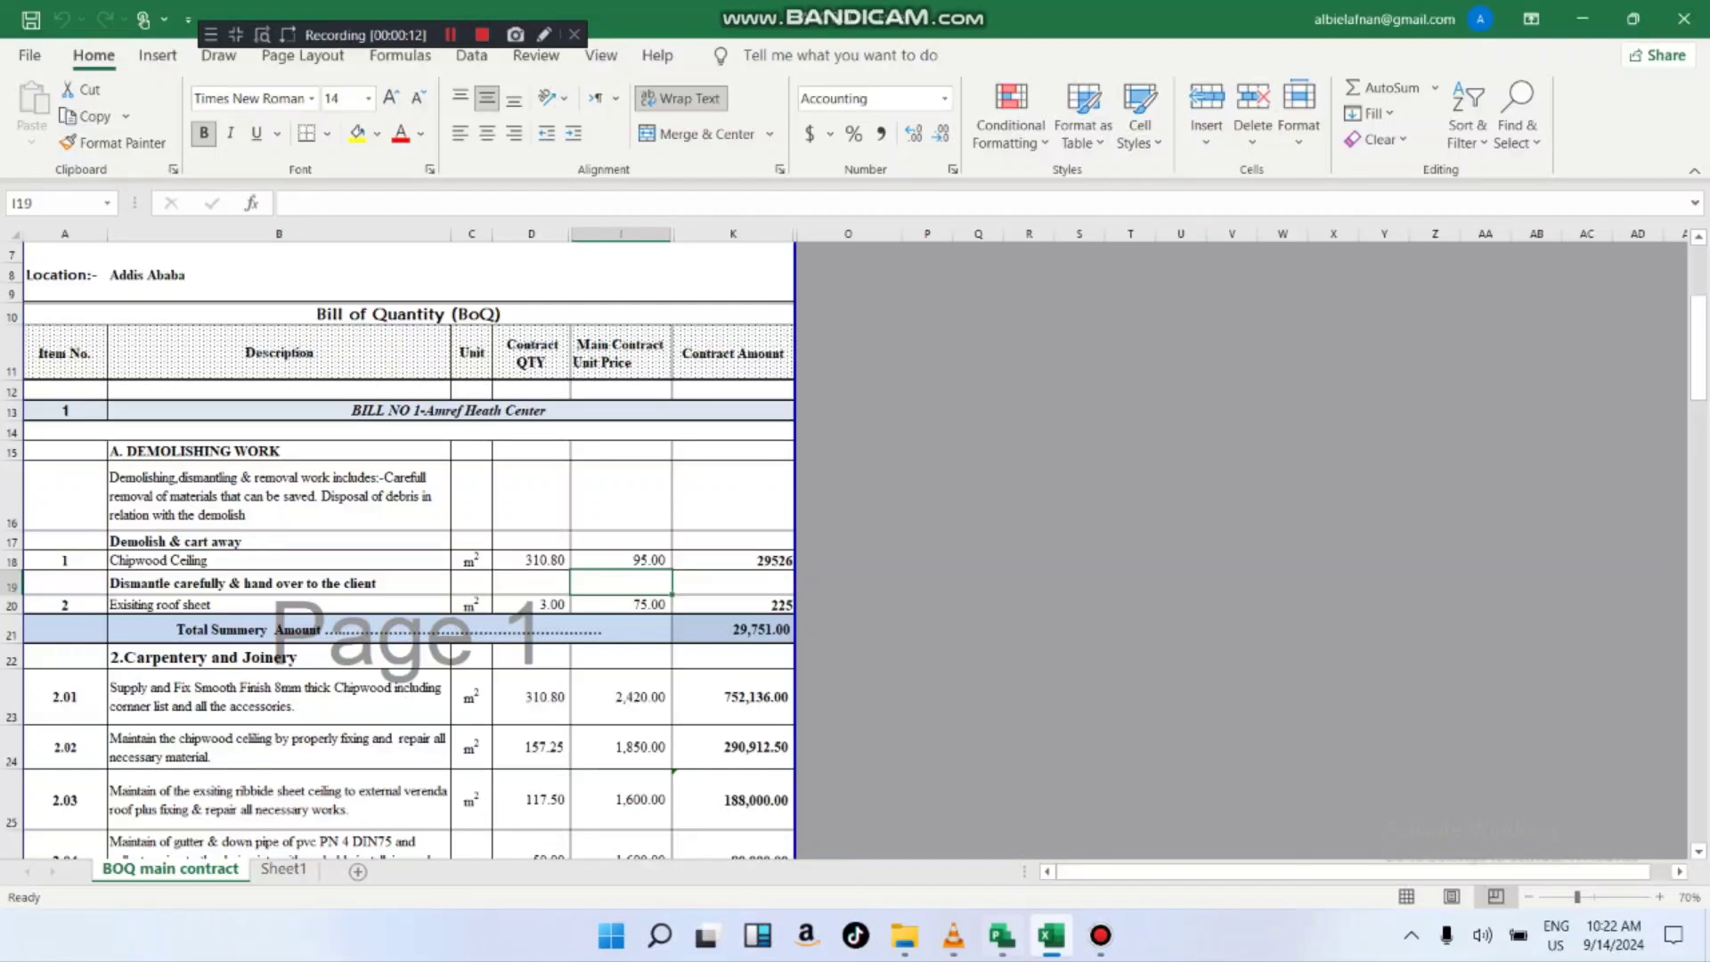
- Switch to Microsoft Project and widen the task table to show the full Resource Names column
click(1002, 935)
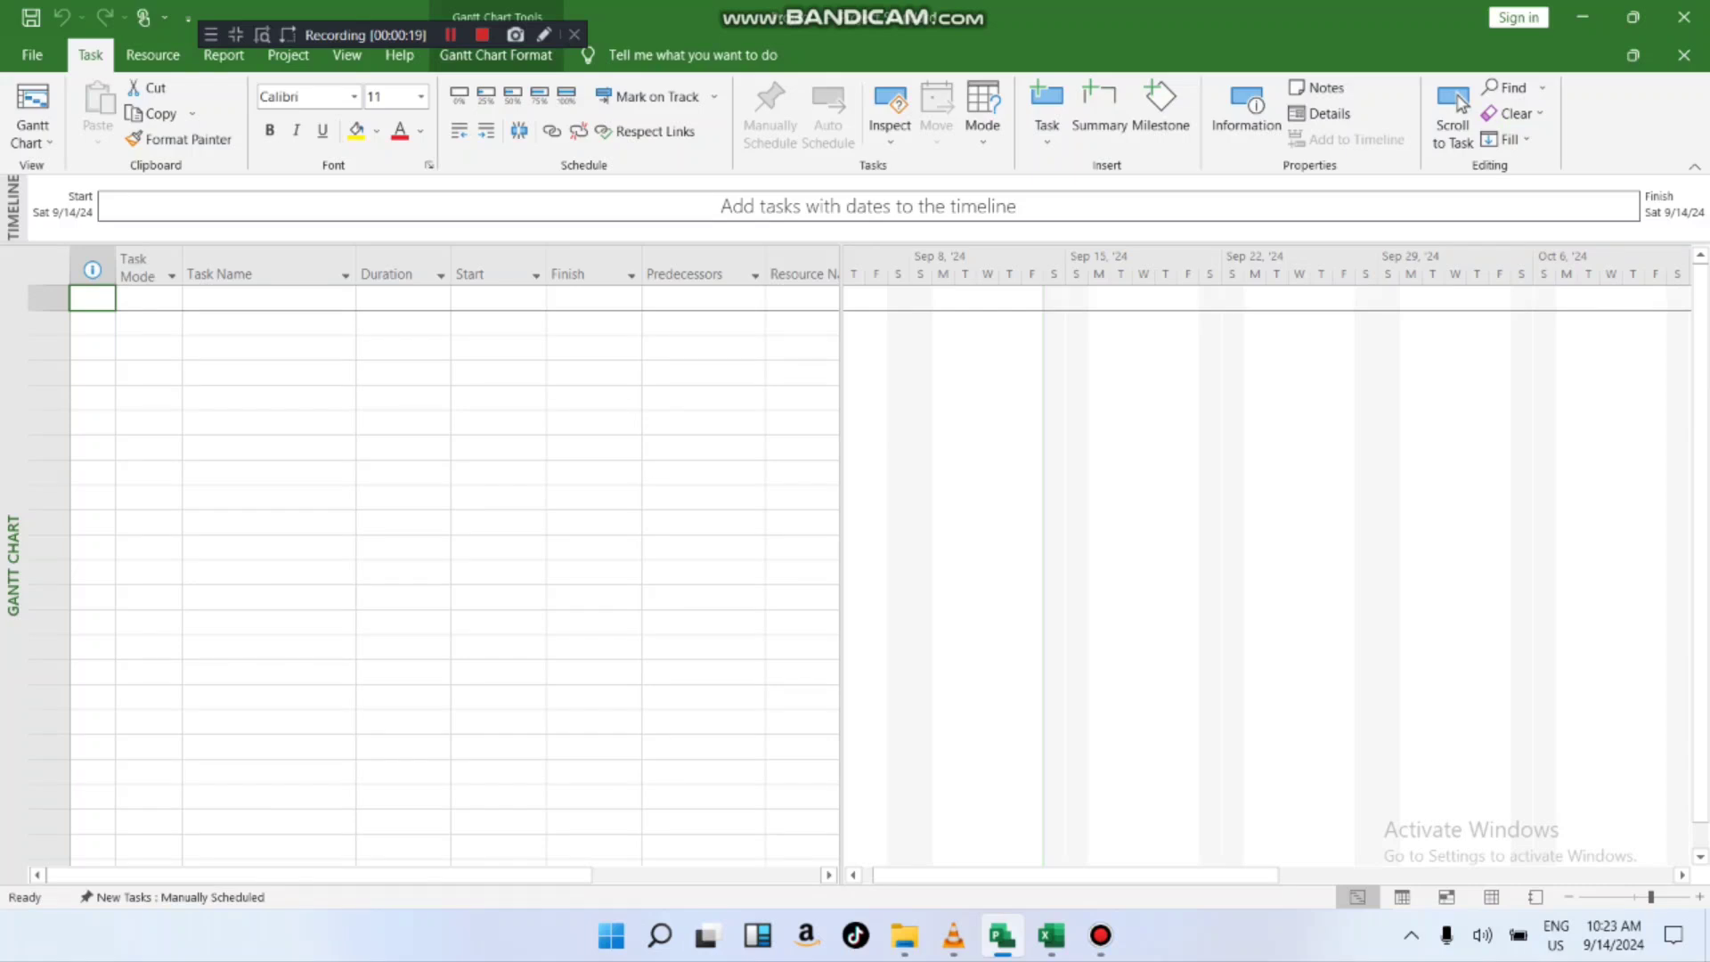
drag(841, 561, 888, 561)
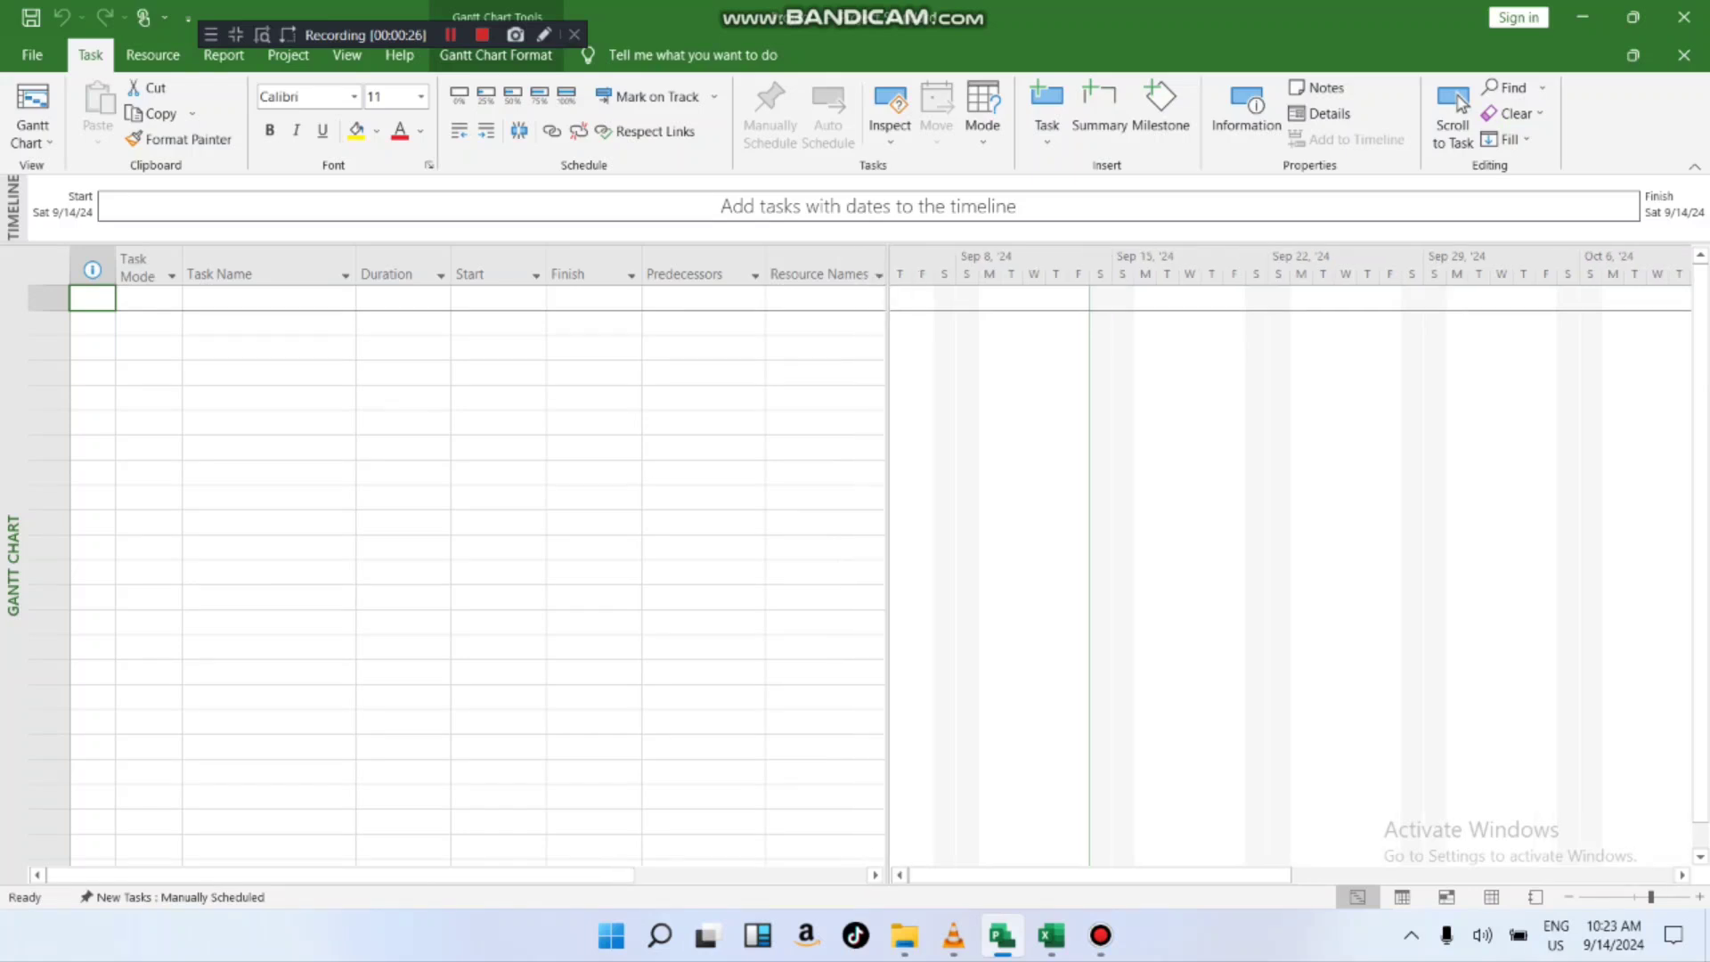
scroll(845, 574, down, 2)
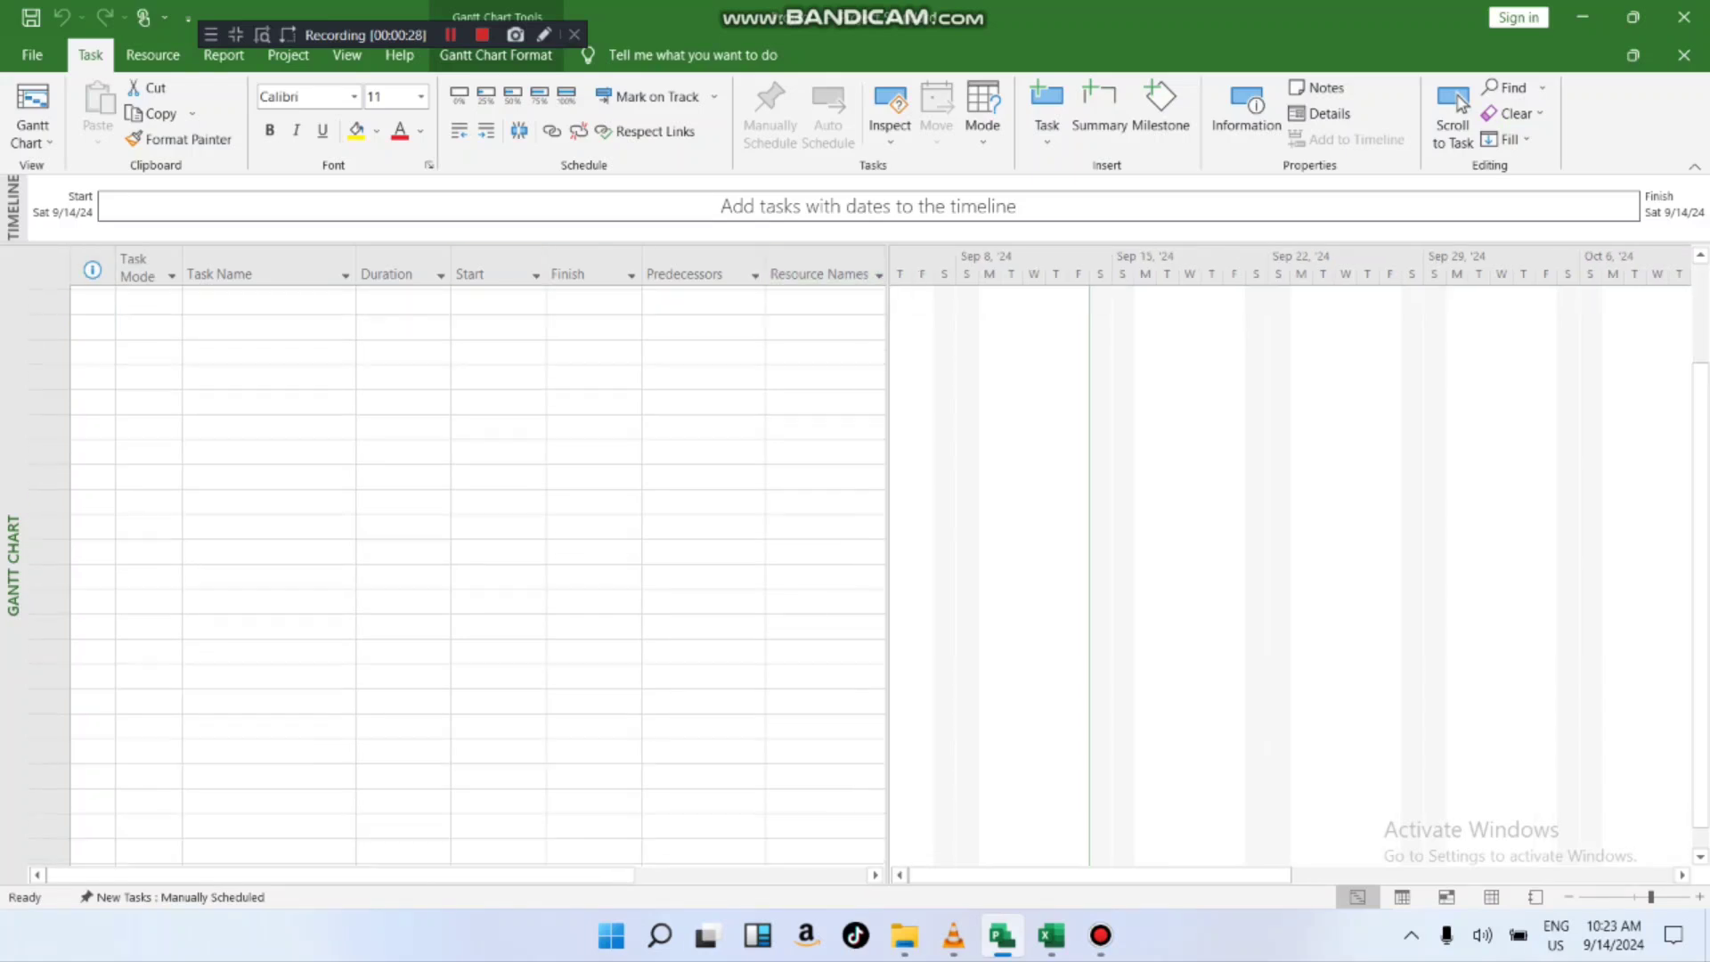
scroll(445, 575, up, 2)
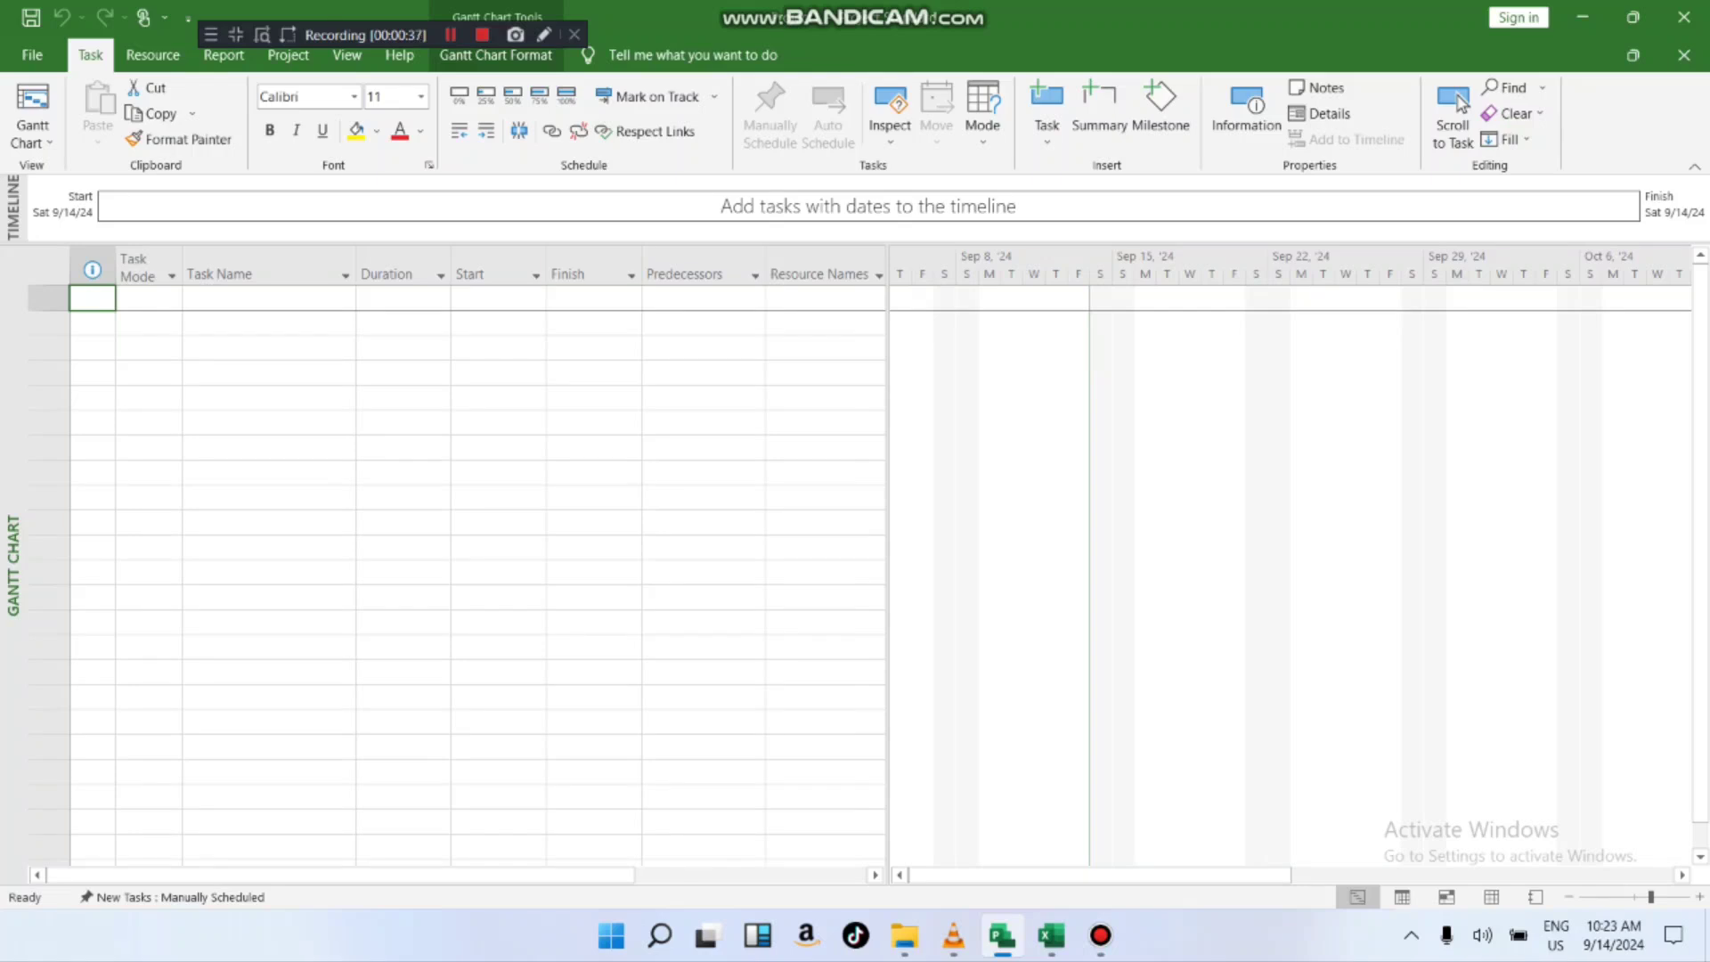
- Highlight the Start, Finish, Predecessors and Resource Names columns one after another to review the task table's fields
click(481, 273)
click(588, 273)
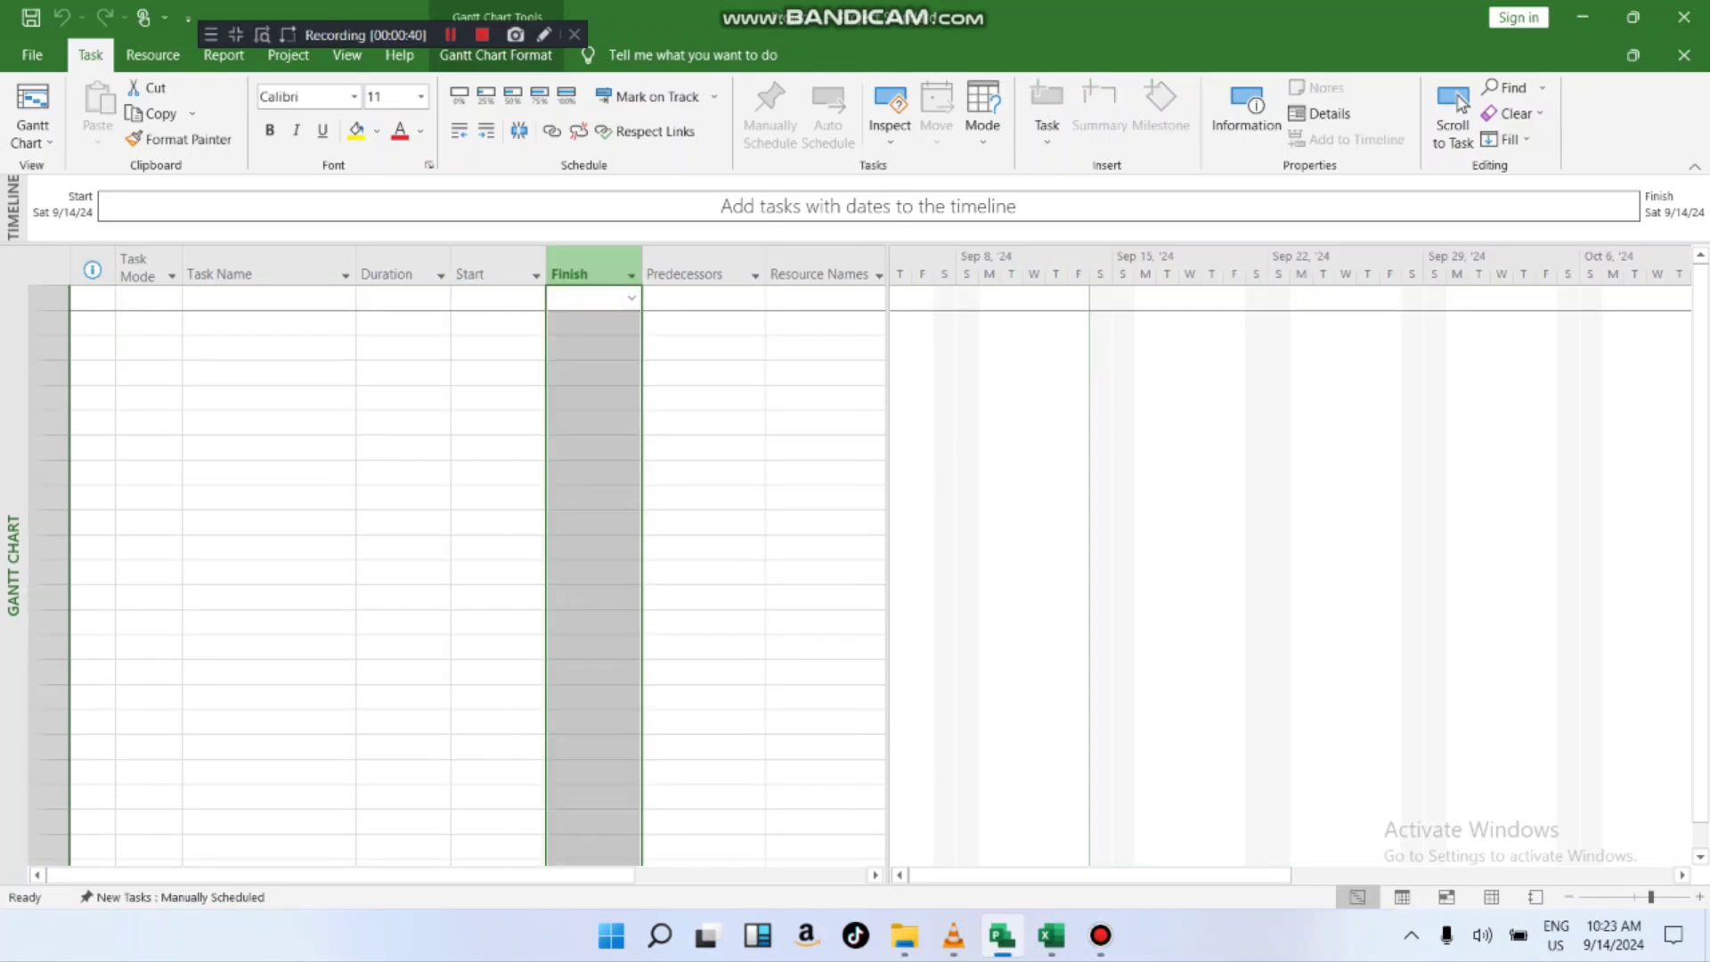
click(686, 273)
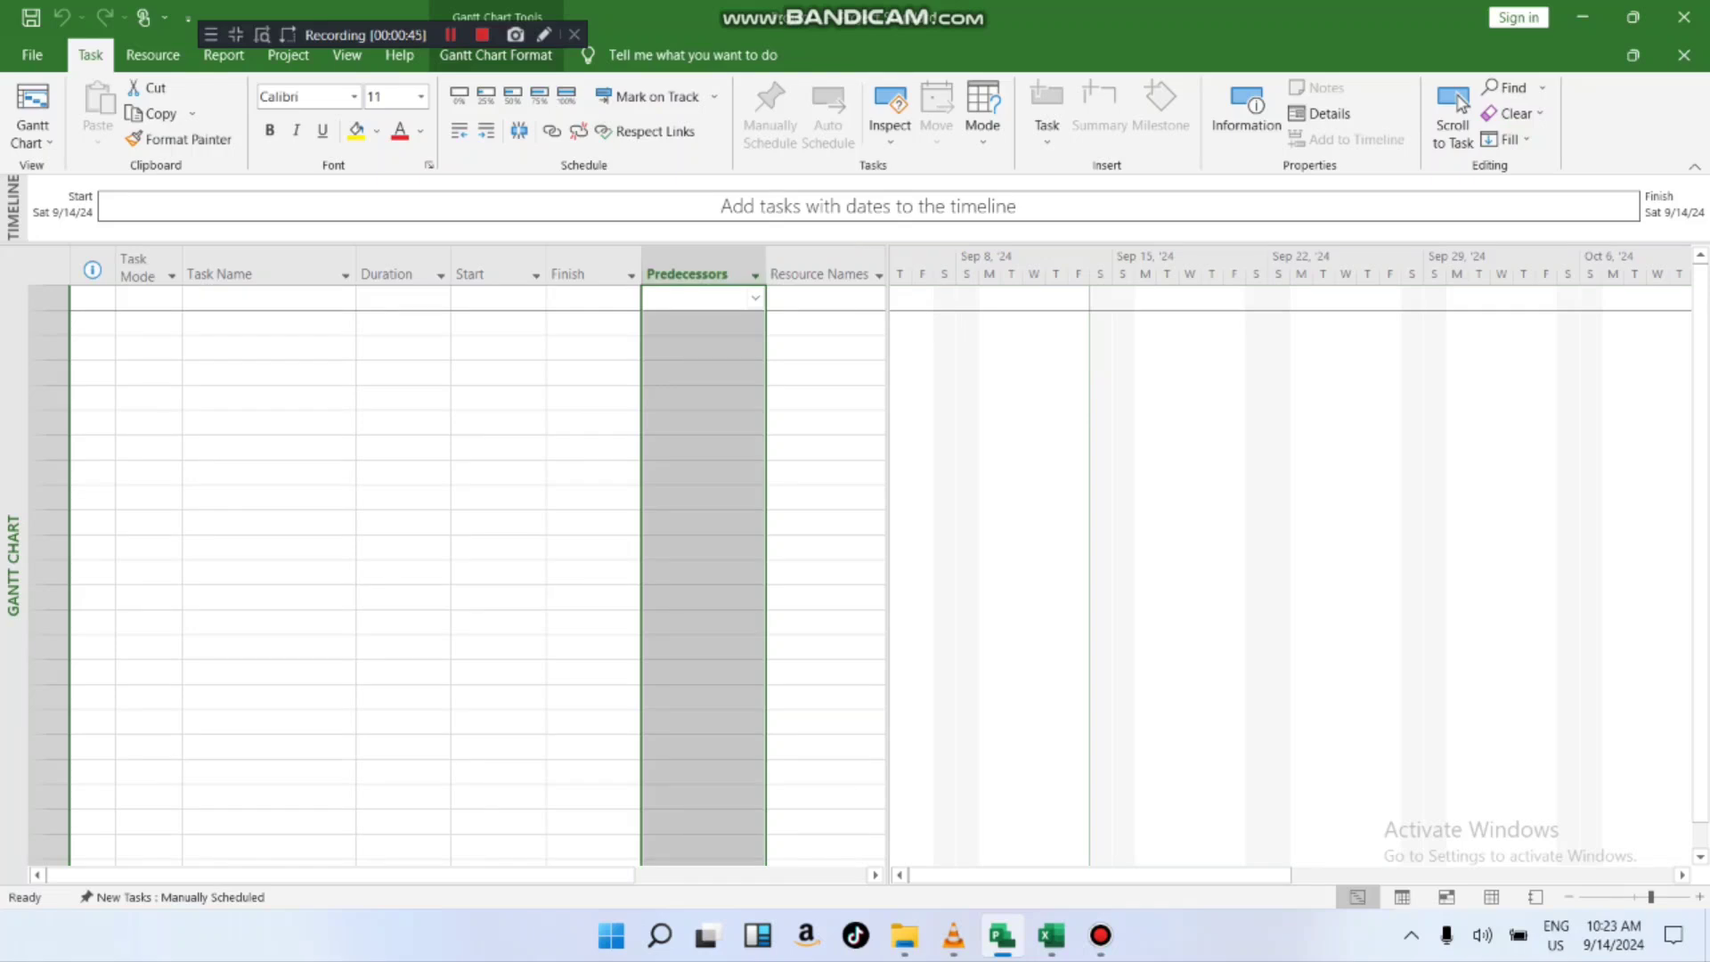
click(820, 273)
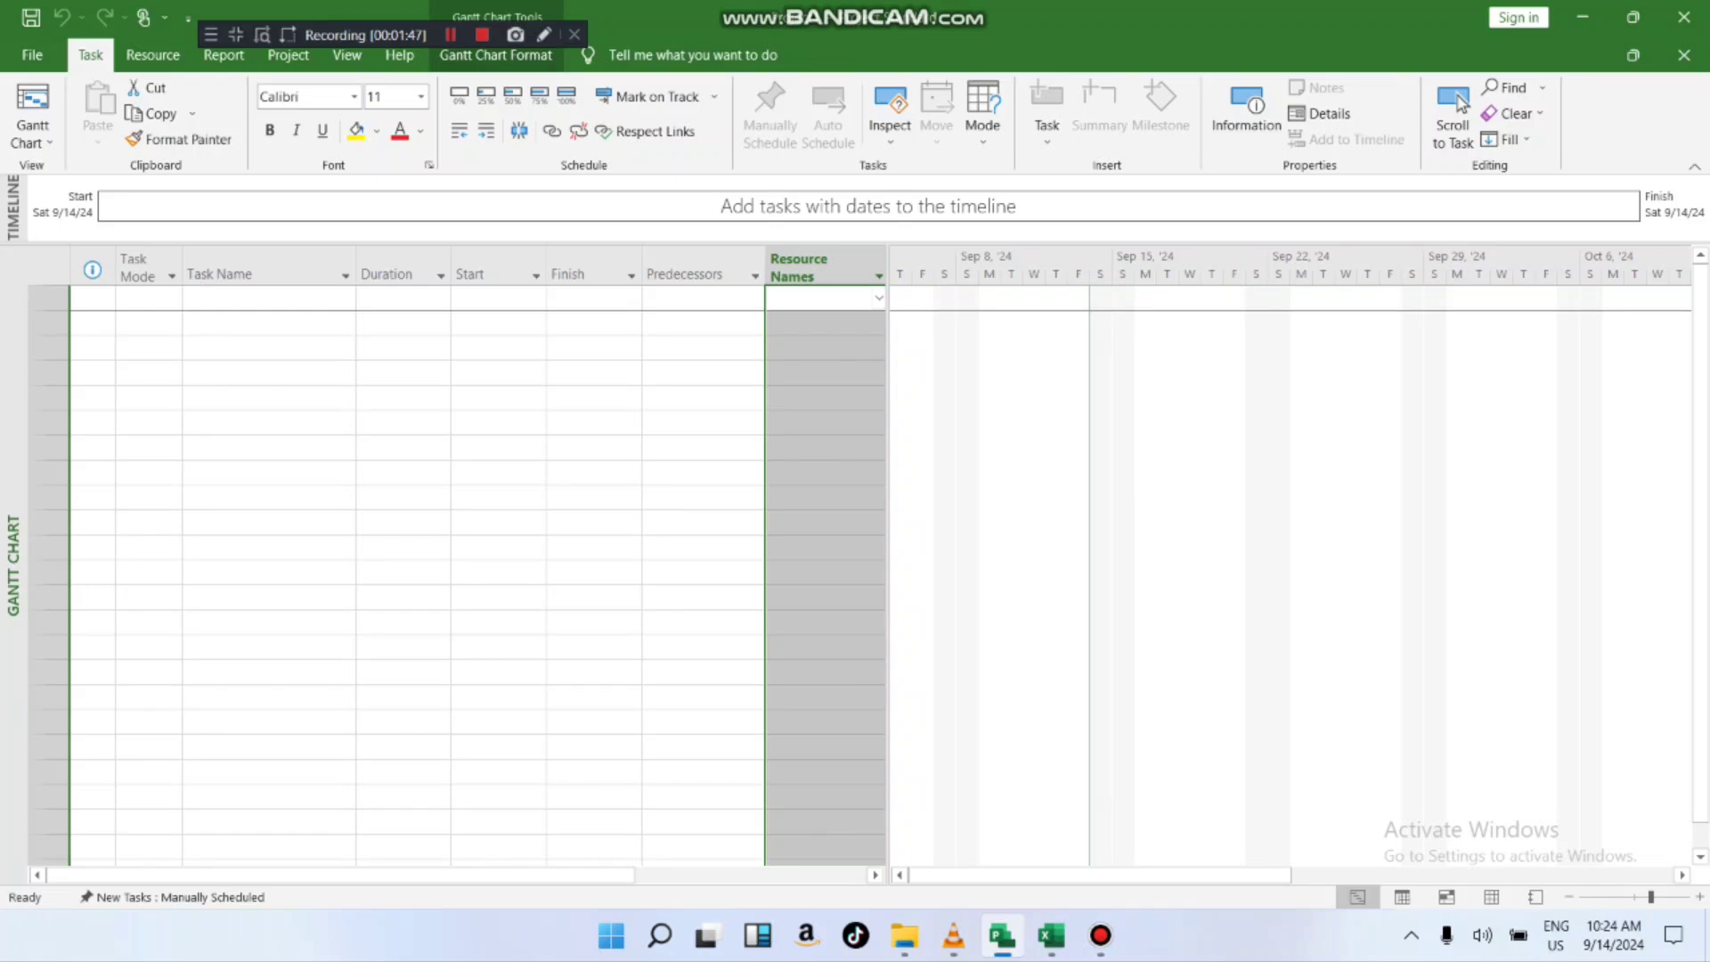
- Open the Project Options and review the available date formats in the general settings
click(33, 55)
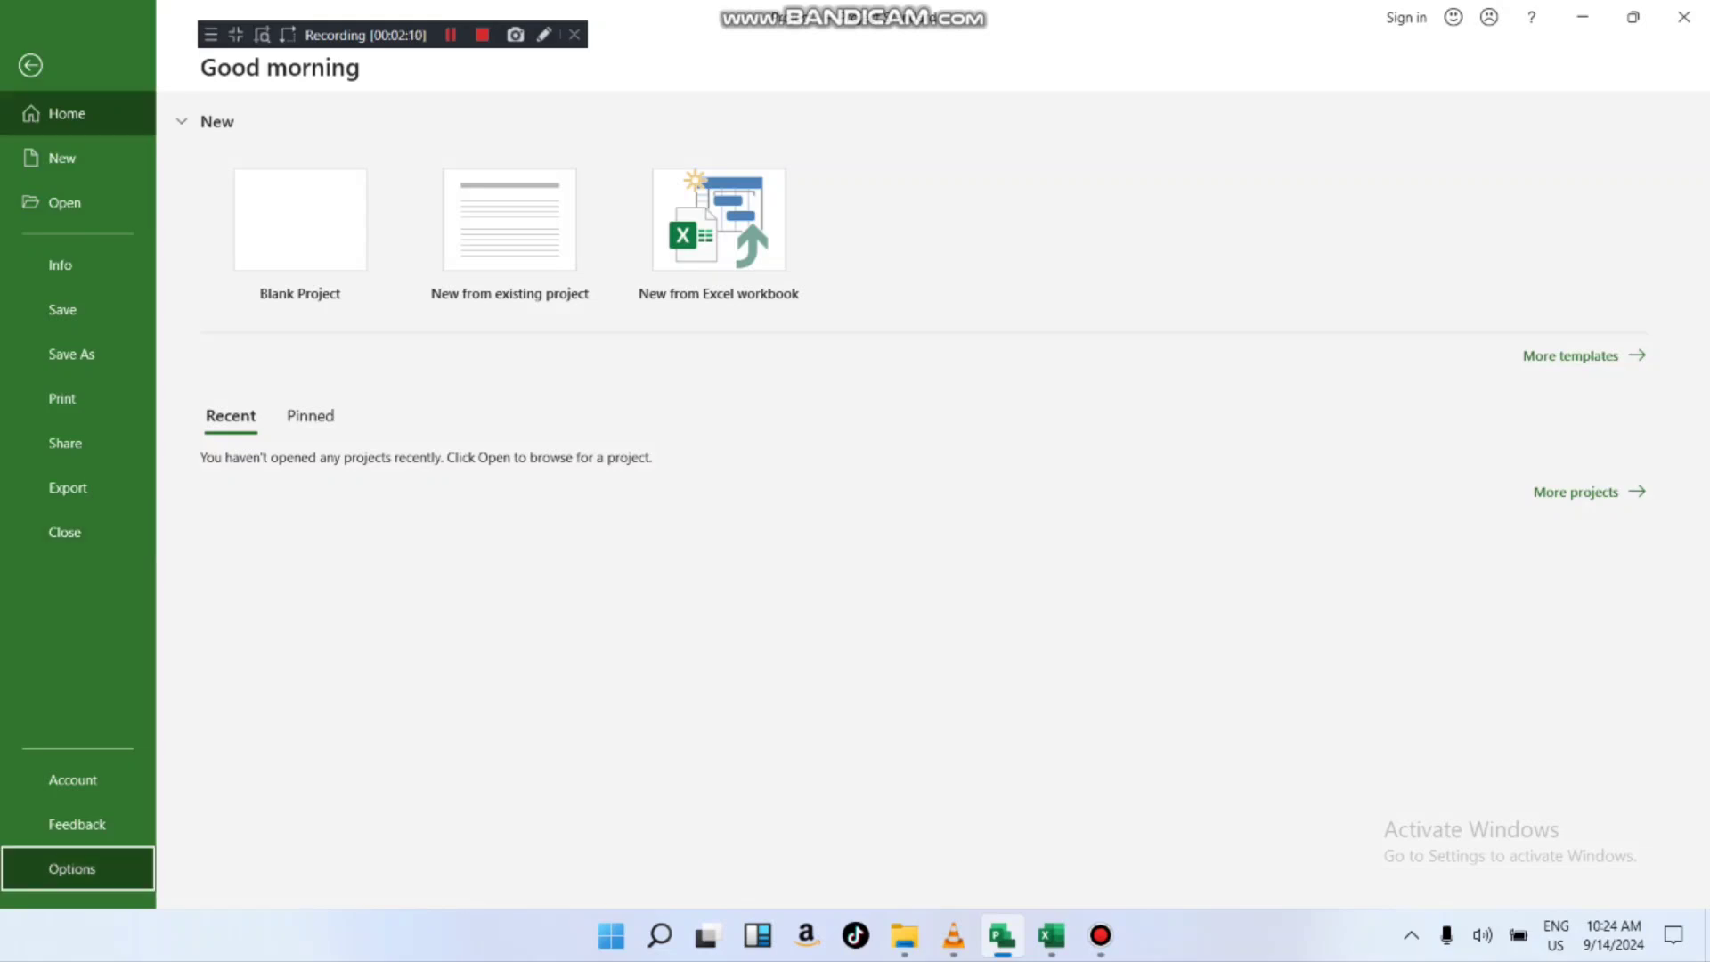
key(Escape)
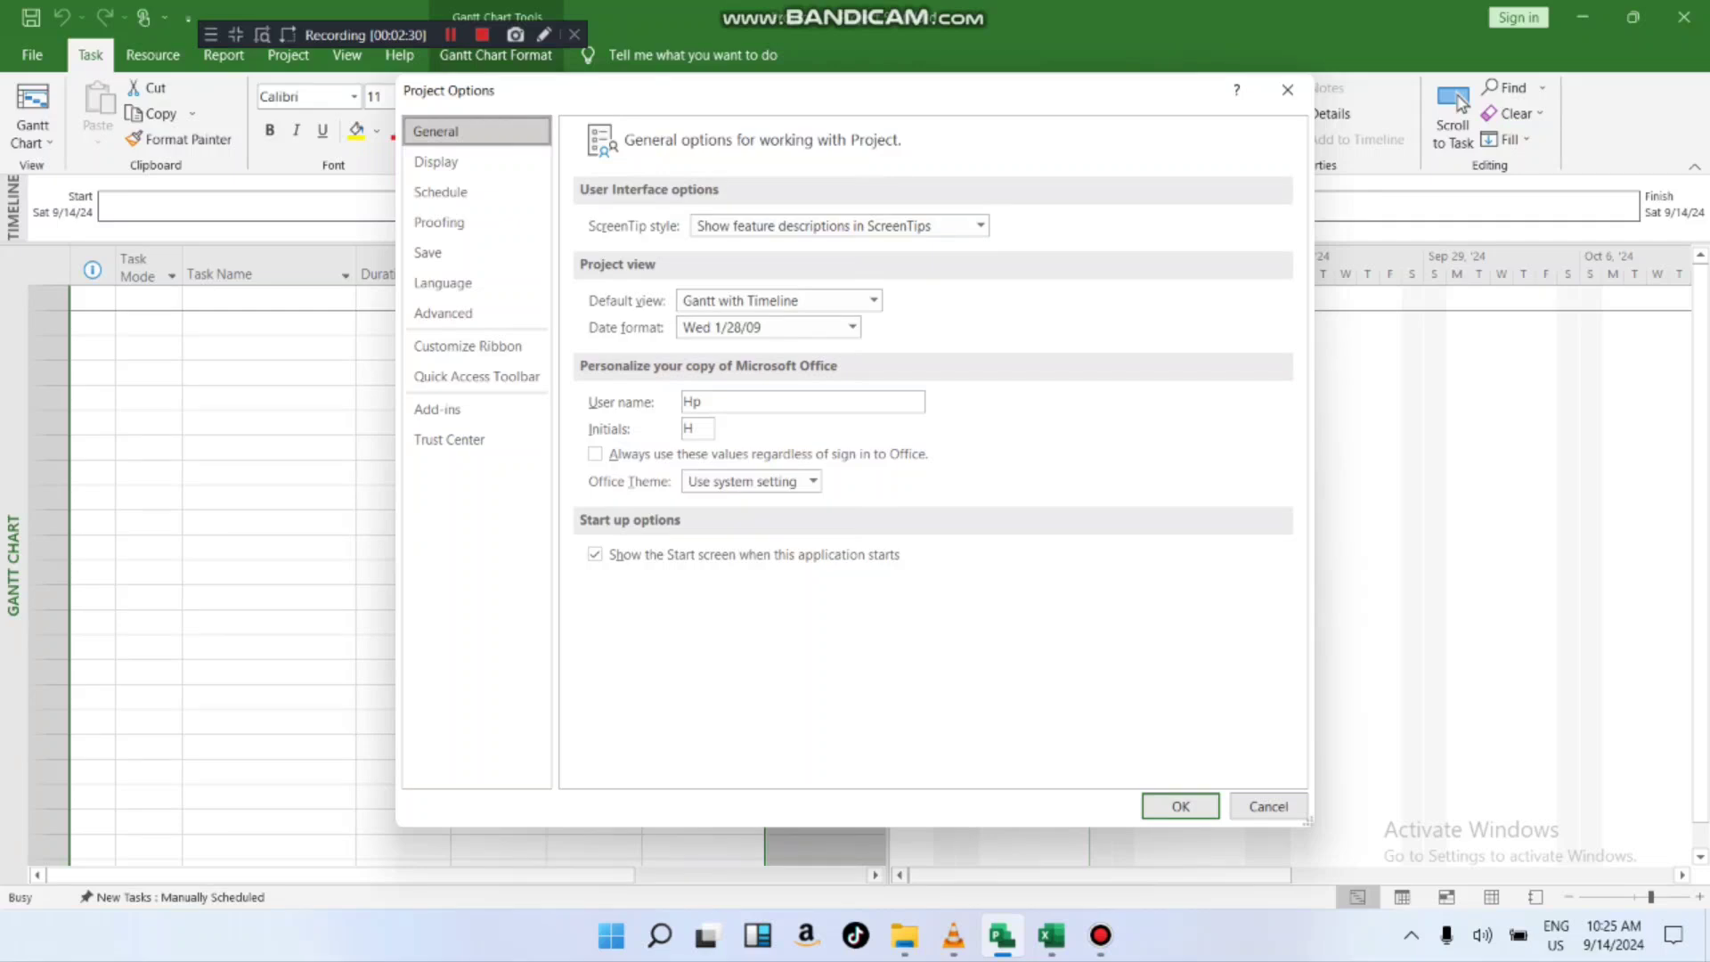
click(852, 327)
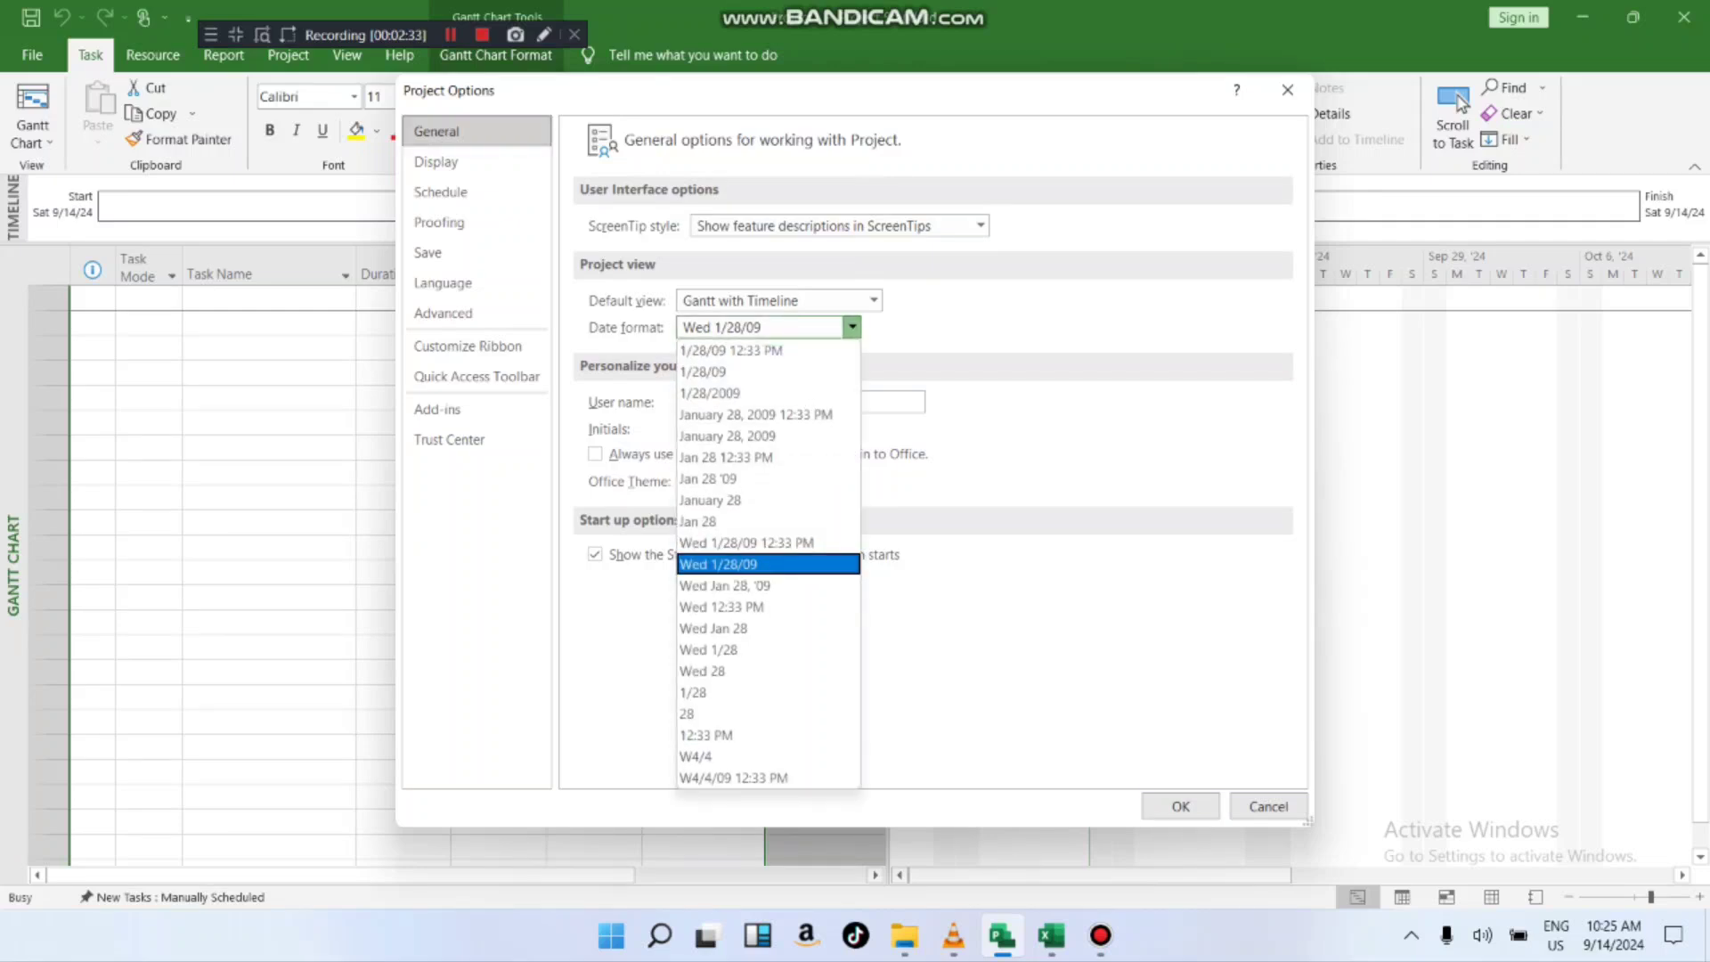
click(853, 327)
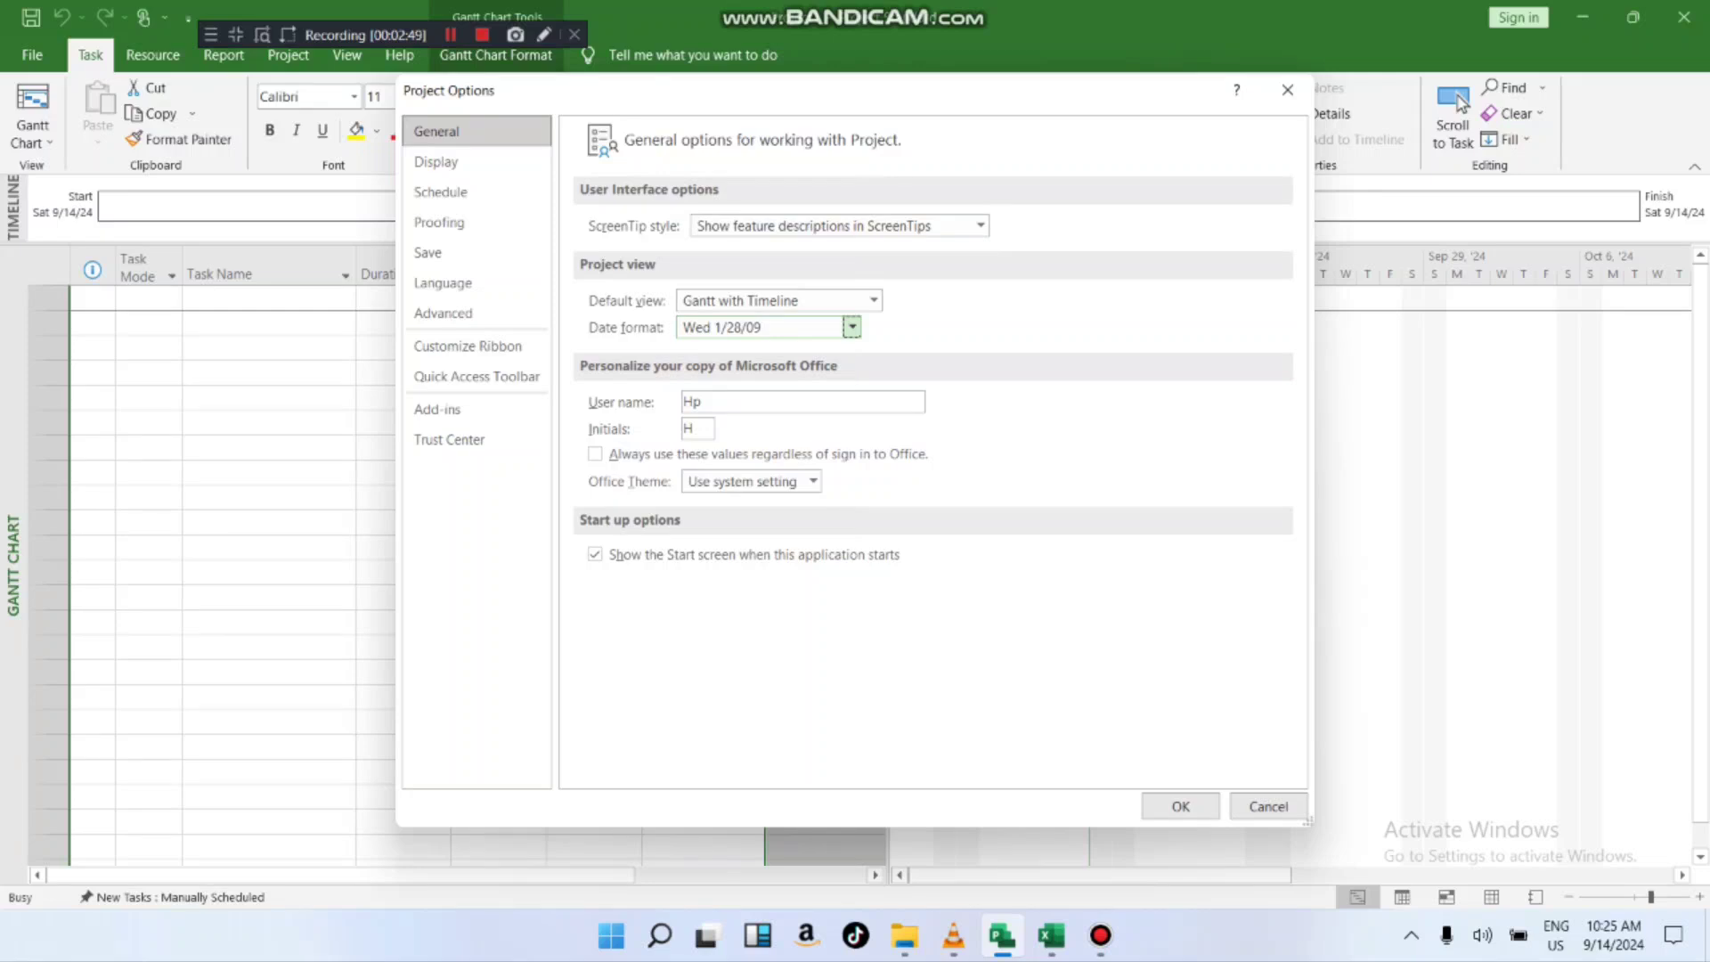
click(852, 327)
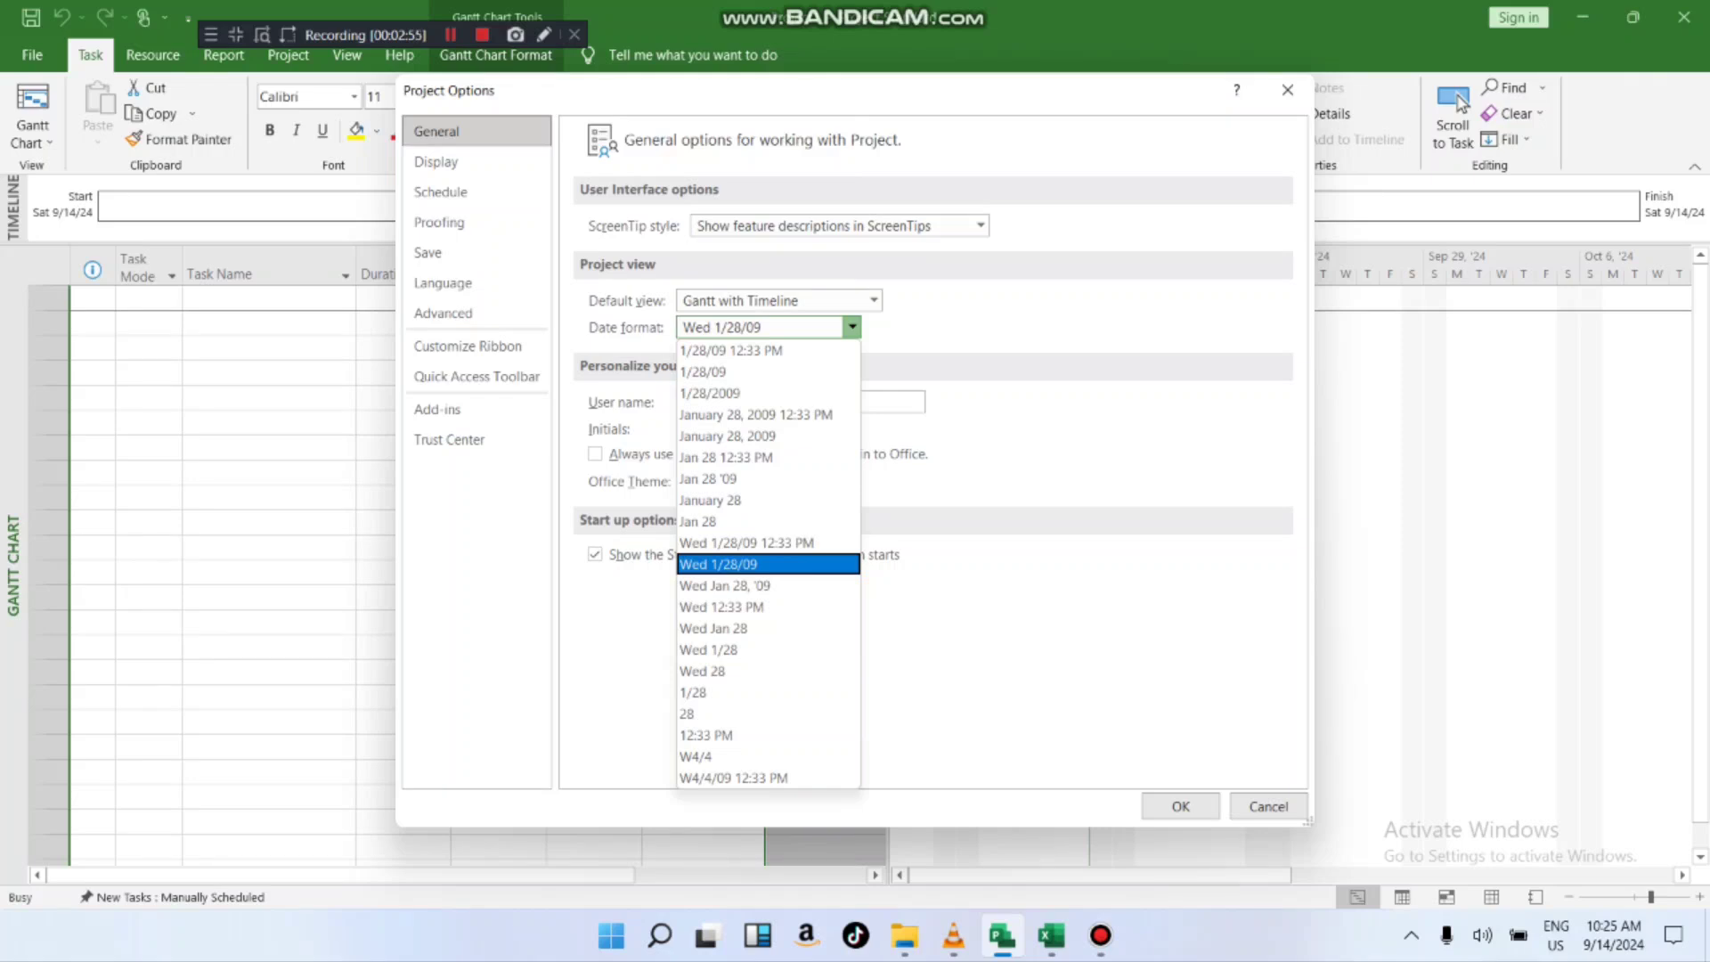
click(853, 327)
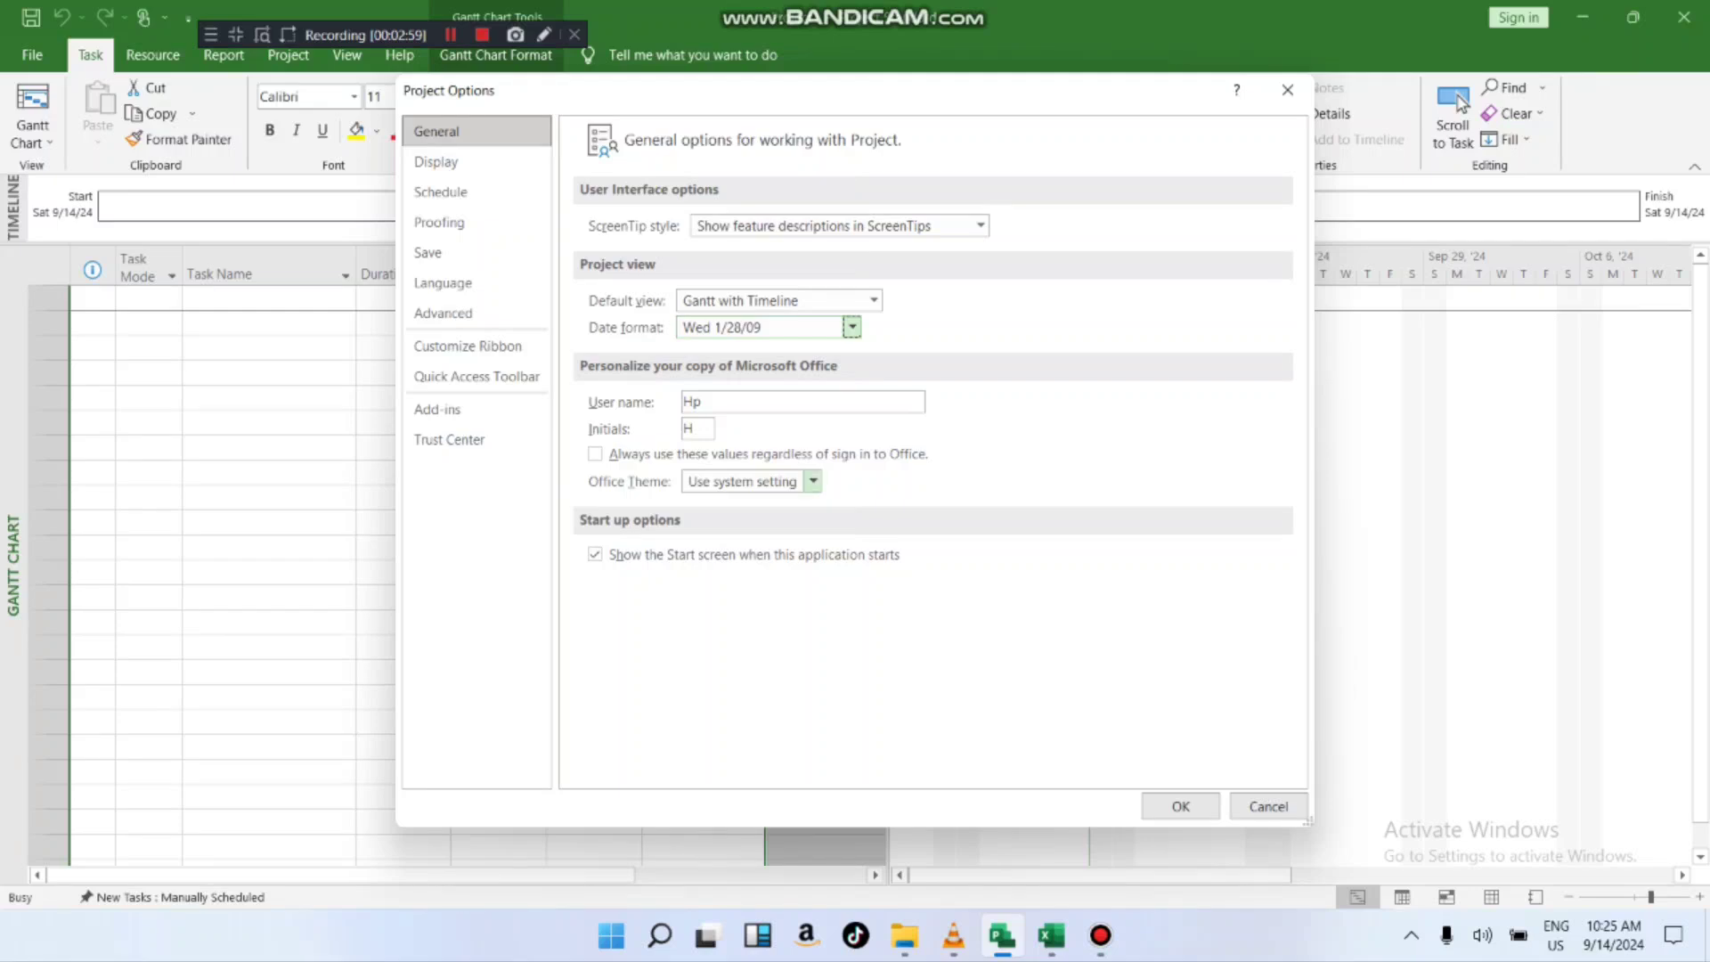
- Replace the Office user name with the planner's own name and review the available ScreenTip styles
click(713, 402)
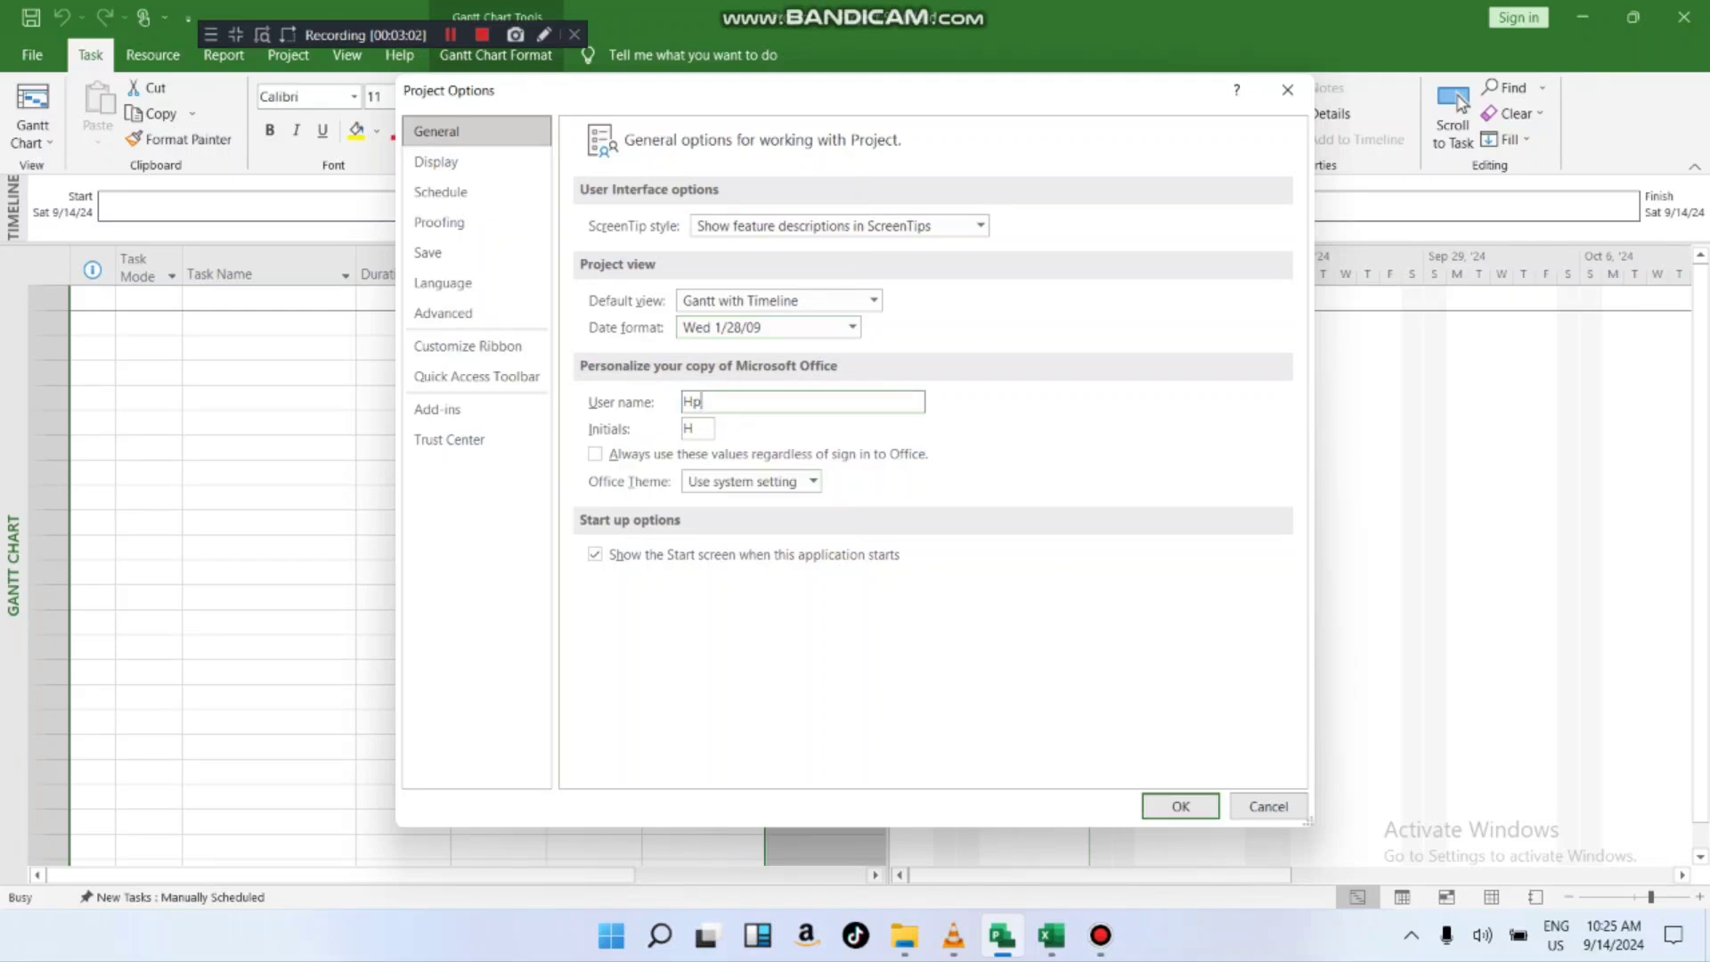
key(BackSpace)
key(BackSpace)
text(Afnan)
click(980, 226)
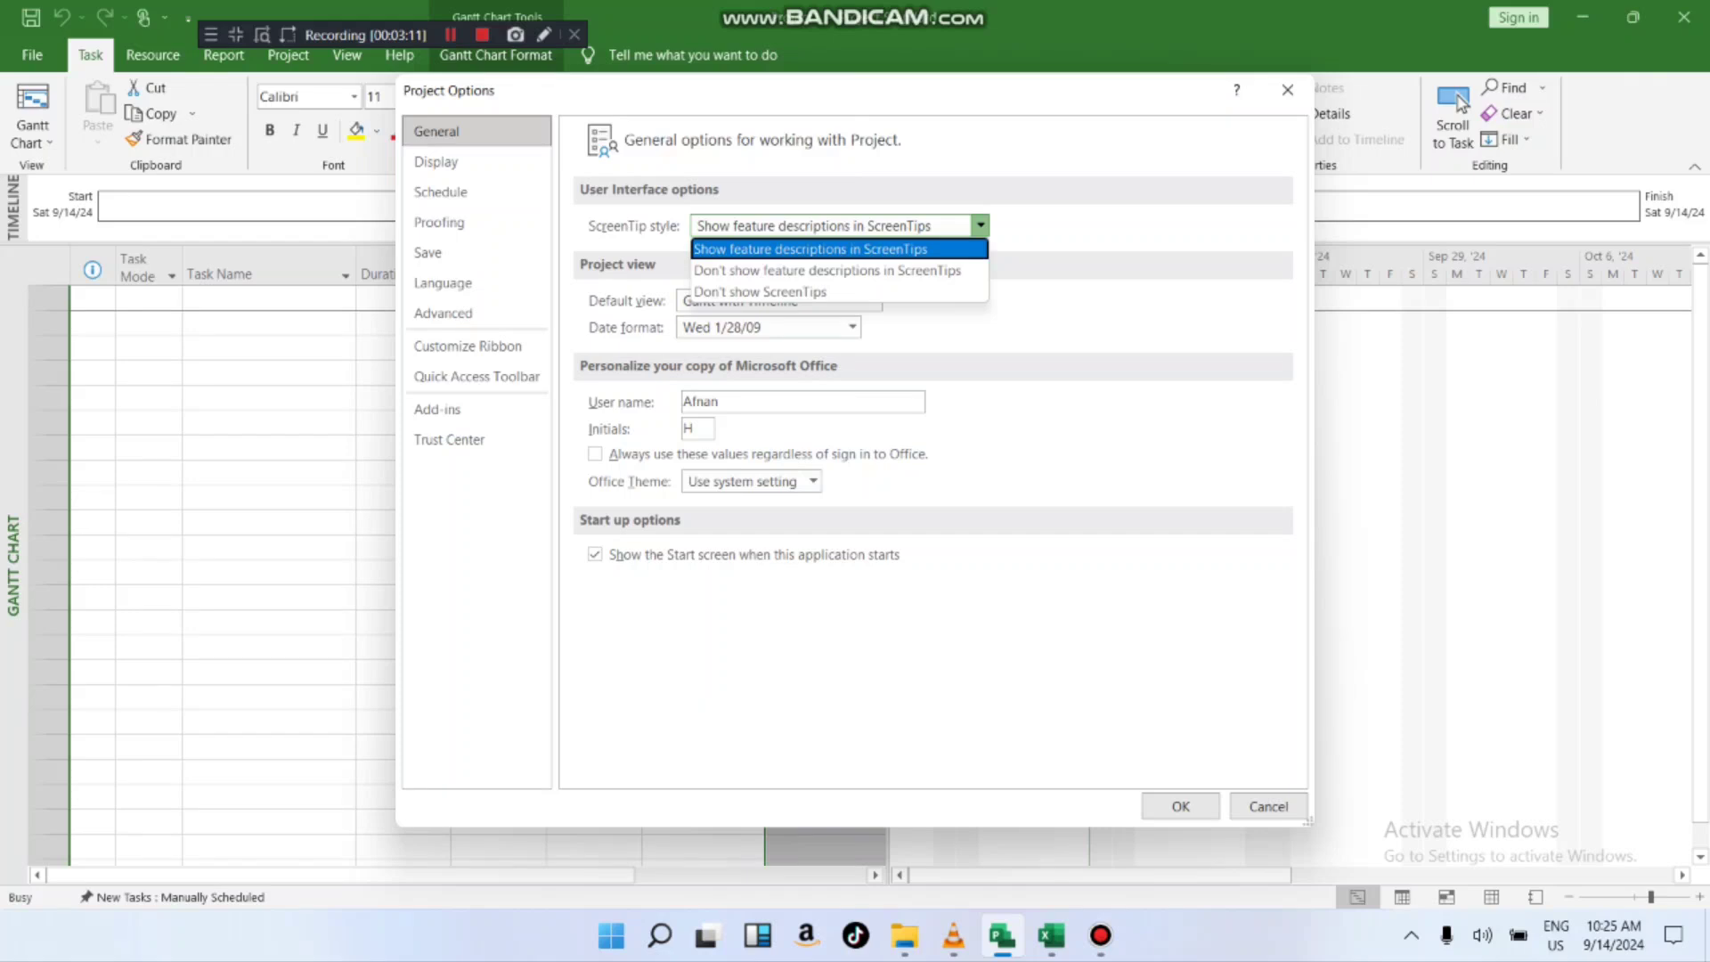
click(980, 225)
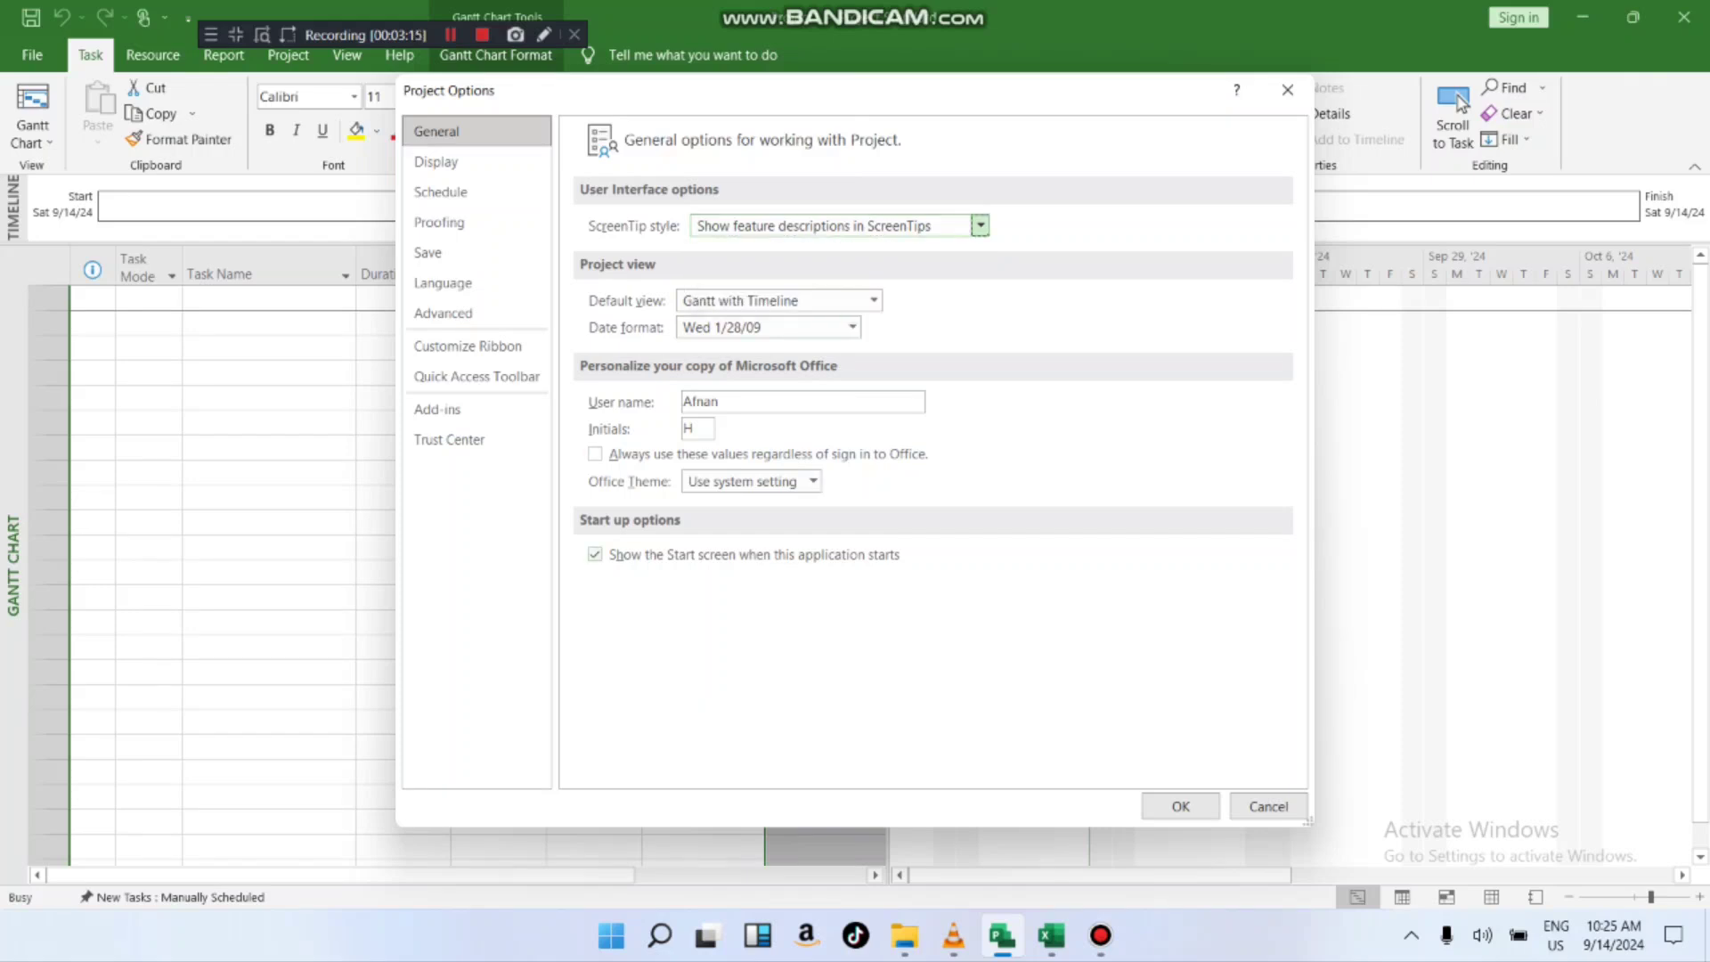
- Open the display options and review the calendar types and the project to which the currency options apply
click(477, 162)
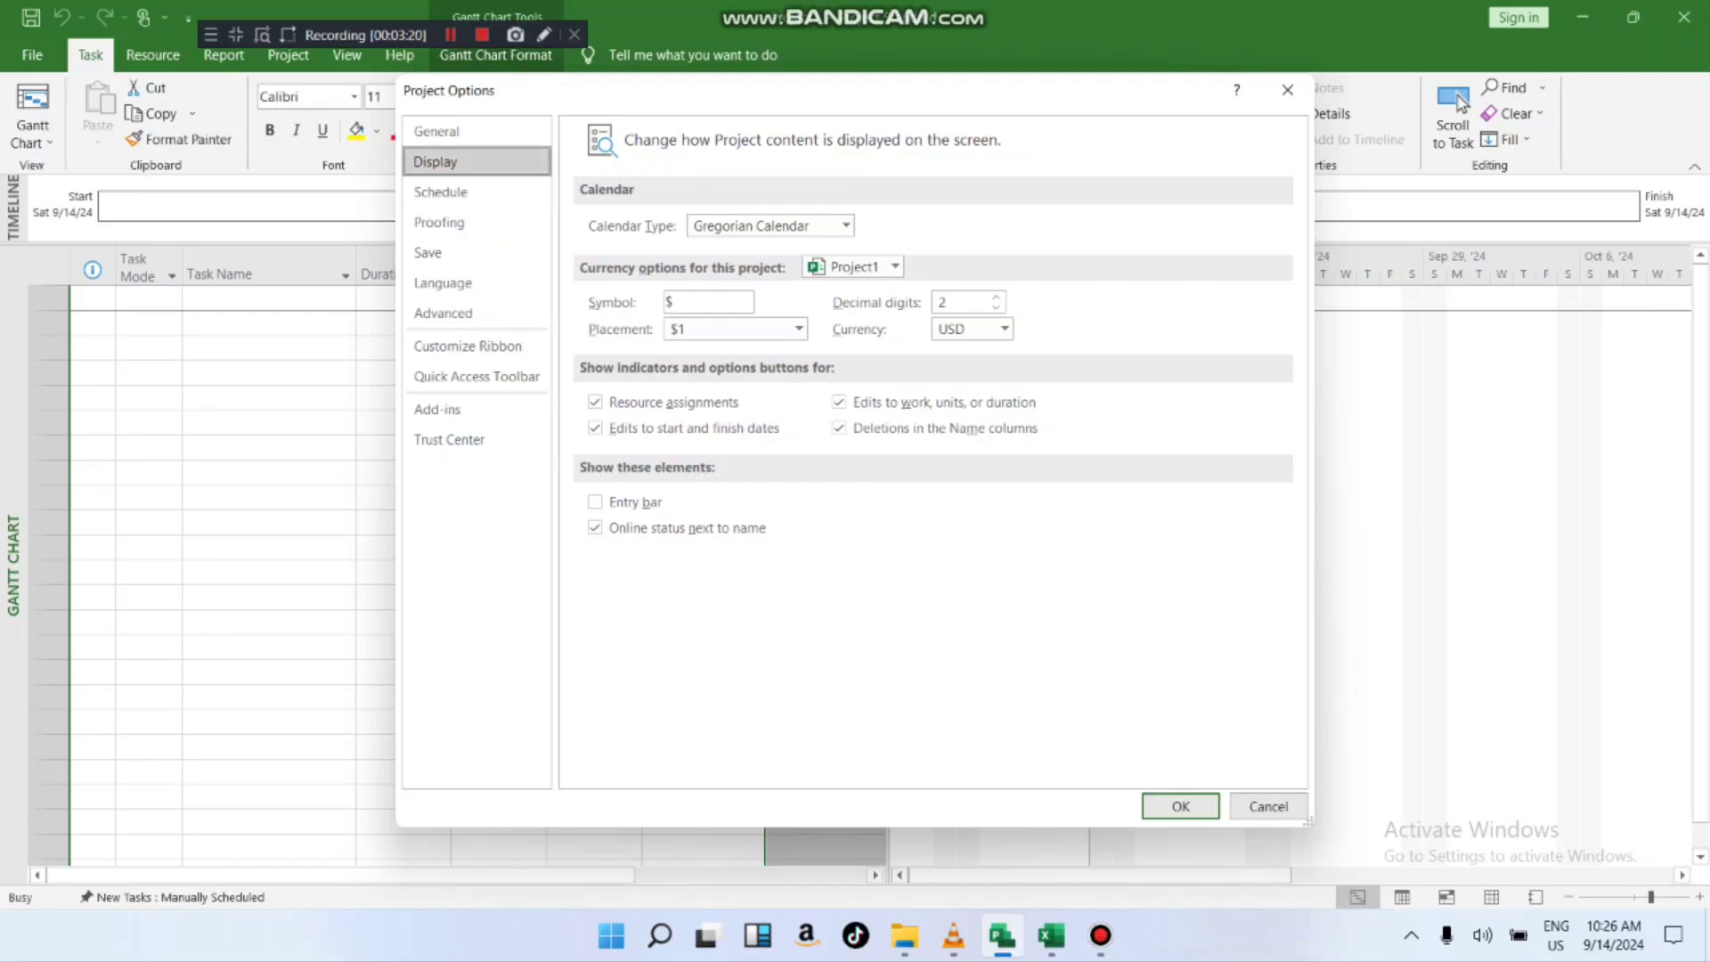
click(846, 225)
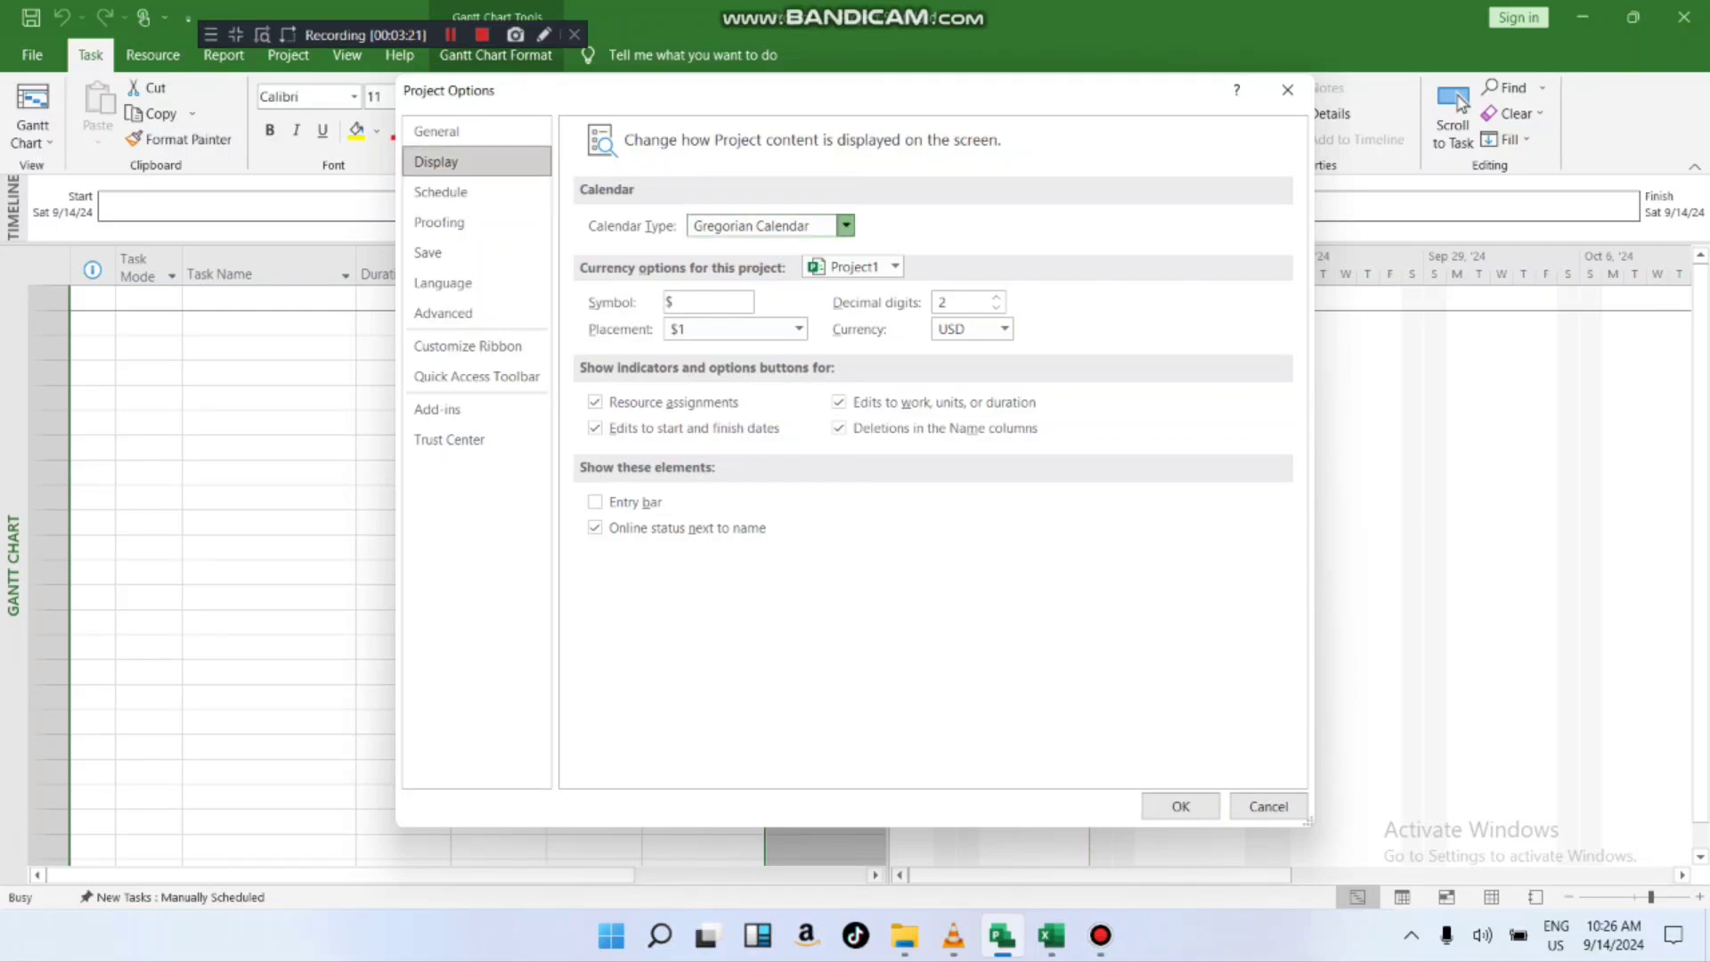
click(846, 225)
click(847, 225)
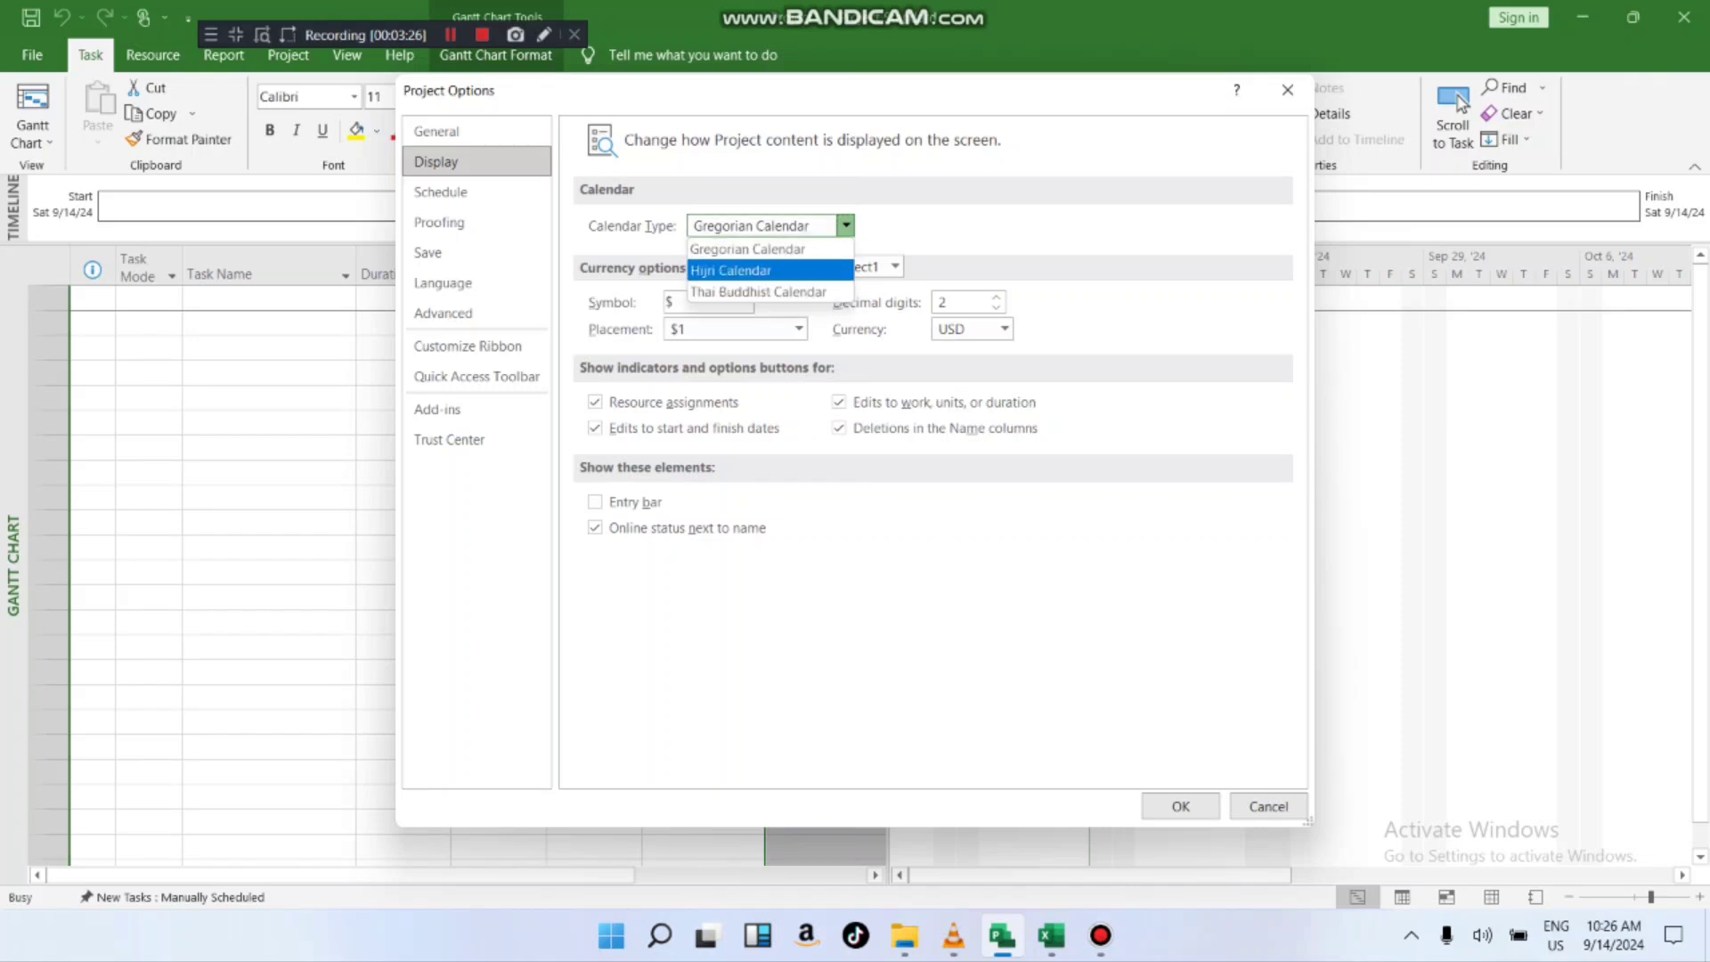
click(846, 226)
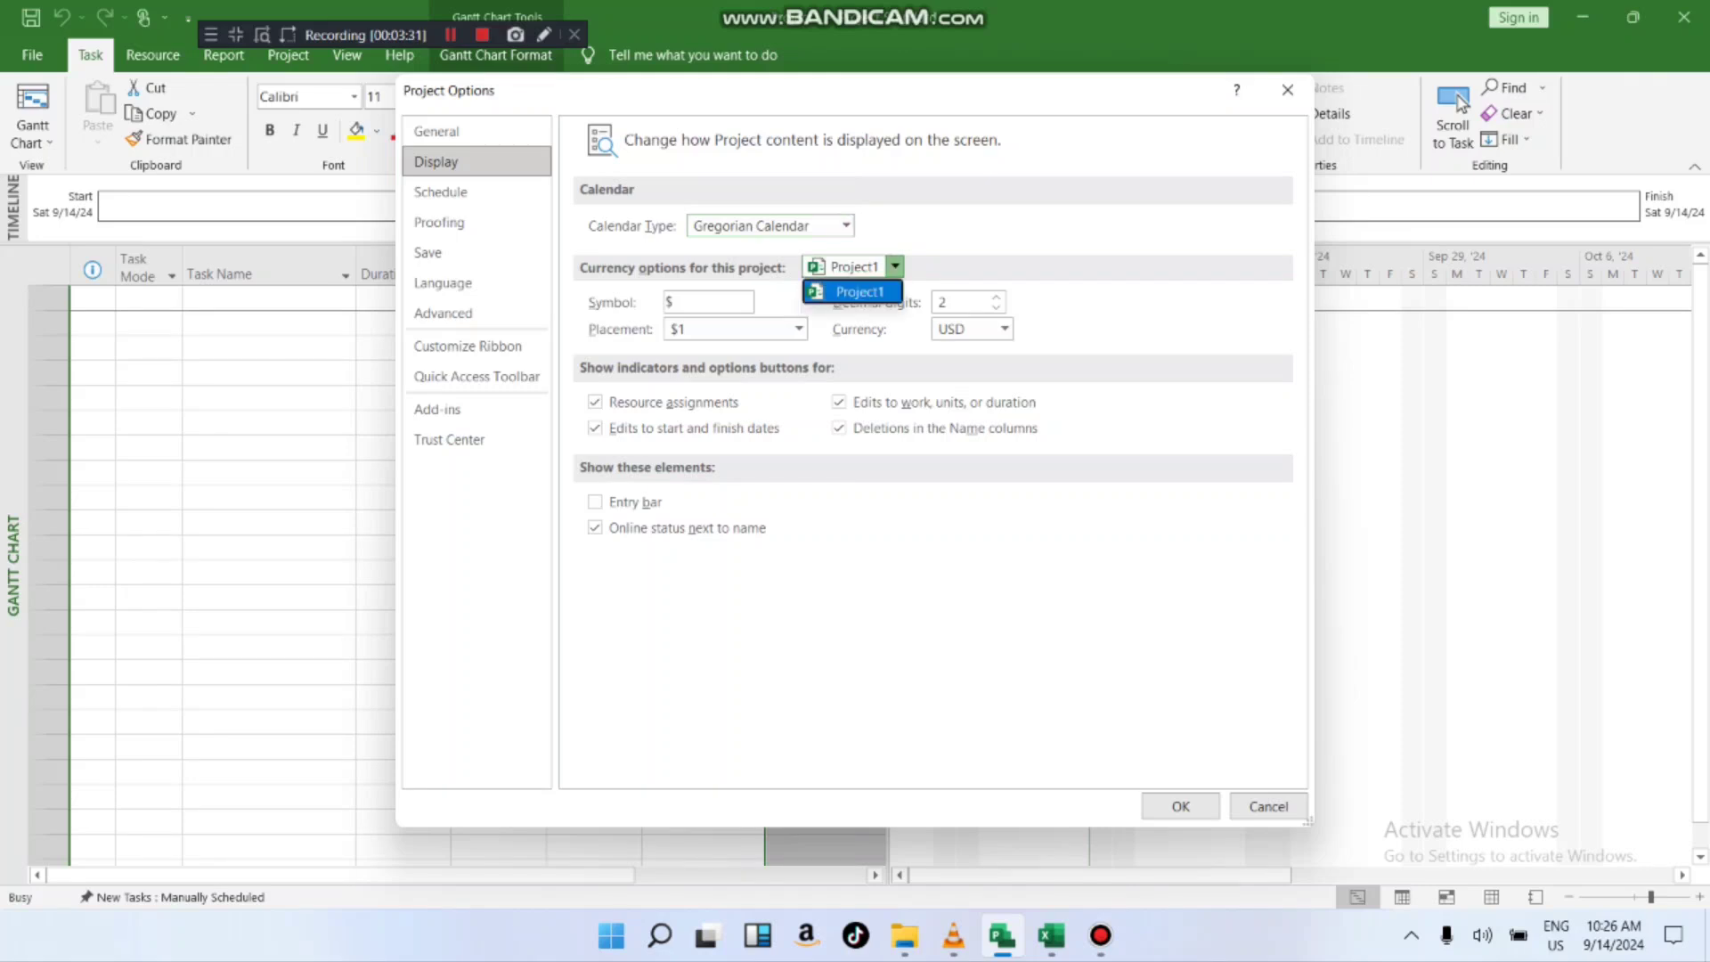
click(896, 266)
key(Tab)
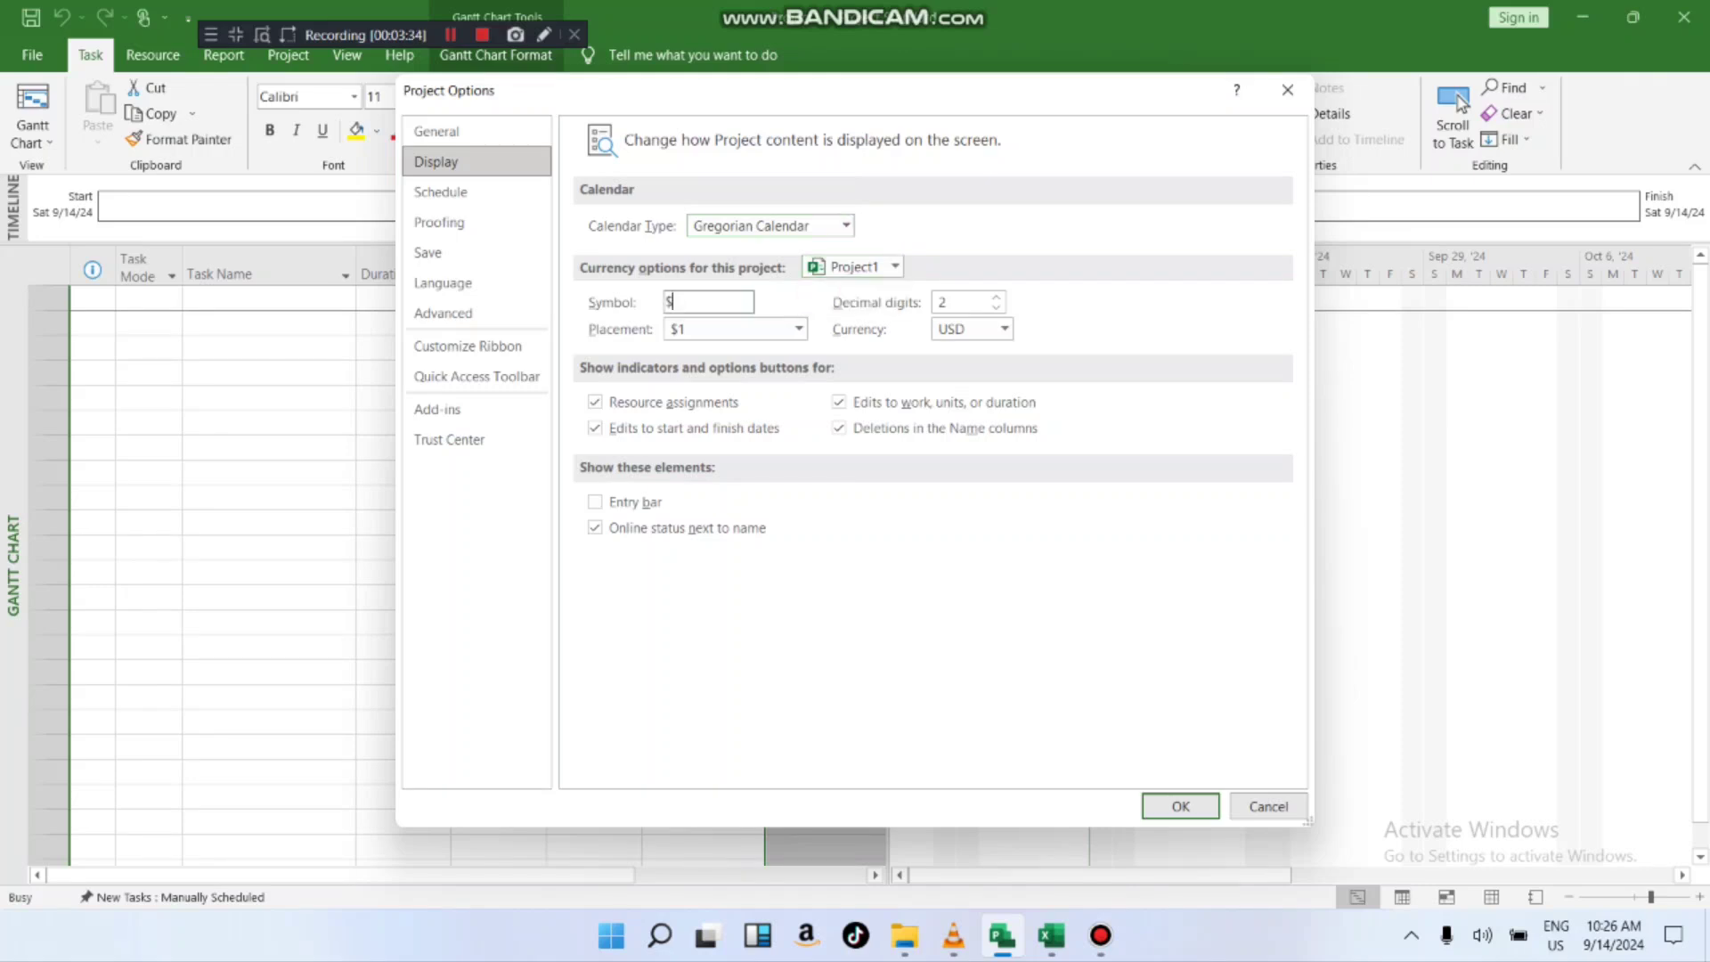
- Look through the list of currency codes for the project without choosing a different one
click(1004, 329)
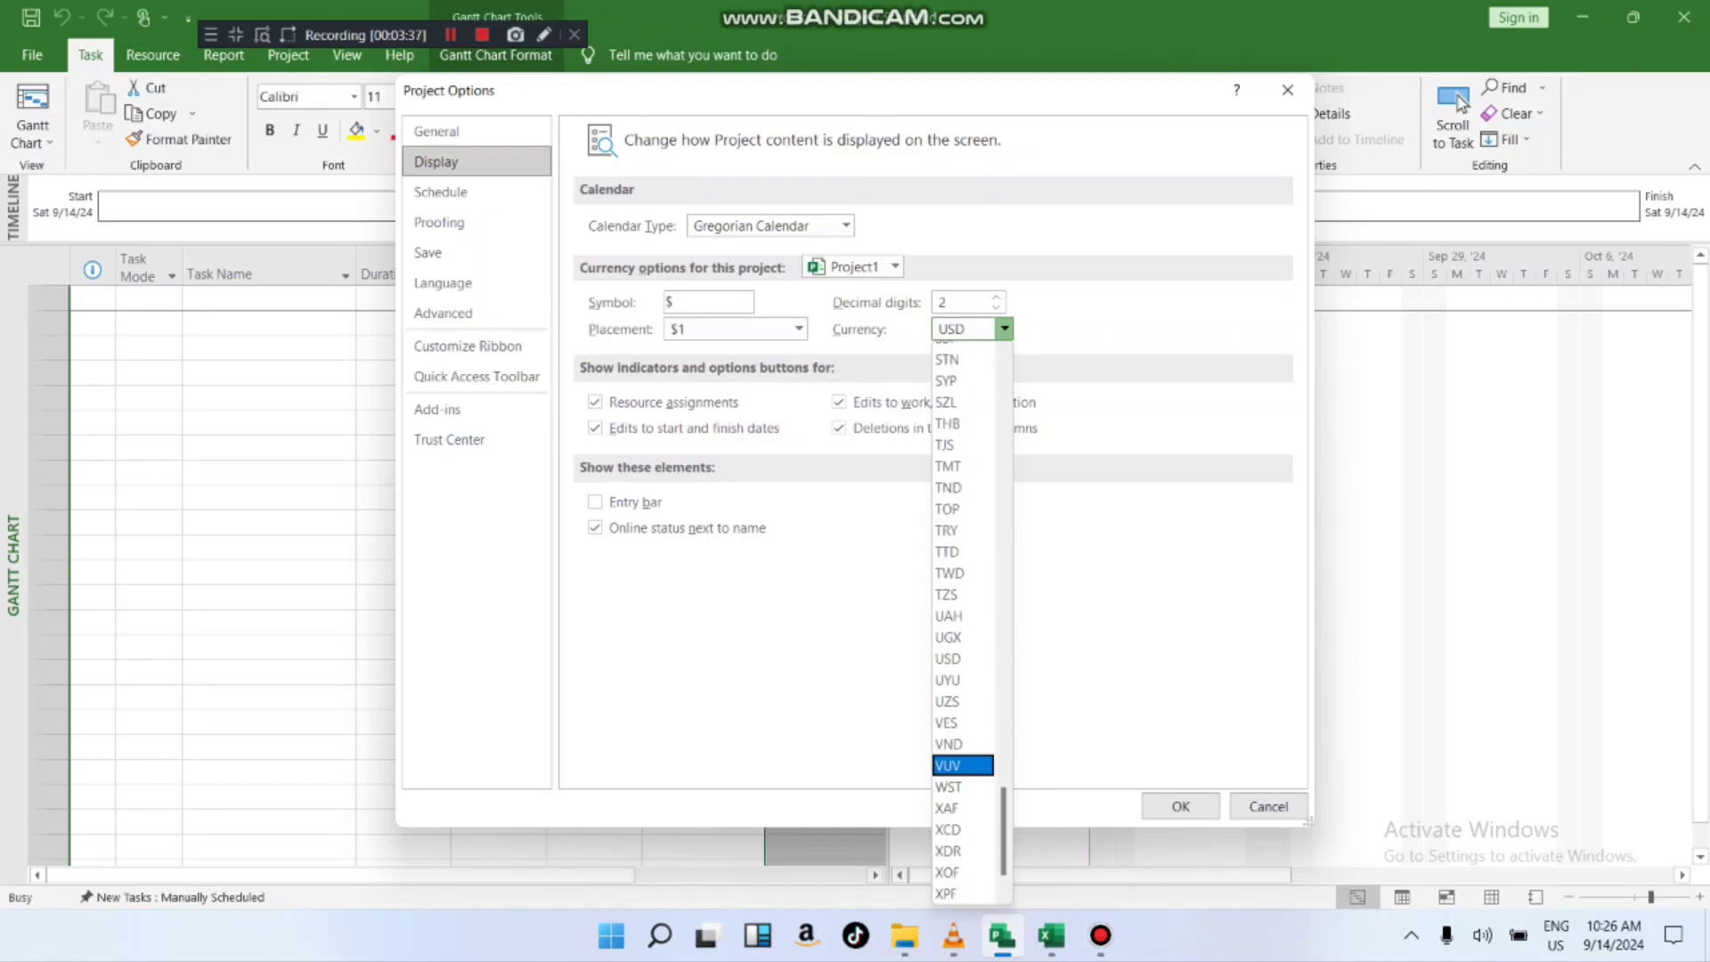
scroll(963, 745, up, 19)
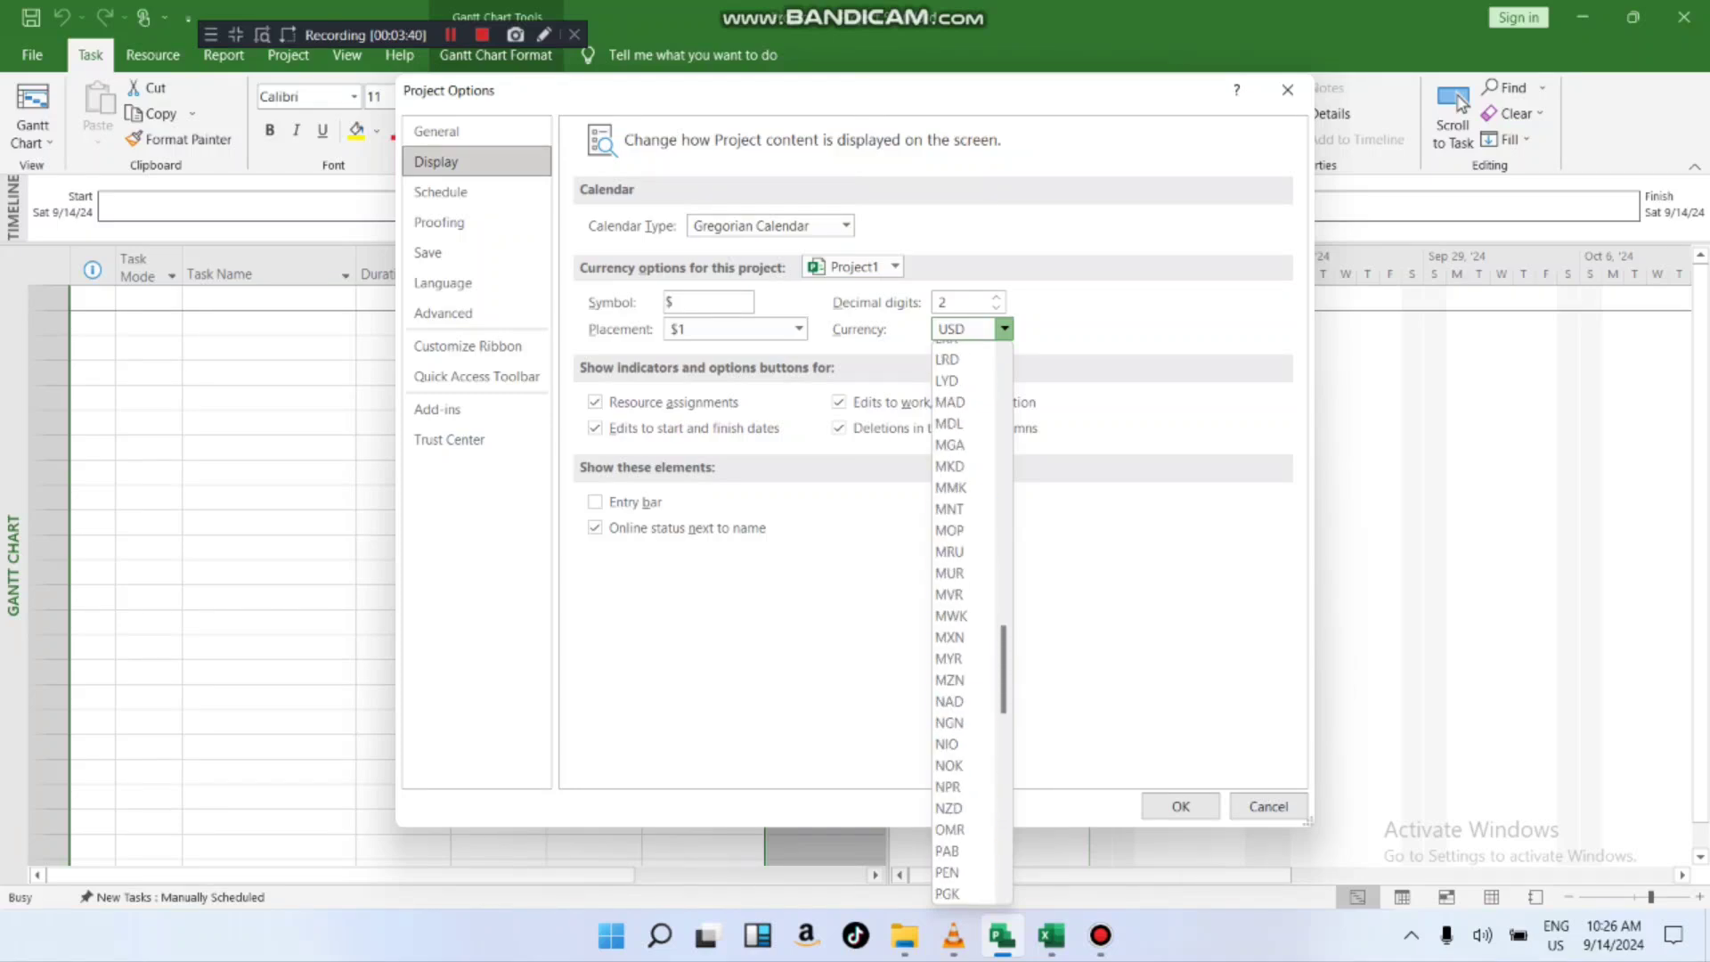
scroll(963, 746, up, 13)
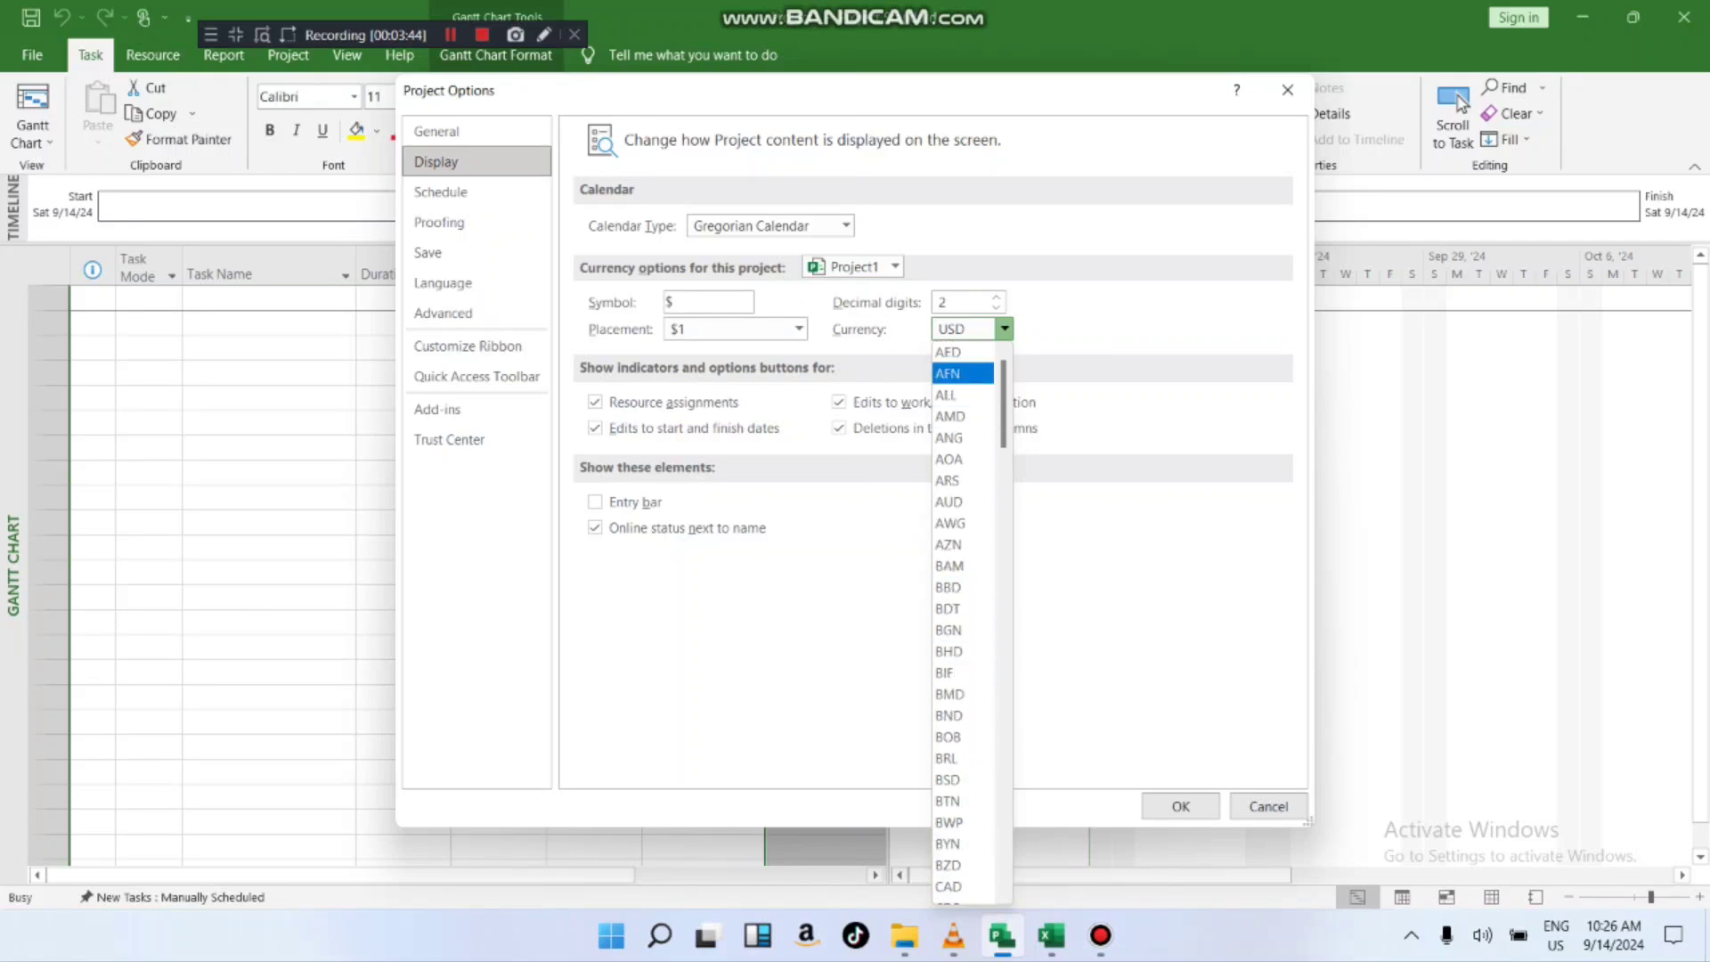
scroll(966, 623, down, 9)
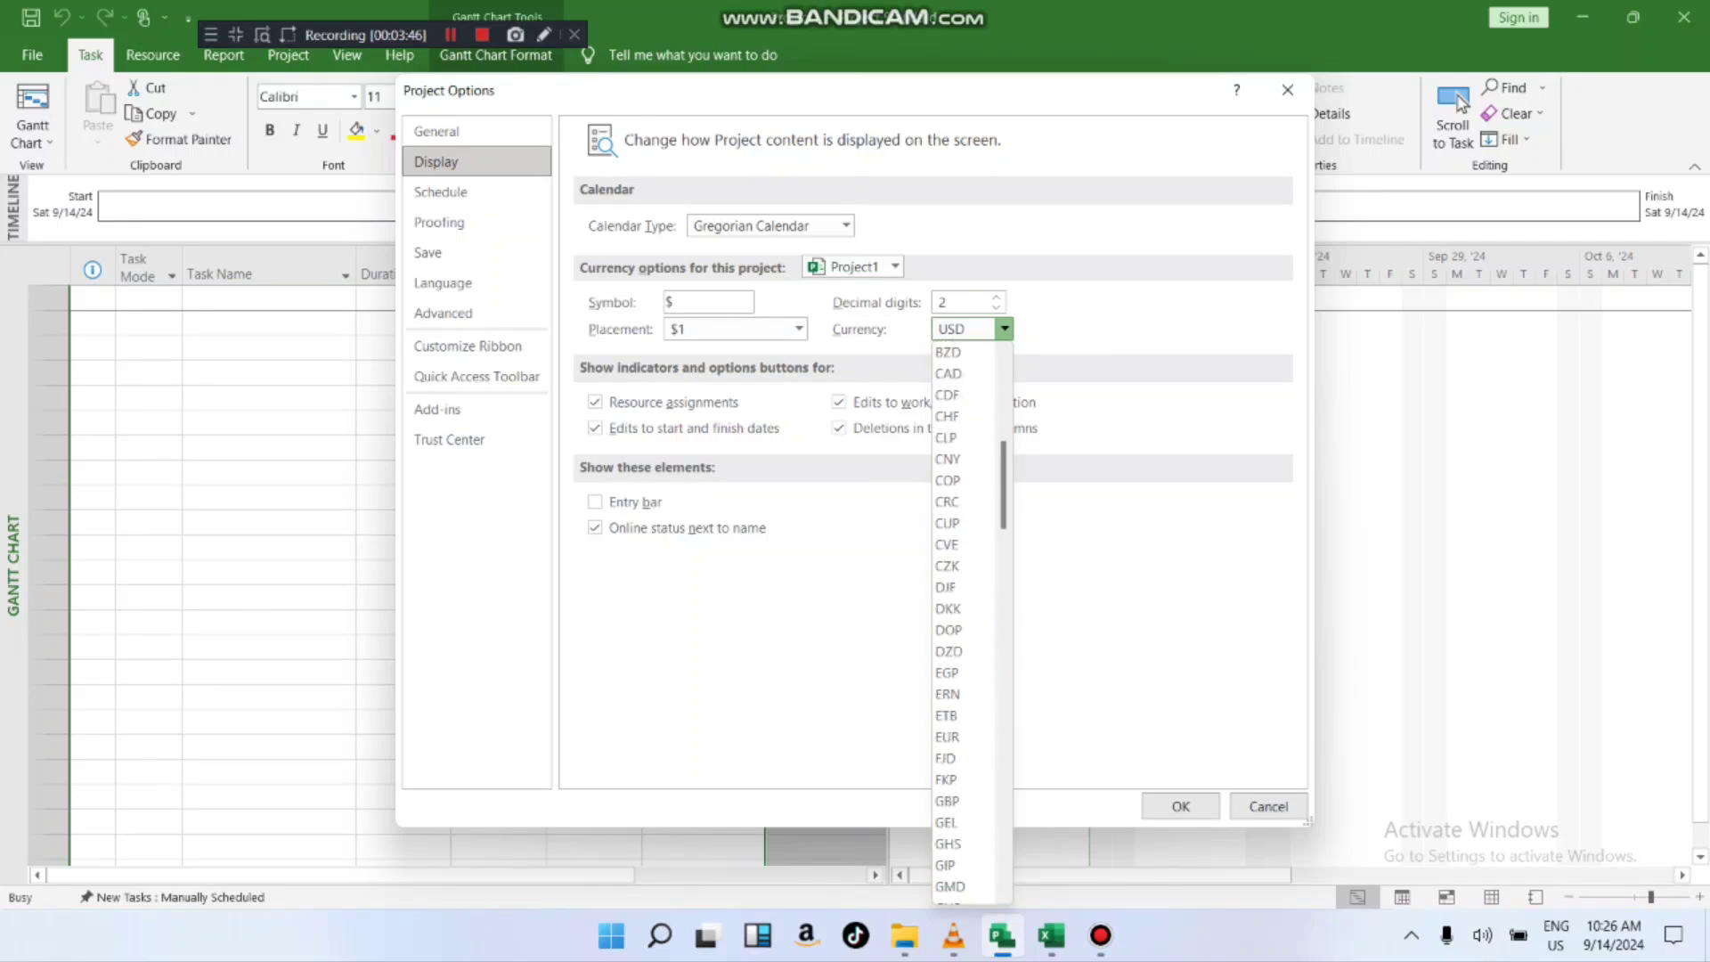
scroll(966, 623, down, 9)
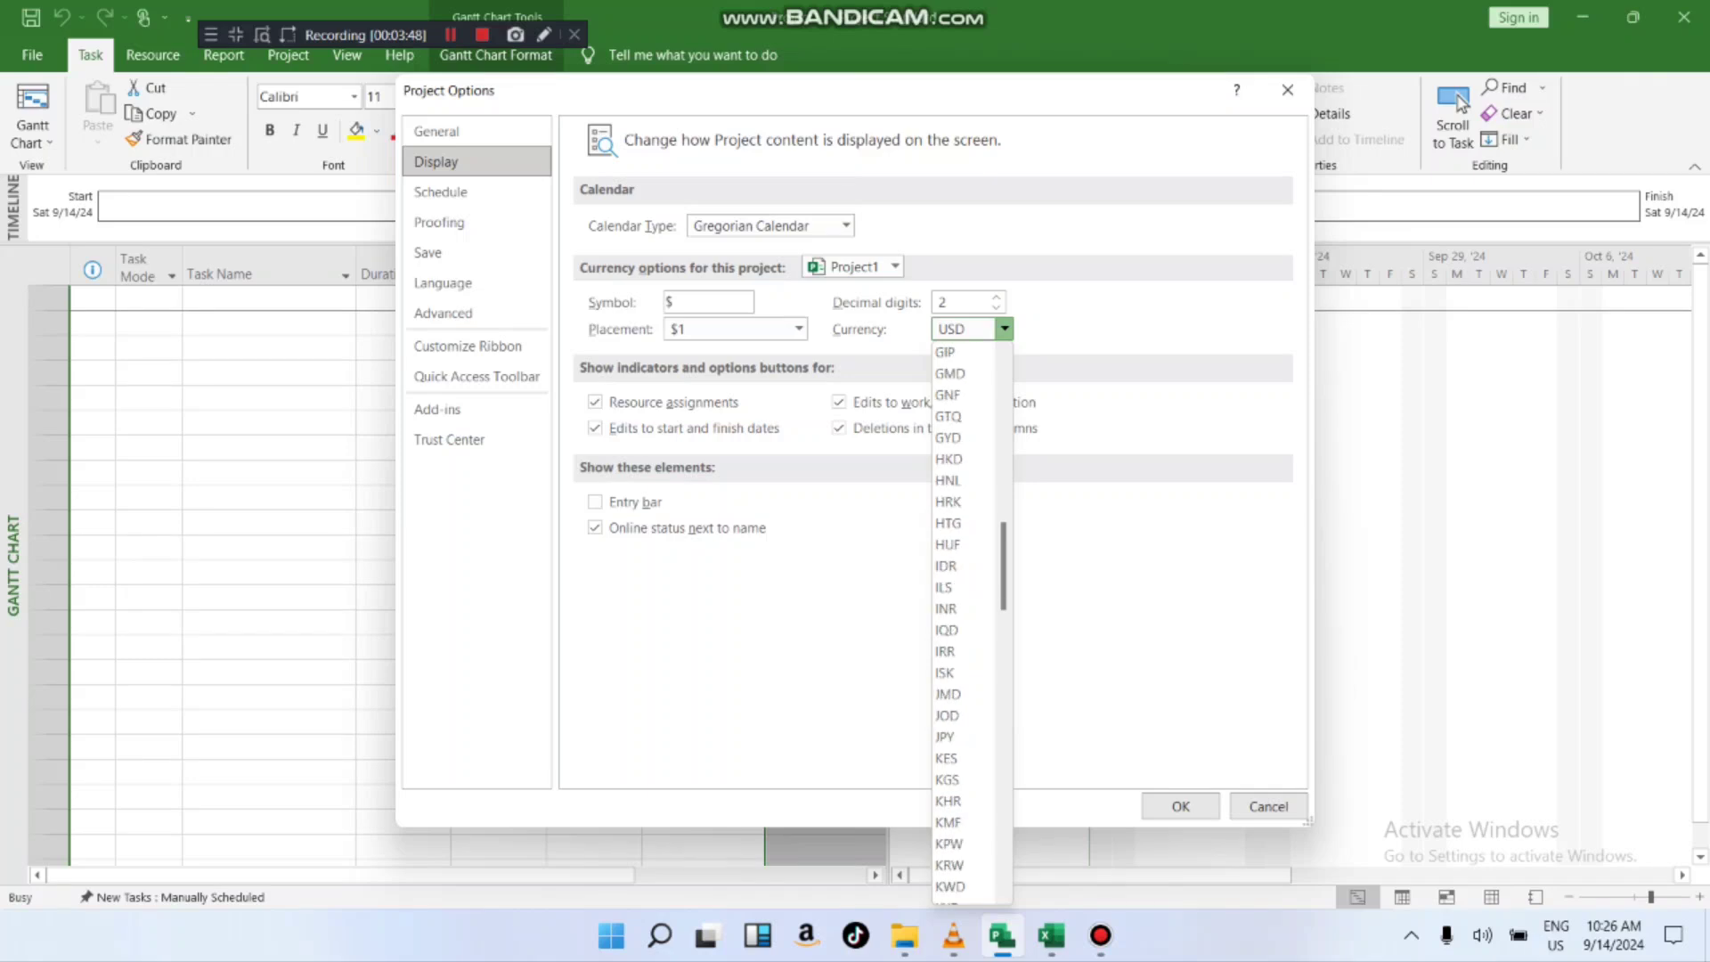
scroll(967, 623, down, 3)
scroll(966, 623, up, 6)
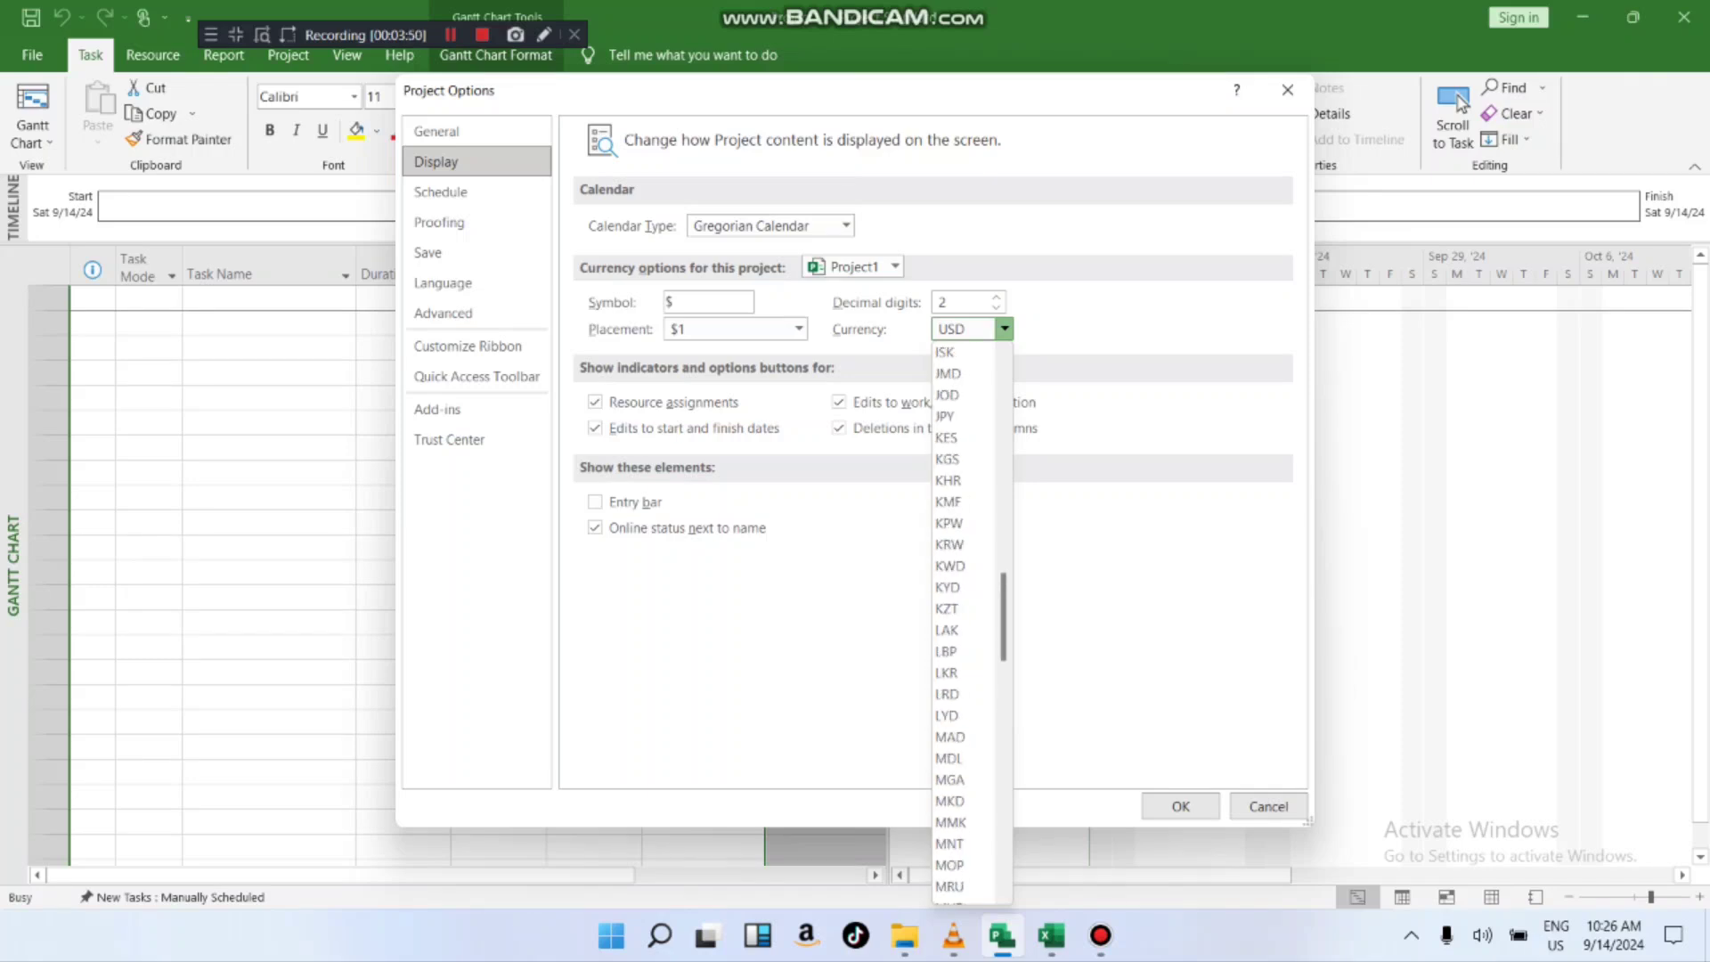
scroll(966, 624, up, 8)
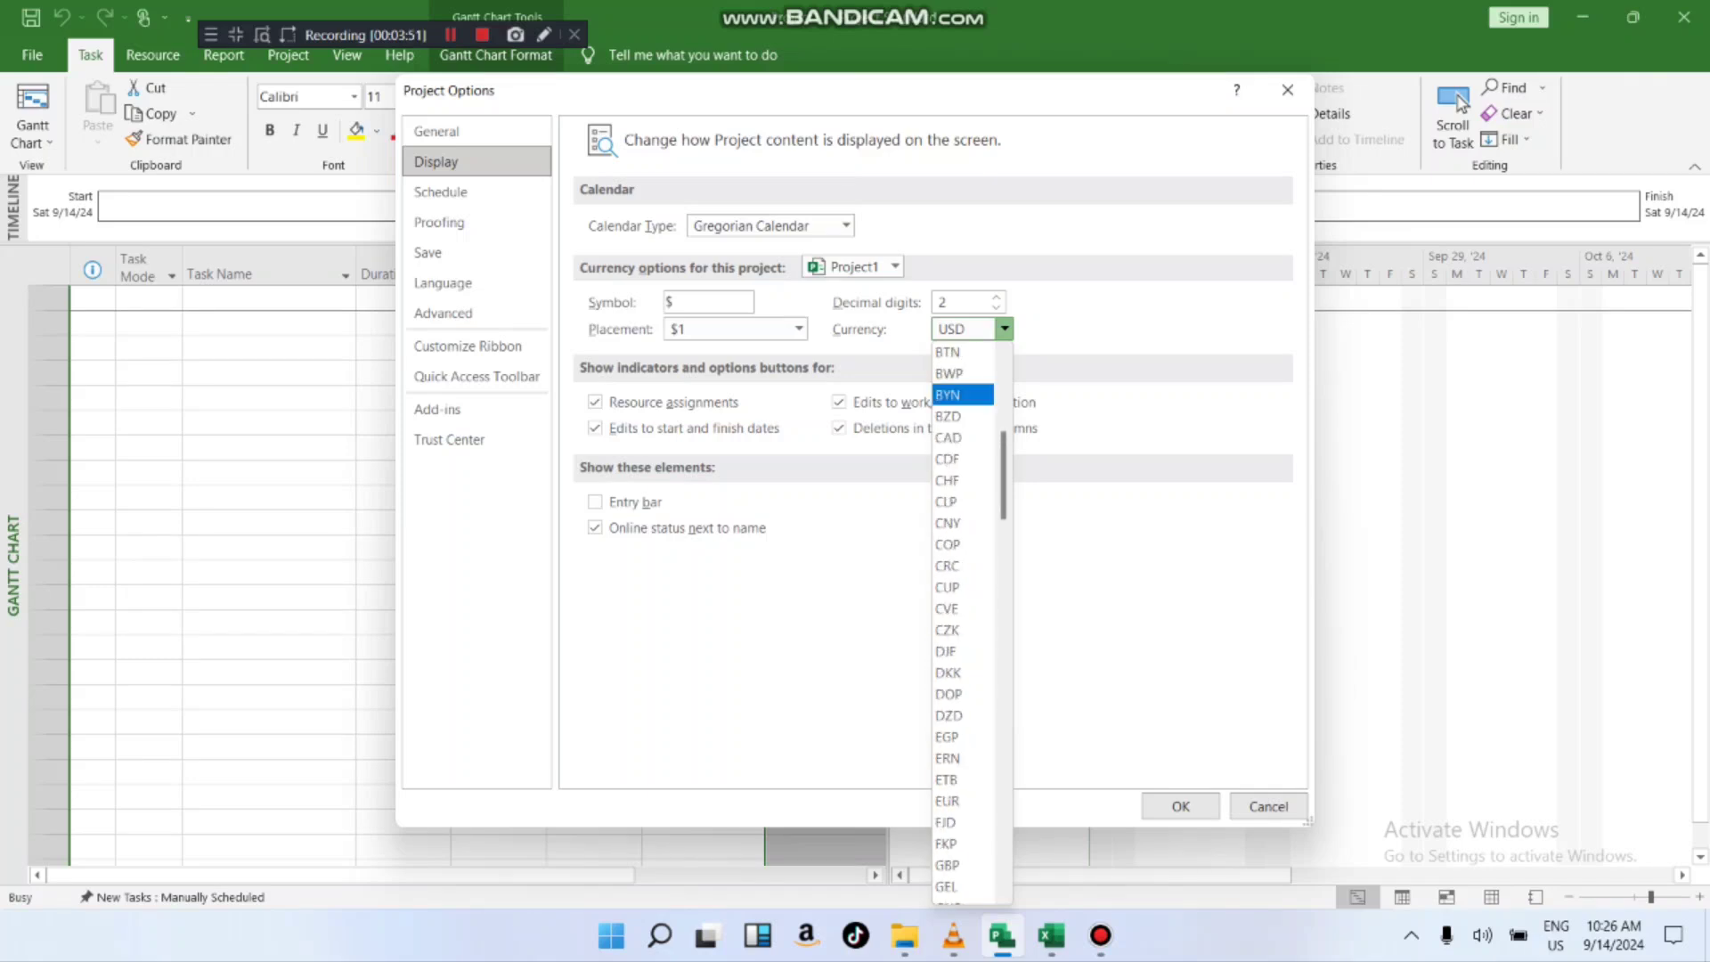
scroll(962, 459, up, 1)
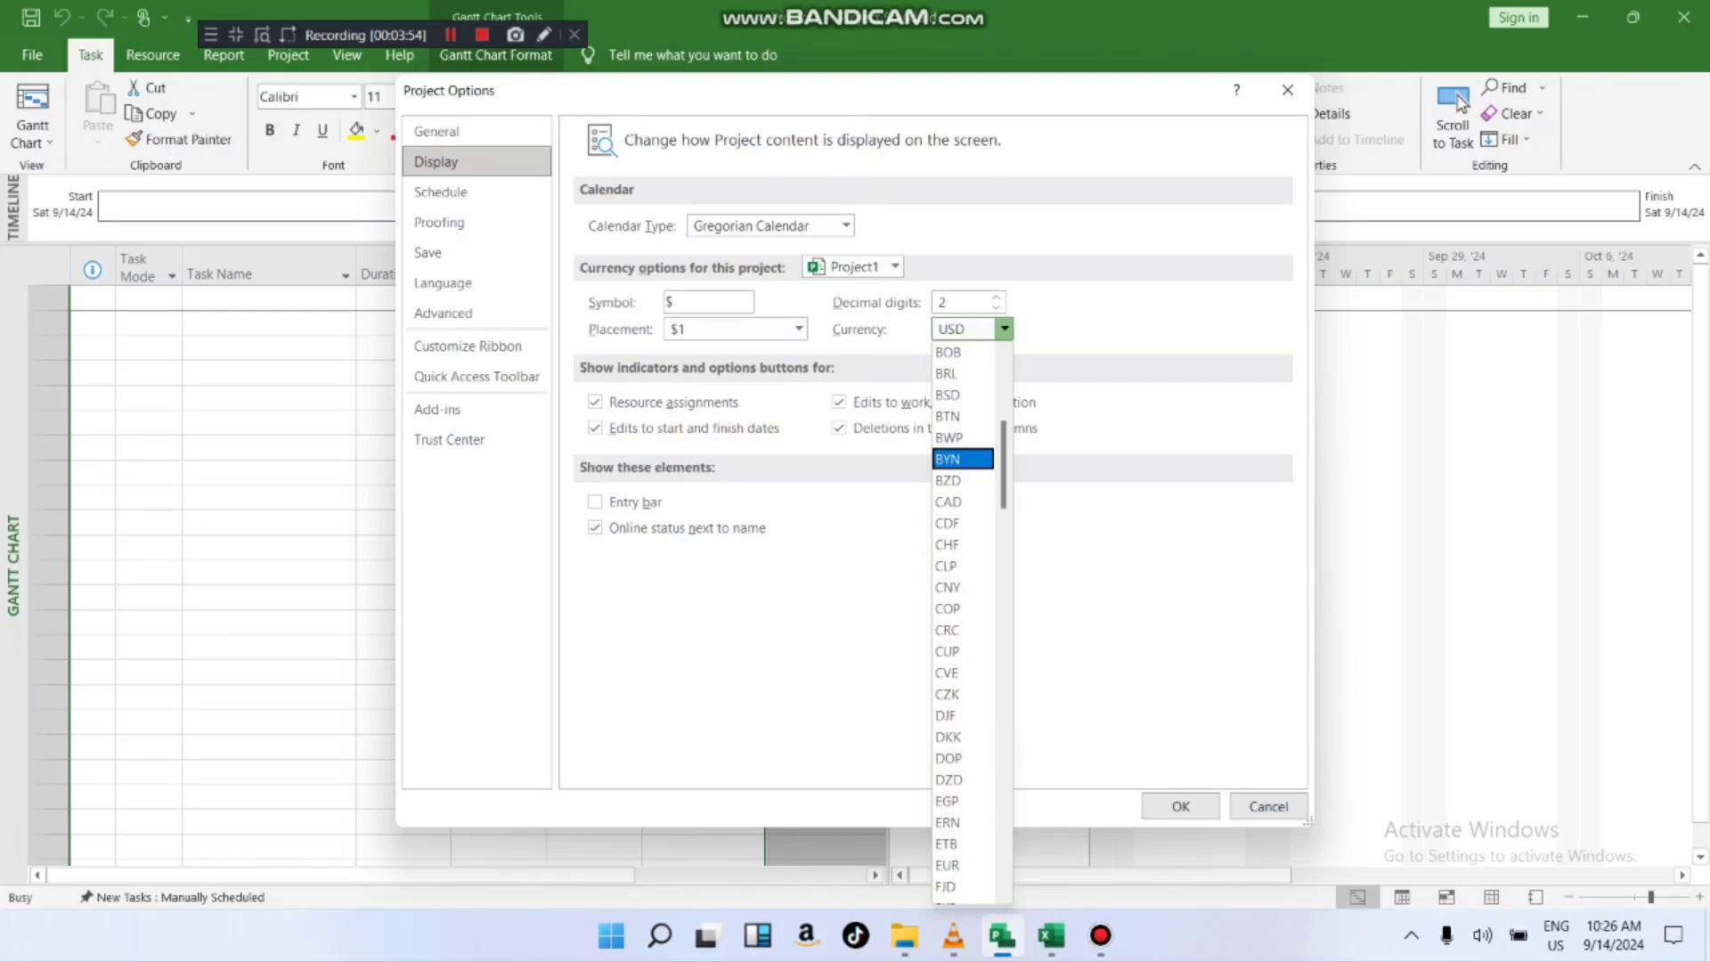
click(1003, 330)
- Set the project's currency symbol to Br
click(708, 302)
key(BackSpace)
text(Br)
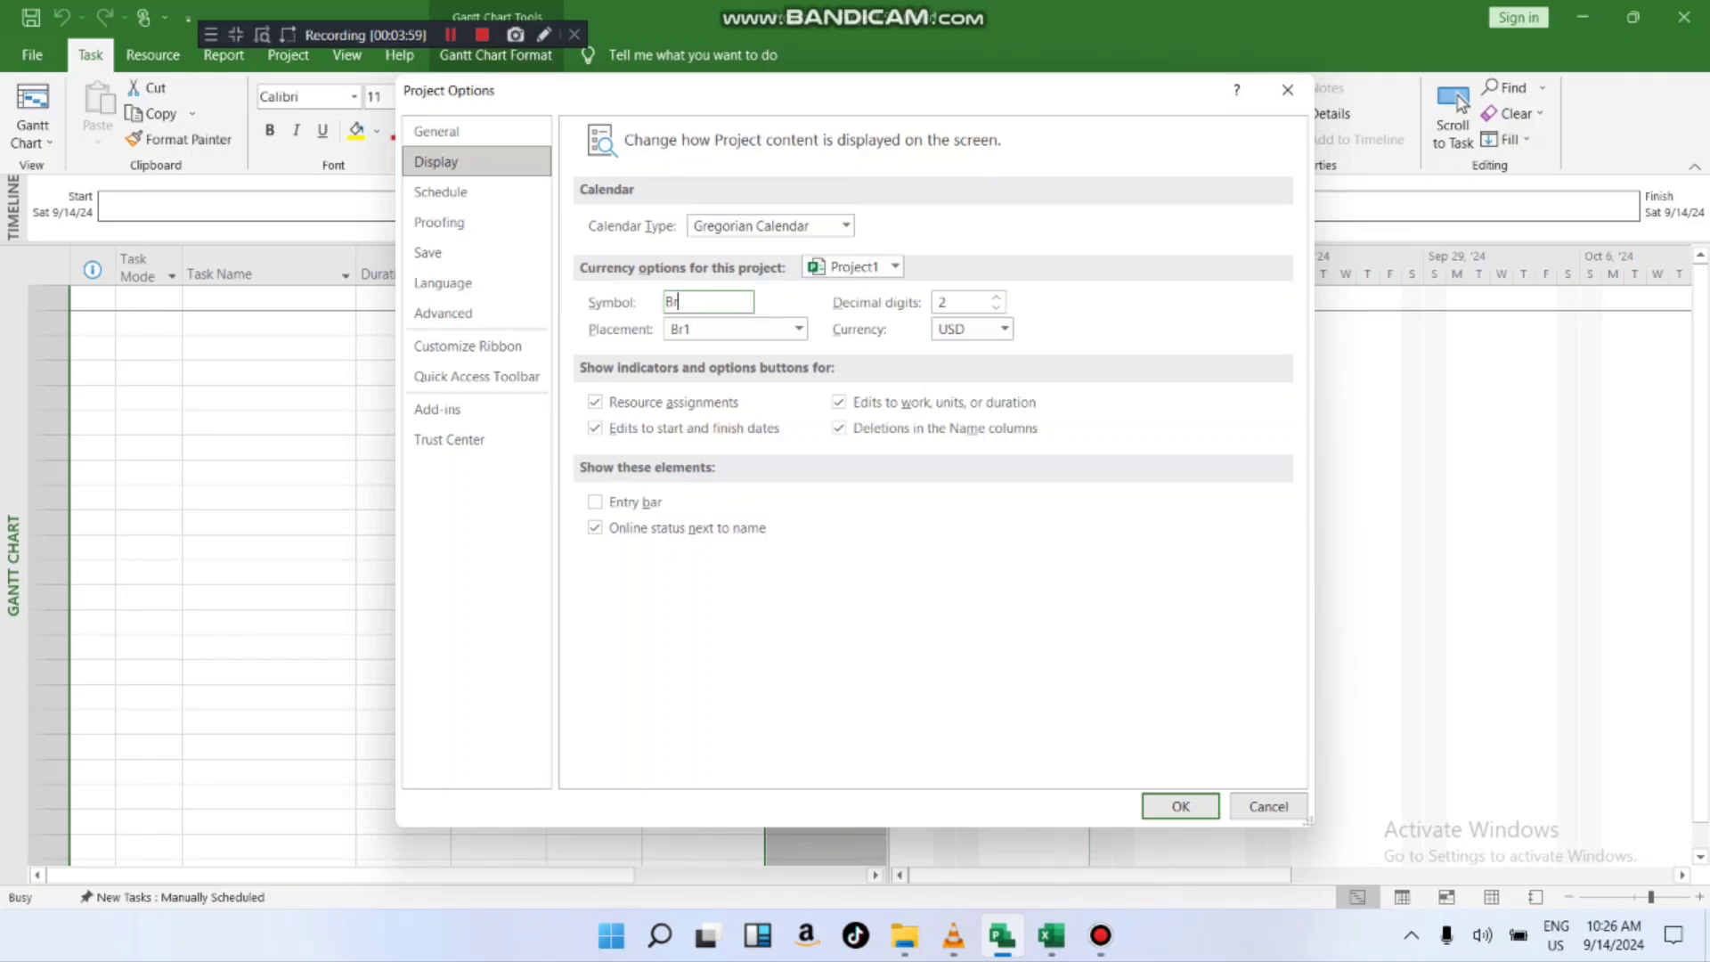
- Search the currency codes again for one that matches the Br symbol, and check the decimal digits setting
click(1004, 329)
scroll(962, 380, down, 5)
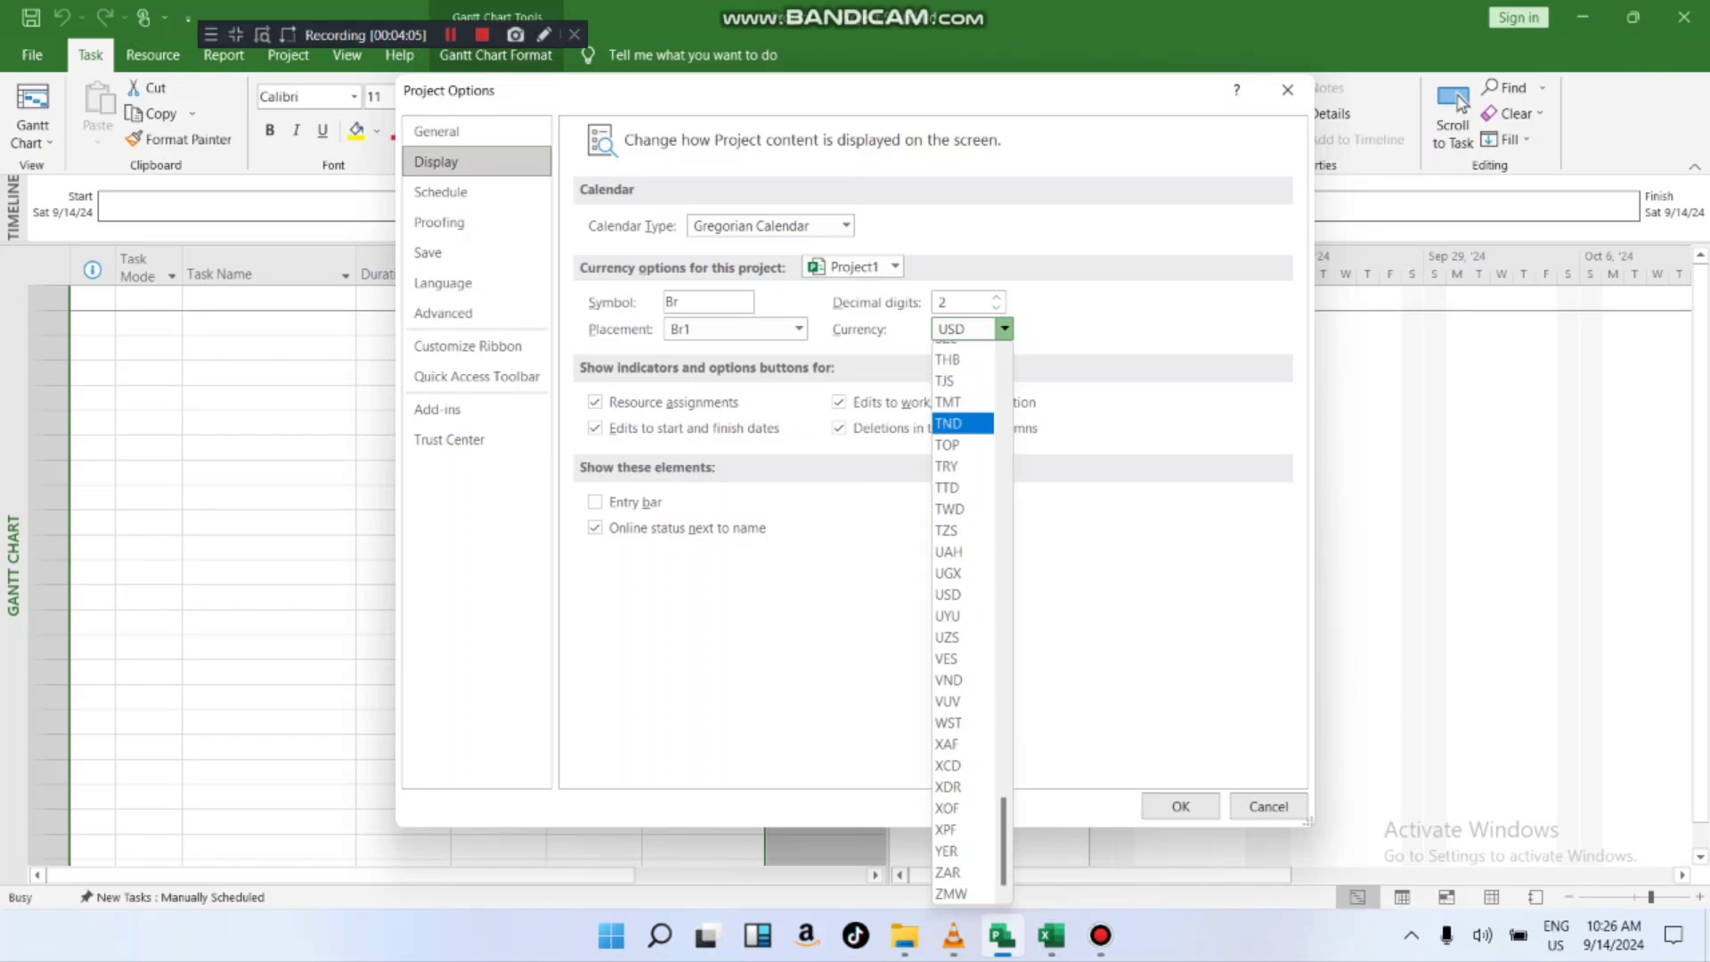
scroll(963, 636, up, 4)
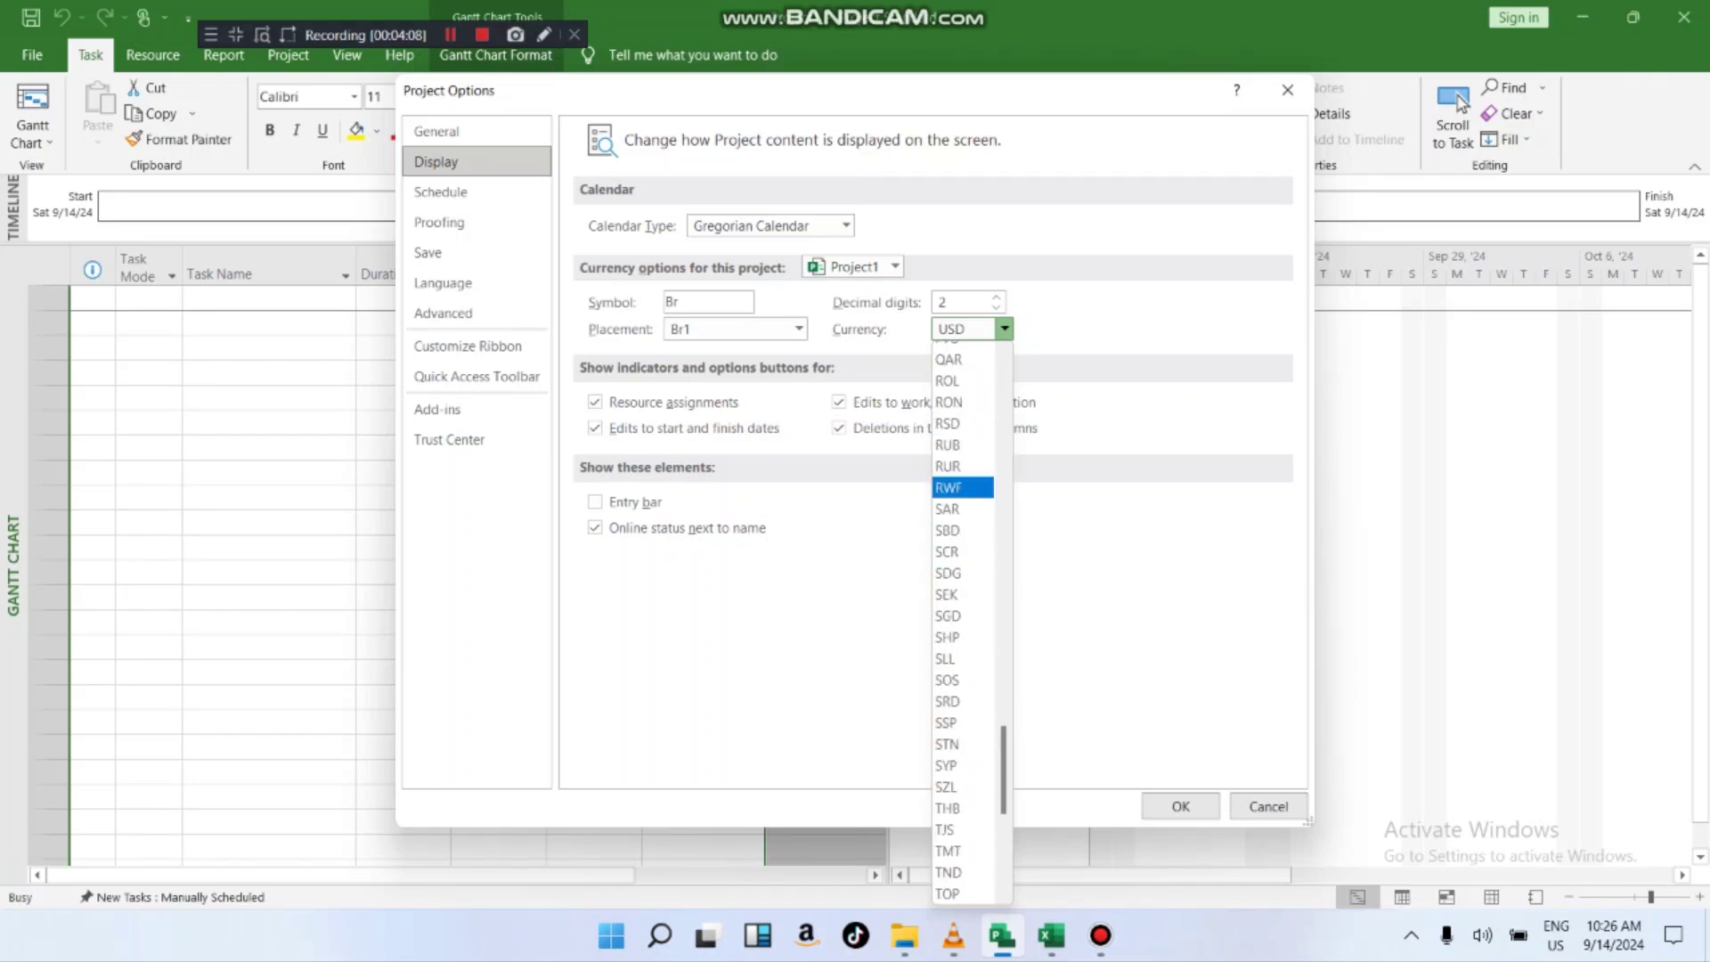
scroll(962, 530, up, 18)
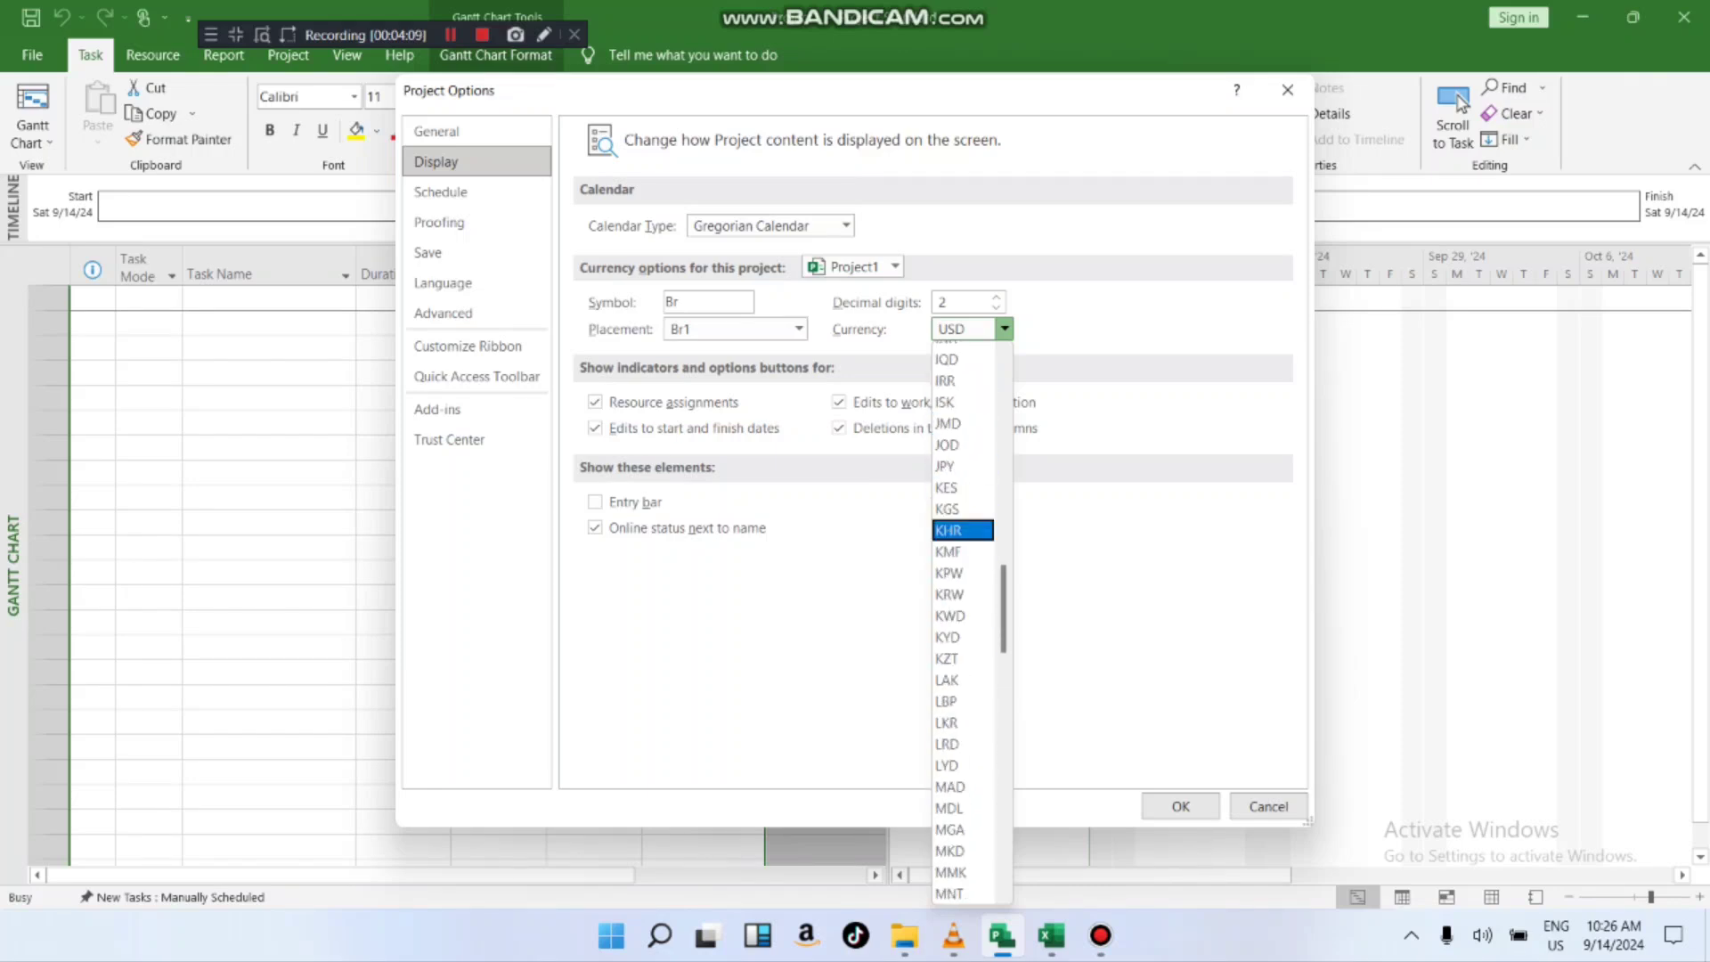
scroll(962, 623, up, 9)
scroll(962, 624, up, 10)
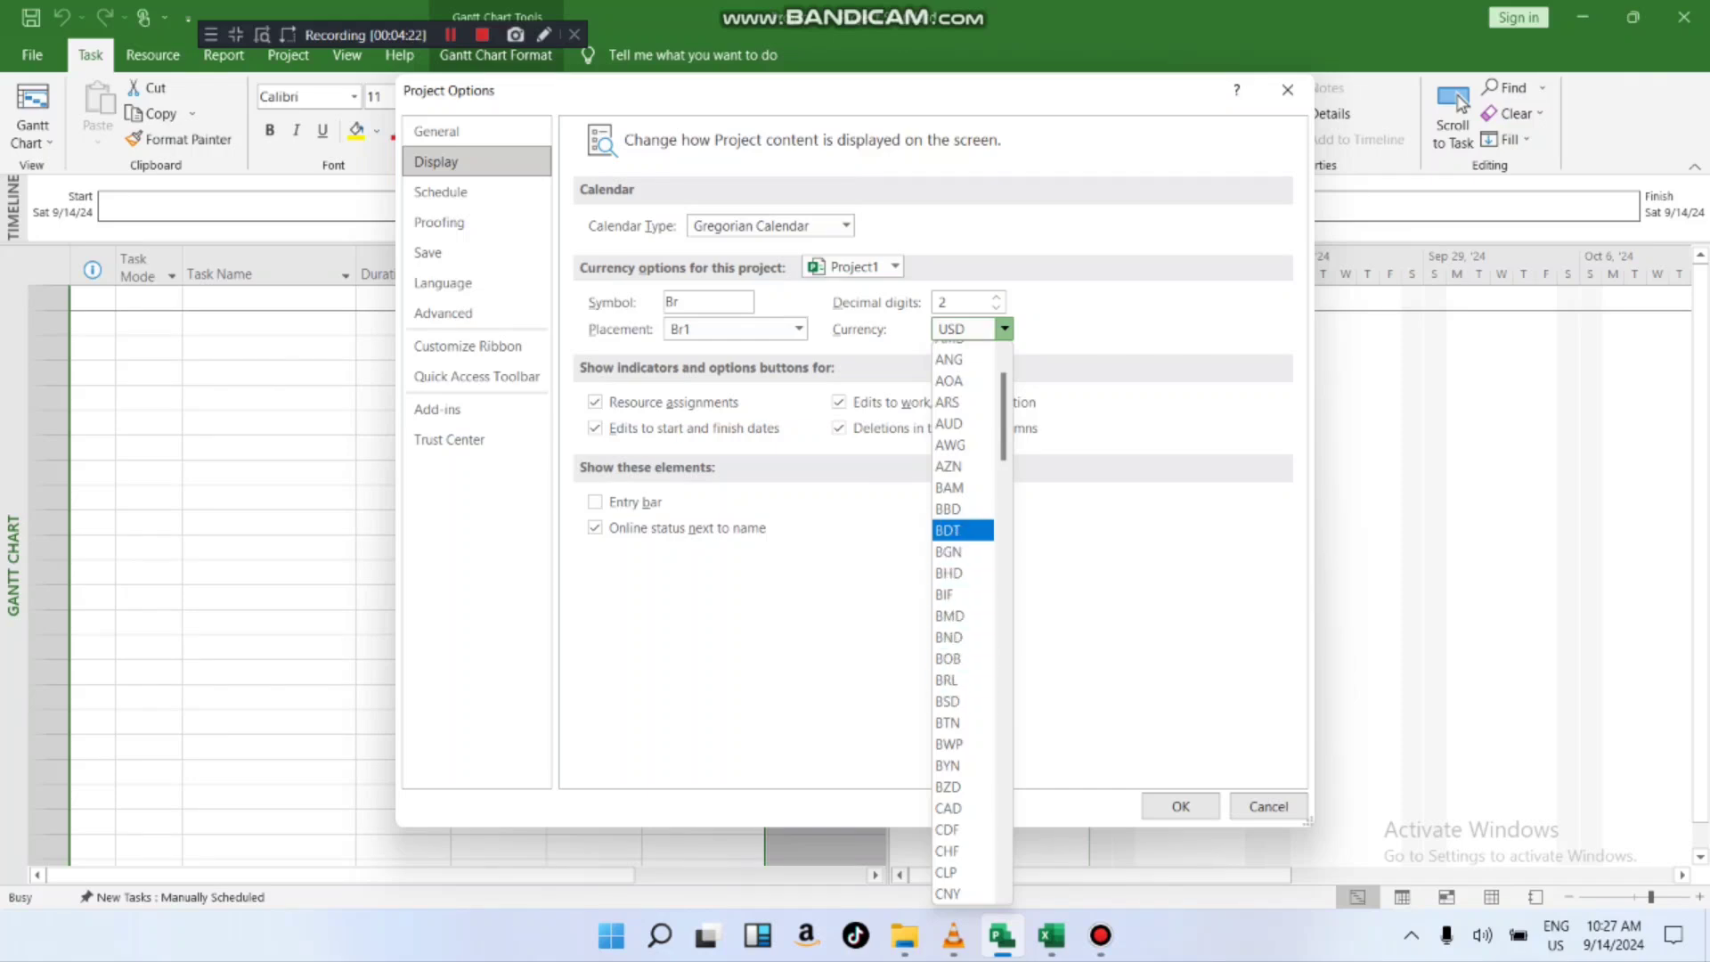
click(1004, 330)
click(964, 302)
click(997, 298)
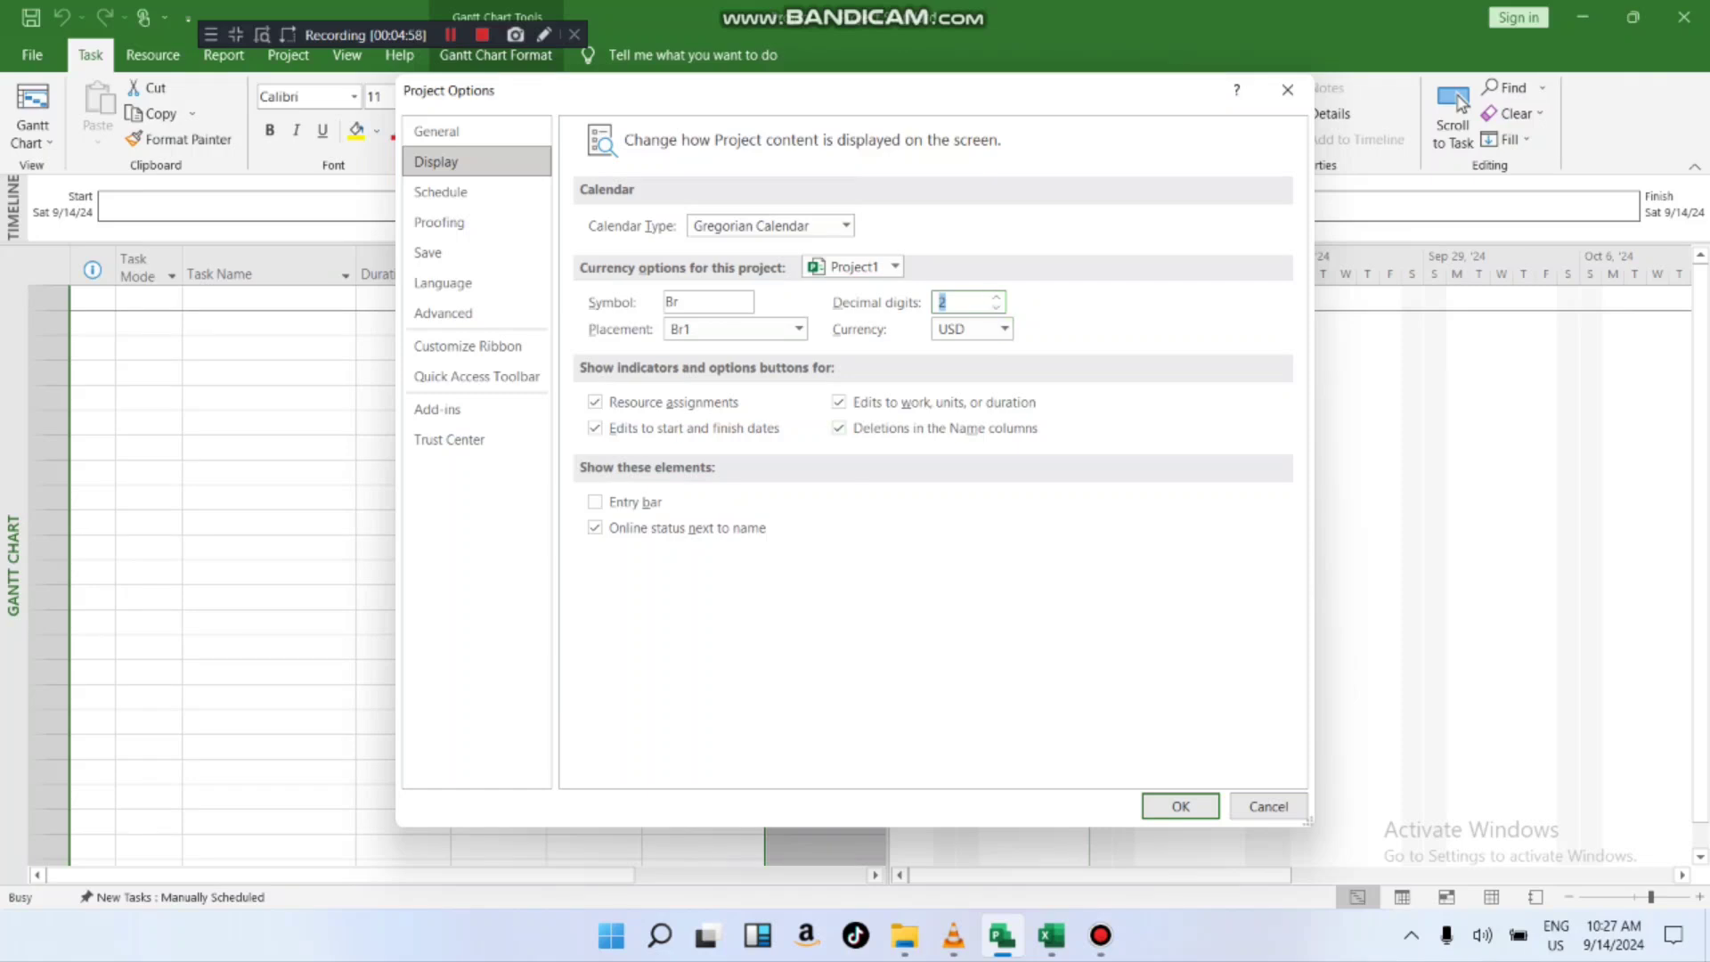
- Try BRL as the project's currency code
click(1004, 329)
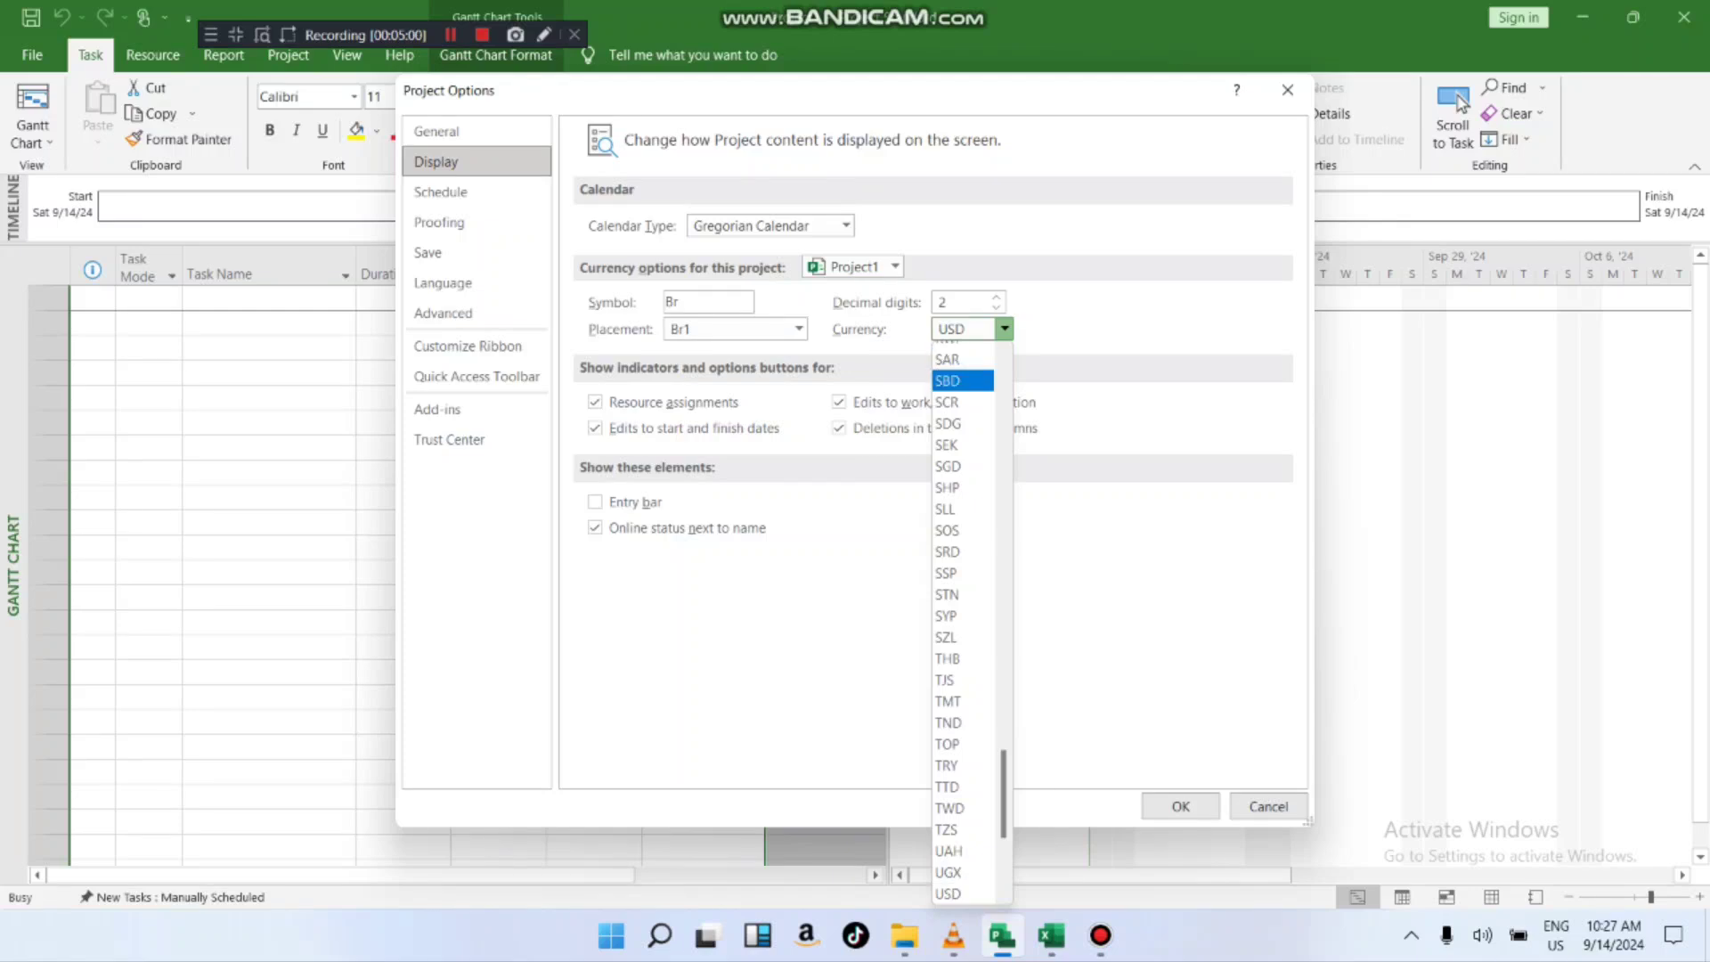
scroll(962, 423, up, 20)
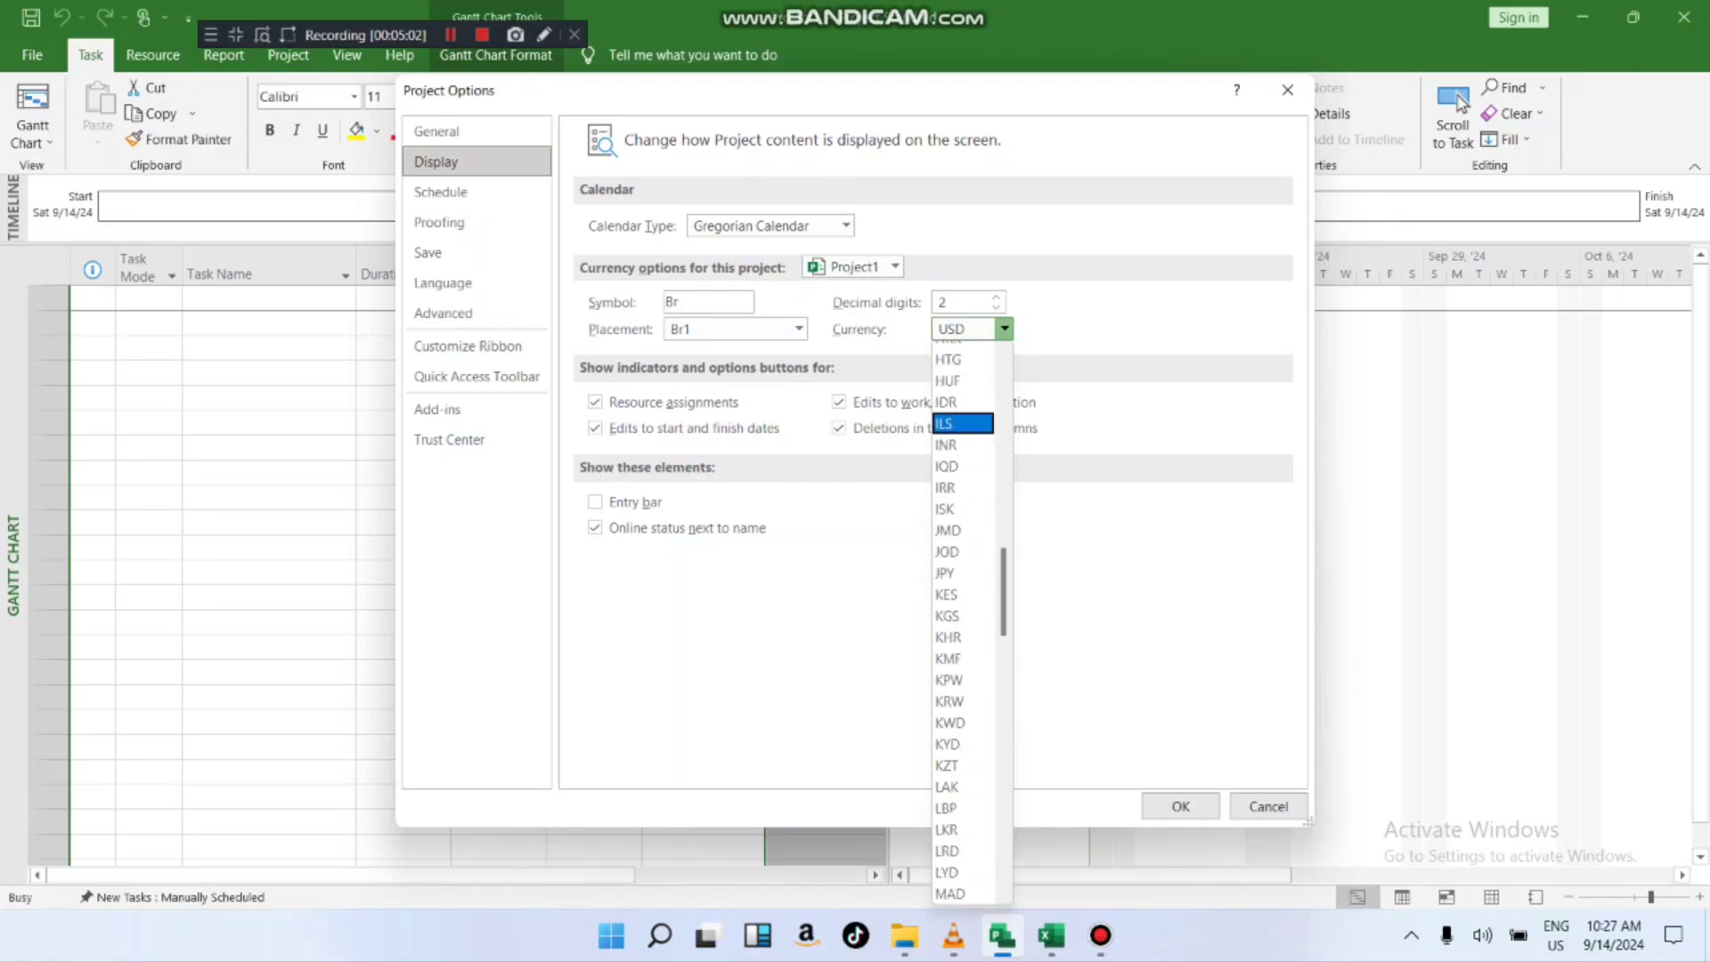
scroll(963, 624, up, 15)
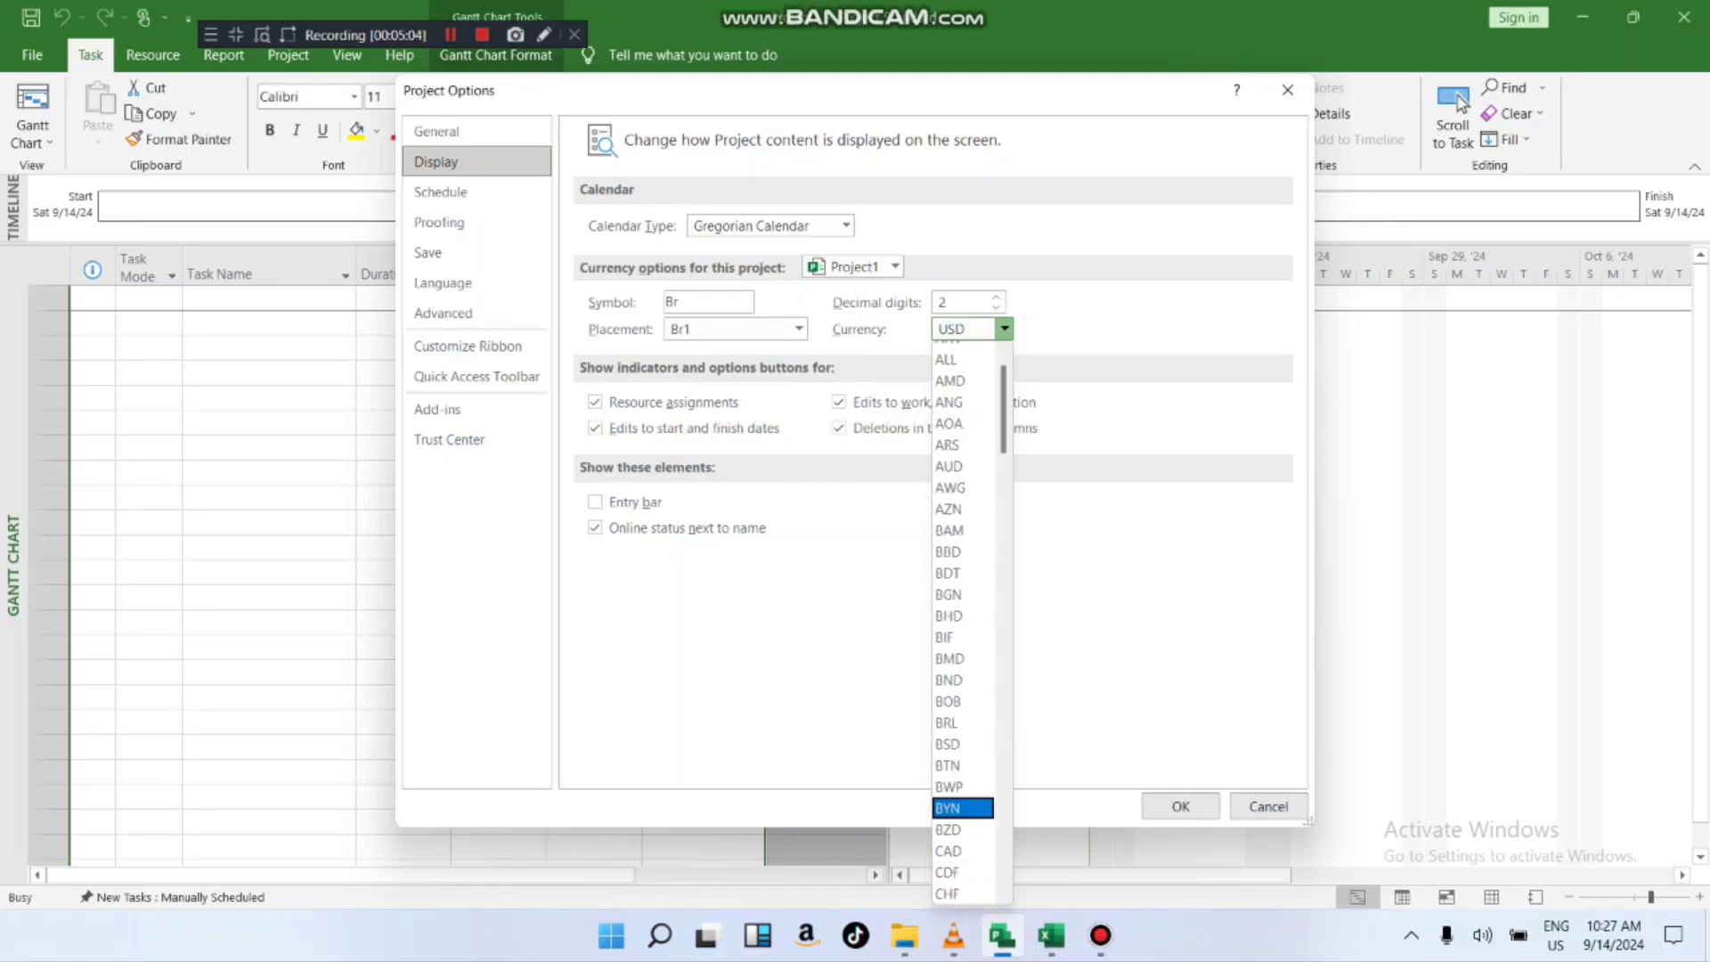
scroll(962, 624, down, 1)
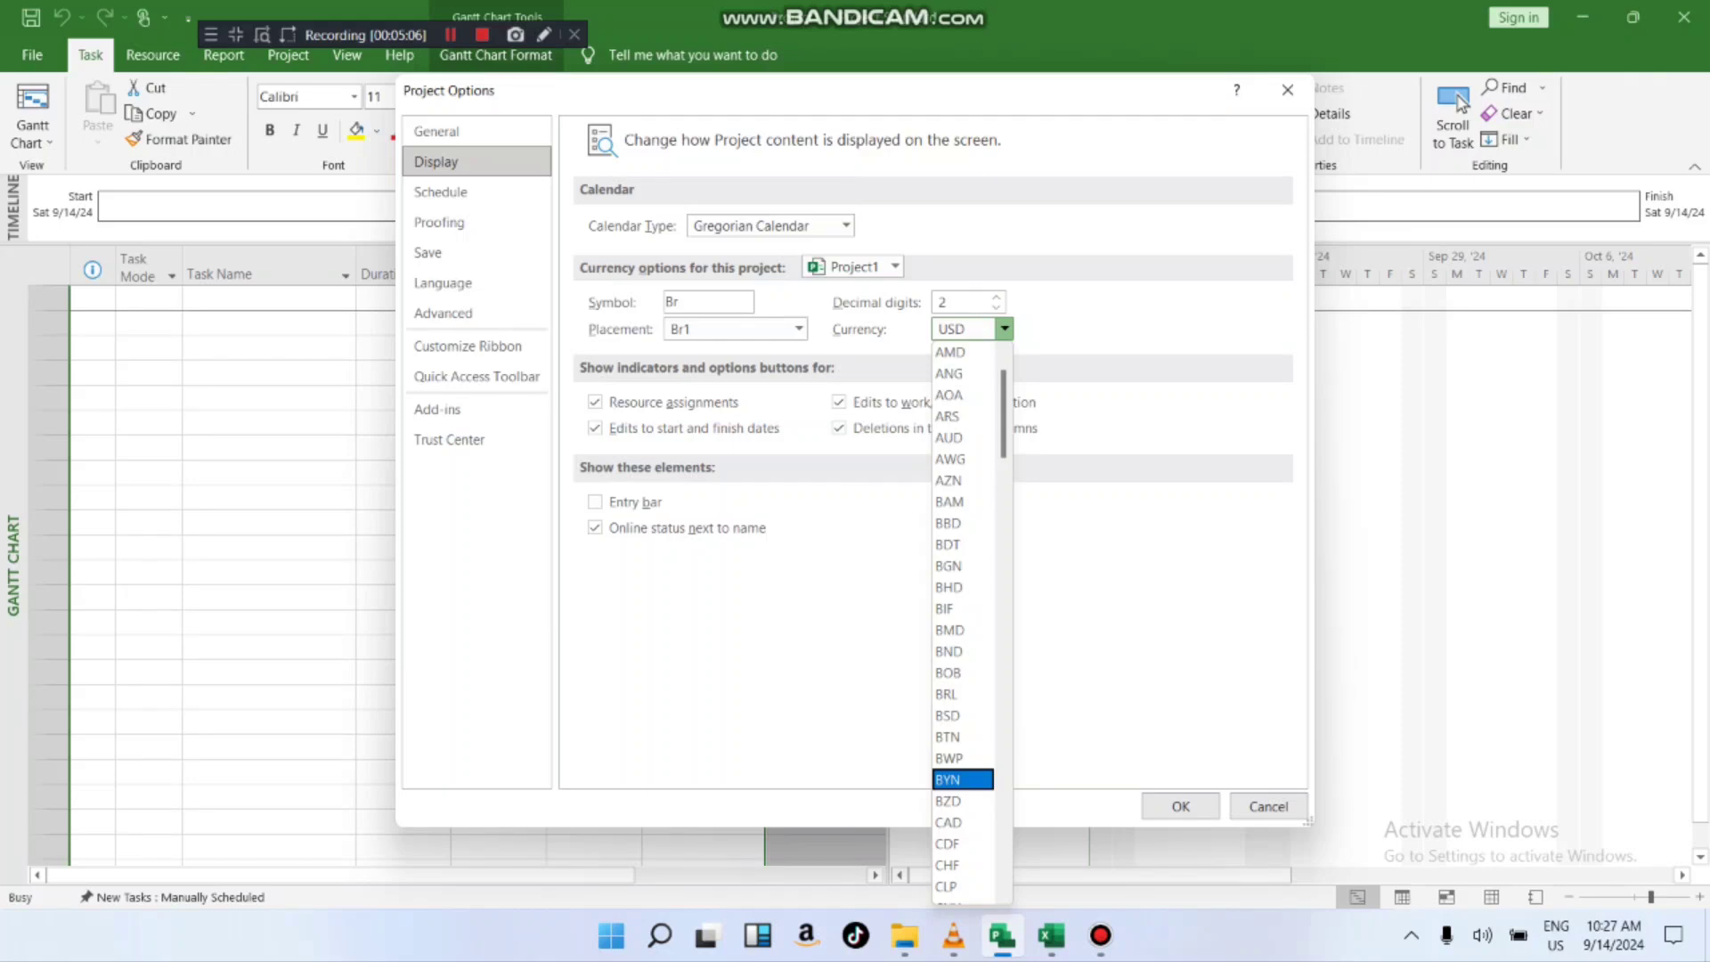
scroll(962, 624, down, 1)
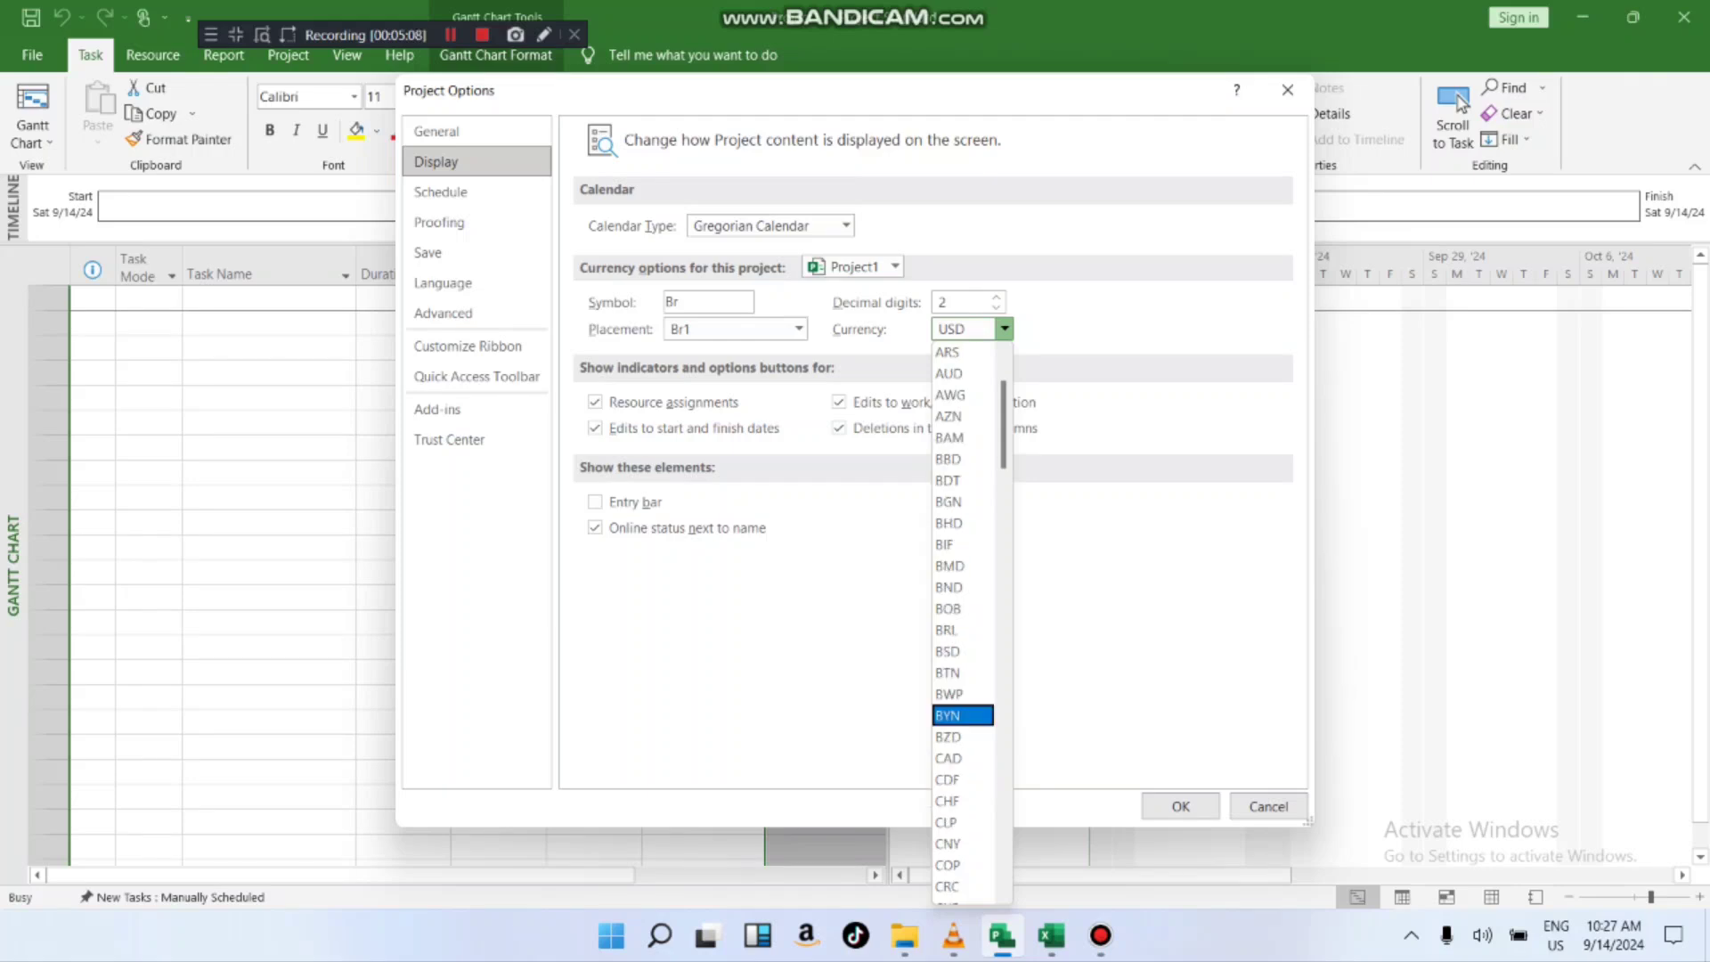
scroll(962, 588, down, 1)
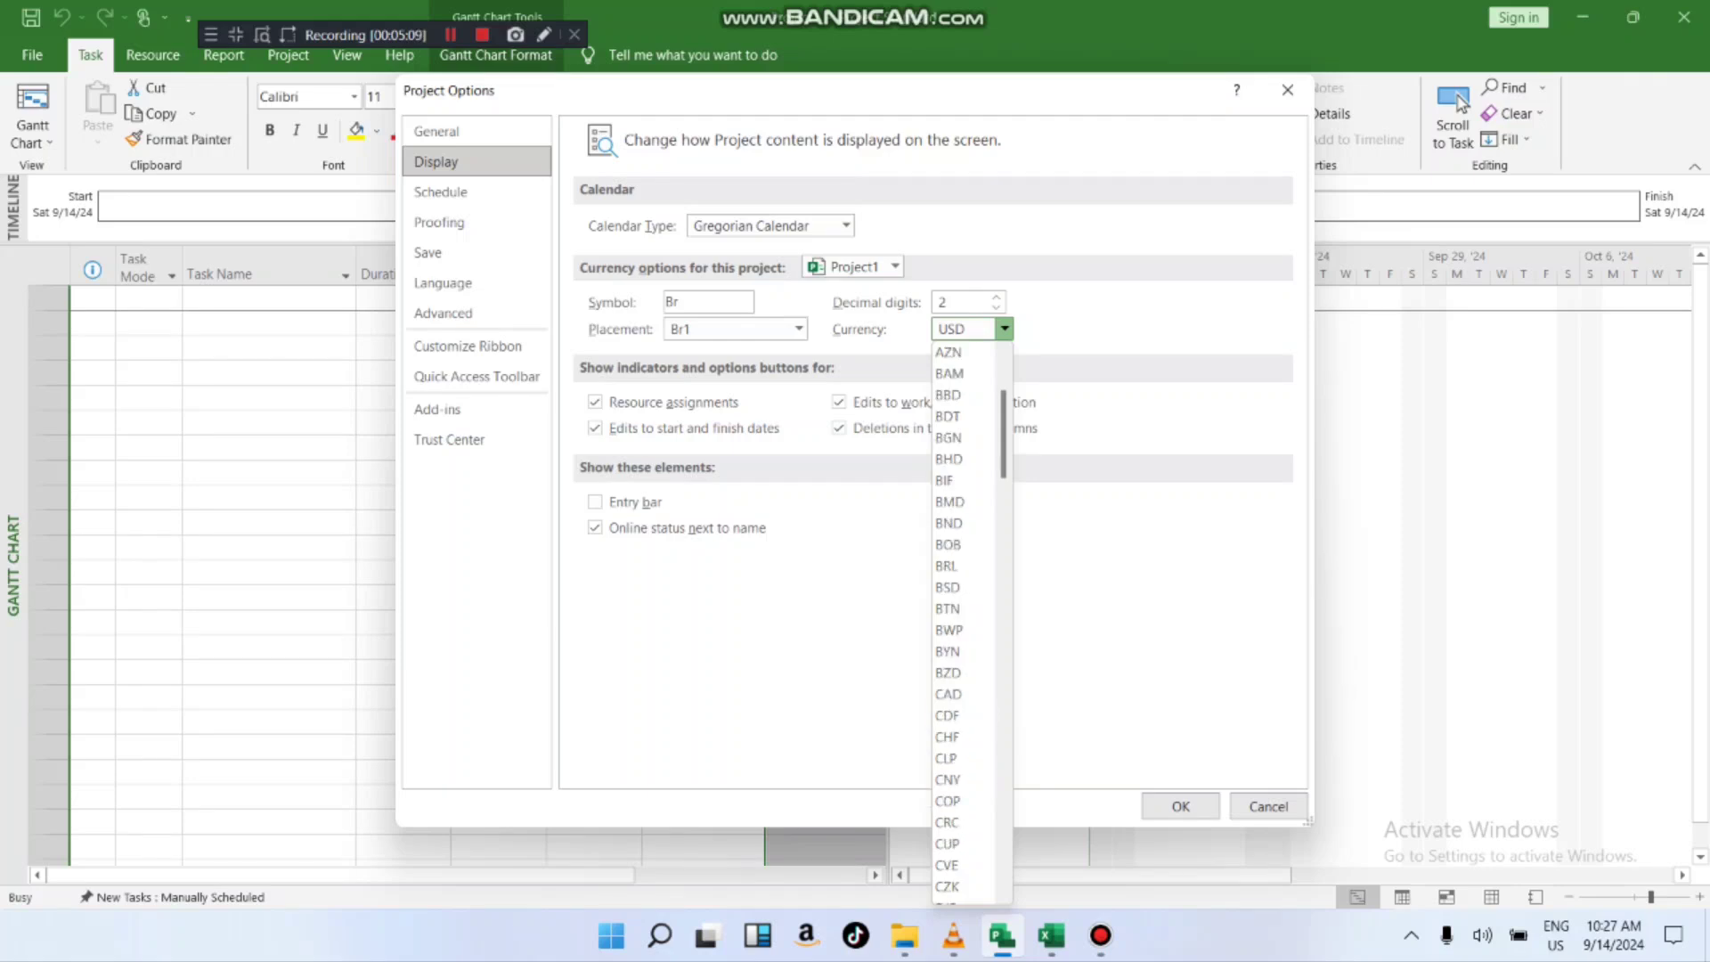
click(952, 565)
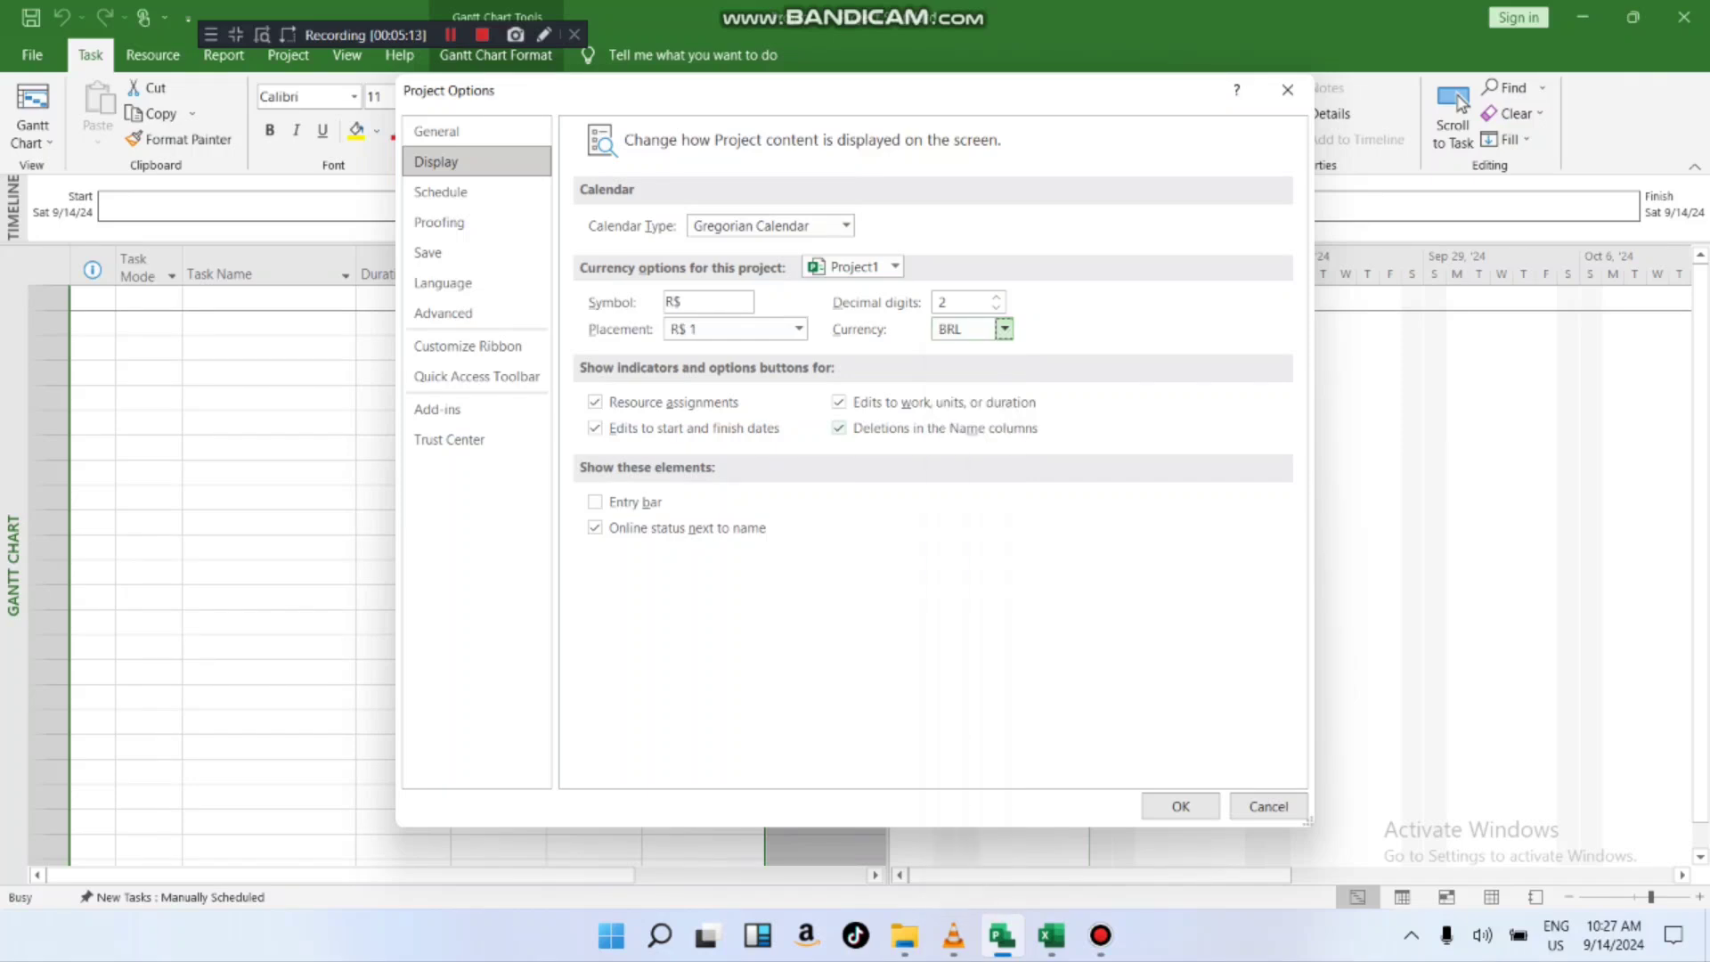
- Set the project's currency code to IRR
click(1004, 328)
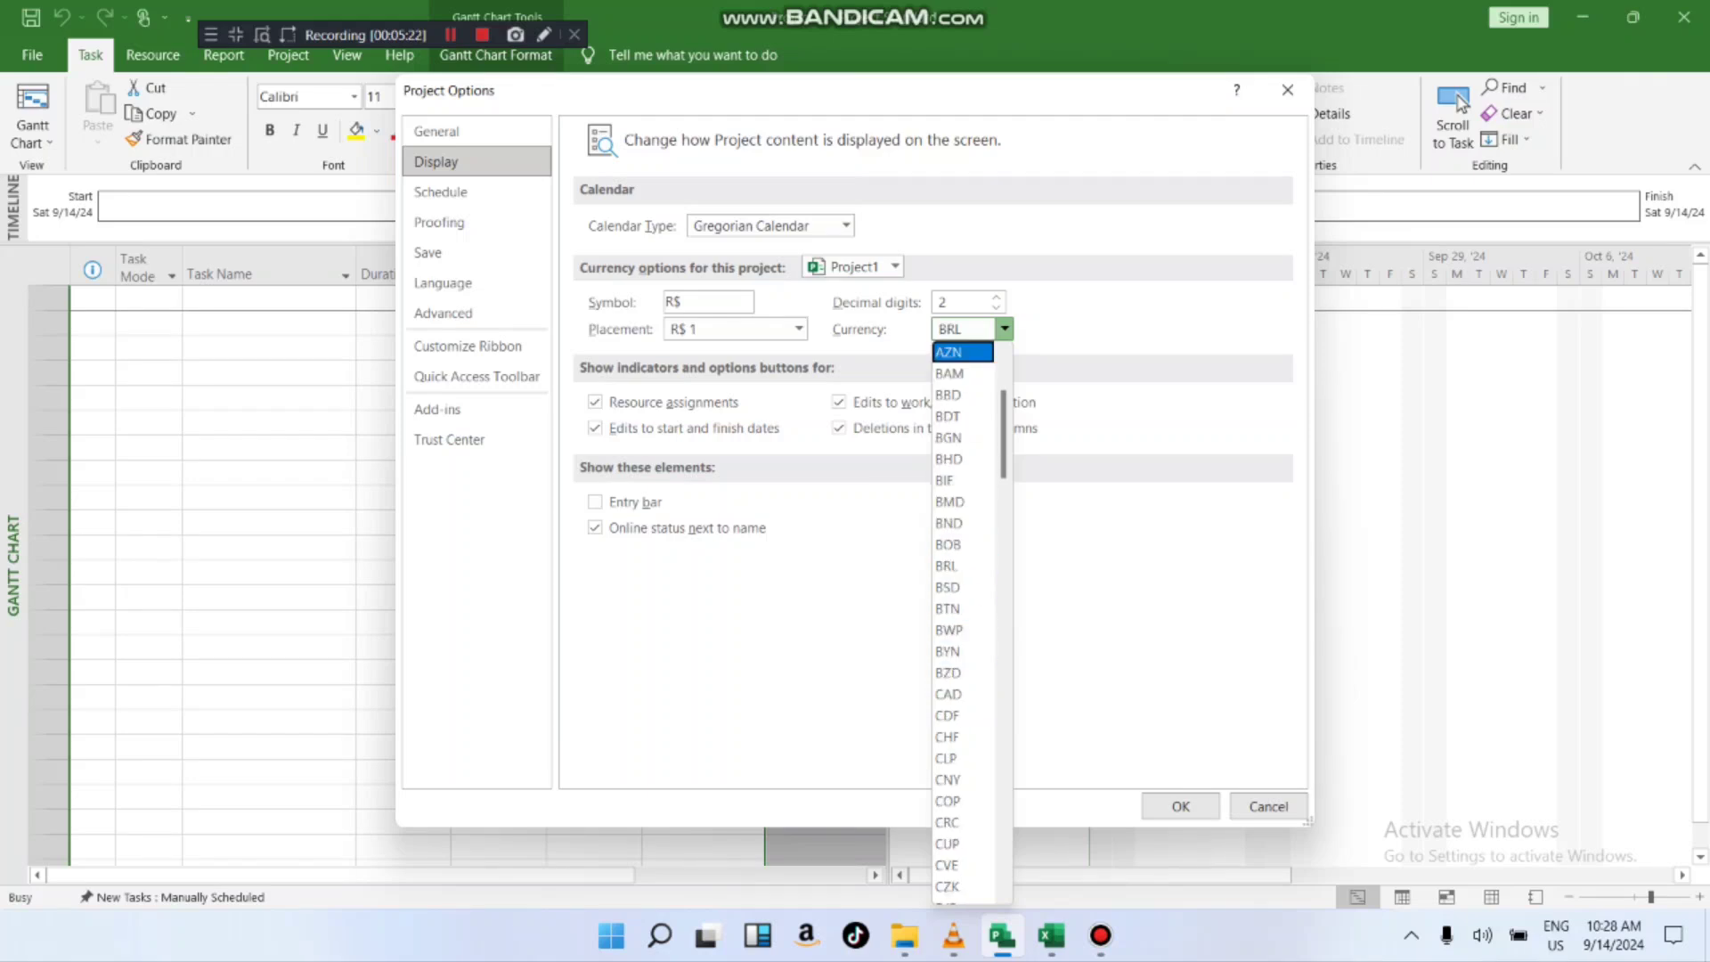
scroll(967, 623, down, 15)
scroll(962, 523, down, 1)
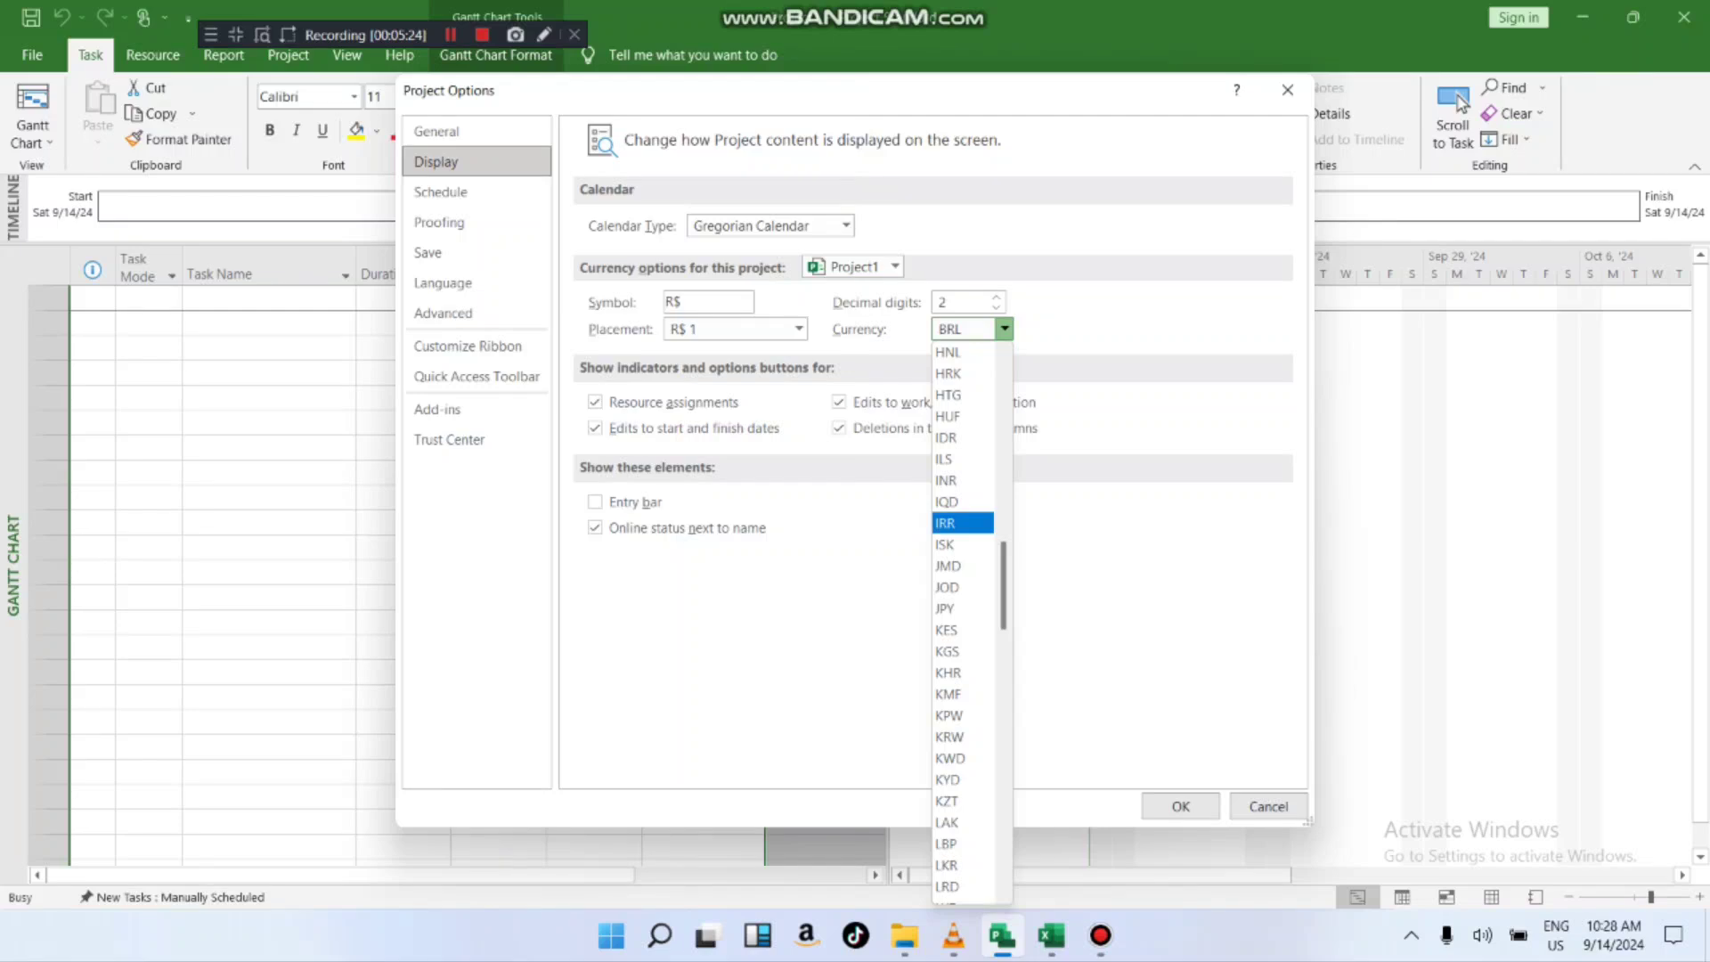
click(962, 523)
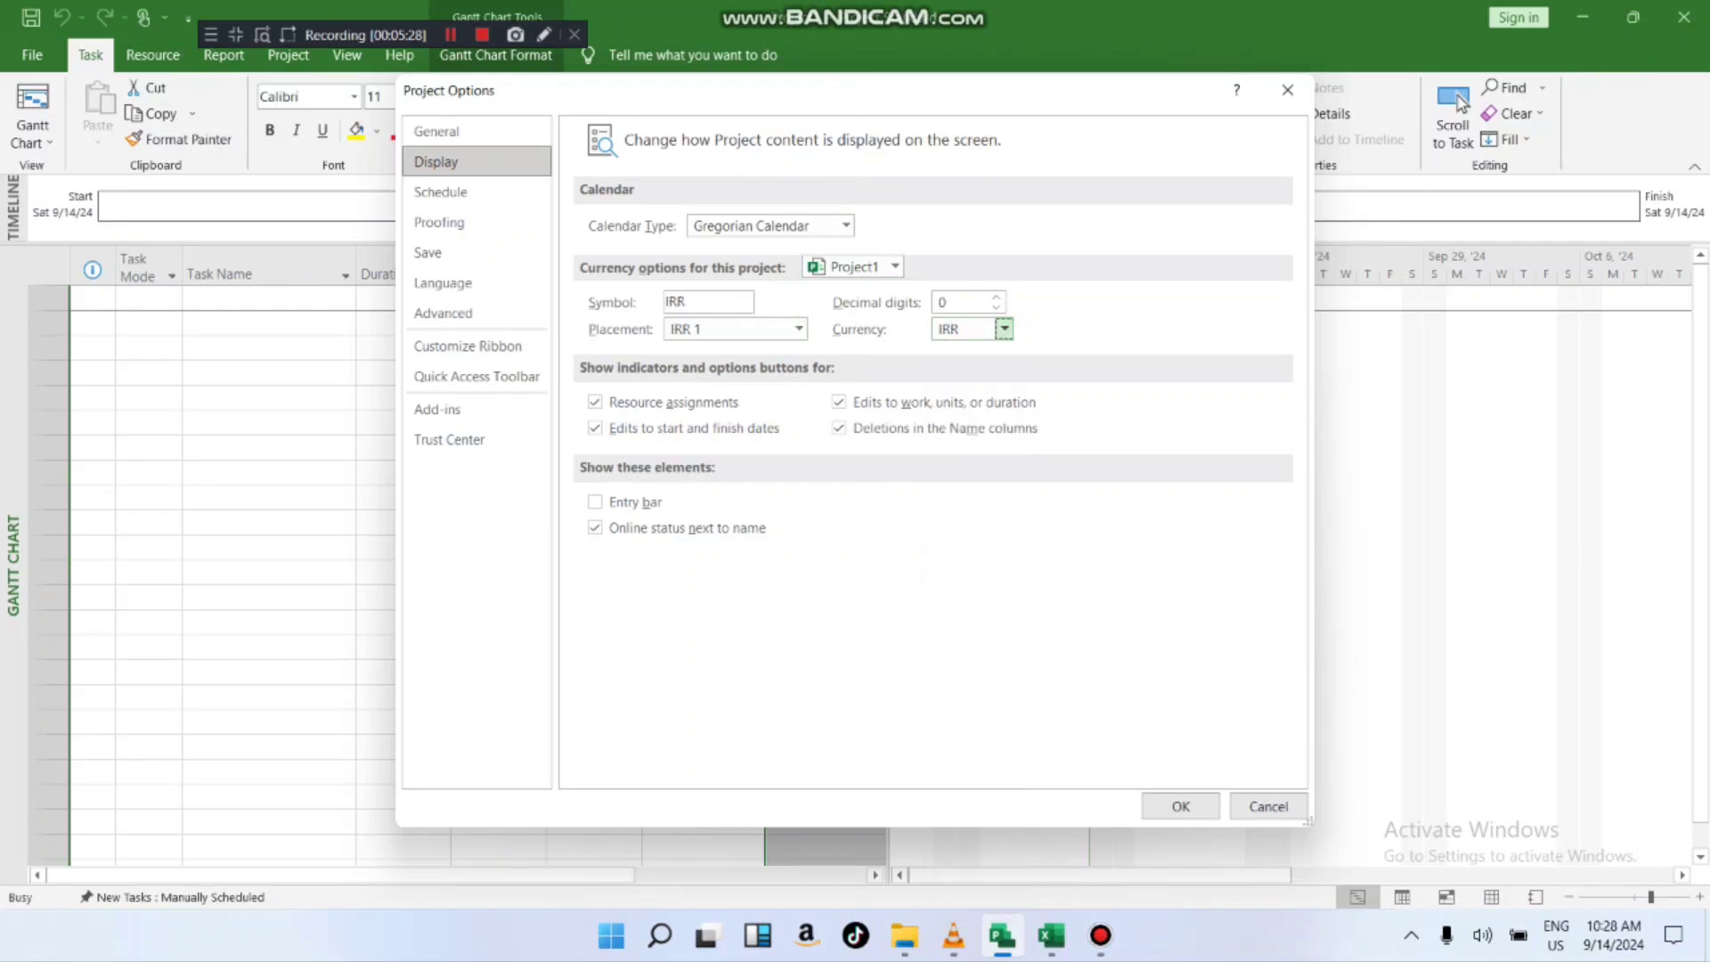
- Replace the project's currency symbol with Br and check the symbol placement choices
key(BackSpace)
key(BackSpace)
key(BackSpace)
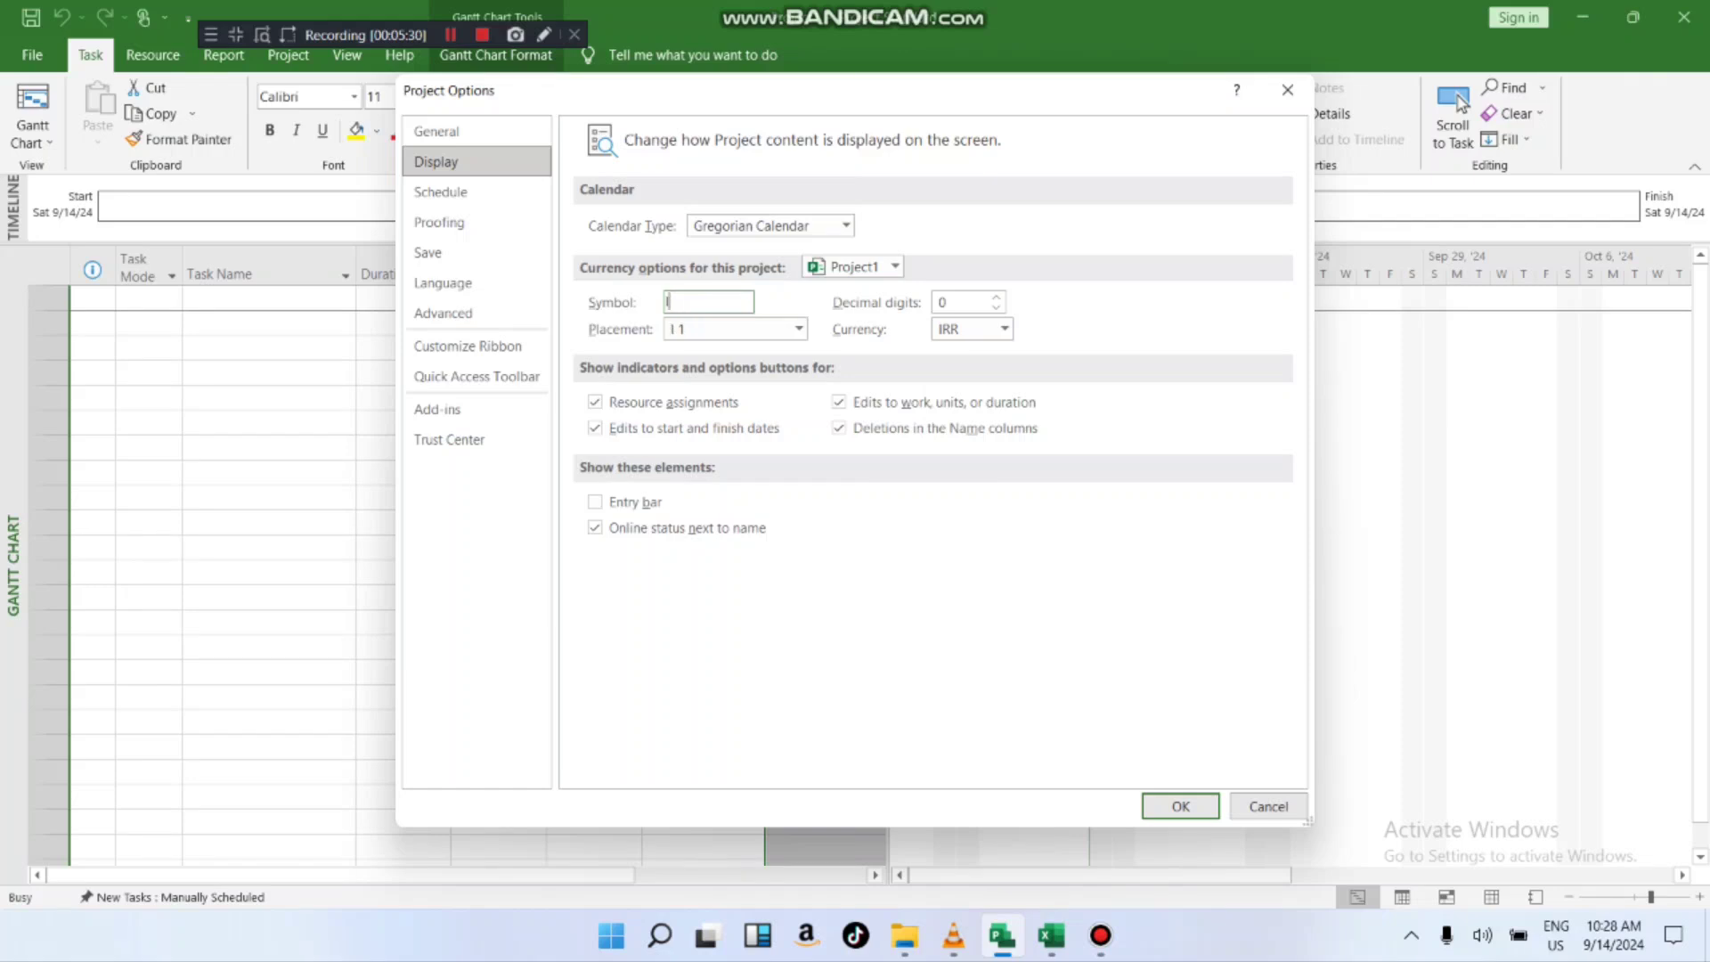
text(Br)
double_click(799, 329)
- Look through the whole list of currency codes once more without choosing a different one
click(1004, 328)
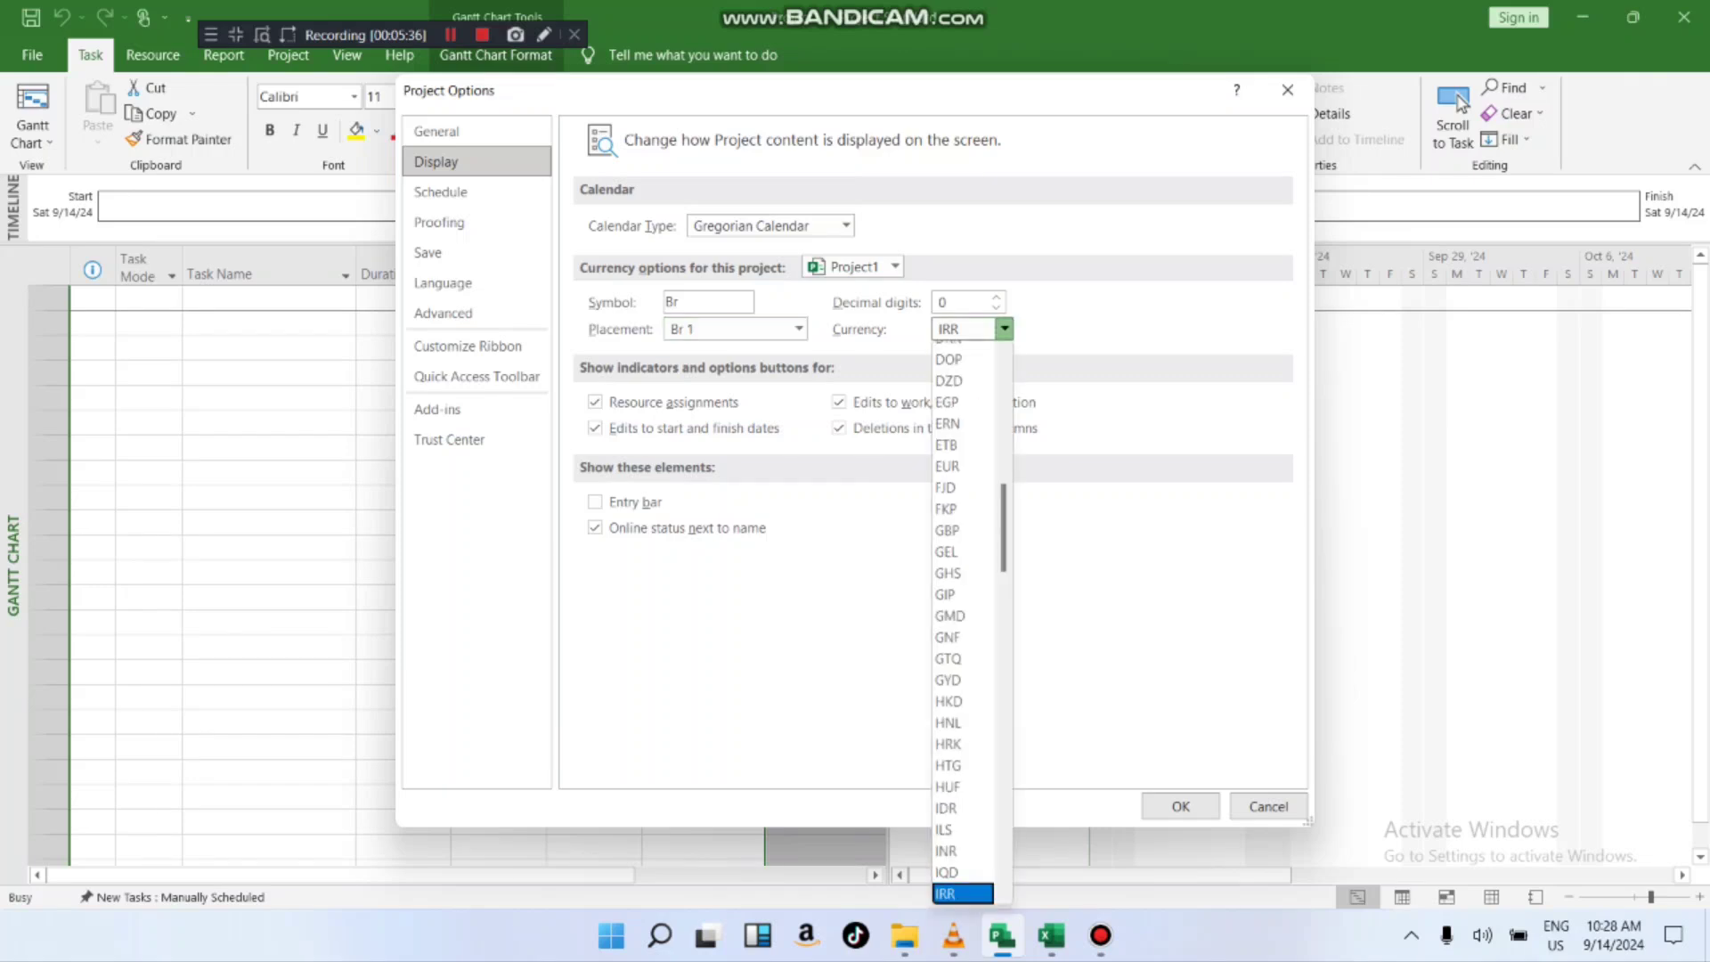
scroll(962, 659, down, 18)
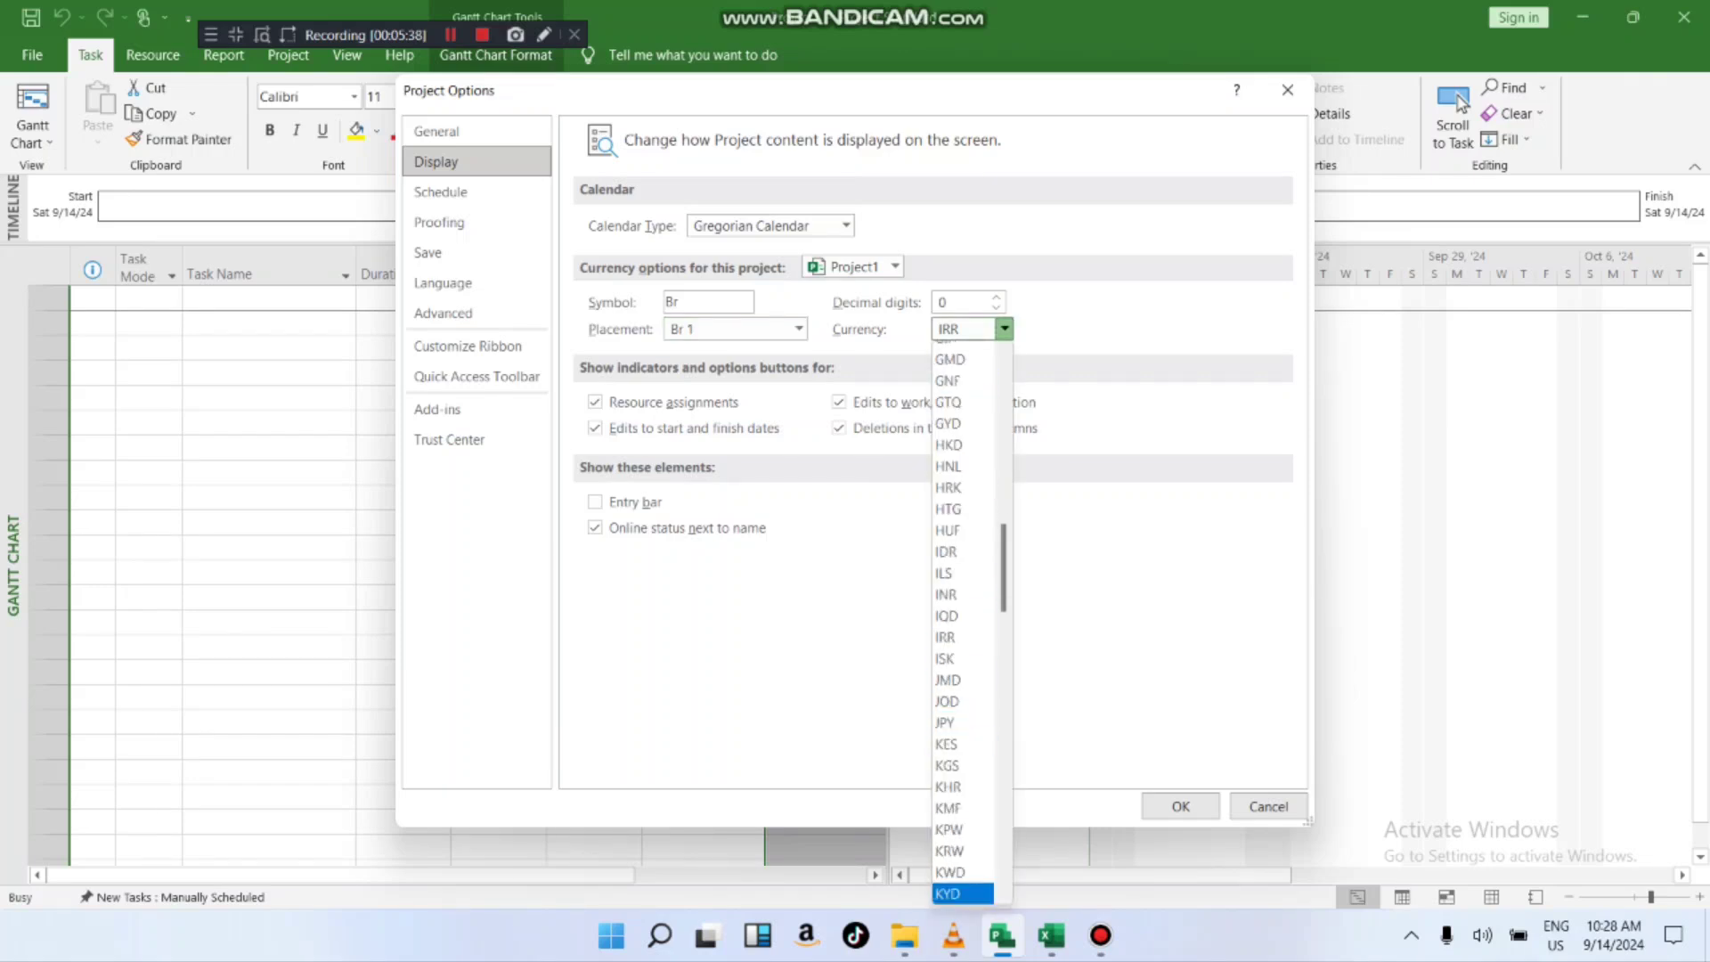
scroll(962, 659, down, 13)
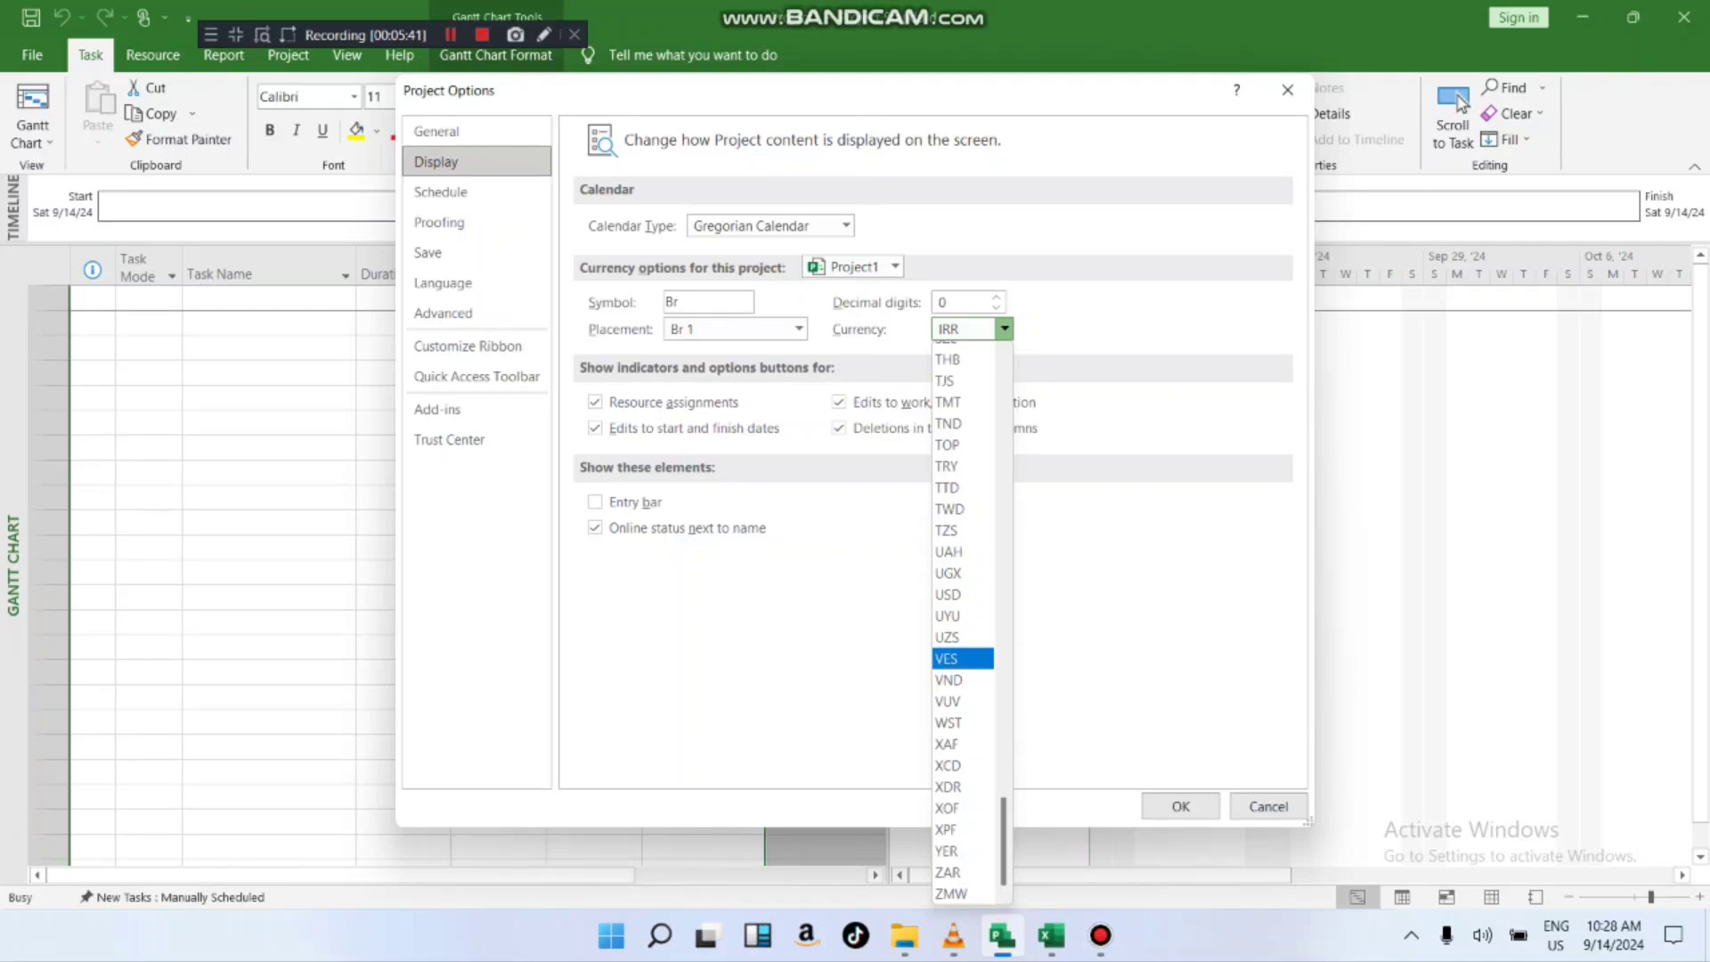
scroll(967, 624, up, 10)
scroll(966, 624, up, 18)
scroll(967, 624, up, 7)
scroll(966, 624, up, 6)
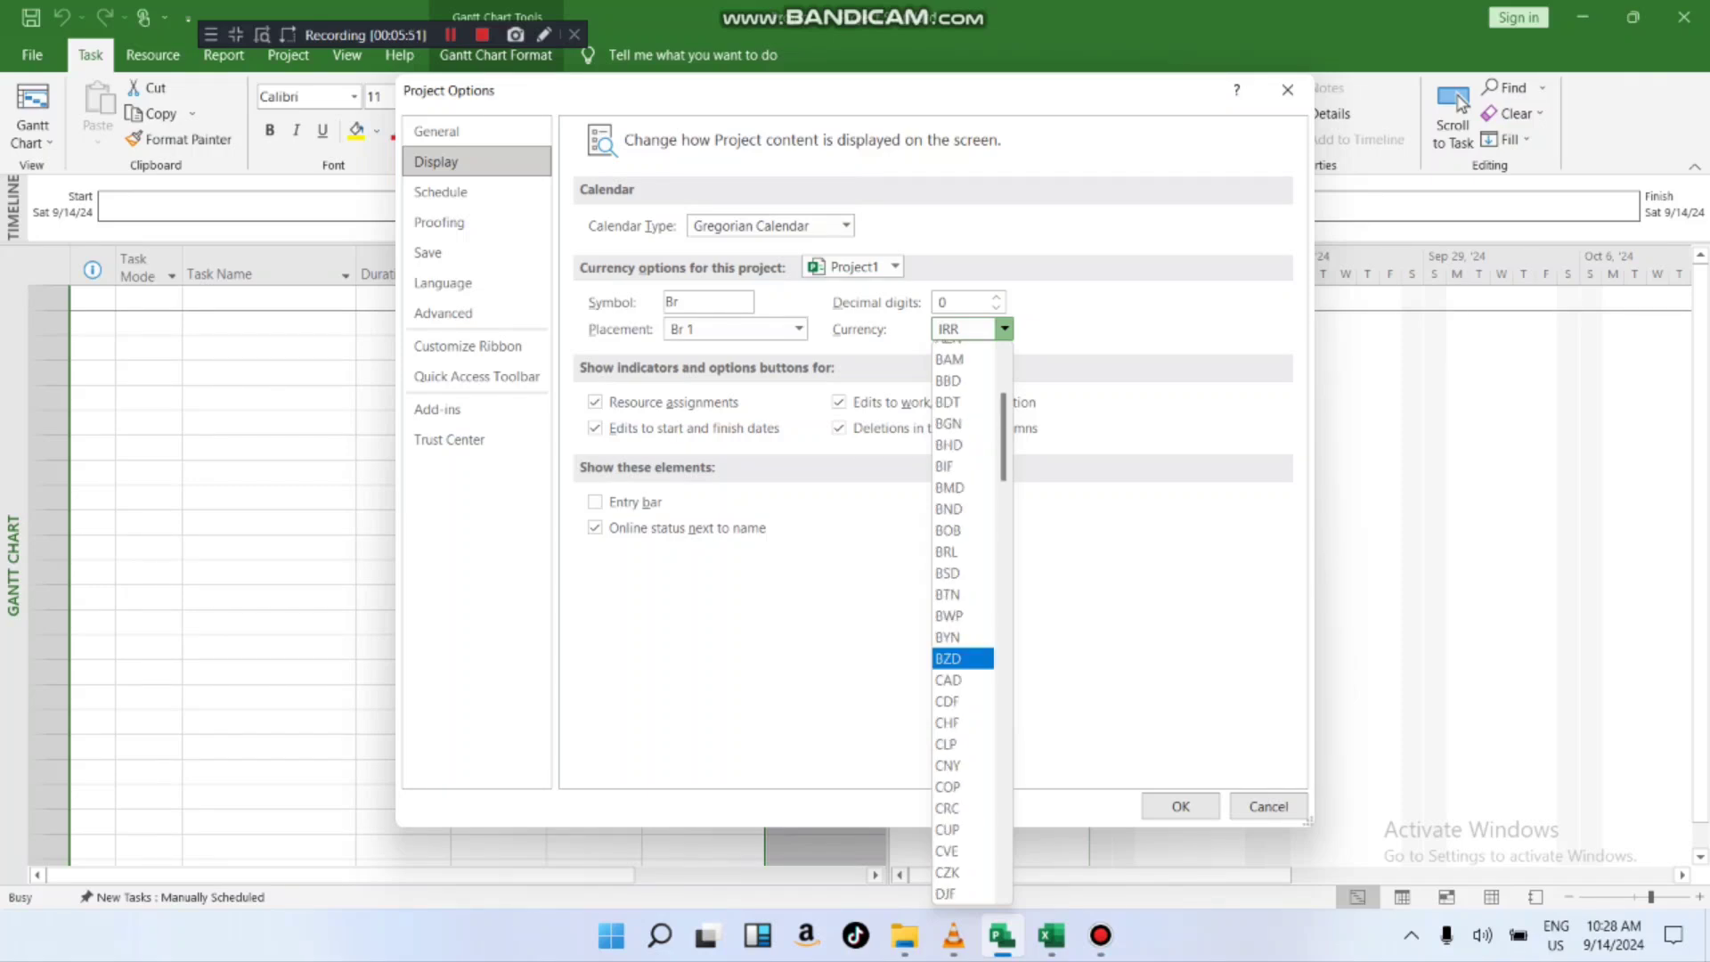
scroll(967, 637, up, 1)
scroll(967, 623, up, 3)
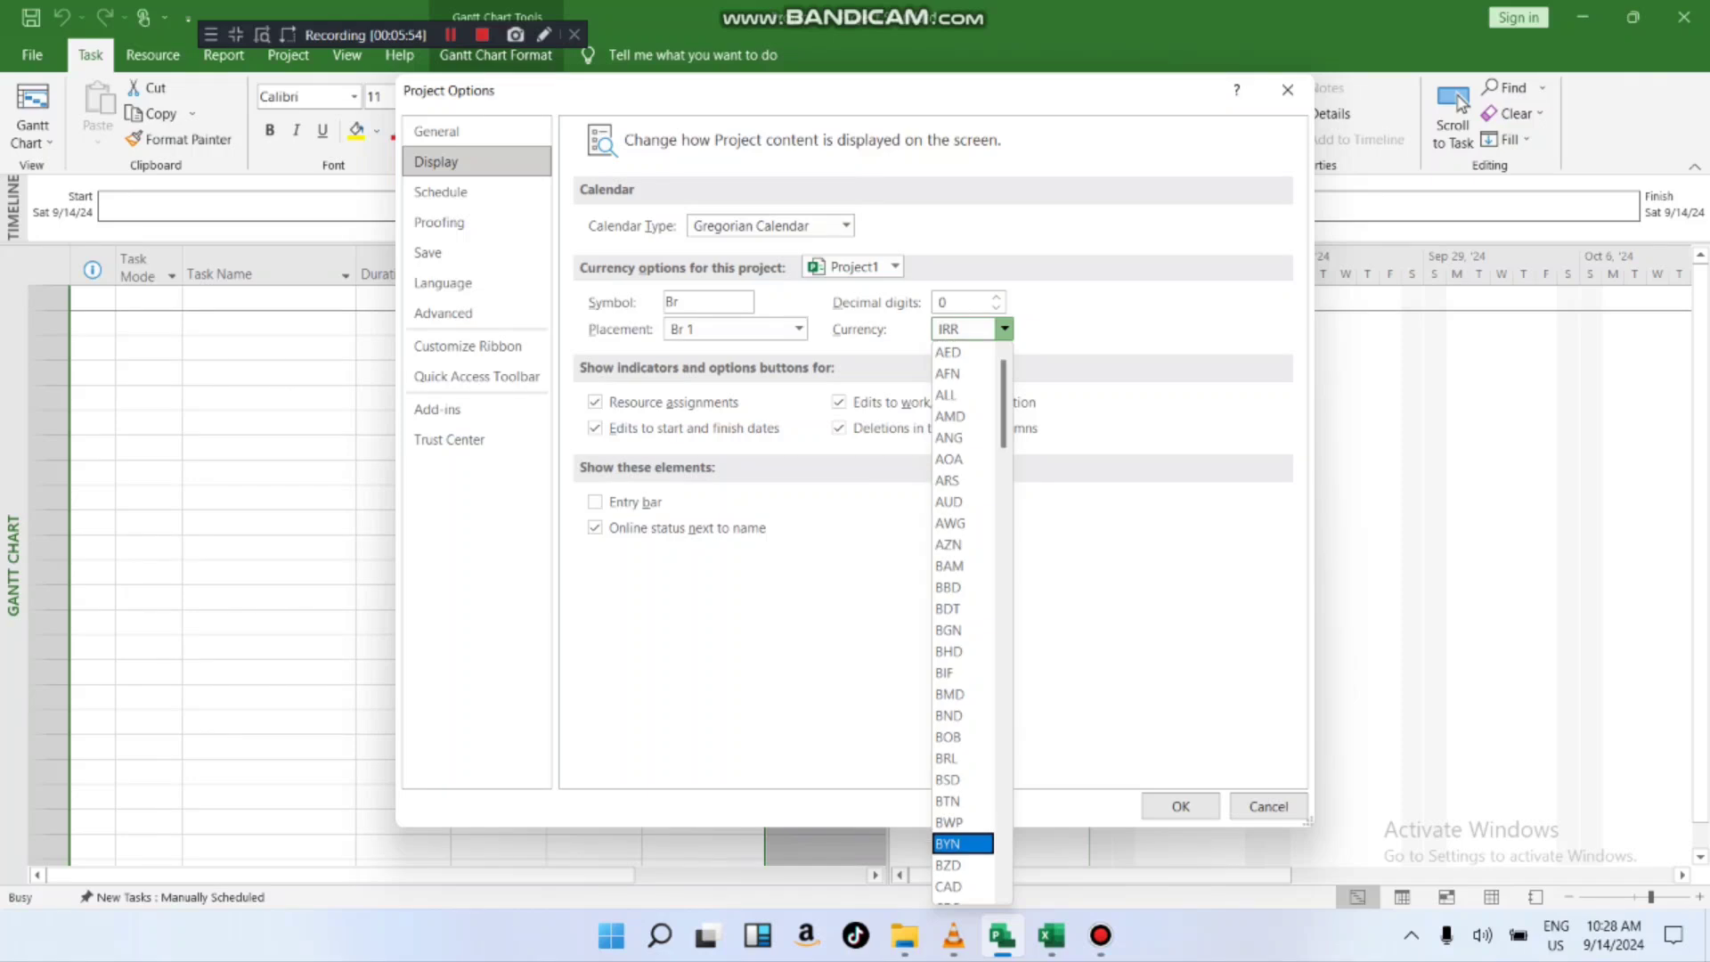
key(Escape)
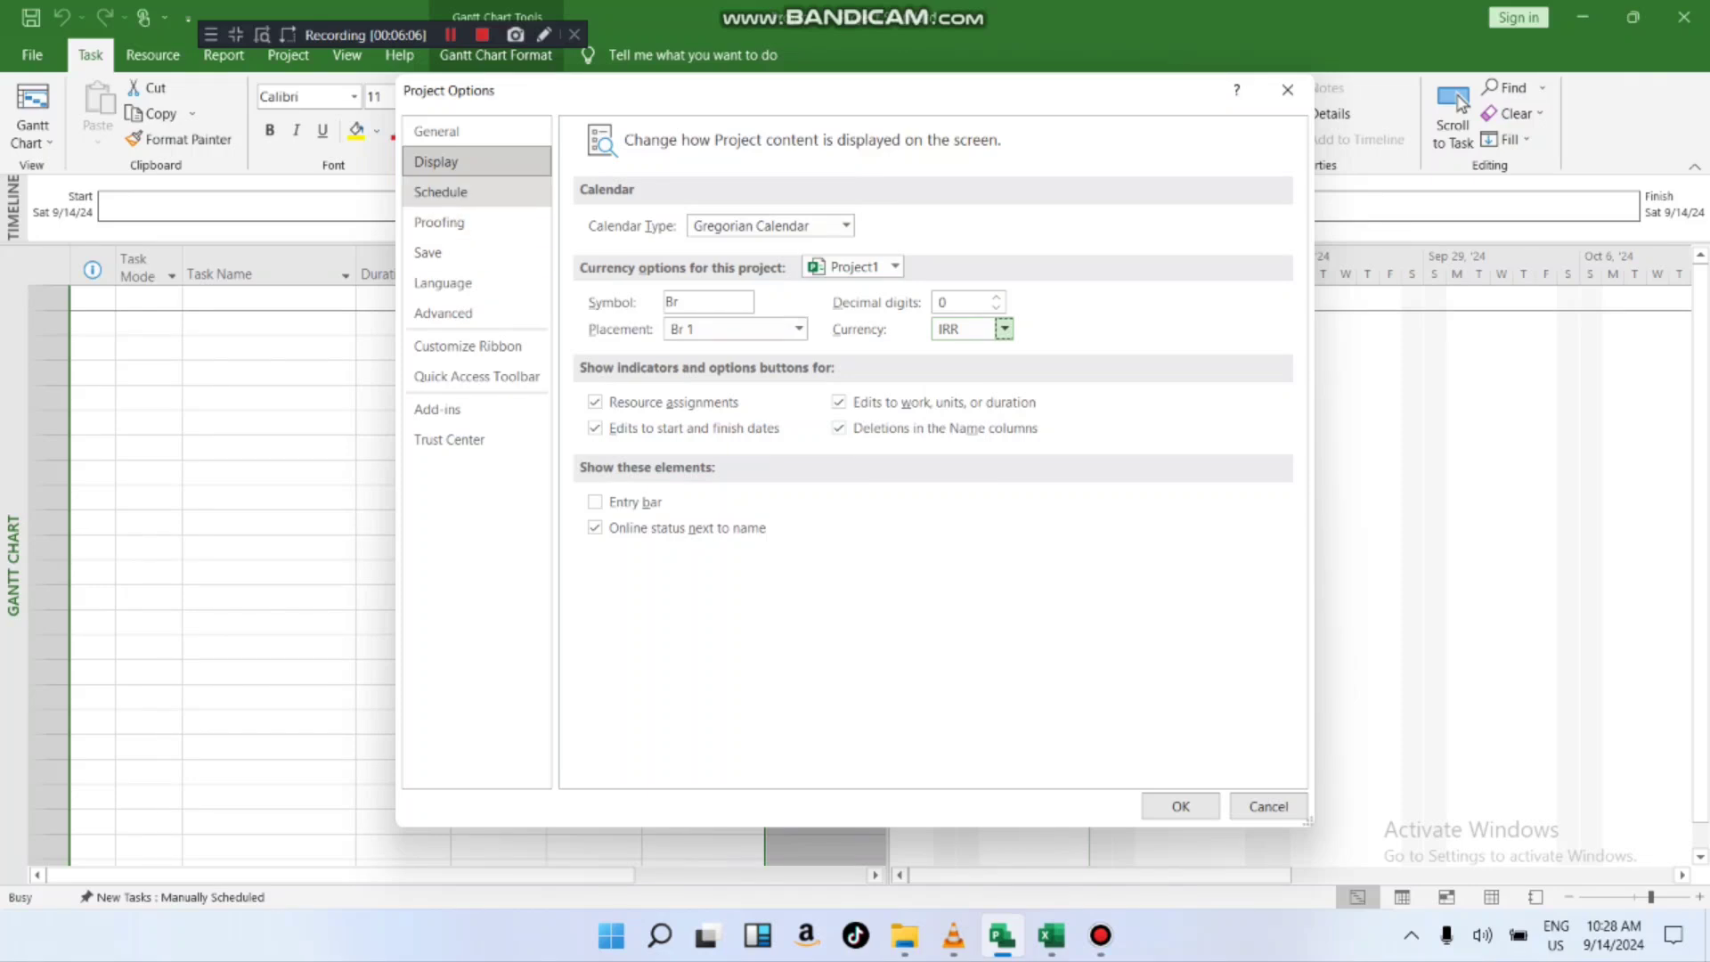
- In the project's schedule options, set the week to start on Saturday
click(440, 192)
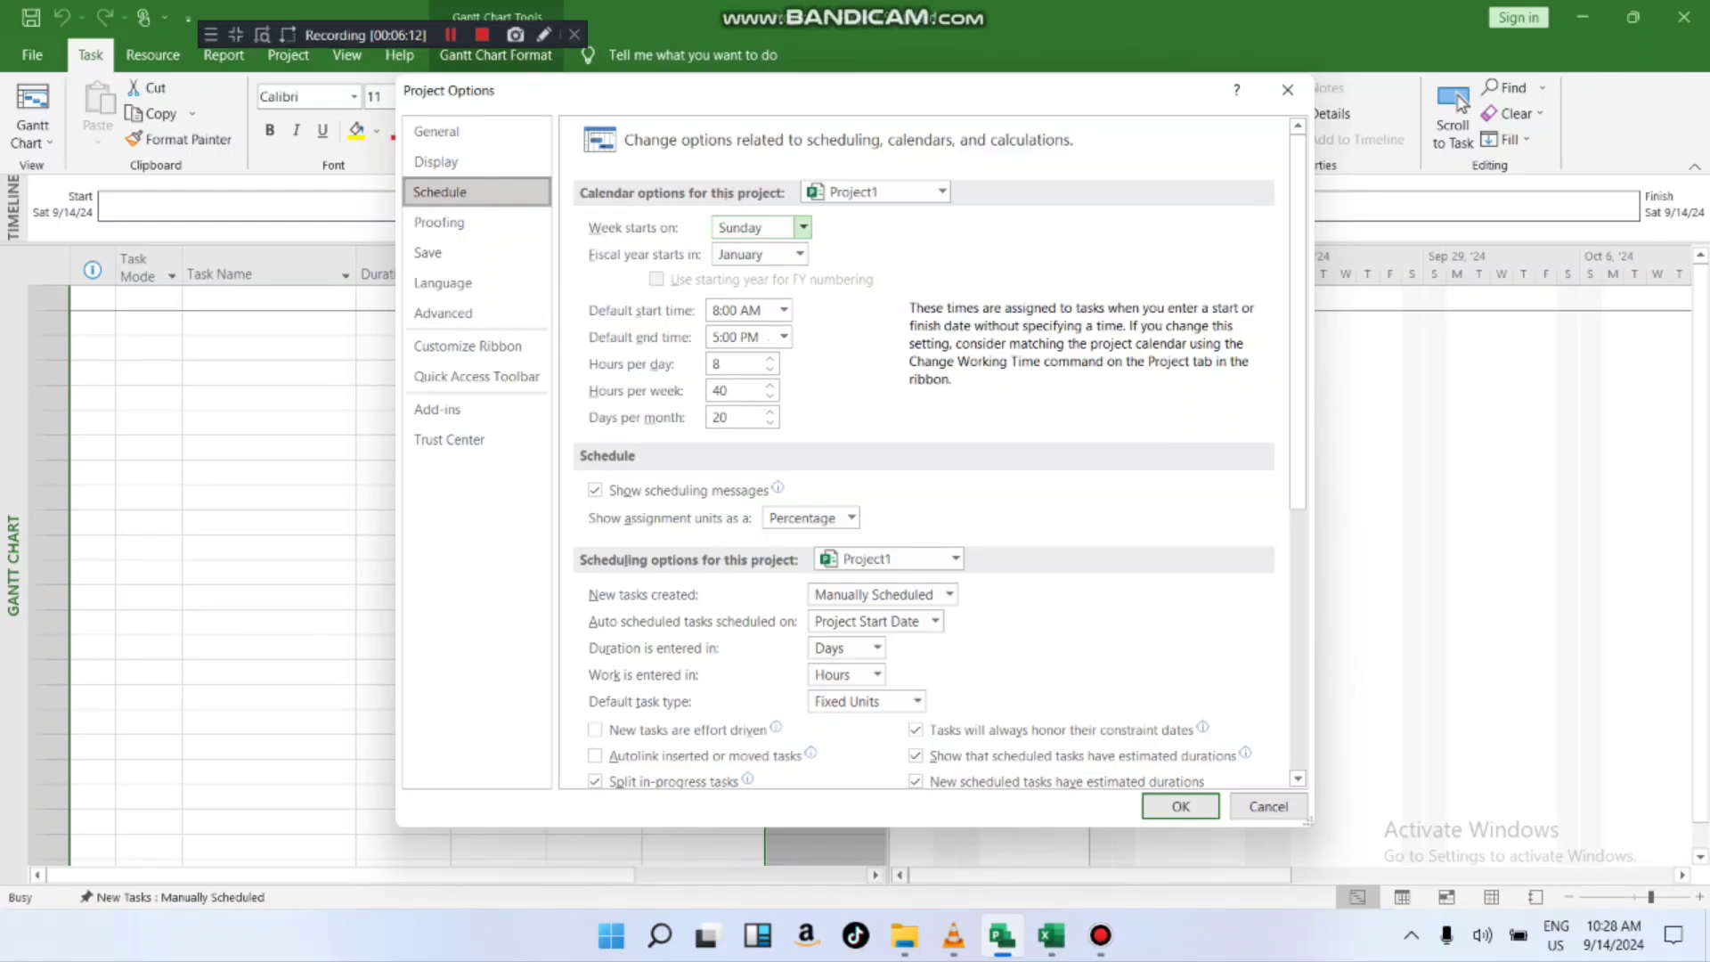
click(804, 228)
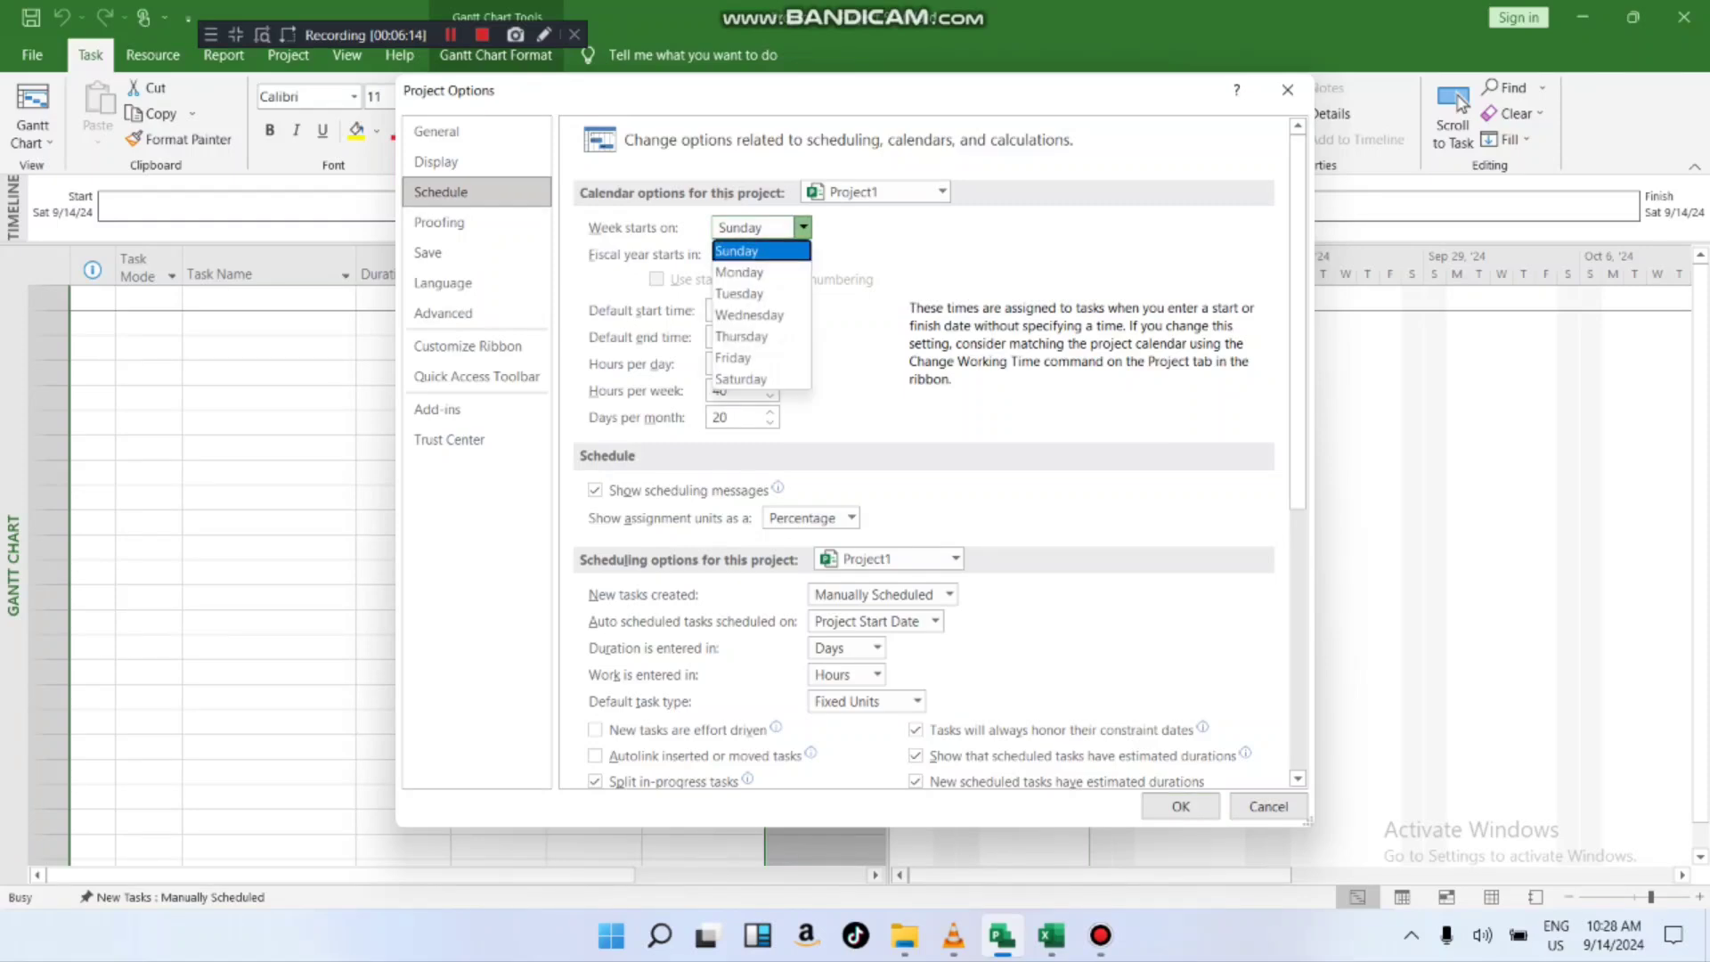
click(740, 379)
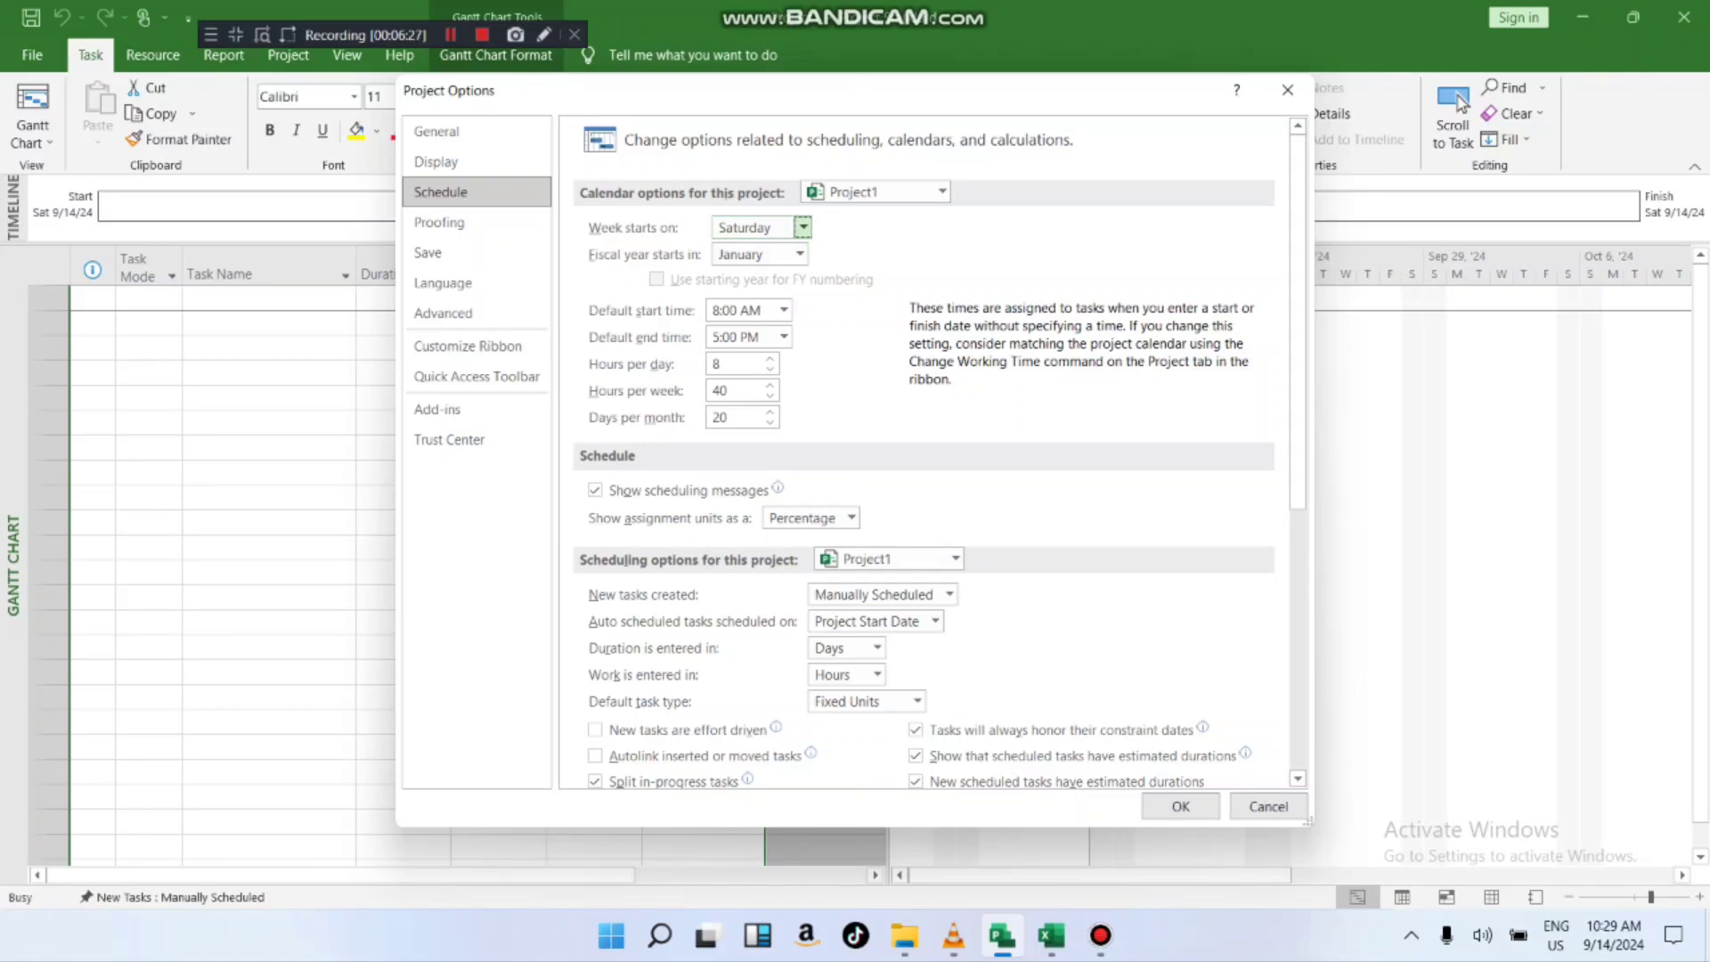
- Review the default start time choices, the working-hour settings and the display choices for assignment units
scroll(931, 455, down, 1)
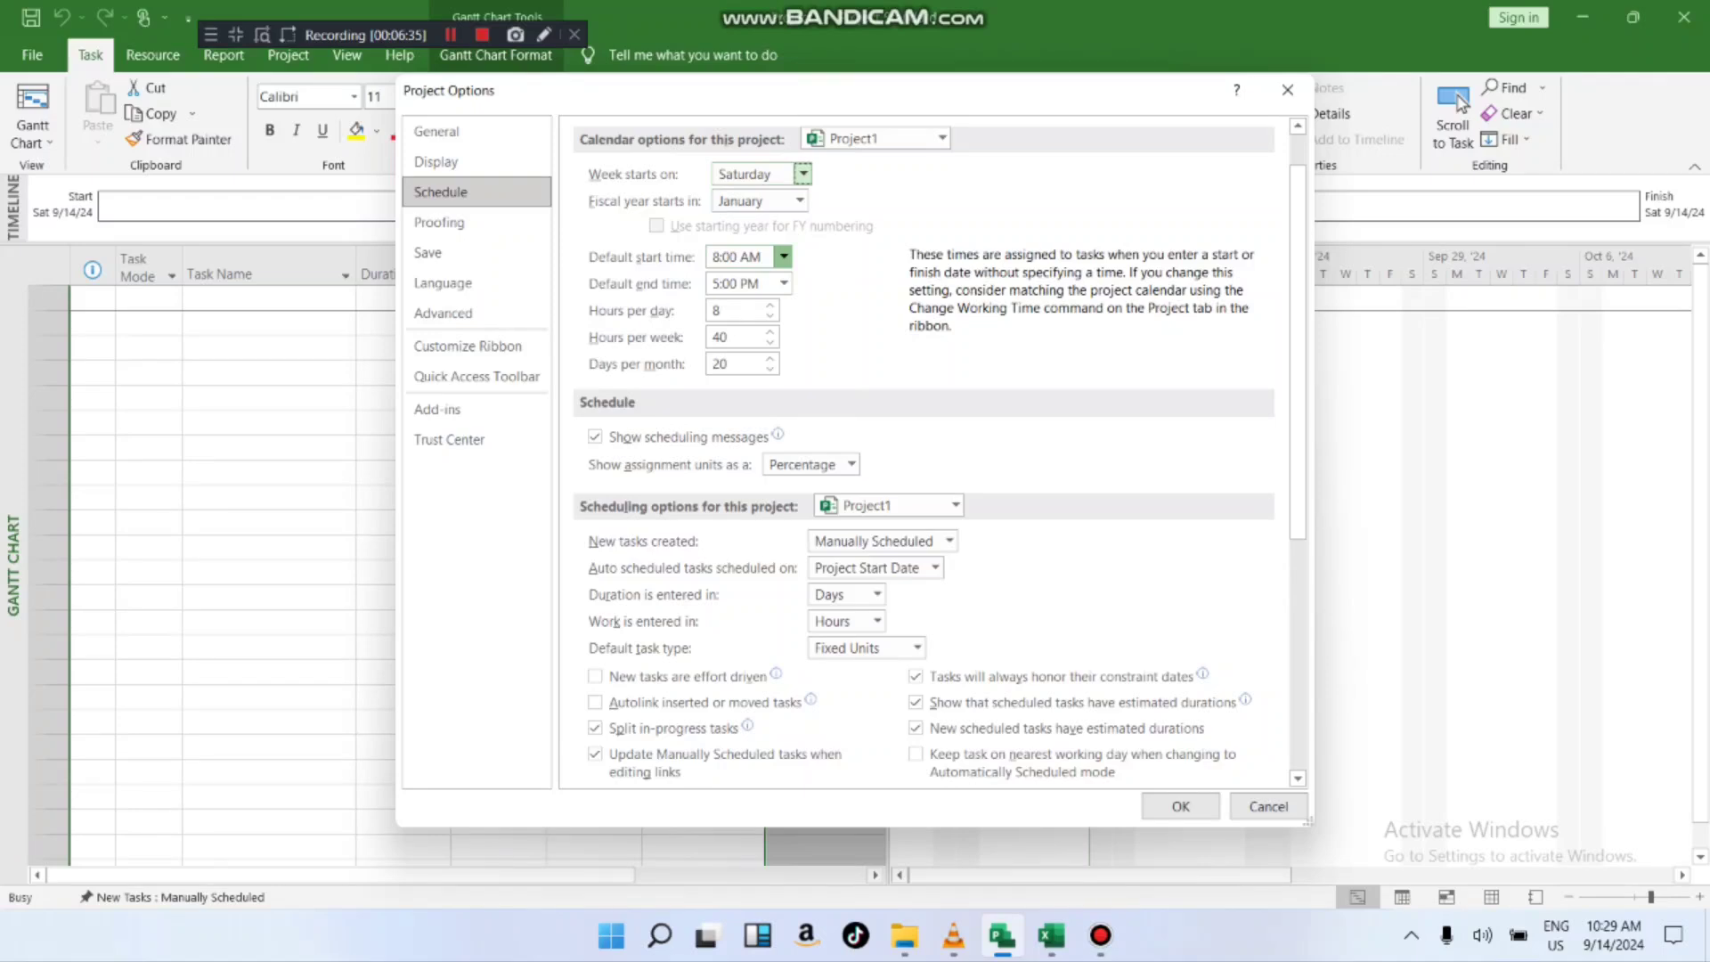
click(783, 256)
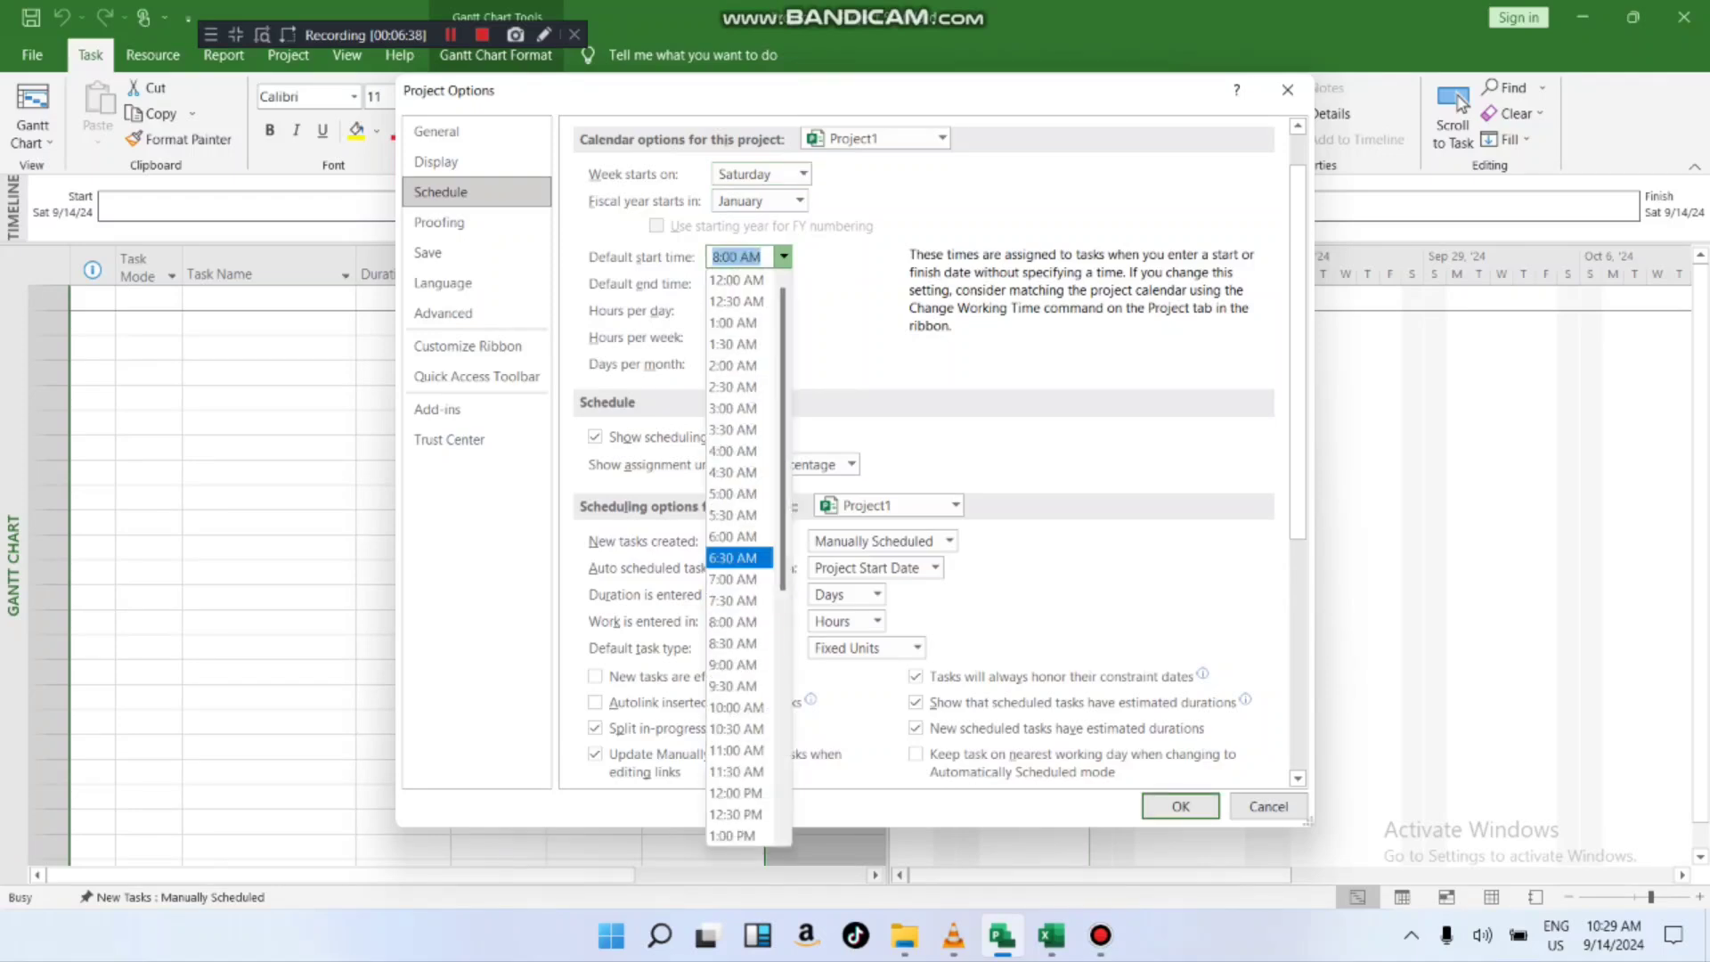
click(783, 257)
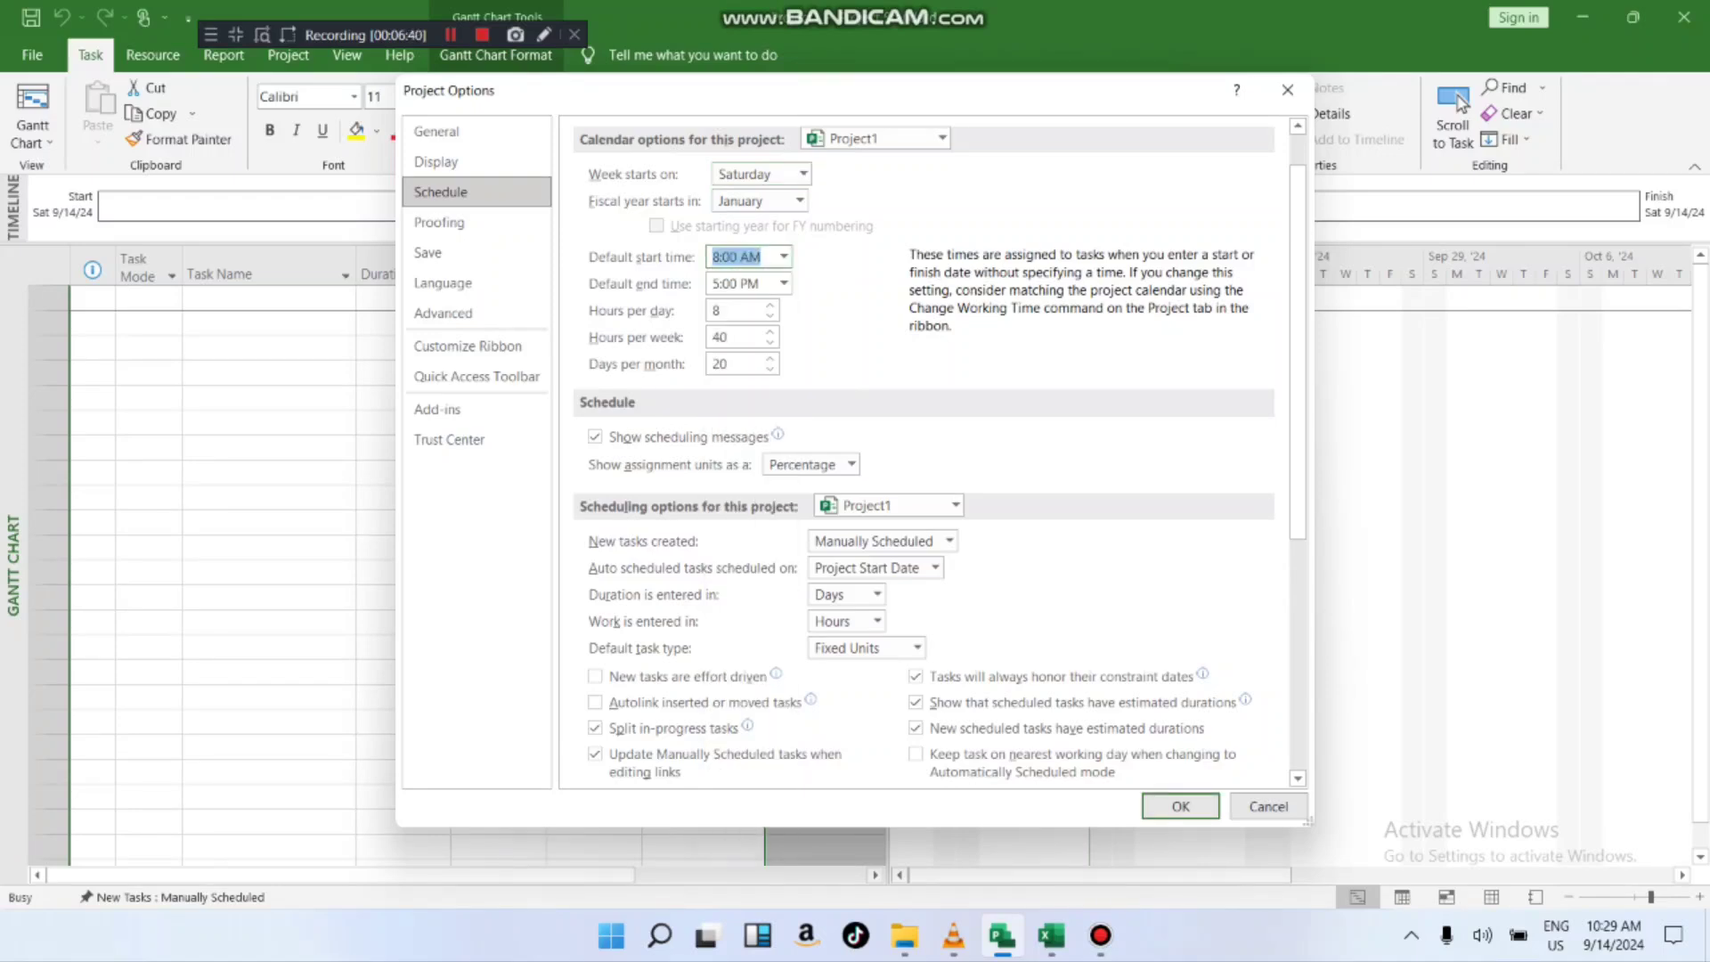
scroll(931, 445, down, 1)
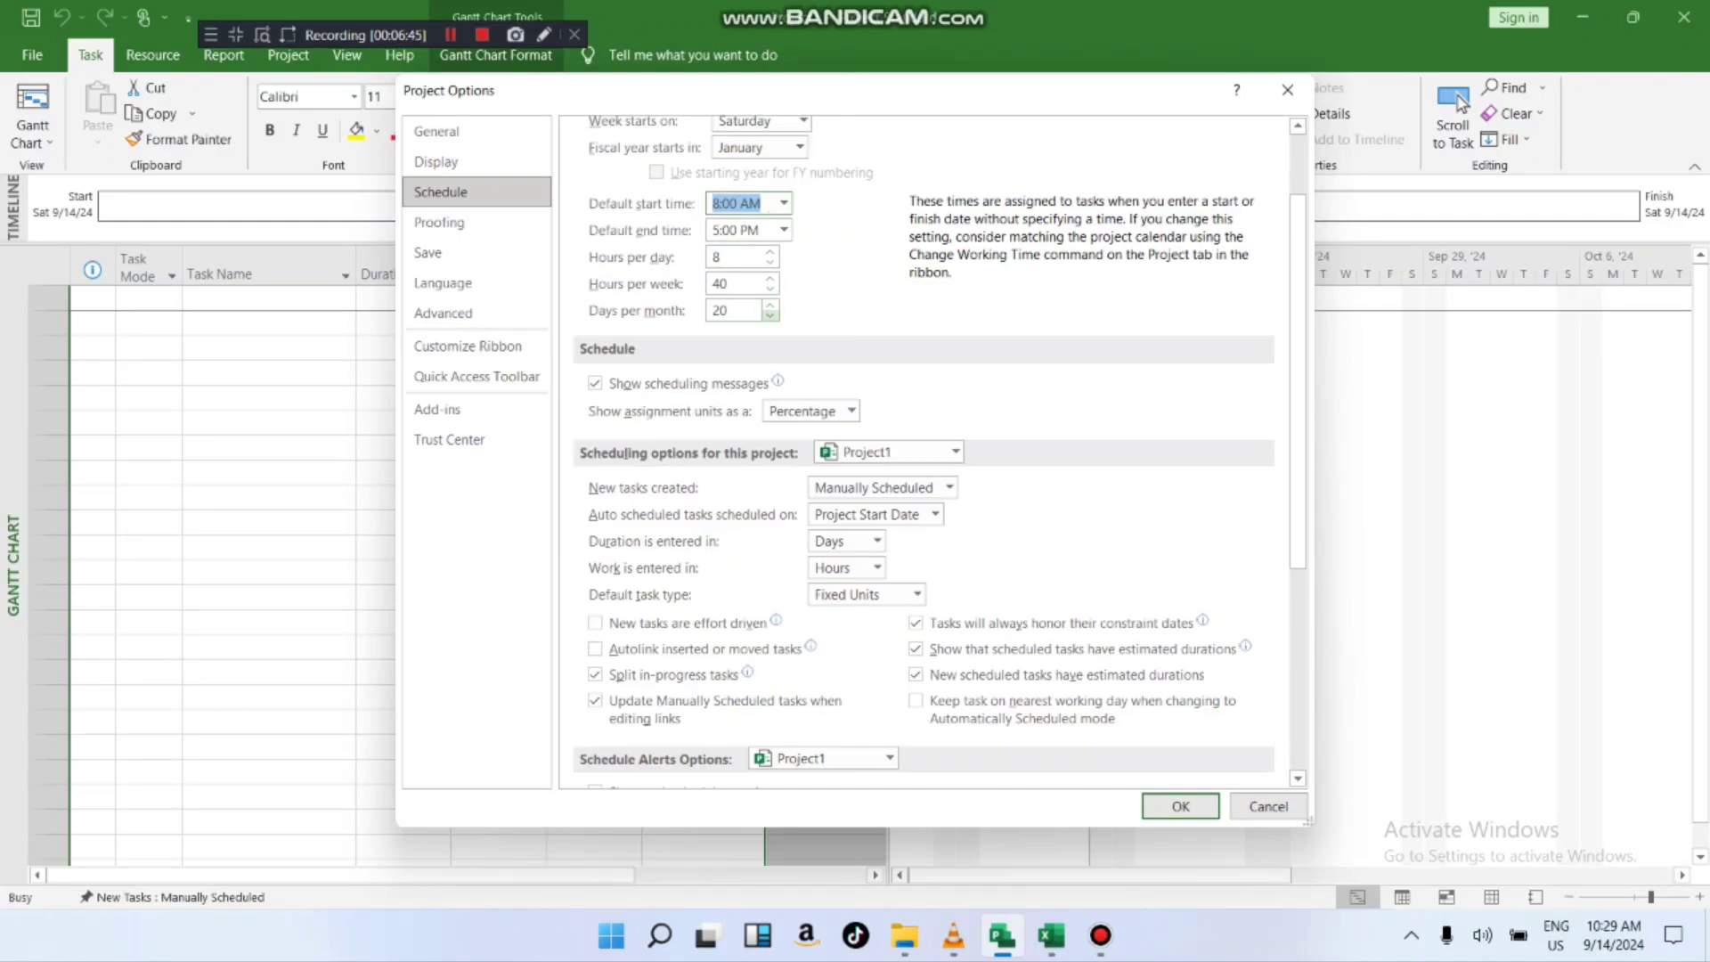
scroll(770, 284, down, 1)
scroll(851, 304, down, 1)
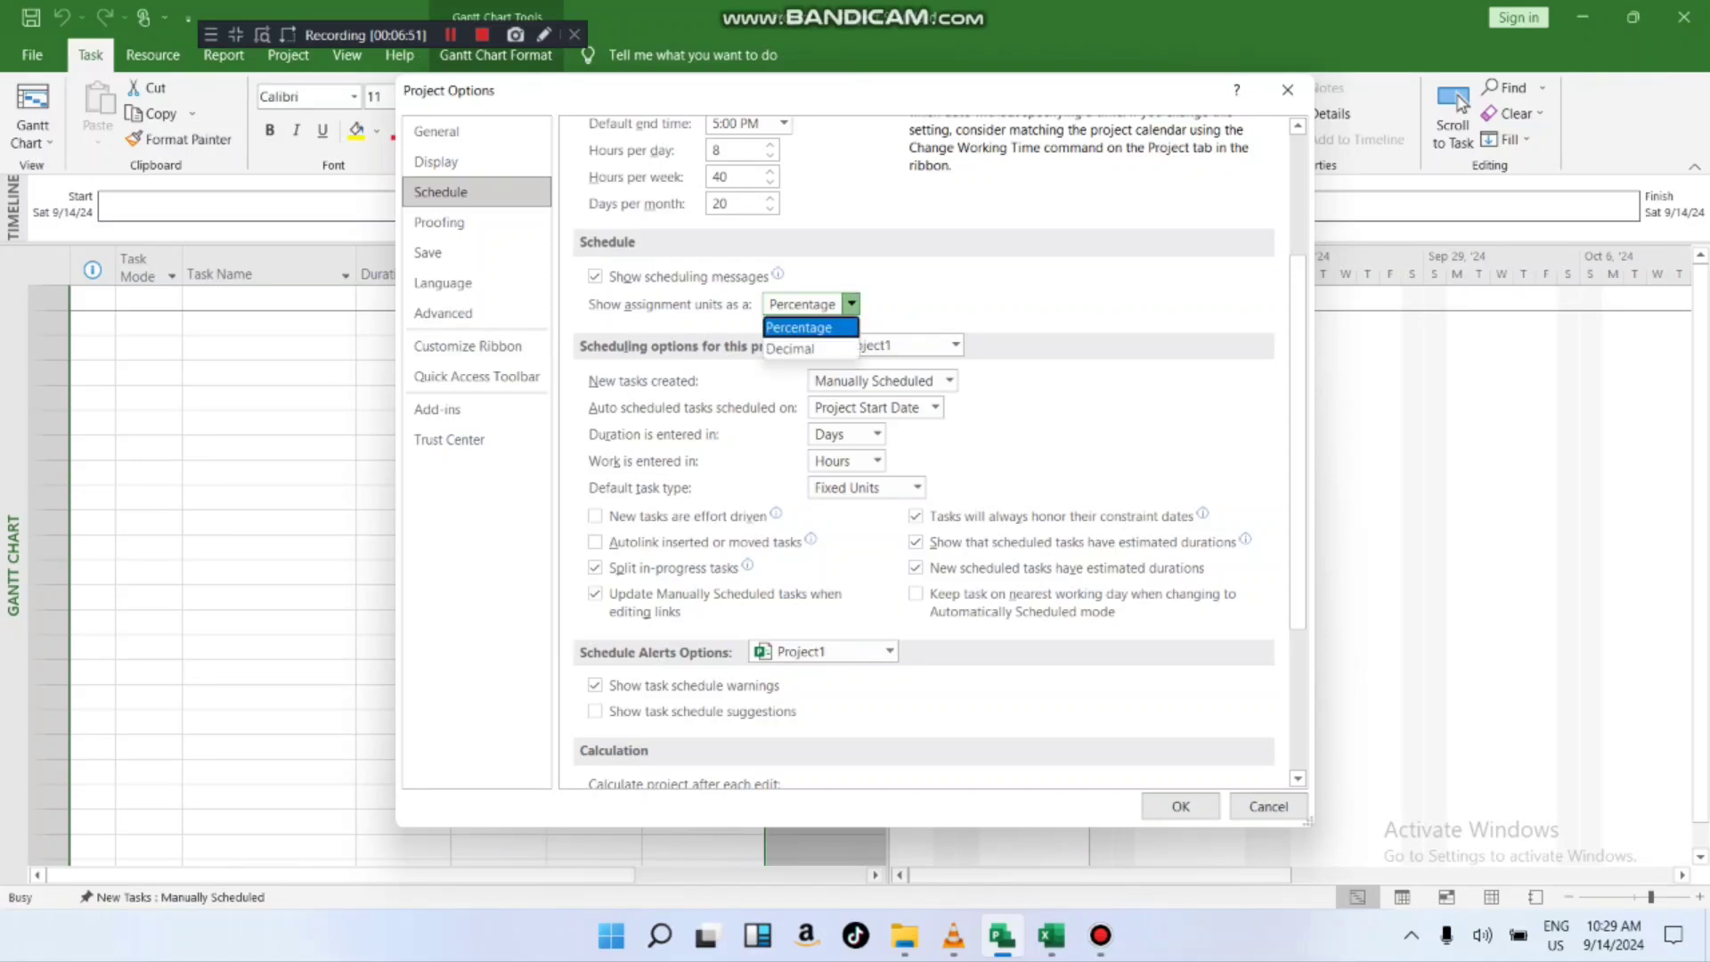
click(852, 305)
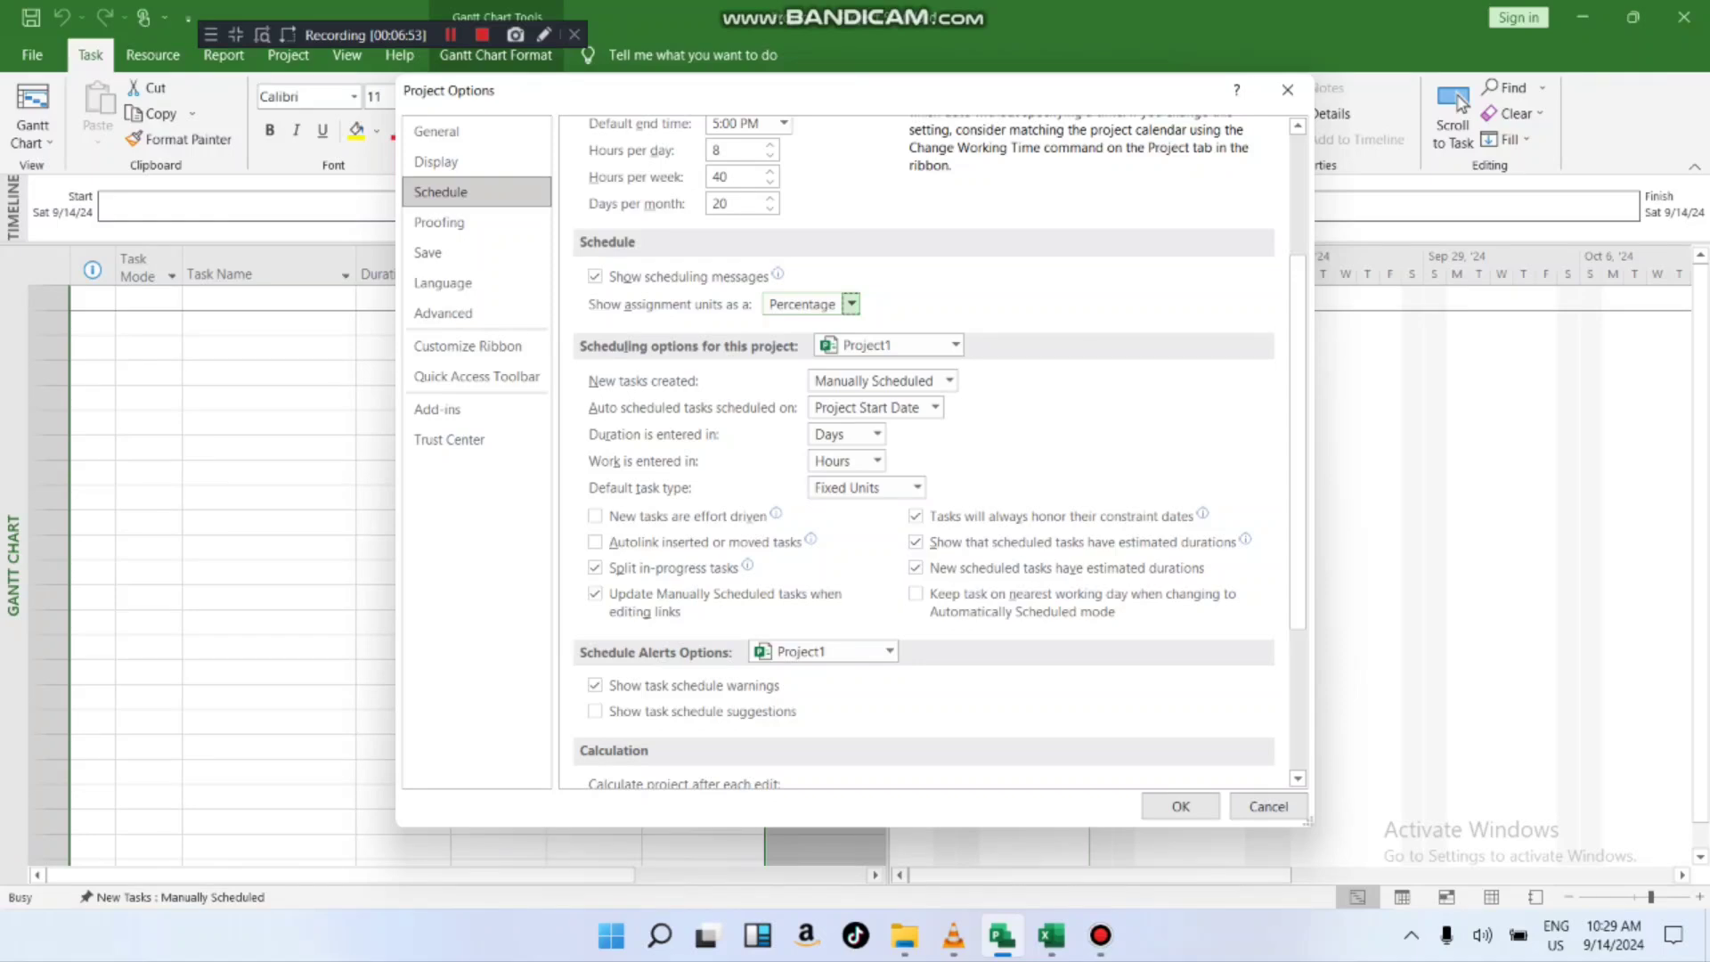
- Set newly created tasks in this project to Auto Scheduled
scroll(931, 452, down, 3)
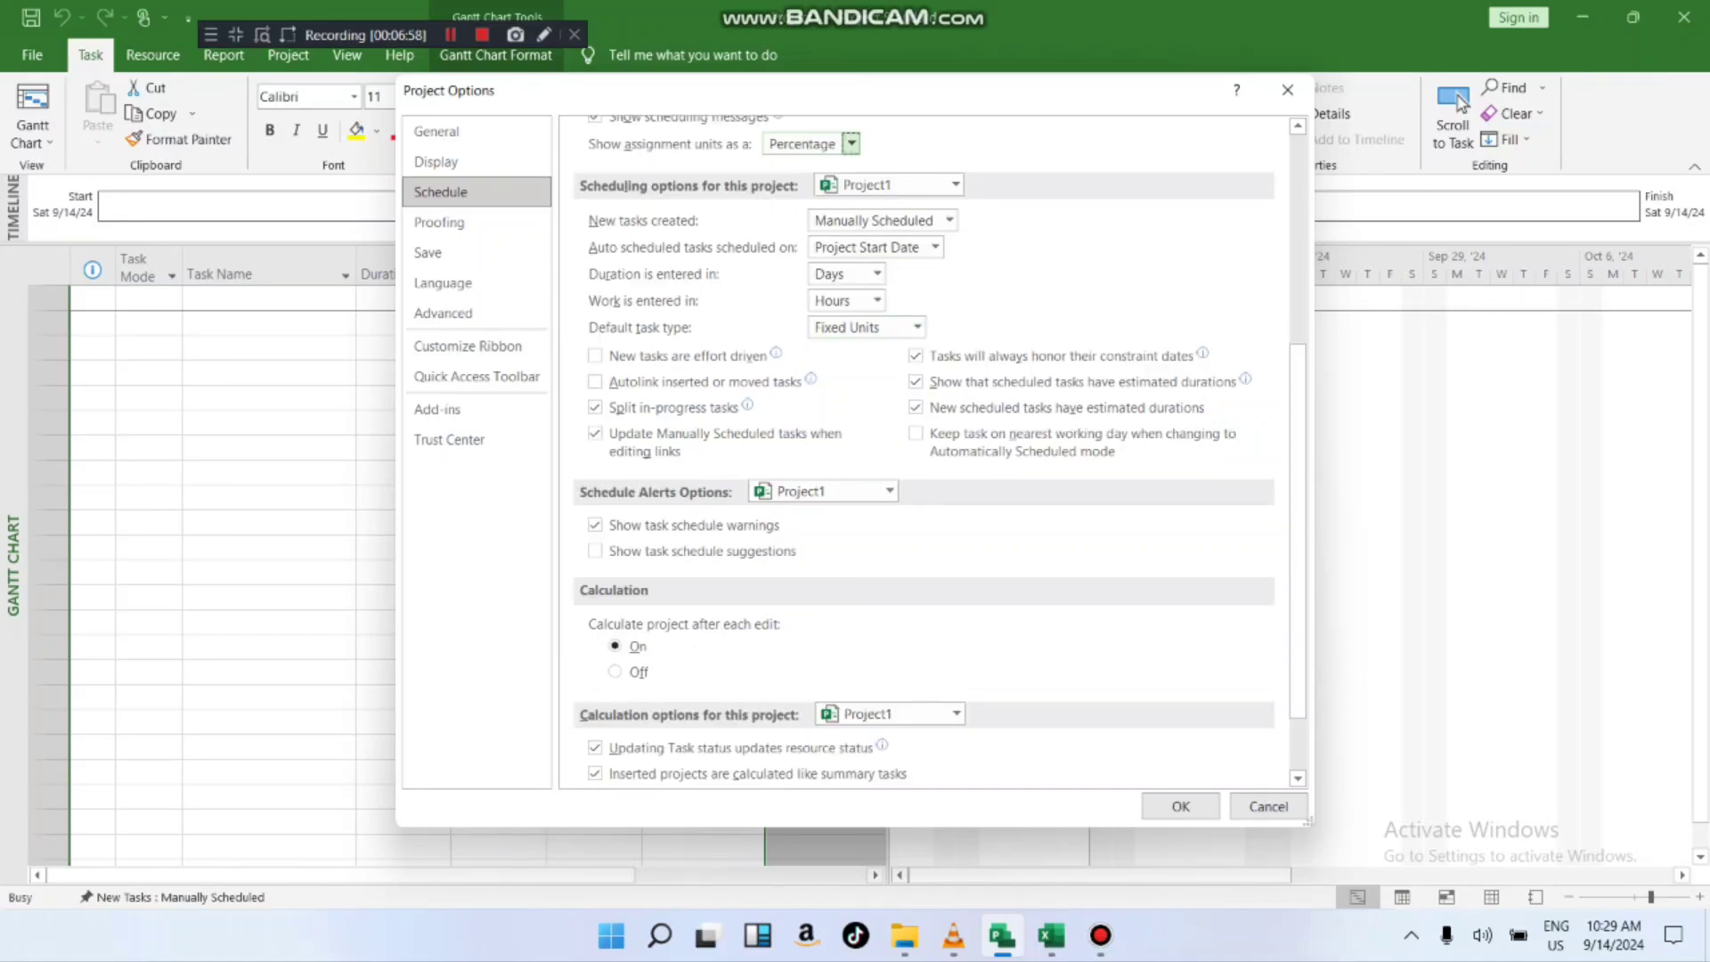
click(950, 220)
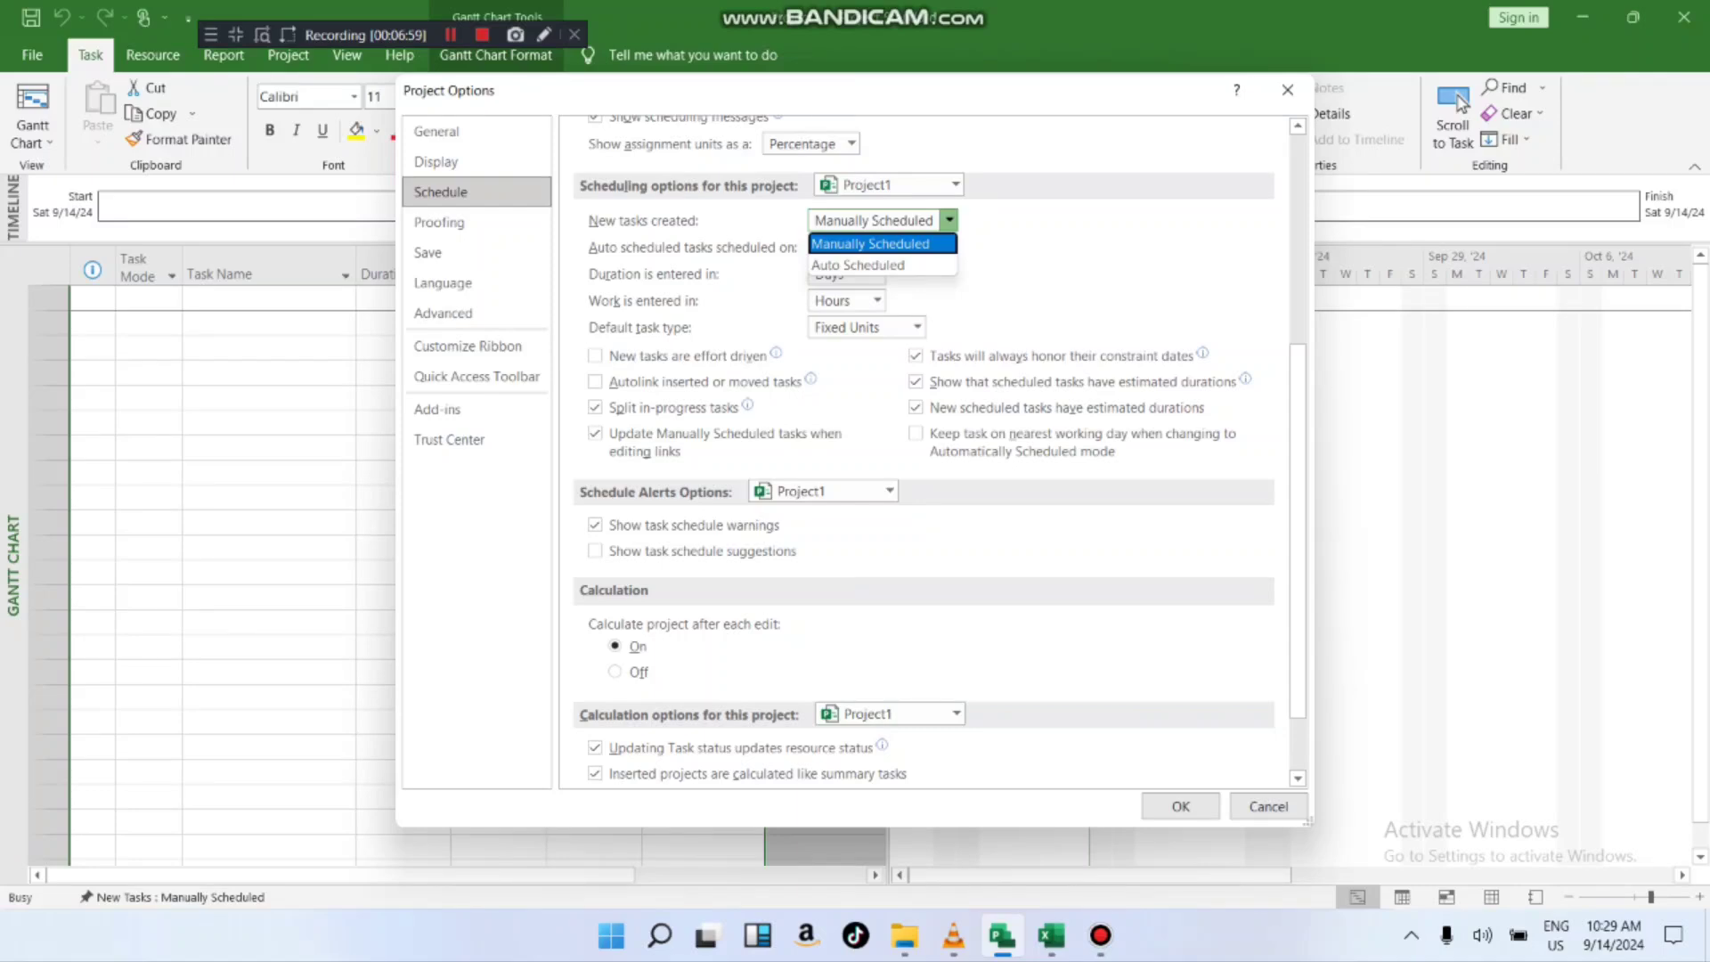
click(877, 264)
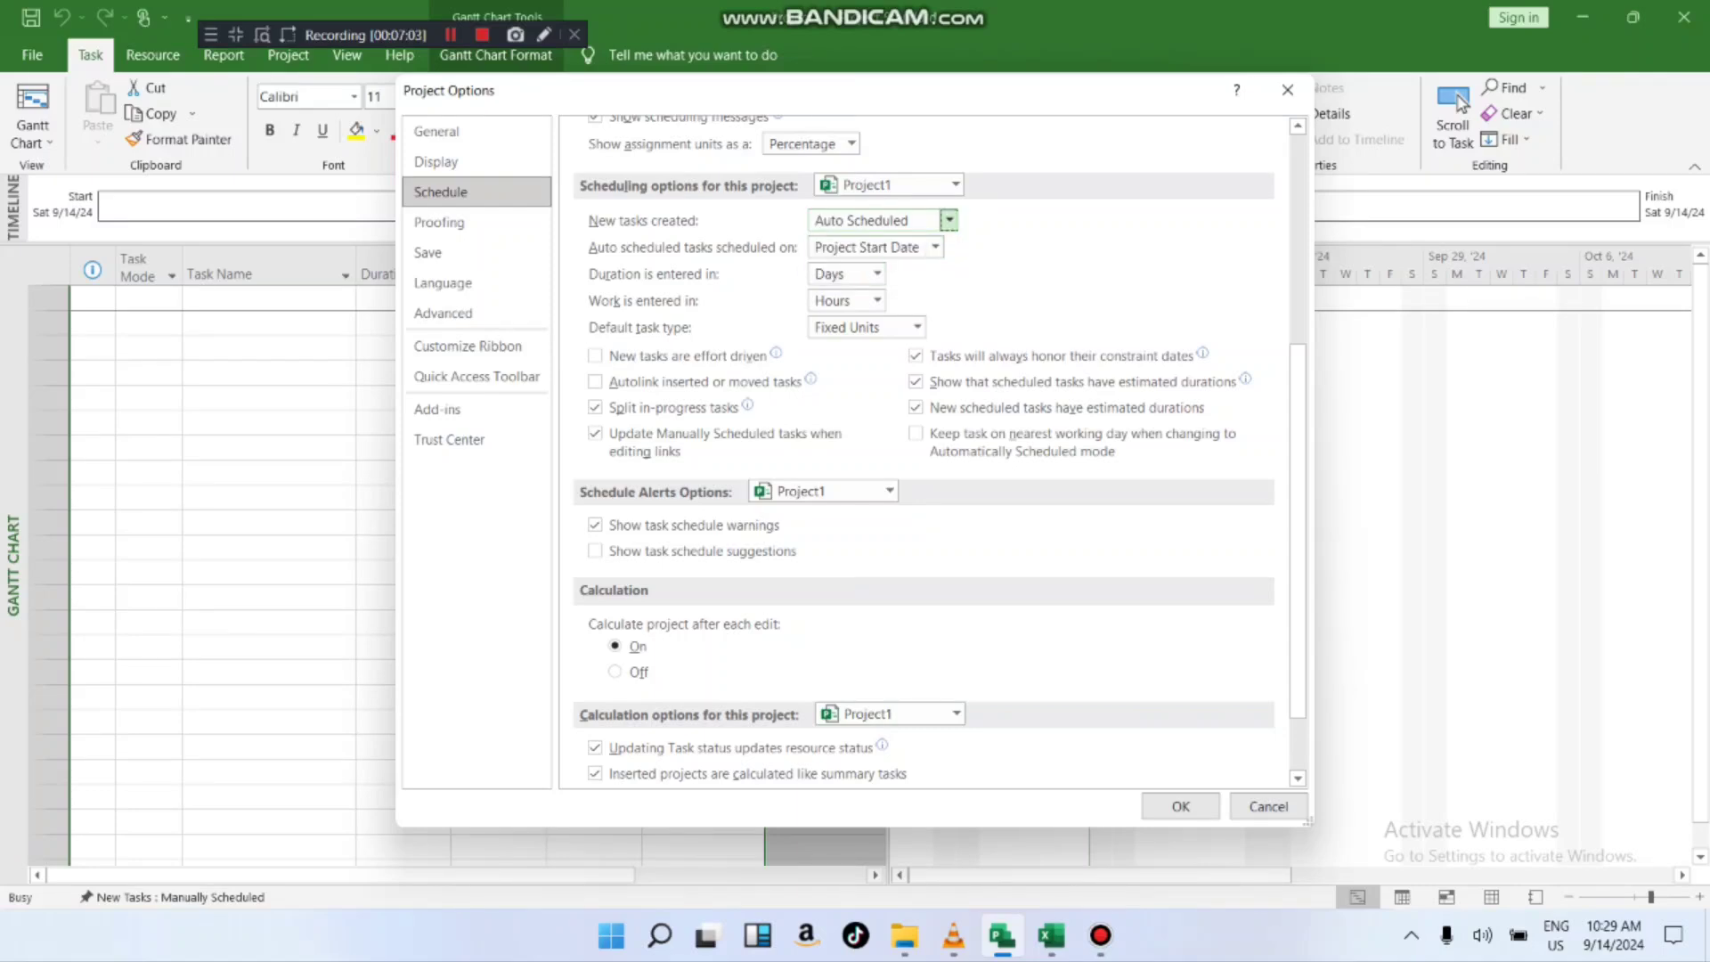
click(950, 220)
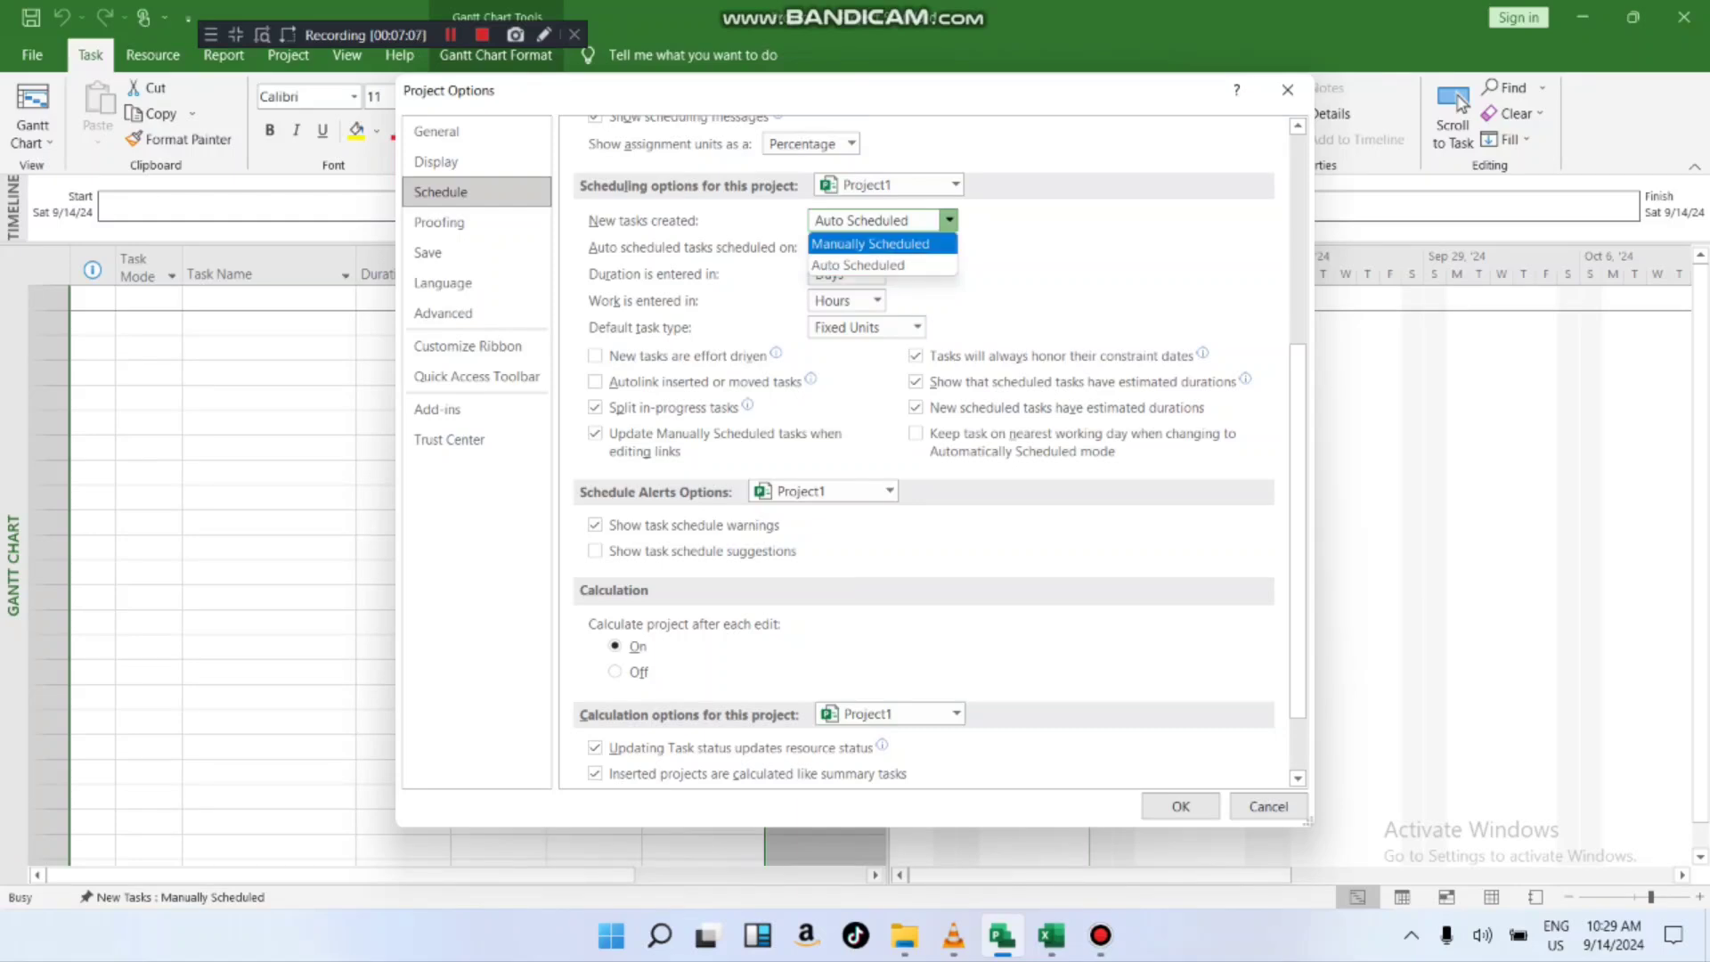
click(882, 264)
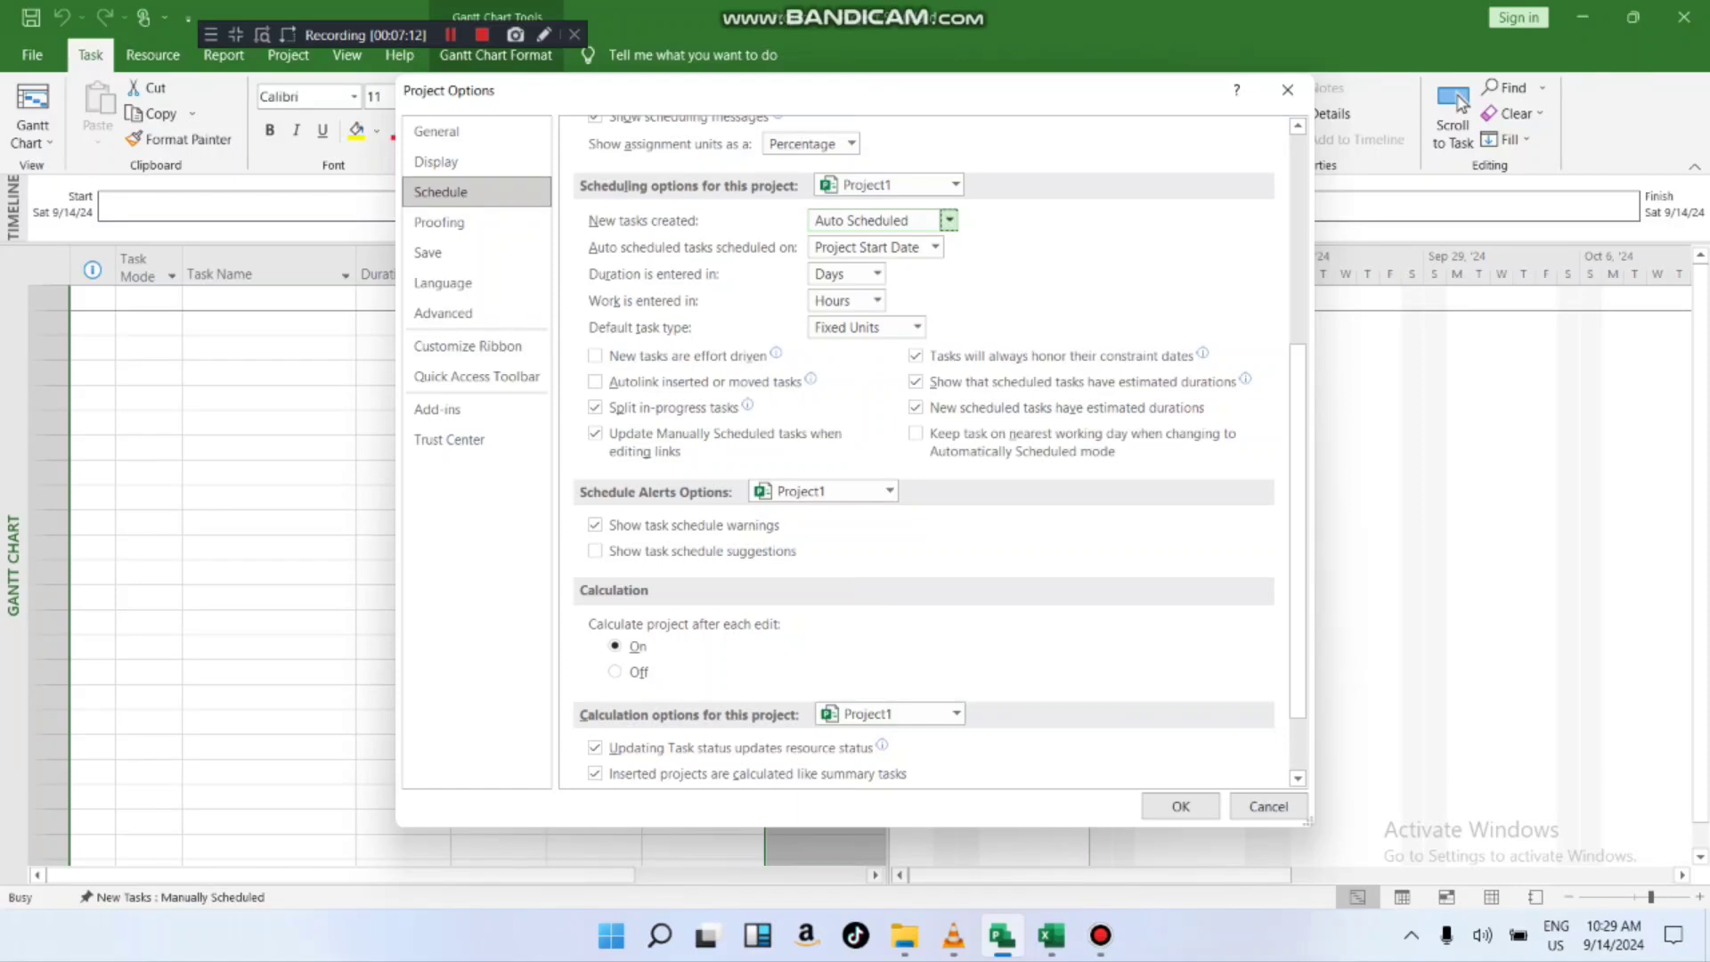
- Have auto scheduled tasks scheduled on the Project Start Date
scroll(926, 451, down, 1)
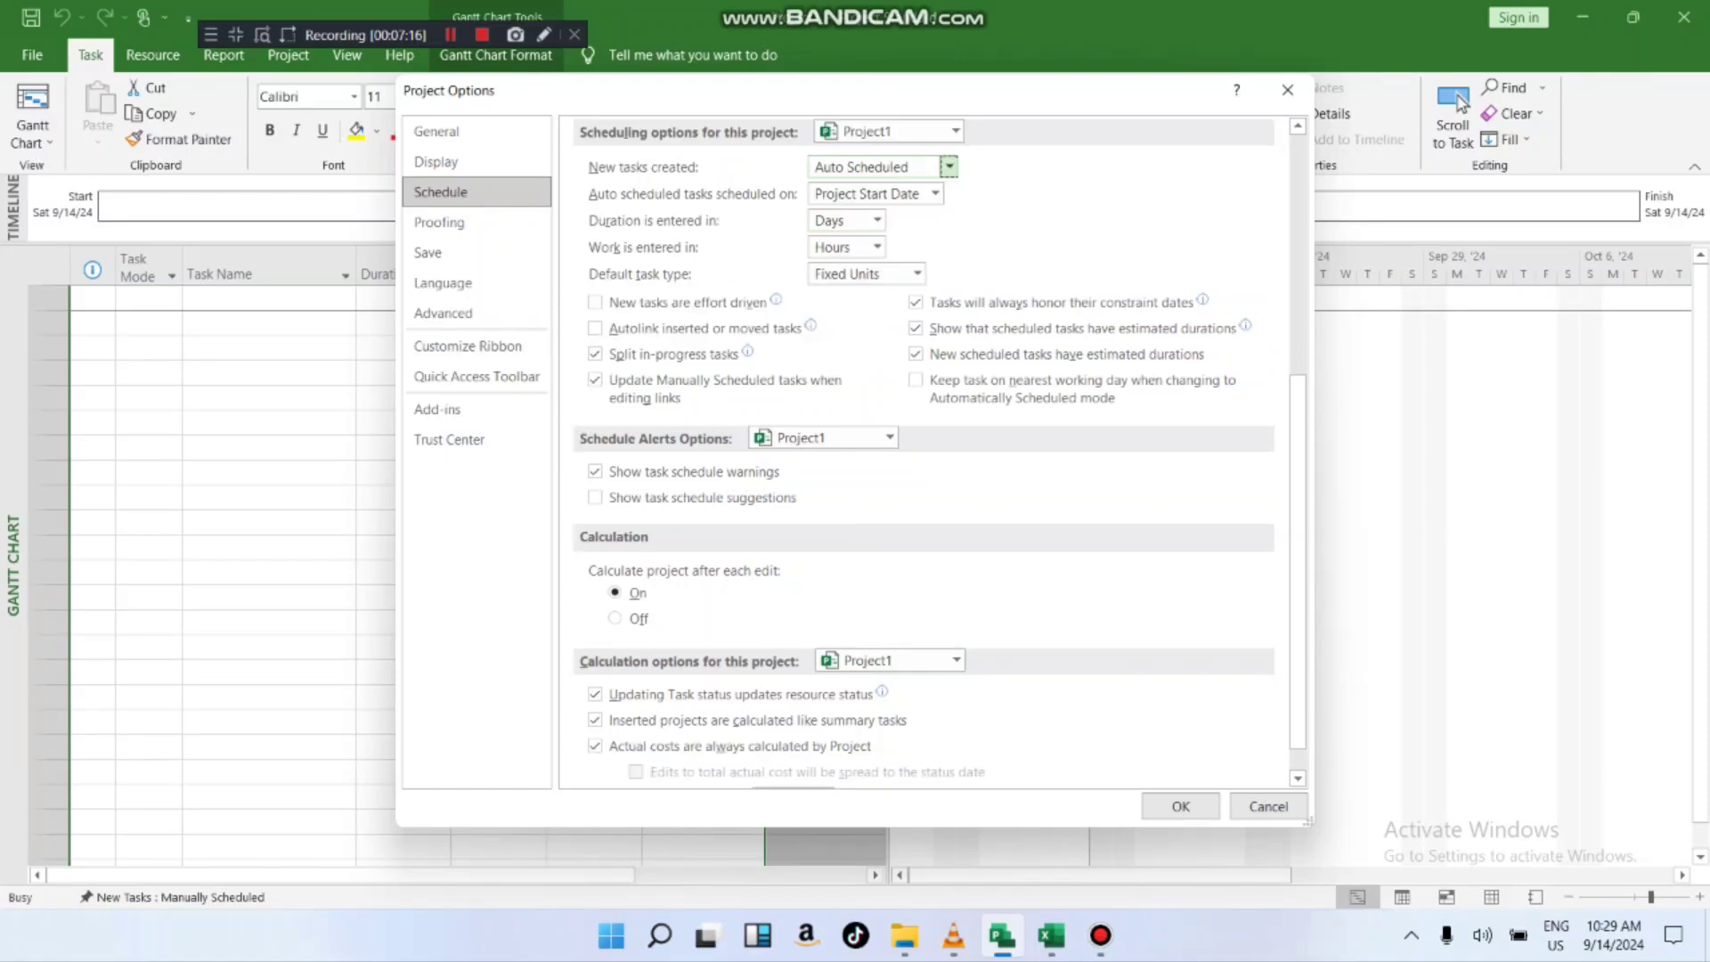
click(936, 194)
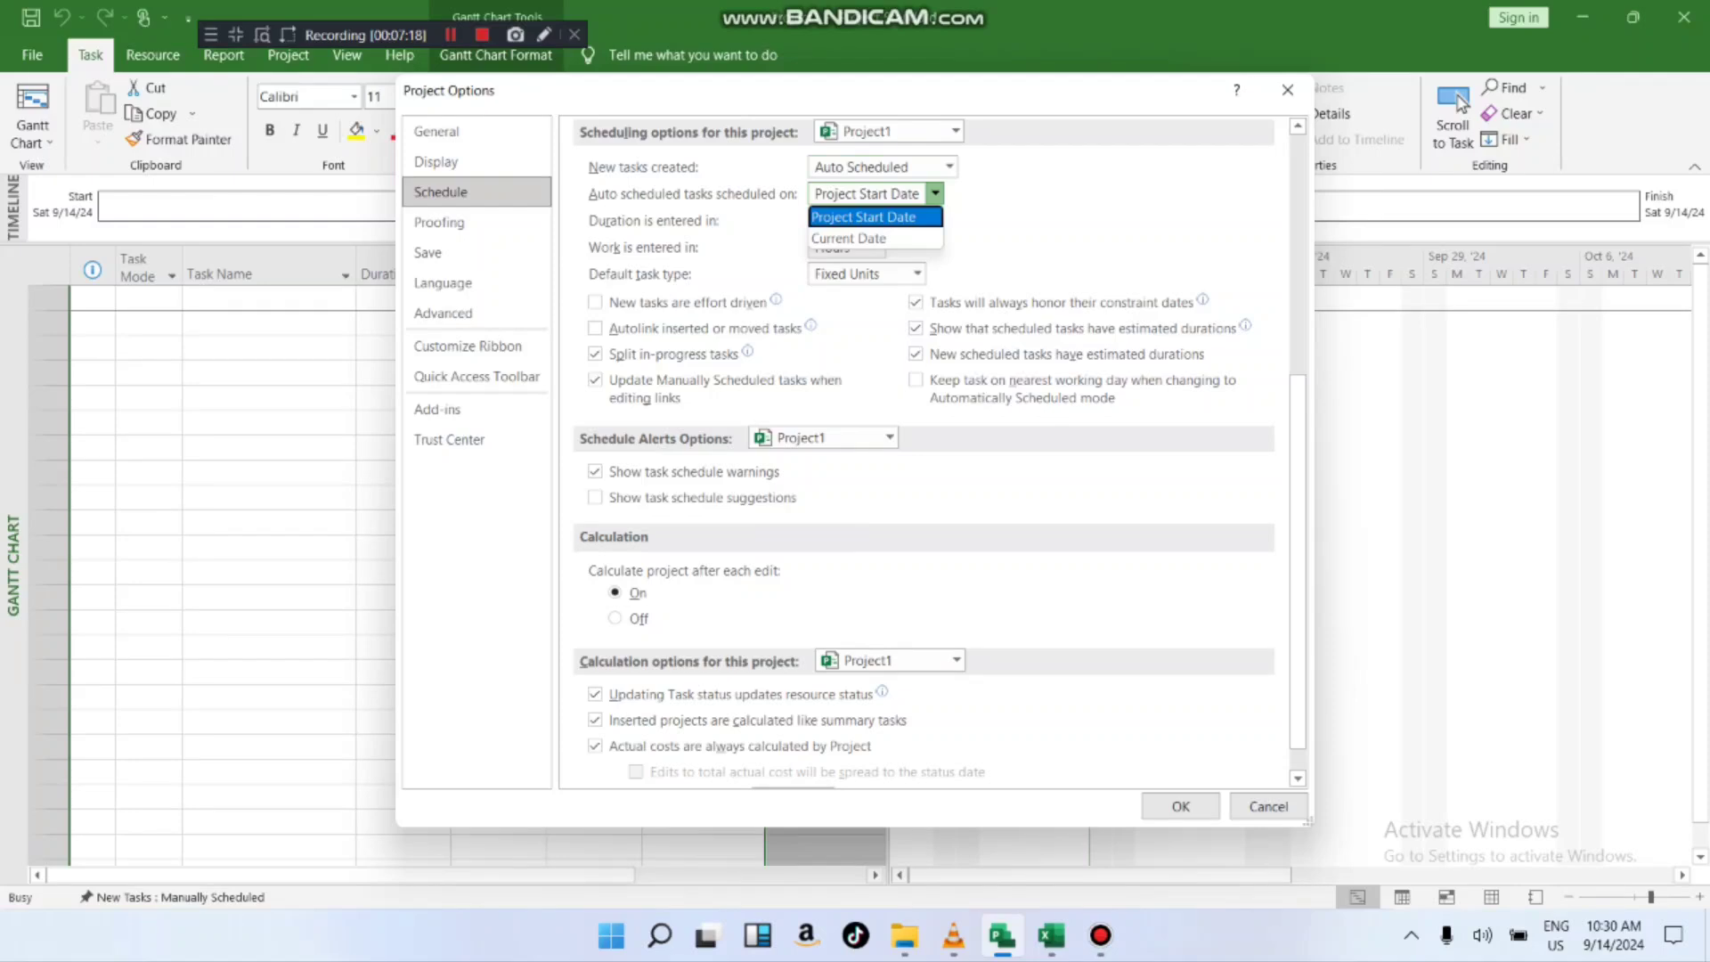
click(877, 217)
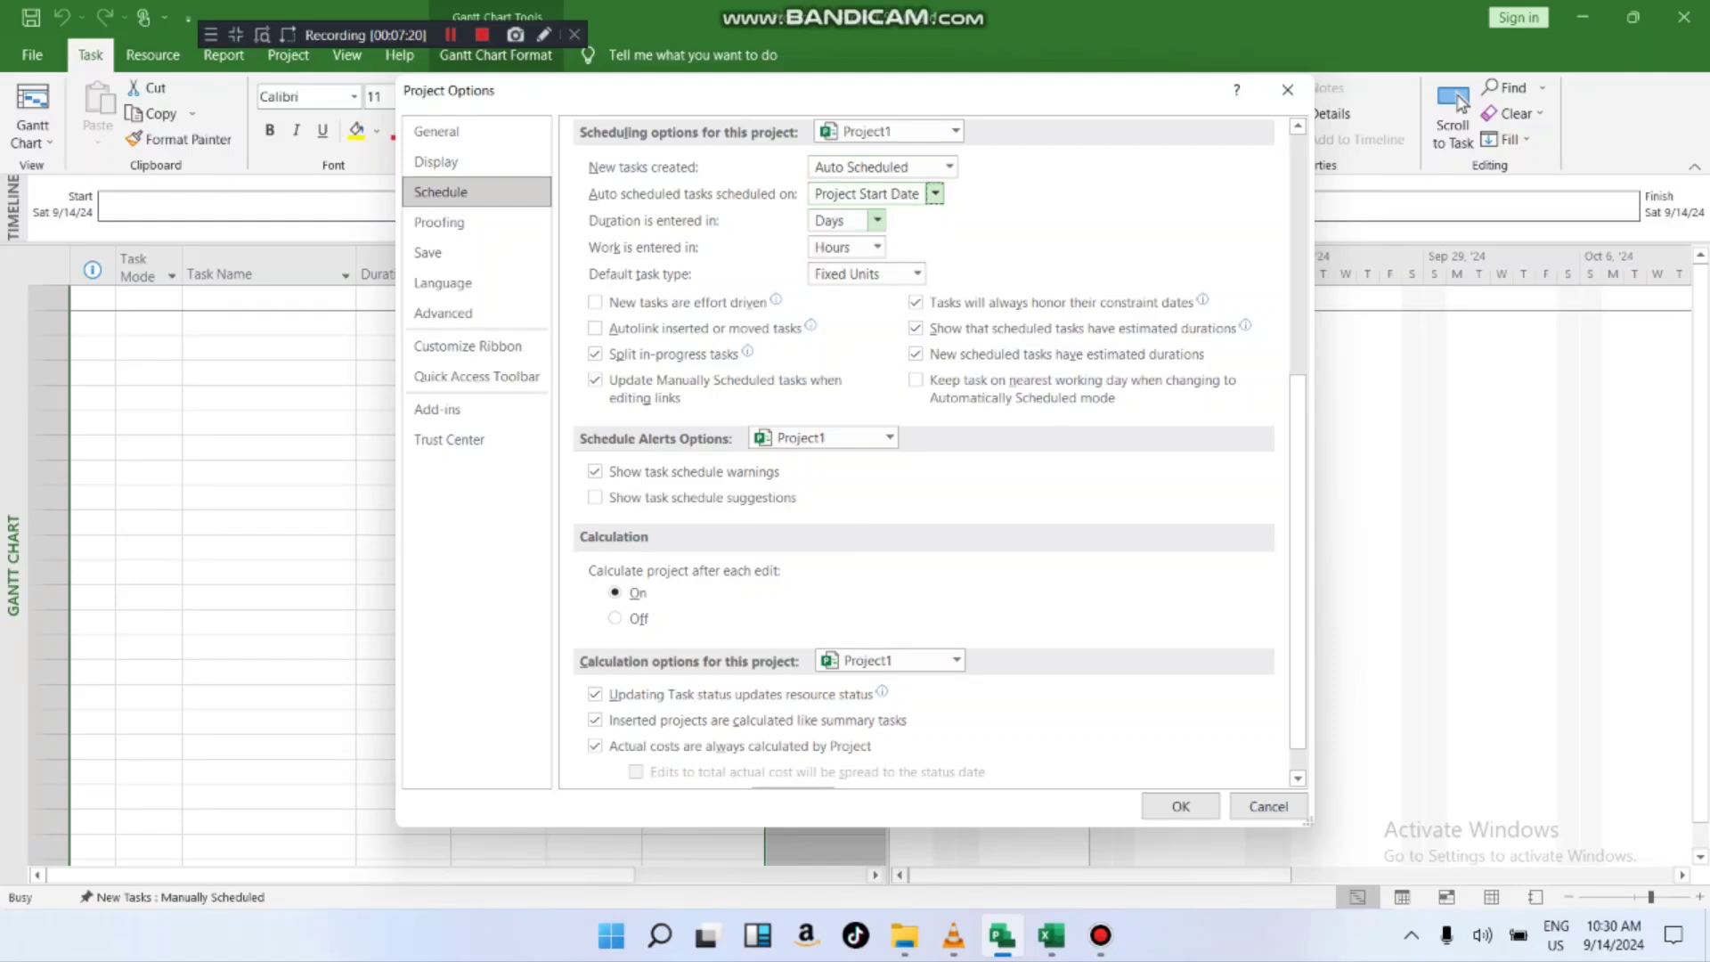
click(936, 193)
click(868, 214)
- Review the choices for duration units, work units, default task type and which project the schedule alerts apply to
click(878, 220)
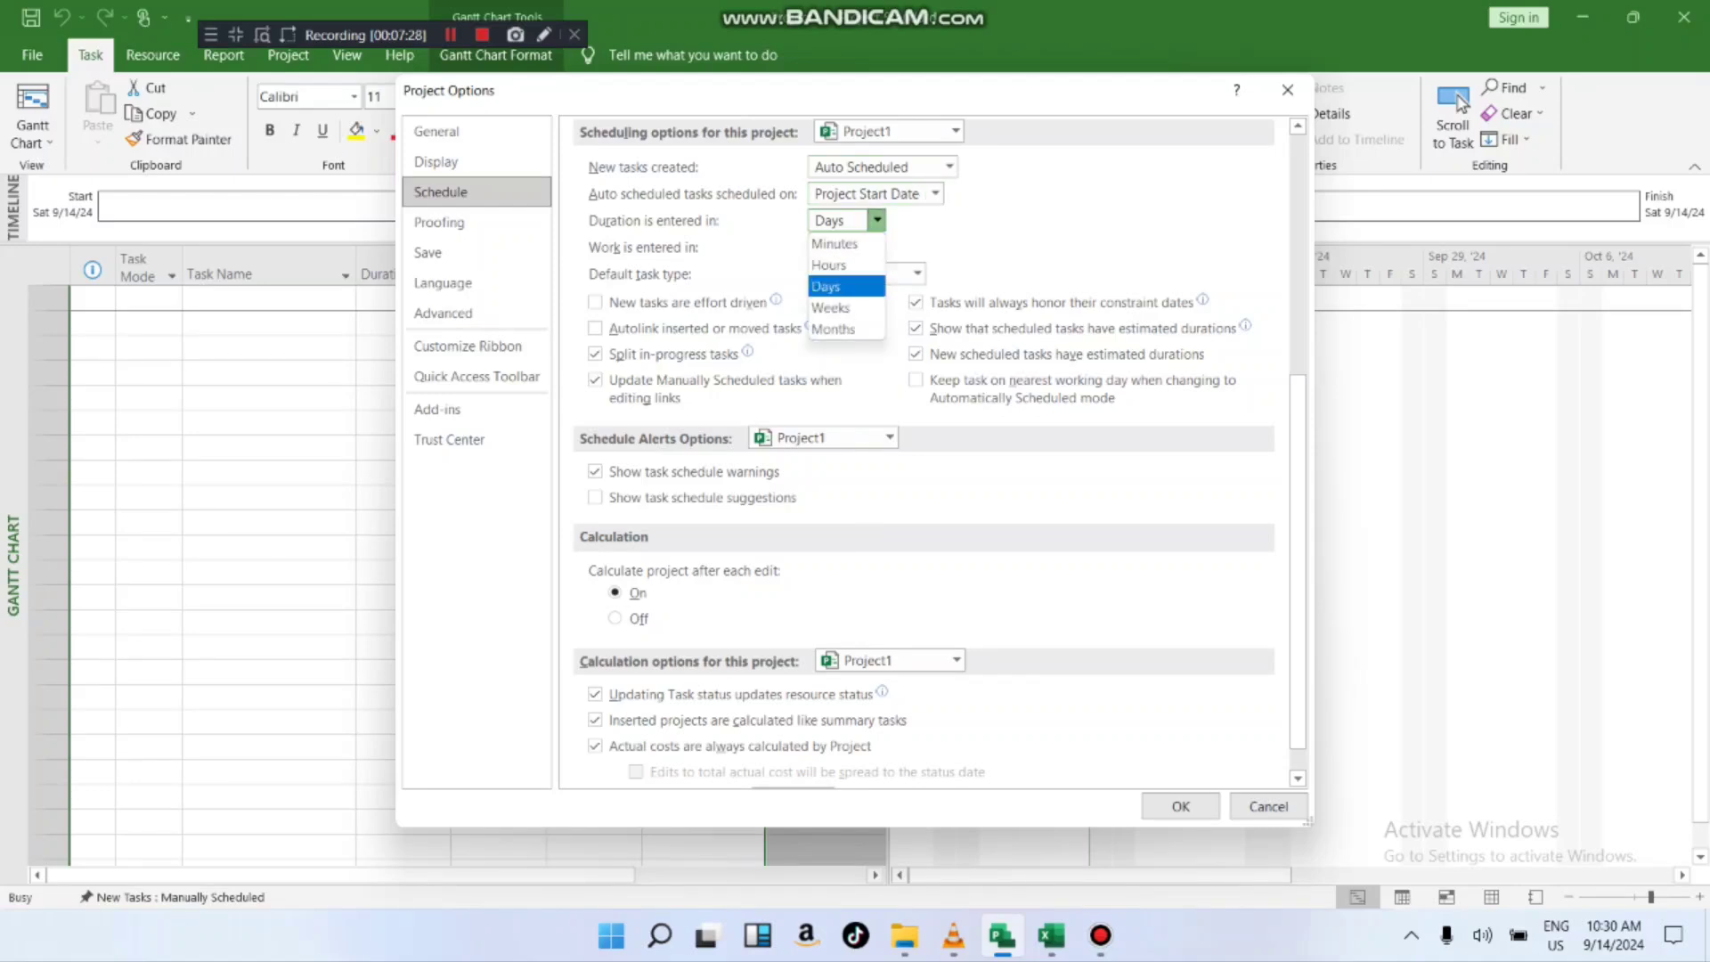
key(Escape)
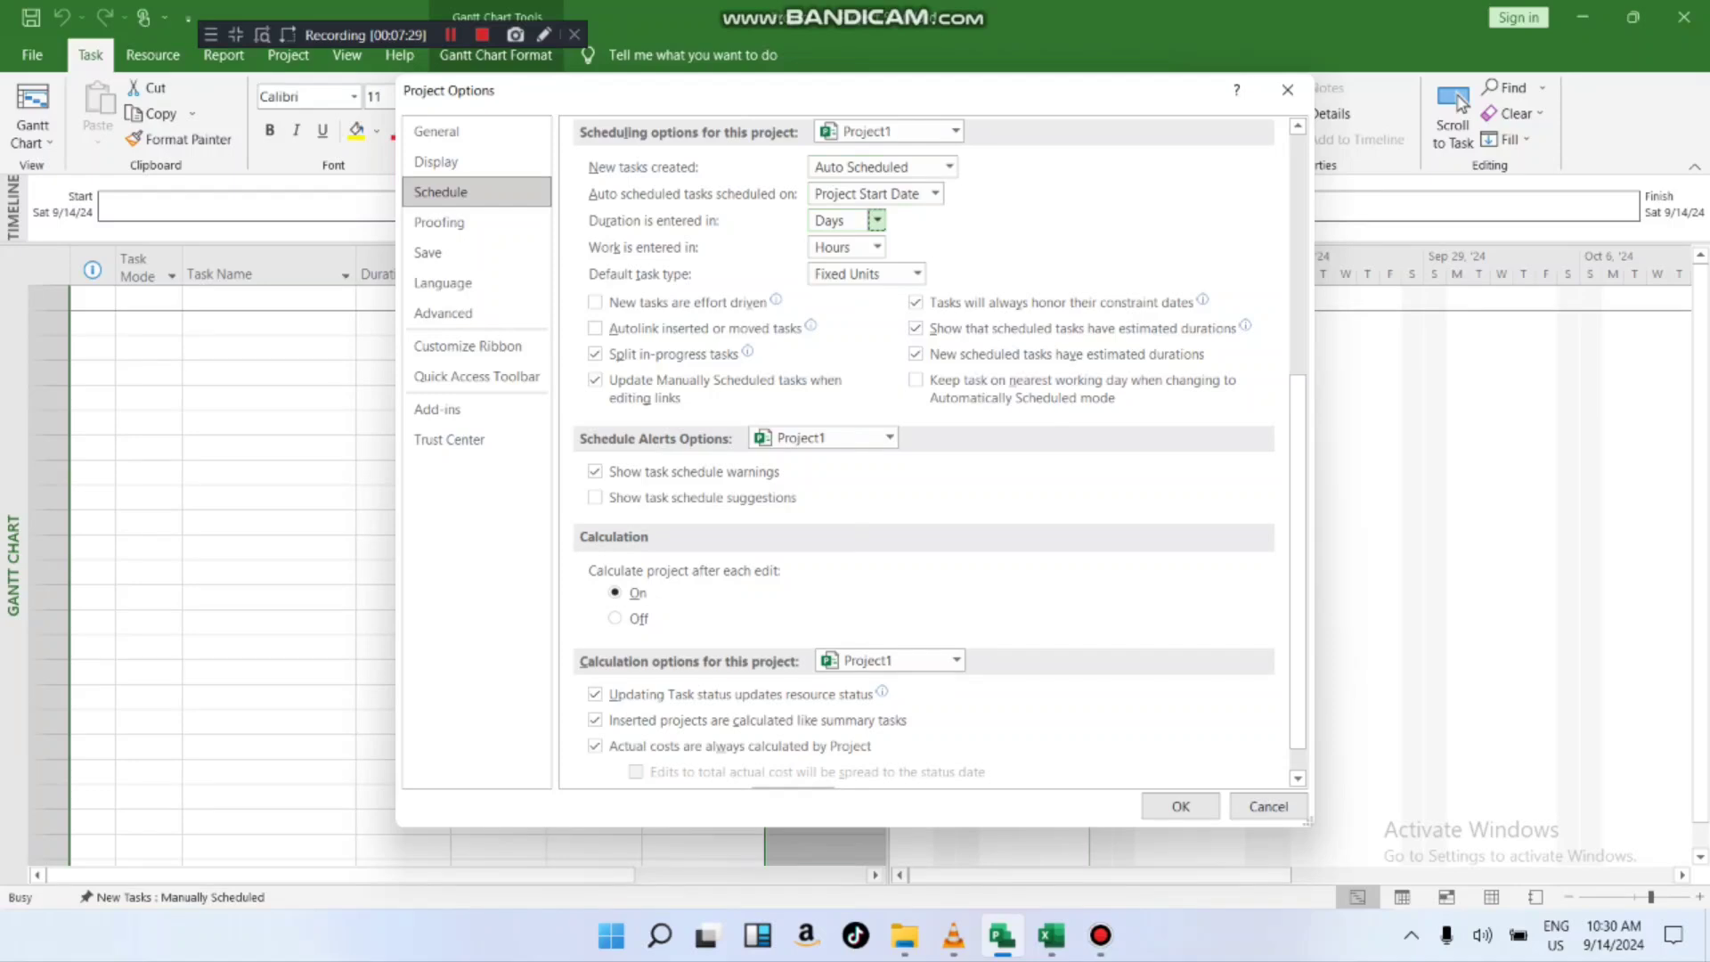
click(877, 247)
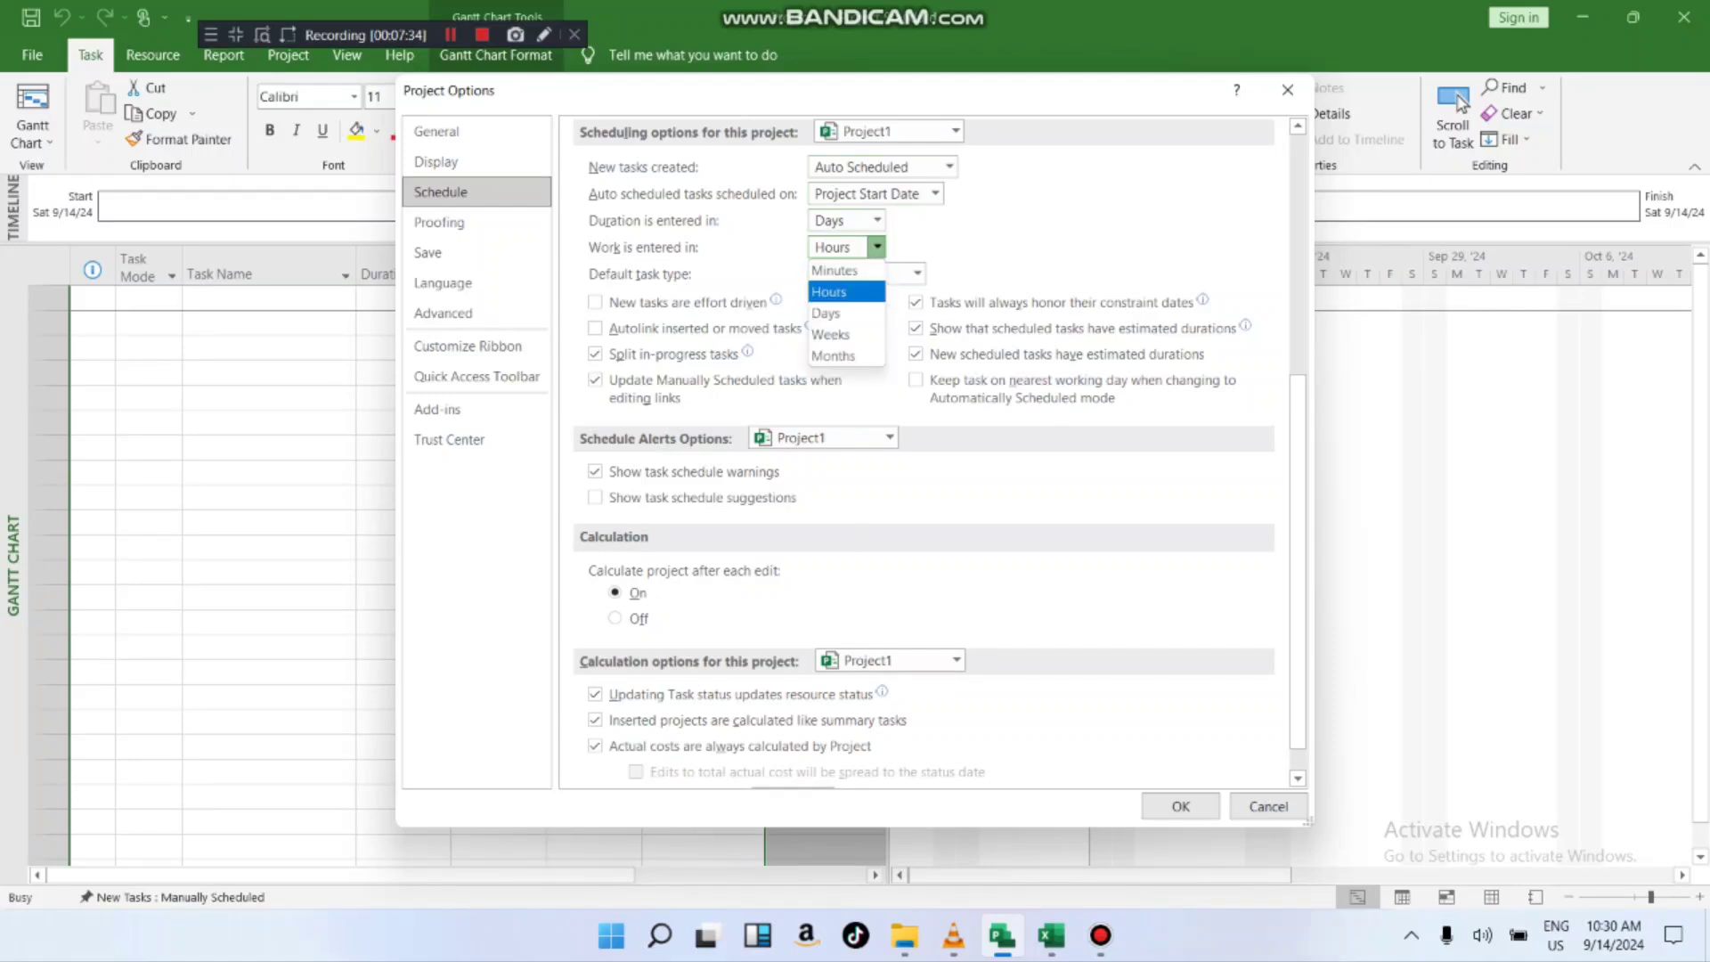
key(Escape)
scroll(939, 452, down, 1)
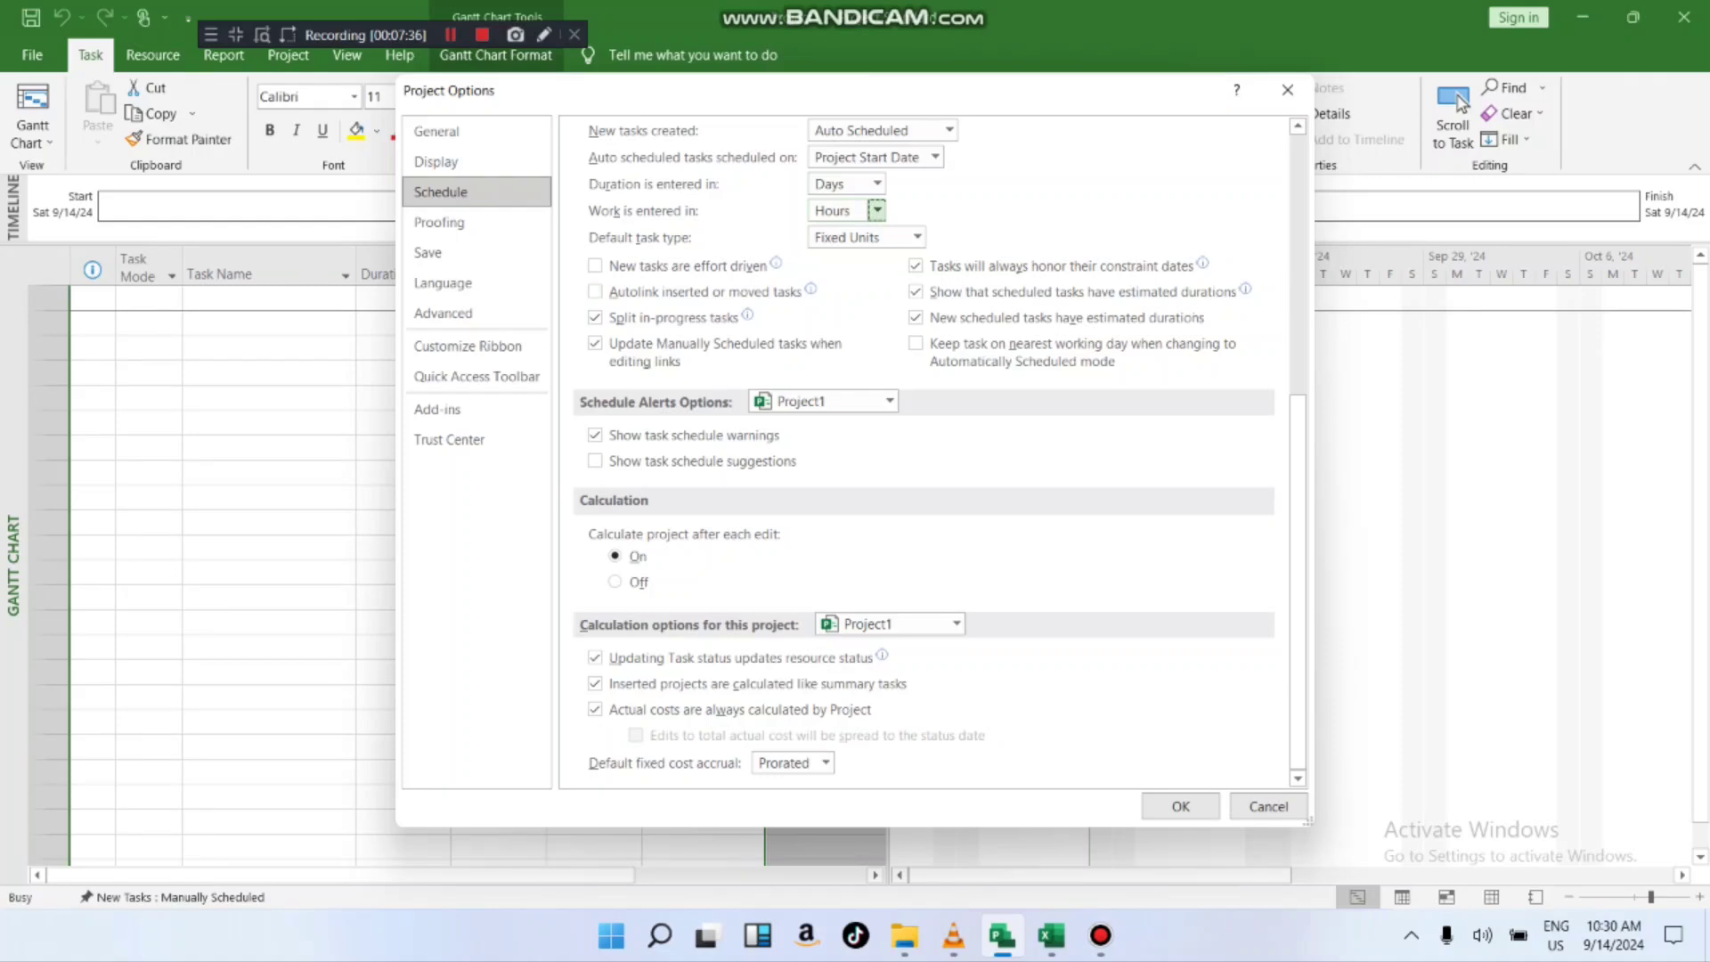
click(917, 237)
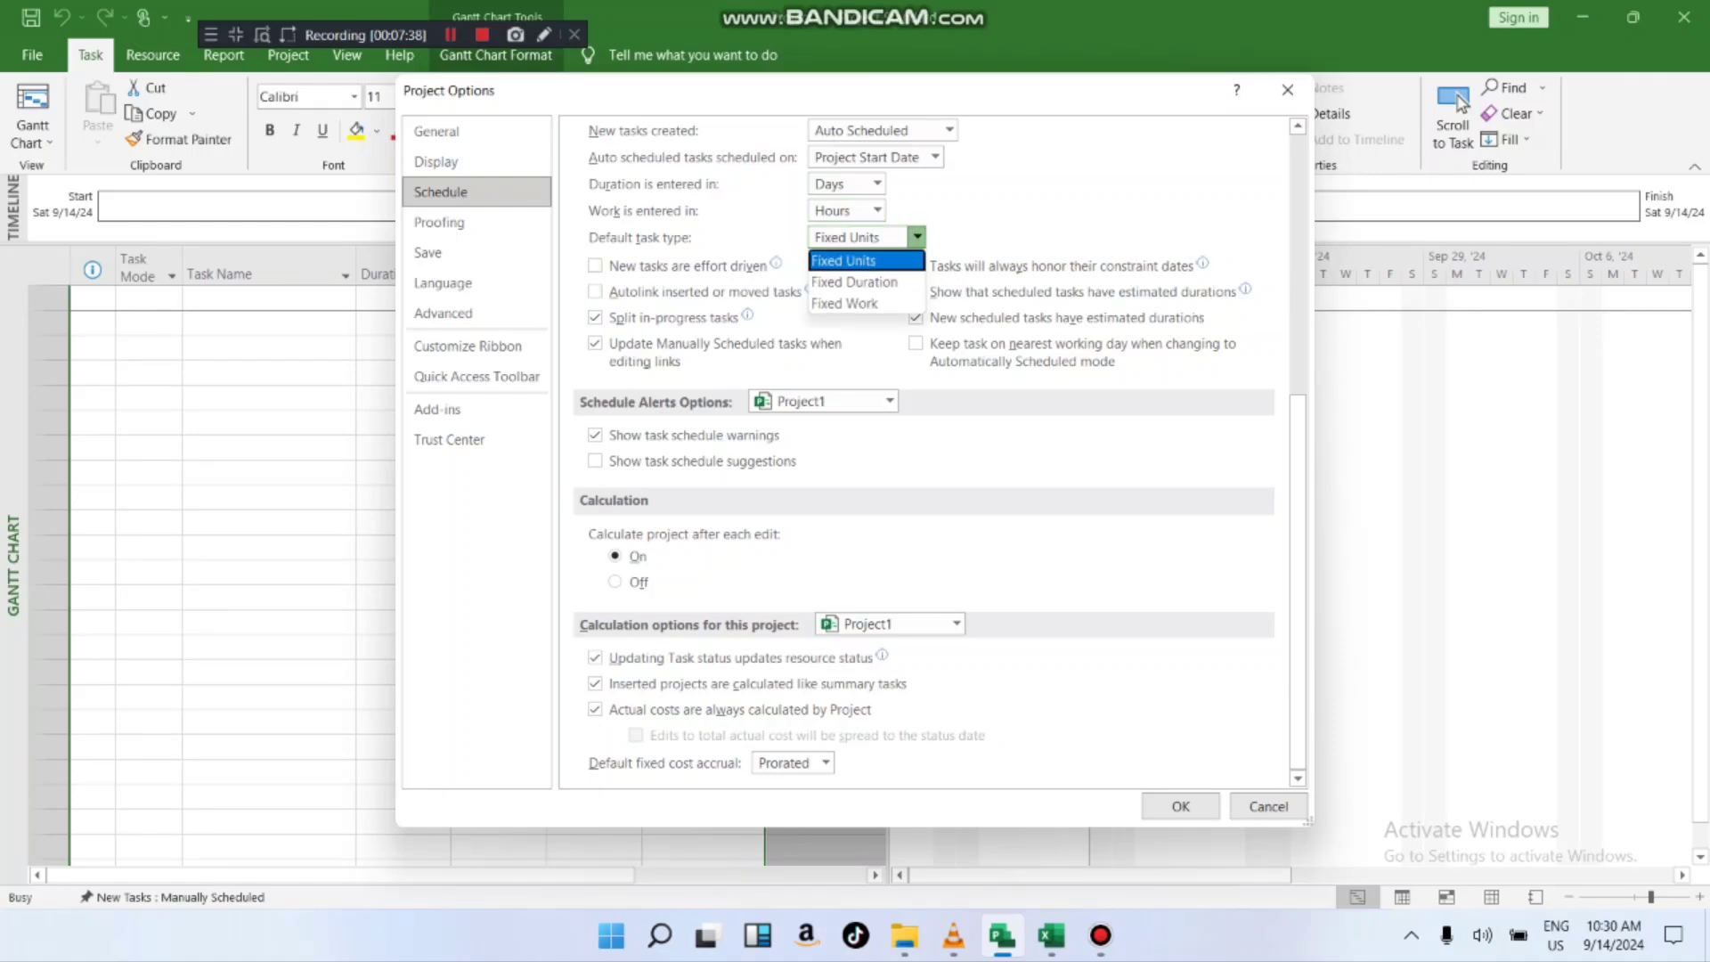
key(Escape)
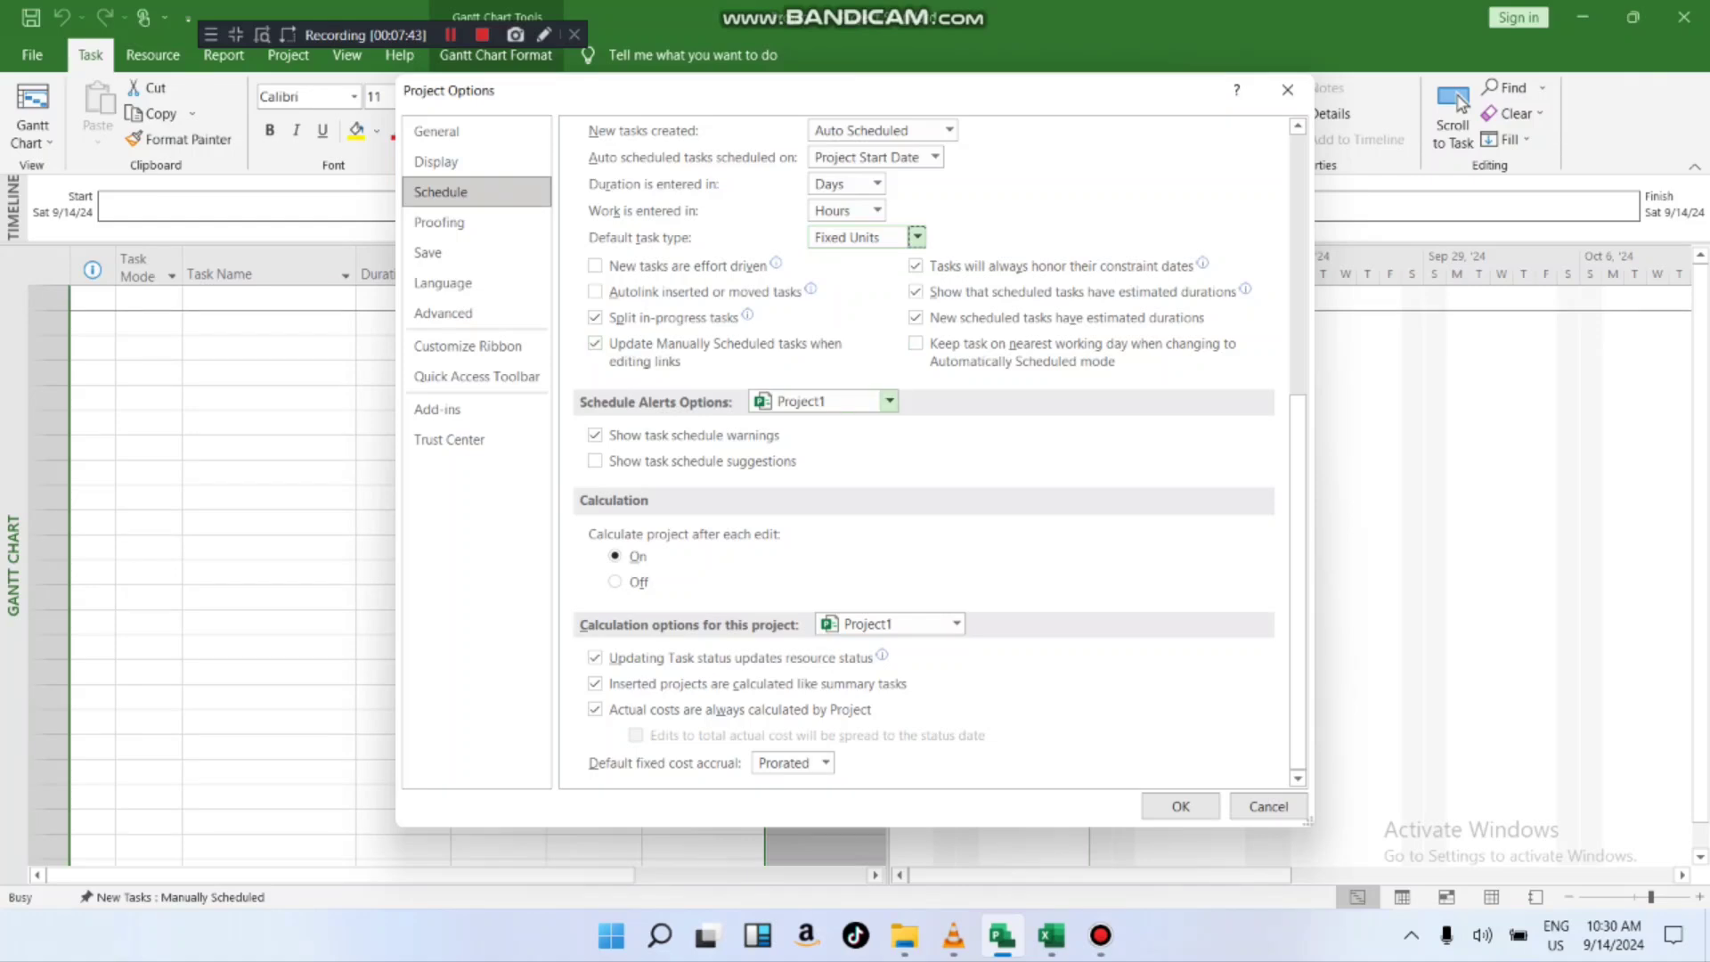
click(889, 400)
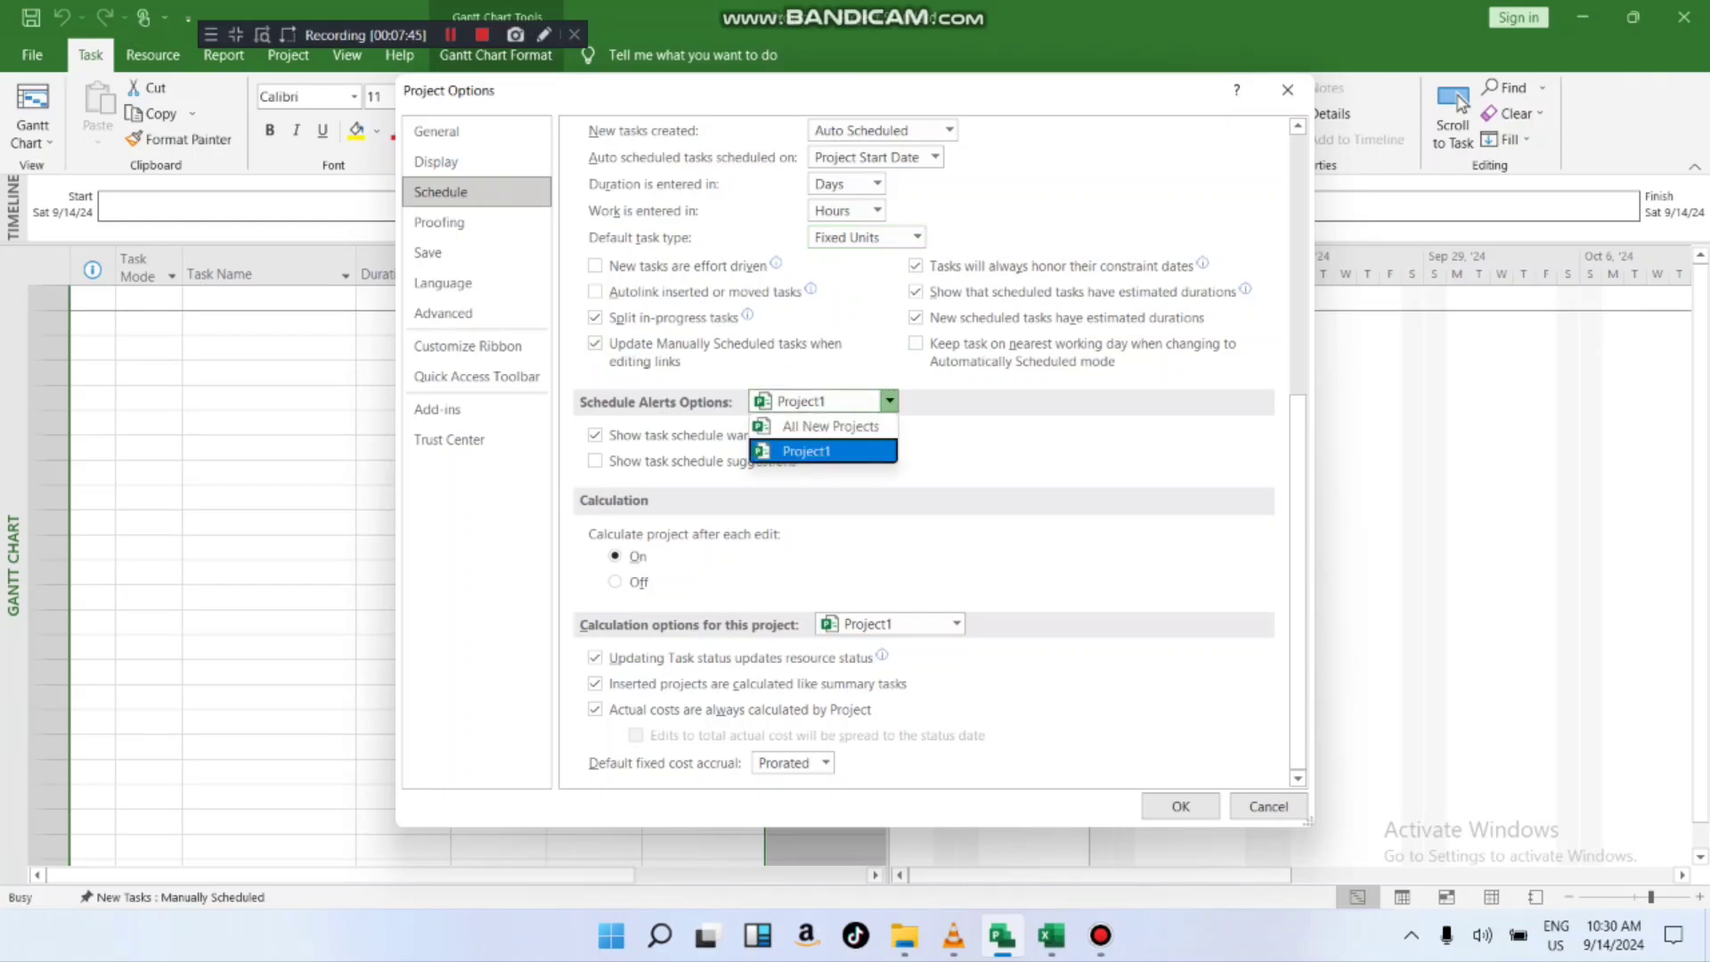
click(807, 452)
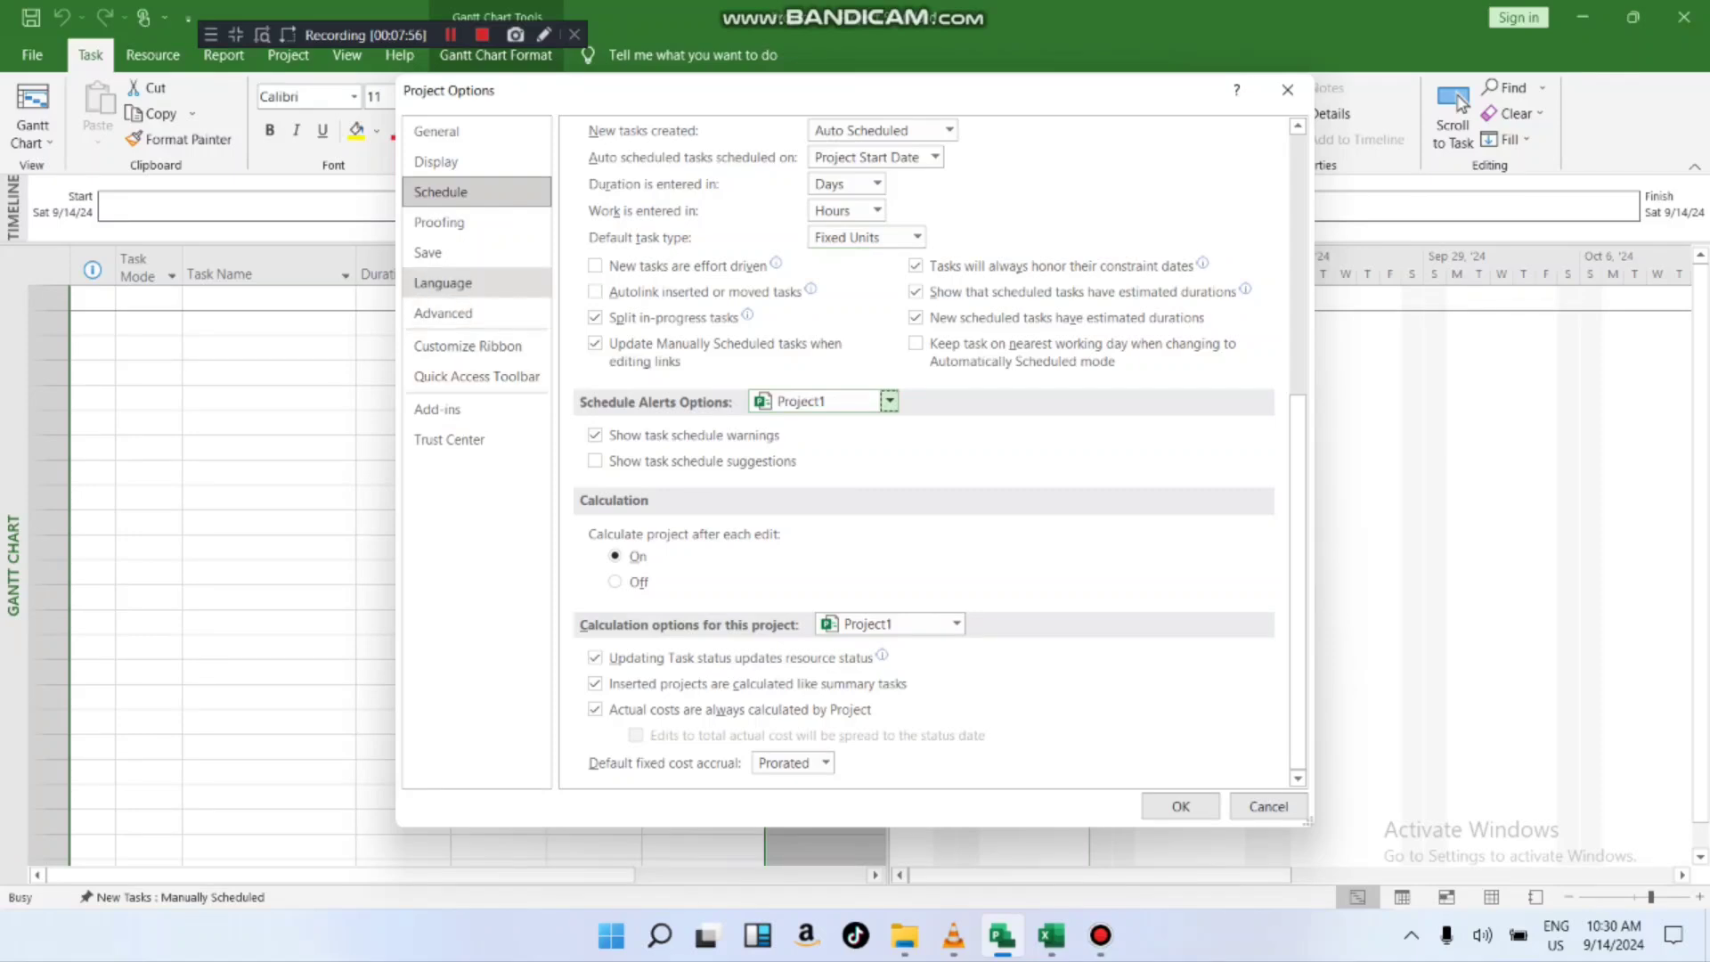
- Look through the language, advanced, ribbon, Quick Access Toolbar and add-in options, and close the project options without applying them
click(442, 283)
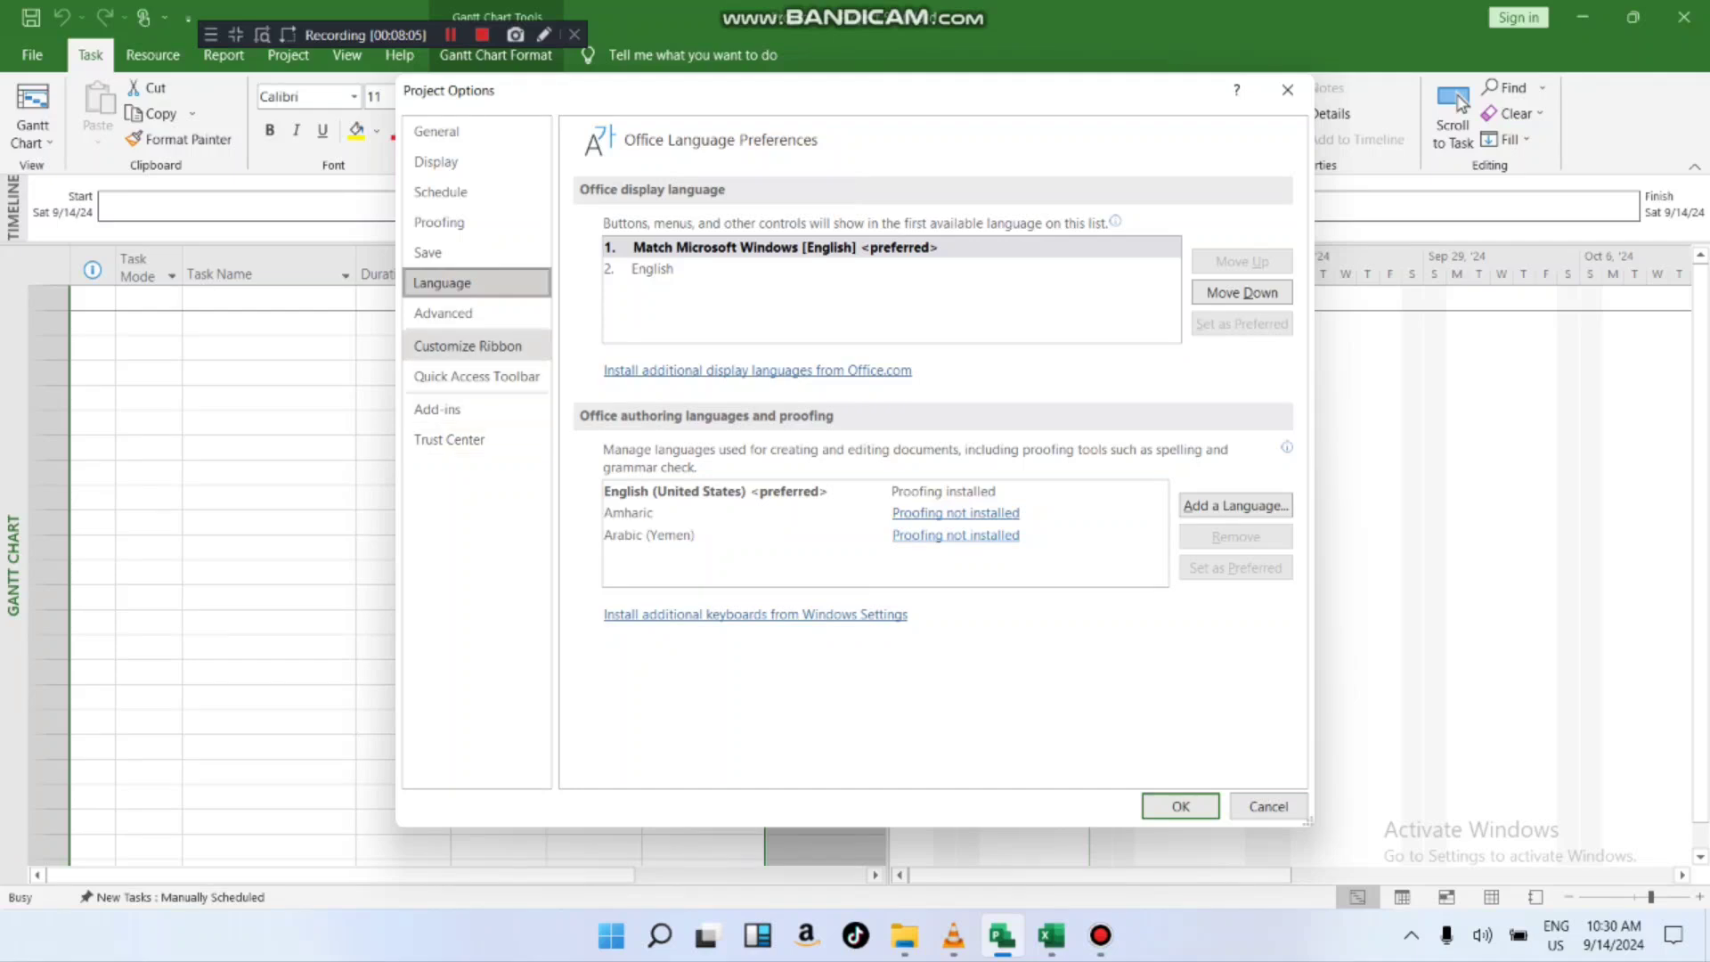
click(442, 313)
click(468, 347)
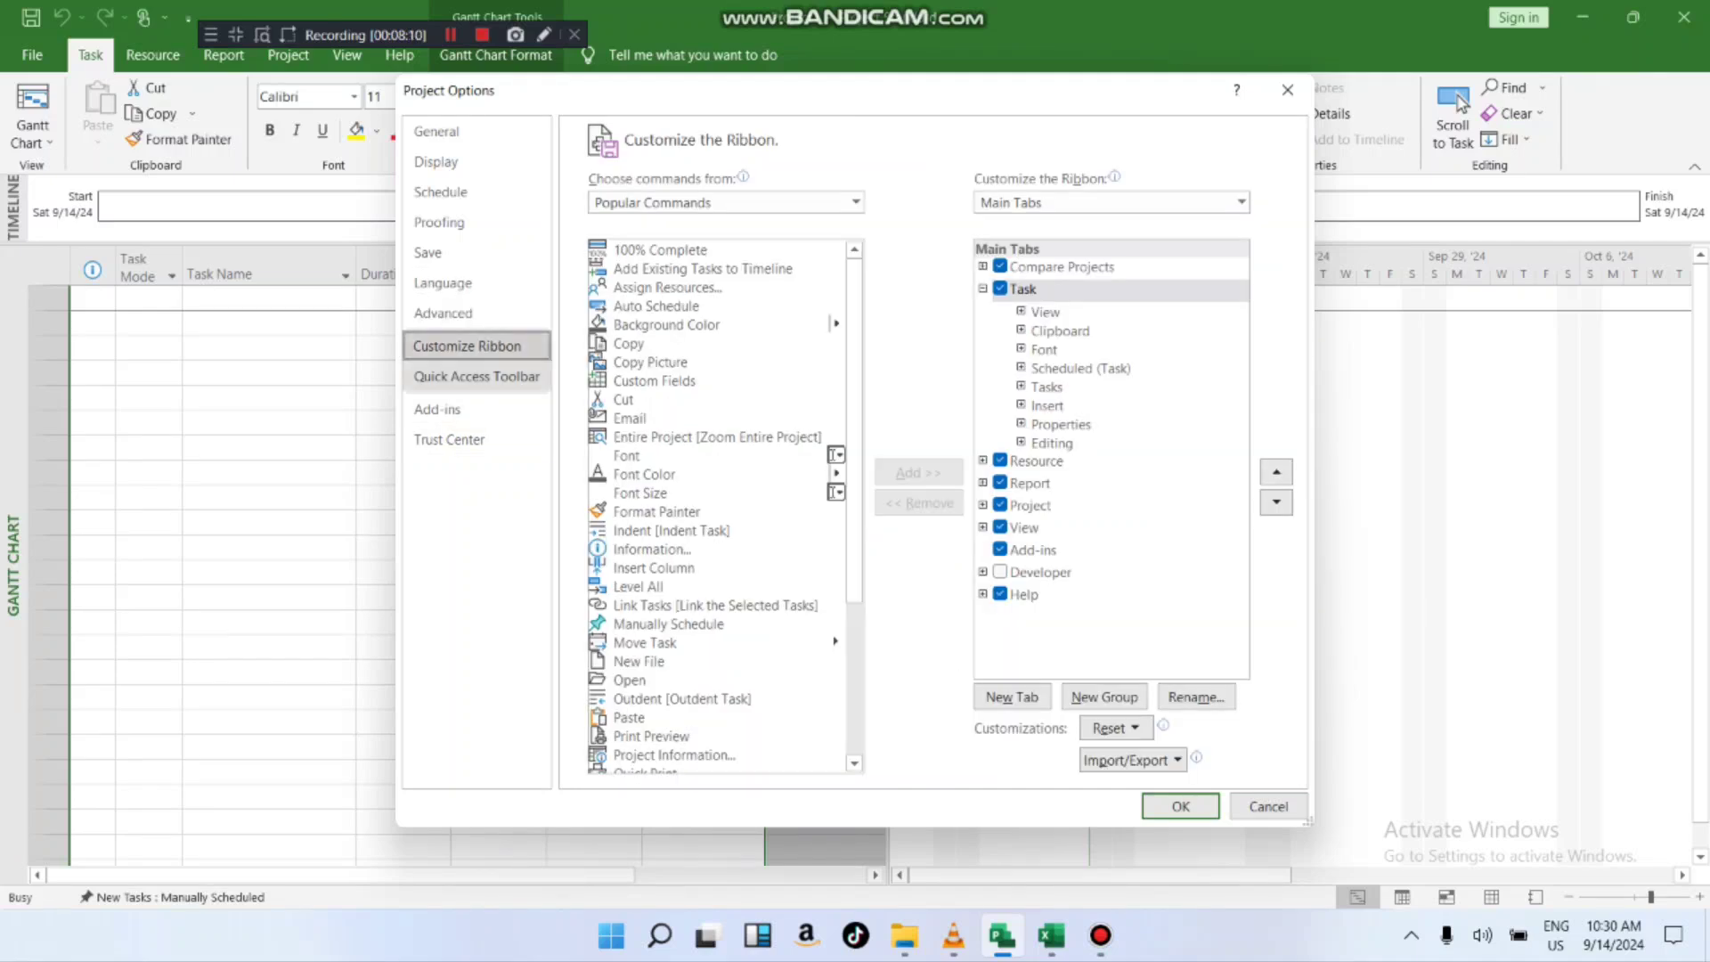
click(477, 375)
click(436, 409)
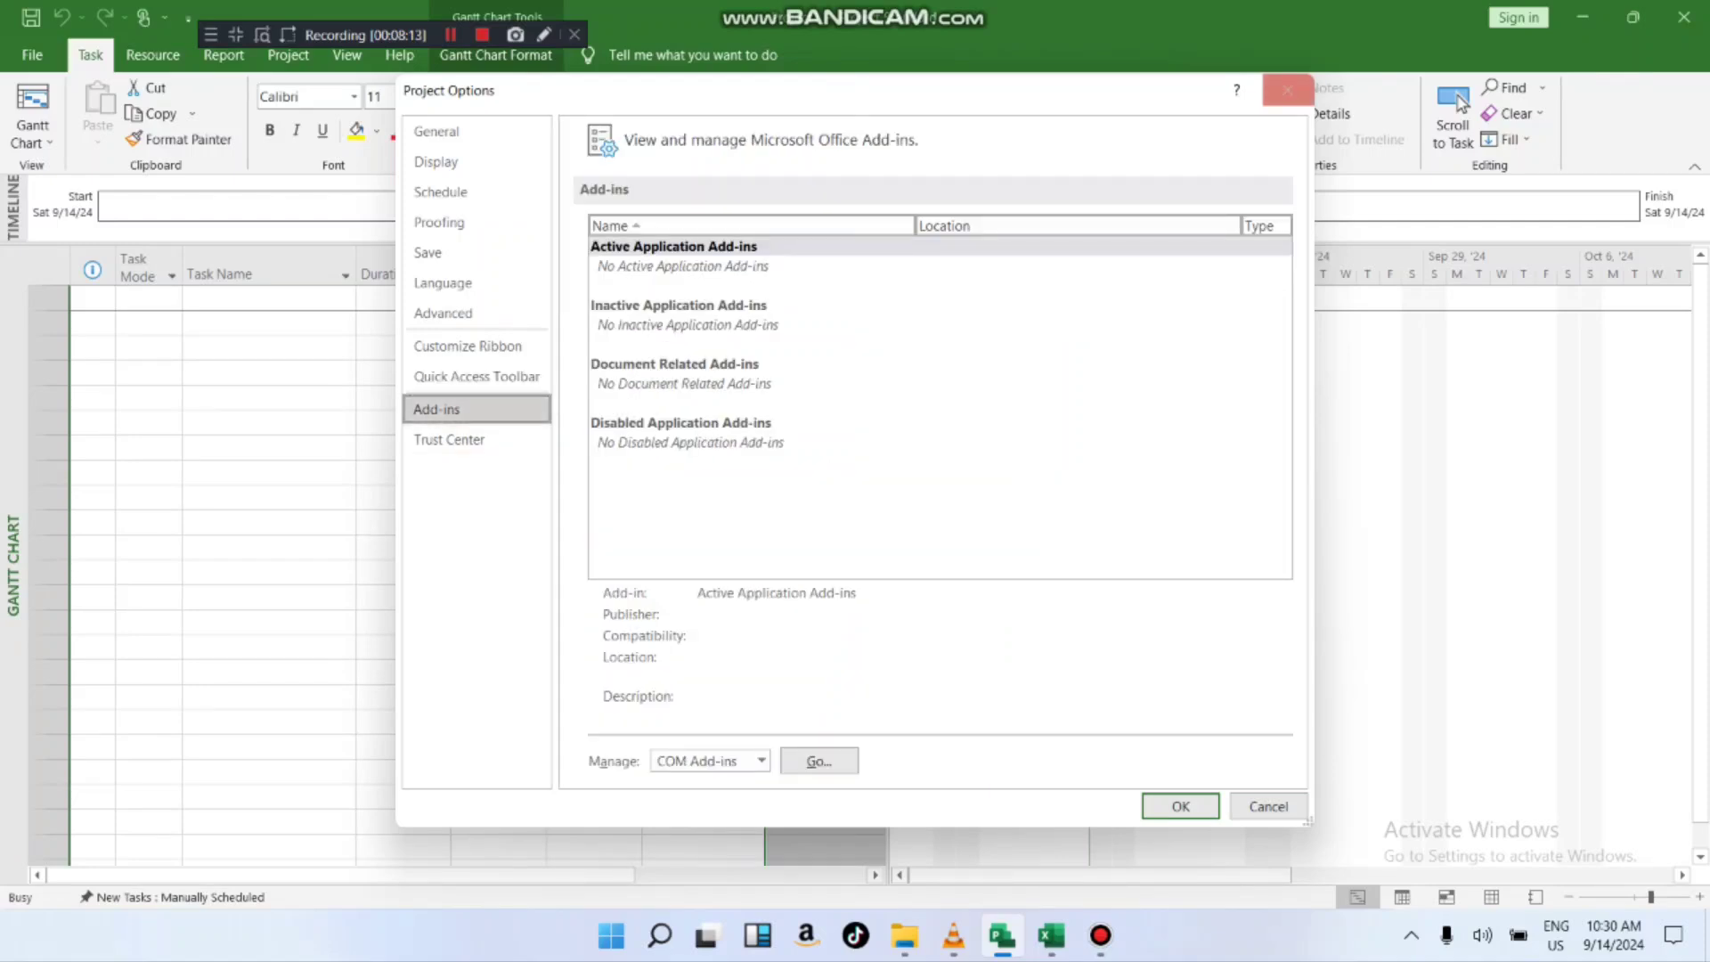
click(1288, 90)
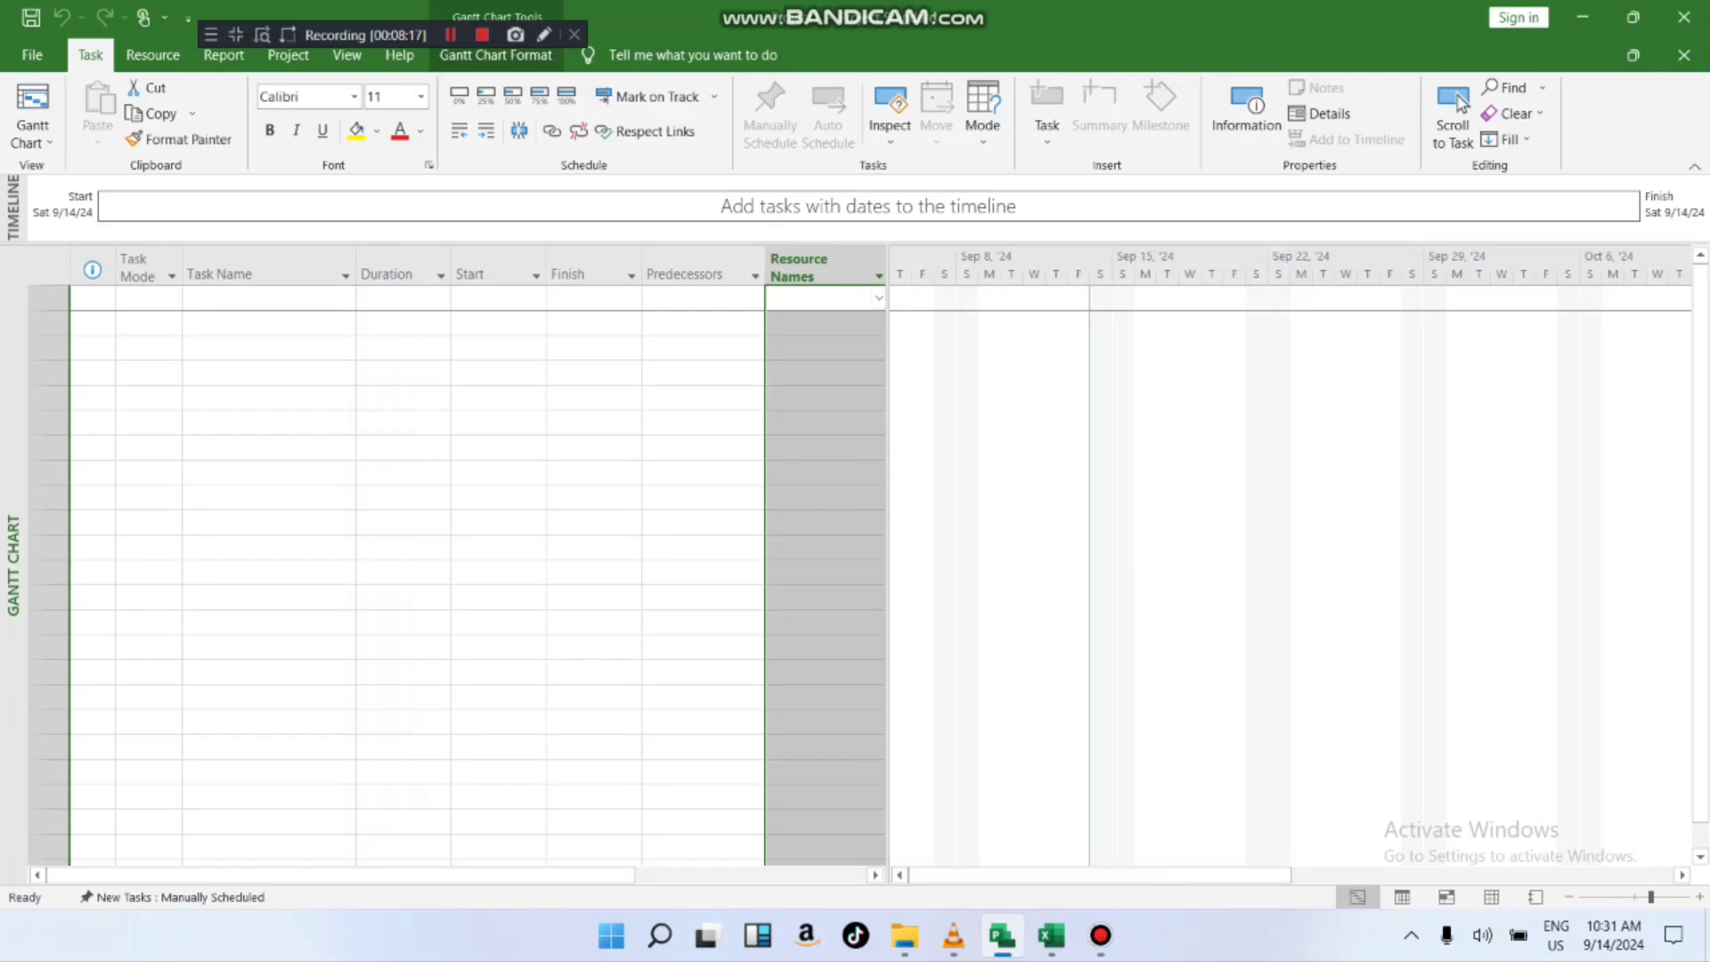
- Narrow the row-number column of the Gantt table slightly and look over the Indicators, Task Mode and Task Name columns
click(268, 267)
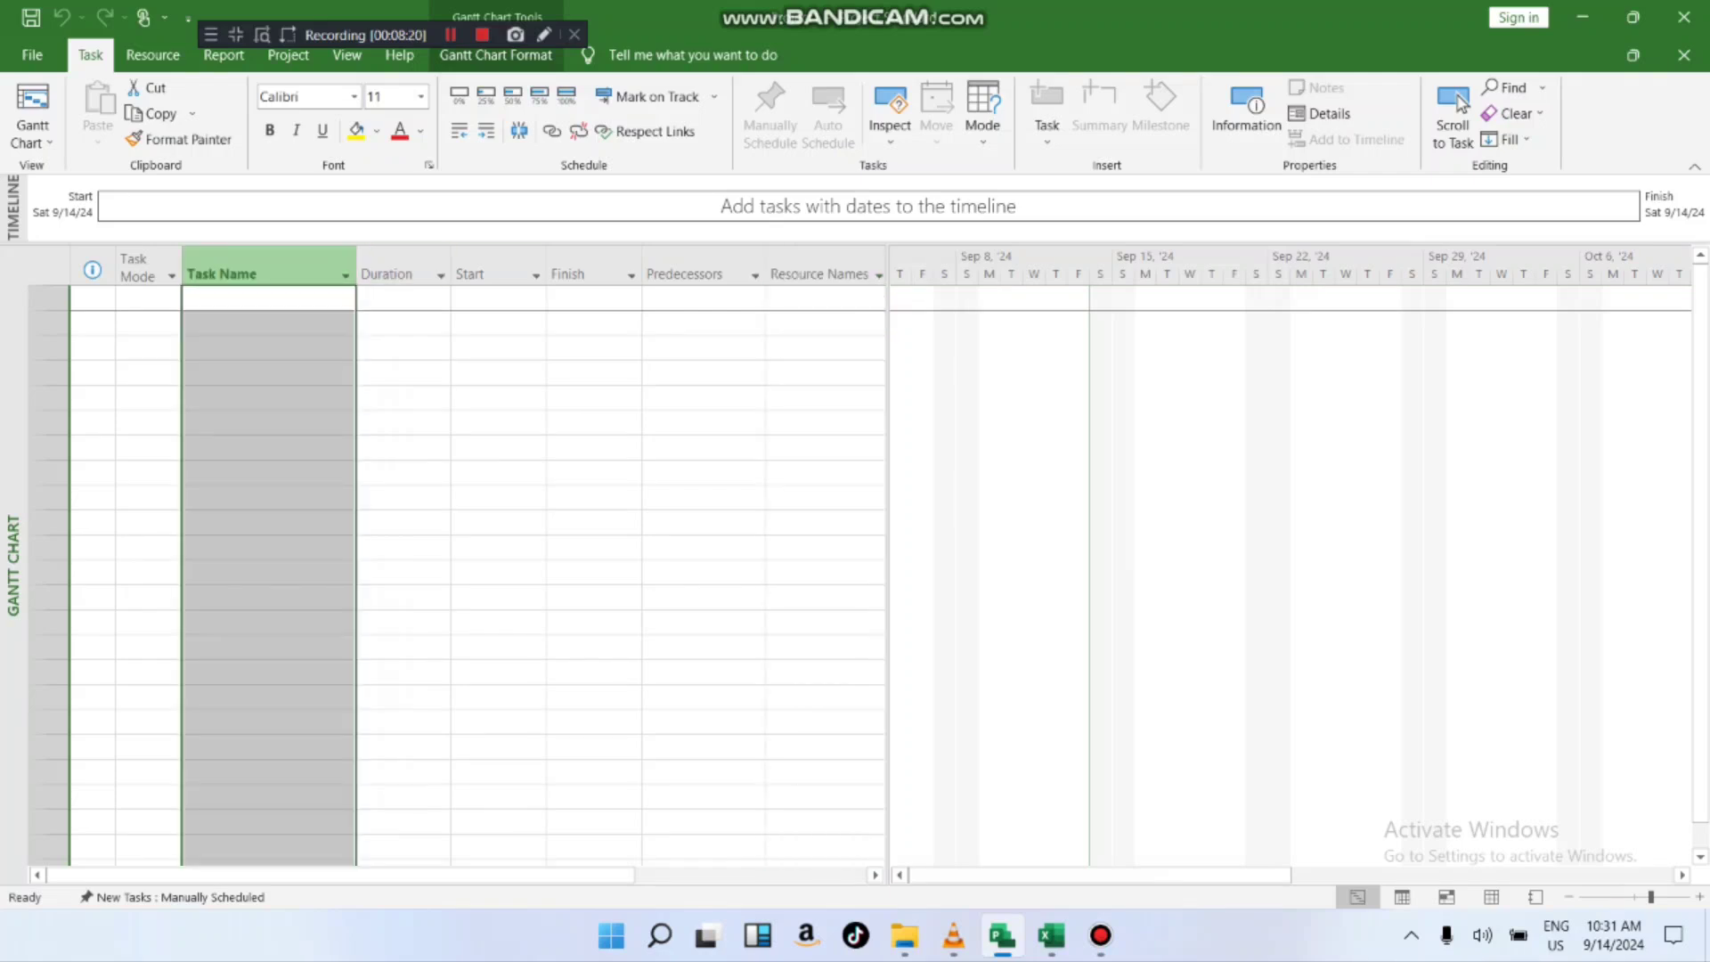
click(139, 268)
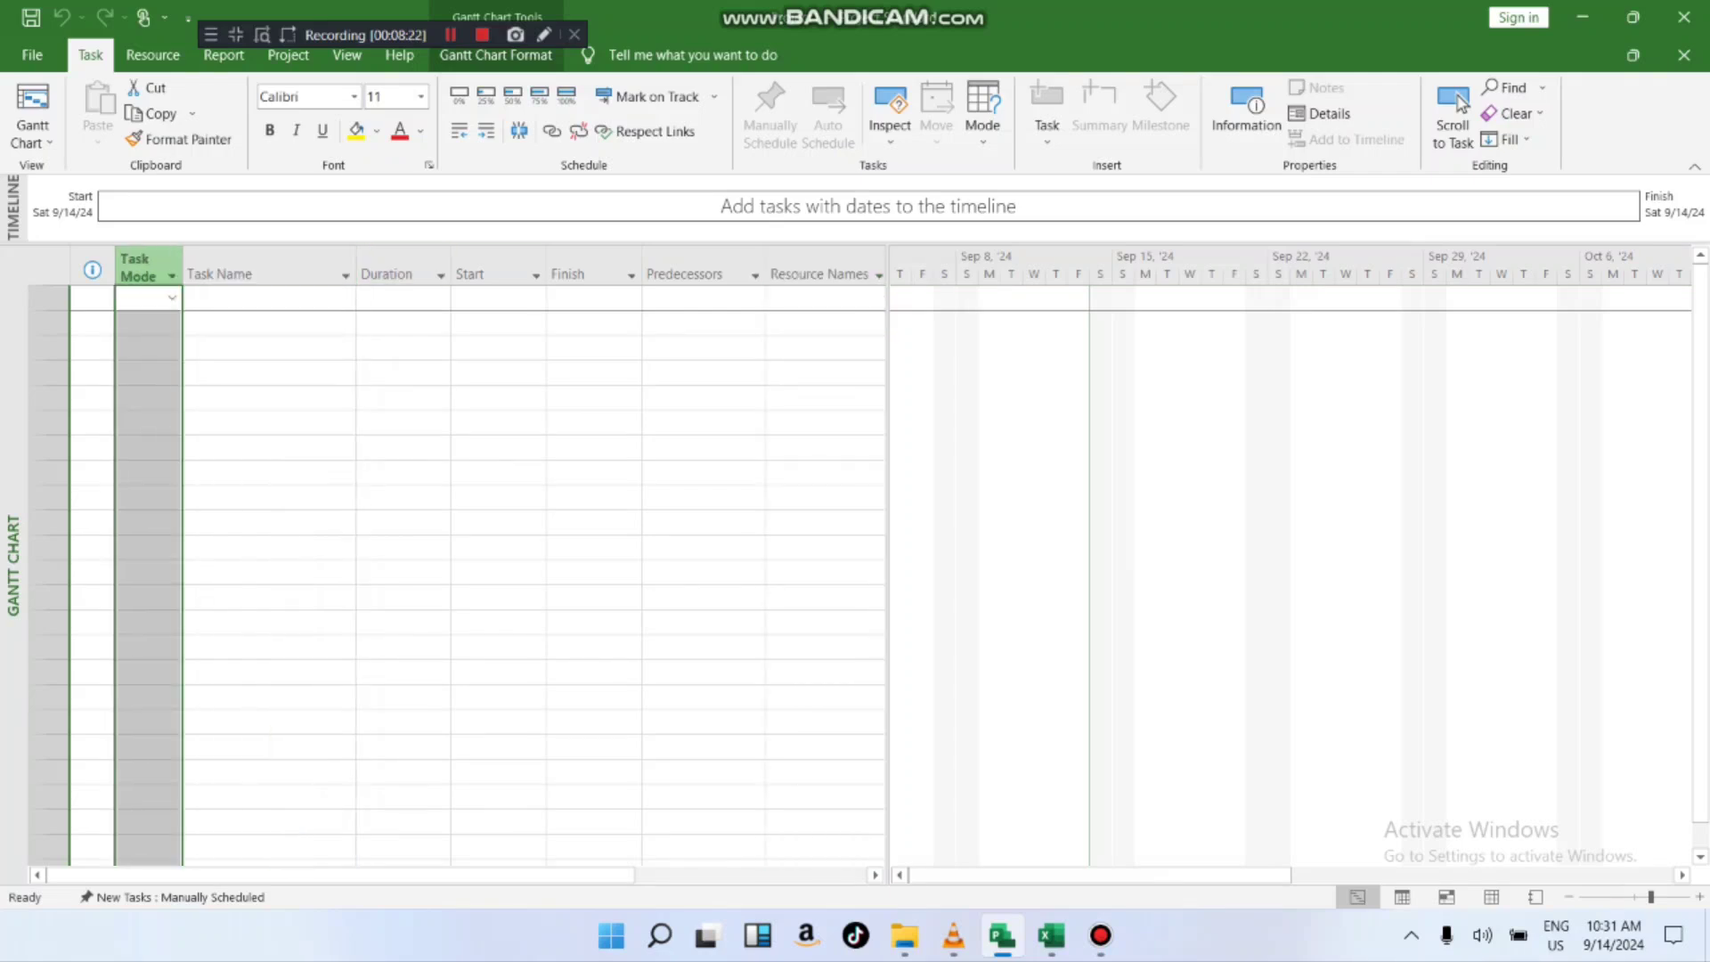
drag(69, 267, 56, 268)
click(80, 267)
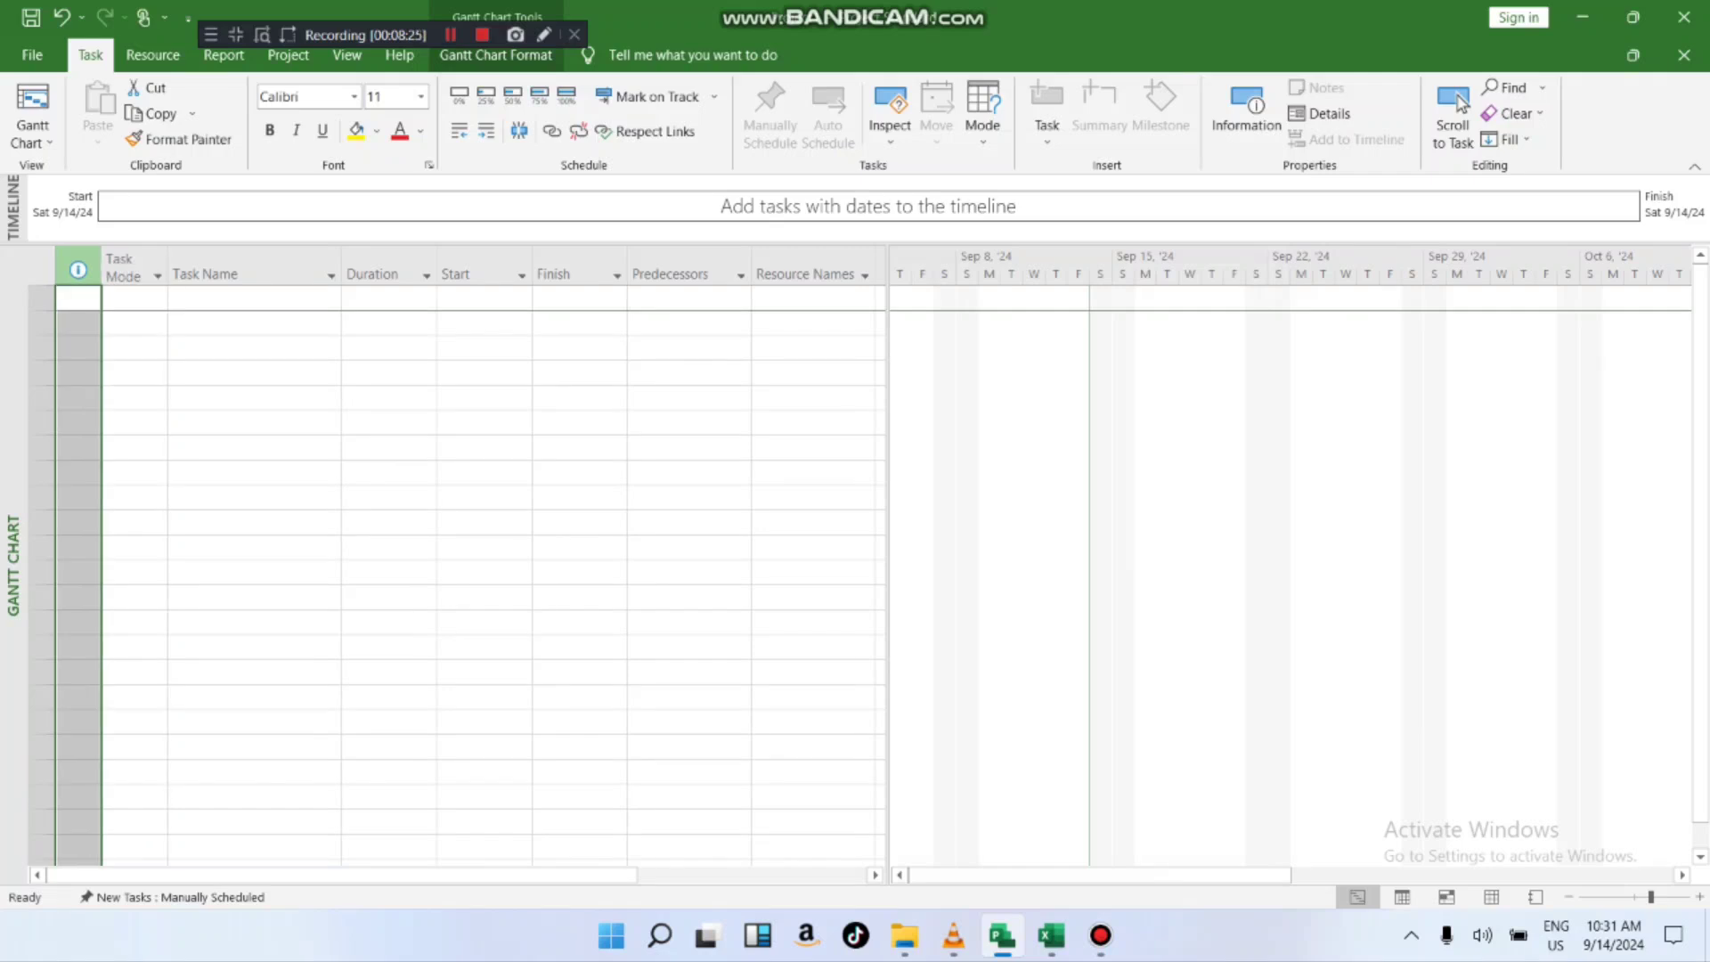
click(132, 267)
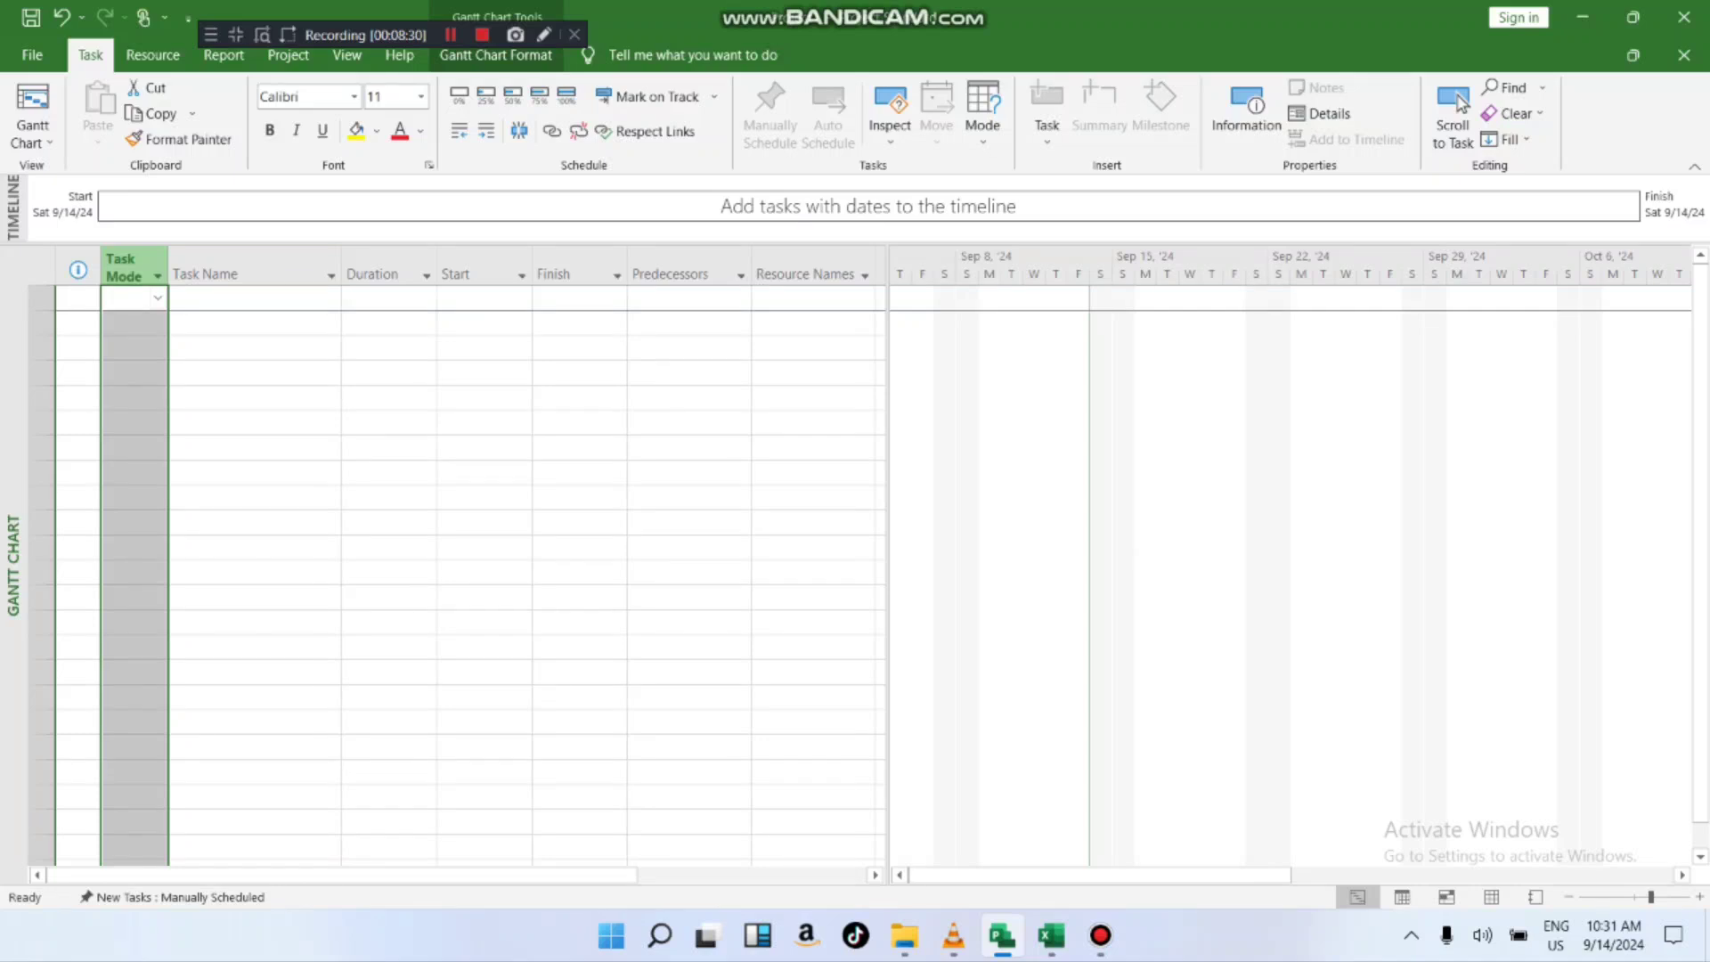
click(228, 267)
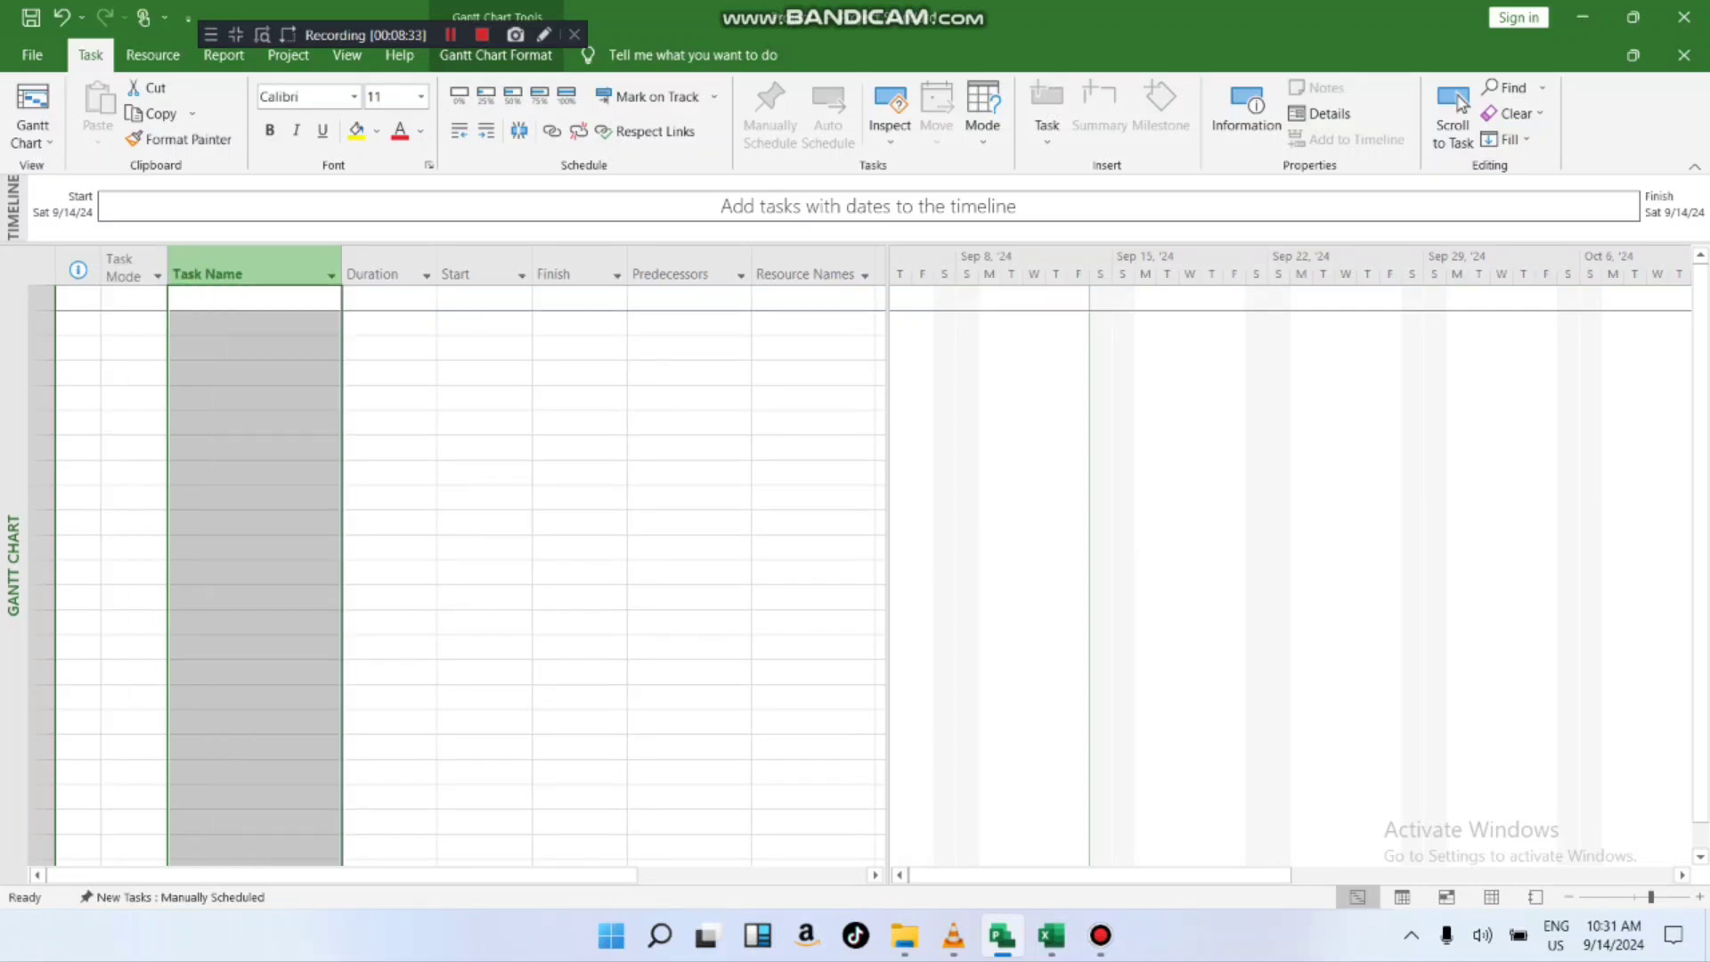
- Insert a Text1 column before the Duration column in the Gantt table
click(383, 268)
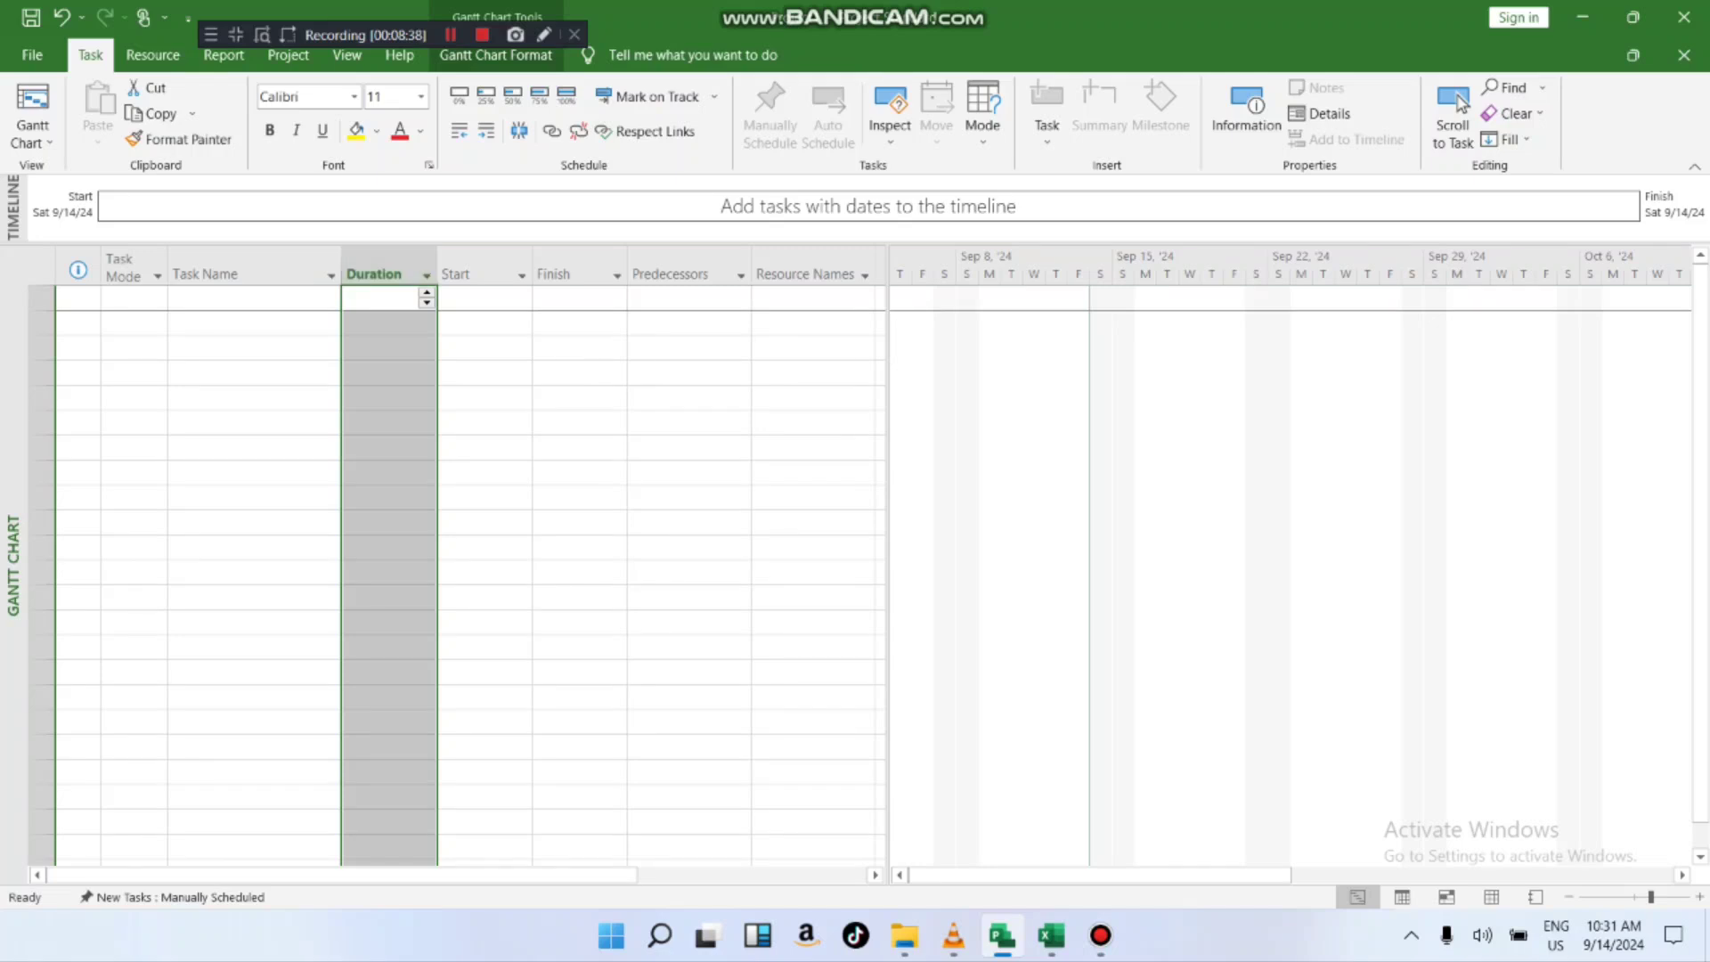
right_click(374, 267)
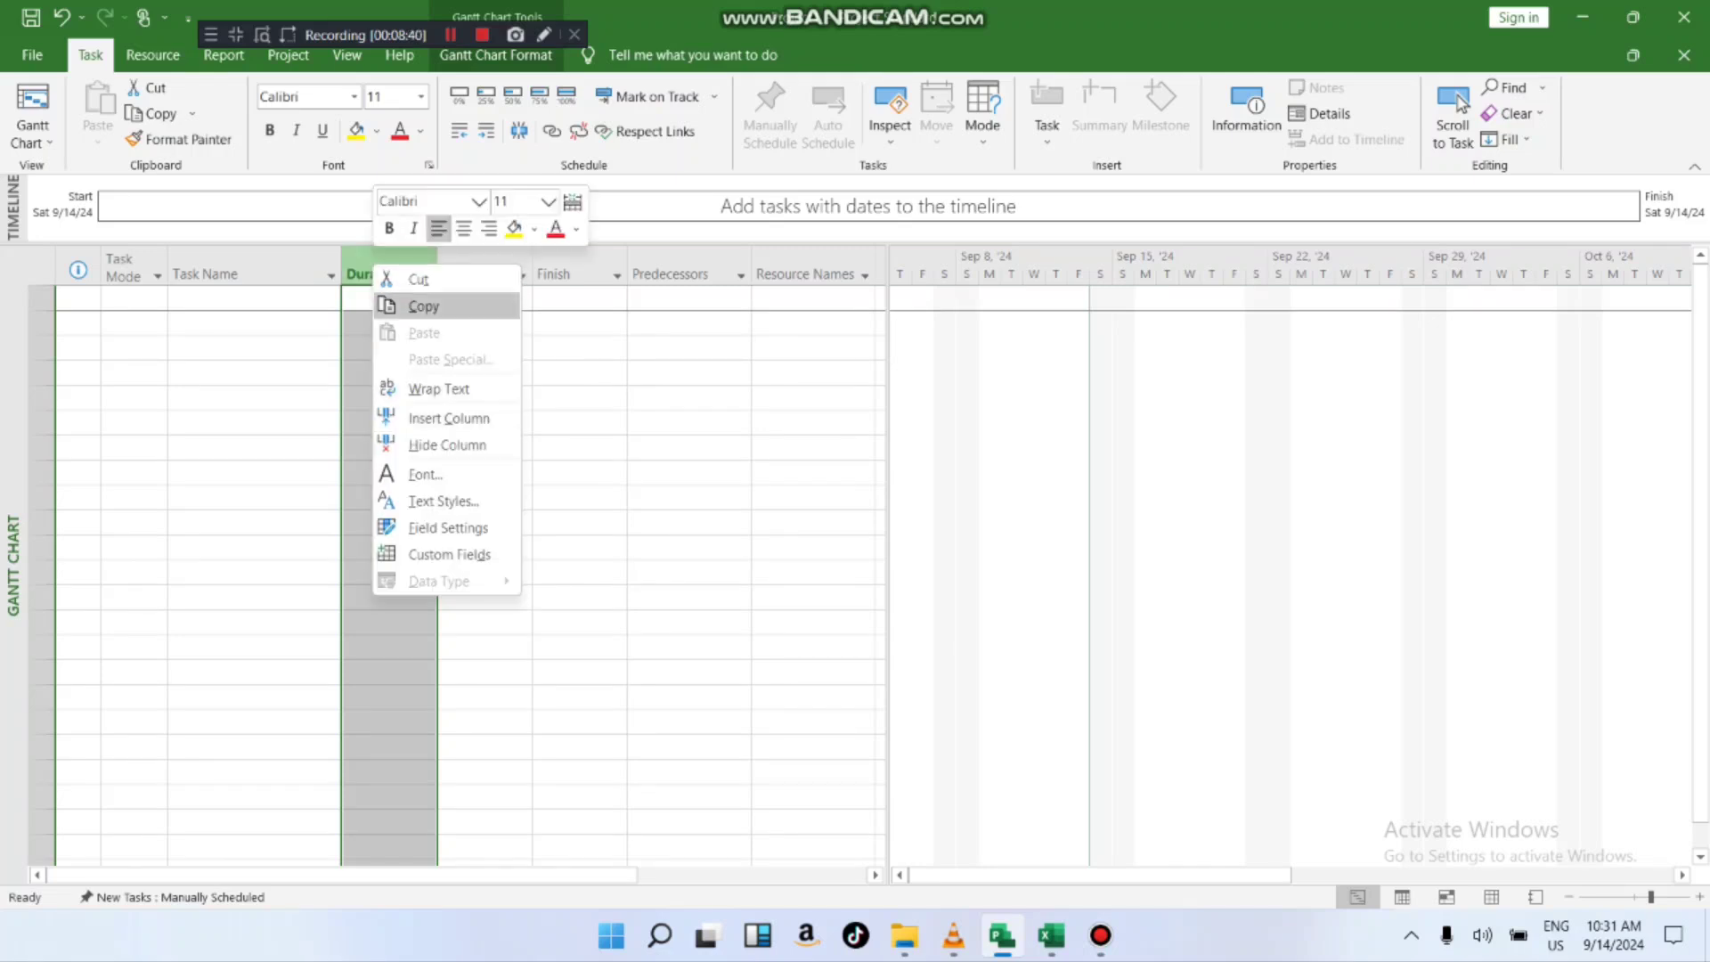
click(448, 417)
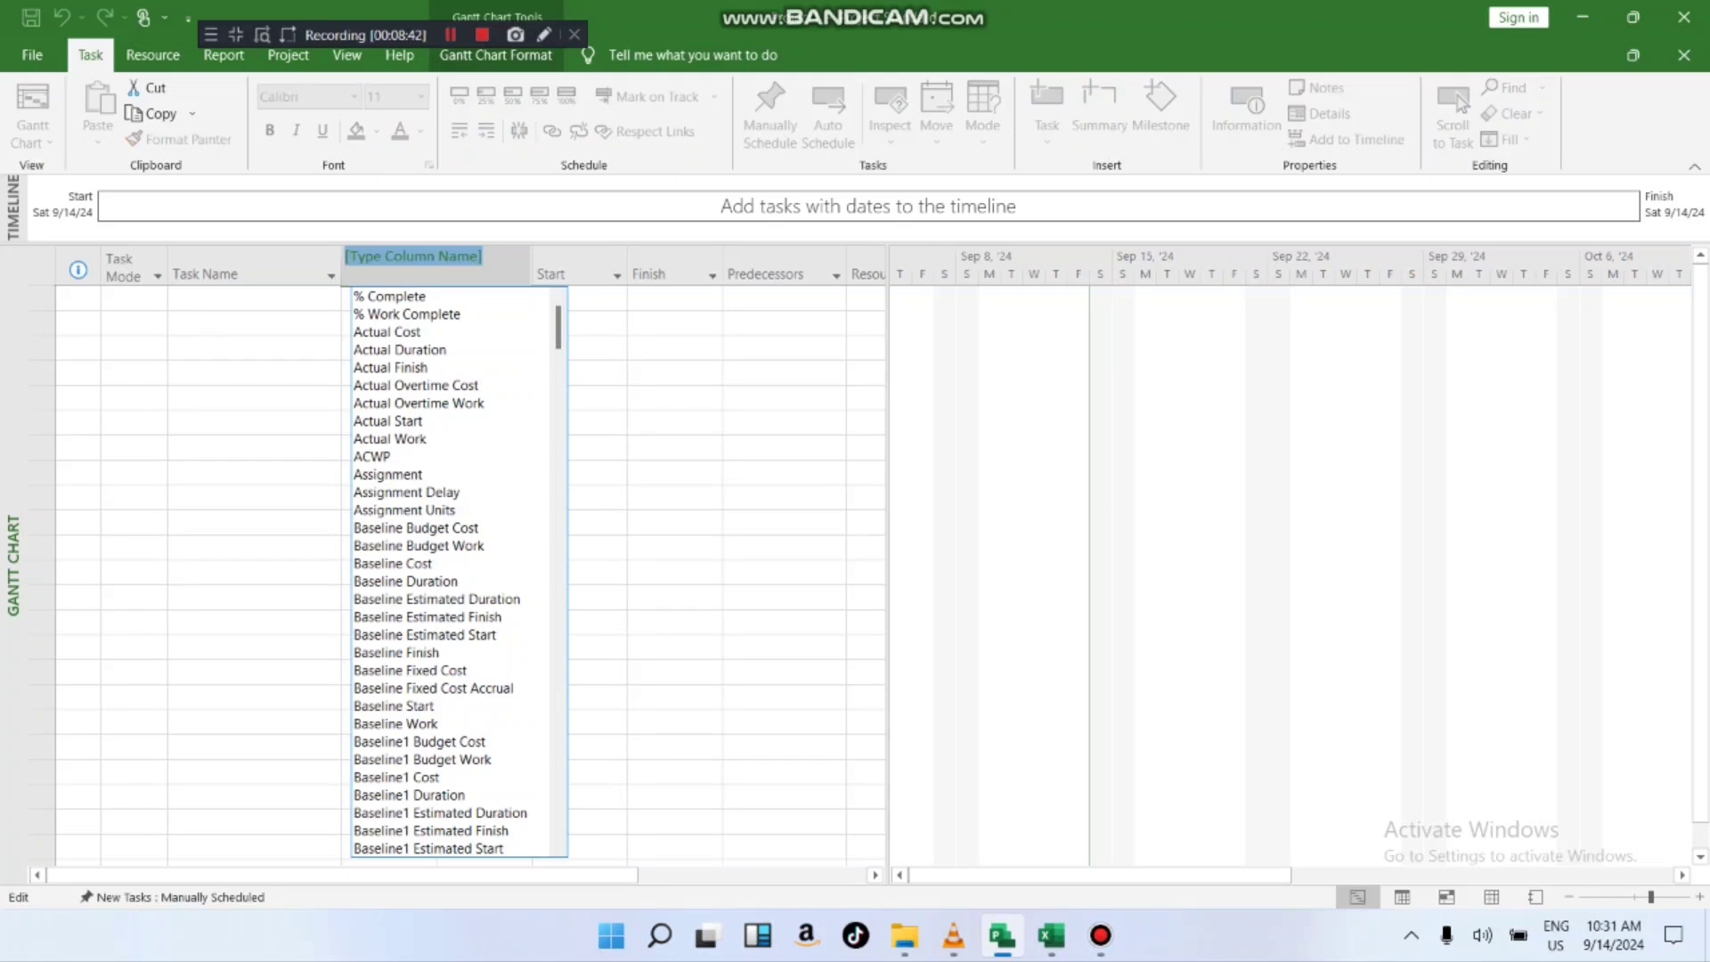
scroll(441, 570, down, 7)
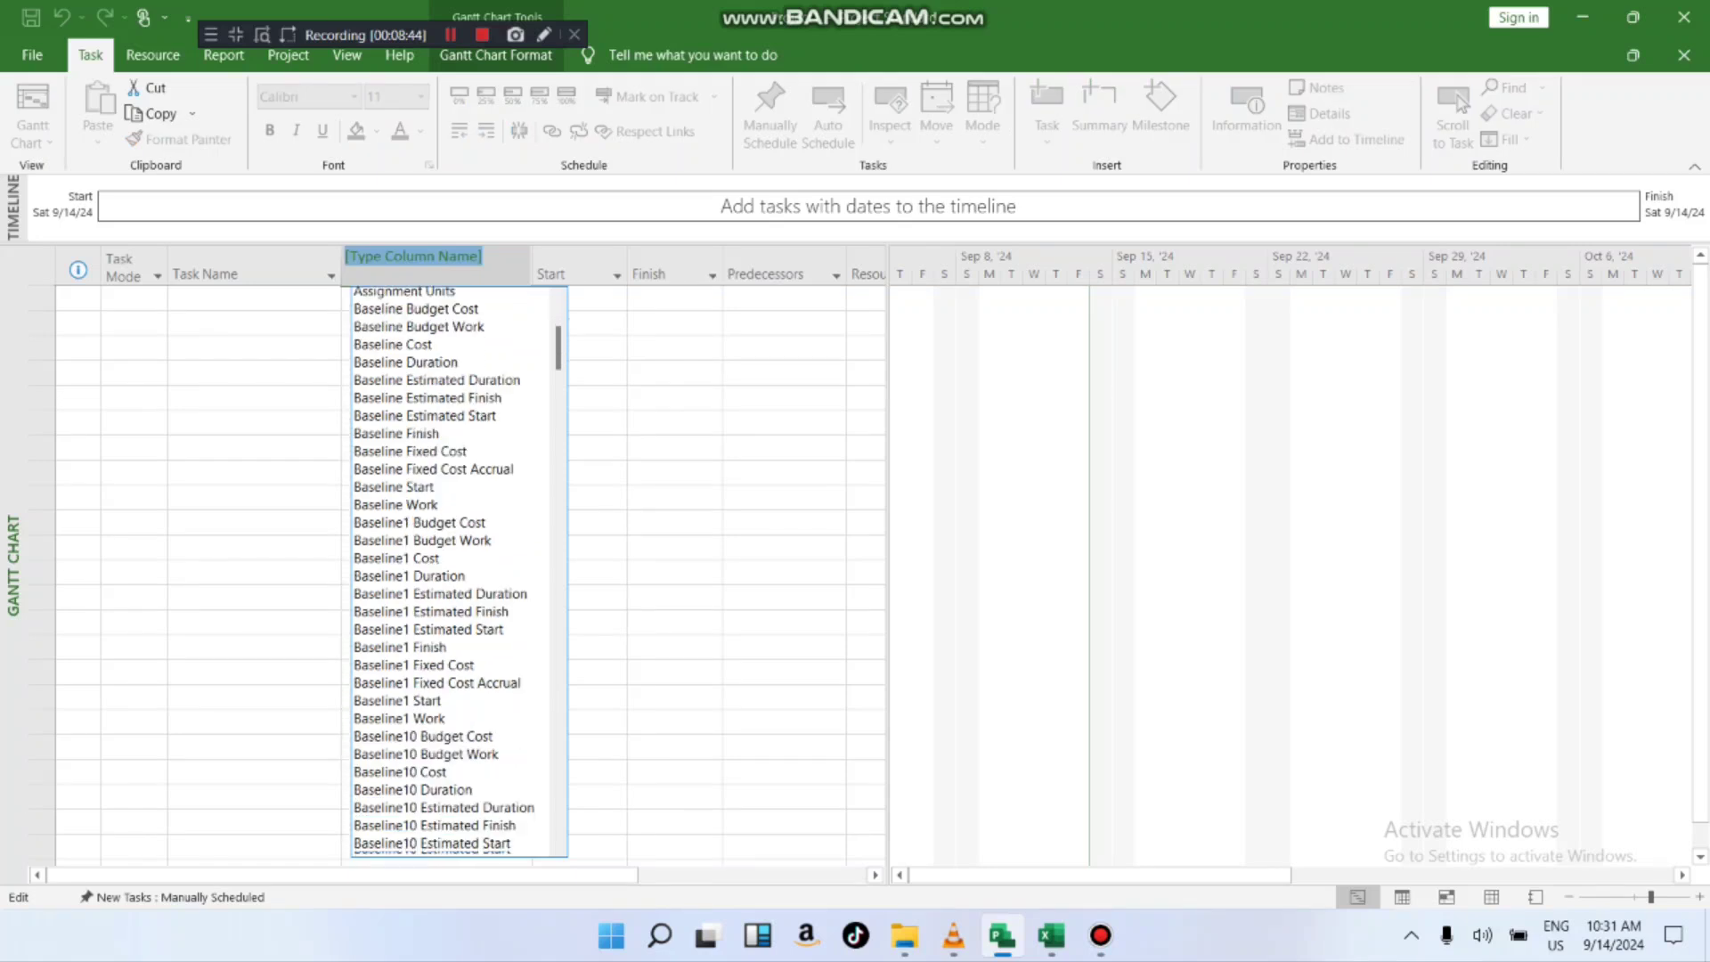
scroll(441, 570, down, 5)
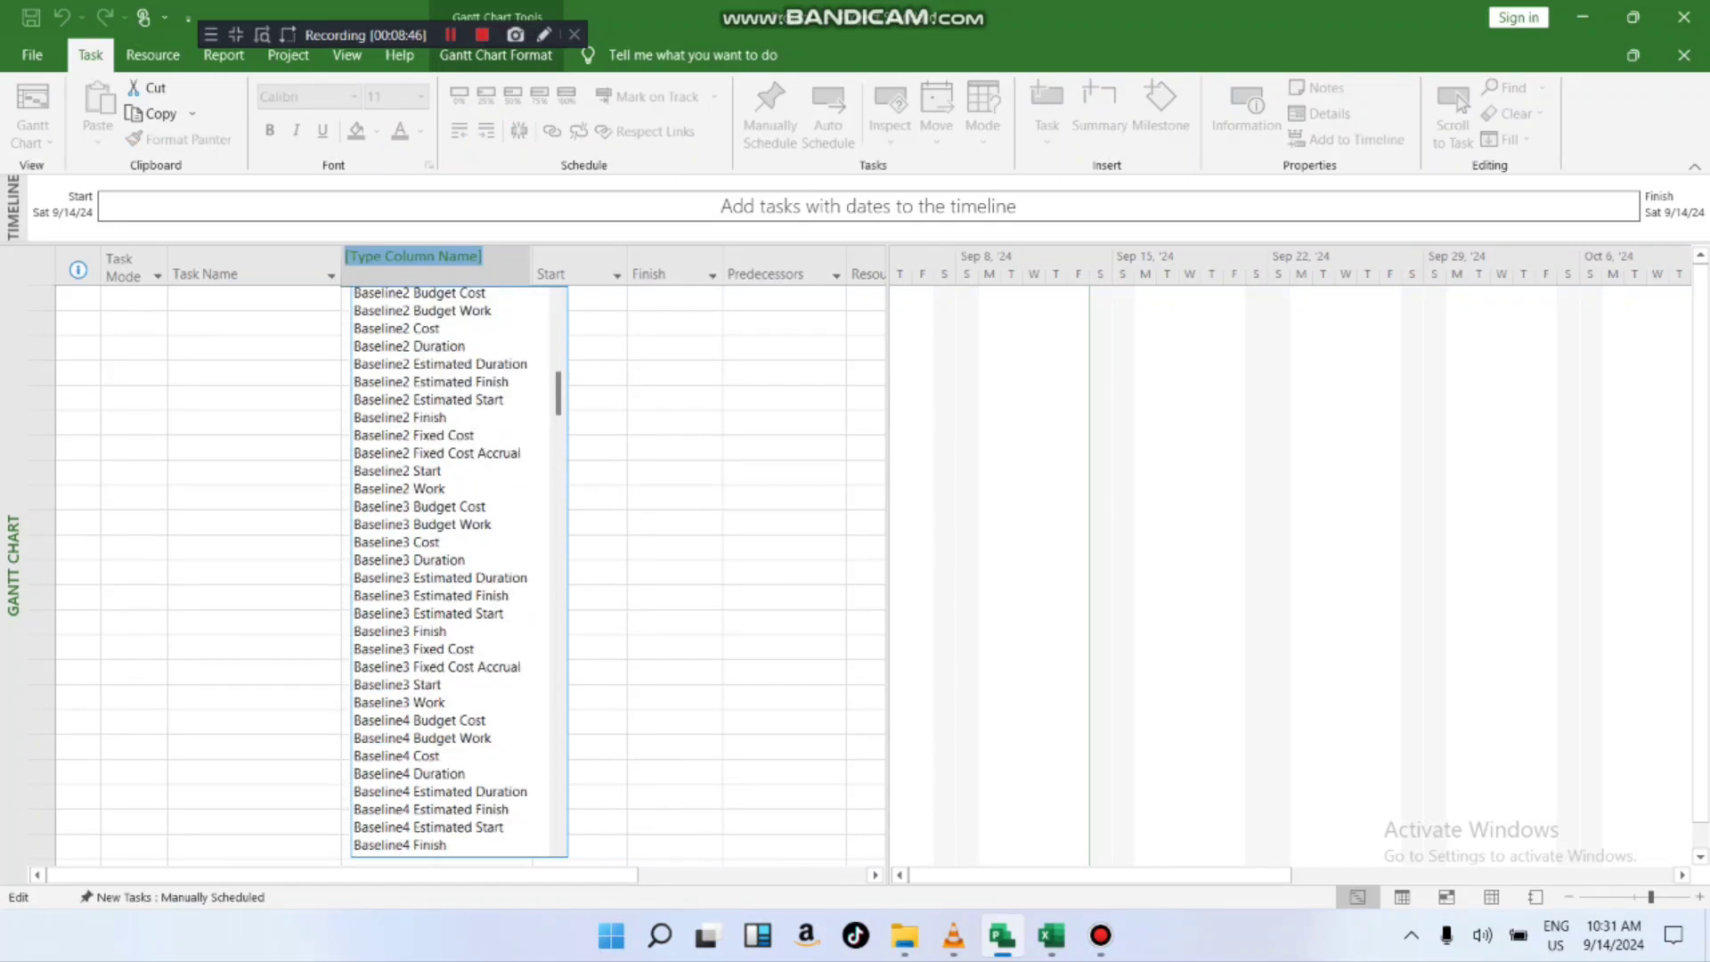
scroll(441, 570, up, 12)
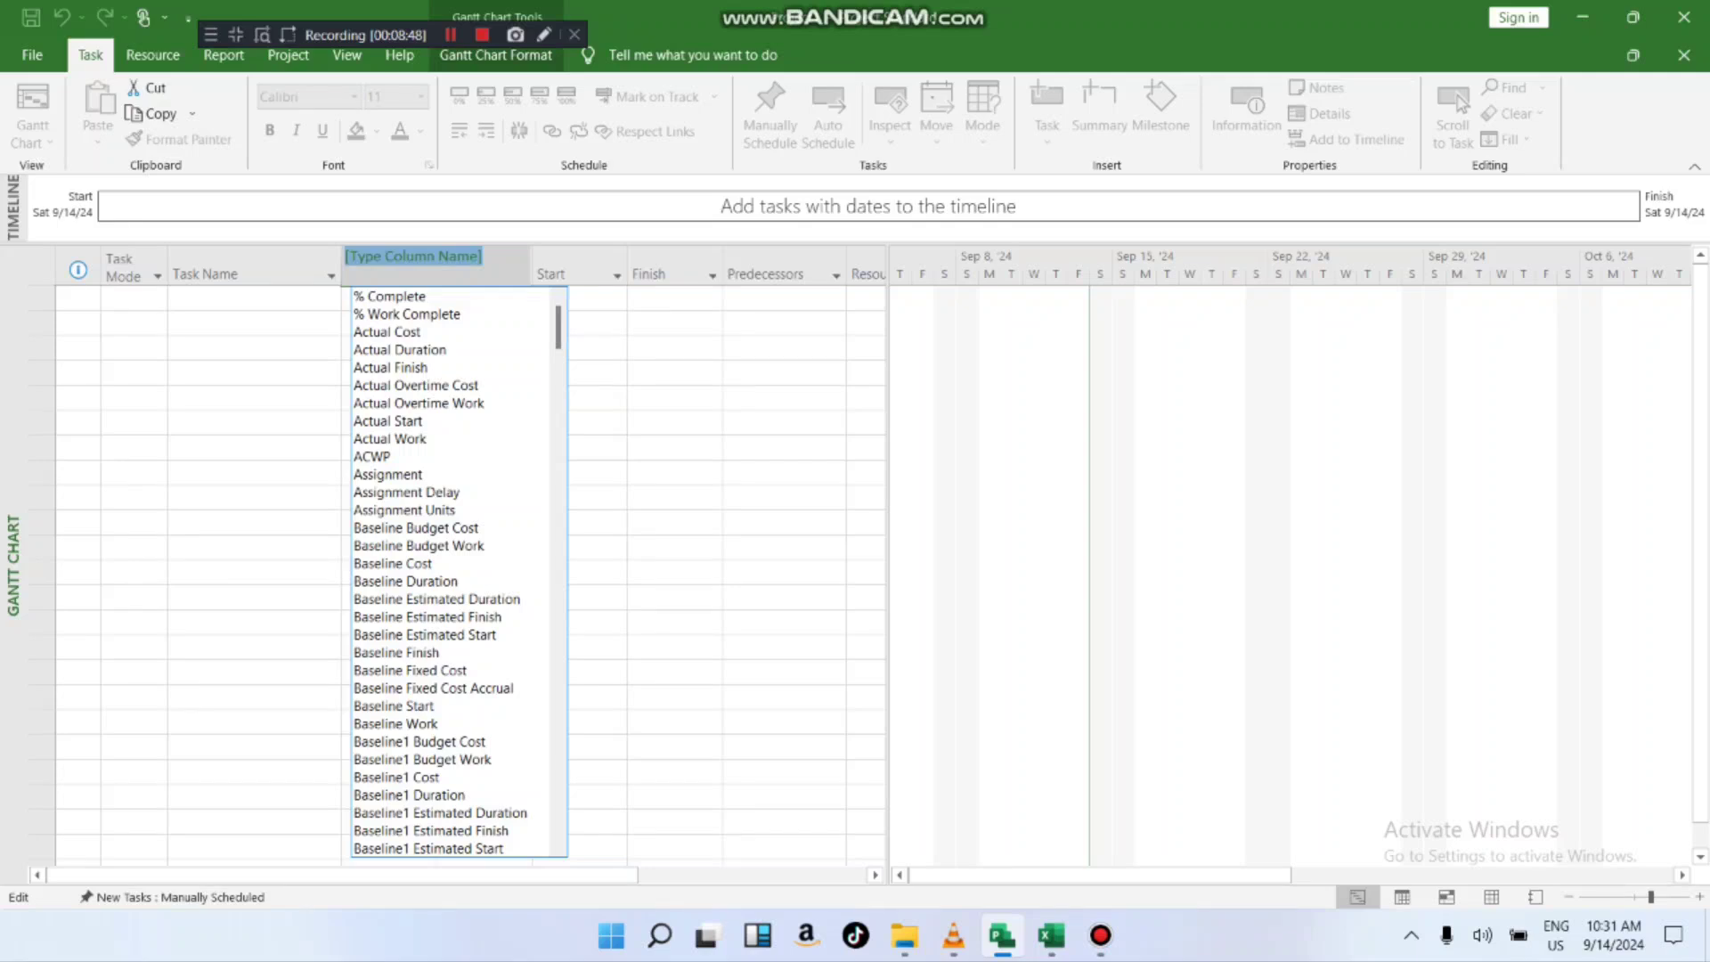
text(t)
text(ext1)
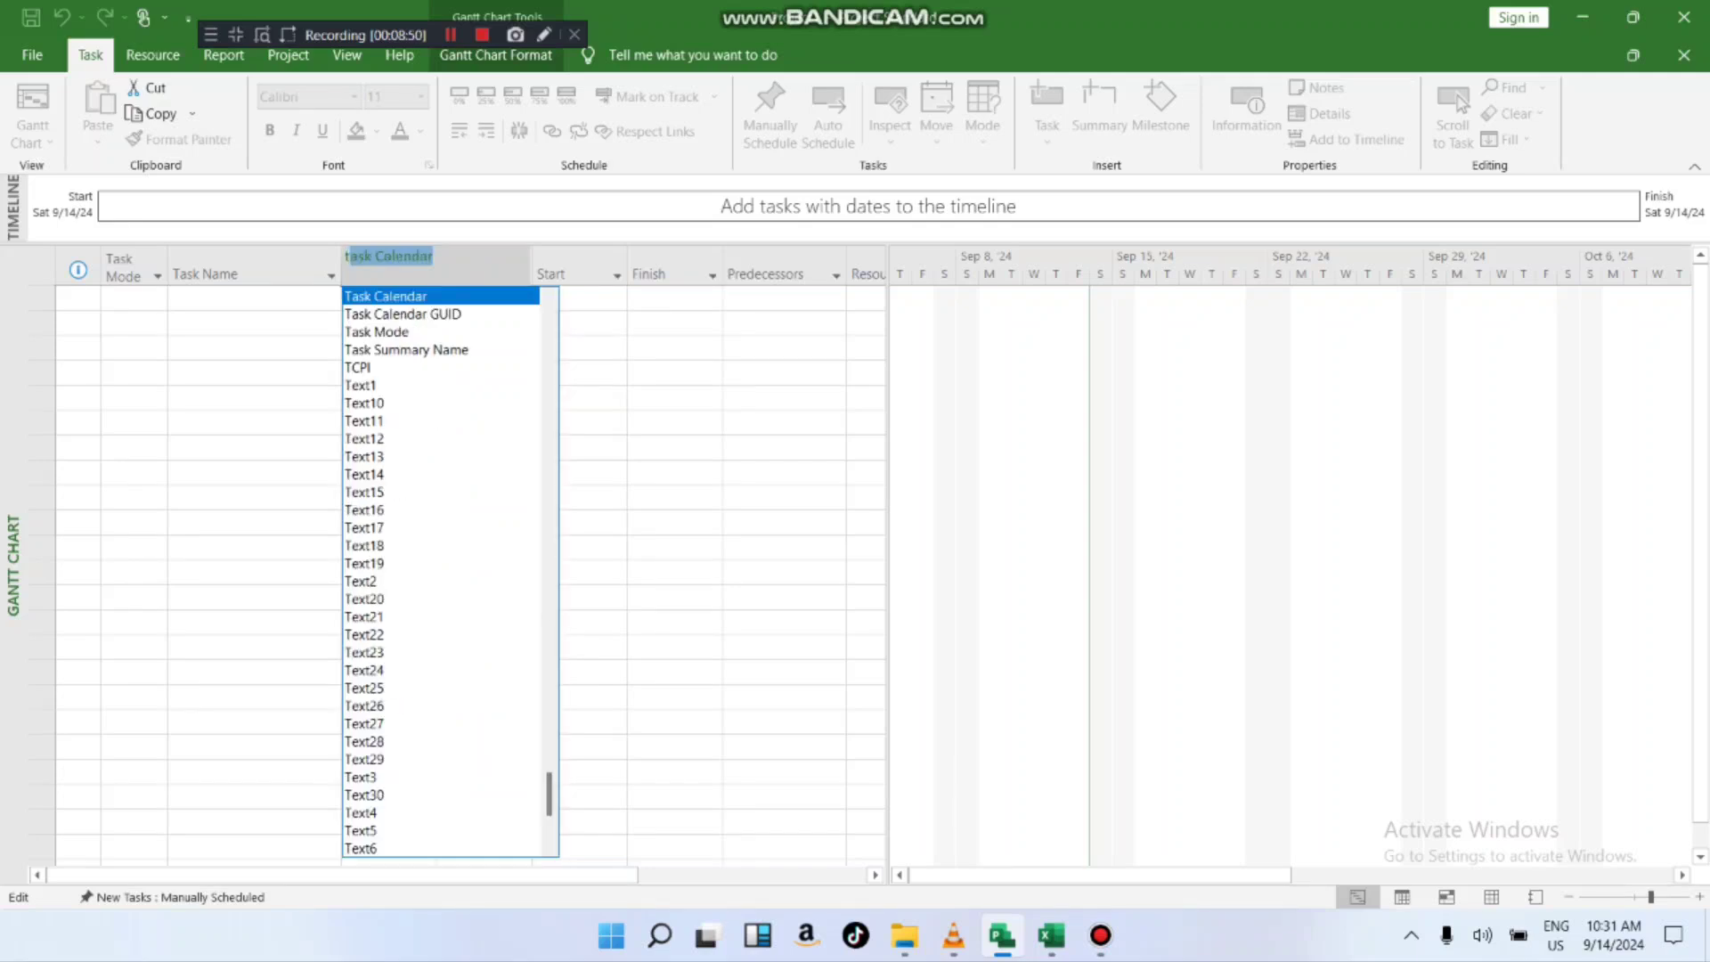
key(Return)
- In the Text1 column's field settings, enter Unit as the column title
right_click(366, 270)
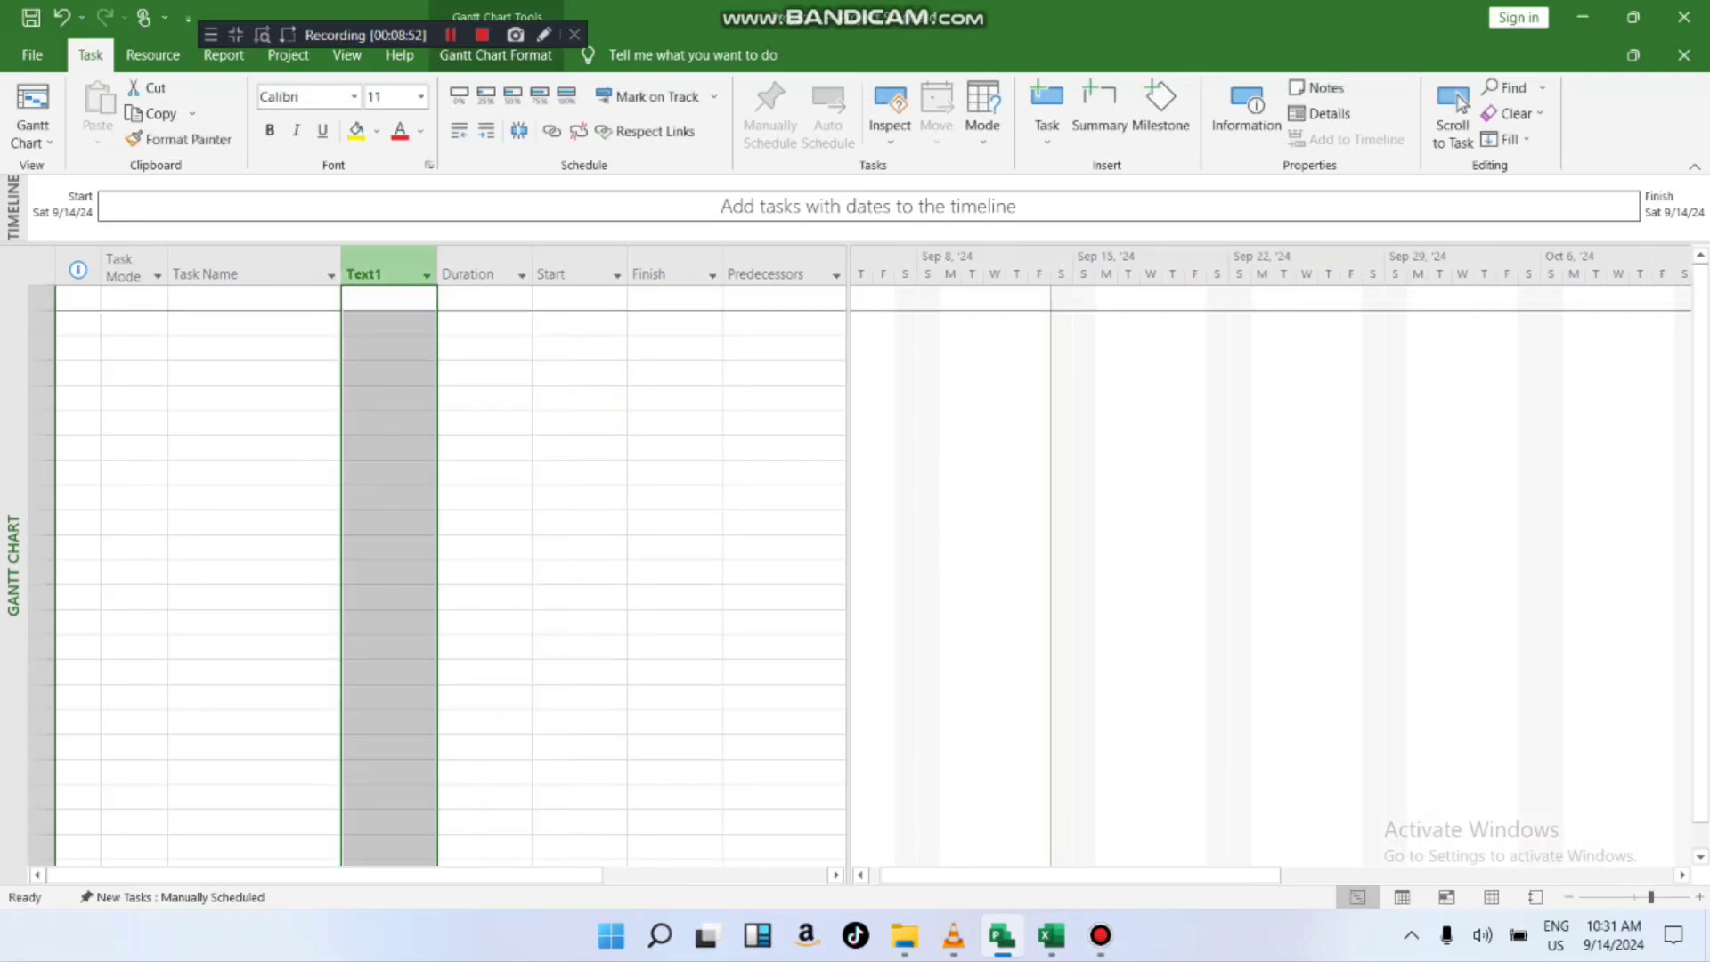
key(Down)
key(Down)
key(Down)
key(Down)
key(Down)
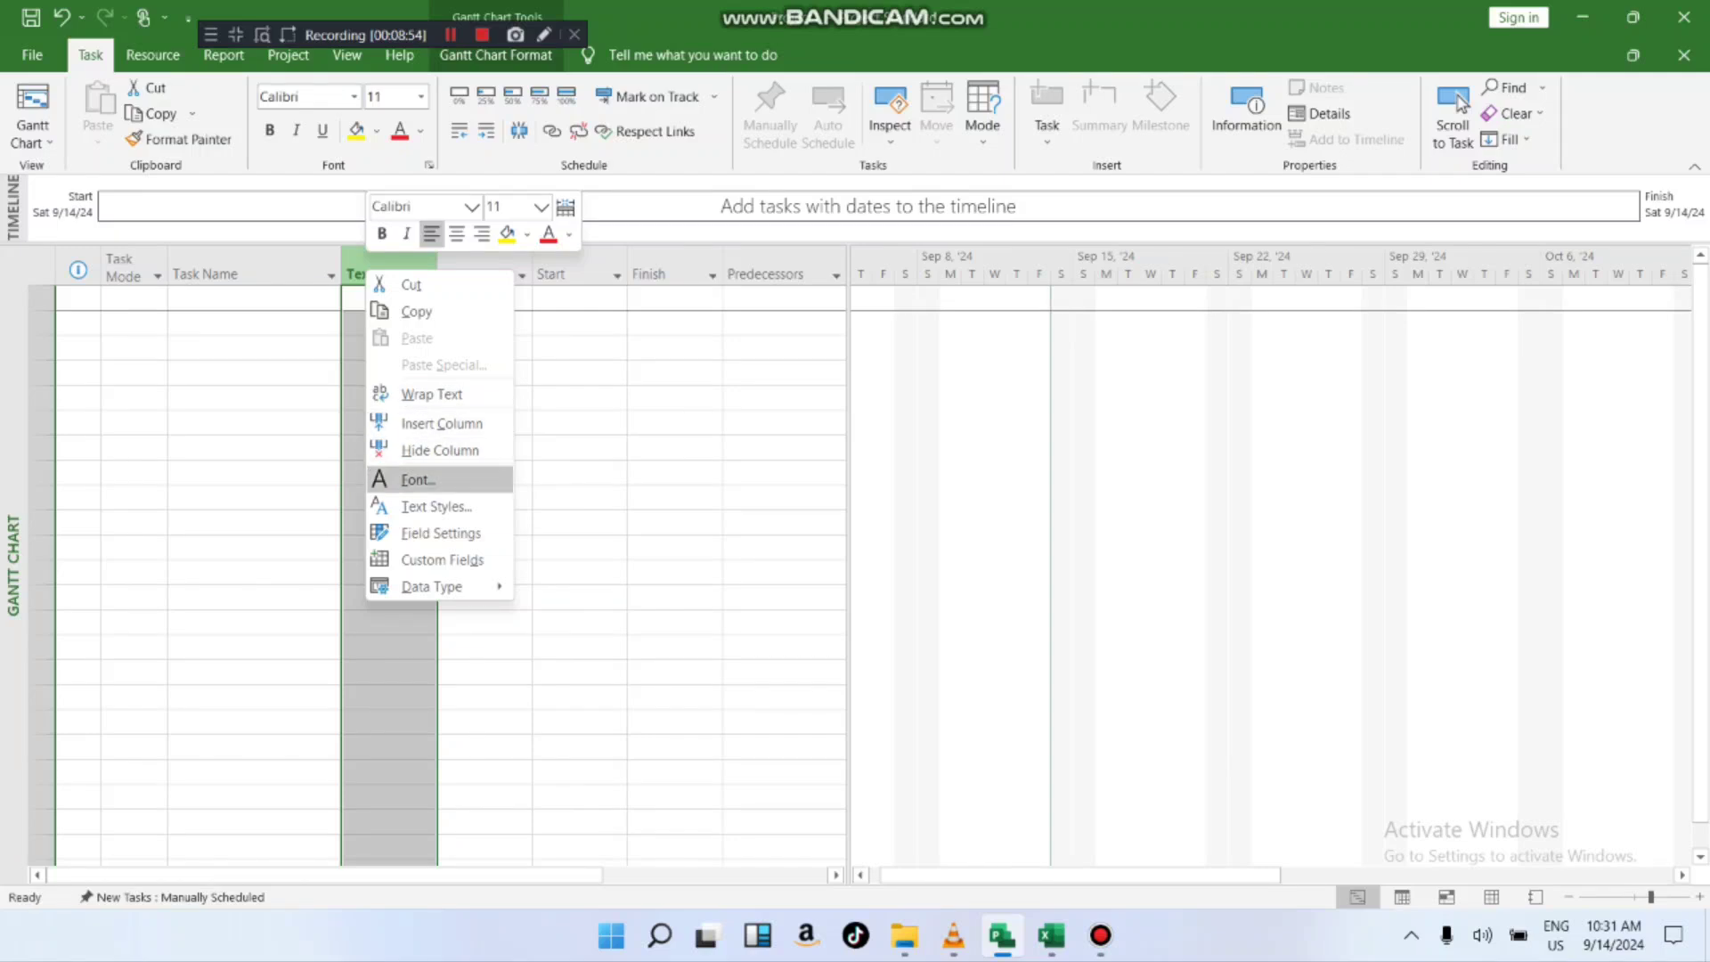
key(Return)
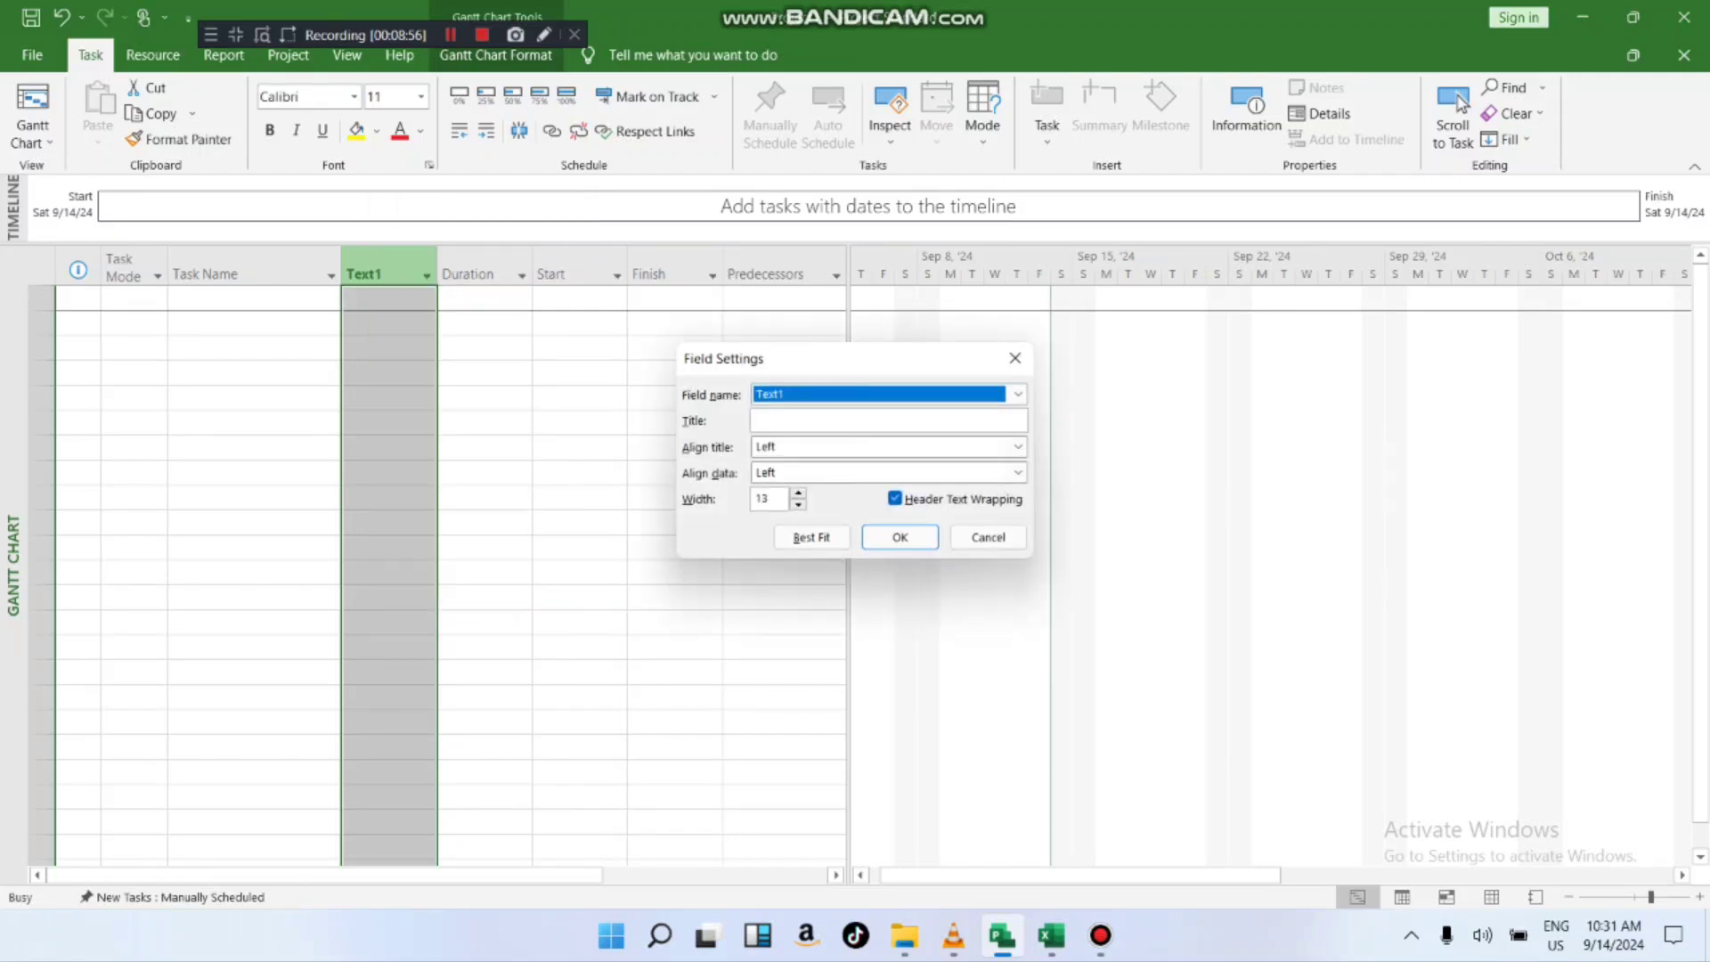
click(846, 421)
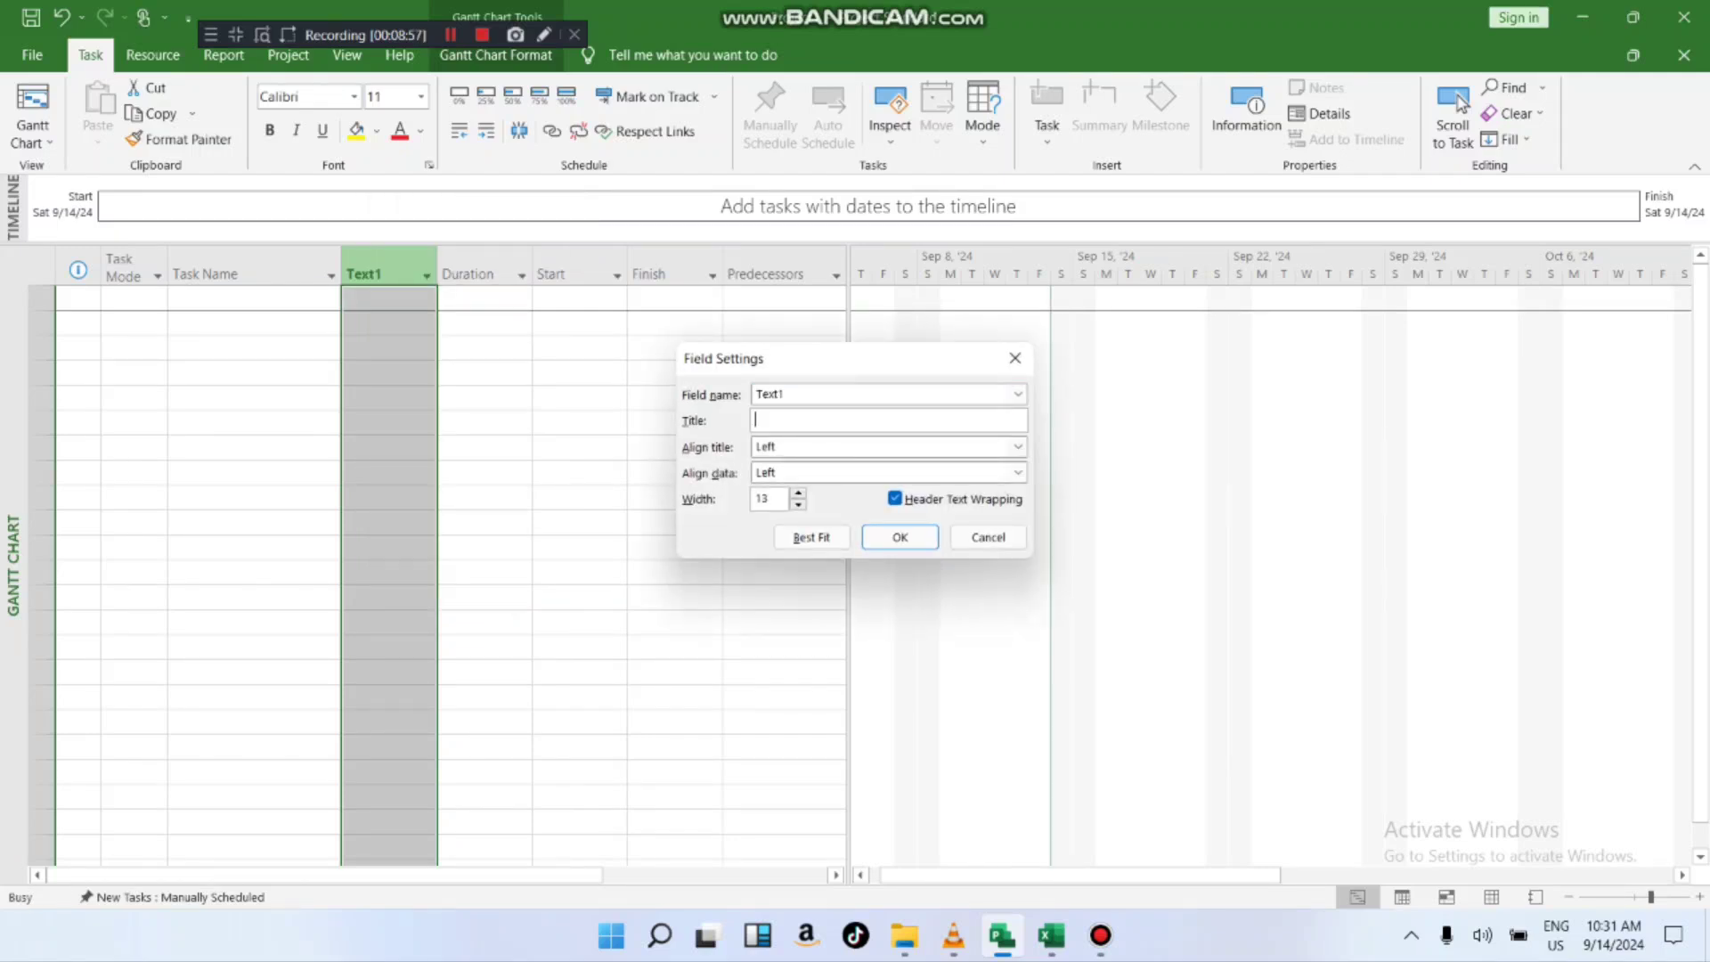
text(Unit)
- Center the Unit column's title and data, and apply the field settings
click(1018, 447)
click(890, 465)
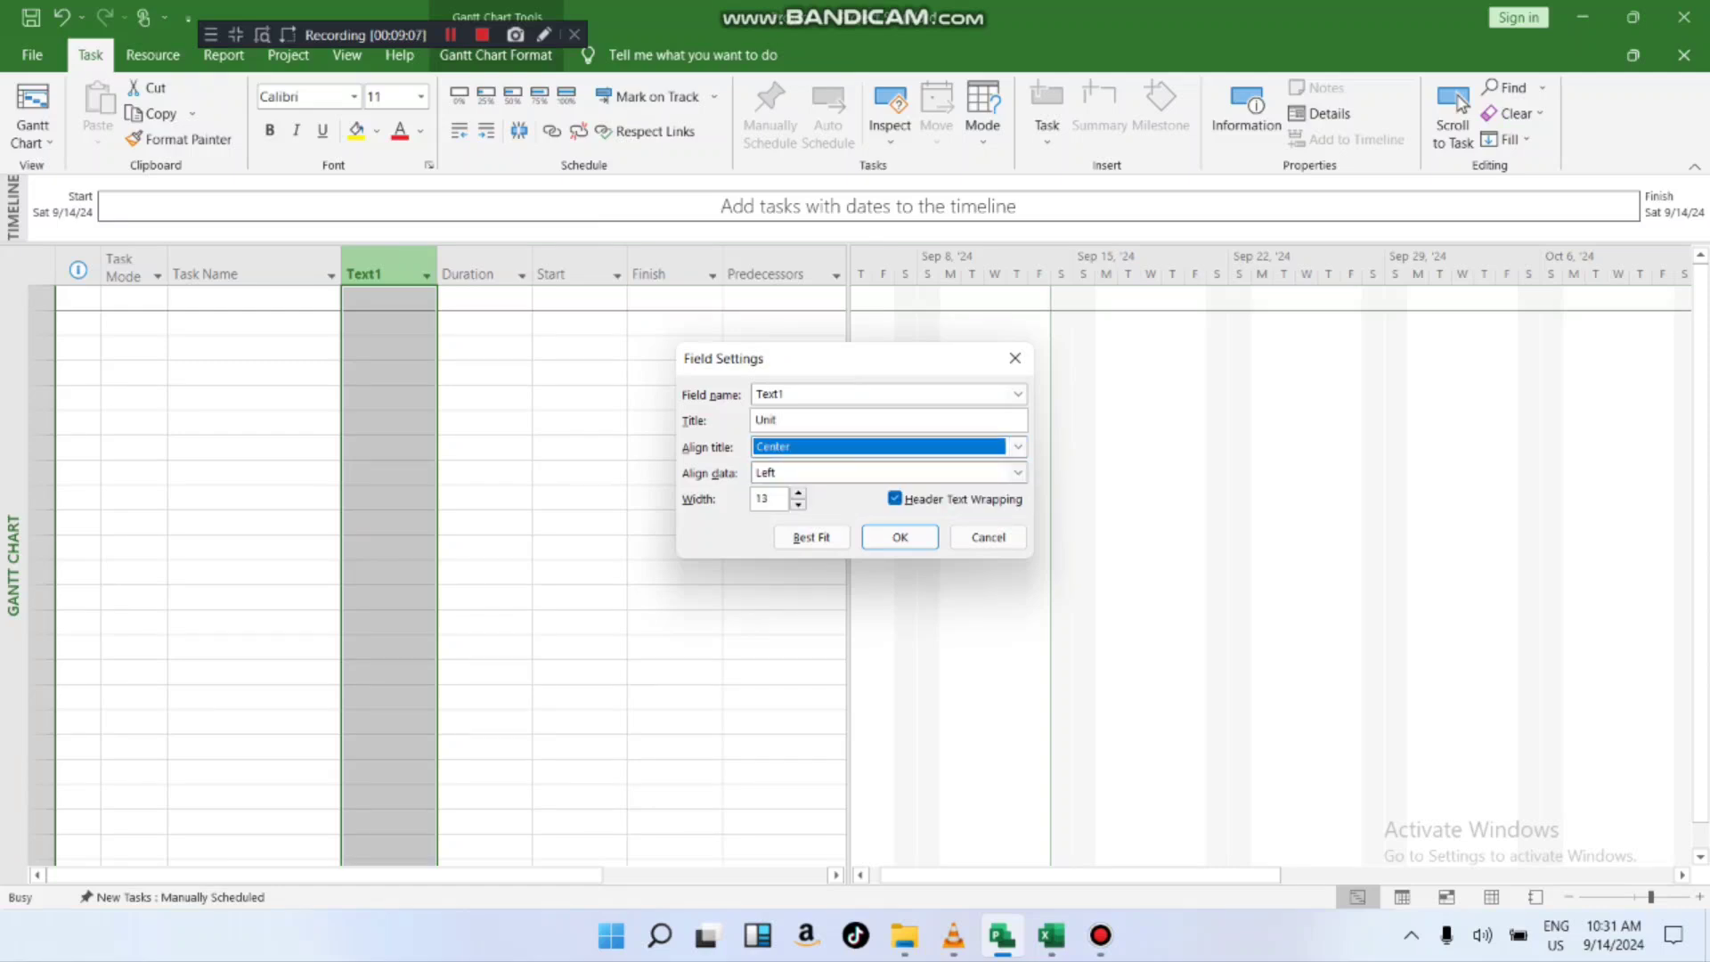
click(1018, 473)
click(891, 491)
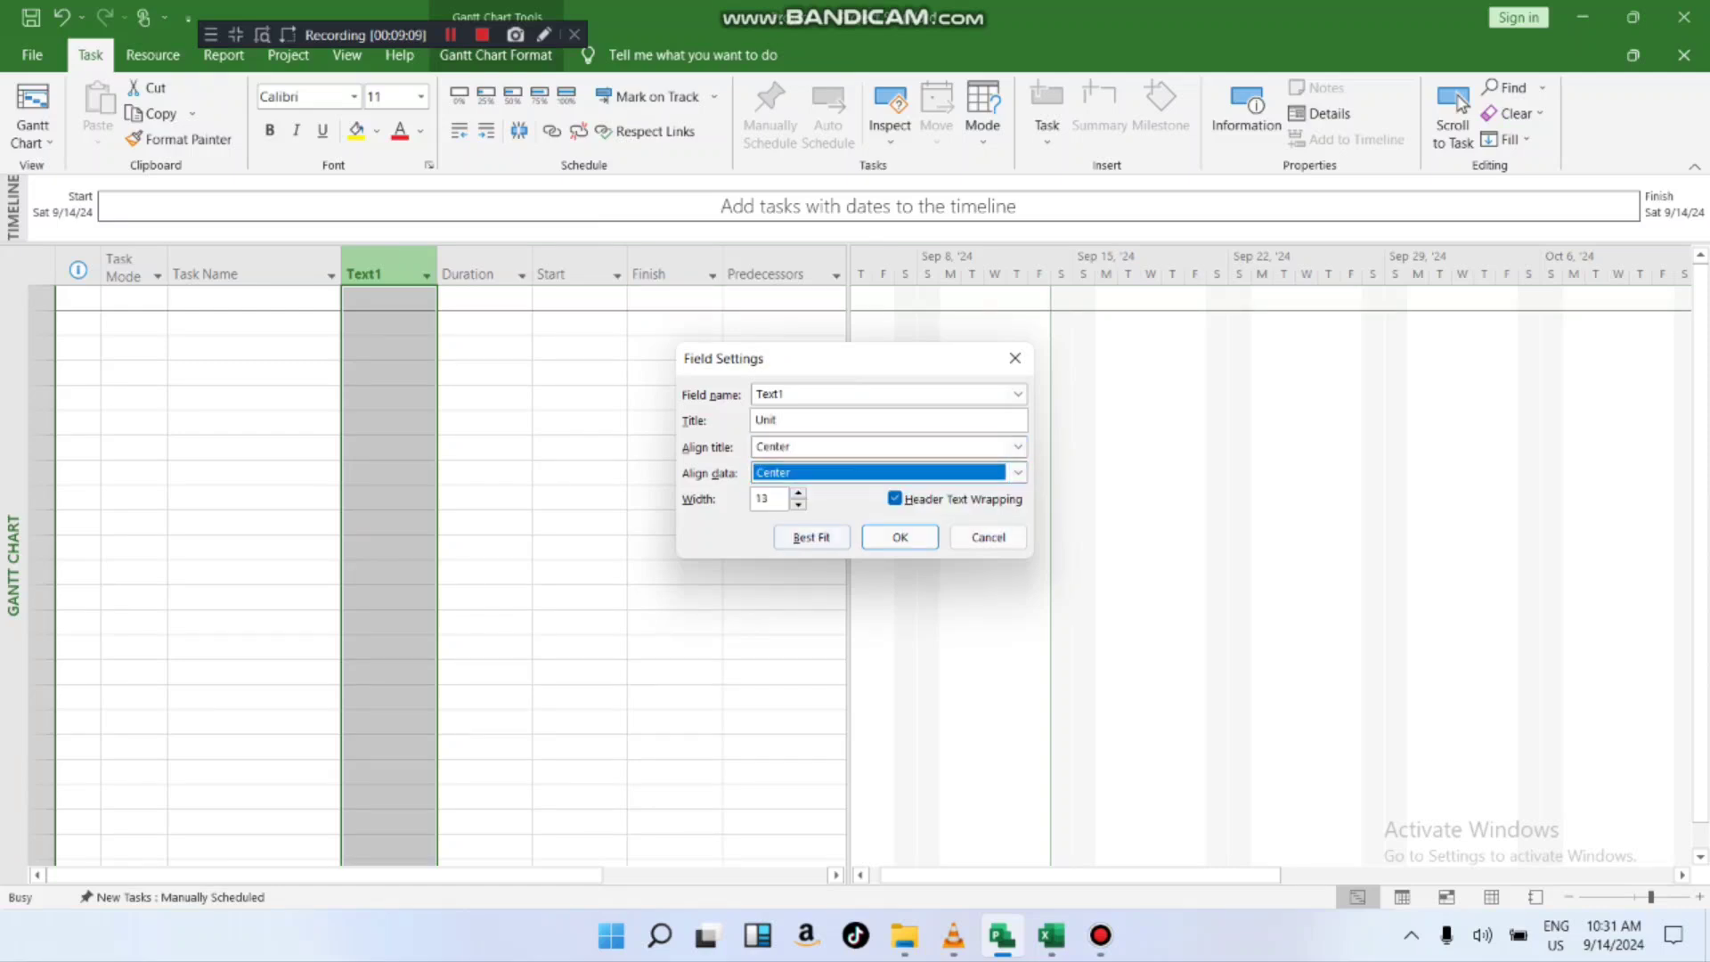
click(901, 537)
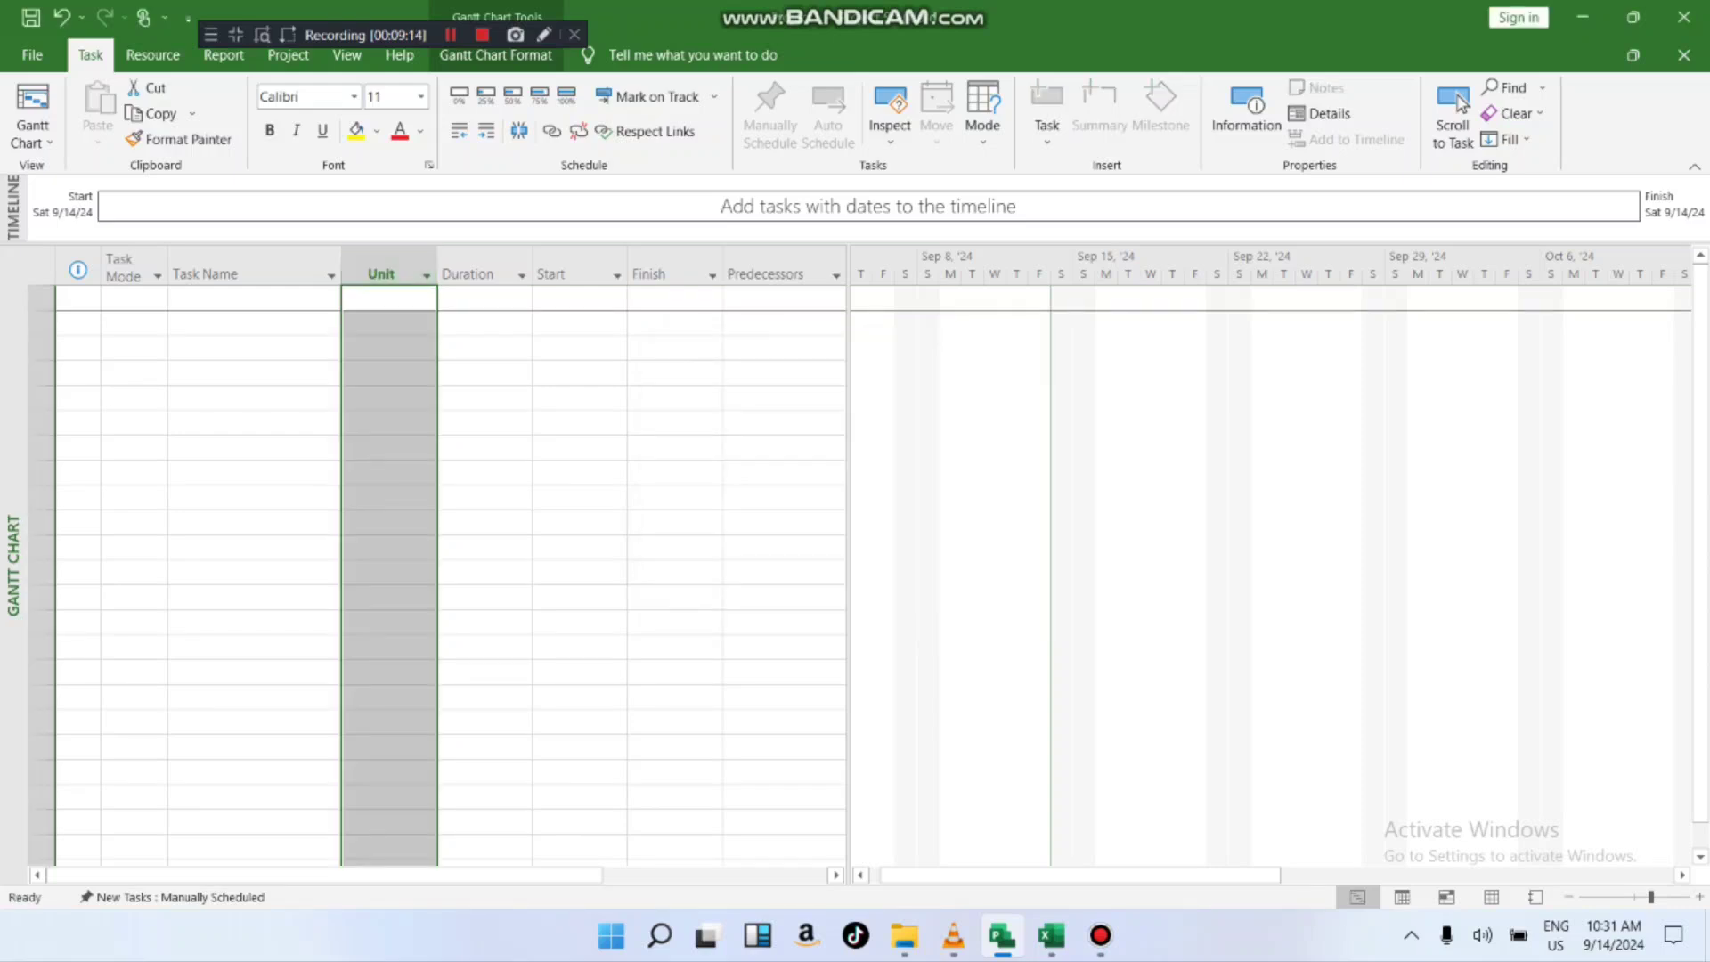
- Left-align both the title and the data of the Unit column through its field settings
right_click(374, 274)
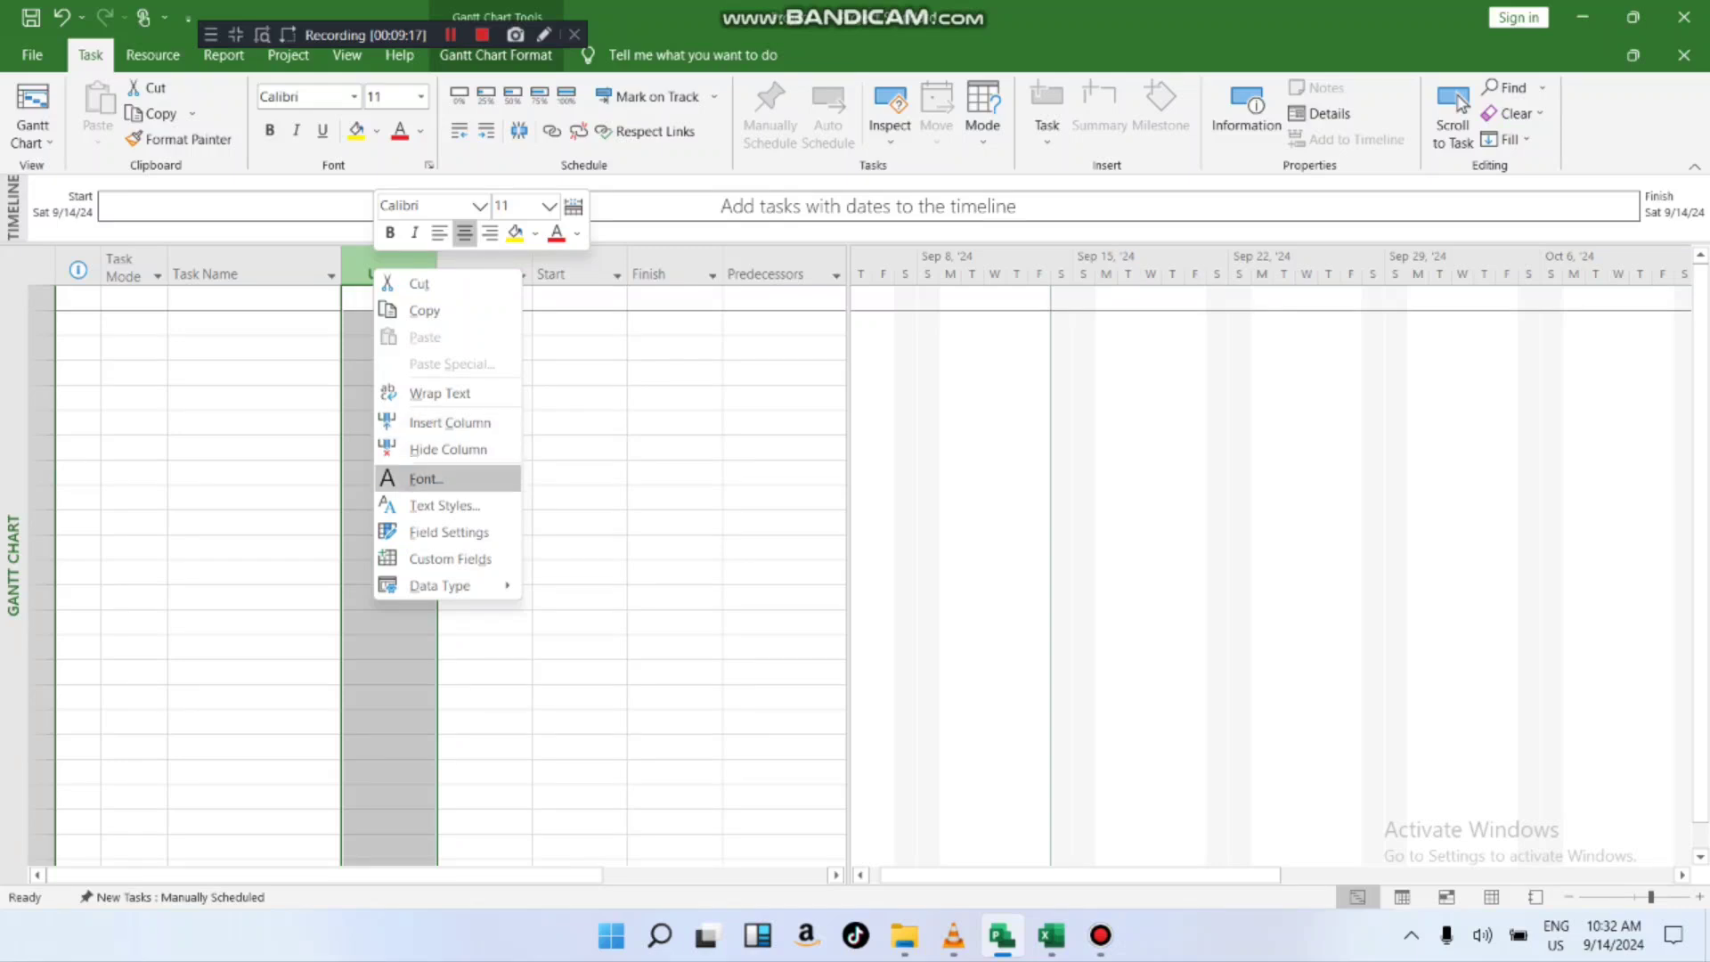
click(449, 532)
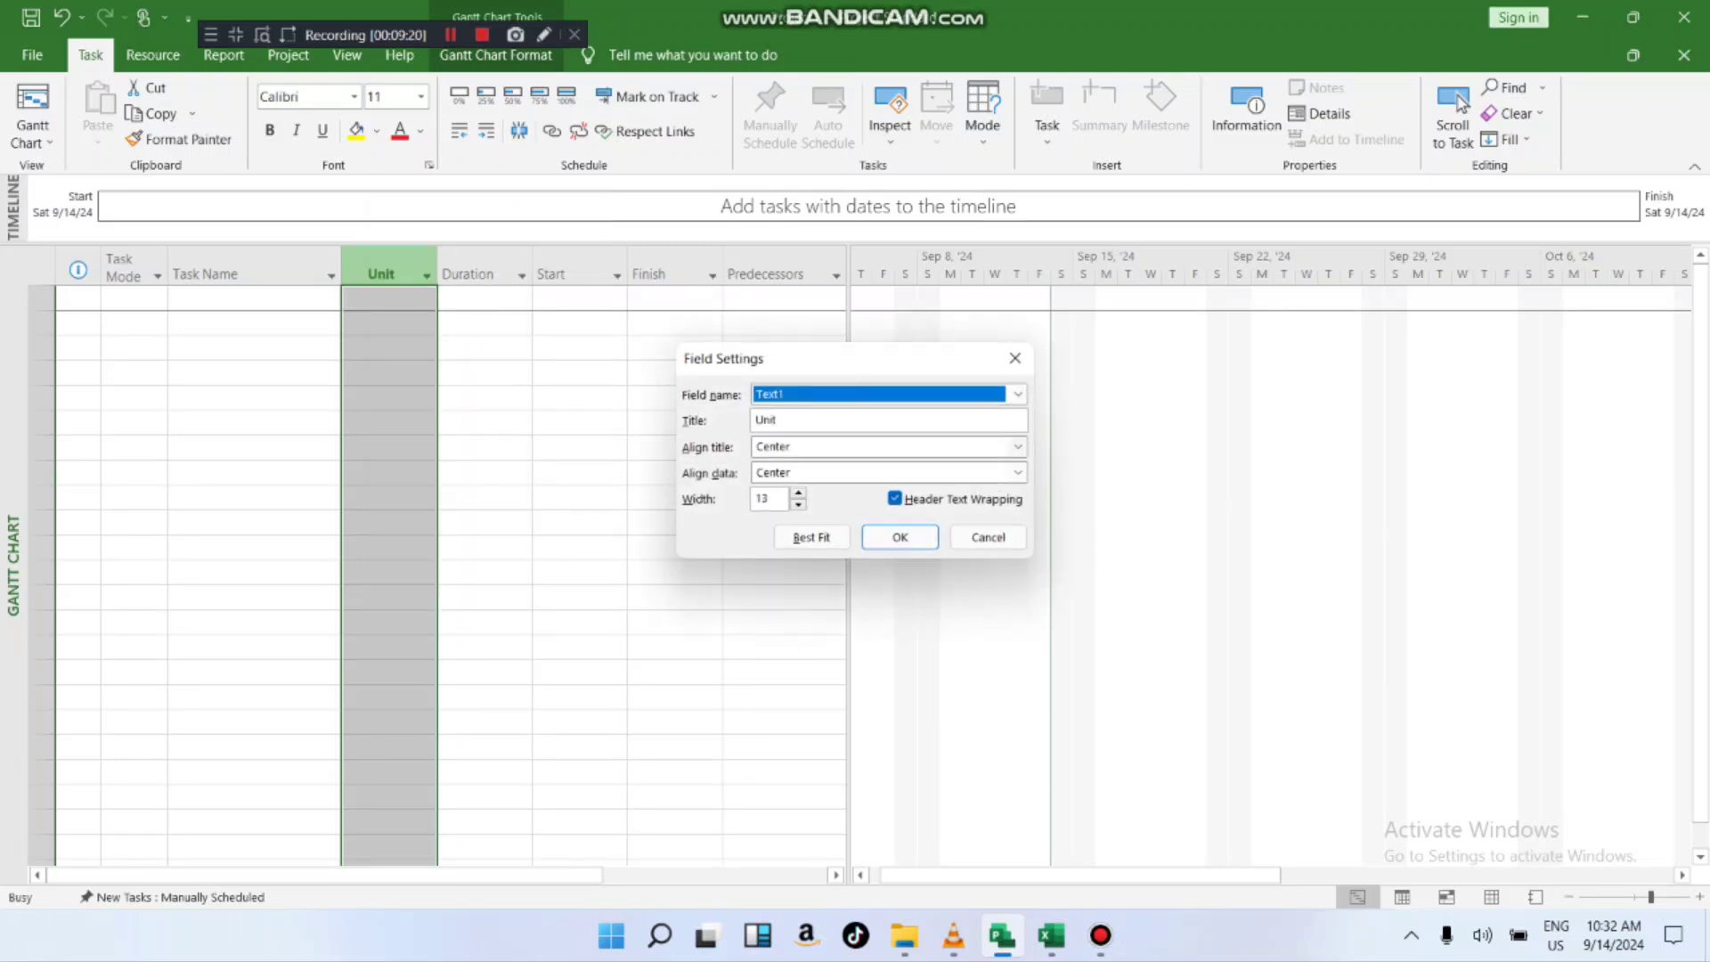
click(1018, 447)
click(980, 466)
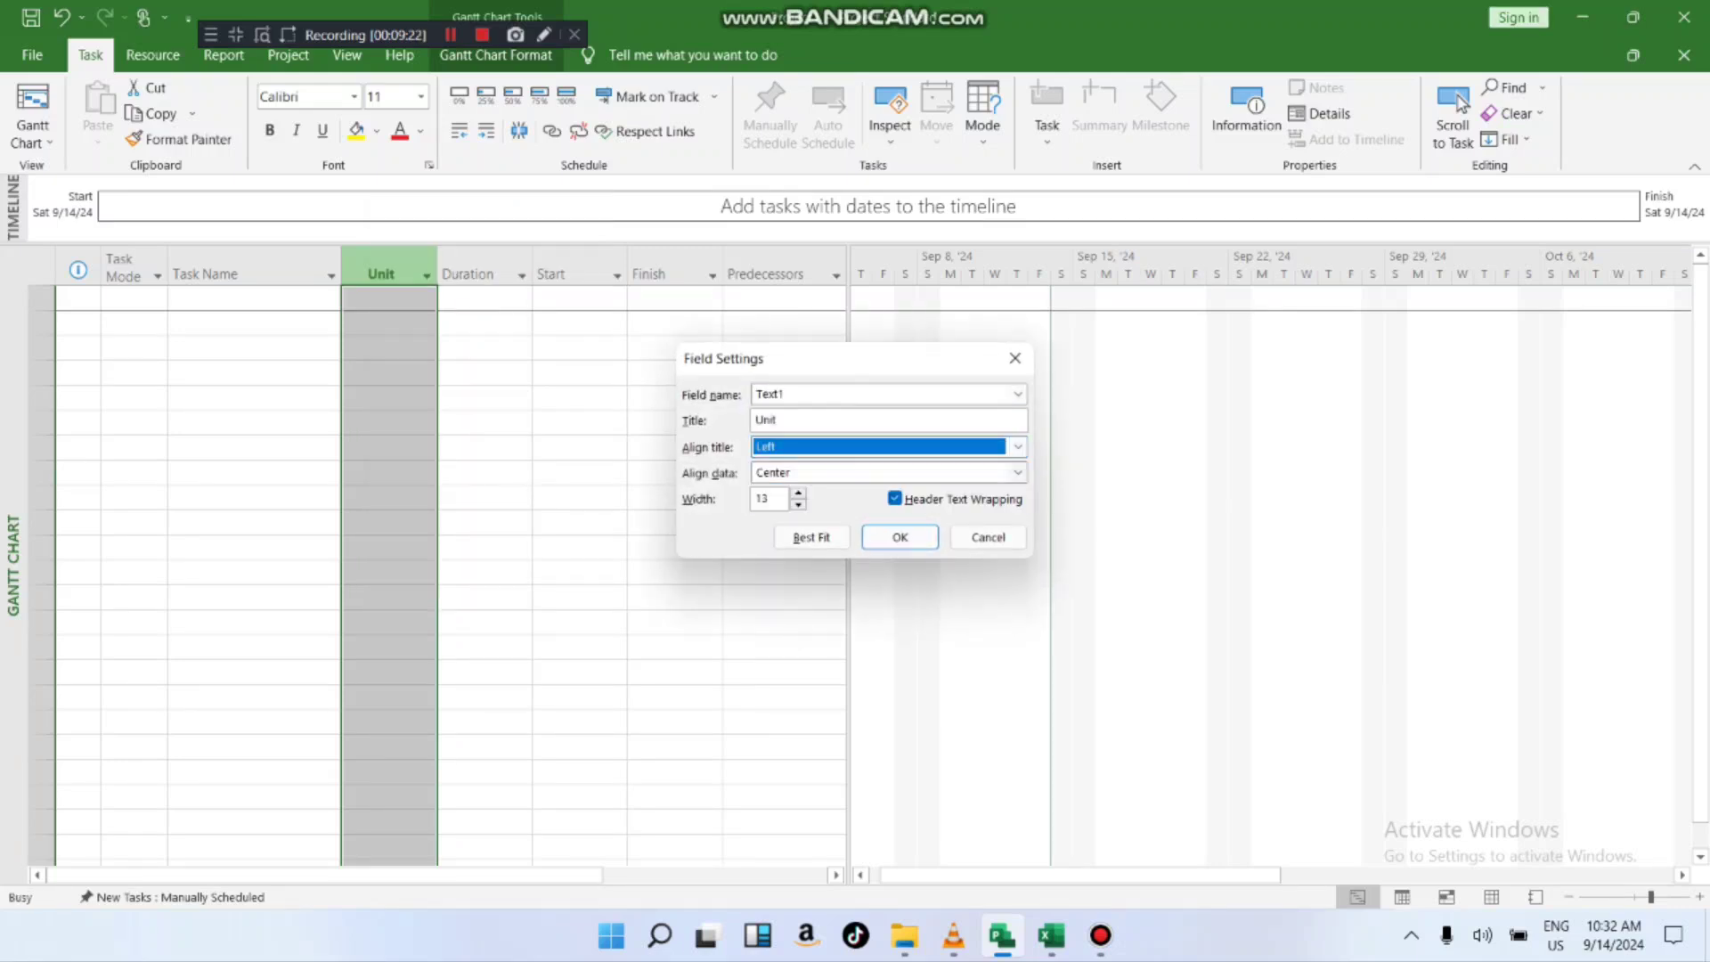
click(1018, 473)
click(980, 509)
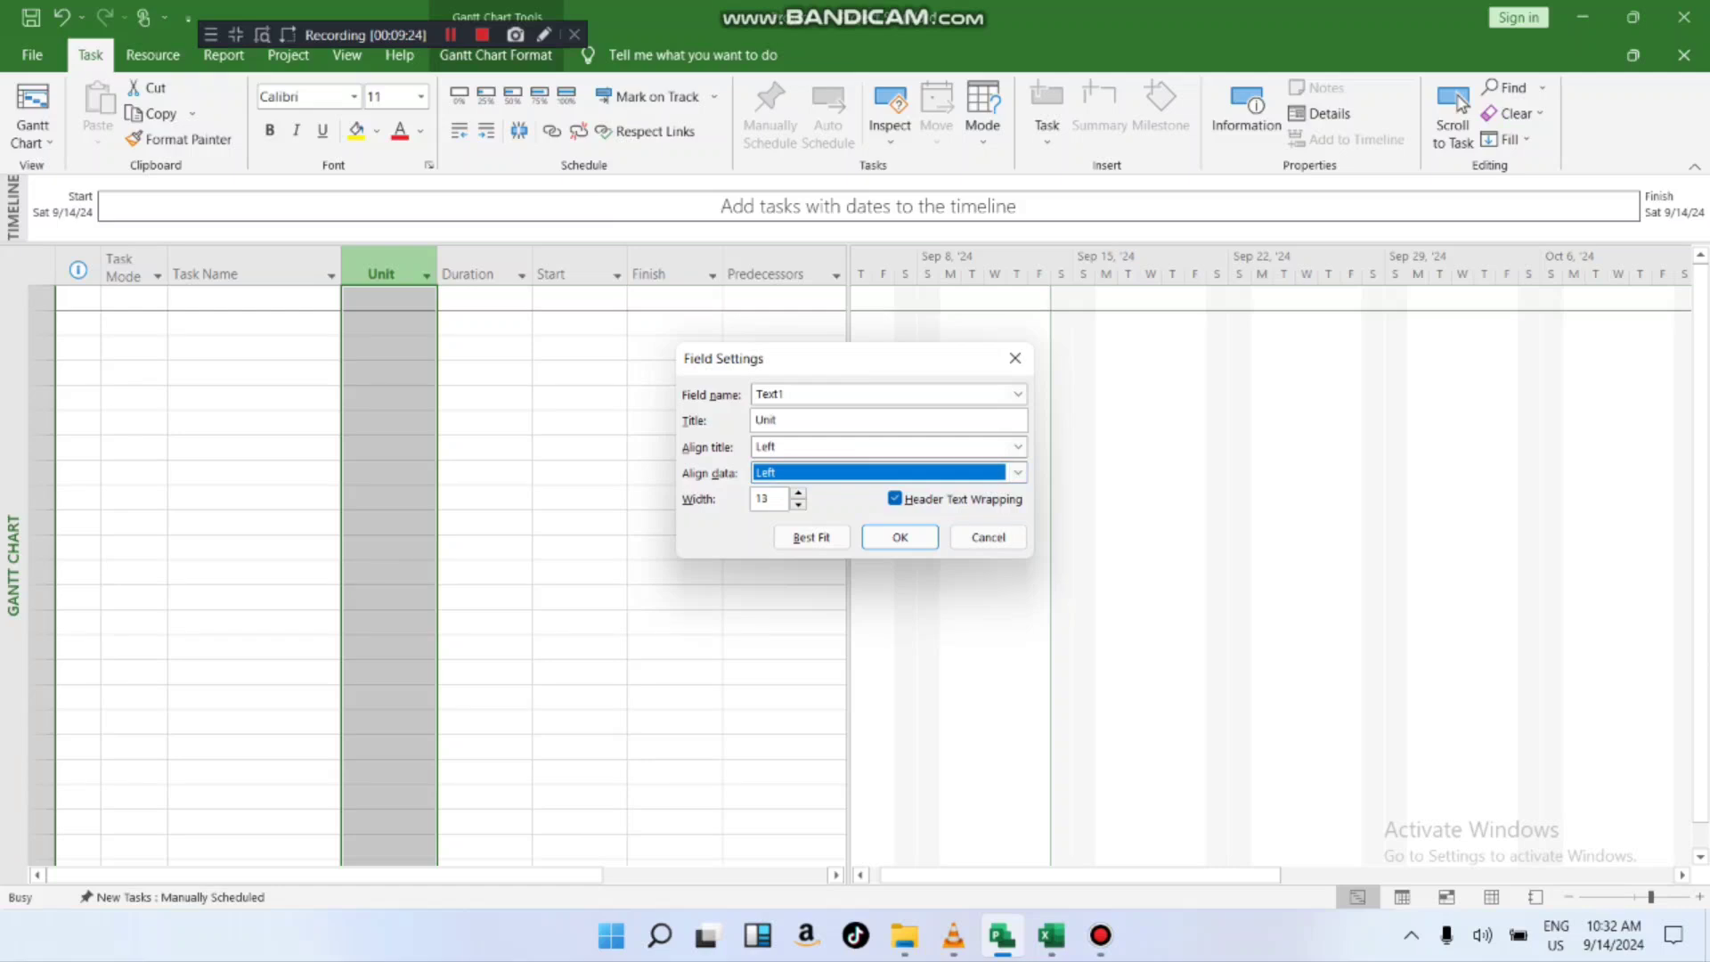
click(900, 537)
- Check the Unit column's width in its field settings, then narrow the column to little more than its title
right_click(401, 273)
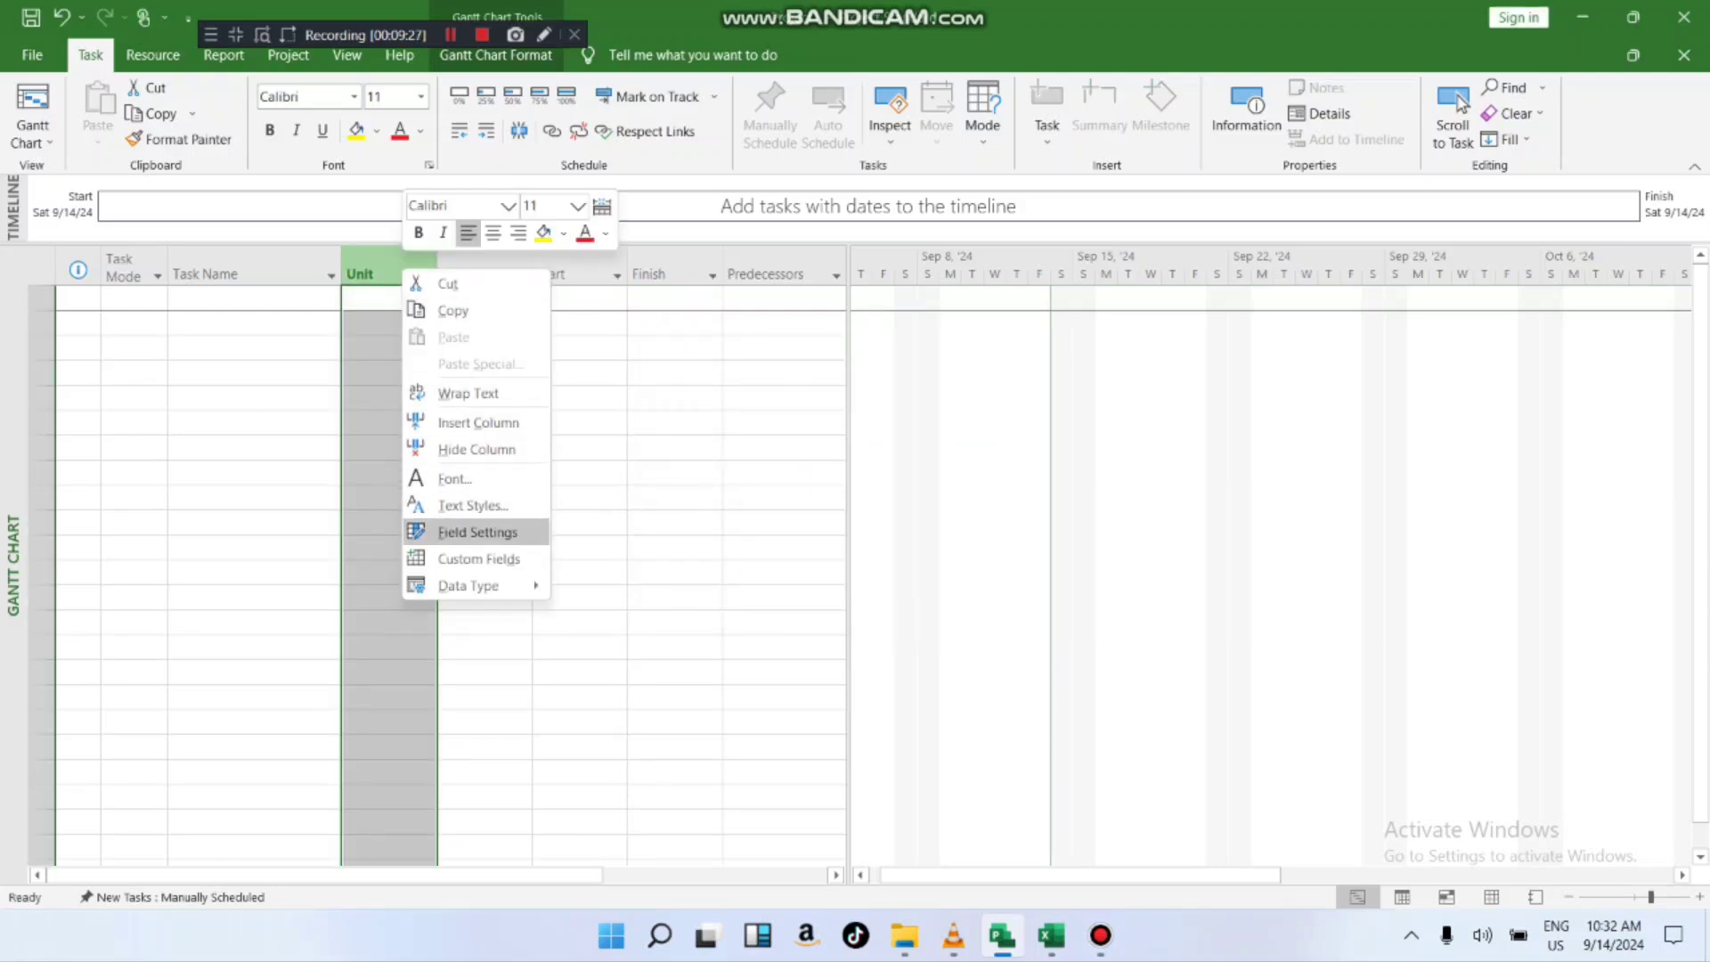
click(478, 532)
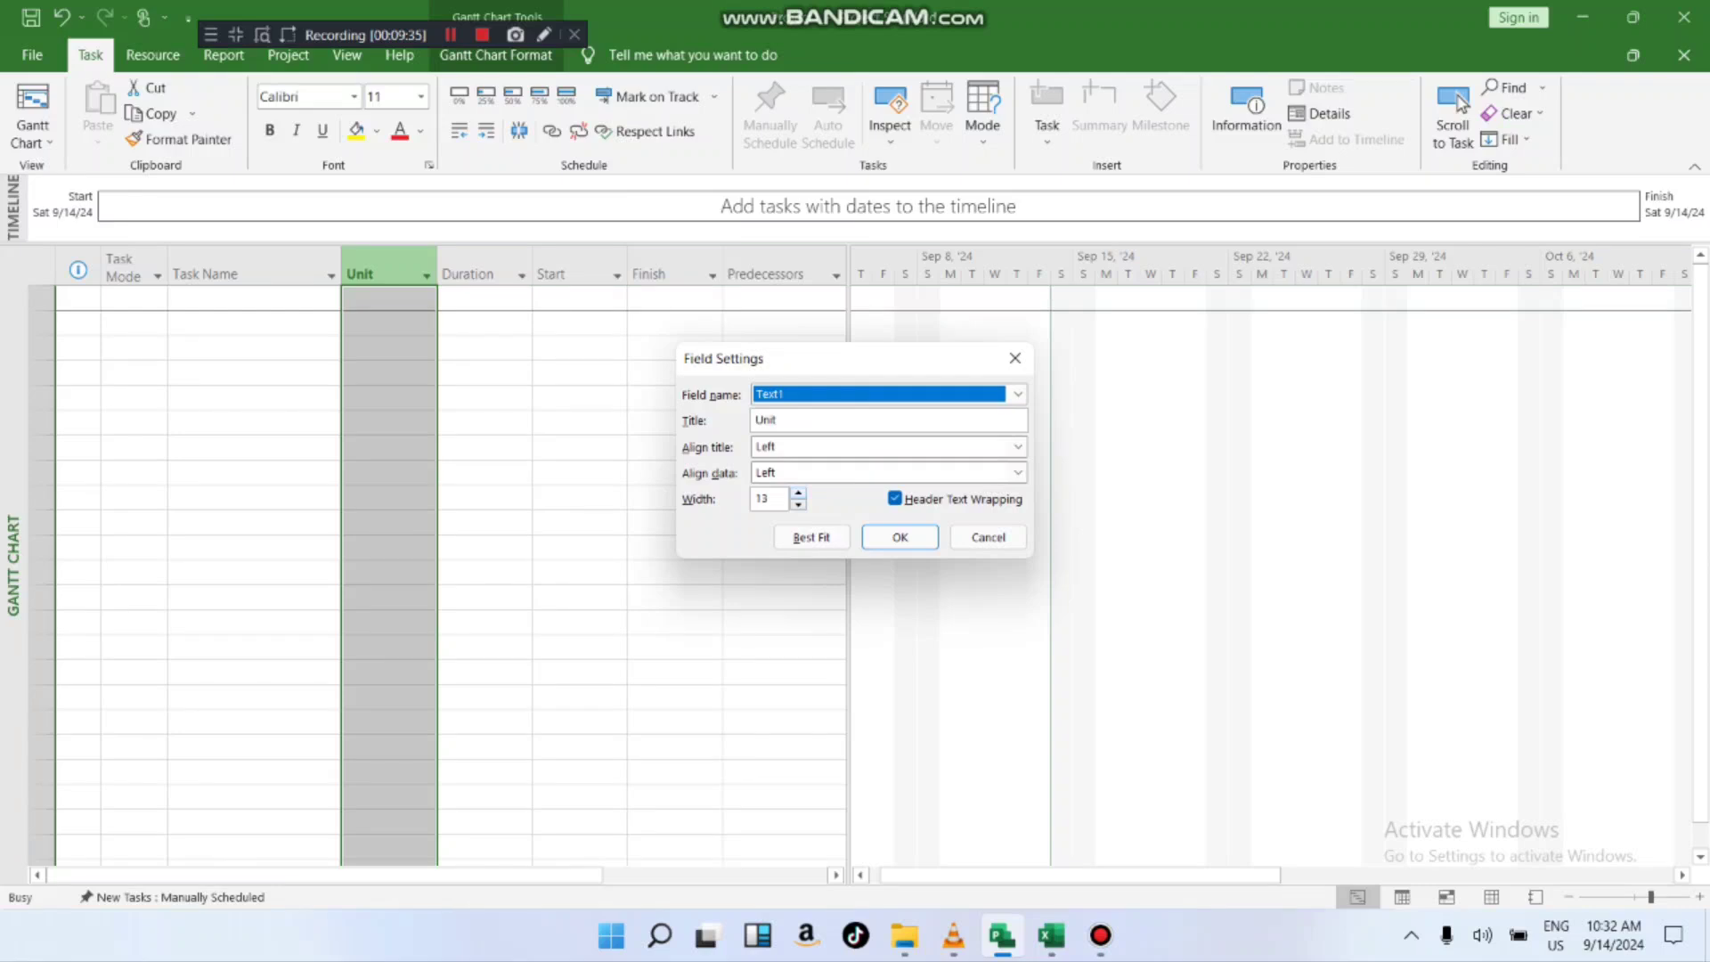
click(798, 493)
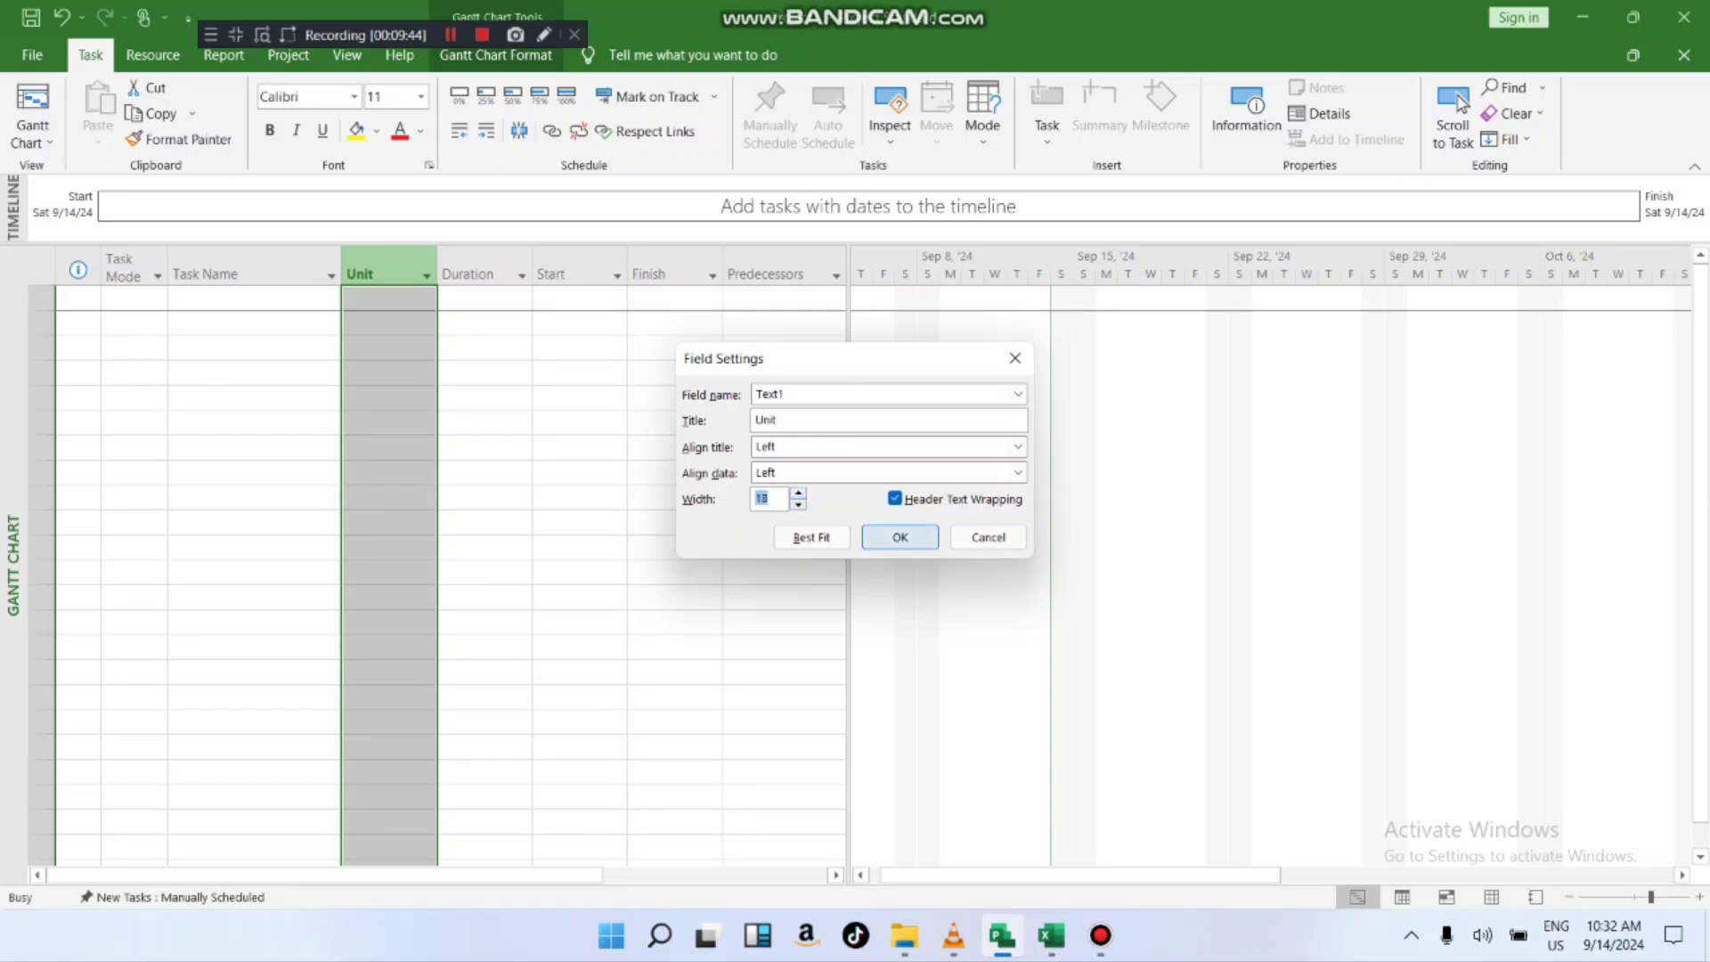
click(900, 537)
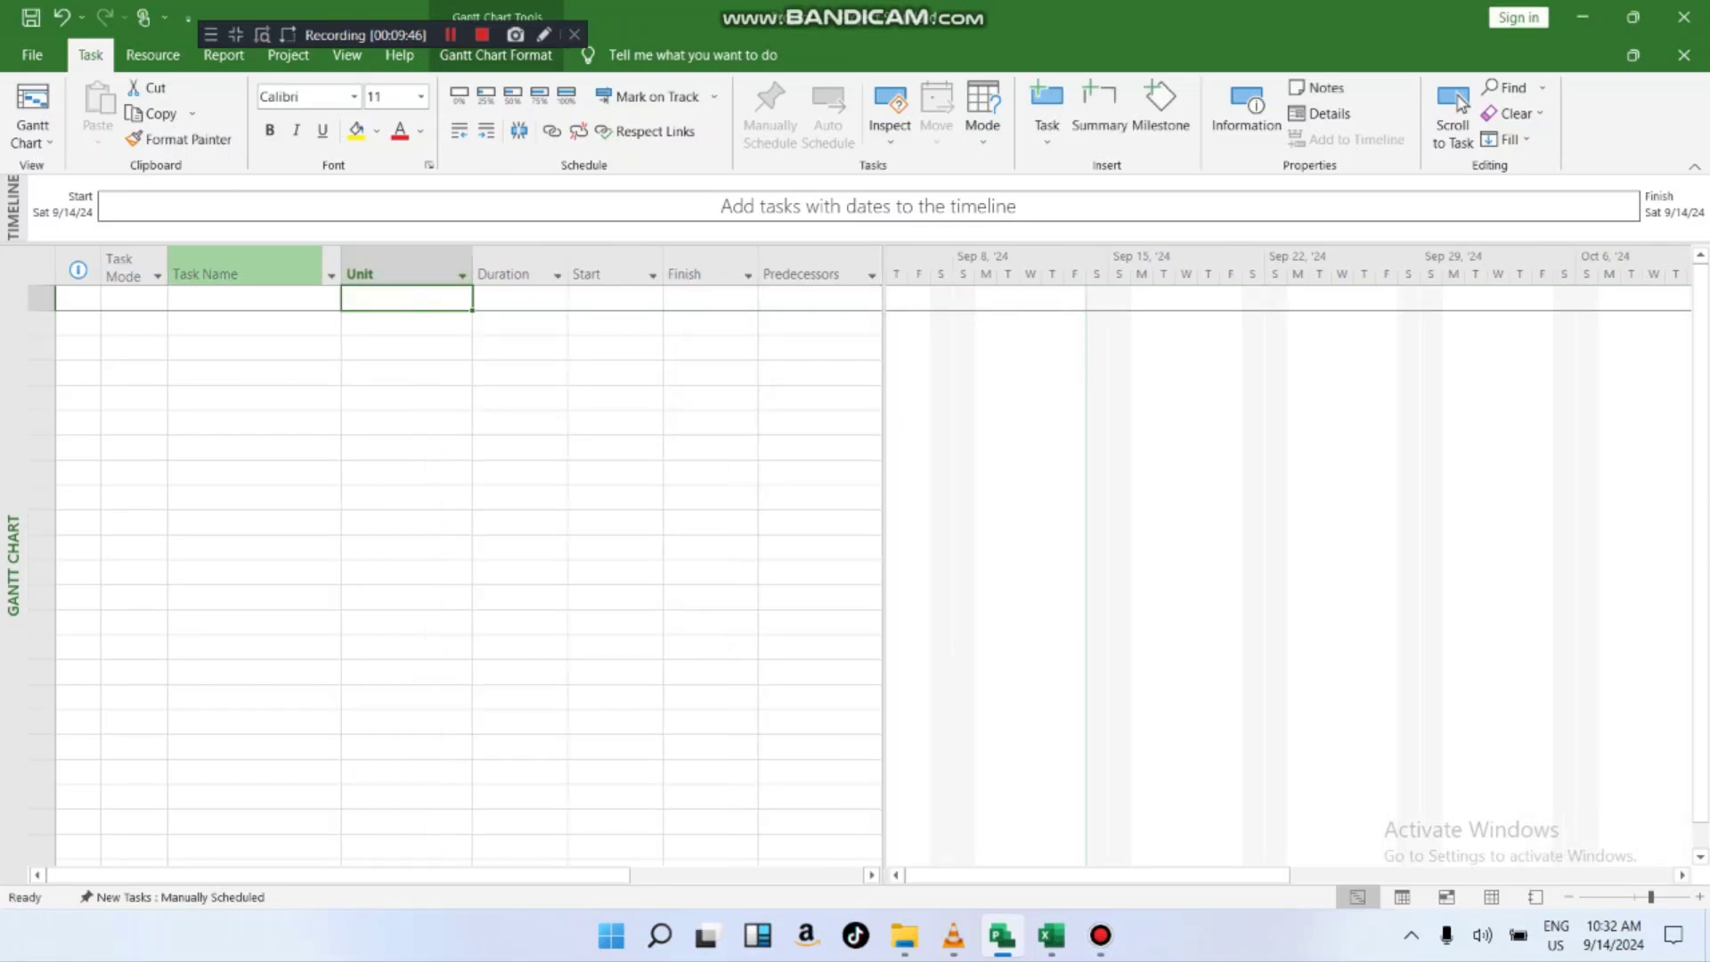
mouse_move(474, 270)
mouse_down()
mouse_move(424, 270)
mouse_move(465, 270)
mouse_up()
click(392, 272)
right_click(392, 272)
key(Escape)
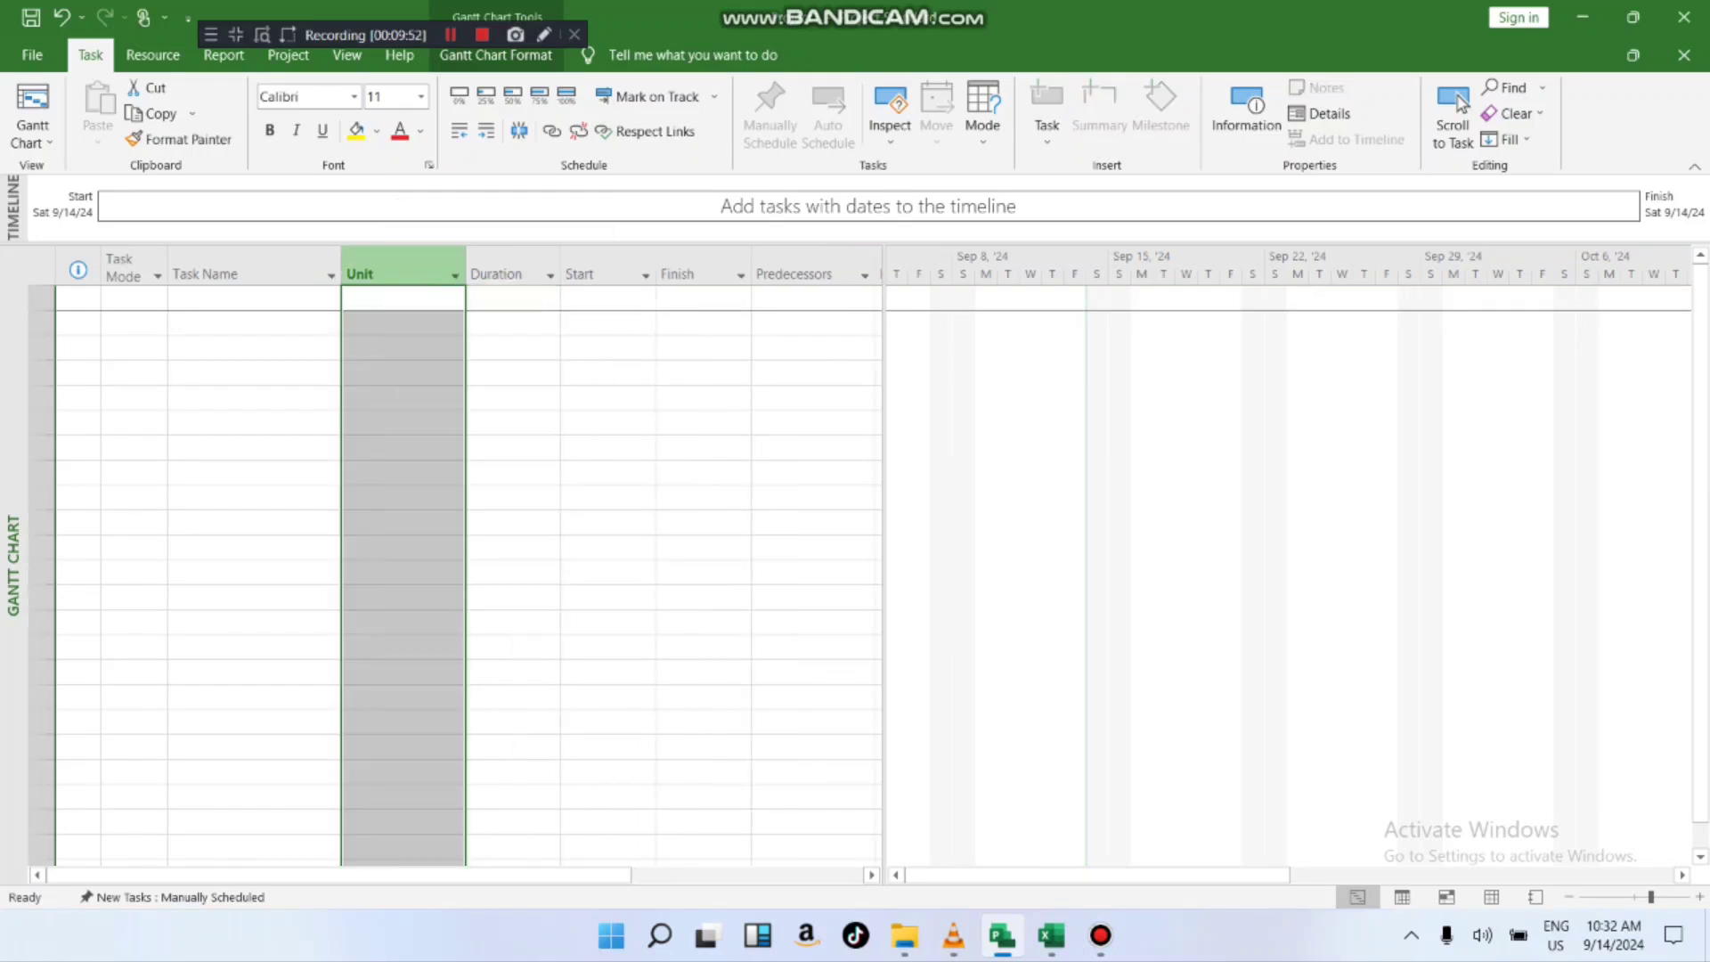
drag(464, 270, 409, 270)
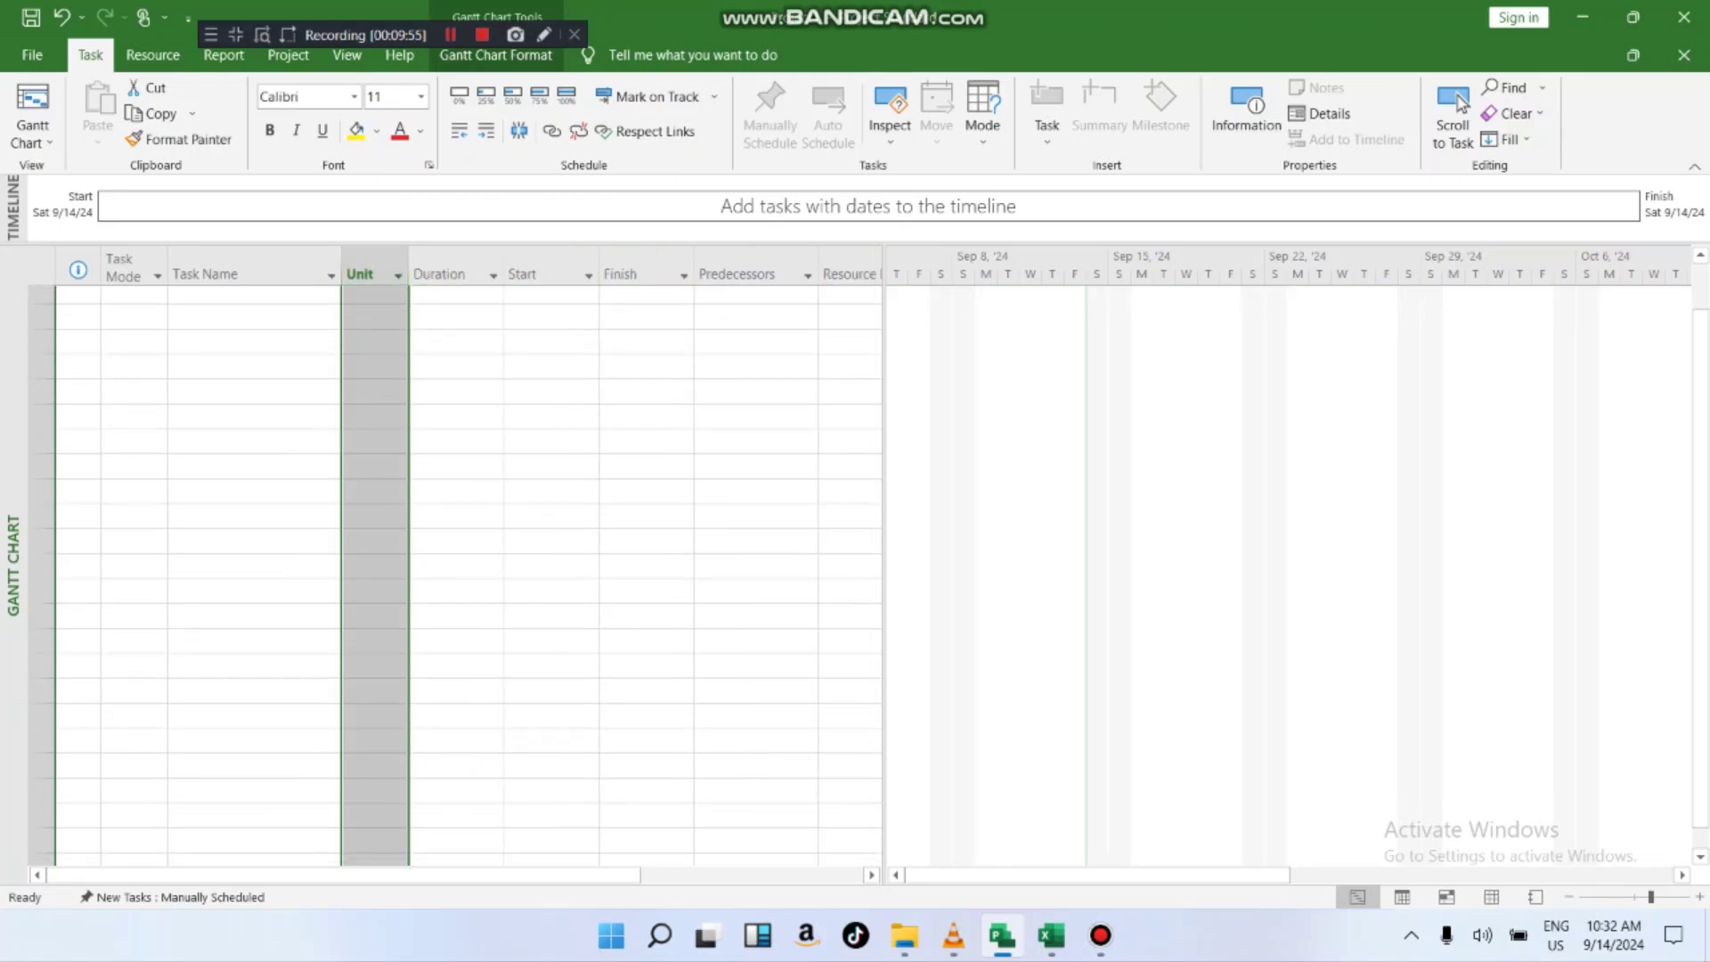
- Insert a Number1 column before the Duration column in the Gantt table
click(434, 270)
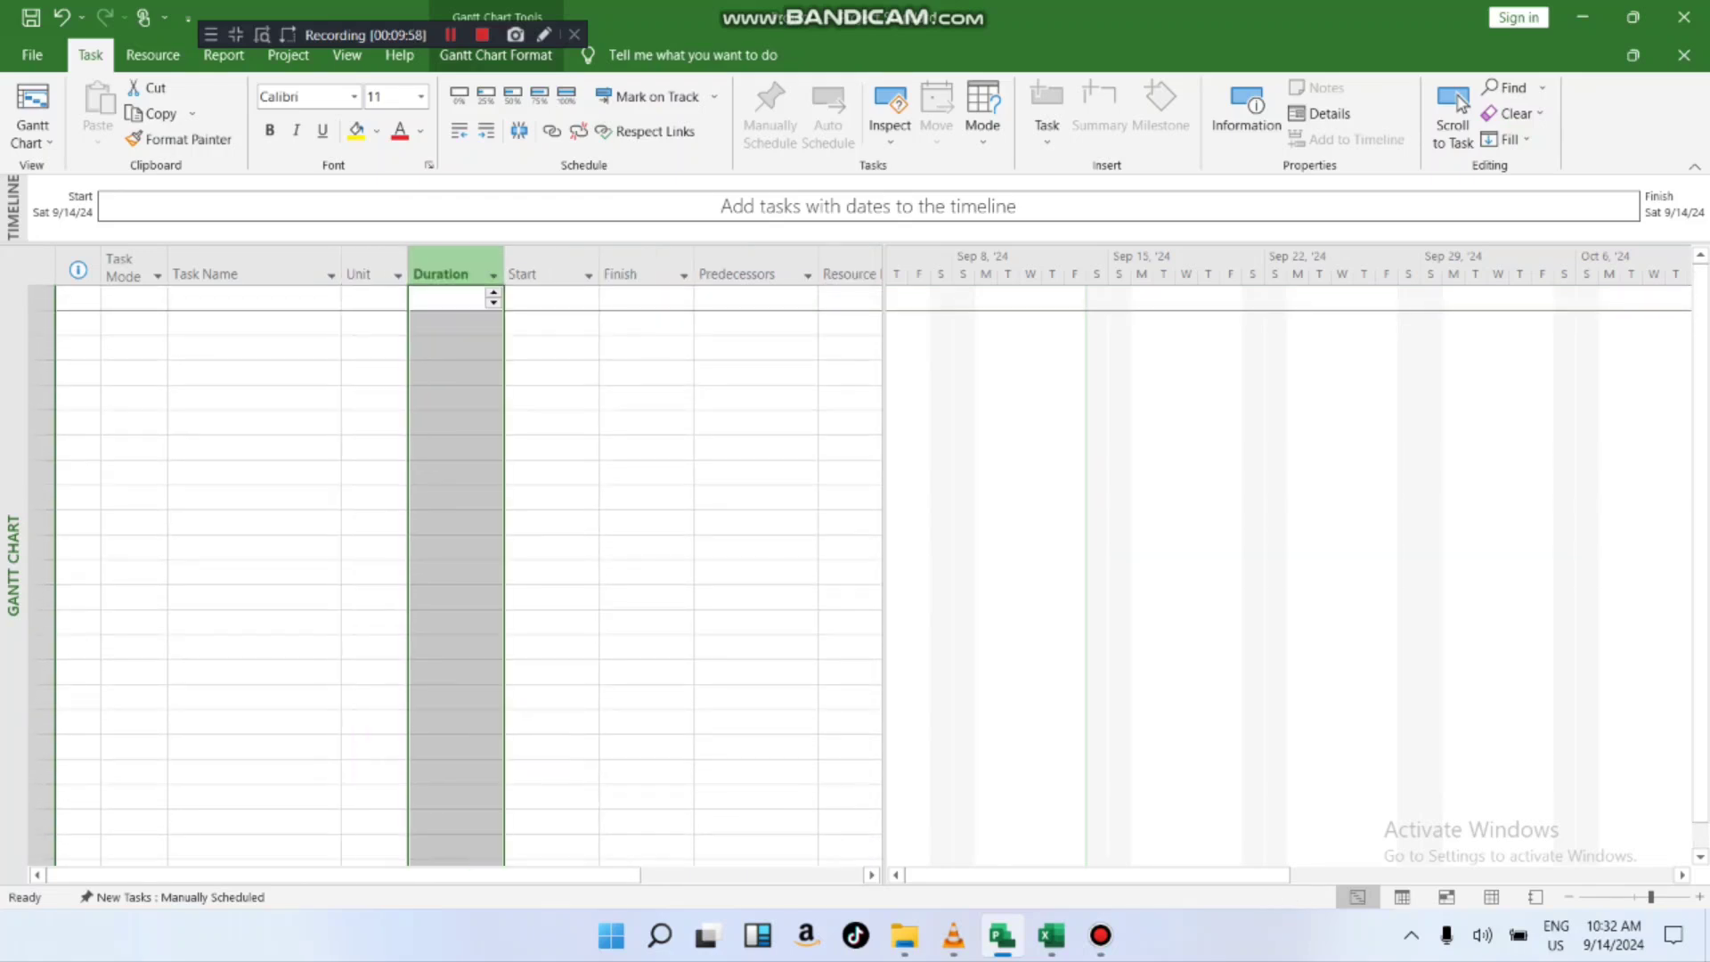
right_click(434, 267)
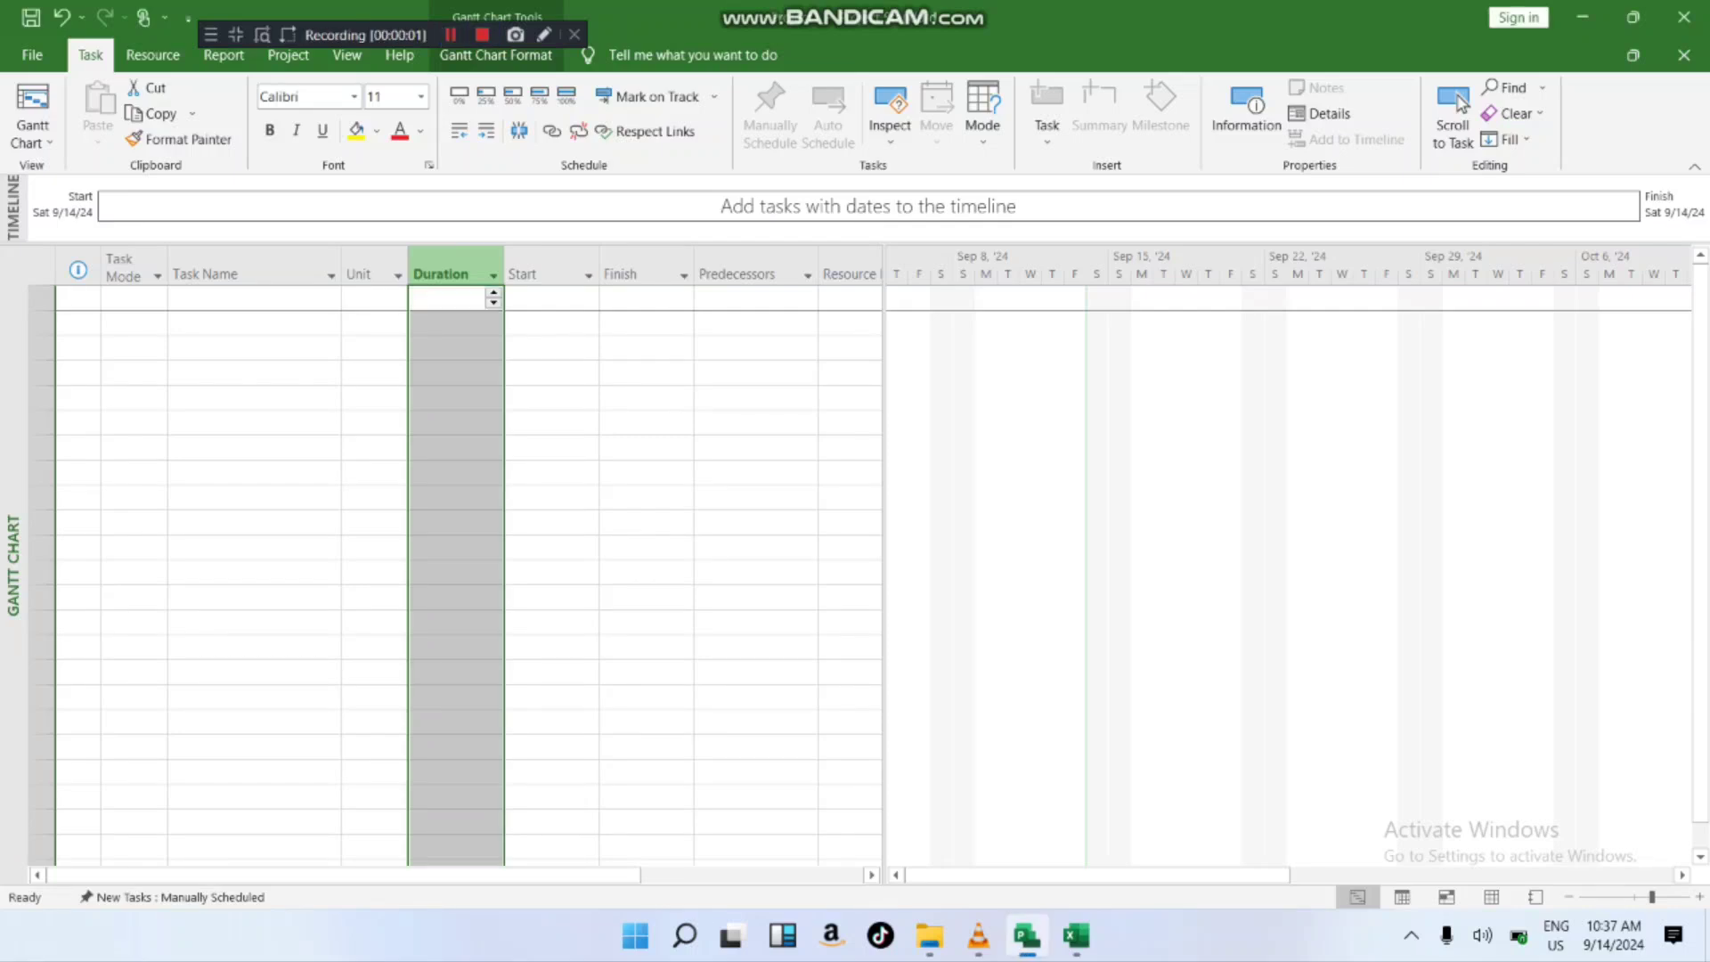
right_click(448, 267)
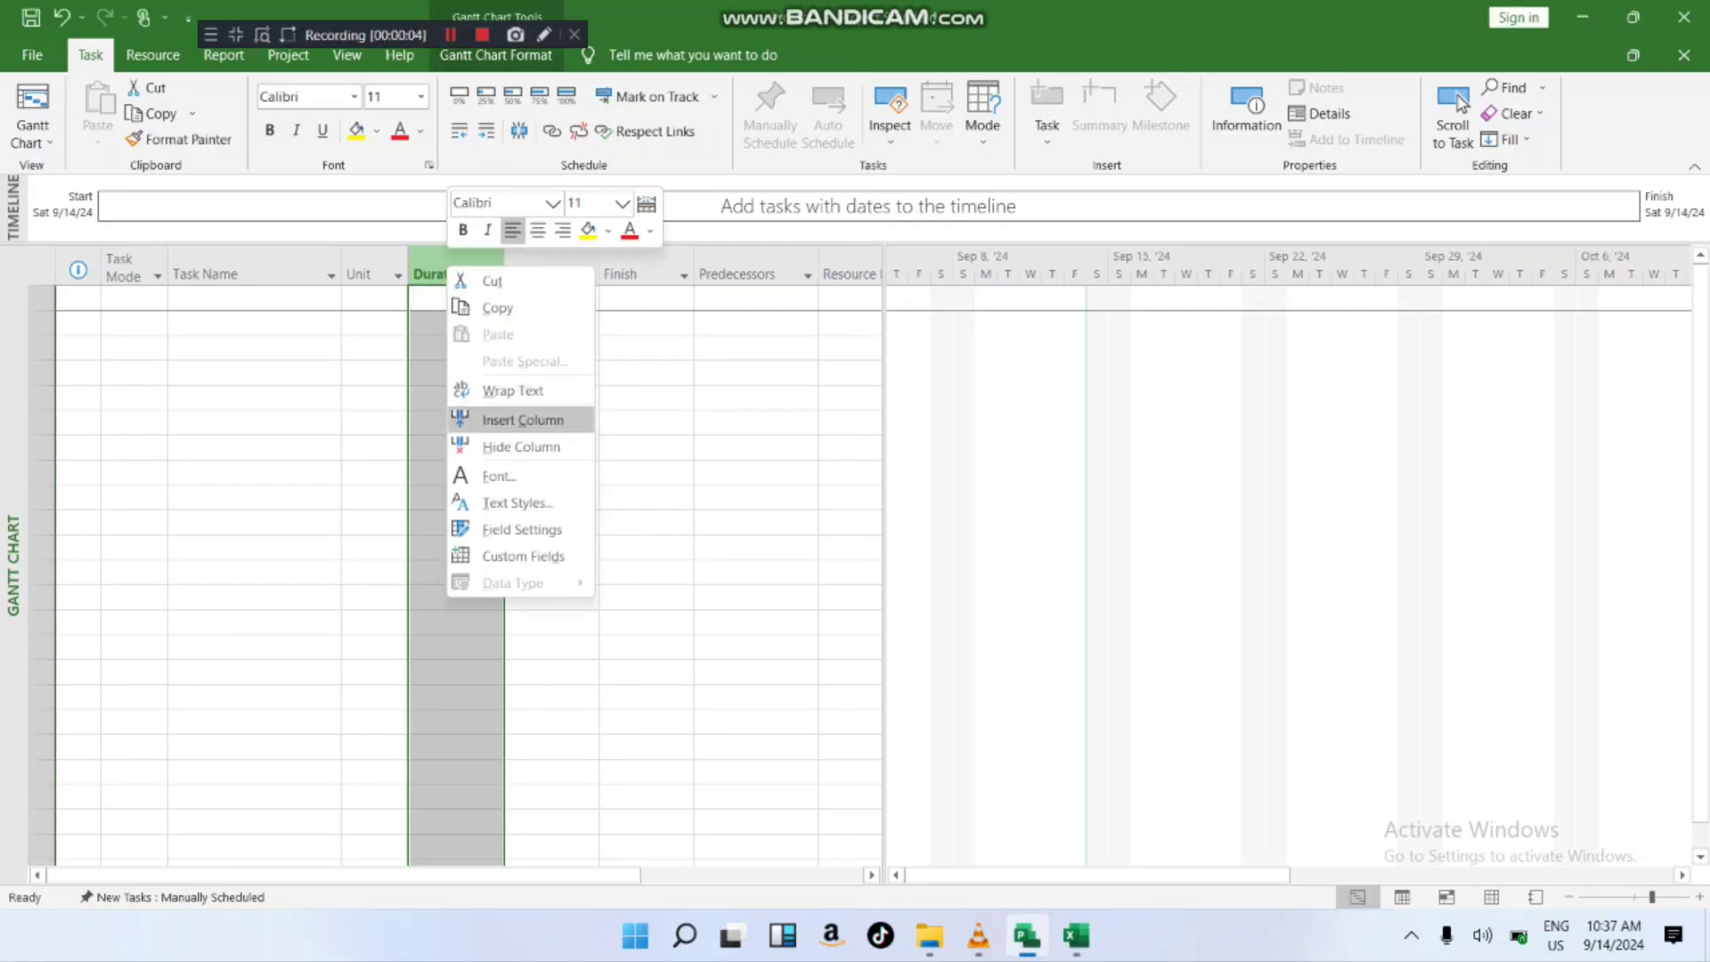
click(521, 421)
scroll(521, 571, down, 3)
scroll(521, 570, up, 3)
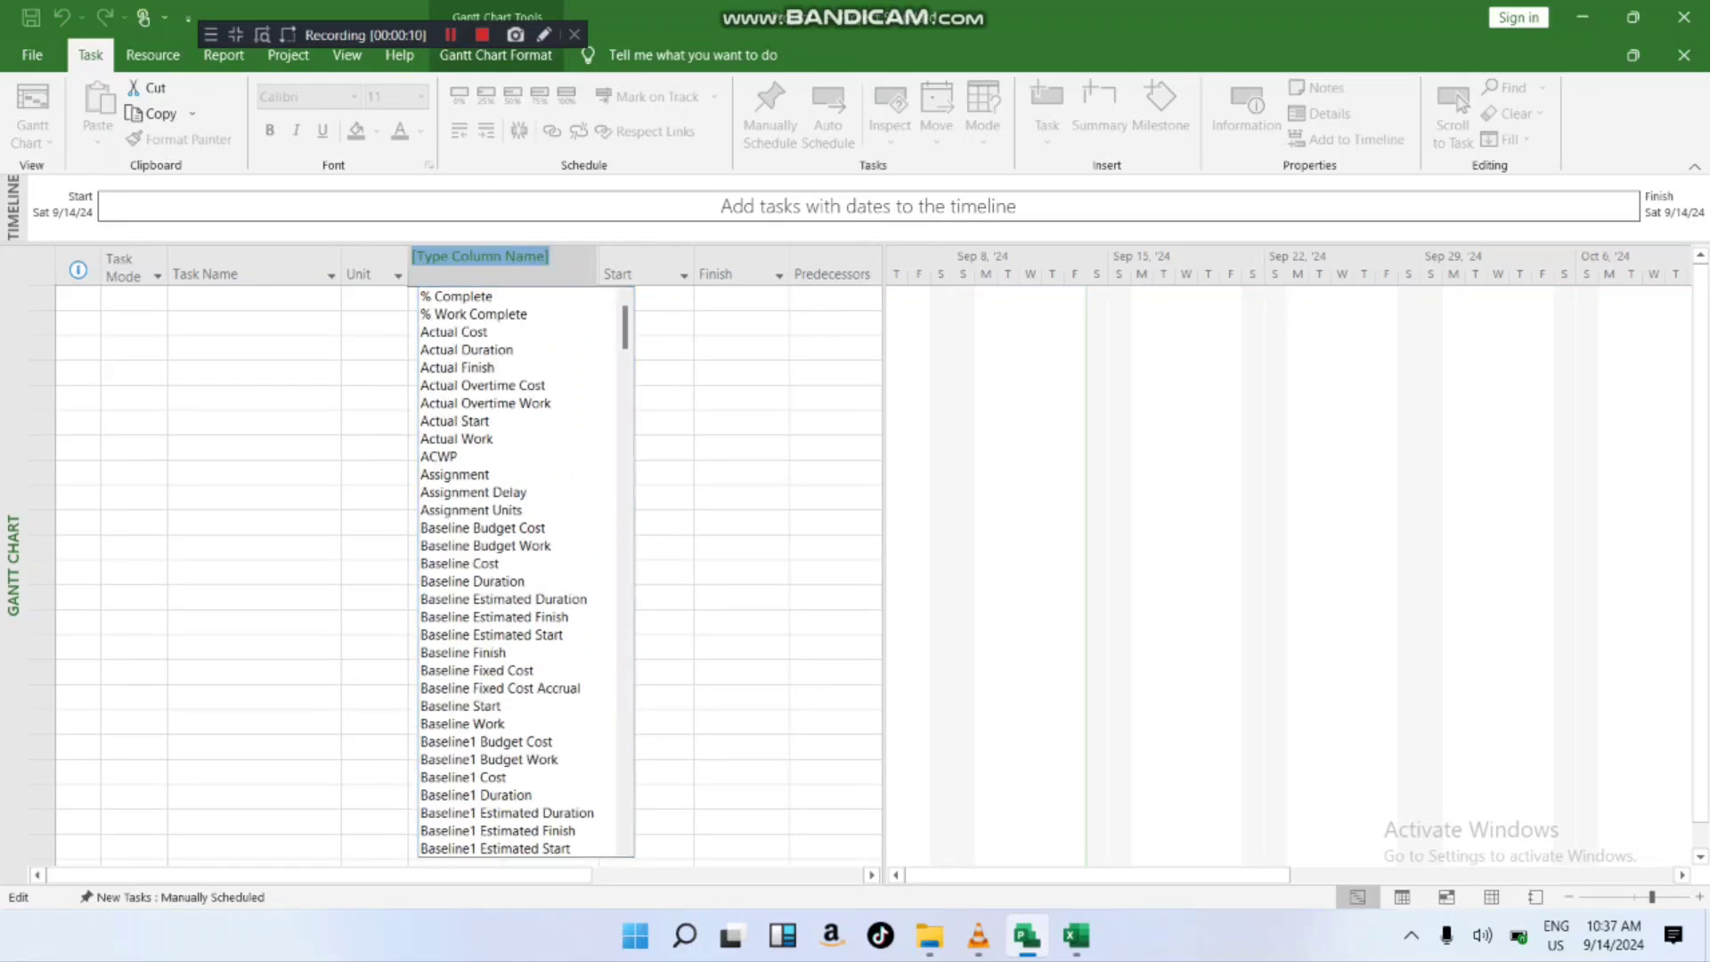
text(Number1)
click(439, 333)
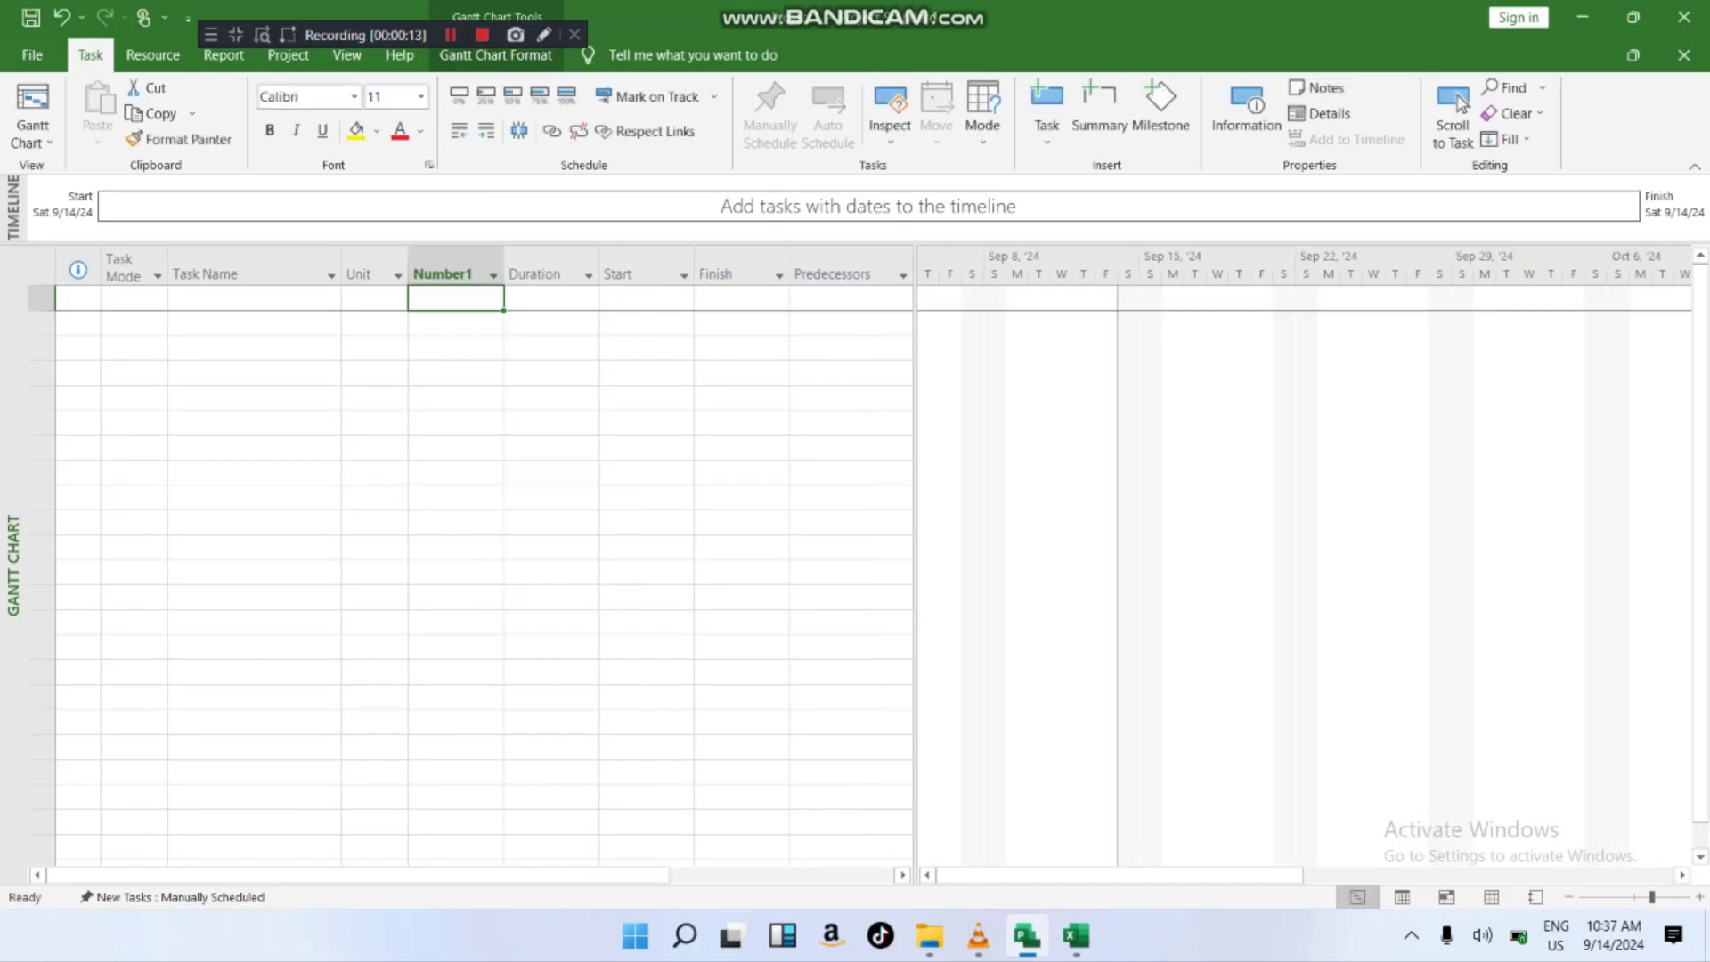
- In the Number1 column's field settings, enter QTY as the column title
click(450, 273)
right_click(465, 271)
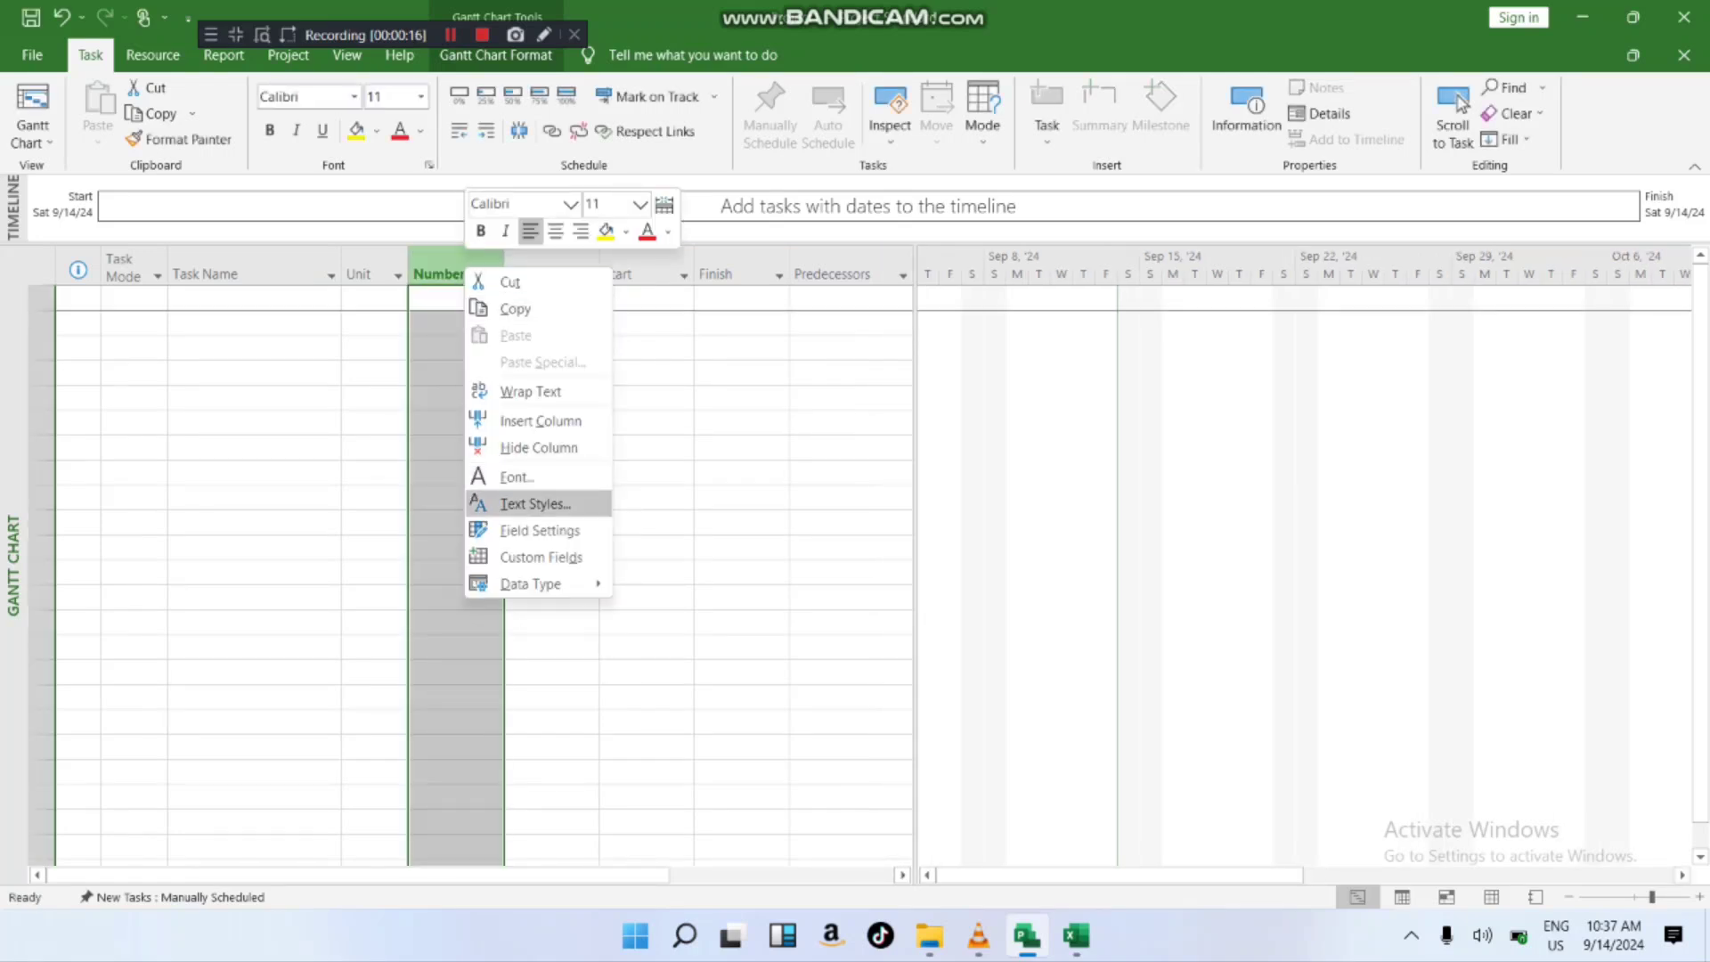
click(540, 530)
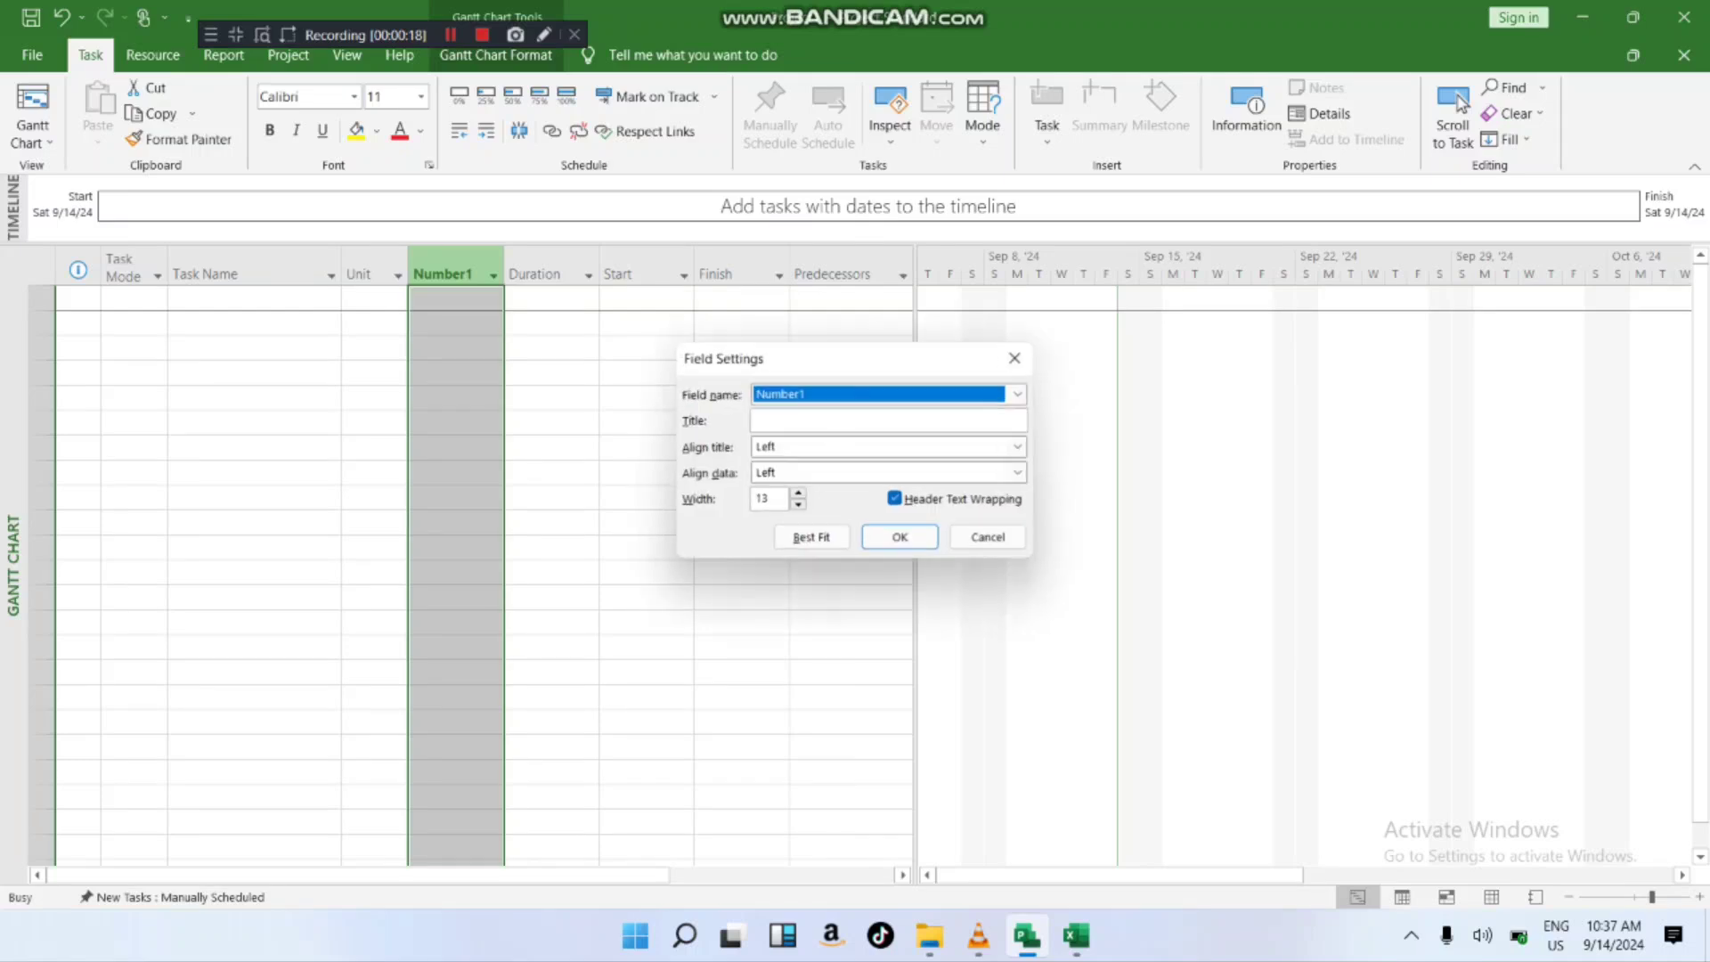
key(Tab)
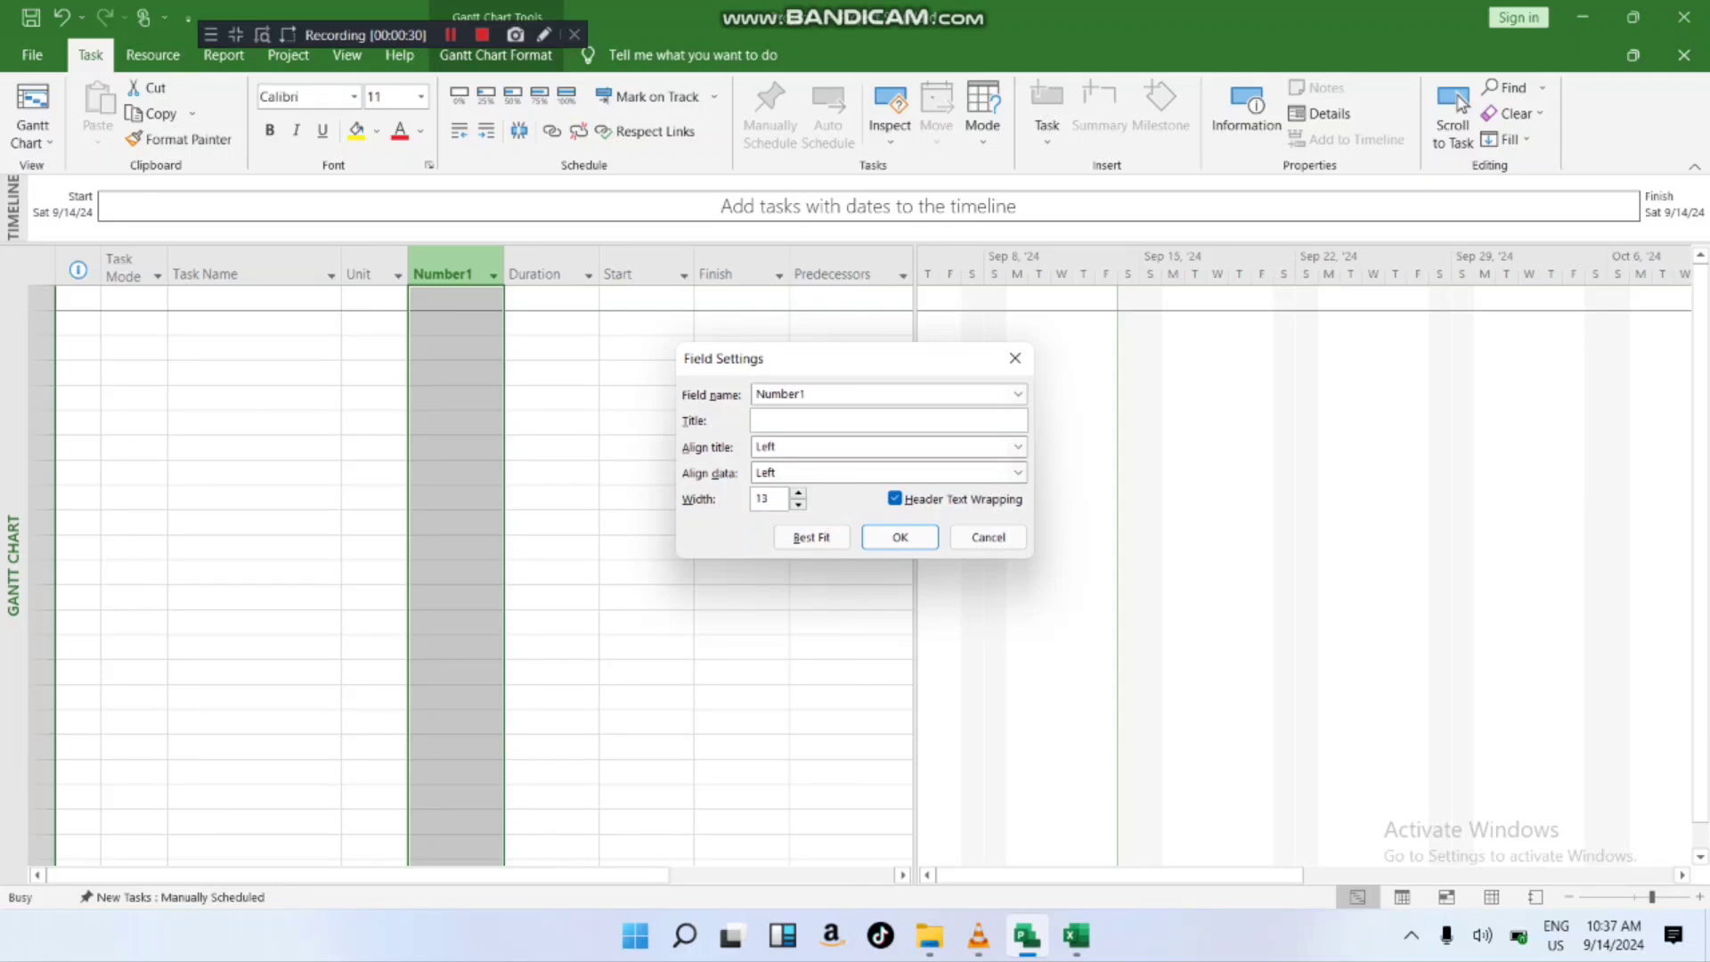
text(N)
key(BackSpace)
text(QTY)
- Center the QTY column's title and data, and apply the field settings
click(1019, 447)
click(889, 484)
click(1018, 447)
click(889, 467)
click(1018, 473)
click(889, 493)
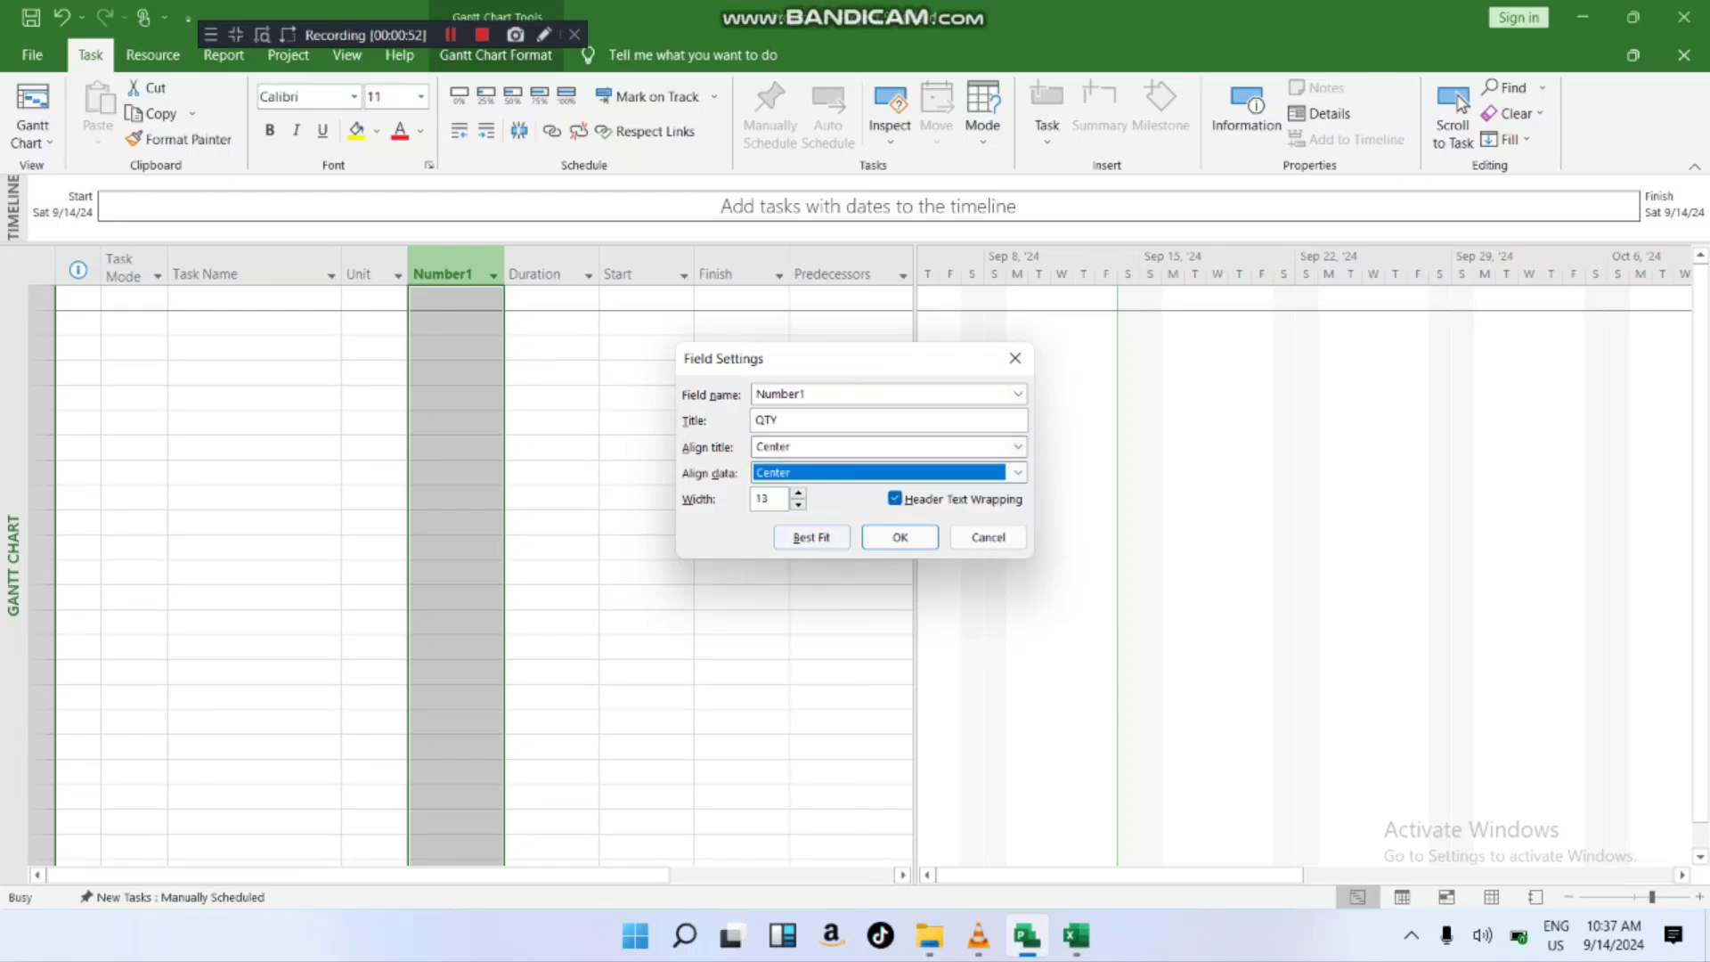
click(900, 537)
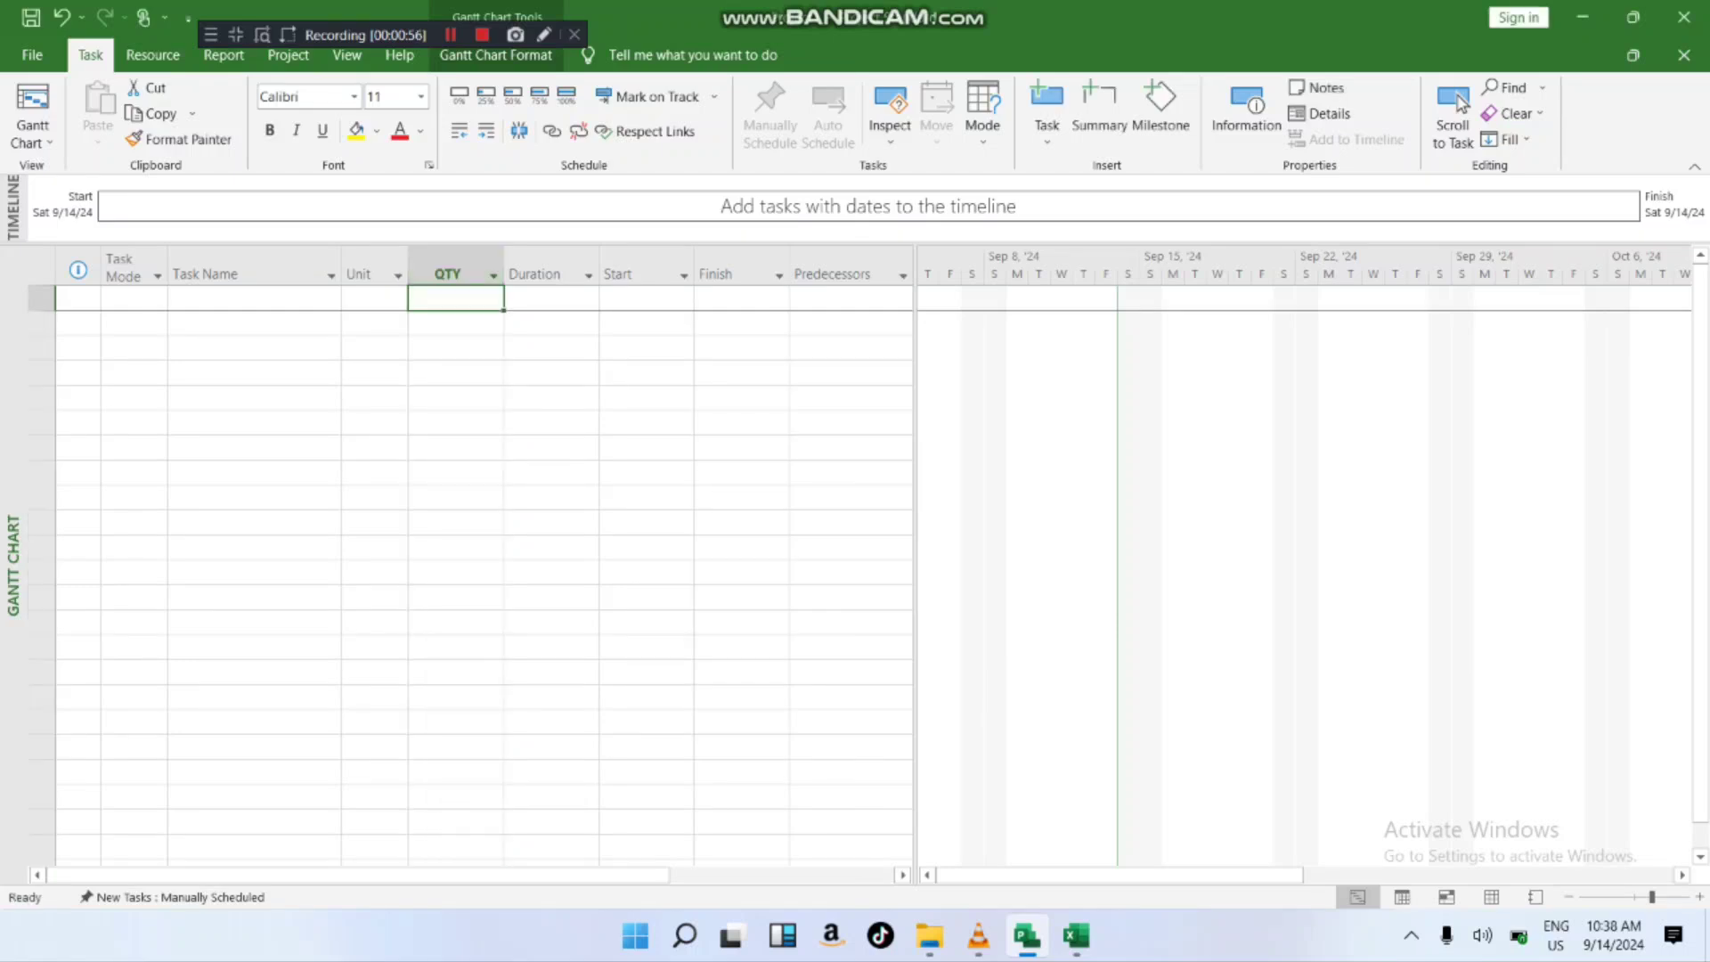
- Insert a Cost1 column between the QTY and Duration columns
click(574, 273)
right_click(568, 271)
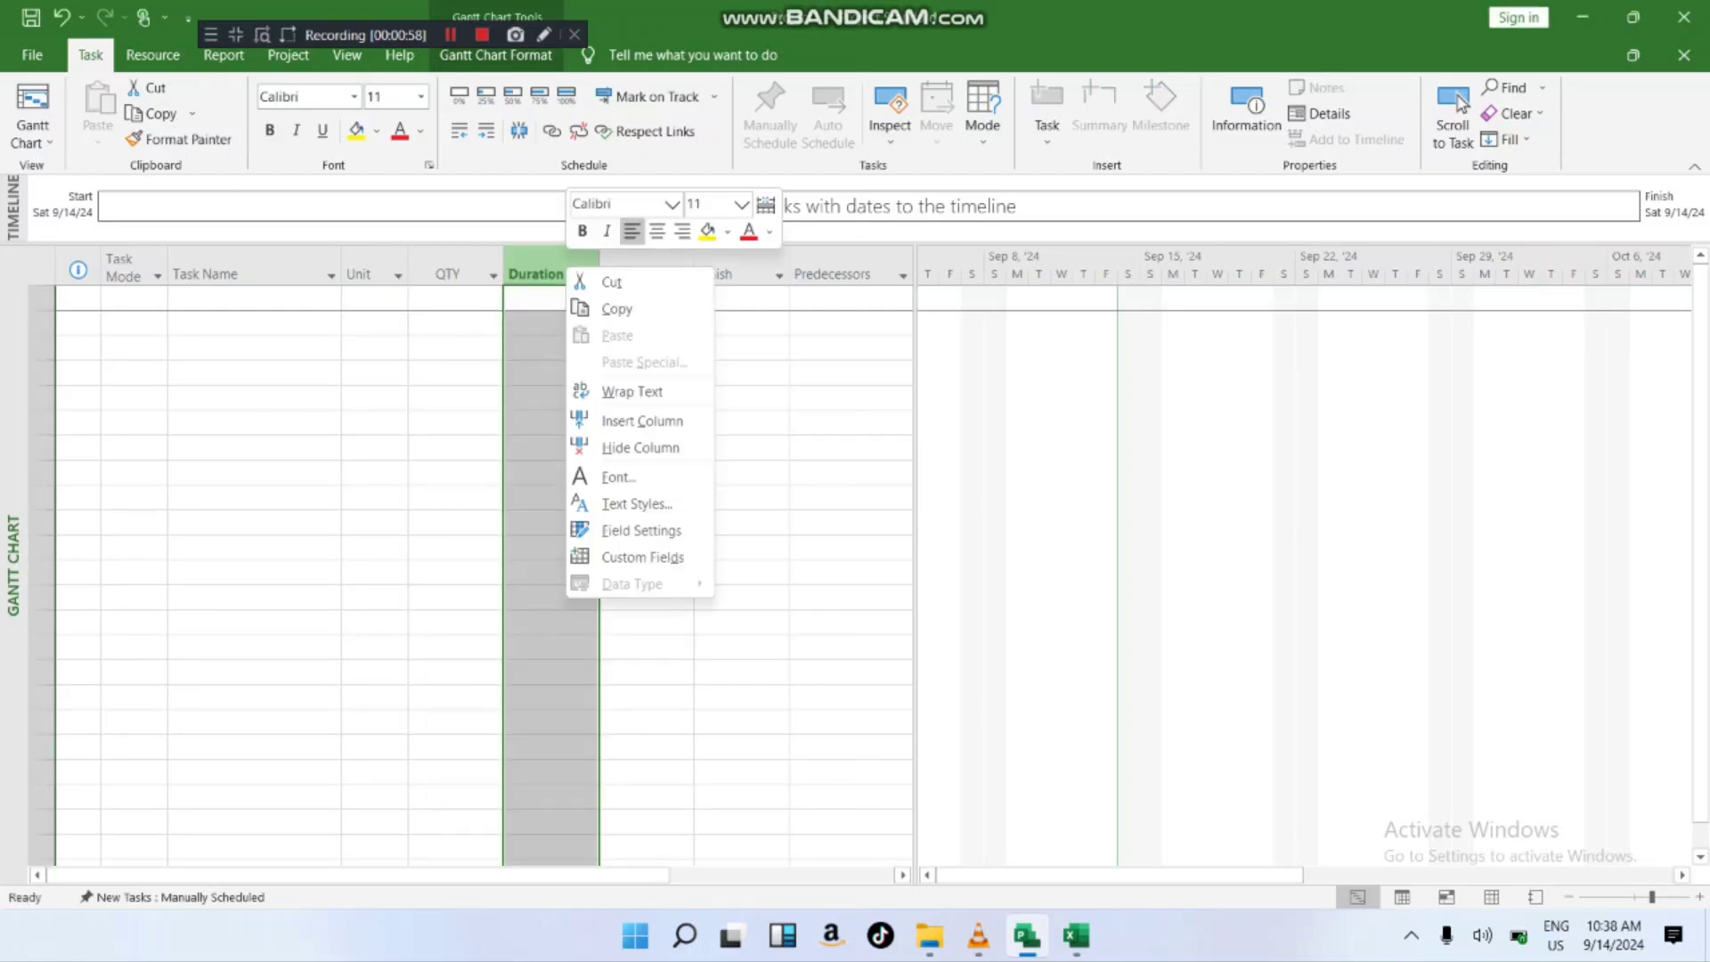
click(641, 420)
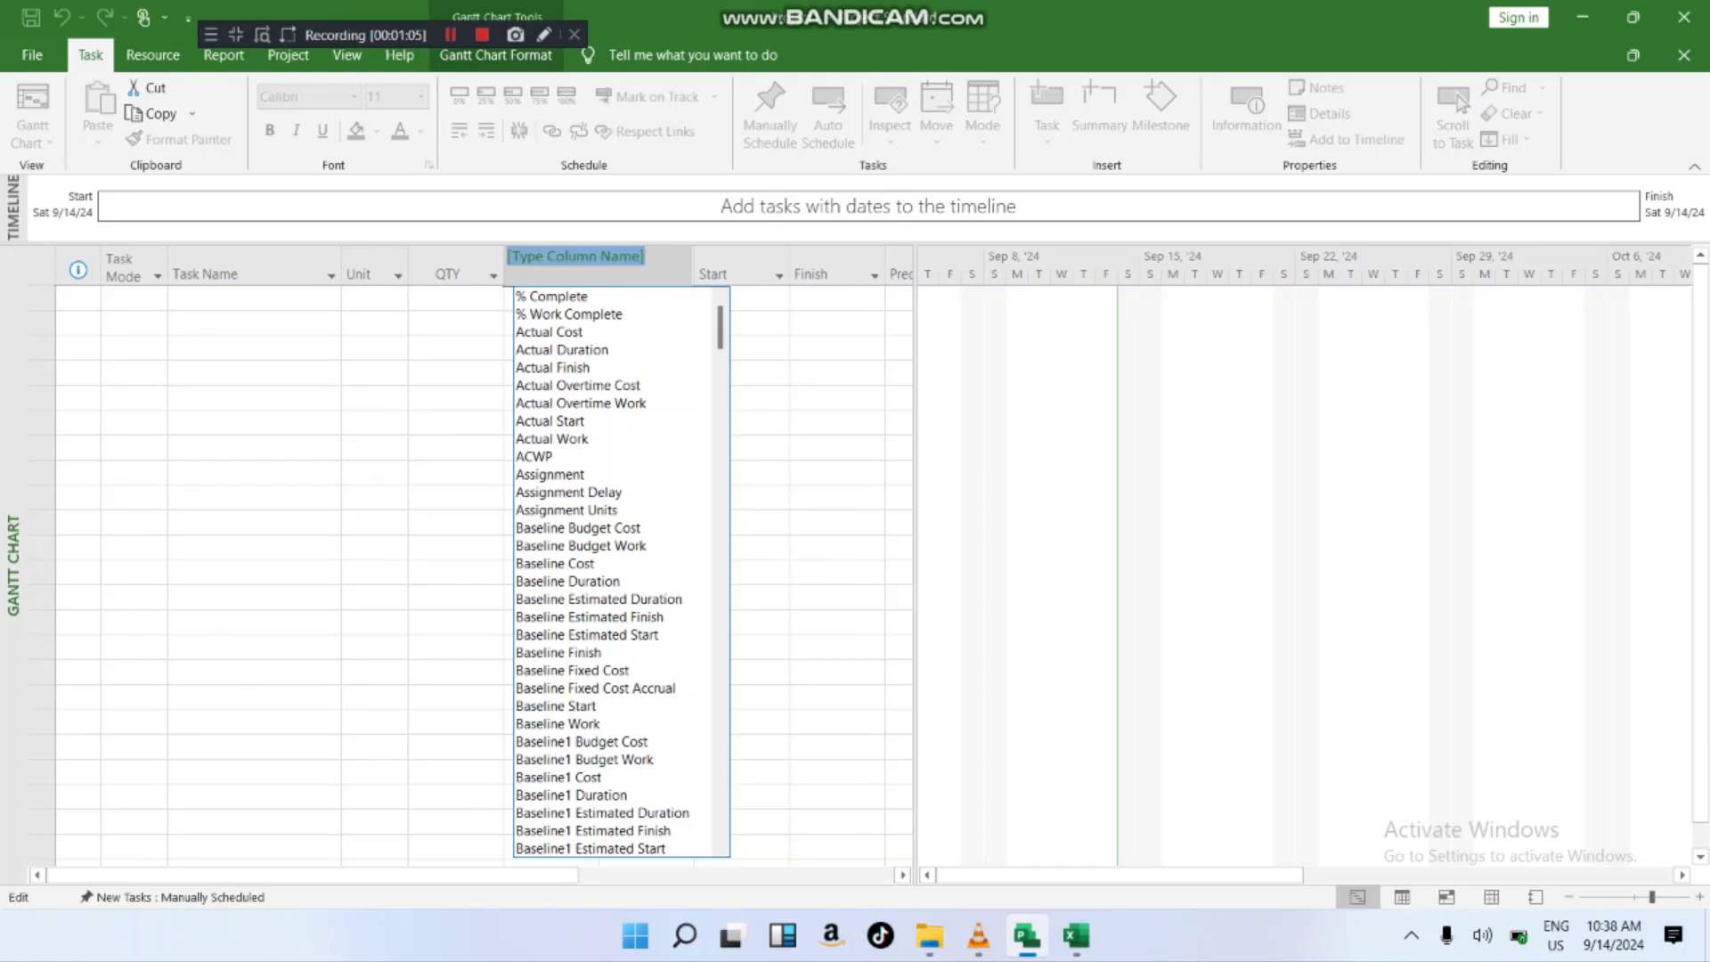
text(C)
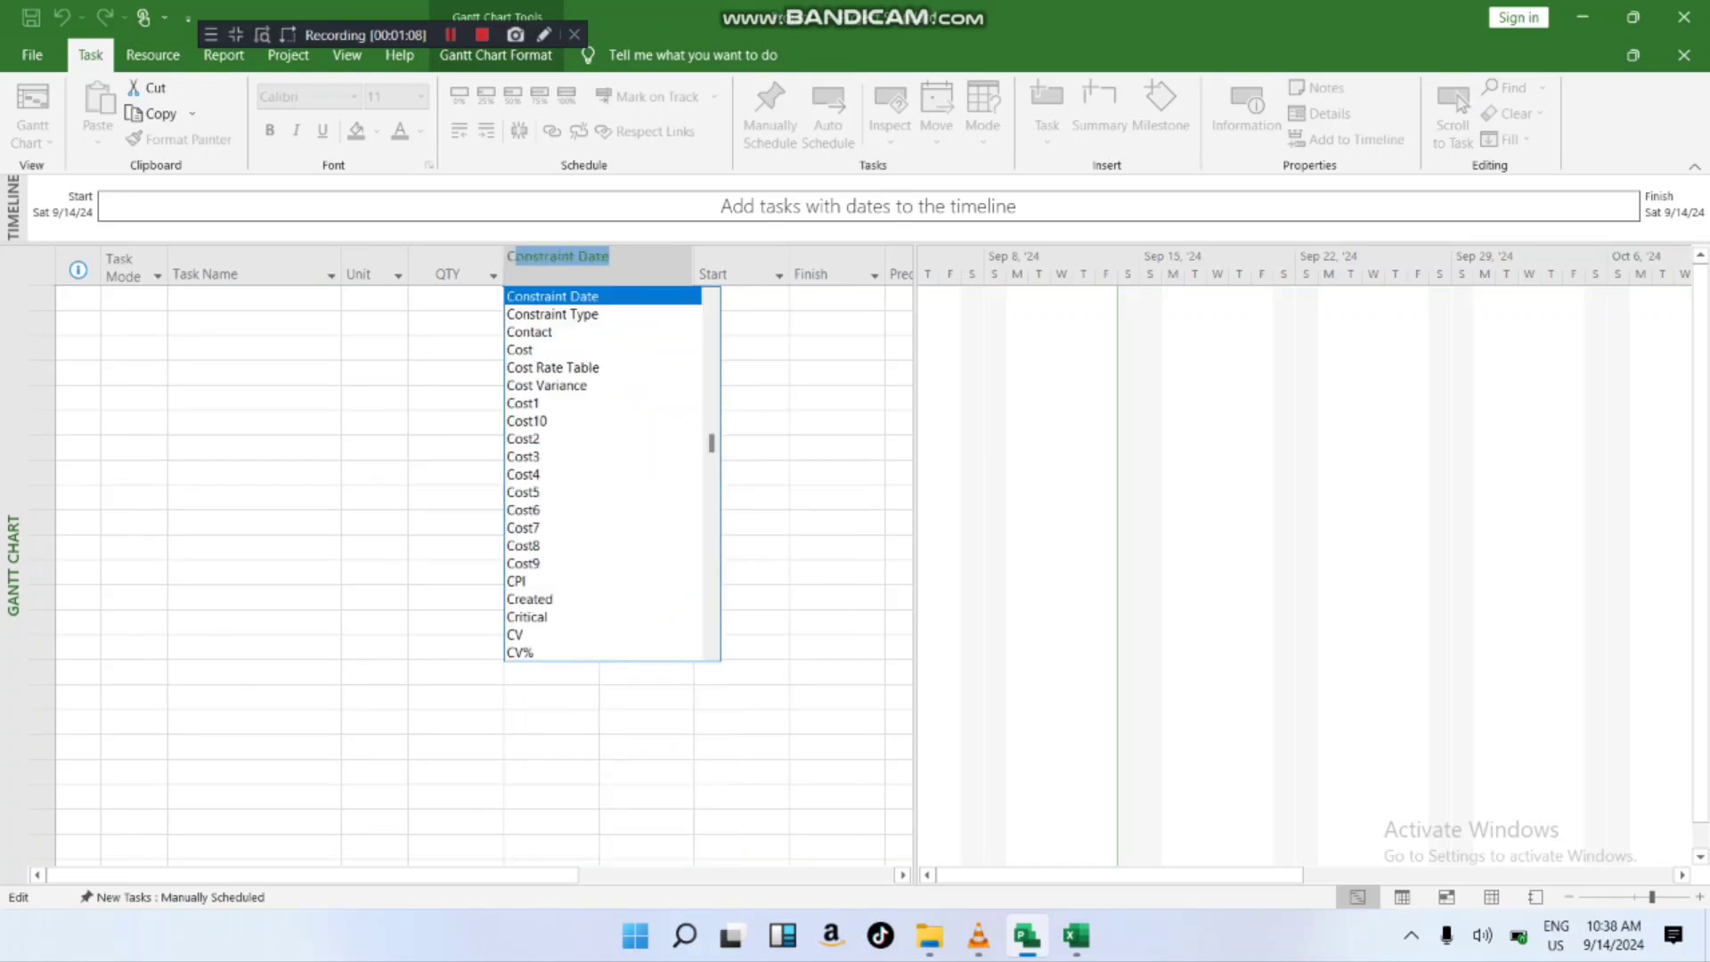
text(ost1)
key(Return)
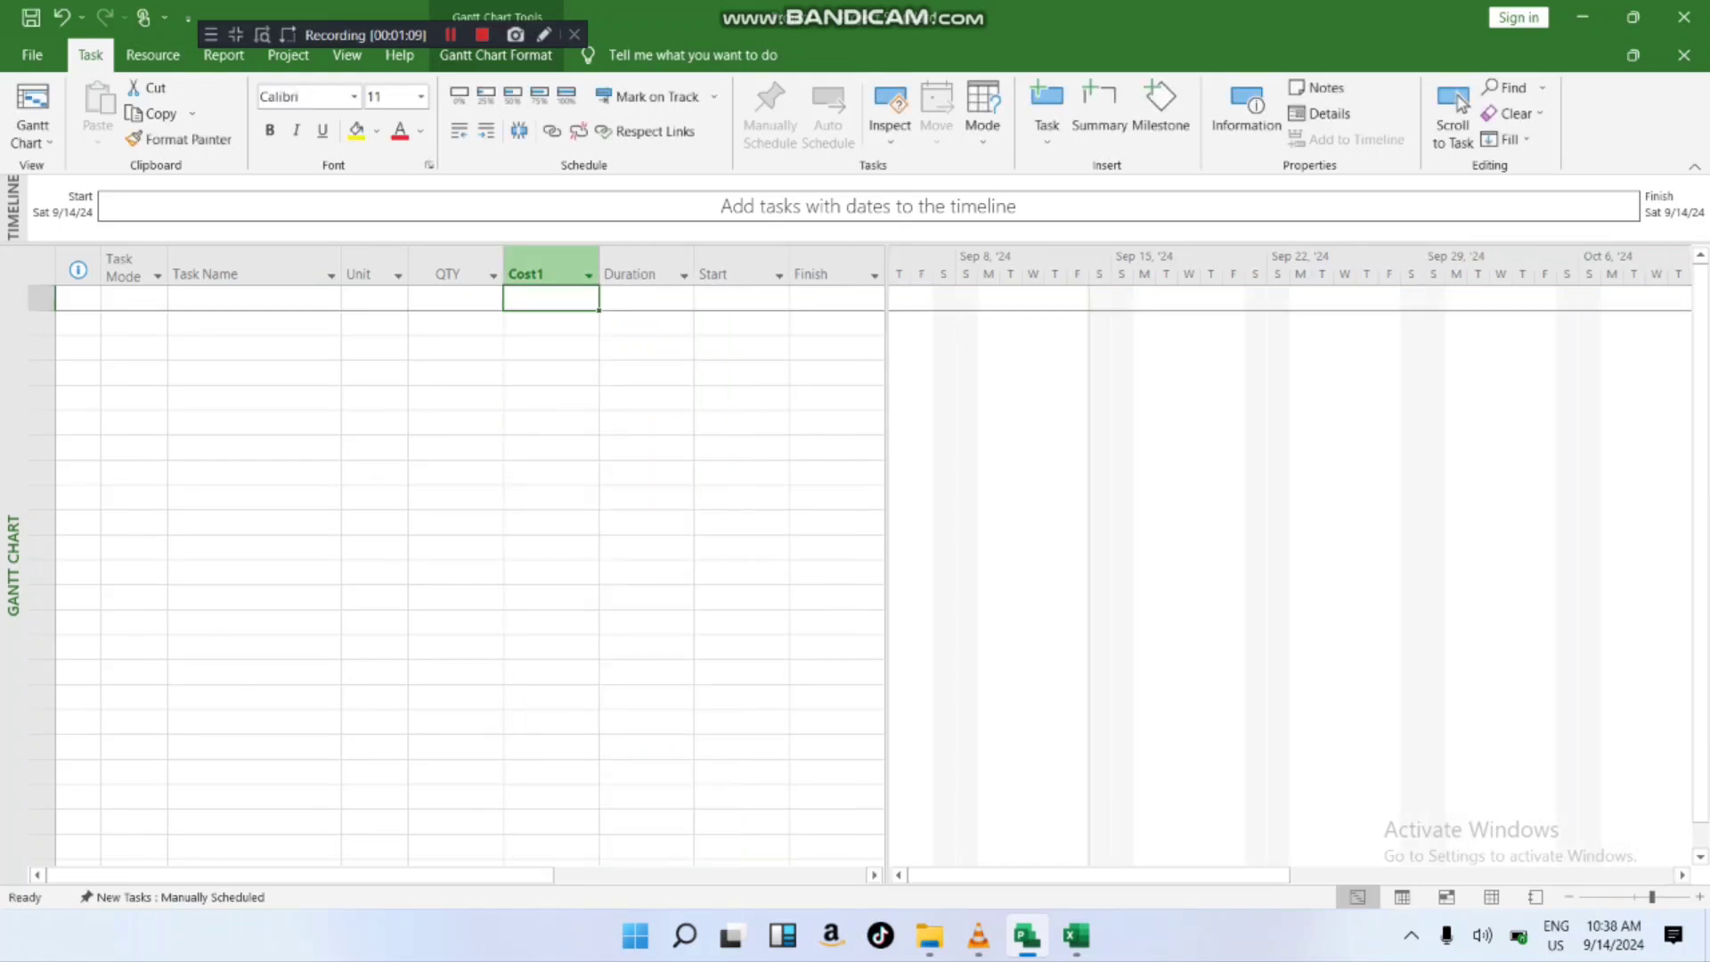
- In the Cost1 column's field settings, enter Rate as the column title
right_click(550, 278)
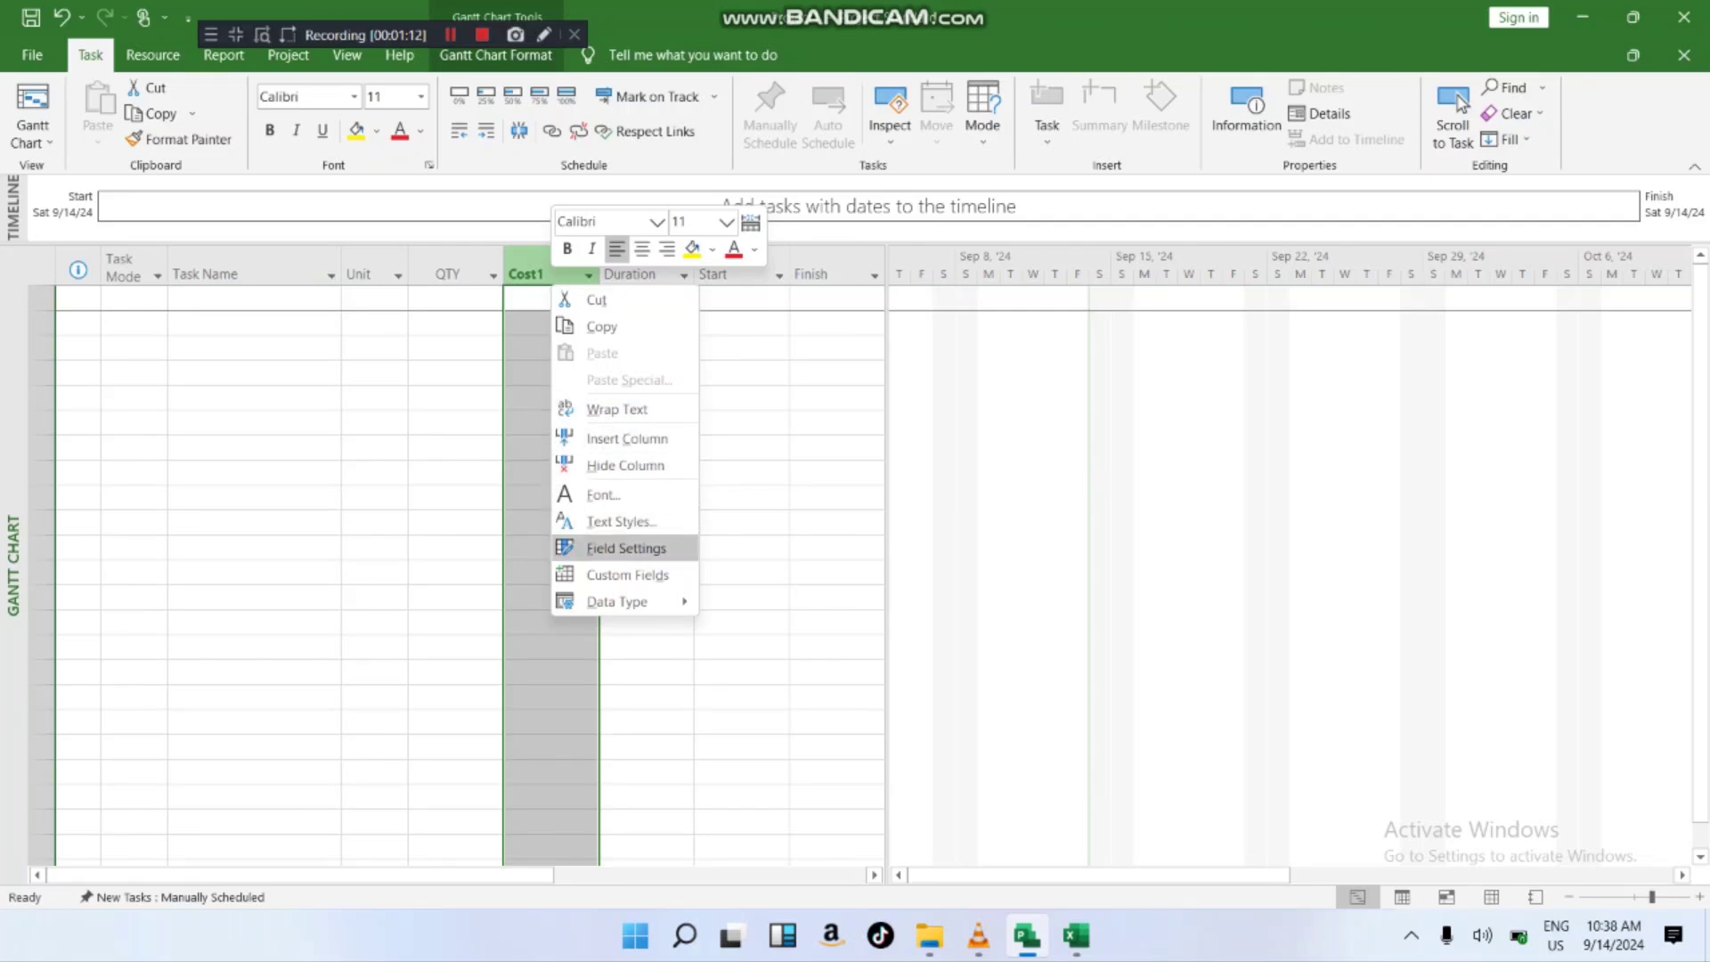
click(627, 548)
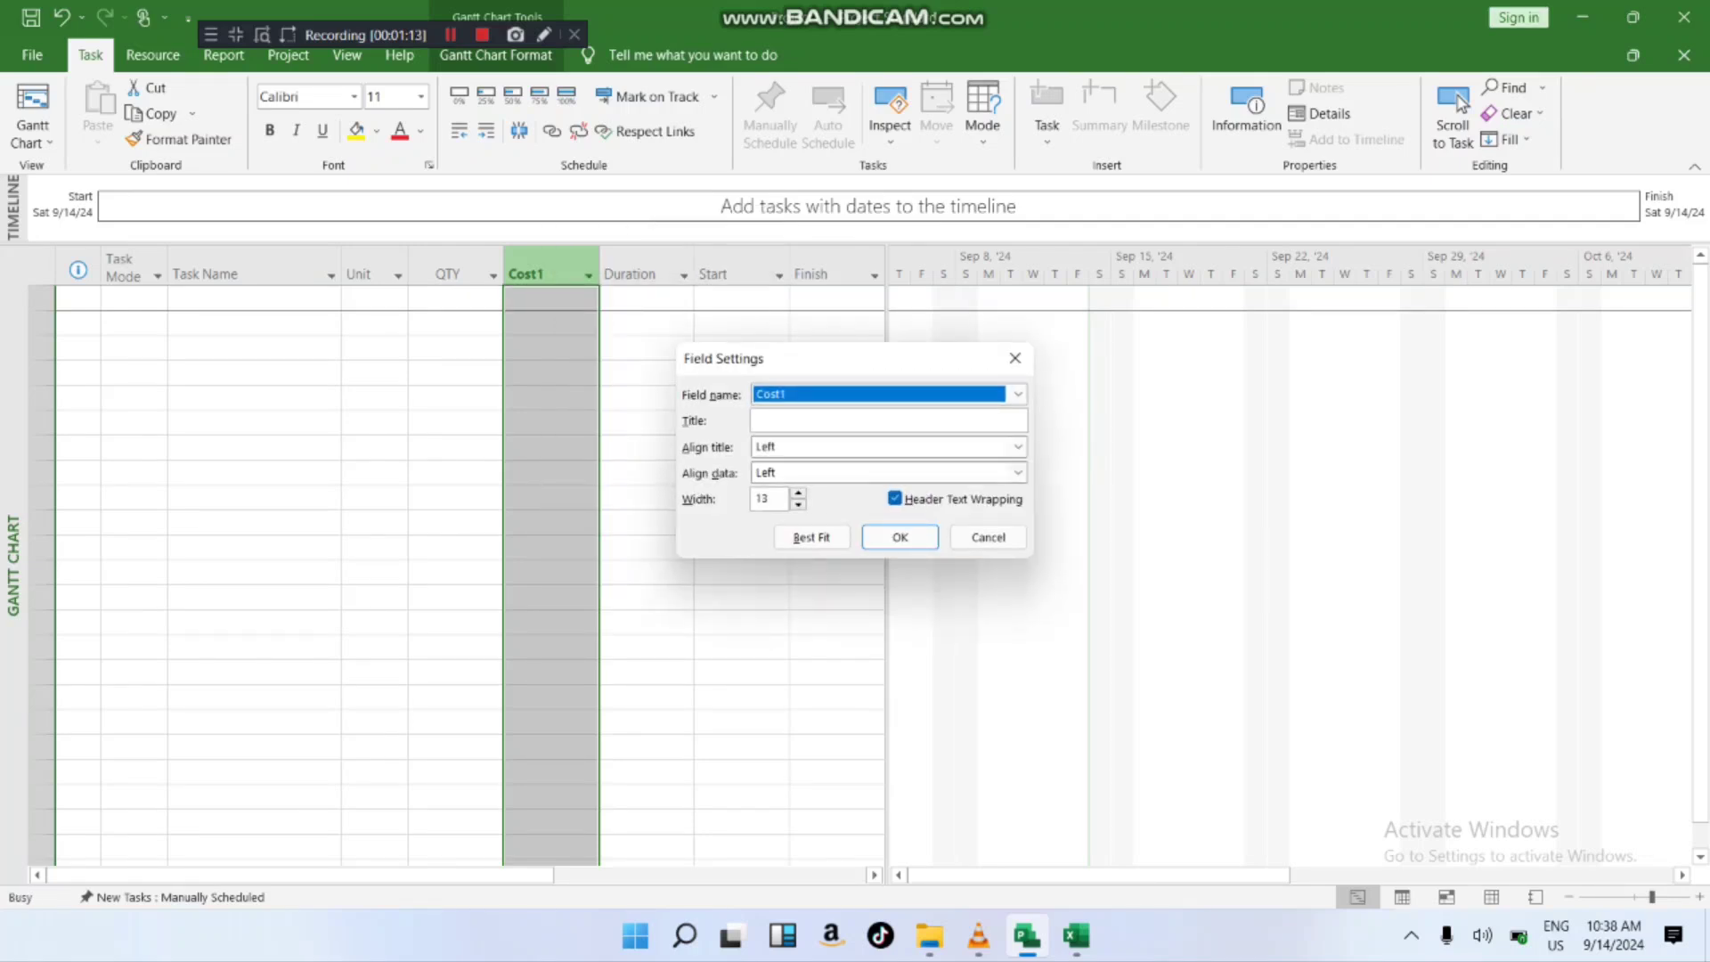
click(801, 420)
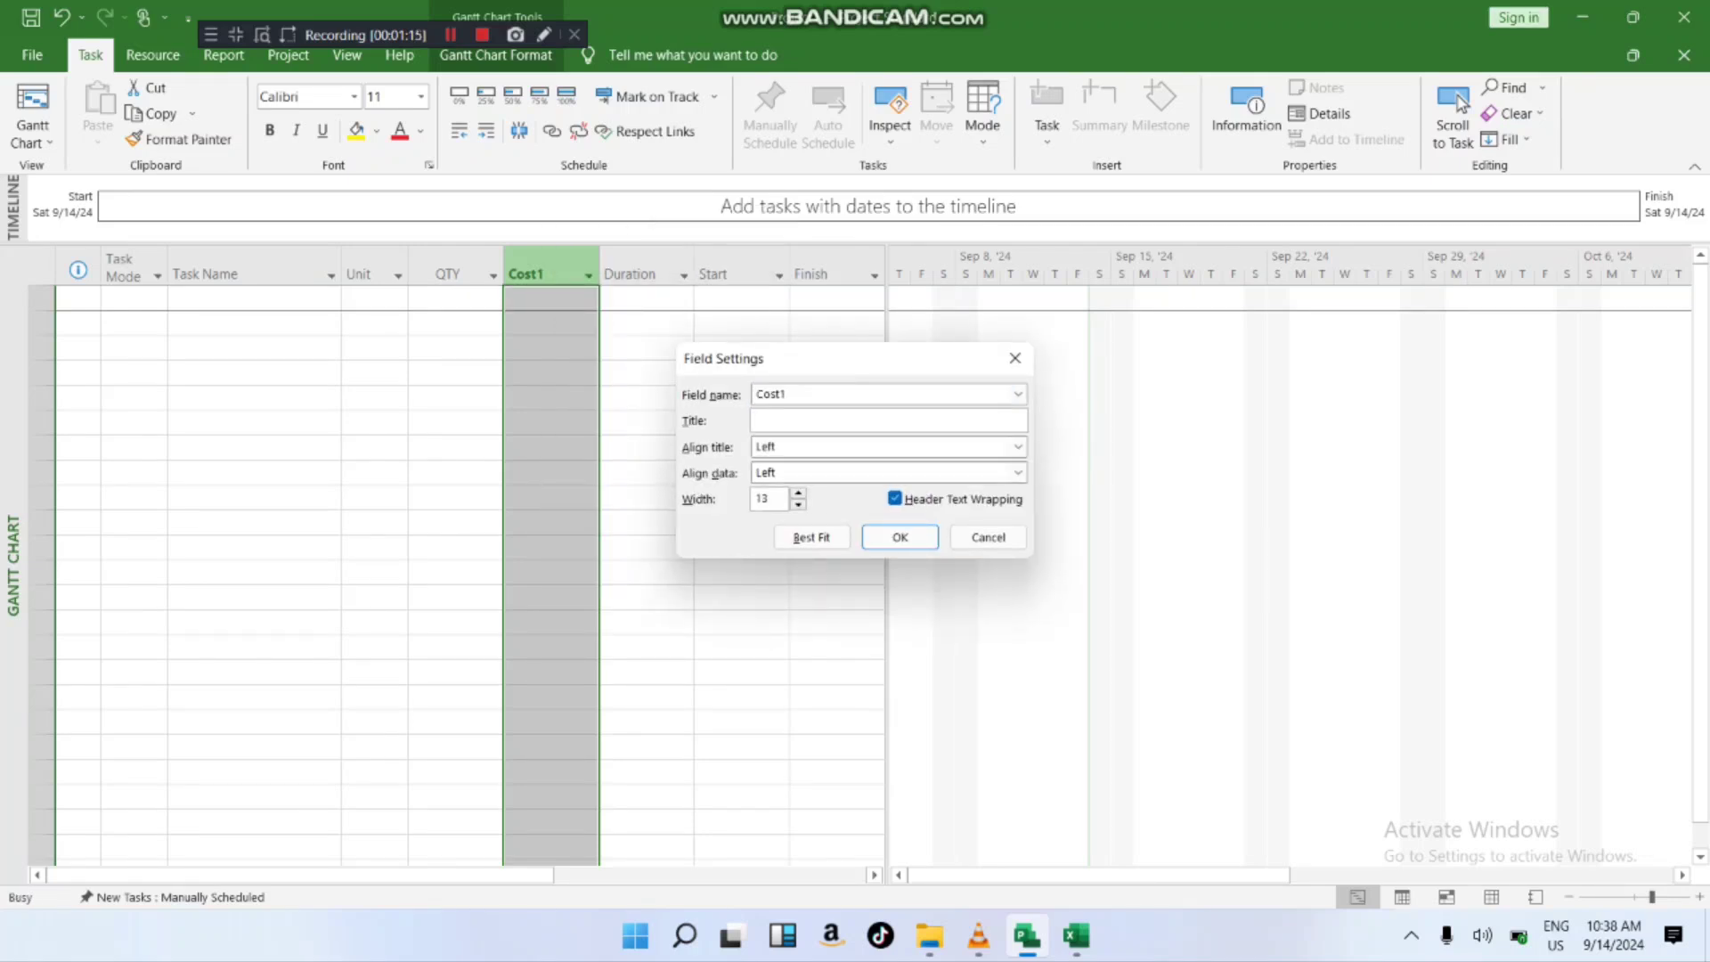
text(Rate)
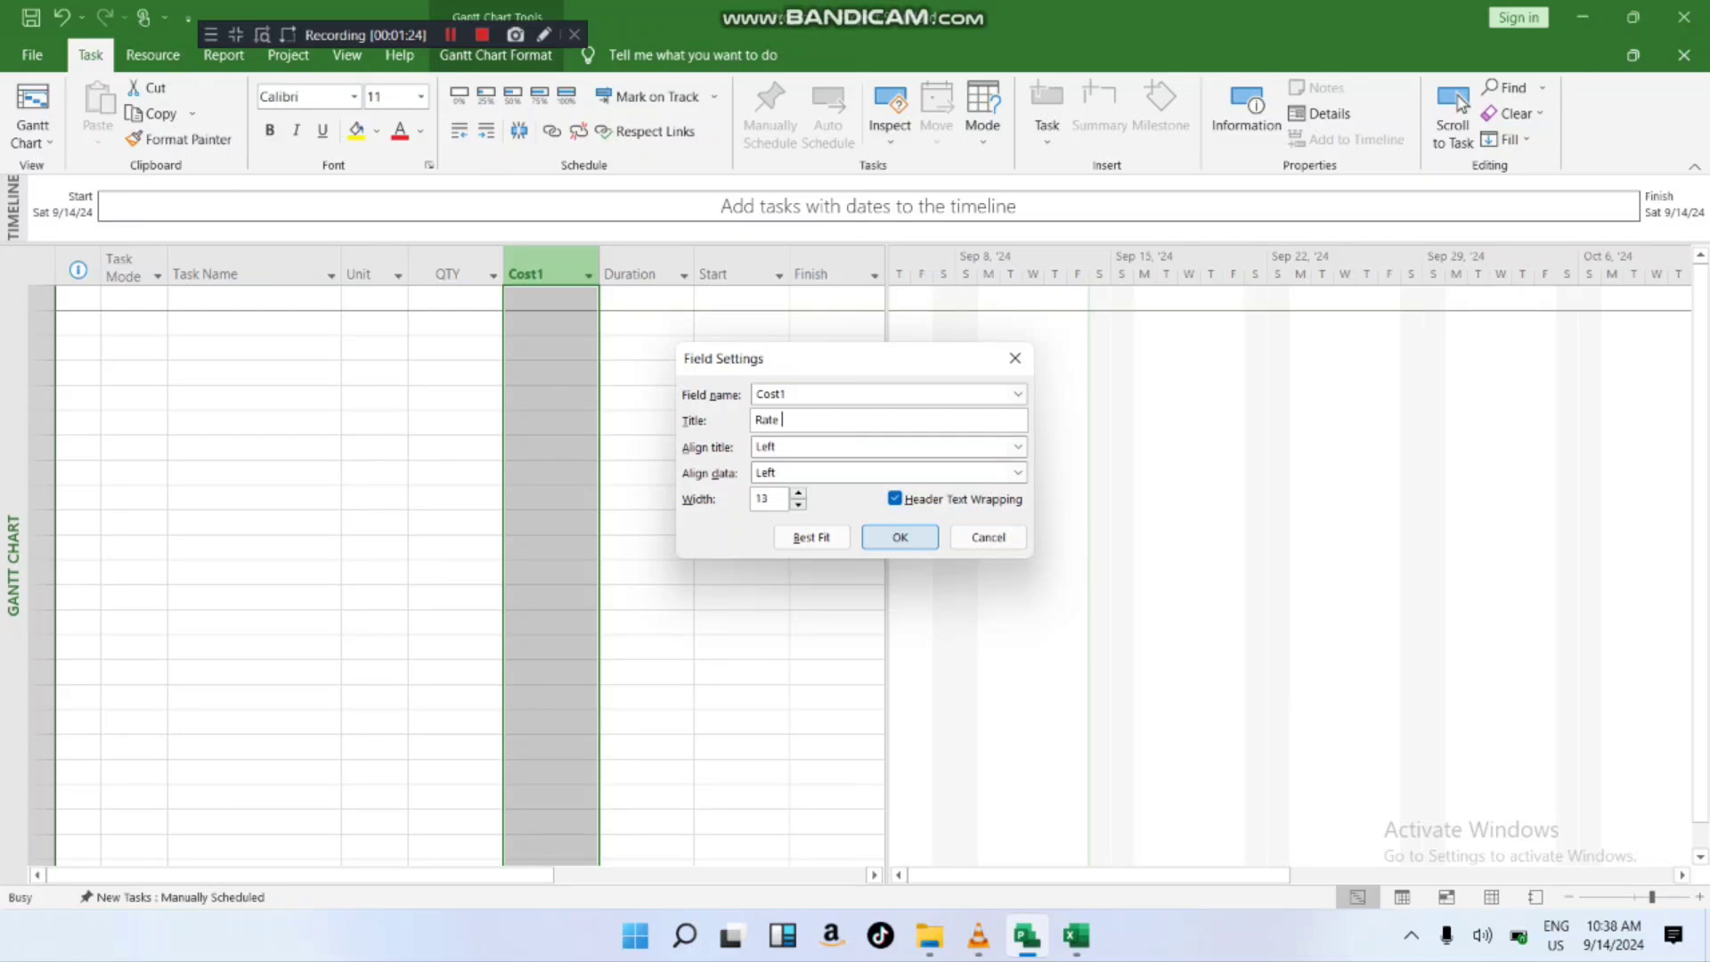
- Center the Rate column's title and data, and apply the field settings
click(1018, 447)
click(891, 465)
click(1017, 473)
click(763, 507)
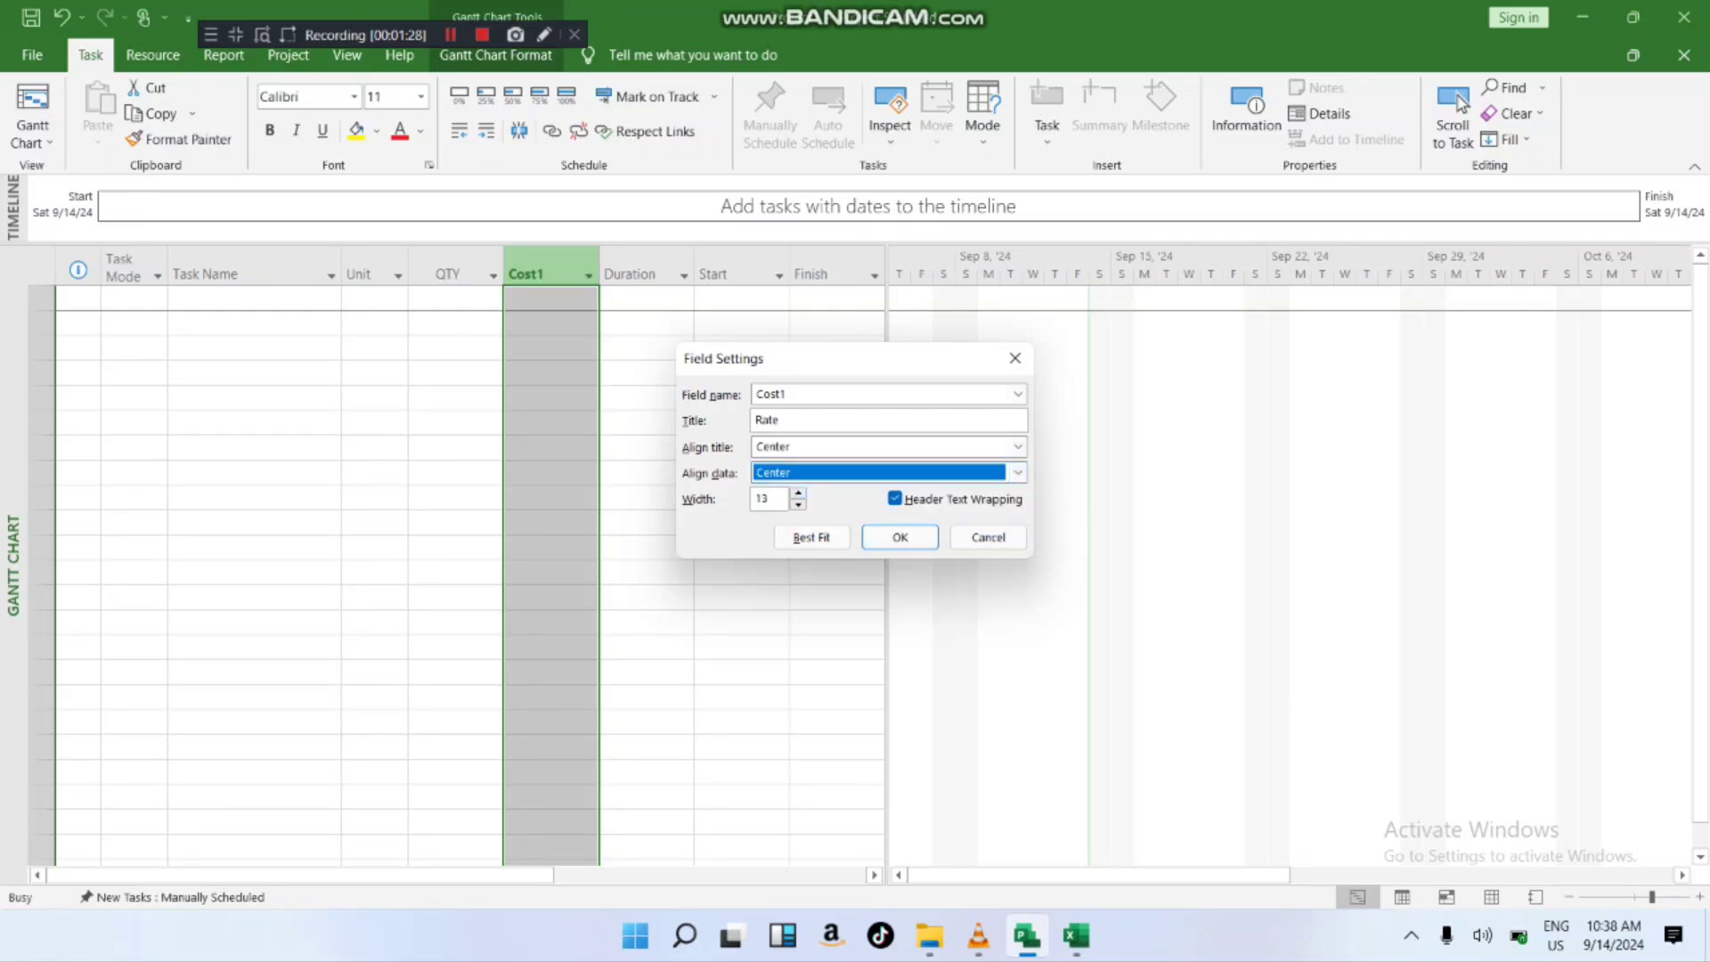
click(899, 538)
click(736, 498)
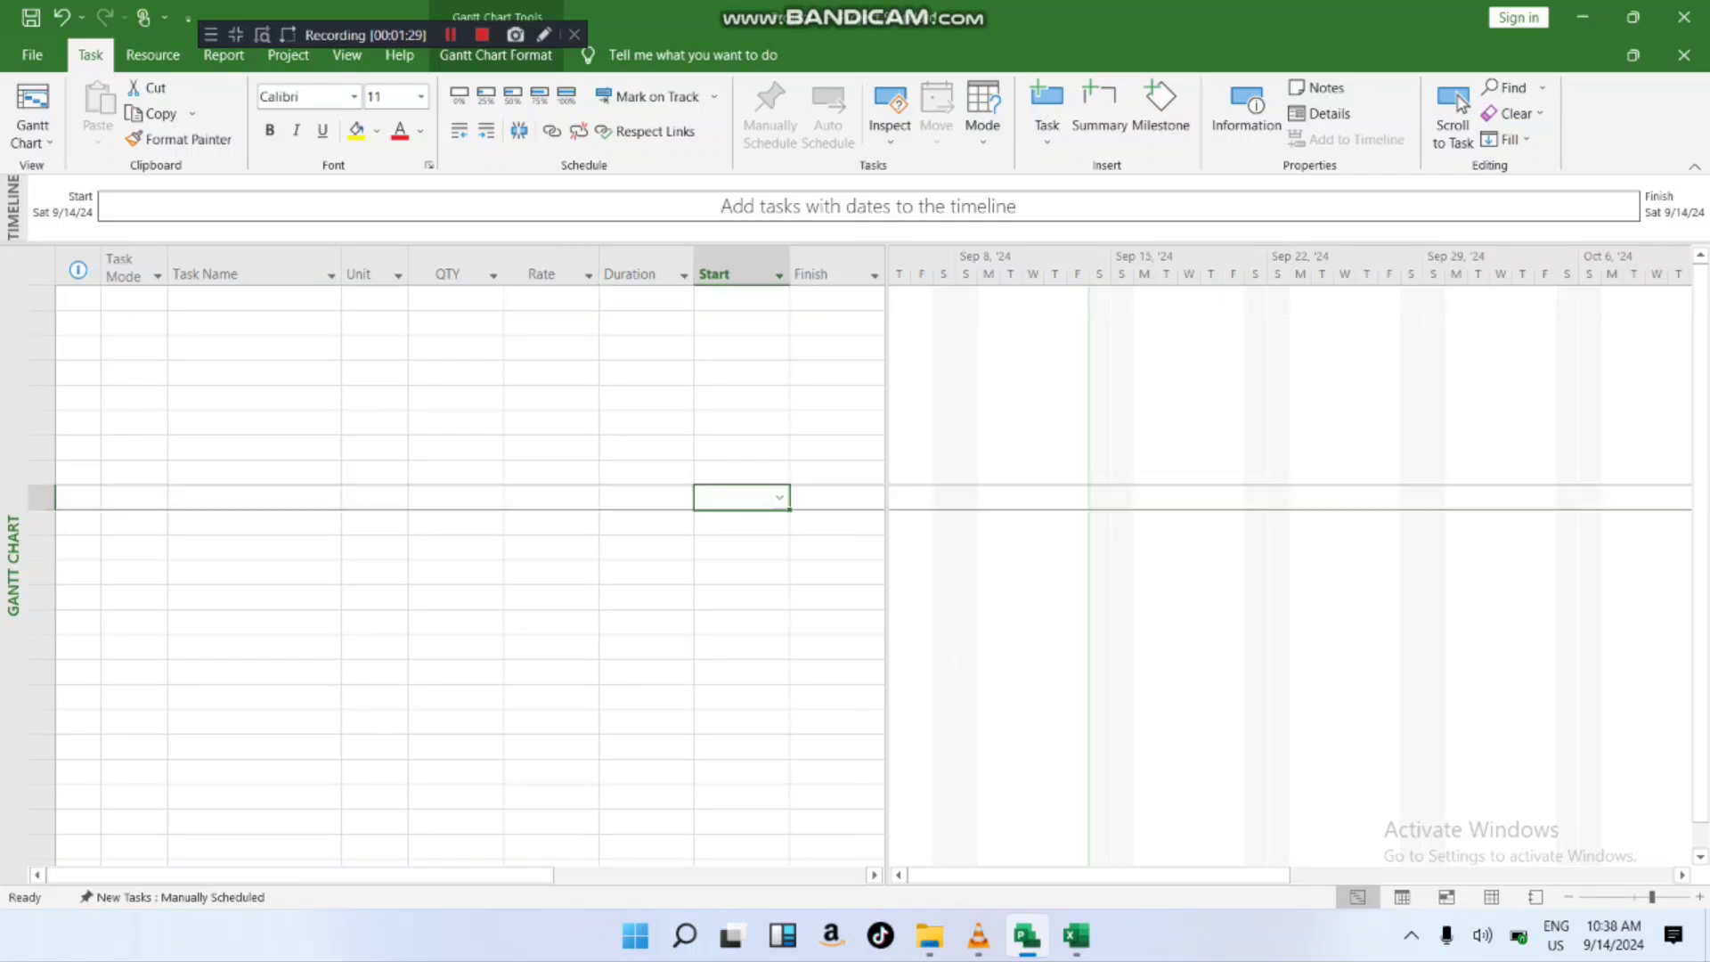
- Look over the Unit, QTY, Rate and Duration columns of the Gantt table one by one
click(372, 267)
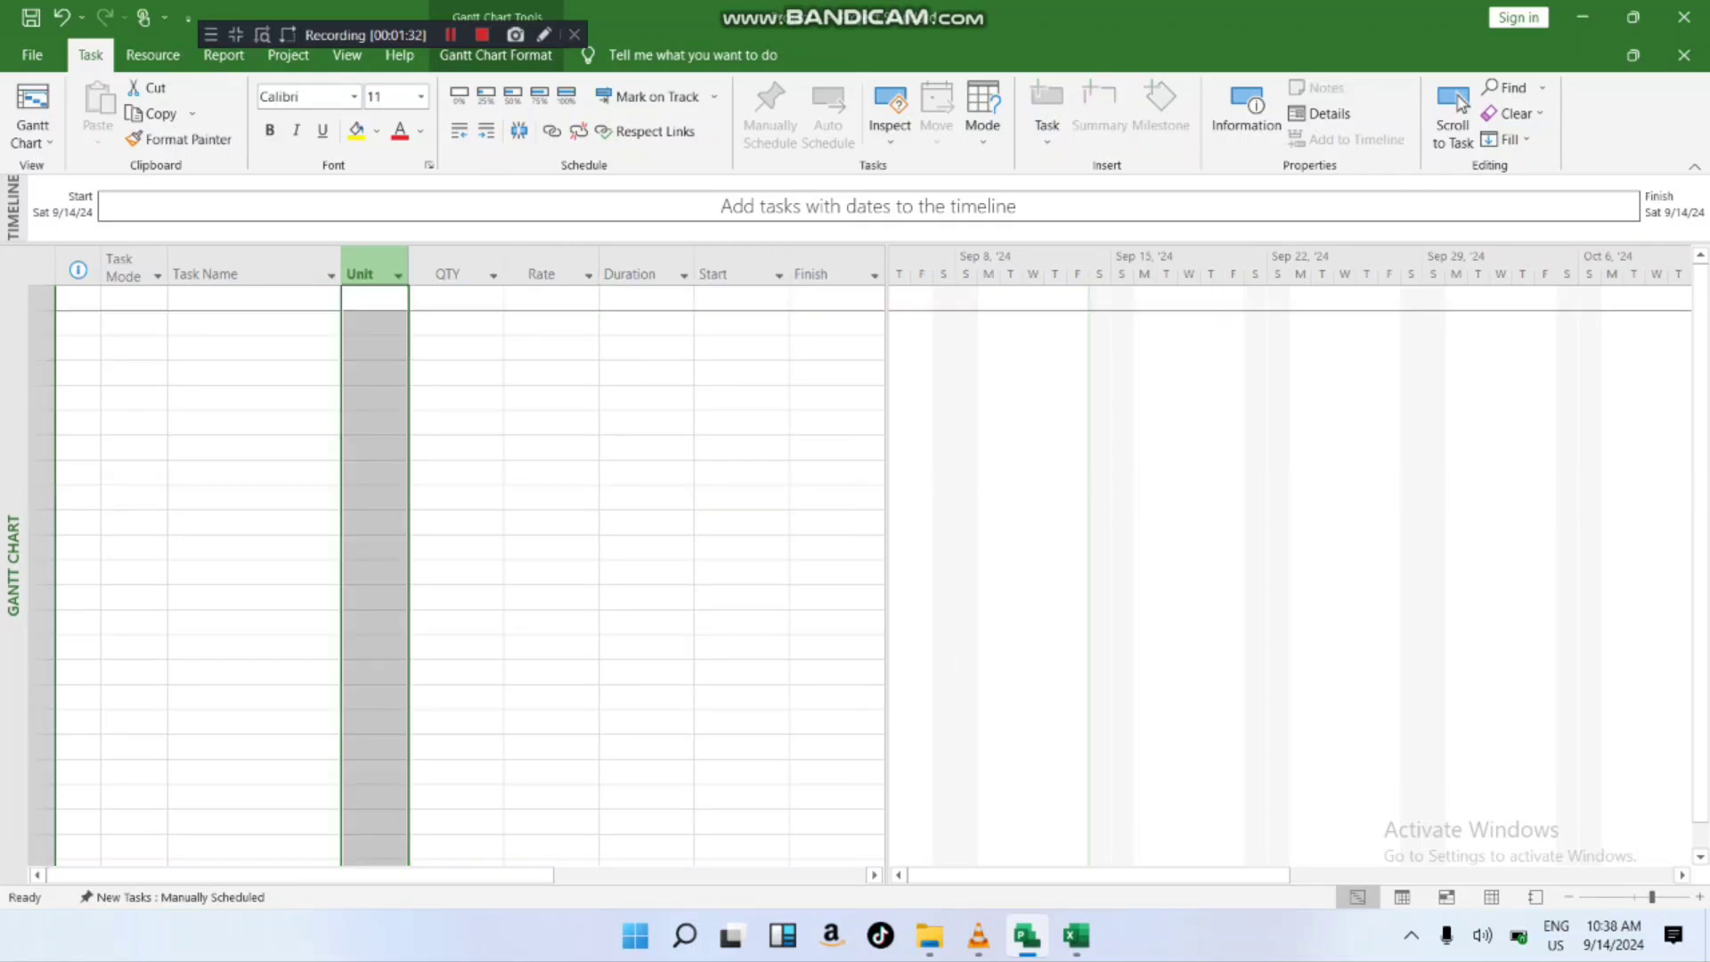
click(455, 267)
click(550, 268)
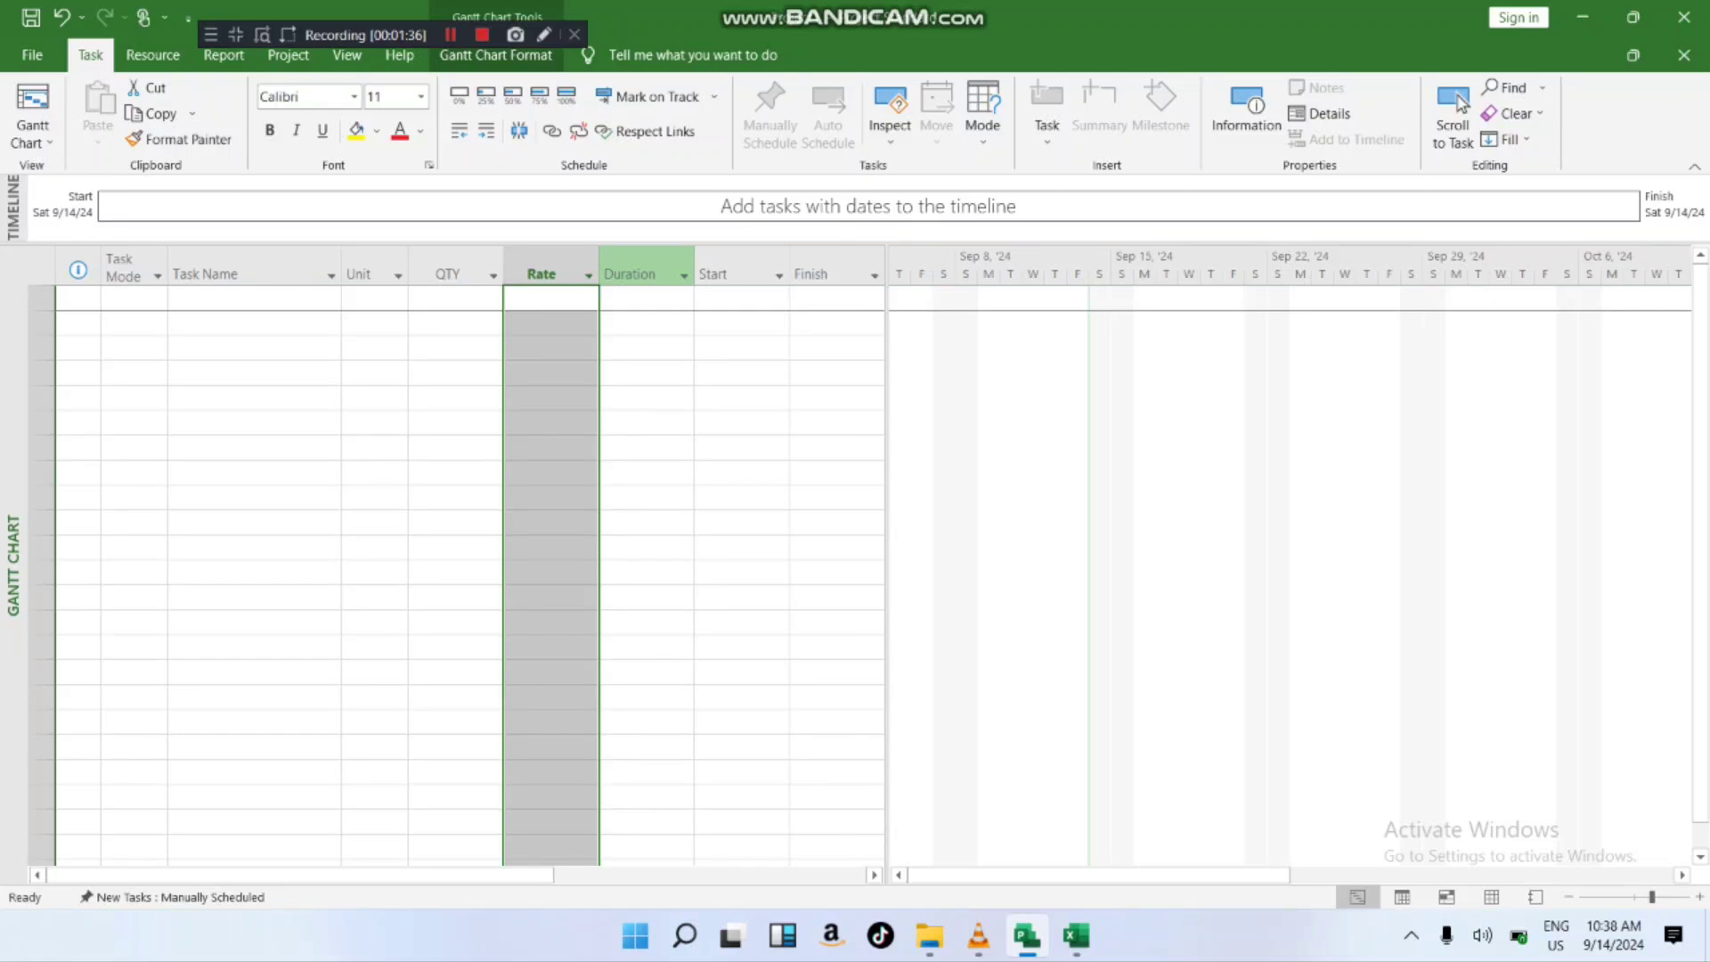
click(633, 268)
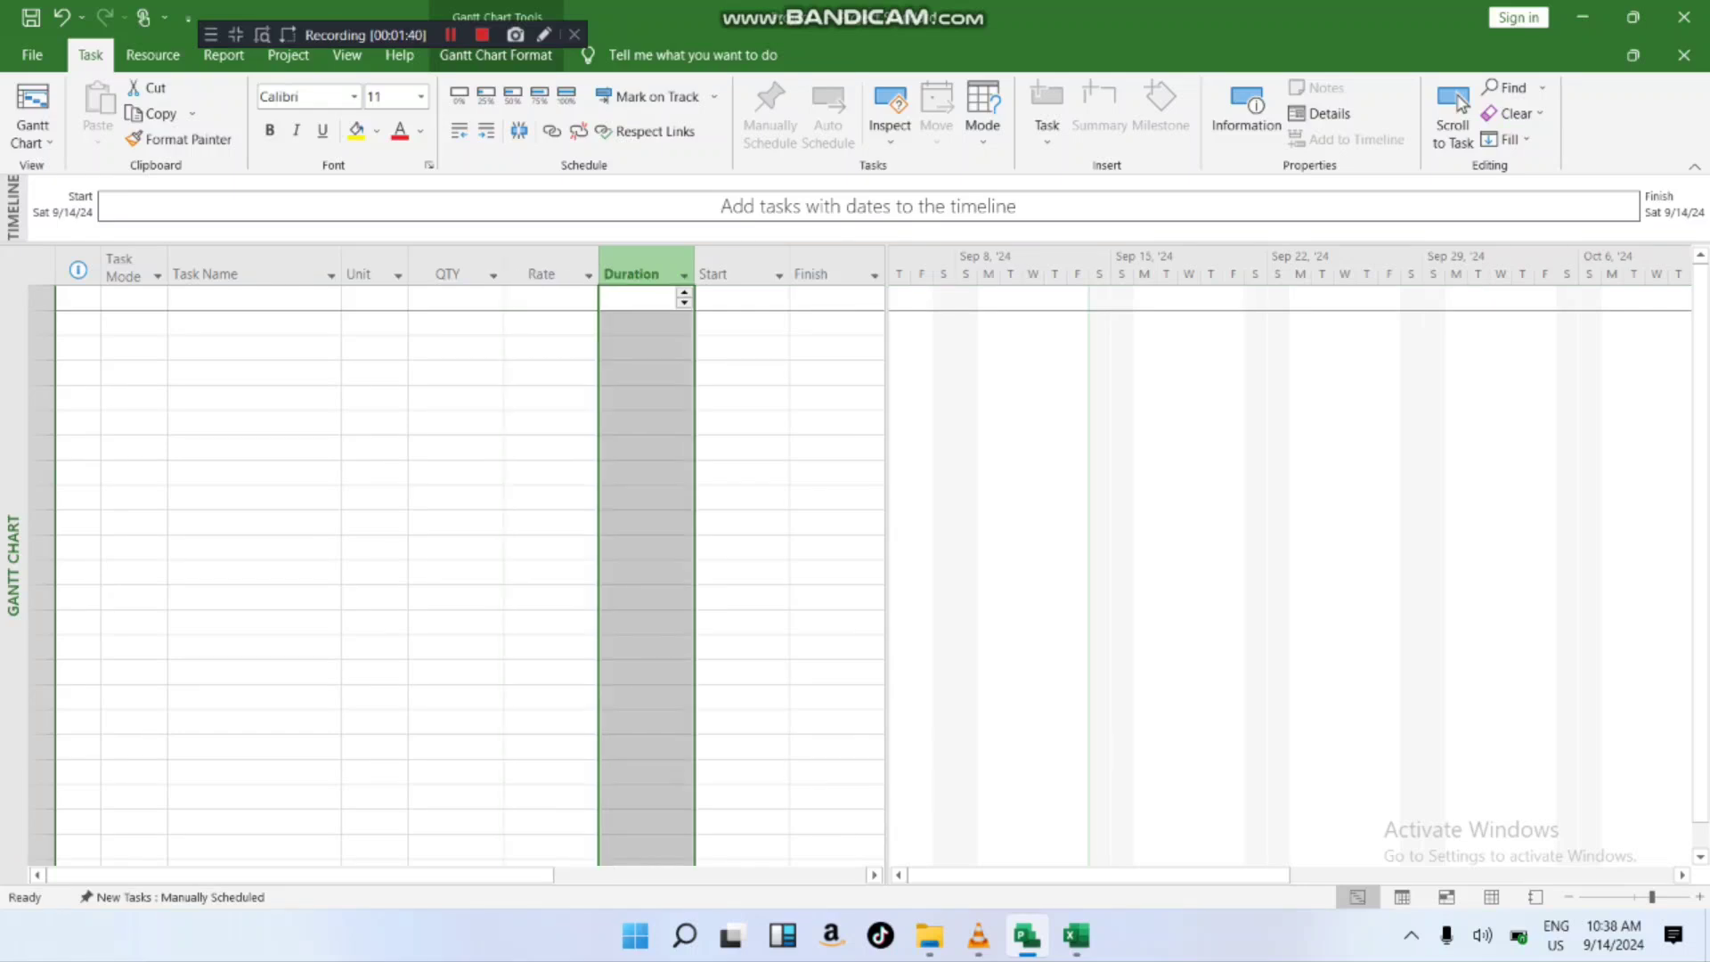
right_click(614, 267)
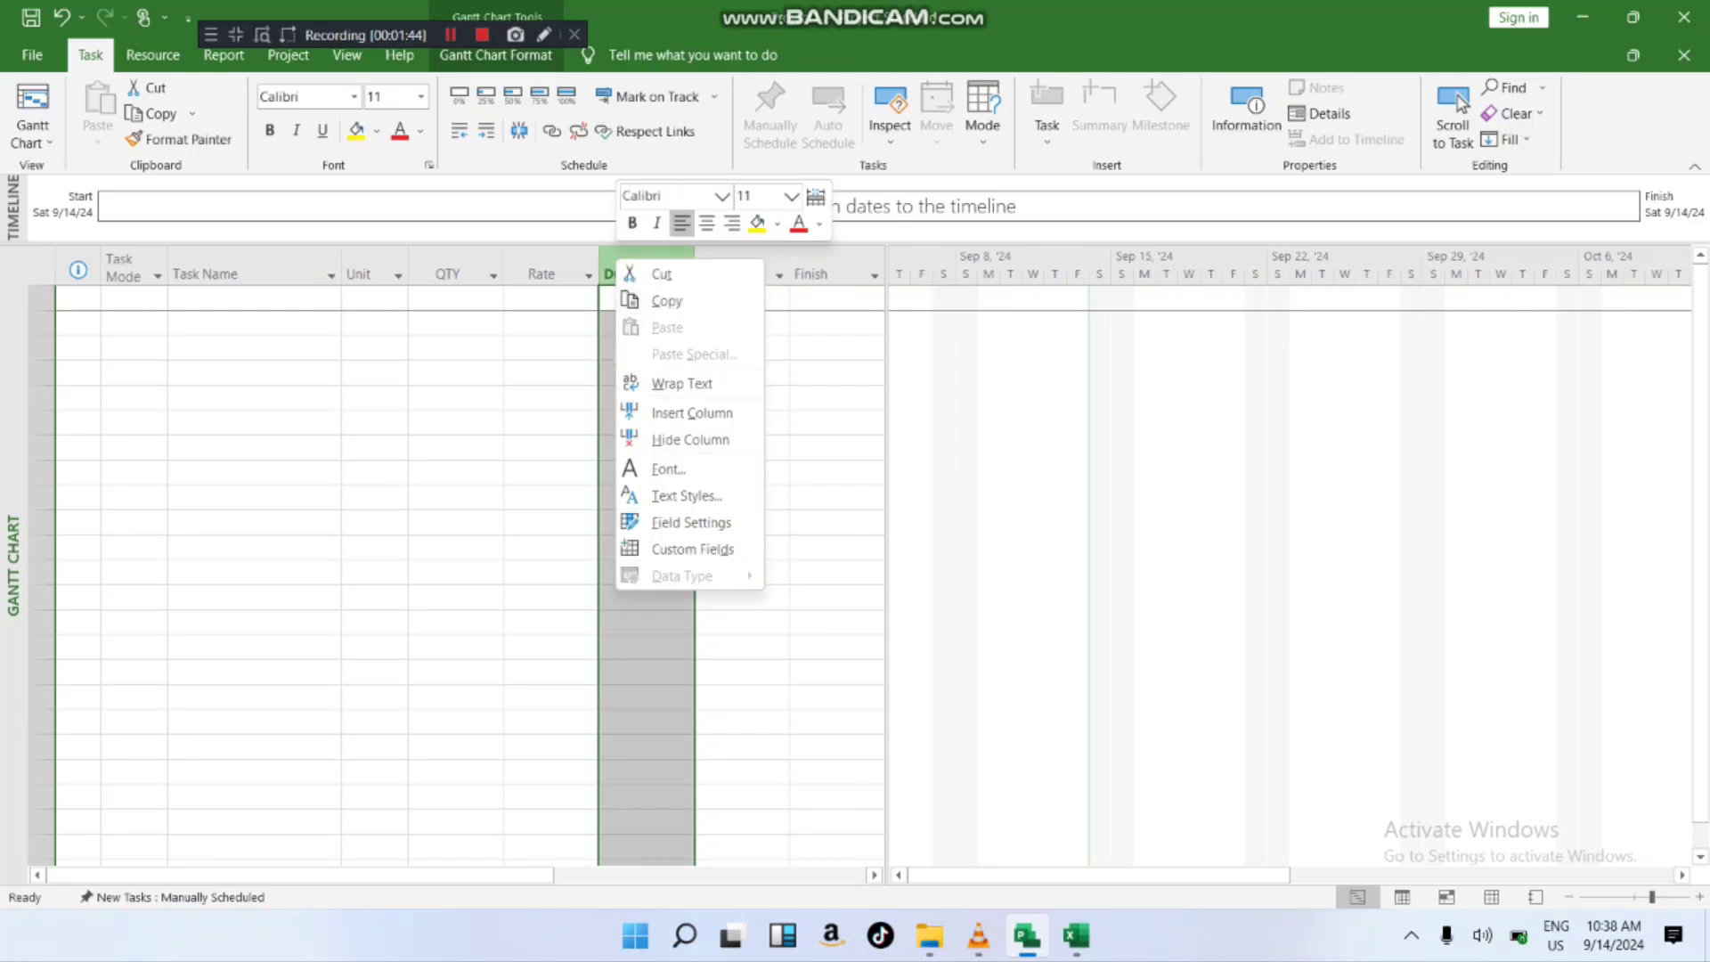
key(Escape)
right_click(777, 277)
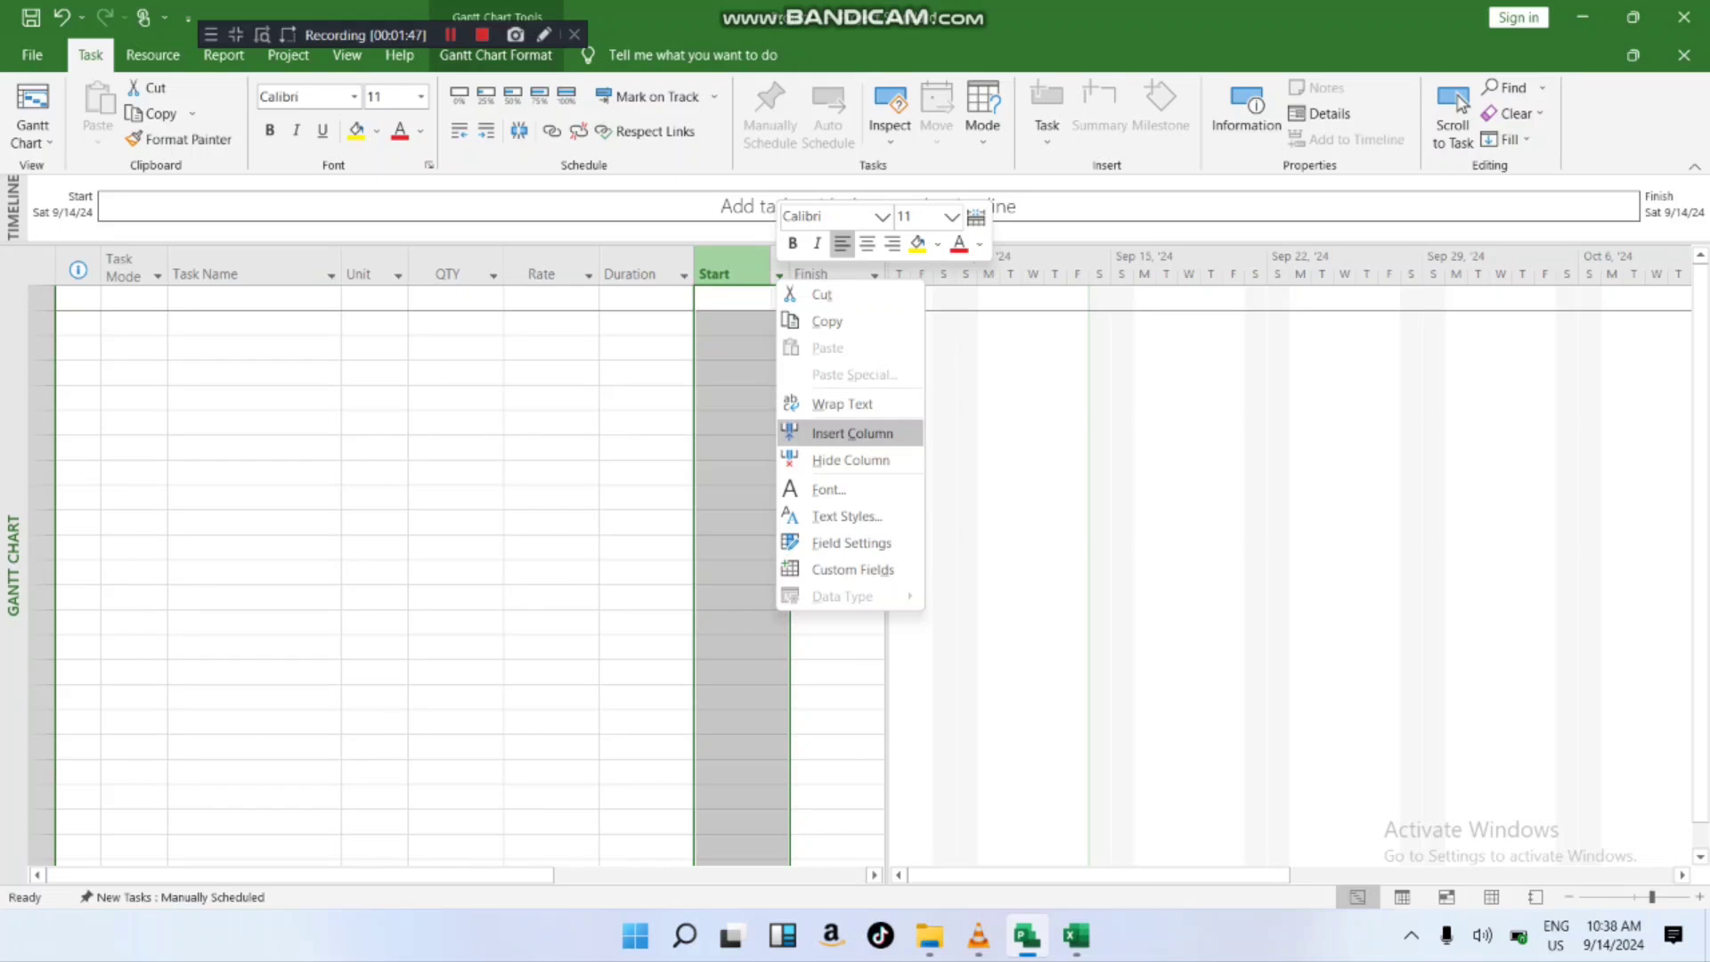
key(Escape)
right_click(663, 267)
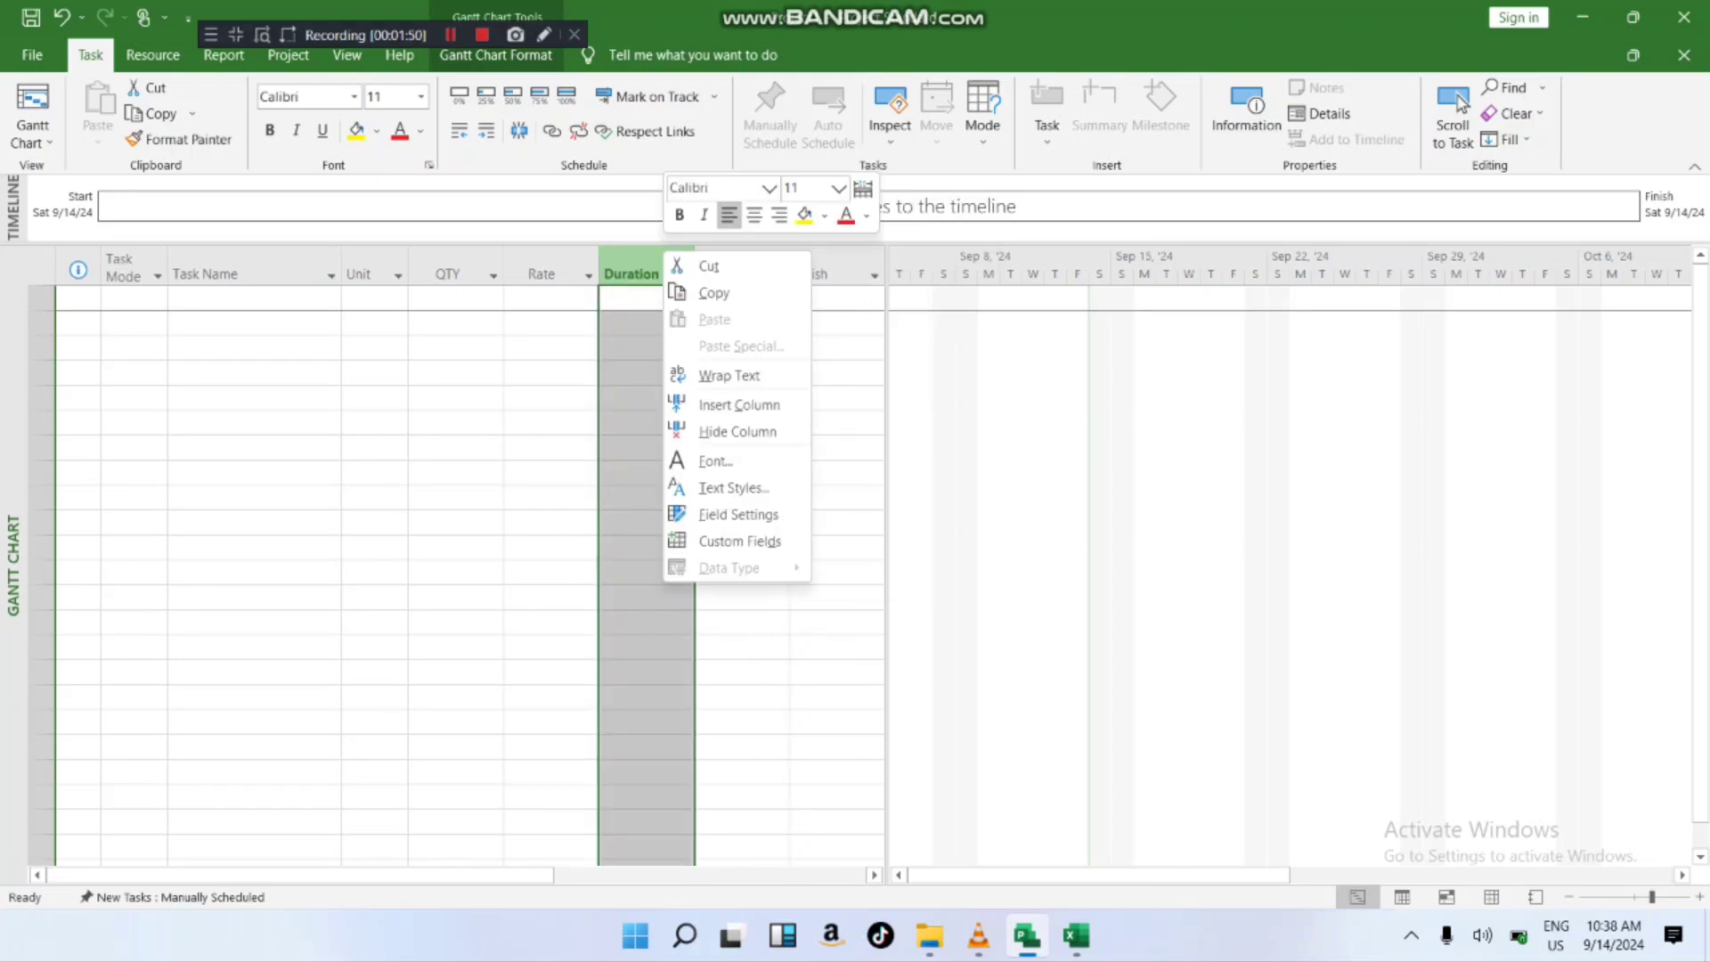
key(Escape)
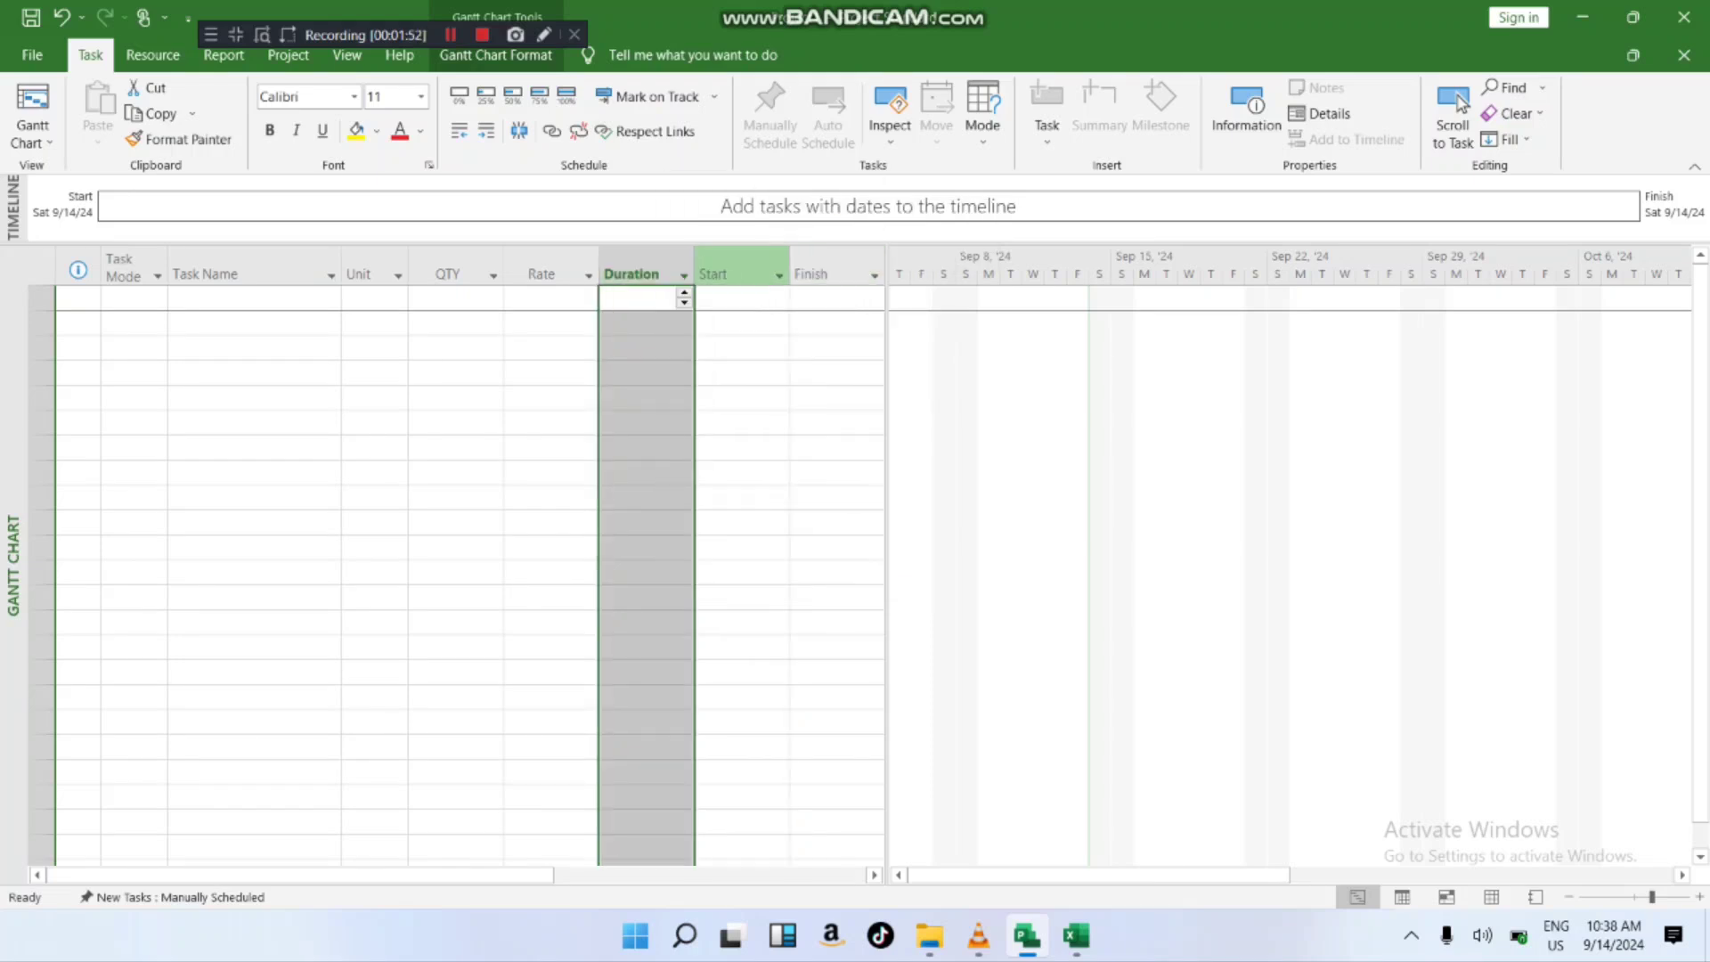
- Insert a Cost2 column between the Duration and Start columns
right_click(726, 256)
click(802, 404)
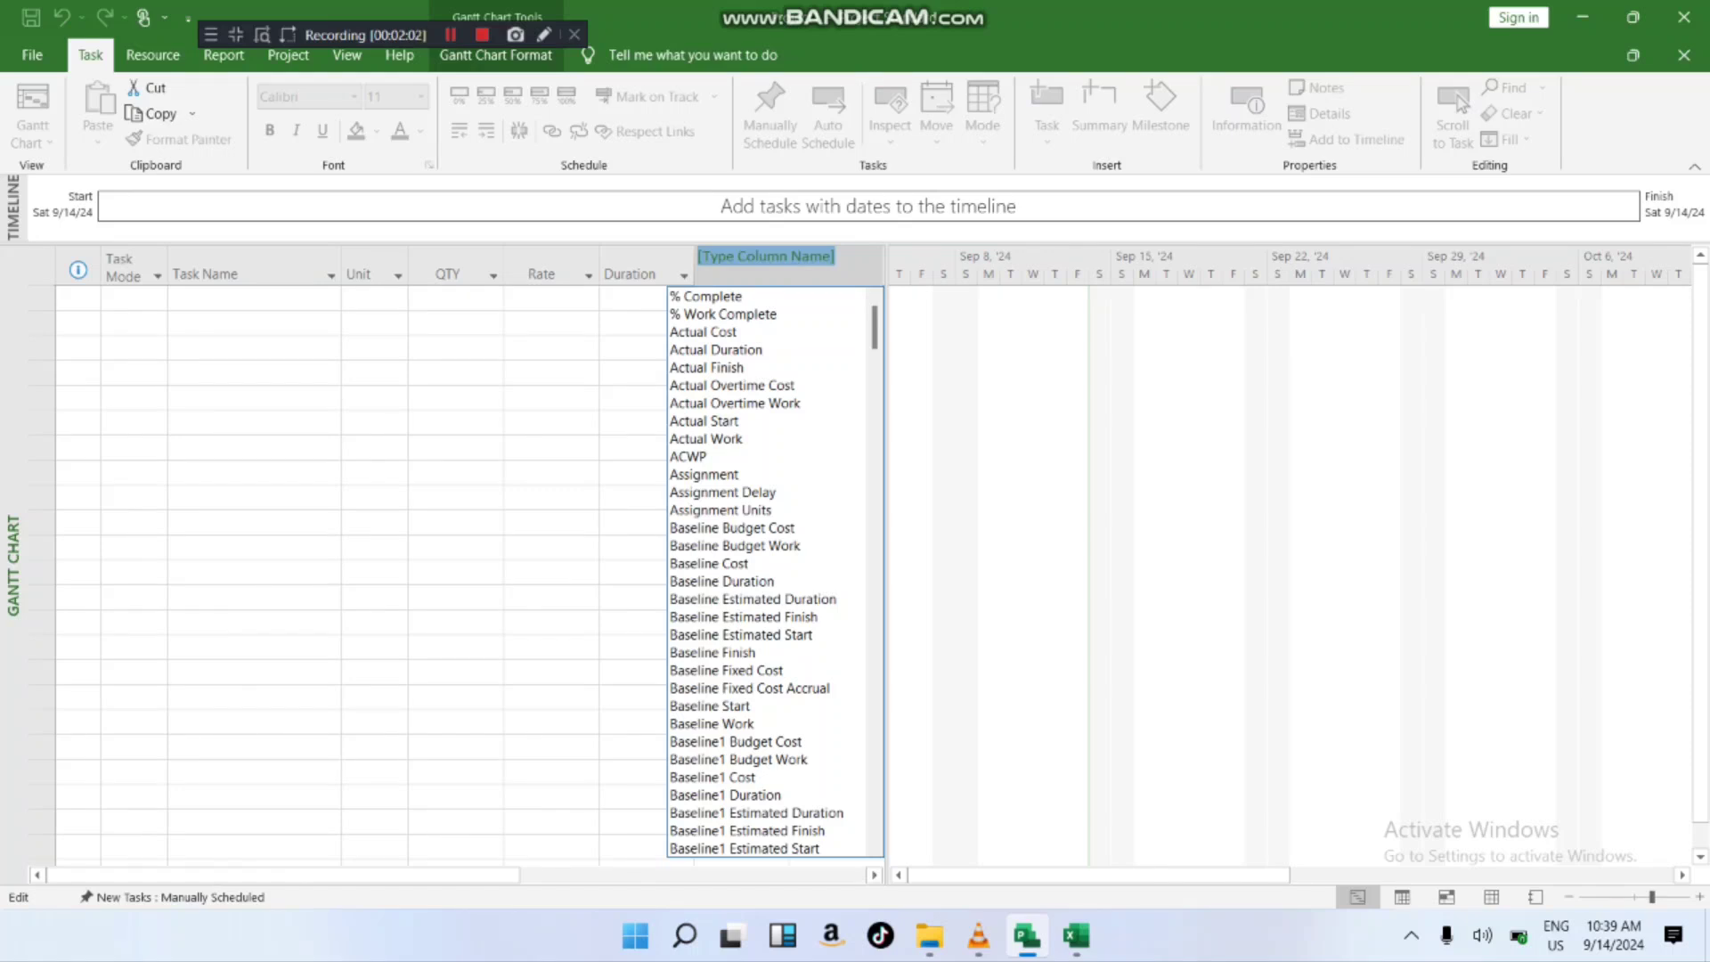
text(c)
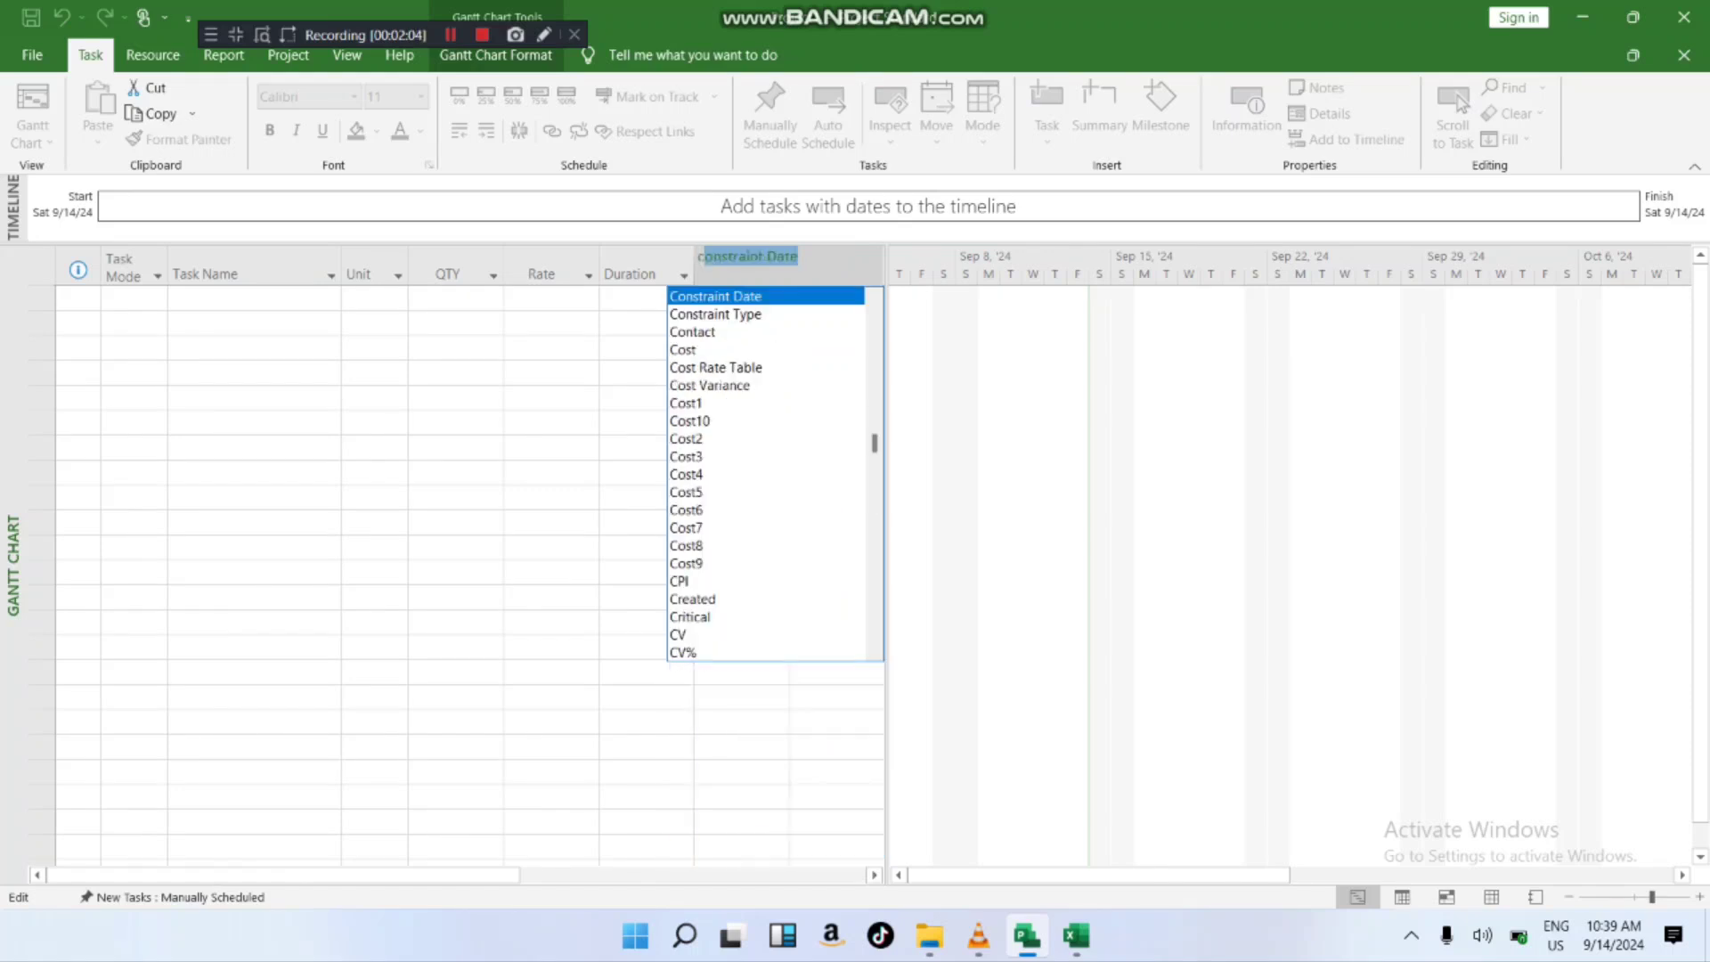
text(ost2)
key(Return)
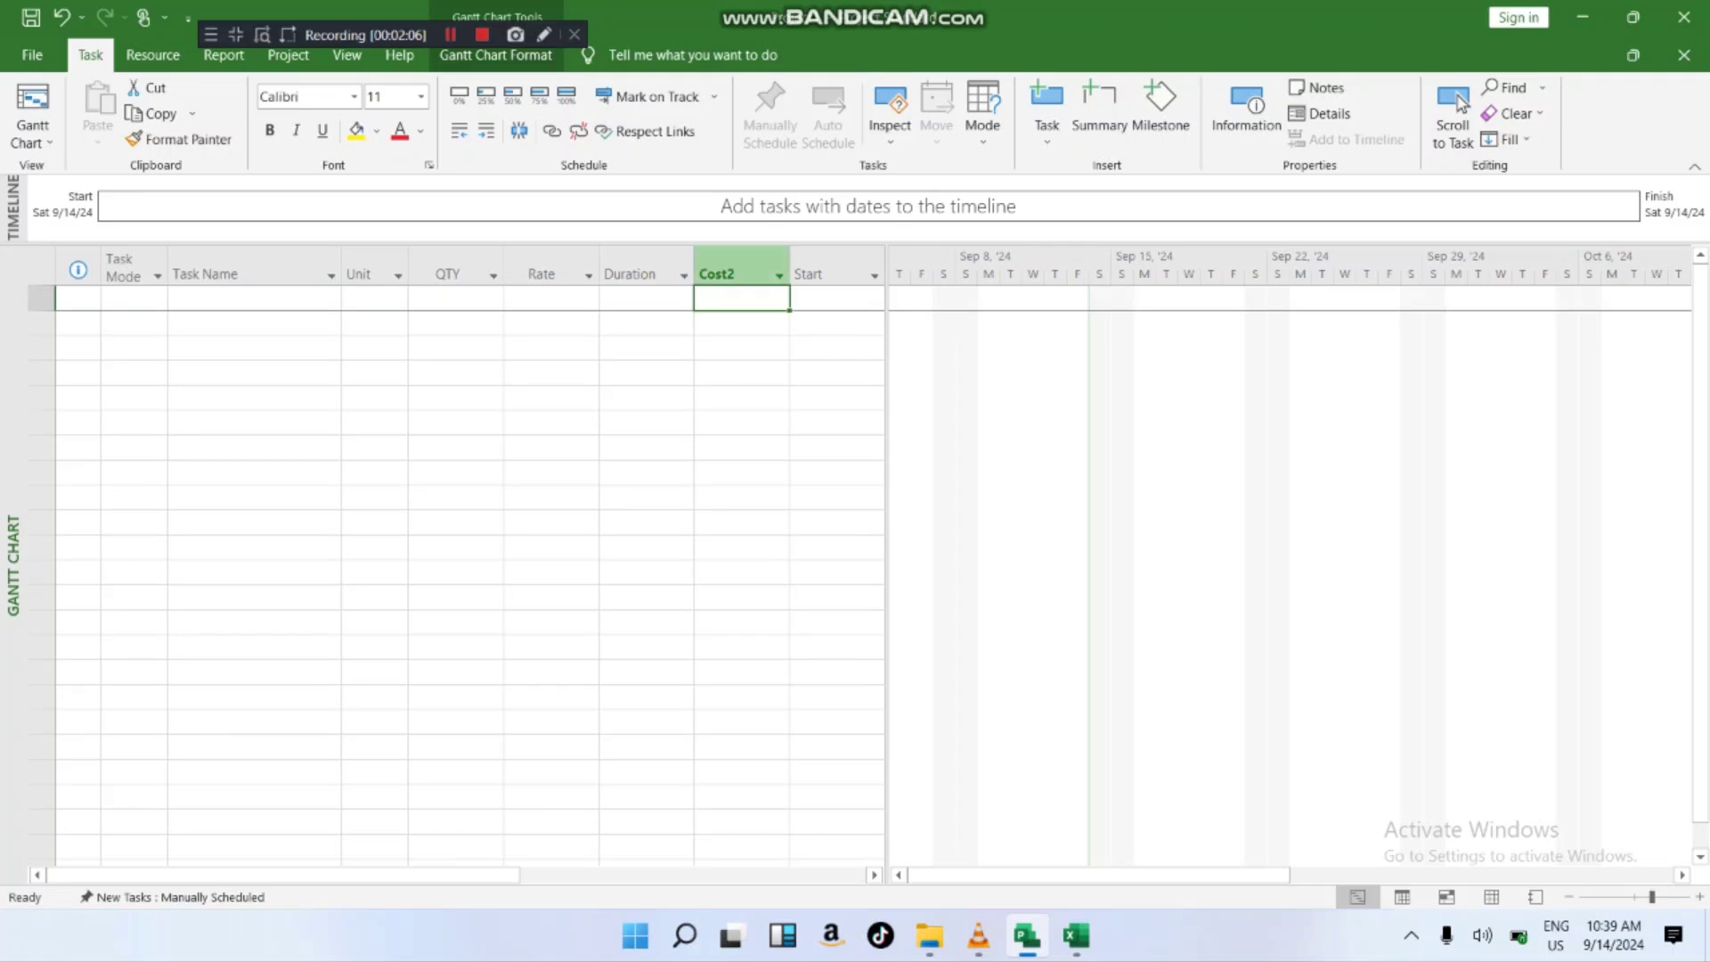
- In the Cost2 column's field settings, enter Amount as the column title
right_click(734, 270)
click(812, 535)
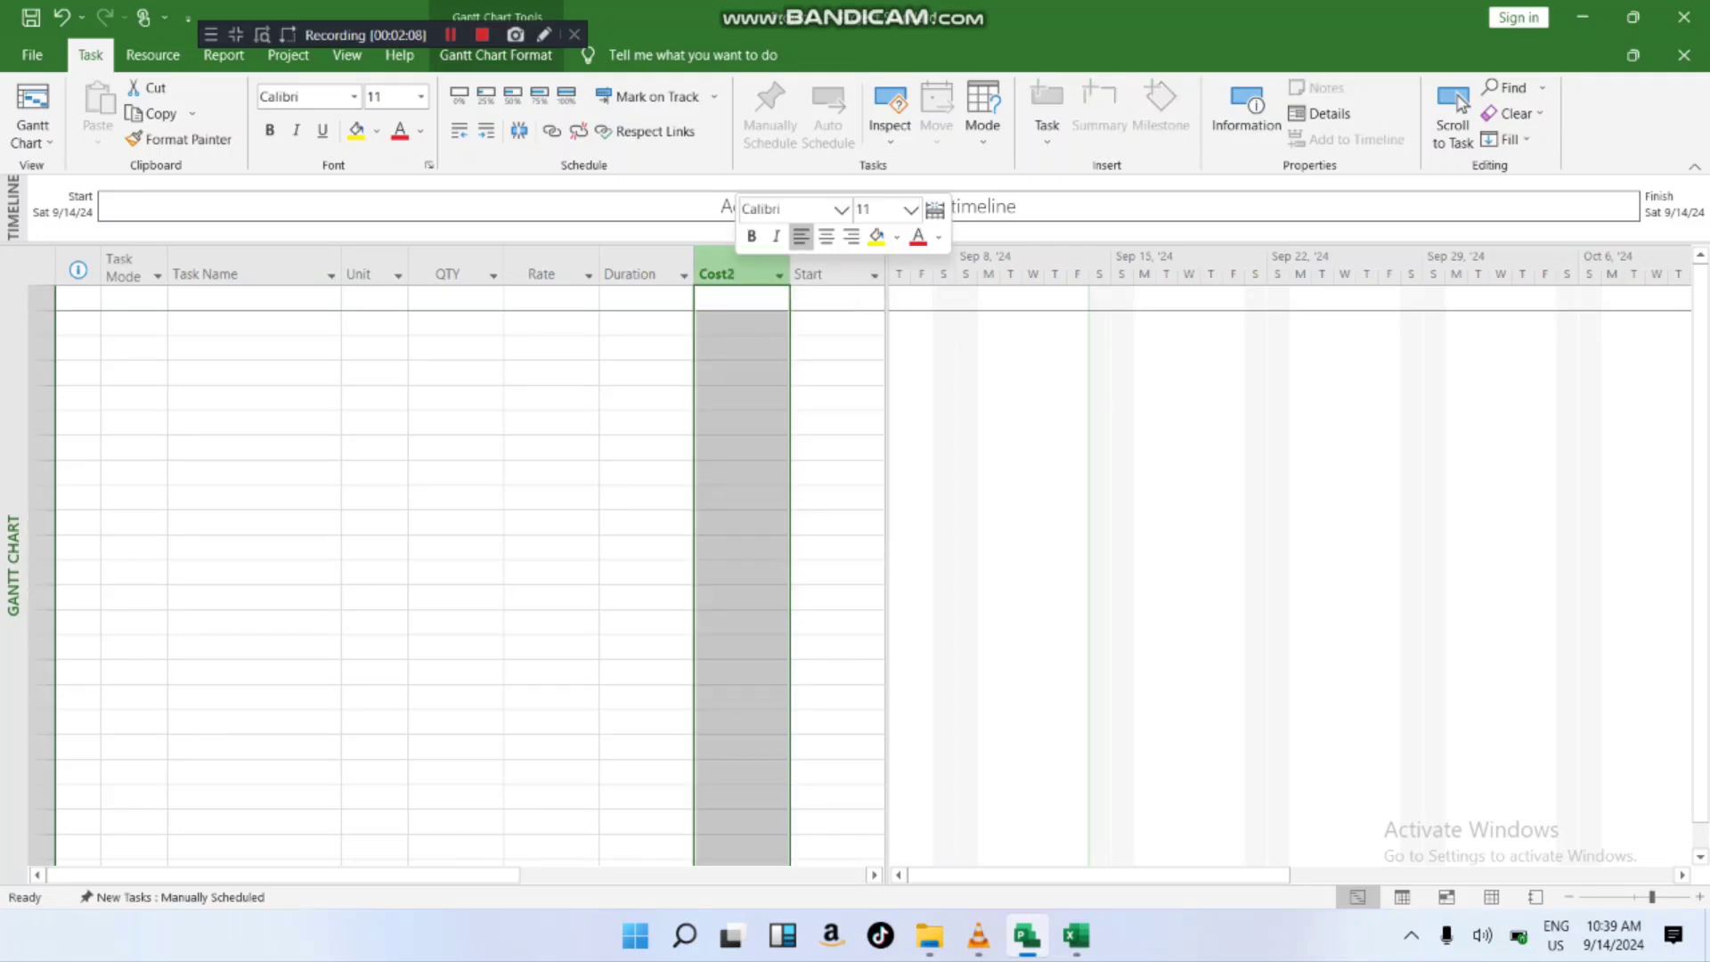
key(Tab)
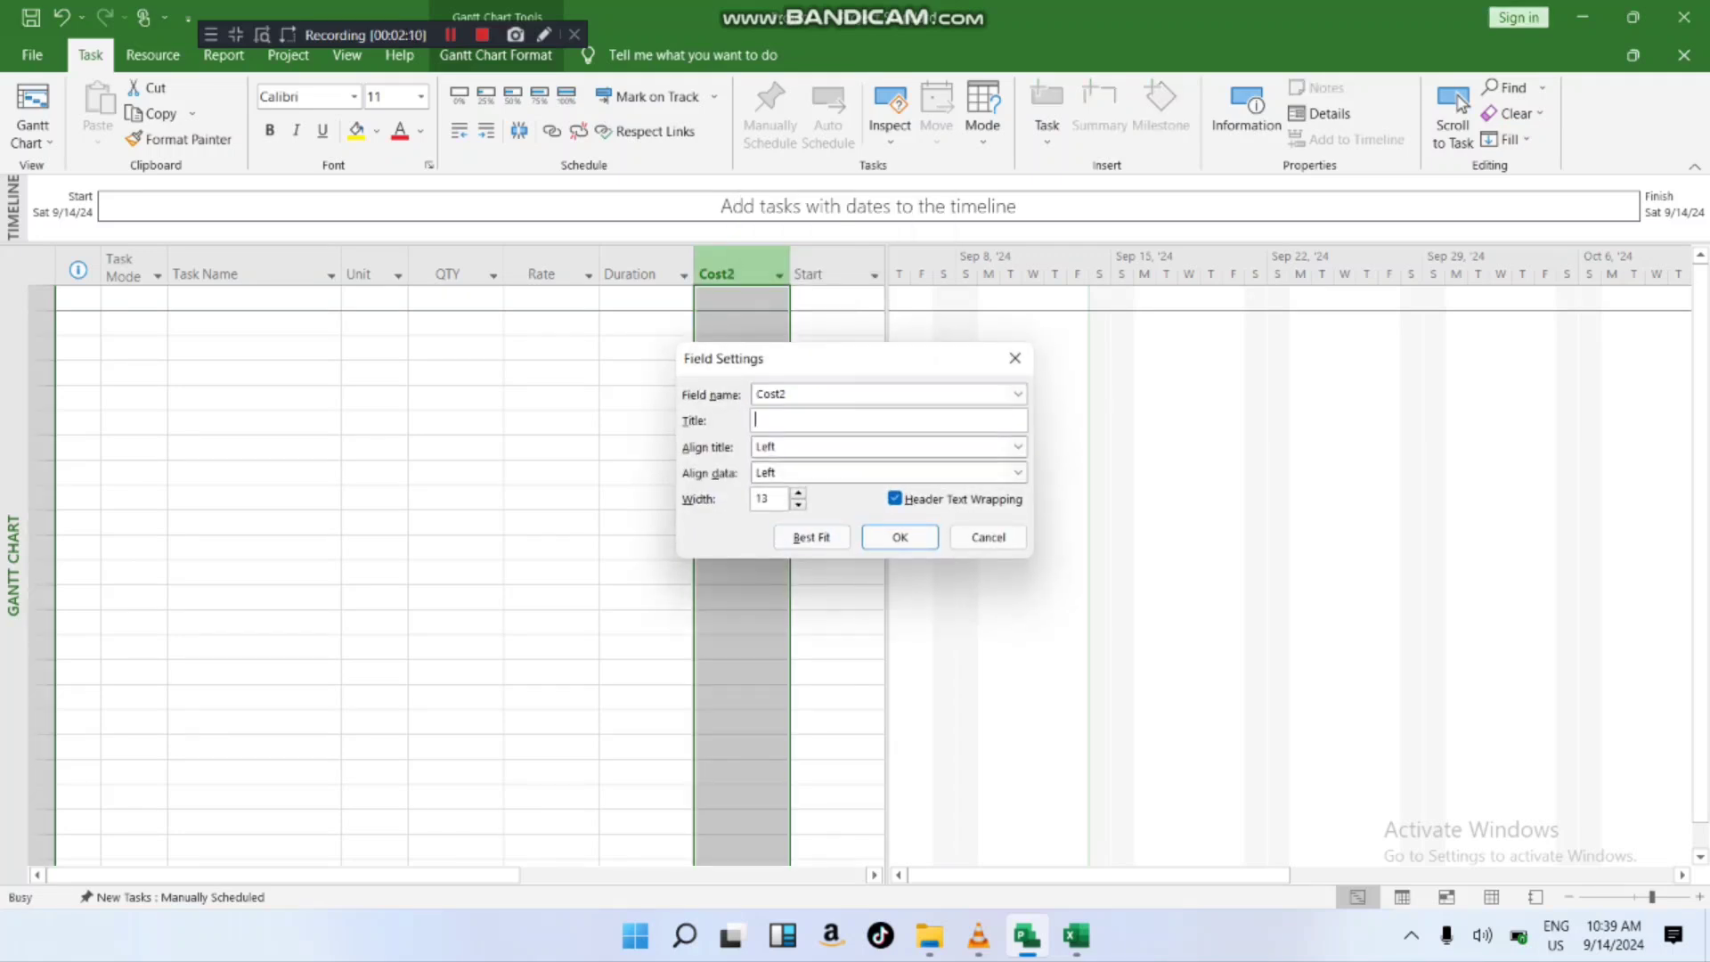
text(Amount)
- Center the Amount column's title and data, and apply the field settings
key(Tab)
key(alt+Down)
key(Down)
key(Return)
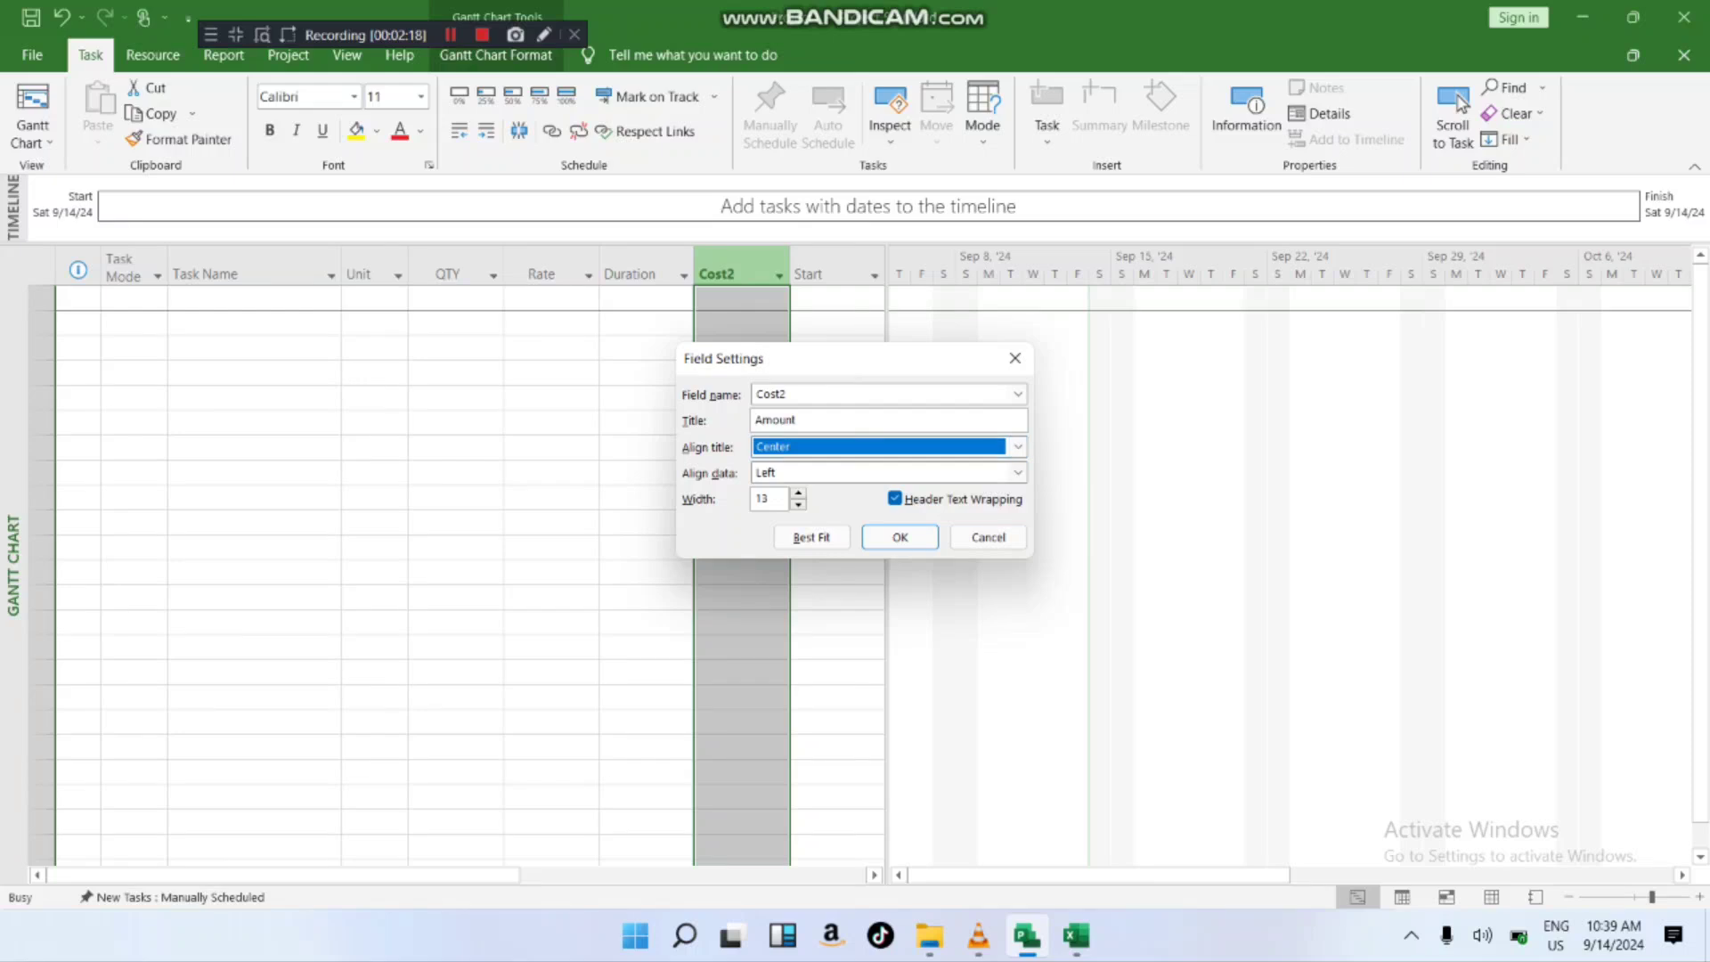
key(Tab)
key(alt+Down)
key(Up)
key(Return)
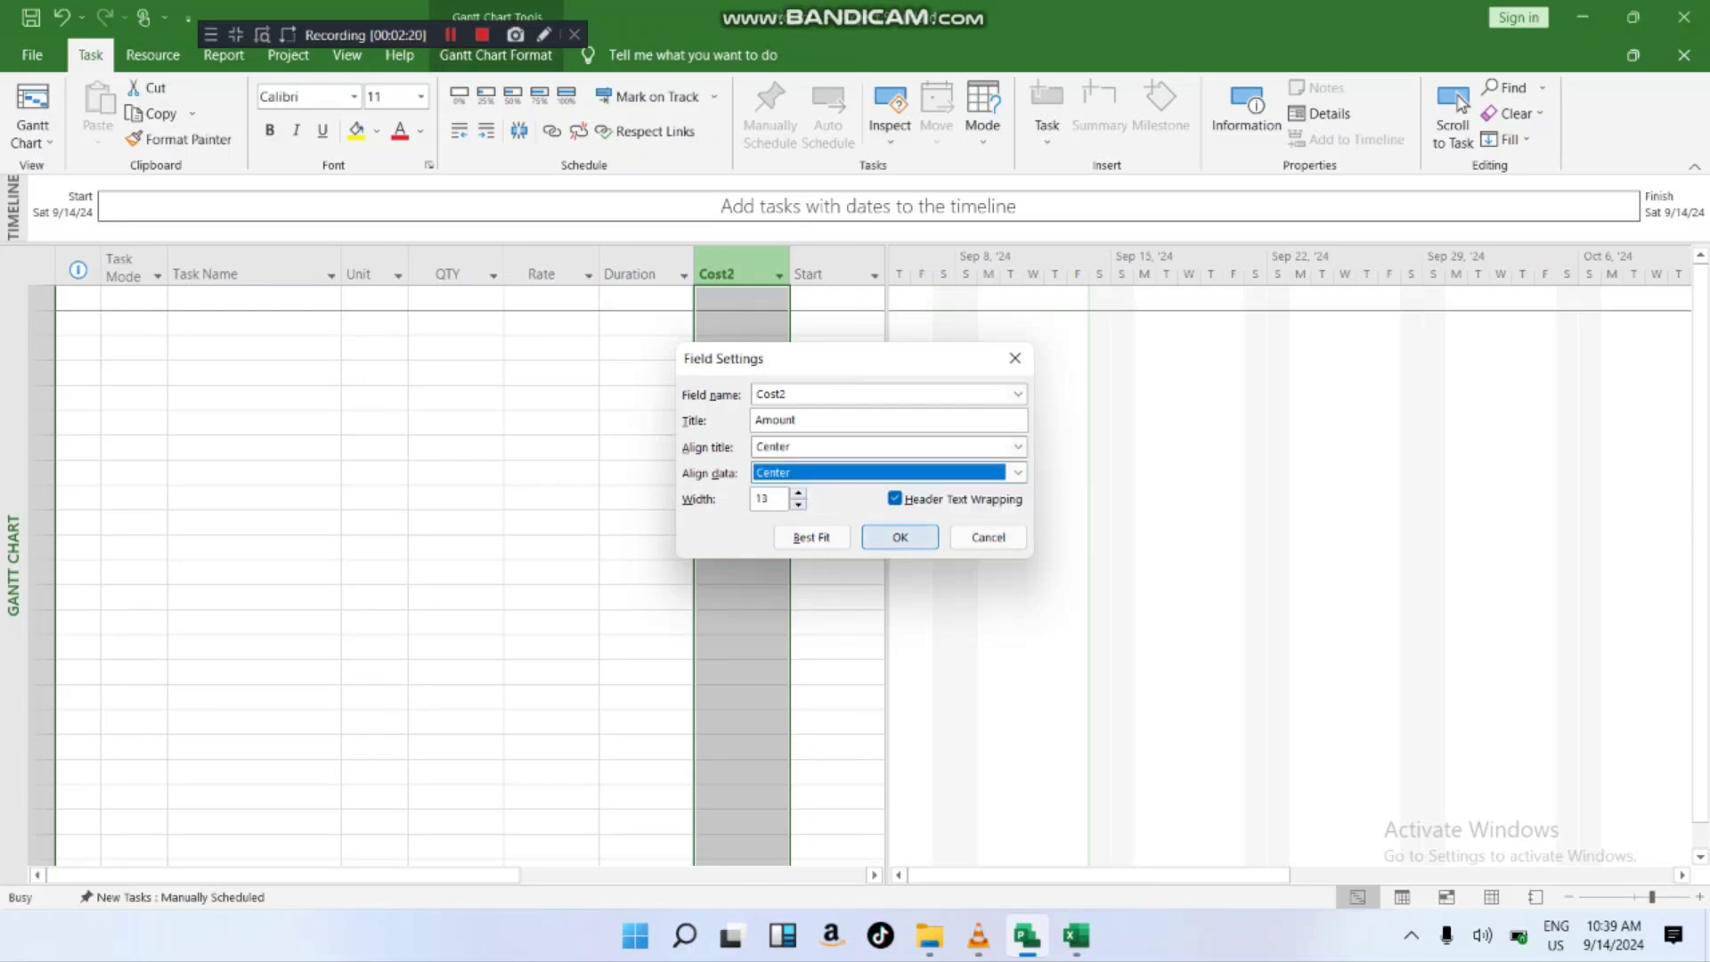
key(Return)
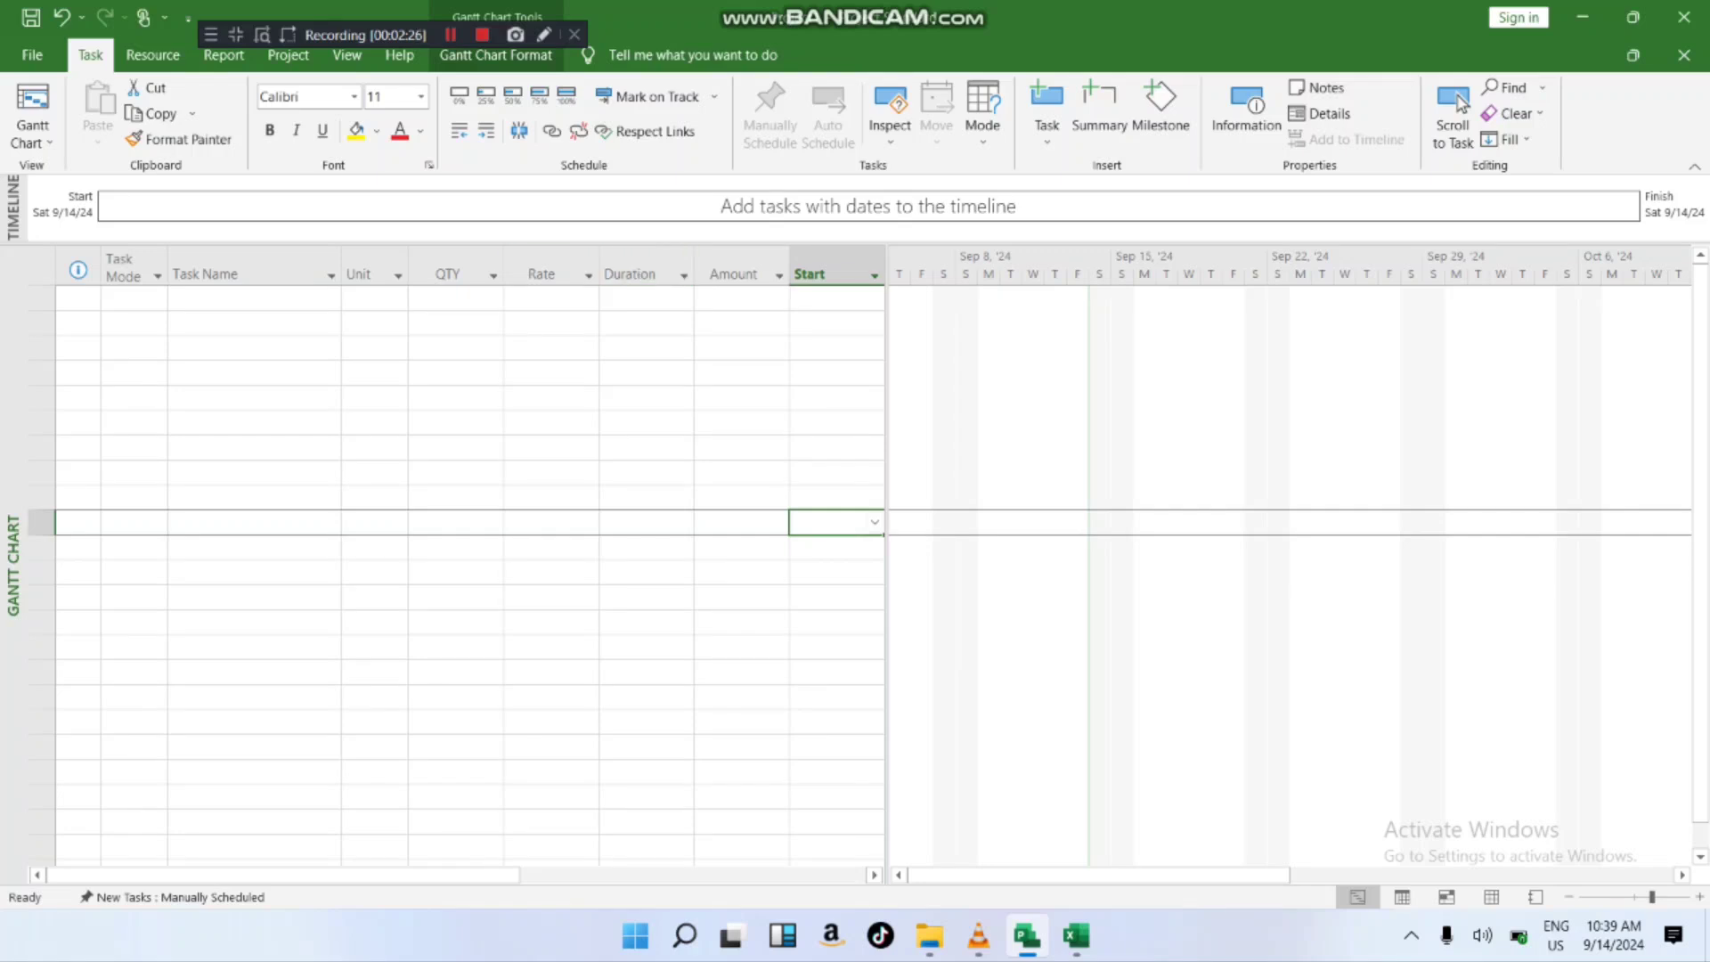
- Open the Gantt chart's Timescale settings and look over the top, middle and bottom tier and non-working time options
right_click(982, 258)
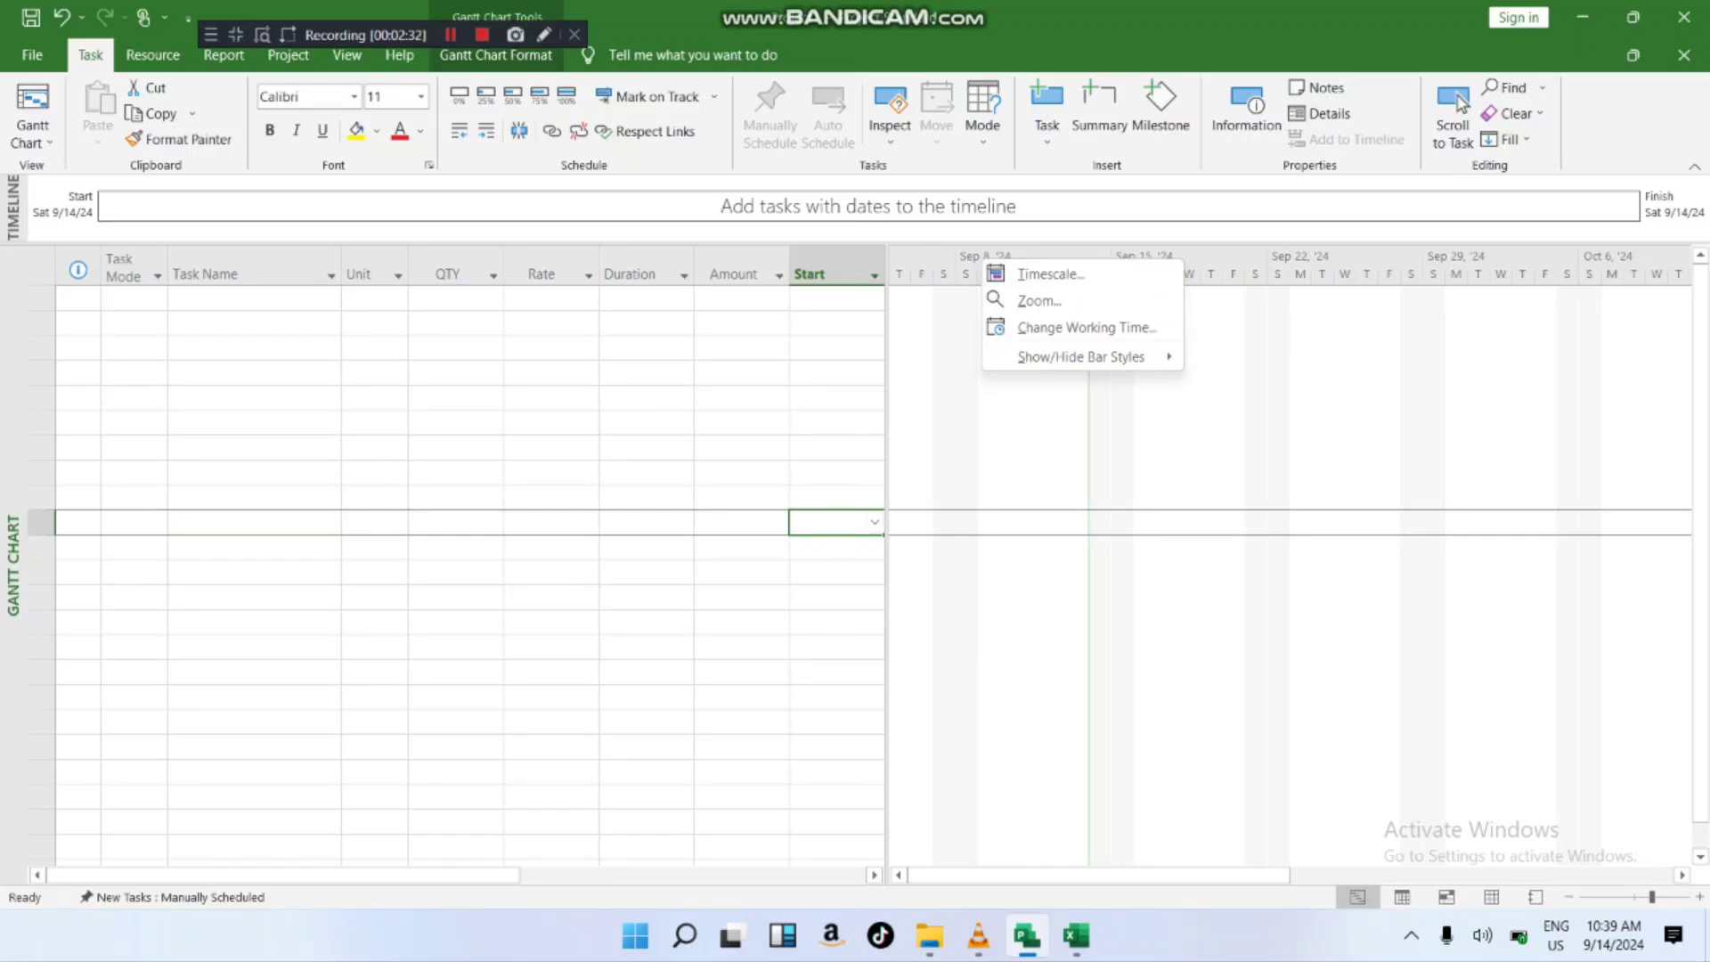
click(1051, 274)
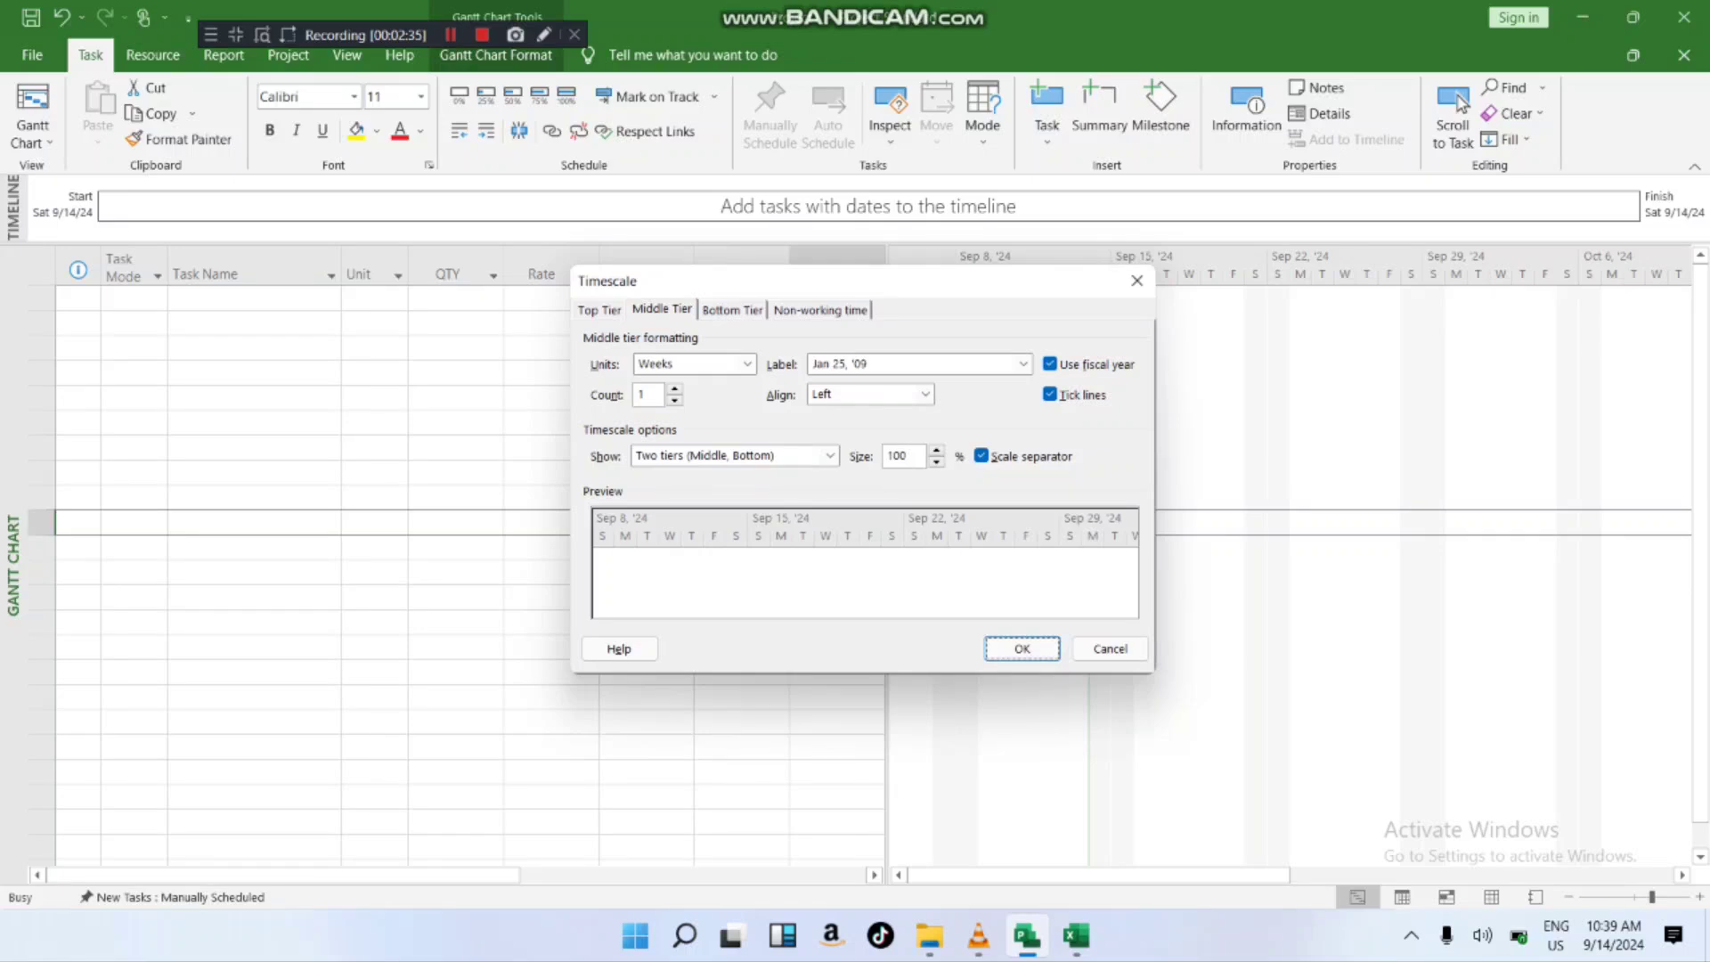
click(600, 310)
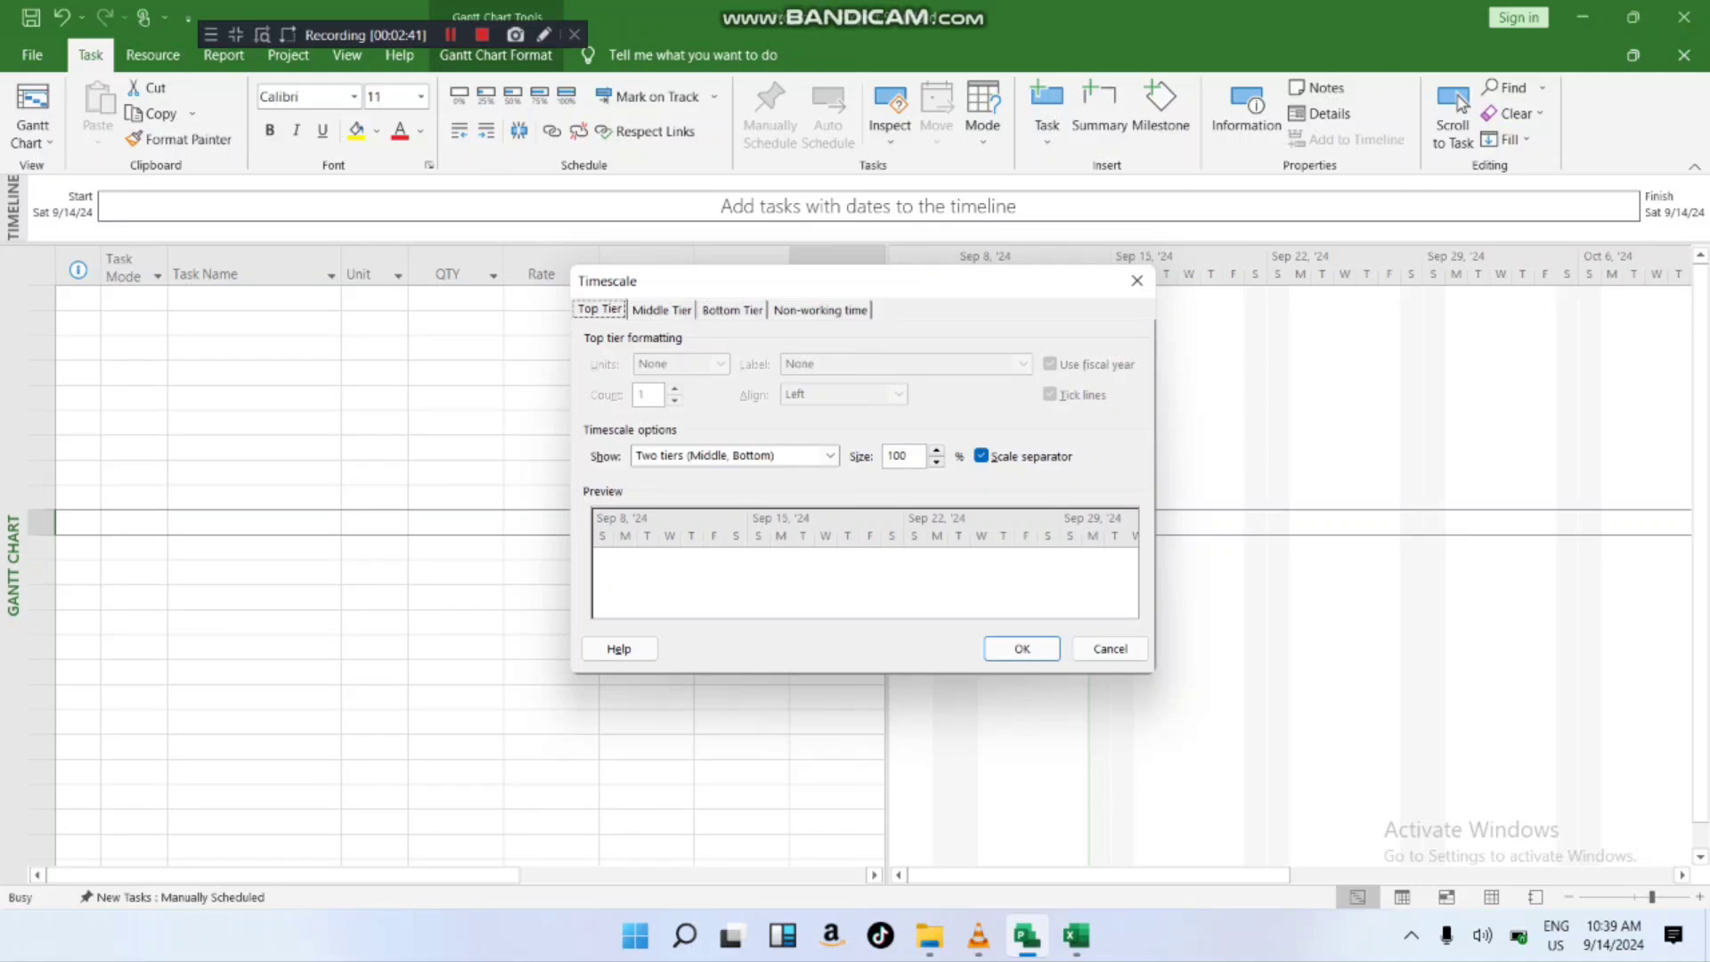
click(662, 310)
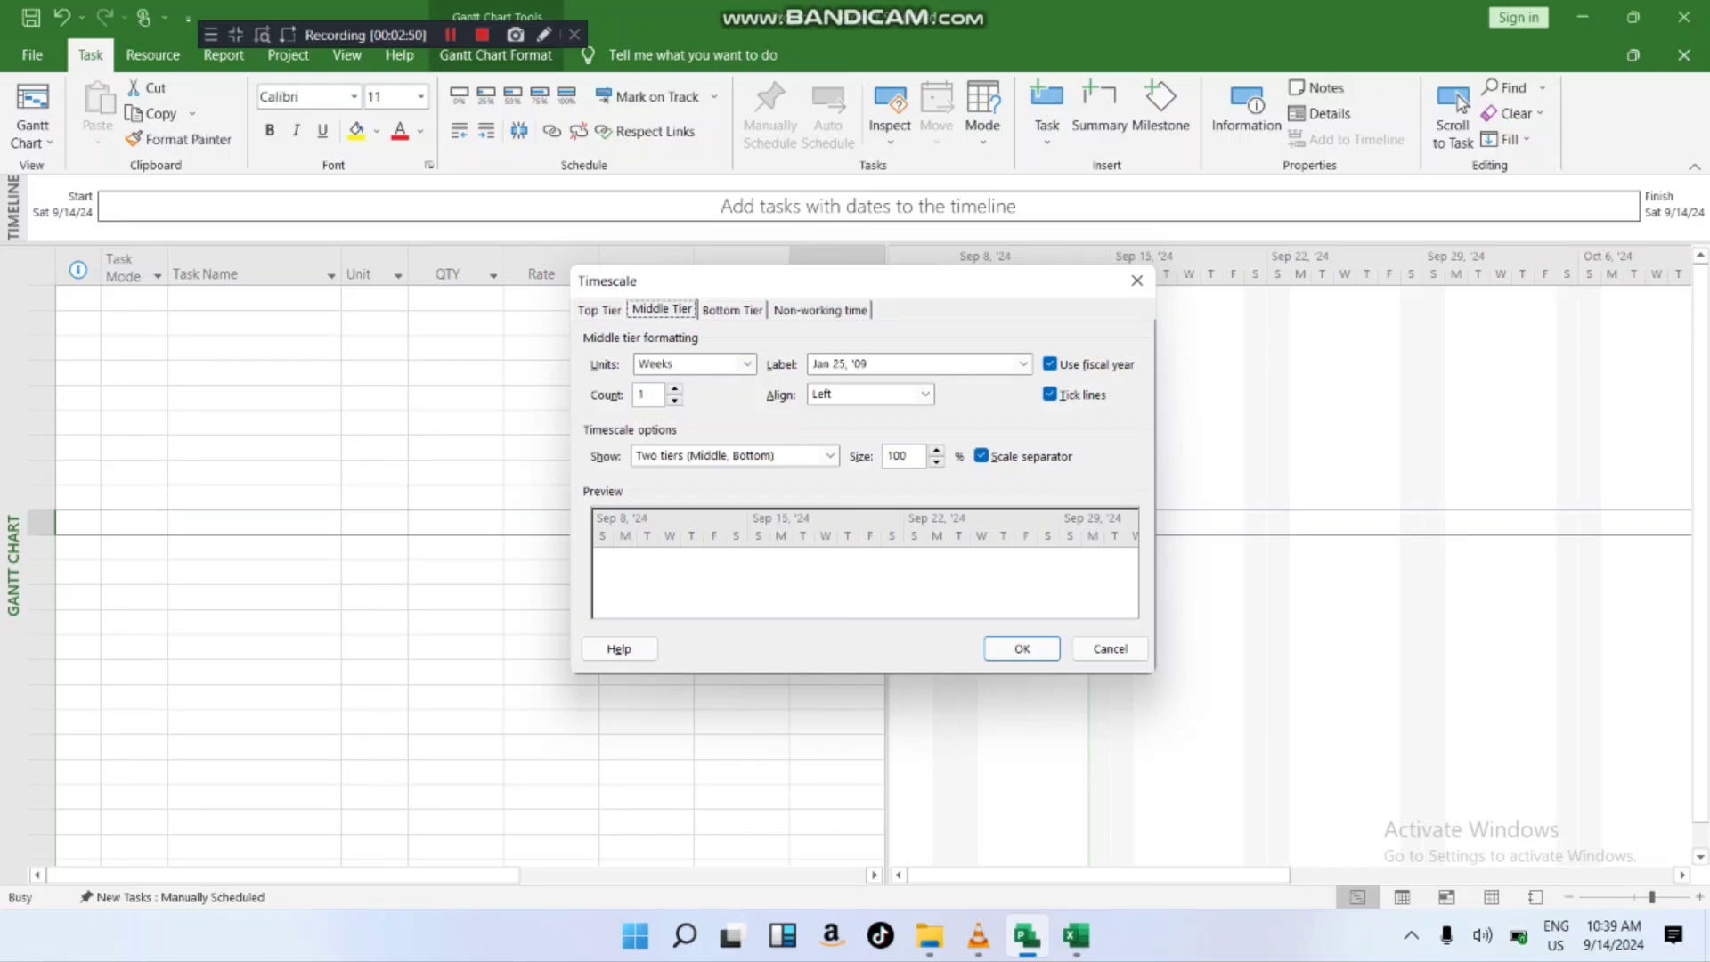
click(732, 310)
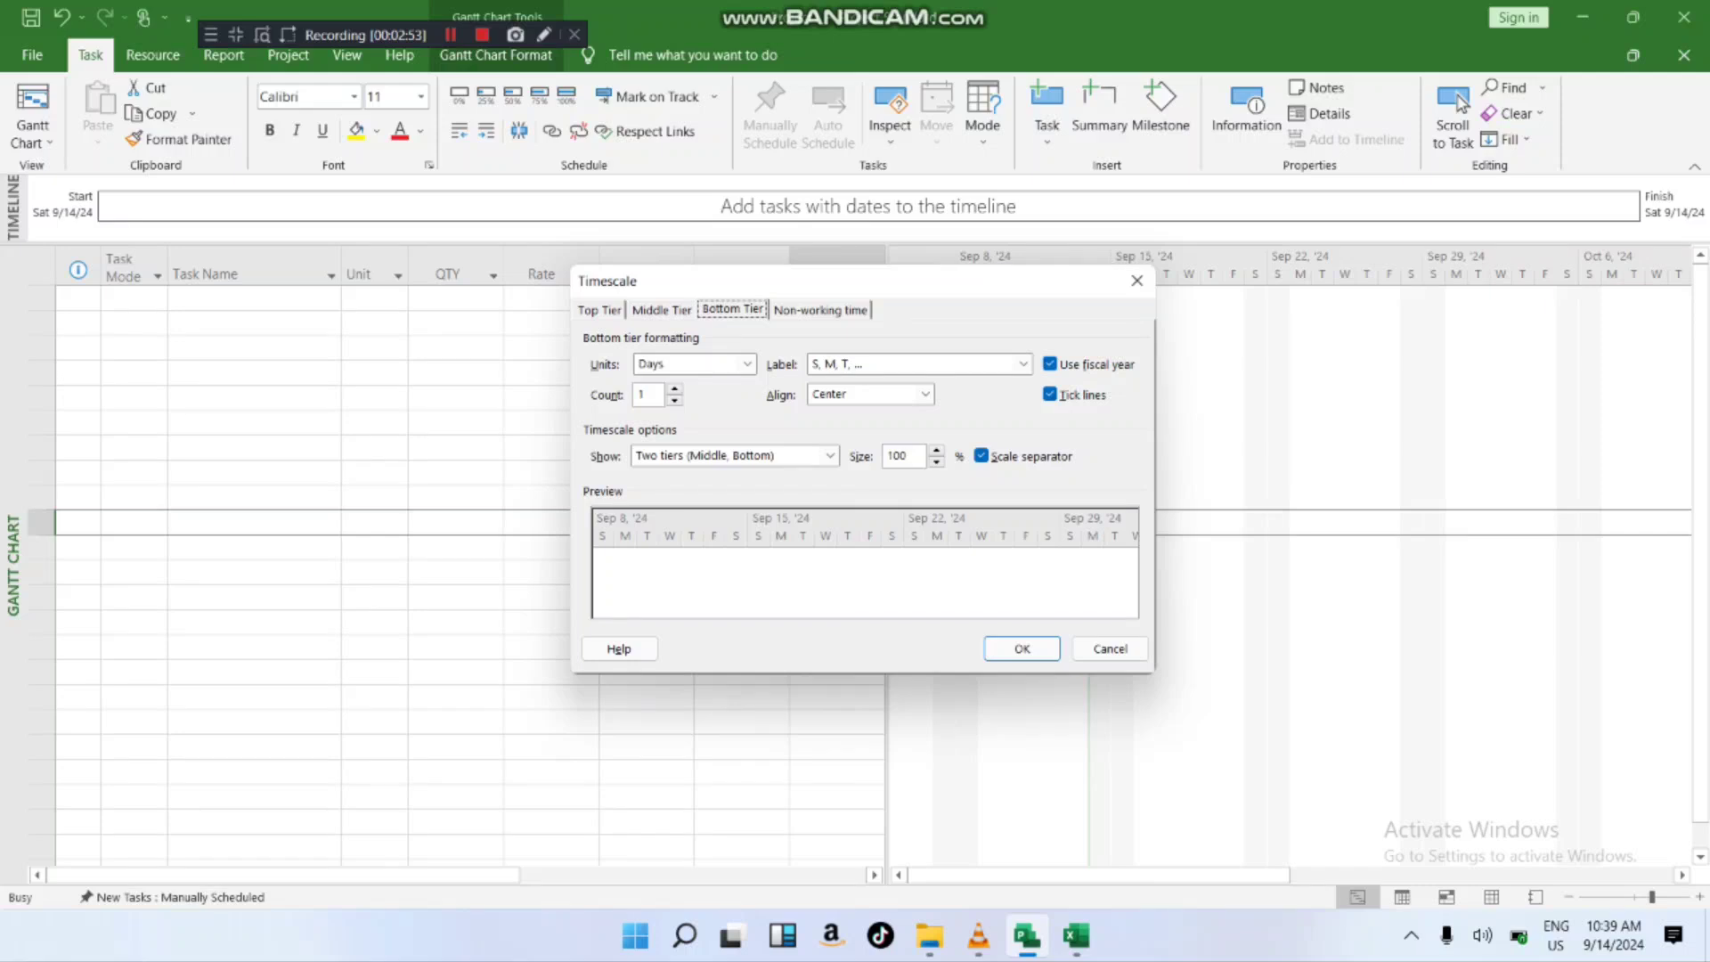
click(820, 310)
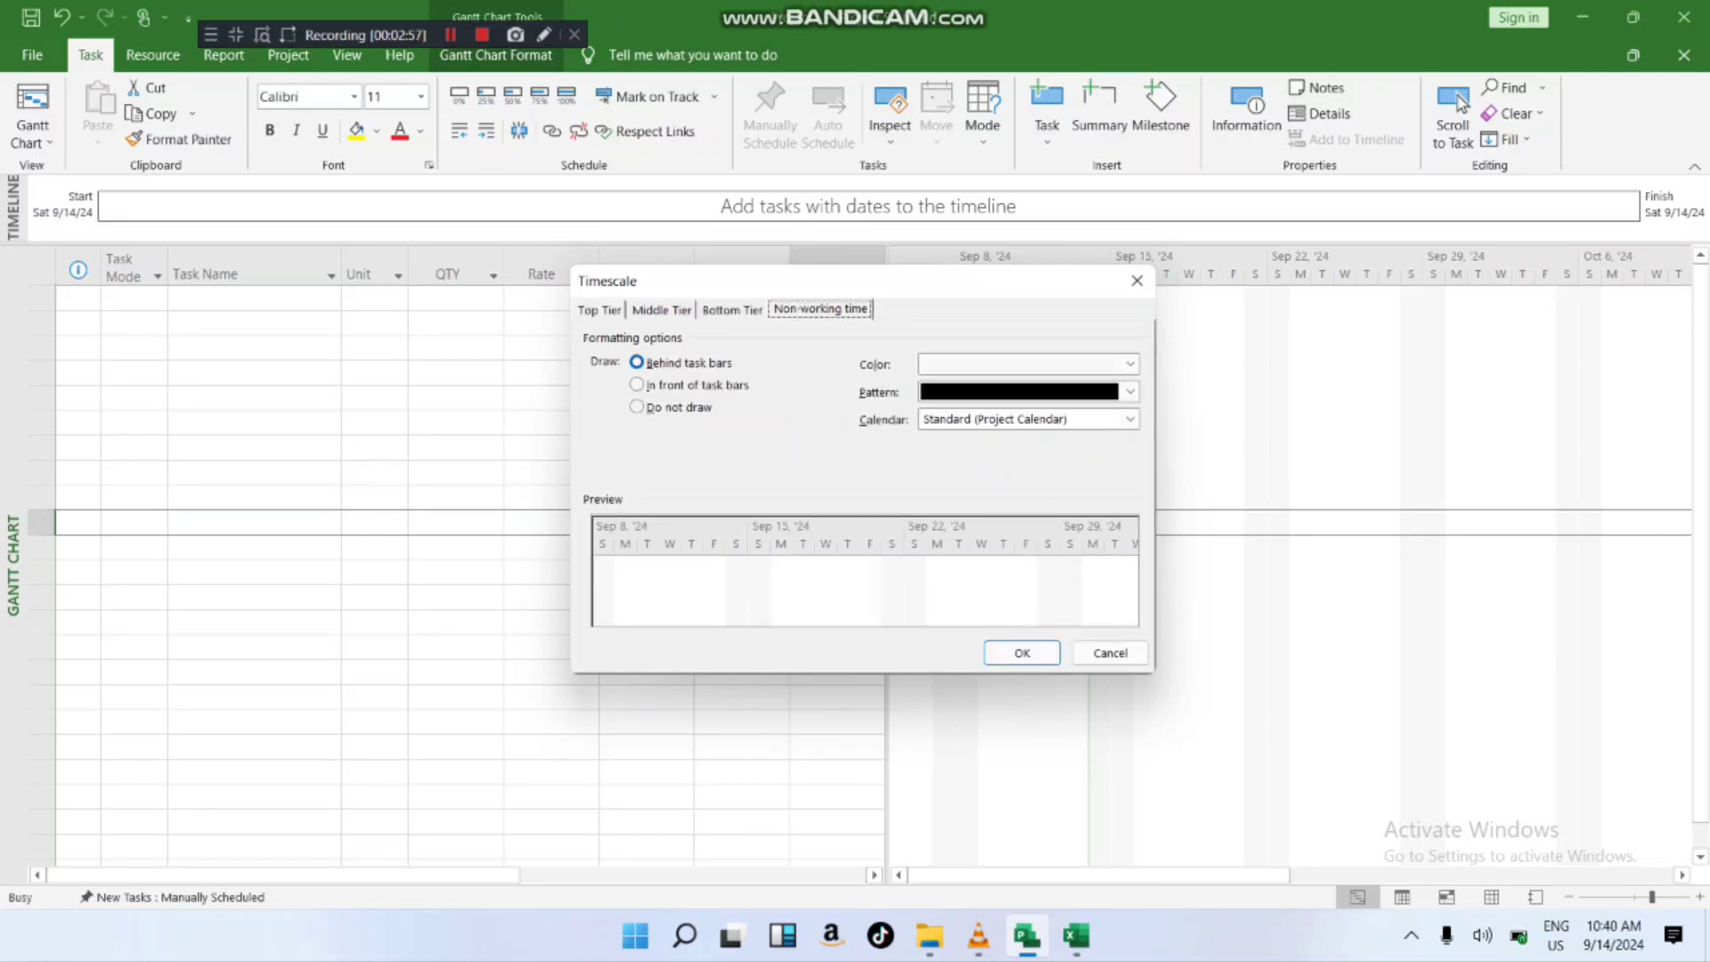
- Choose two tiers (Middle, Bottom) for the timescale display and Weeks as the middle tier's units
click(600, 310)
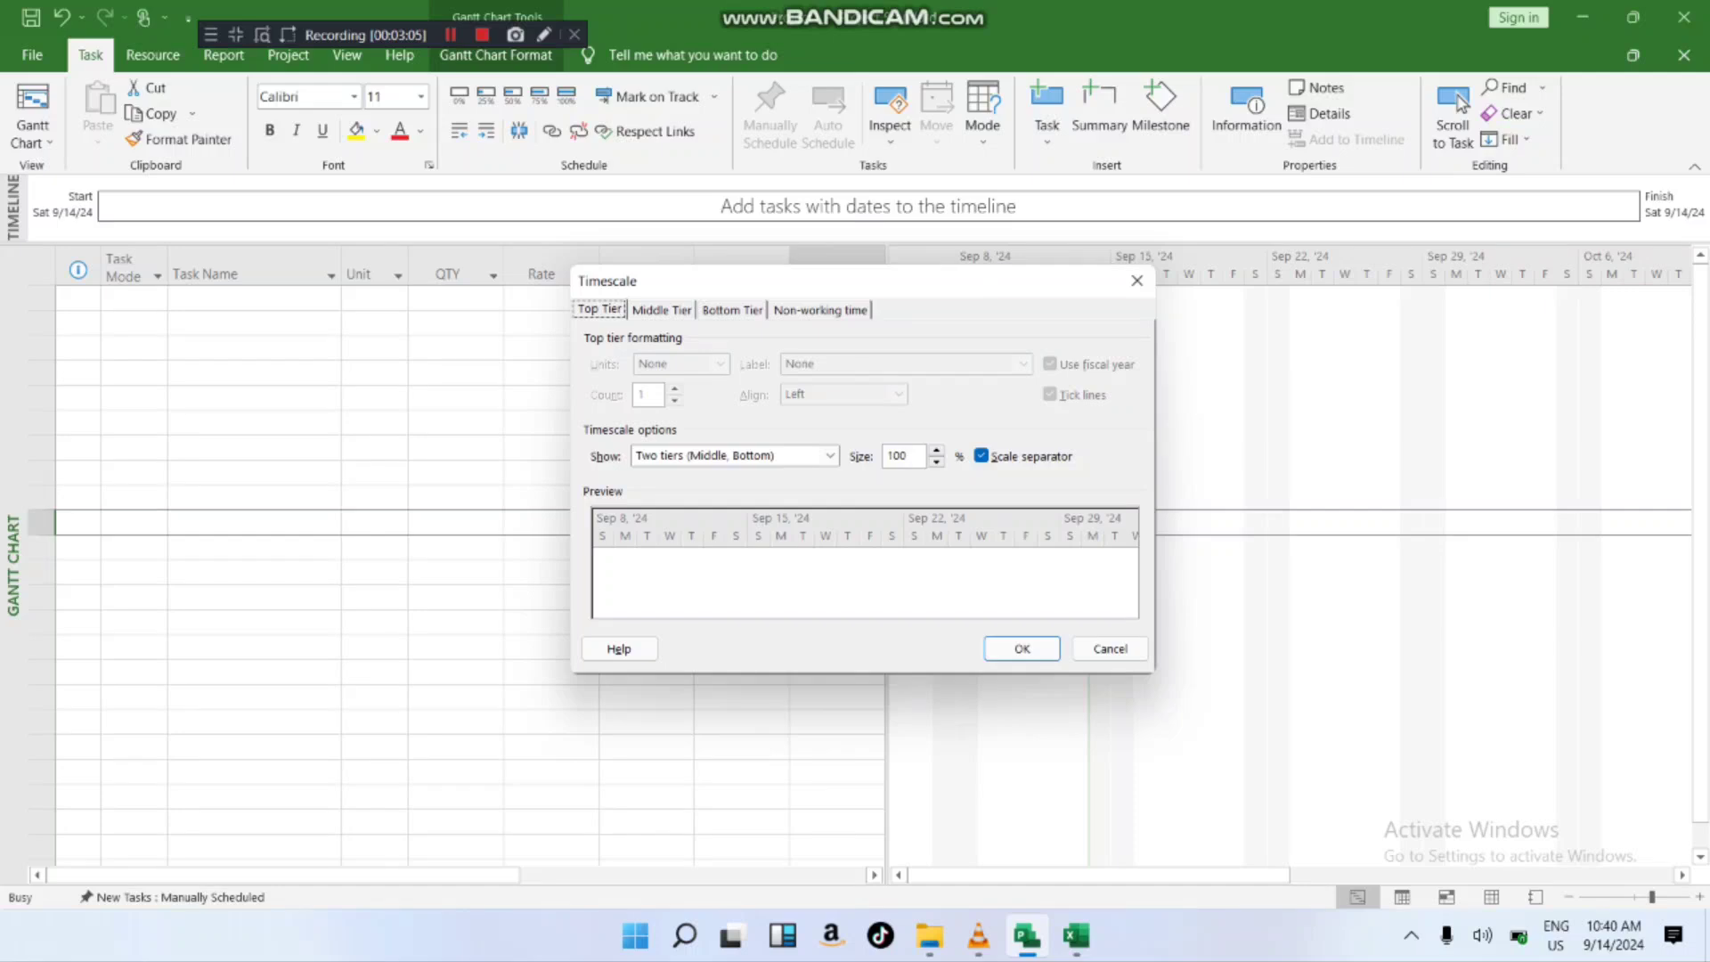
click(830, 456)
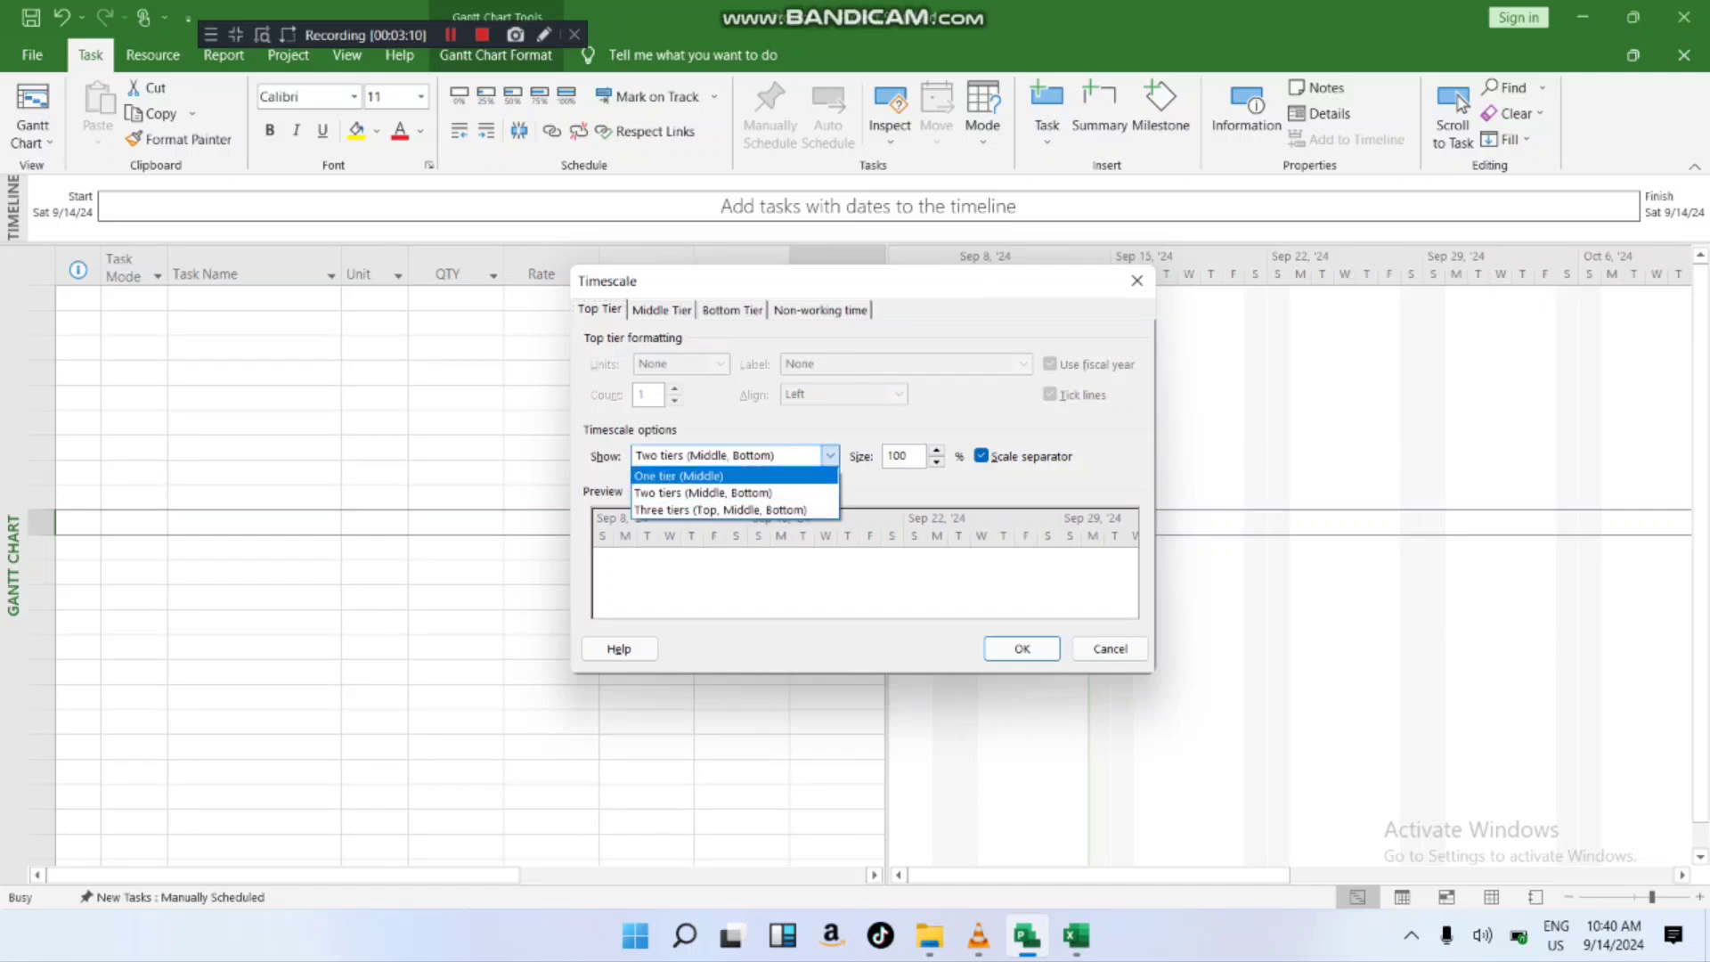
click(735, 493)
click(662, 310)
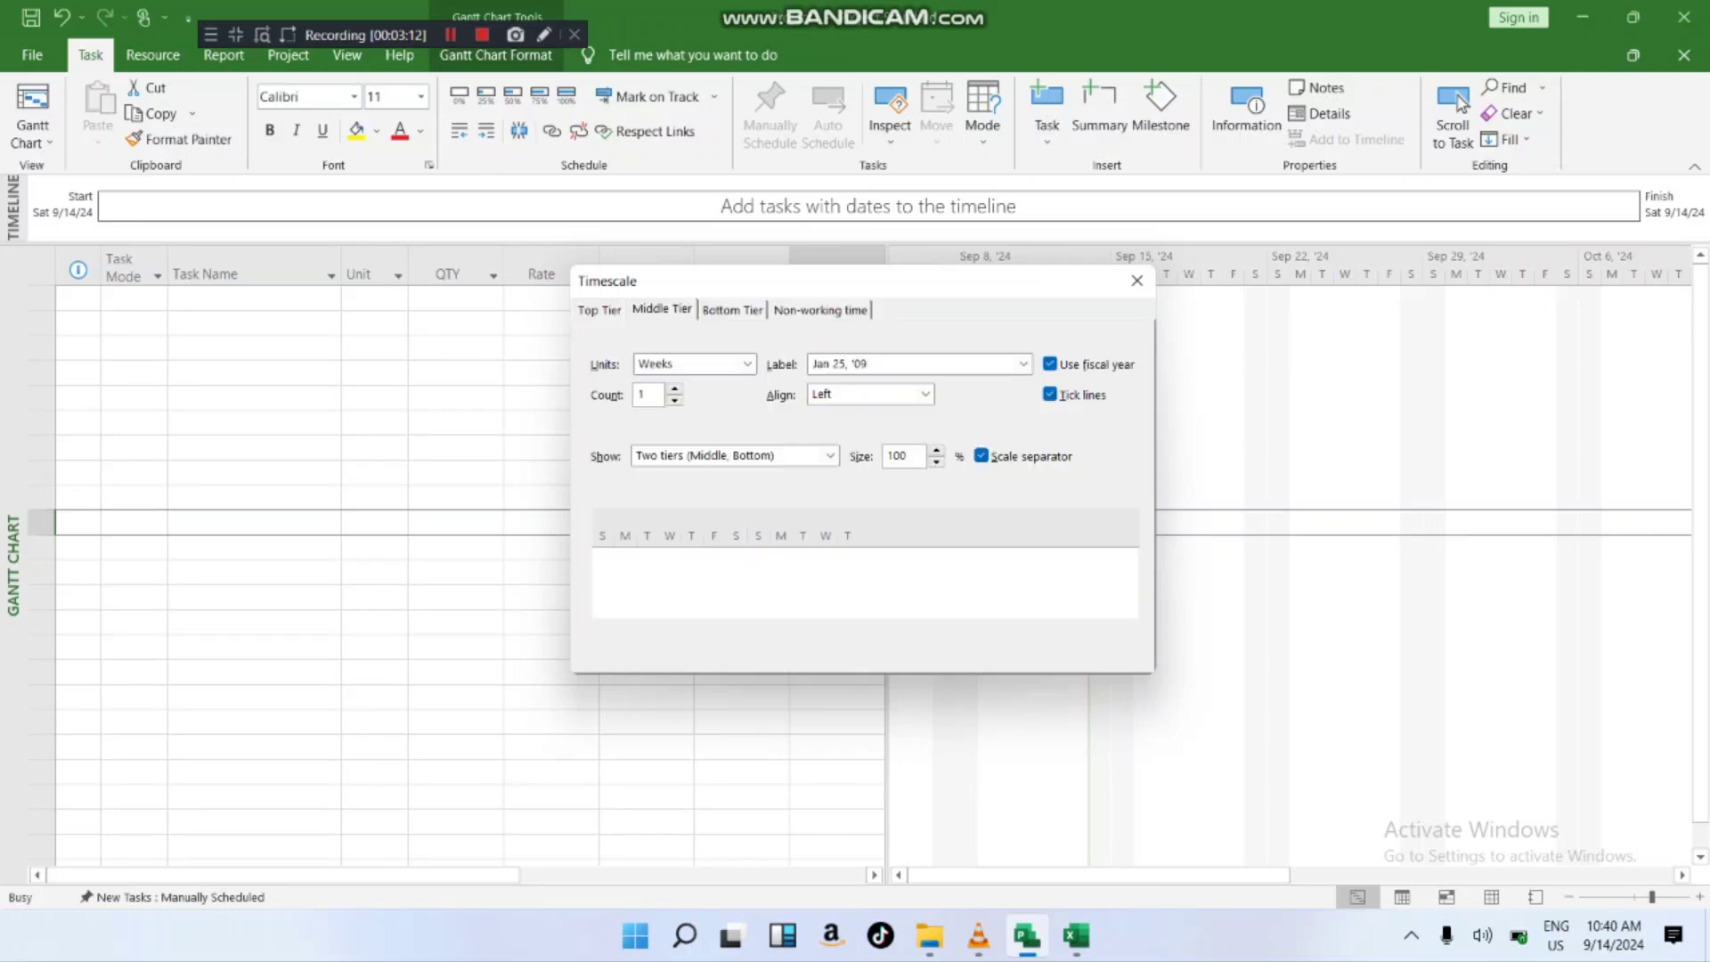
click(747, 363)
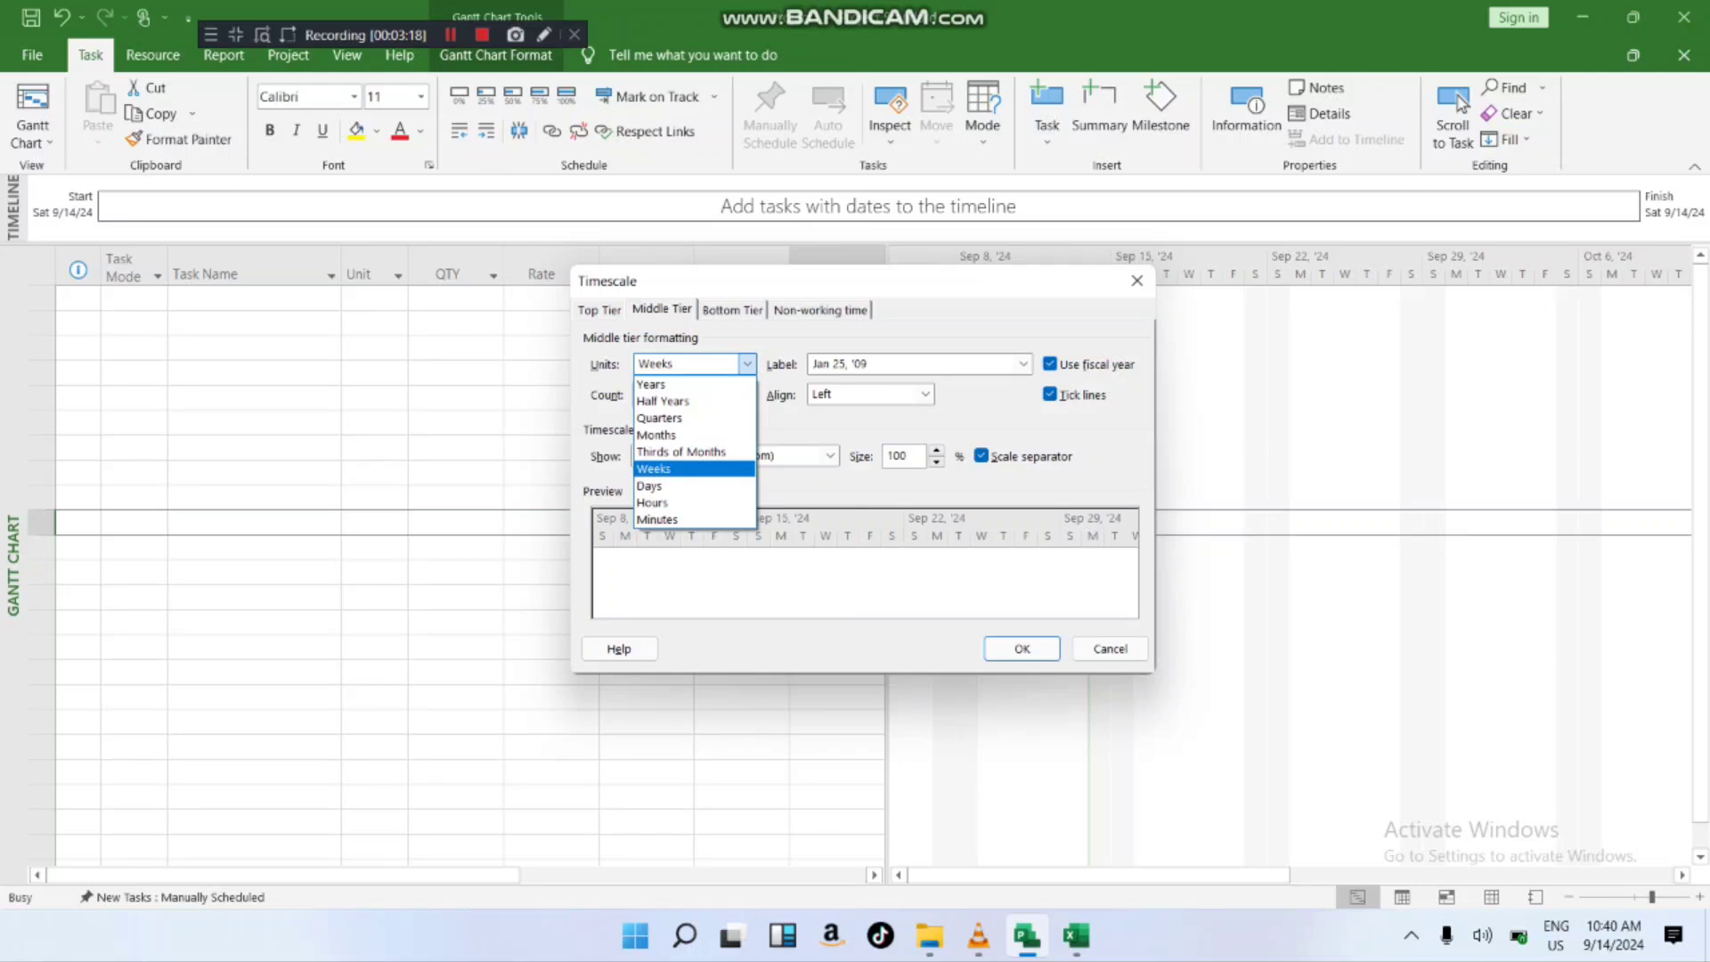
click(654, 469)
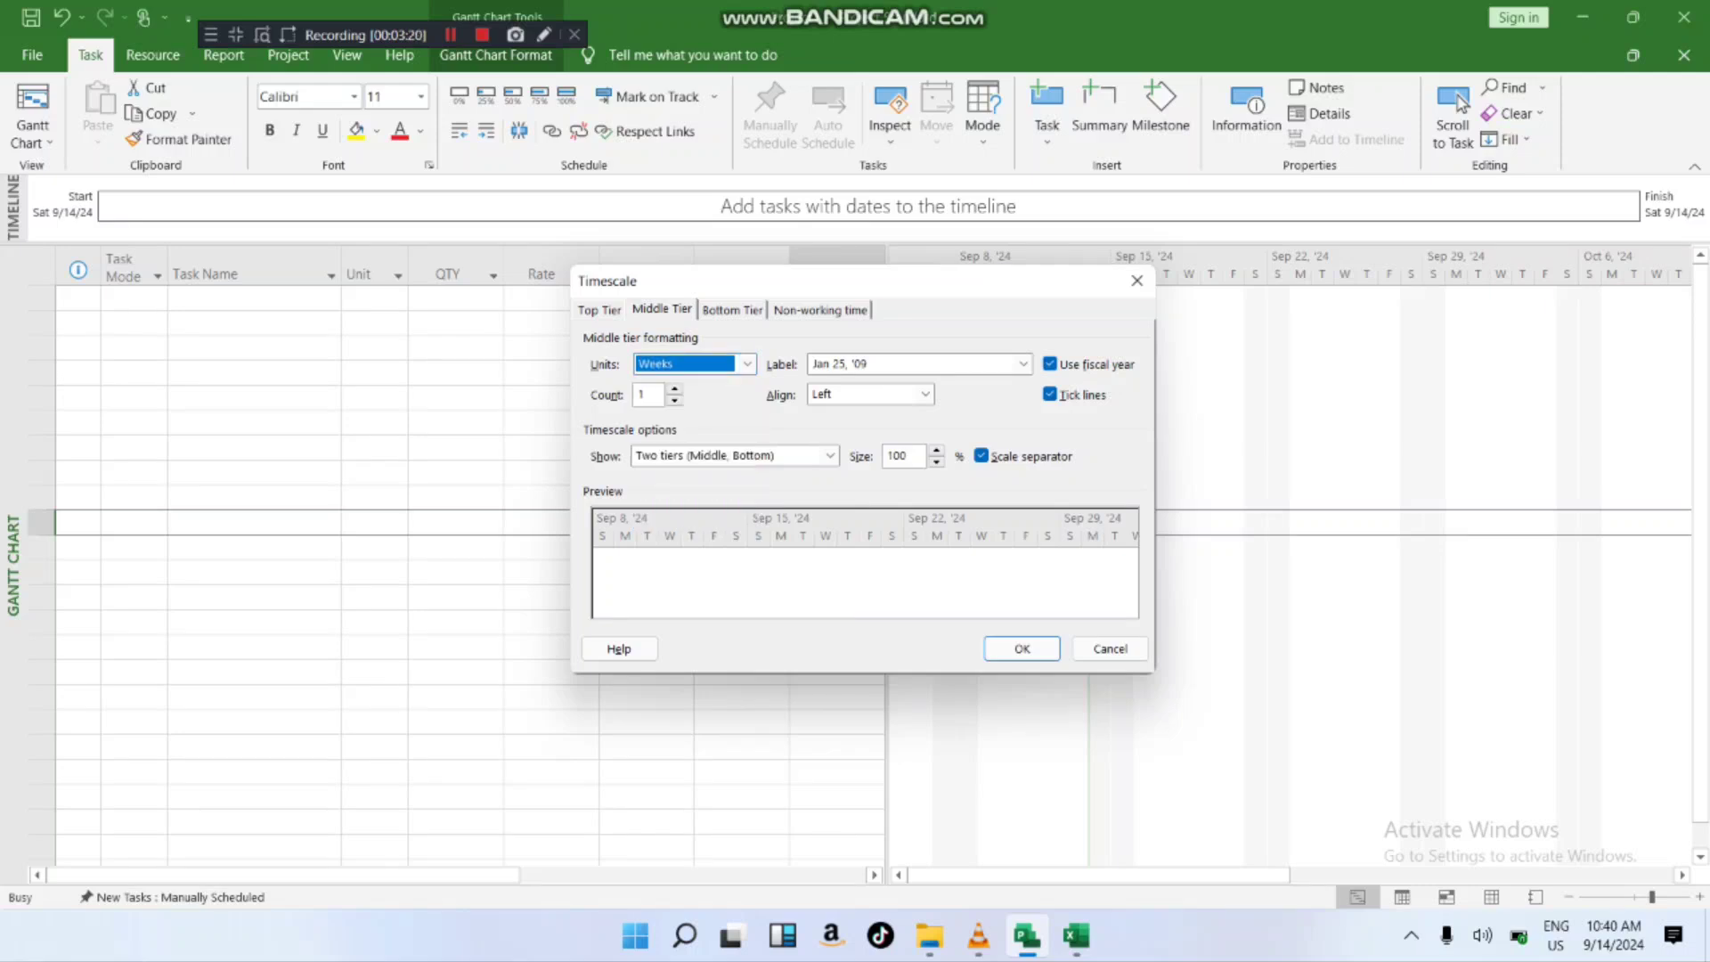
click(661, 309)
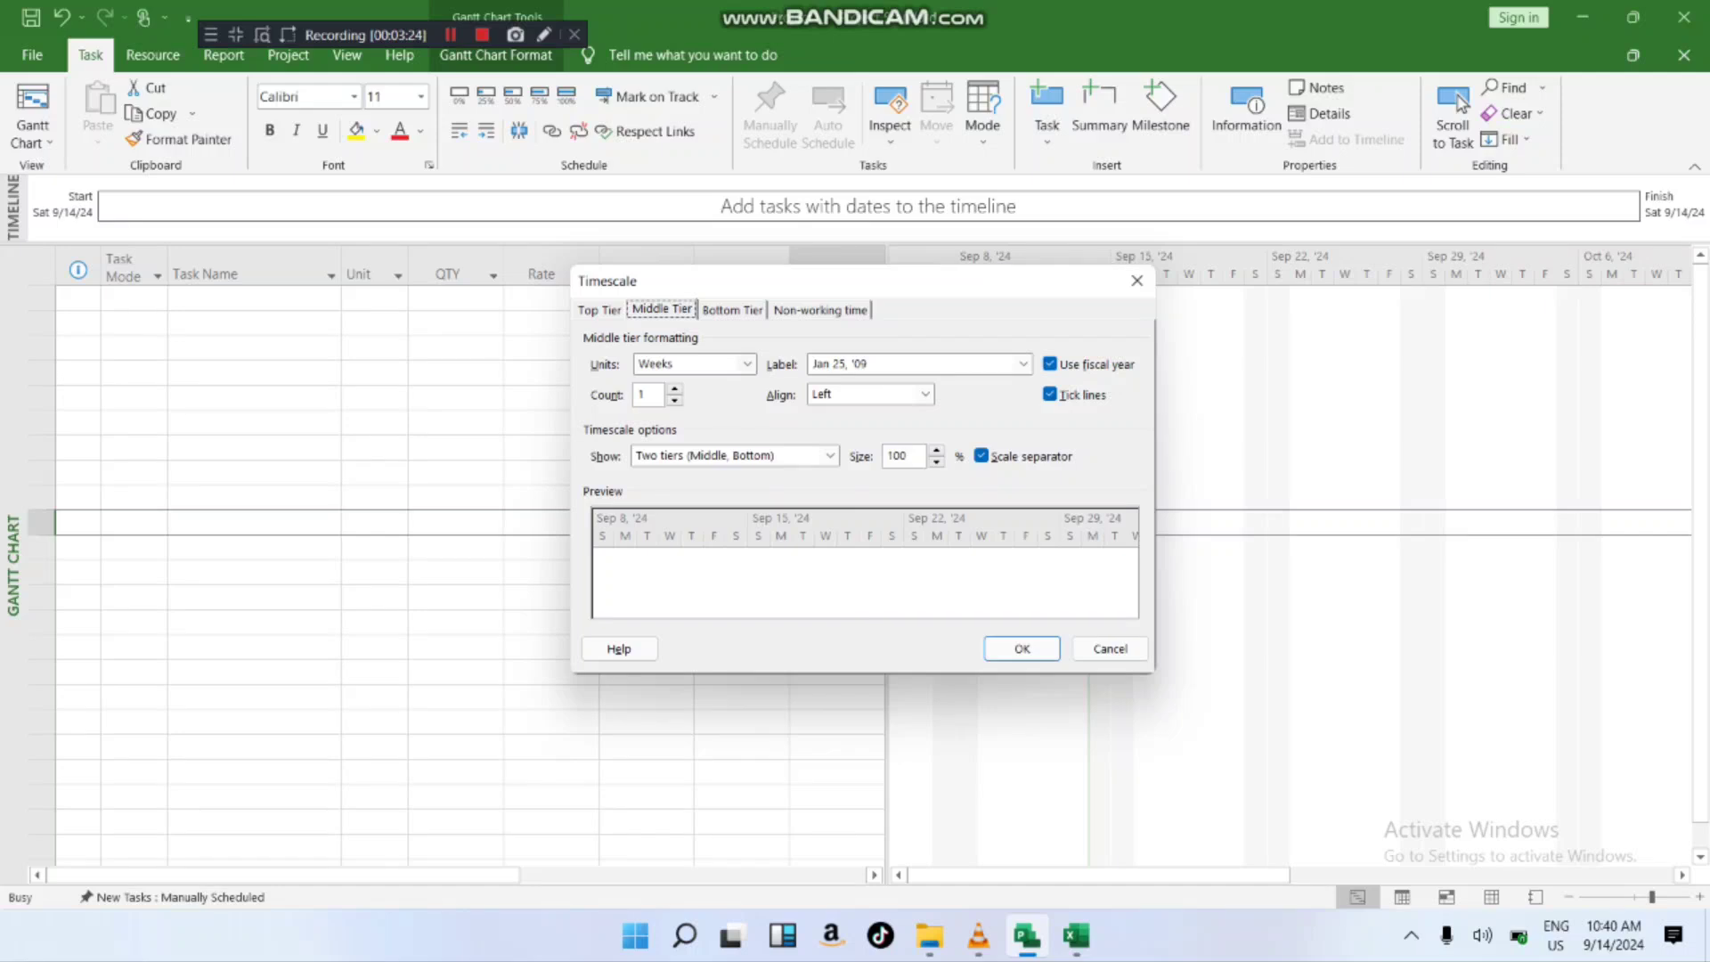
- Try Quarters and Years as the middle tier's units, checking the label formats offered for Quarters
click(746, 364)
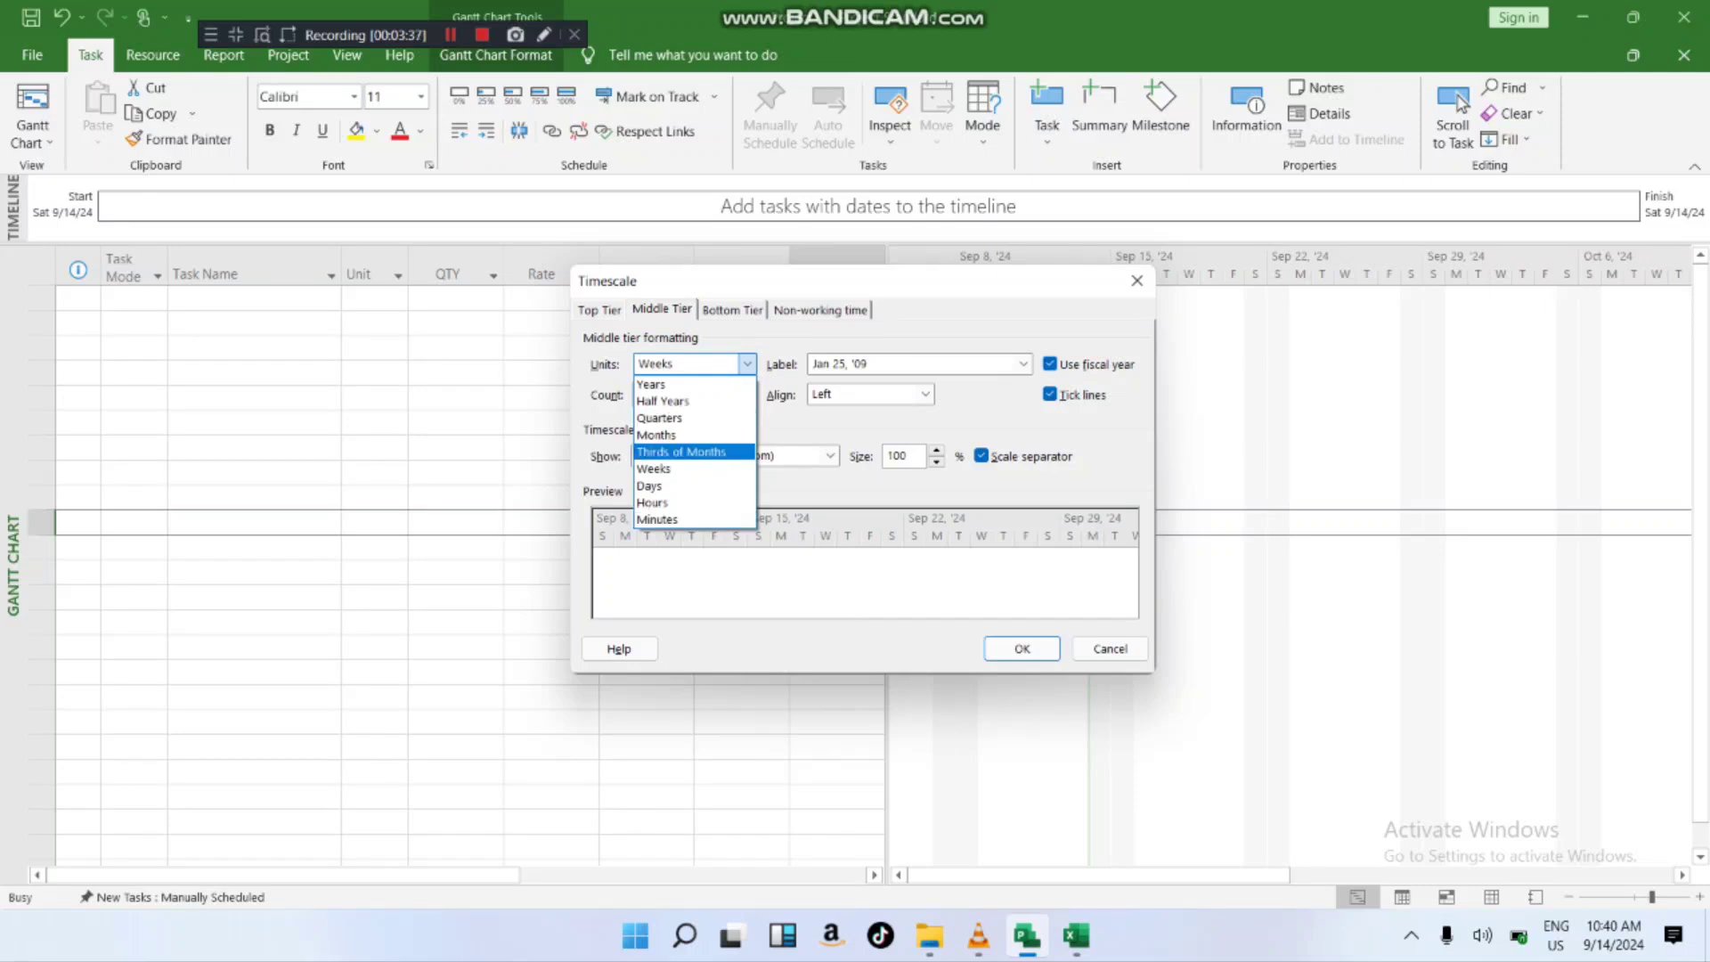
key(Return)
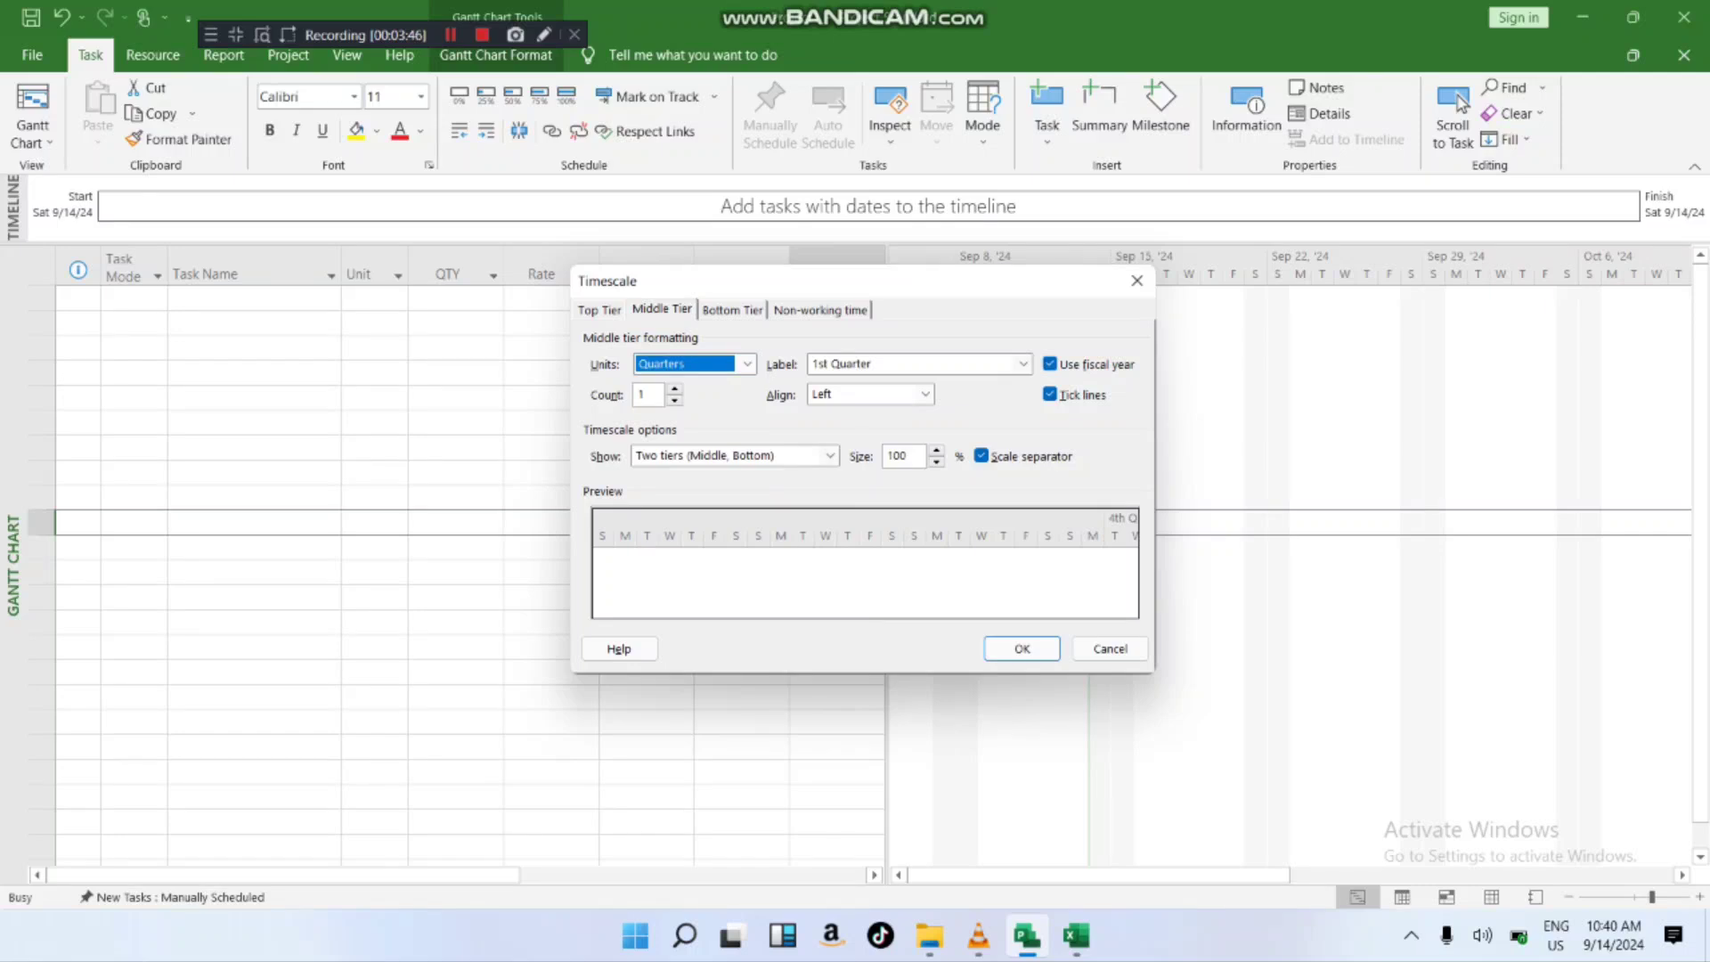
click(1023, 364)
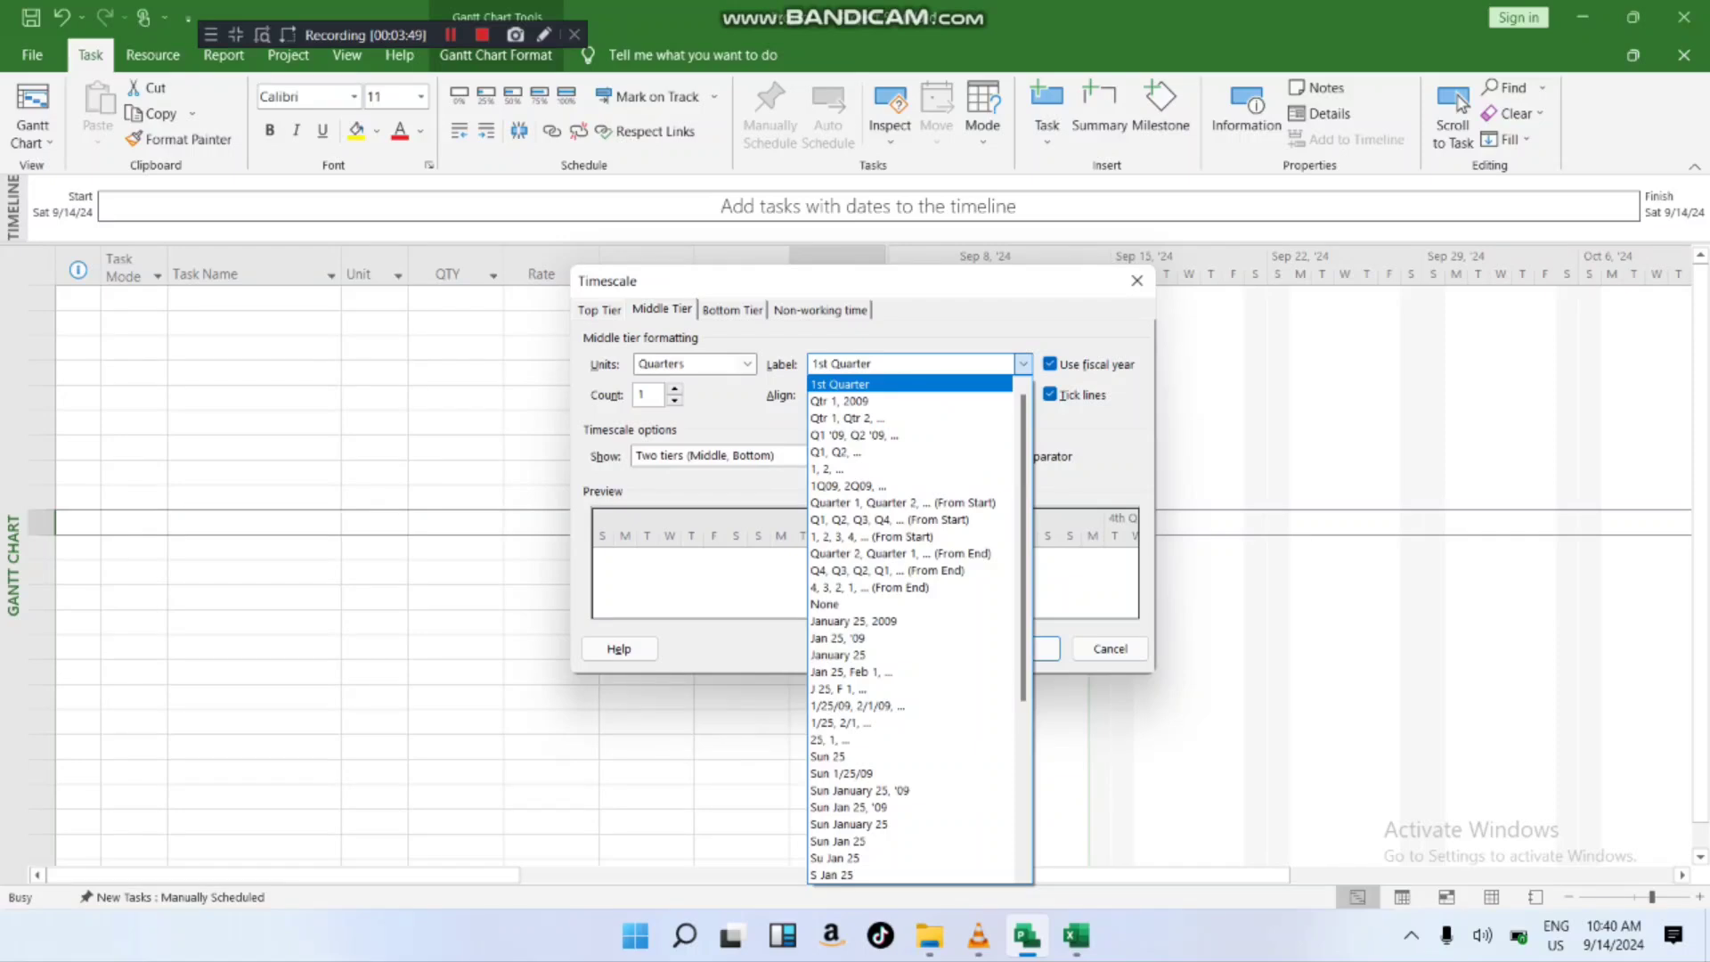
click(1024, 365)
click(747, 364)
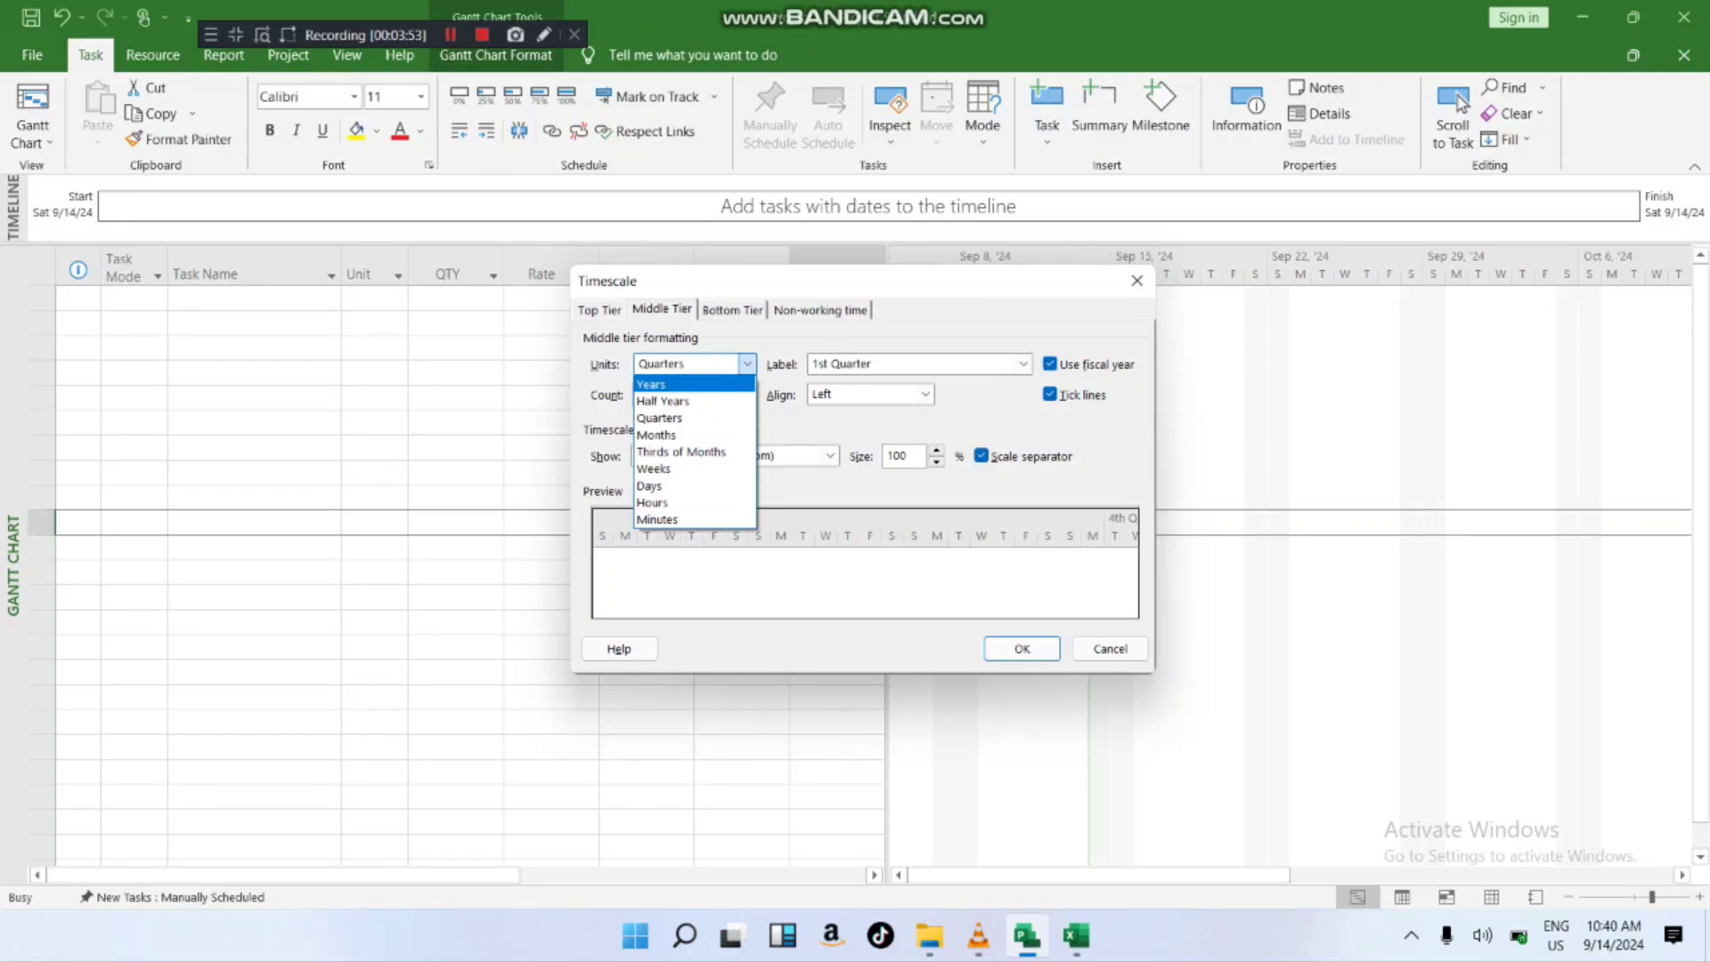
click(652, 385)
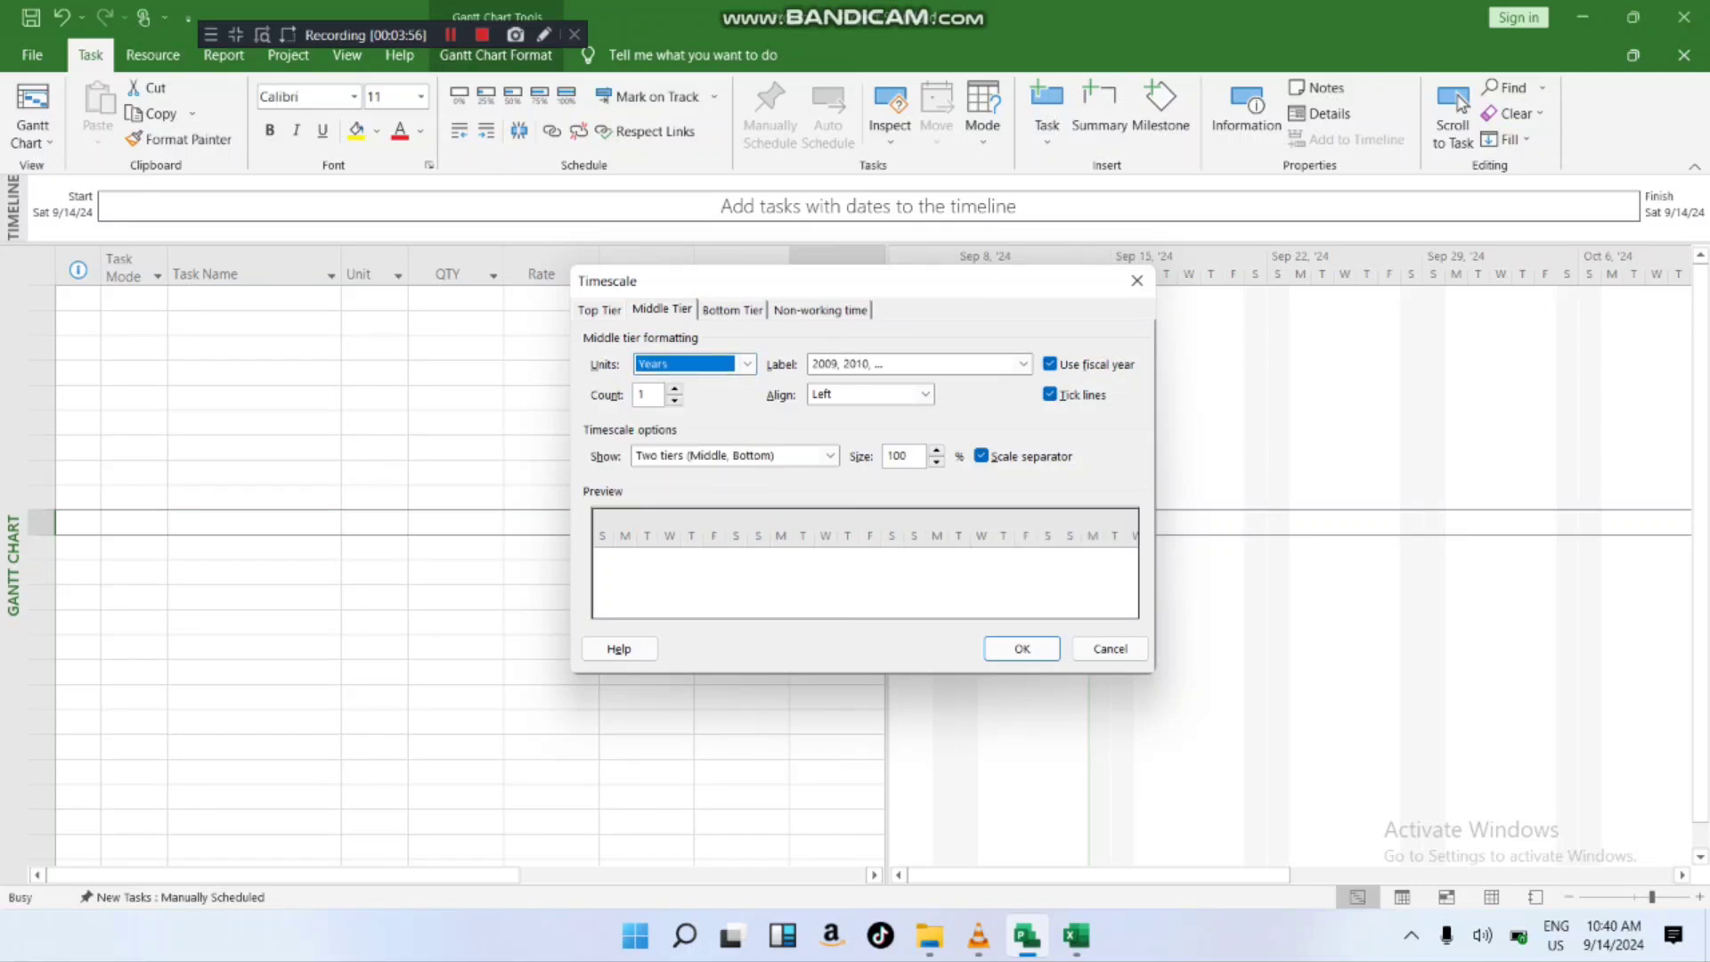
- Try Months as the middle tier's units in the Timescale settings
click(748, 364)
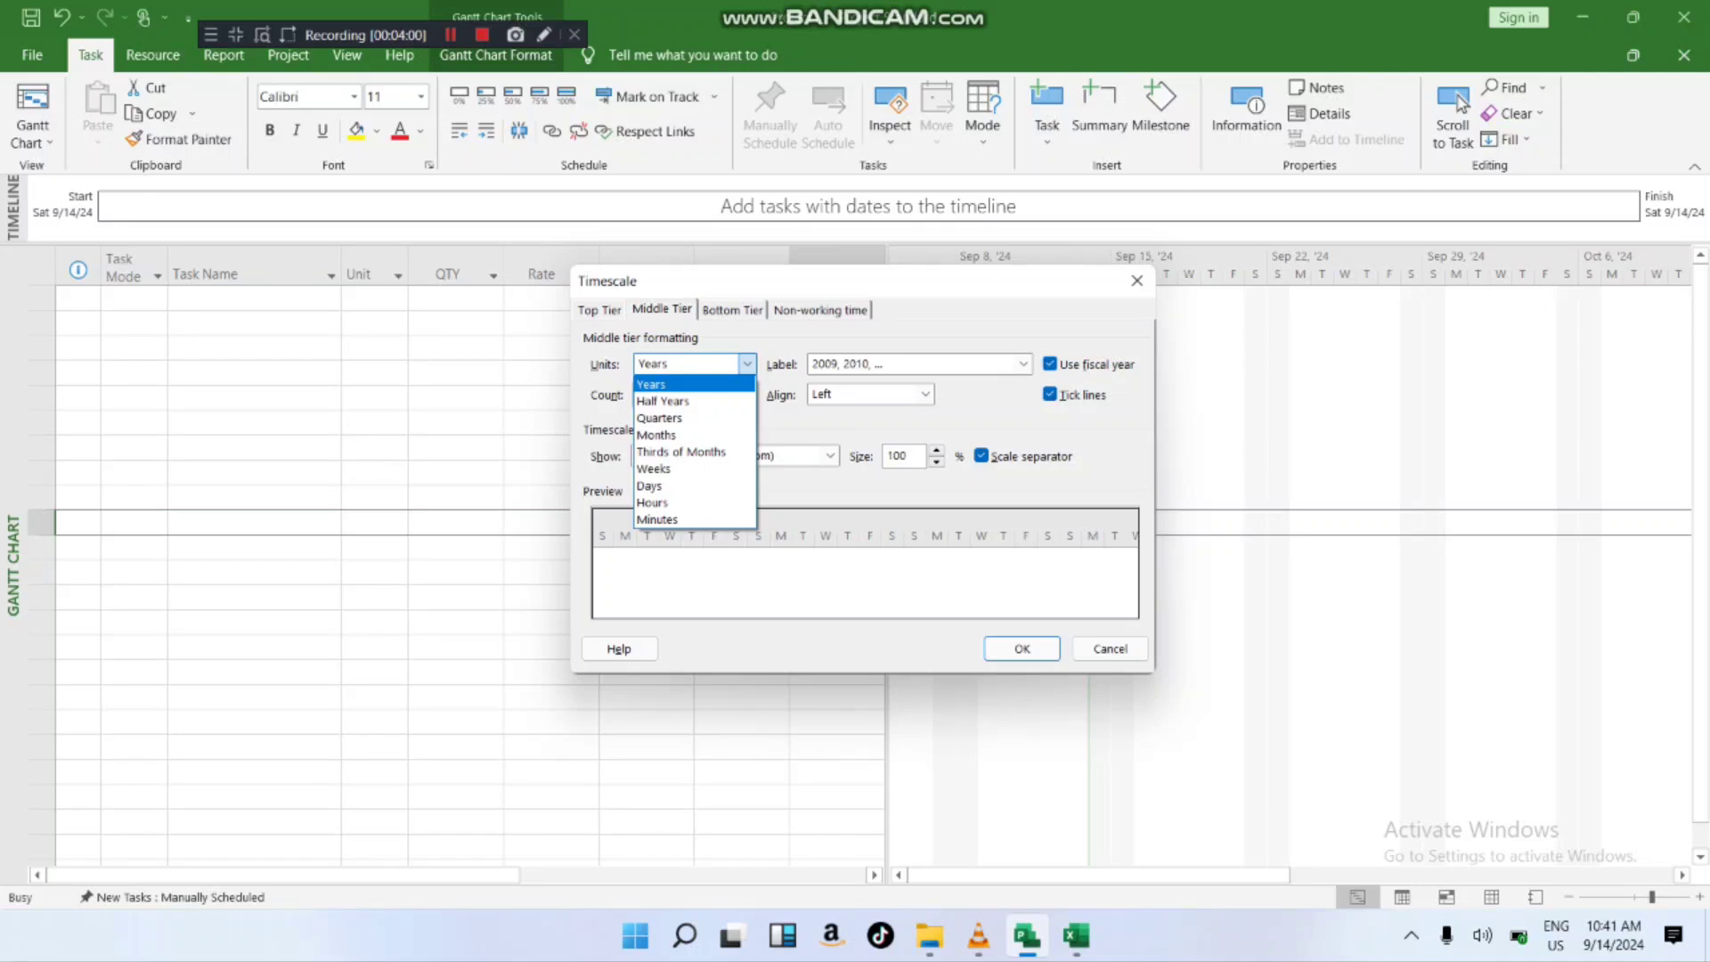
key(Down)
key(Down)
key(Down)
key(Down)
key(Down)
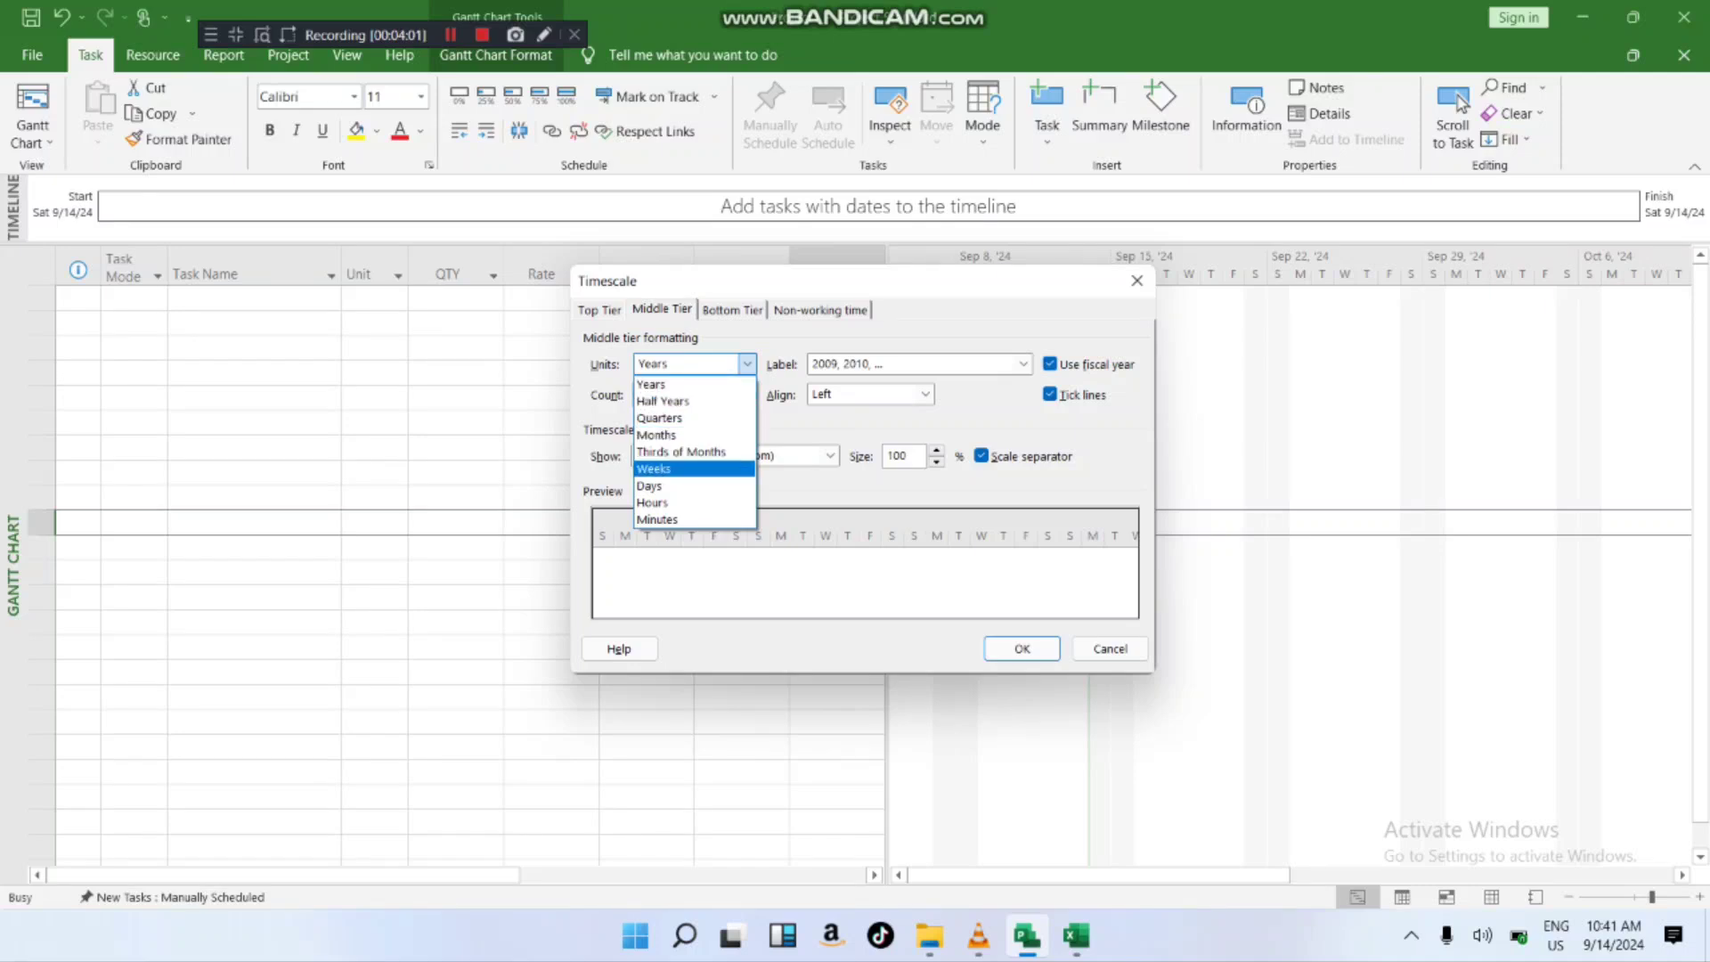
key(Up)
key(Up)
key(Return)
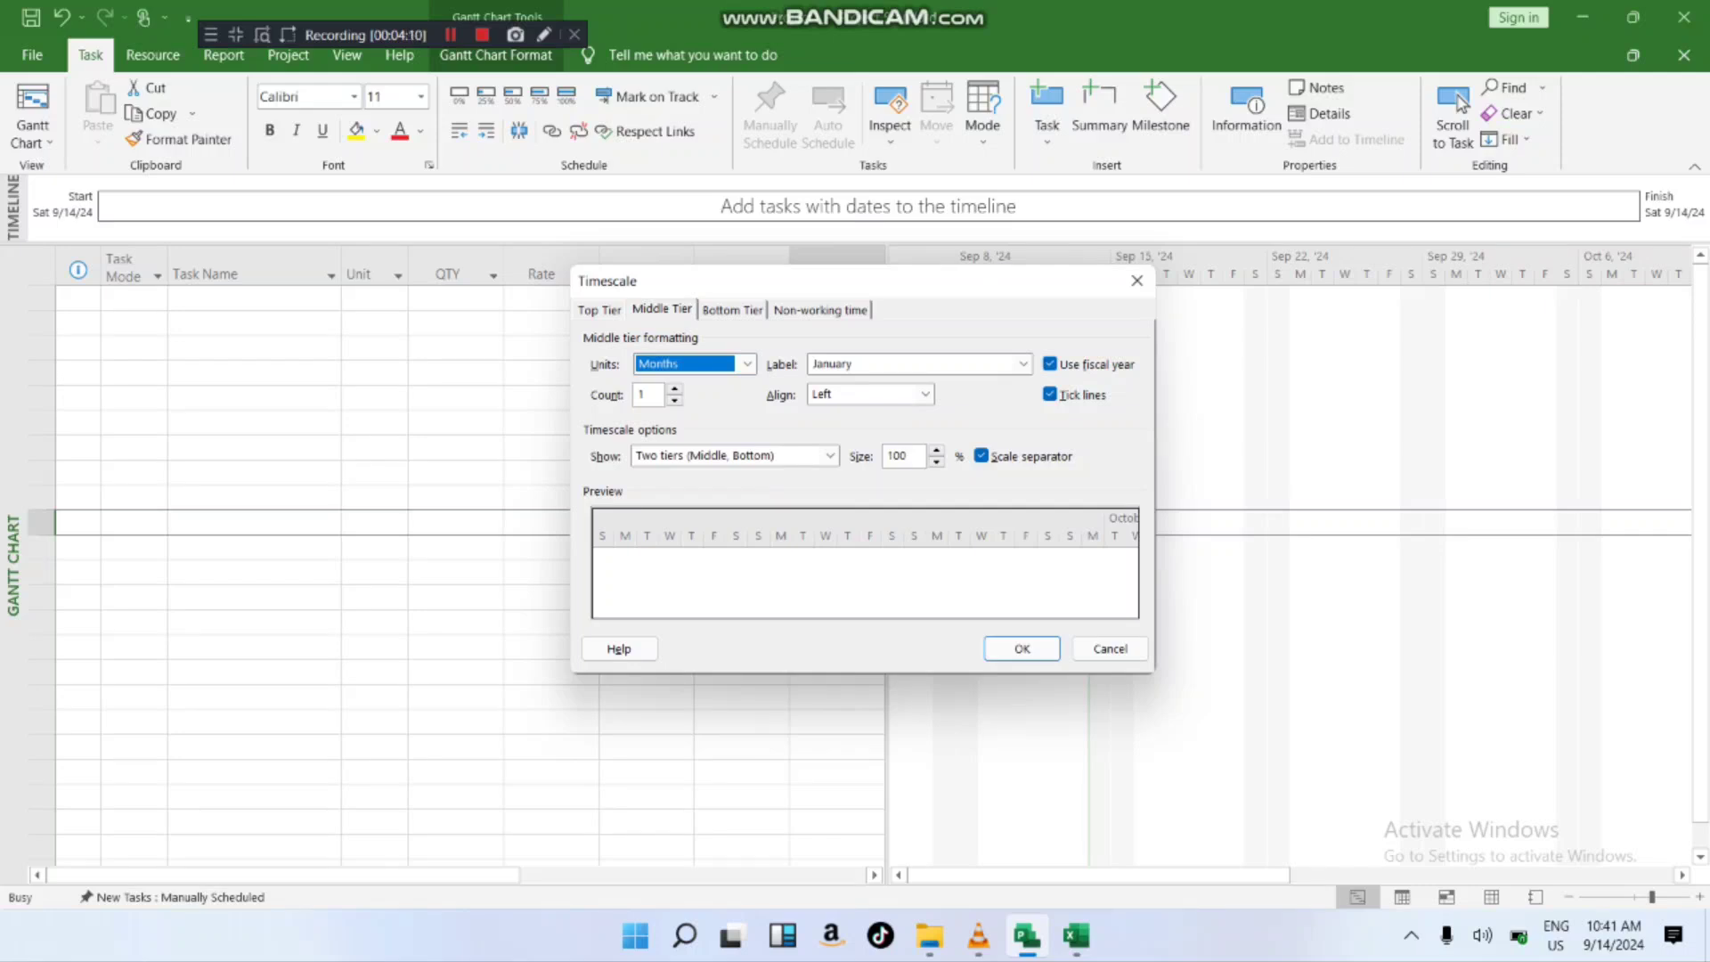
- Set the middle tier's units back to Weeks in the Timescale settings
key(alt+Down)
key(Down)
key(Down)
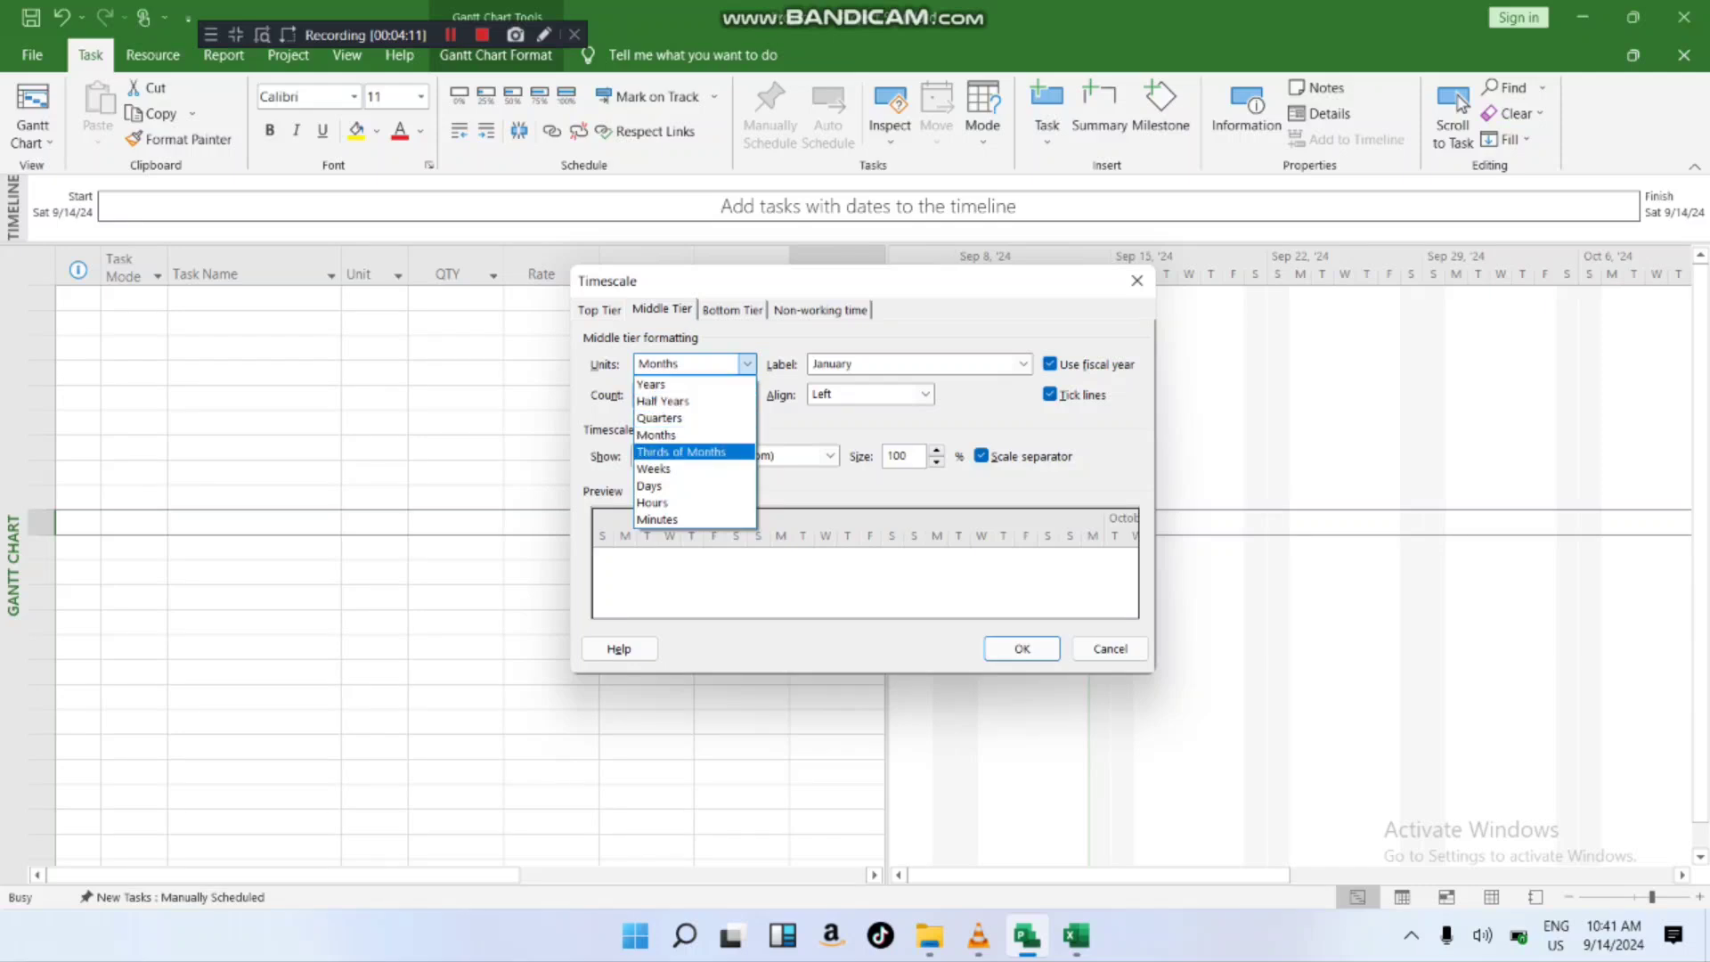
key(Return)
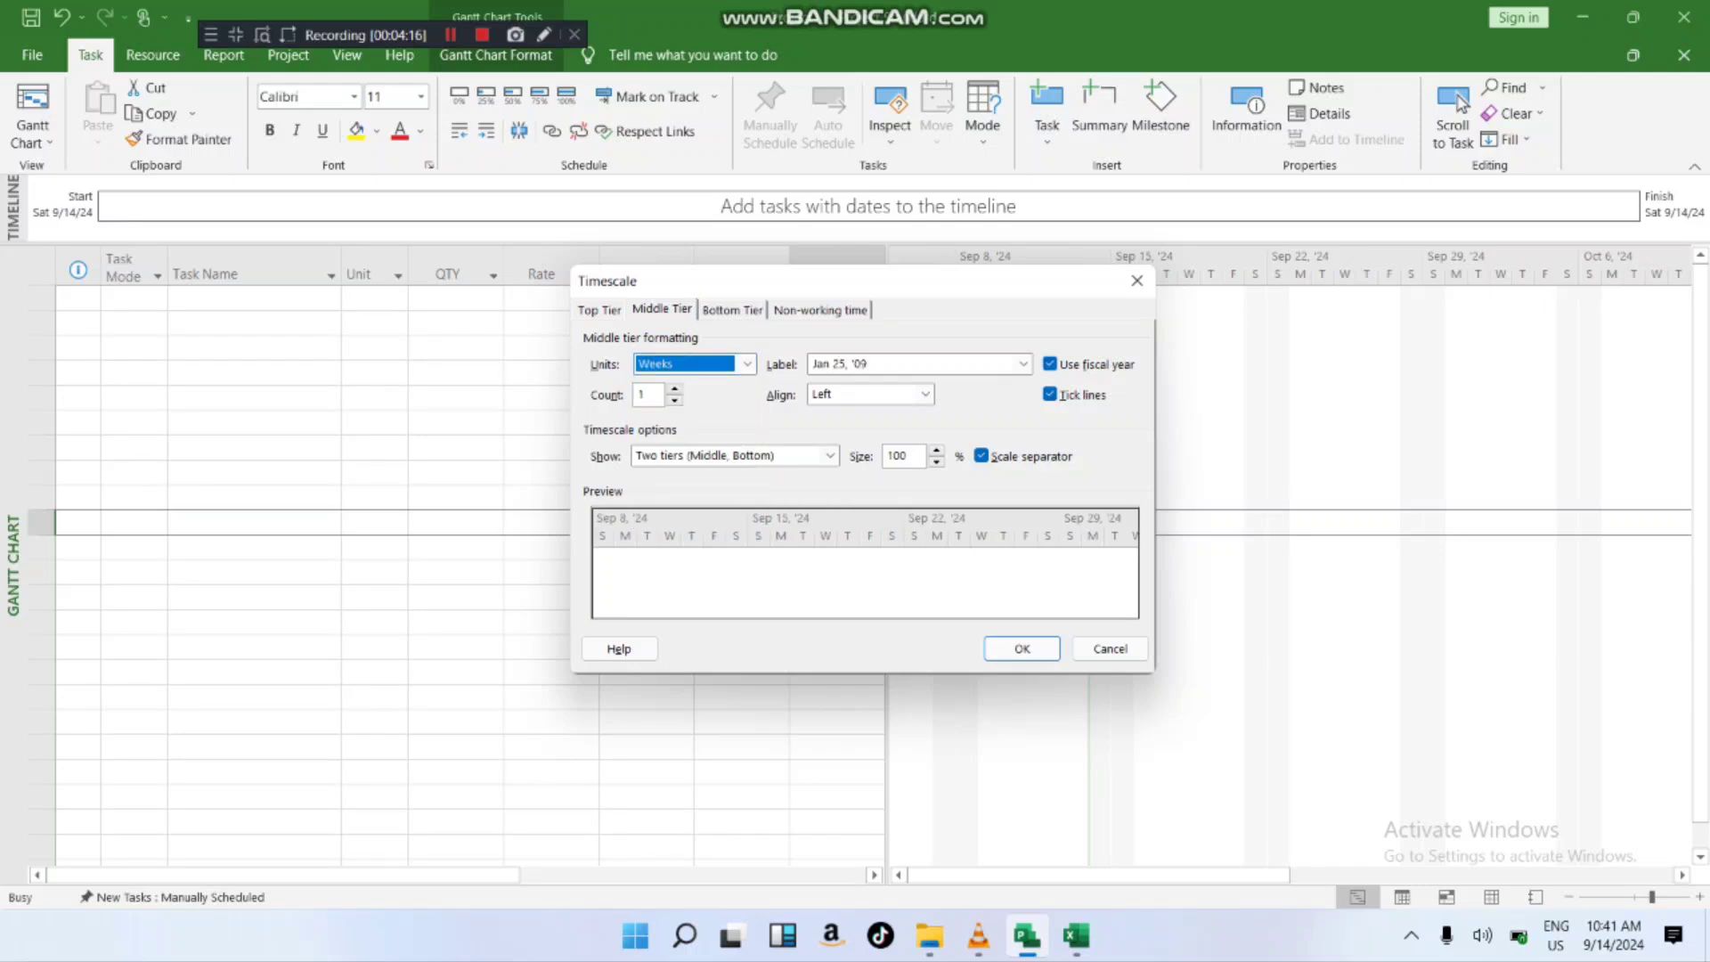
key(Tab)
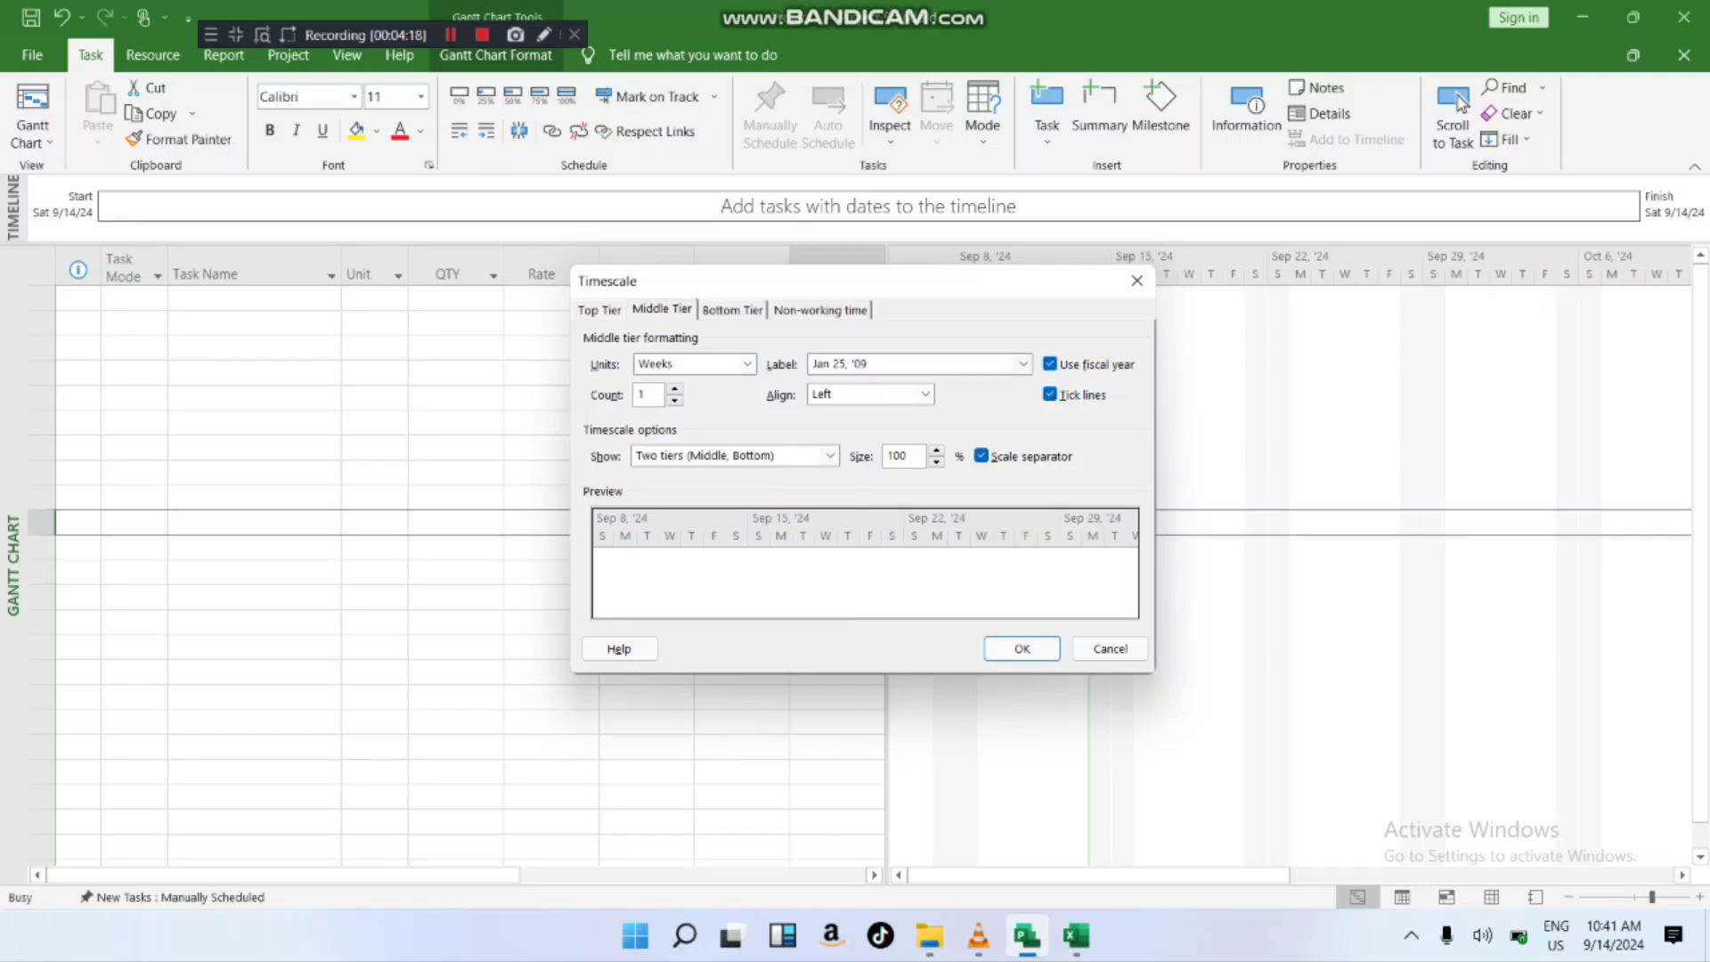
- Check the label formats offered for Weeks in the middle tier, keeping the Jan 25, '09 format
key(alt+Down)
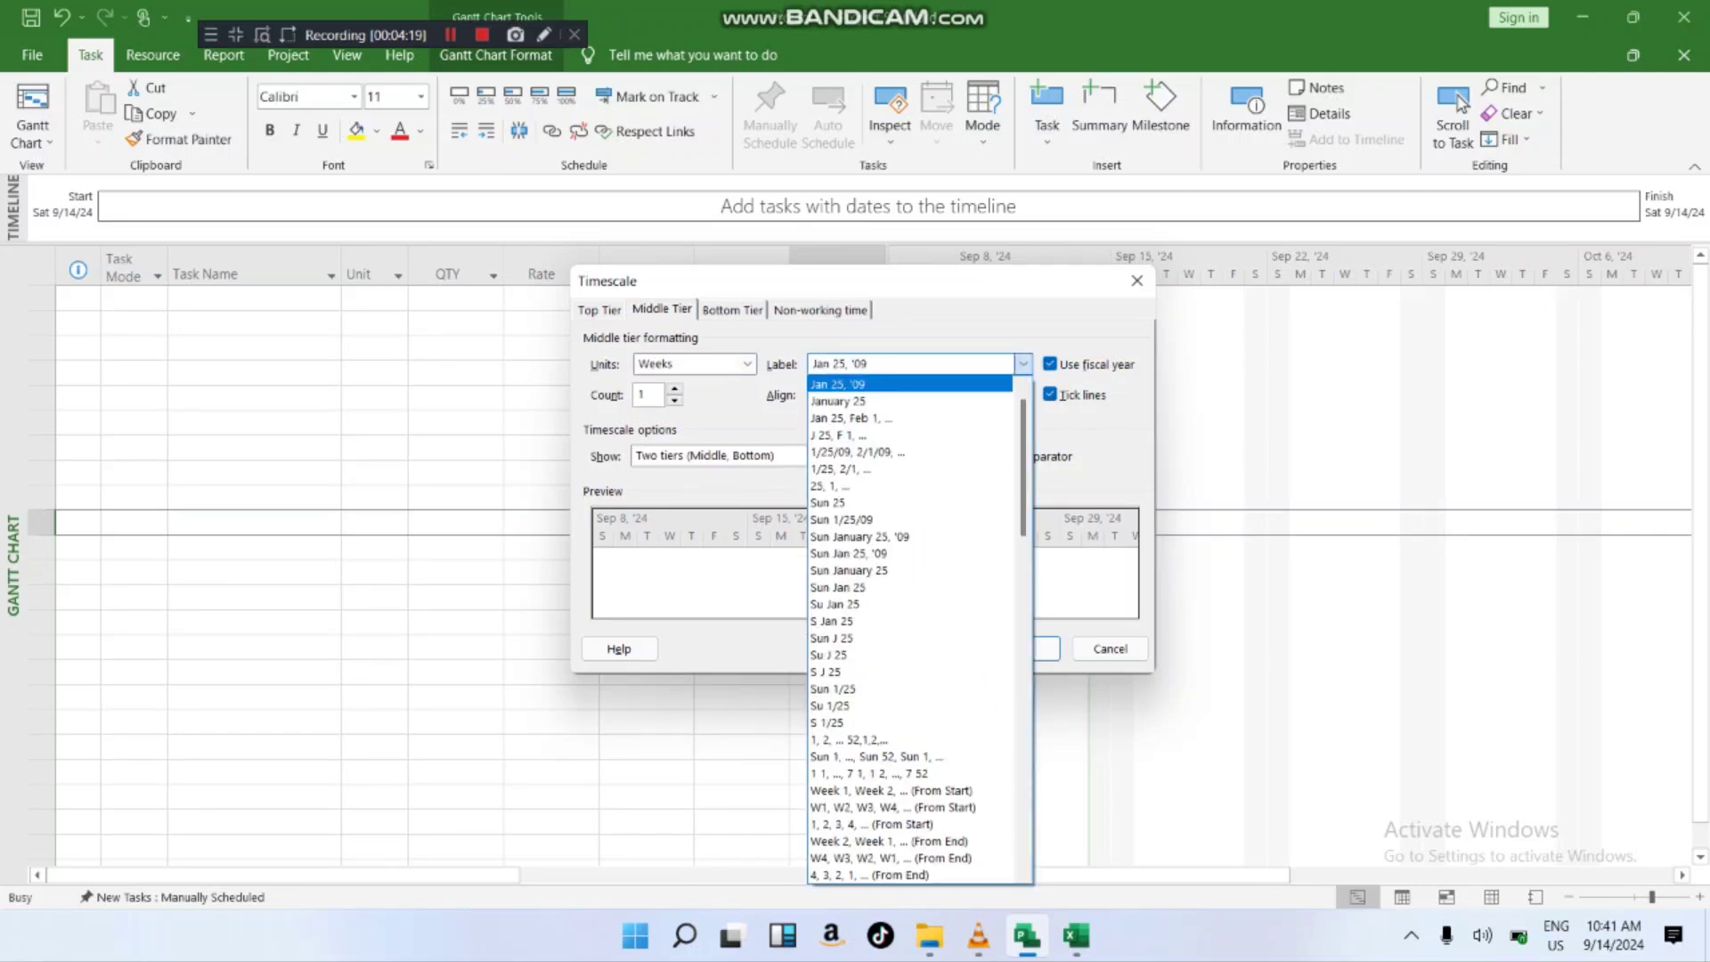
key(Down)
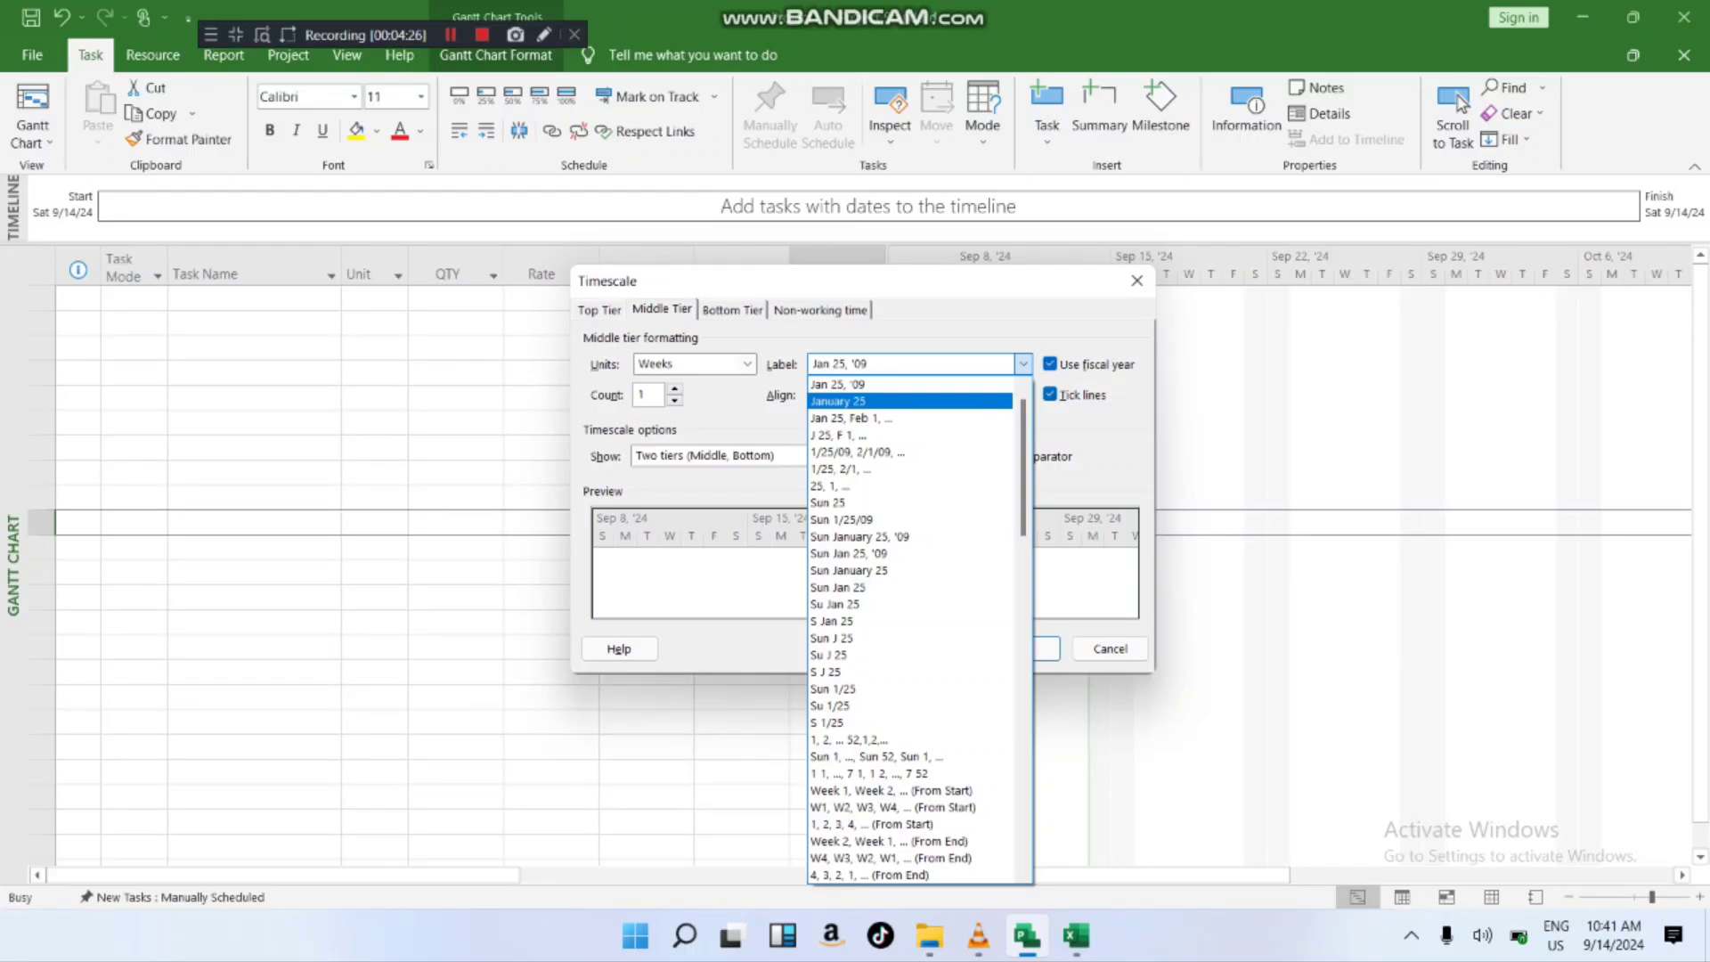
key(Up)
key(Return)
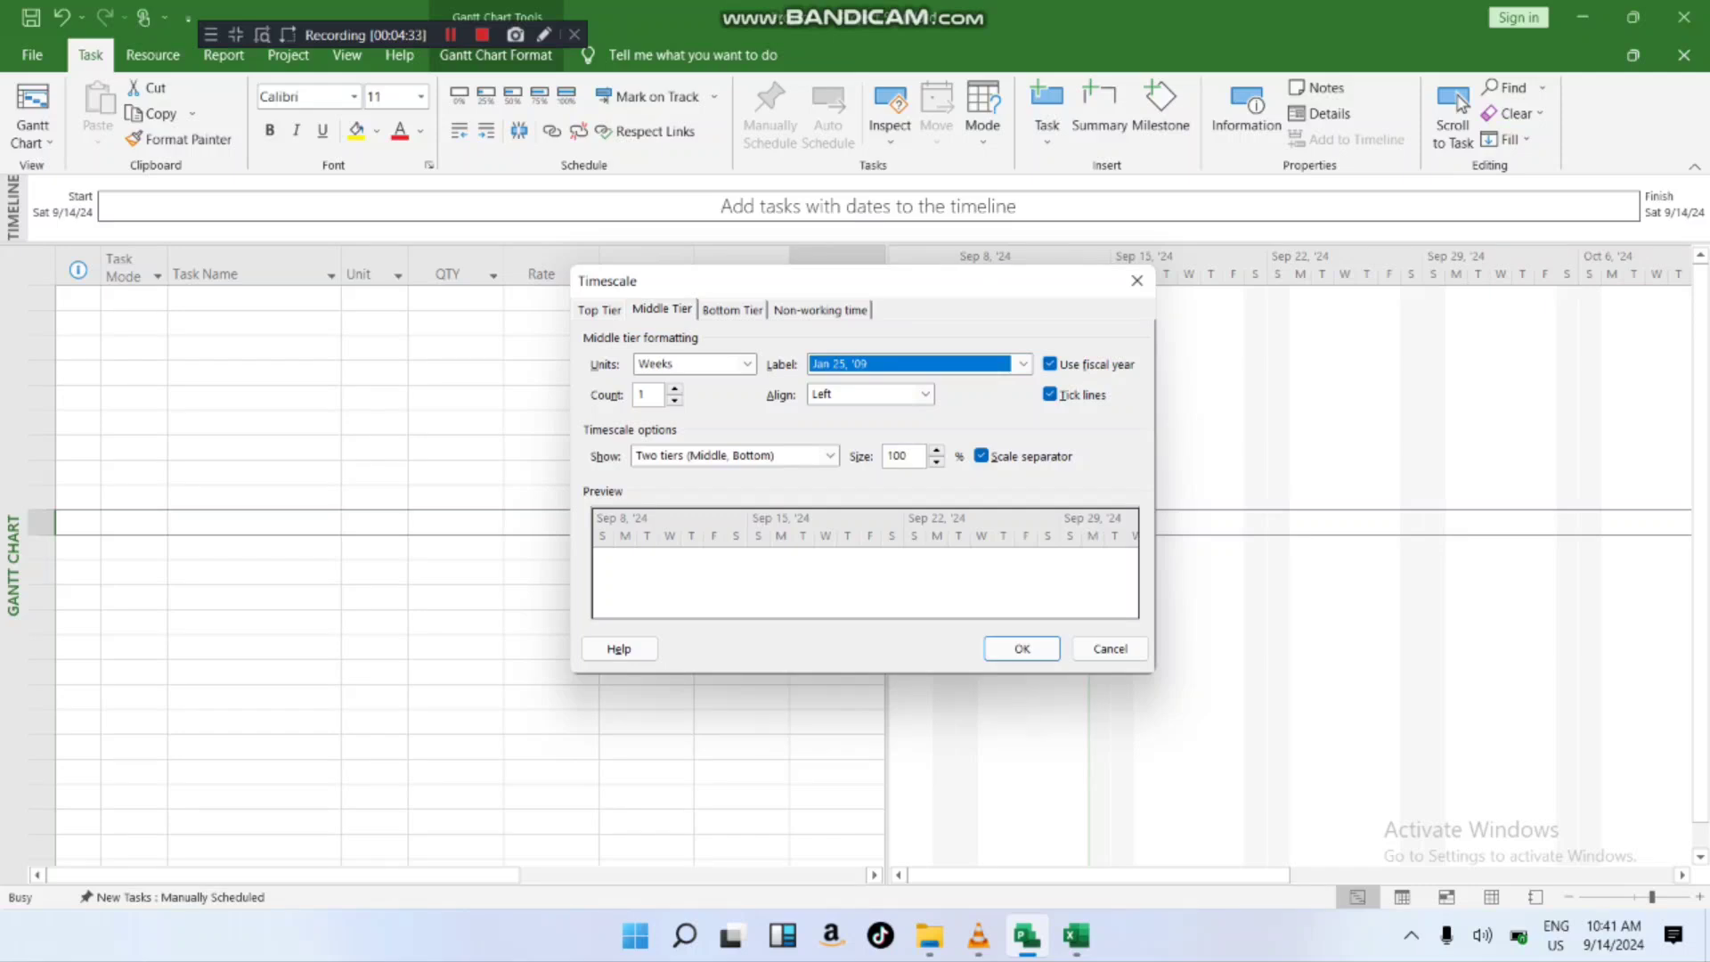
- Try a count of 2 for the middle tier and return the count to 1
click(675, 390)
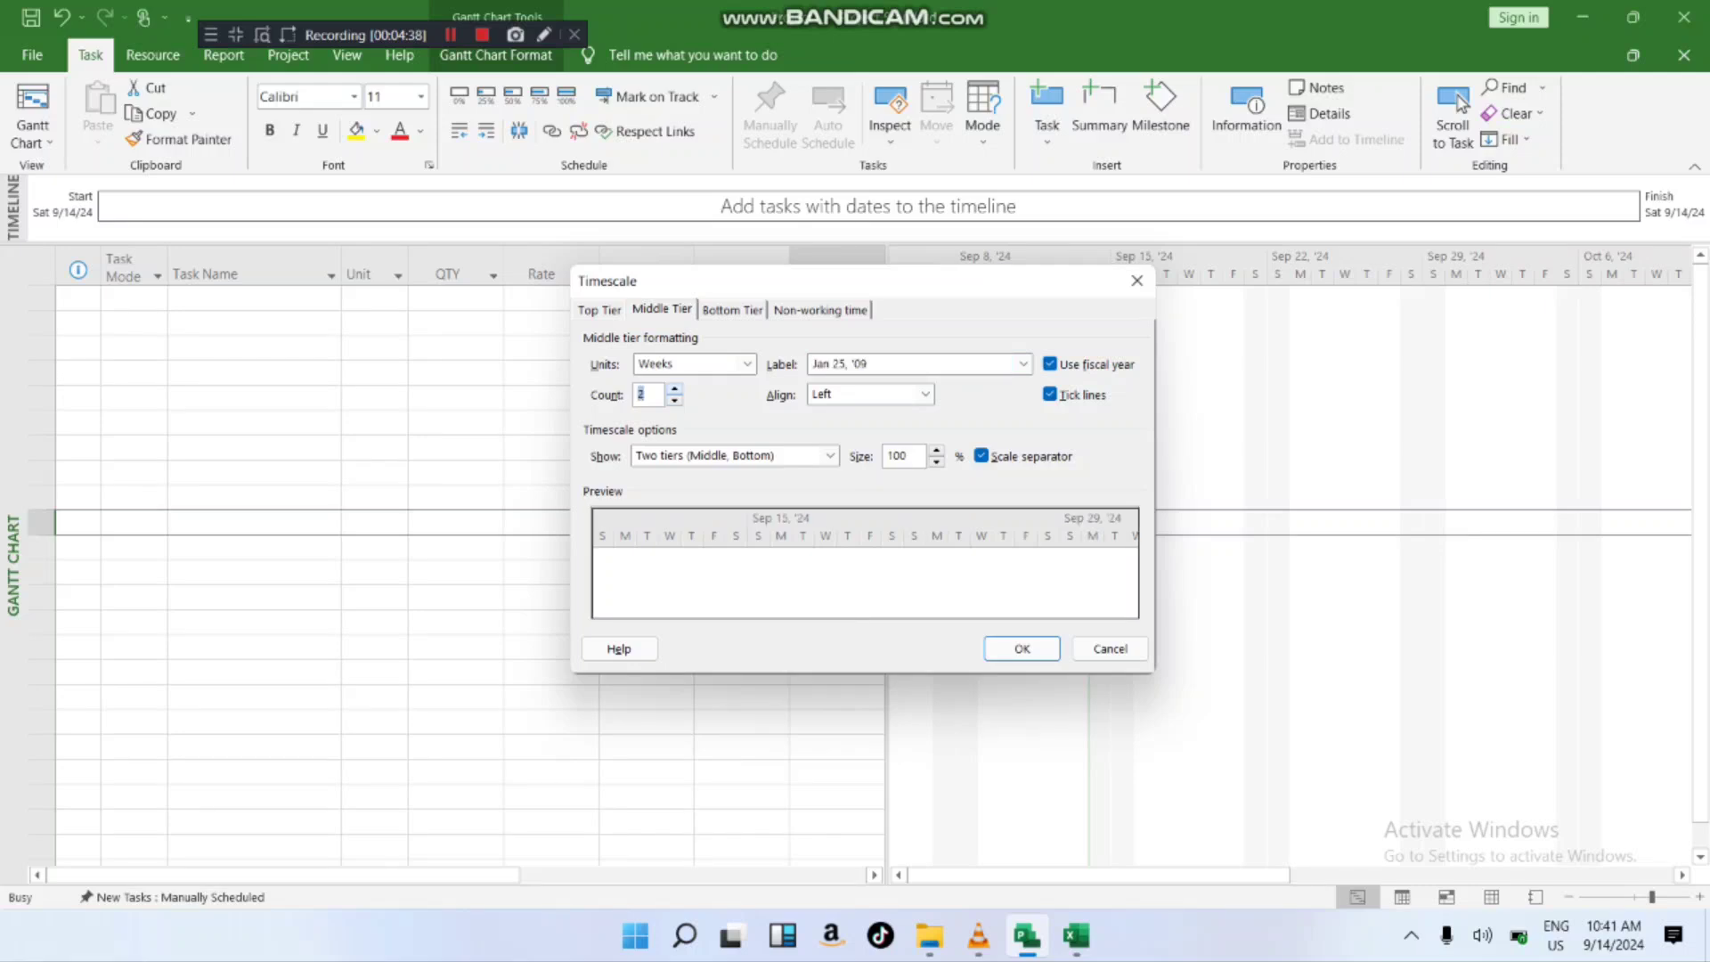
click(675, 401)
click(674, 388)
key(Down)
- Try enlarging the timescale size to 125% and settle on 110%
click(937, 451)
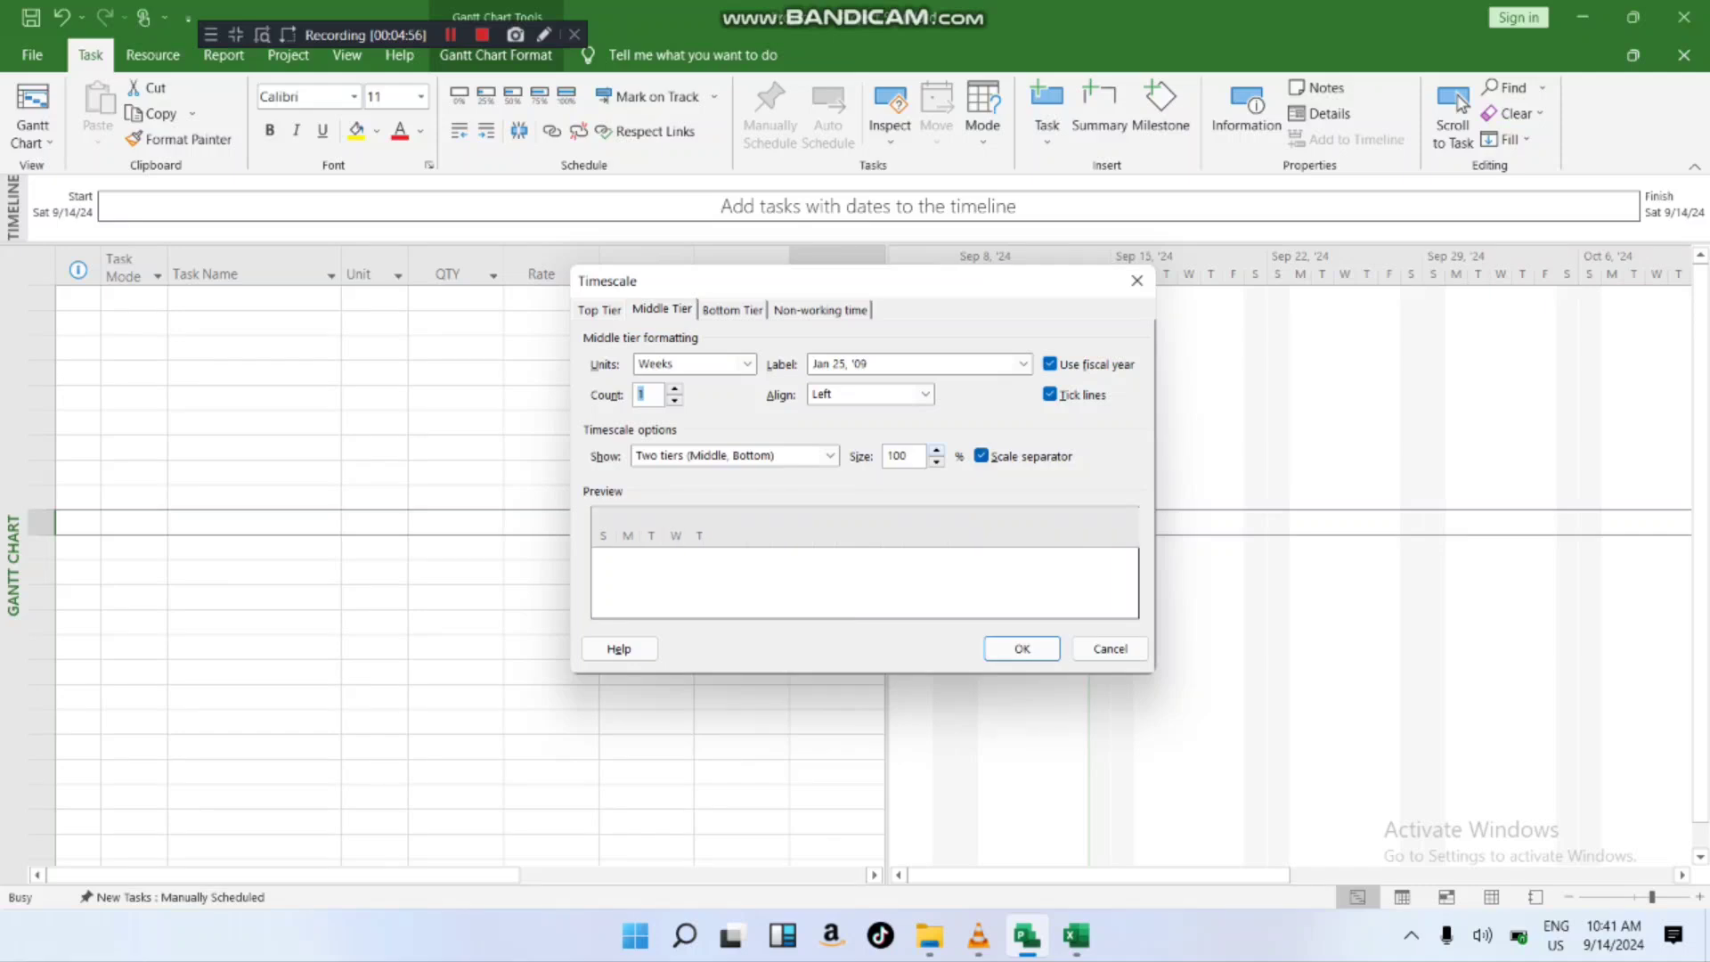
click(936, 451)
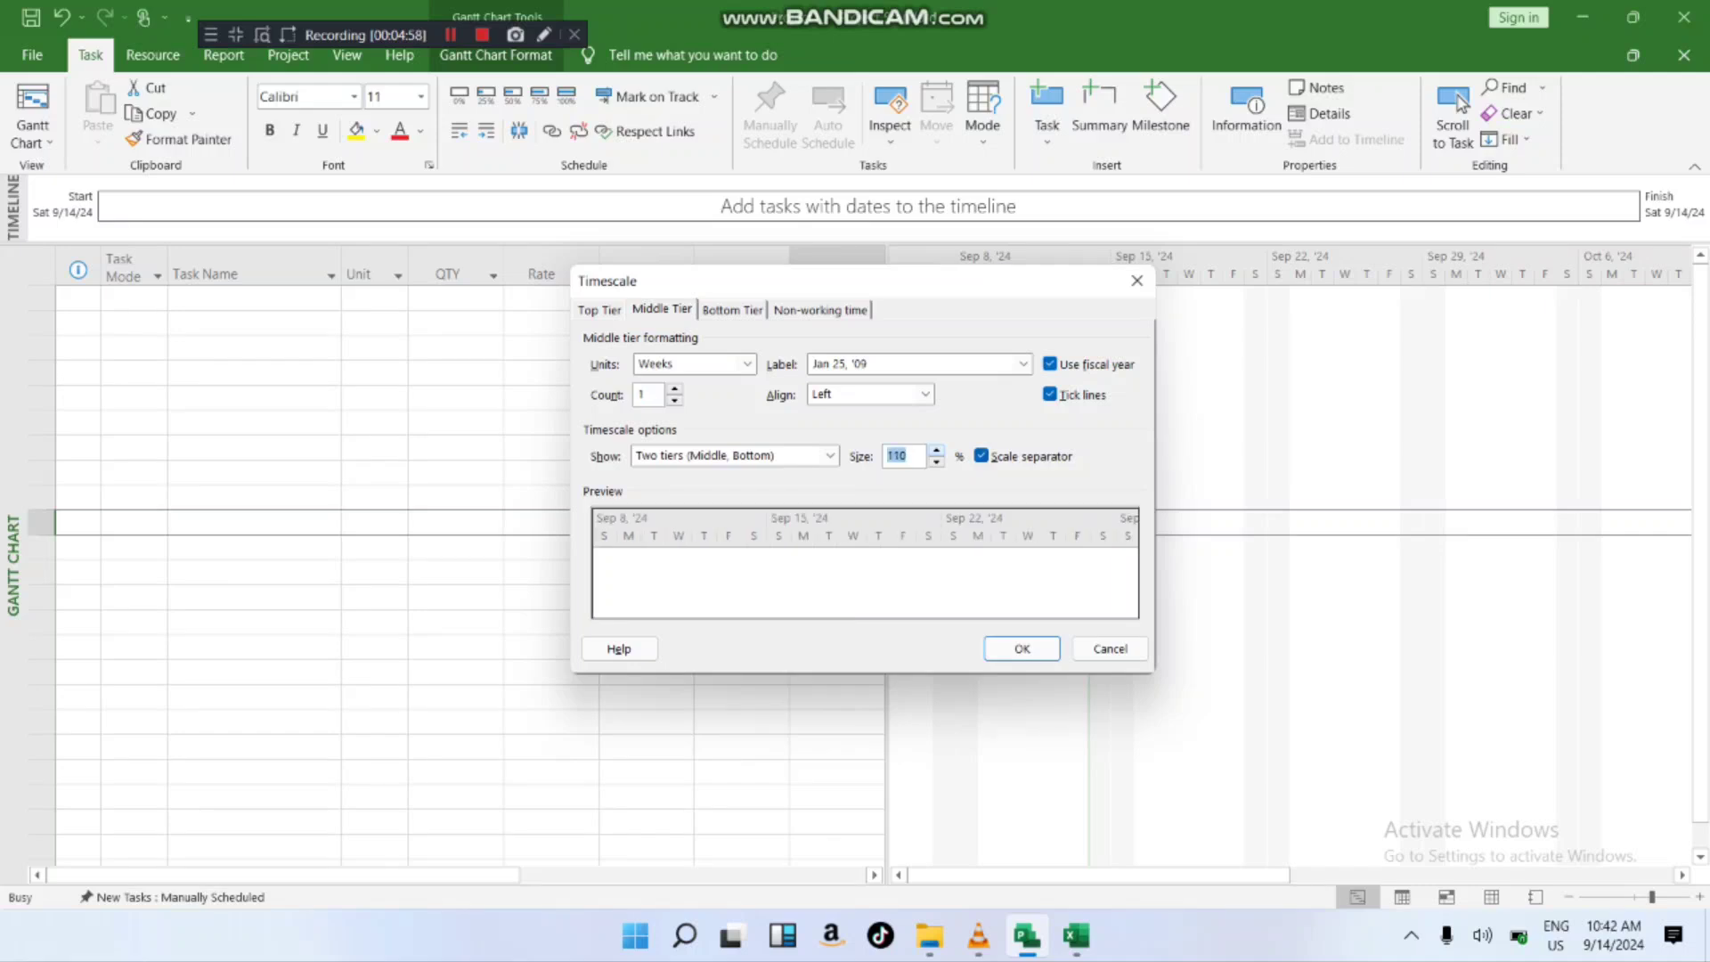
click(936, 451)
click(936, 451)
click(936, 450)
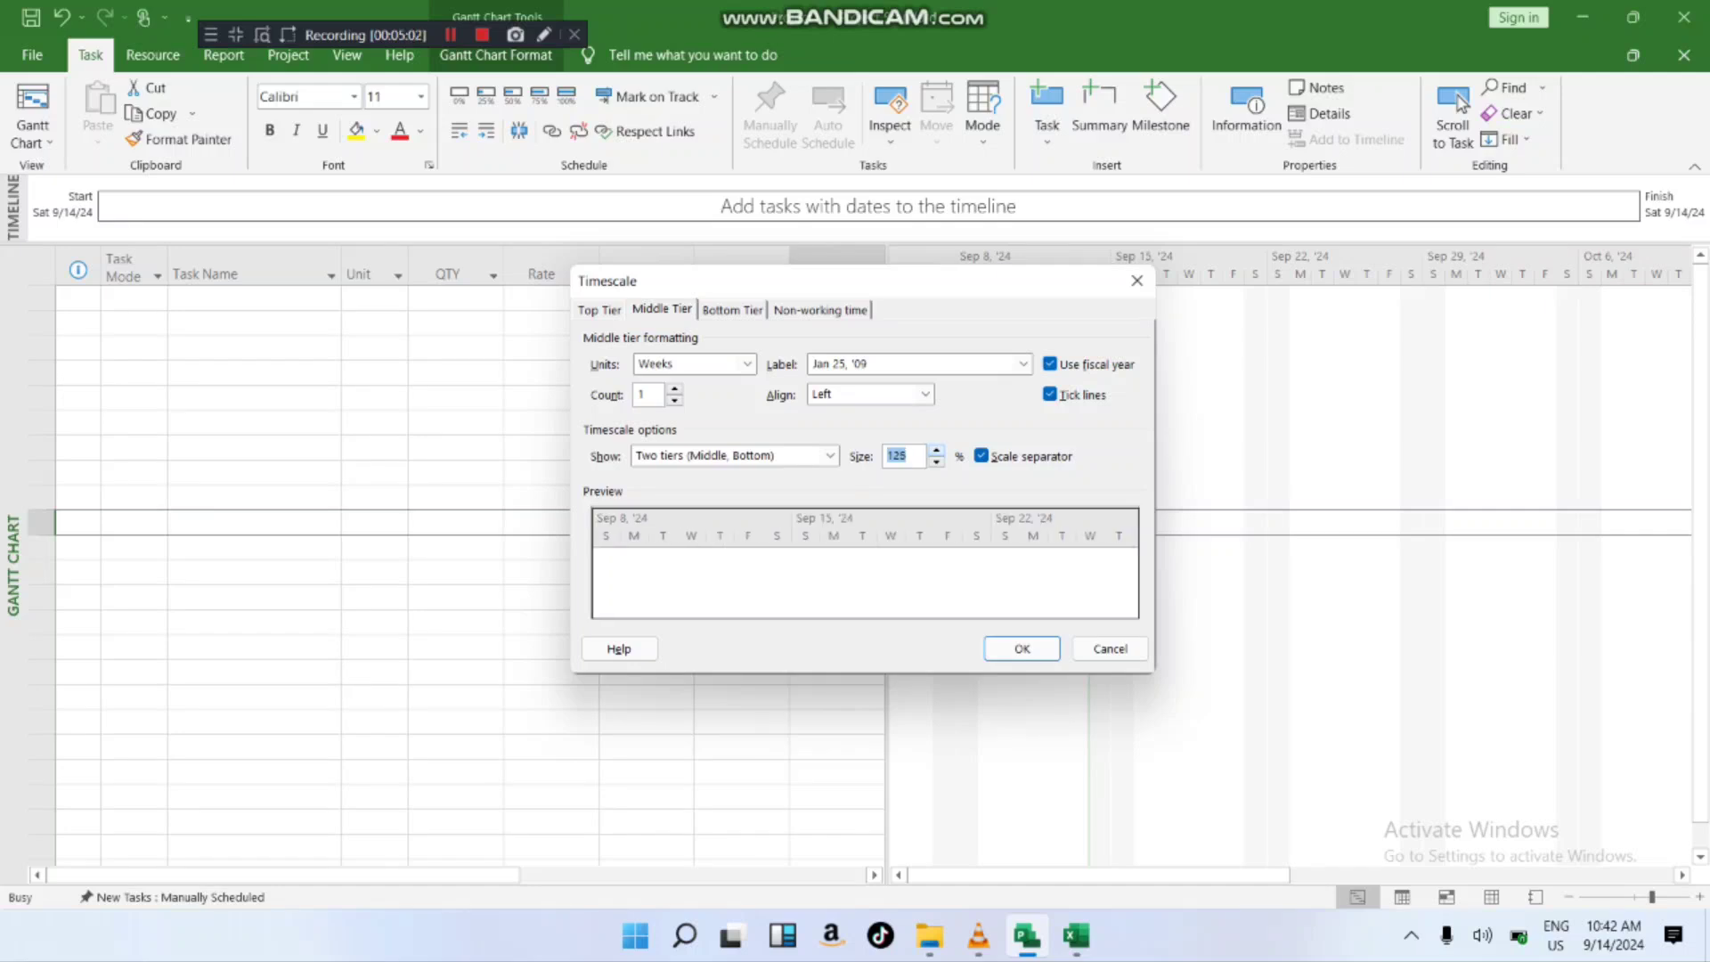
click(936, 462)
click(936, 461)
click(936, 461)
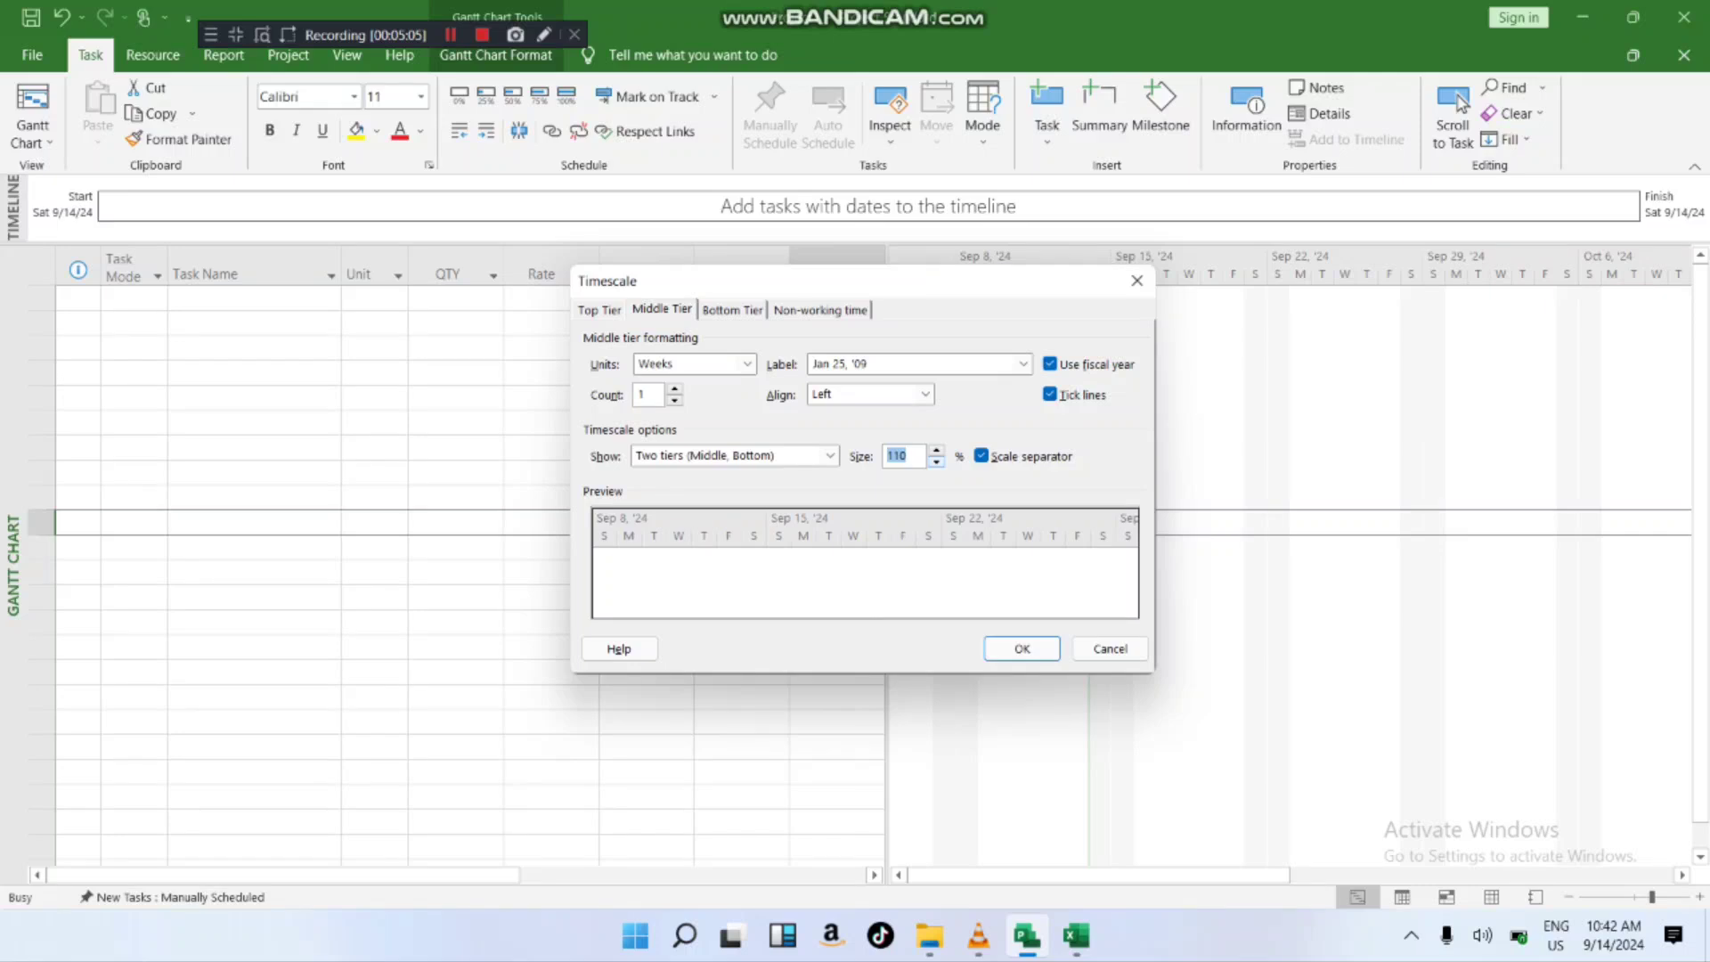
- Try Months as the bottom tier's units while the middle tier uses Weeks
key(ctrl+Tab)
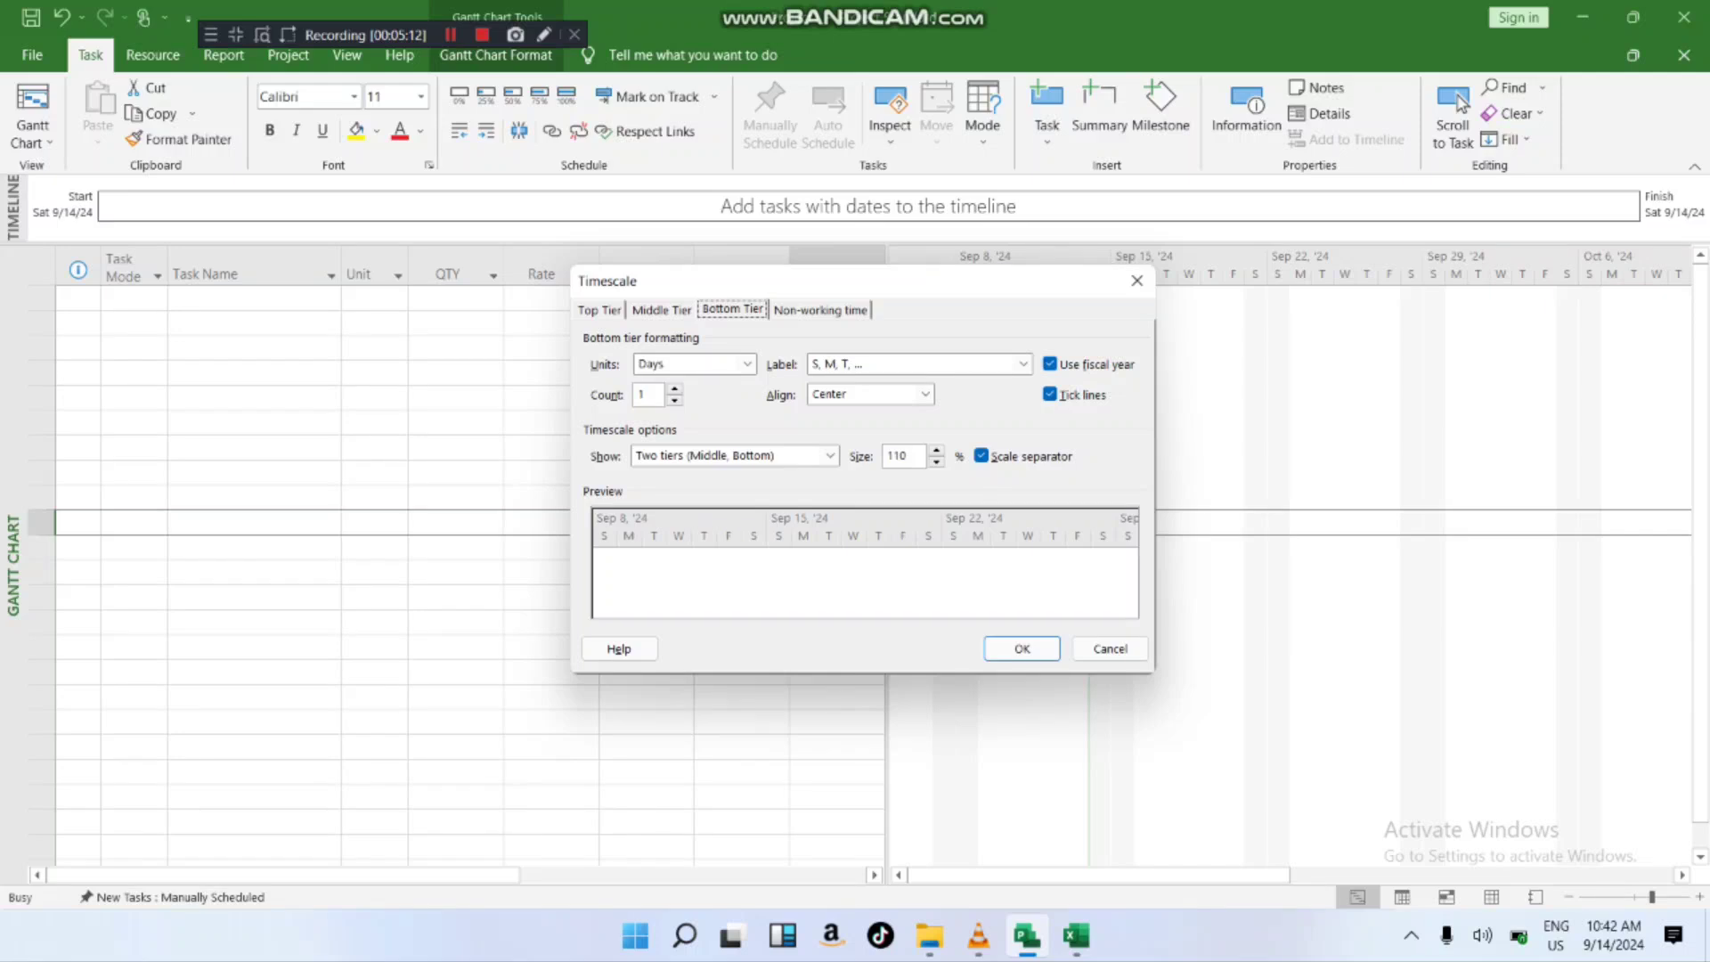
click(747, 365)
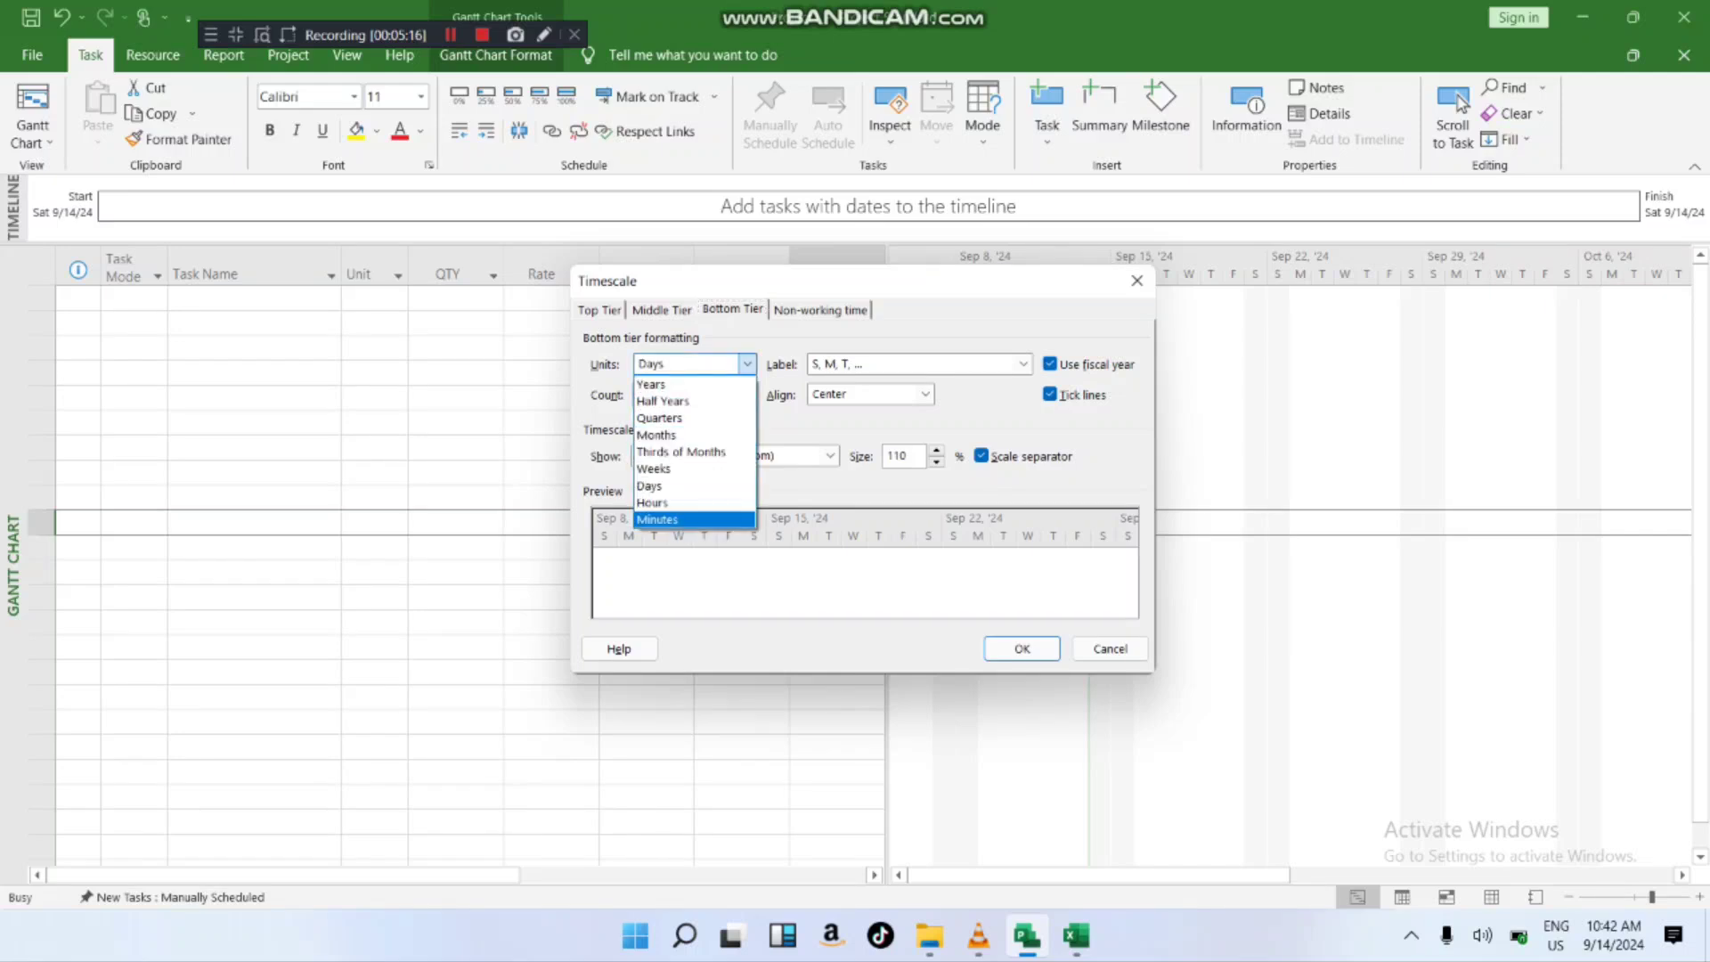
key(Return)
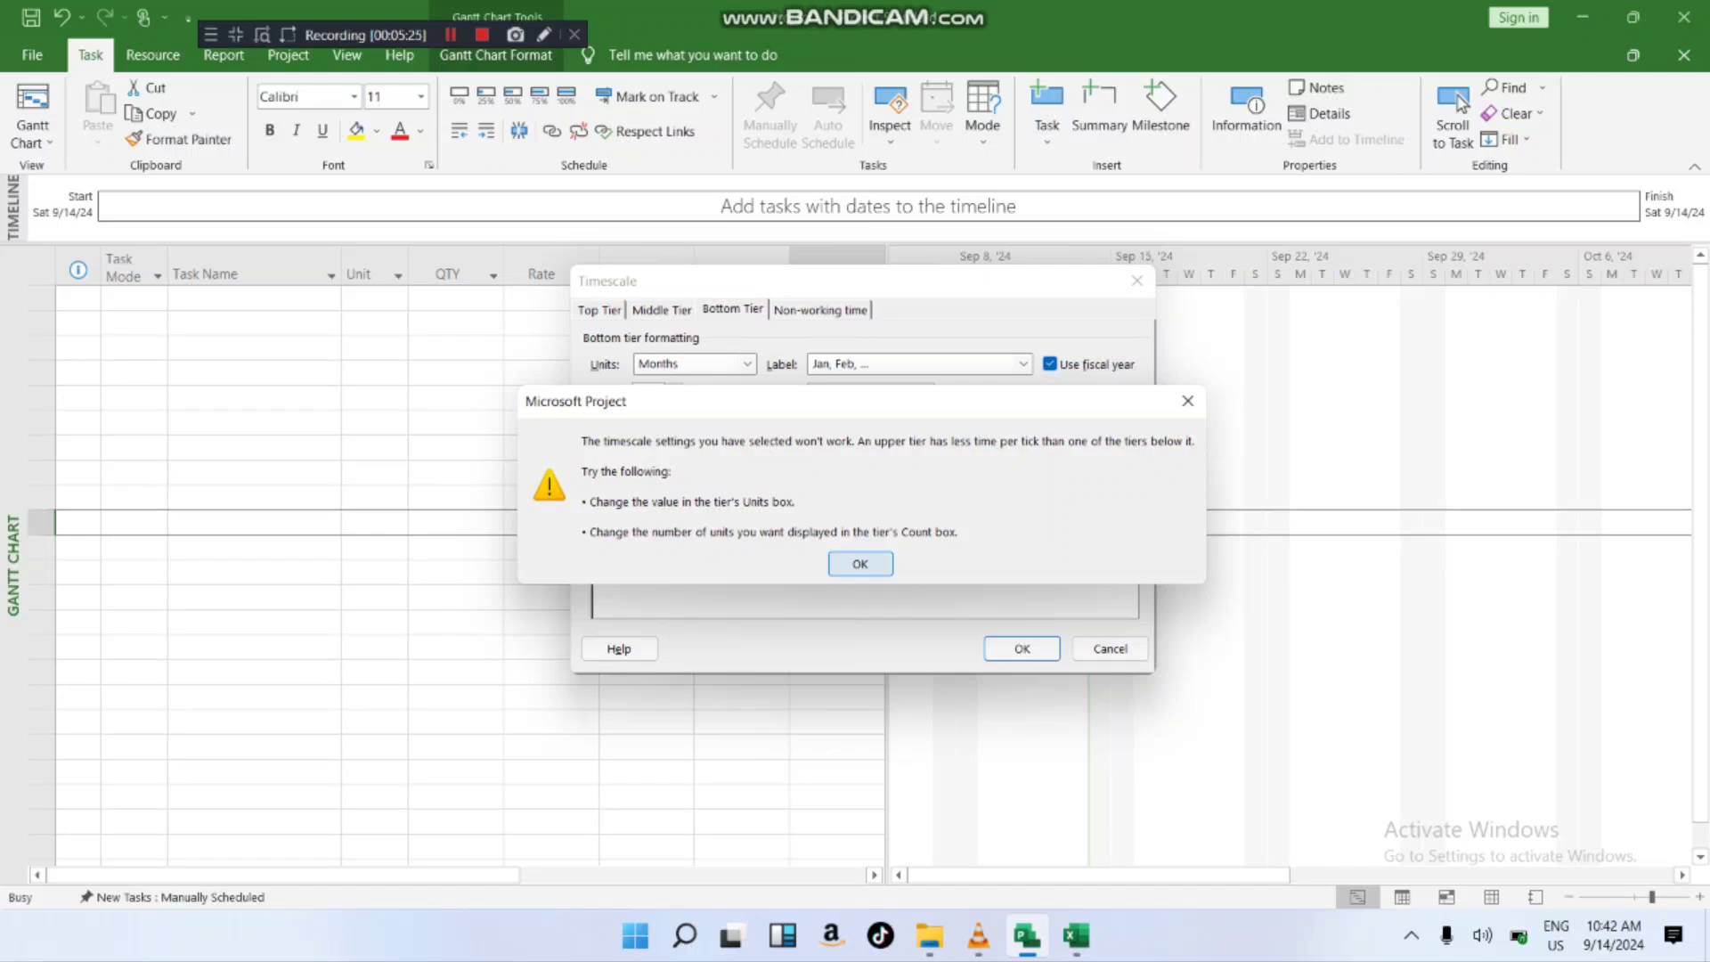
key(Return)
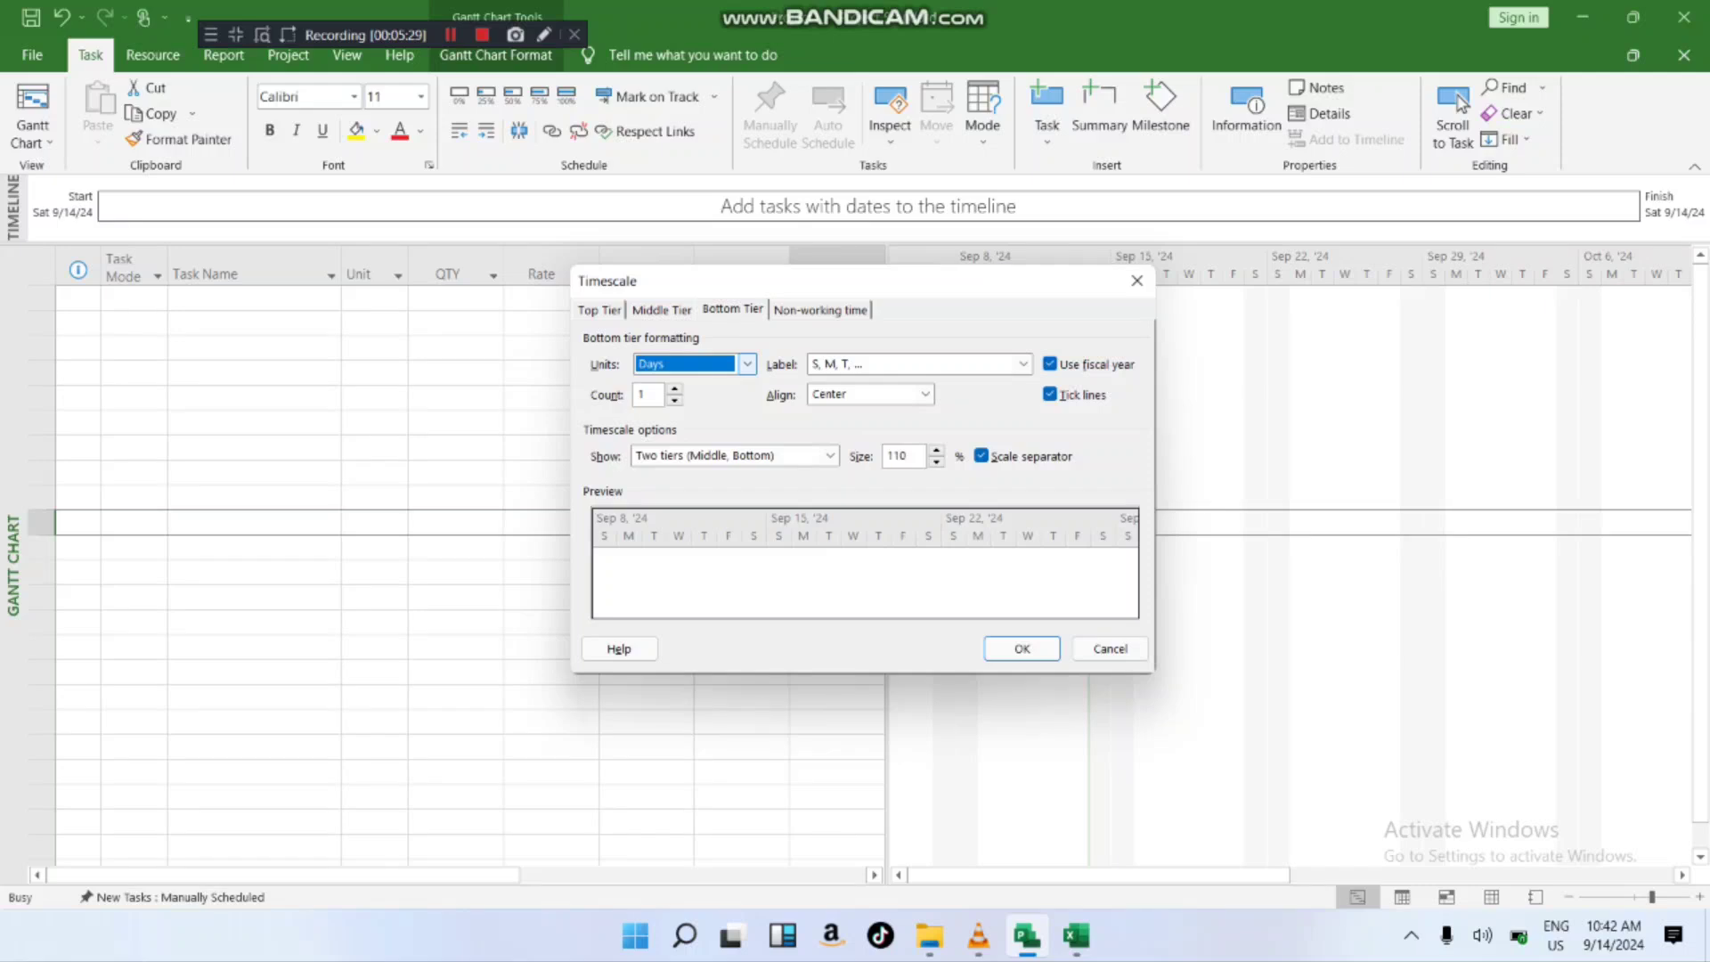
- Set the middle tier's units to Months in the Timescale settings
click(599, 310)
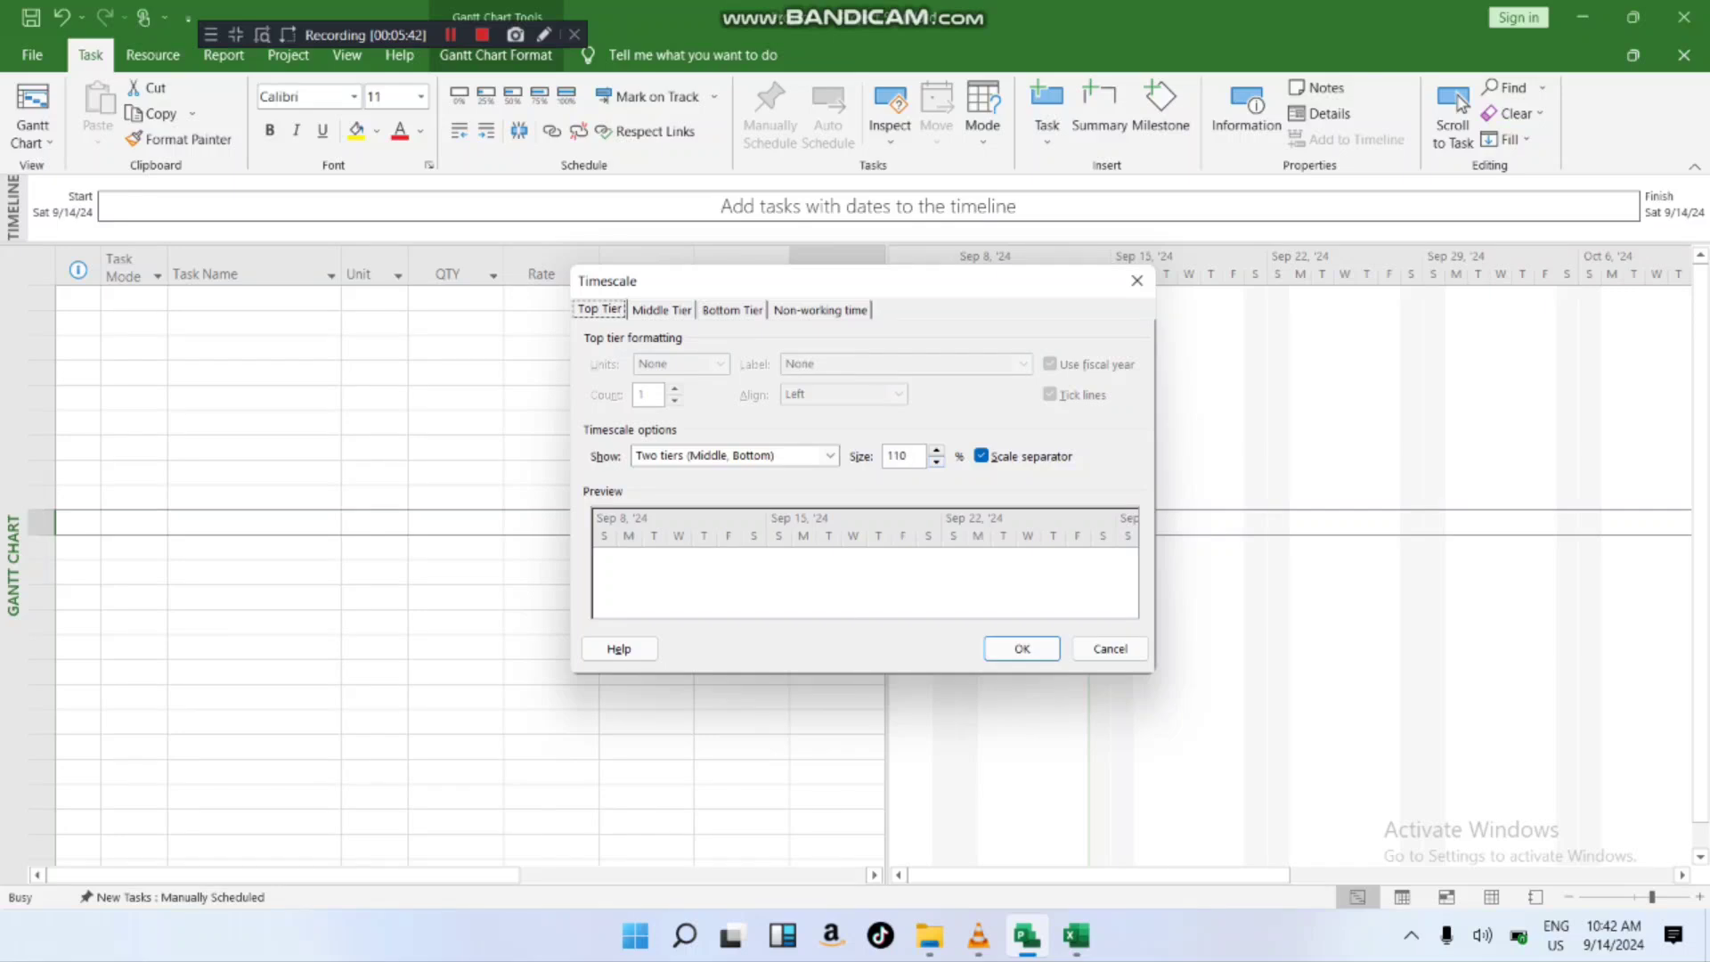
key(Right)
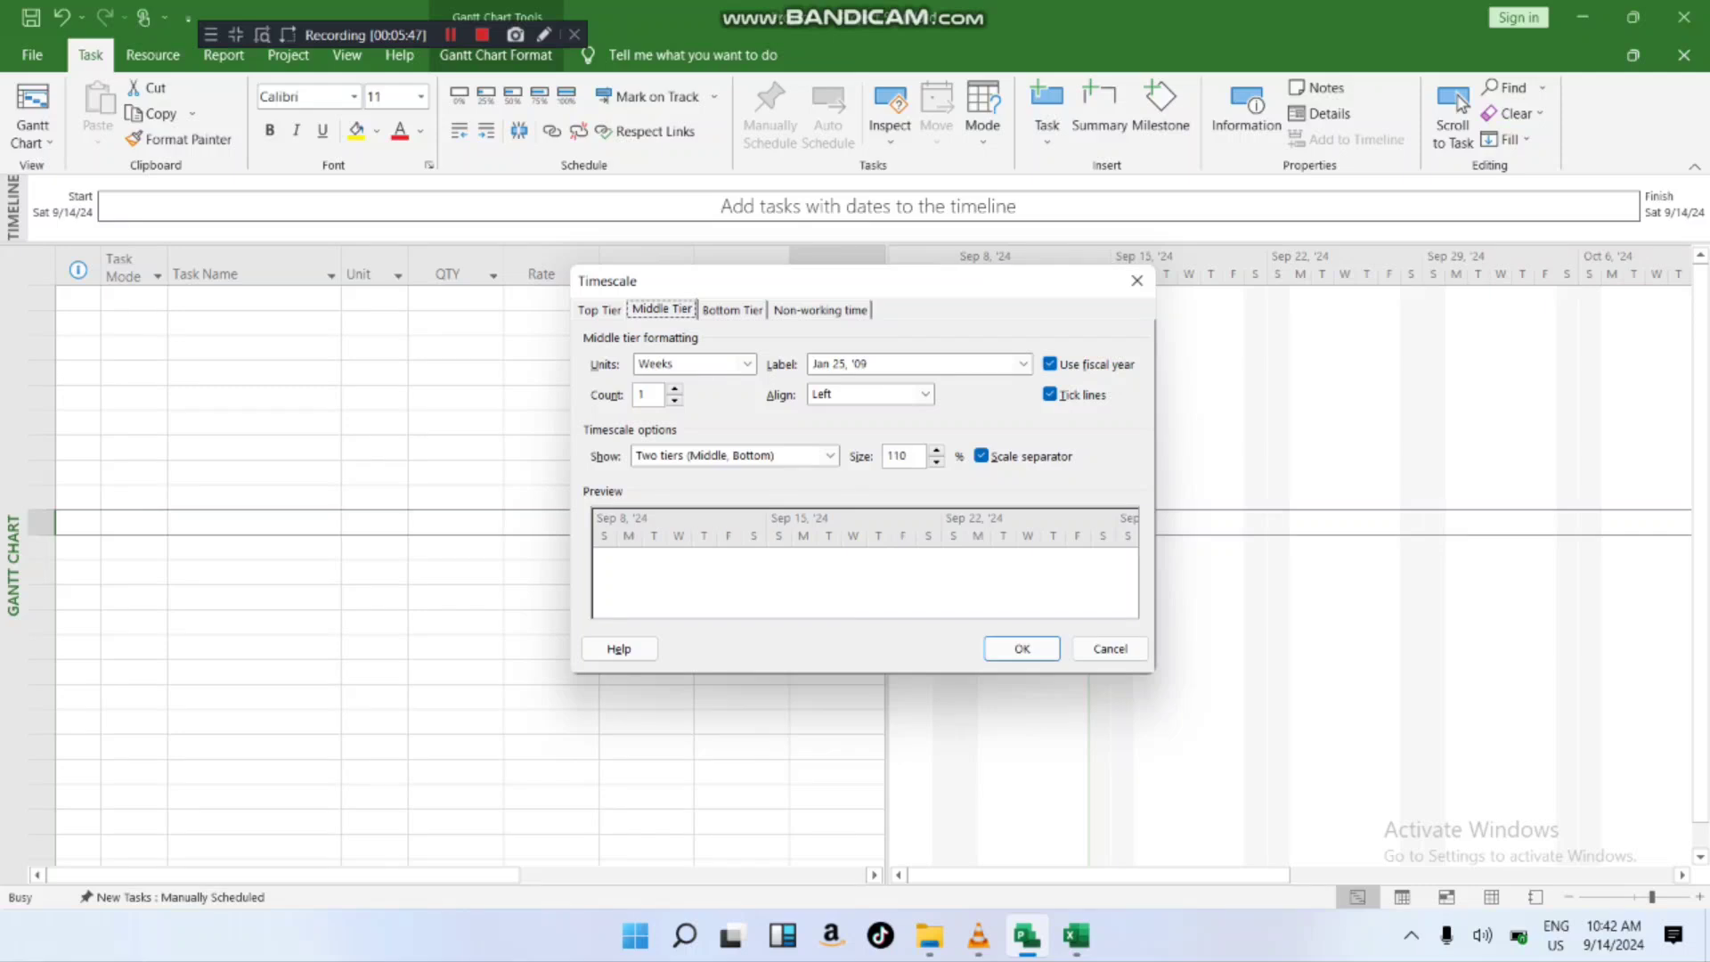
click(748, 364)
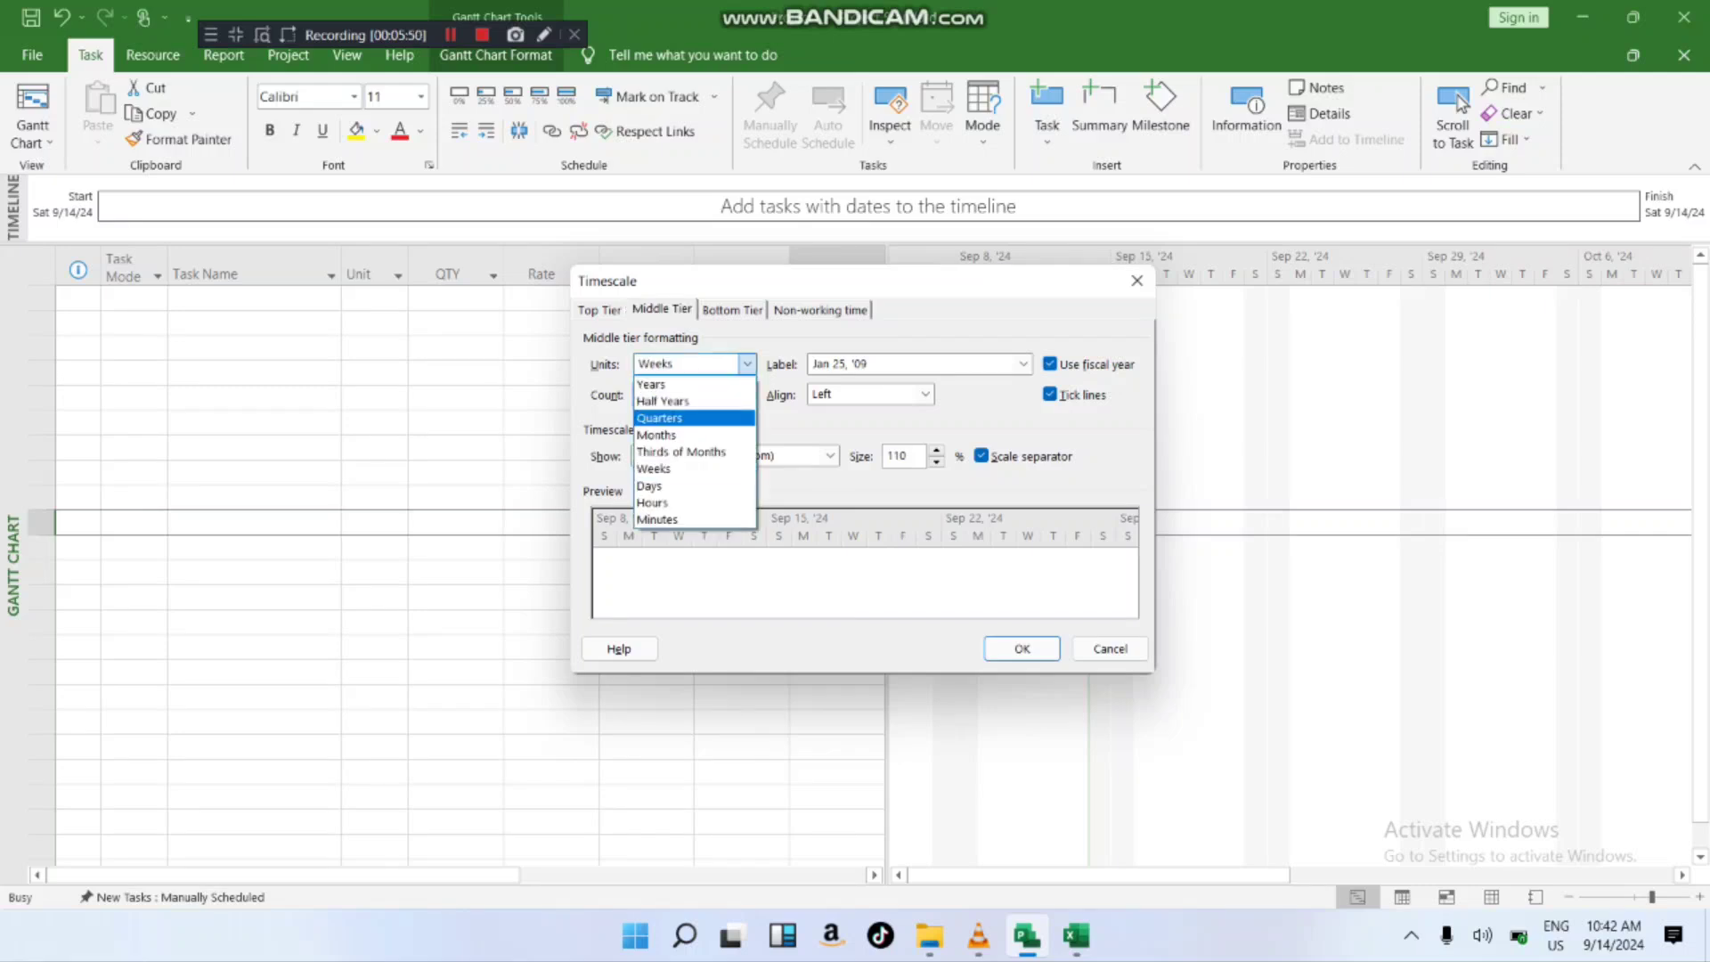
key(Up)
key(Up)
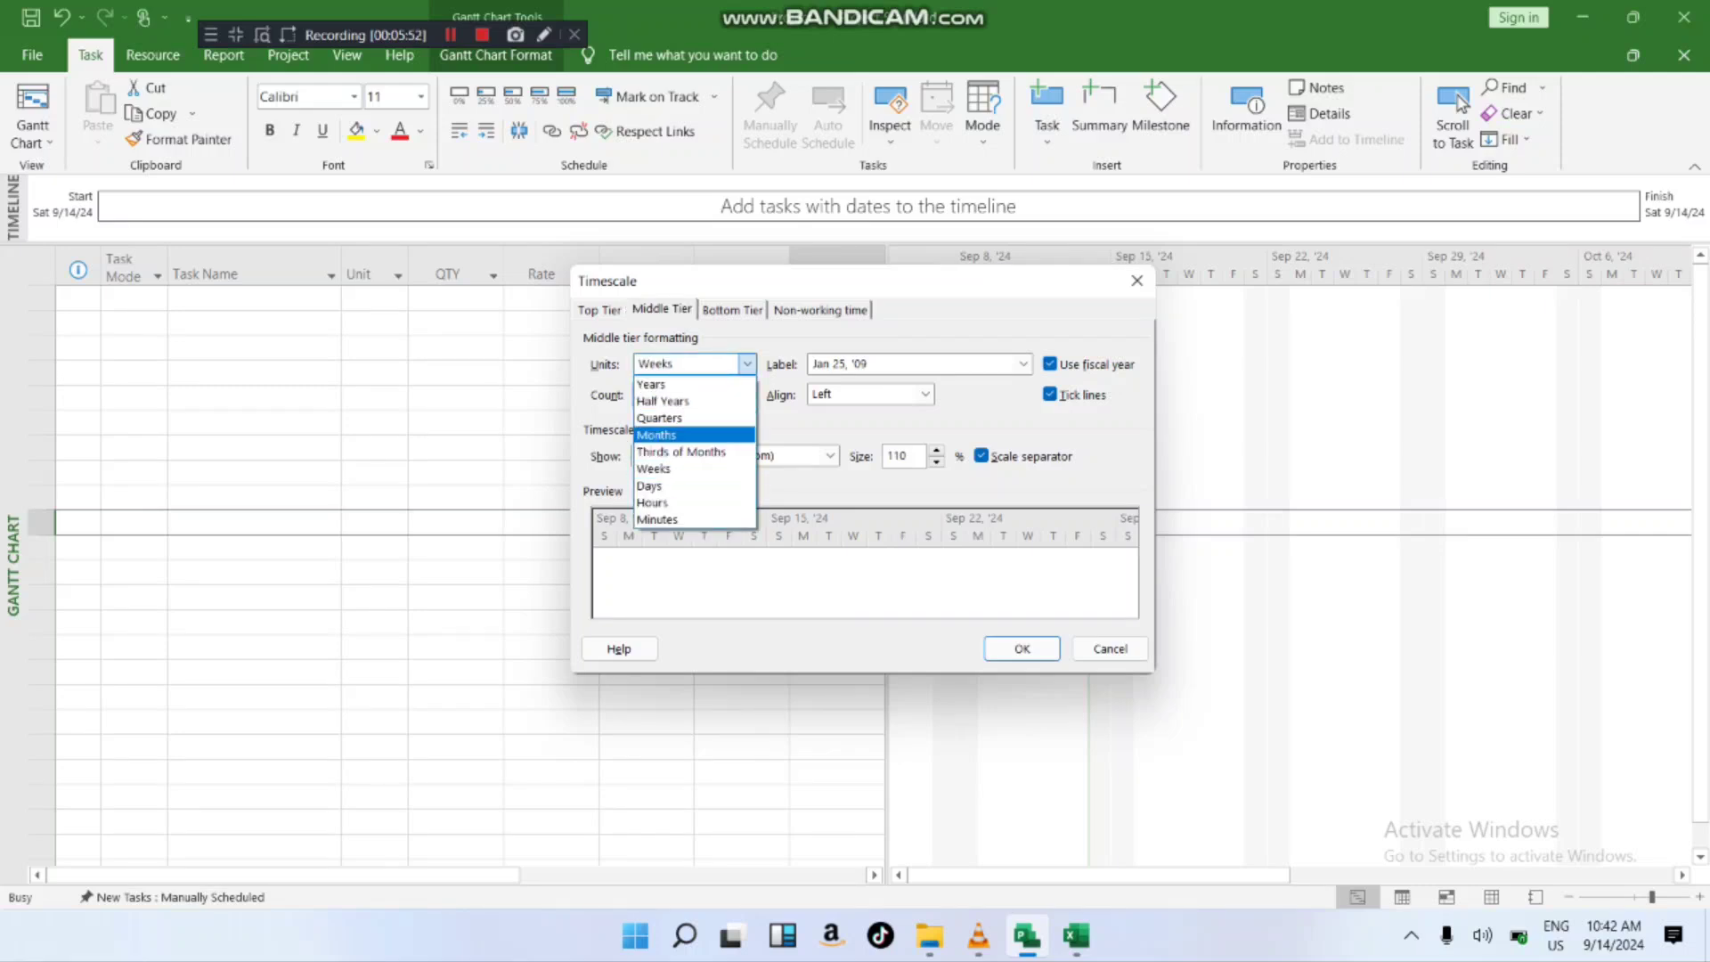
key(Return)
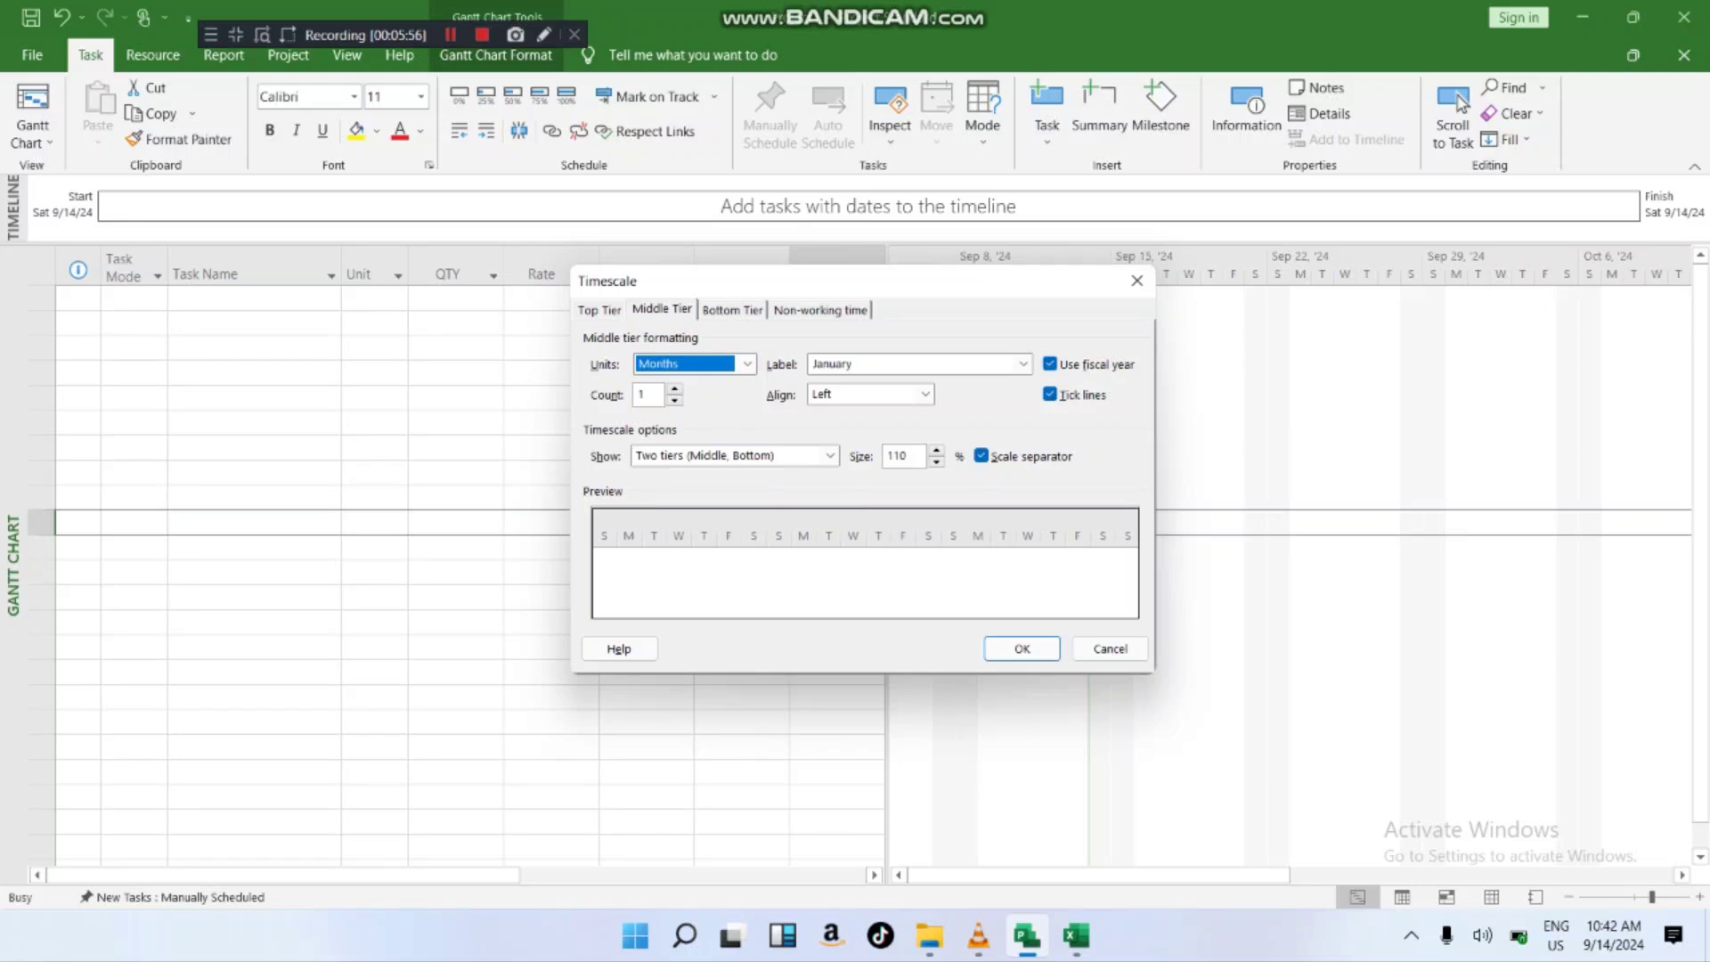
- Try Months as the bottom tier's units beneath the monthly middle tier
key(ctrl+Tab)
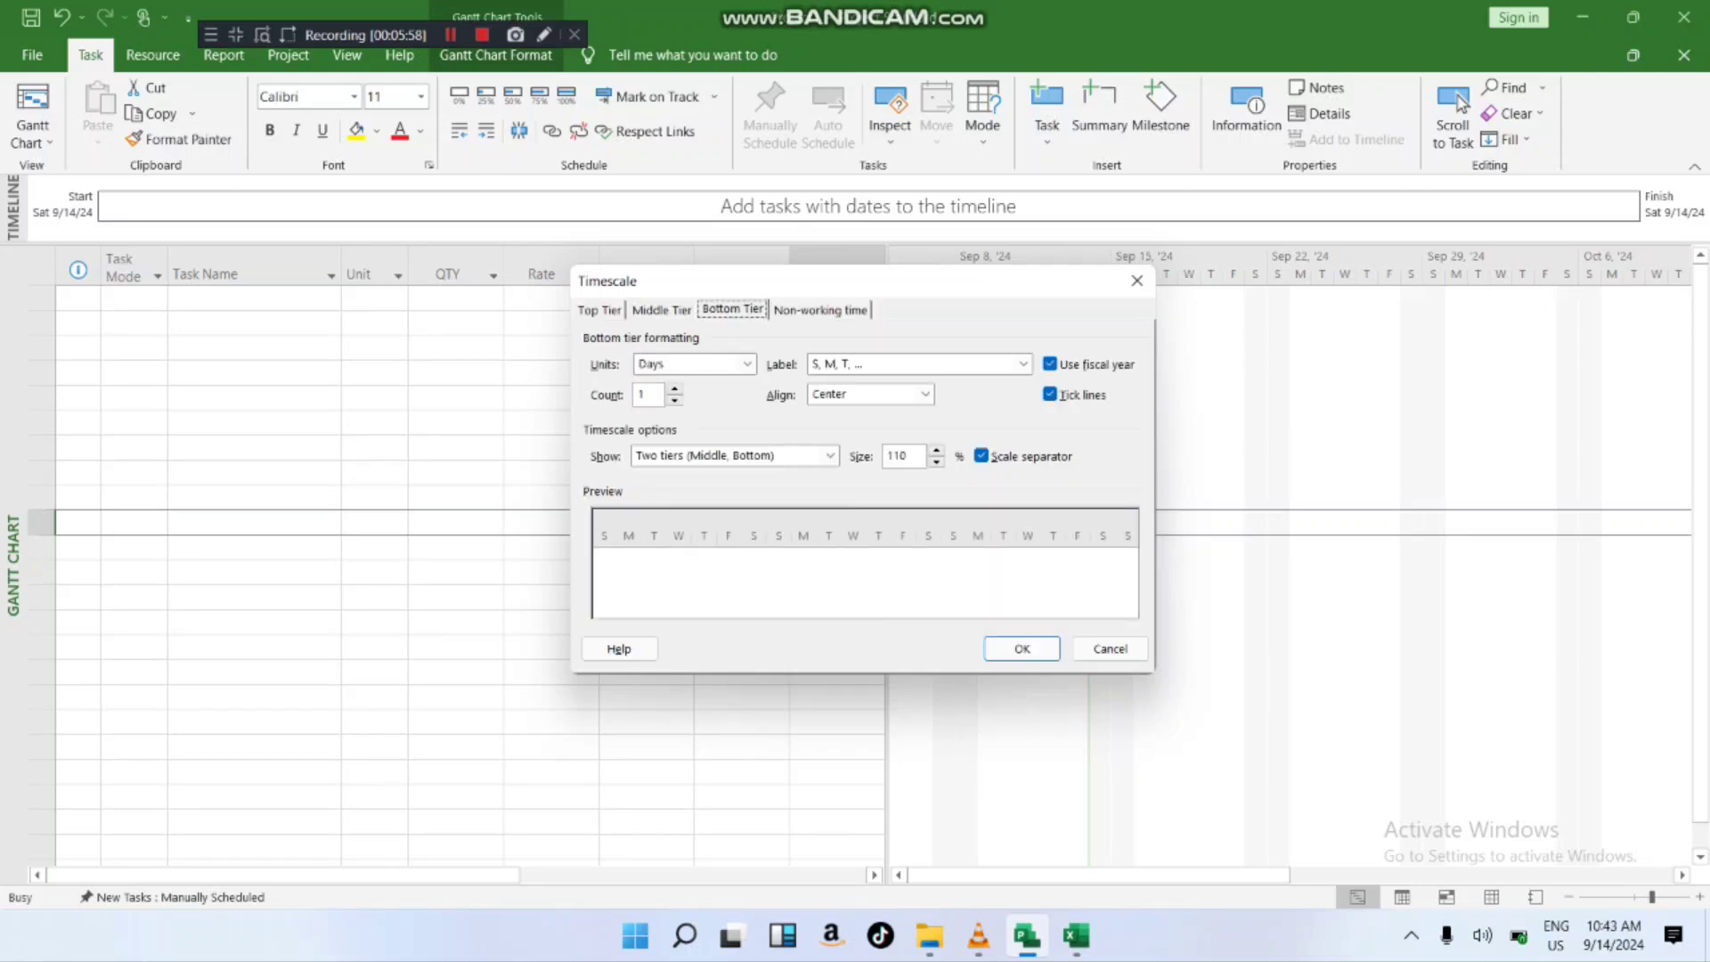
click(747, 364)
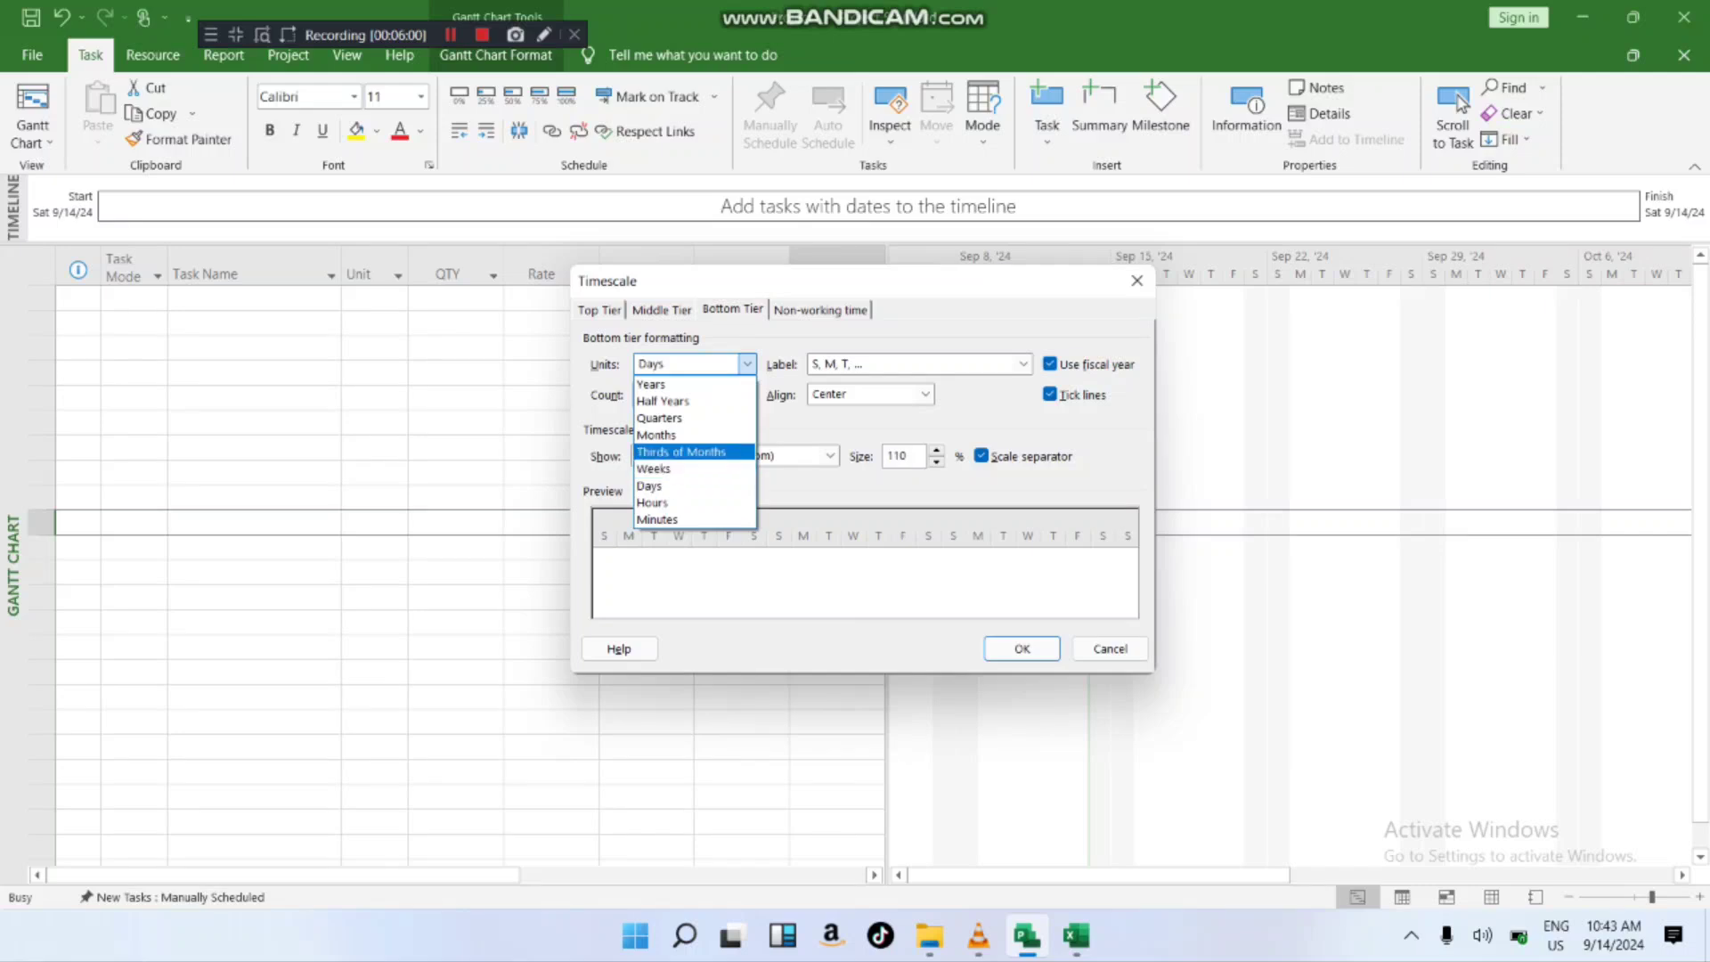
key(Up)
key(Up)
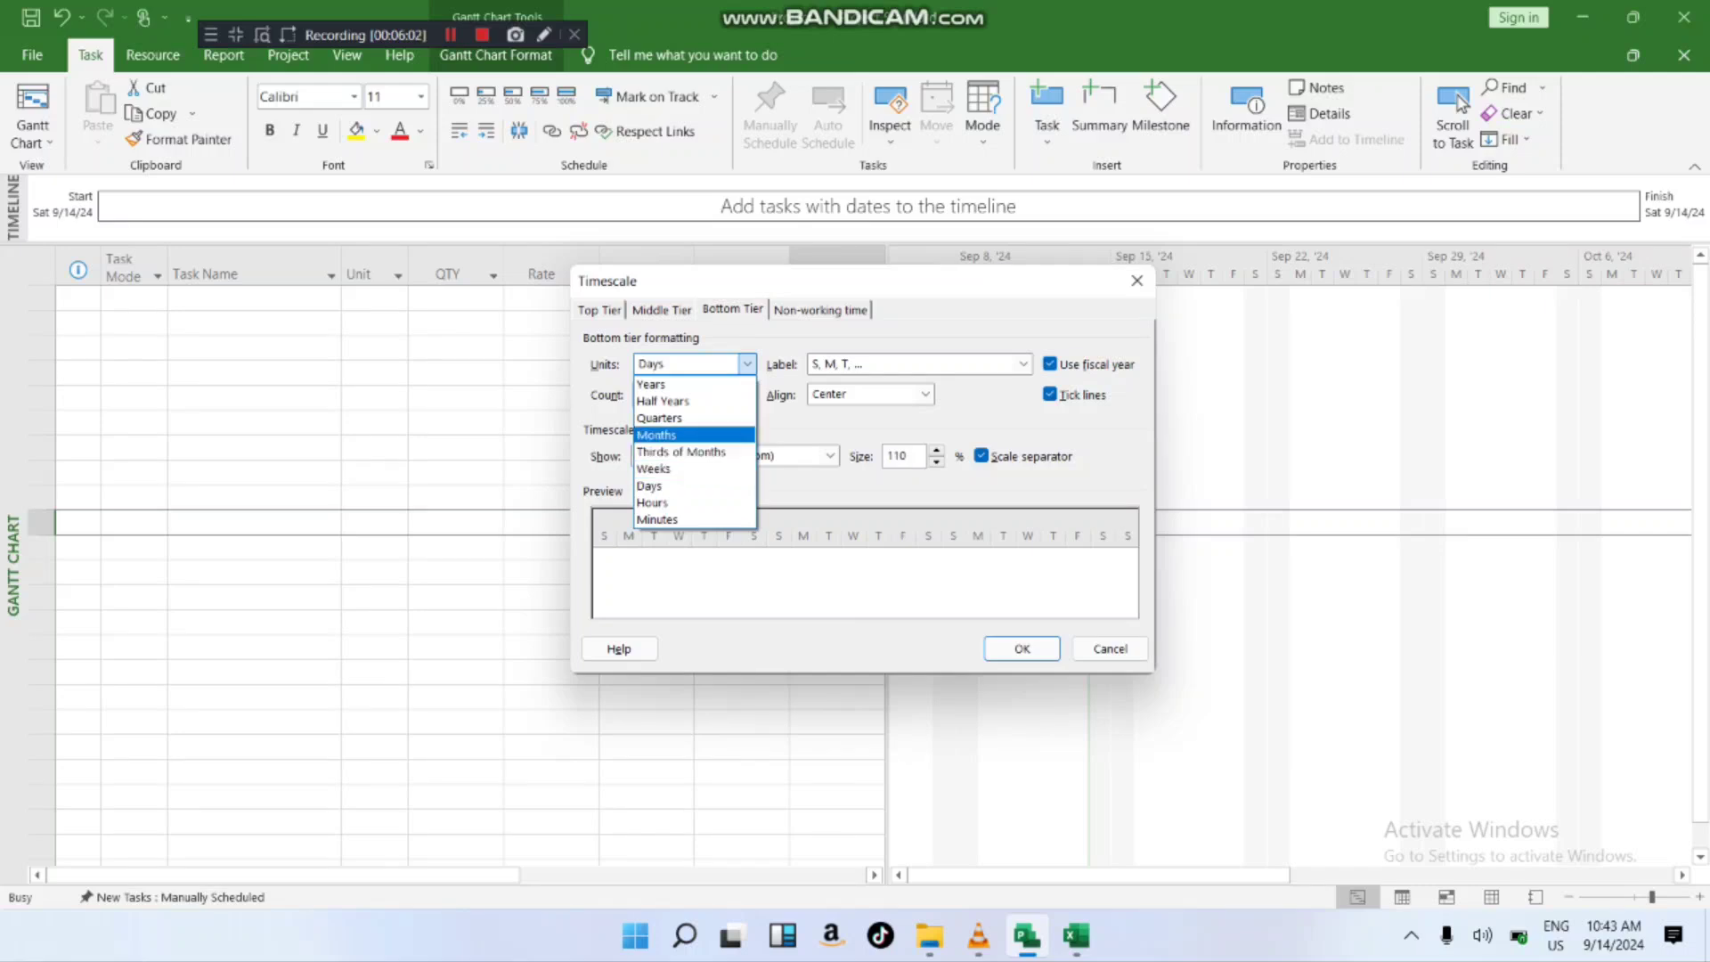
key(Return)
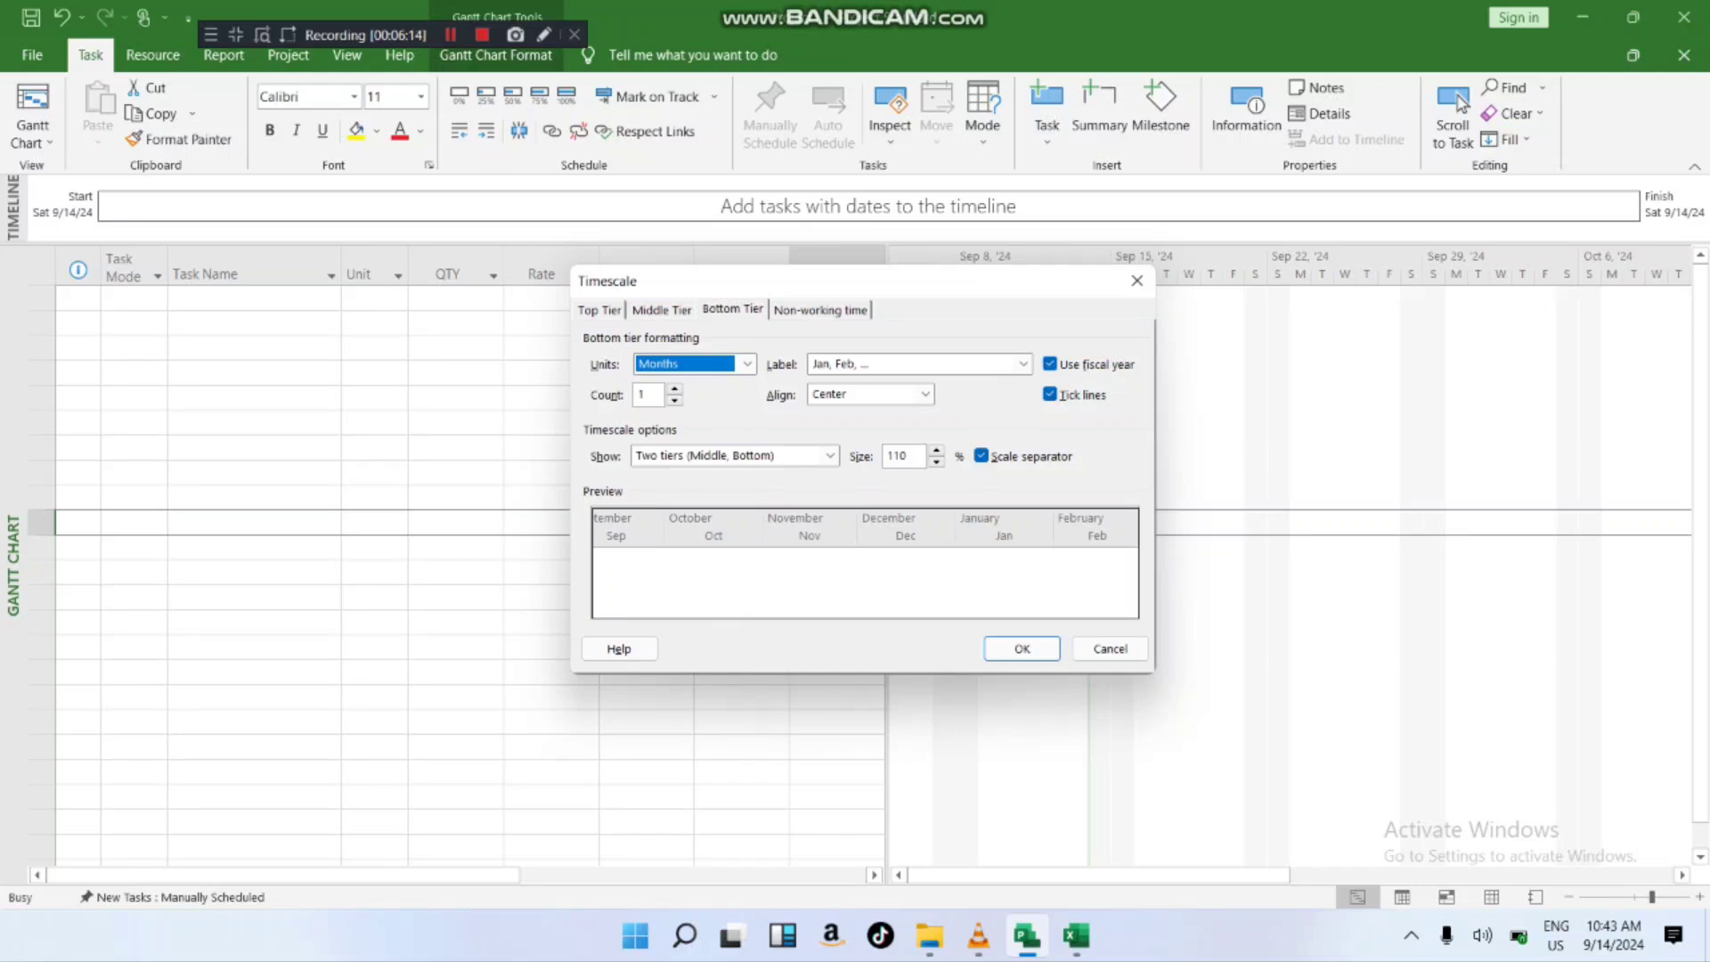
- Try Years as the middle tier's units with Months in the bottom tier, and review the tier settings
click(662, 310)
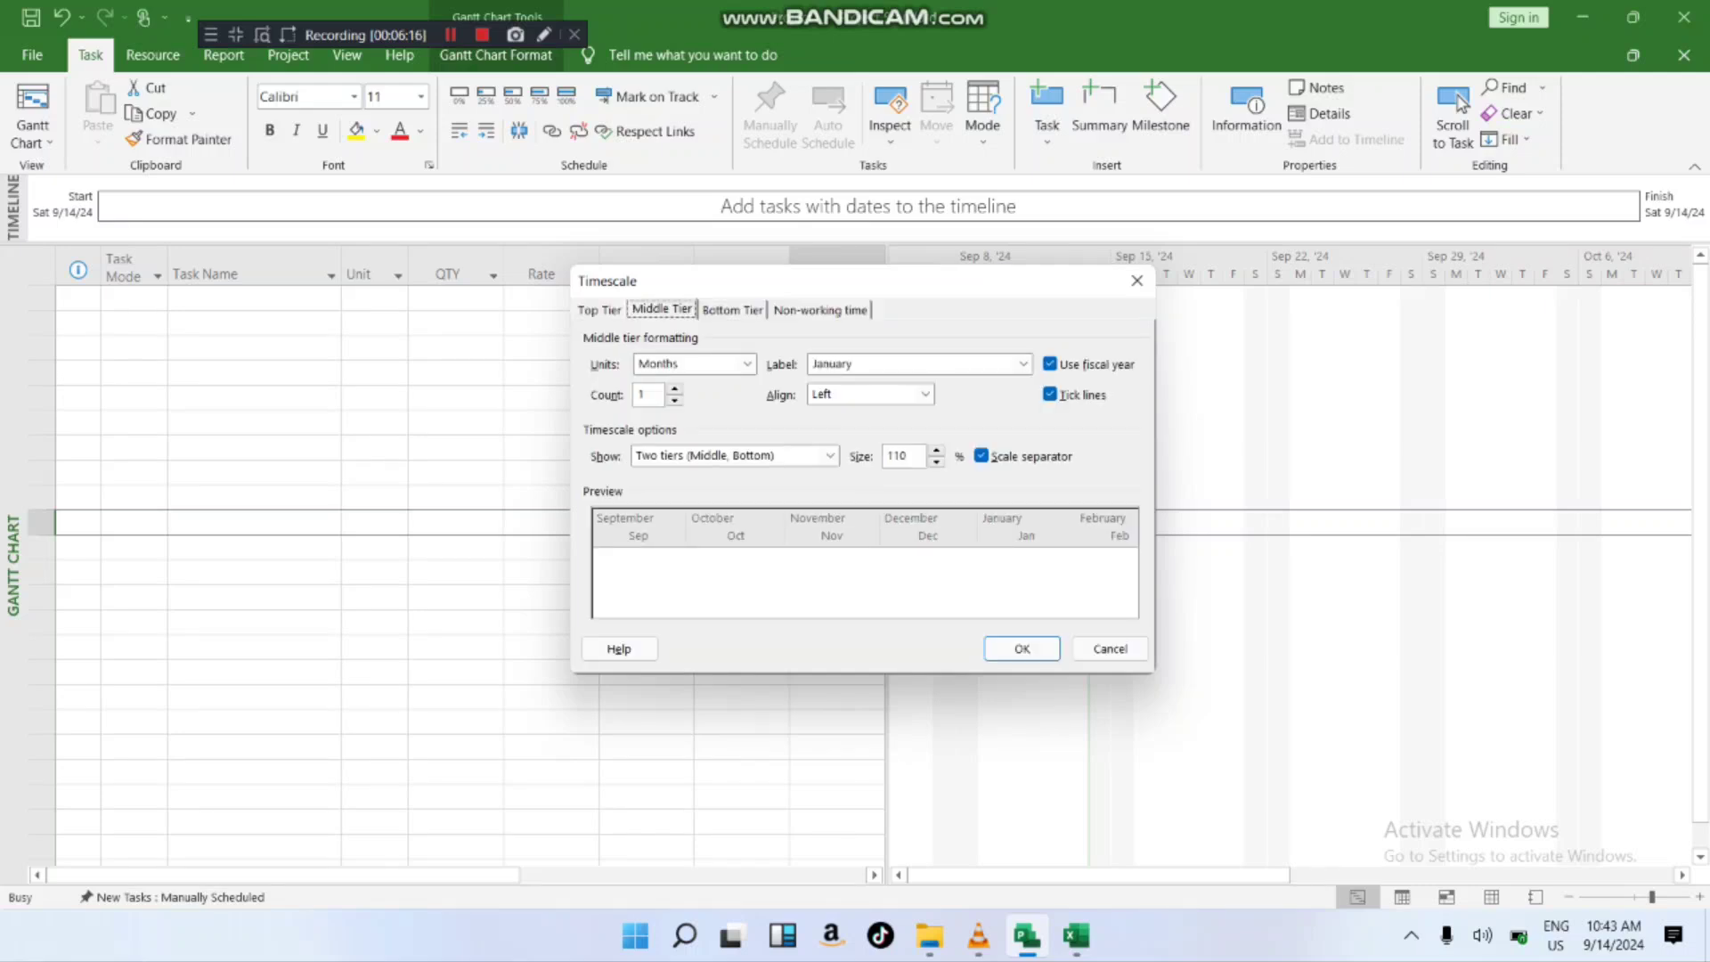
click(747, 364)
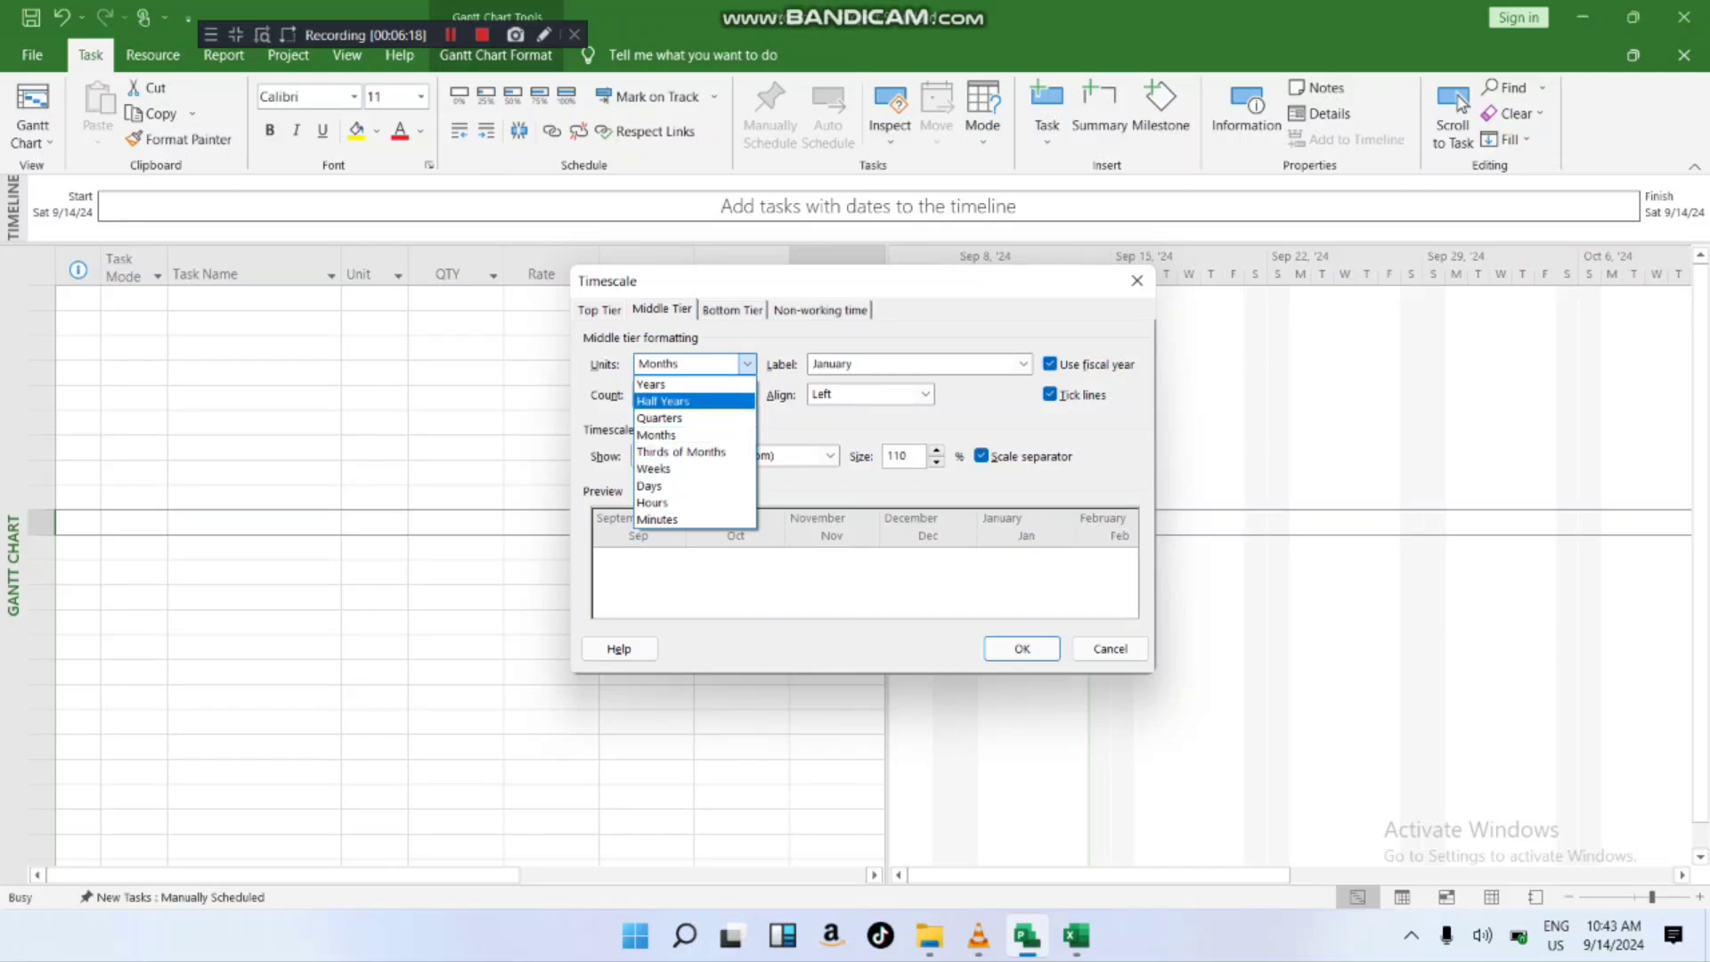
key(Return)
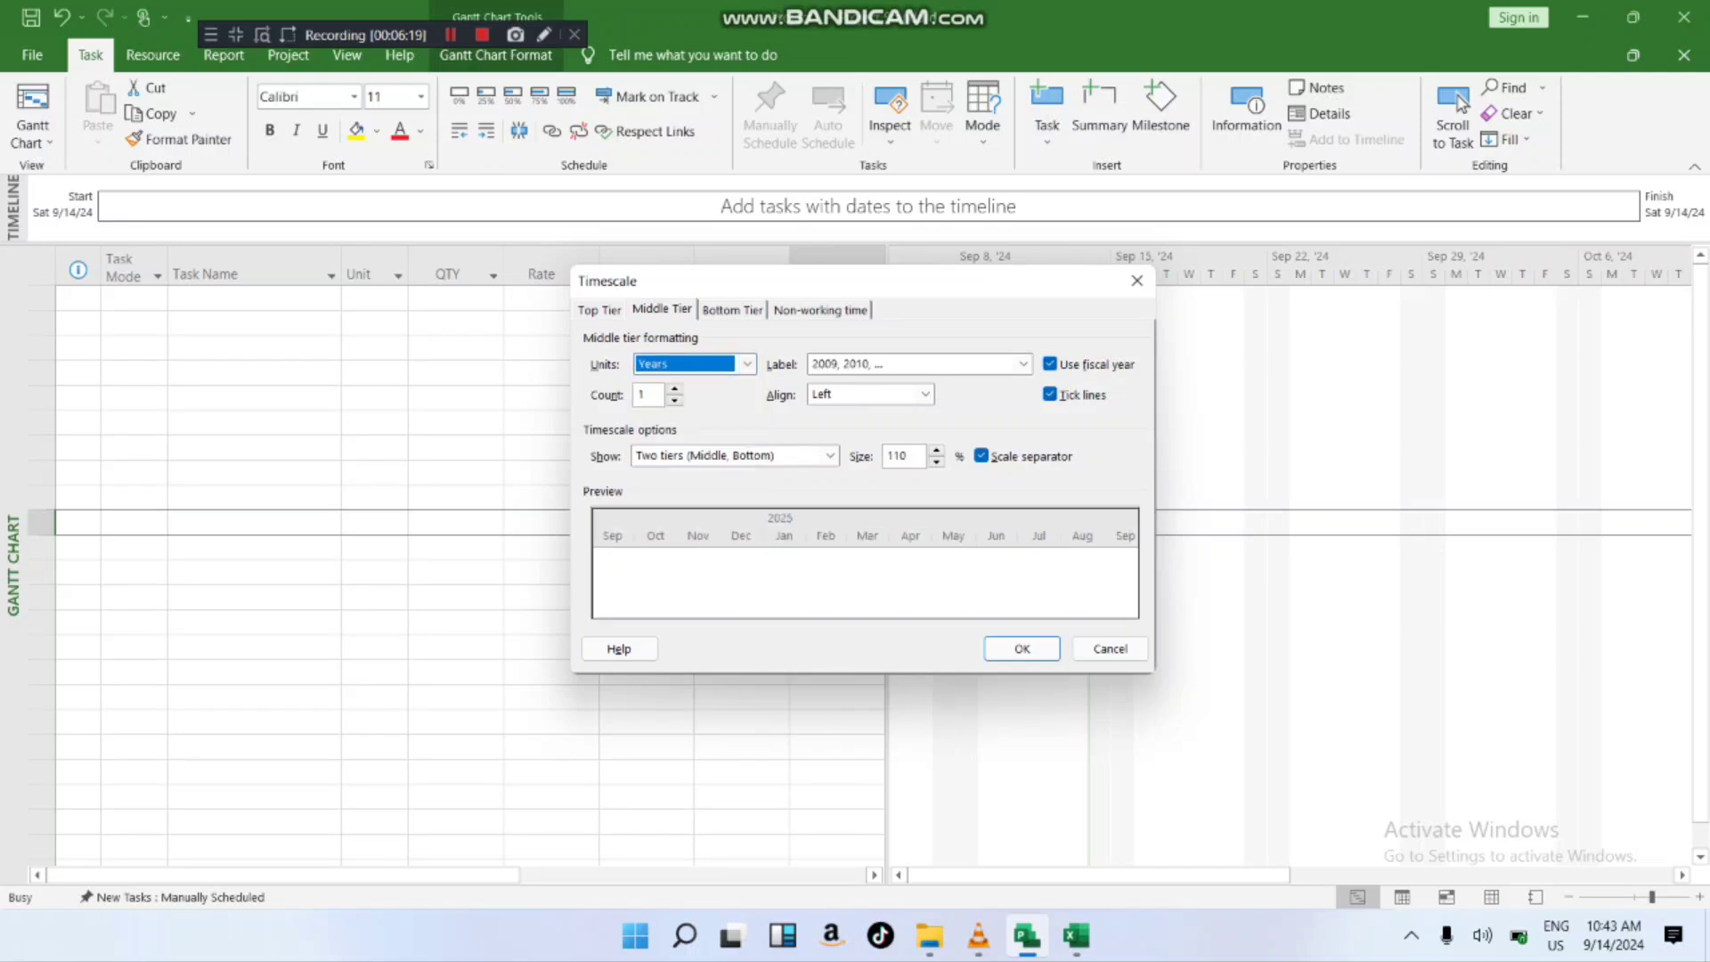
key(ctrl+Tab)
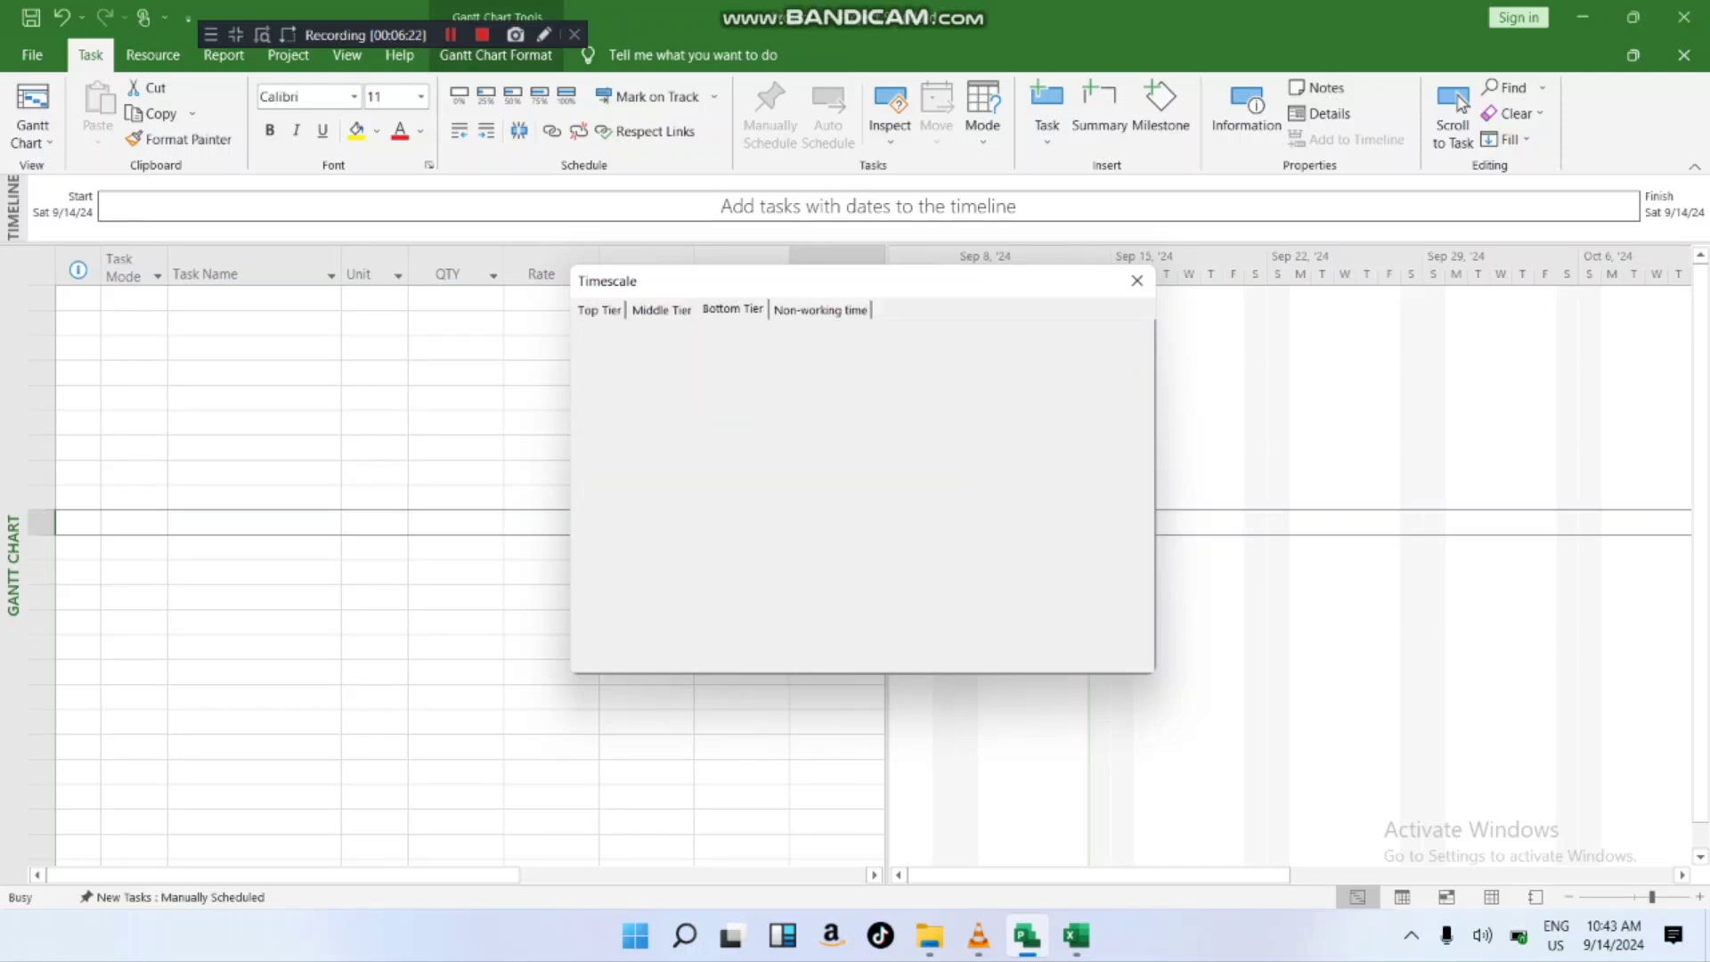
click(747, 364)
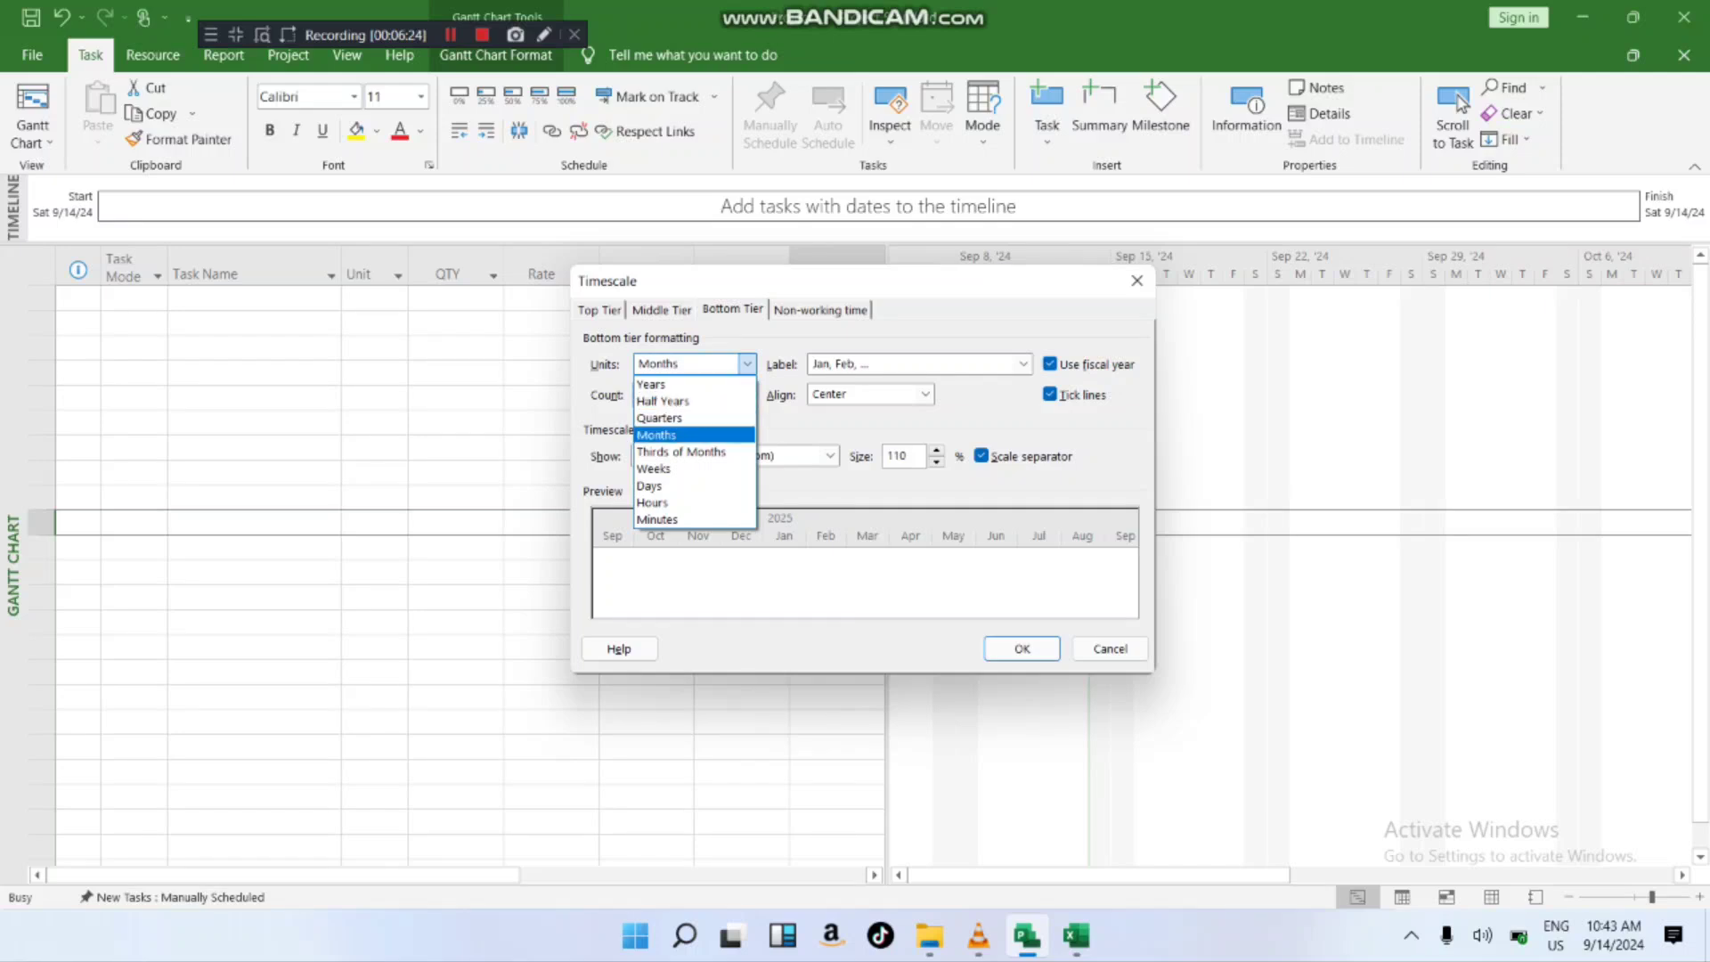
click(694, 436)
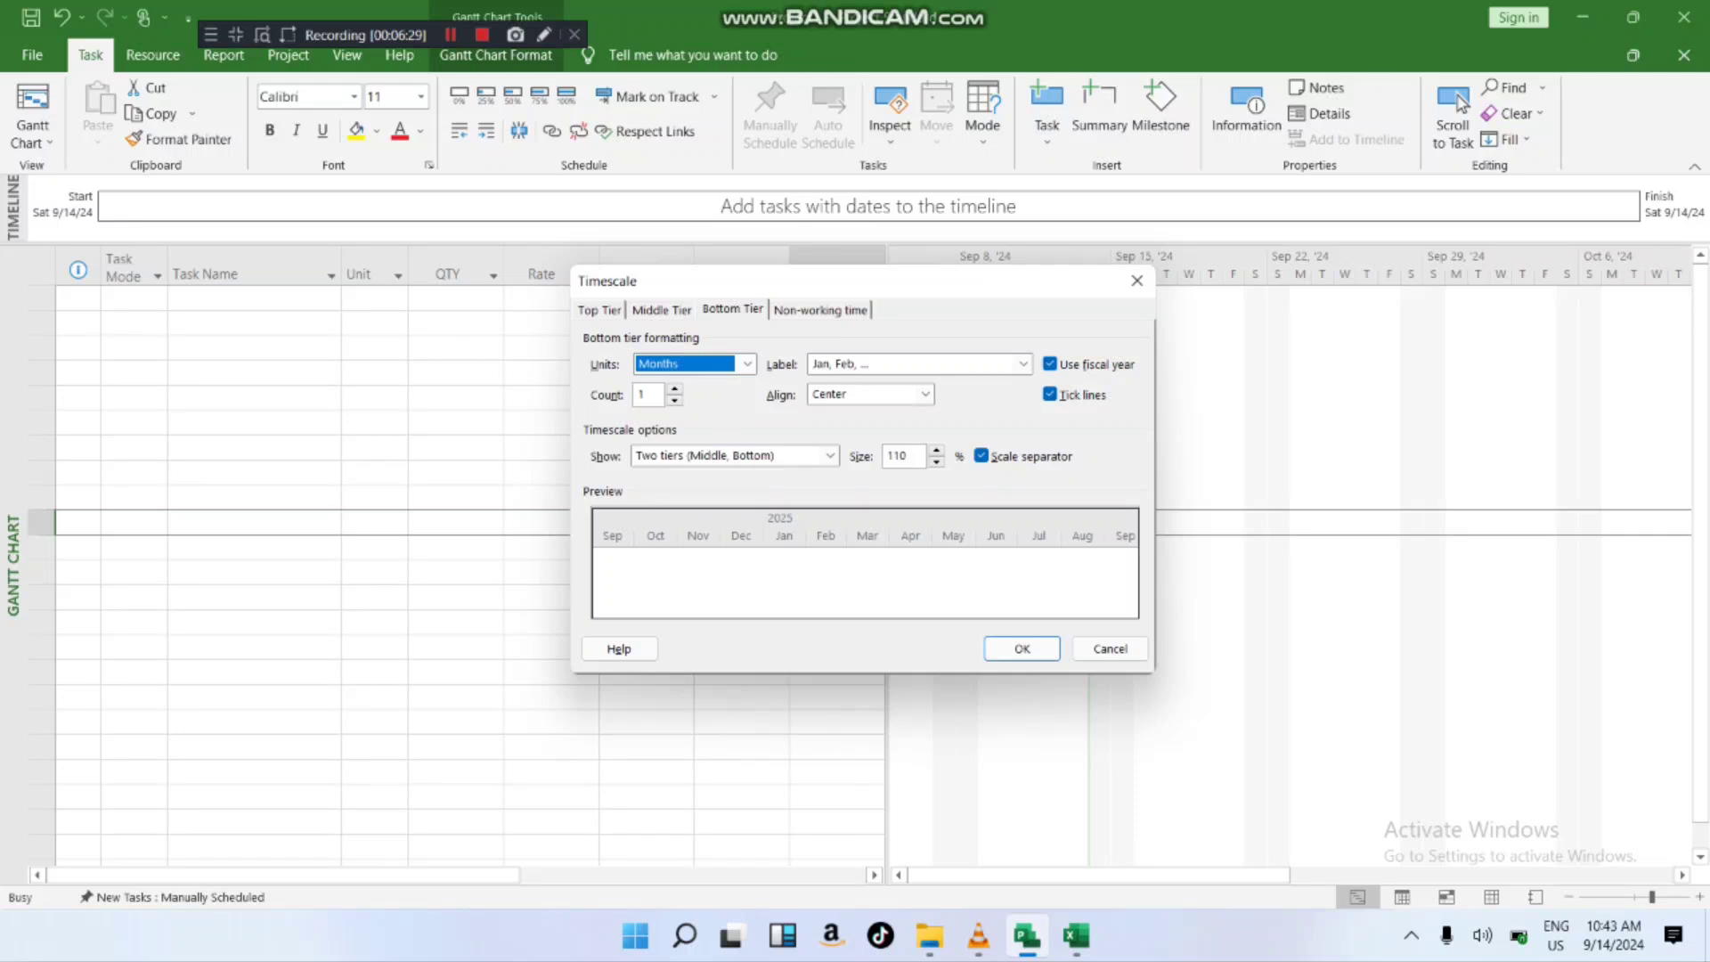
click(599, 310)
click(662, 310)
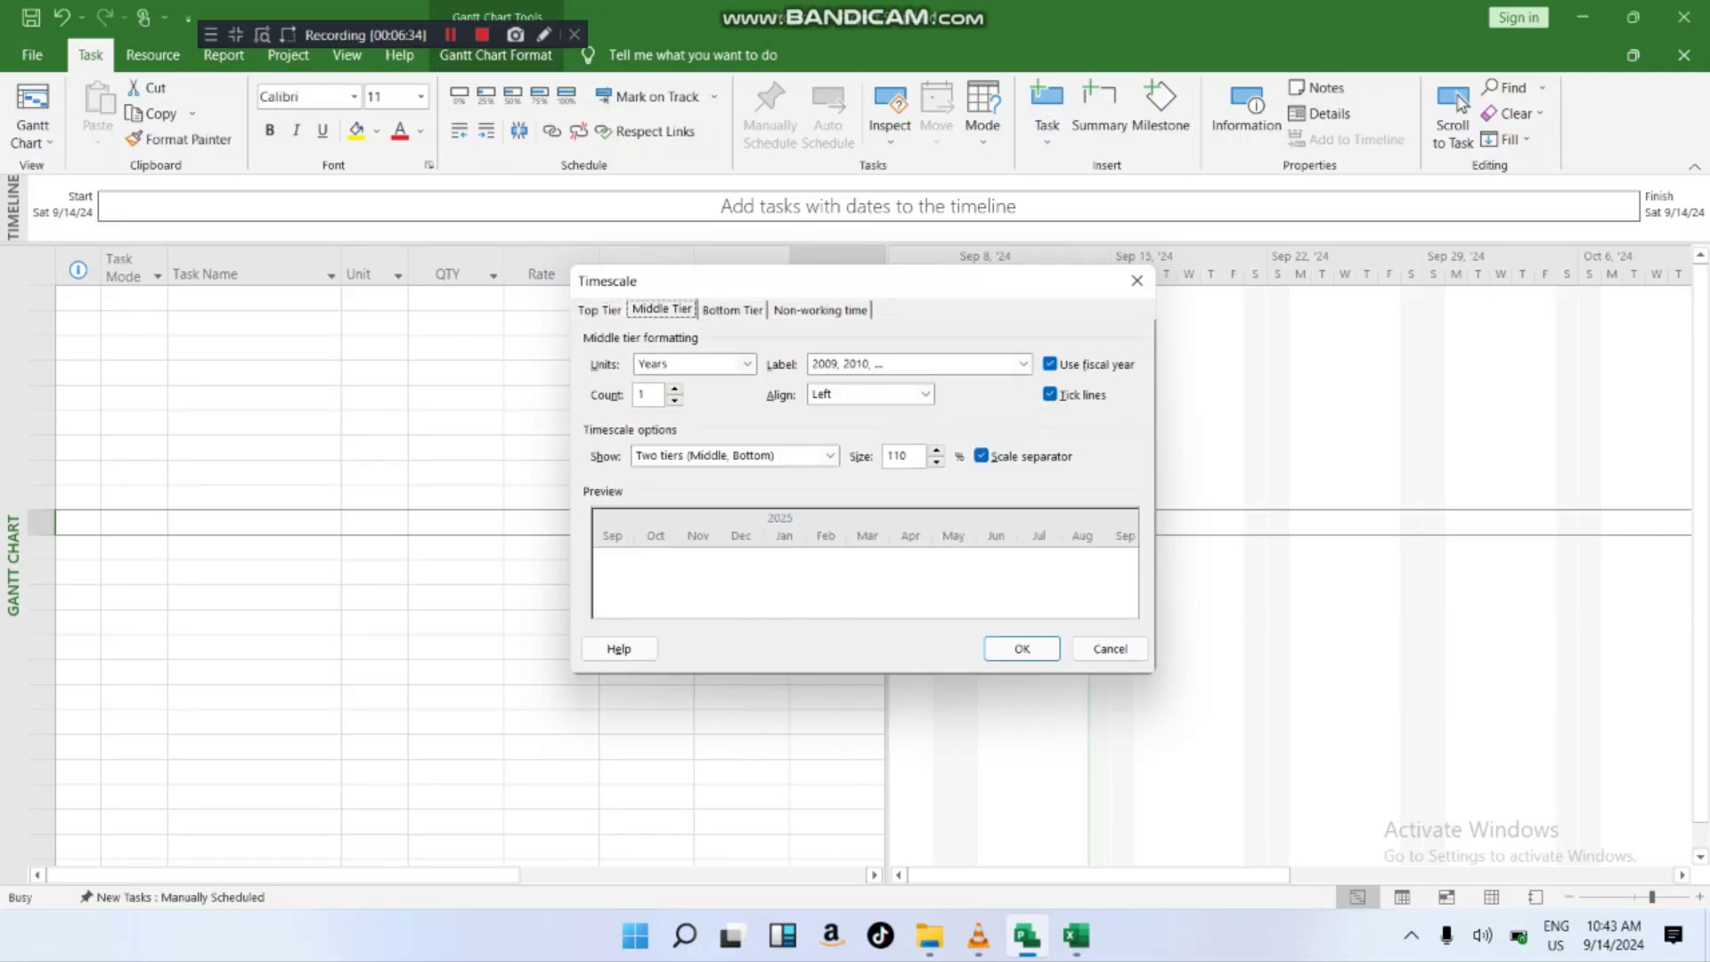
click(732, 310)
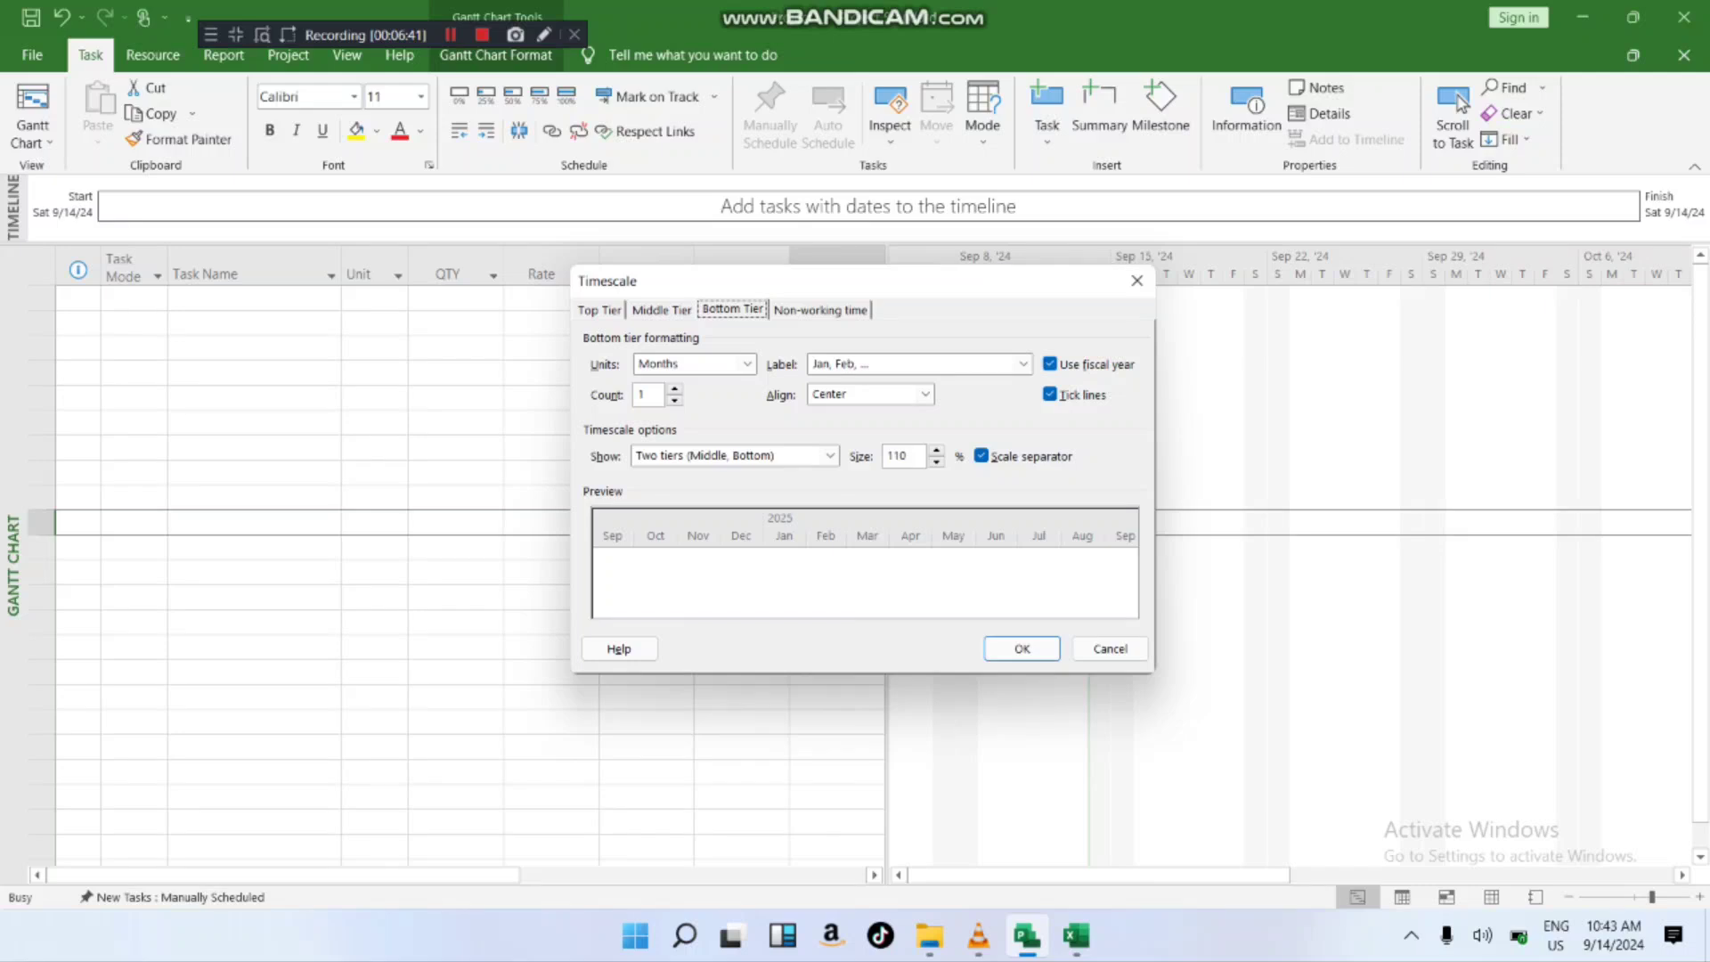
- Set the middle tier's units back to Months in the Timescale settings
click(662, 310)
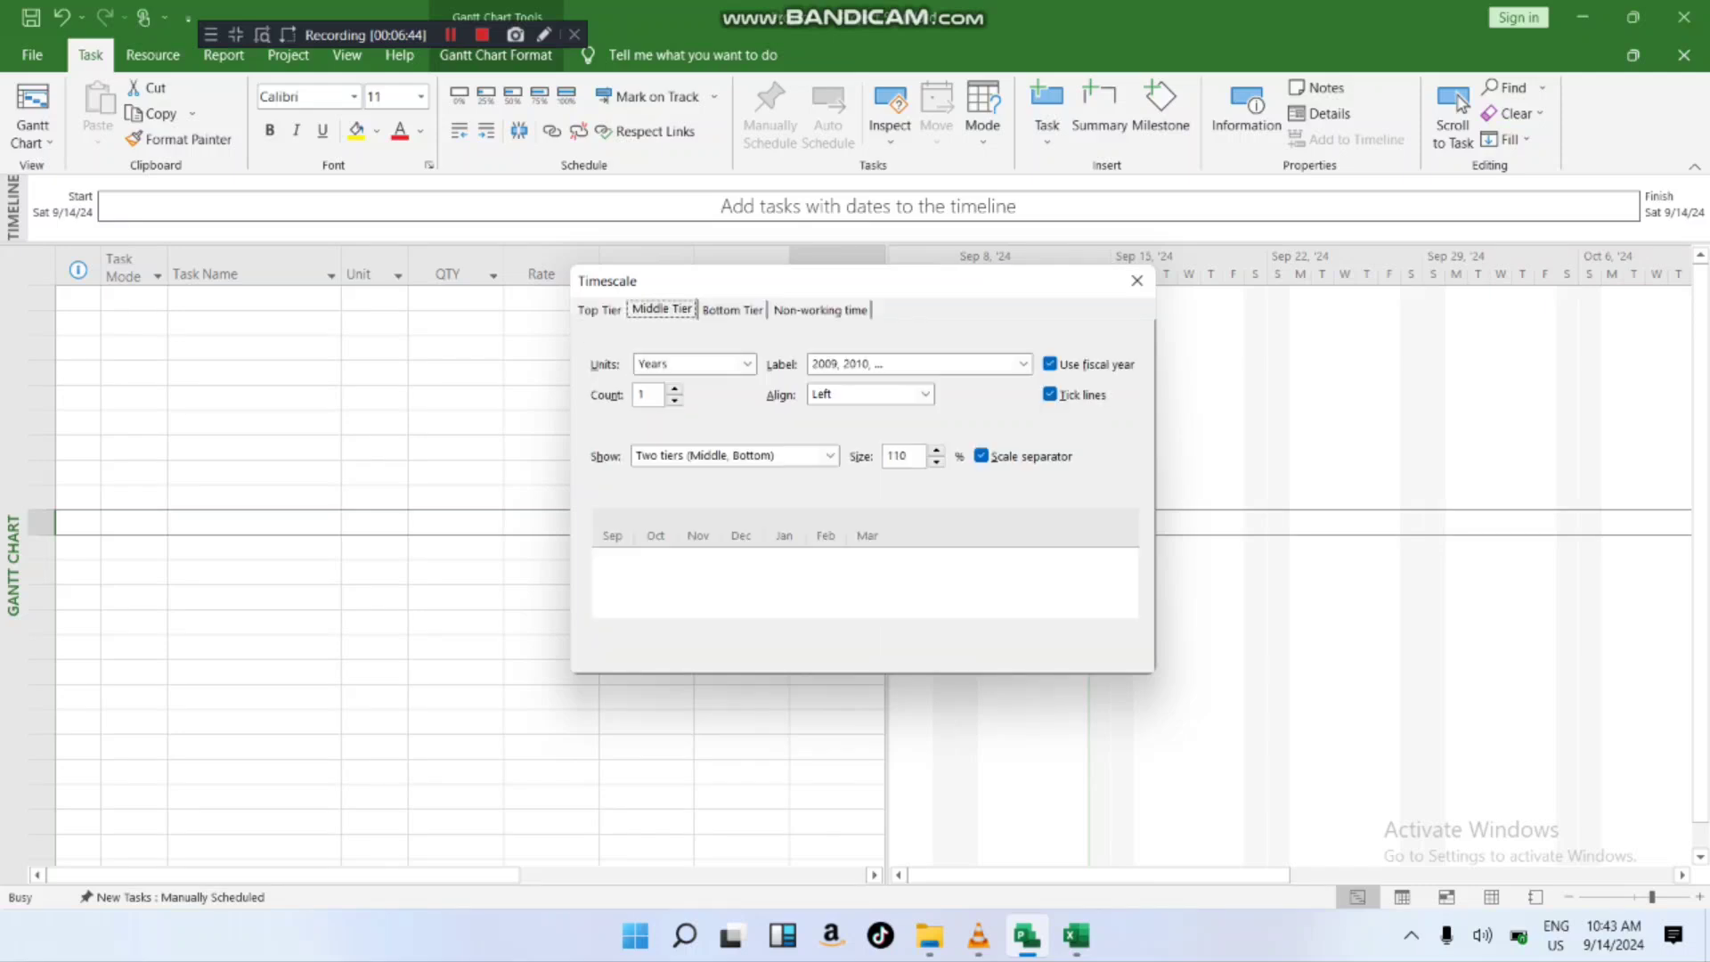
click(747, 364)
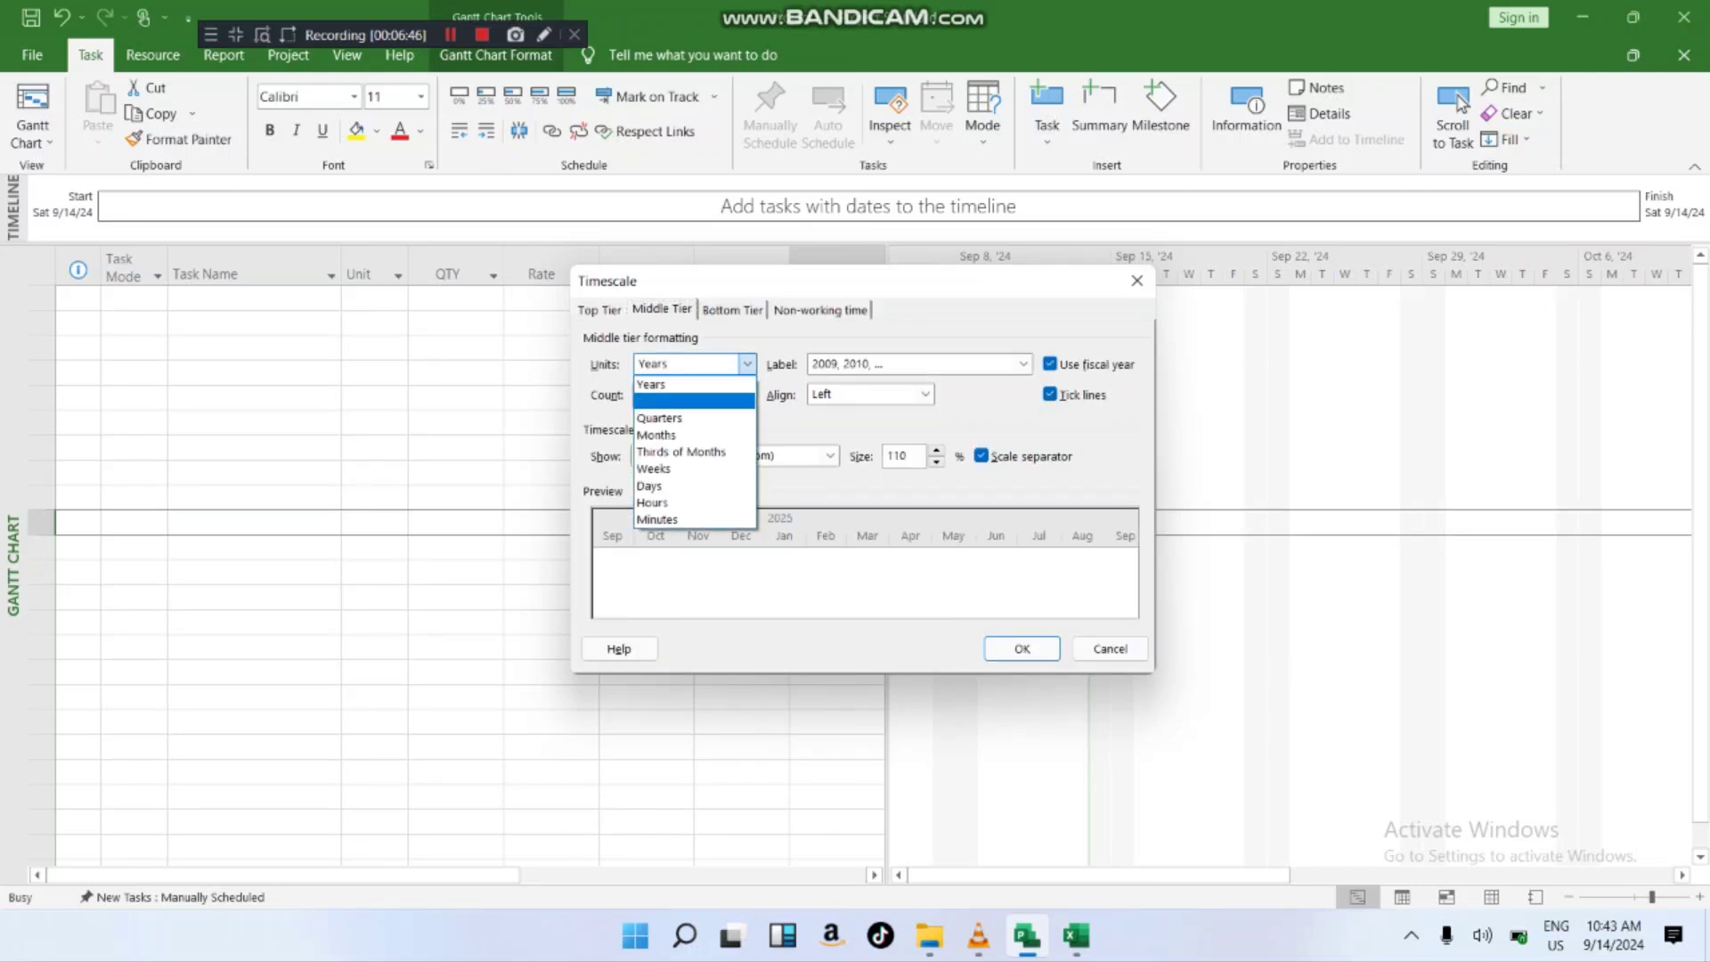
key(Up)
key(Up)
key(Up)
key(Up)
key(Up)
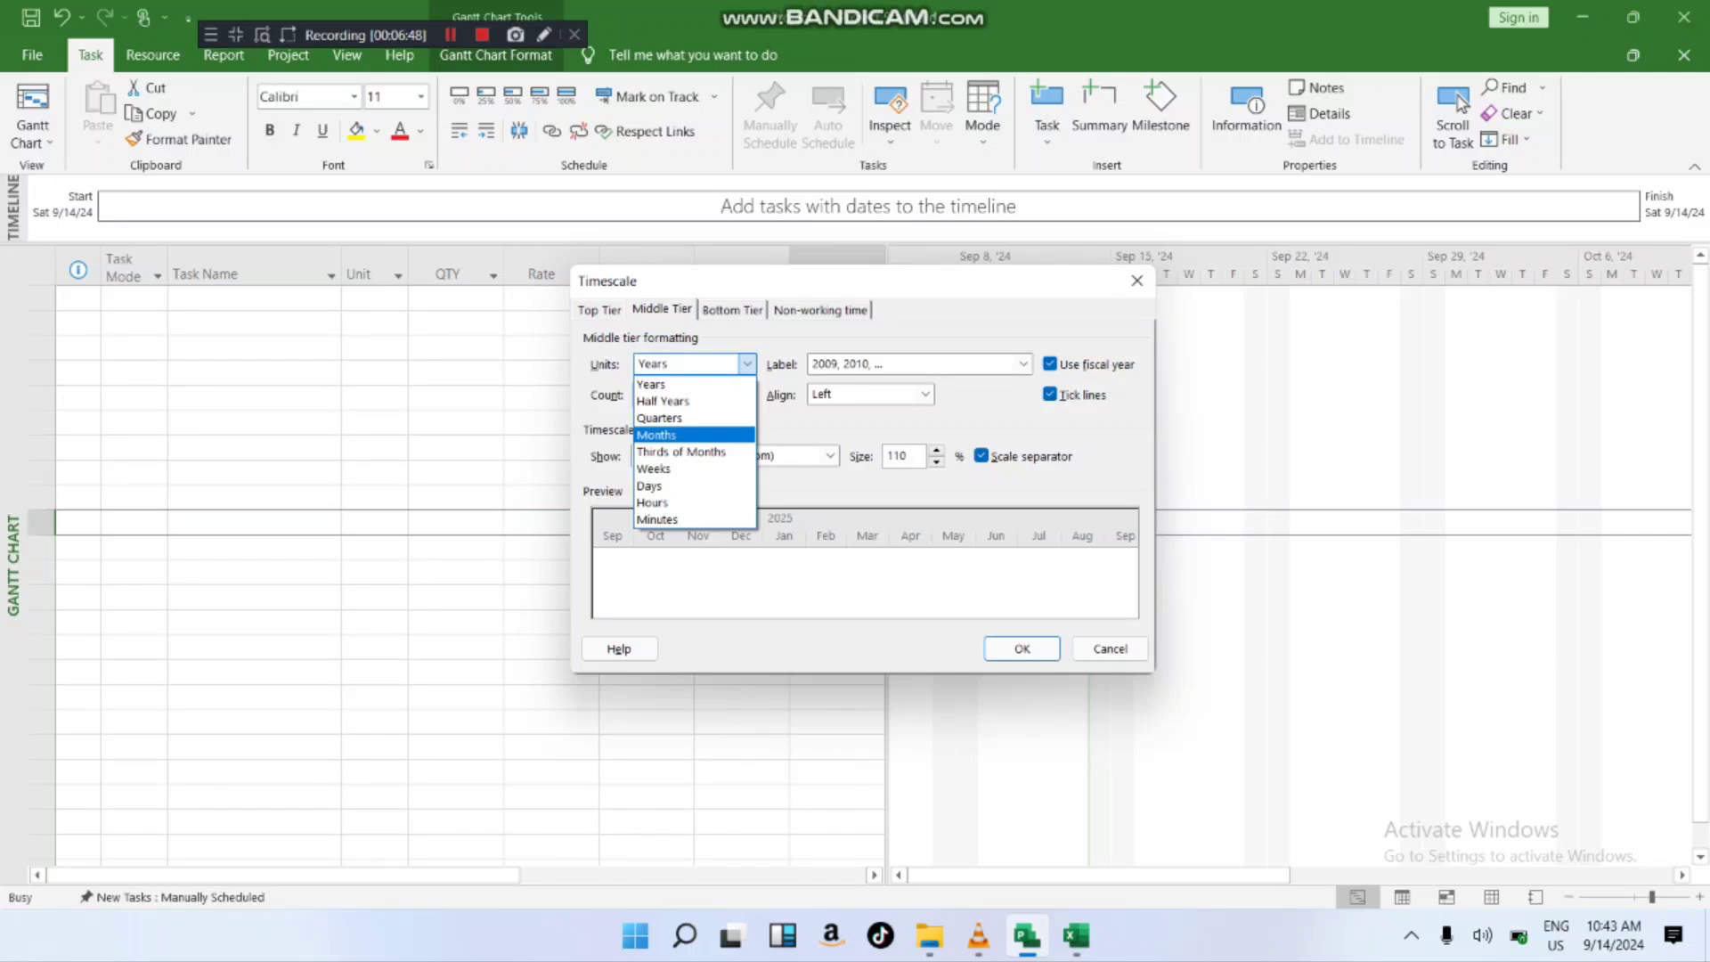
key(Return)
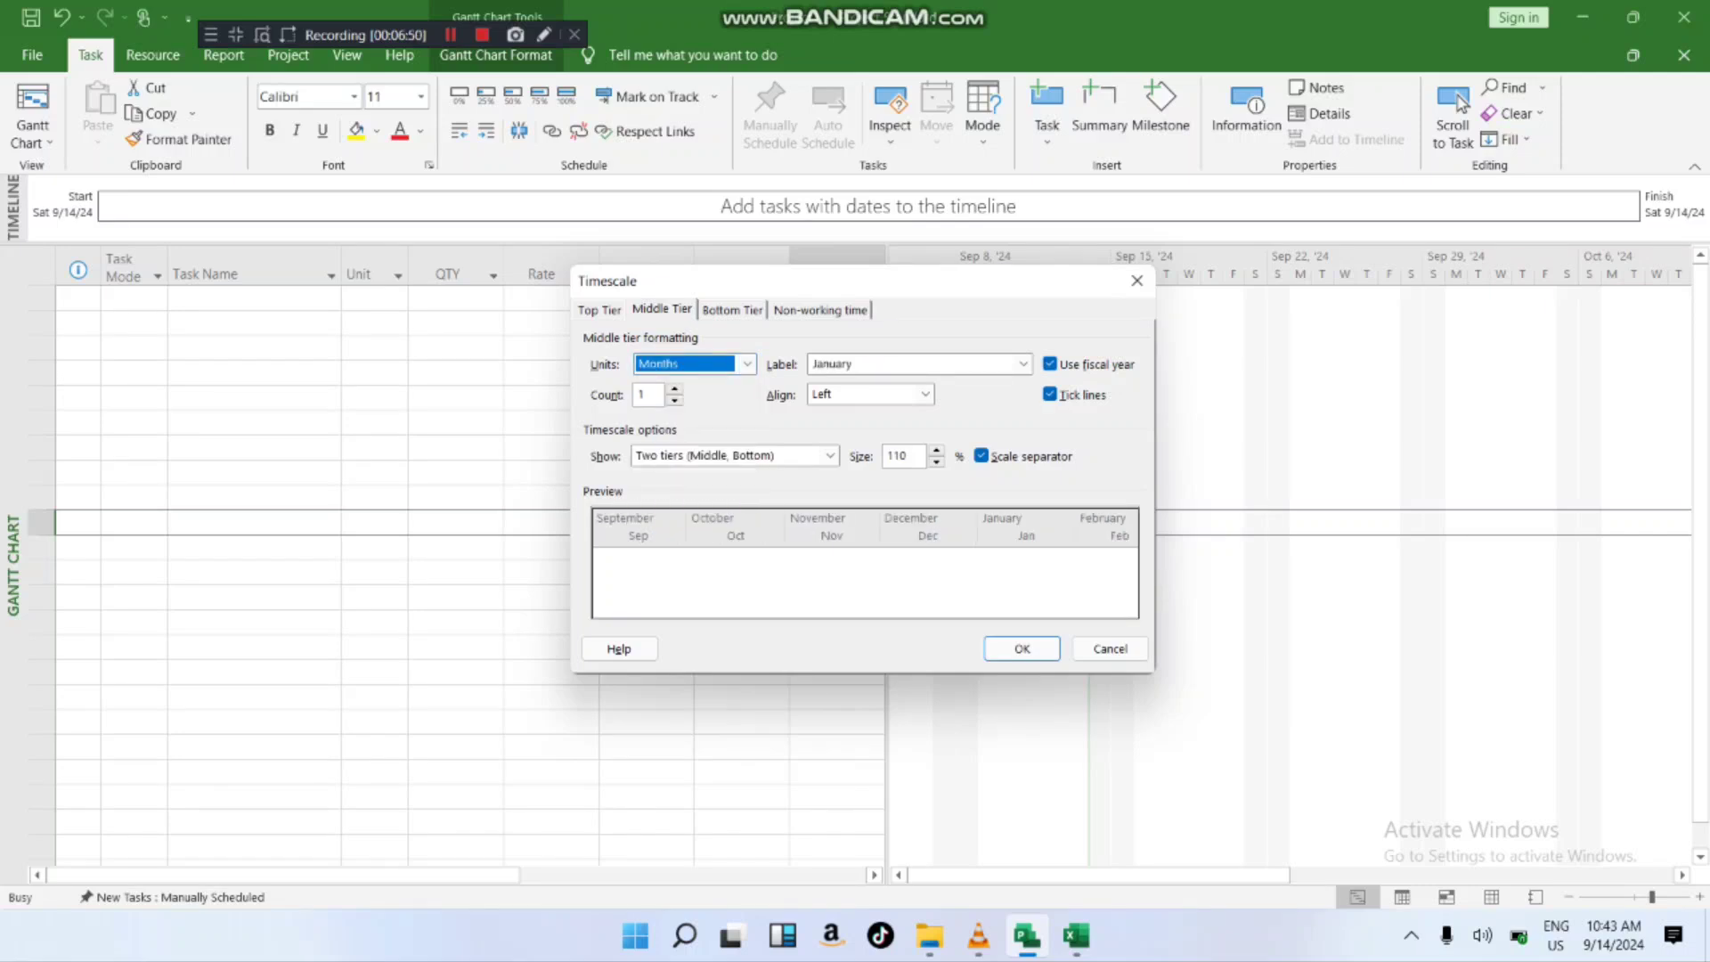
- Set the bottom tier's units to Weeks with the label format 1/25, 2/1, ..
key(ctrl+Tab)
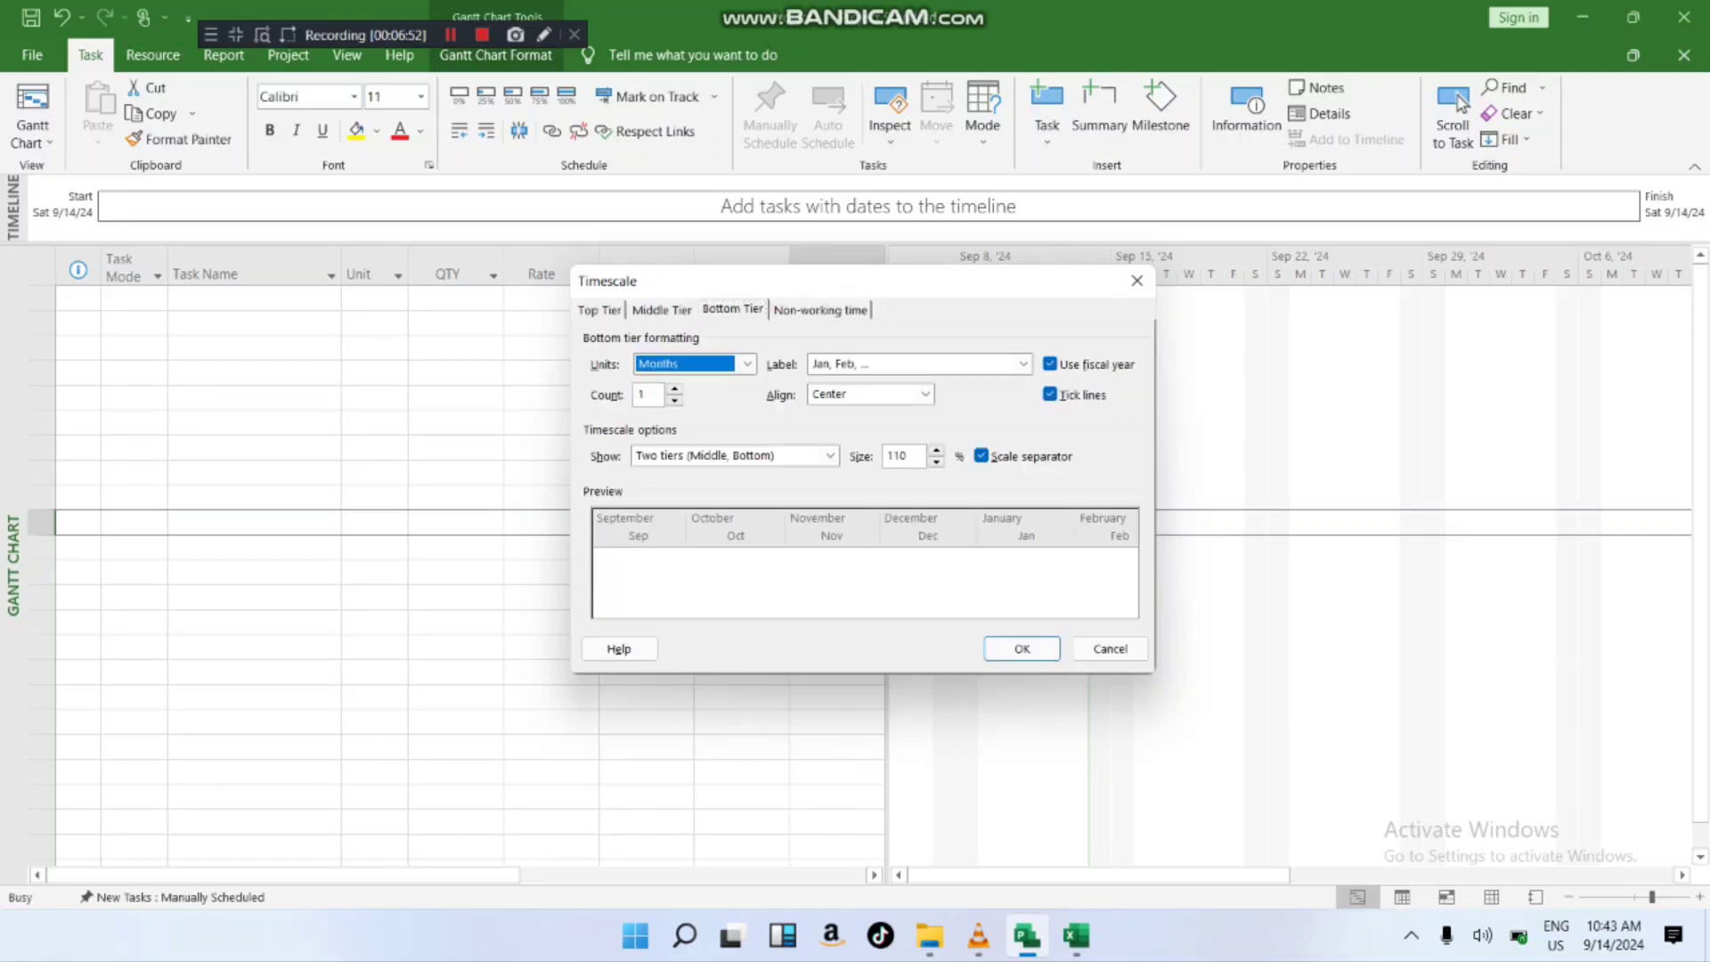
click(748, 364)
key(Return)
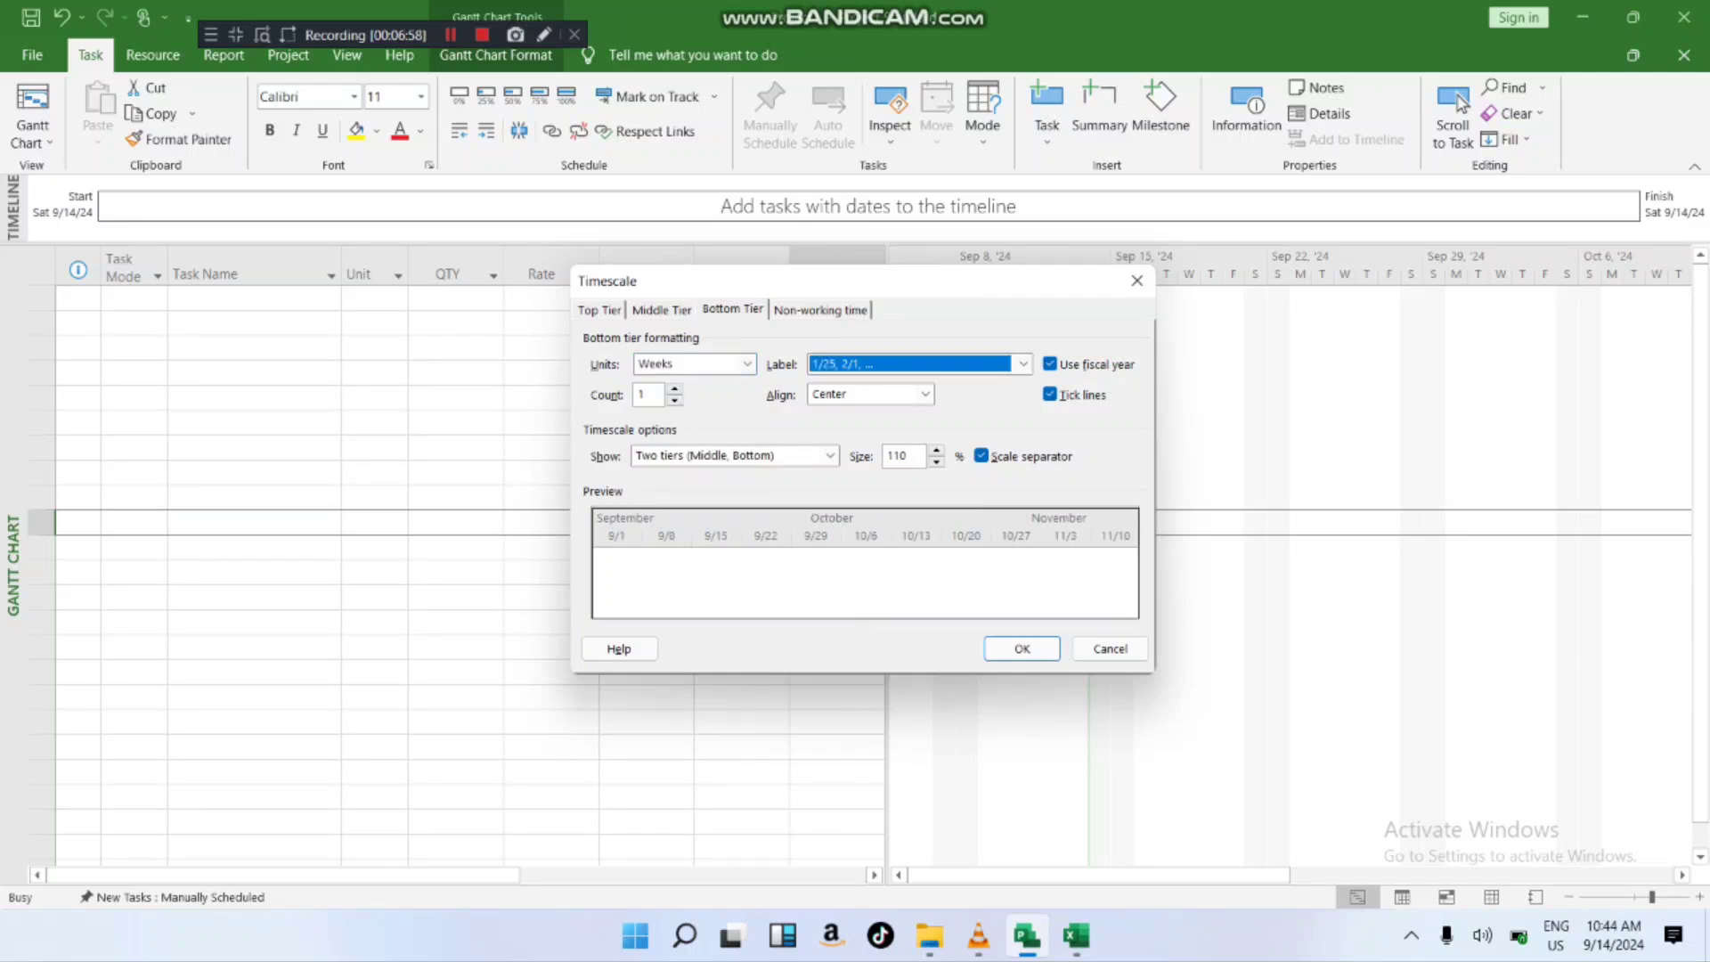
- Set the weekly bottom tier's label format to Sun 25 in the Timescale settings
click(1024, 364)
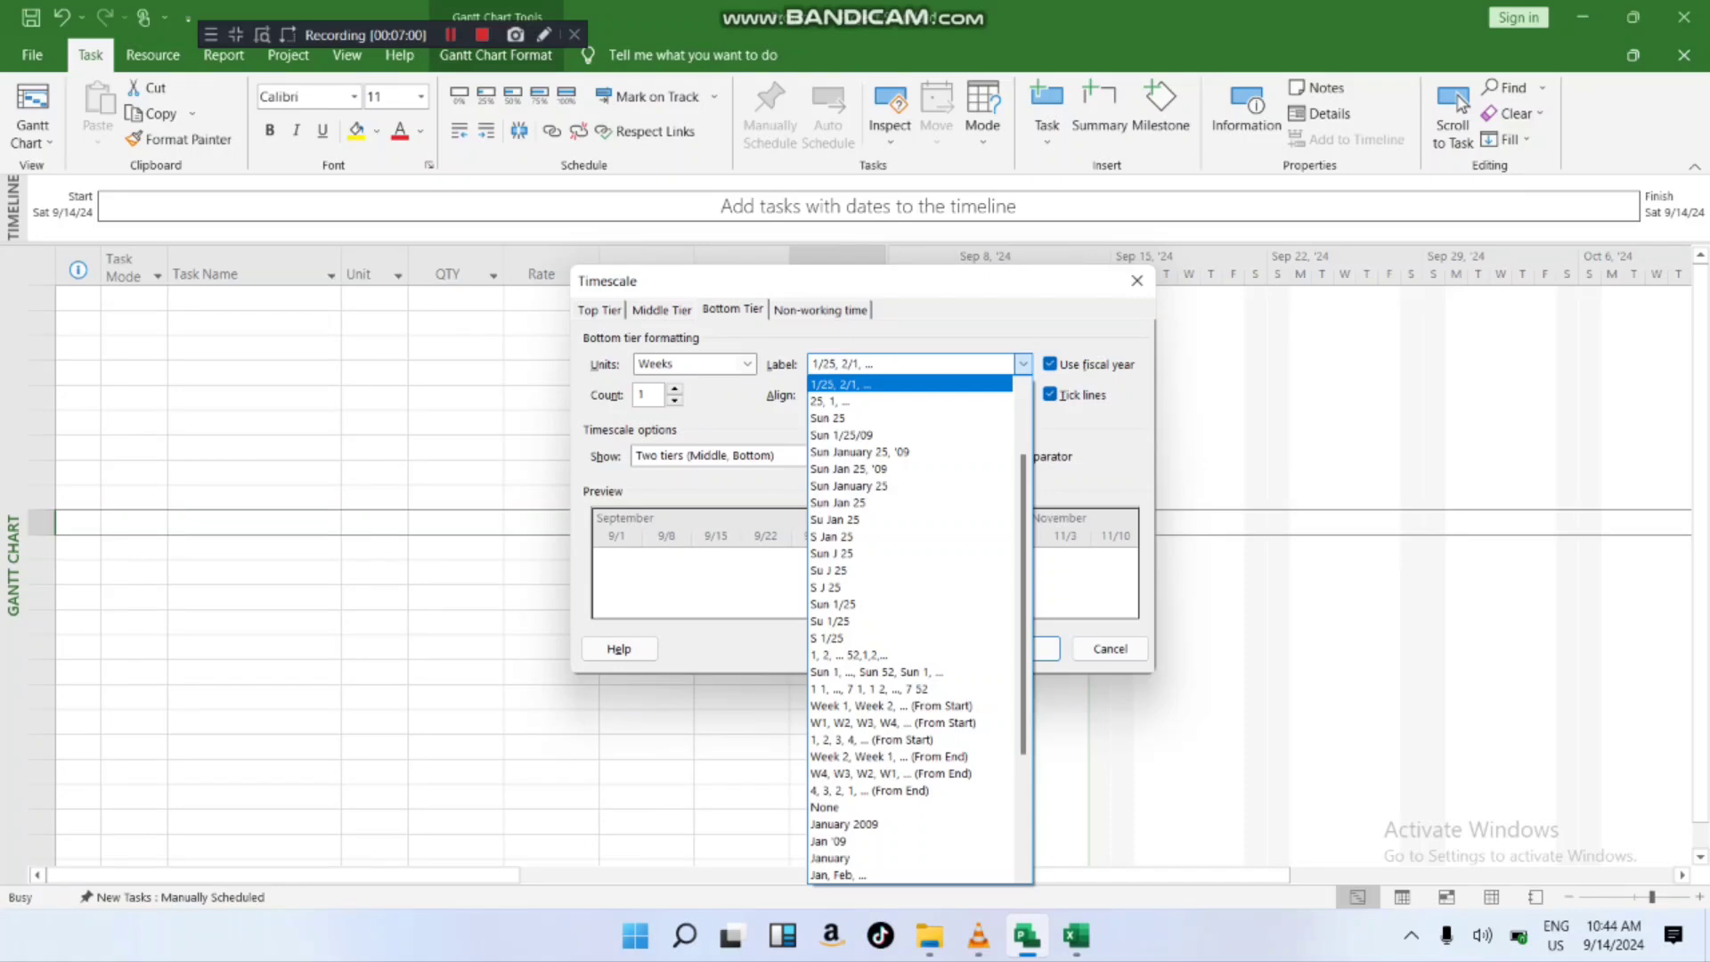
key(Down)
key(Down)
key(Return)
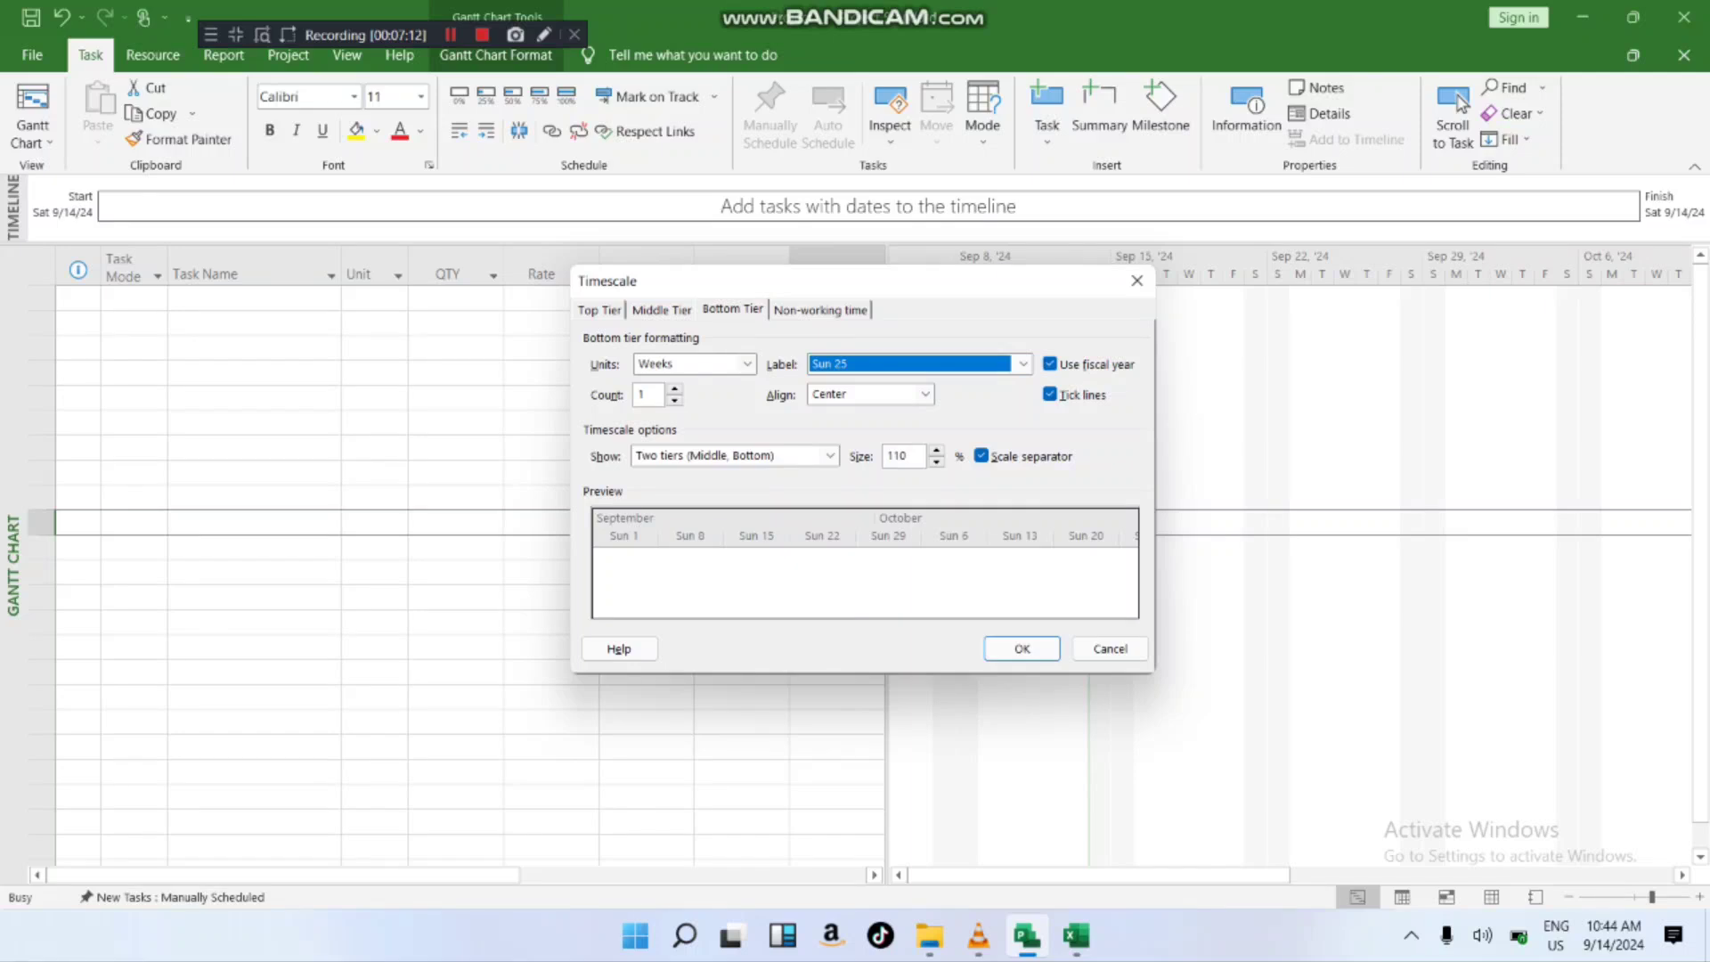
- Set the monthly middle tier's label format to Jan '09
click(662, 310)
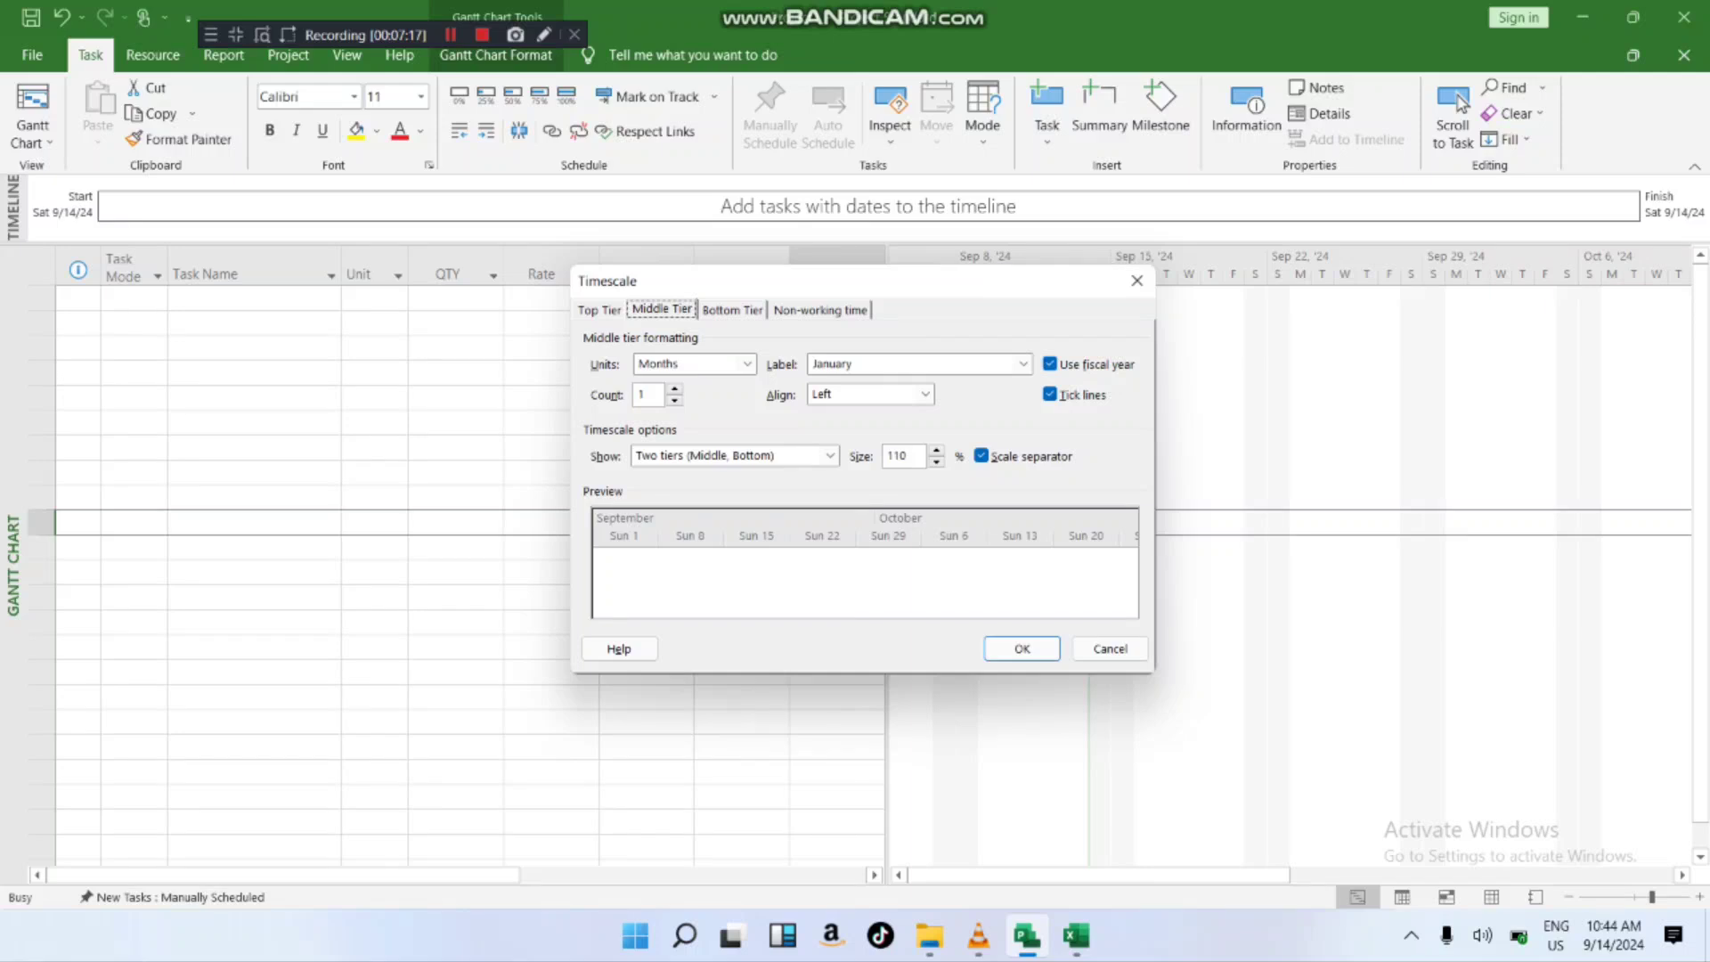
click(1023, 363)
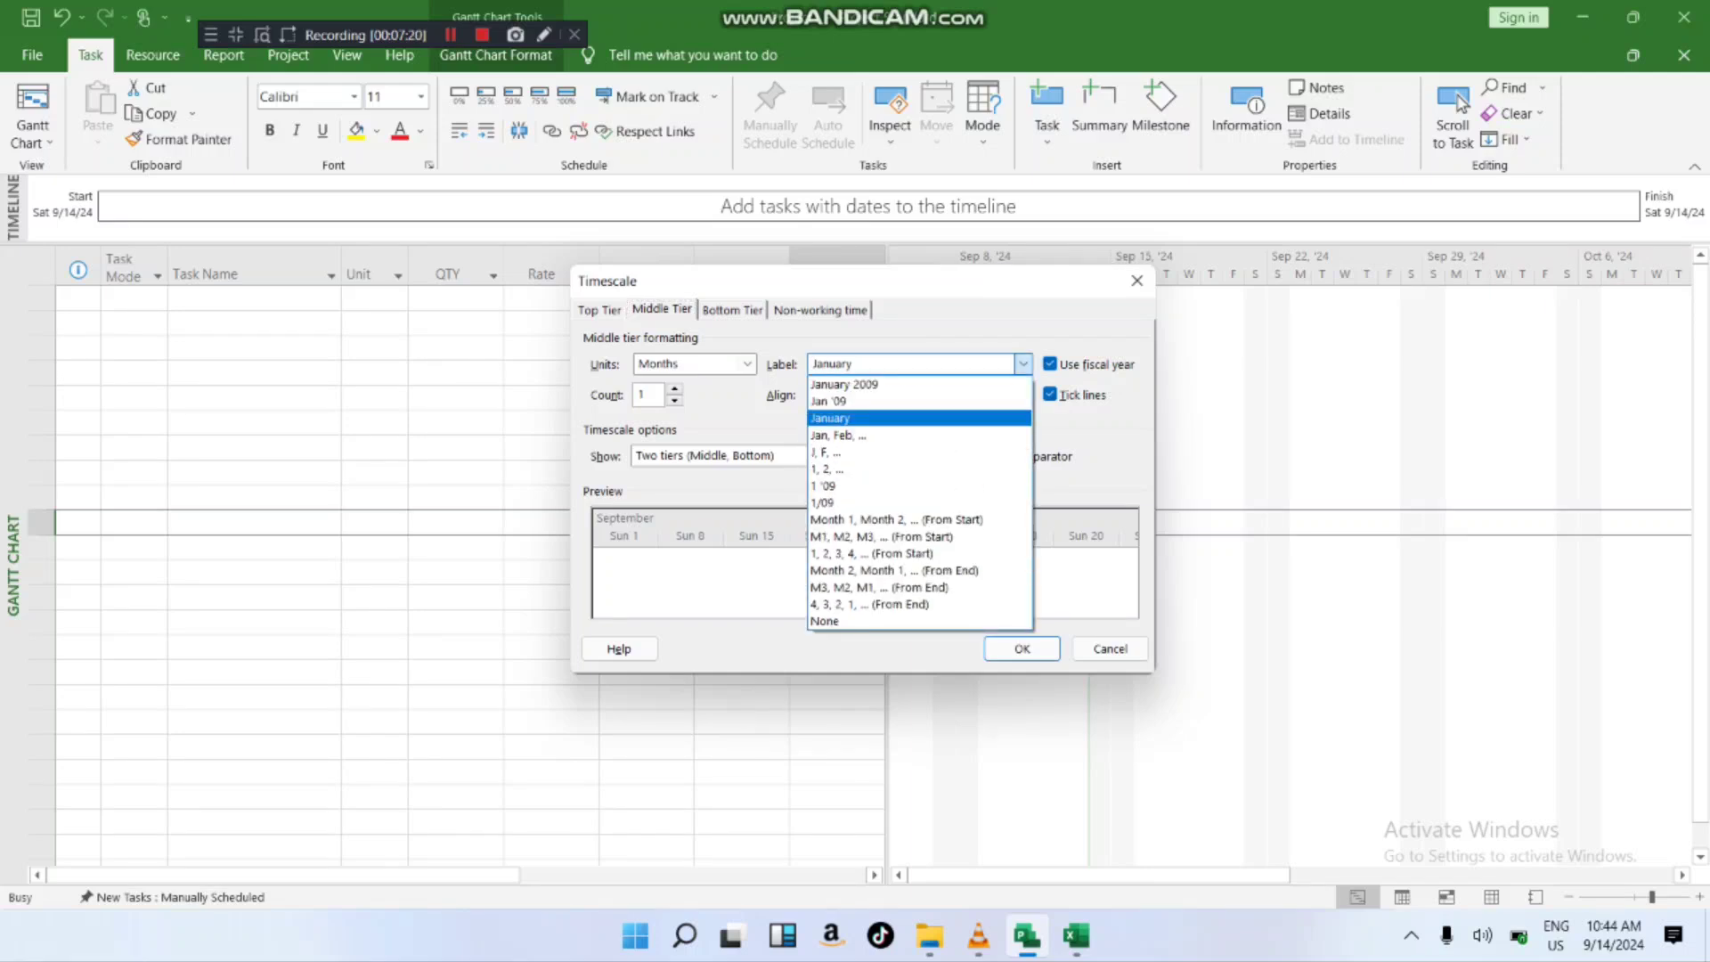
key(Up)
key(Return)
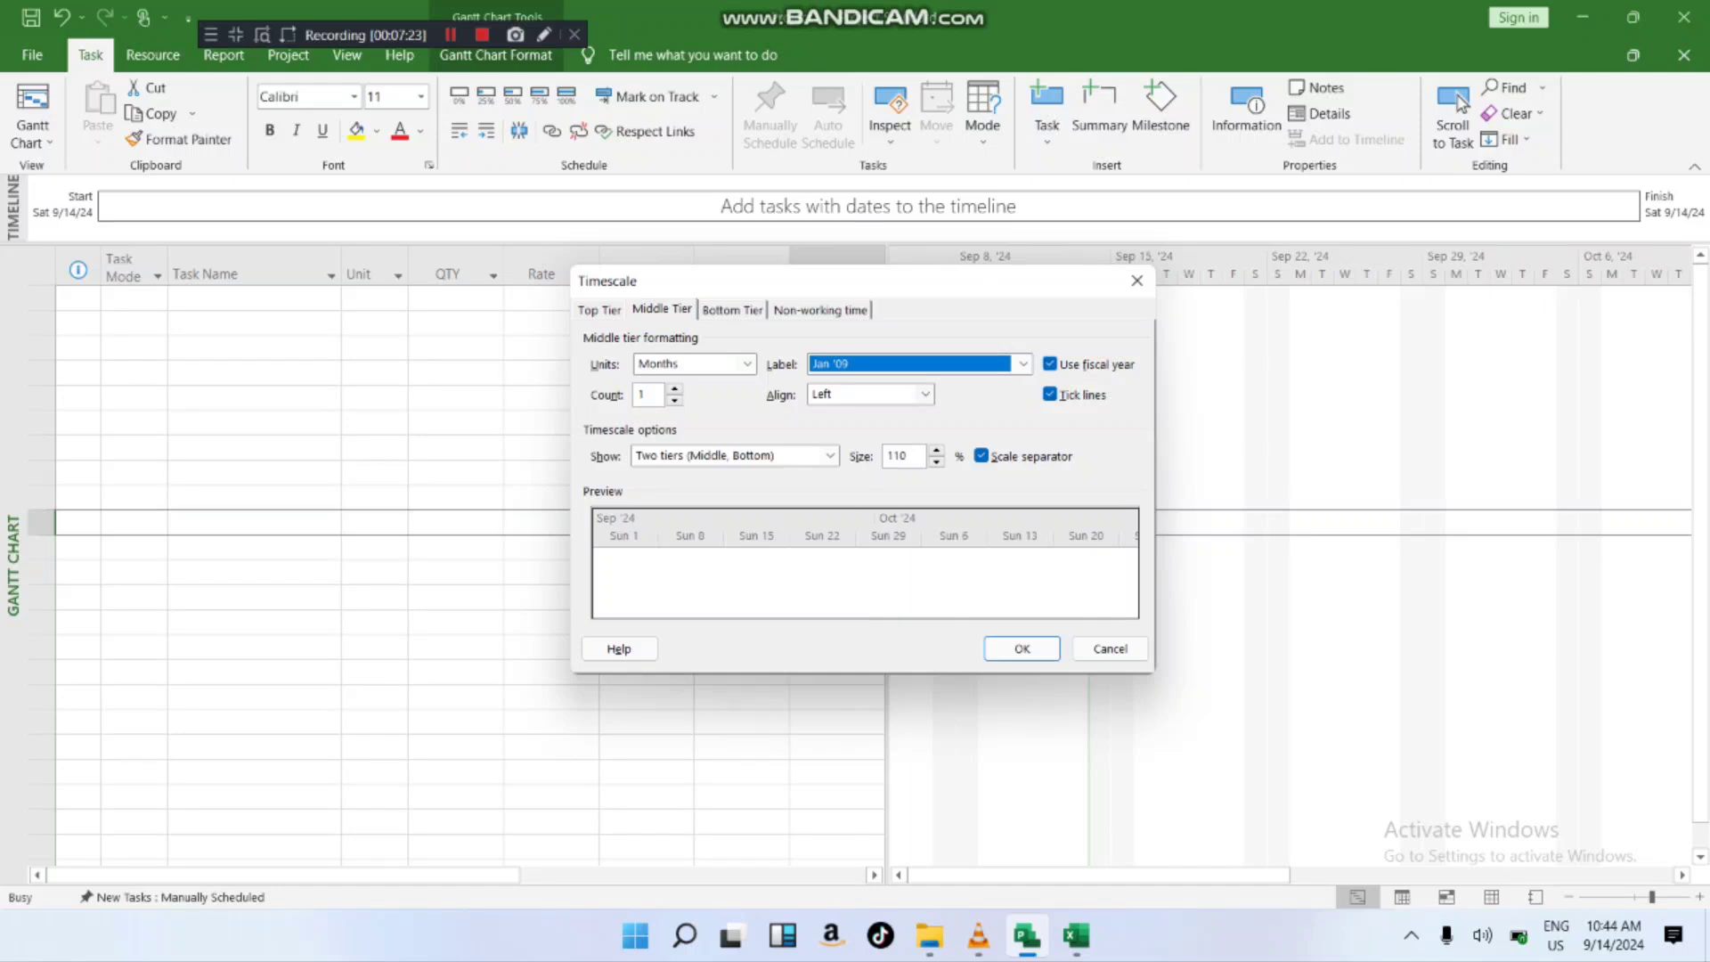
click(1022, 363)
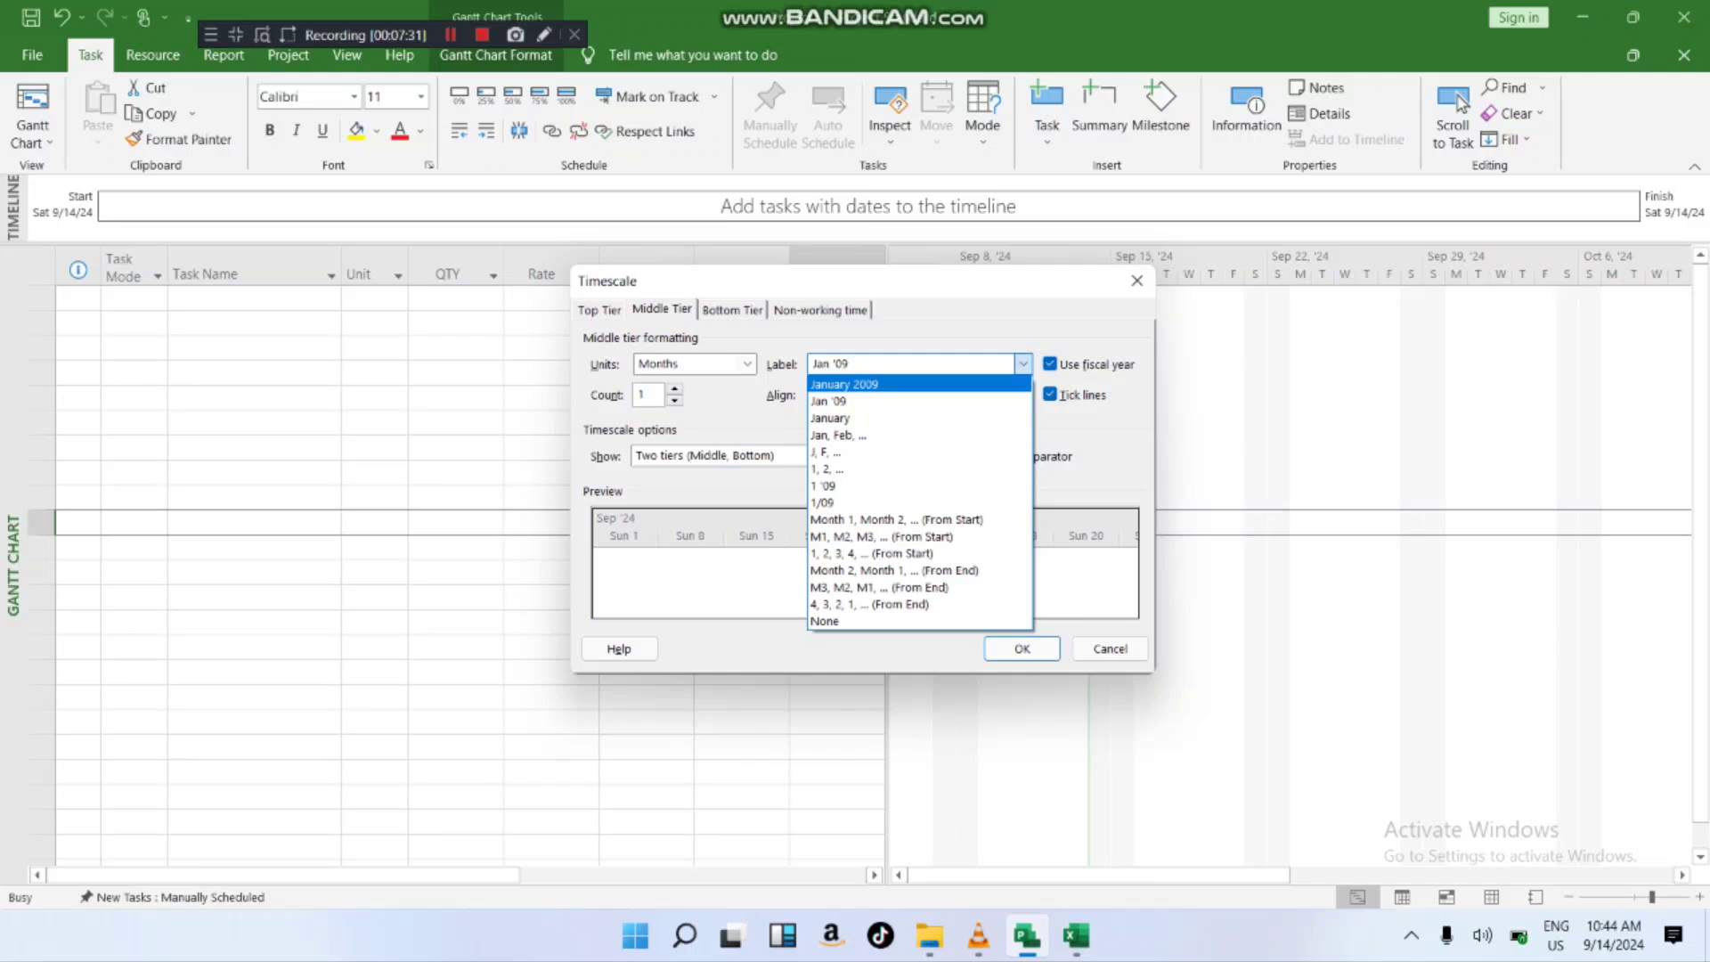
key(Escape)
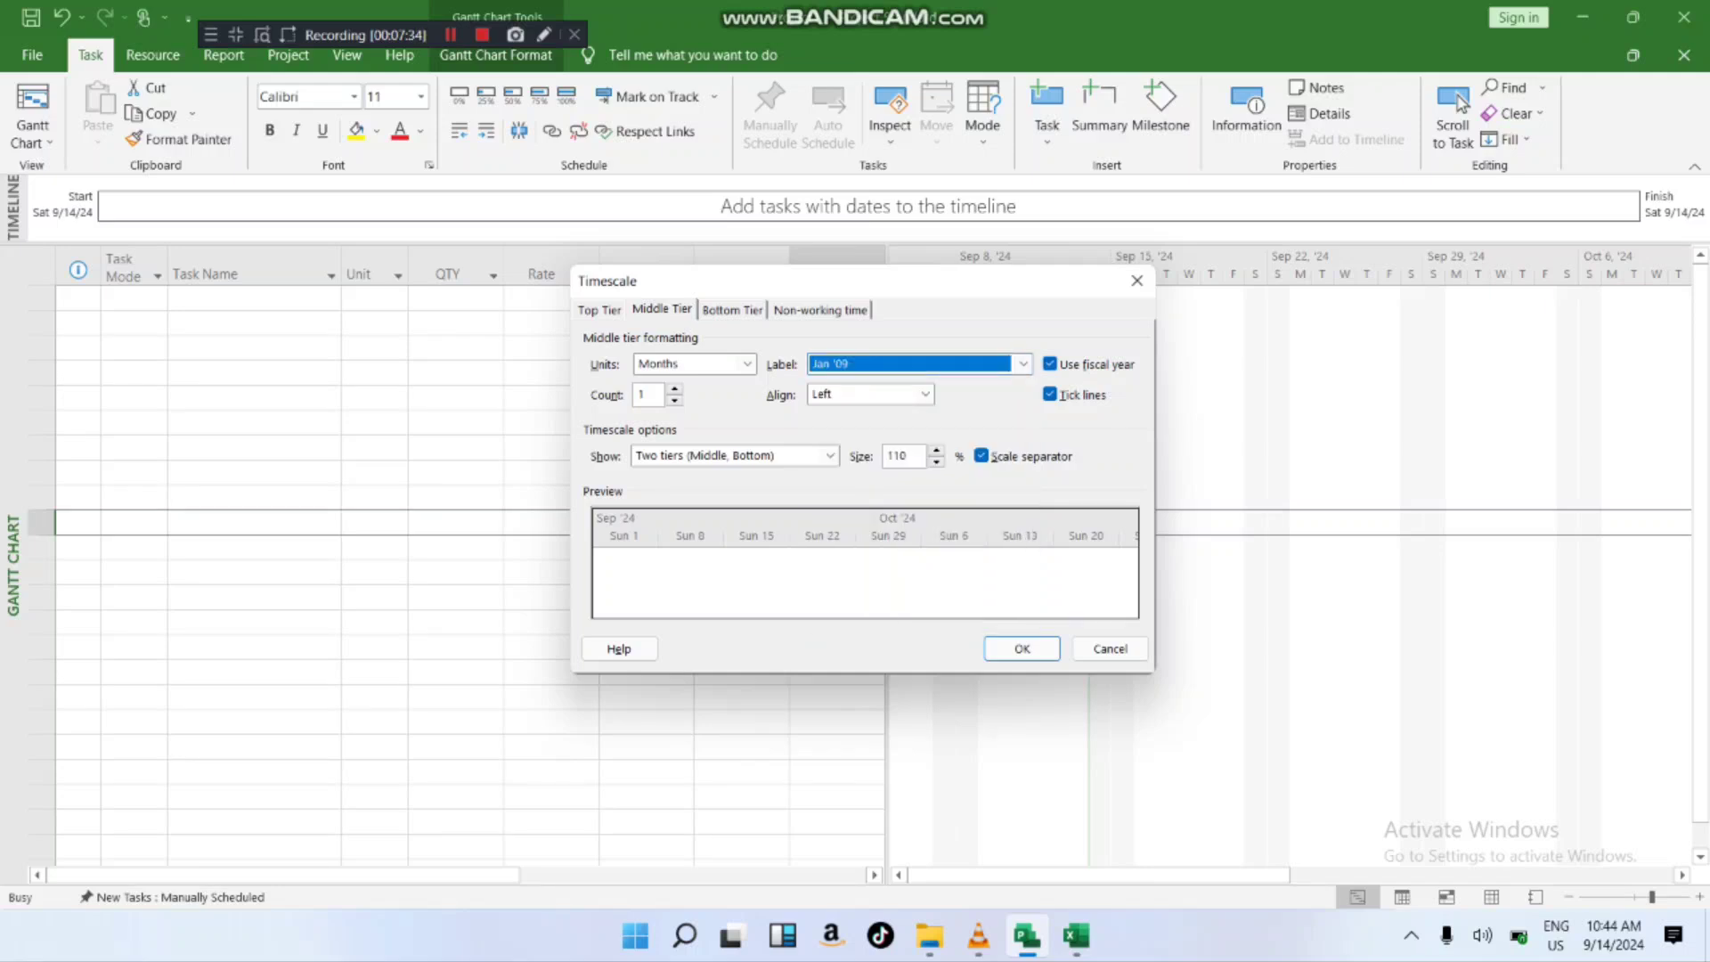
- Change the weekly bottom tier's label format to Jan 25, Feb 1, ..
key(ctrl+Tab)
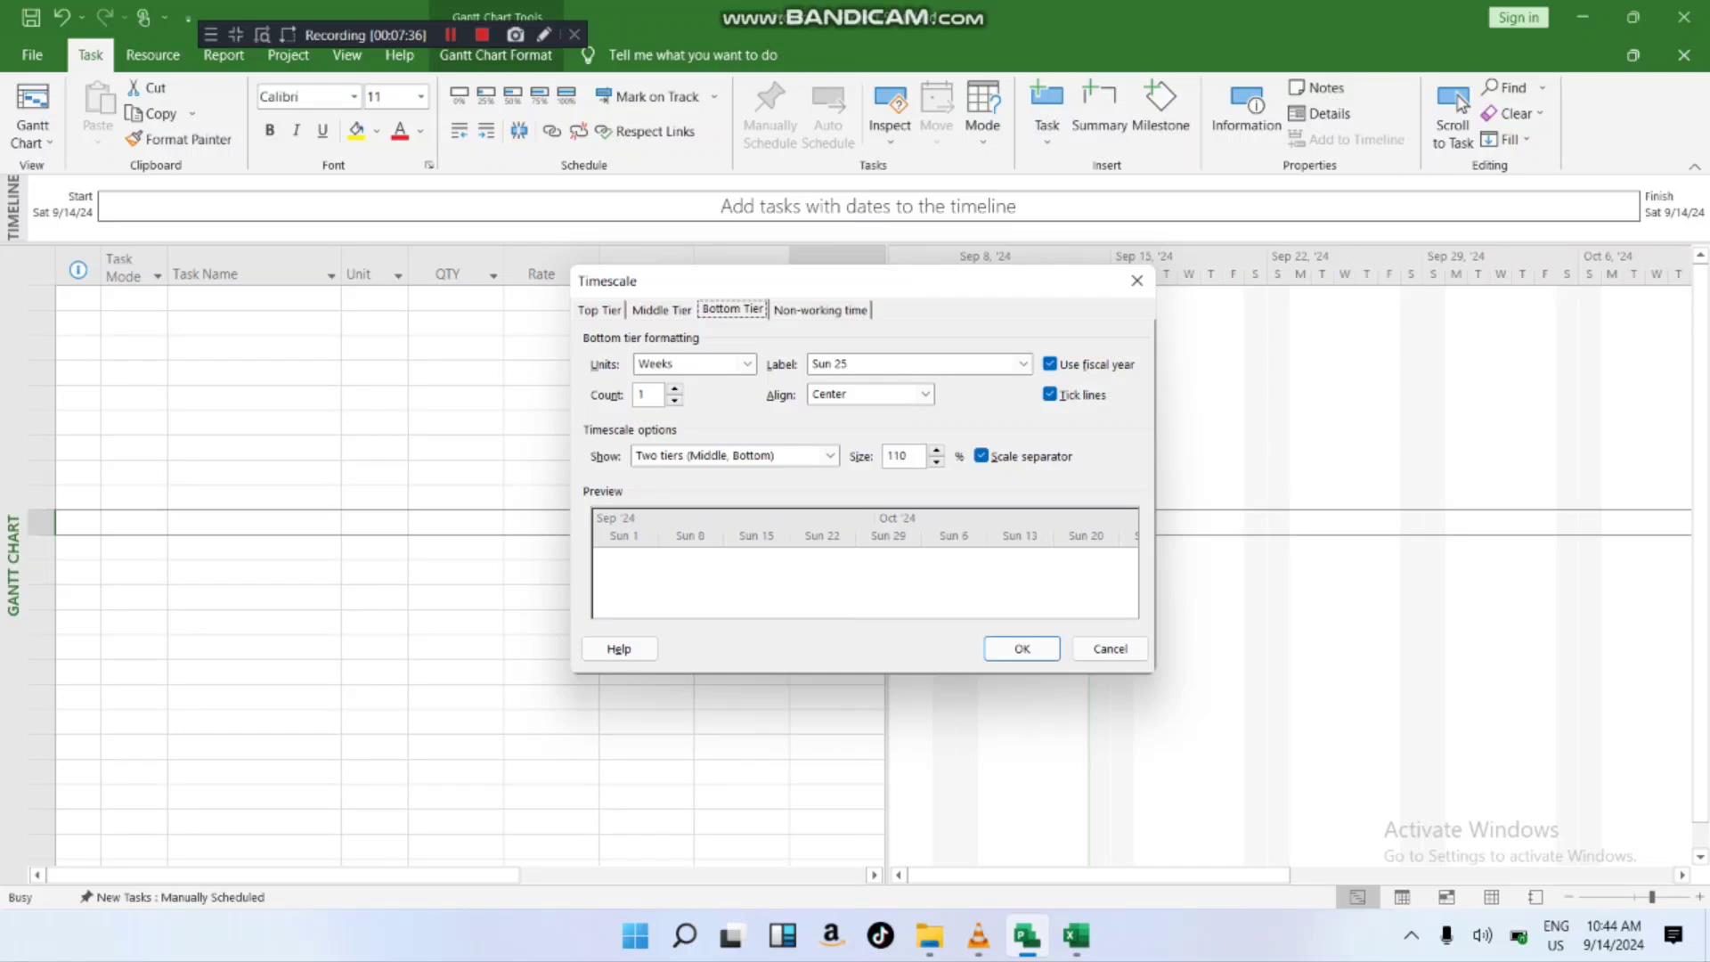
click(1023, 364)
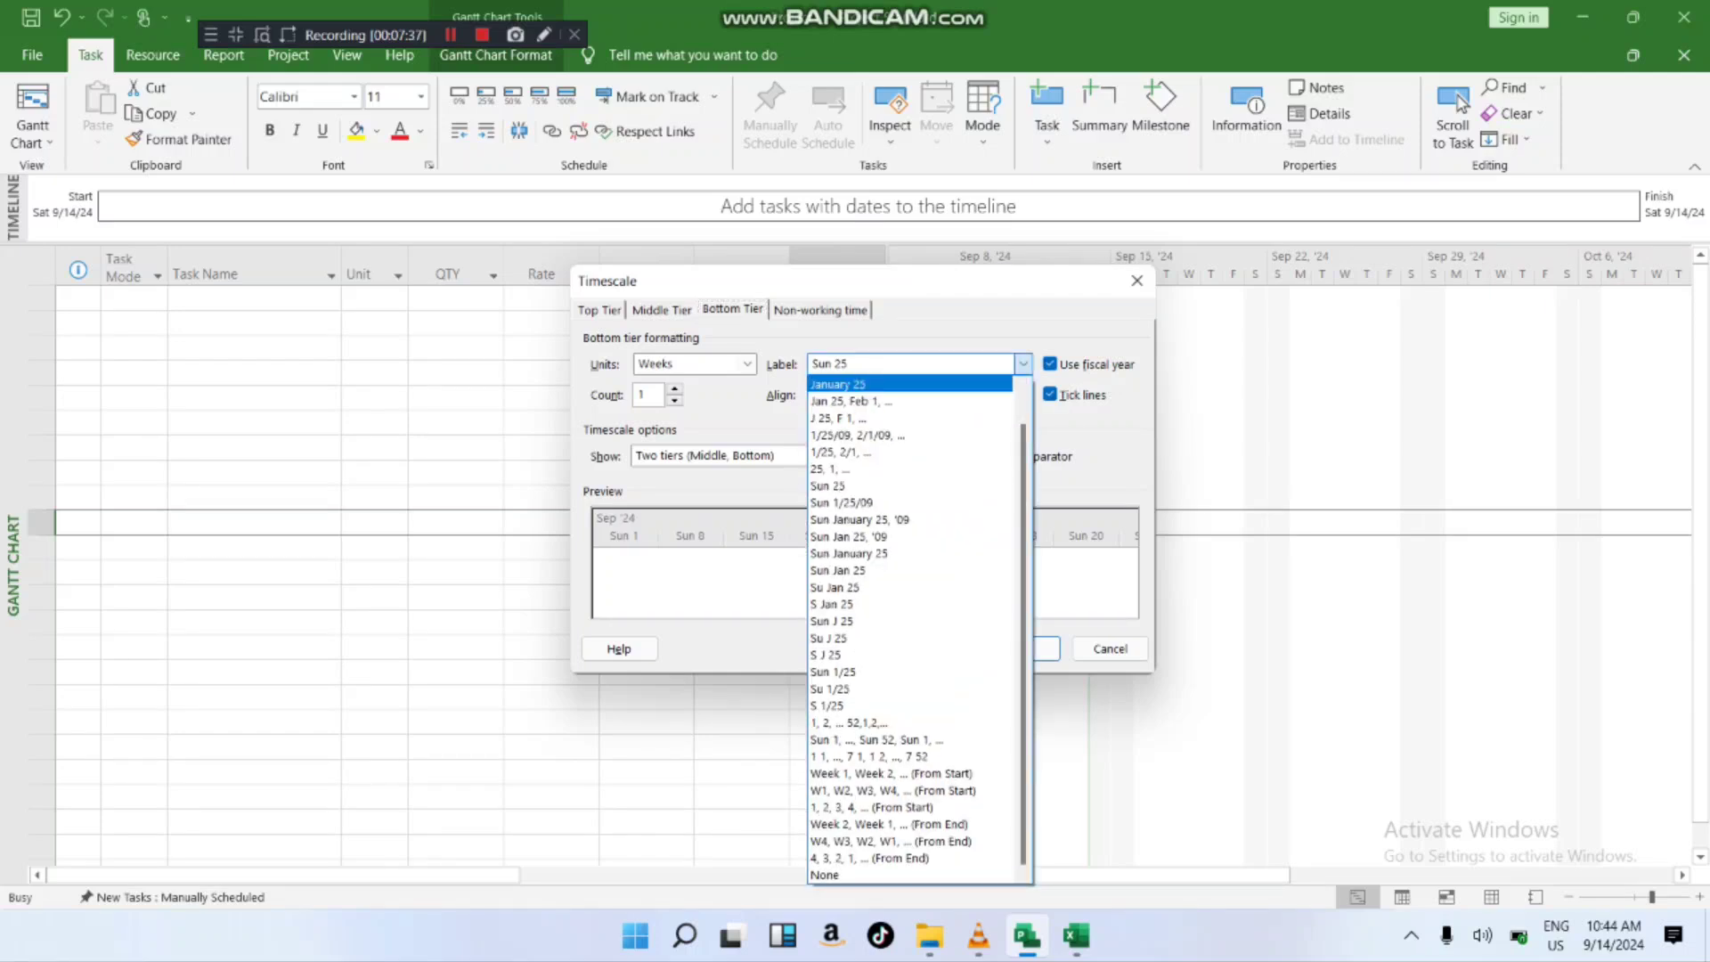
key(Down)
key(Return)
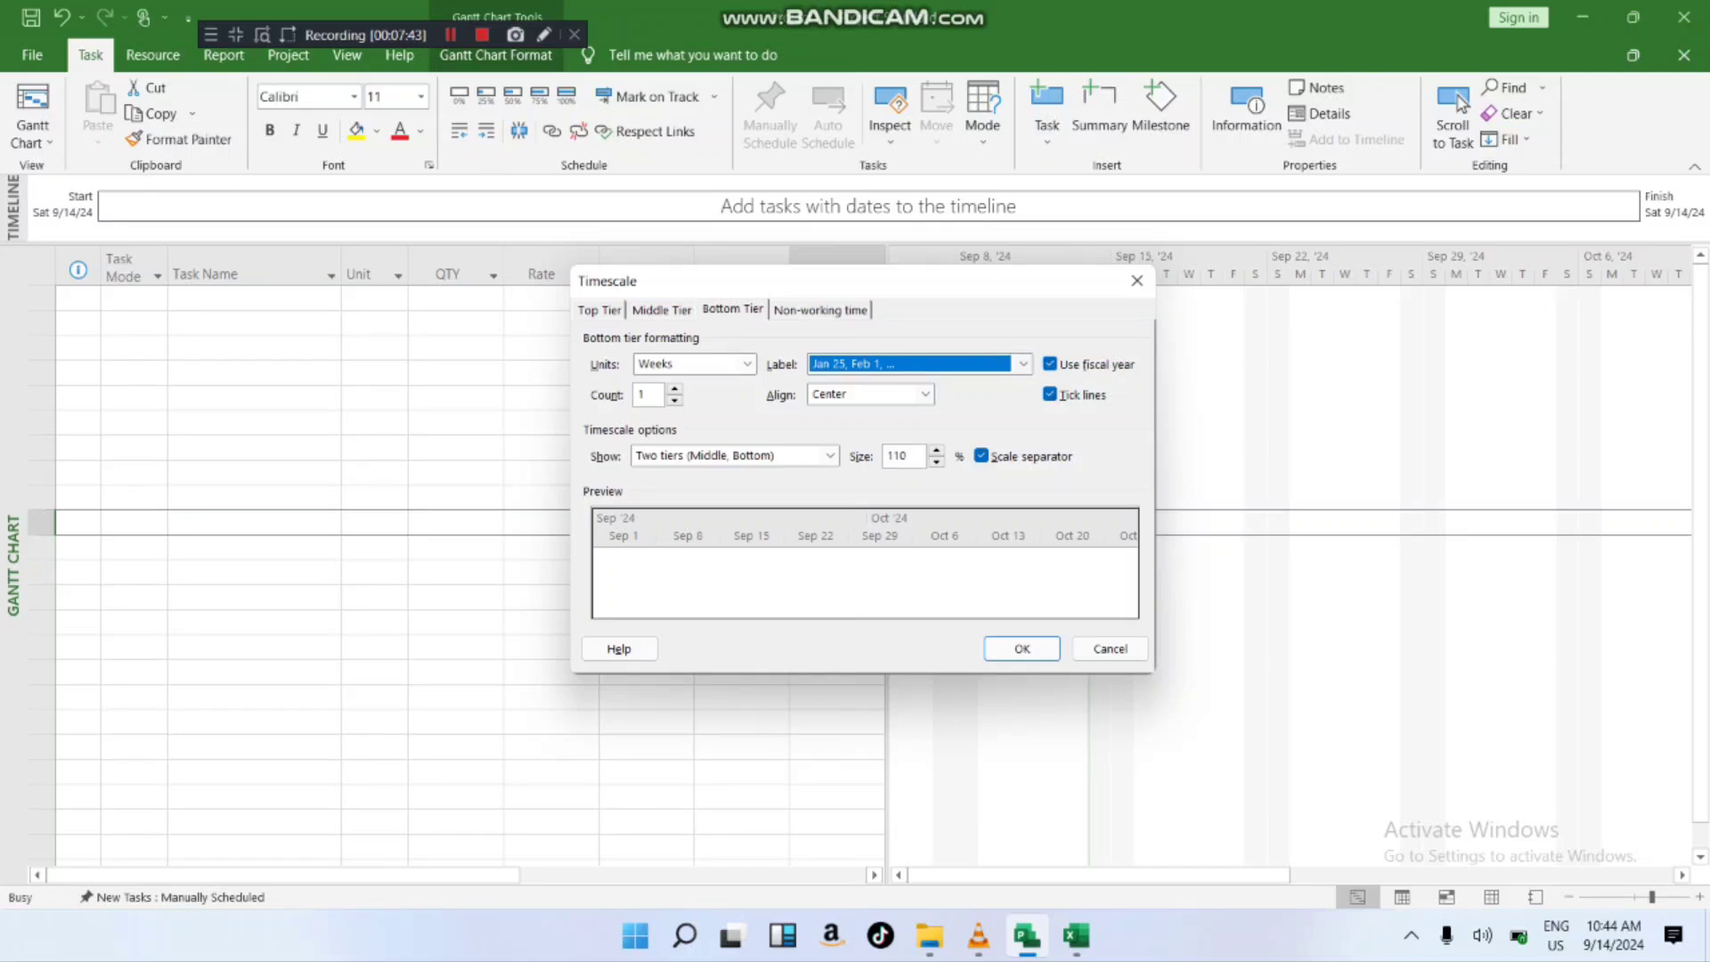
- Try Days as the bottom tier's units with the label format Jan 25, Feb 1, ..
click(748, 364)
click(681, 486)
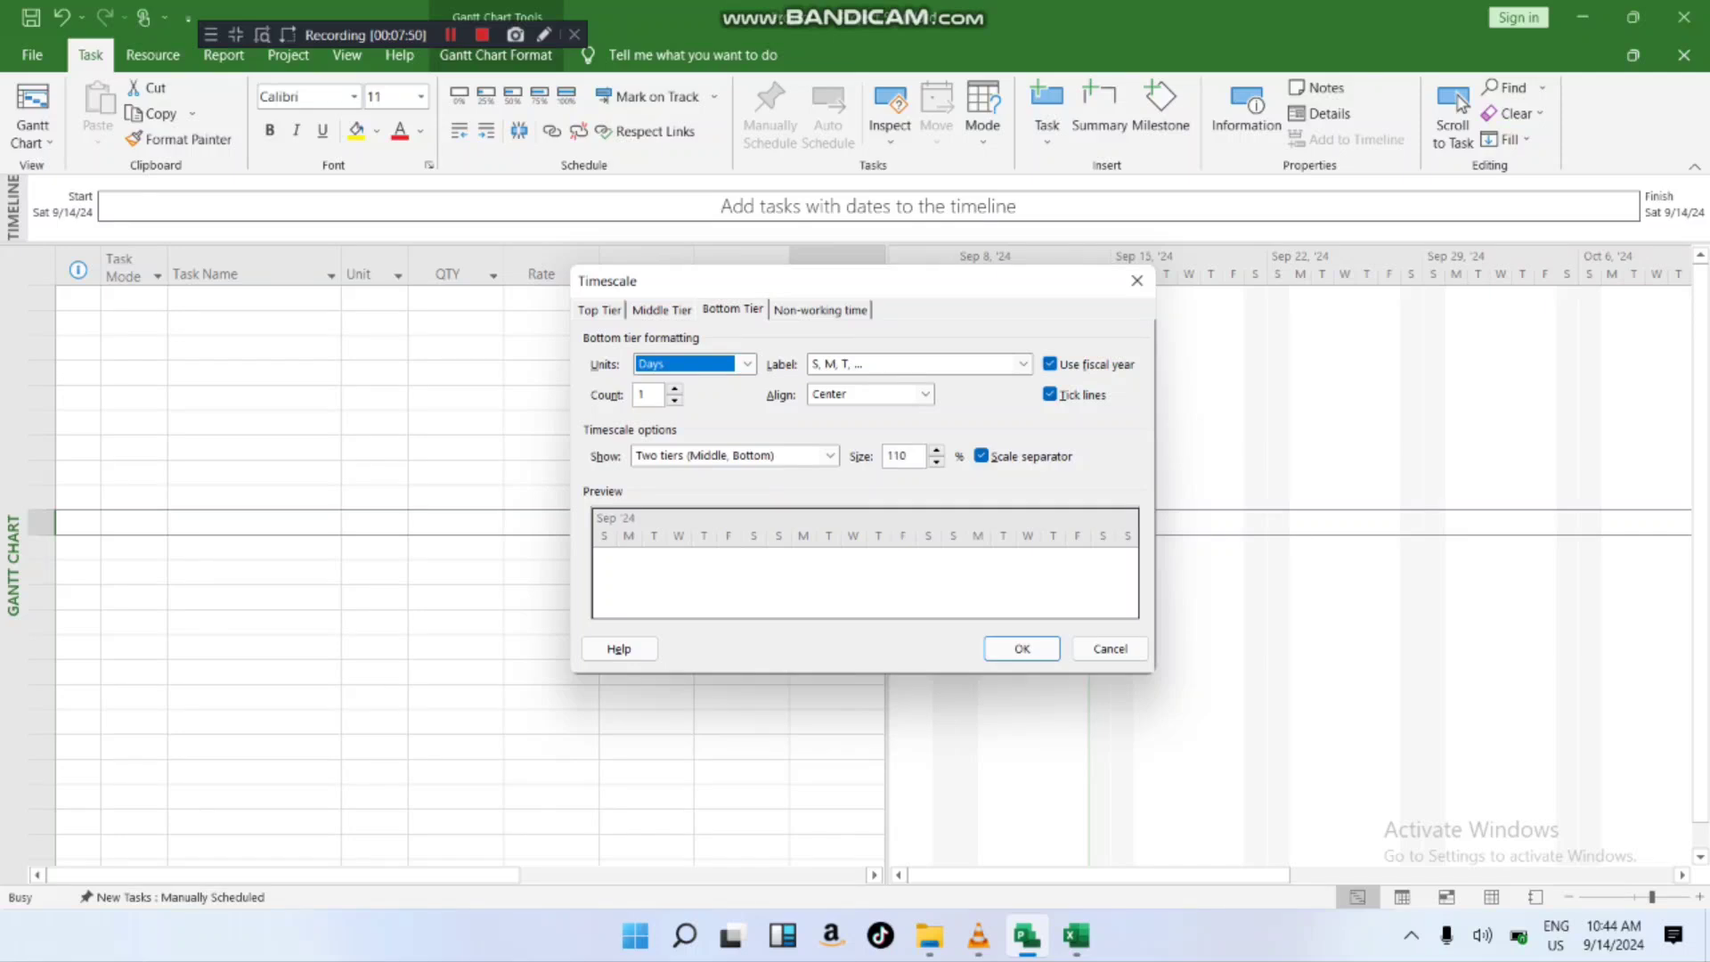
click(1024, 364)
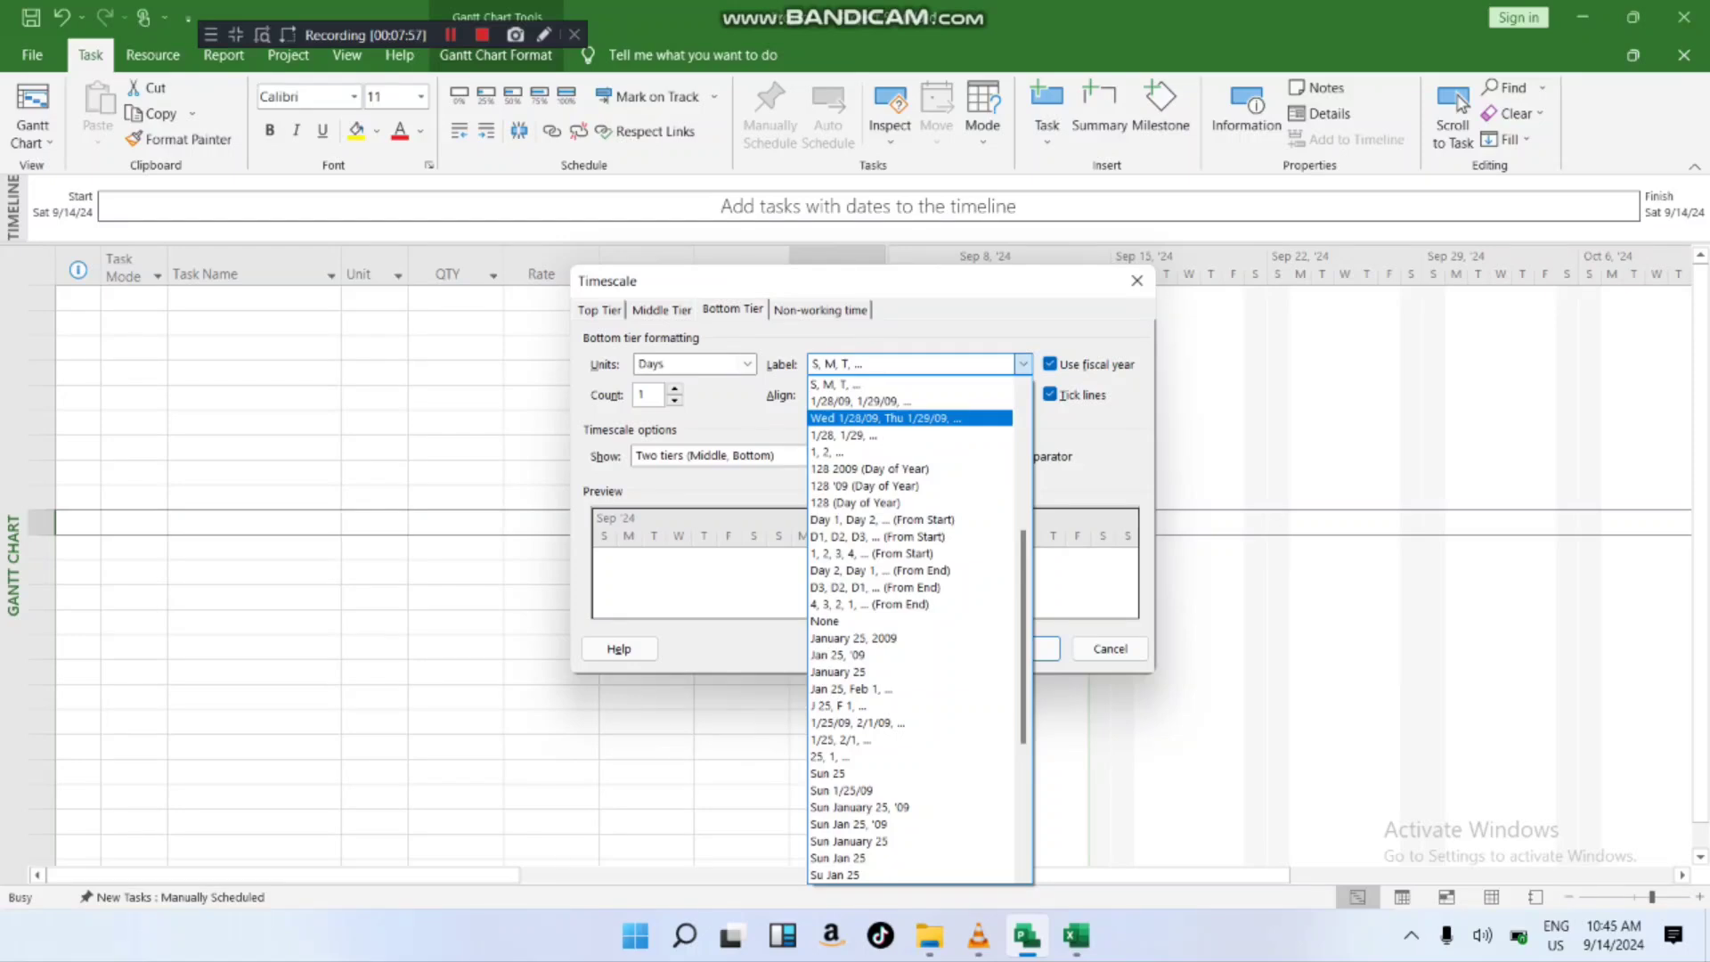
click(851, 690)
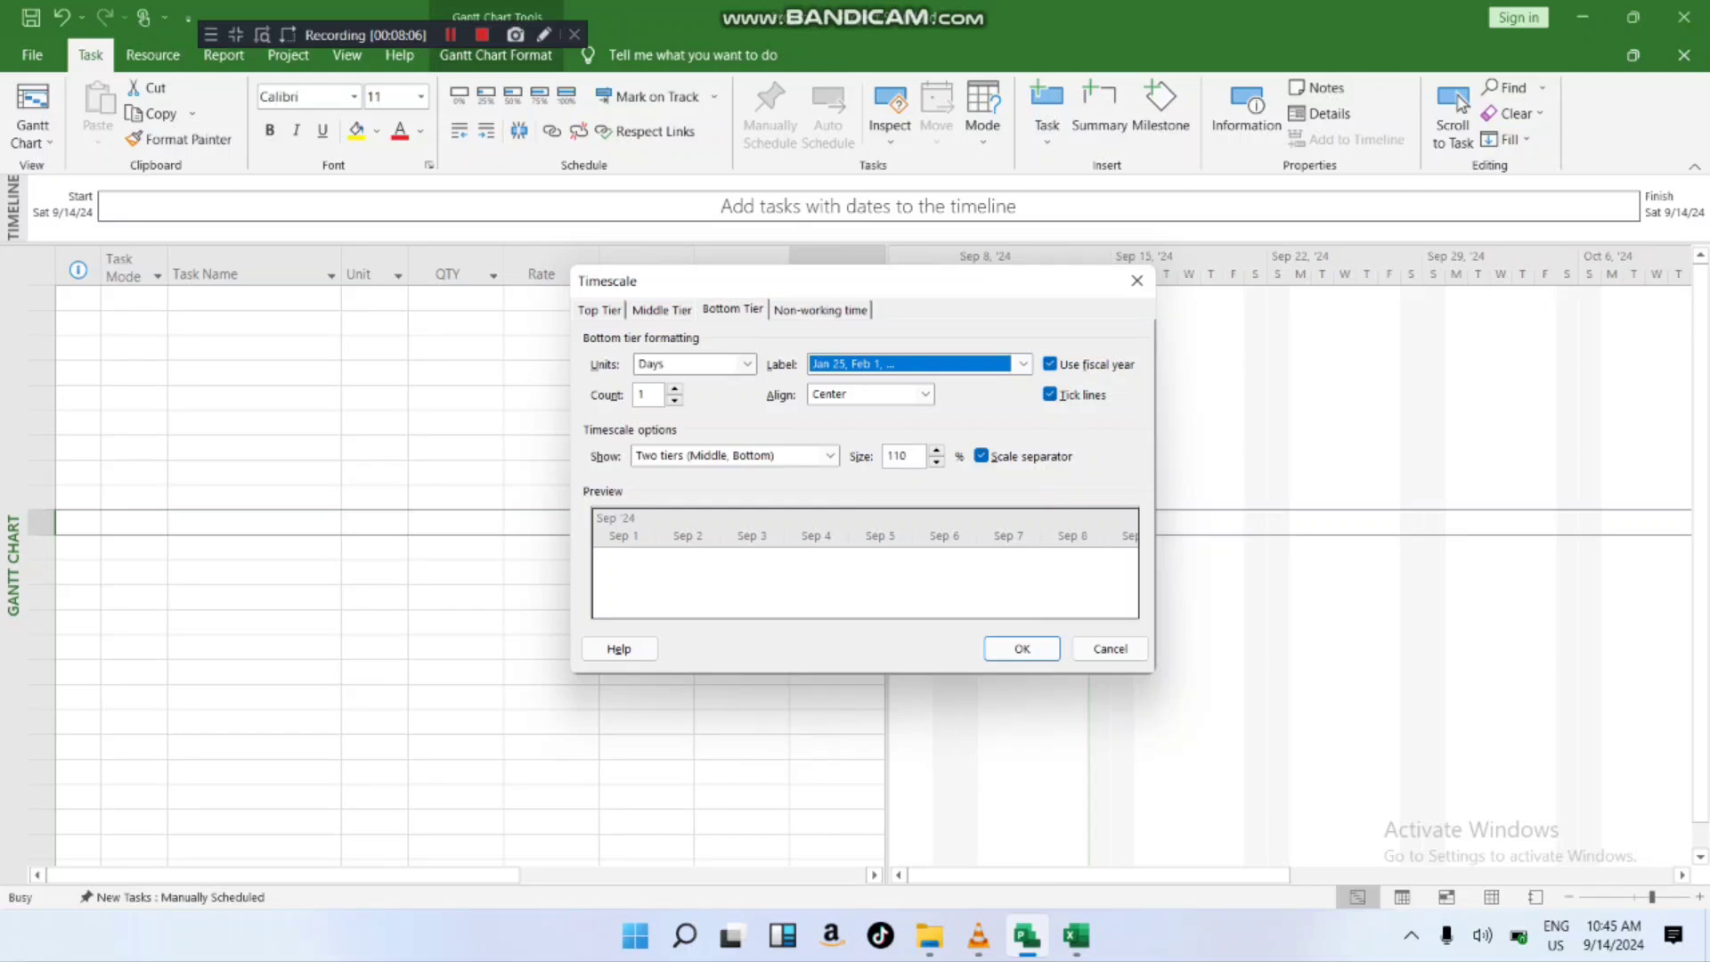
- Try Quarters as the bottom tier's units beneath the monthly middle tier
click(748, 365)
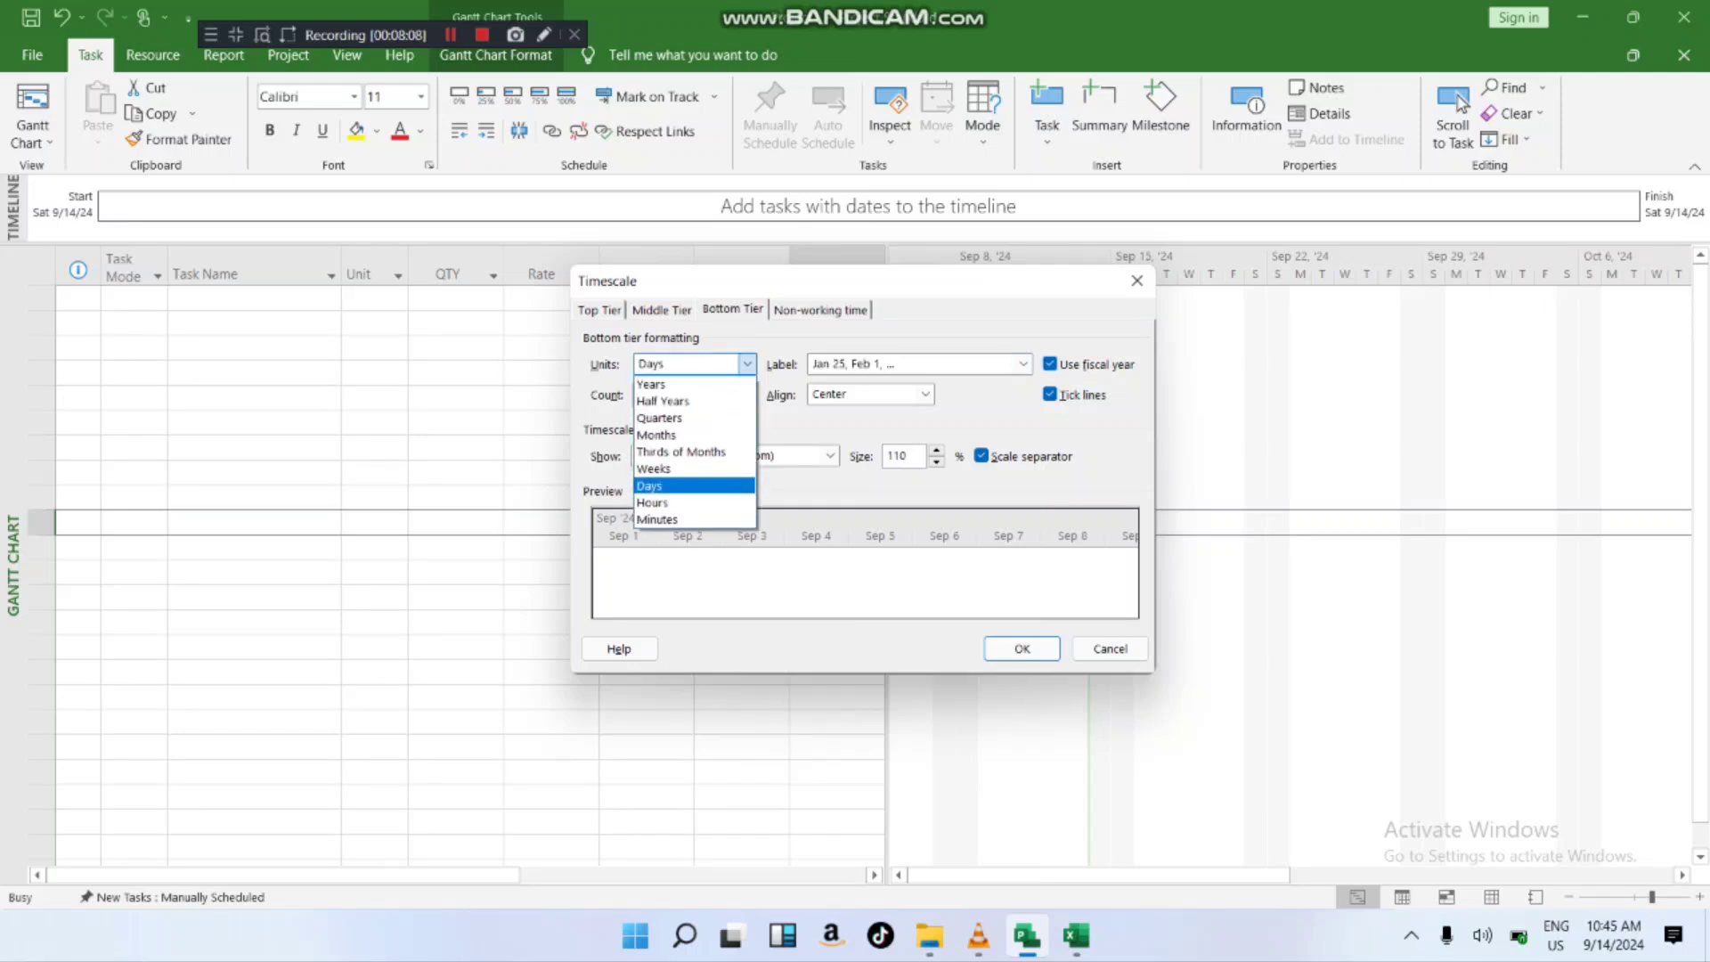
click(671, 418)
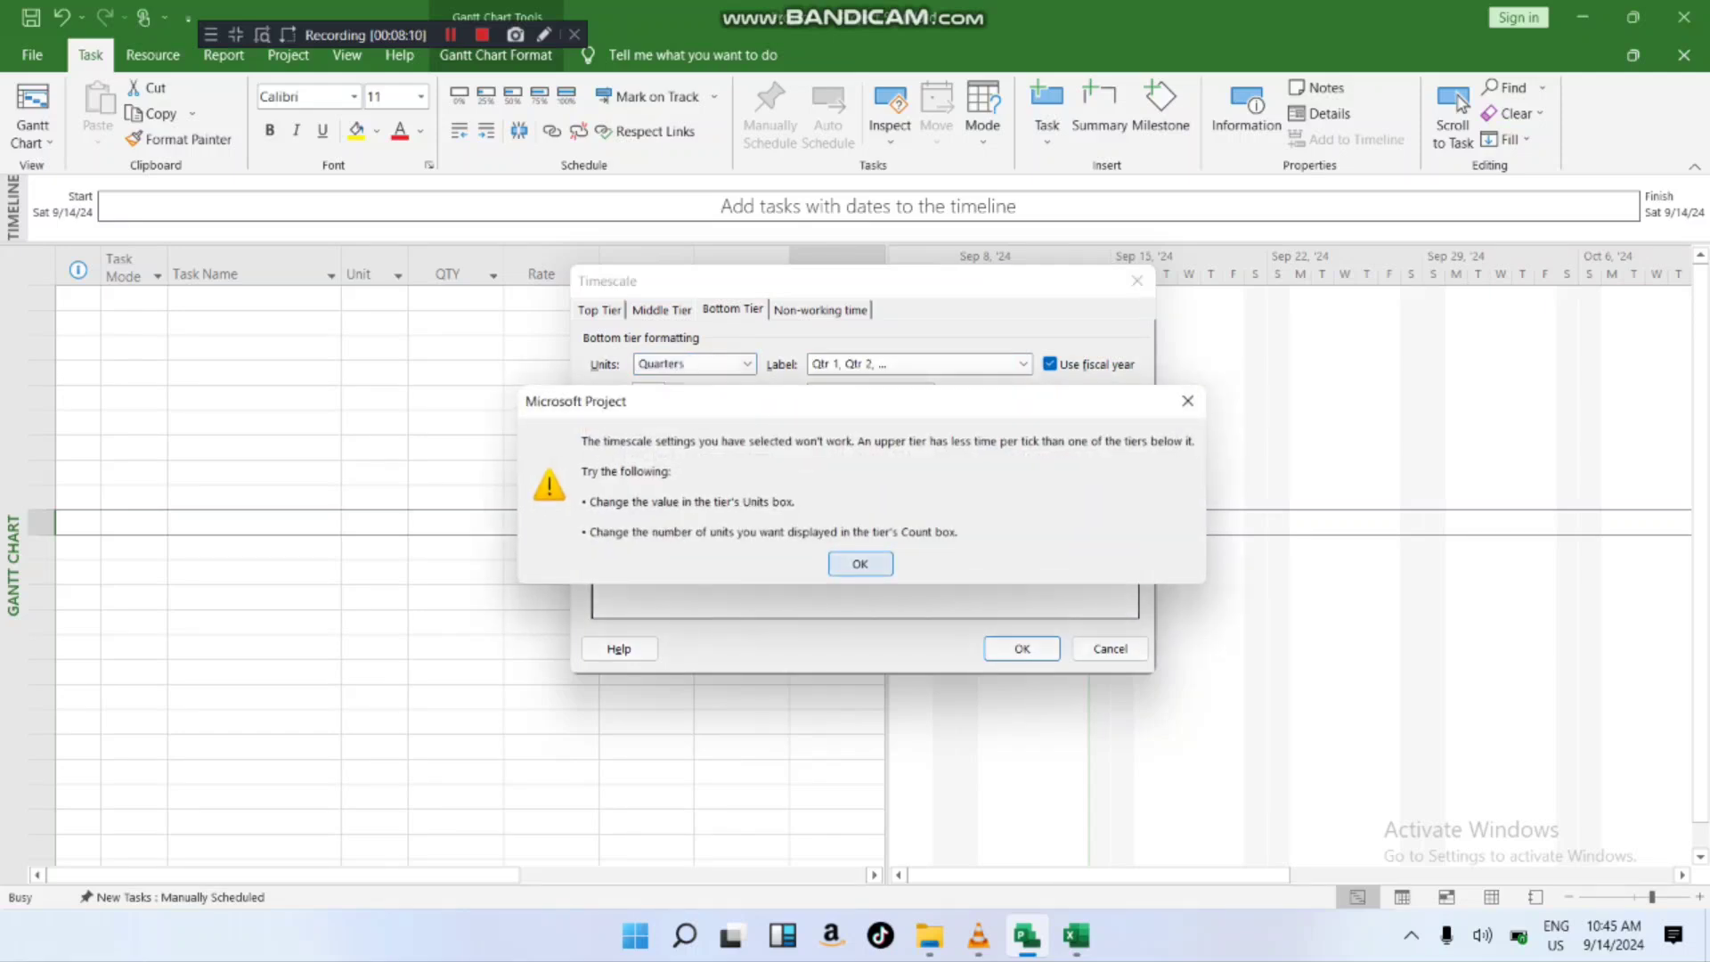
click(859, 561)
click(747, 365)
click(747, 364)
- Set the middle tier's units to Quarters in the Timescale settings
click(662, 310)
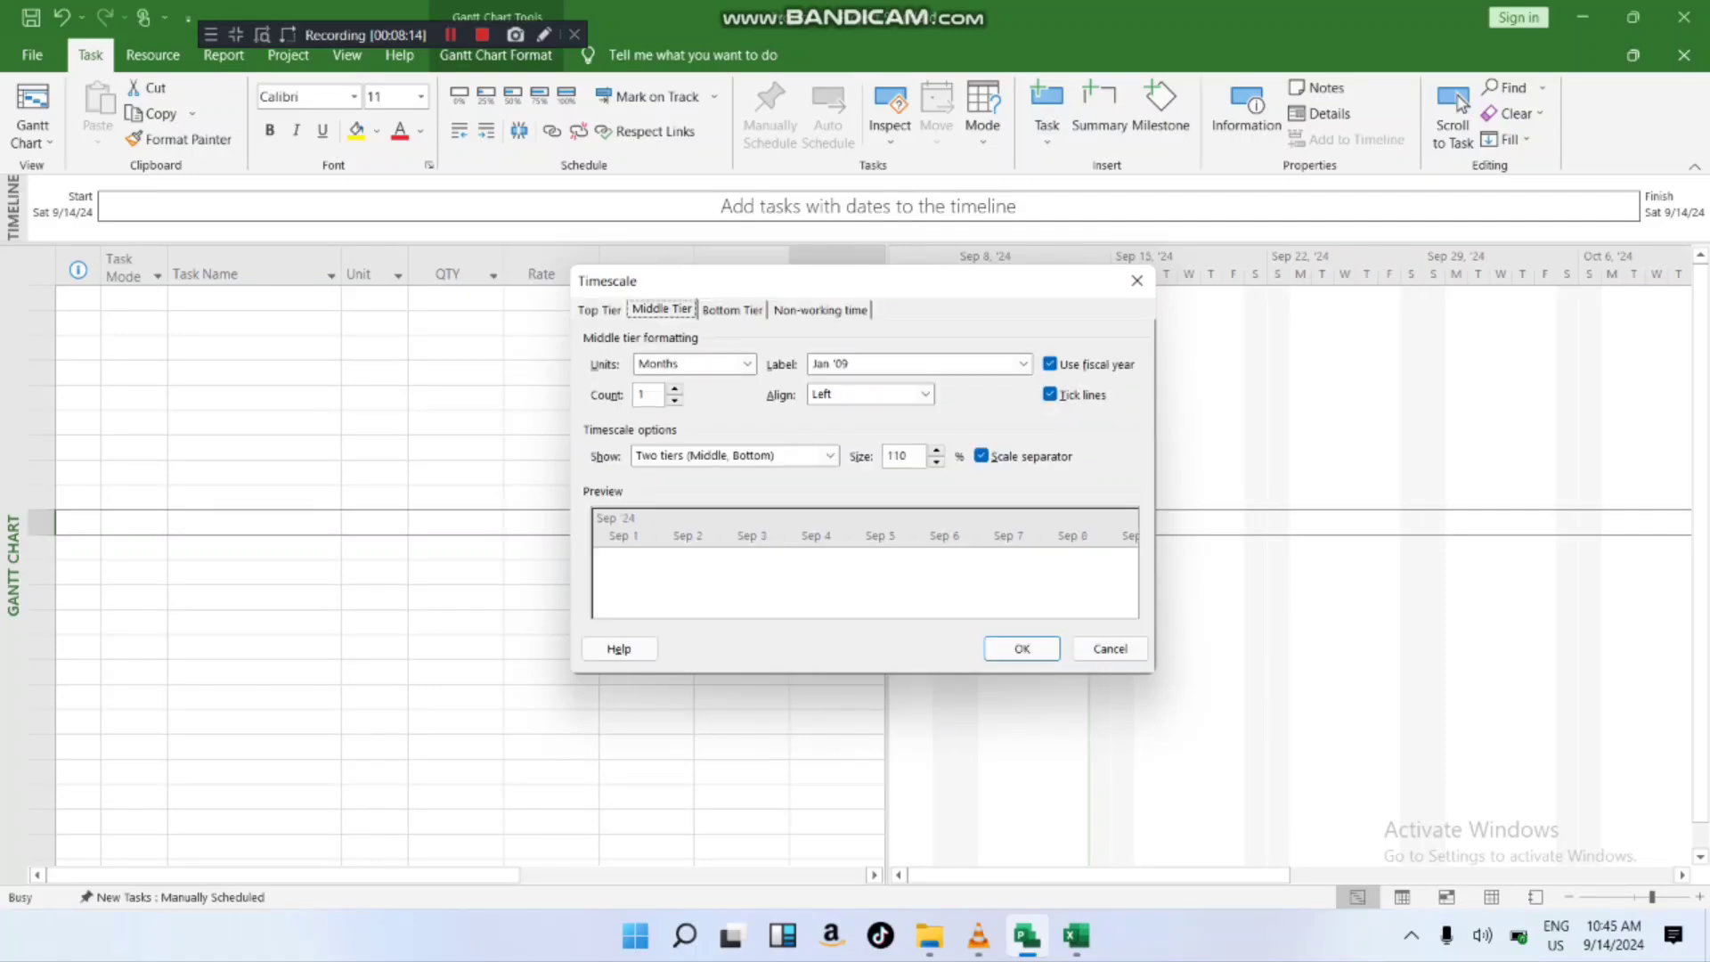
click(747, 364)
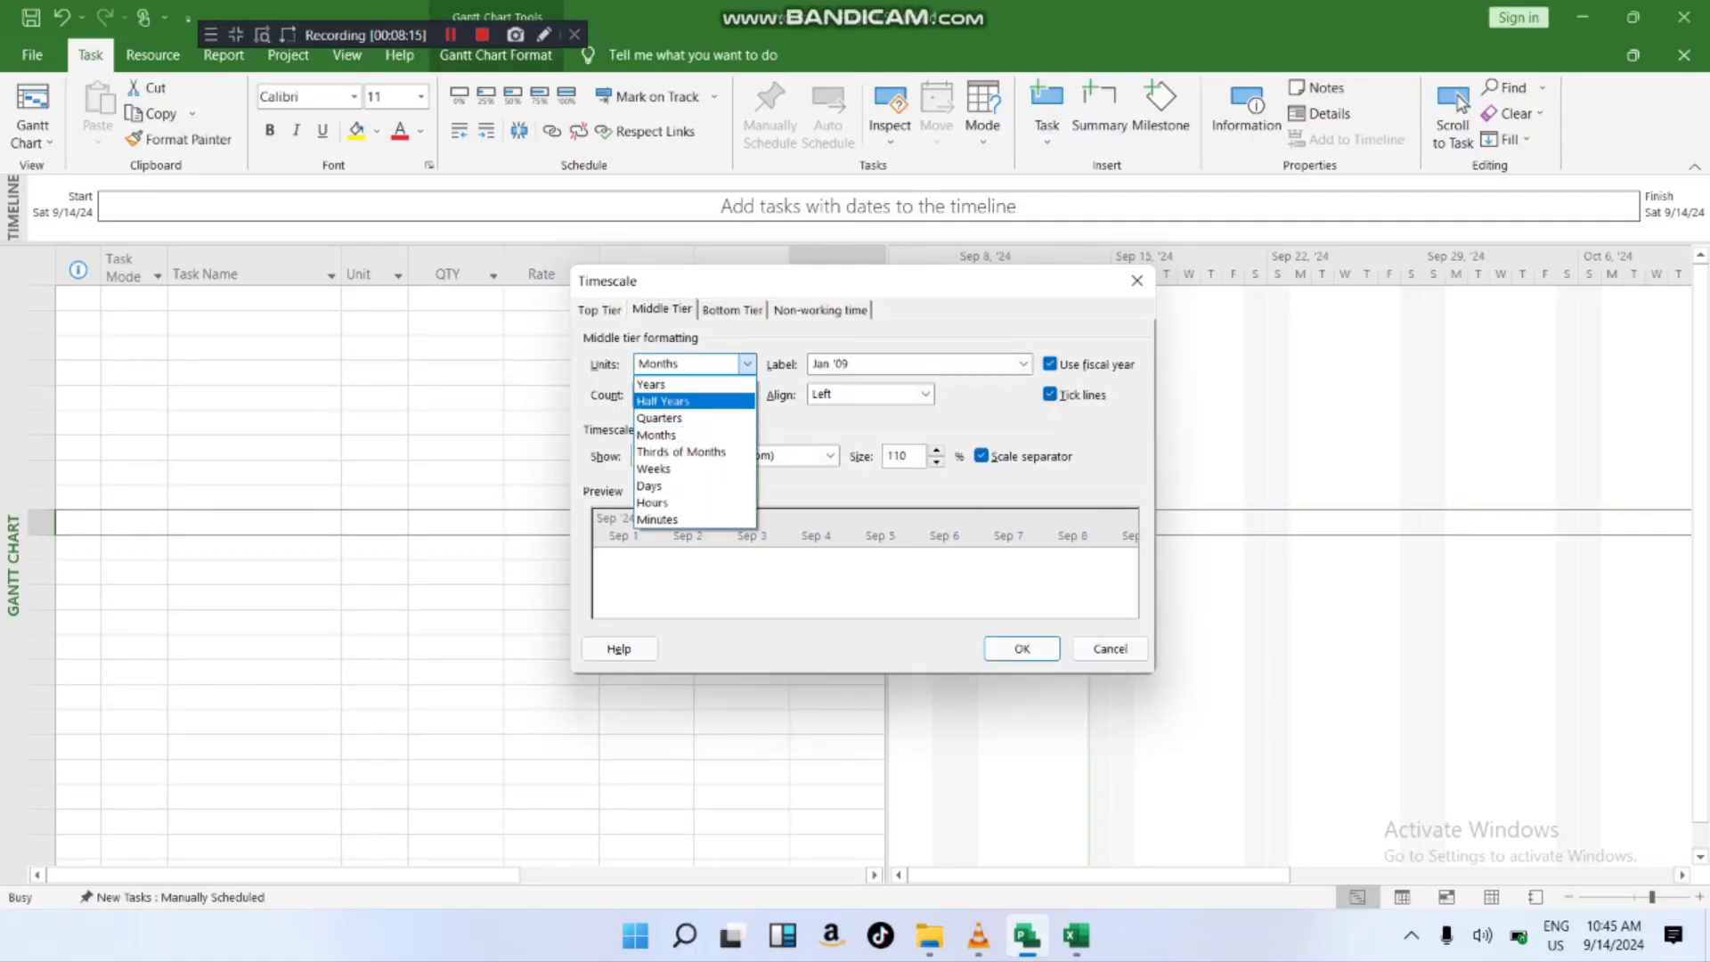
click(659, 417)
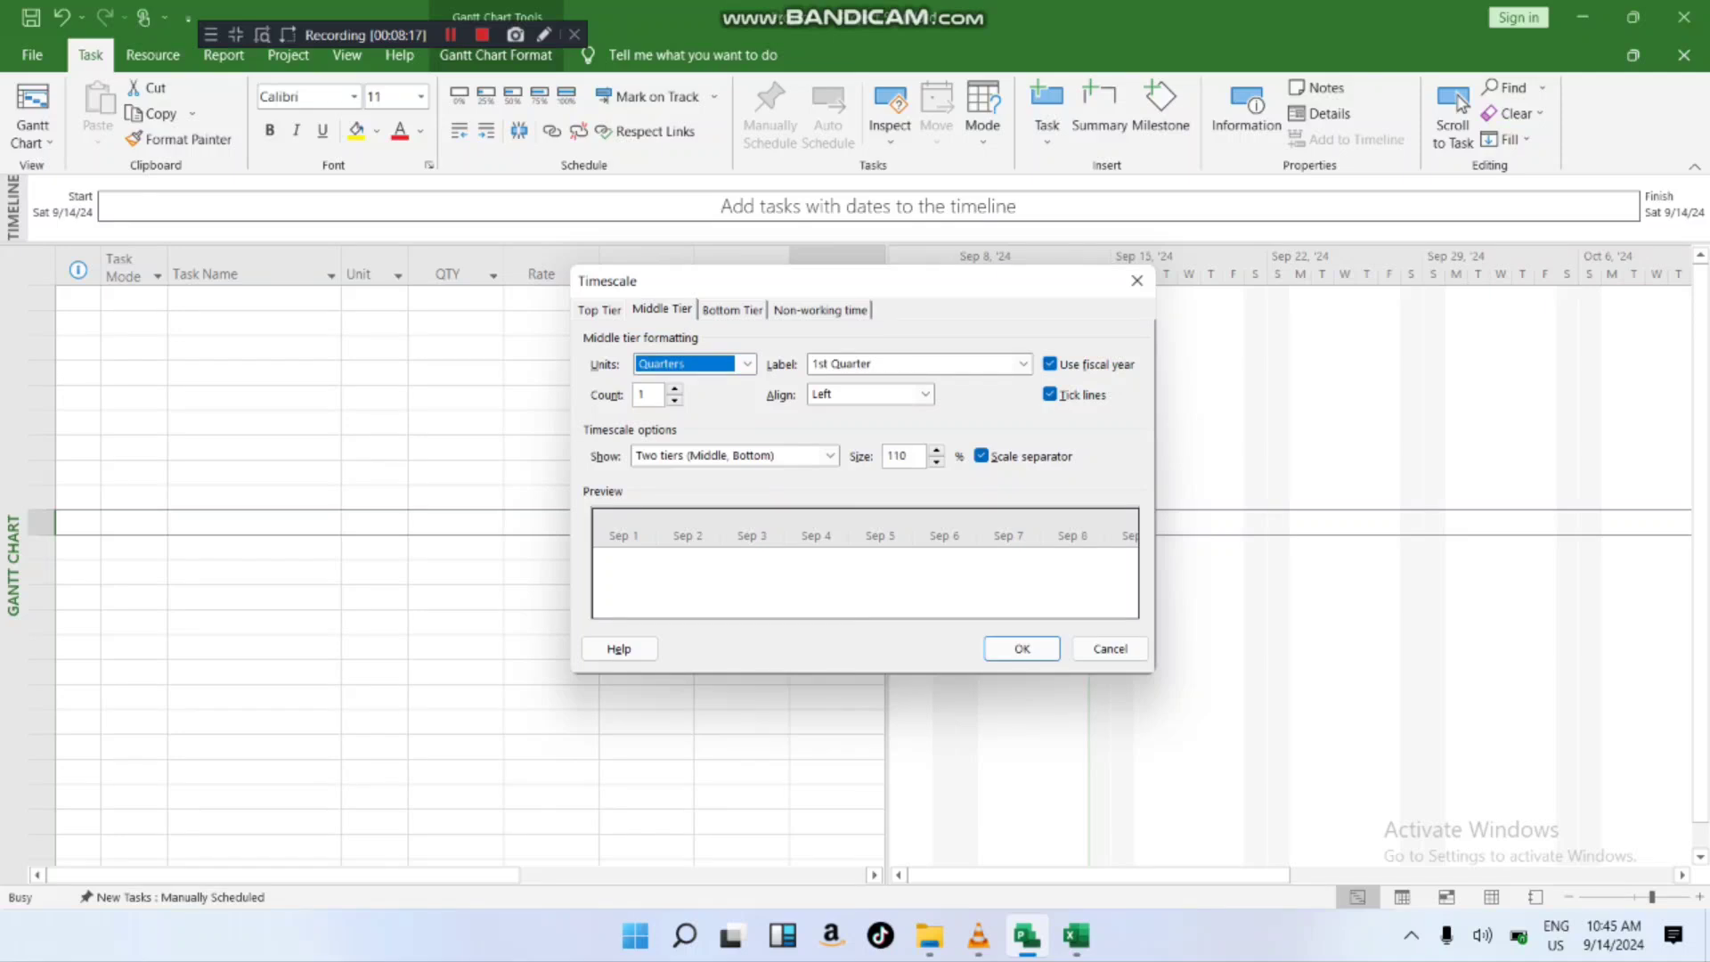
- Set the bottom tier's units to Months and apply the two-tier timescale to the Gantt chart
click(732, 310)
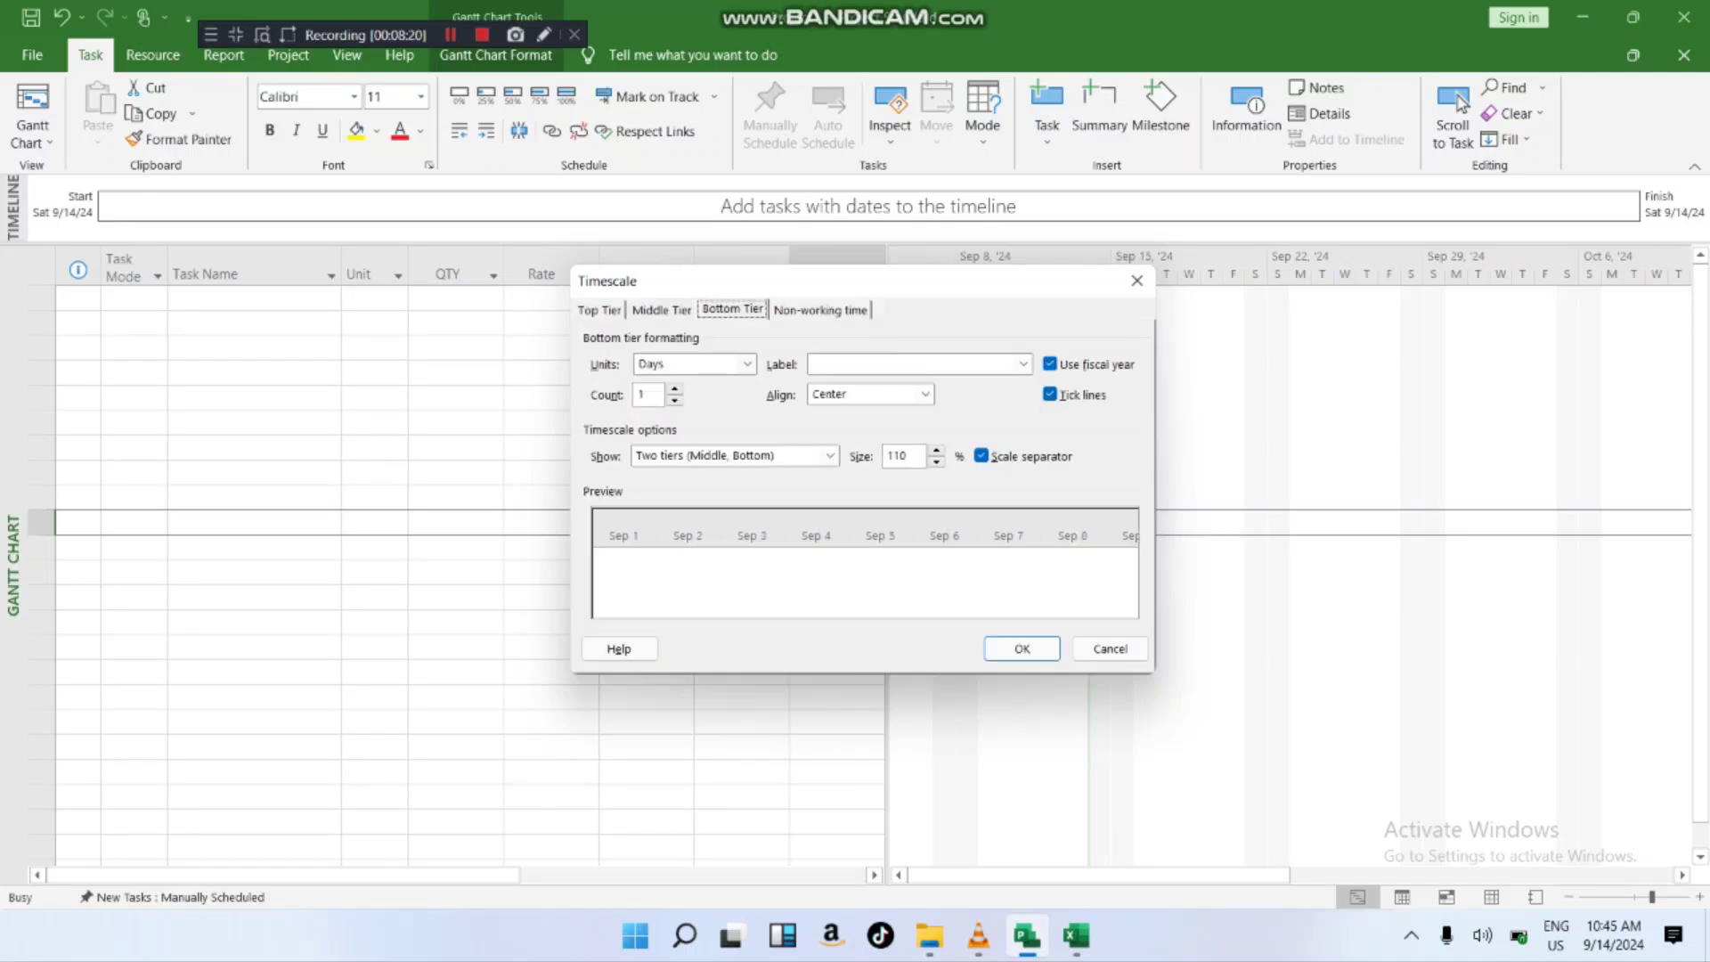
click(747, 364)
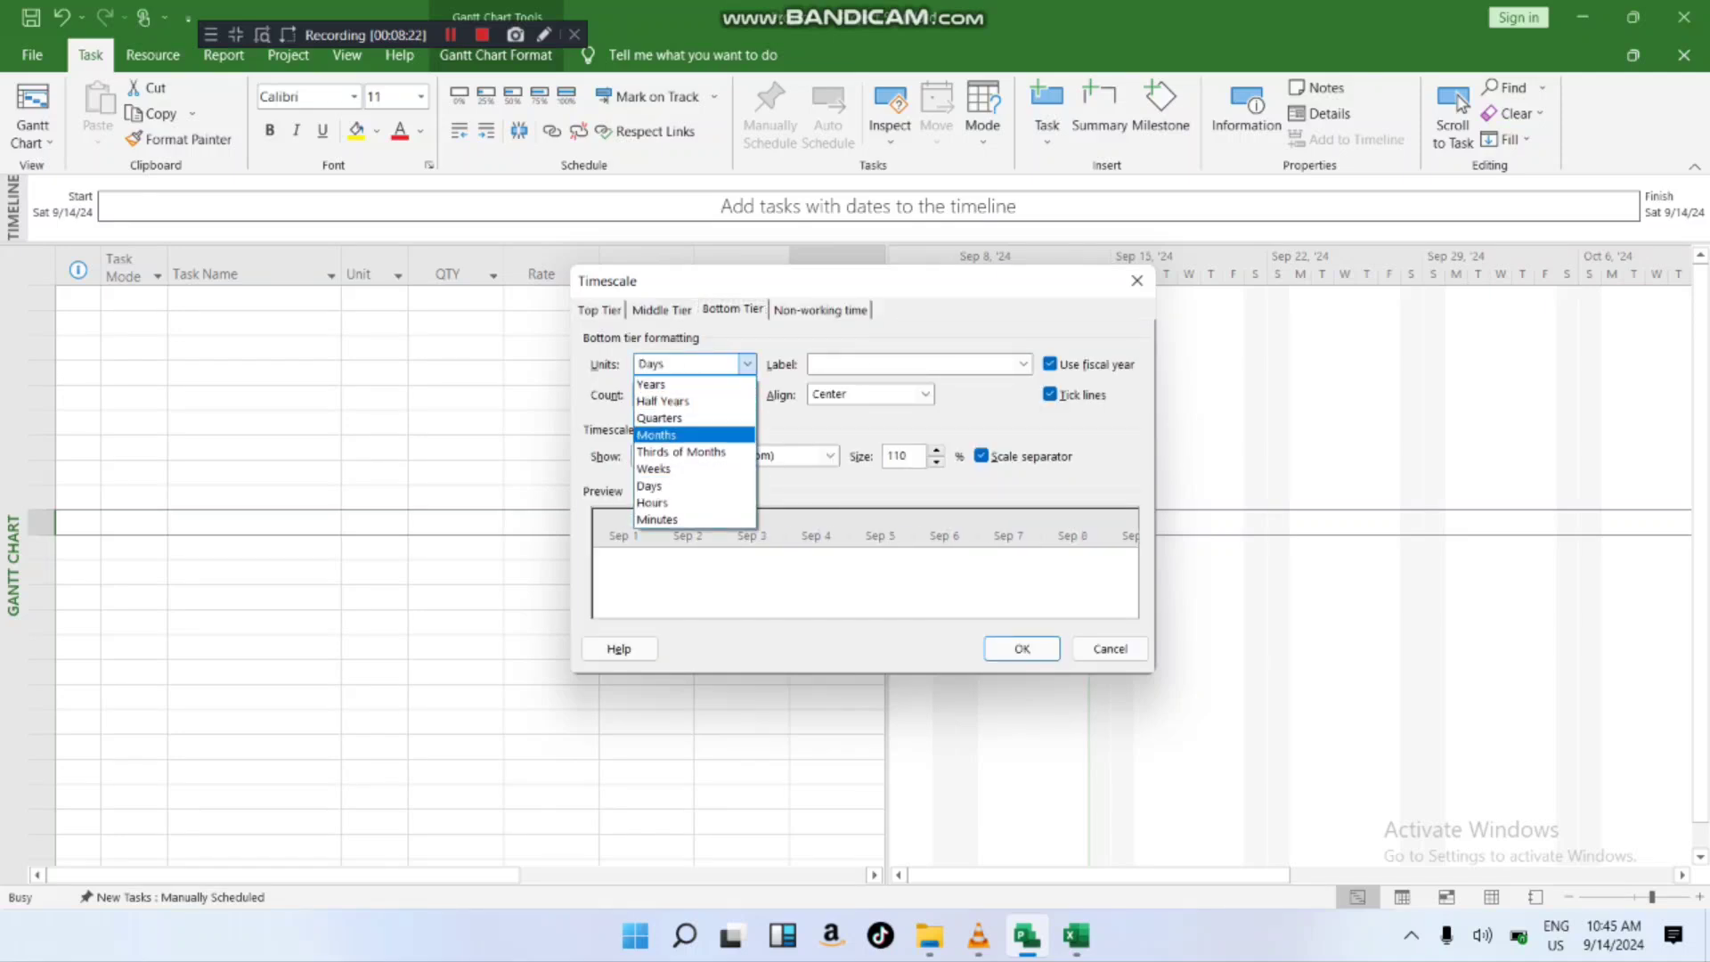
click(677, 434)
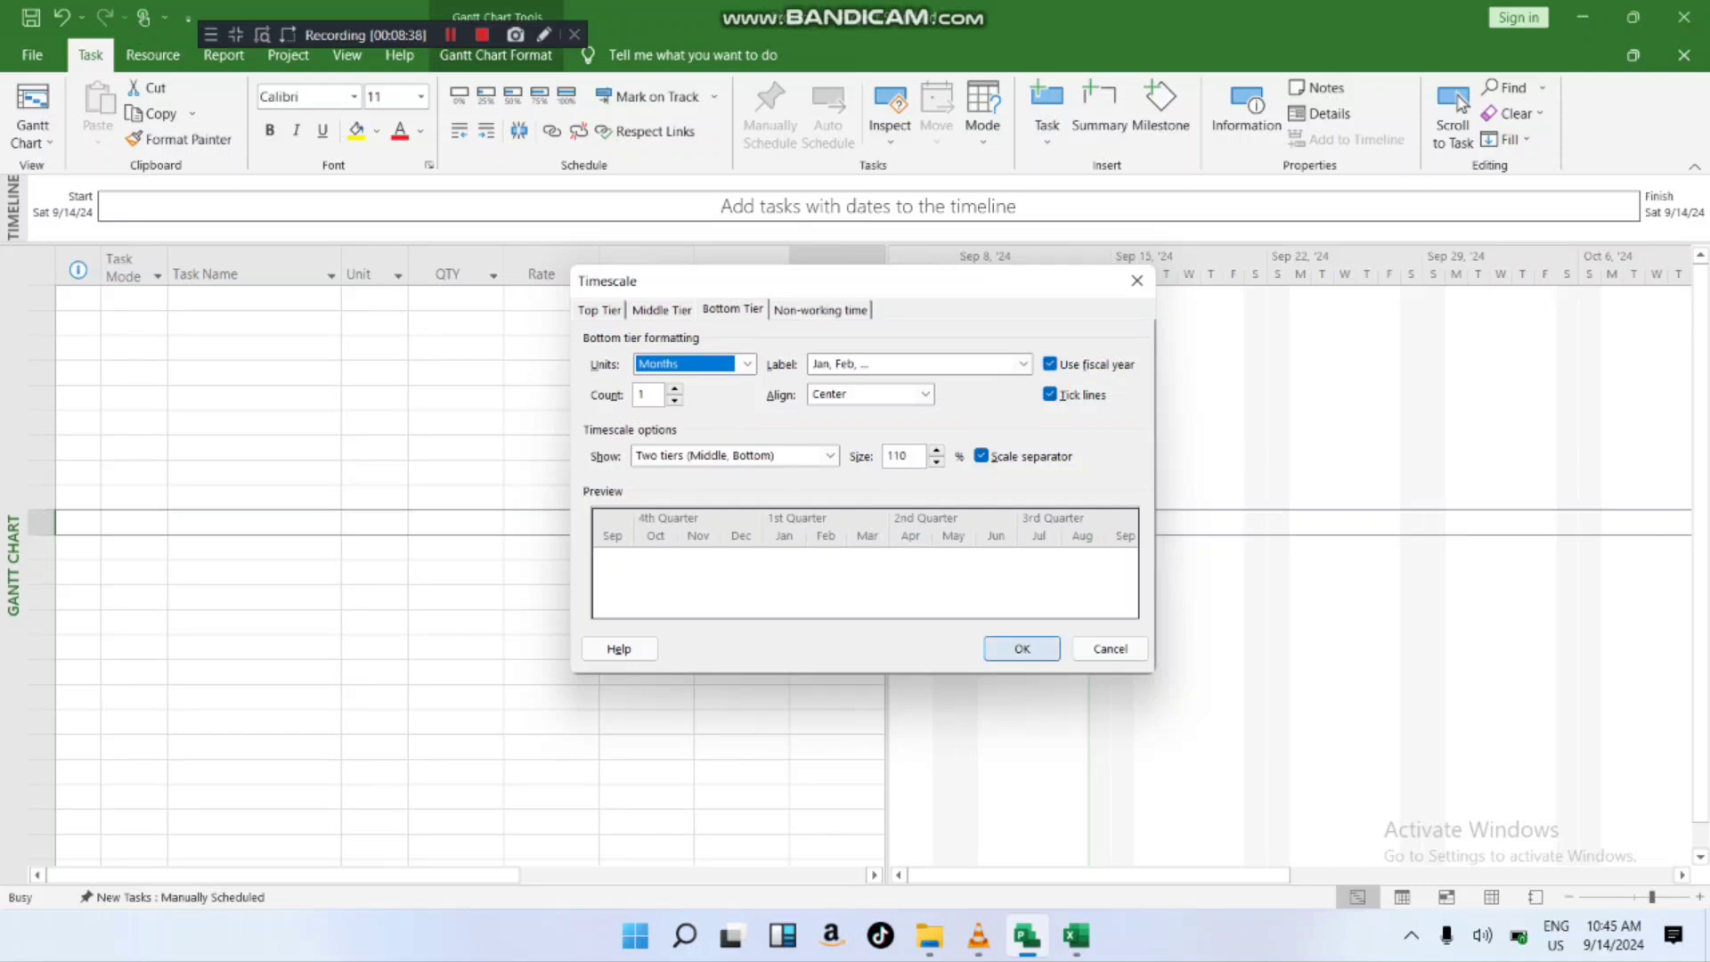
click(1021, 649)
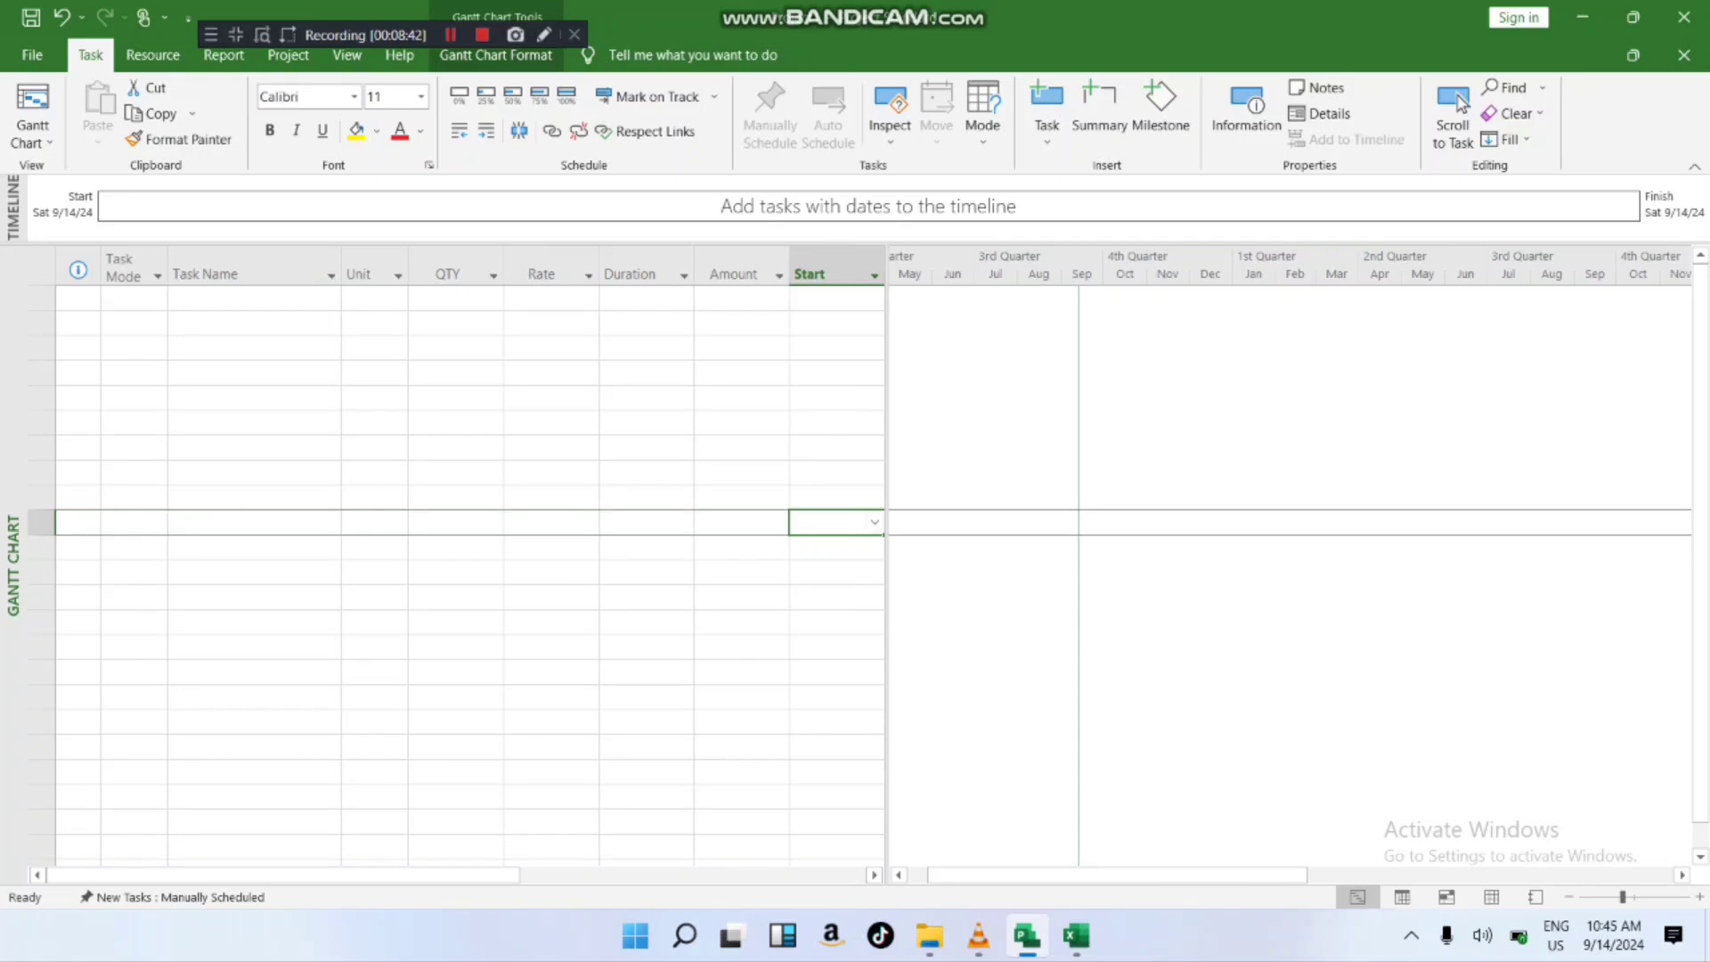
- Examine how the quarters and months run along the Gantt chart's timescale, before and after the current date
scroll(1290, 576, left, 10)
scroll(1290, 575, left, 3)
scroll(1290, 576, left, 3)
scroll(1290, 576, left, 3)
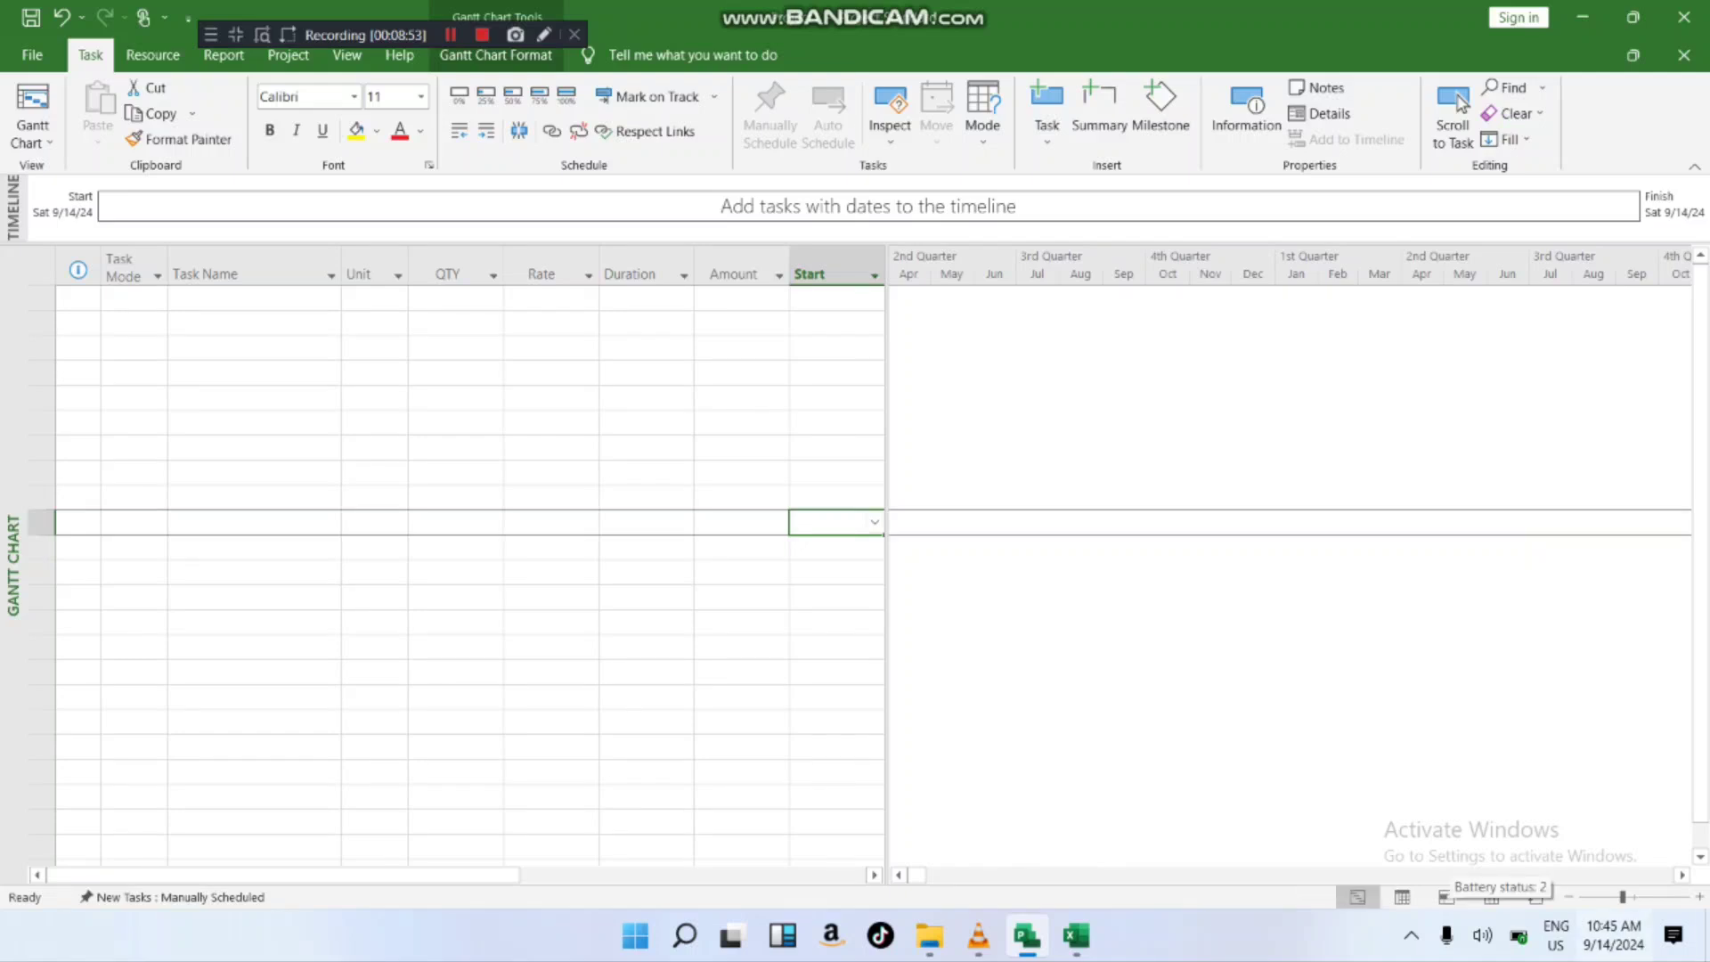
scroll(1290, 576, right, 4)
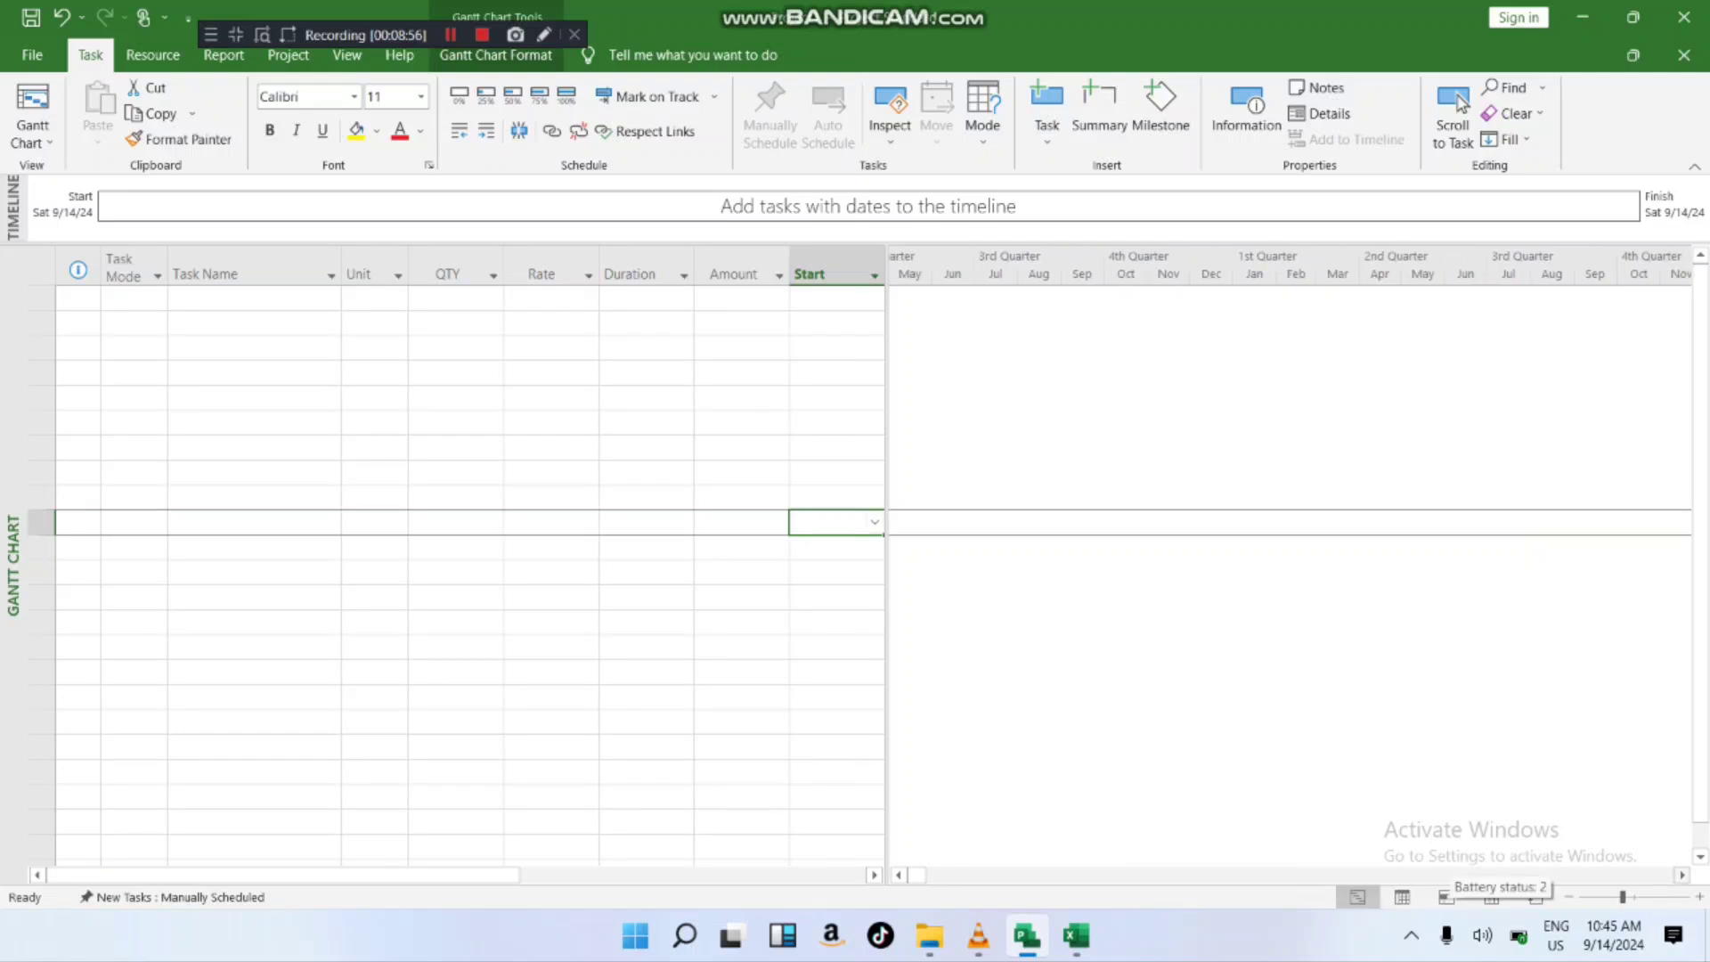
scroll(1290, 575, right, 5)
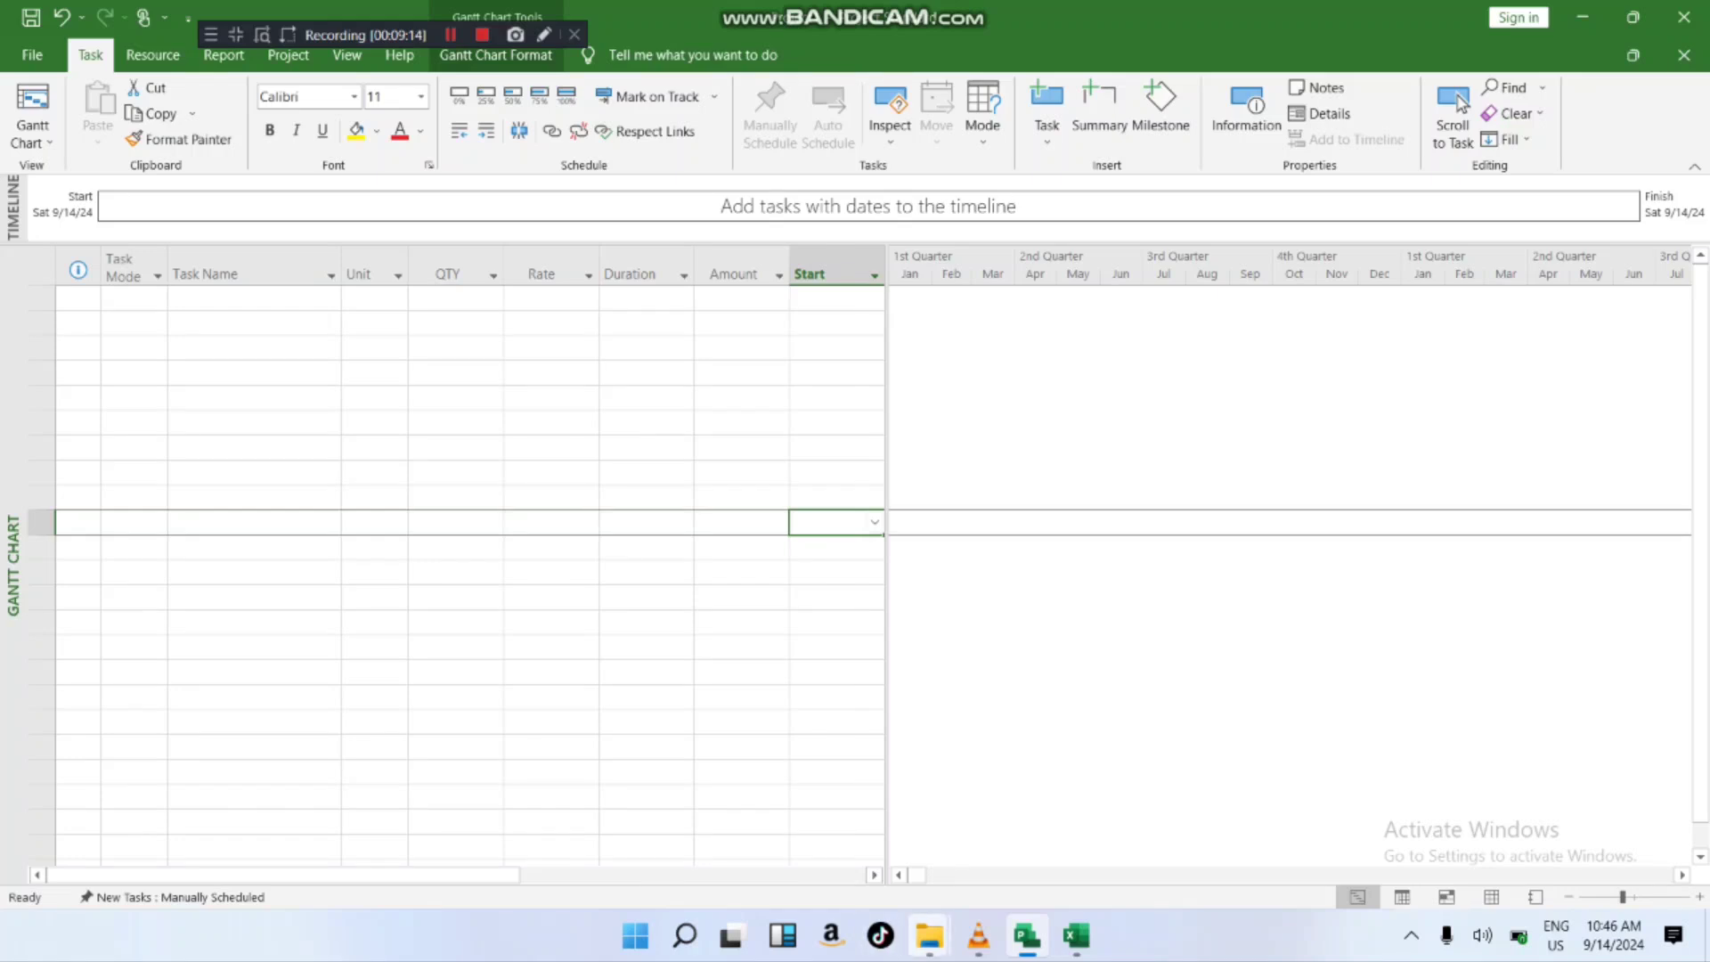
scroll(856, 570, down, 1)
scroll(855, 570, up, 1)
- Switch to the Excel workbook and review the Bill of Quantity sections on the BOQ main contract sheet
click(1076, 935)
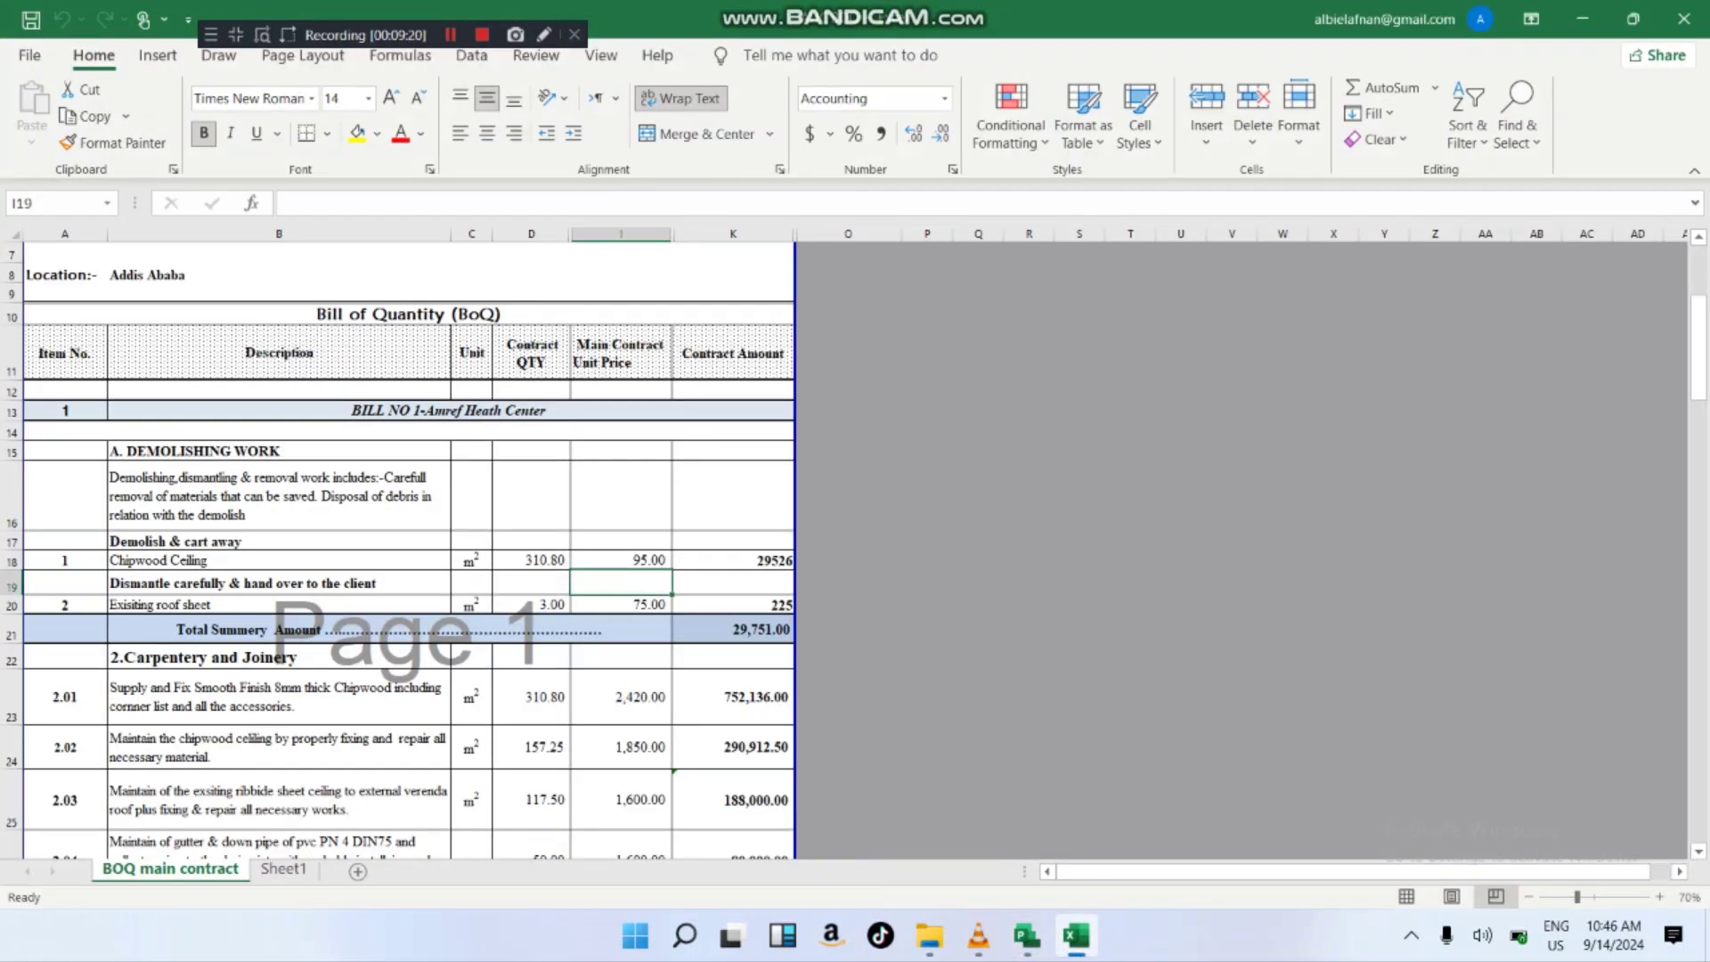
scroll(401, 547, up, 2)
scroll(401, 548, down, 2)
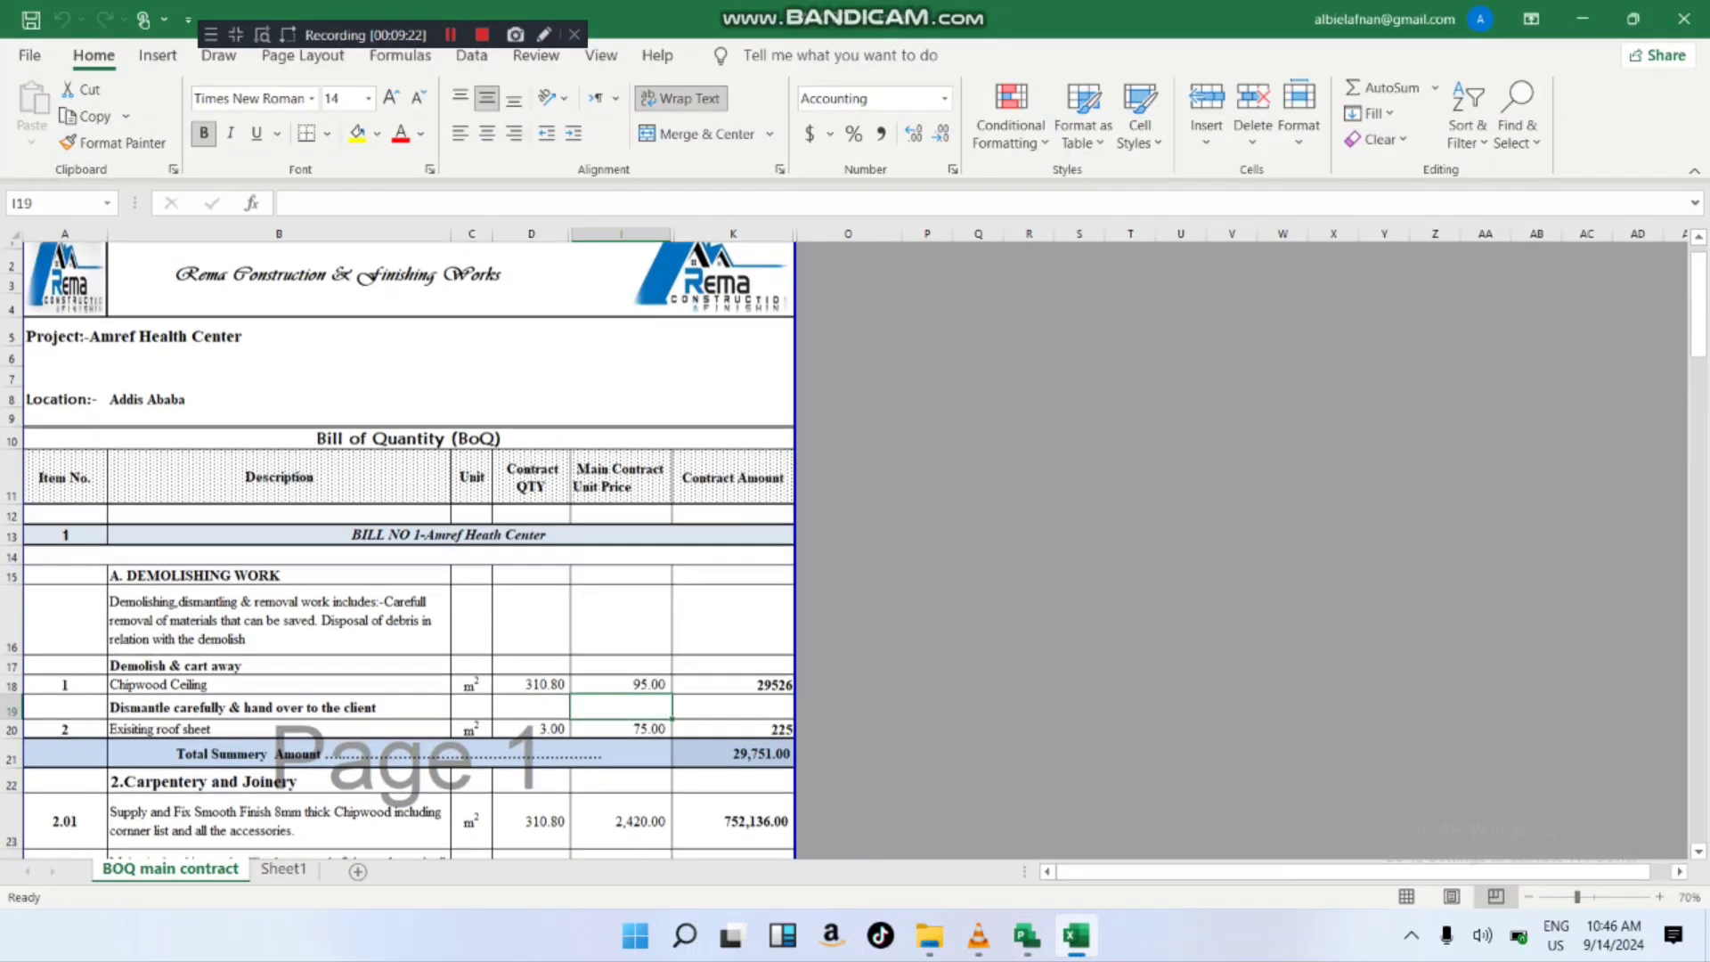
click(448, 411)
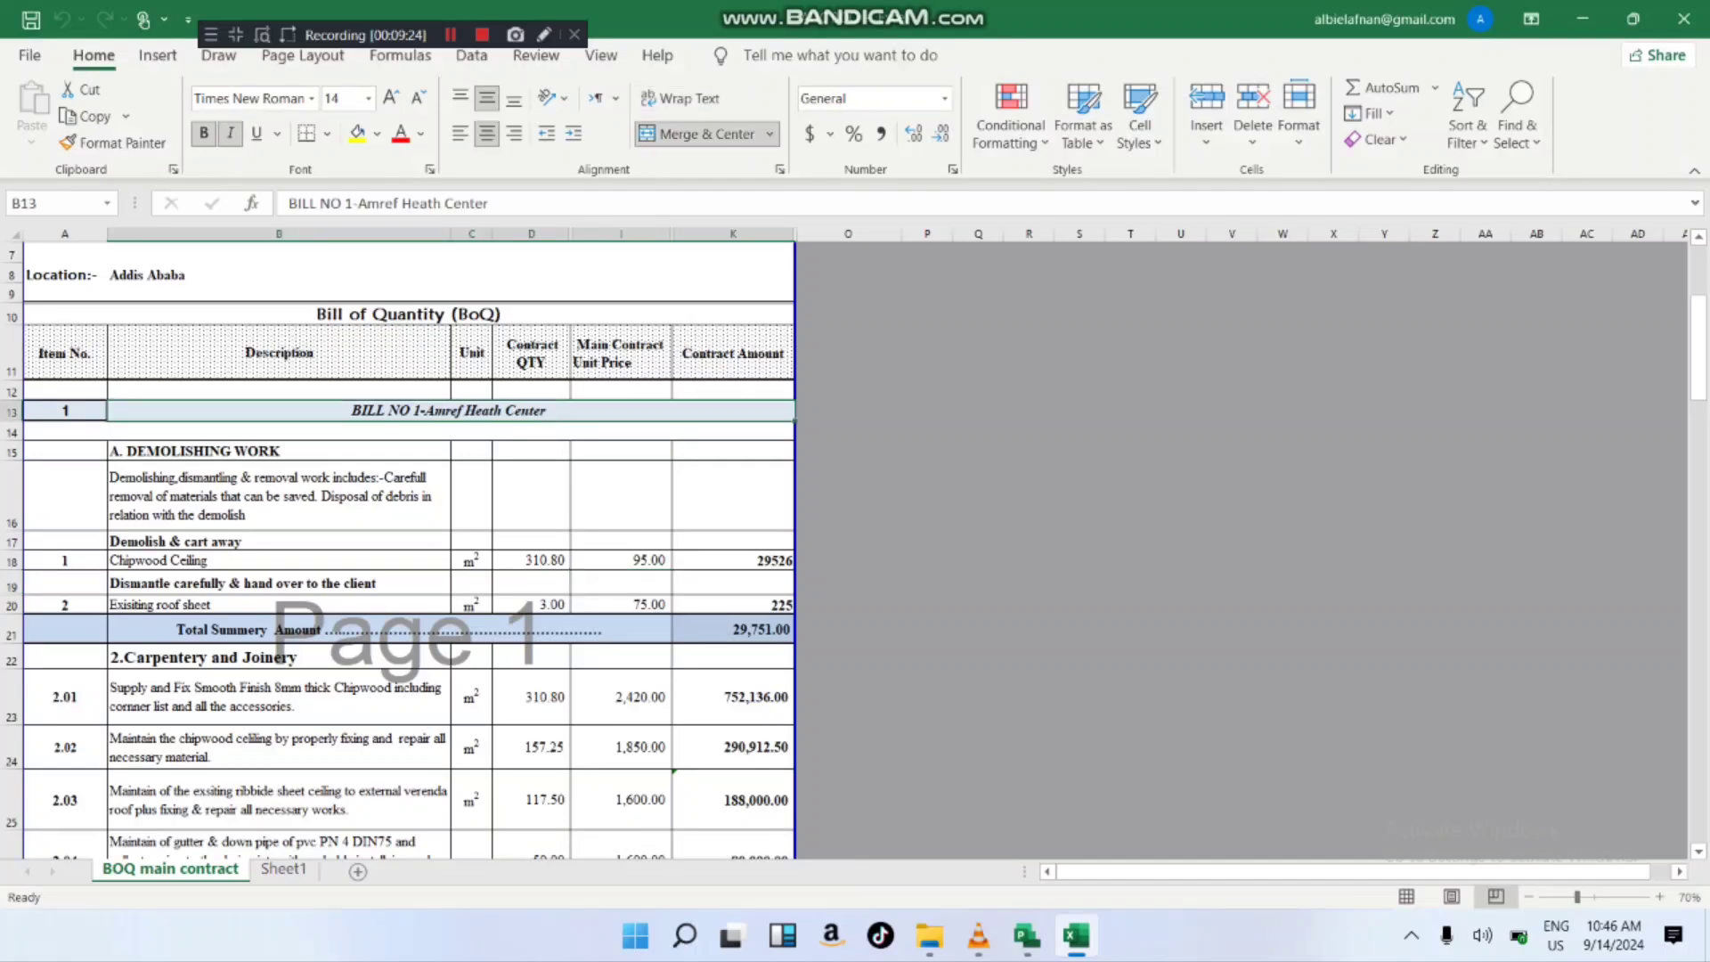
scroll(448, 410, down, 1)
scroll(400, 548, down, 3)
scroll(400, 548, up, 2)
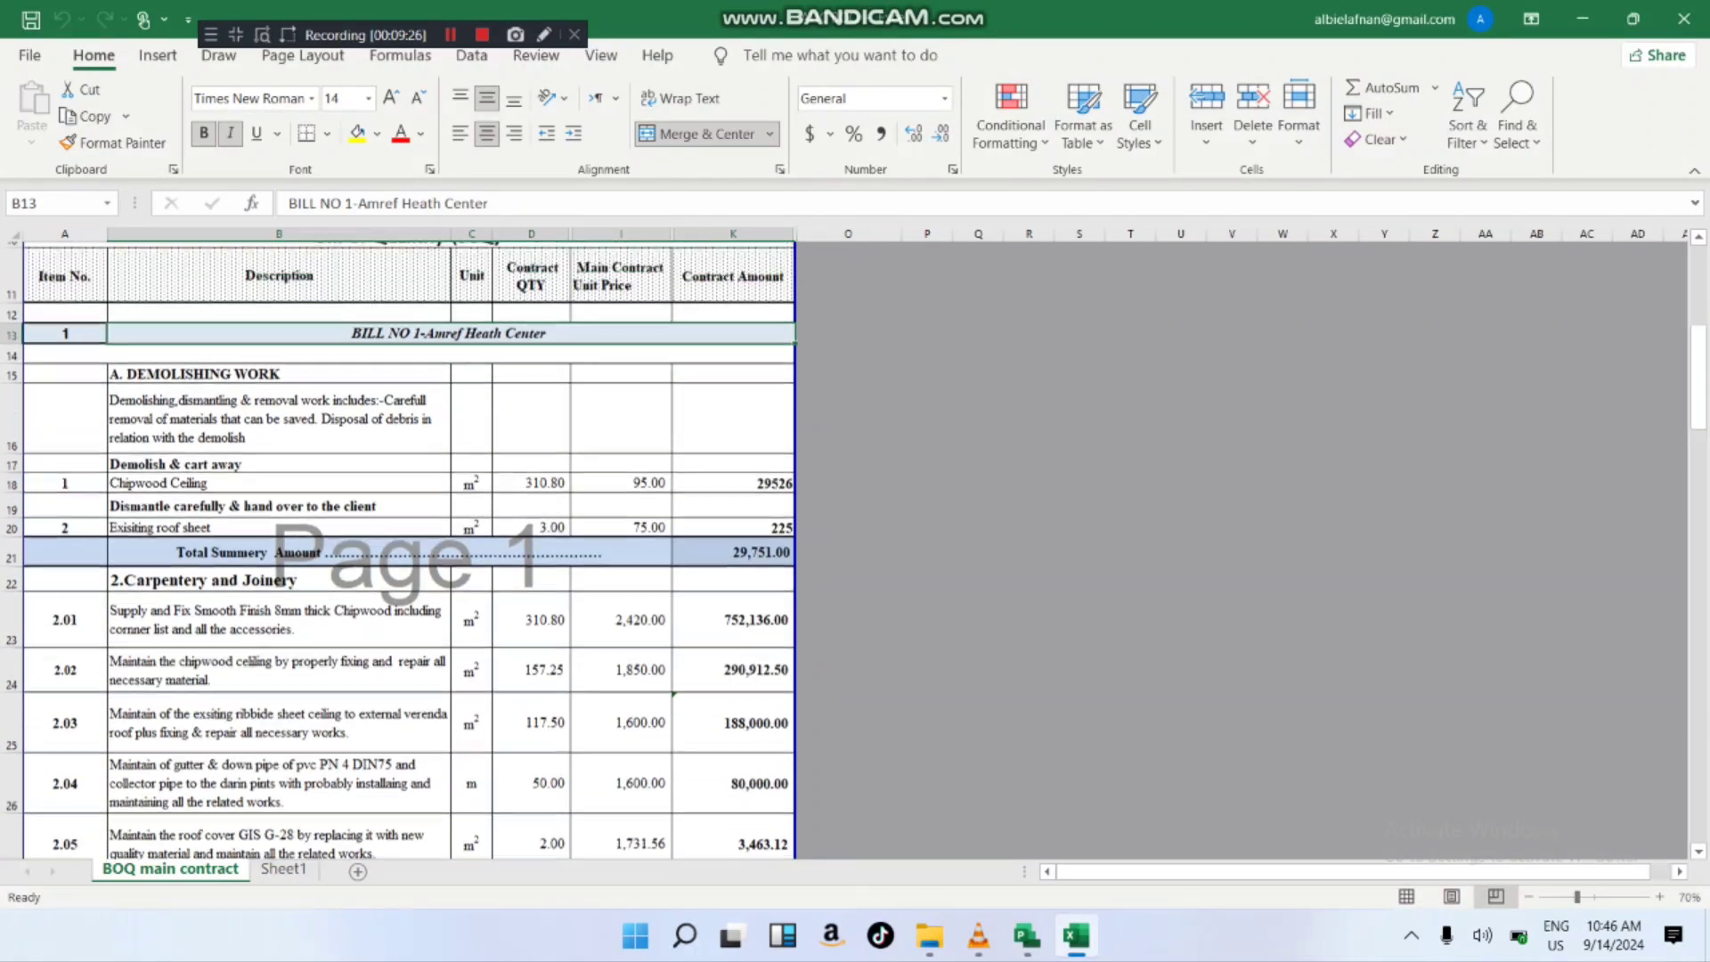
scroll(401, 548, down, 5)
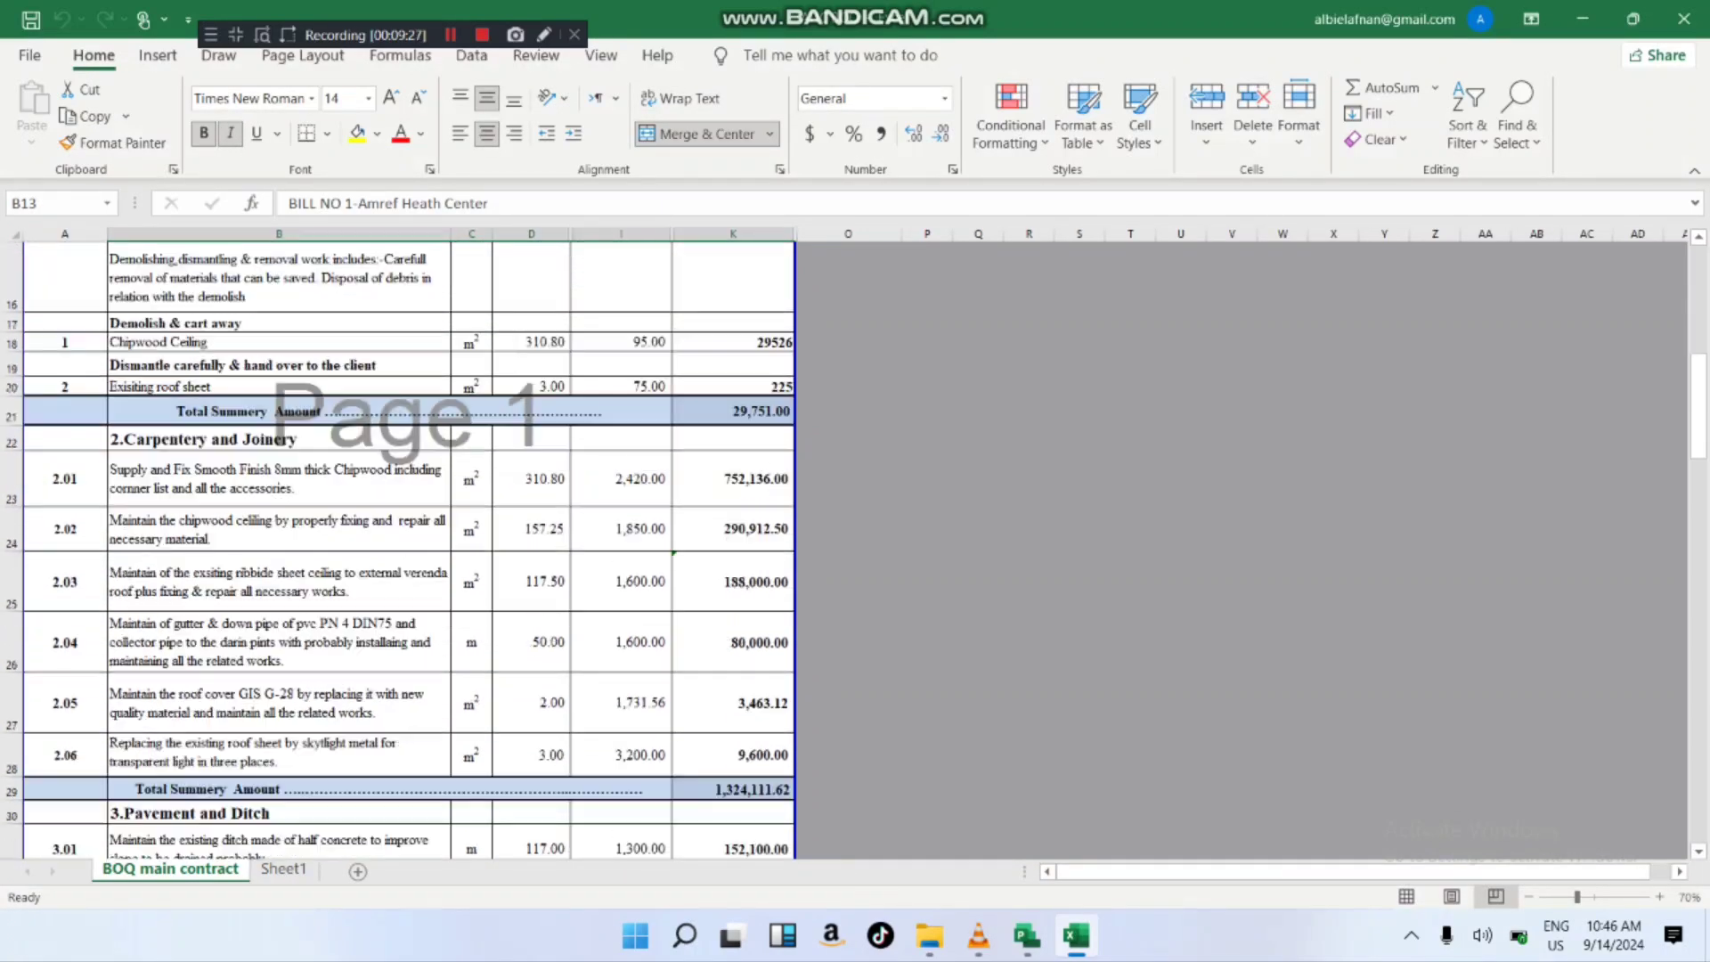
scroll(401, 548, down, 5)
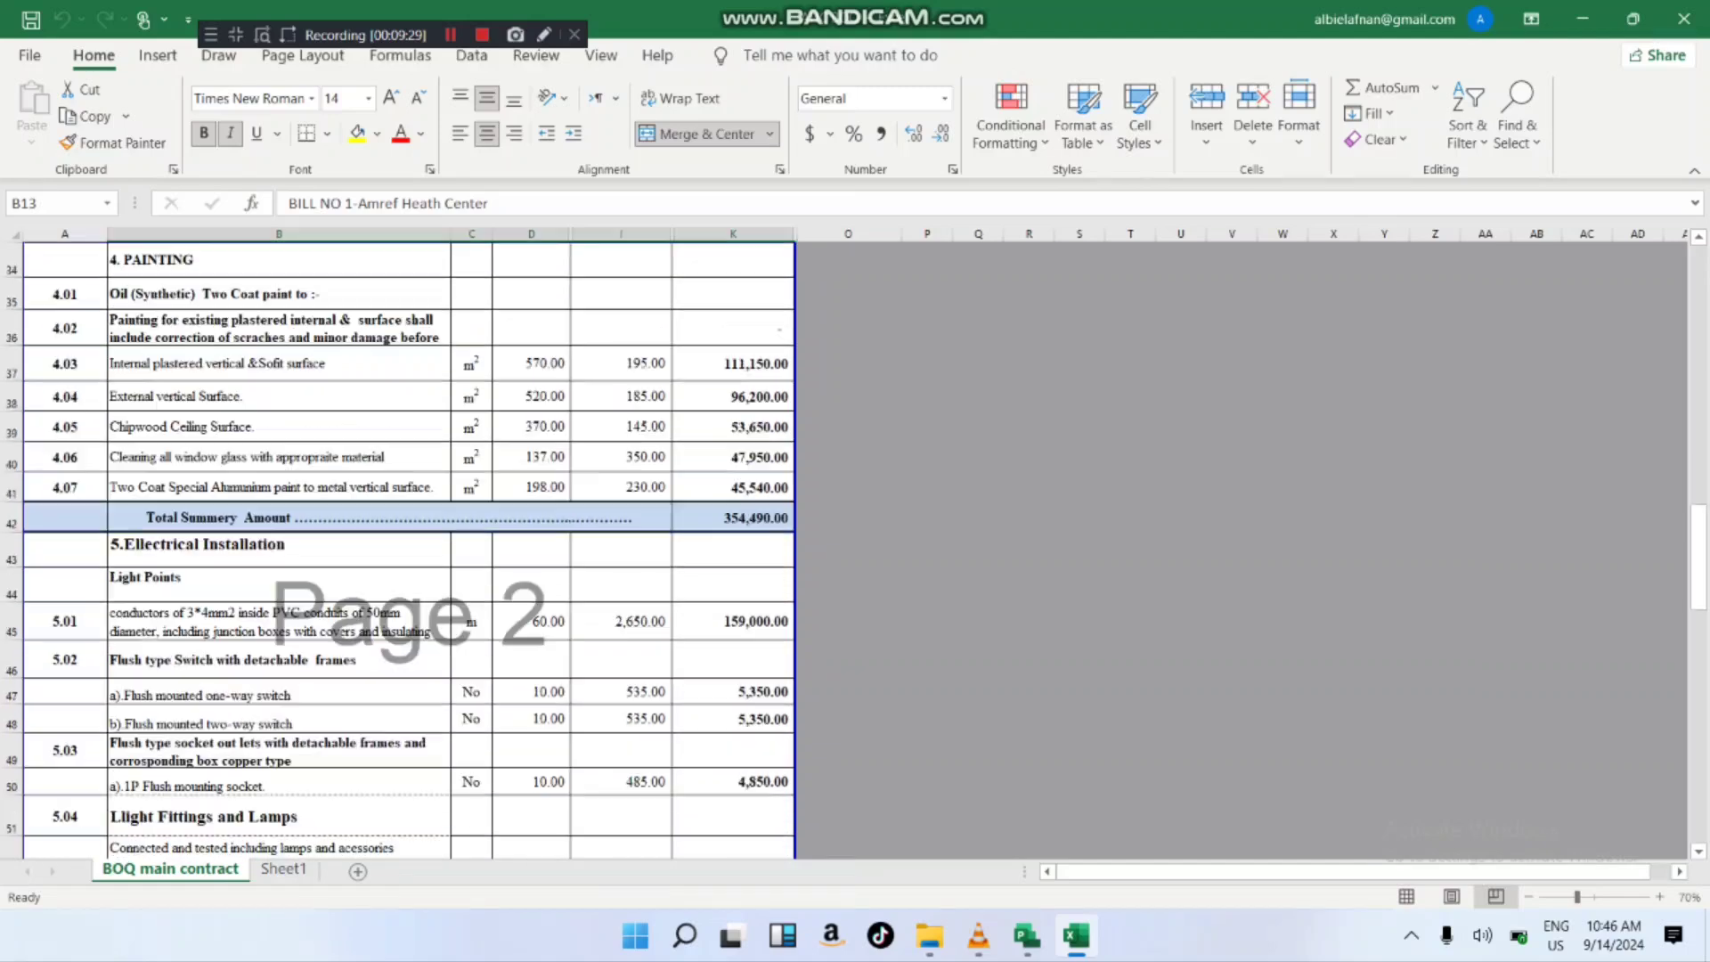
scroll(401, 547, up, 6)
scroll(401, 548, up, 8)
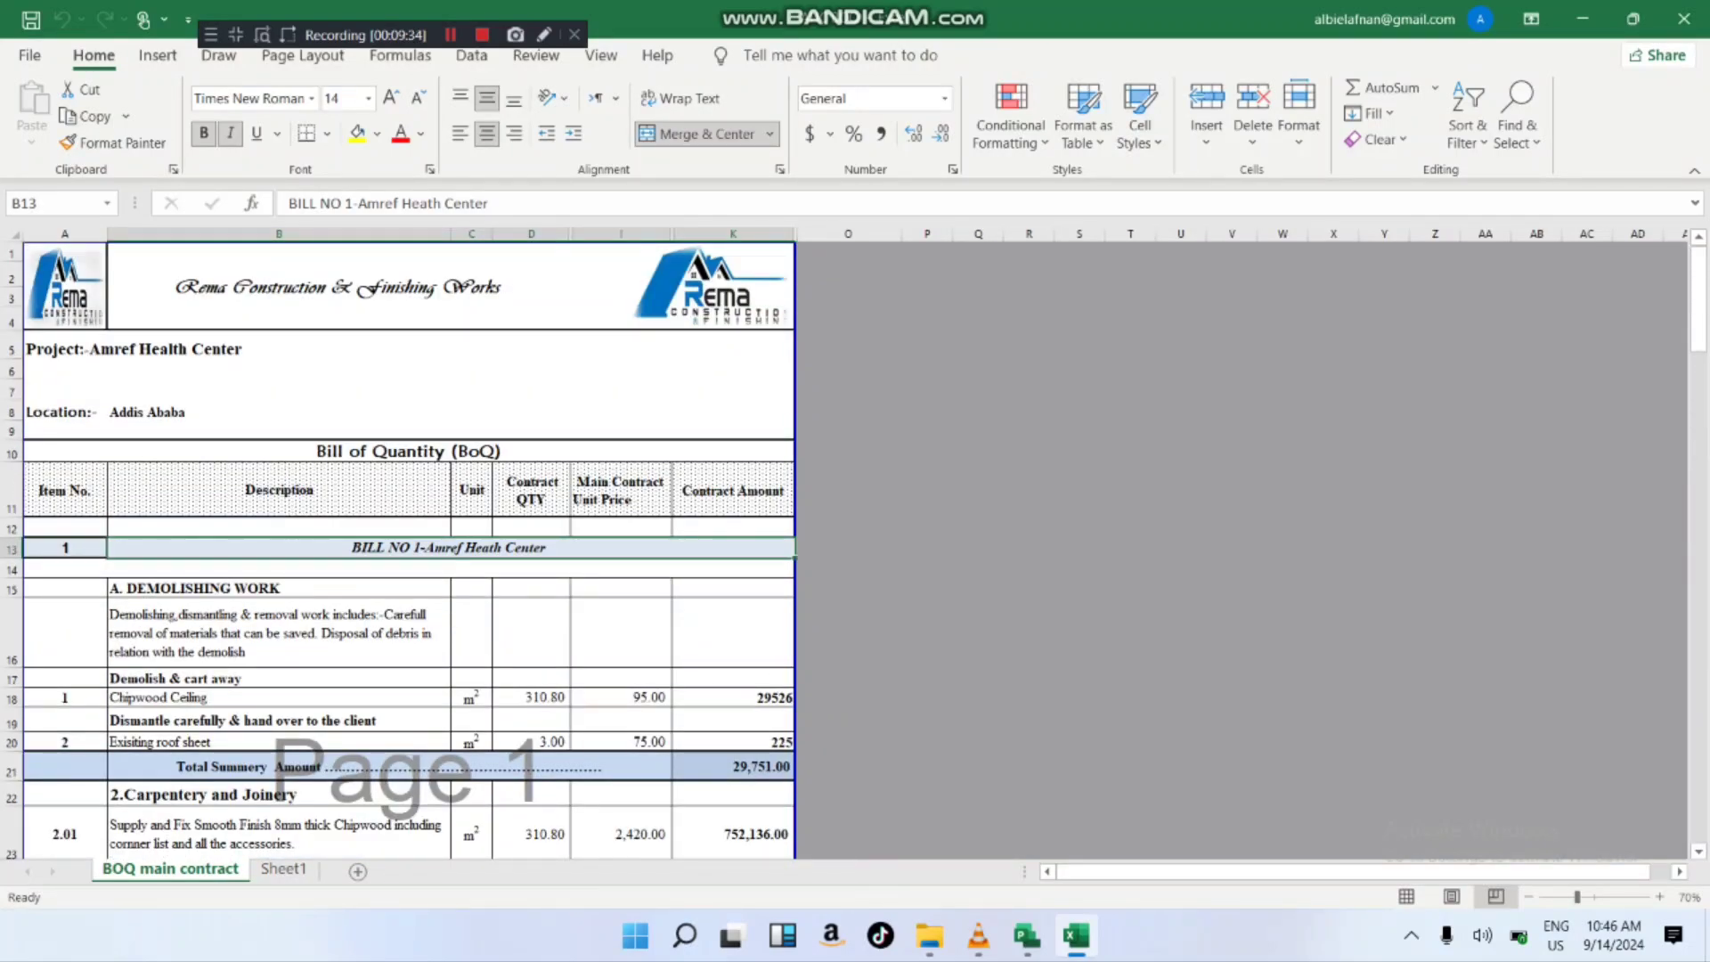
scroll(401, 548, down, 3)
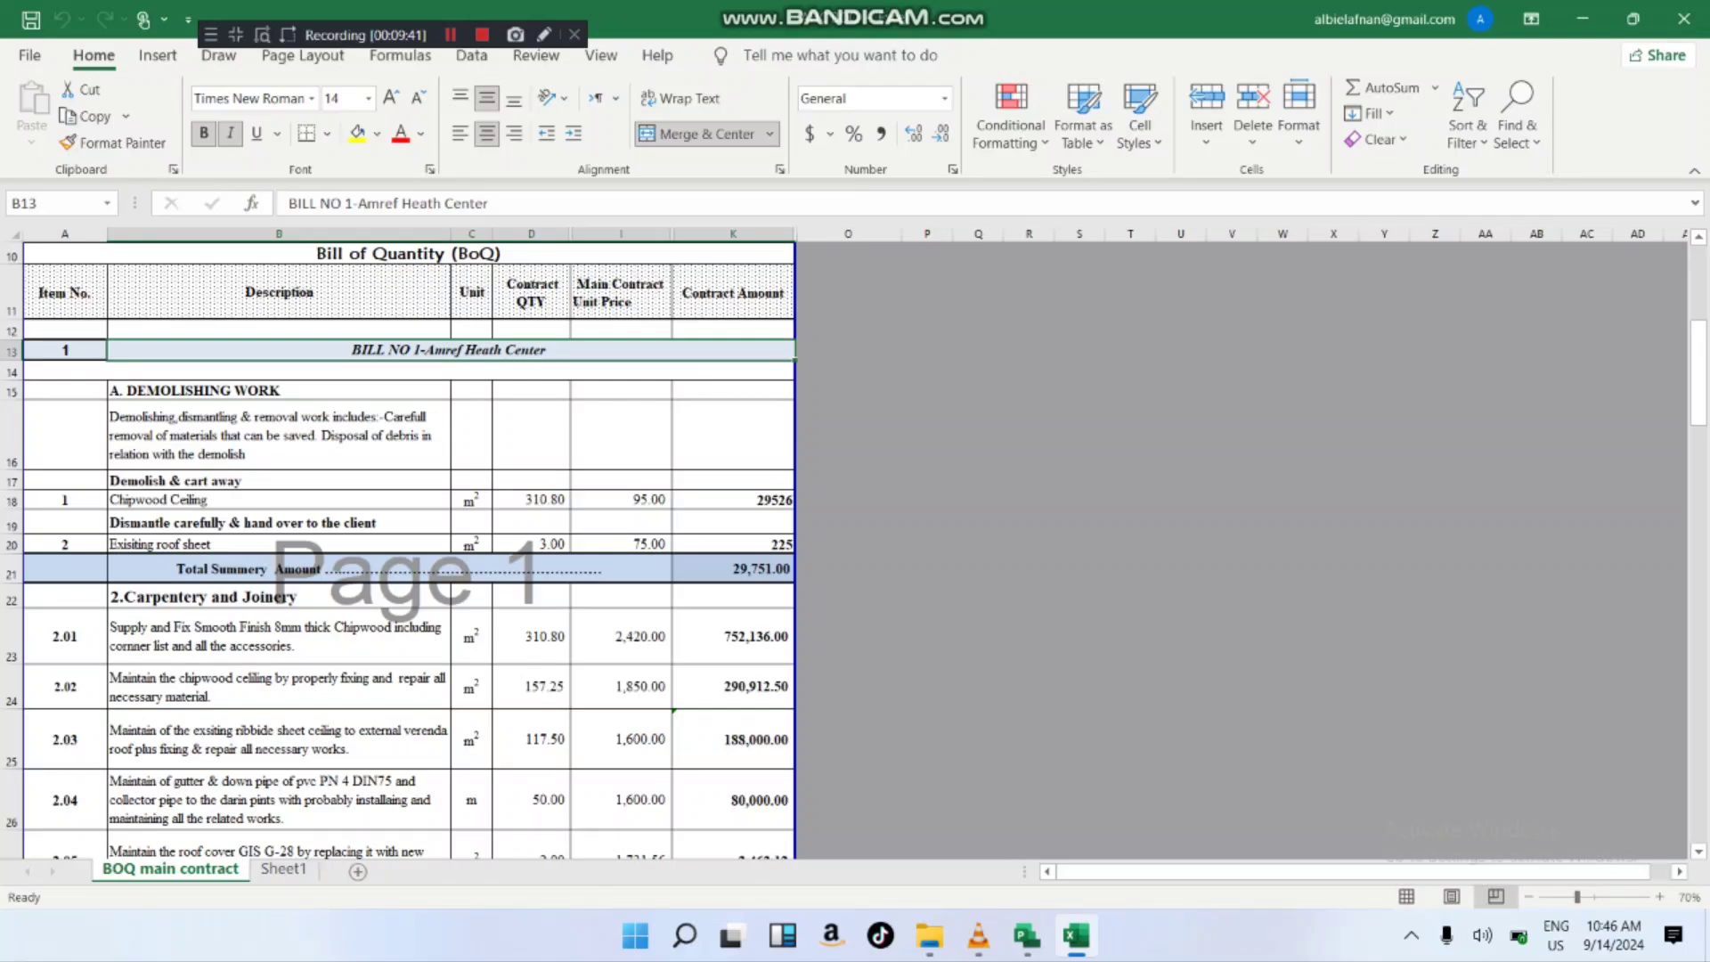
- Go through the demolishing work entries in the Description column, from the bill title to the dismantling heading
key(Down)
key(Down)
key(Down)
key(Down)
key(Down)
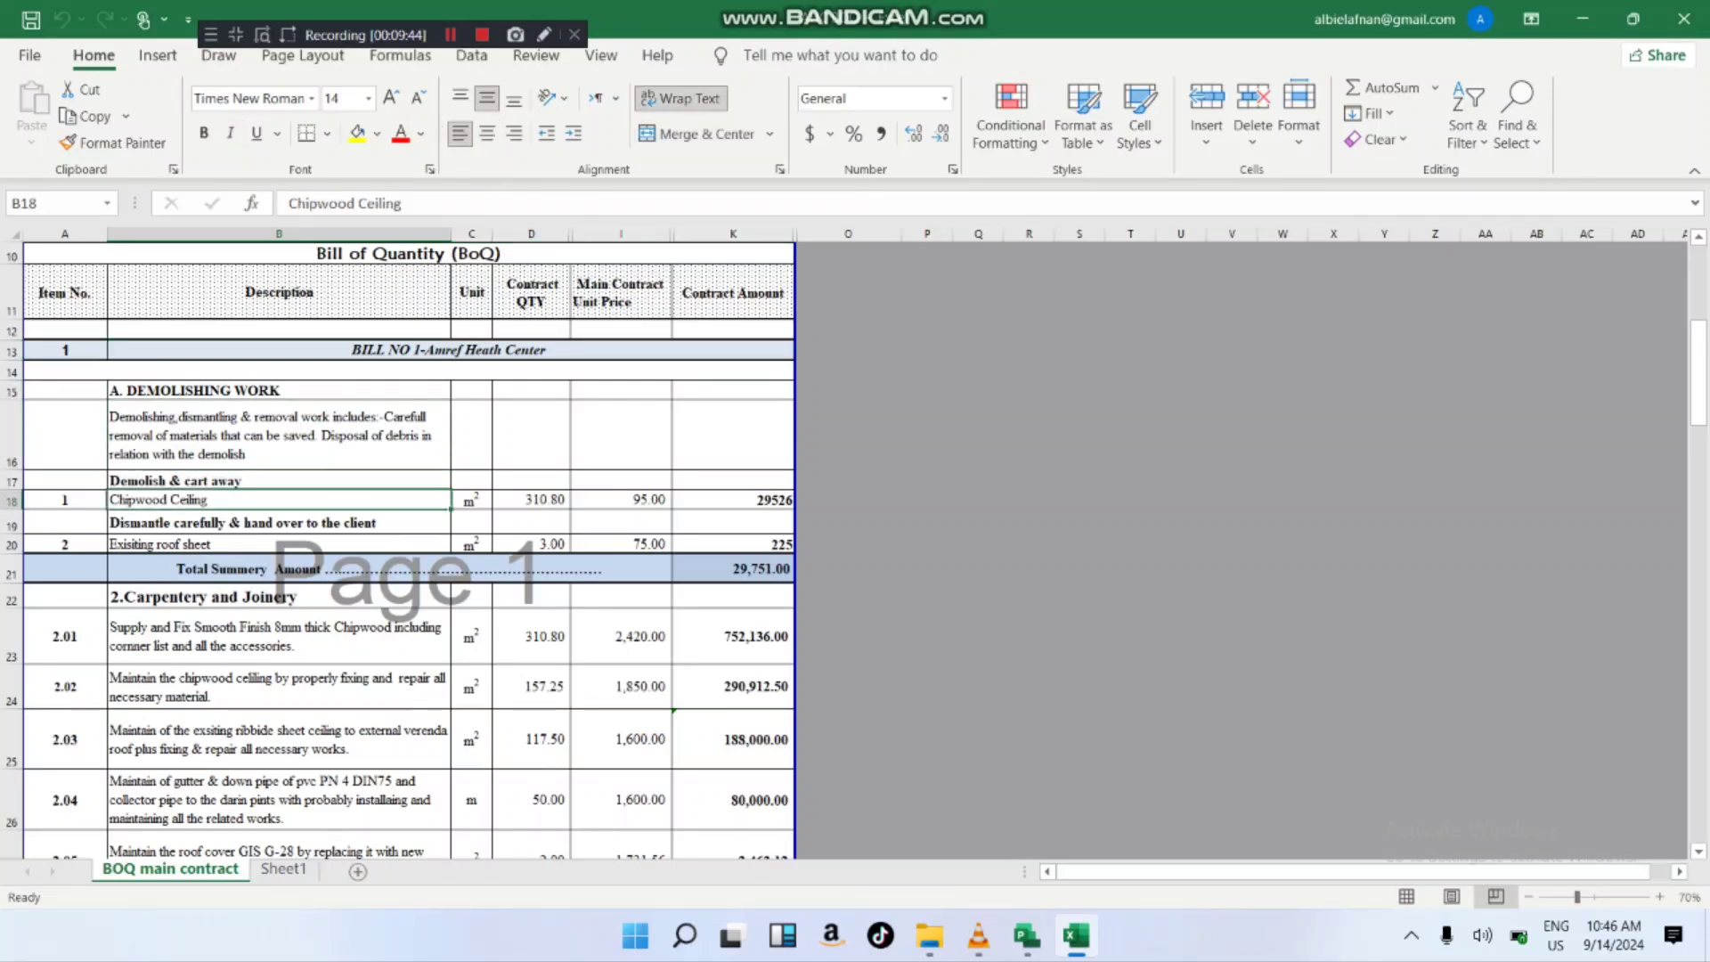
key(Down)
scroll(401, 548, down, 2)
scroll(401, 548, up, 2)
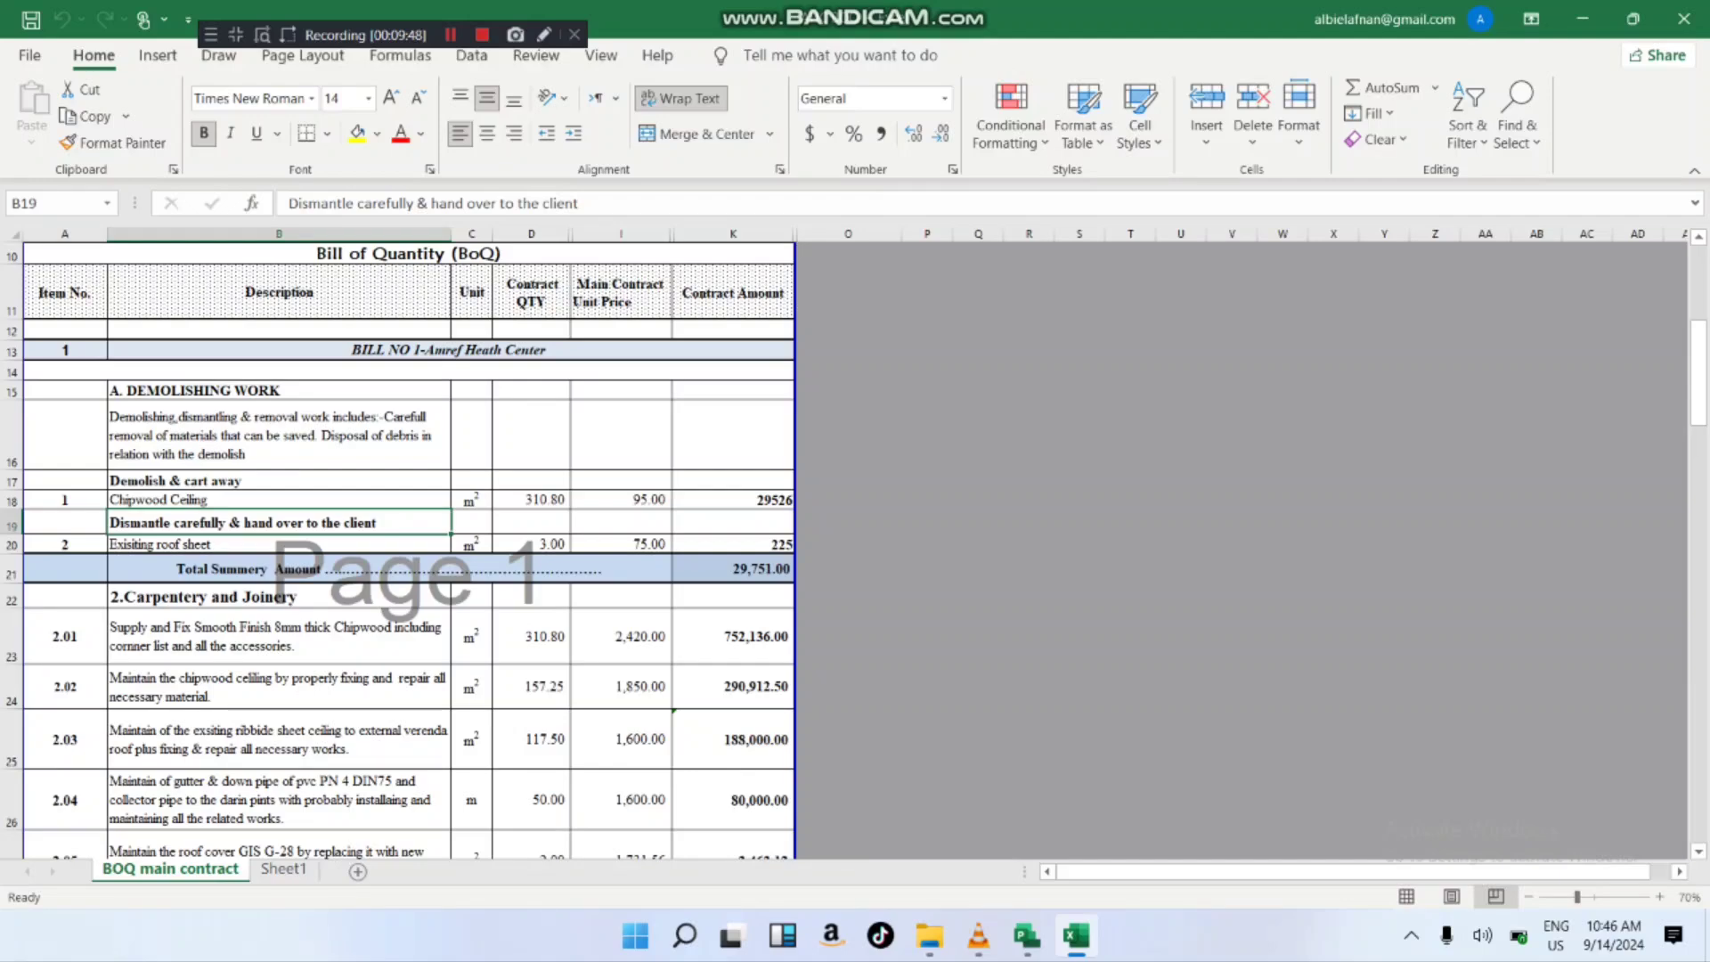
- Review the demolishing work, carpentry and joinery, and later sections of the Bill of Quantity sheet
scroll(401, 548, down, 2)
scroll(401, 548, up, 4)
scroll(401, 548, down, 1)
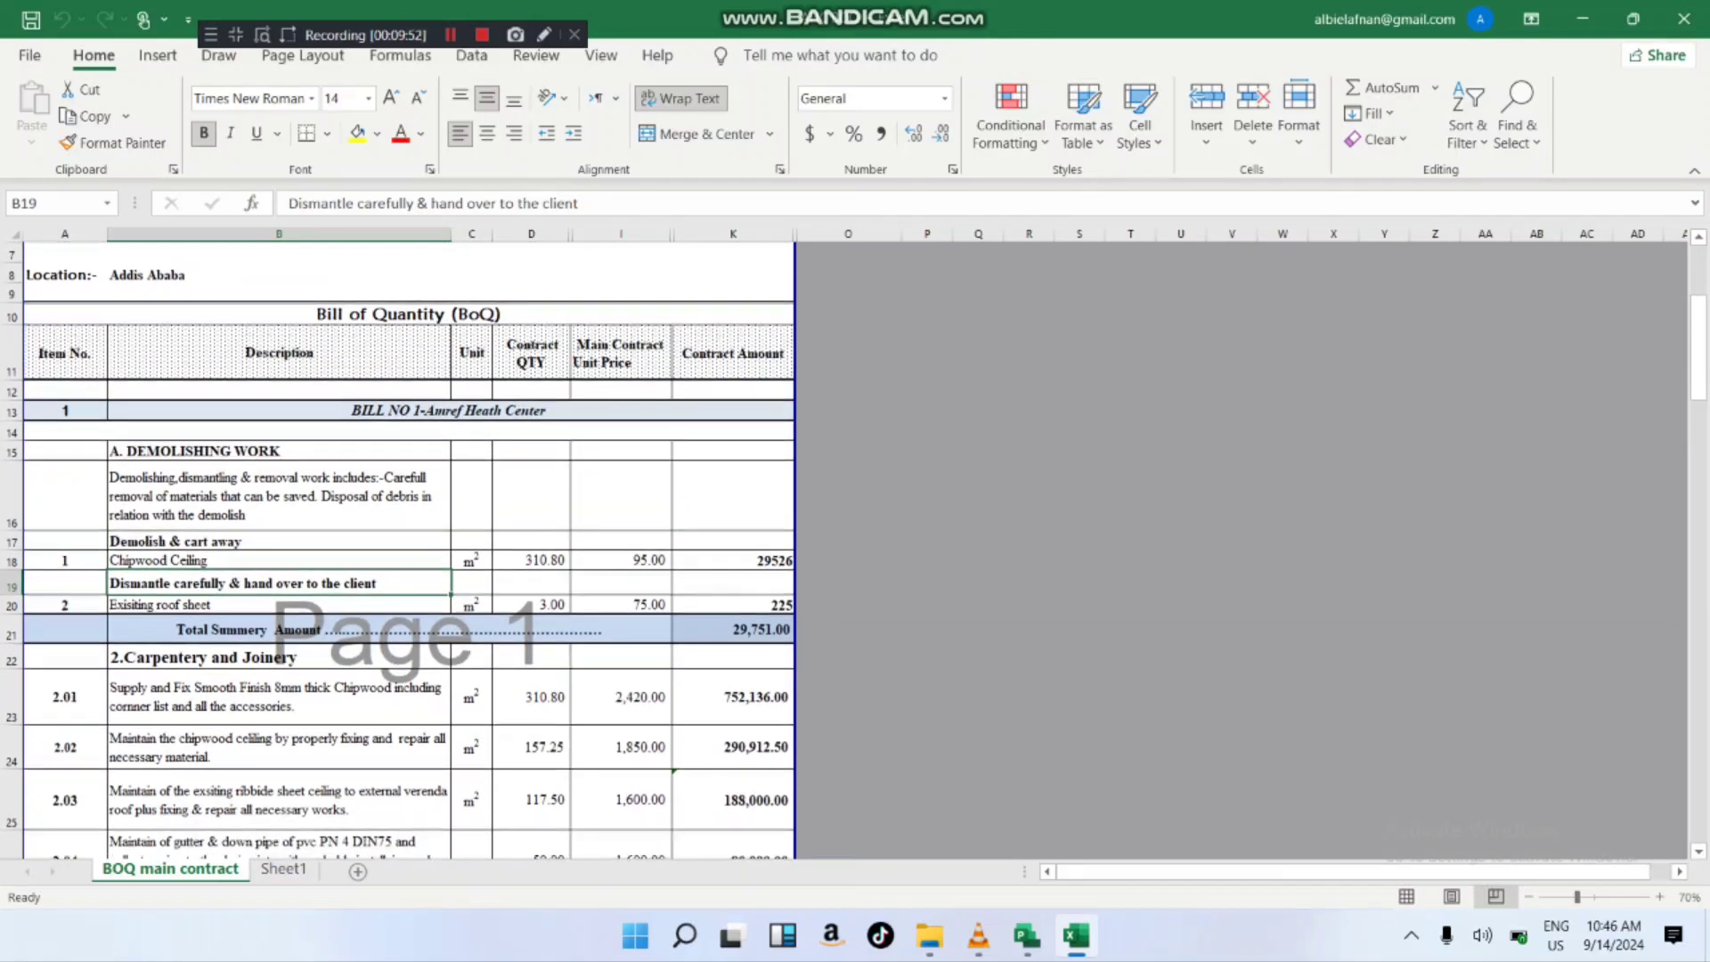
click(279, 452)
scroll(279, 452, down, 2)
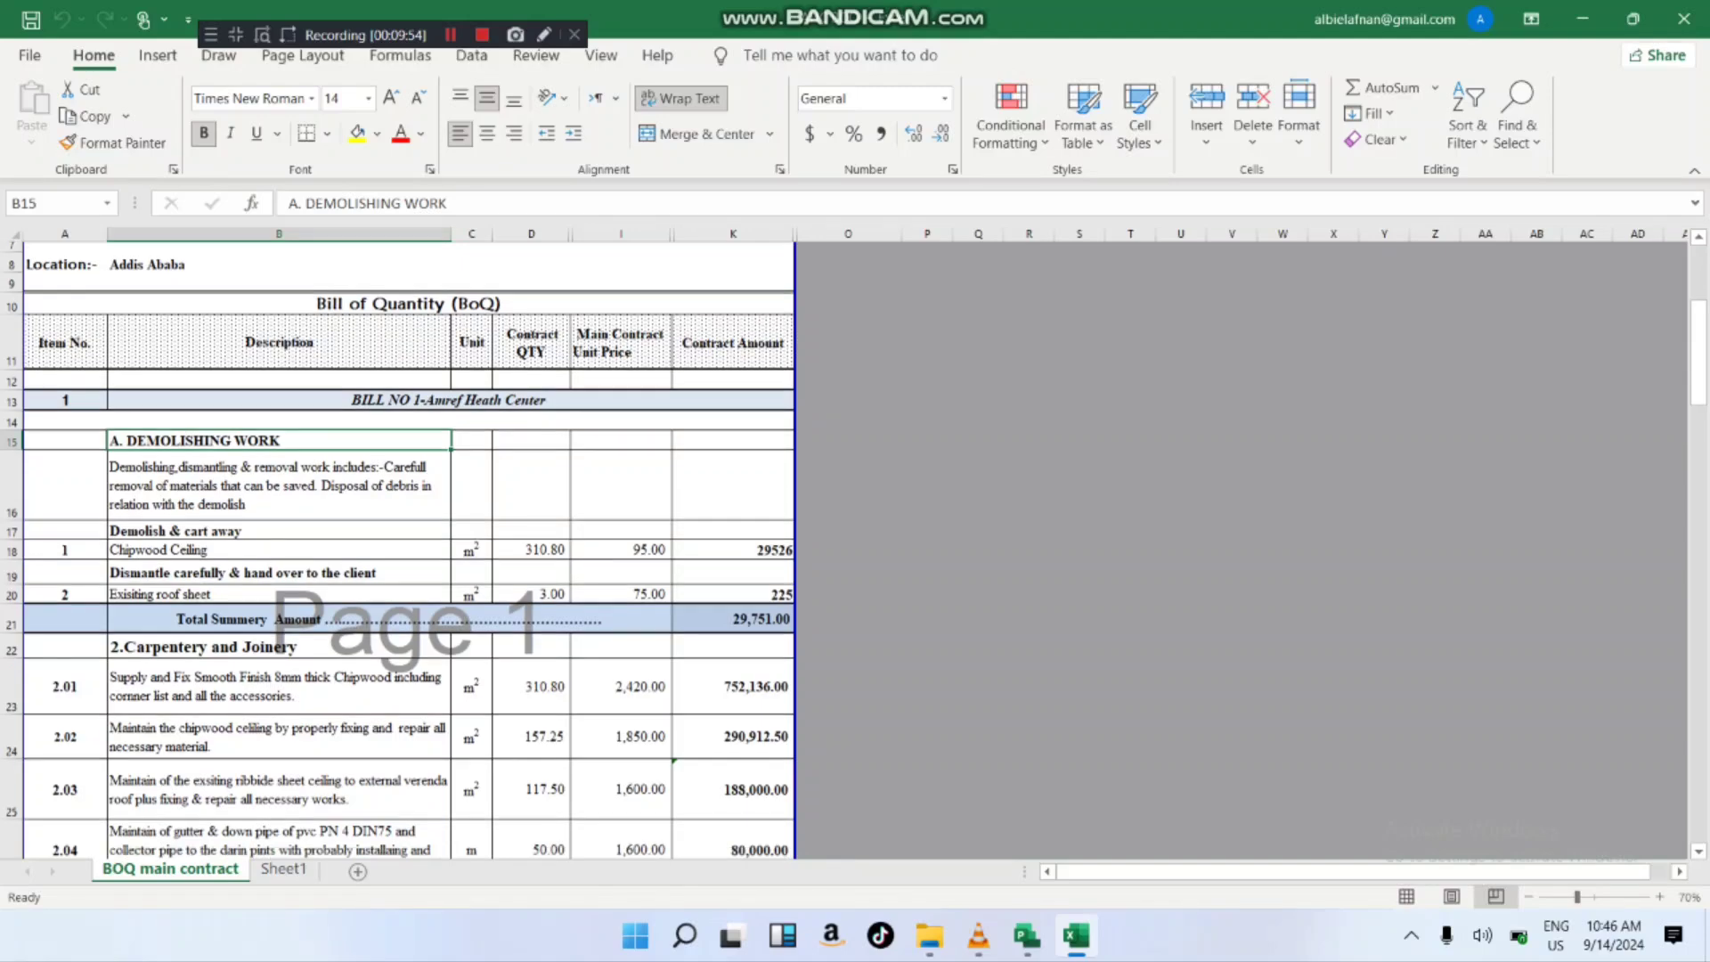
click(279, 538)
scroll(279, 538, down, 7)
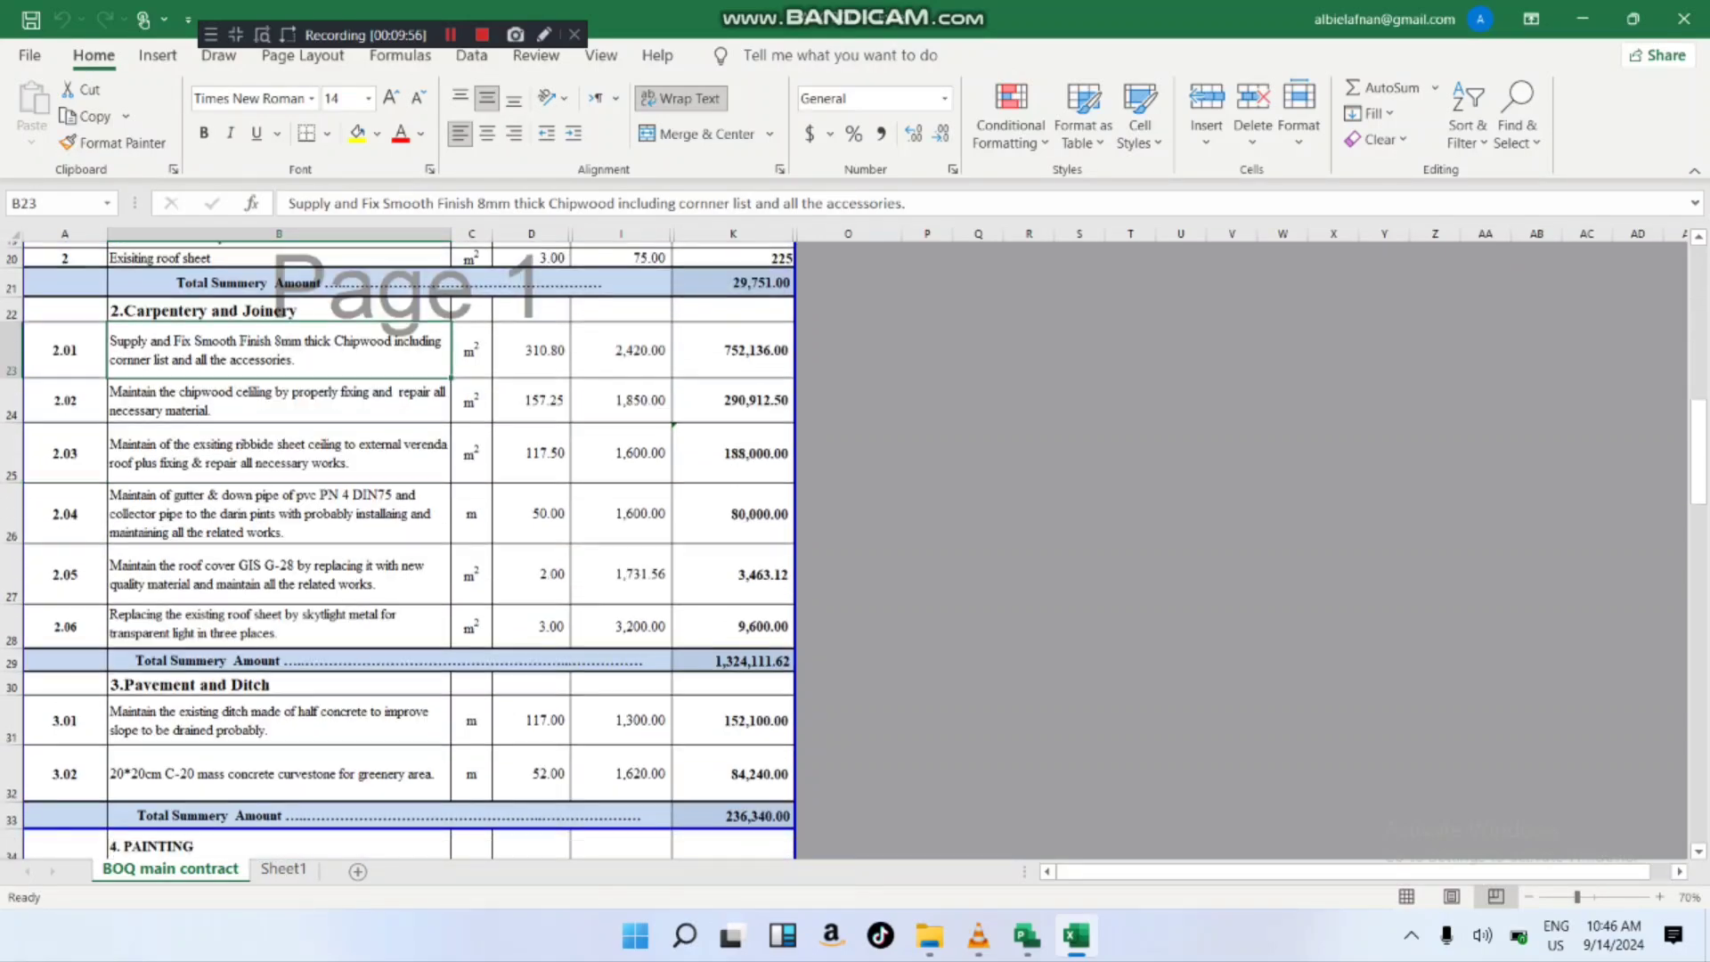
scroll(401, 548, down, 8)
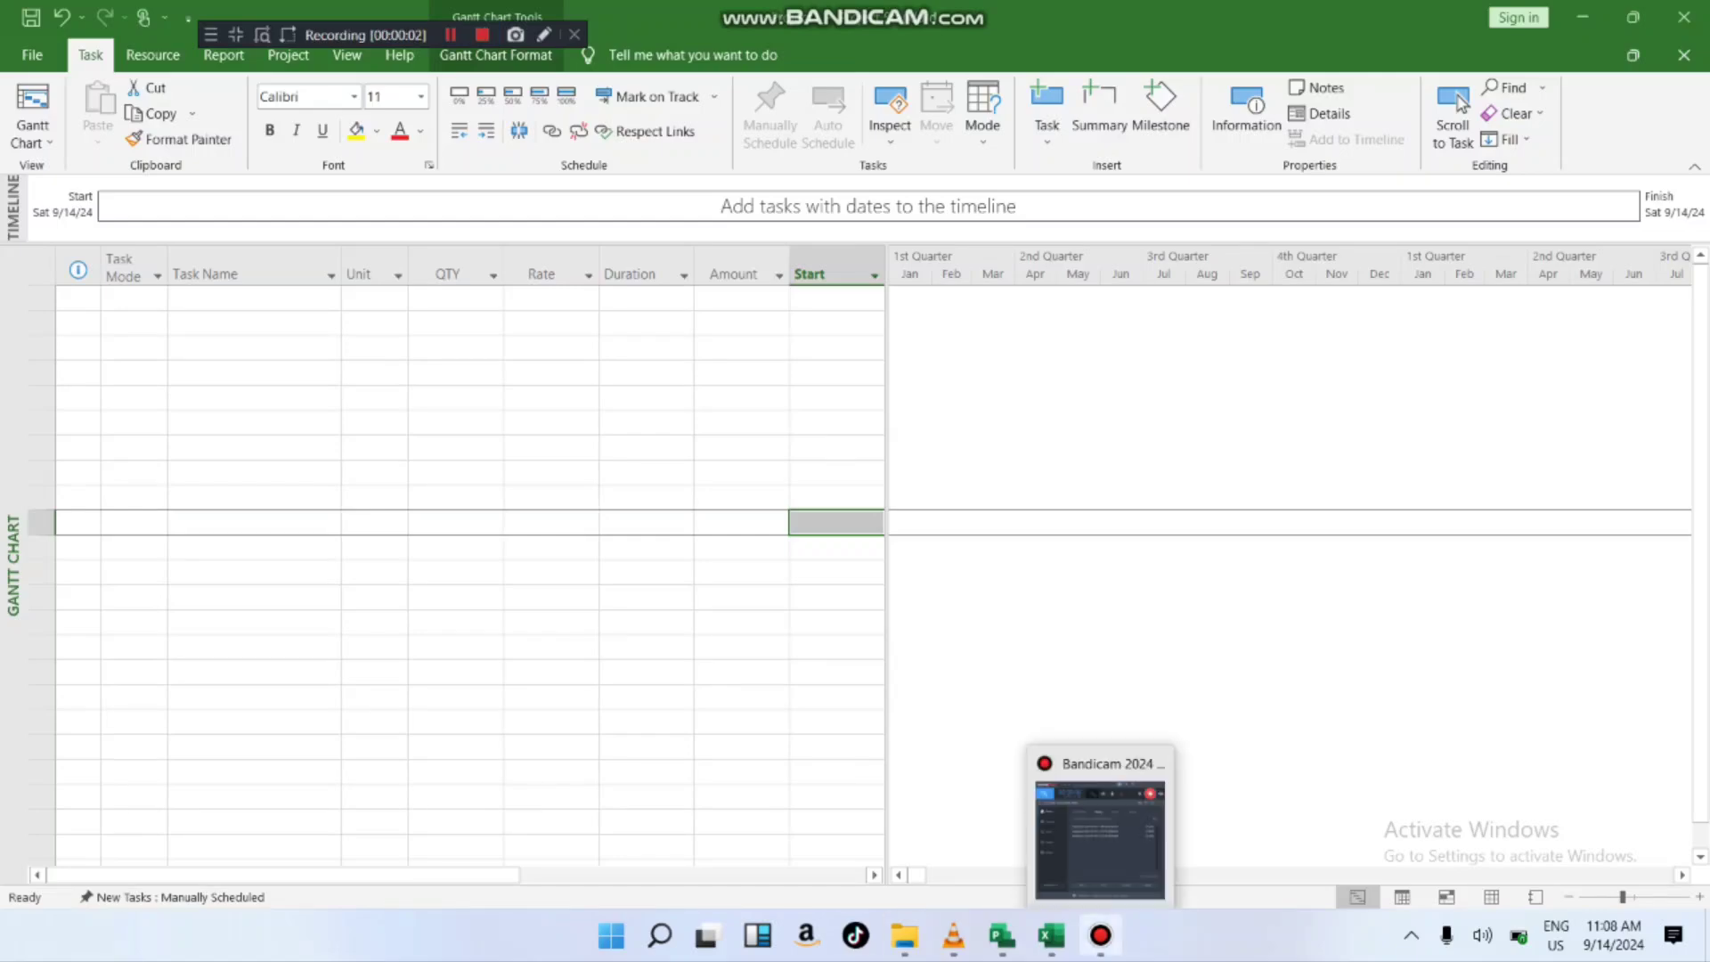
- Switch back to the Excel workbook and copy the demolishing work's item numbers and descriptions in A15:B20
click(1051, 935)
scroll(401, 548, up, 9)
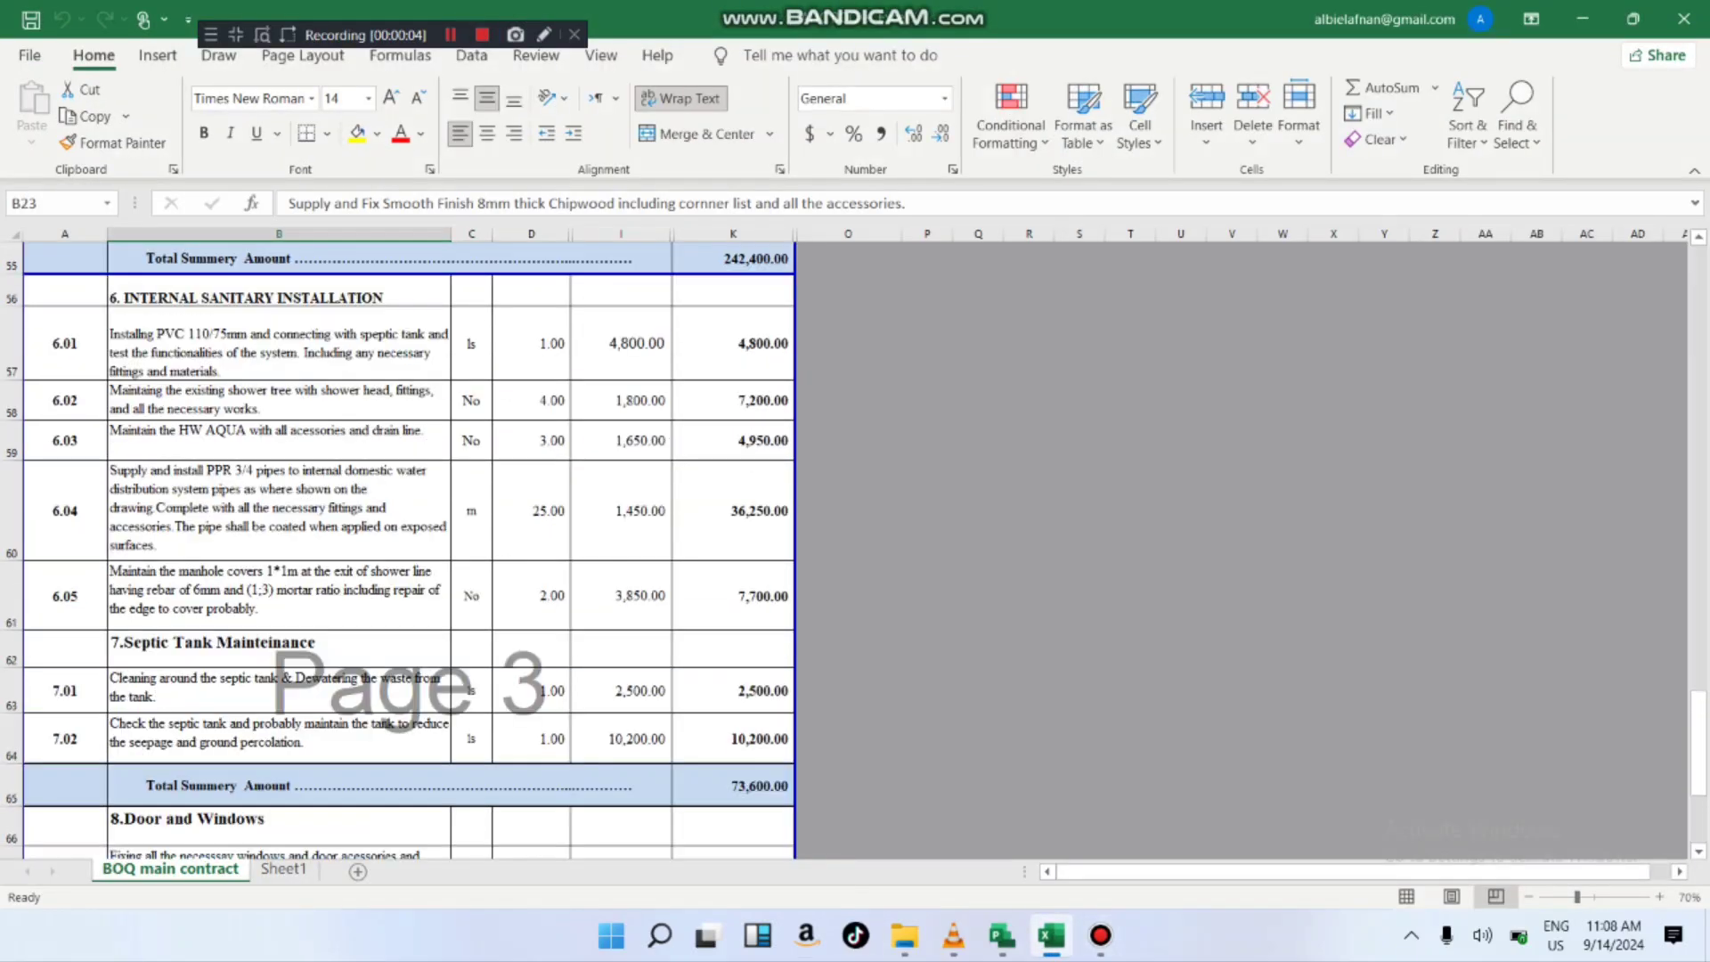
scroll(400, 548, up, 11)
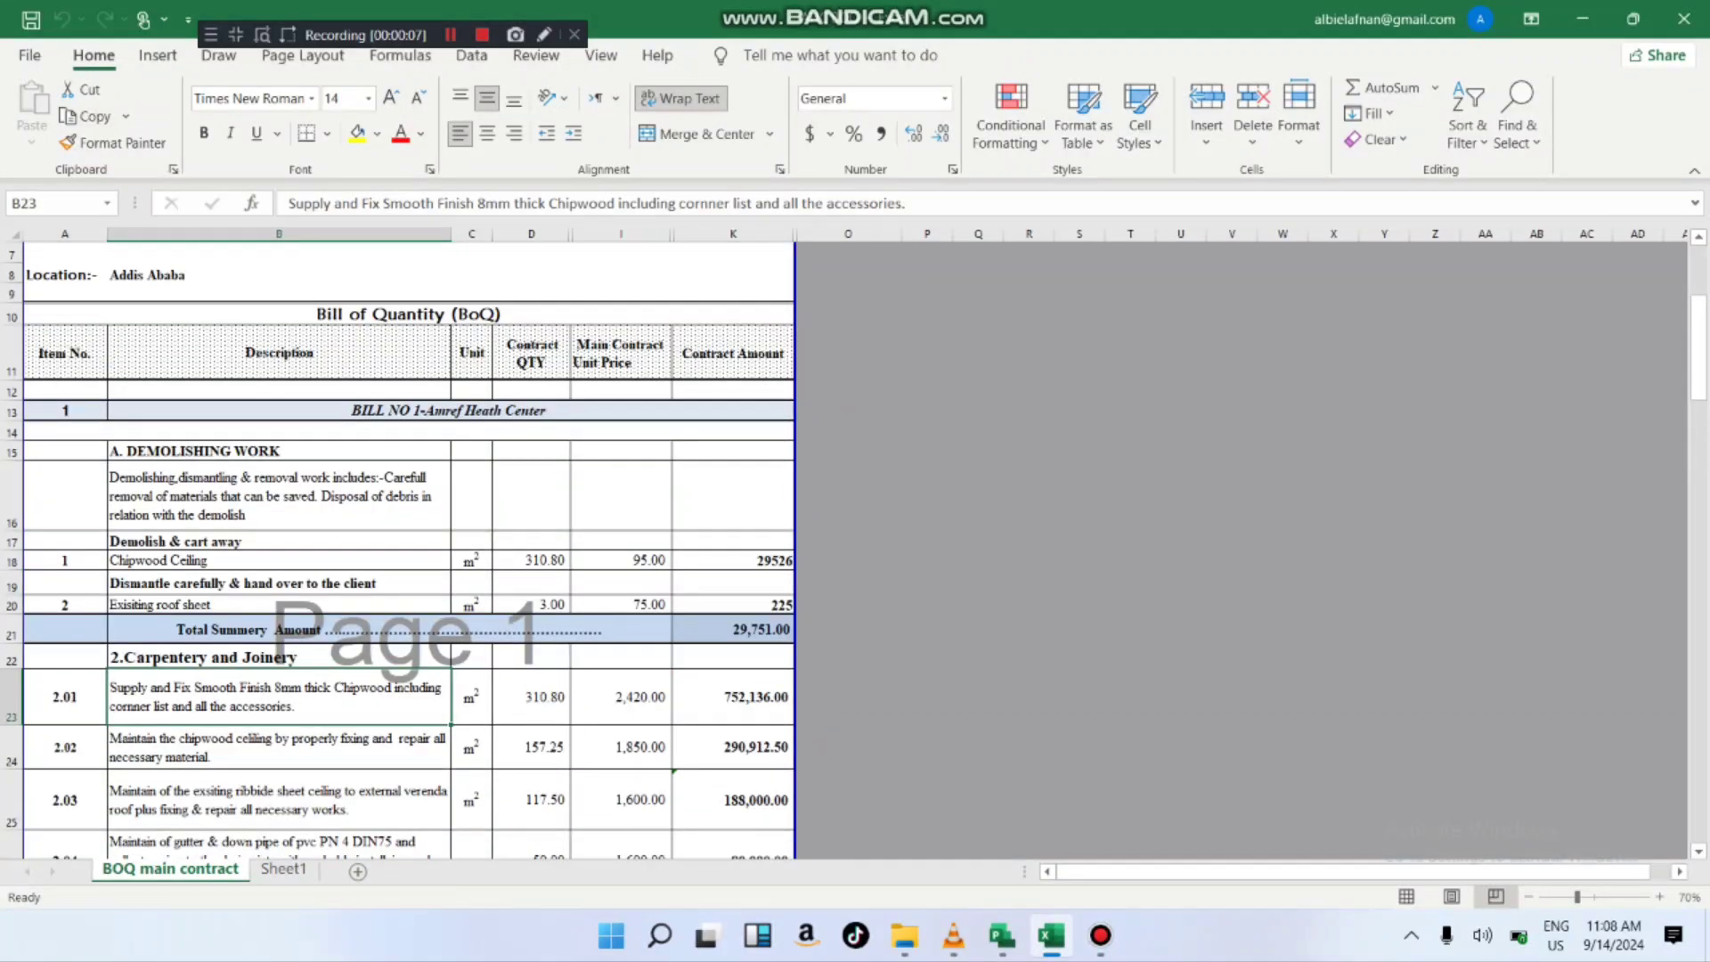
click(65, 450)
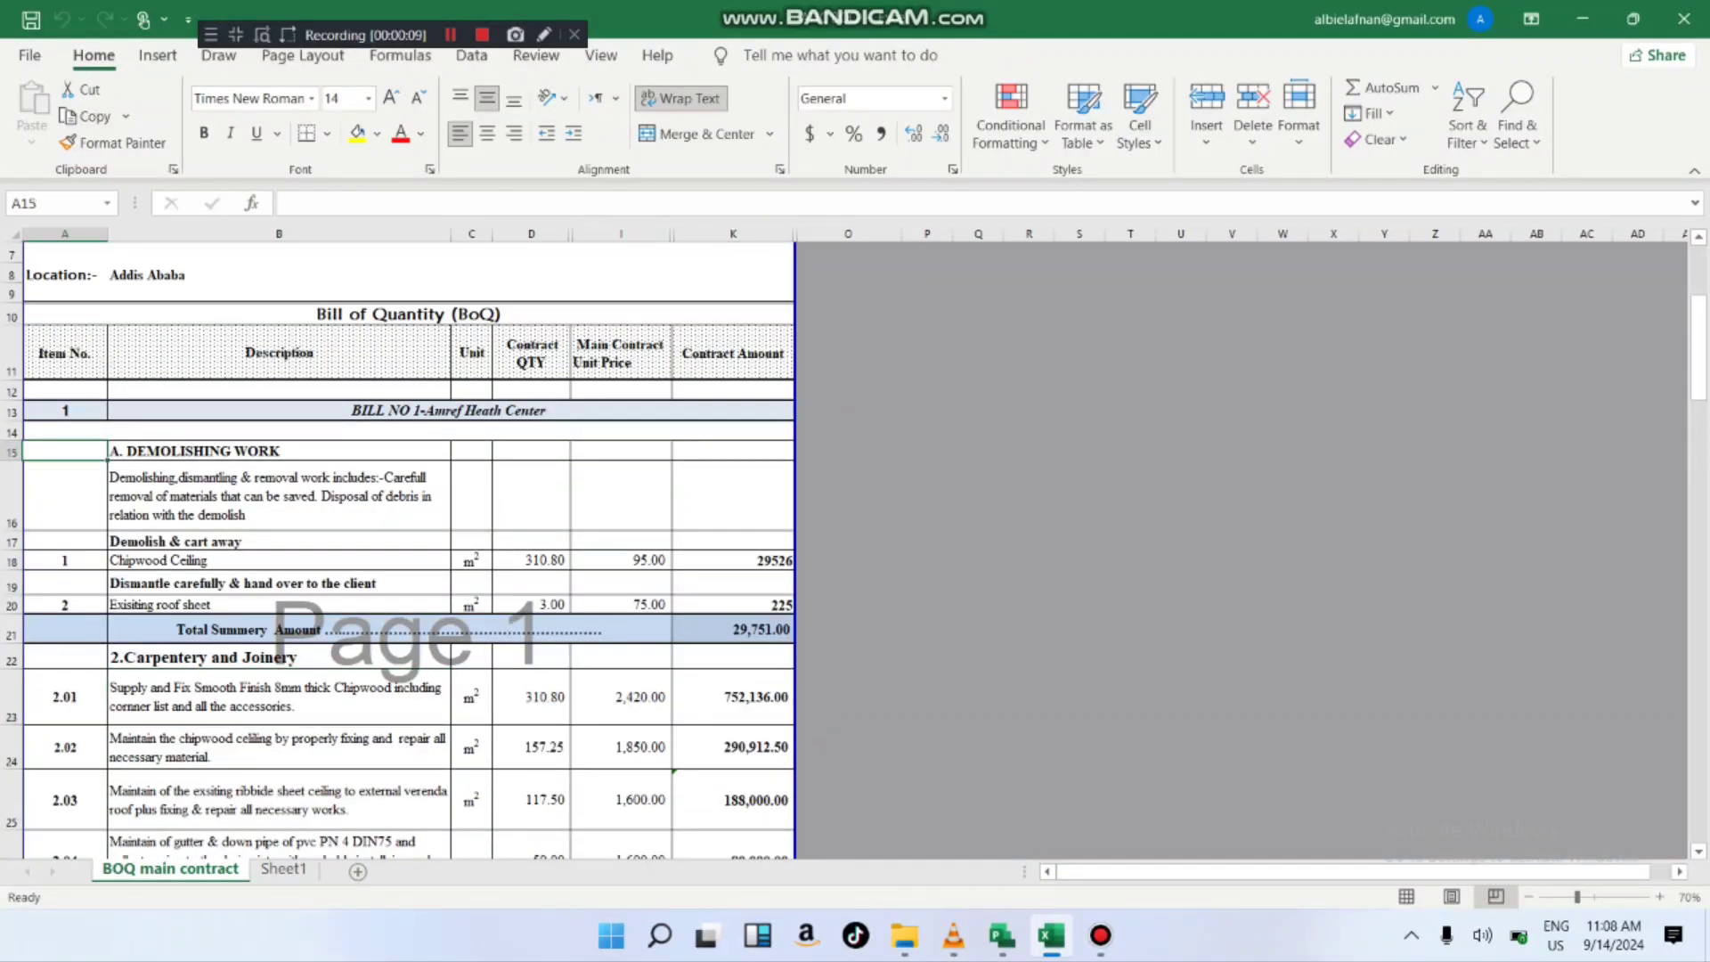
drag(65, 451, 267, 508)
key(shift+Down)
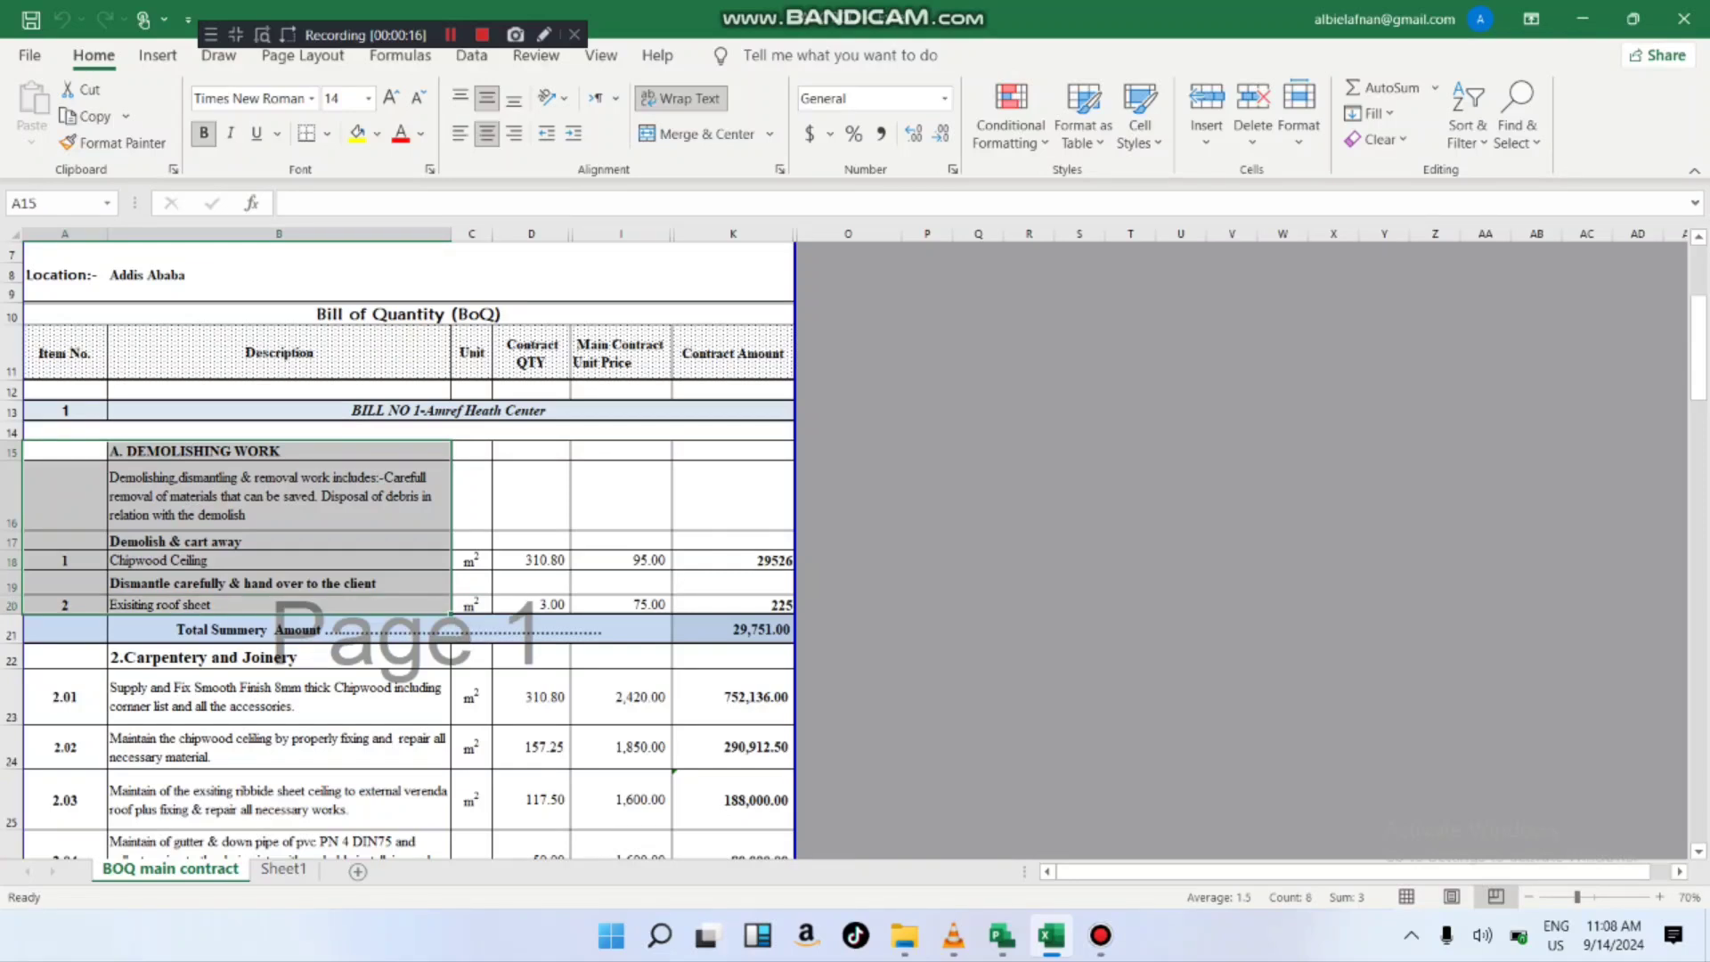
right_click(359, 334)
click(412, 382)
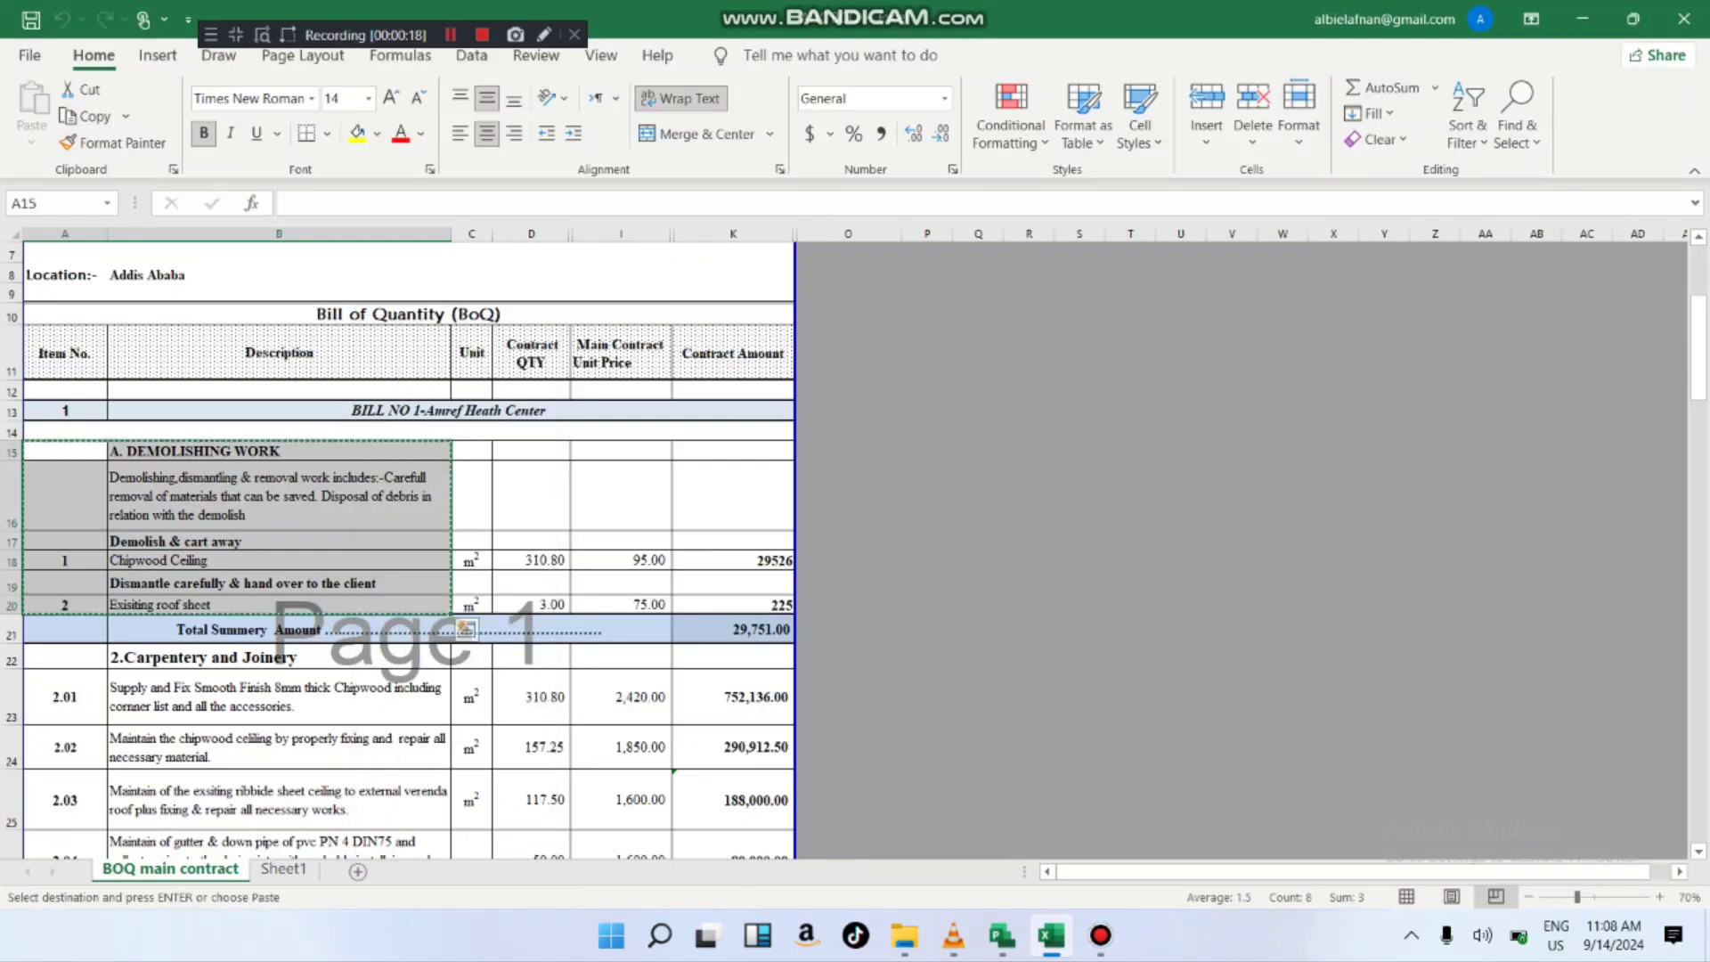
- Switch to Microsoft Project and try to paste the copied cells from the indicators column through Task Name, starting at the second row
key(alt+Tab)
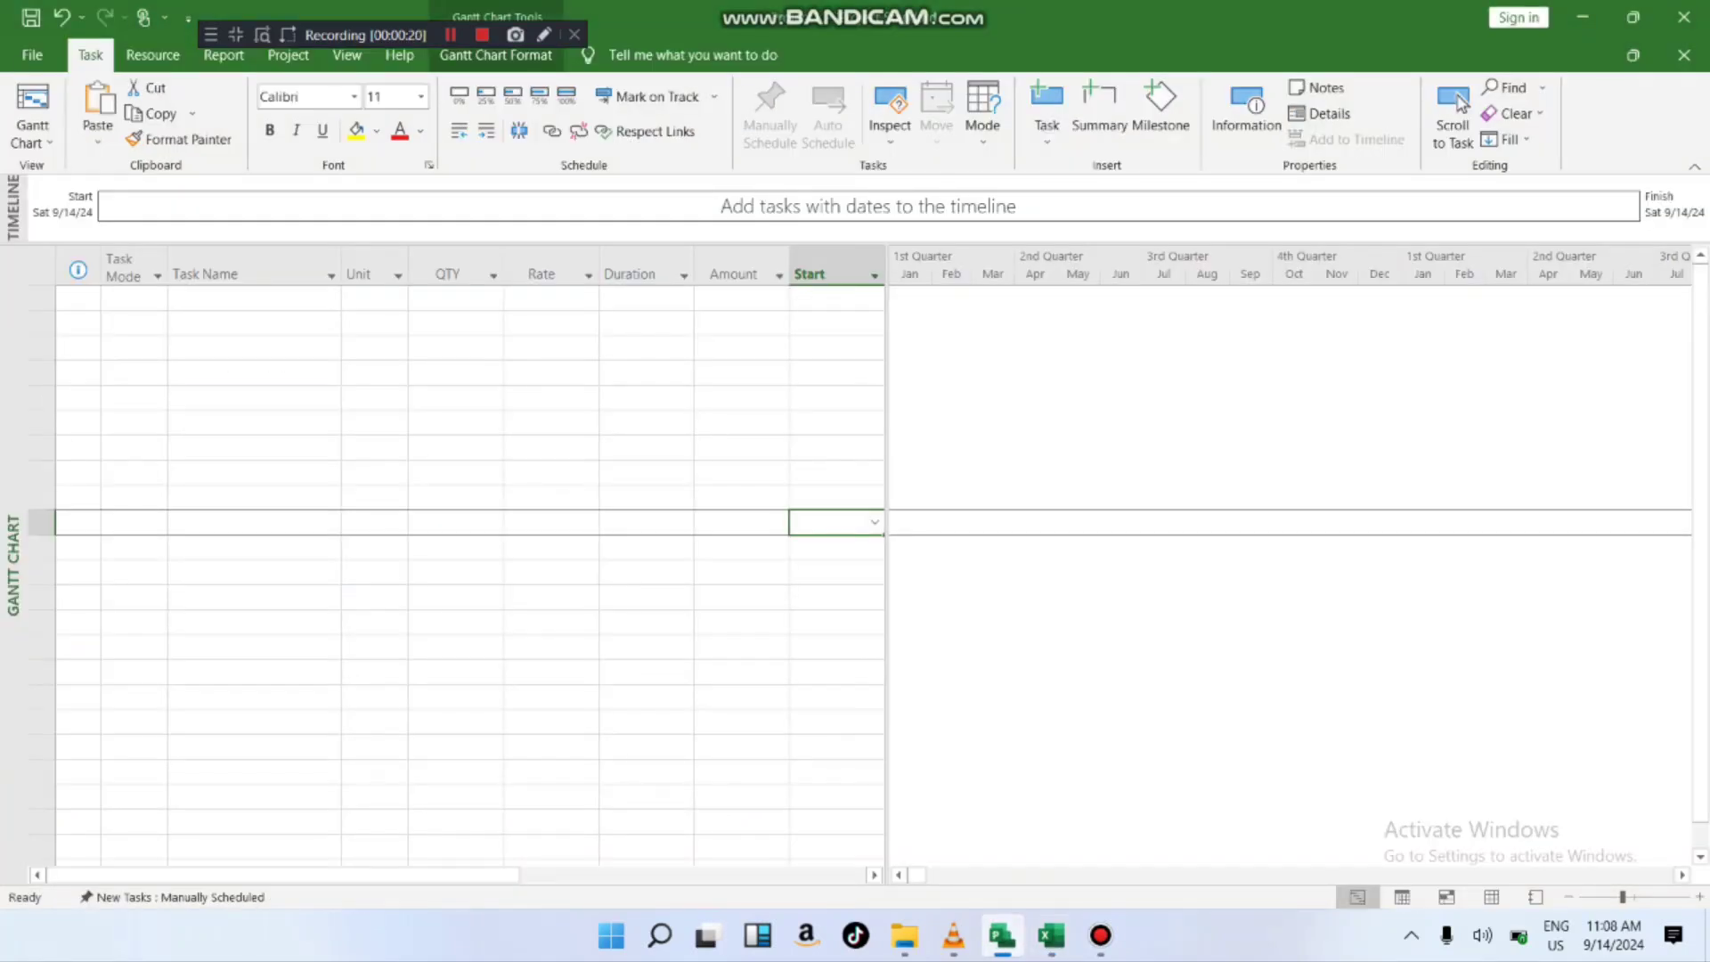
drag(79, 323, 258, 497)
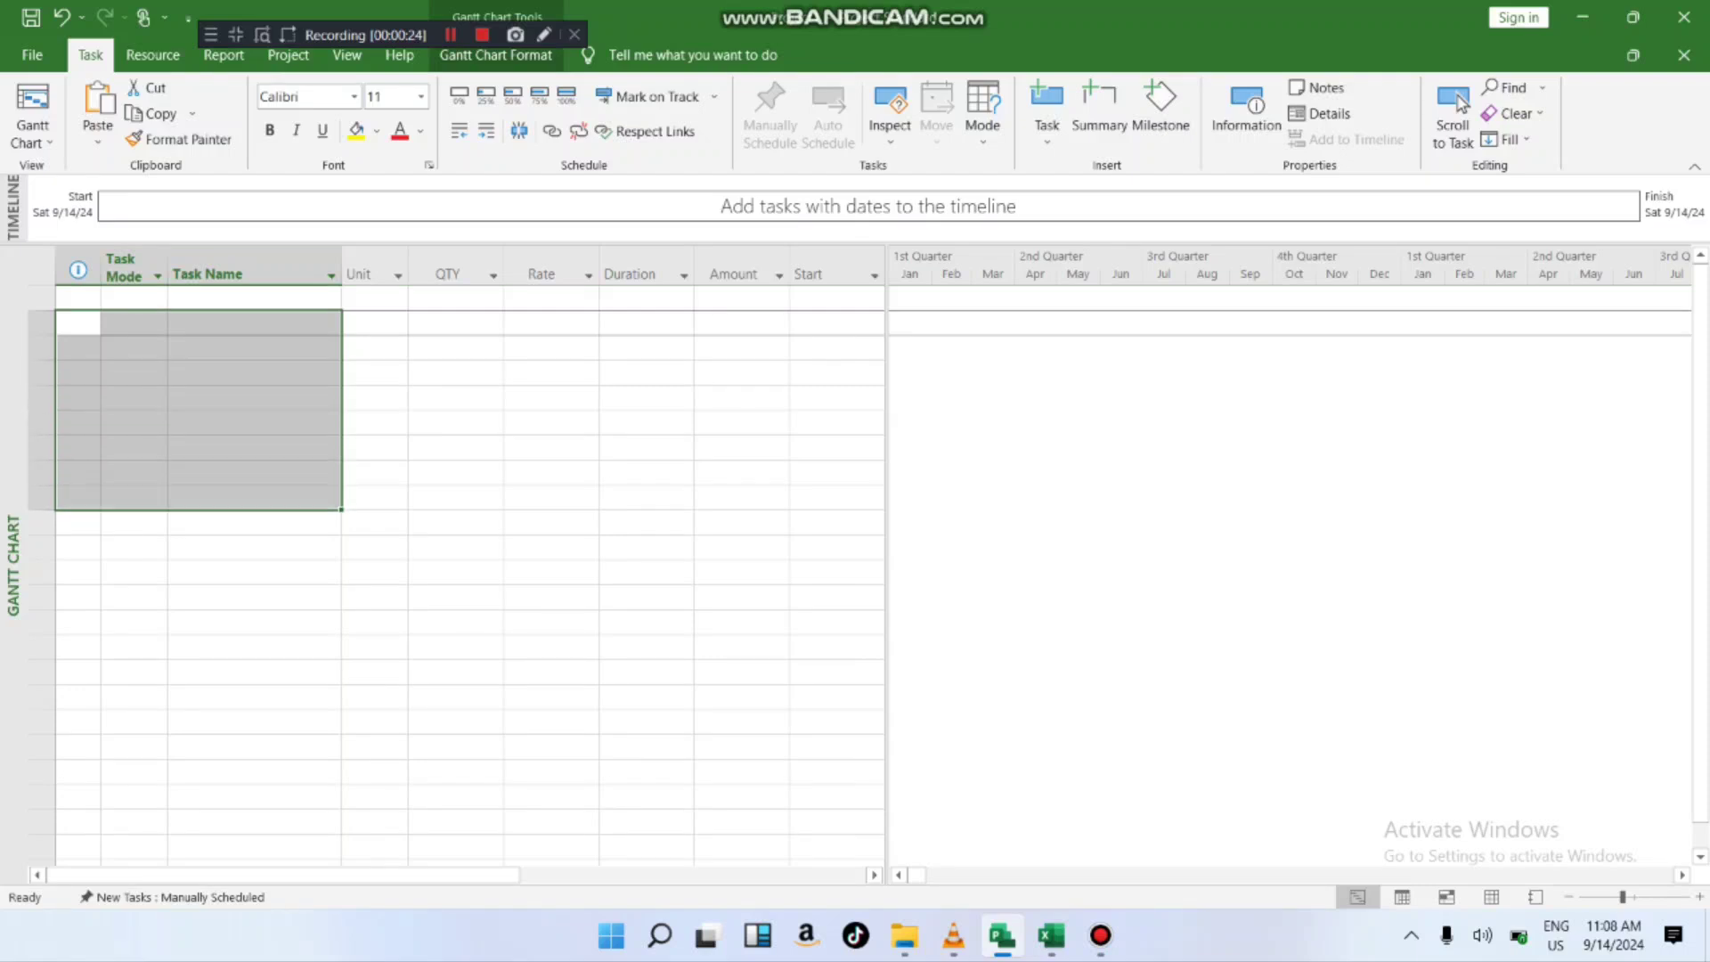
right_click(243, 389)
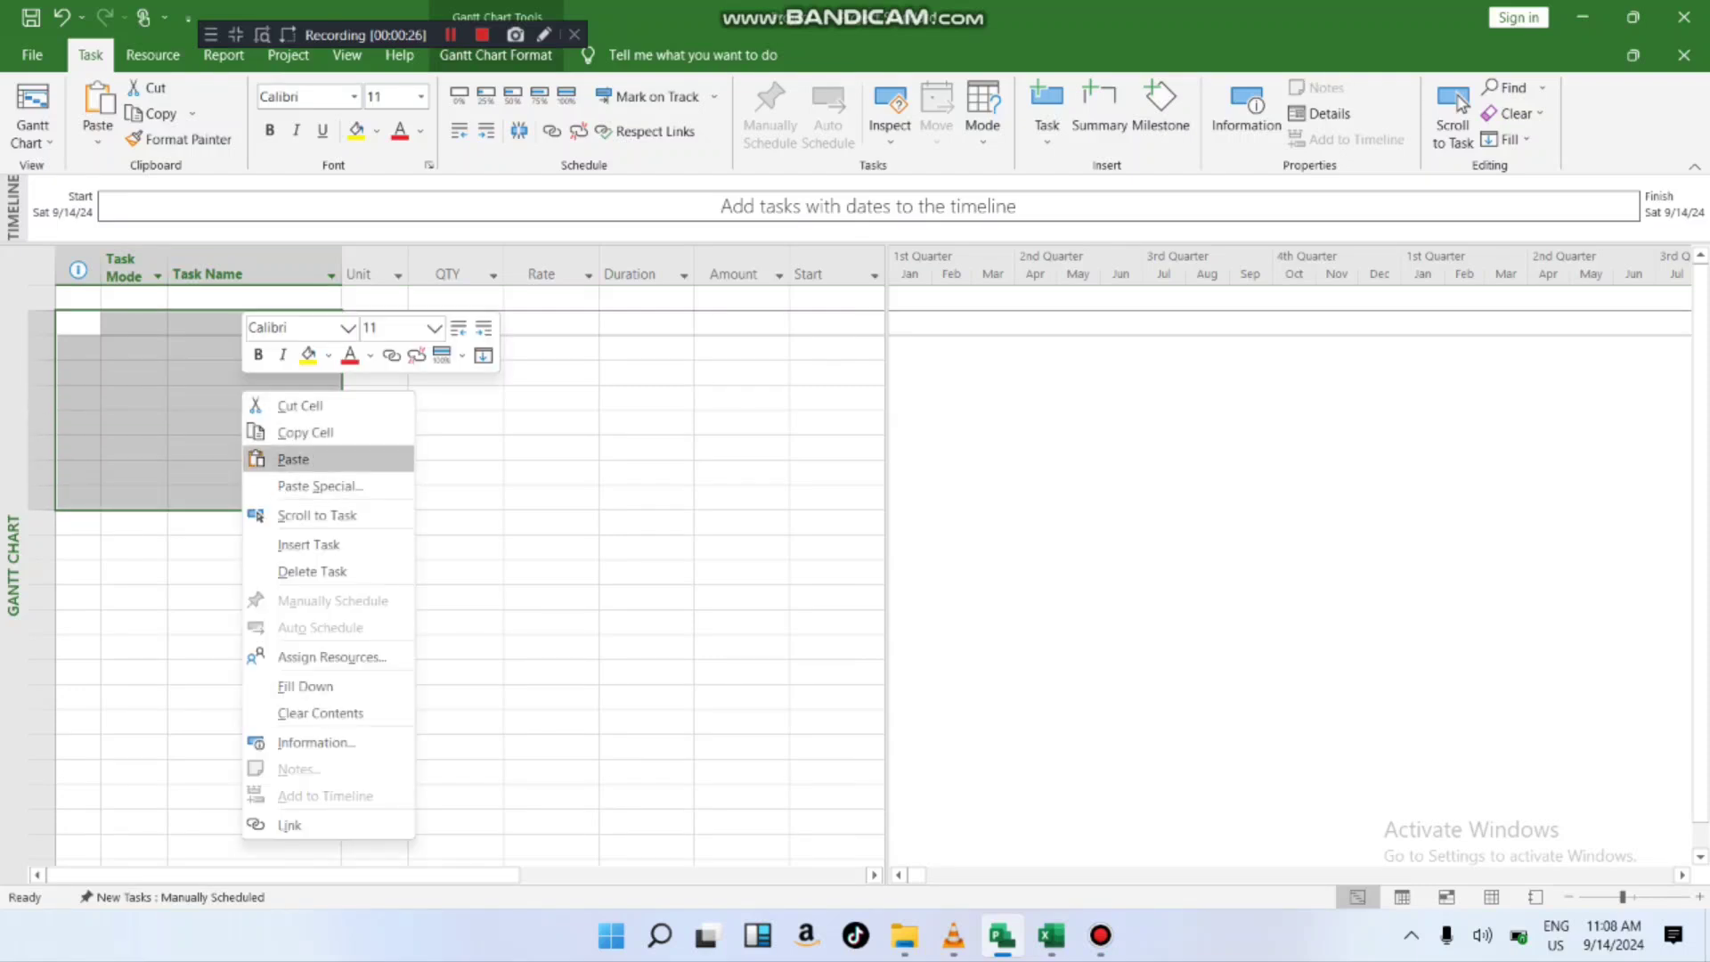
click(294, 459)
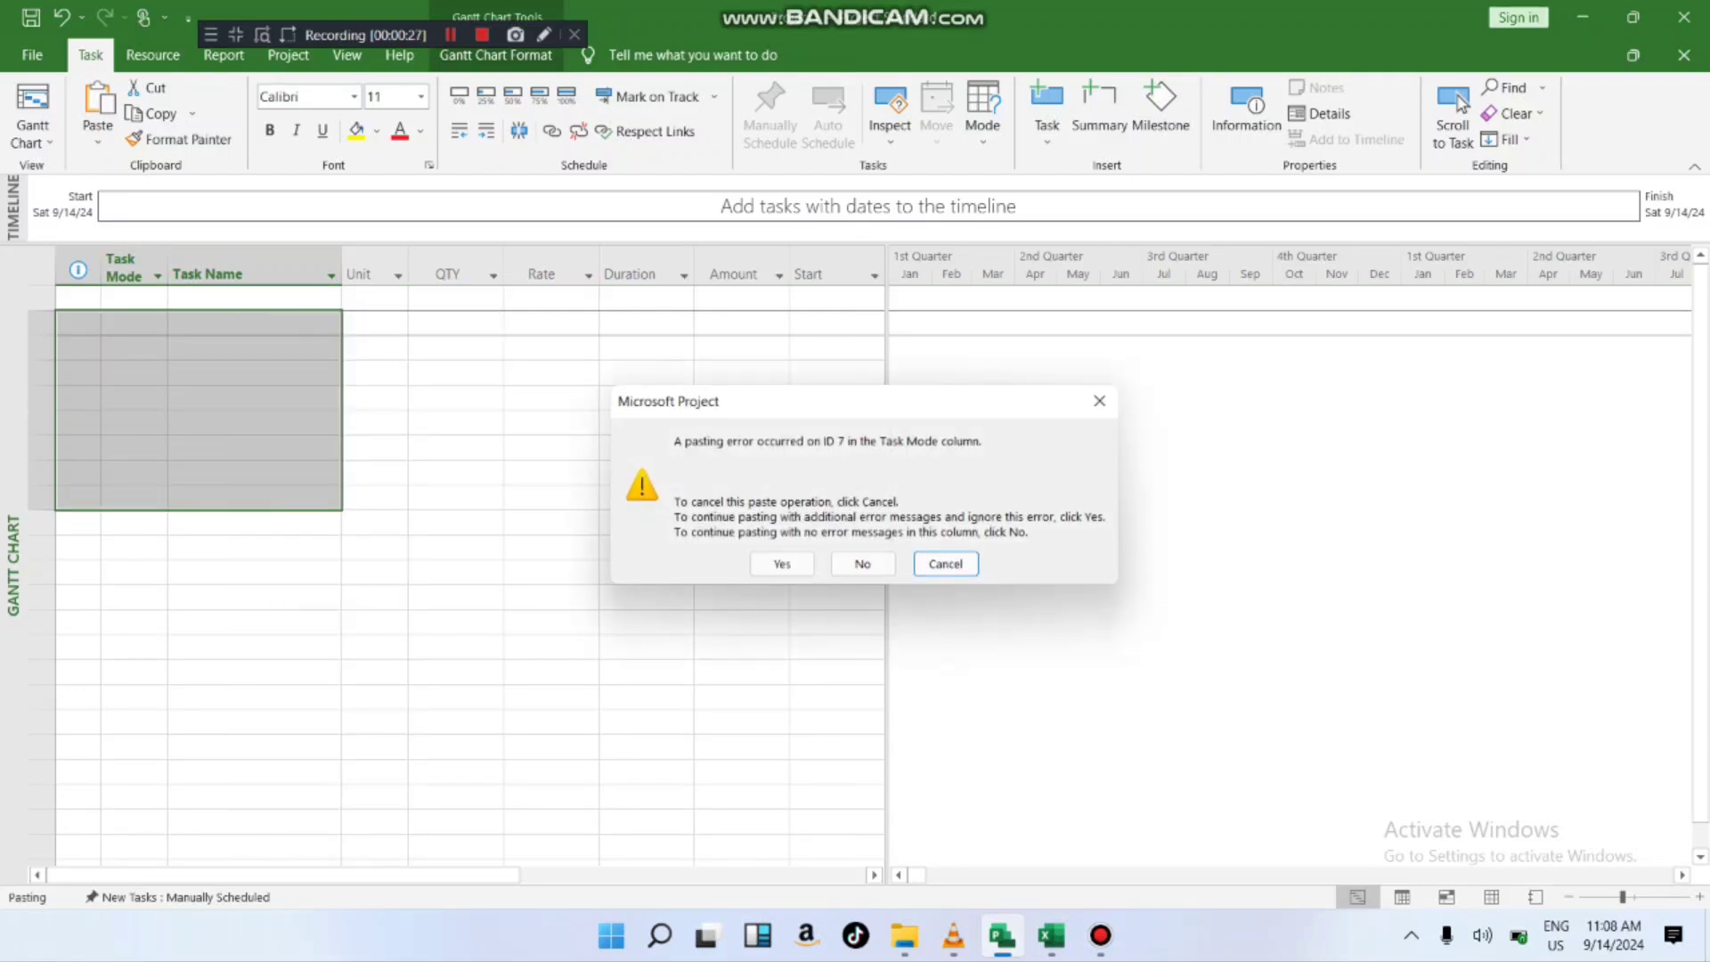
click(1100, 401)
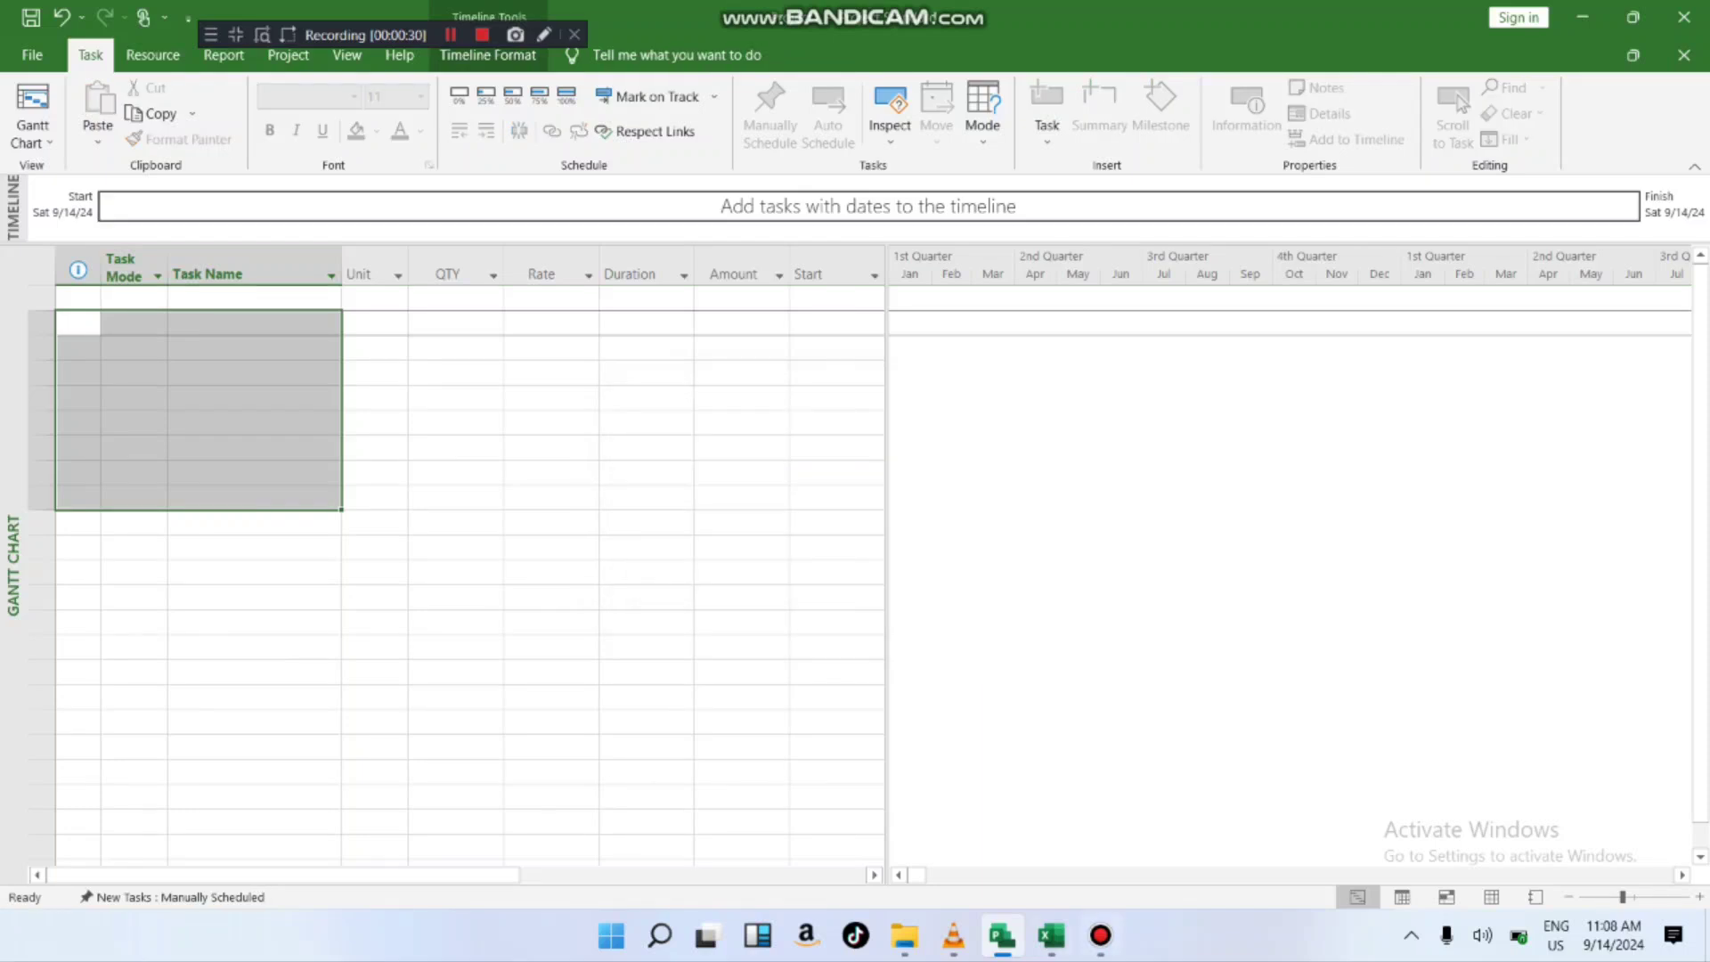
- Switch to the Excel workbook and copy only the demolishing work descriptions in B15:B20
click(1051, 936)
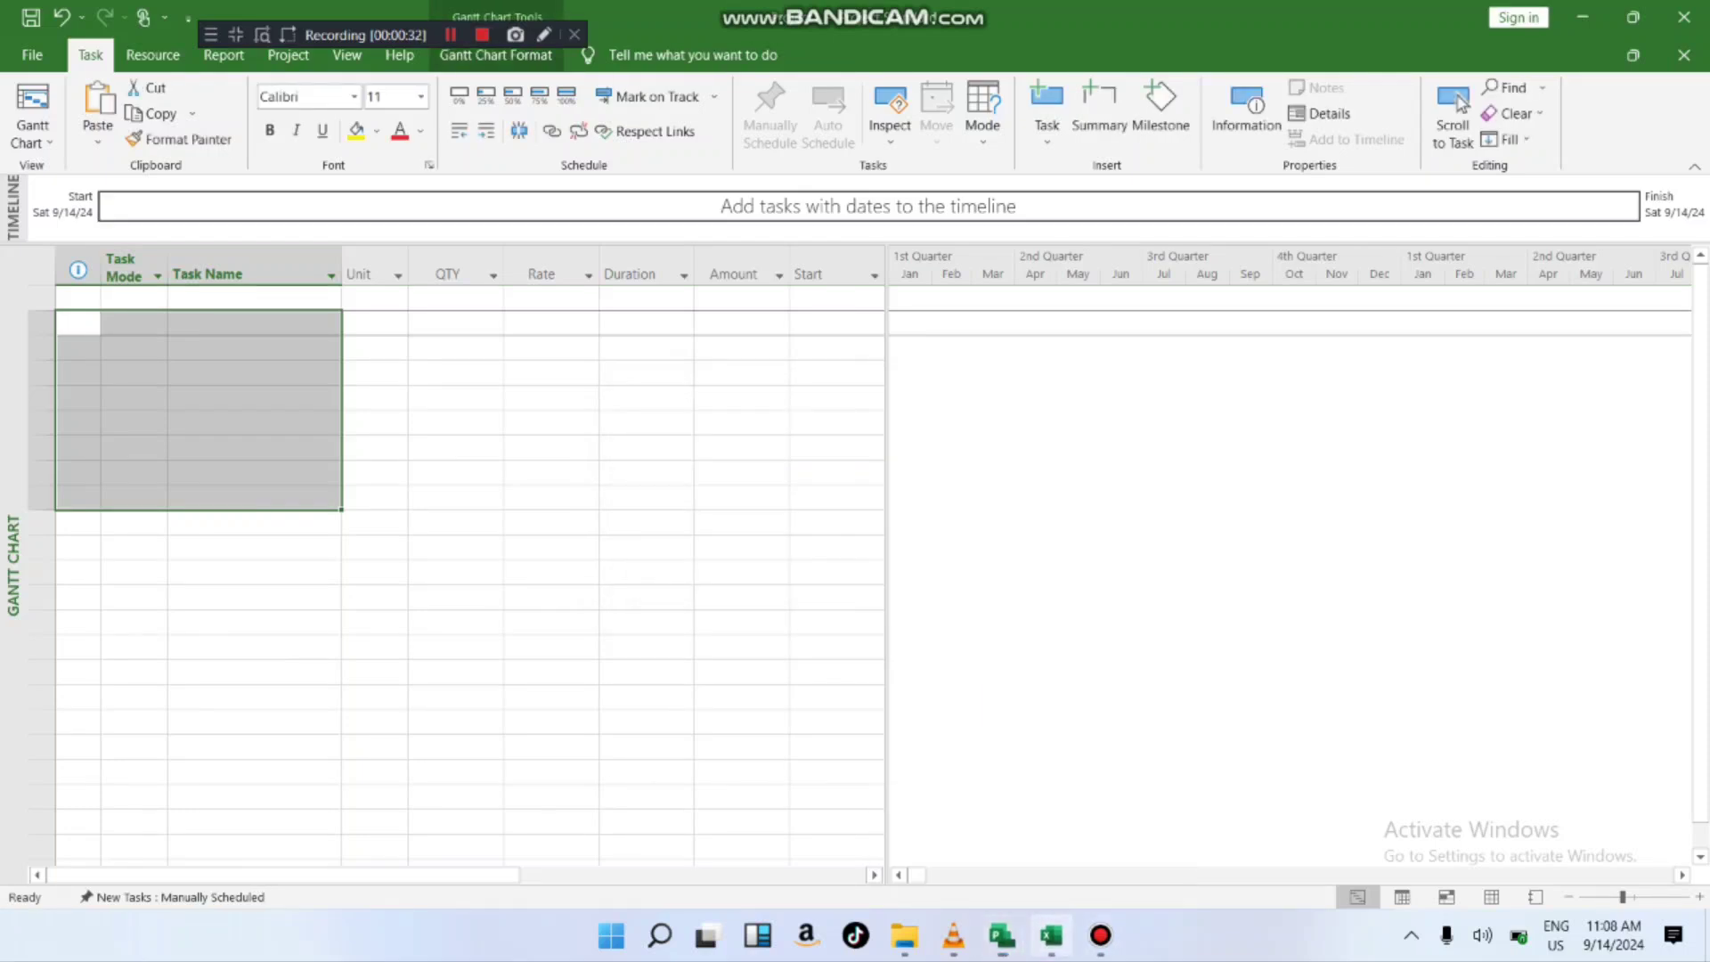
key(Escape)
drag(279, 432, 278, 541)
click(279, 496)
click(279, 452)
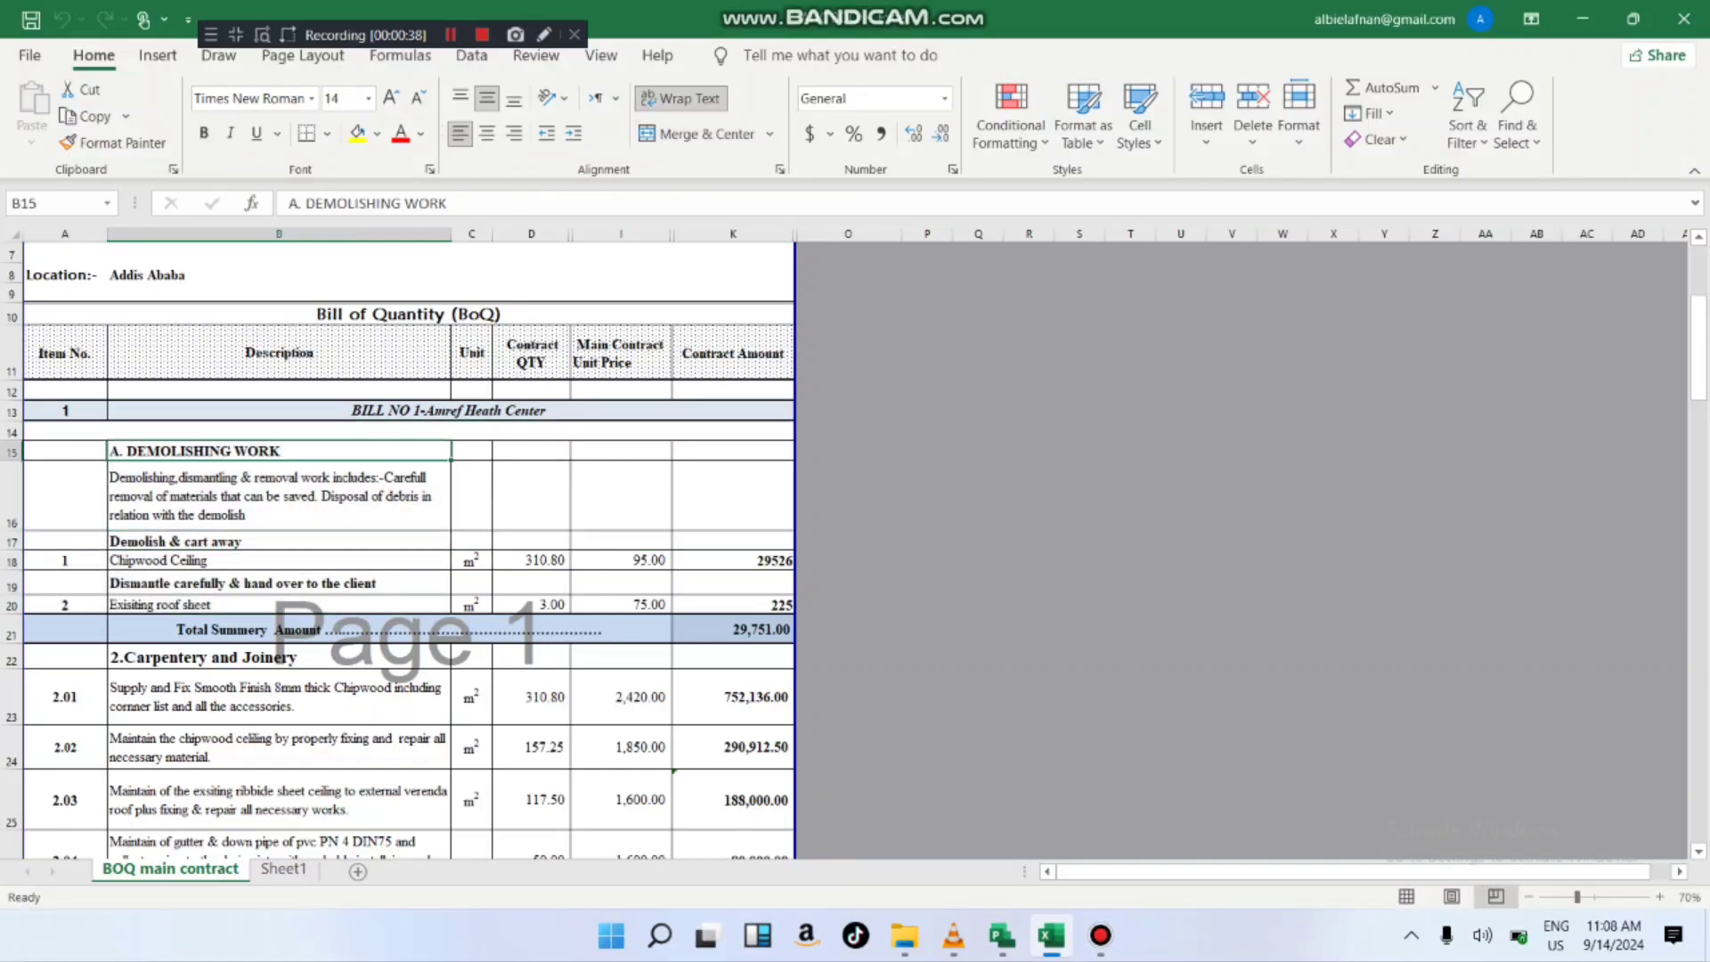
drag(278, 451, 279, 605)
click(279, 560)
click(65, 452)
click(279, 496)
right_click(210, 570)
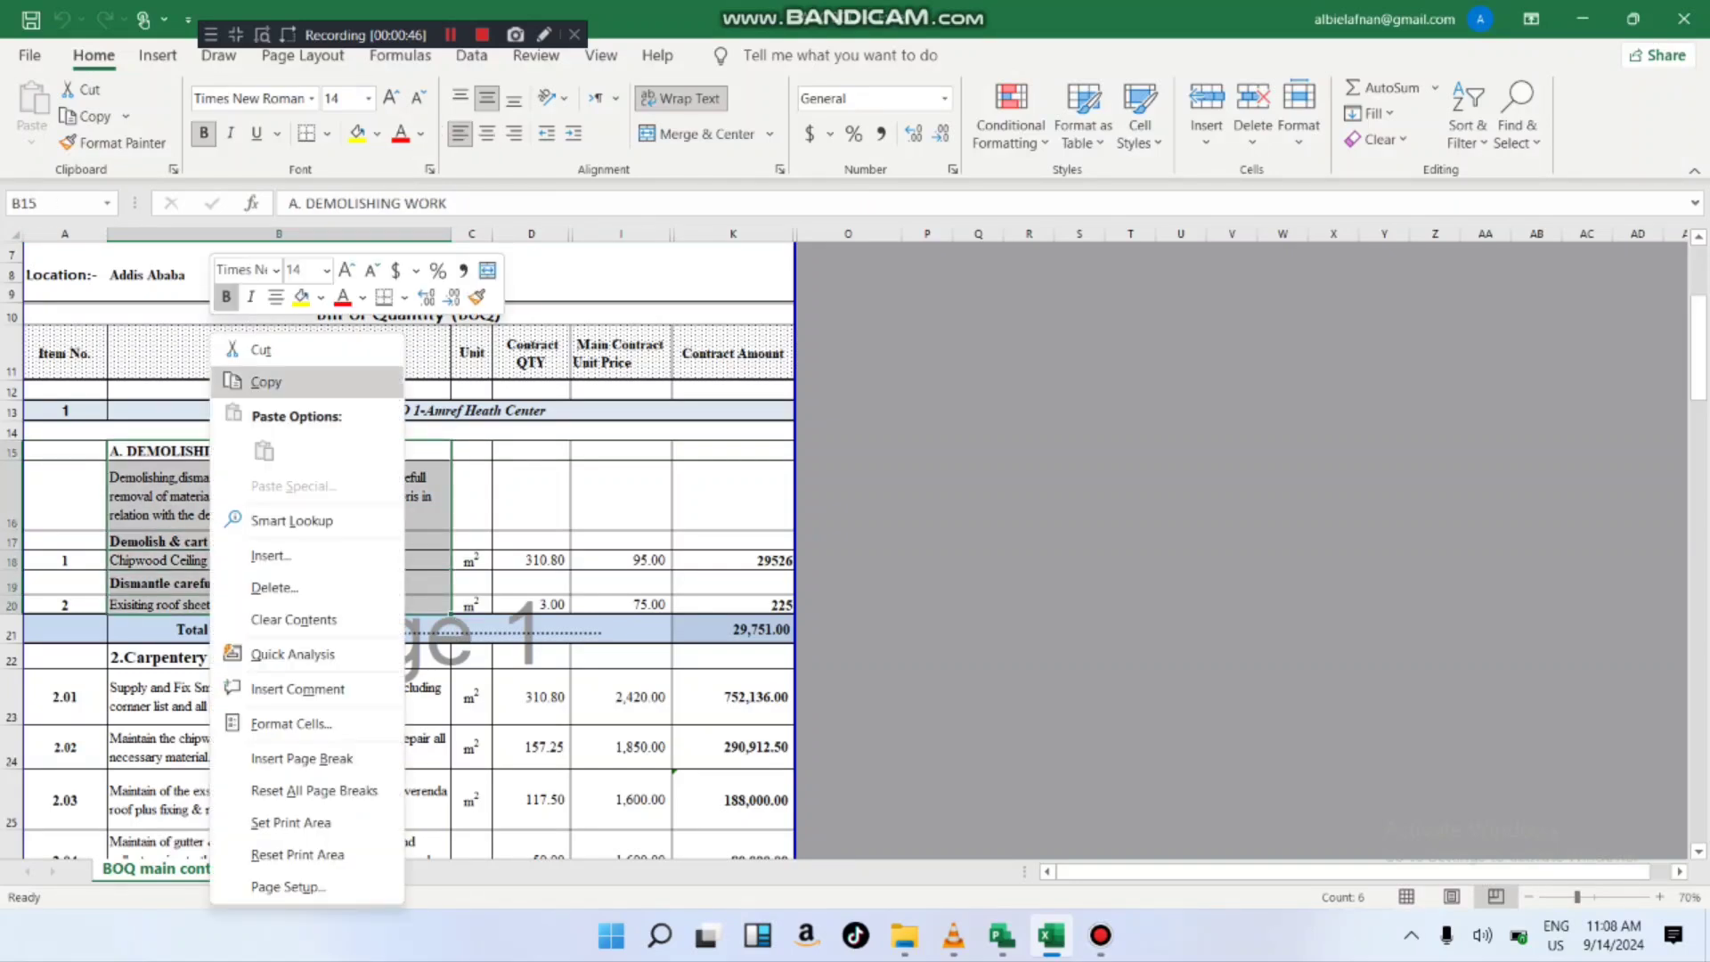
click(267, 381)
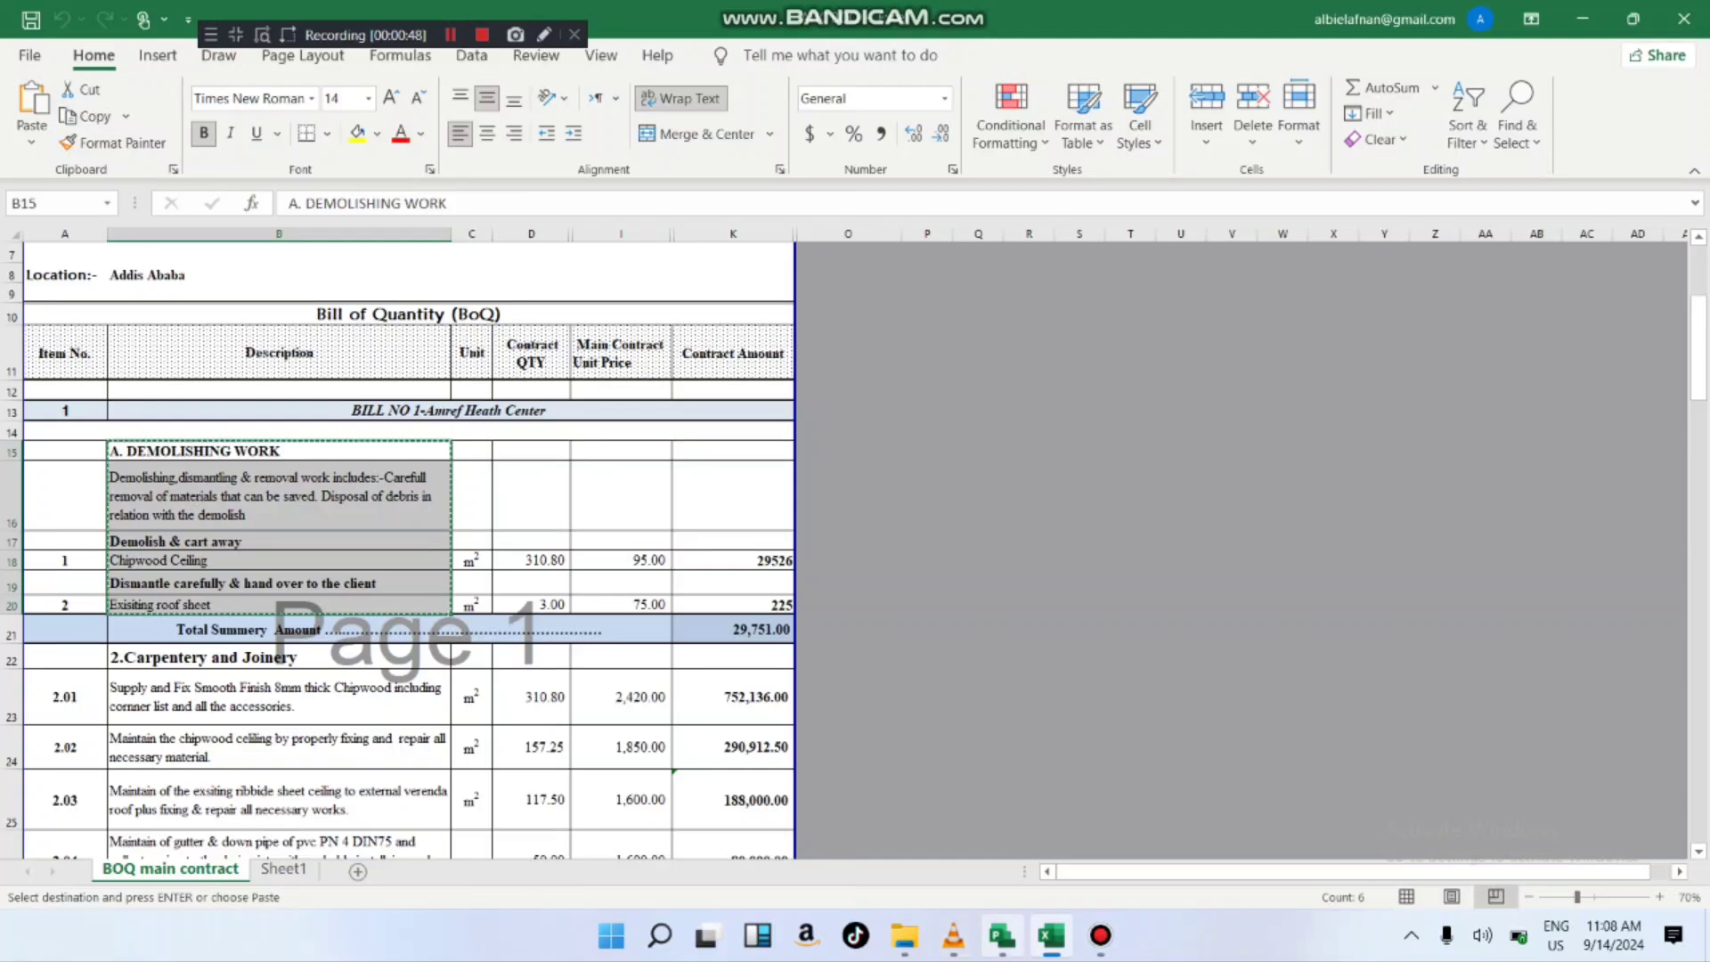
- Switch to Microsoft Project, paste the copied descriptions into Task Name from row 2, and widen the column slightly
click(1002, 935)
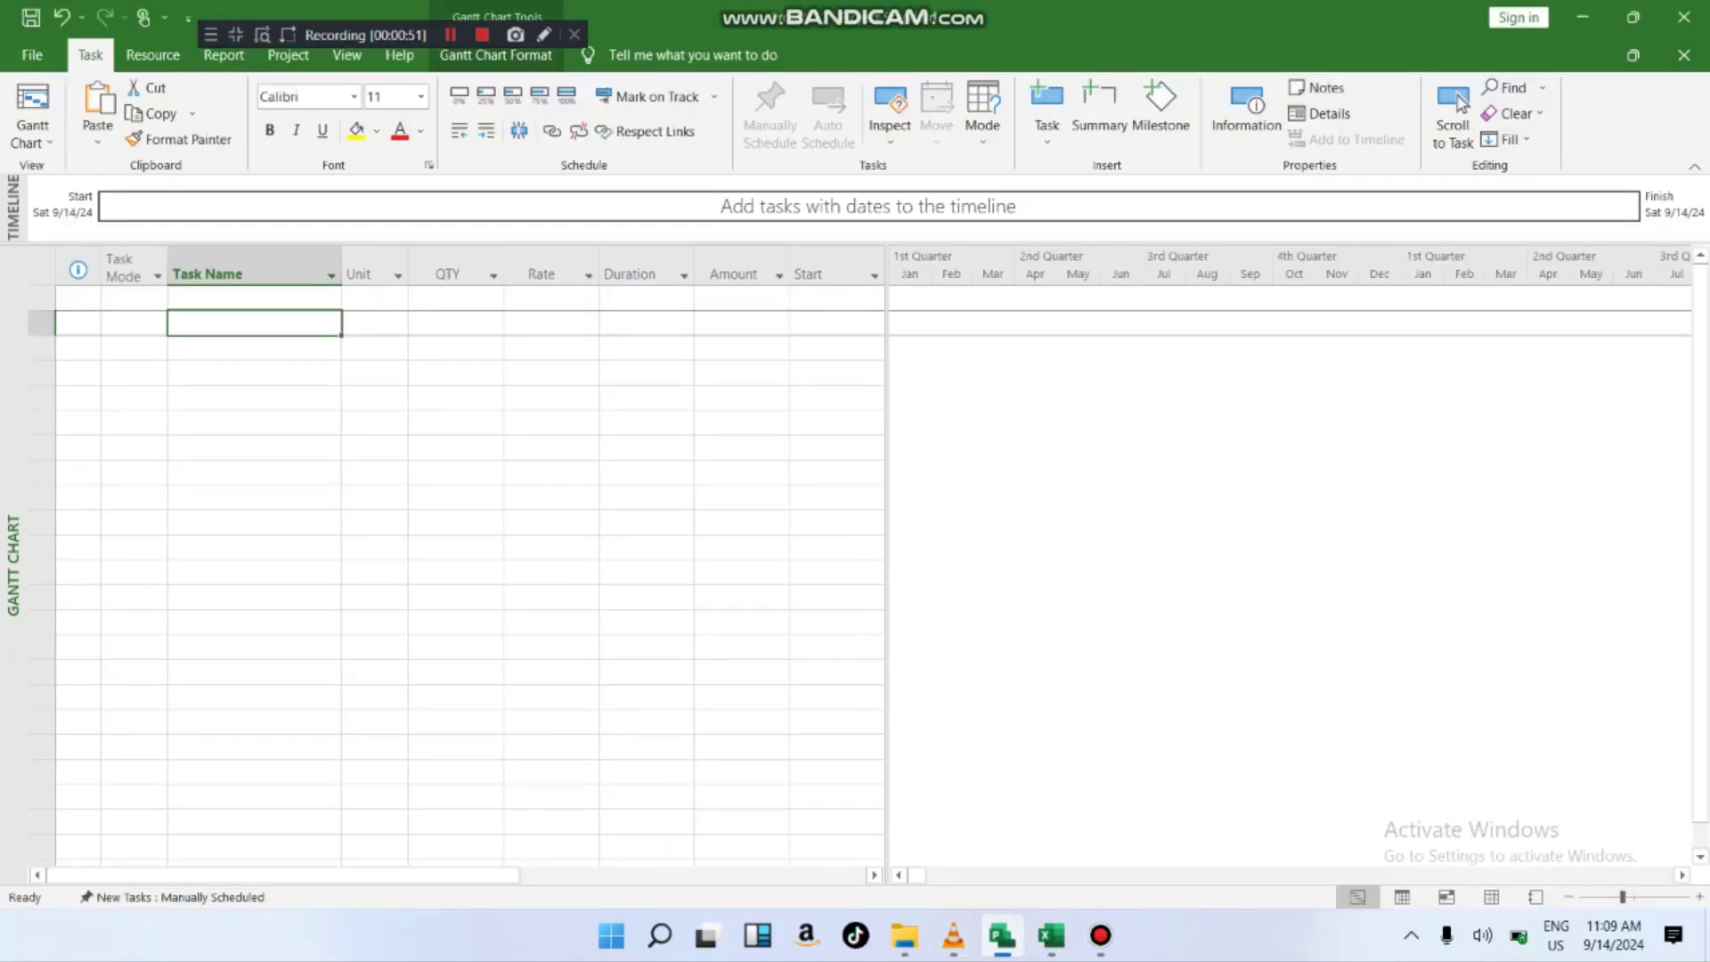
drag(254, 322, 254, 499)
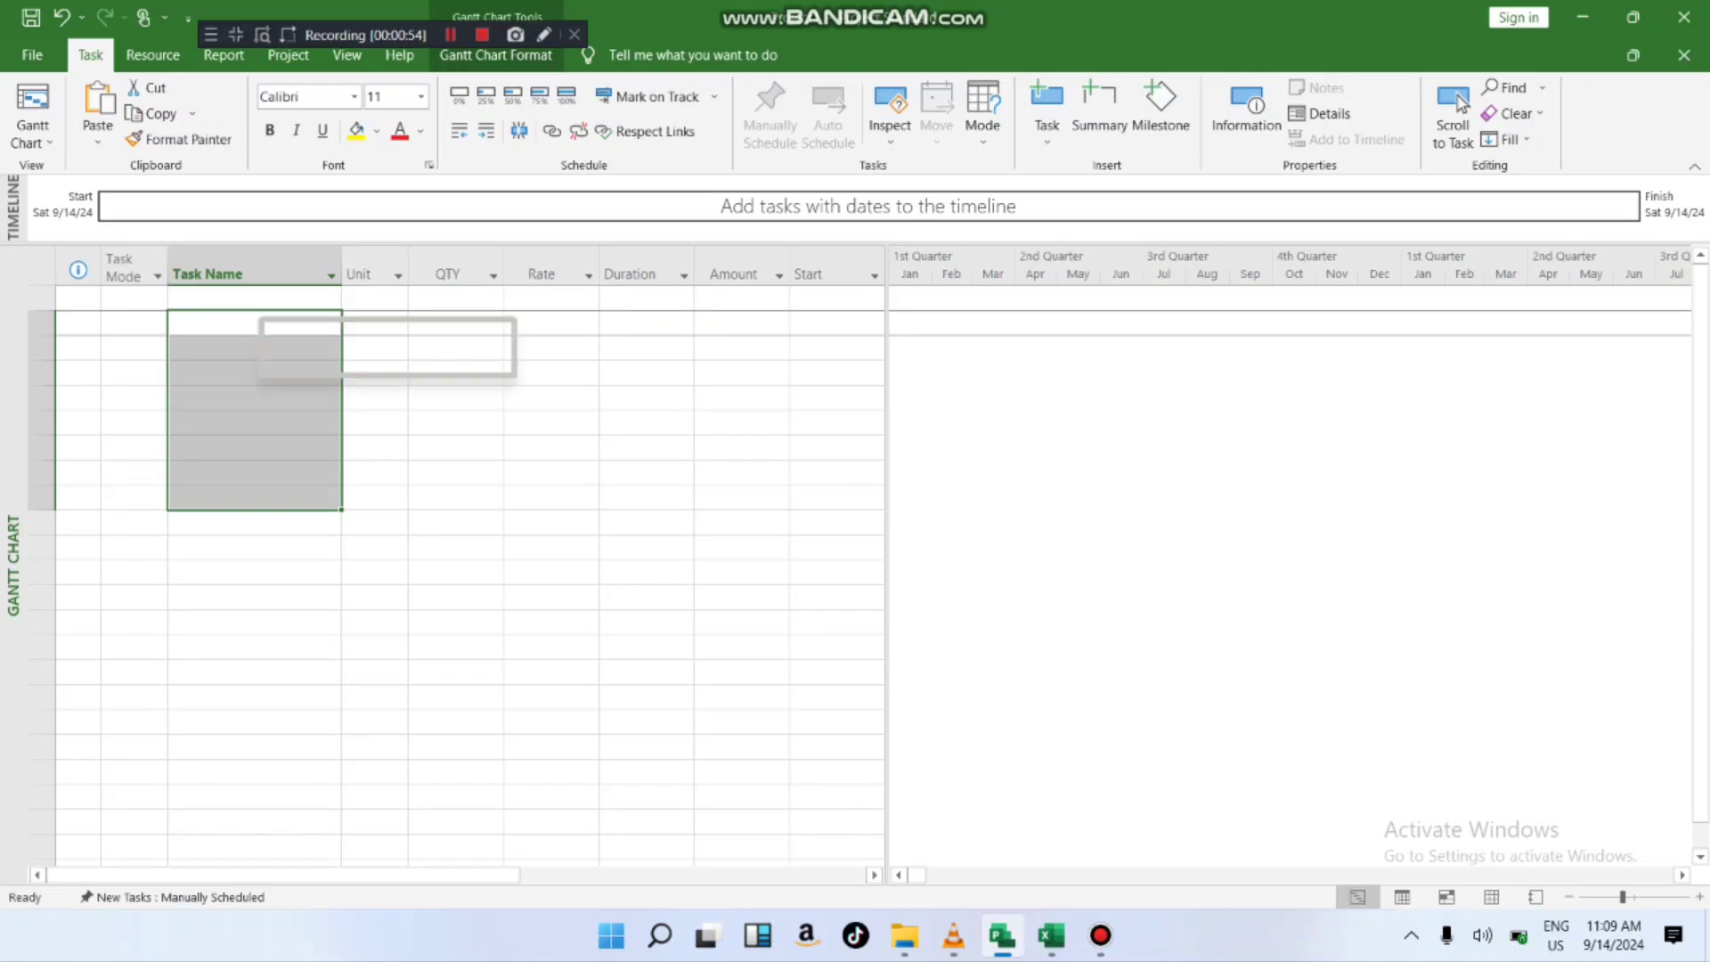
right_click(260, 396)
click(310, 465)
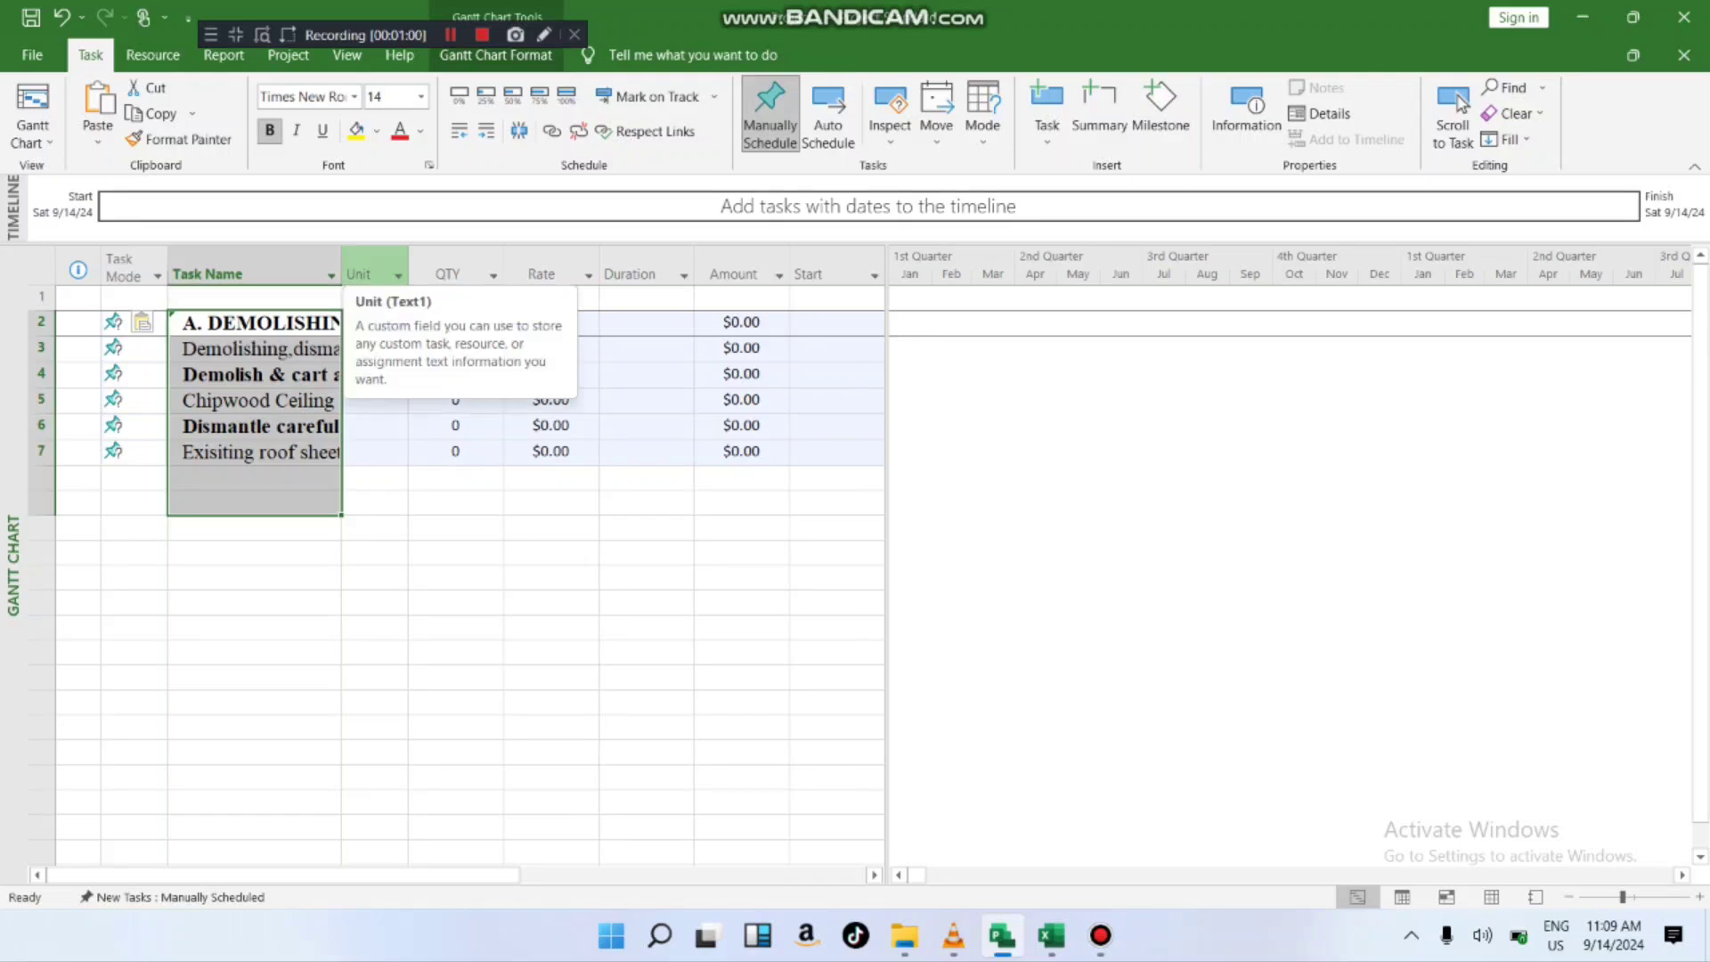
drag(342, 270, 363, 270)
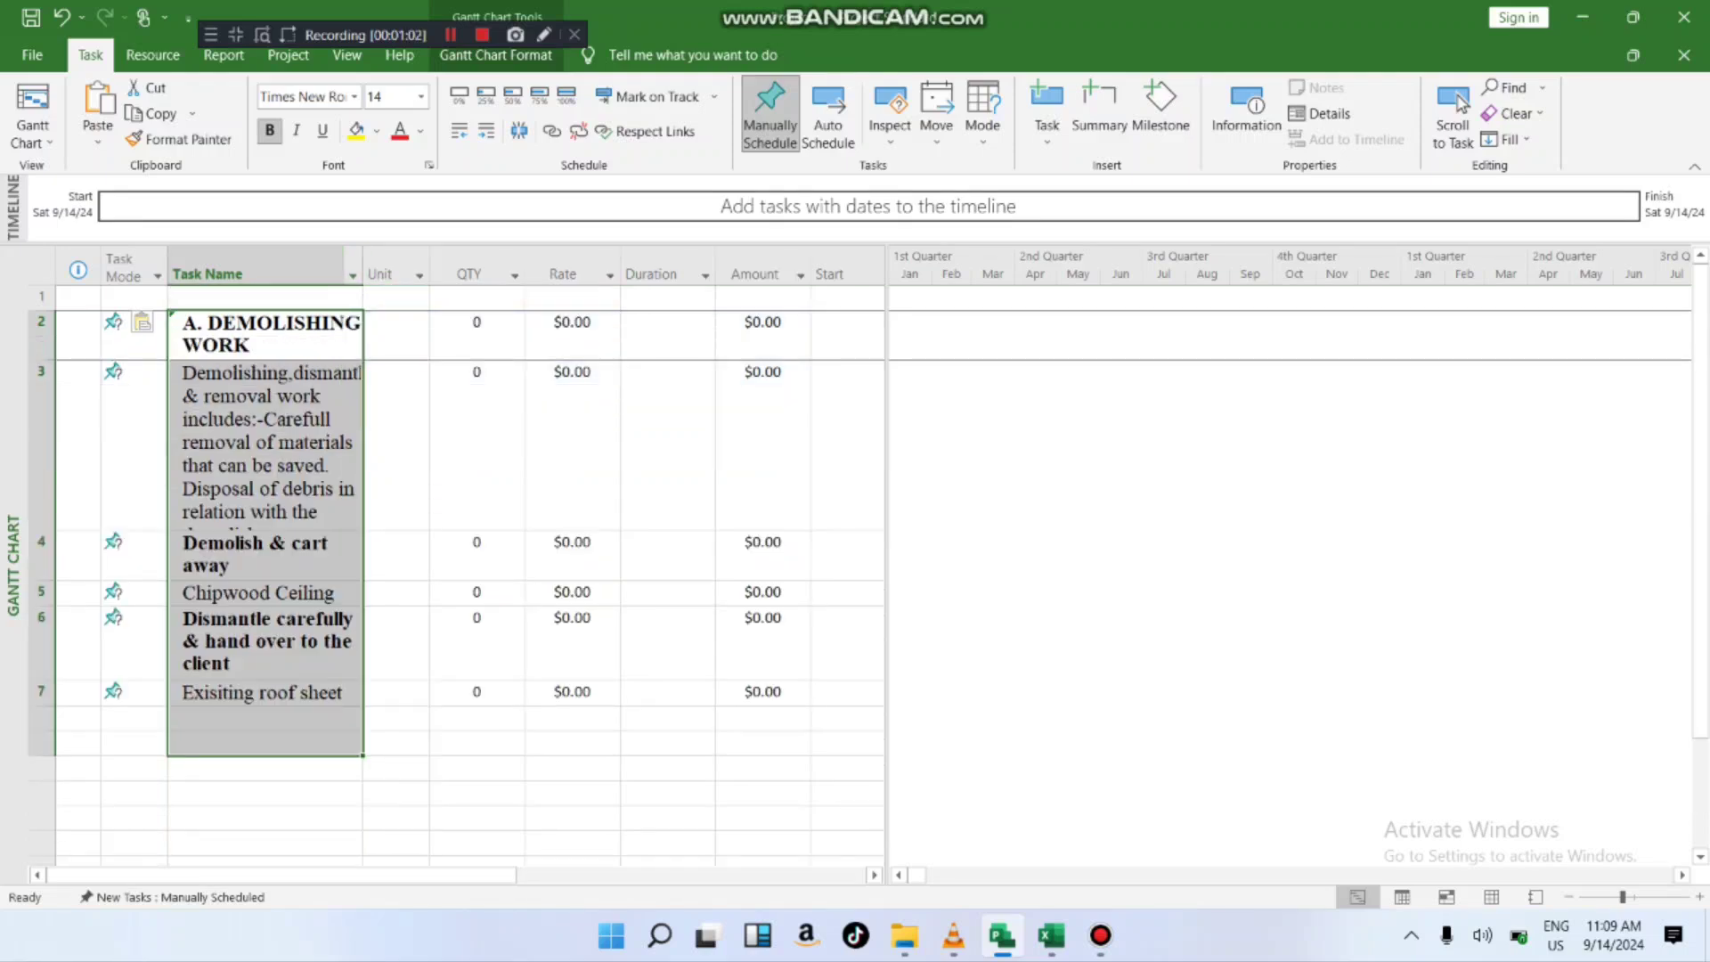
- Go through task rows 1 to 7 one by one, checking the pasted entries and their task modes
click(41, 335)
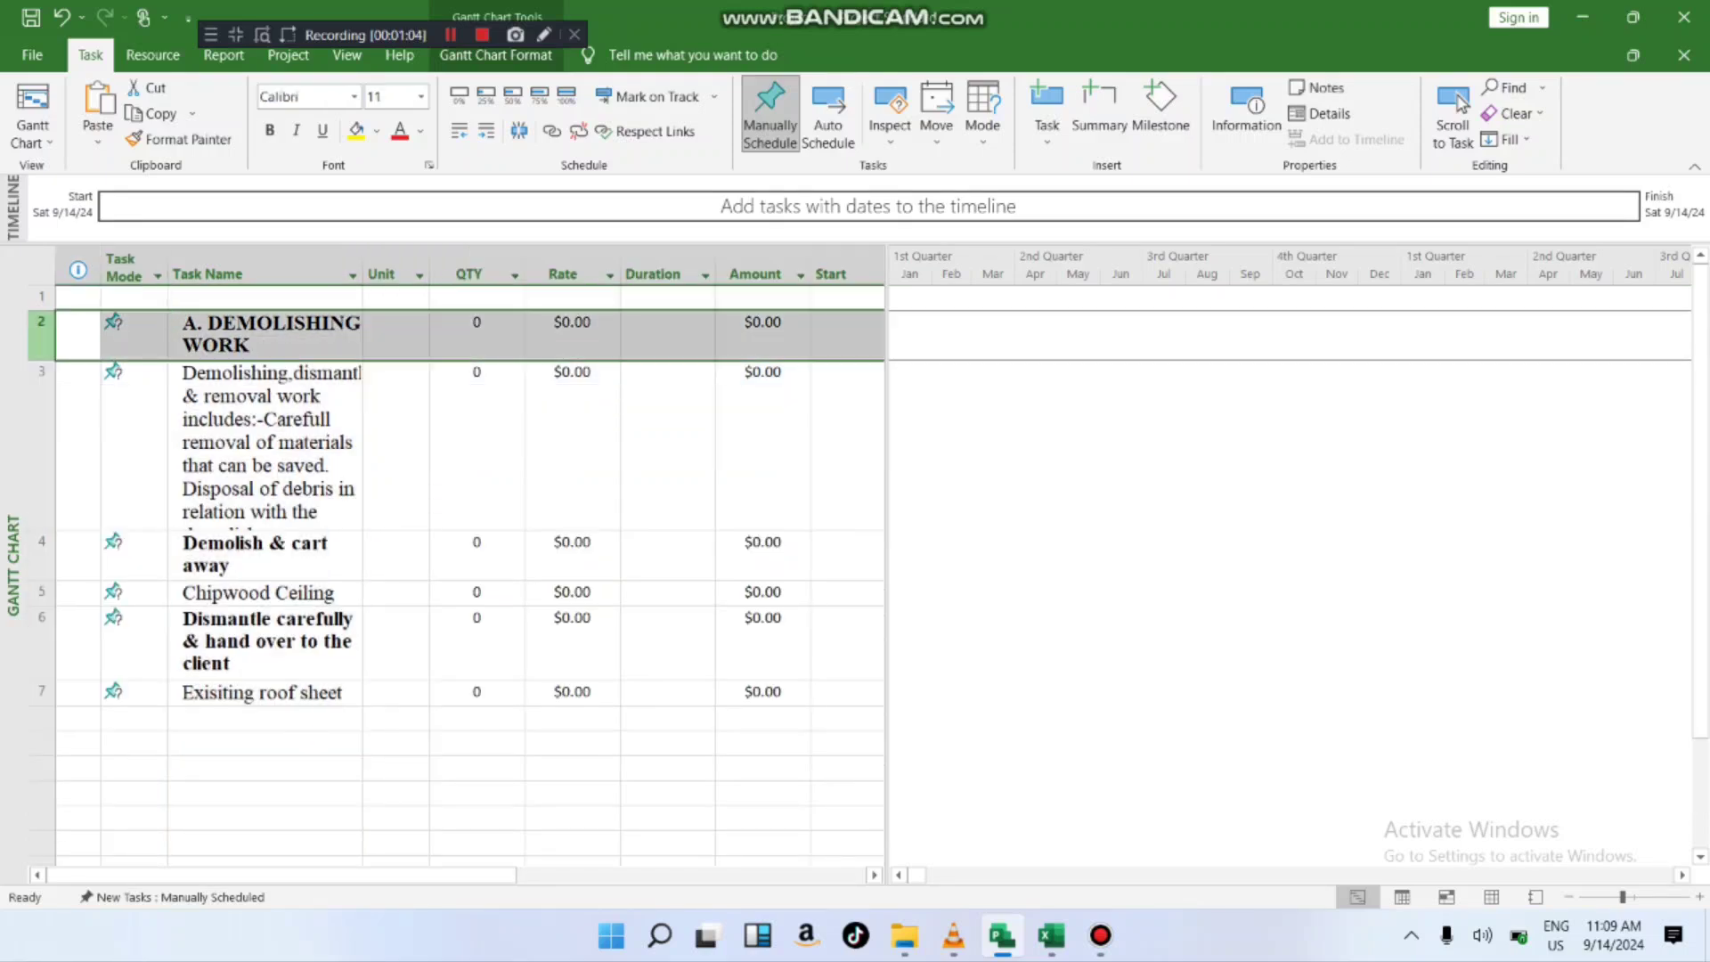
click(40, 297)
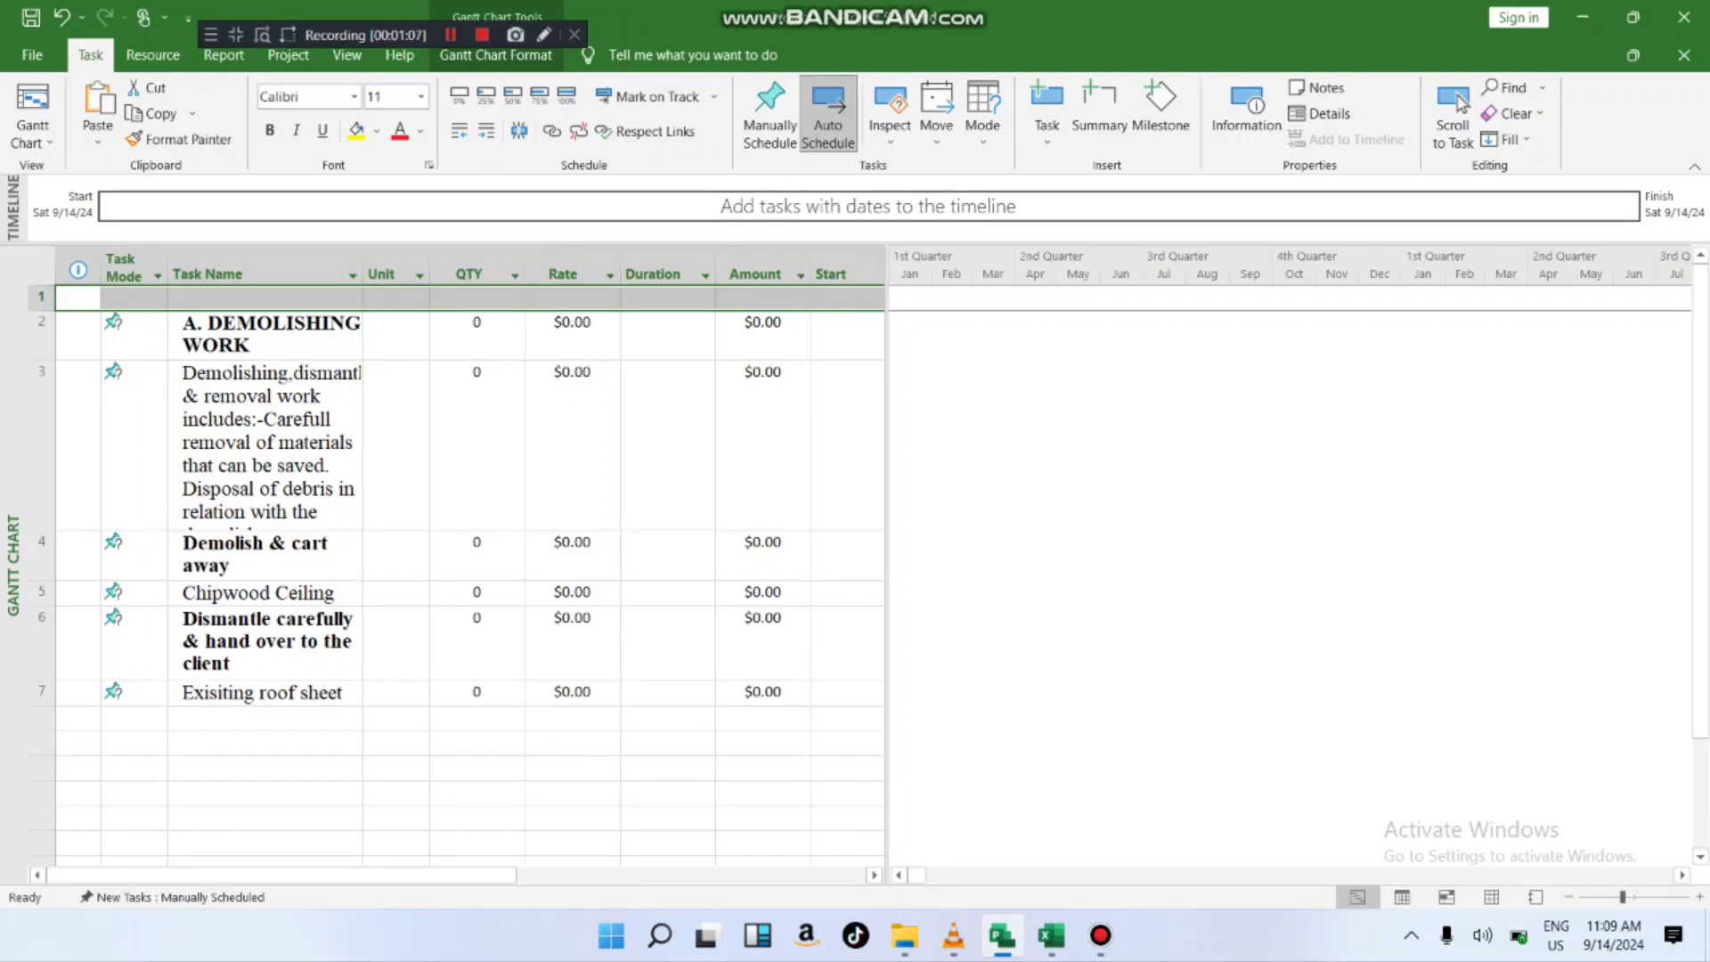
key(Down)
key(Down)
key(Down)
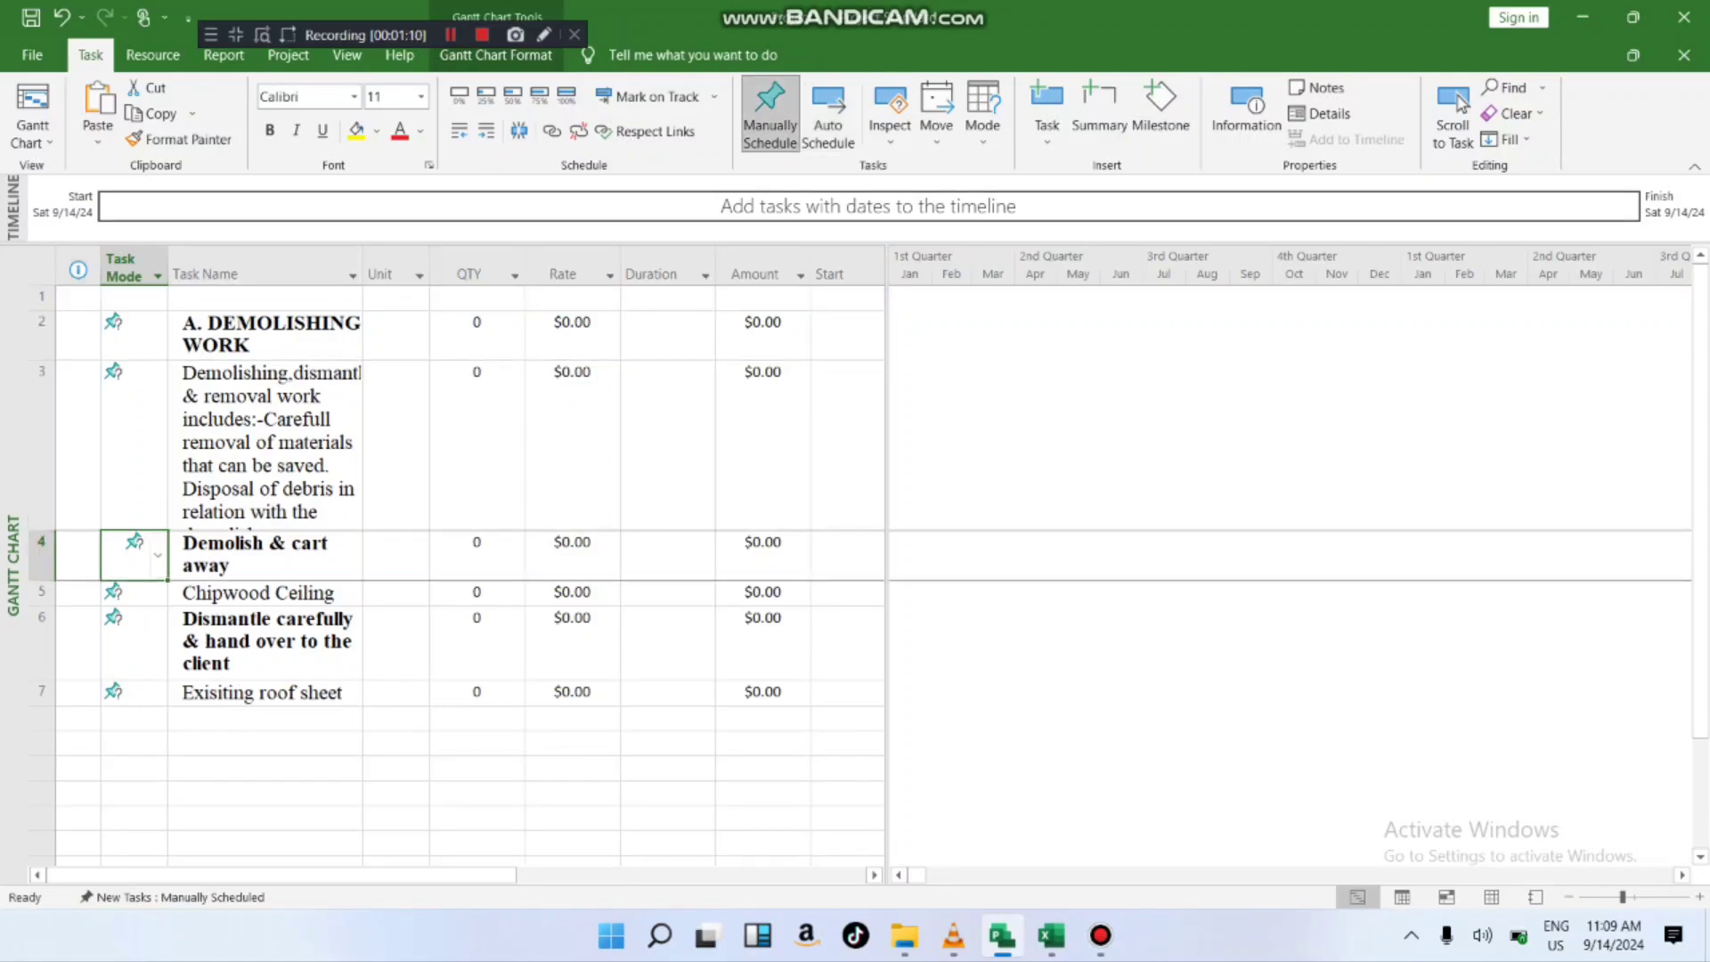
key(Down)
key(Down)
key(Down)
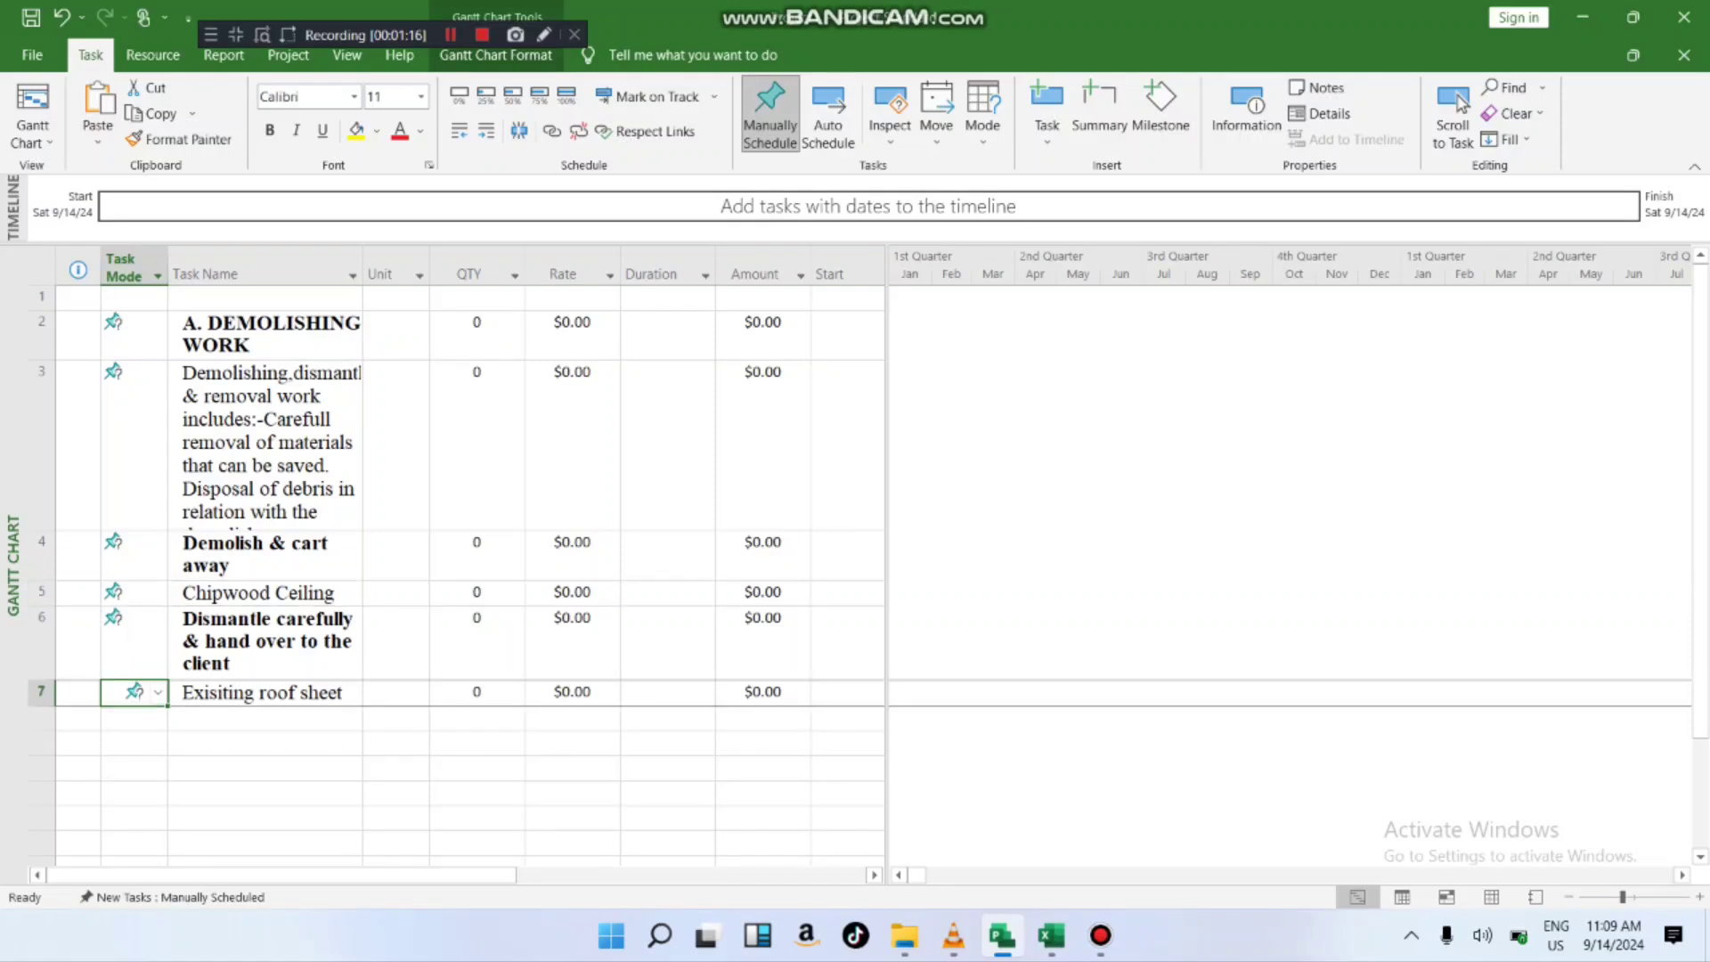
- Widen the Task Name column further and review the pasted names from the demolishing heading to the existing roof sheet
drag(363, 273, 419, 273)
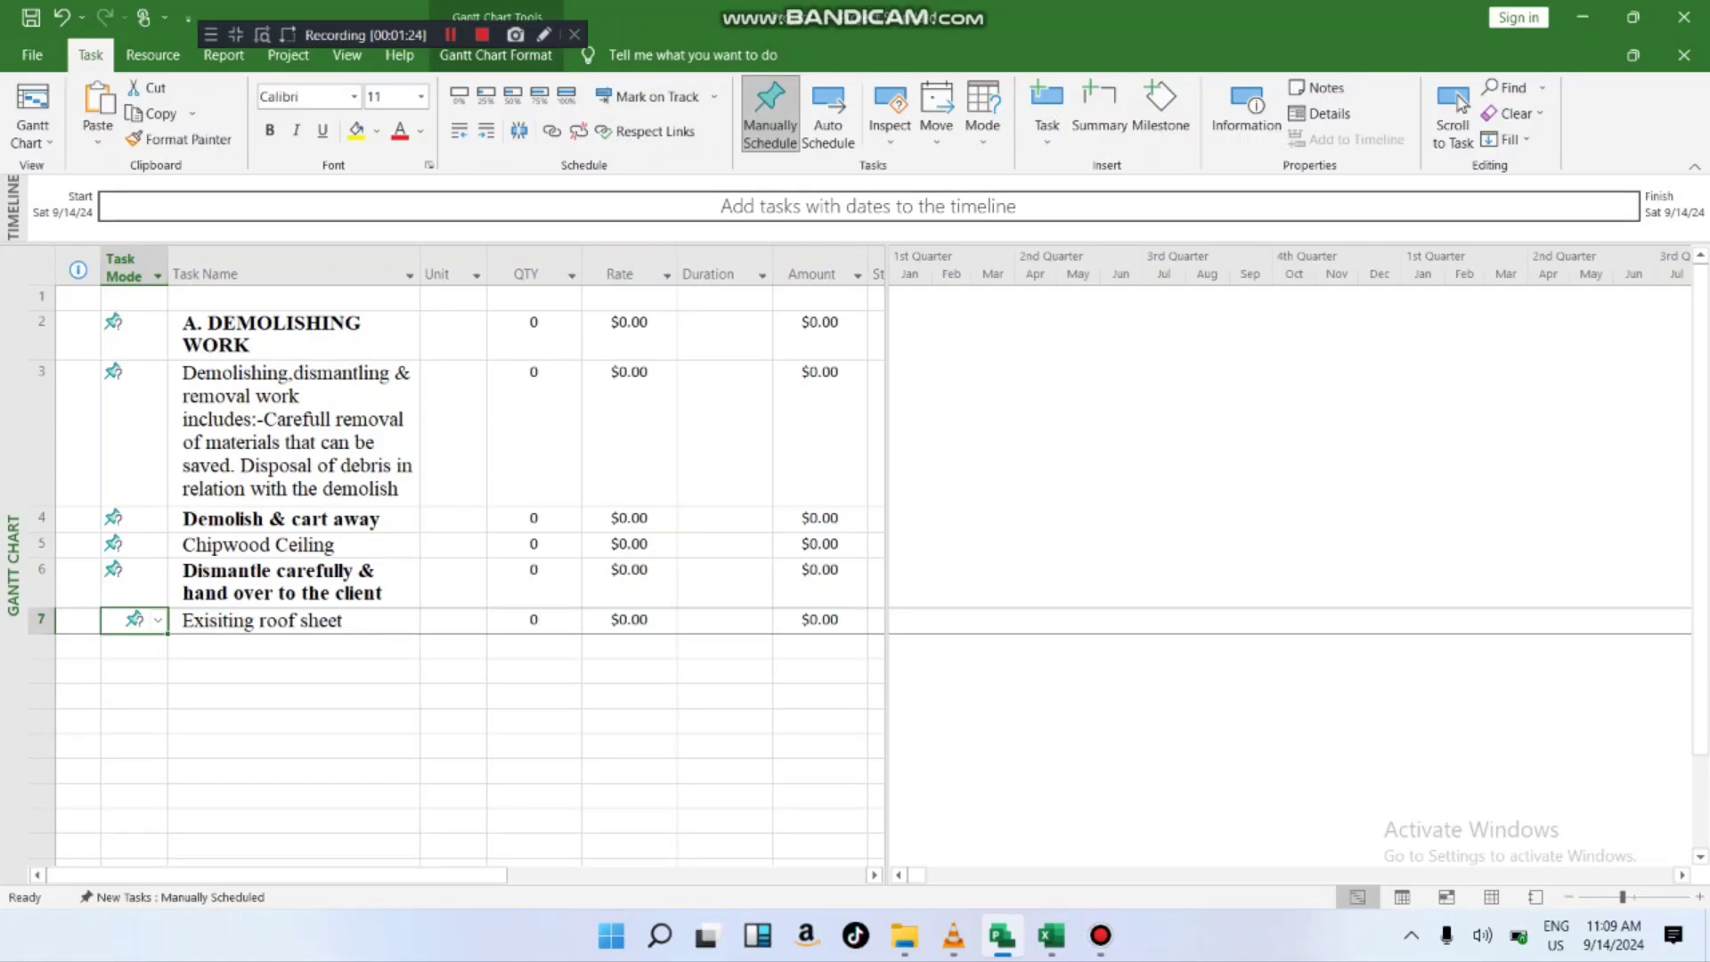
click(294, 334)
click(294, 431)
click(294, 519)
click(294, 545)
click(294, 583)
click(294, 621)
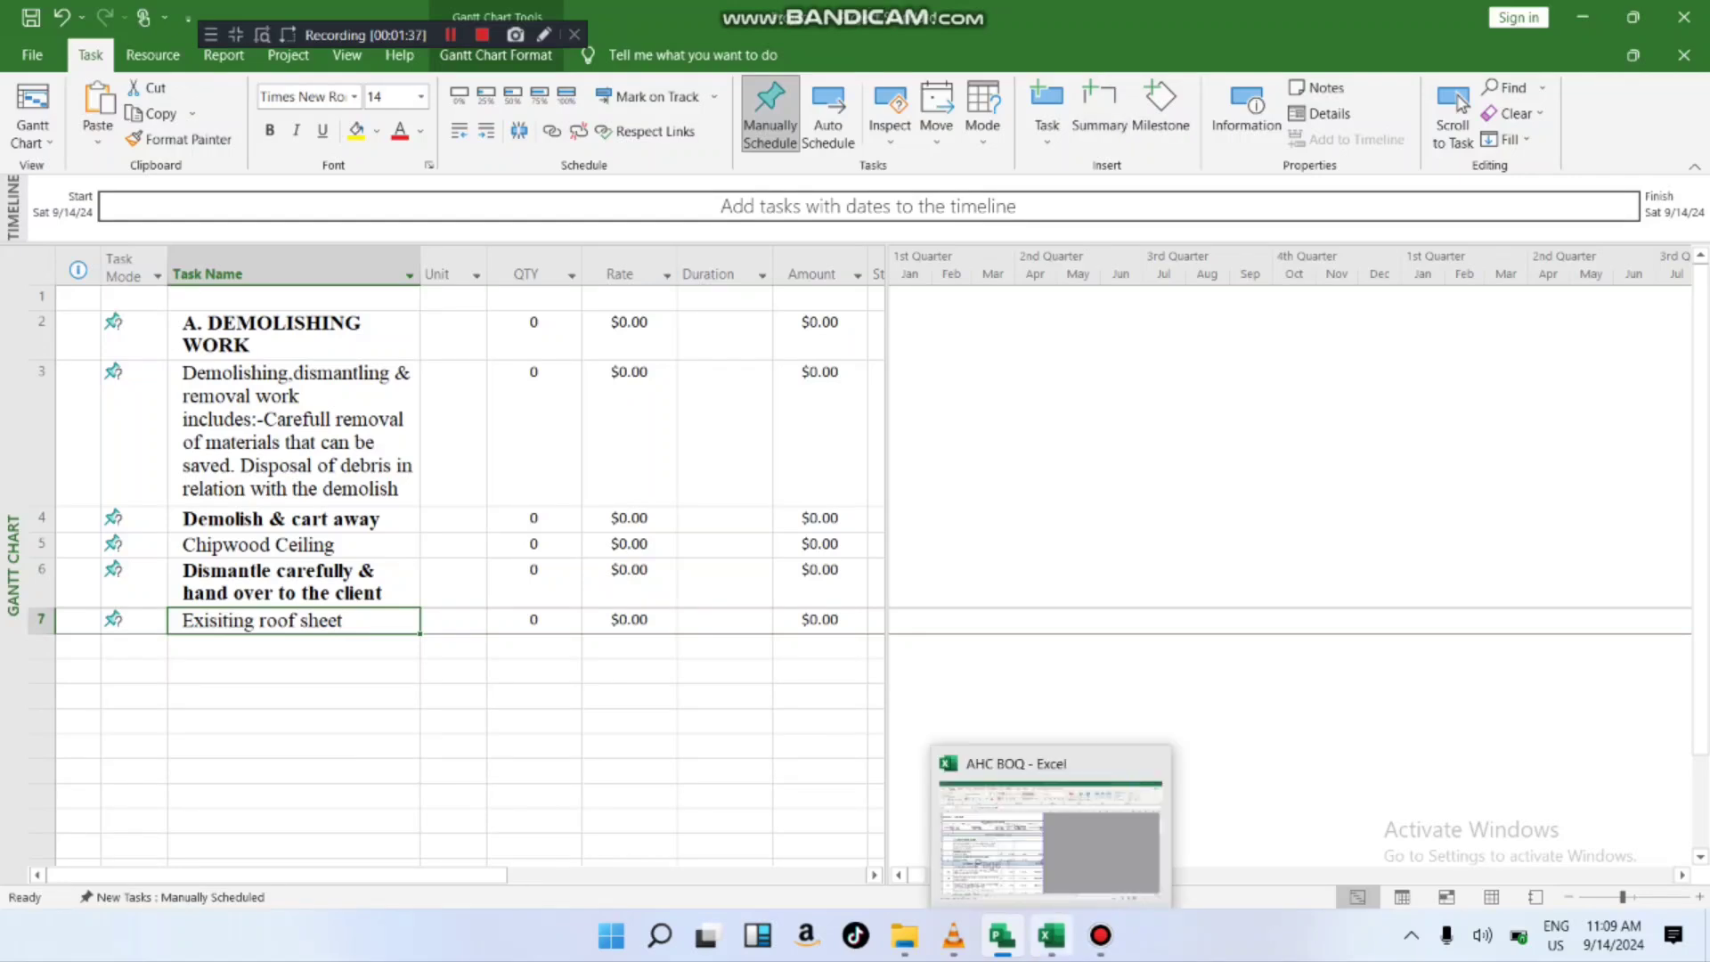
mouse_move(1002, 936)
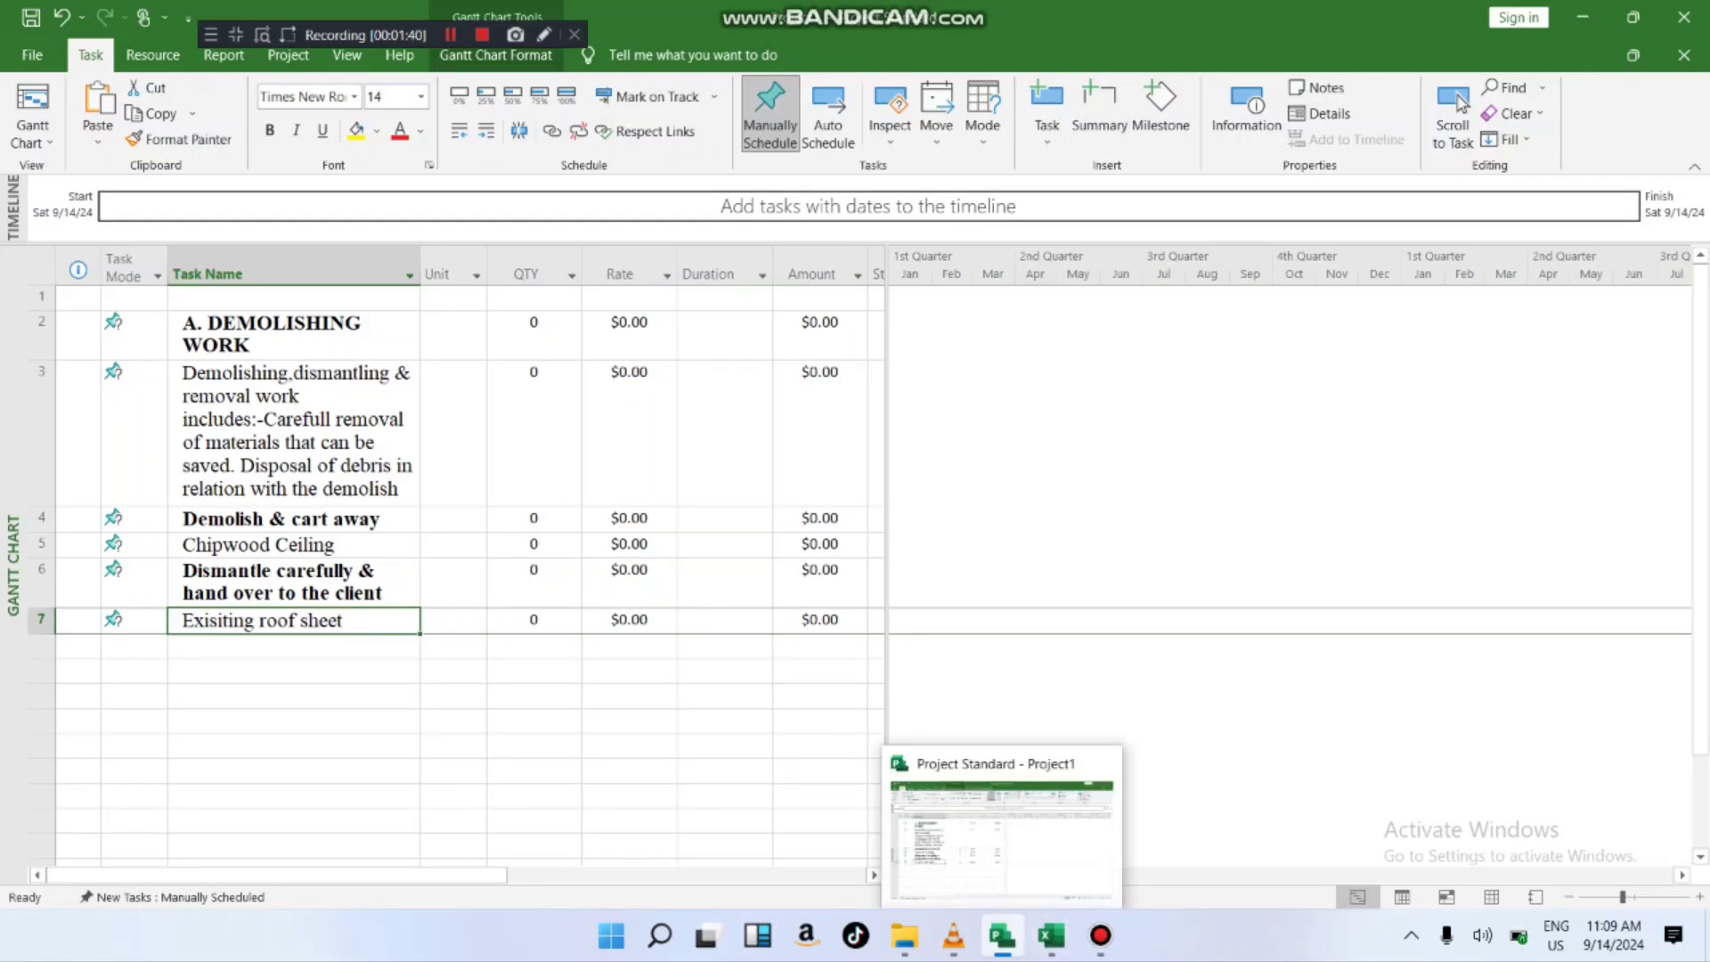
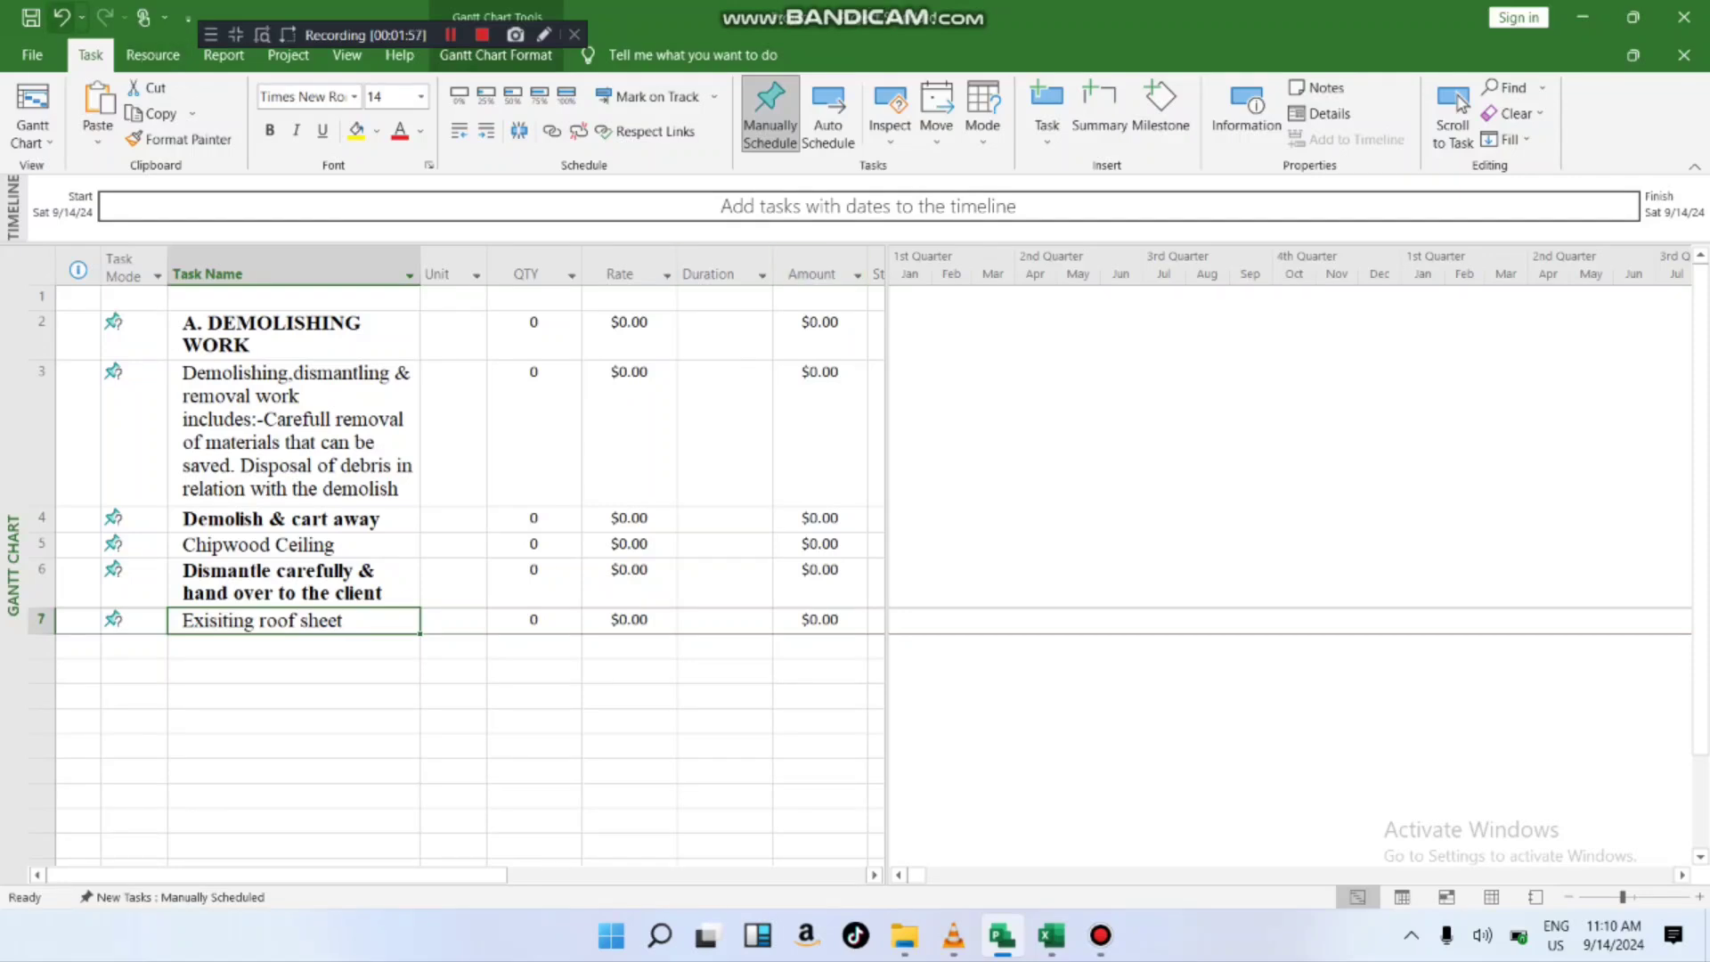
- Open the Display settings in the Project Options
click(31, 17)
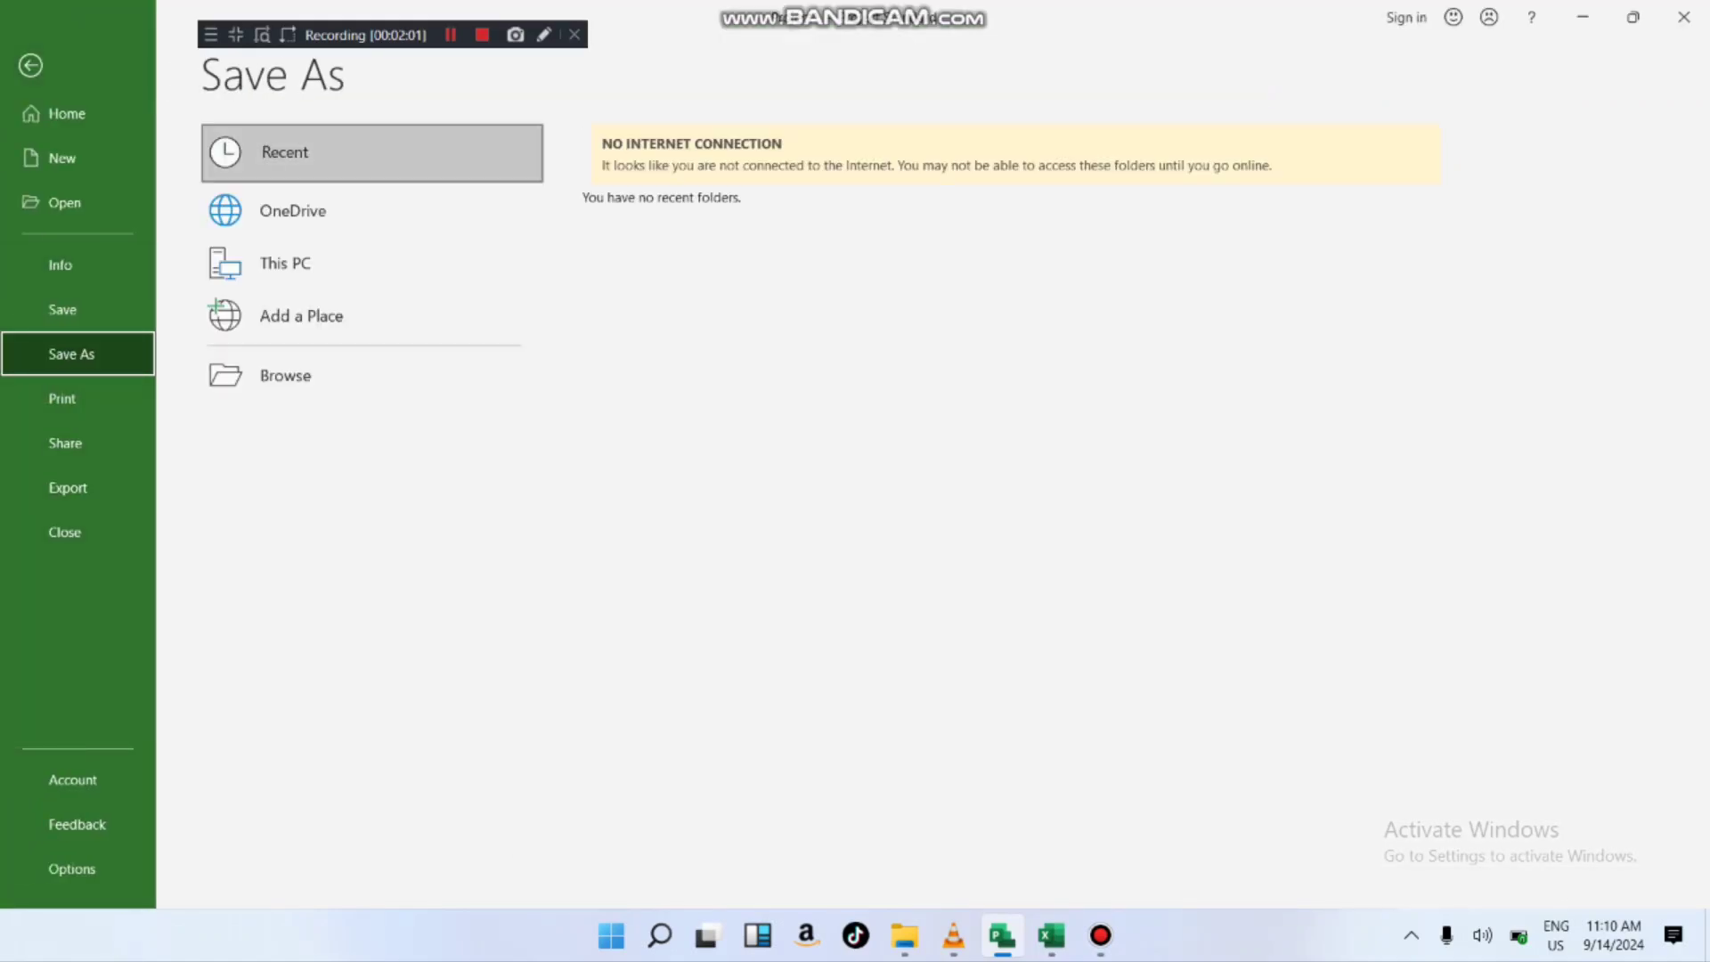
click(71, 868)
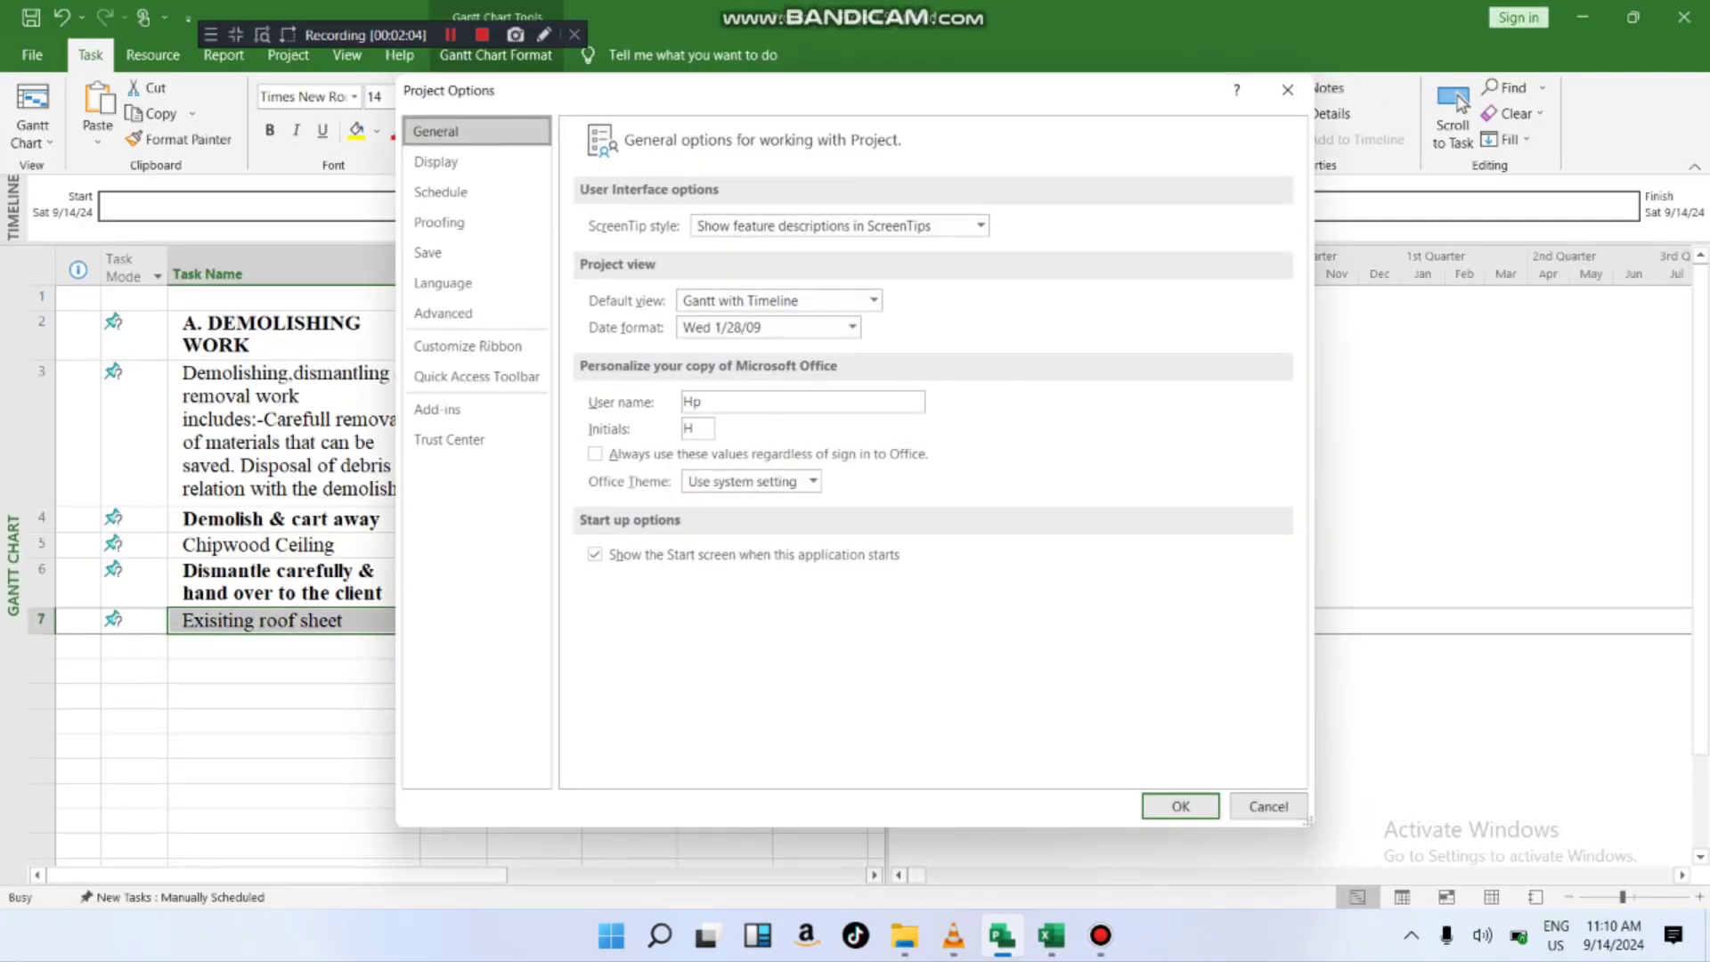
click(436, 161)
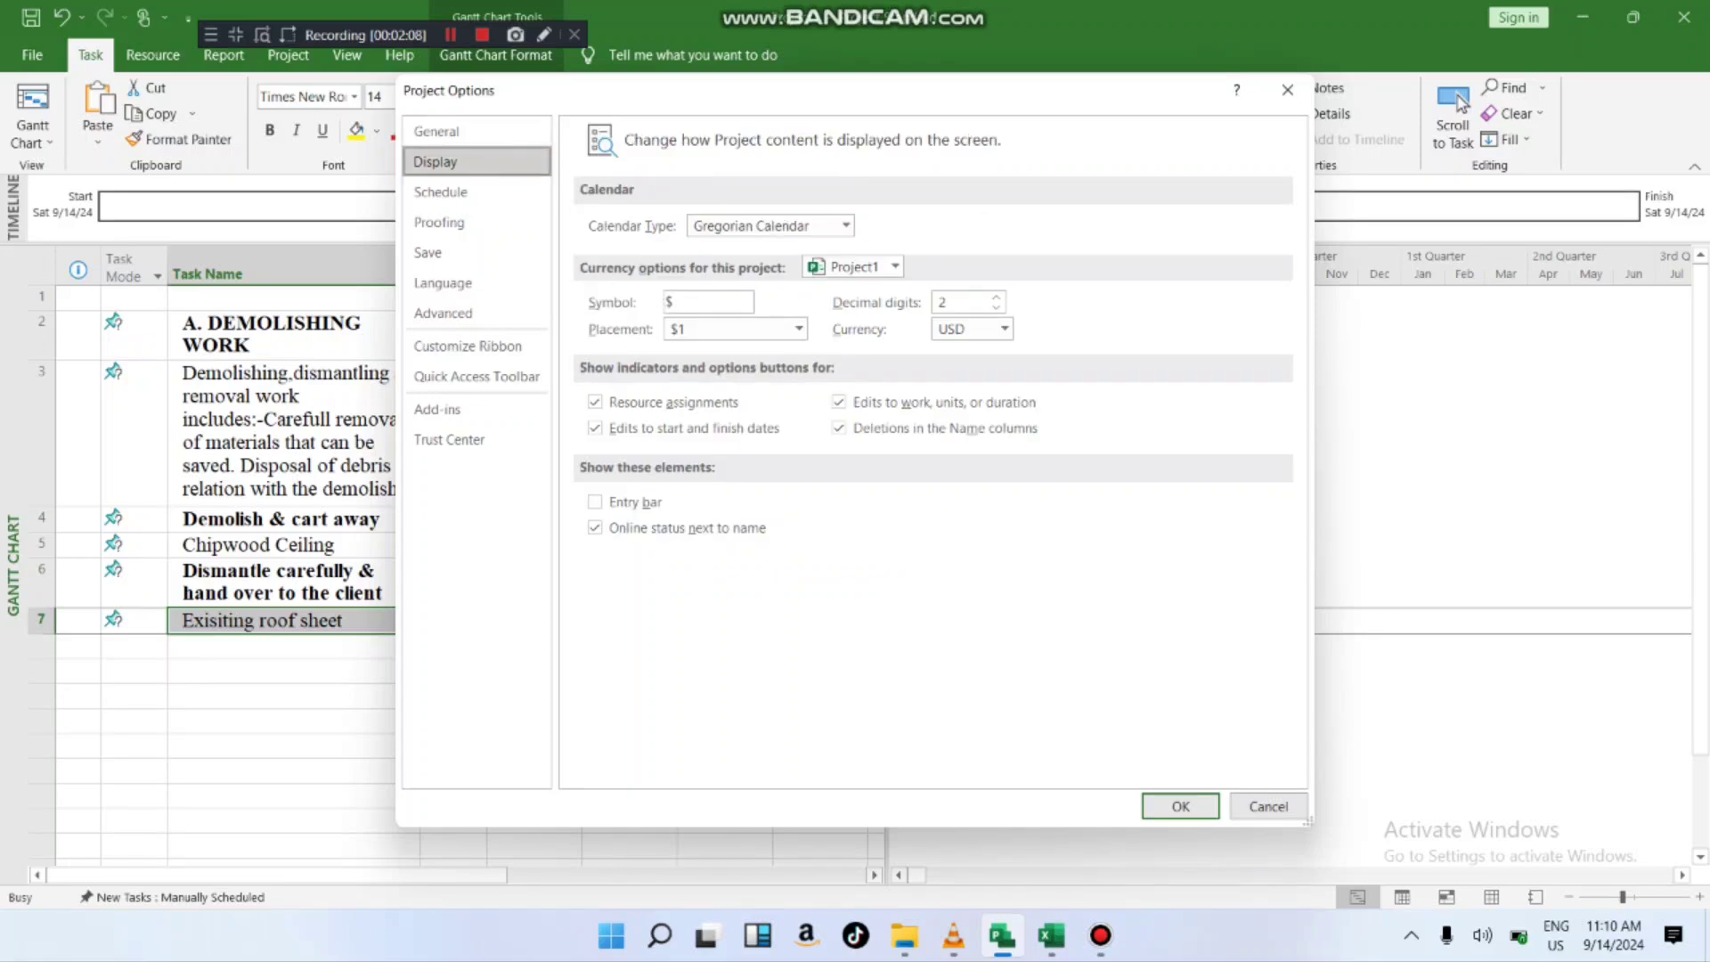
- Set the project's currency to ETB and apply the display options
click(1004, 329)
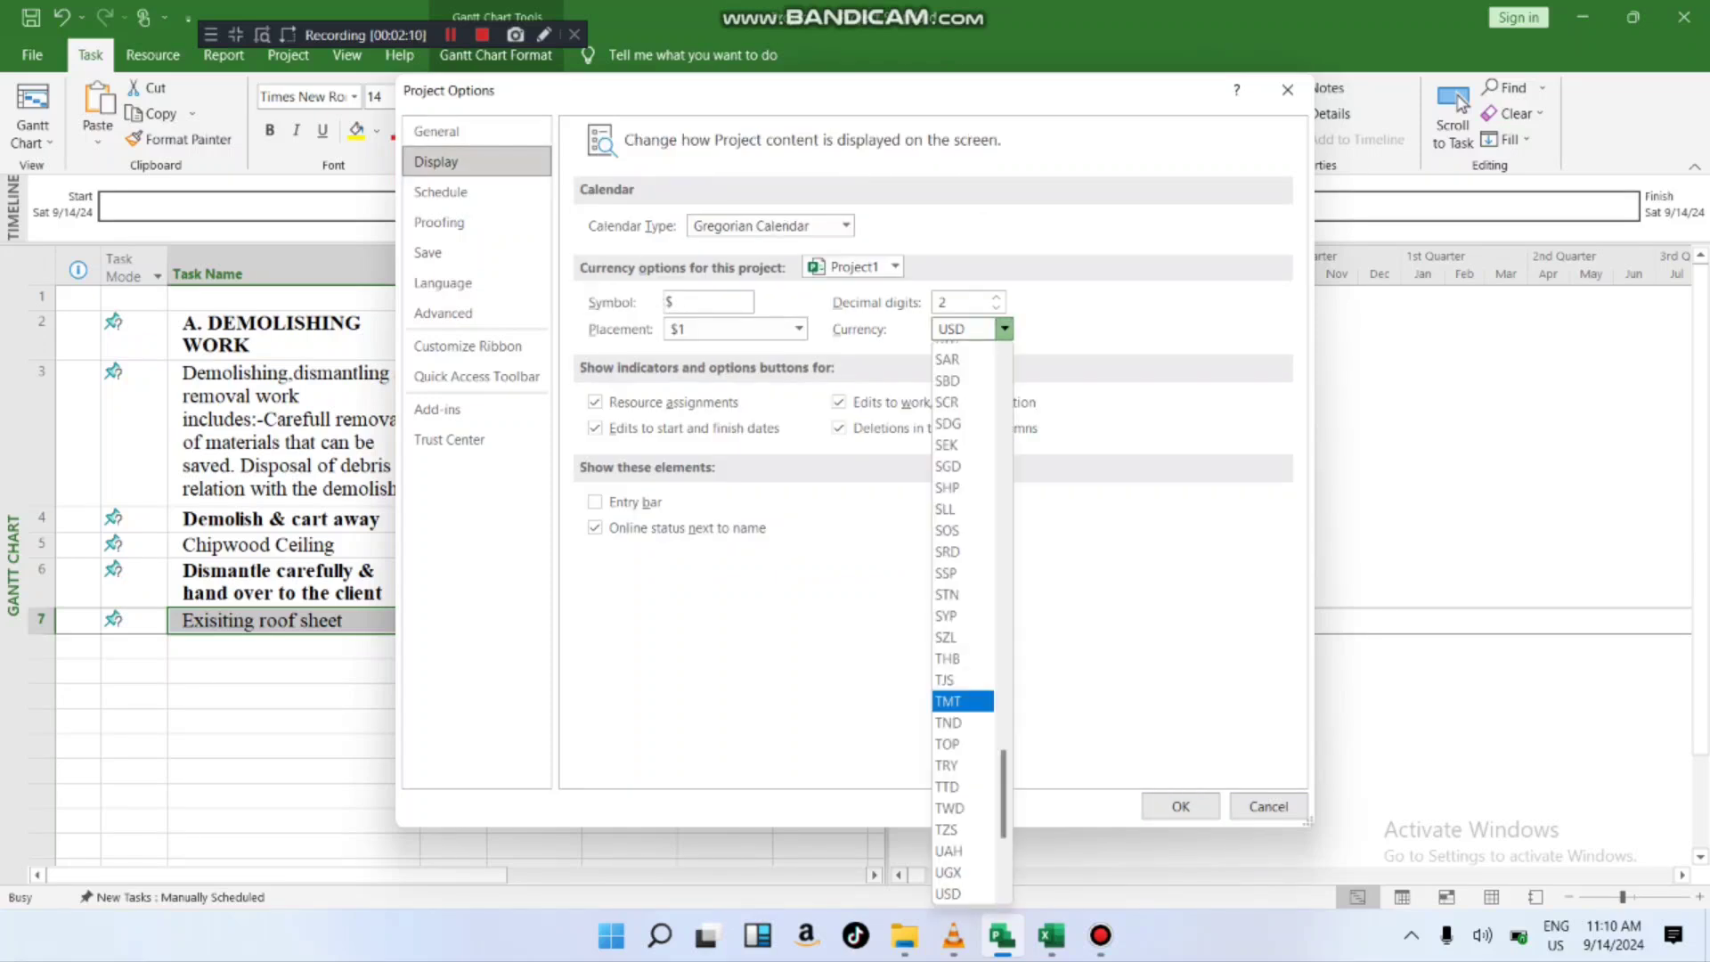
key(Up)
key(Up)
key(Up)
key(Up)
key(Up)
key(Up)
key(Up)
key(Up)
key(Up)
key(Up)
key(Up)
key(Up)
key(Up)
key(Up)
key(Up)
key(Up)
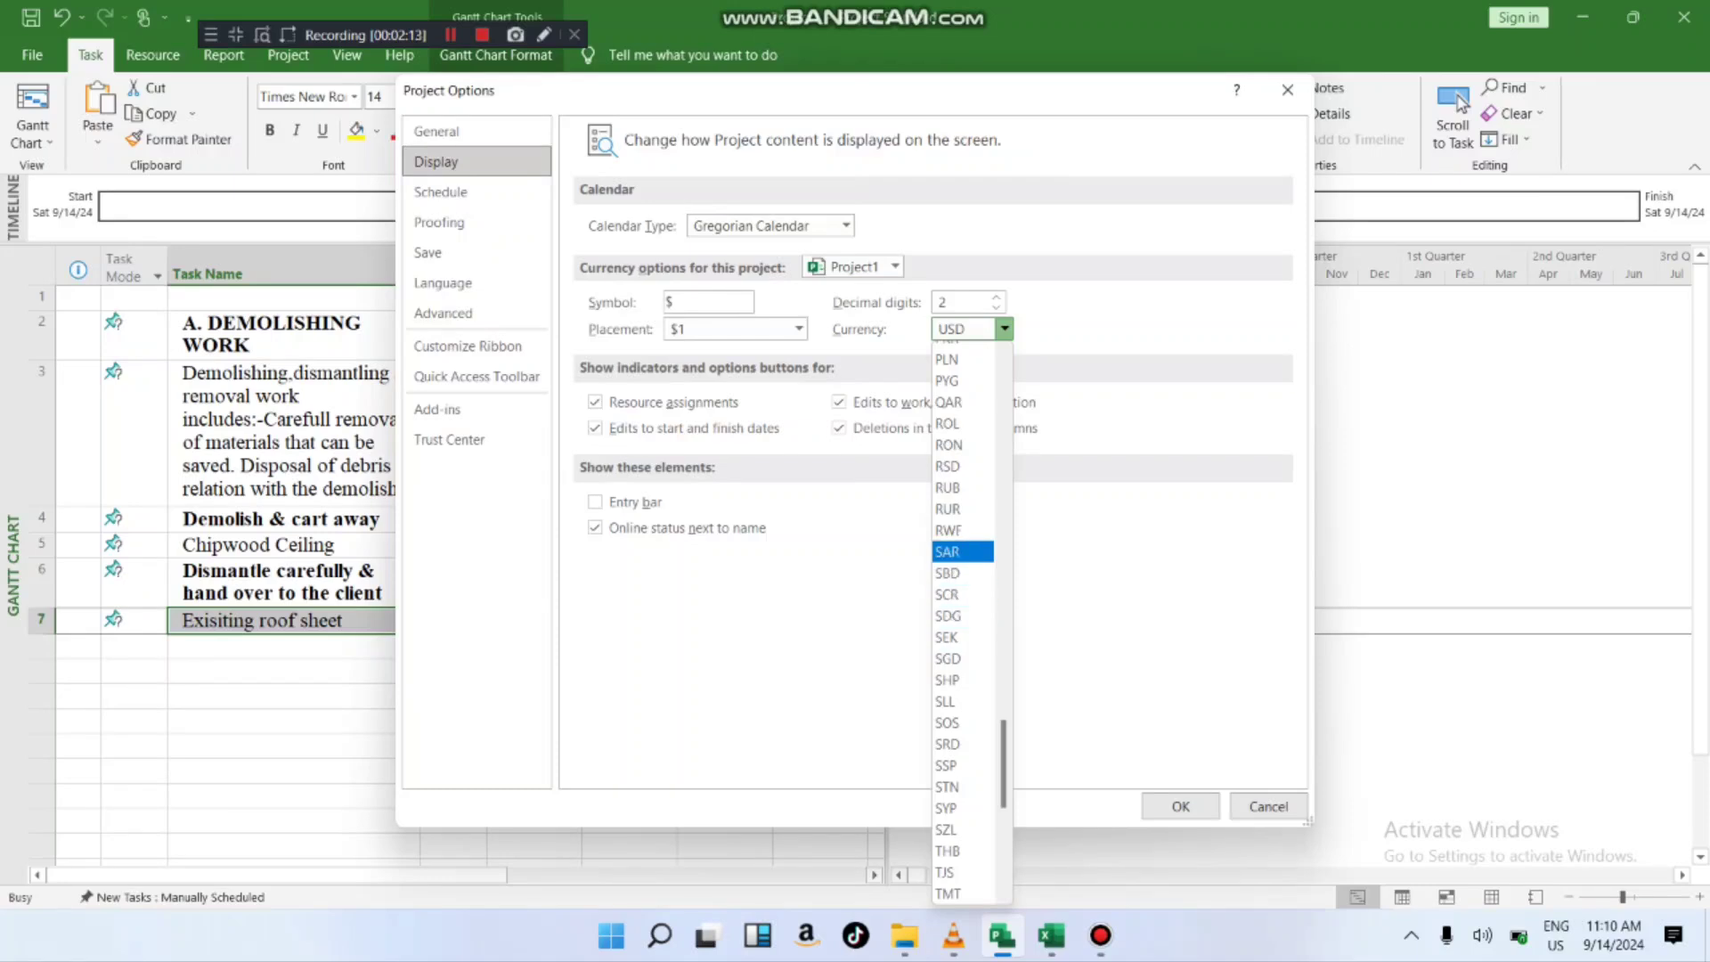
key(Up)
key(Up)
key(Up)
key(Up)
key(Up)
key(Up)
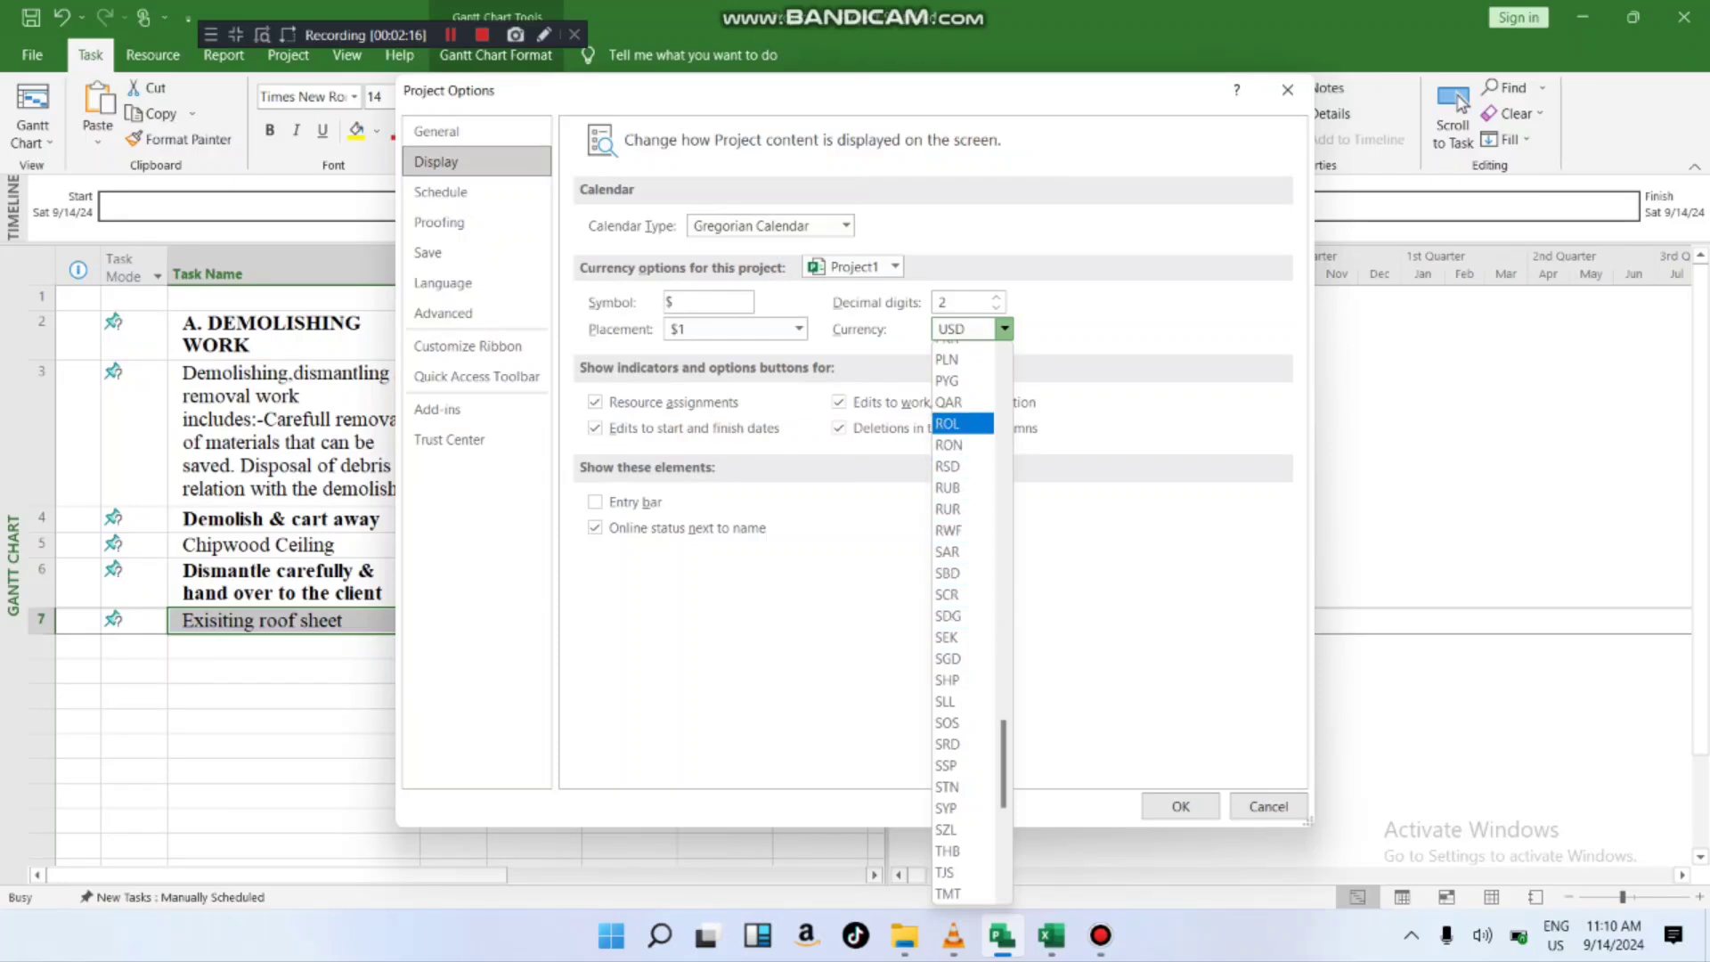
scroll(963, 424, up, 1)
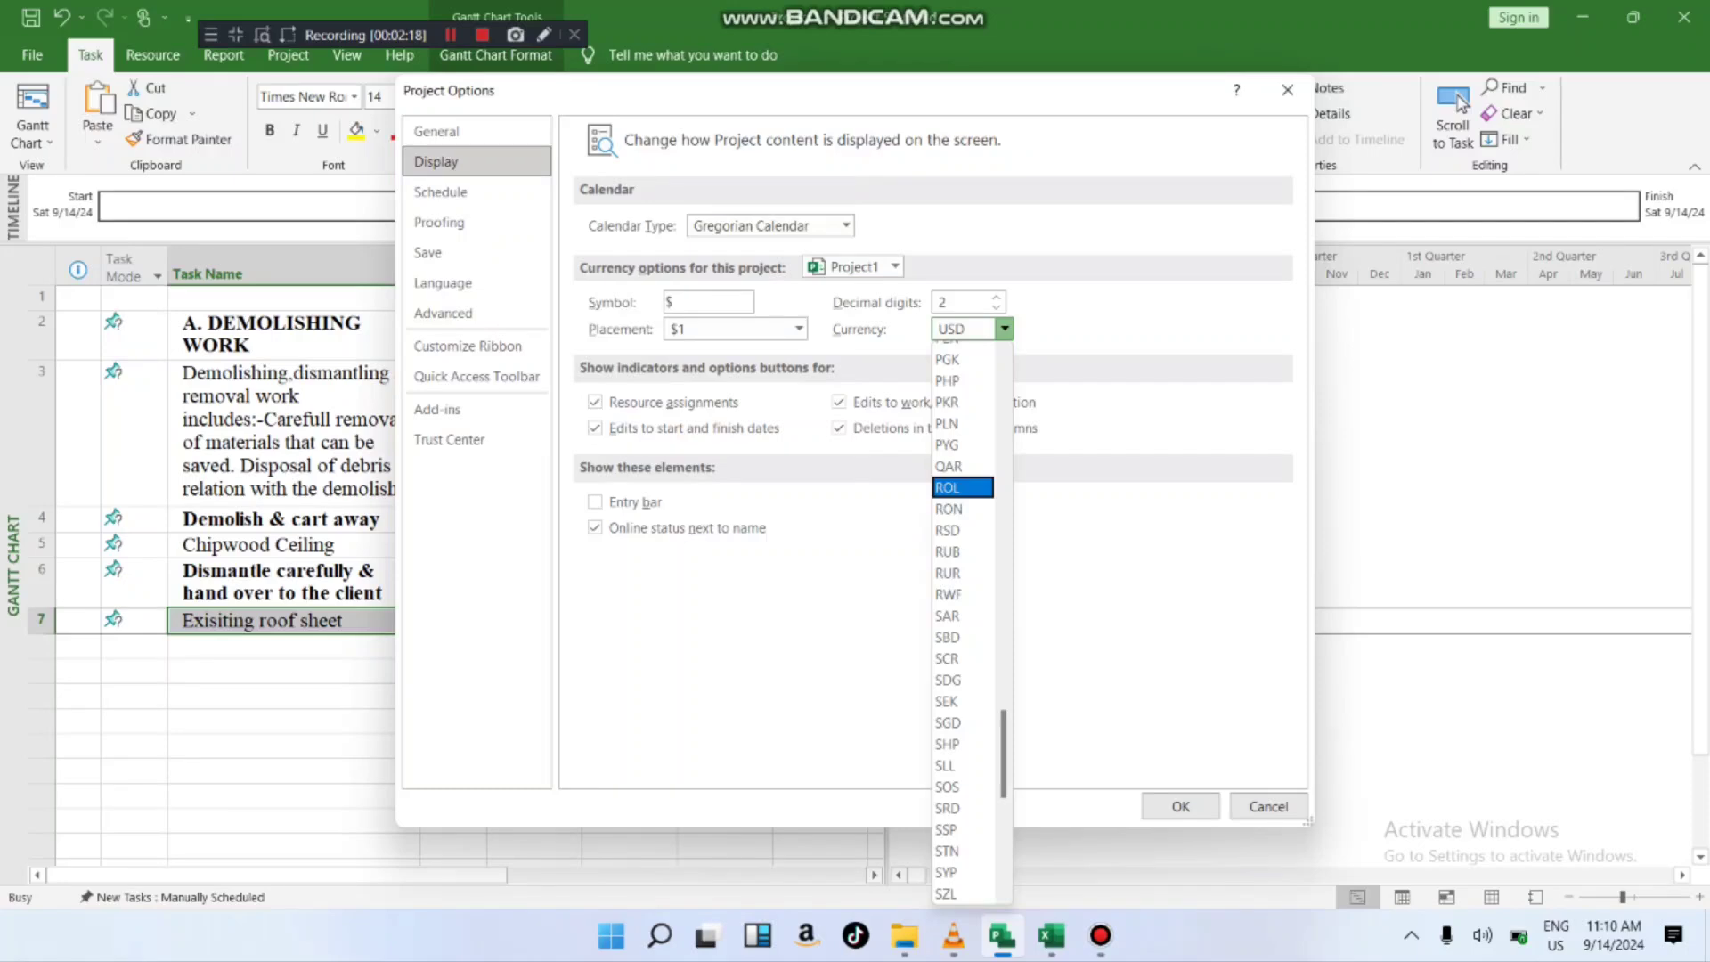
scroll(963, 615, up, 5)
scroll(963, 615, up, 2)
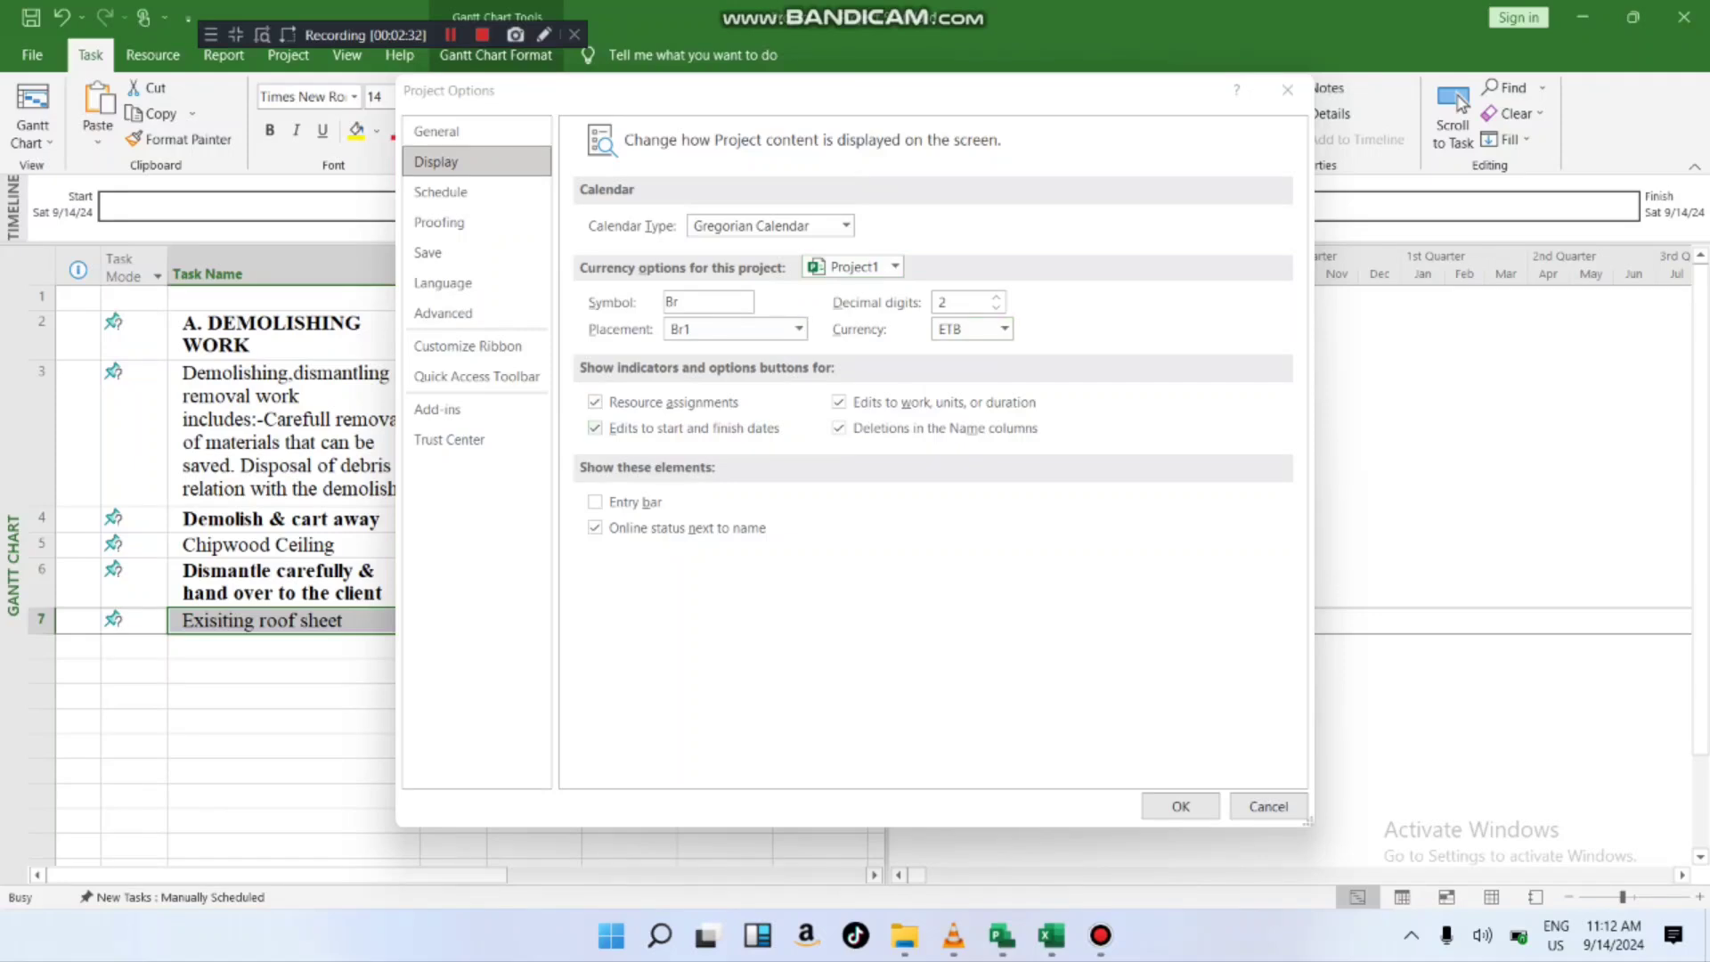
click(1180, 806)
click(1180, 806)
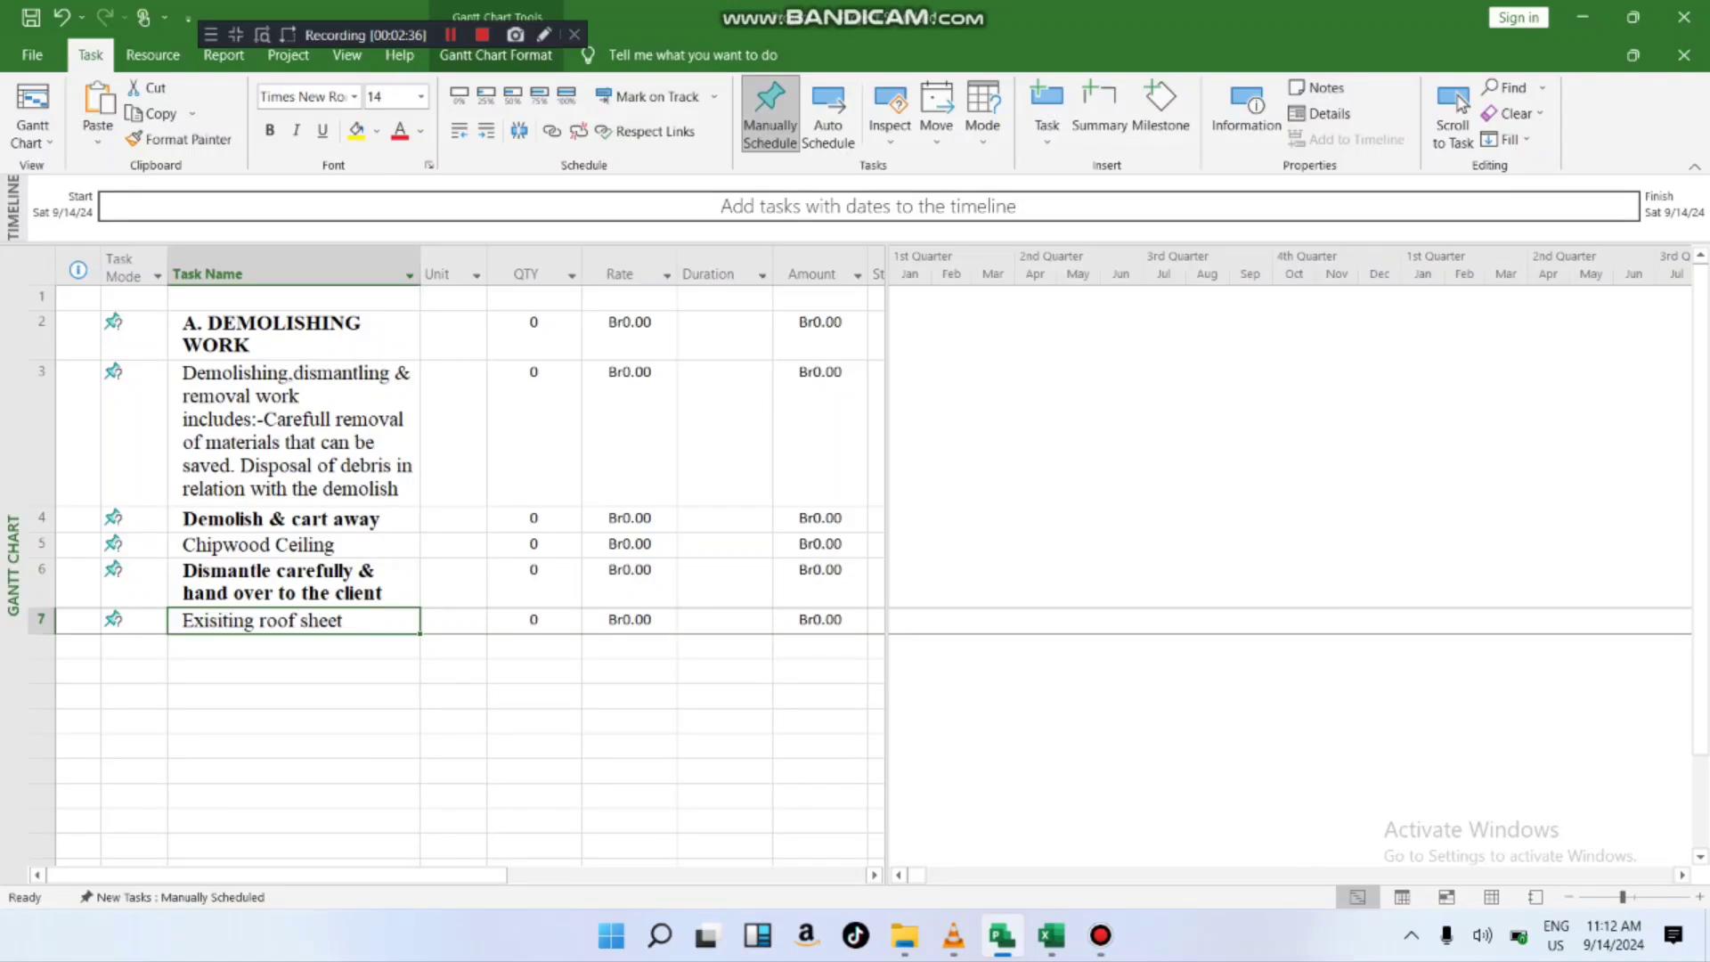
- Widen the task table area until the Start column shows, and select the Unit cell of the demolishing work heading
click(629, 544)
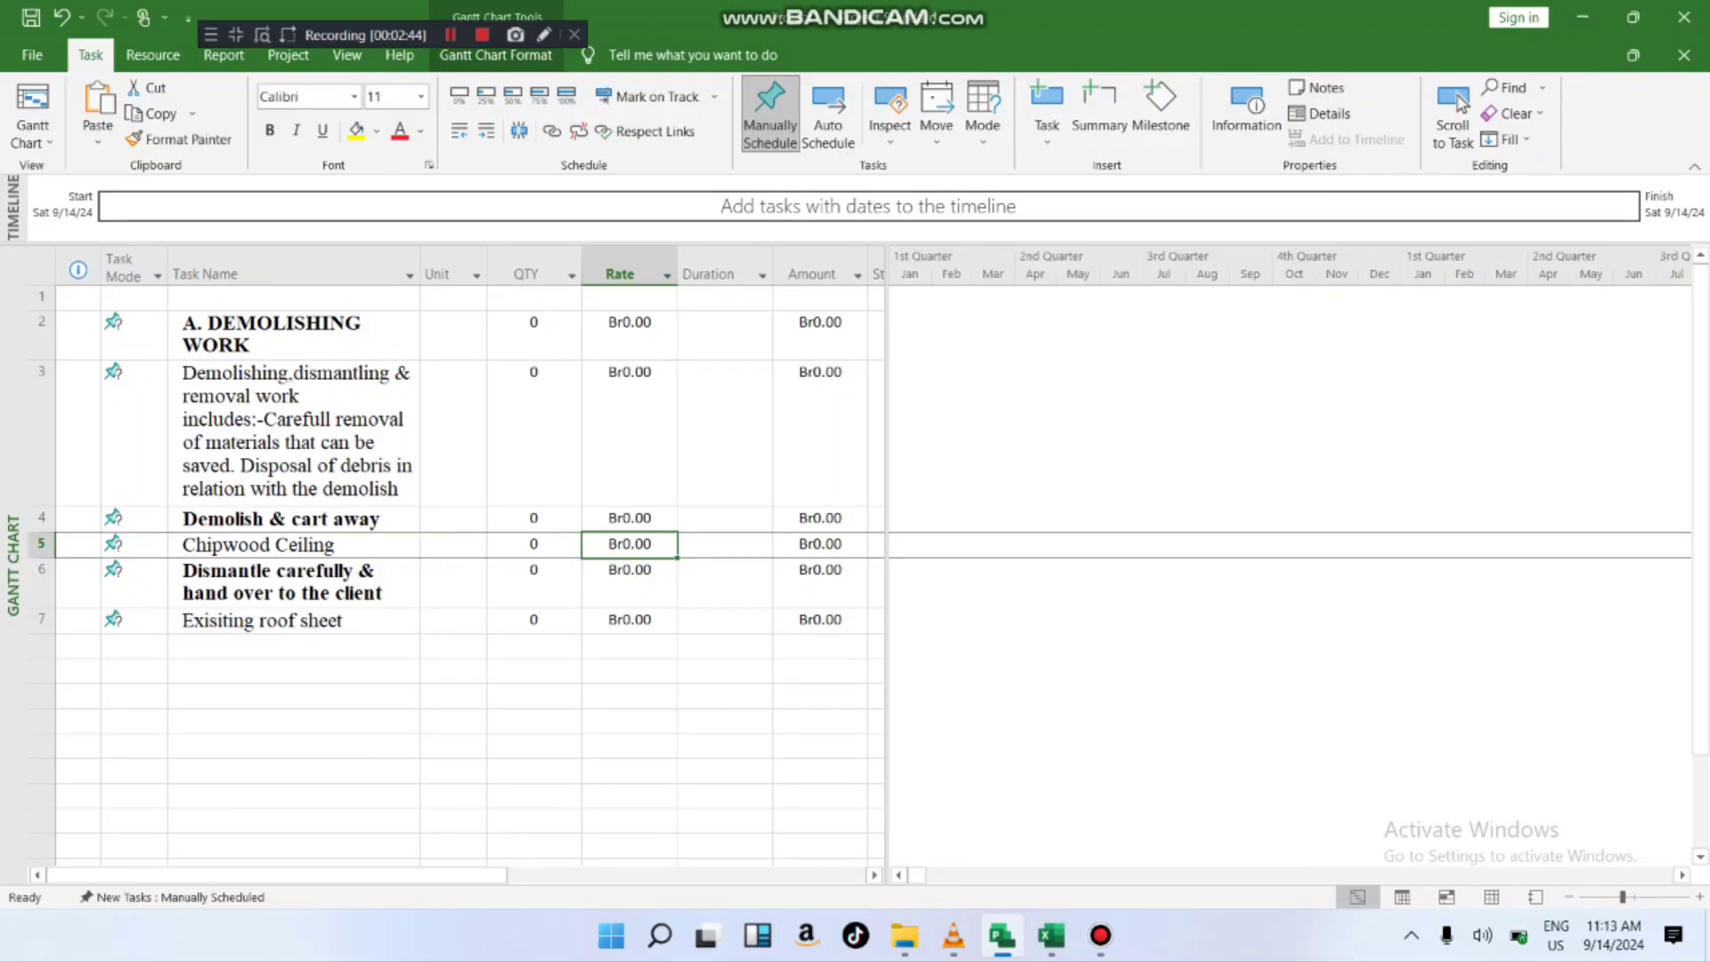
drag(887, 545, 980, 544)
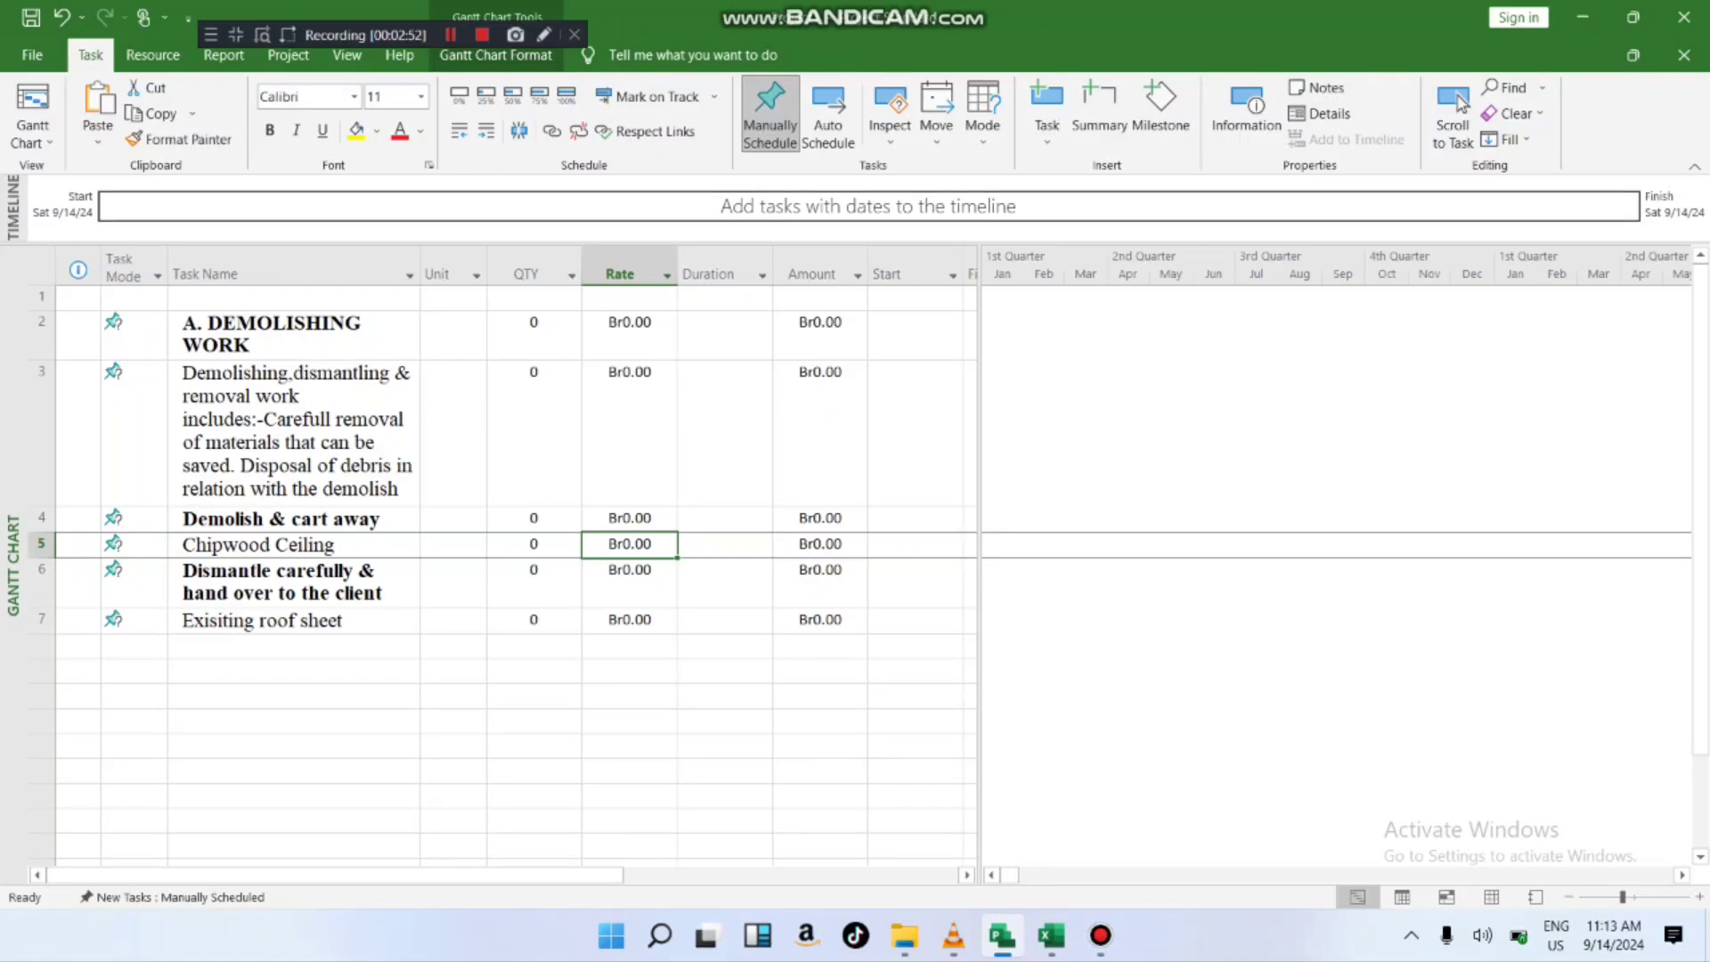
click(452, 266)
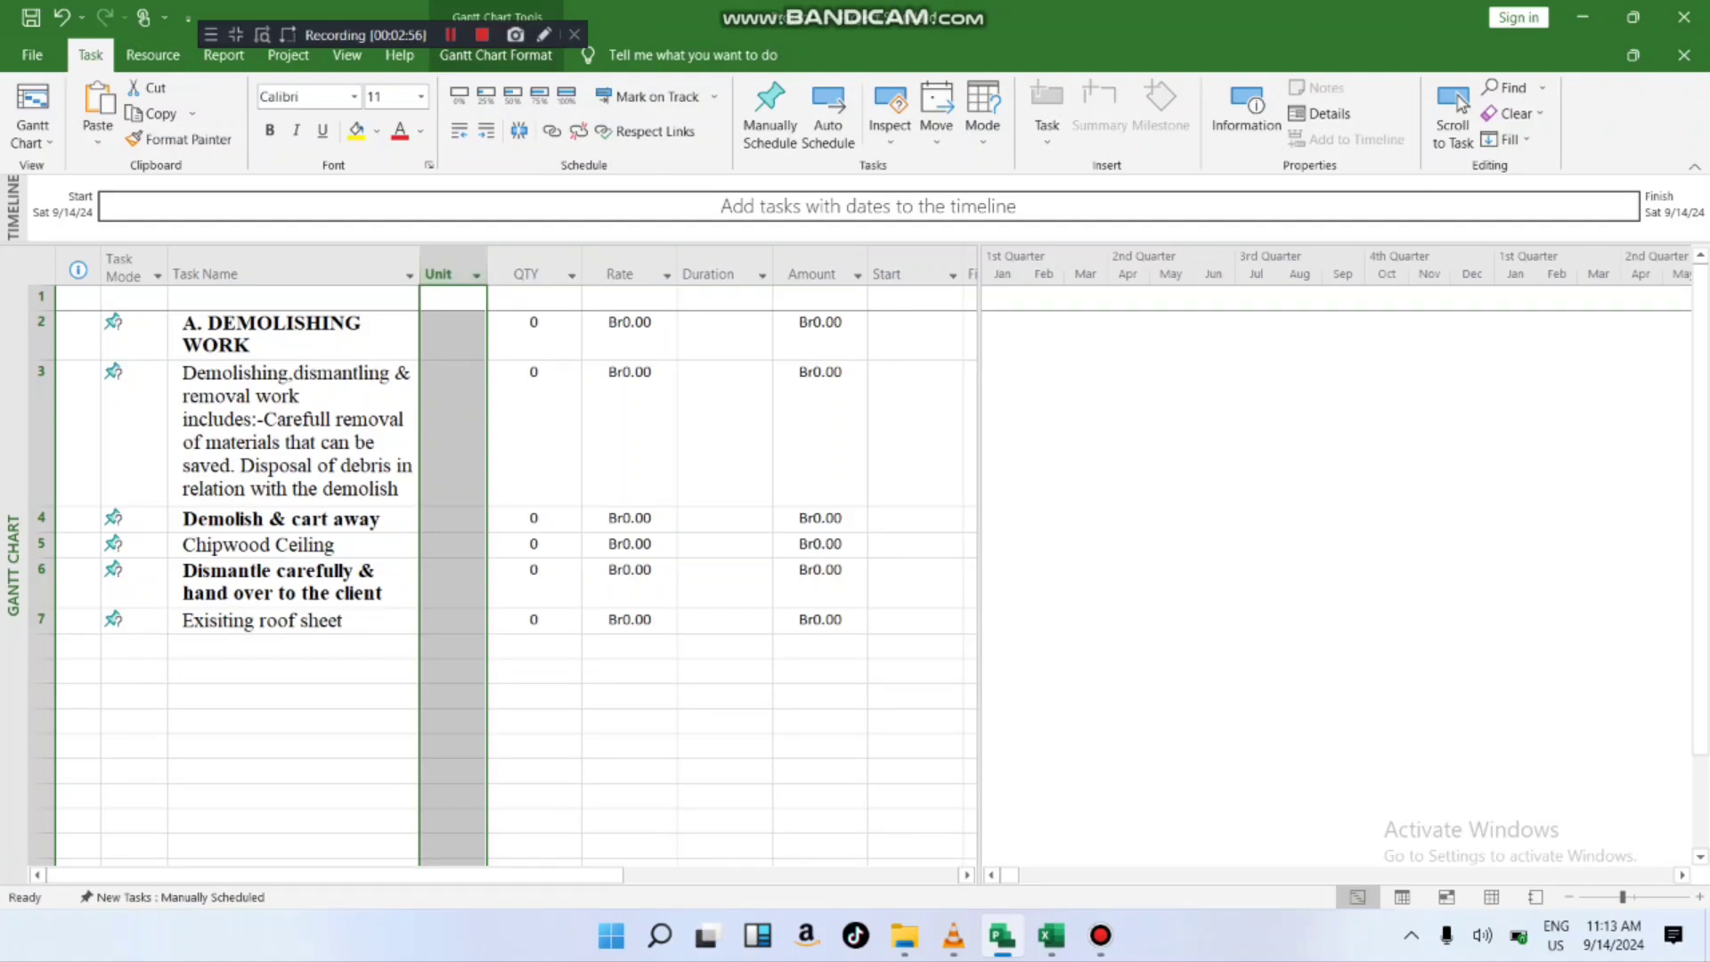
click(453, 335)
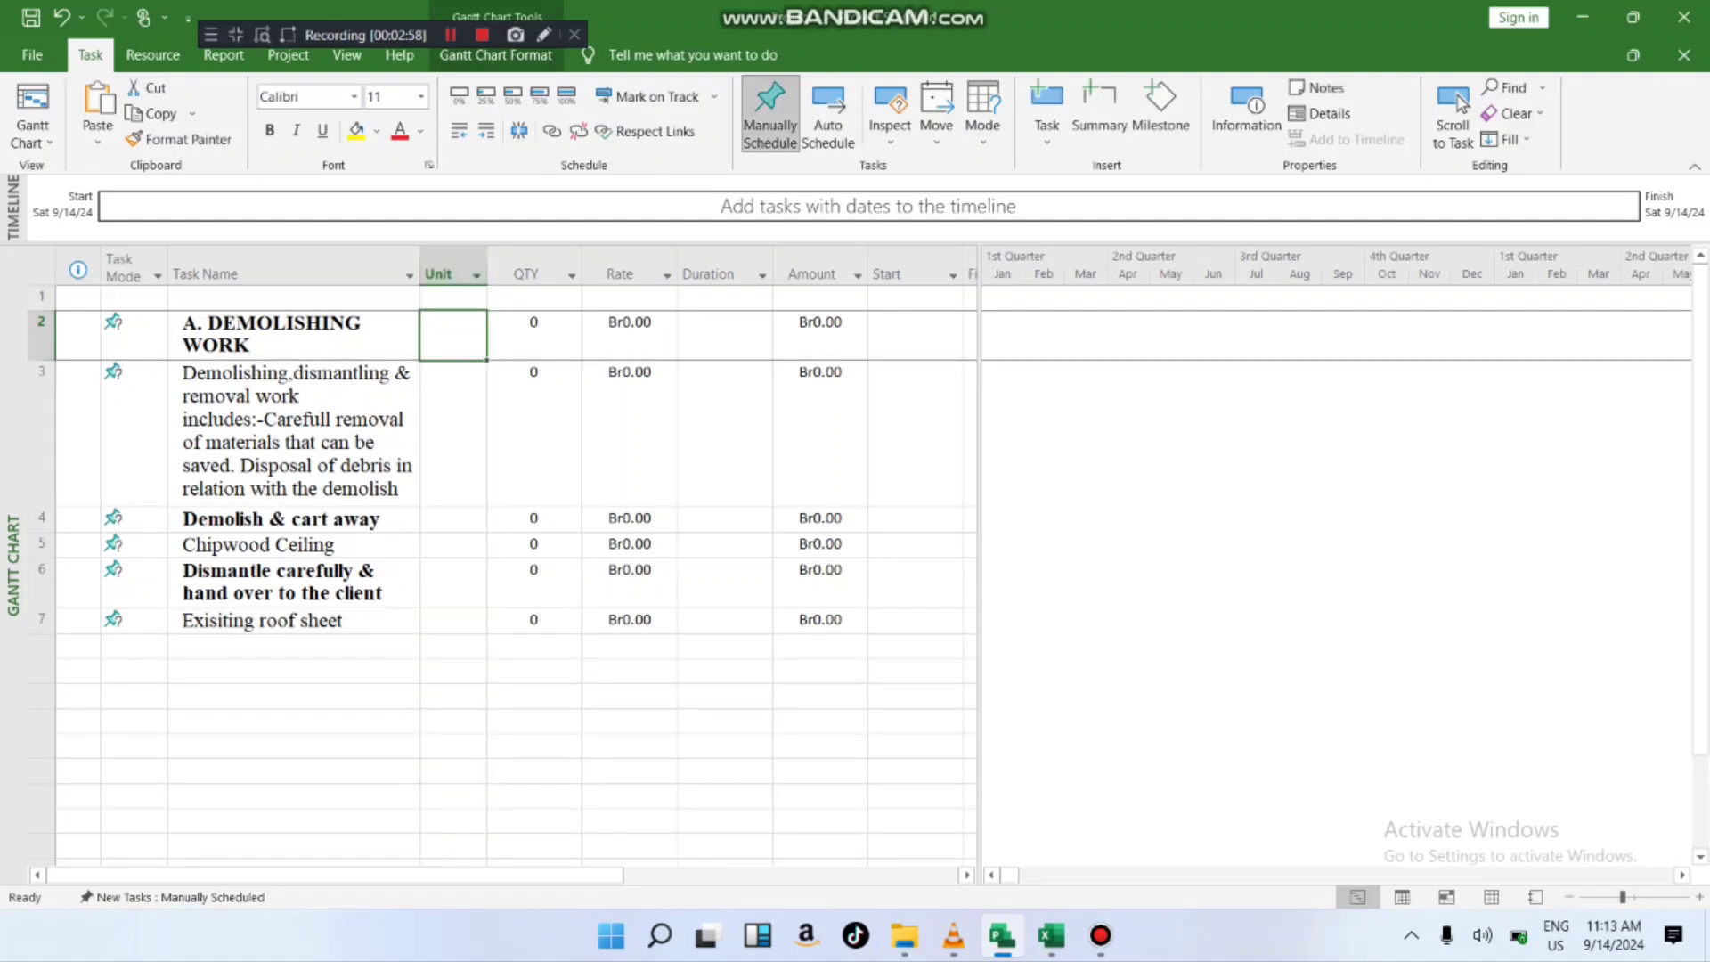
- Switch to the Excel Bill of Quantity and copy the Unit cells C16 to C20 of the demolishing work
click(1051, 936)
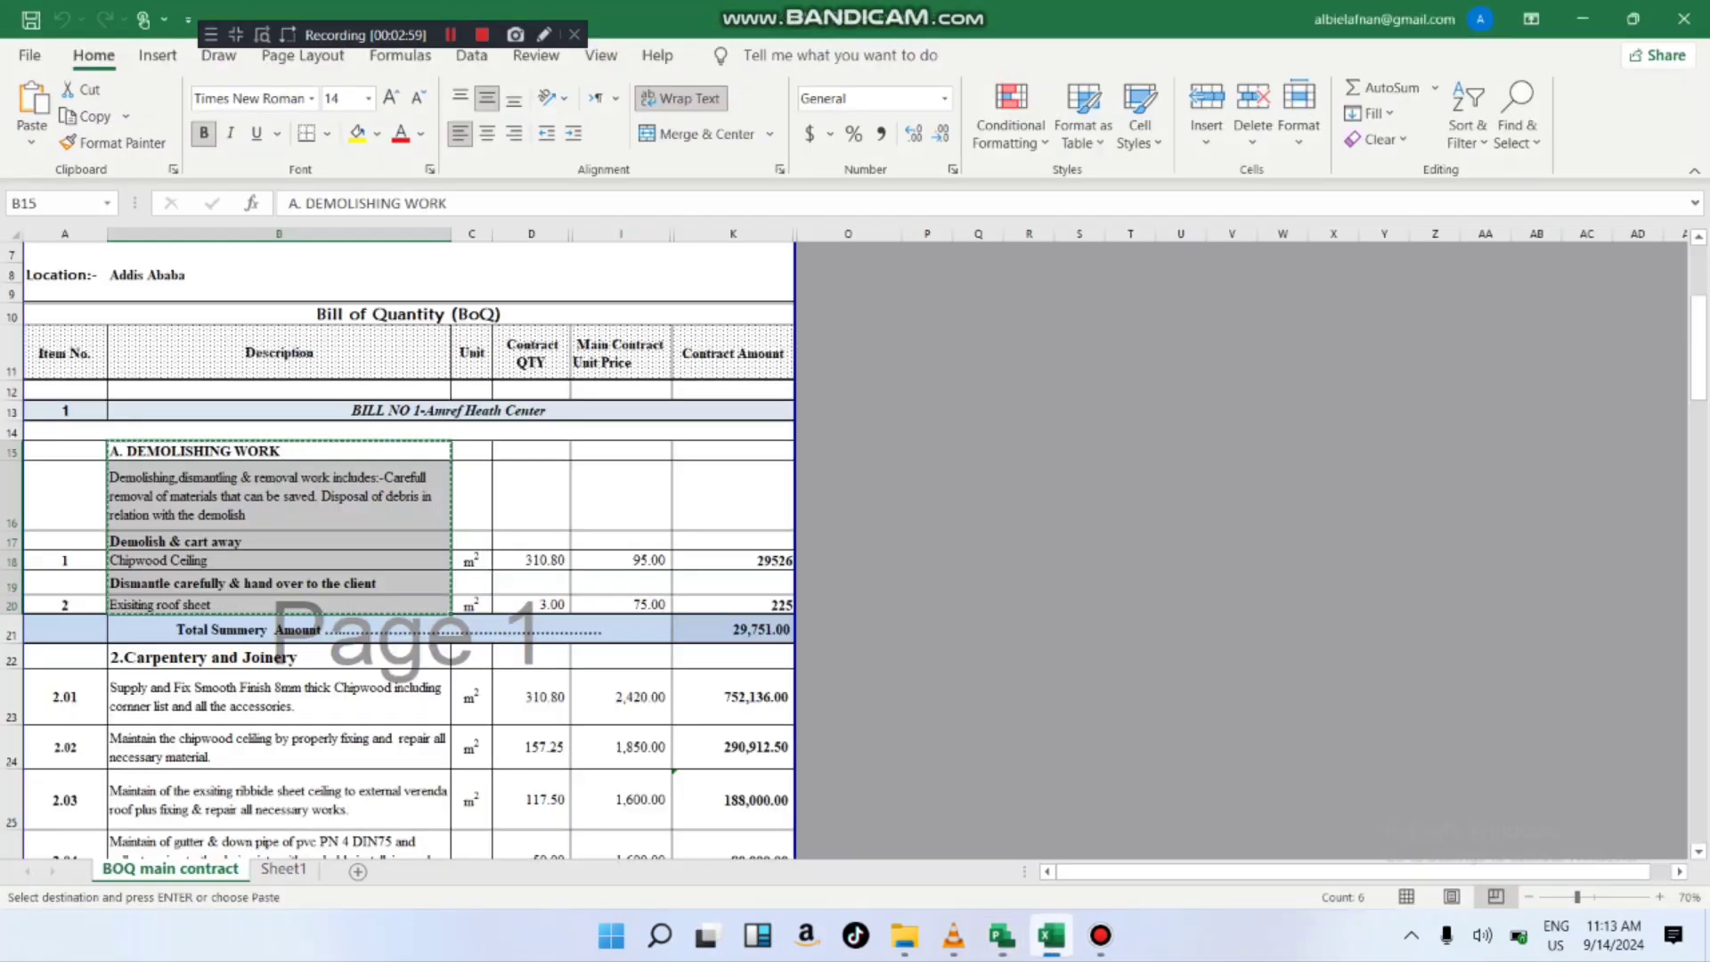
scroll(410, 548, down, 1)
key(Escape)
drag(471, 445, 472, 545)
right_click(471, 545)
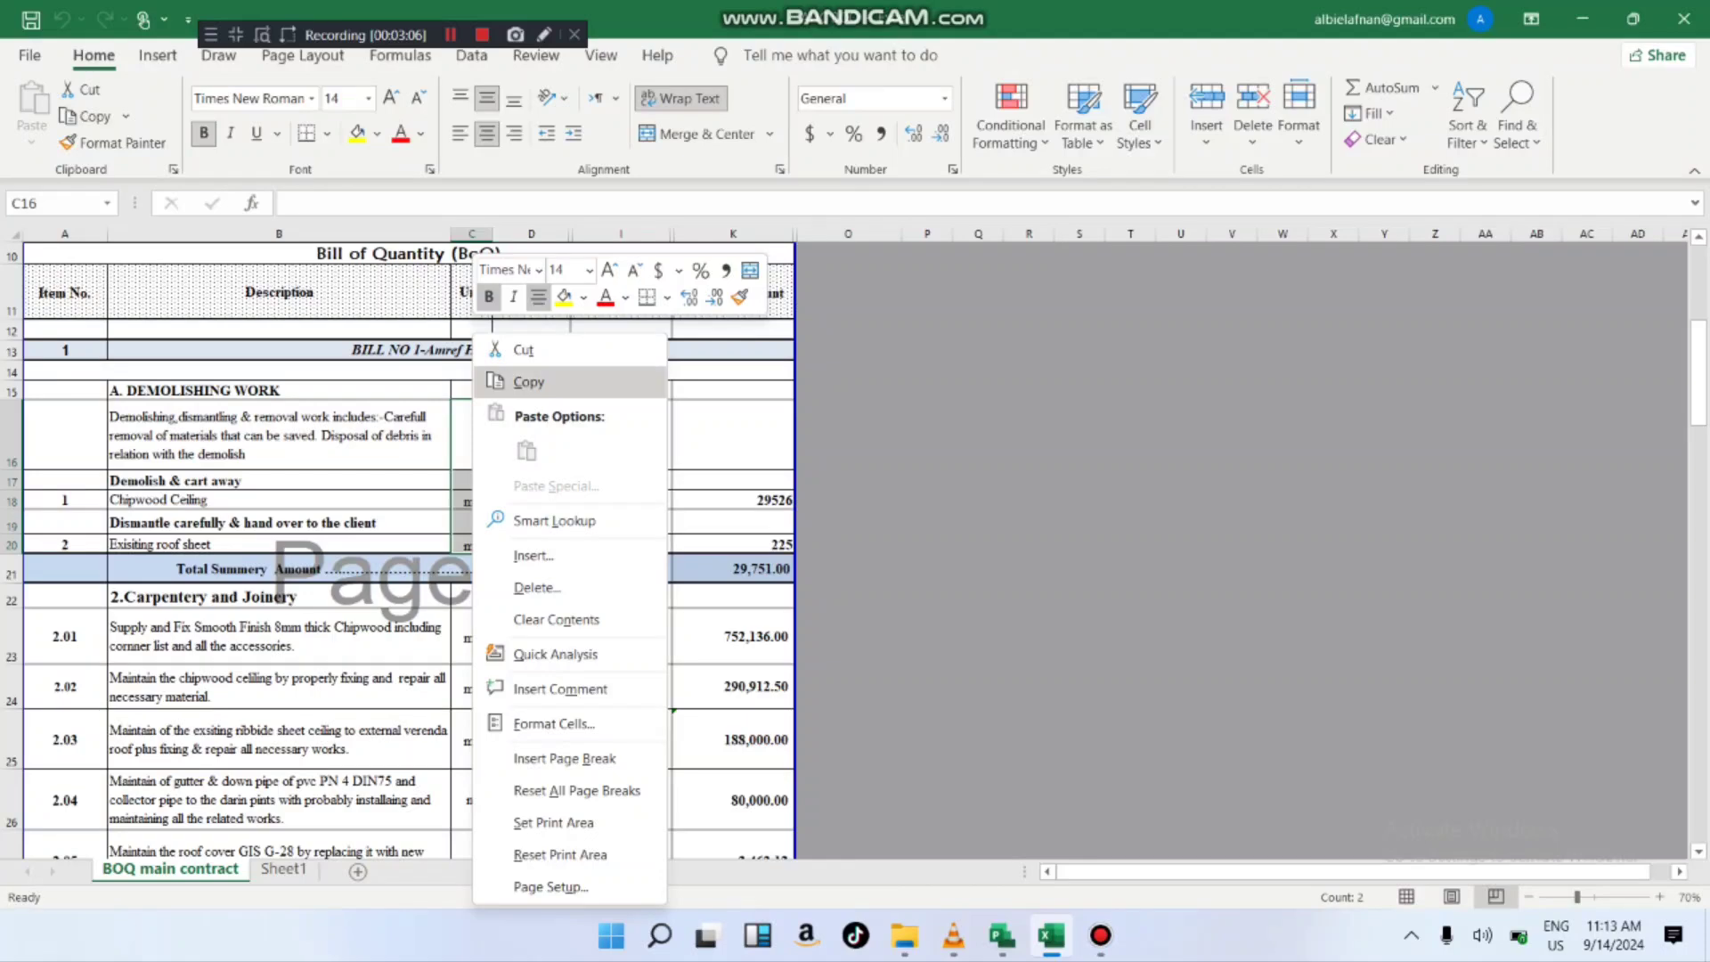
click(528, 381)
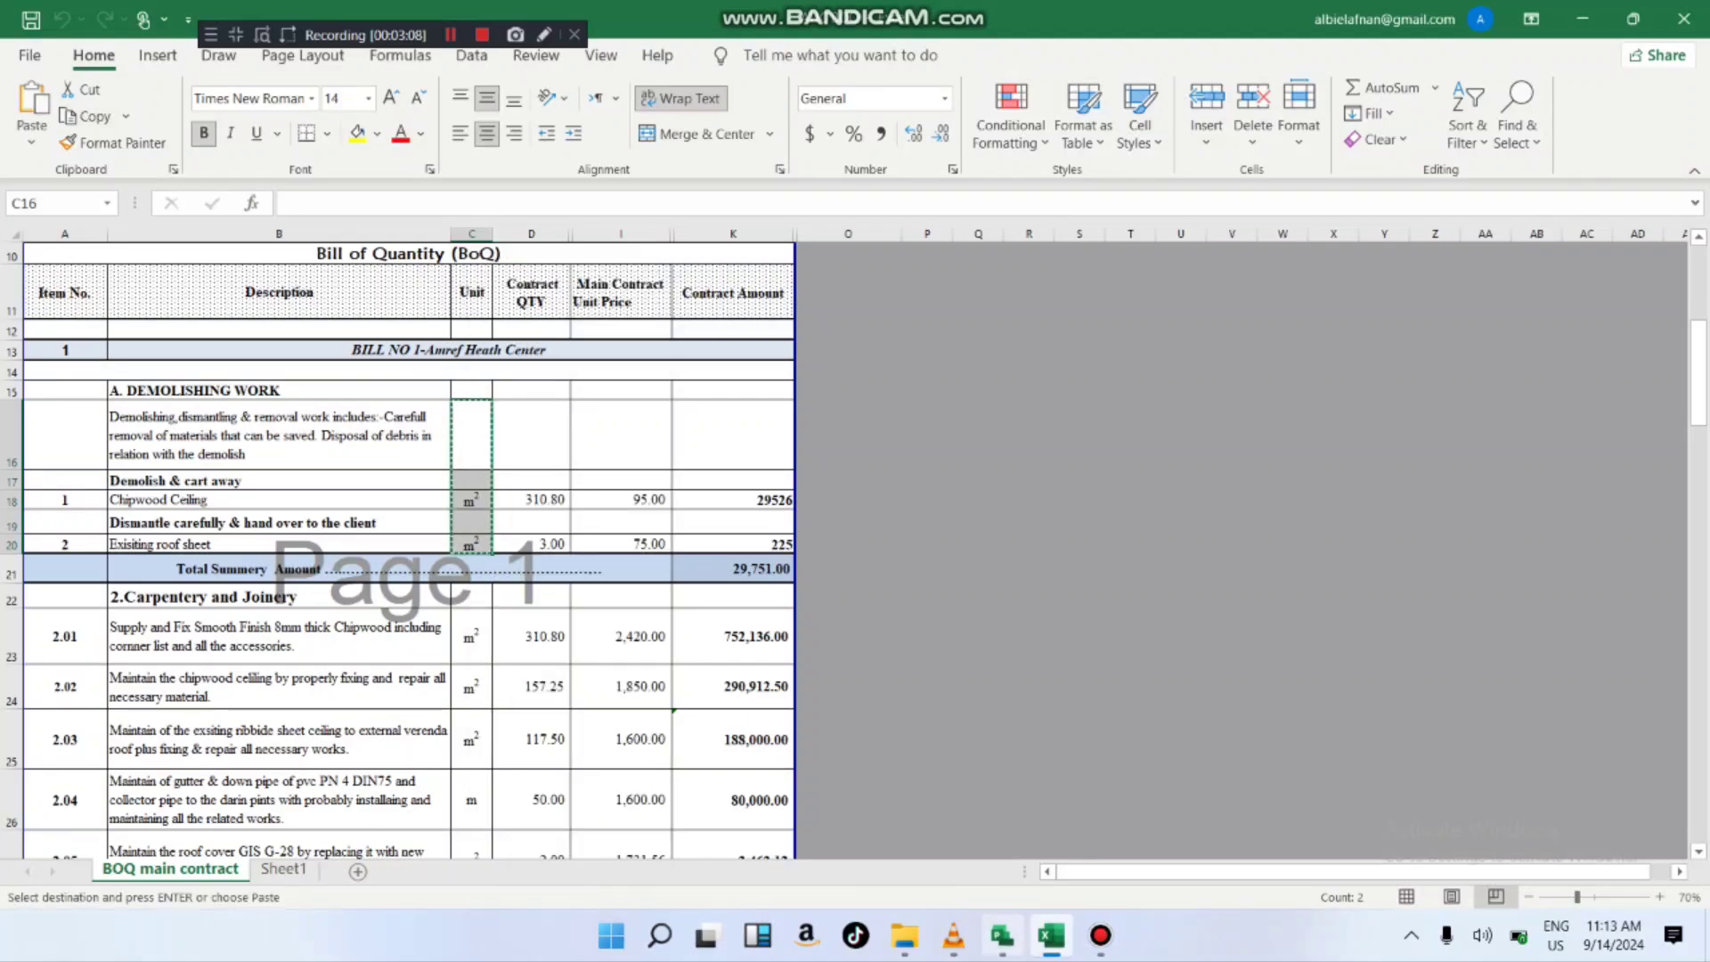
- Switch to Microsoft Project and paste the copied units into the Unit column for rows 3 to 7
click(1003, 935)
drag(454, 437, 453, 620)
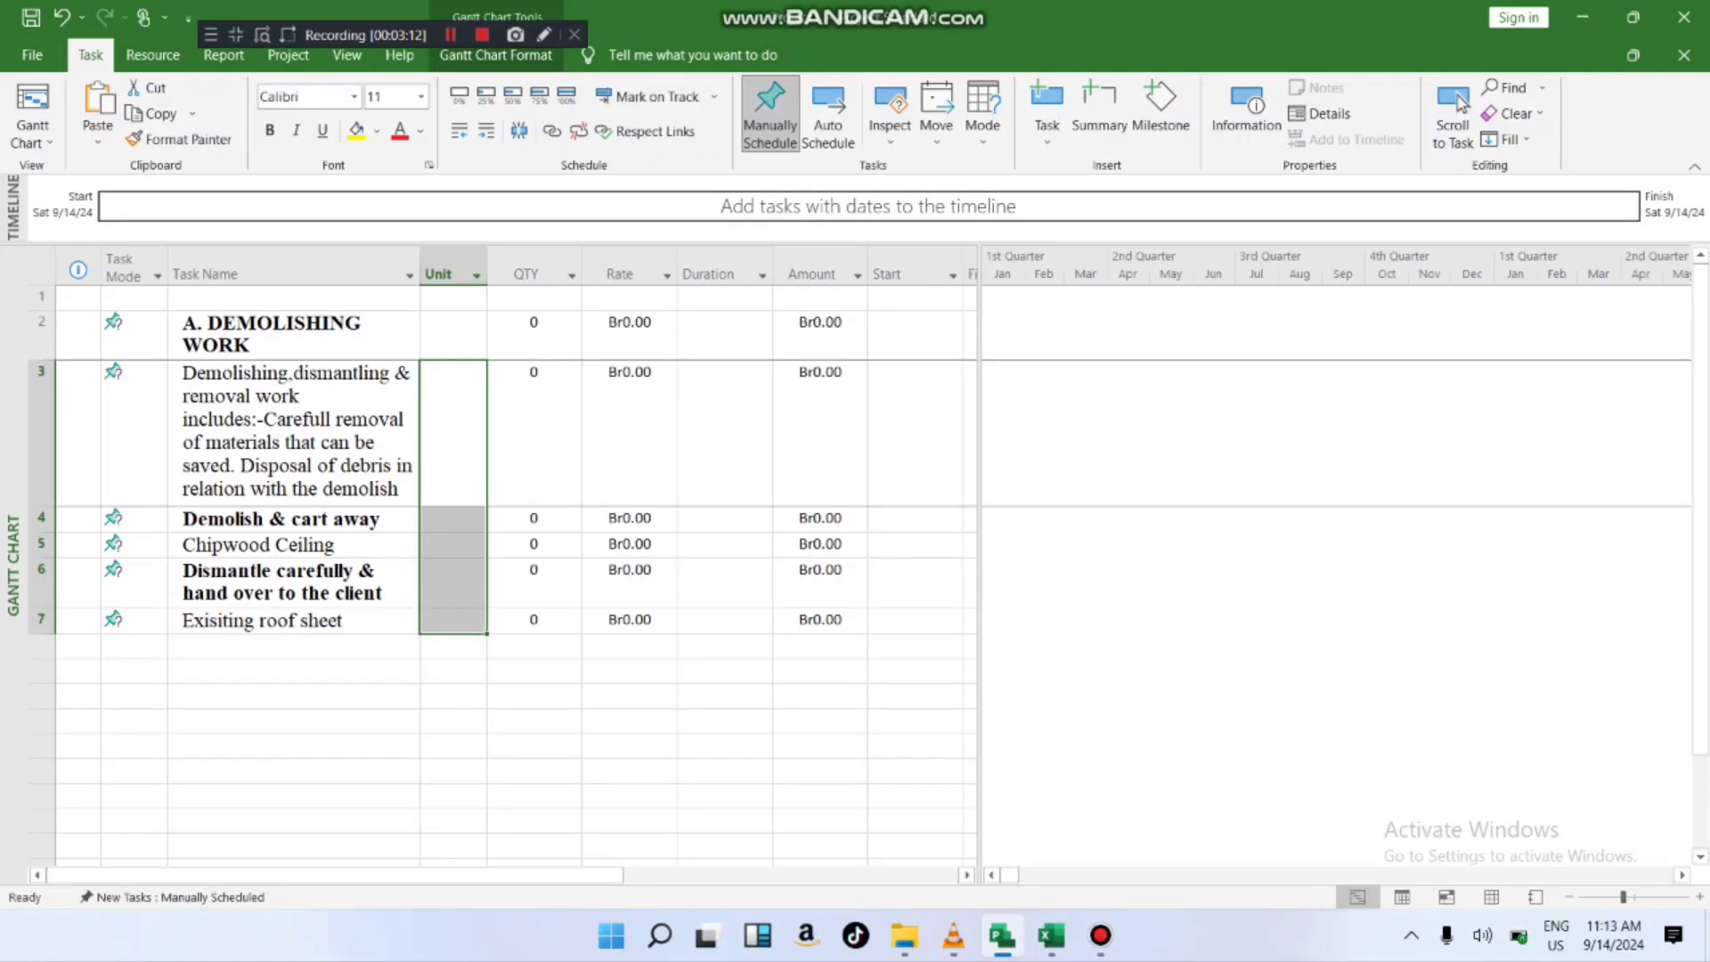
right_click(446, 557)
click(490, 167)
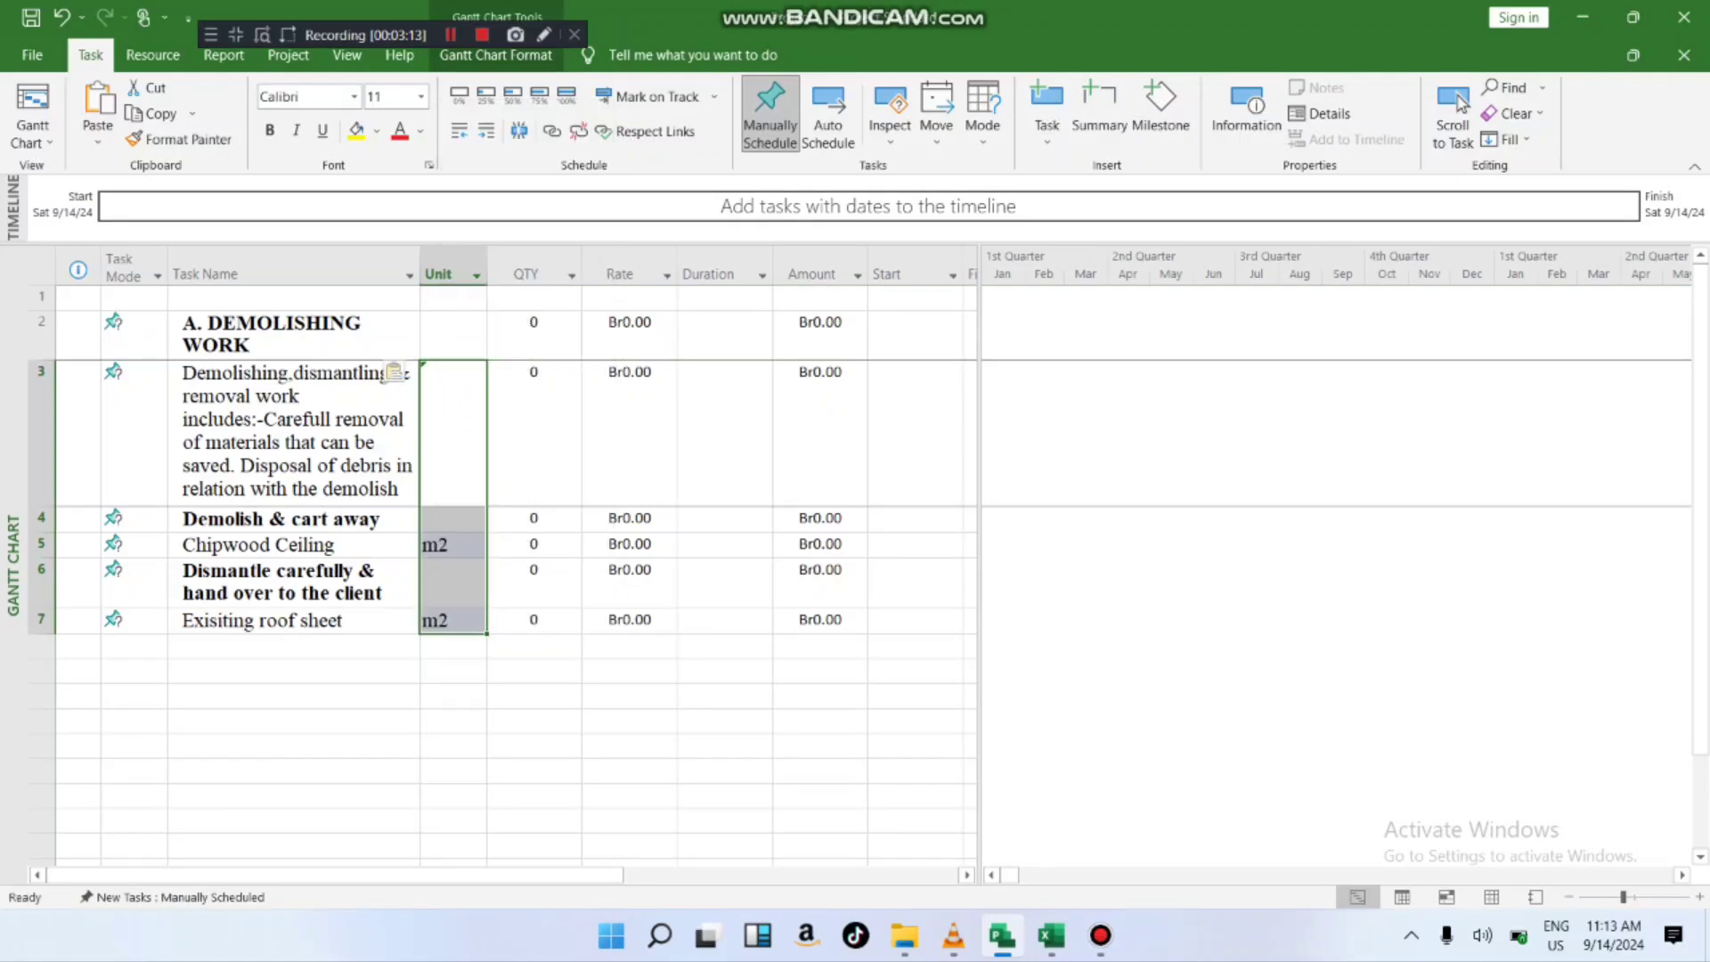
click(453, 583)
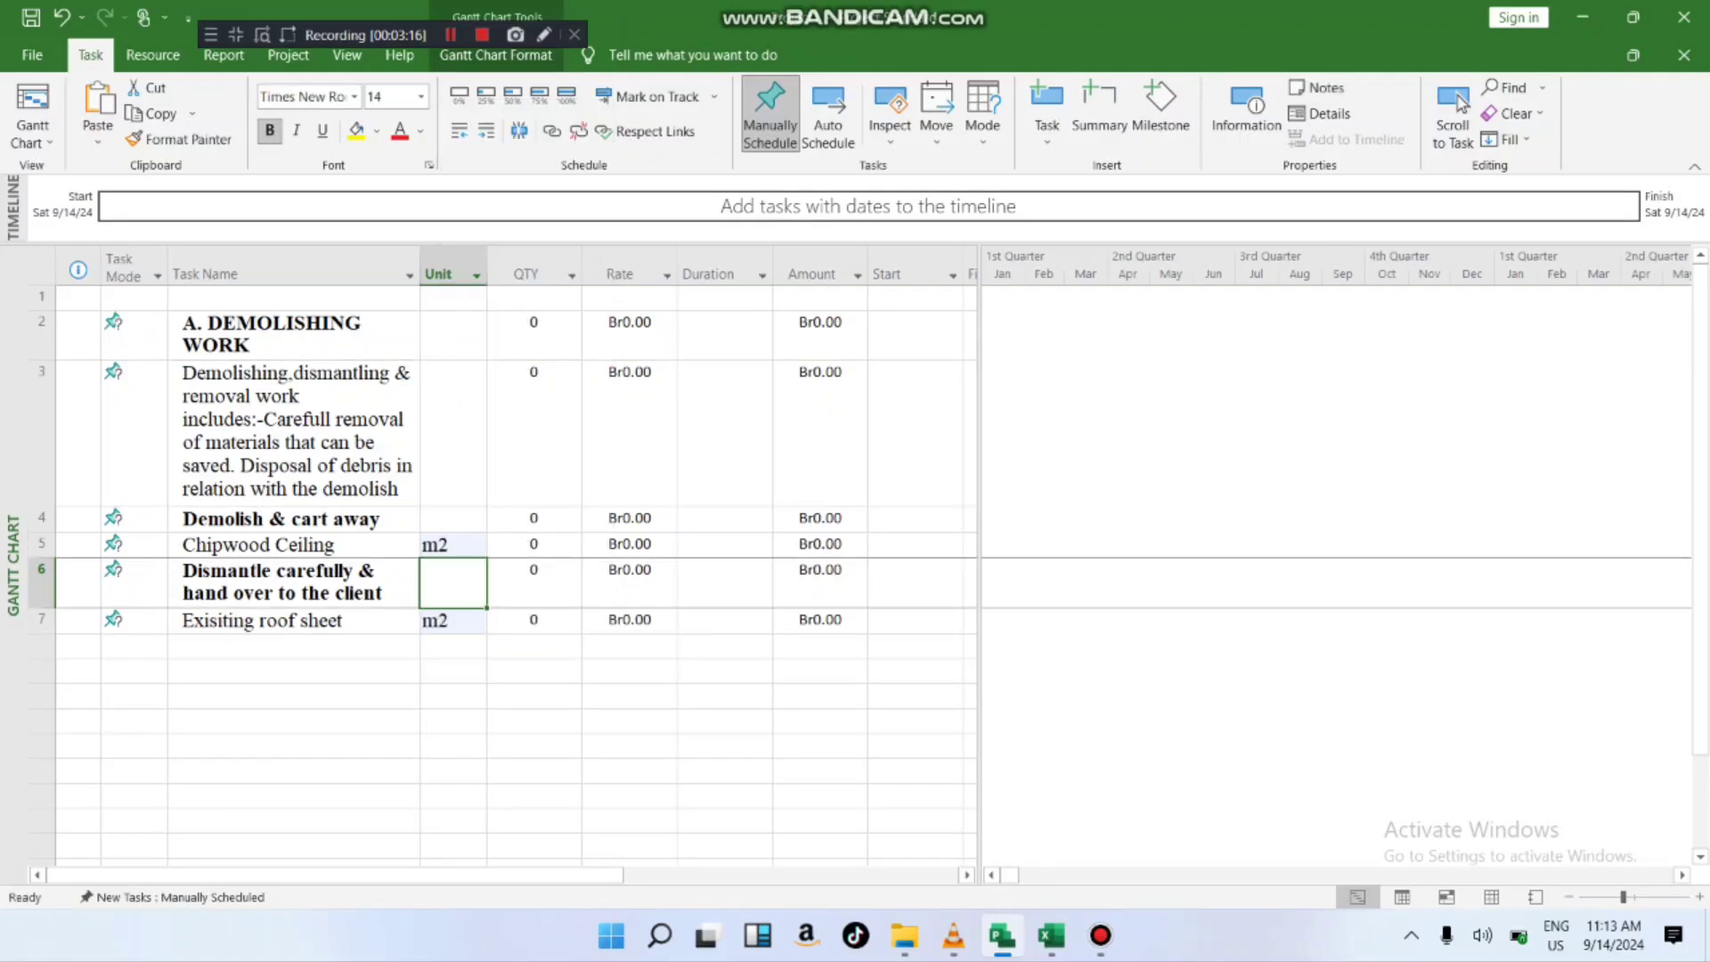
- Check the pasted units against the task names in rows 5 to 7
click(357, 621)
key(Up)
key(Up)
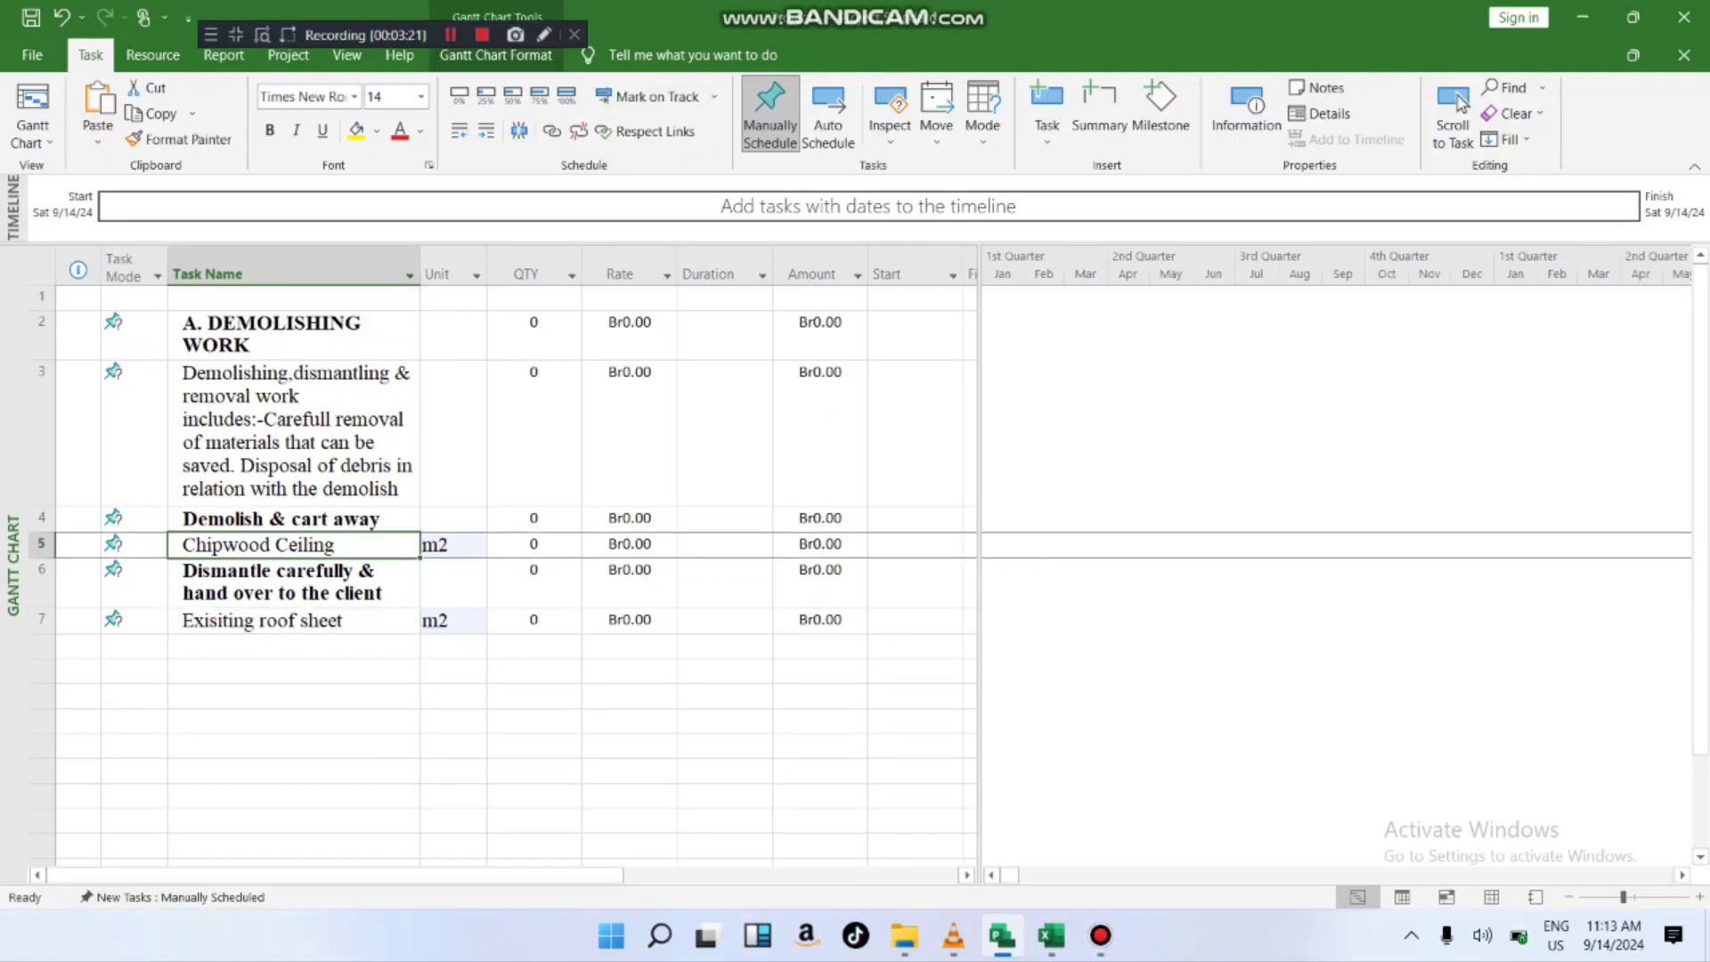
key(Right)
key(shift+Down)
key(shift+Down)
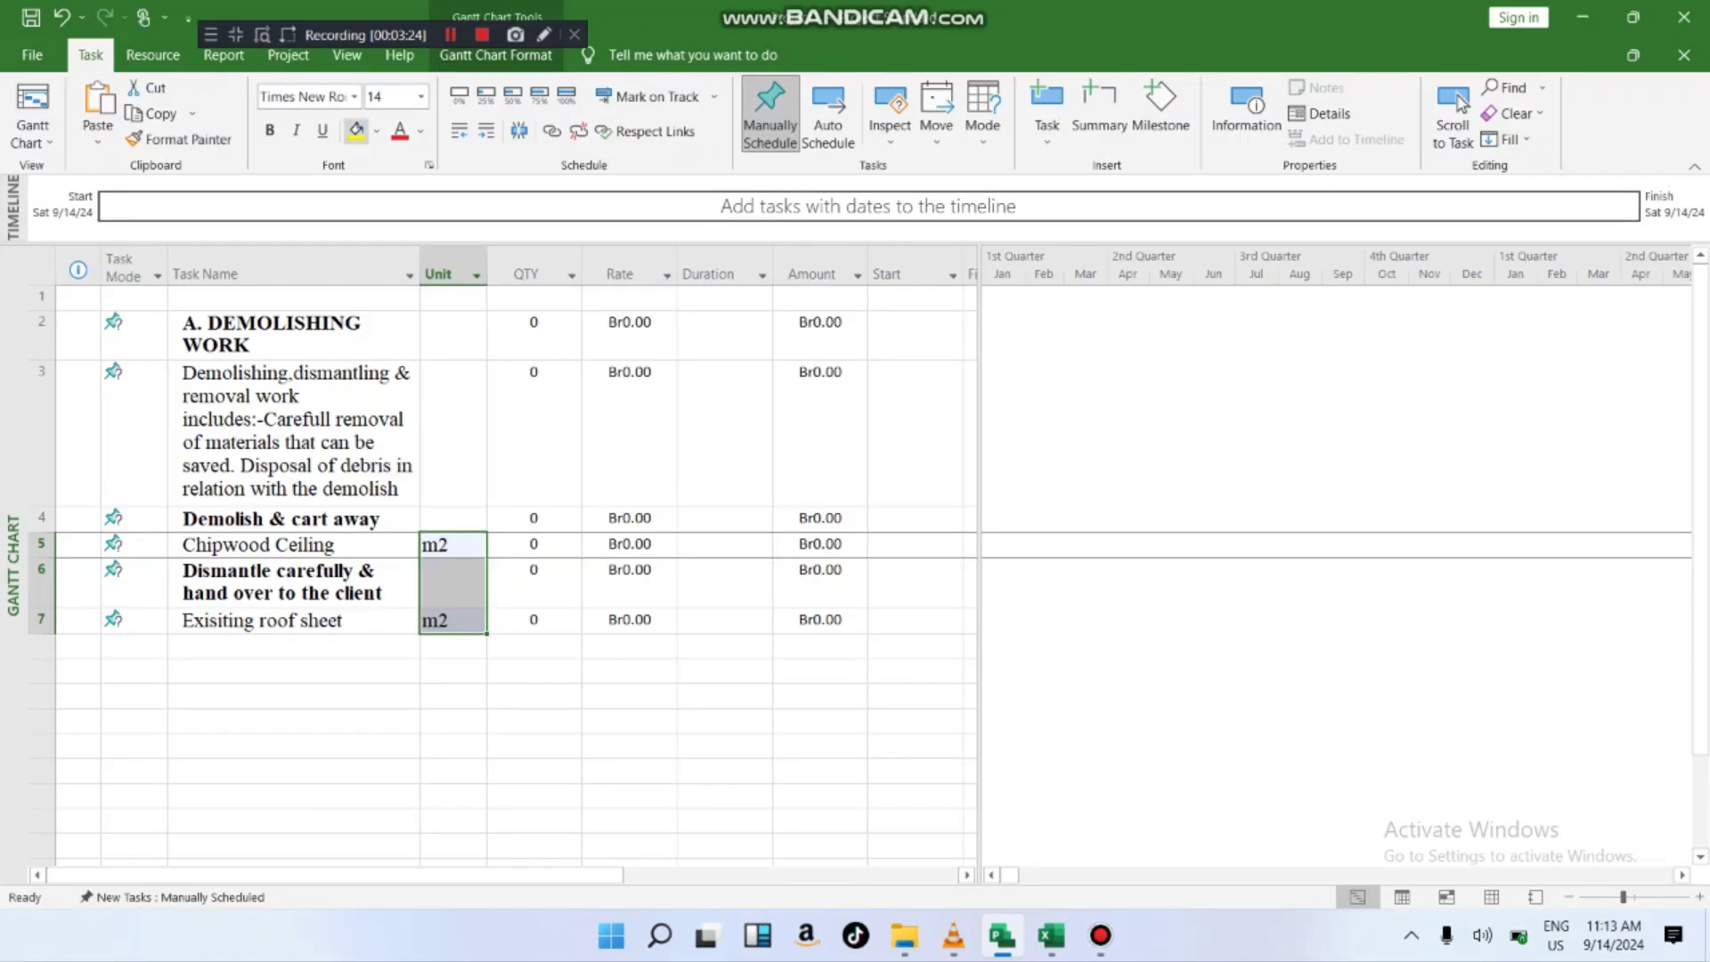
click(534, 696)
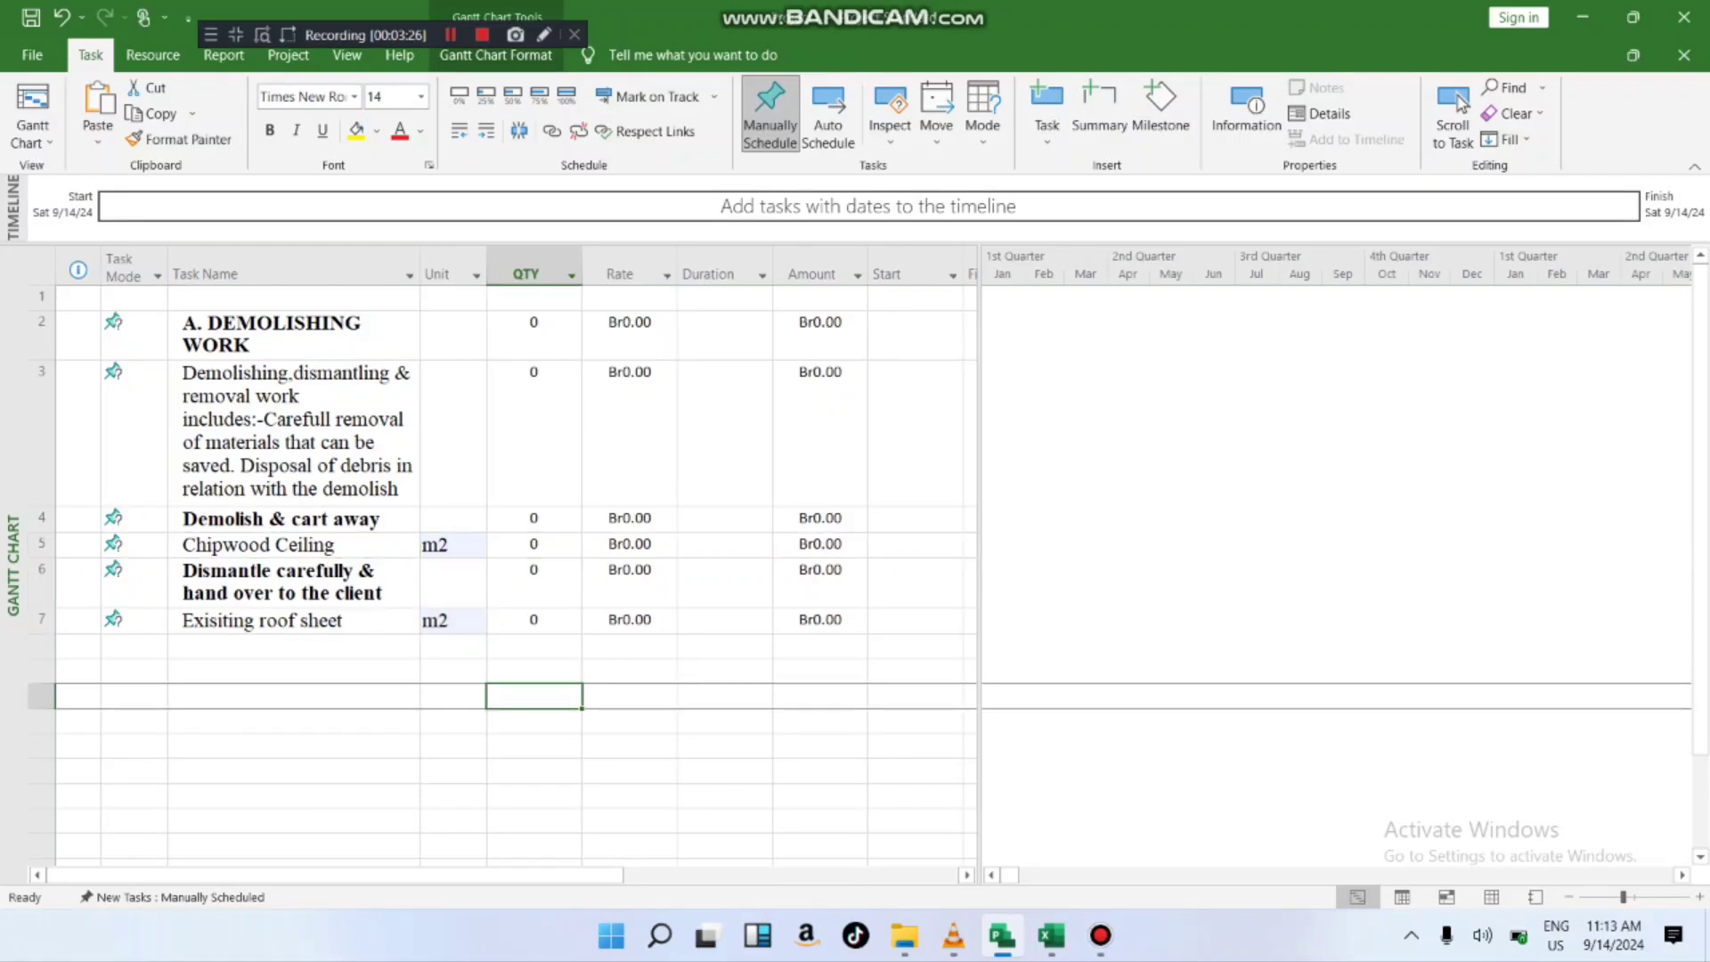
scroll(535, 697, down, 1)
scroll(535, 697, up, 1)
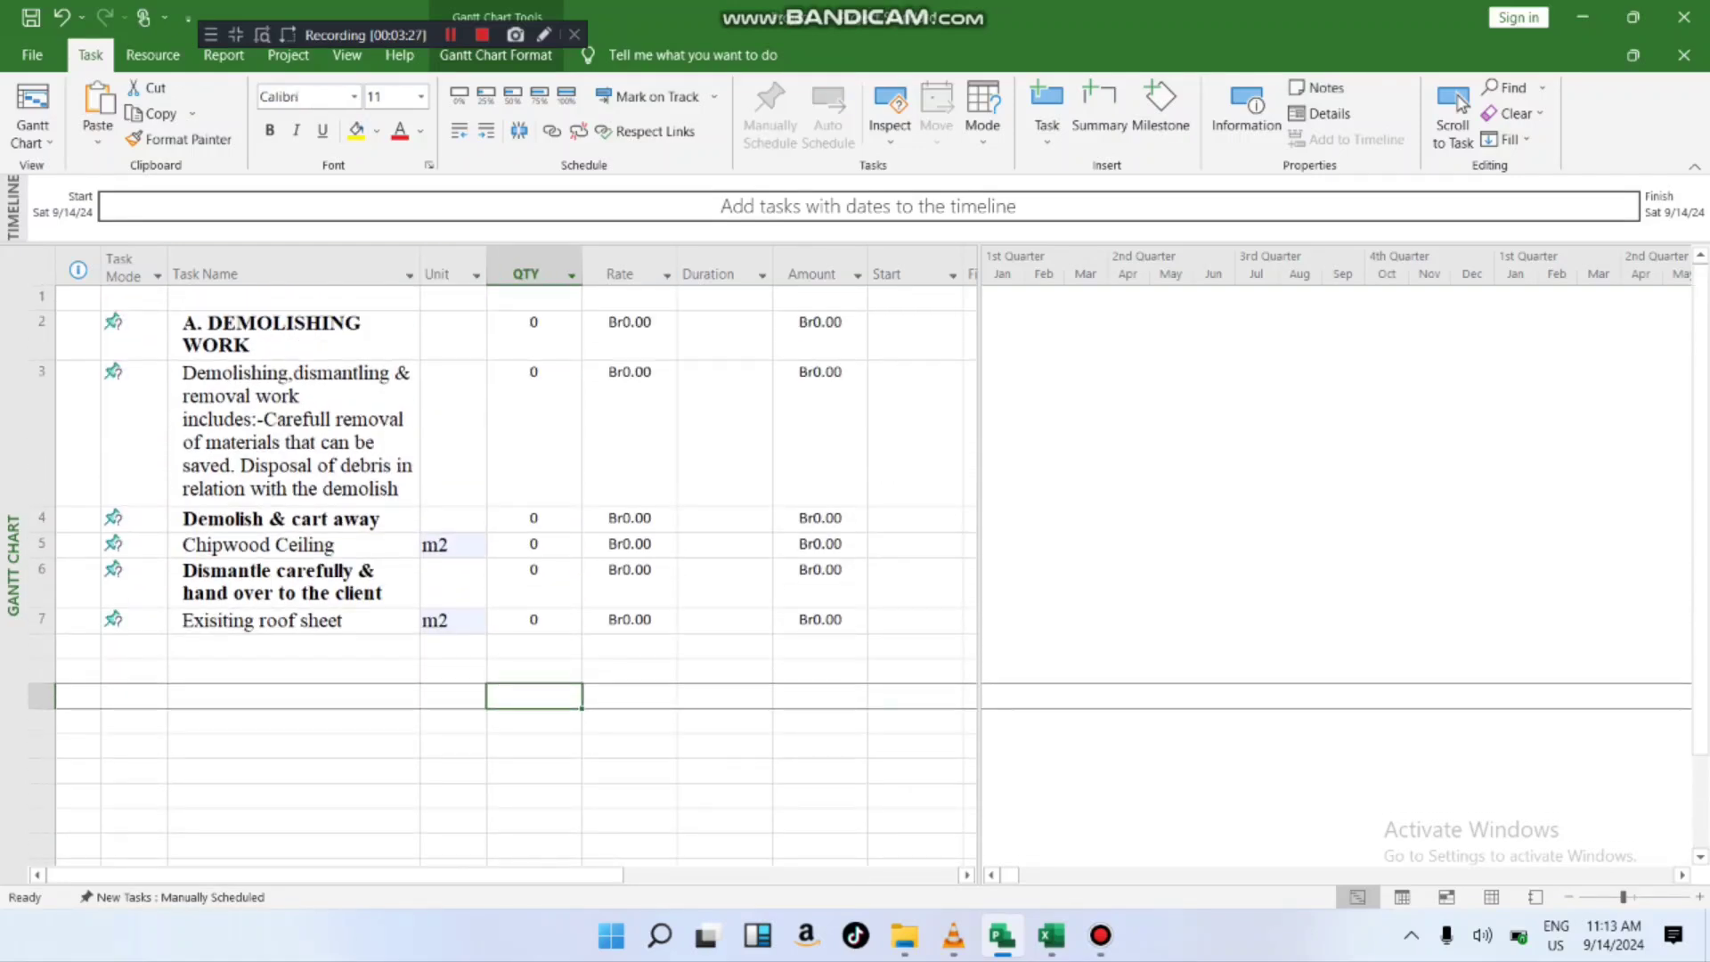
- Apply the Times New Roman font to the Unit cells of rows 5 to 7
click(454, 545)
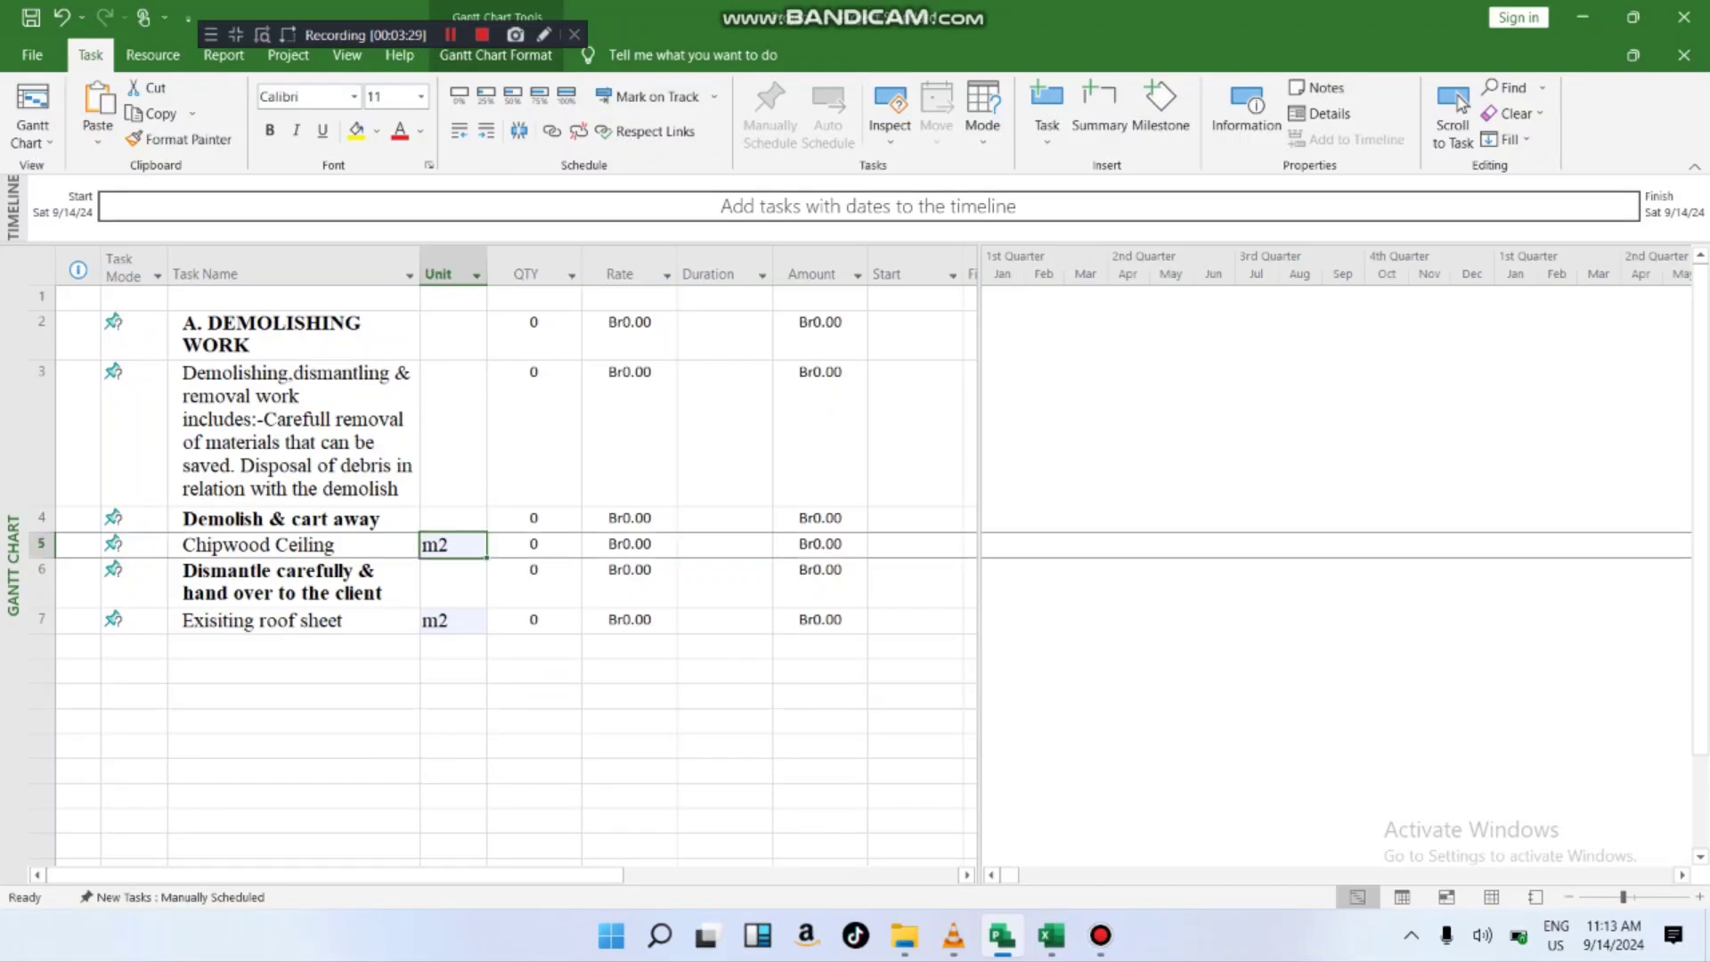
drag(454, 545, 453, 621)
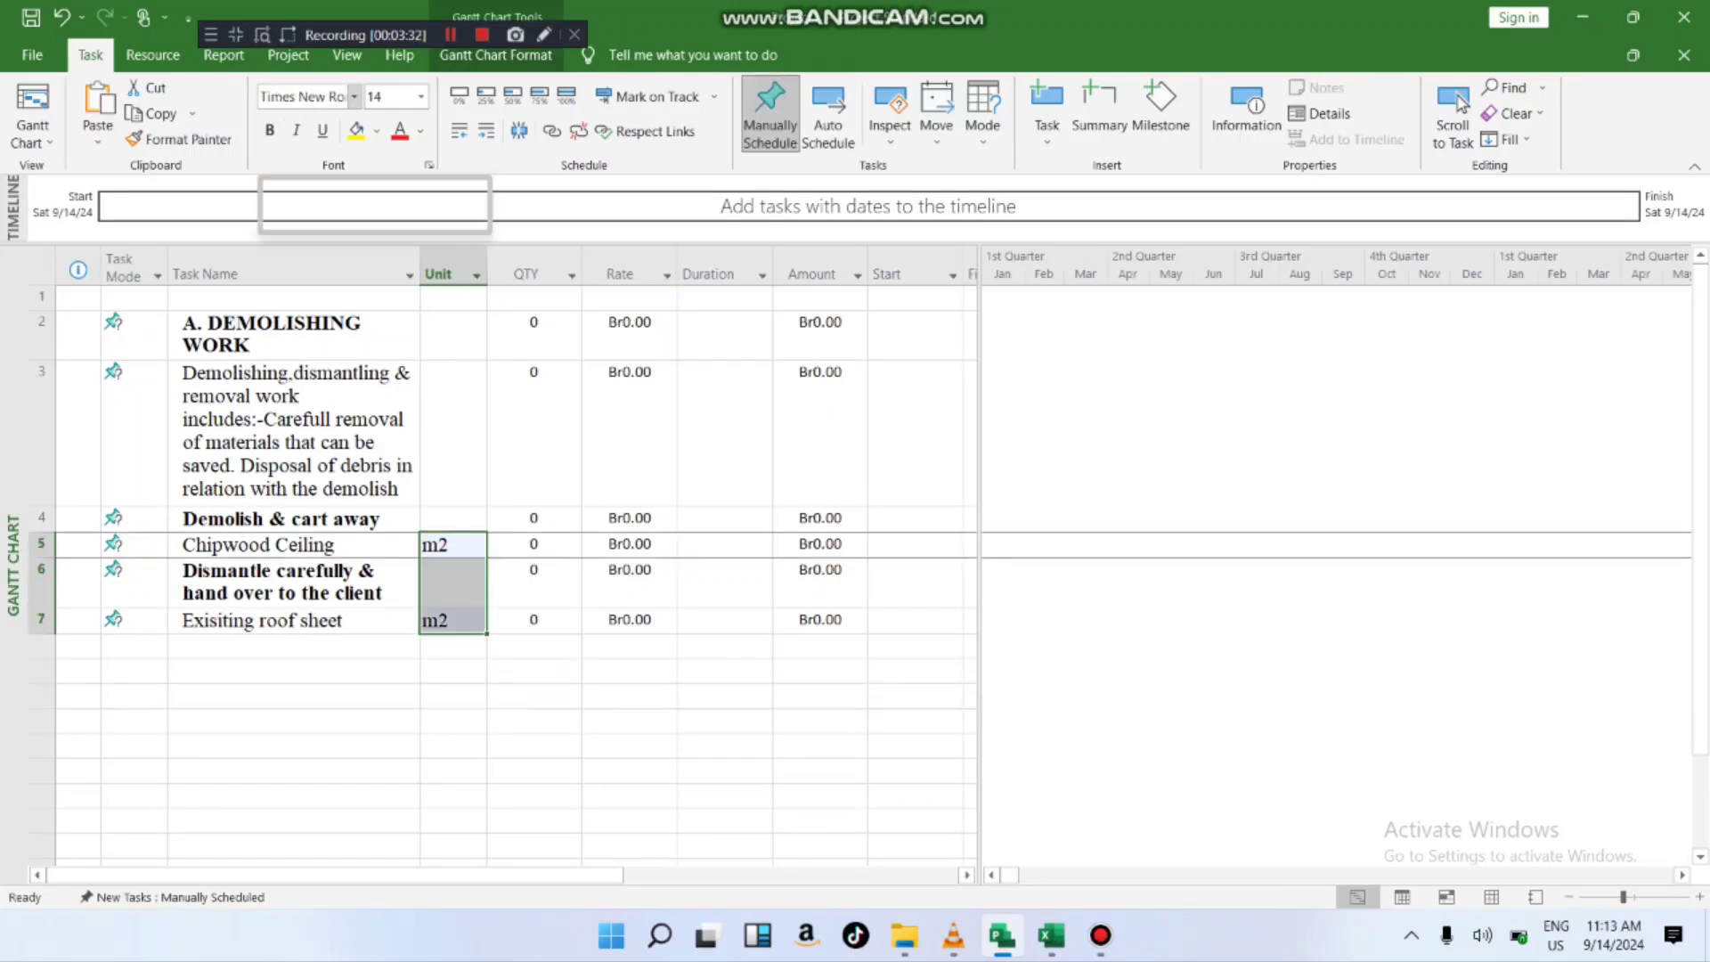
click(354, 96)
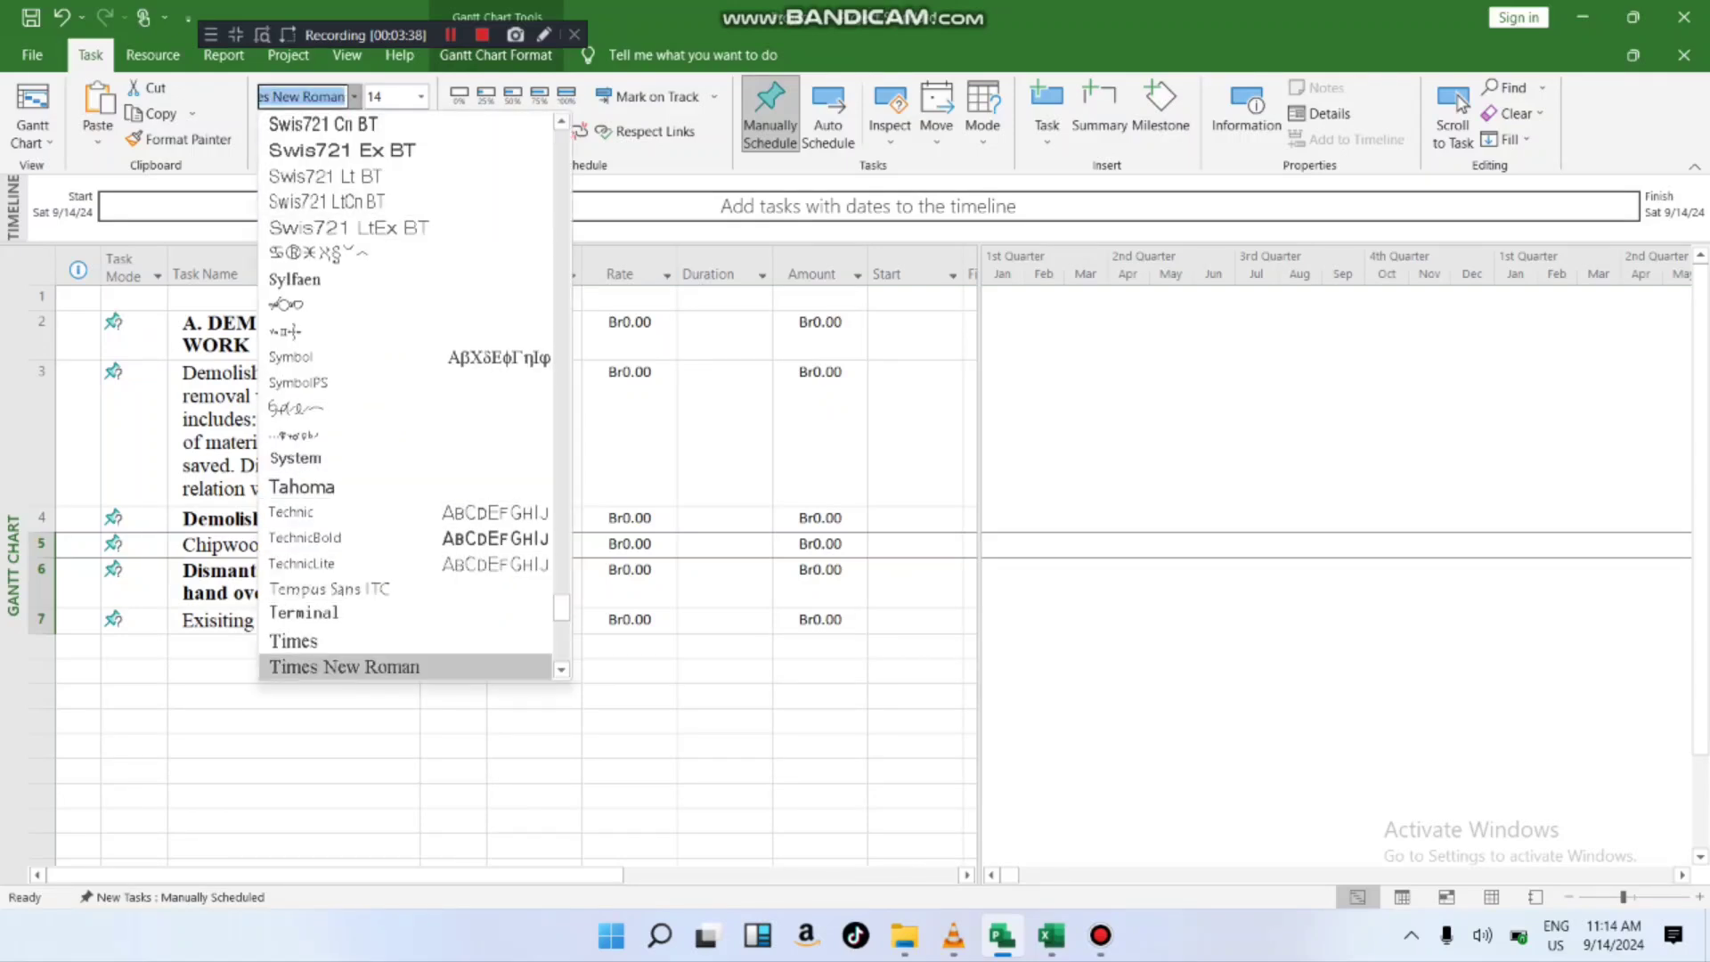
click(392, 667)
click(534, 671)
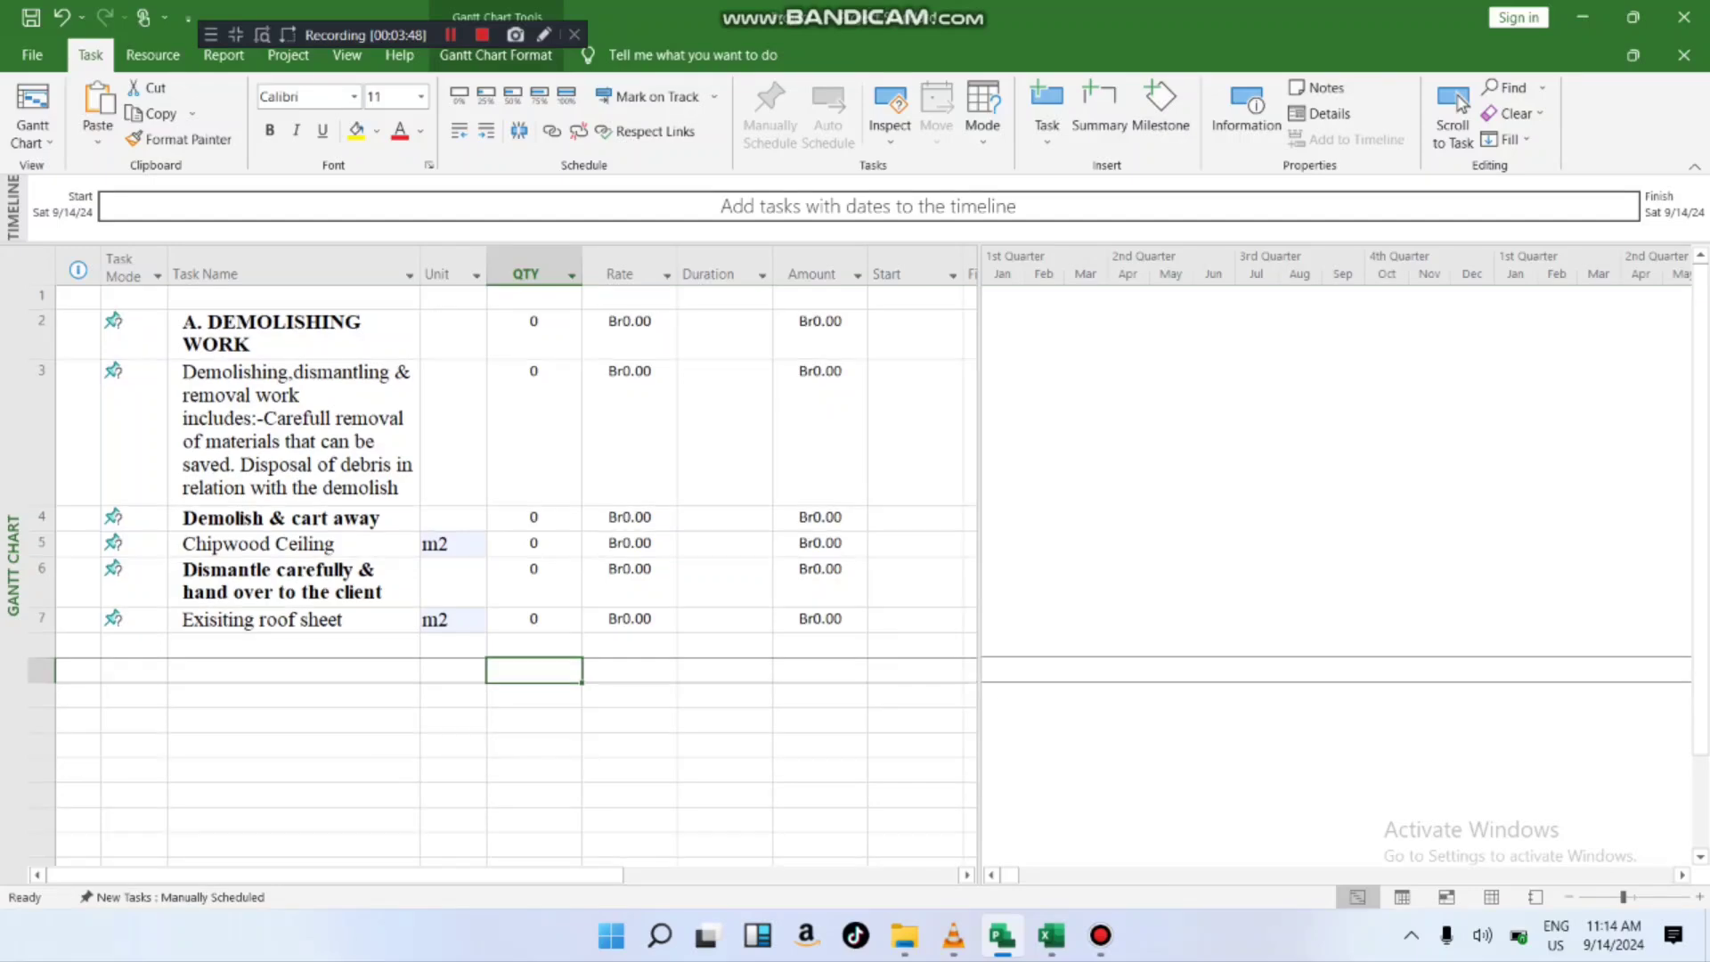
- Select the chipwood ceiling's QTY cell, switch to Excel and copy the contract quantities in D18 to D20
scroll(516, 482, down, 2)
scroll(517, 481, up, 2)
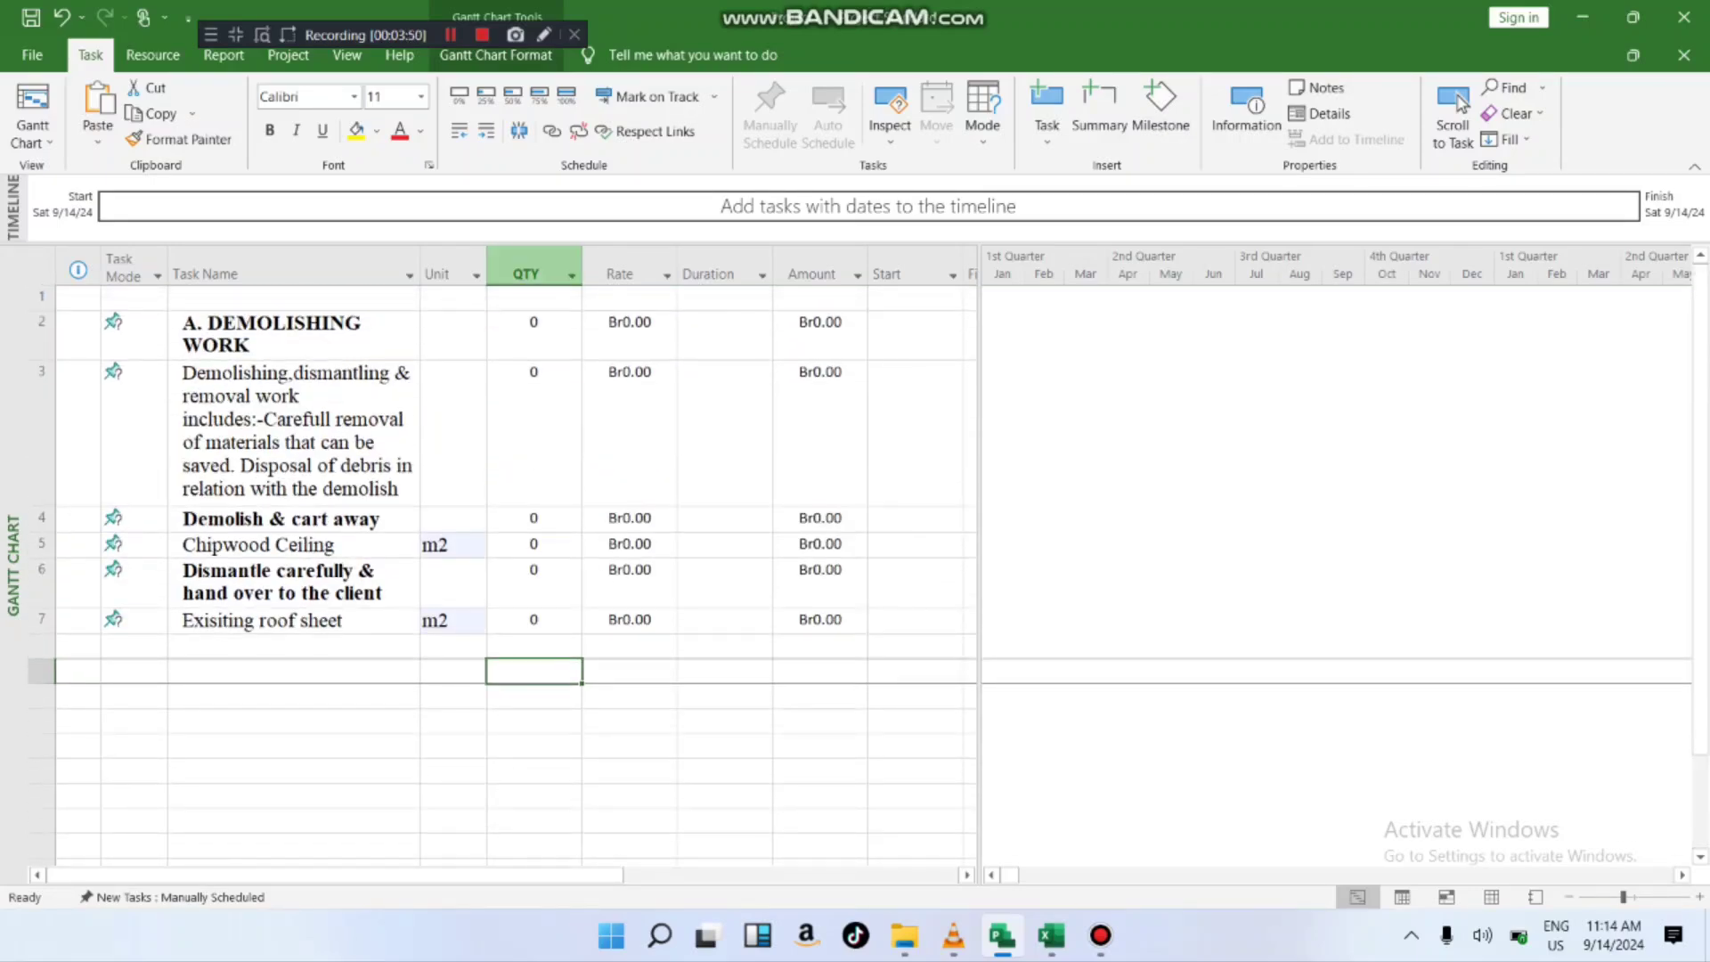
key(Up)
key(Up)
key(Up)
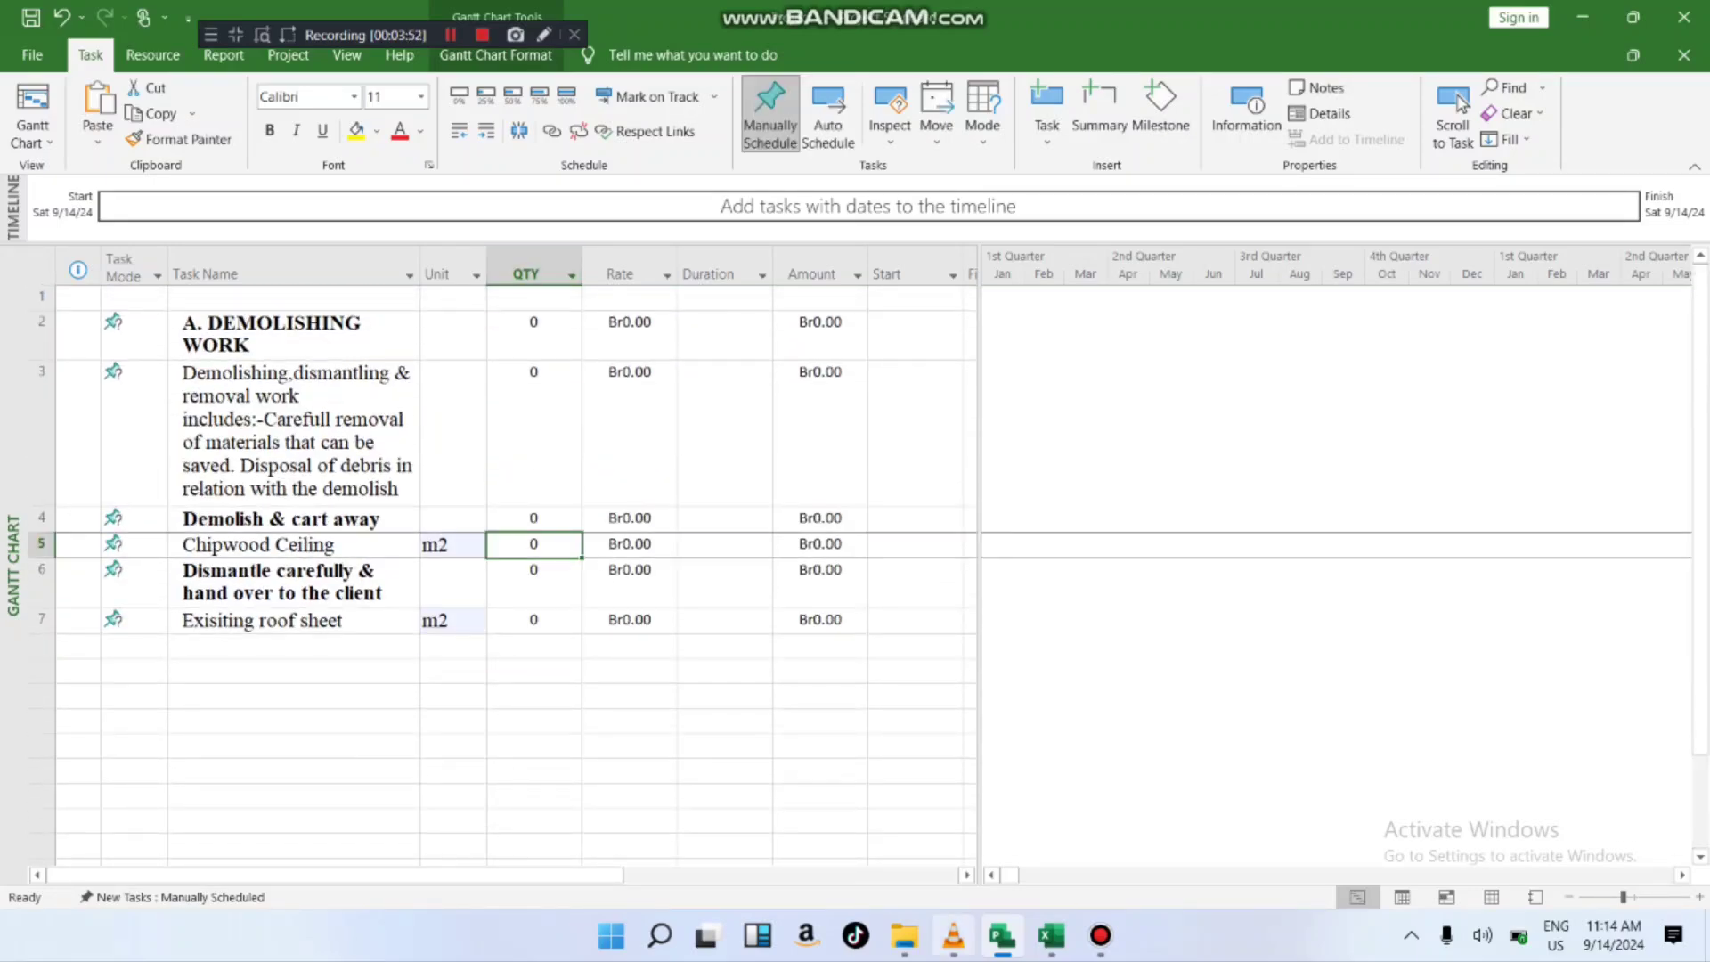
click(1052, 935)
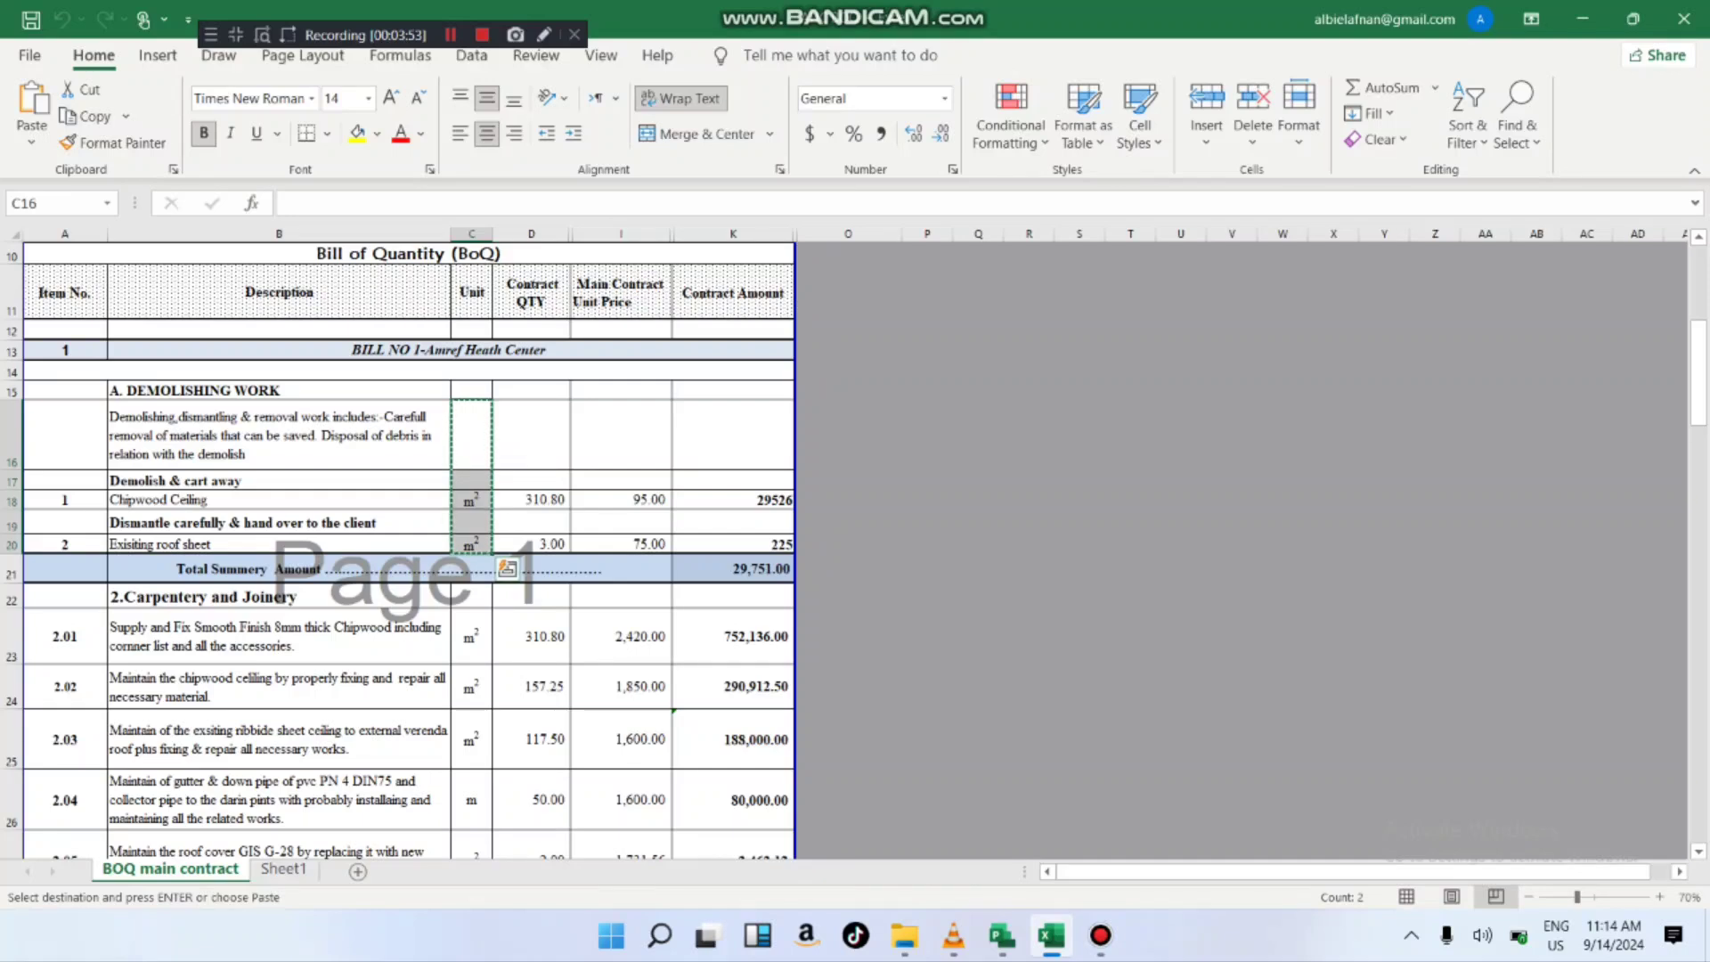
key(Escape)
click(532, 500)
drag(532, 500, 534, 545)
right_click(535, 545)
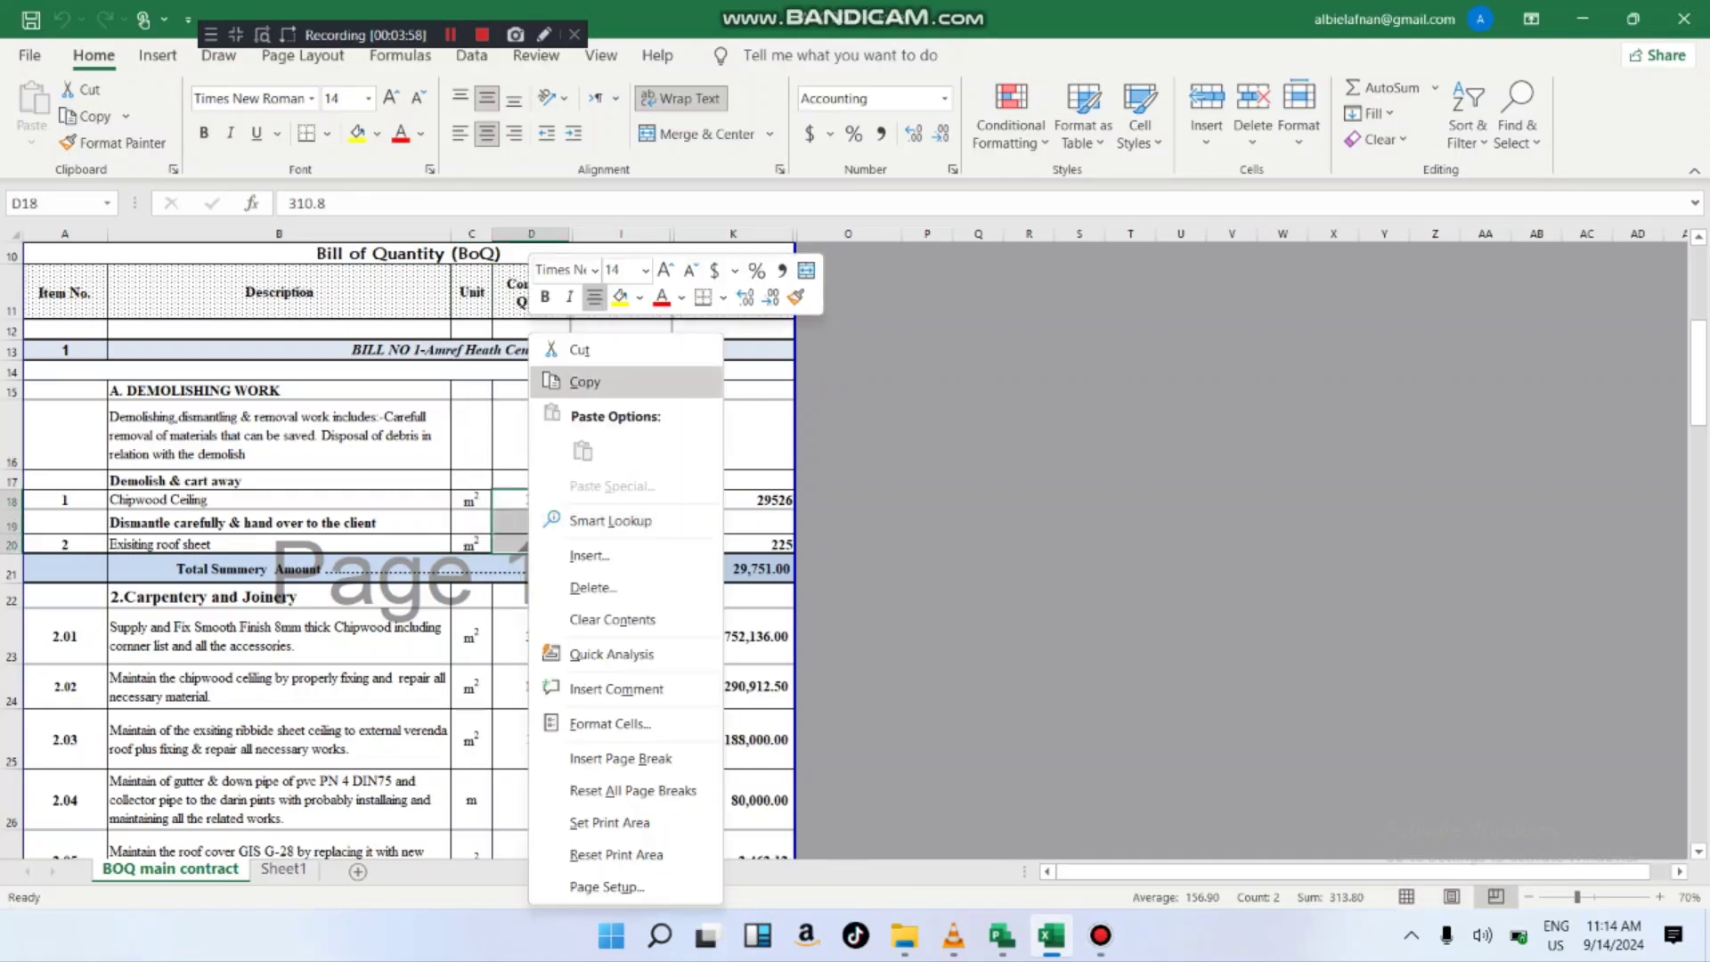
click(585, 381)
- Switch to Microsoft Project and paste the copied quantities into the QTY column for rows 5 to 7
key(alt+Tab)
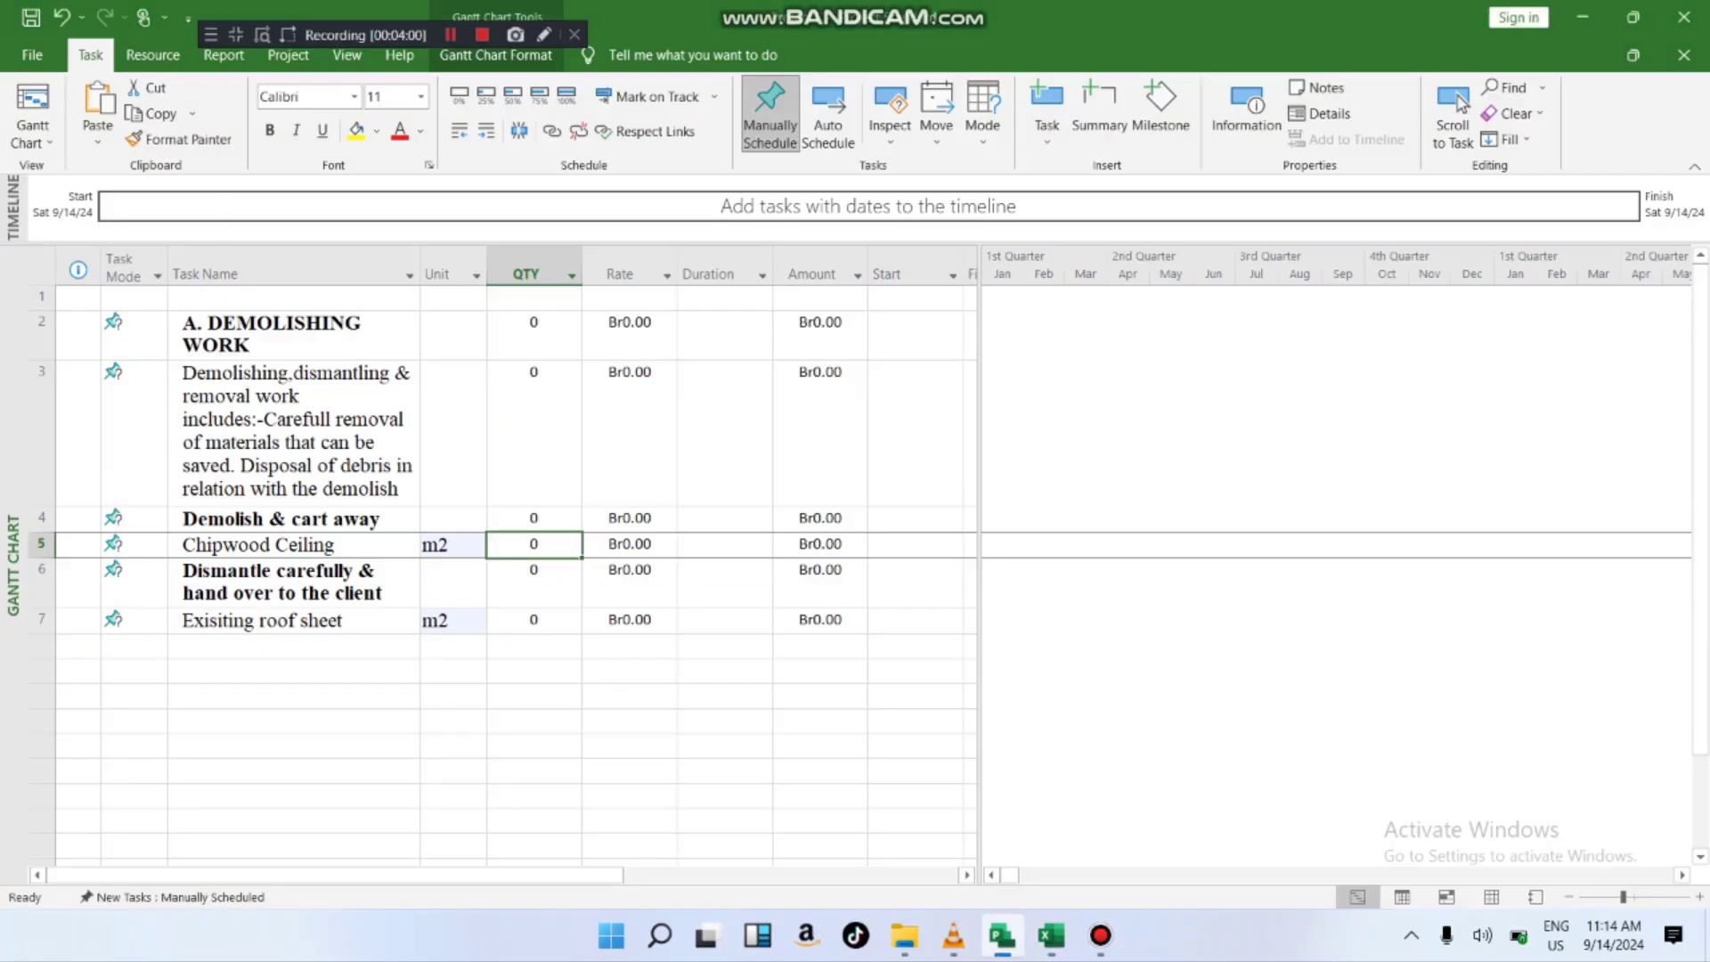
drag(534, 545, 538, 617)
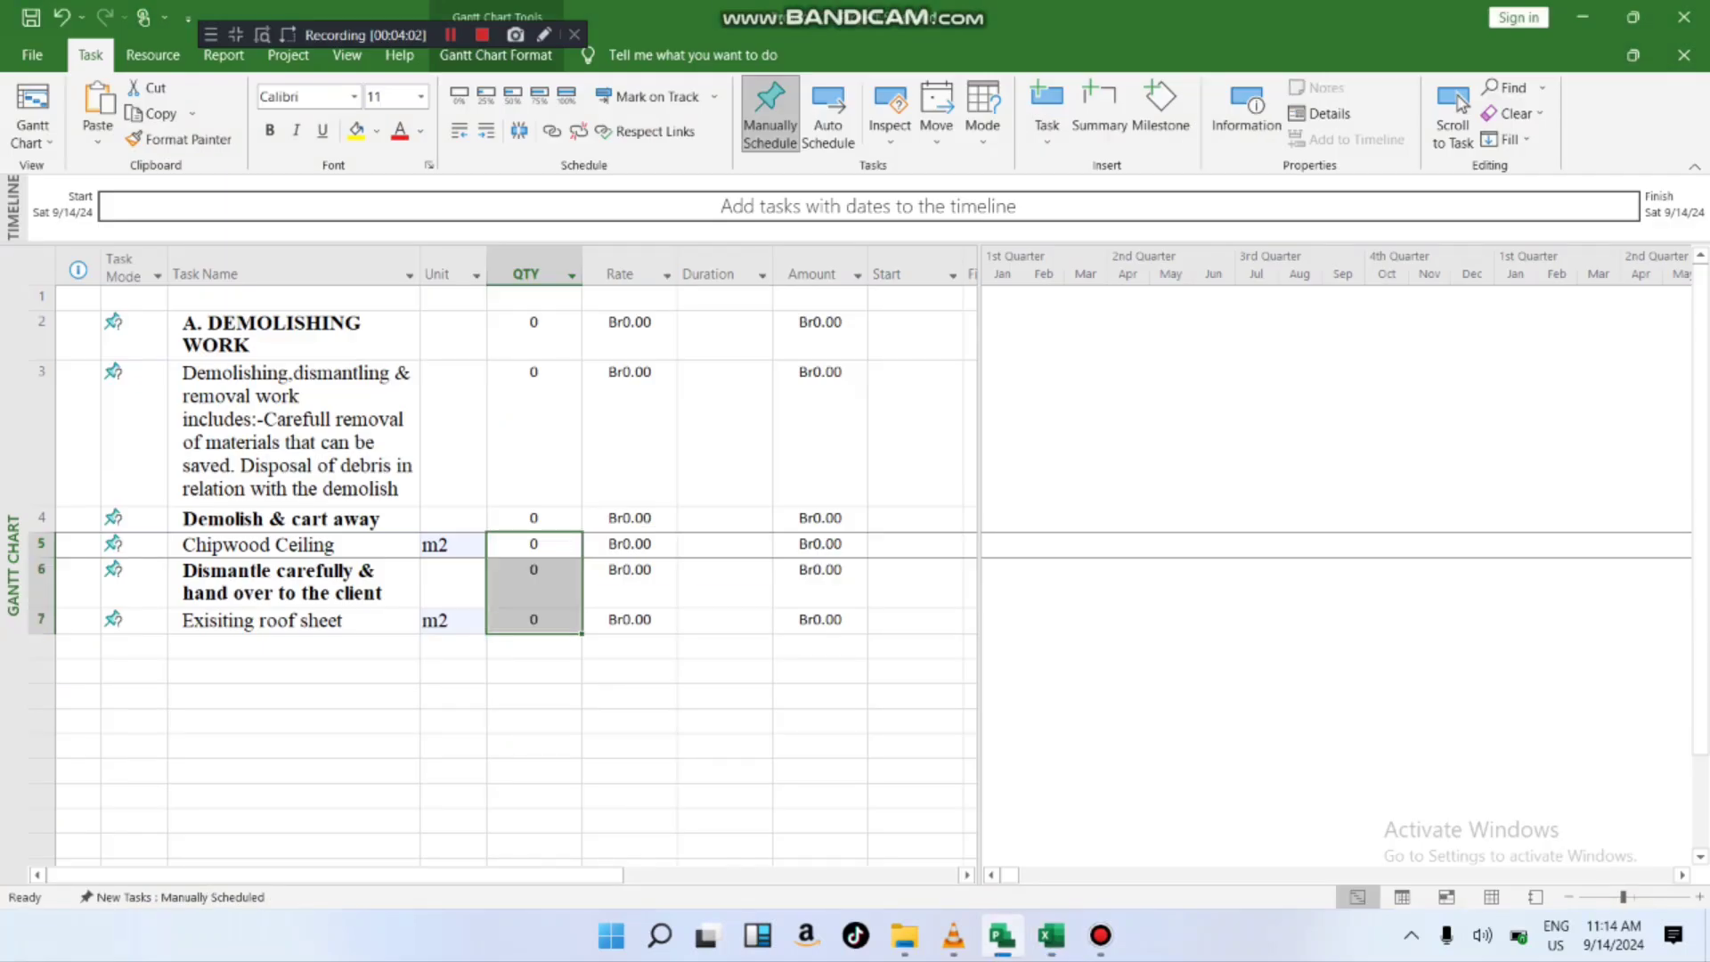
right_click(538, 617)
click(591, 228)
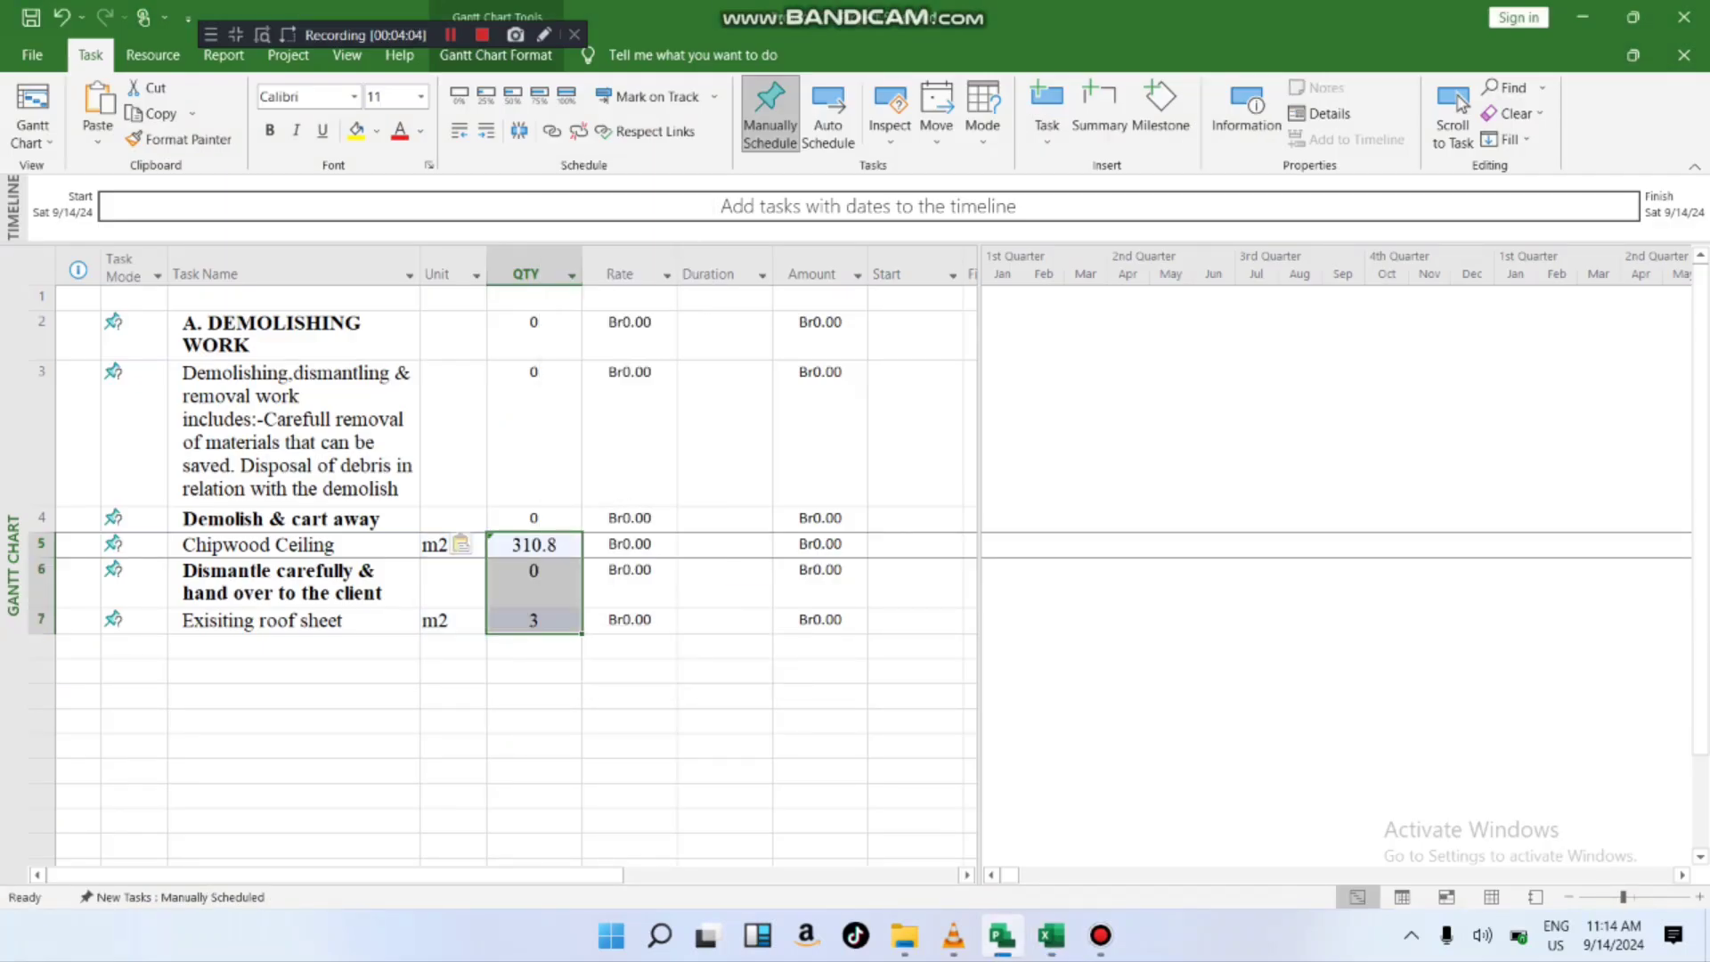
click(535, 697)
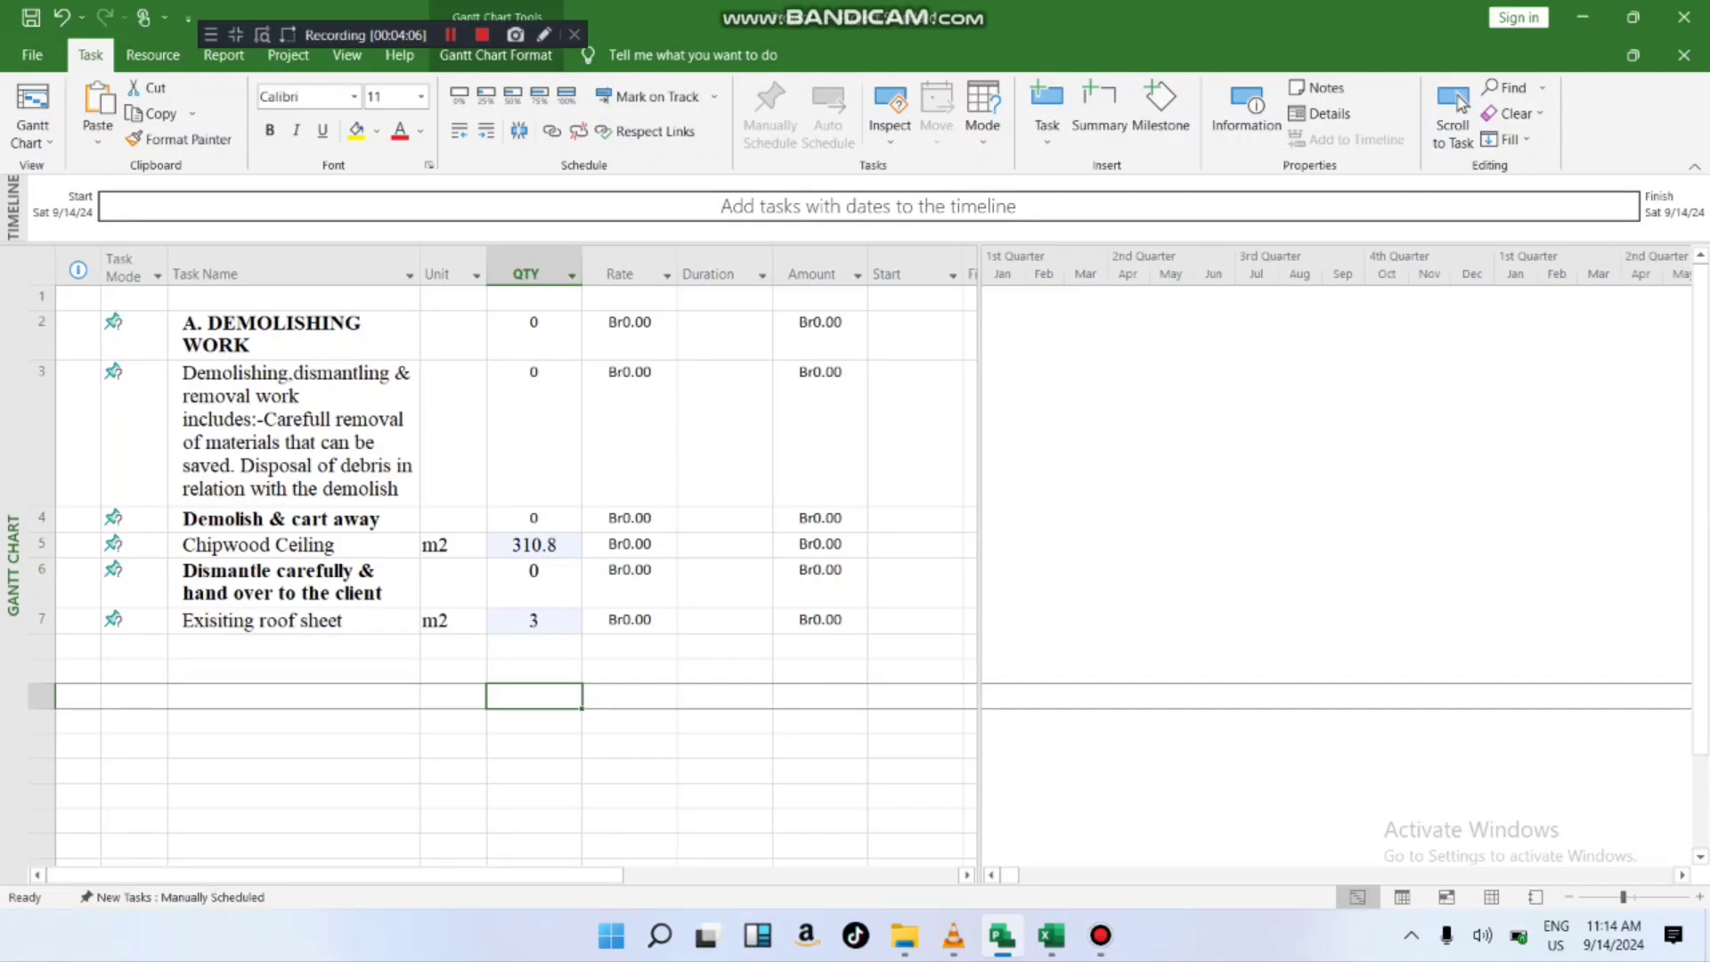
- Look at the contract quantities in Excel again, and return to Microsoft Project at the existing roof sheet's QTY cell
click(1051, 935)
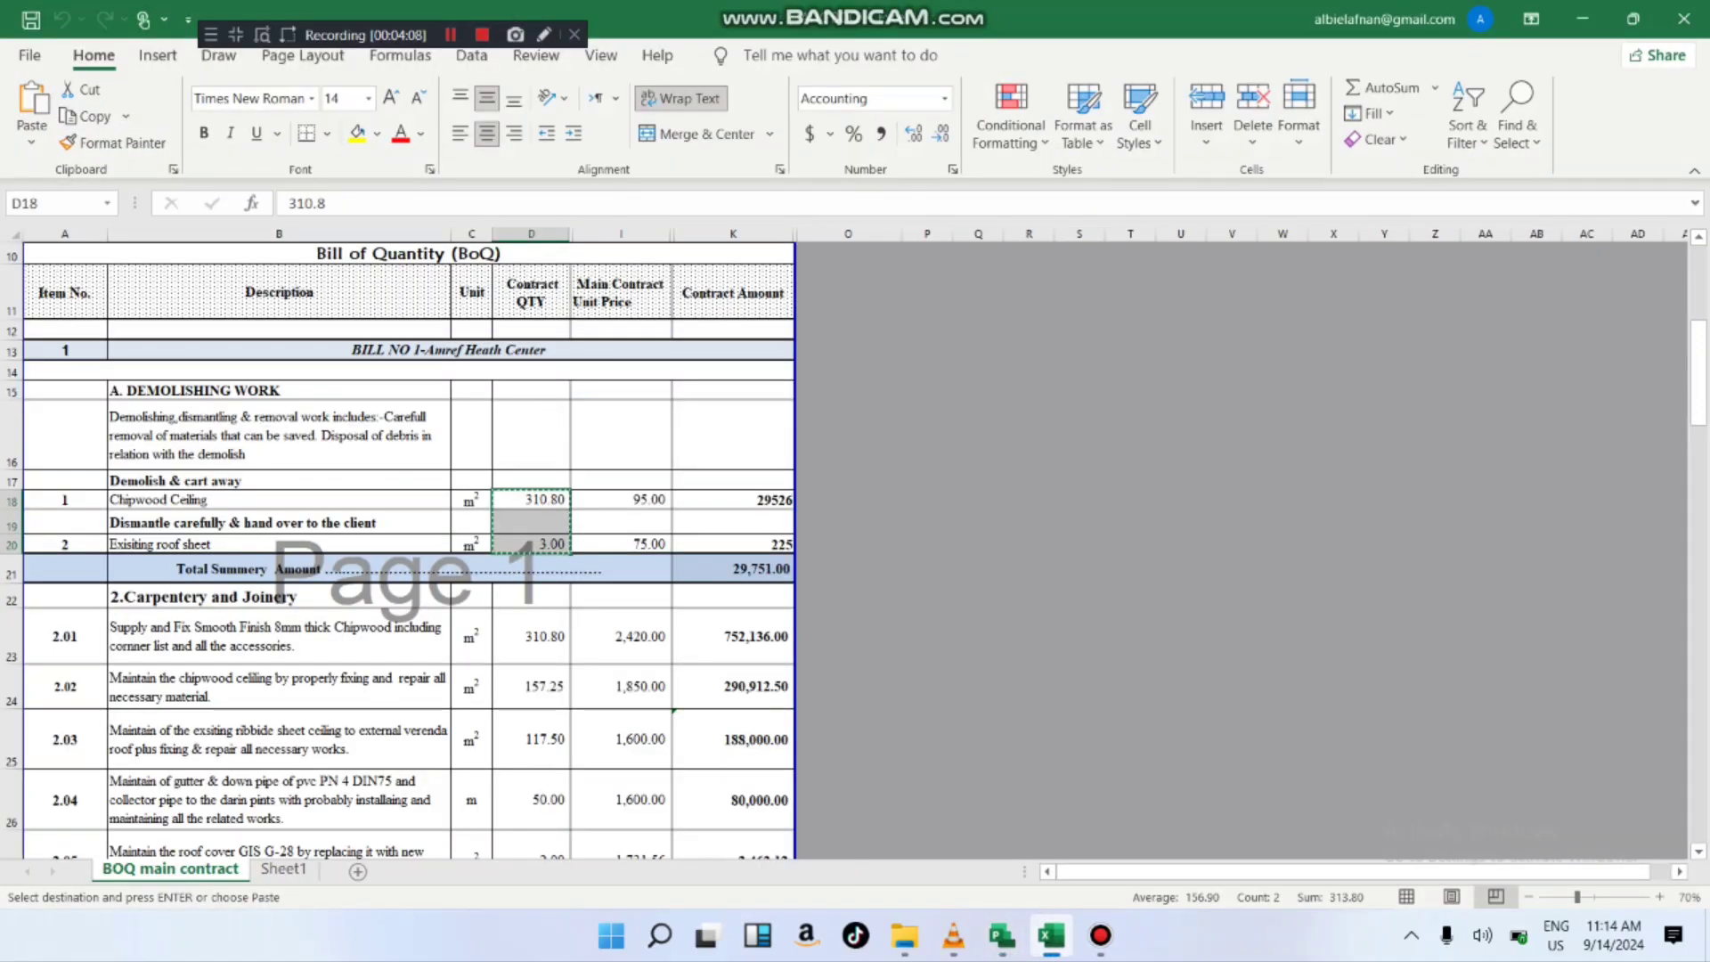
click(1002, 936)
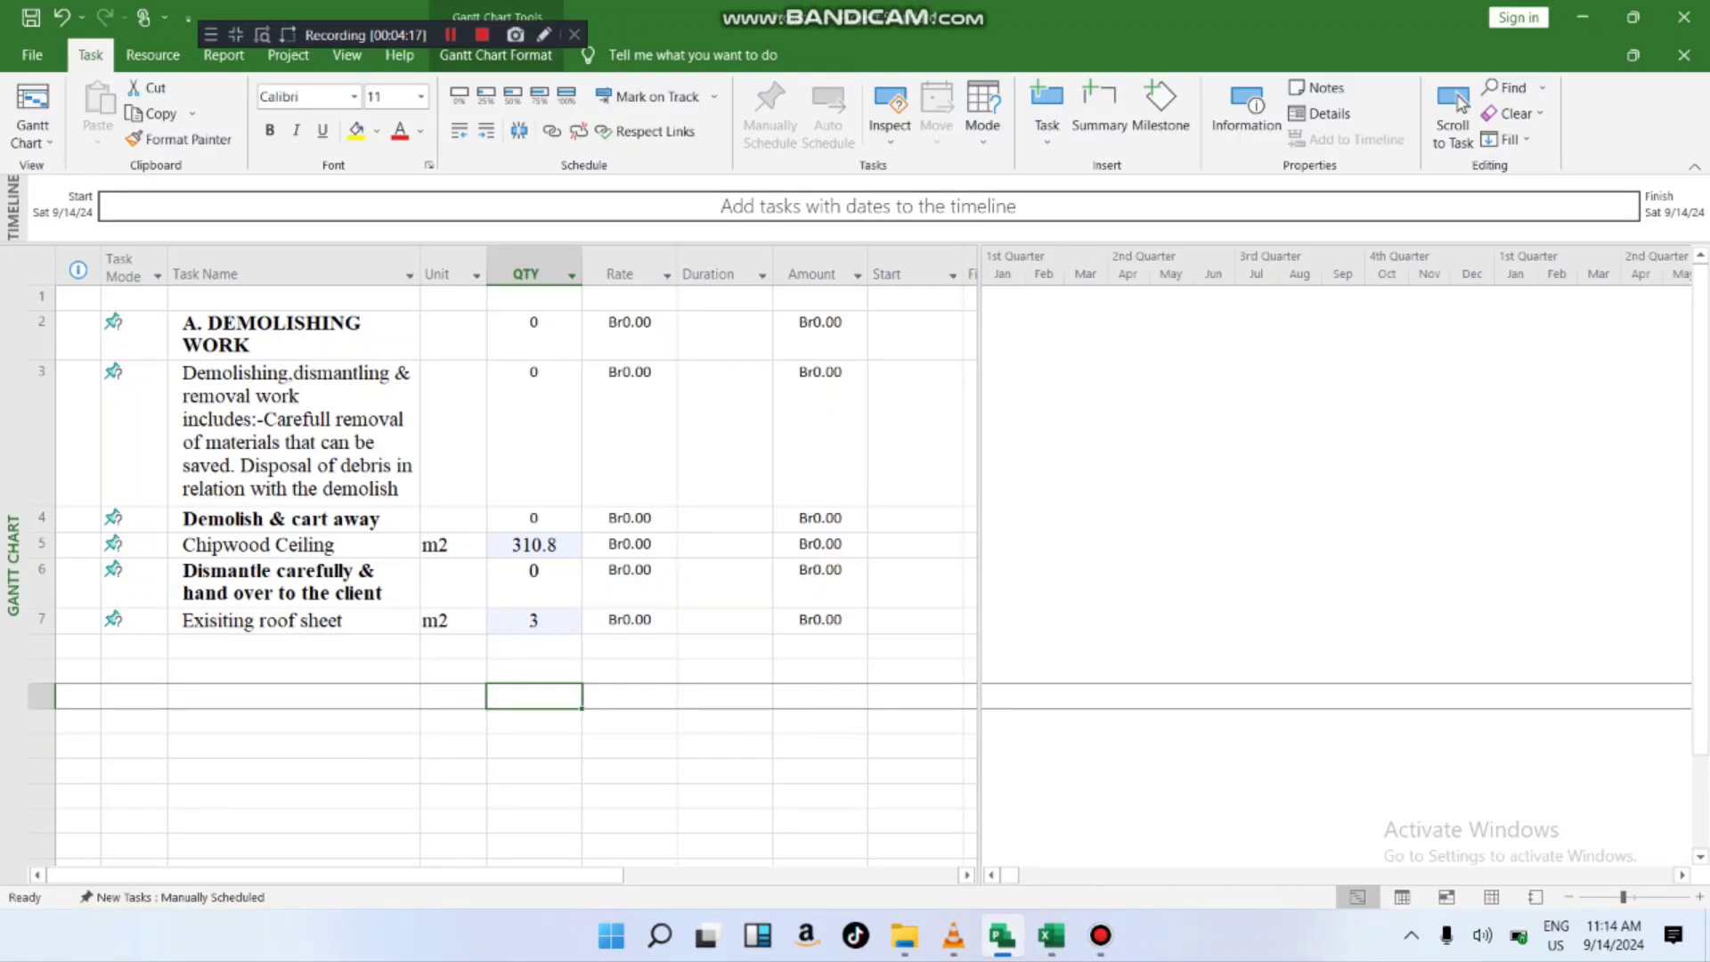
key(Up)
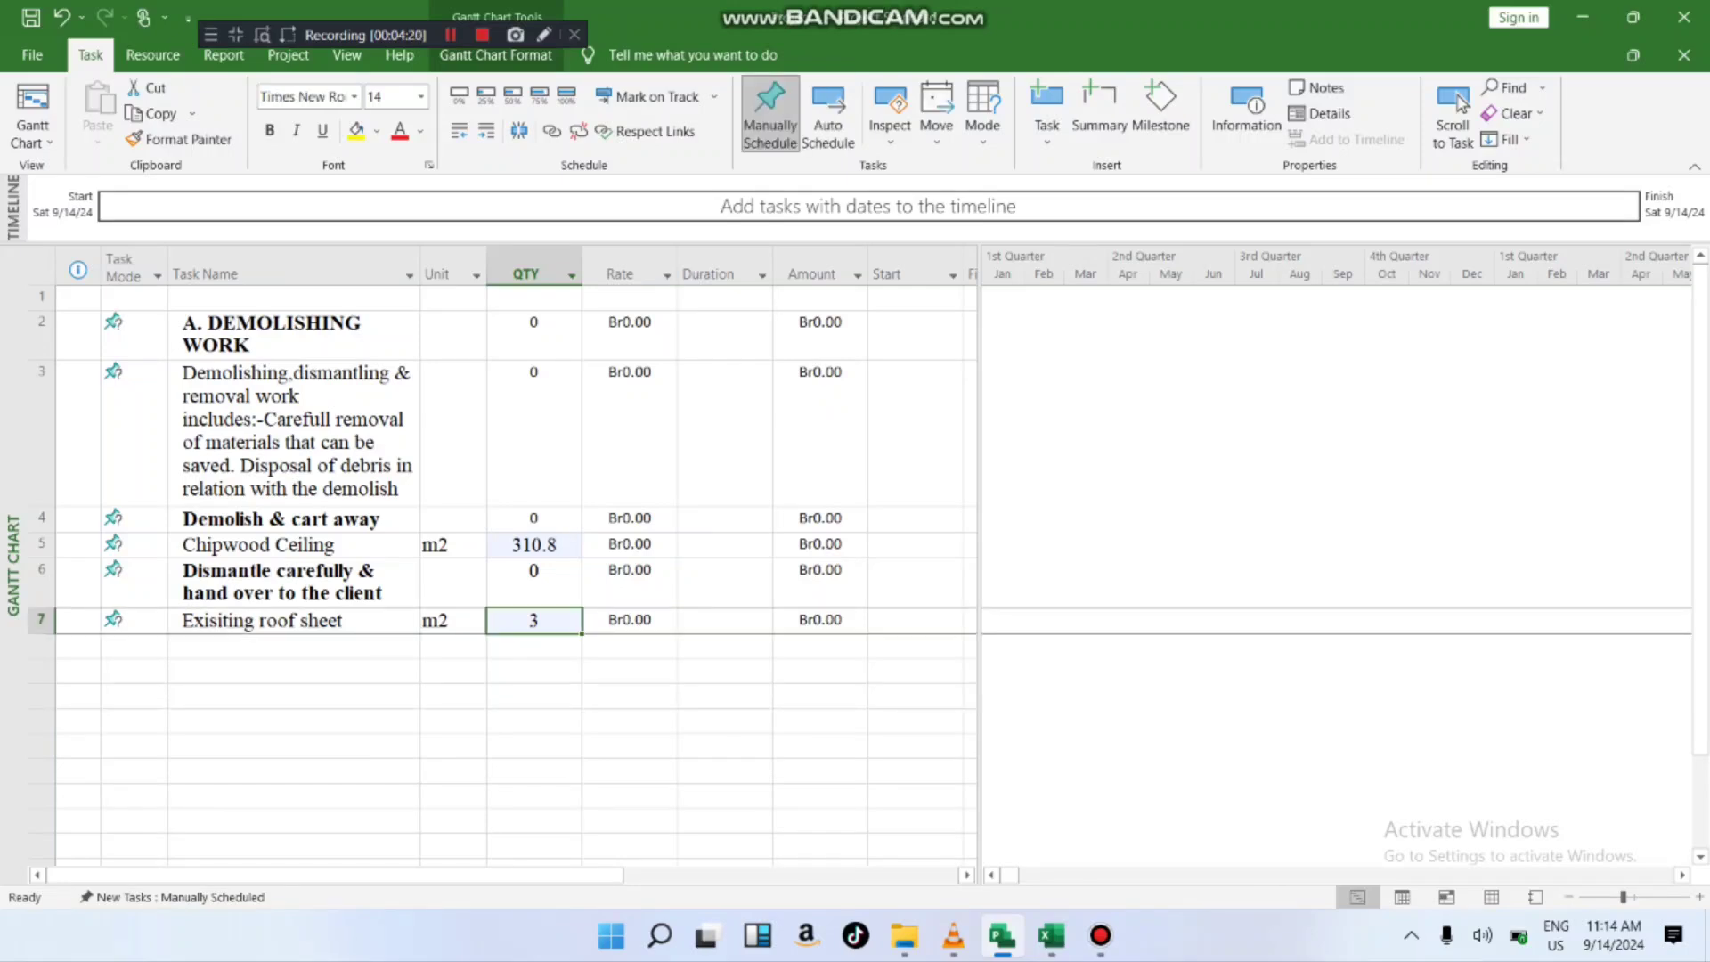
- Try to clear the zero values from the QTY cells of rows 2 and 3
drag(524, 335, 521, 379)
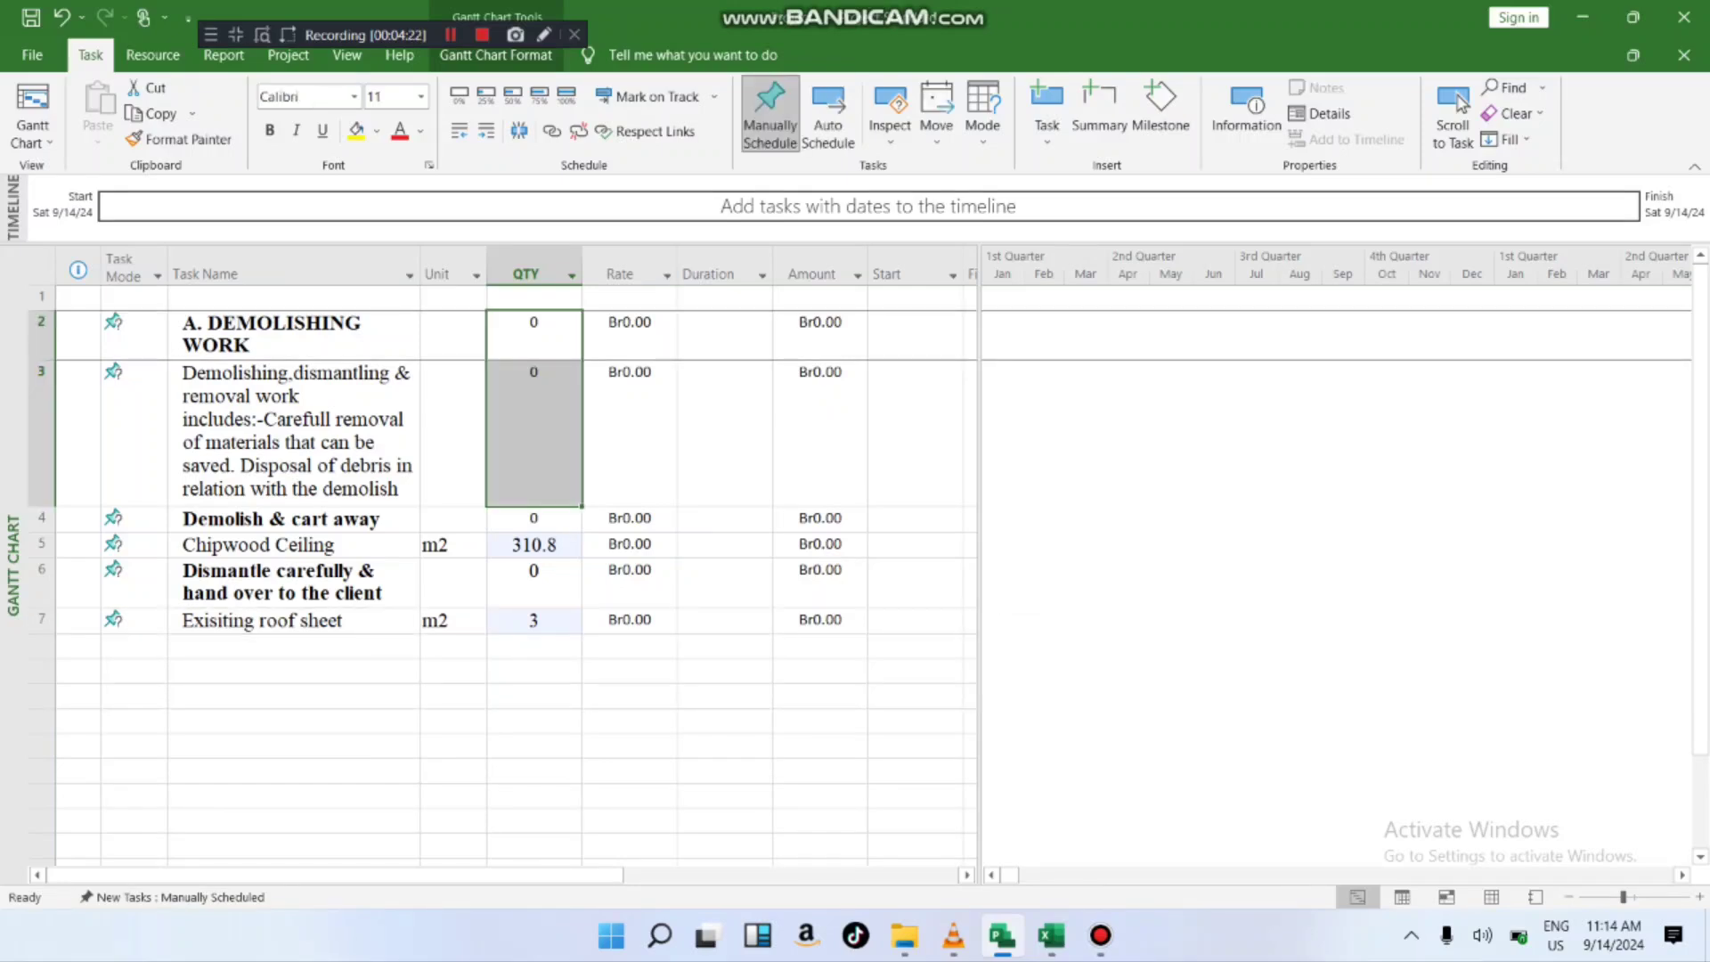
right_click(521, 380)
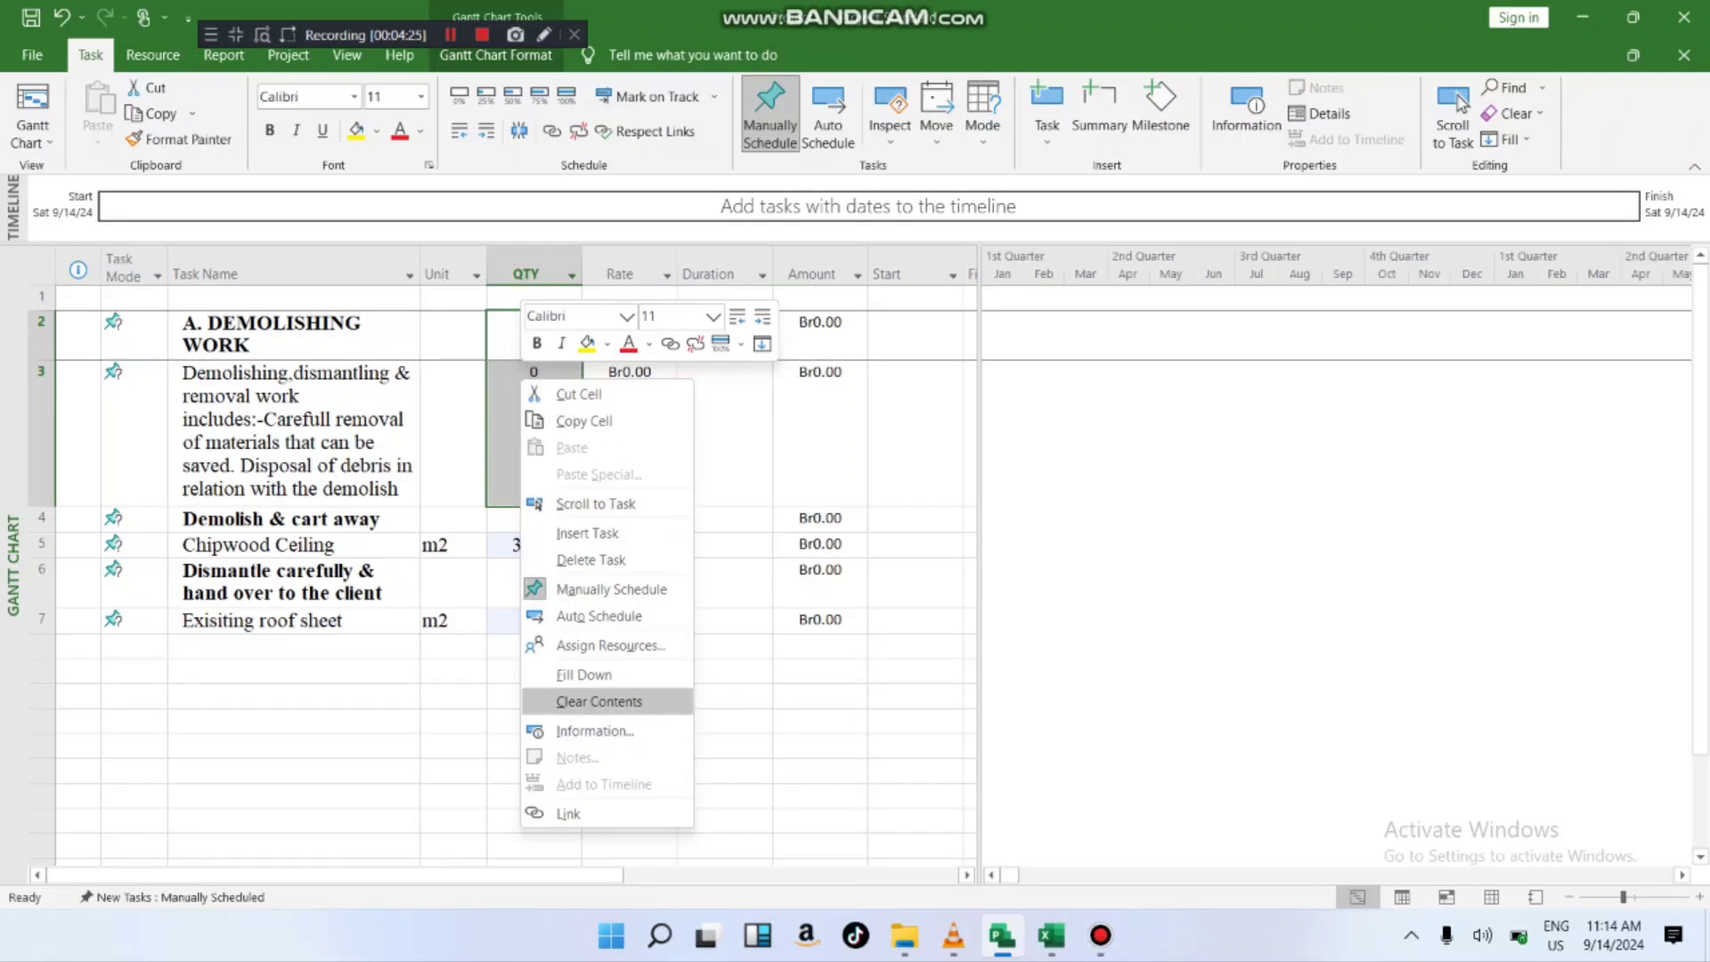
click(599, 702)
click(540, 698)
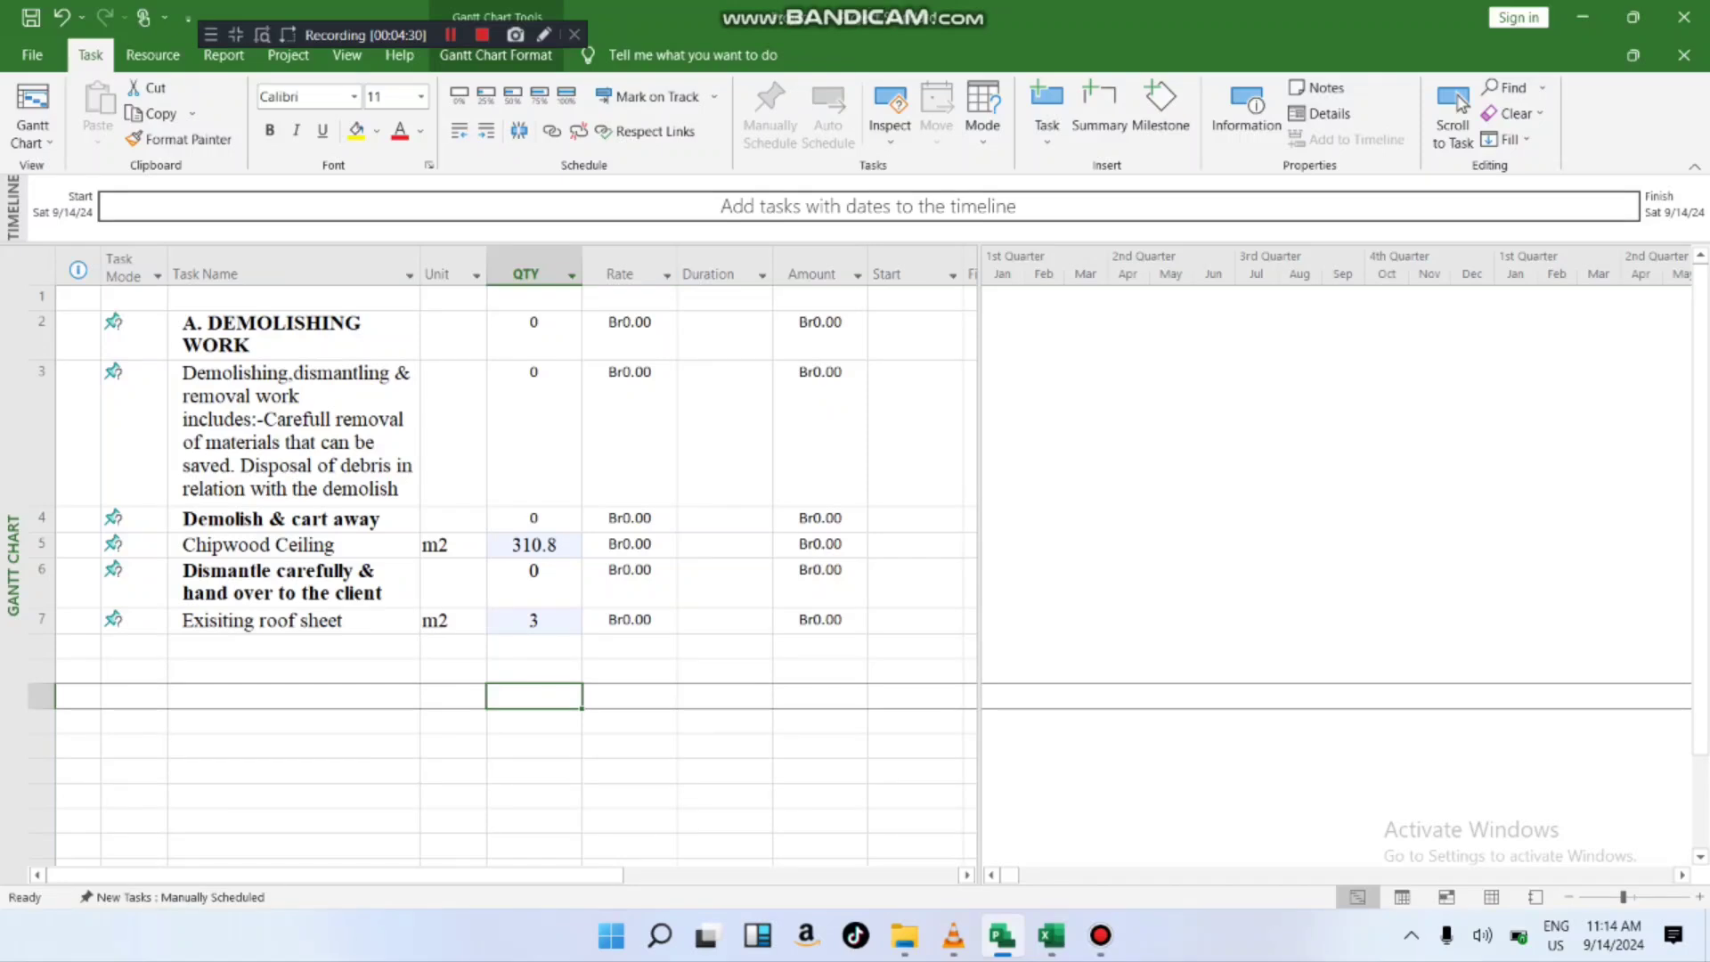
scroll(540, 698, down, 4)
scroll(540, 698, up, 4)
click(724, 269)
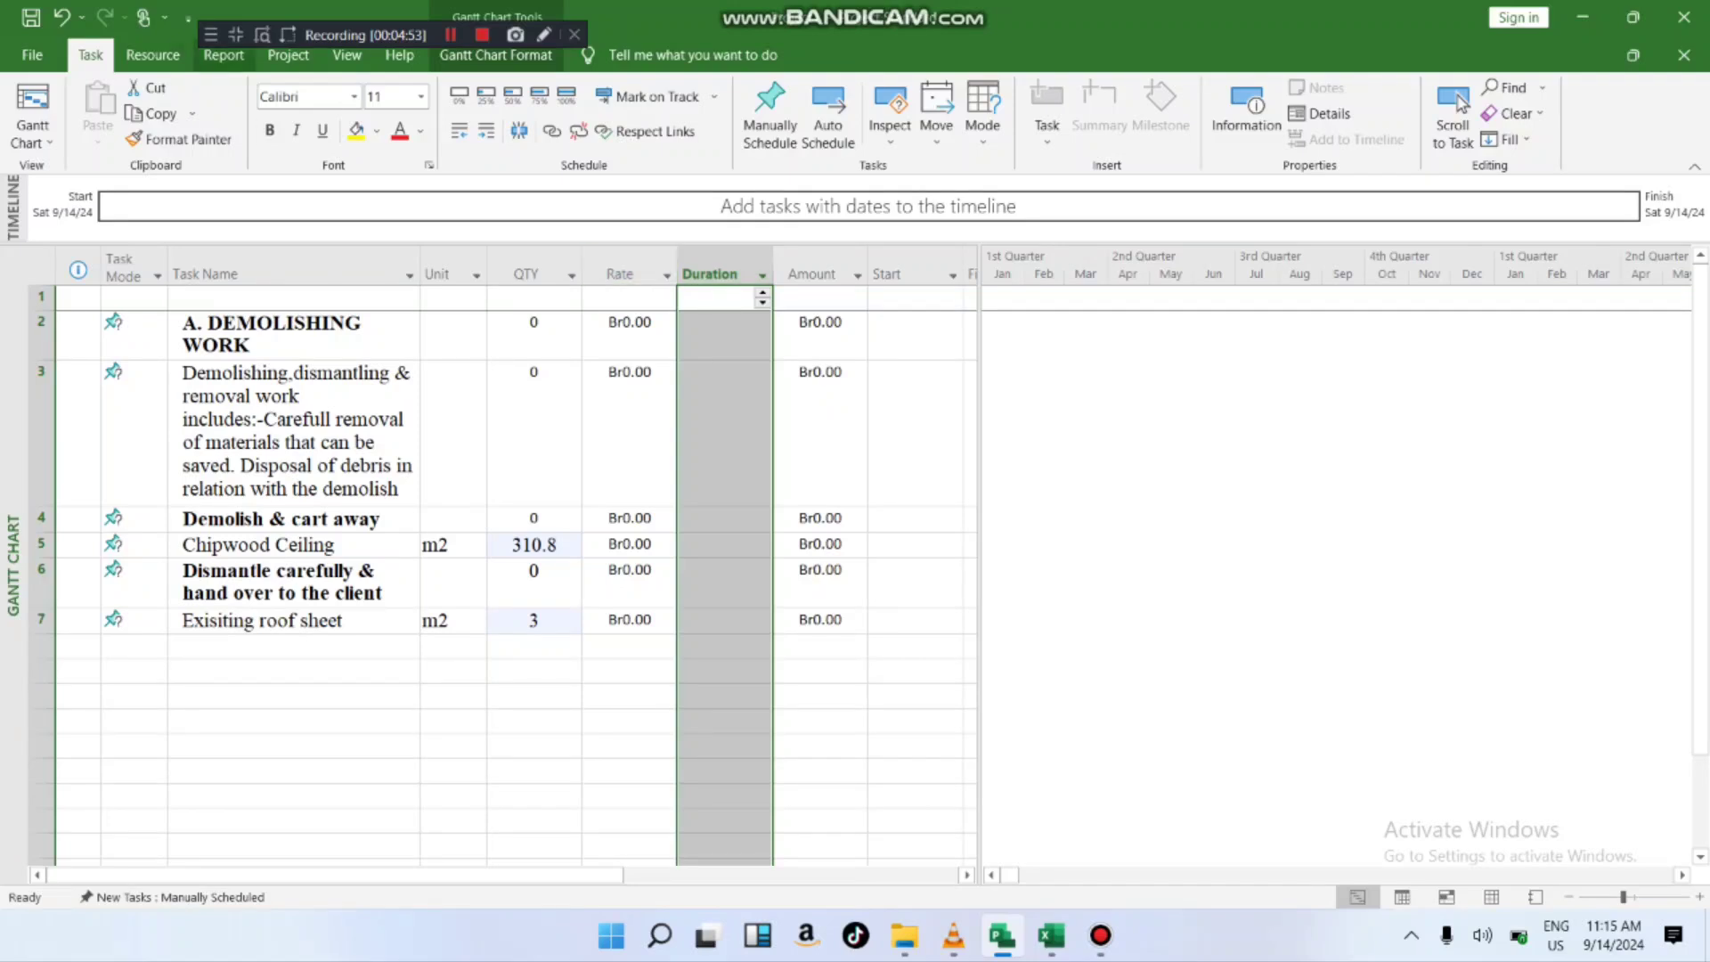
click(152, 54)
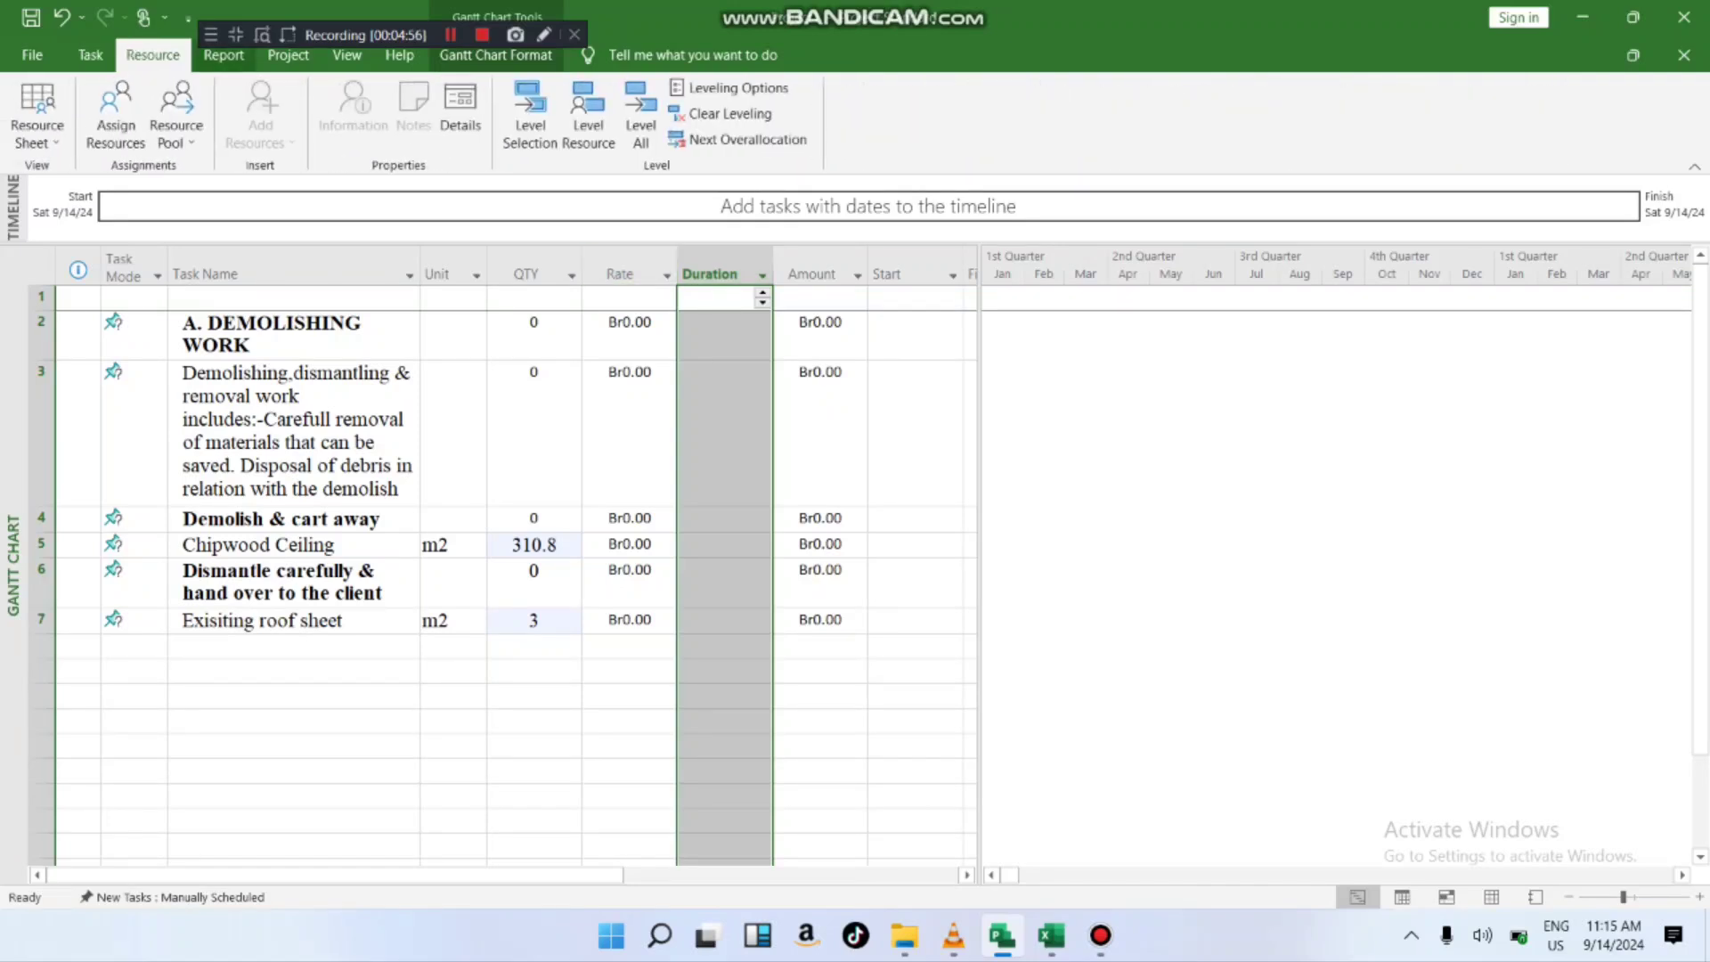
click(223, 54)
click(287, 54)
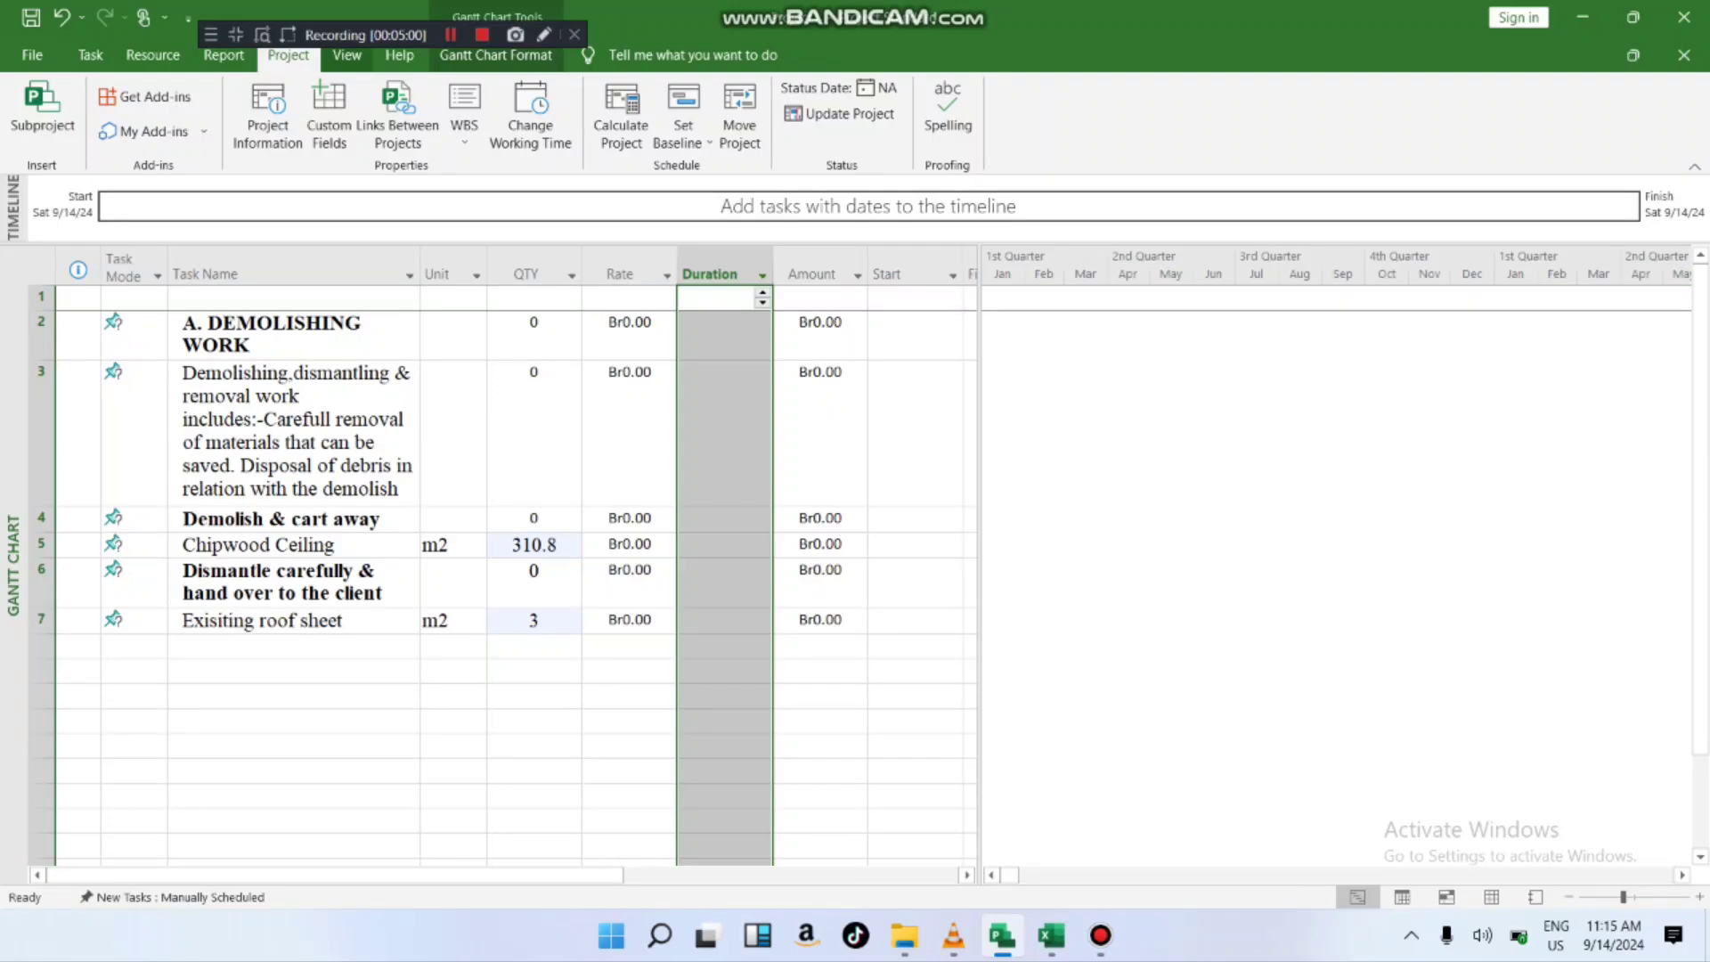
click(346, 56)
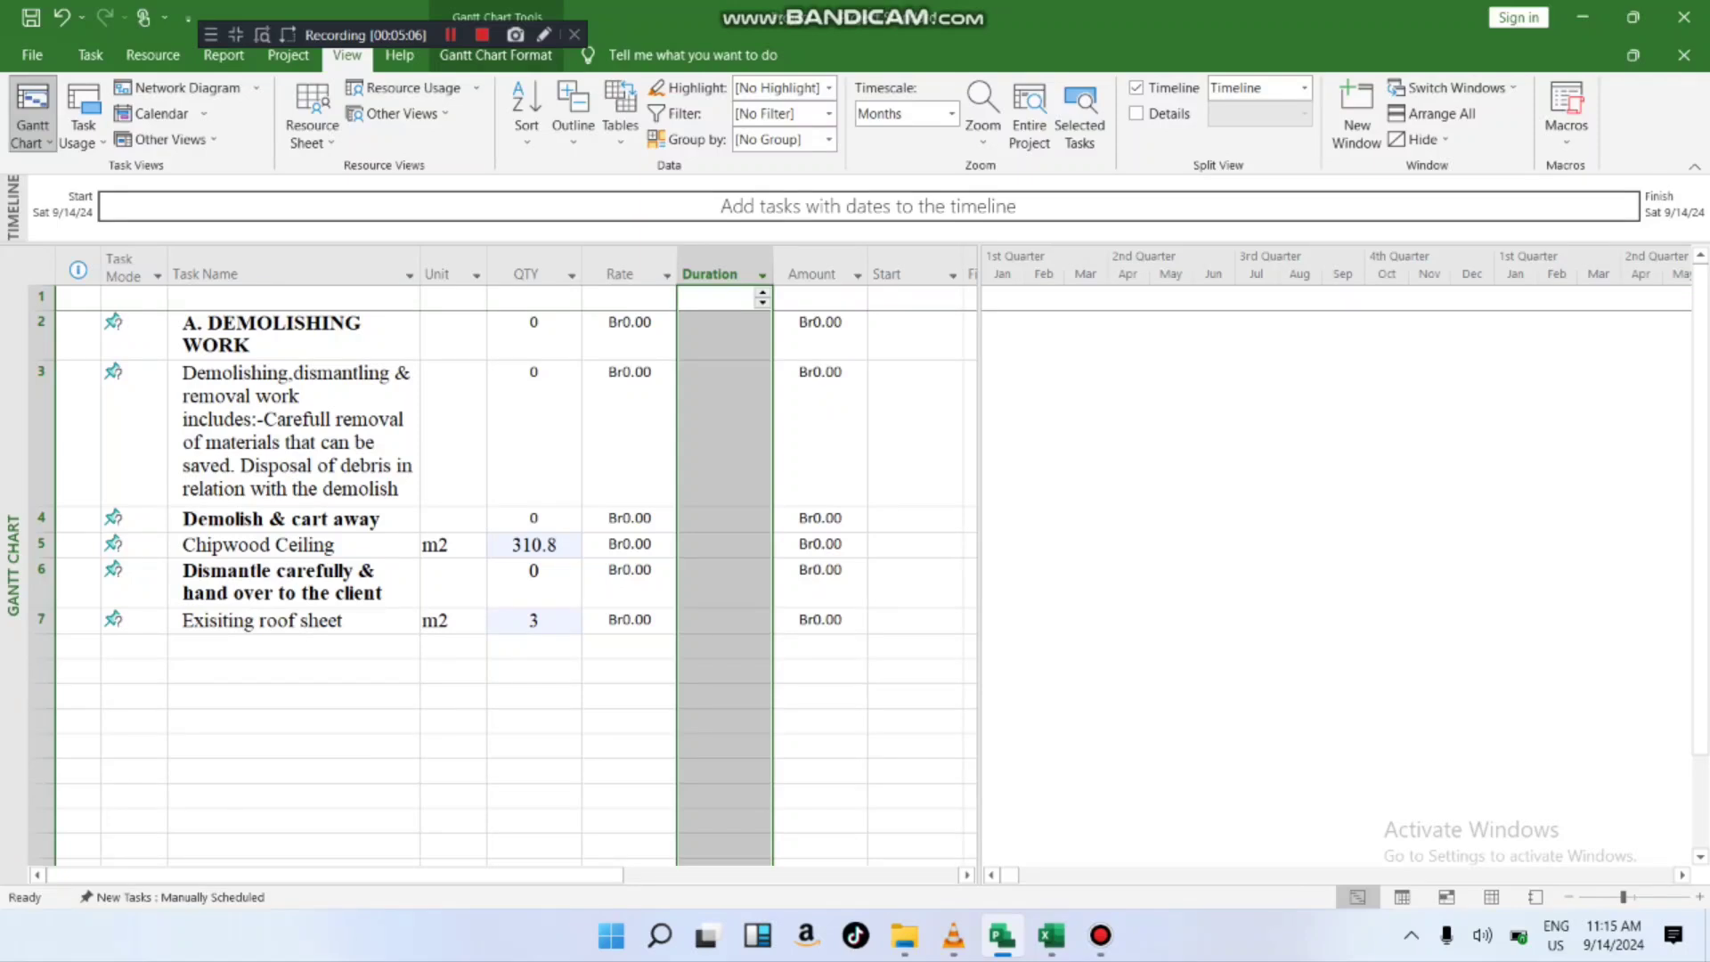
click(399, 55)
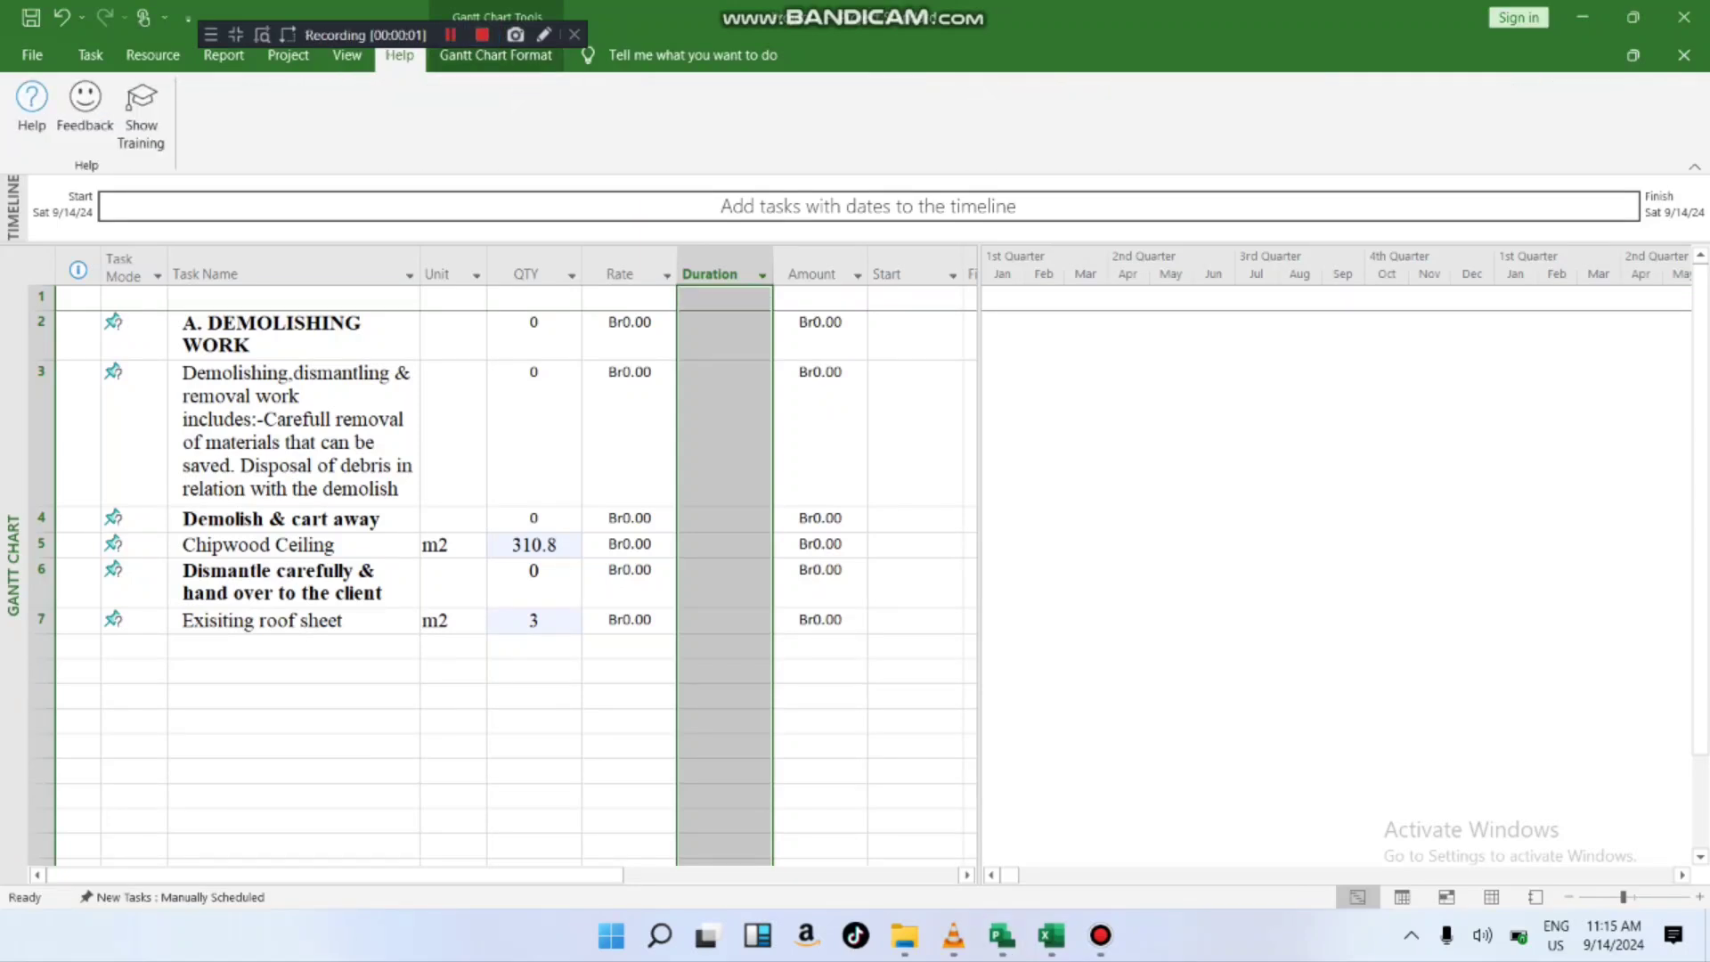
click(495, 56)
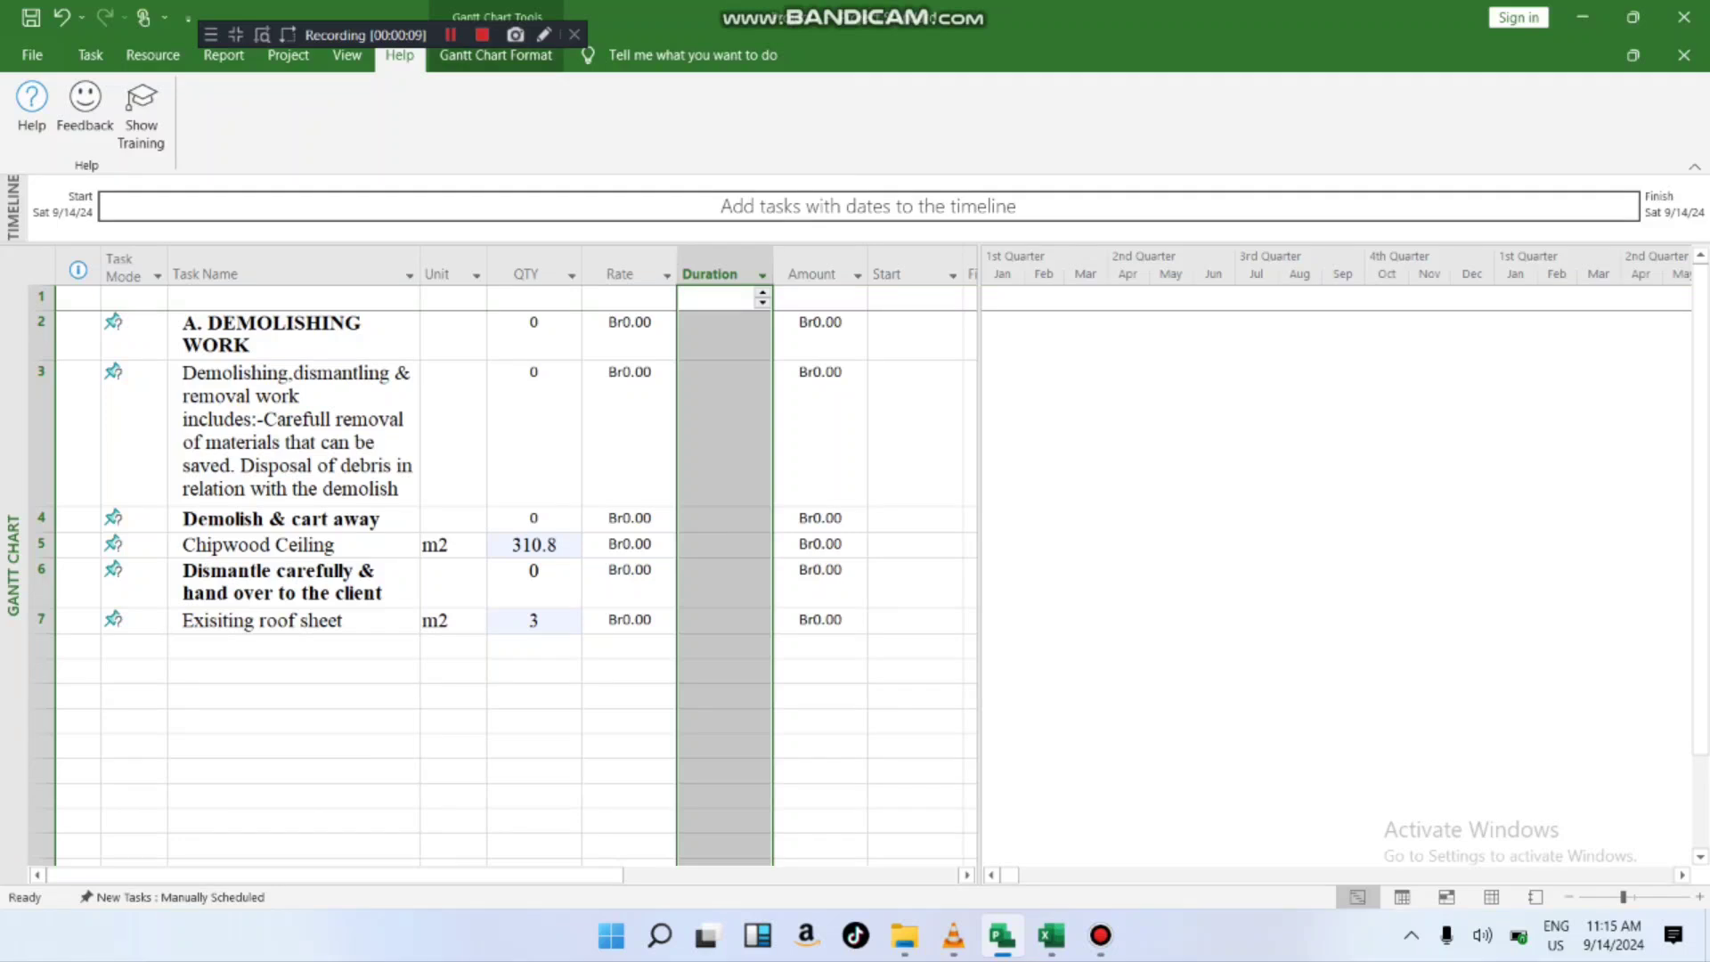
click(535, 583)
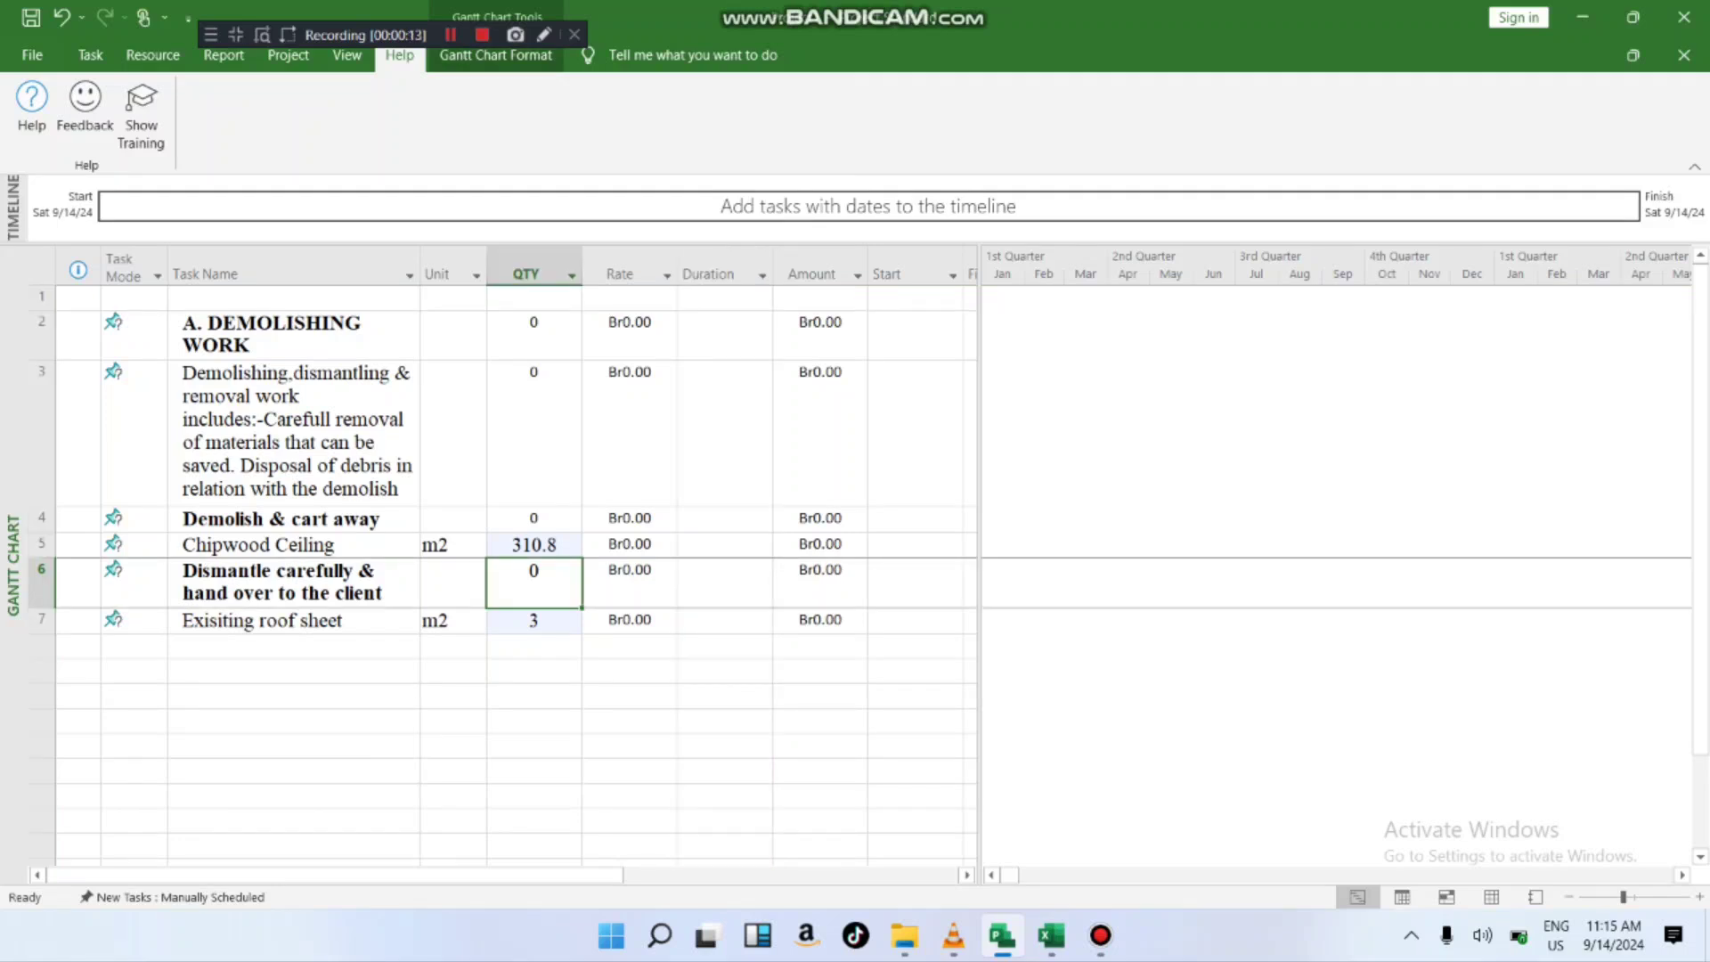
click(535, 696)
scroll(535, 696, down, 3)
scroll(534, 695, up, 3)
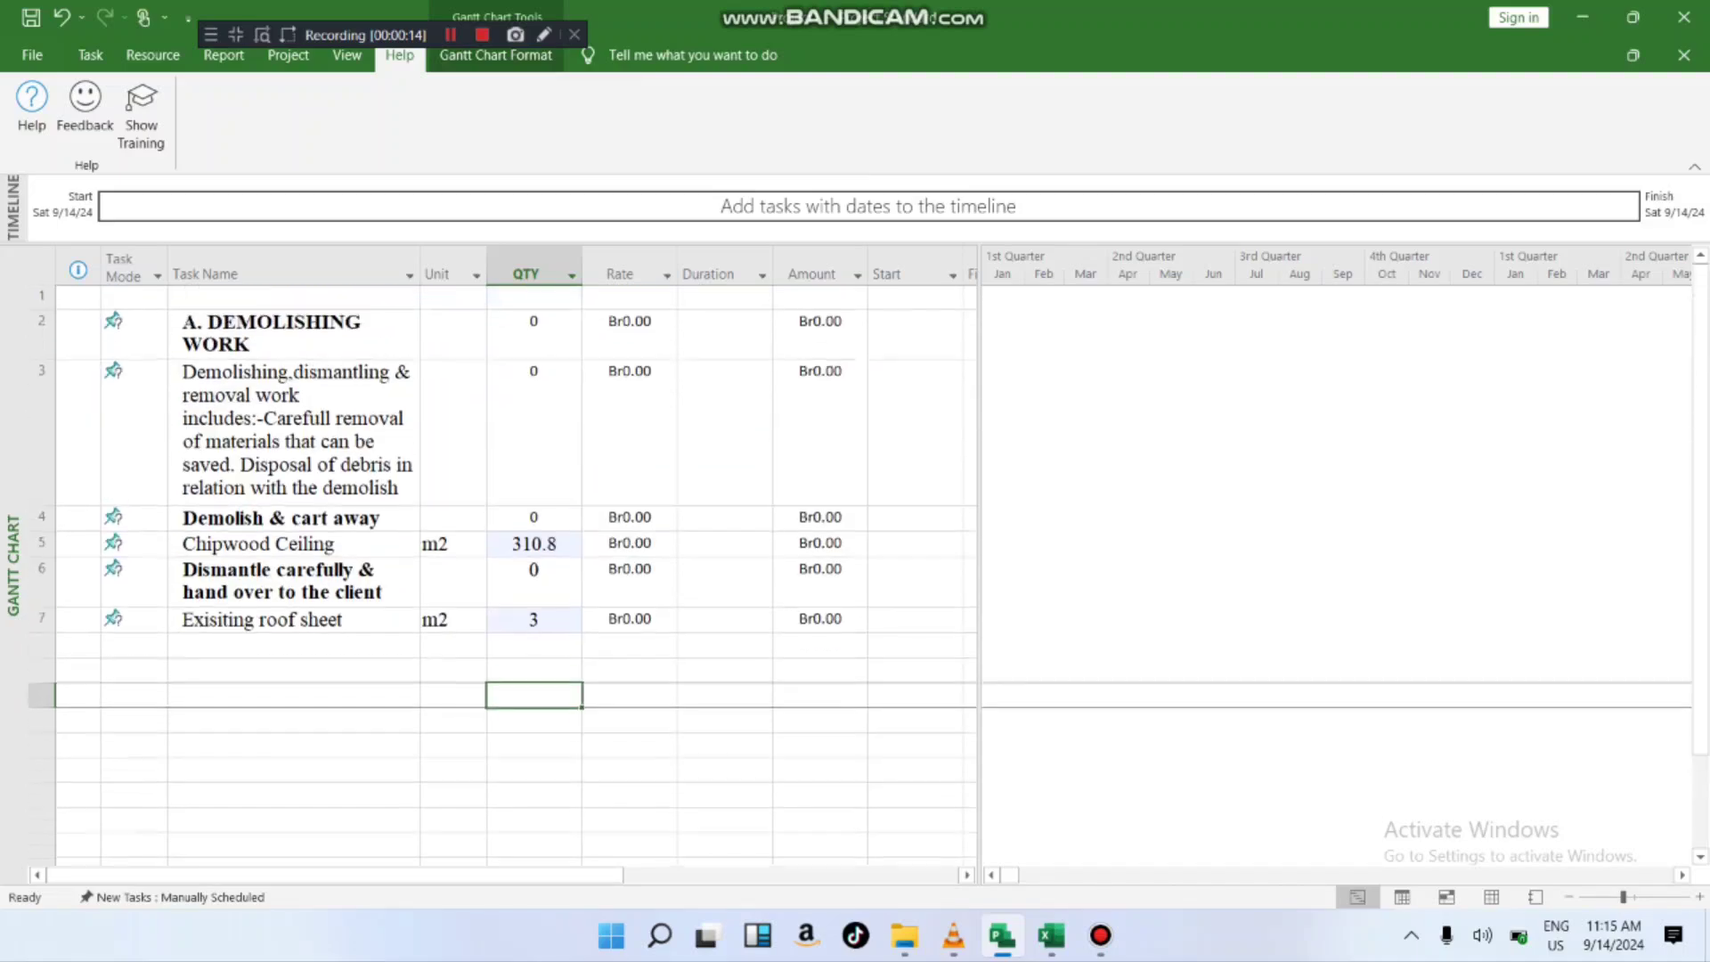
- Switch to Excel and select the main contract unit prices in I18 to I20 for the demolition items
click(1052, 936)
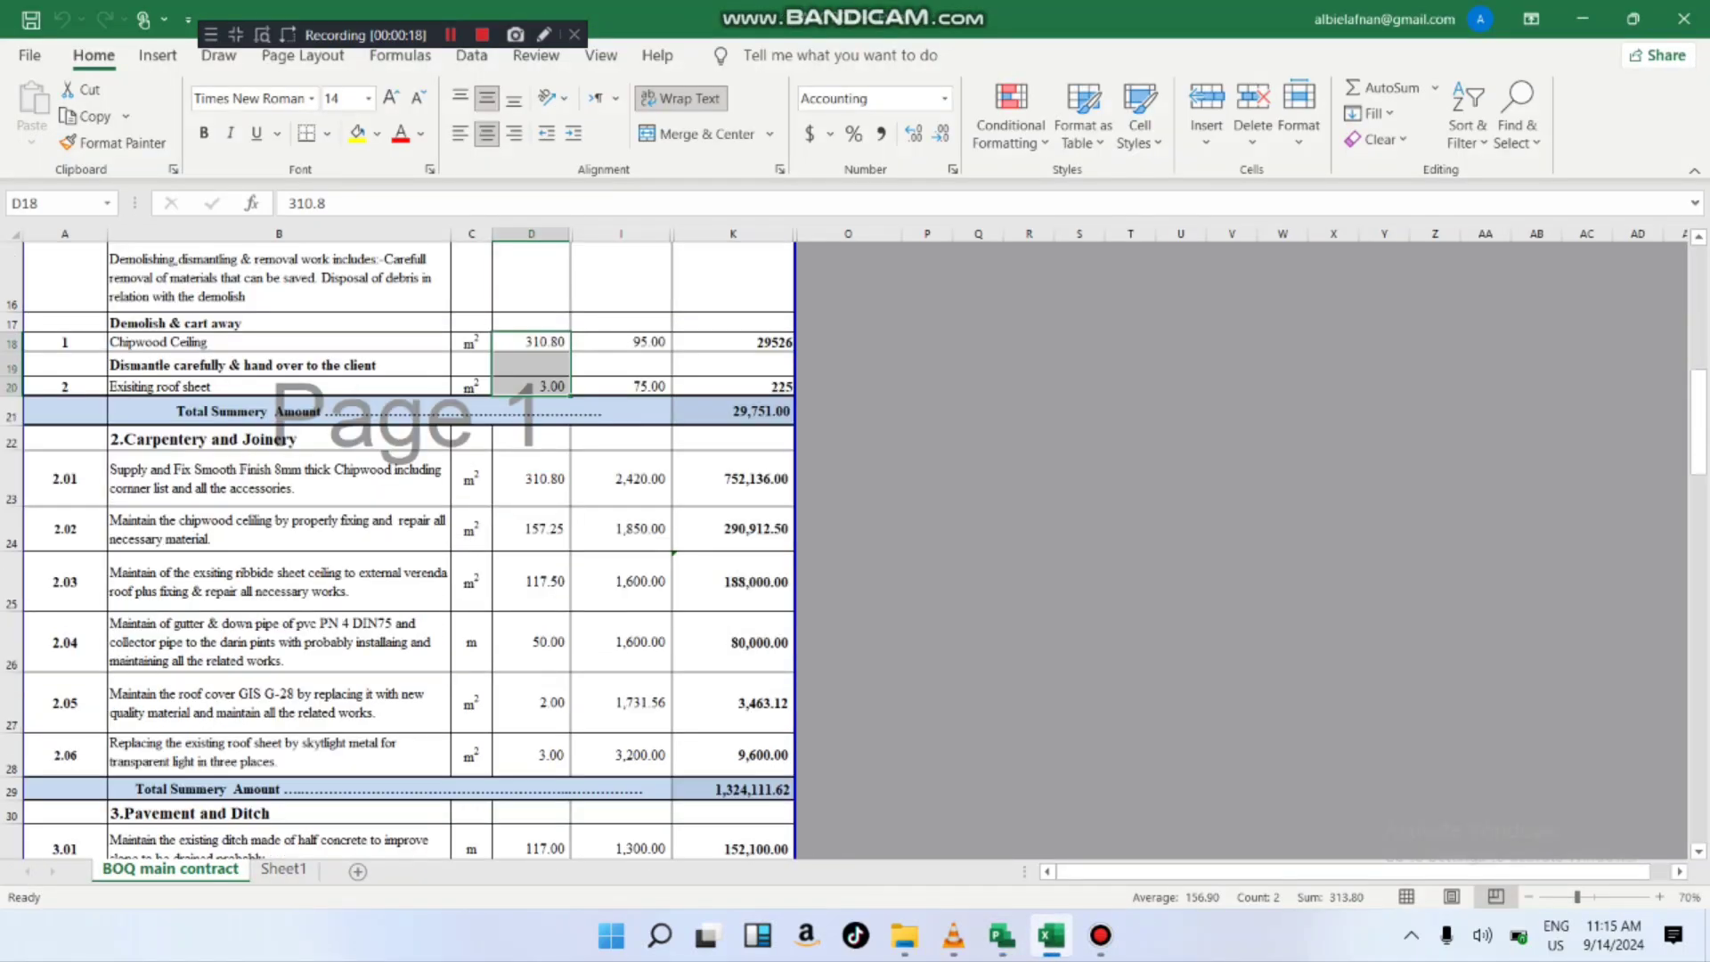
drag(65, 439, 280, 755)
click(532, 529)
scroll(532, 529, up, 3)
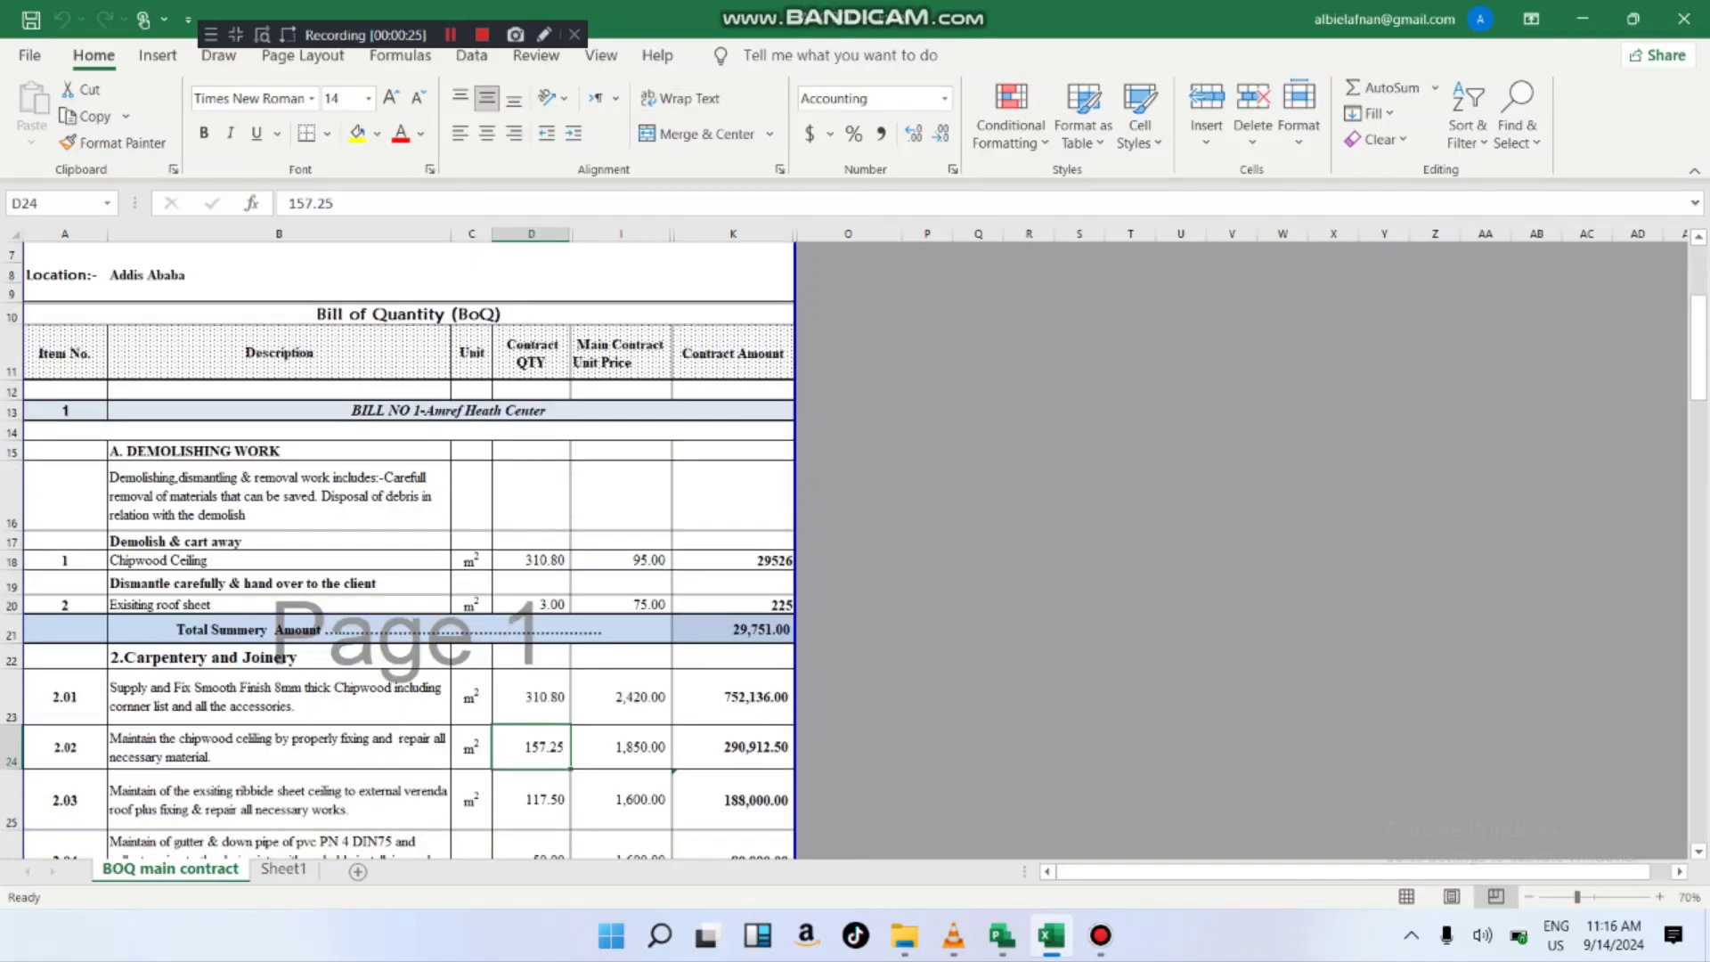
drag(621, 560, 623, 605)
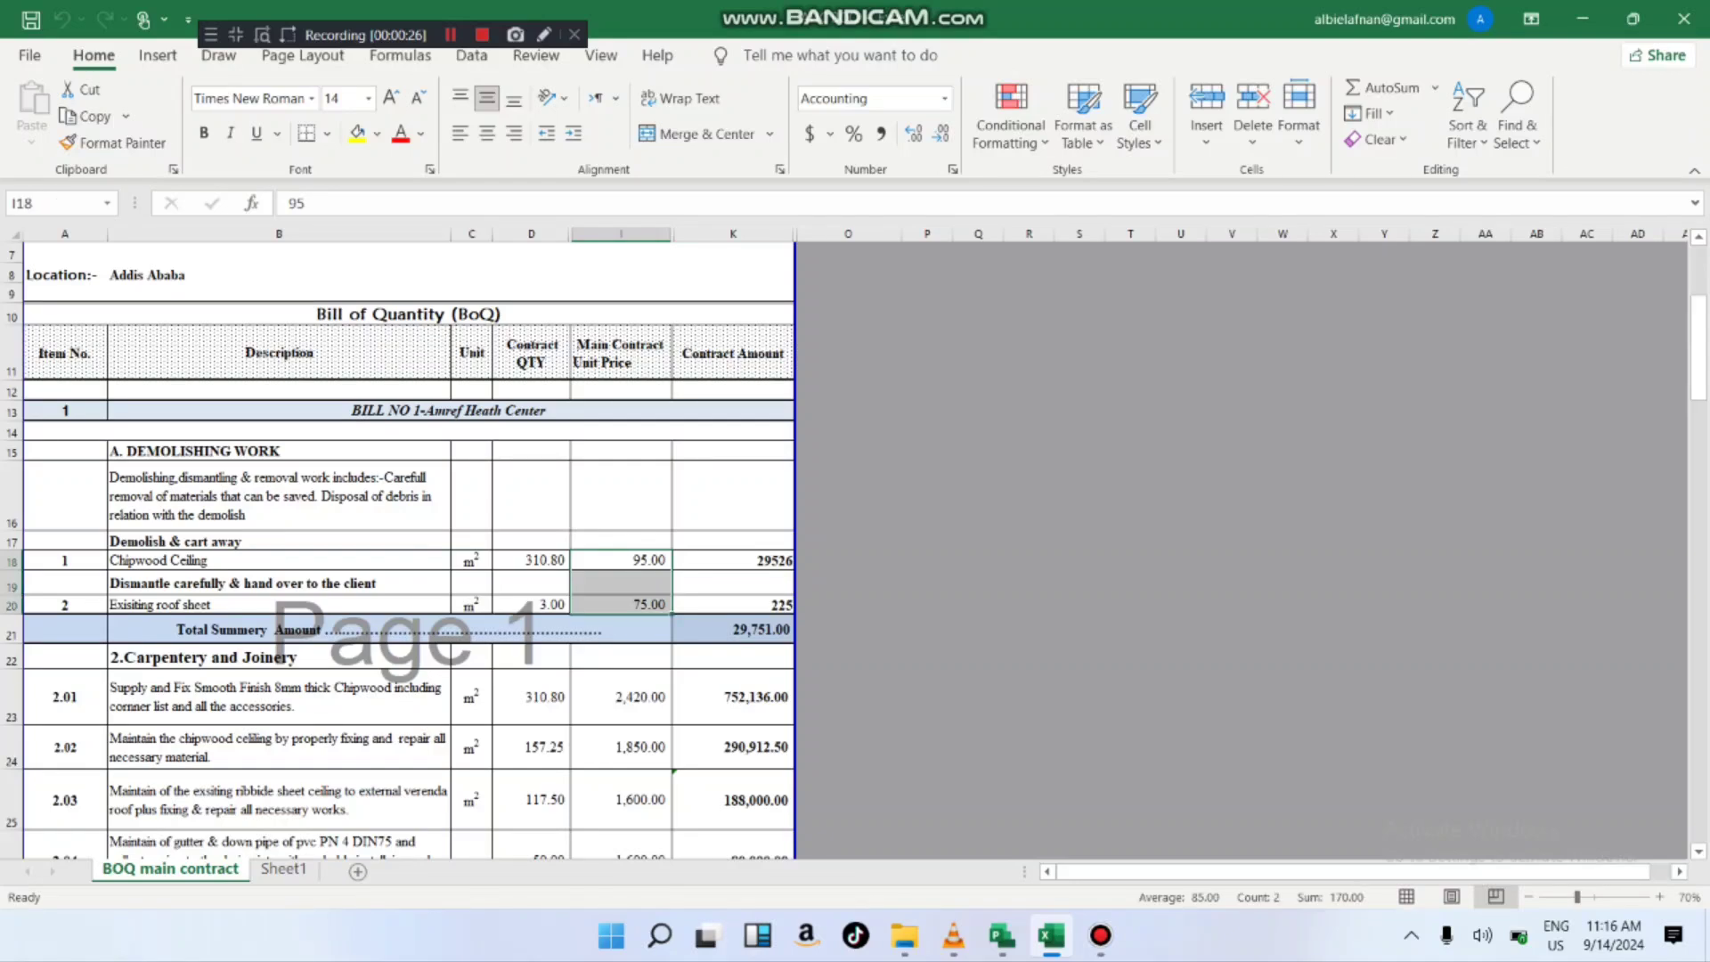
- Copy the demolition unit prices in I18:I20 of the BOQ workbook and paste them into the Rate cells of tasks 5 to 7 in Microsoft Project
right_click(629, 590)
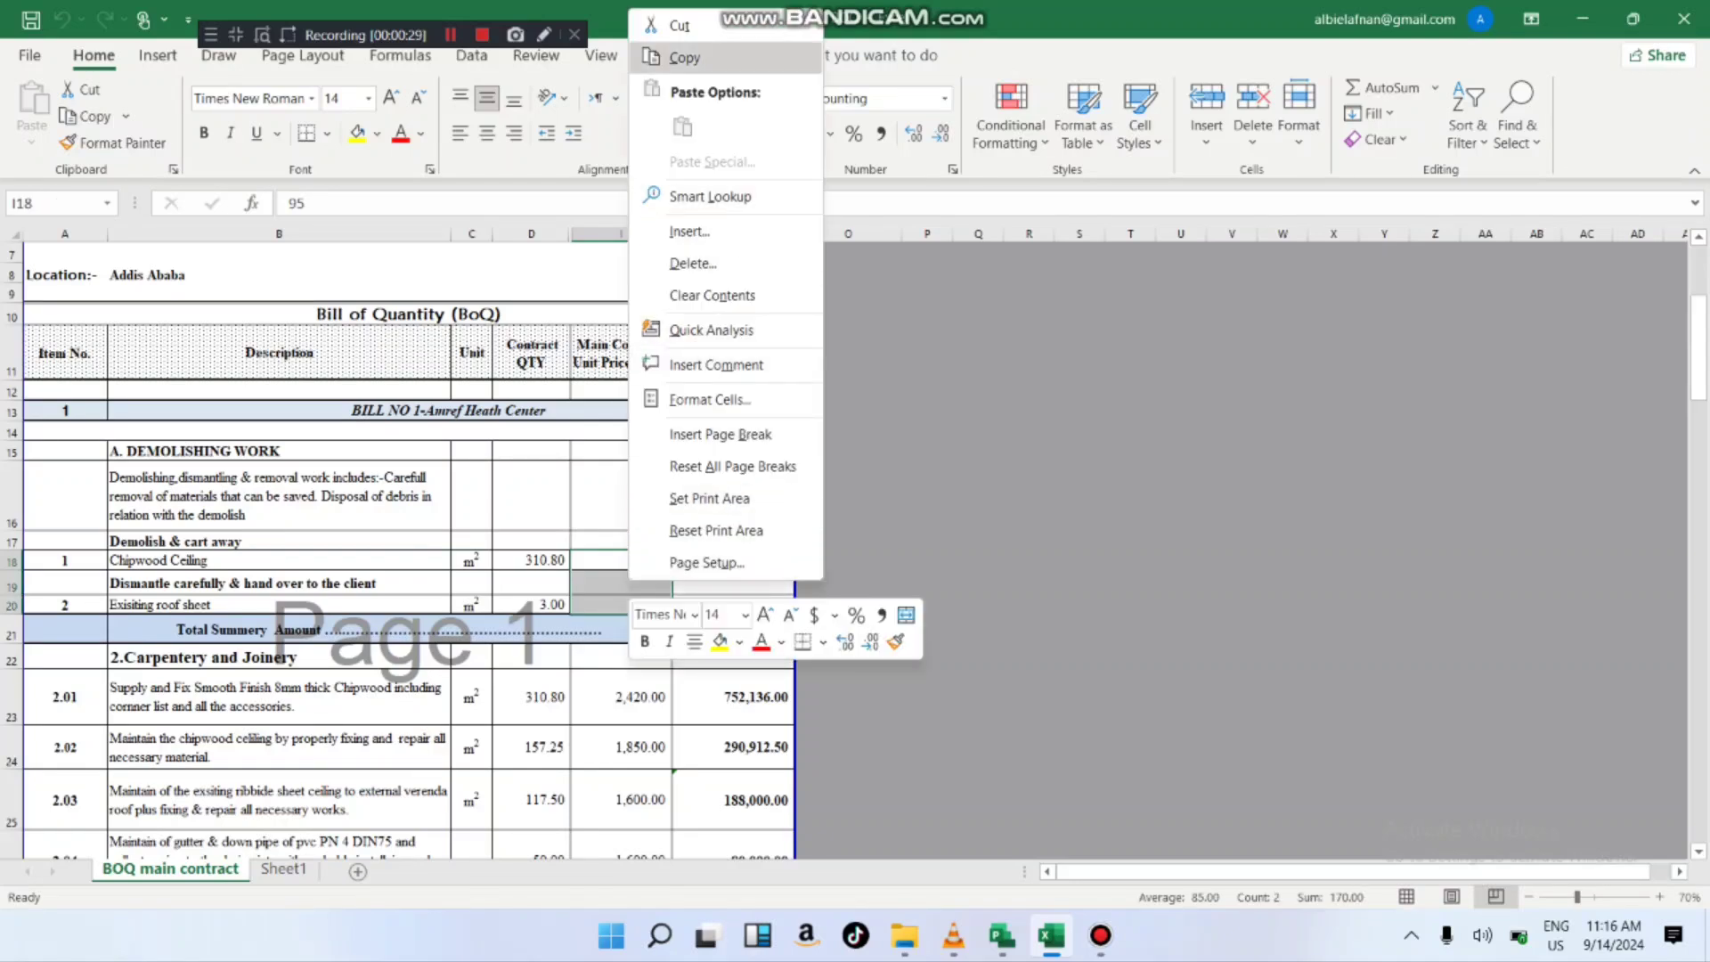
click(684, 57)
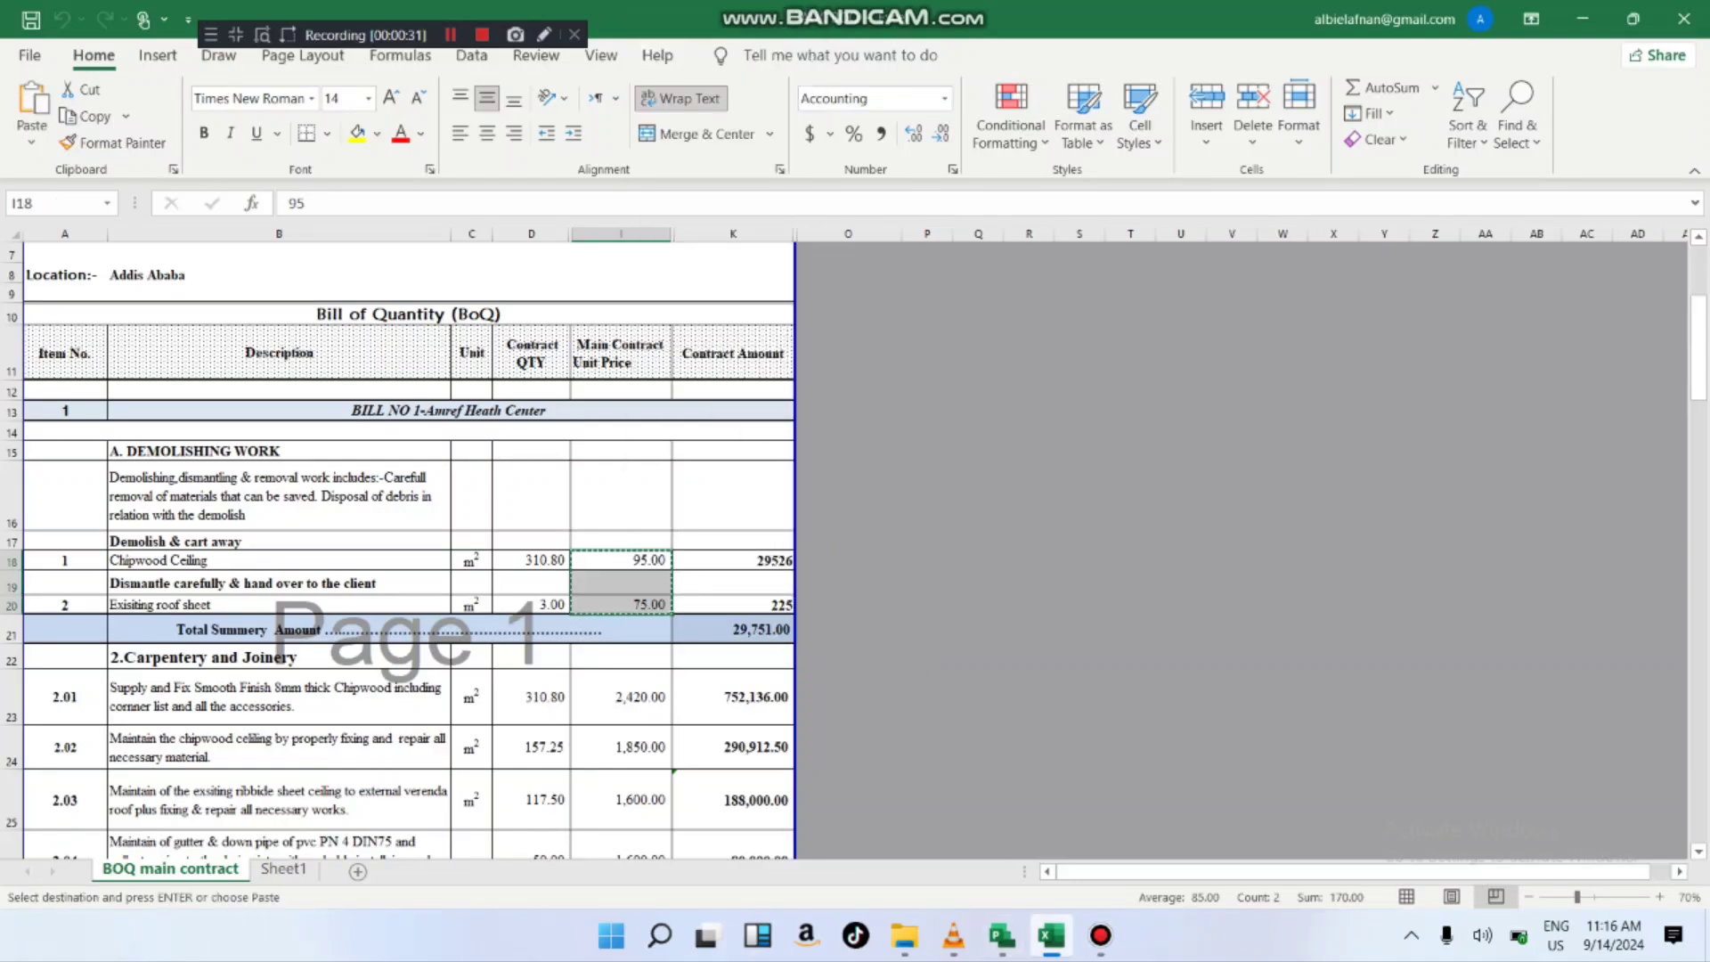
click(1002, 936)
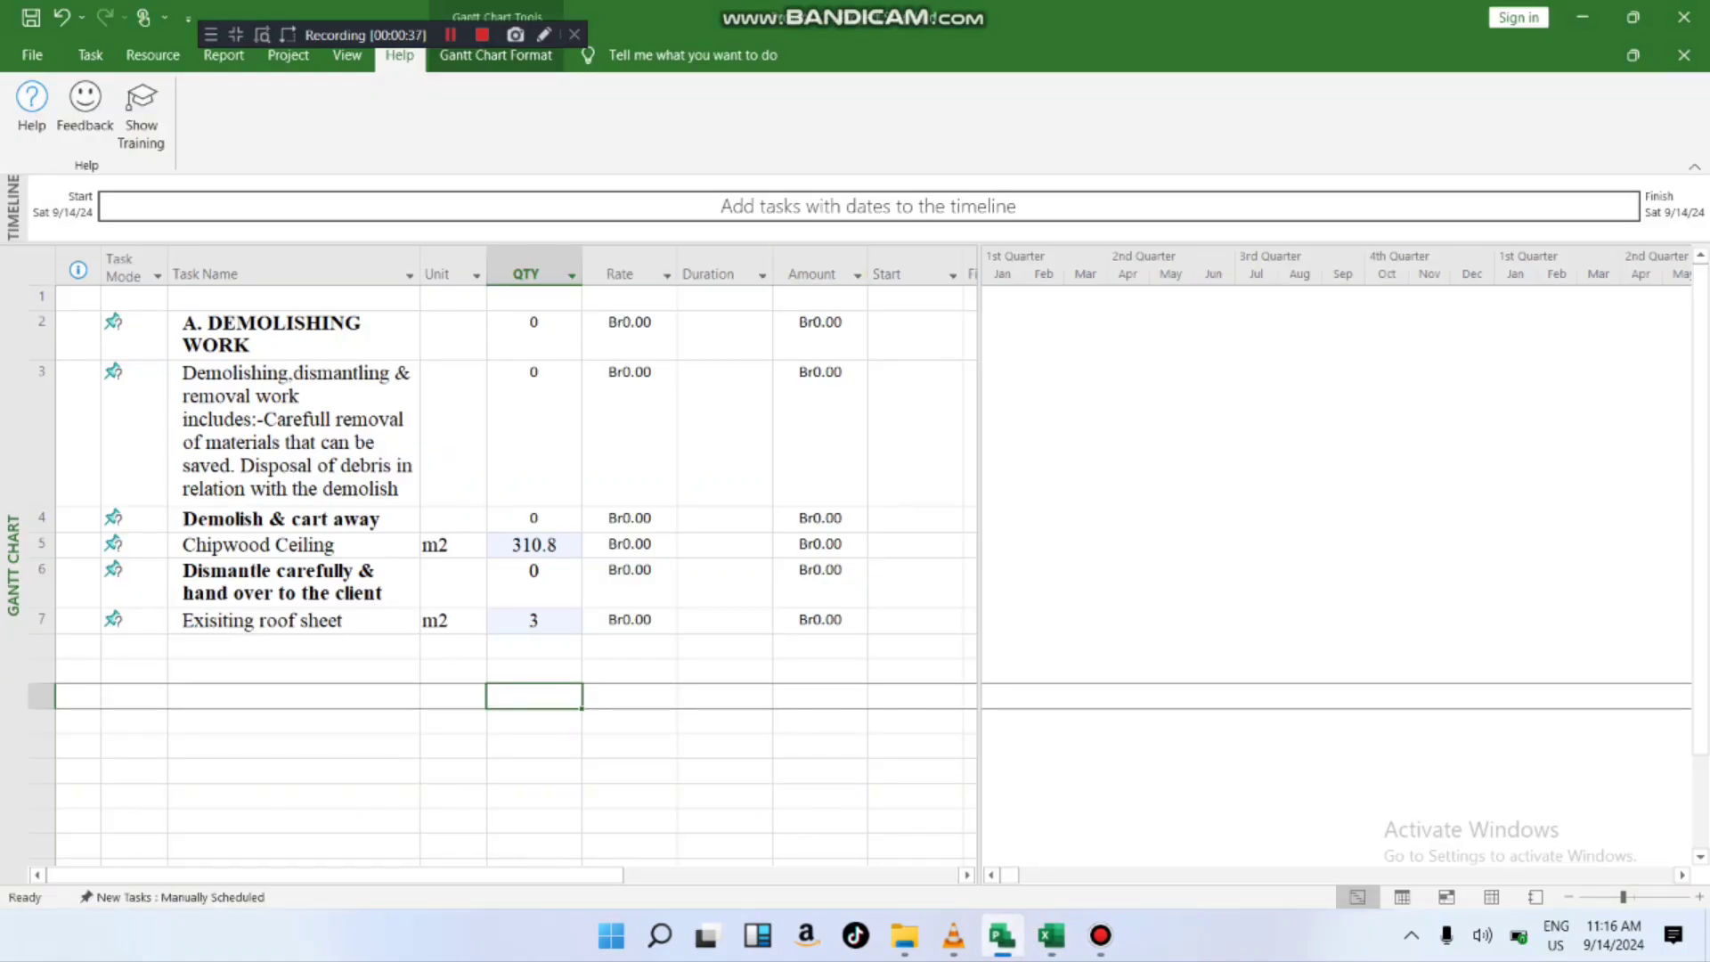
drag(630, 545, 630, 621)
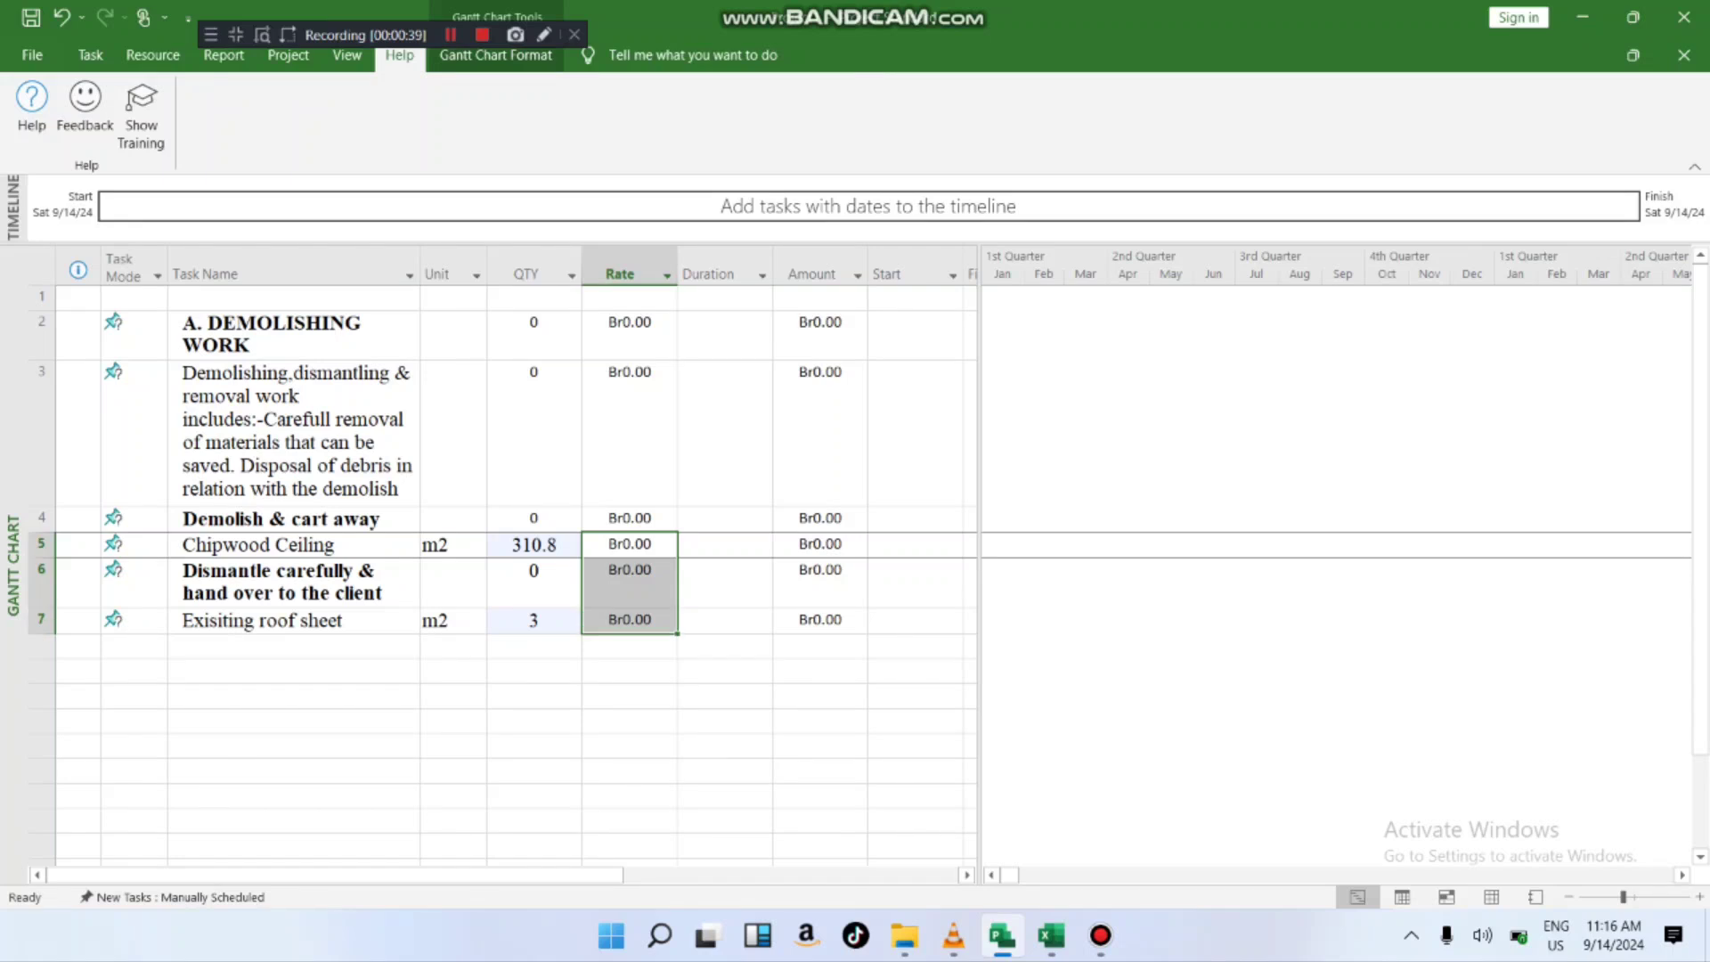
right_click(630, 621)
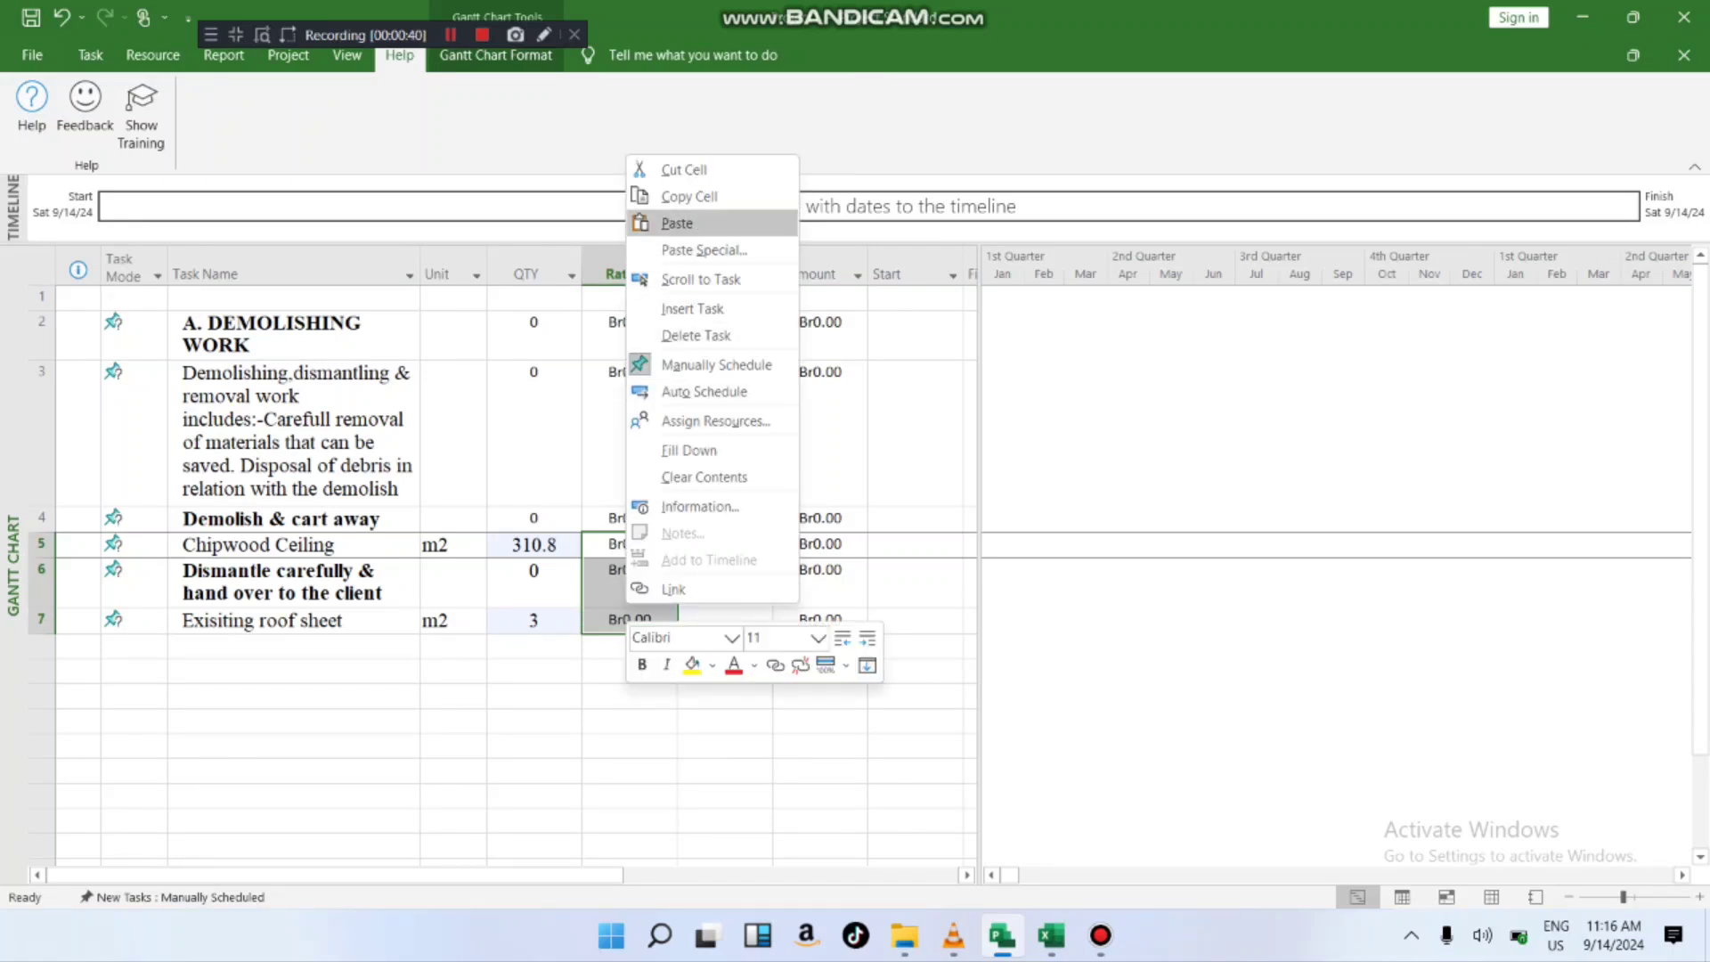
click(677, 223)
click(725, 746)
click(630, 584)
right_click(619, 579)
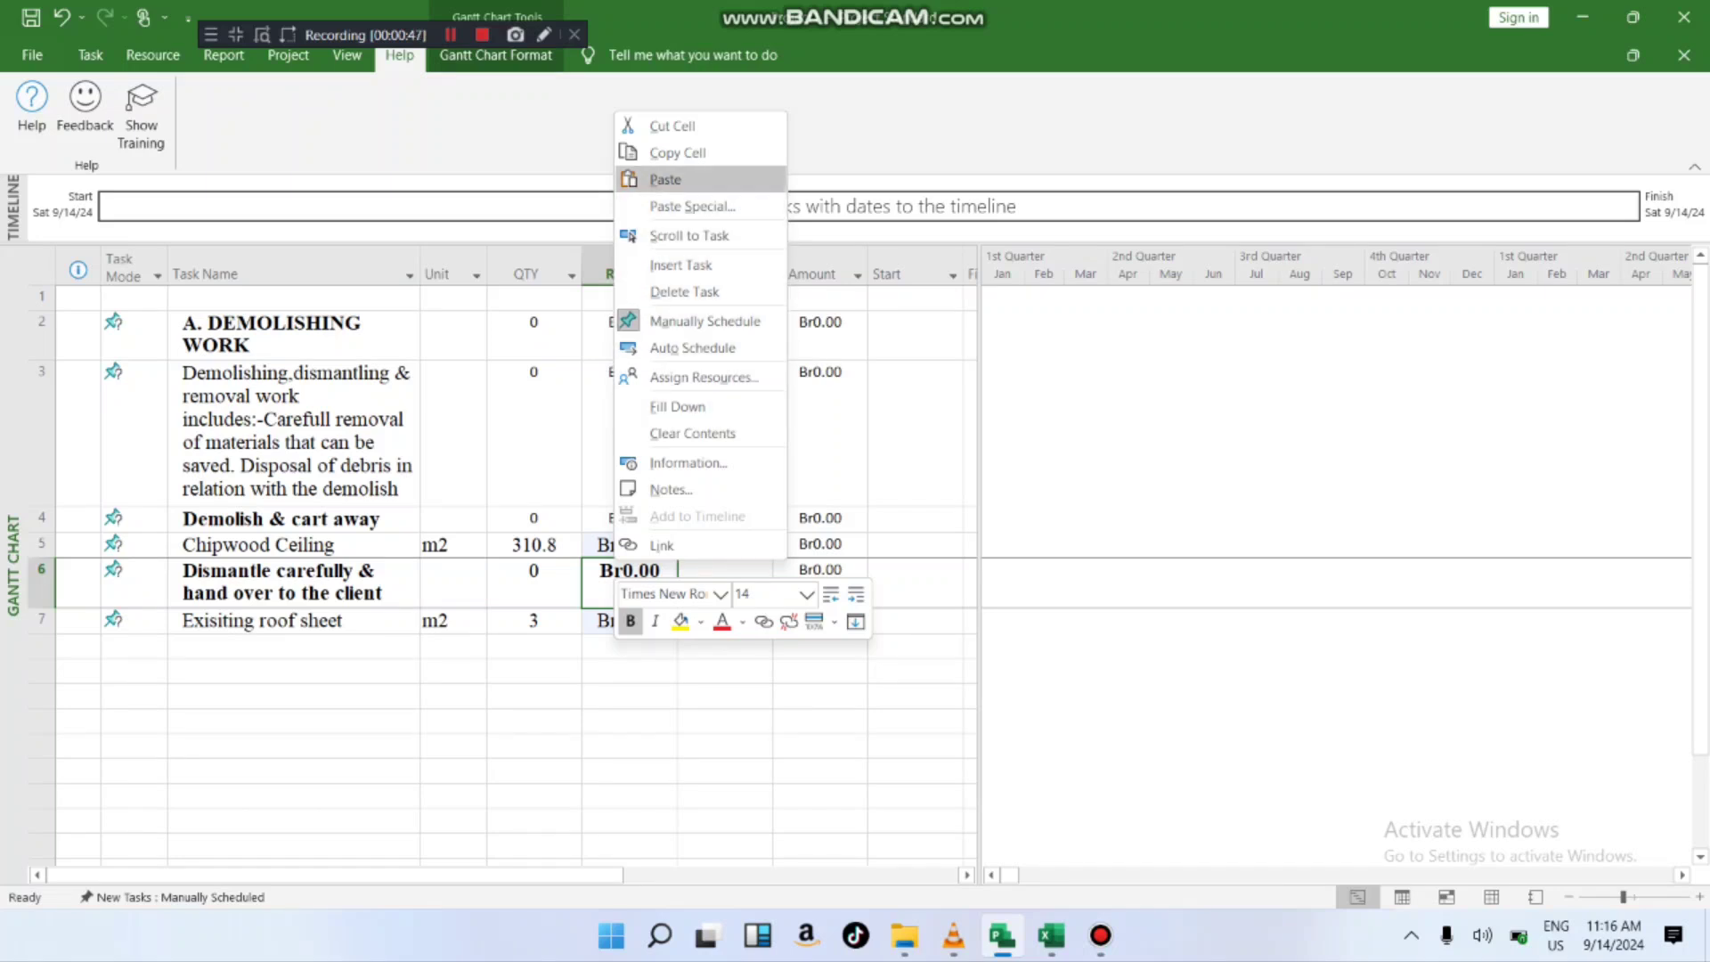
click(630, 672)
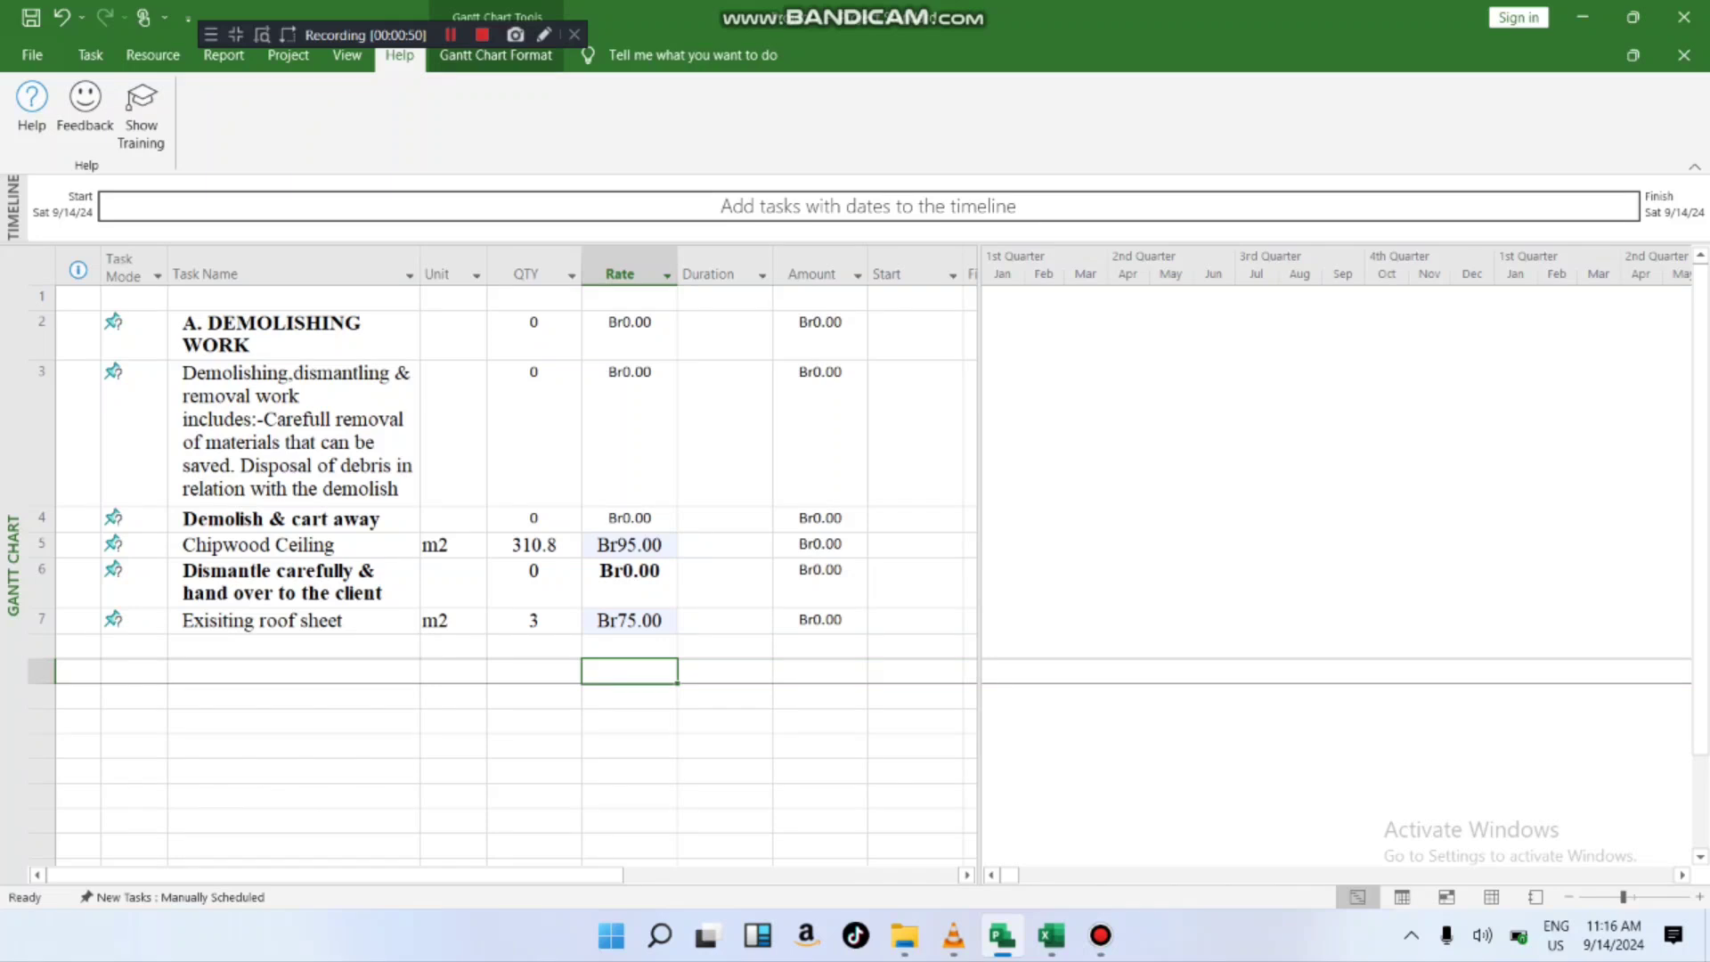
scroll(517, 481, down, 3)
scroll(517, 481, up, 3)
- Delete the "Dismantle carefully & hand over to the client" task from the task table
drag(453, 581, 624, 584)
right_click(614, 590)
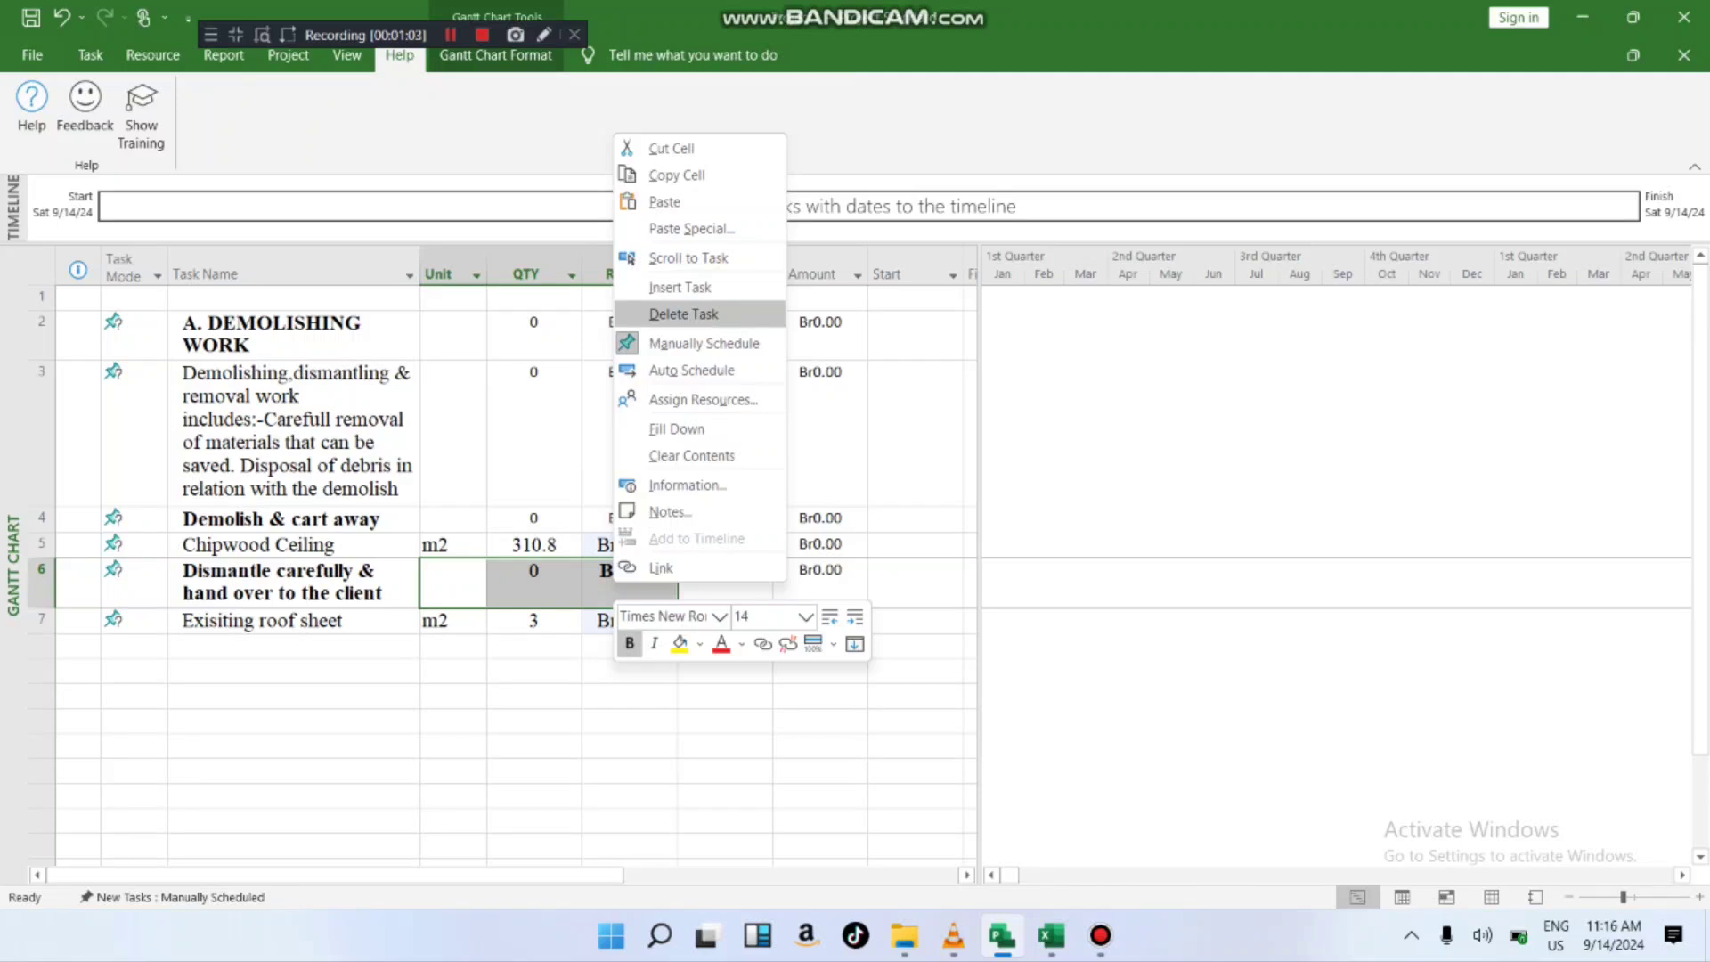
click(683, 313)
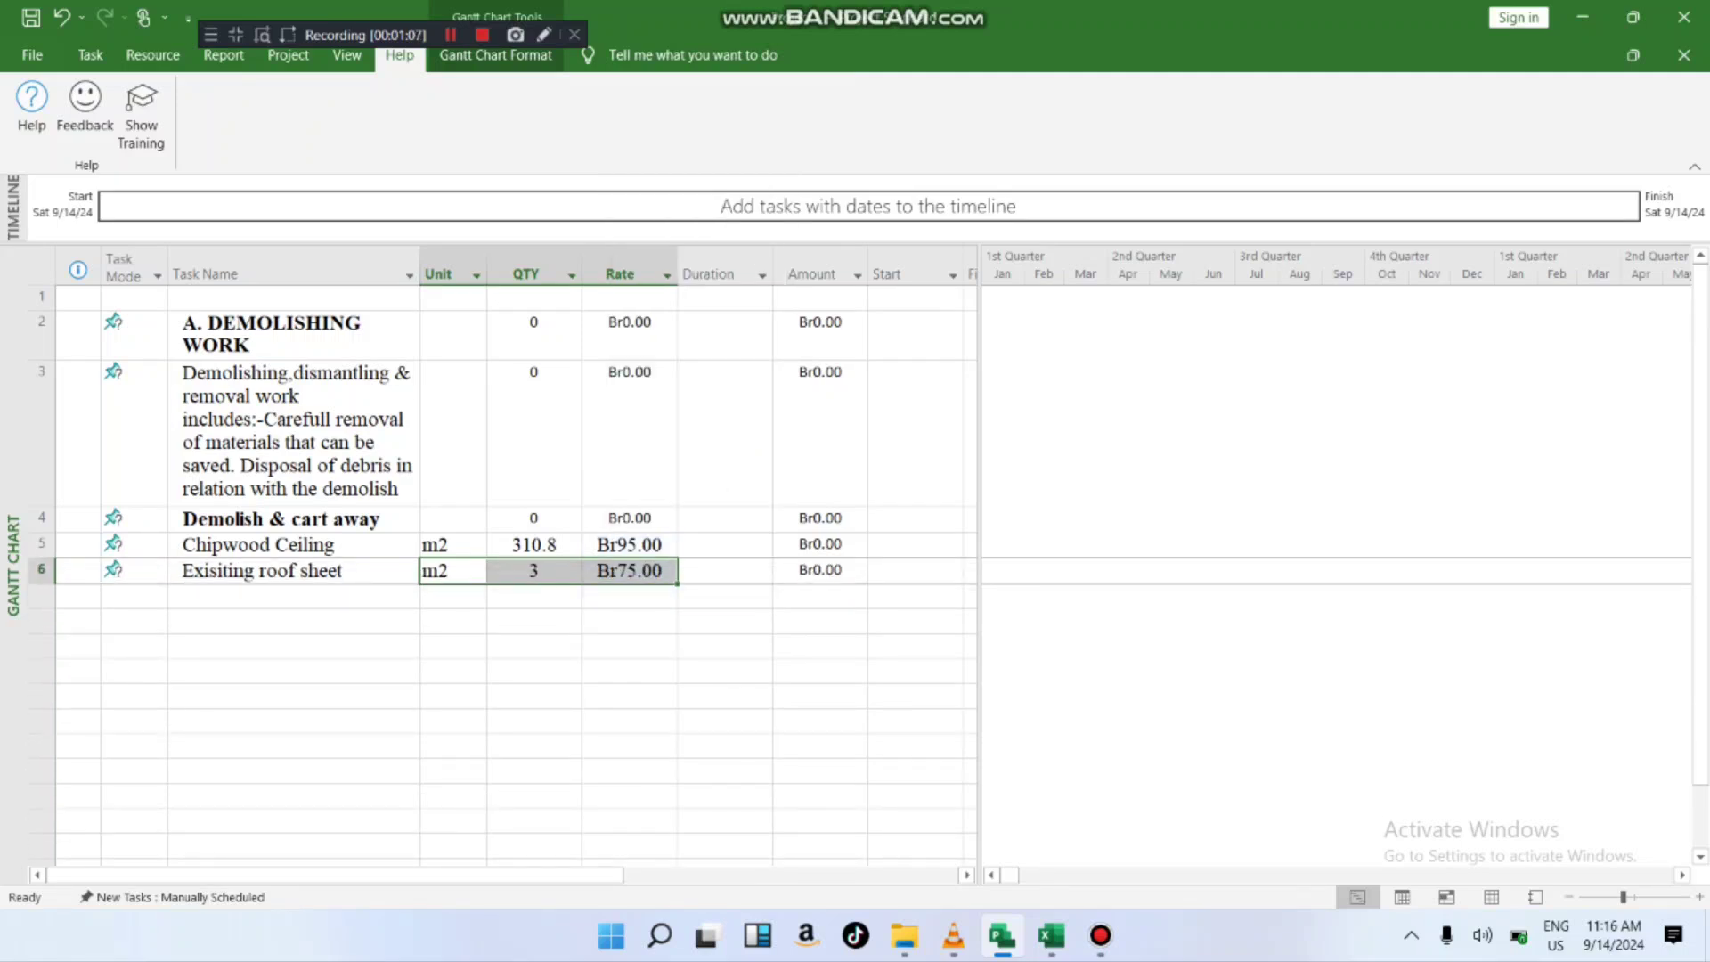
click(630, 672)
click(630, 519)
click(630, 571)
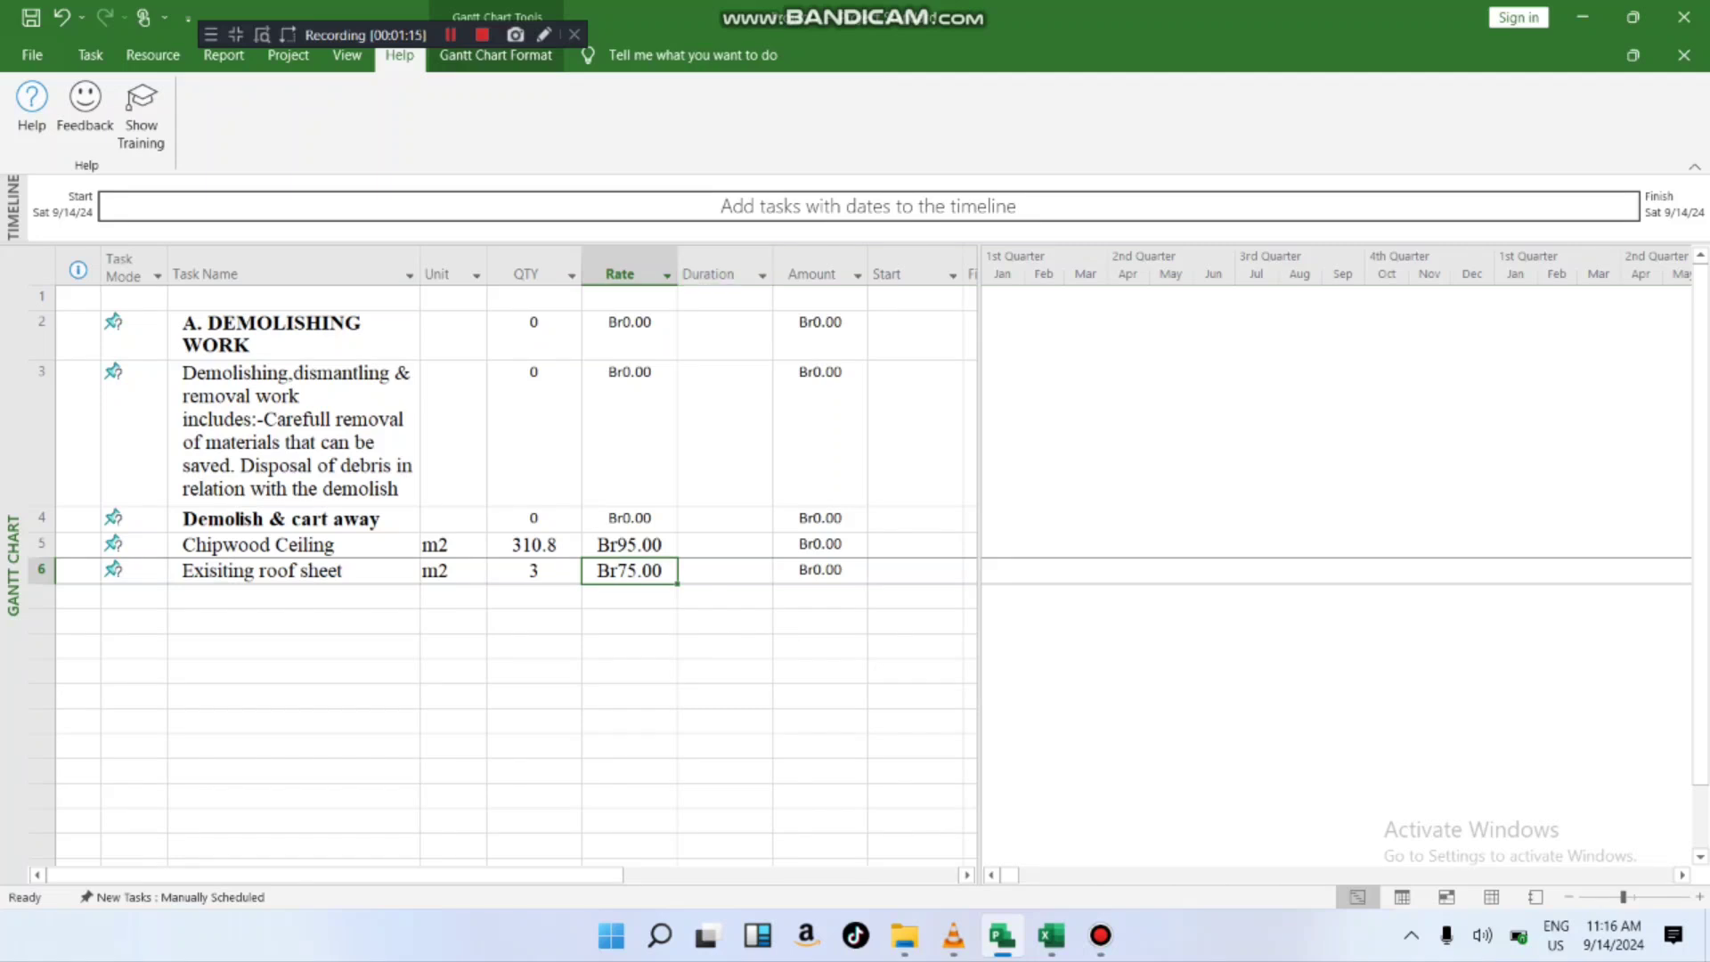
- Set the duration of the Chipwood Ceiling task to 6 days
click(723, 545)
scroll(516, 570, down, 1)
scroll(516, 570, up, 1)
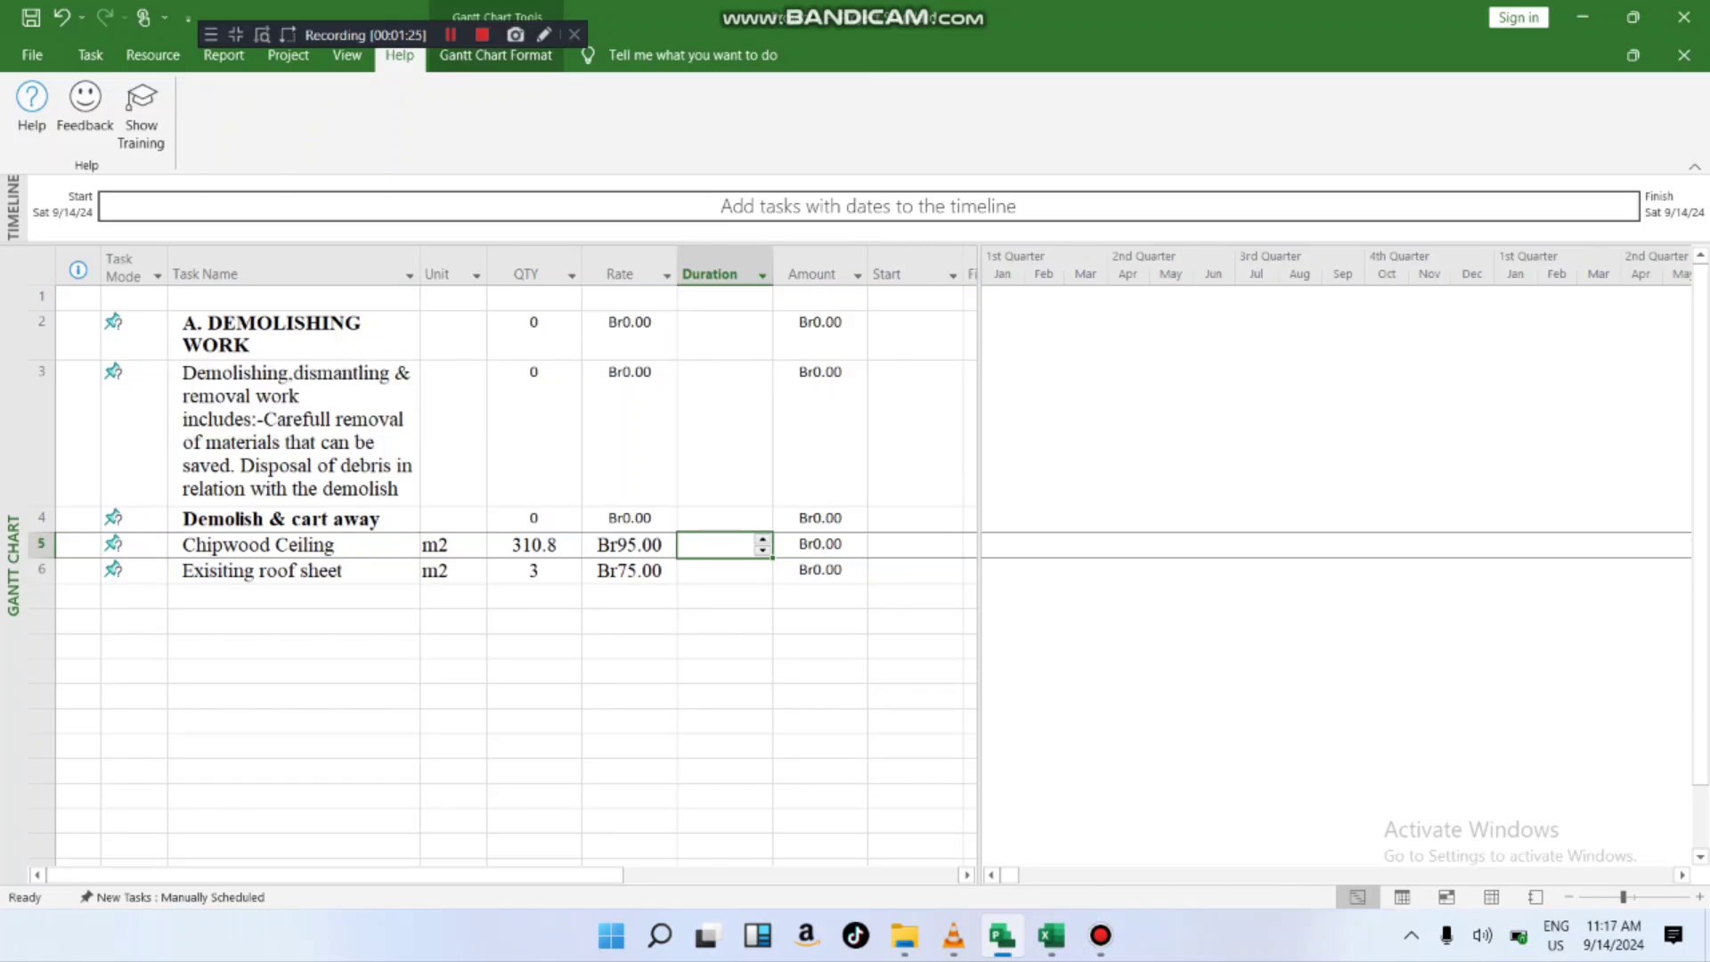
click(293, 546)
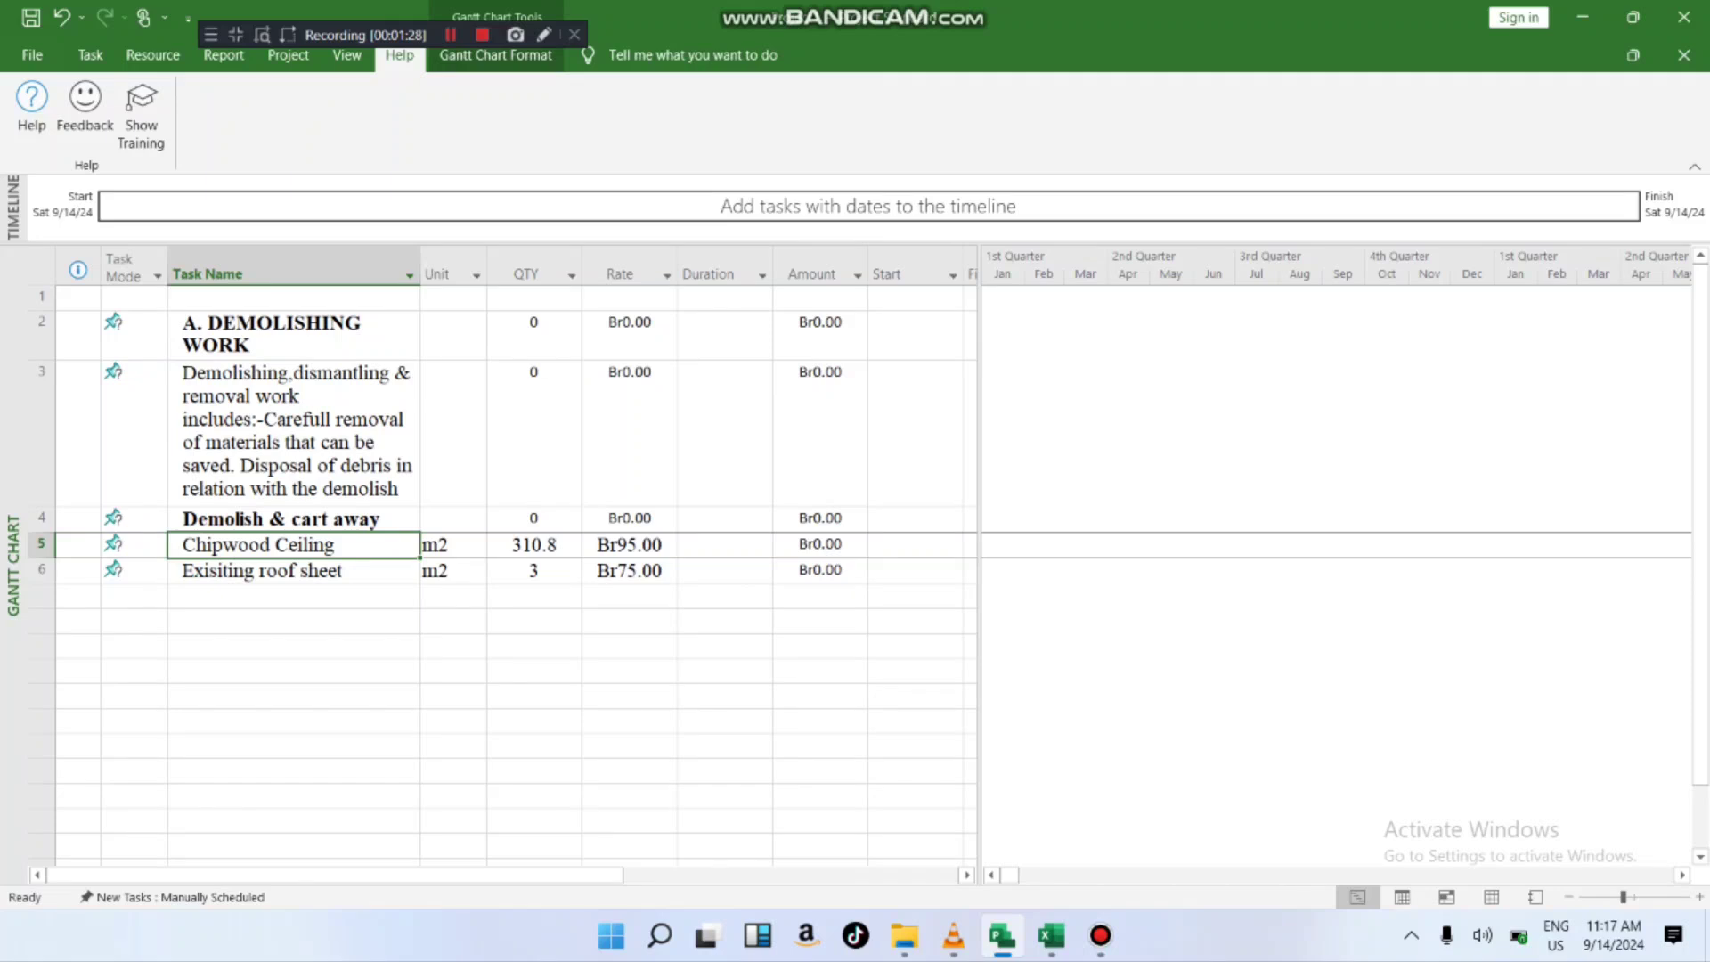
click(722, 546)
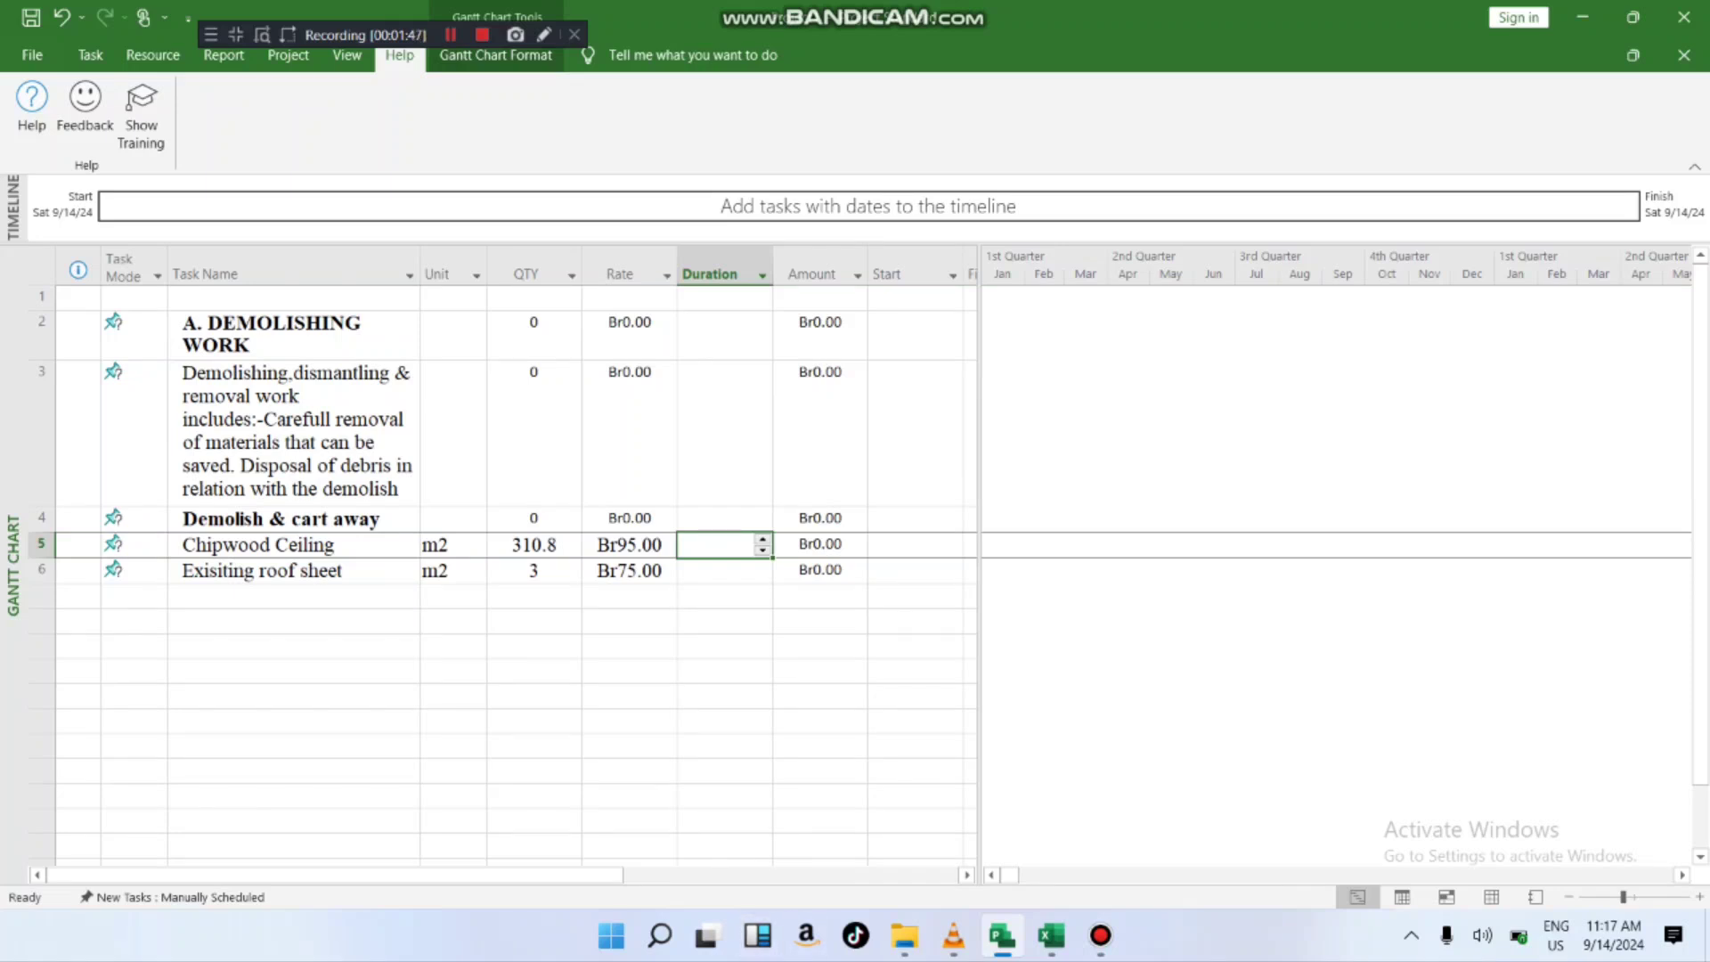
click(763, 539)
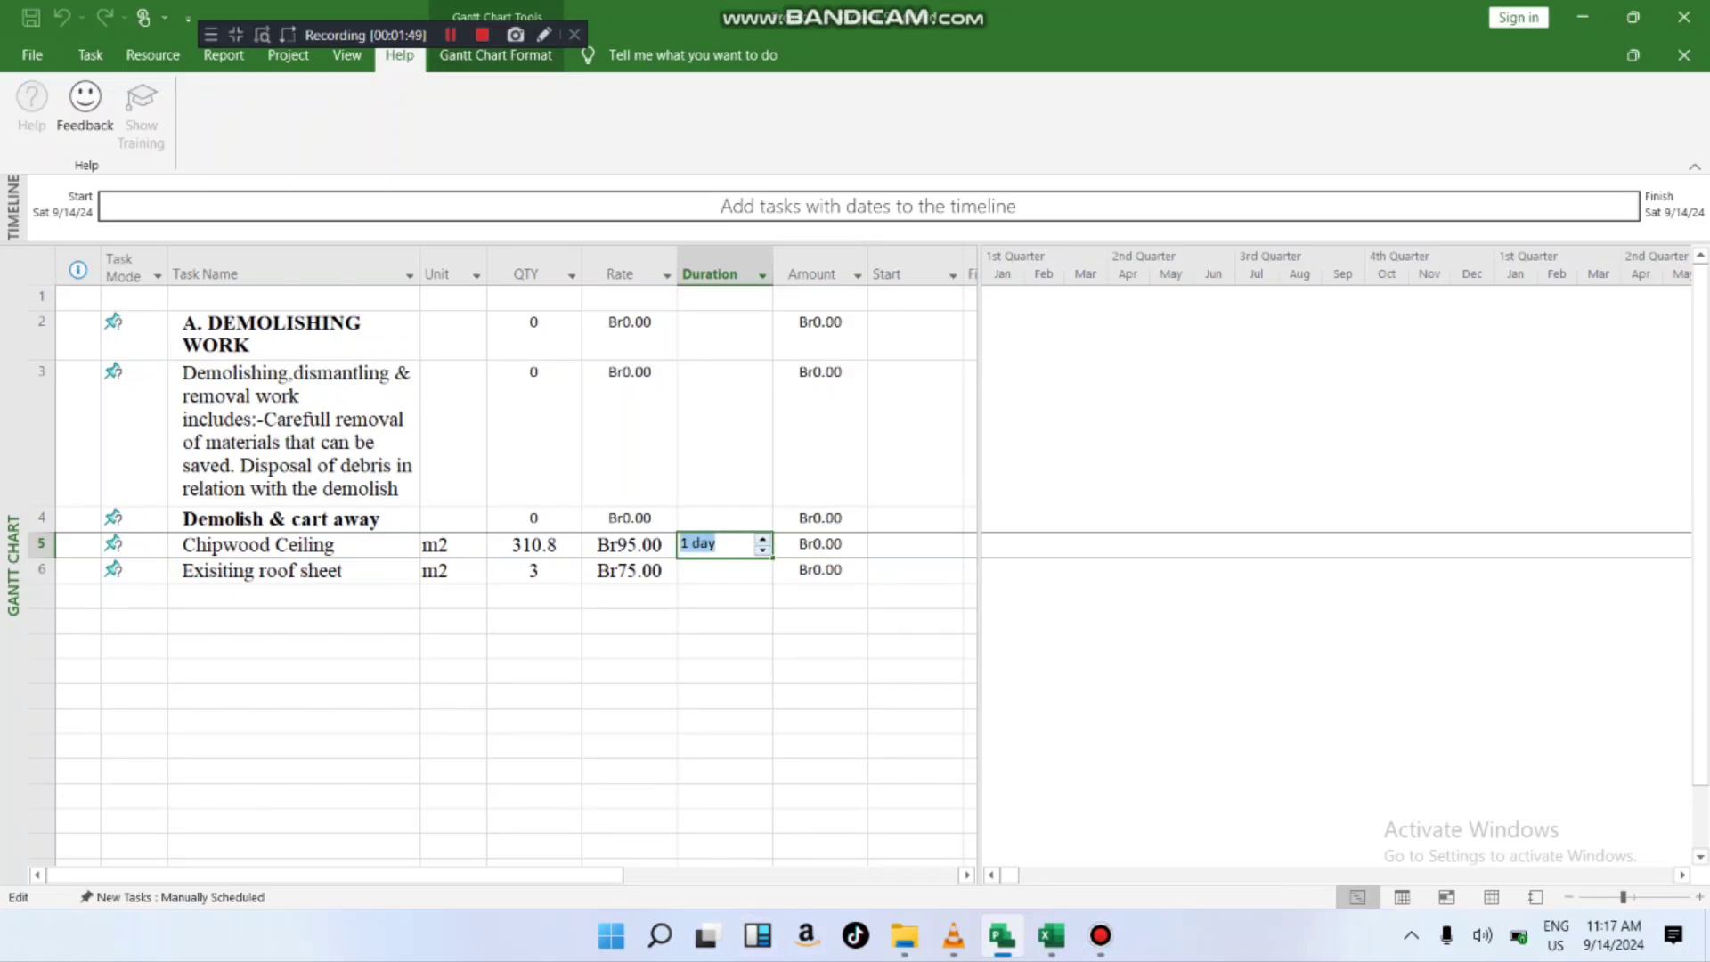
click(762, 539)
click(762, 538)
click(763, 538)
key(Return)
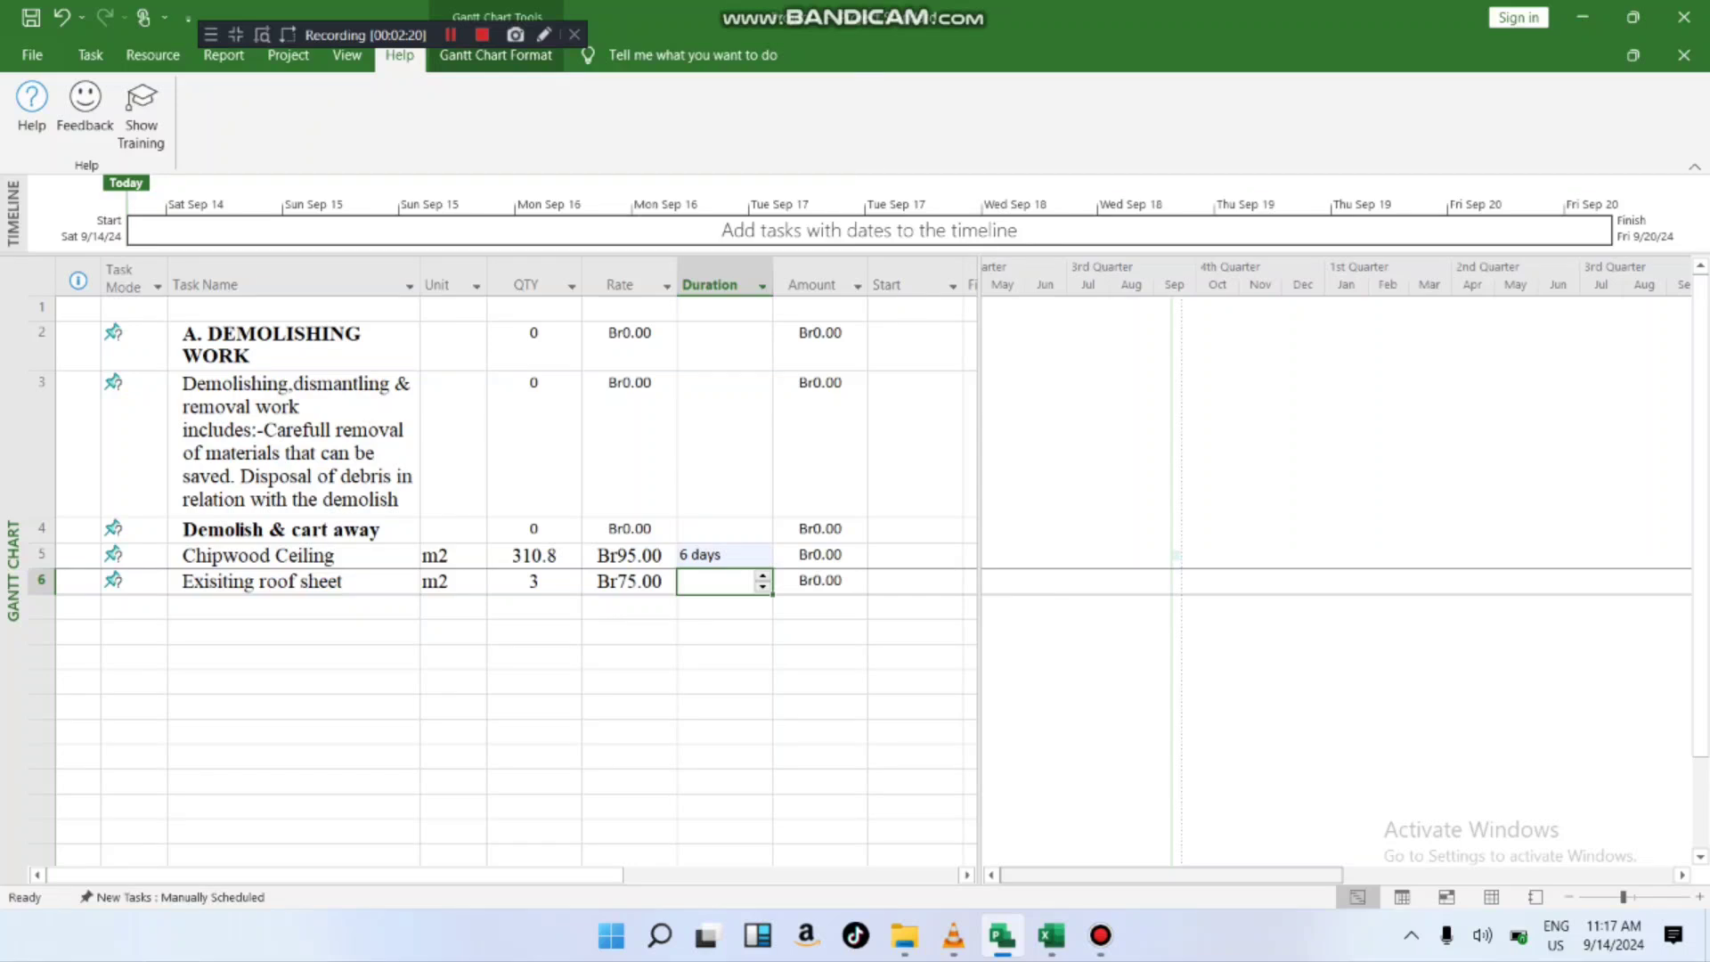
scroll(516, 579, down, 1)
scroll(517, 579, up, 1)
click(718, 556)
click(763, 550)
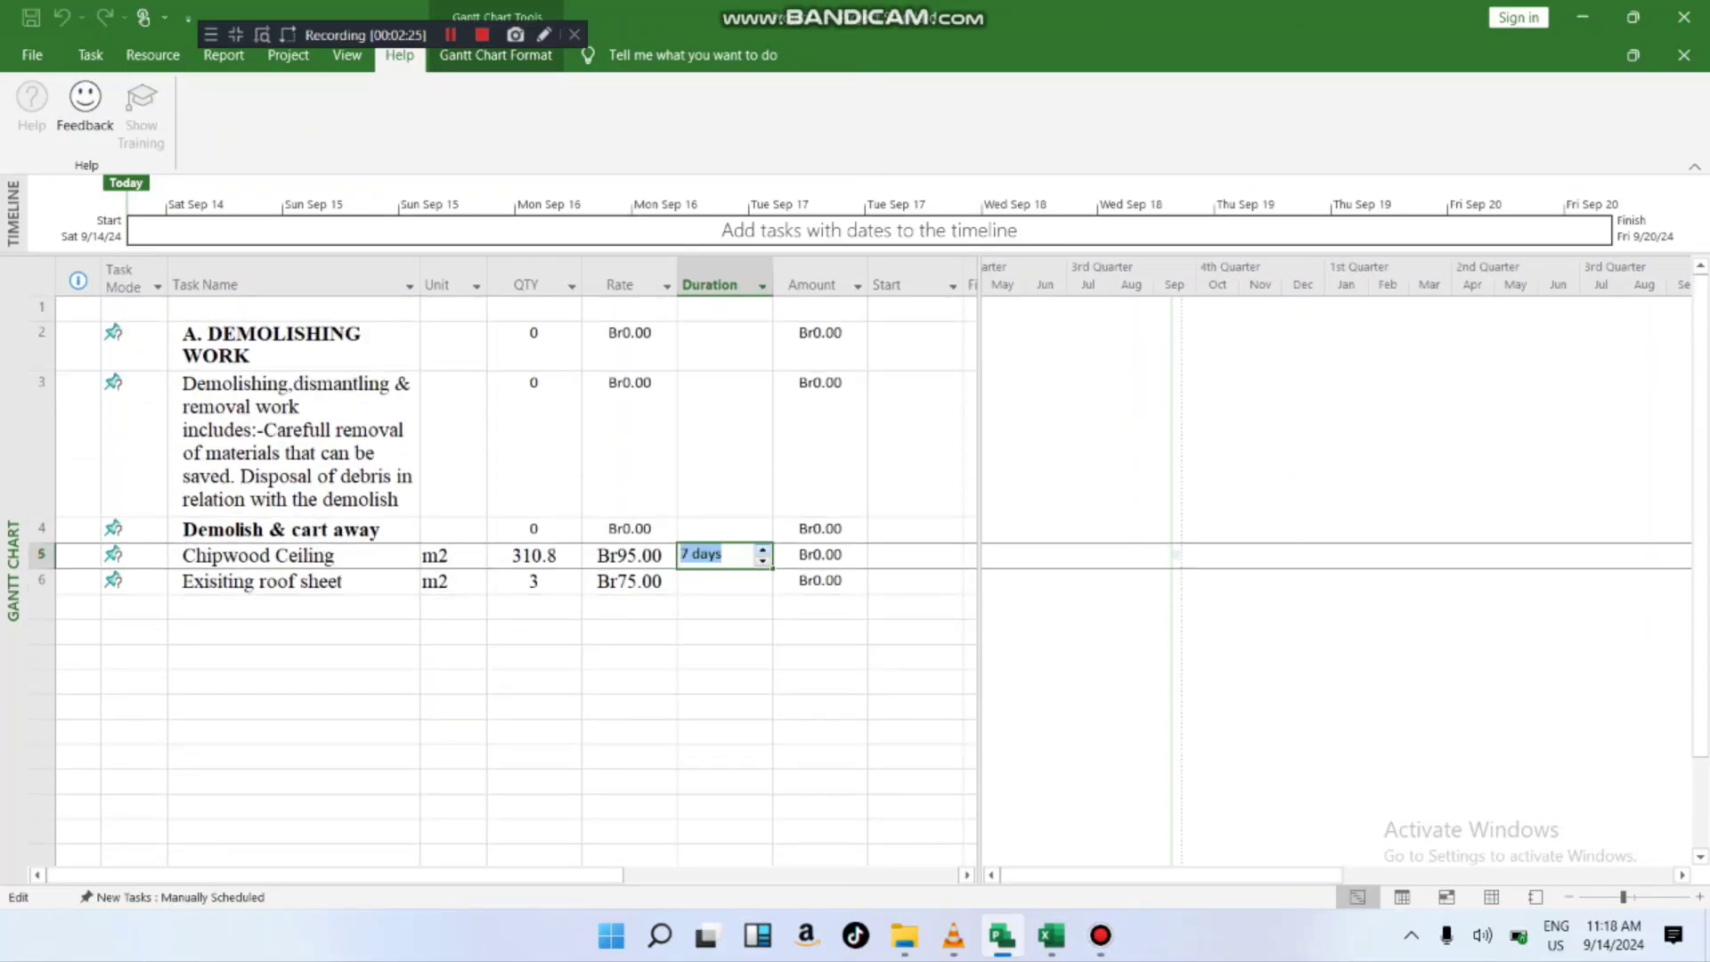
click(762, 550)
key(Escape)
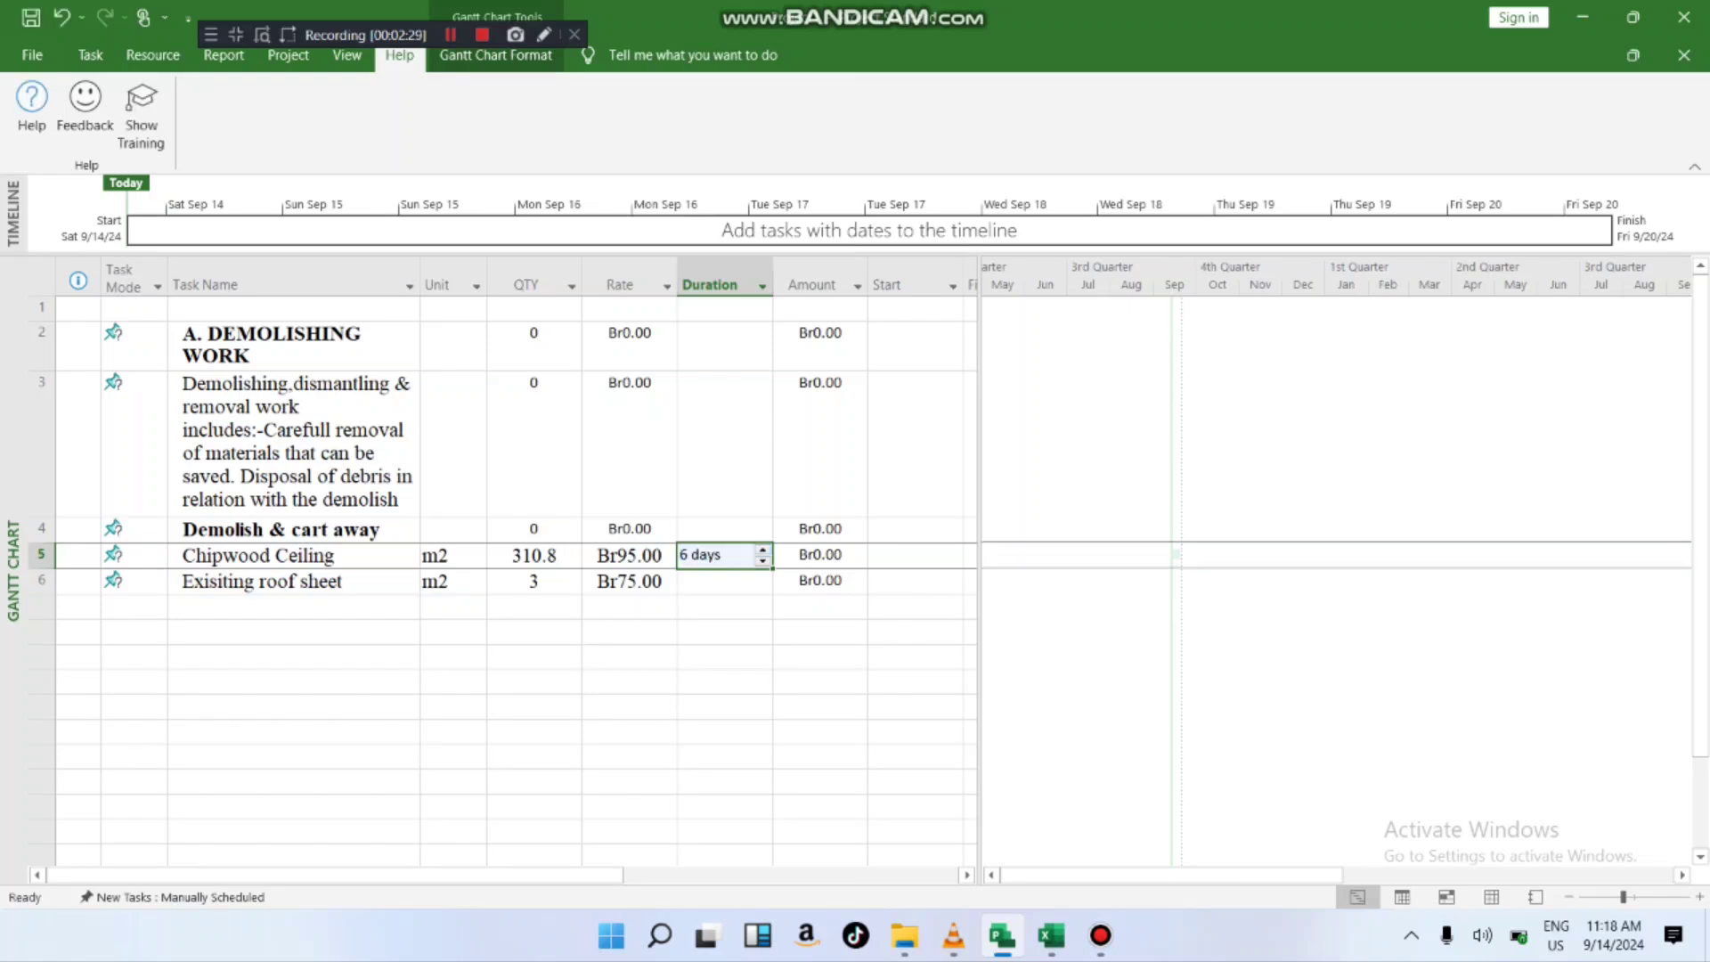
- Change the duration of the Chipwood Ceiling task to 5 days
scroll(517, 445, down, 1)
scroll(516, 445, up, 1)
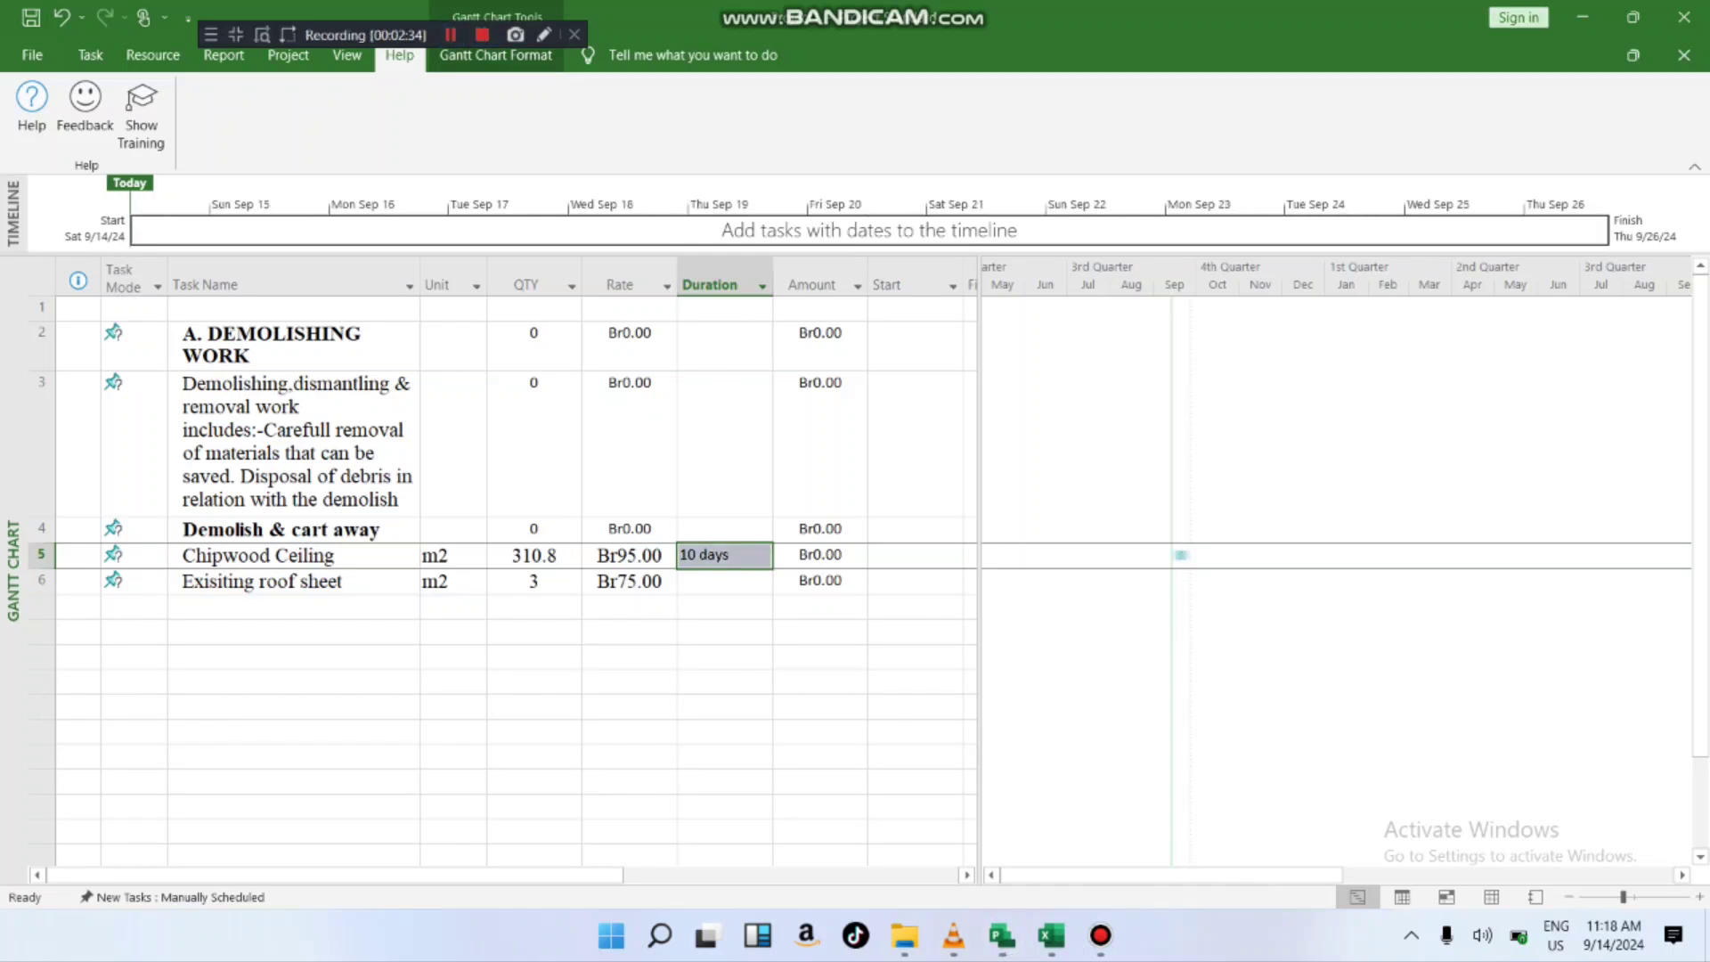
click(709, 555)
click(709, 555)
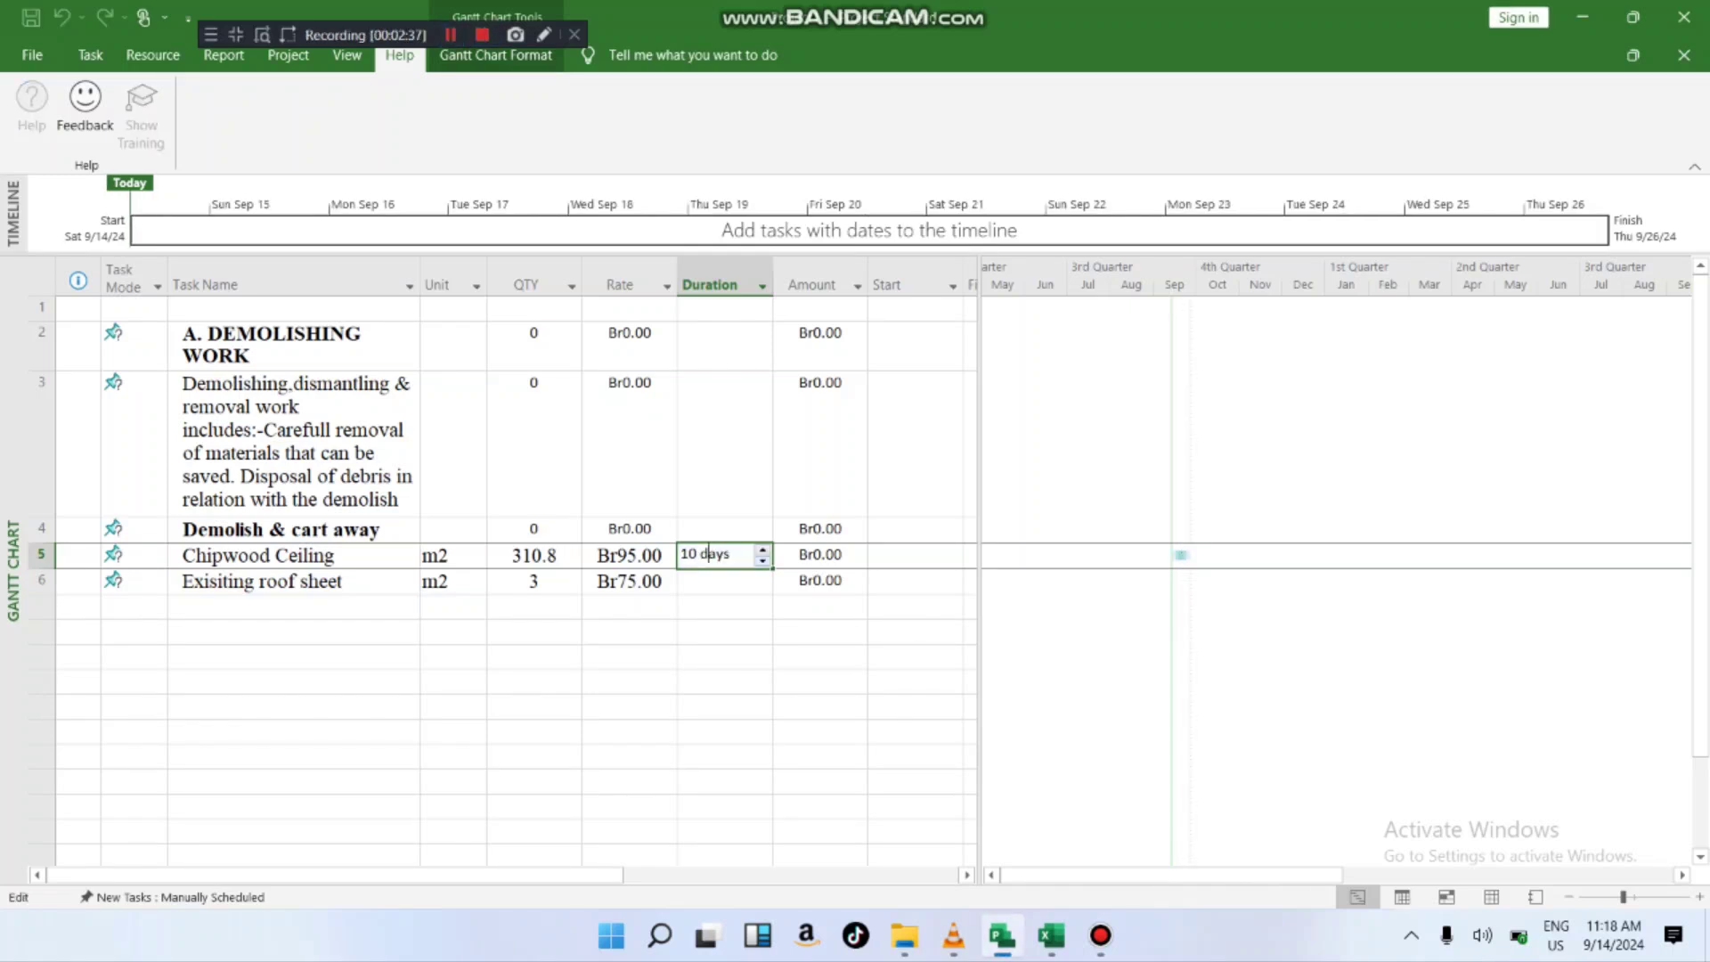
key(Up)
key(Down)
key(Return)
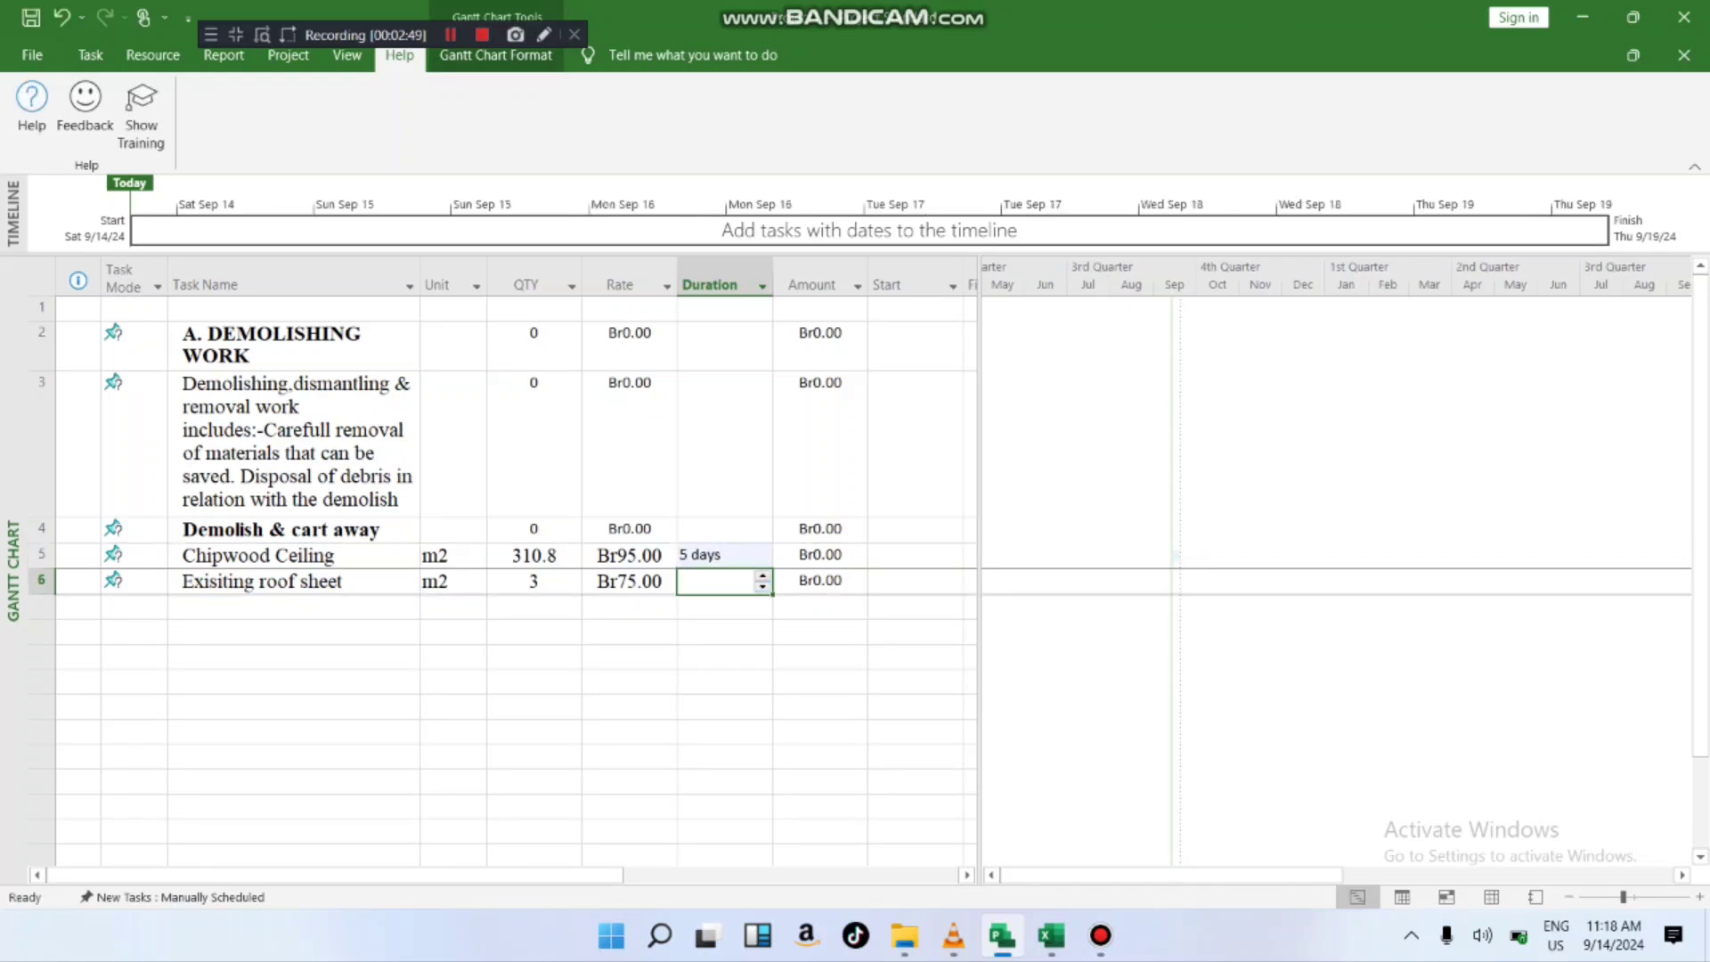
- Increase the duration of the Chipwood Ceiling task to 9 days
click(41, 554)
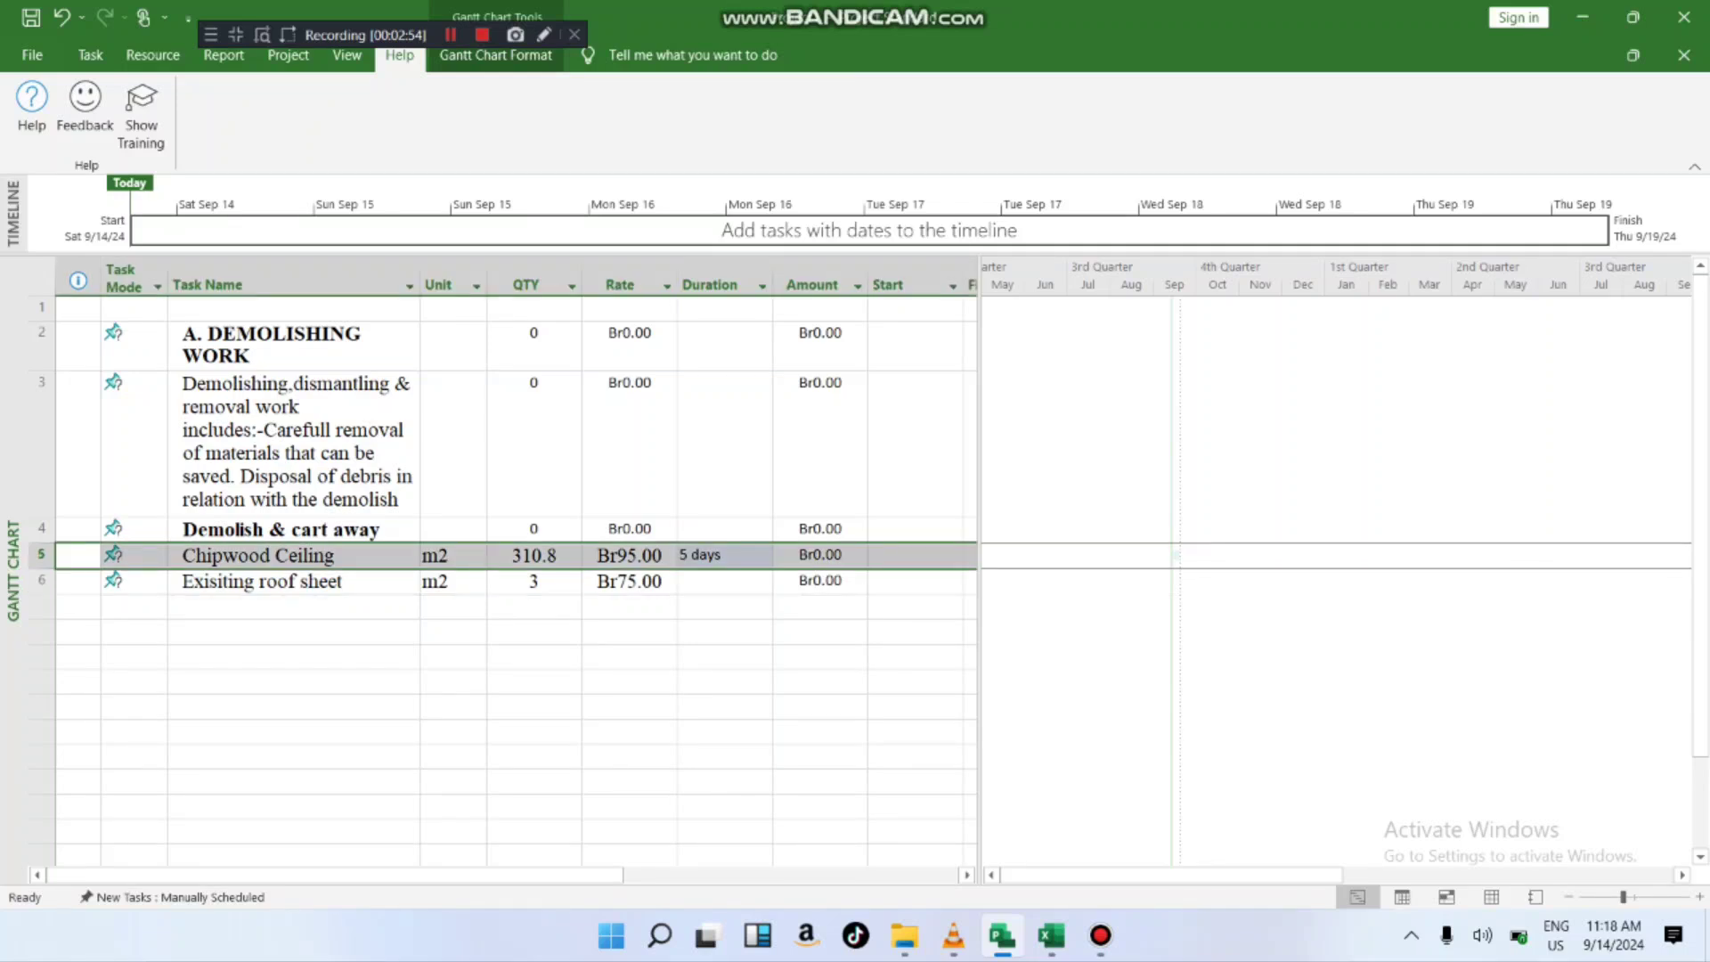
click(723, 555)
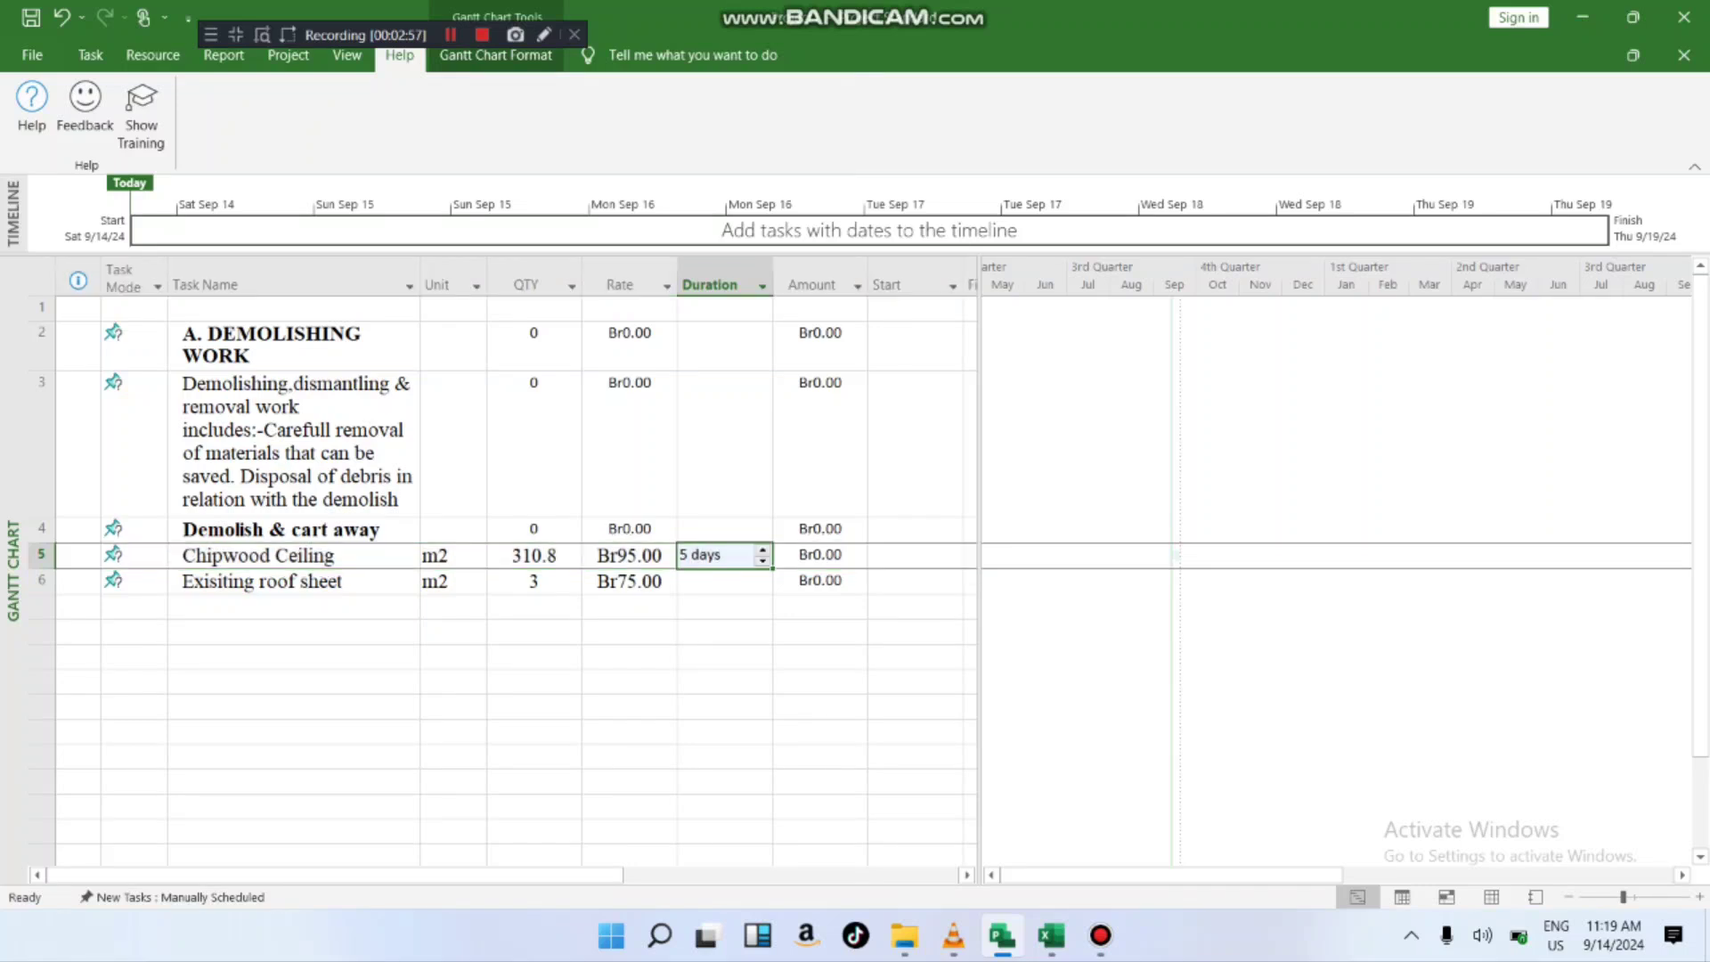
click(762, 550)
click(763, 549)
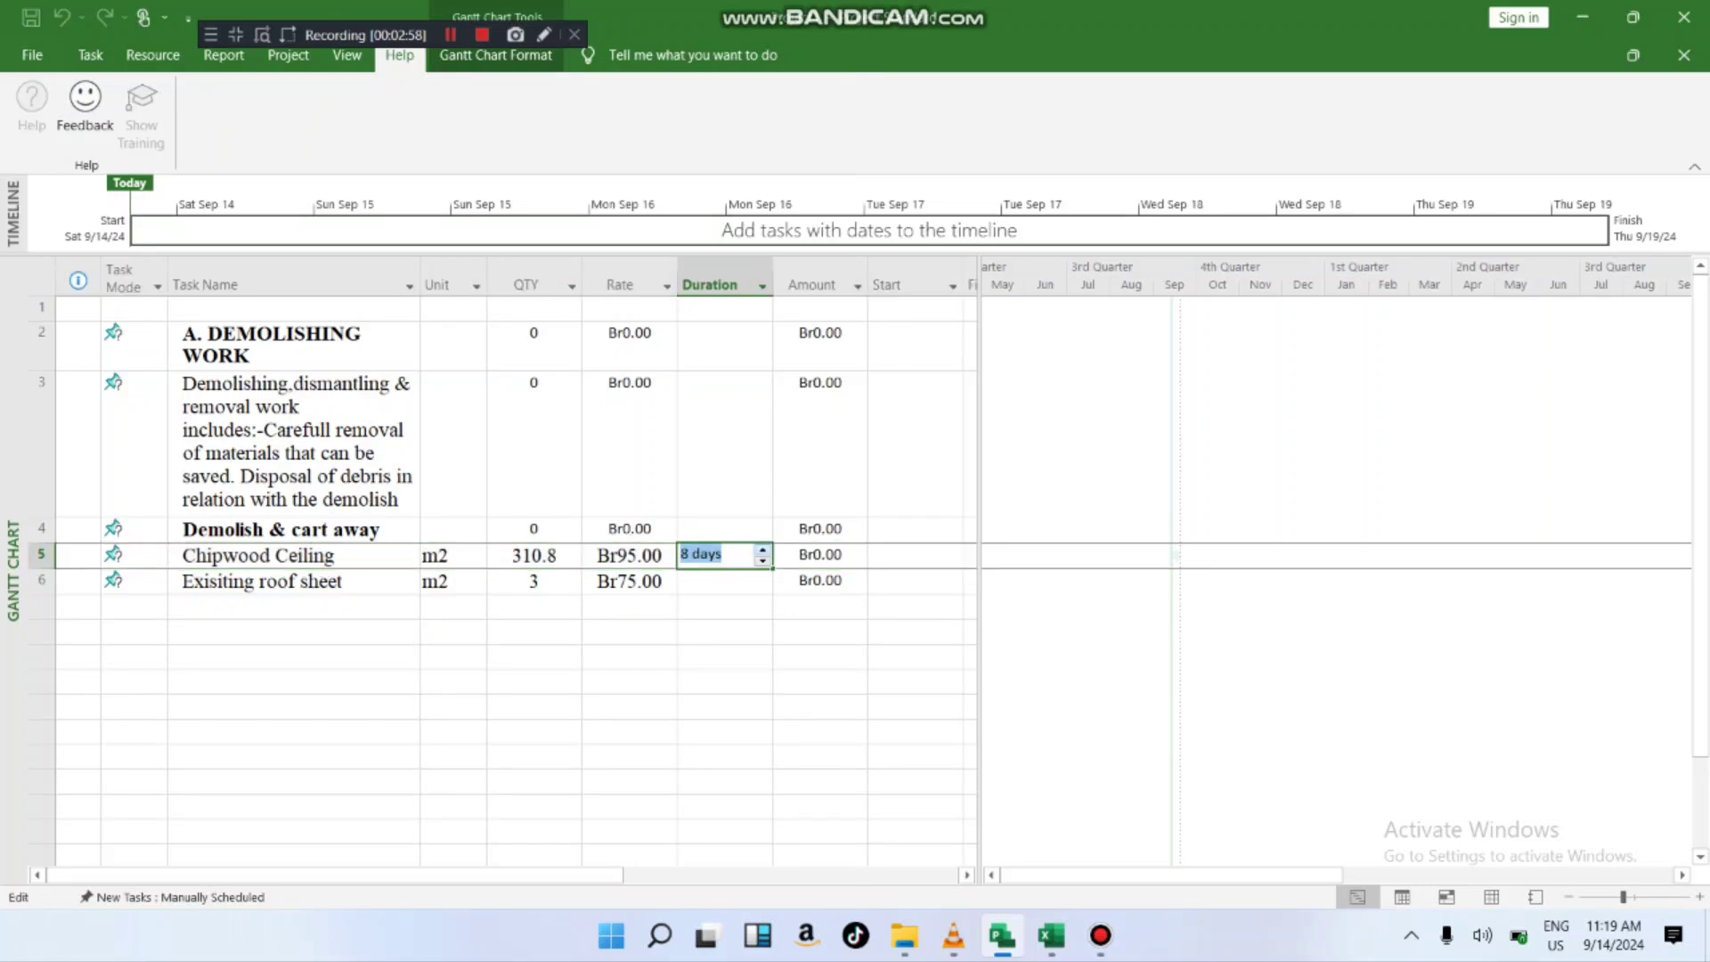
click(724, 607)
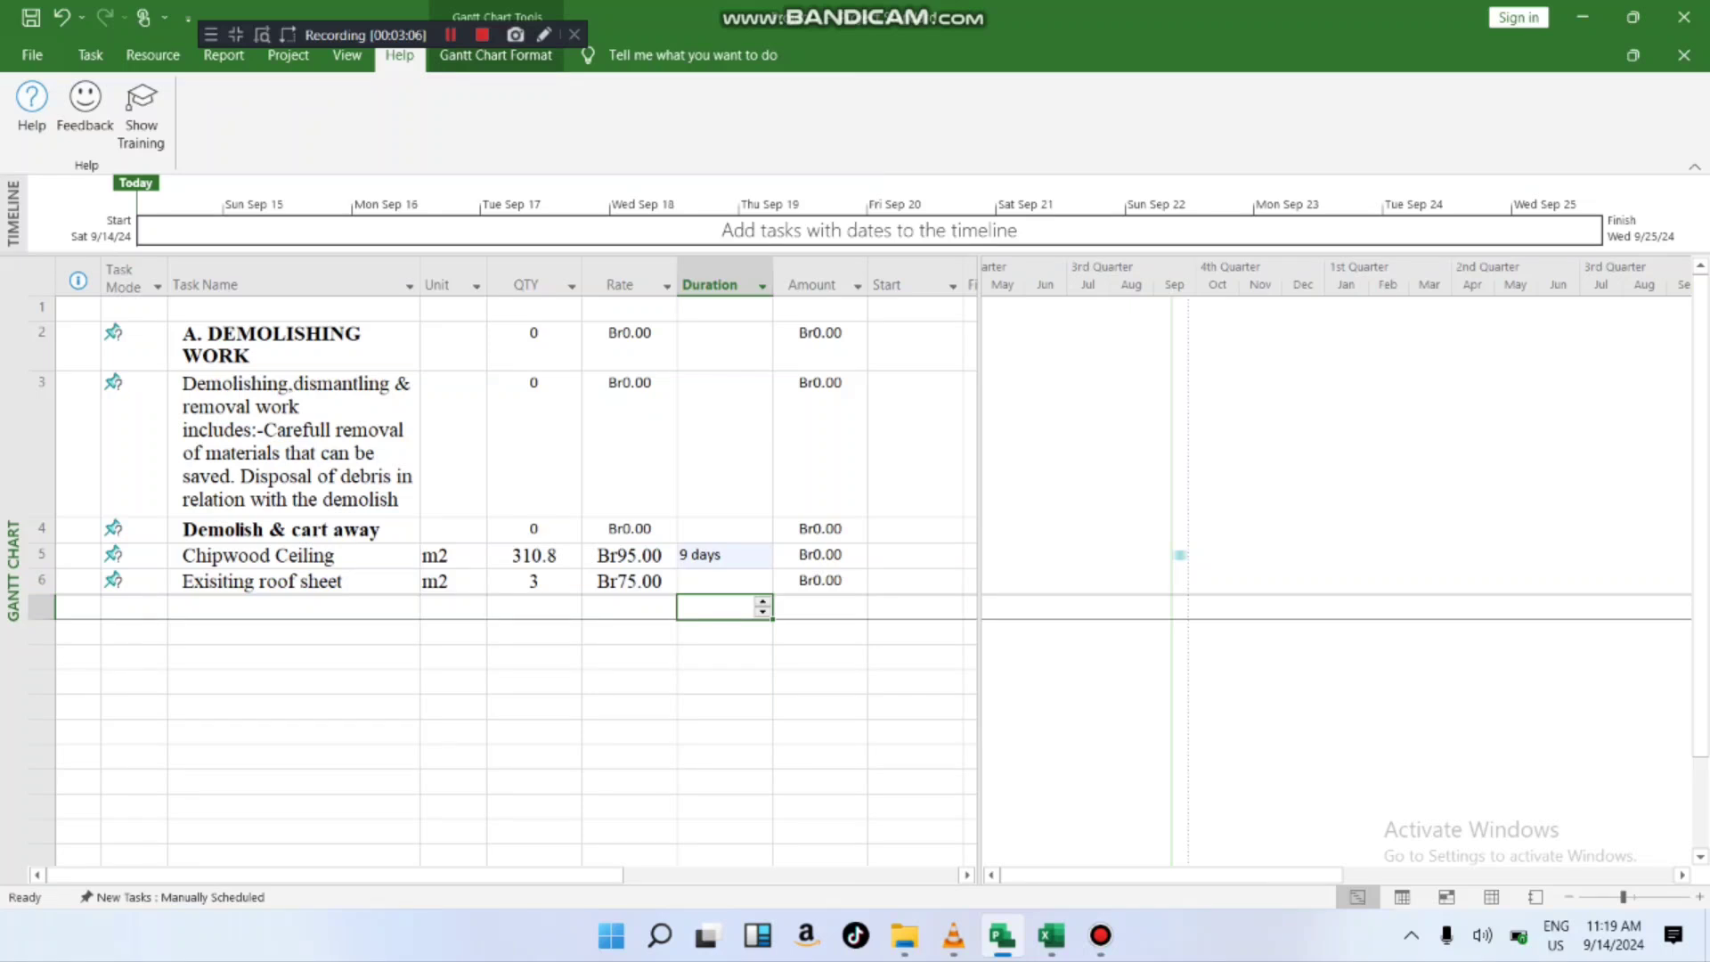
- Set the duration of the Exisiting roof sheet task to 10 days
click(293, 582)
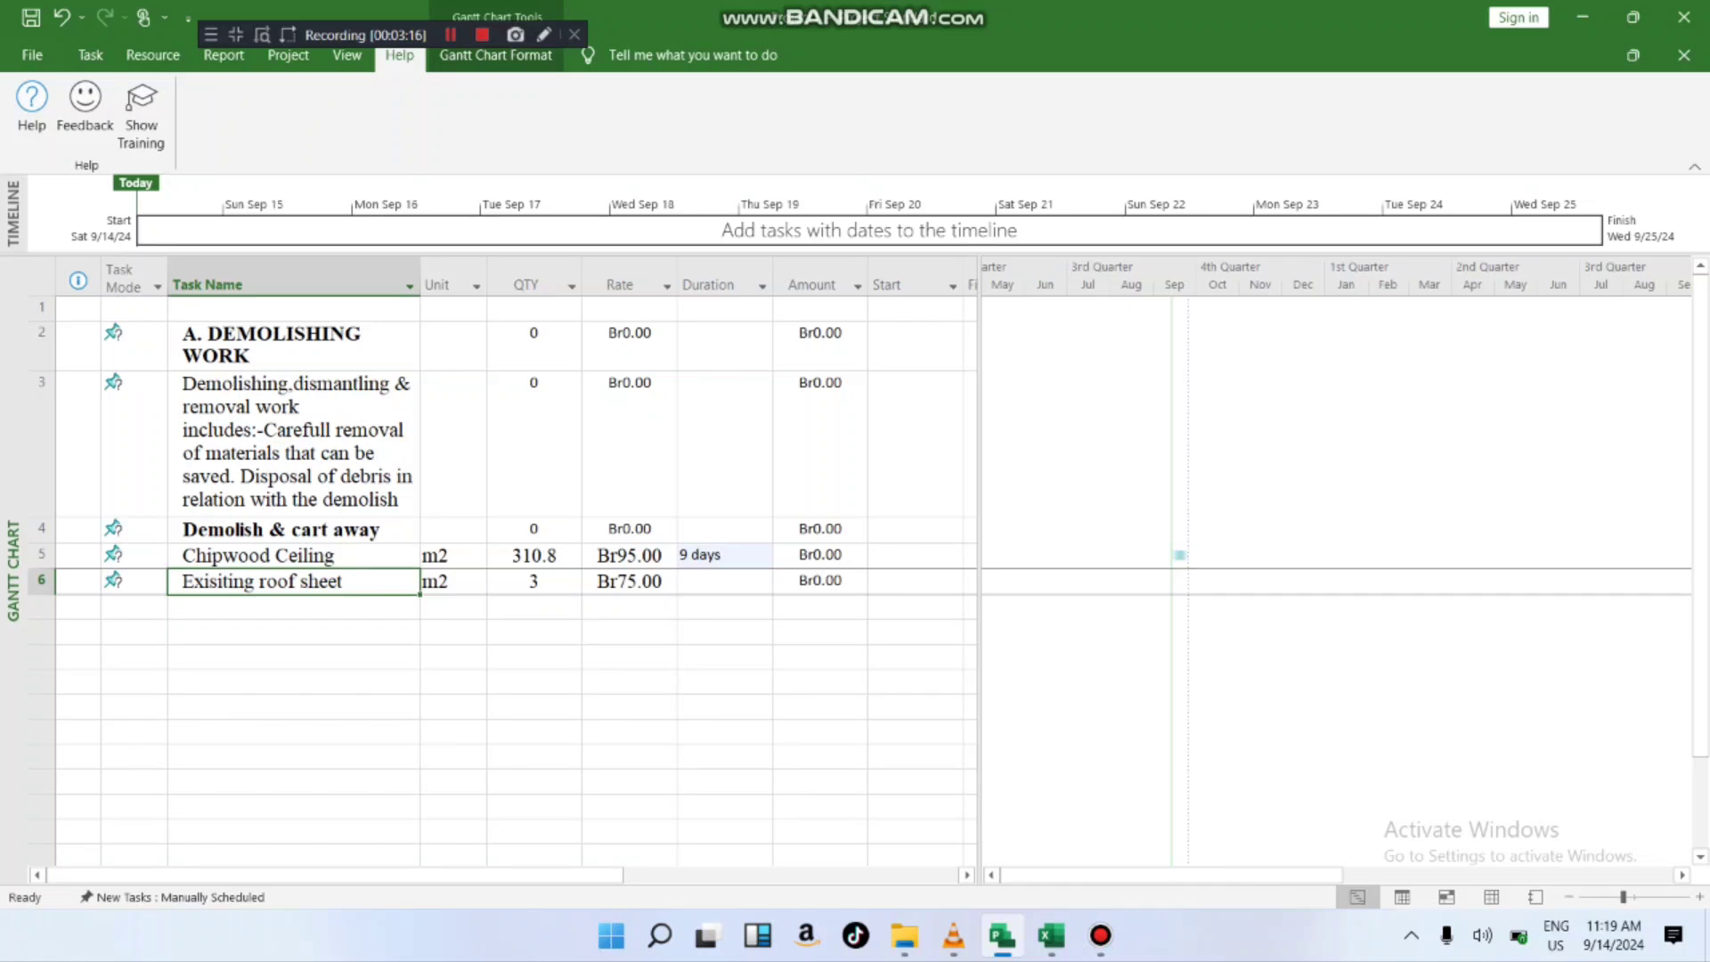
click(719, 581)
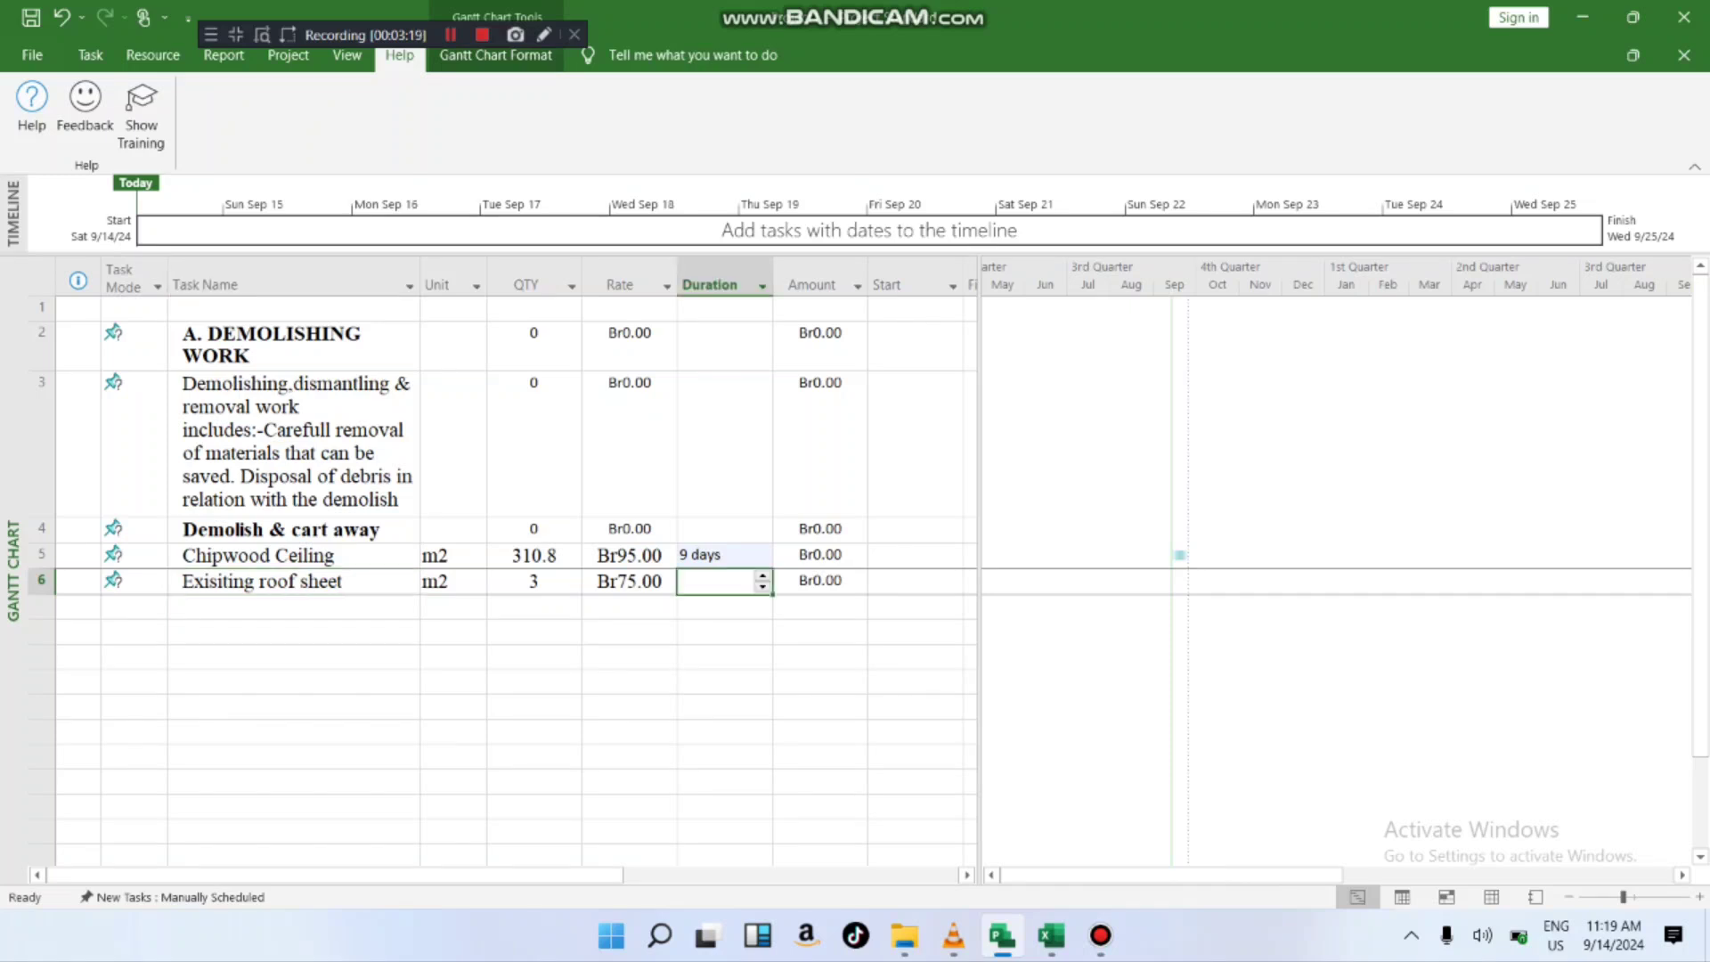
click(763, 576)
click(763, 575)
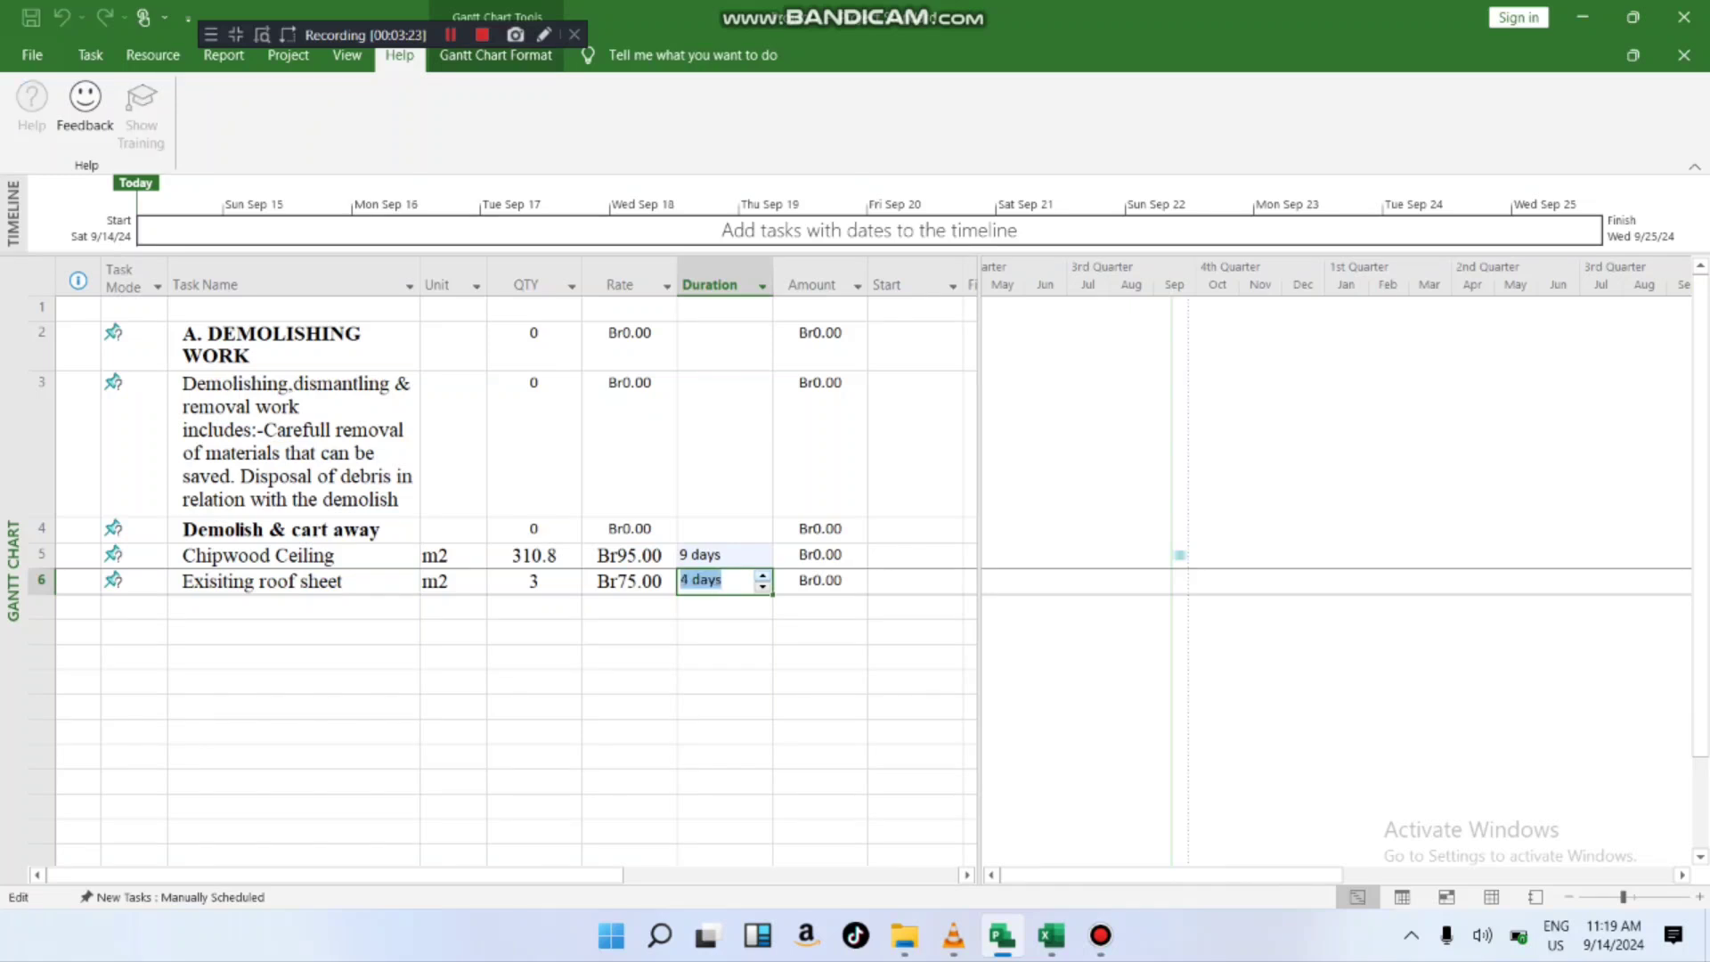
click(763, 576)
click(763, 575)
click(763, 575)
click(718, 657)
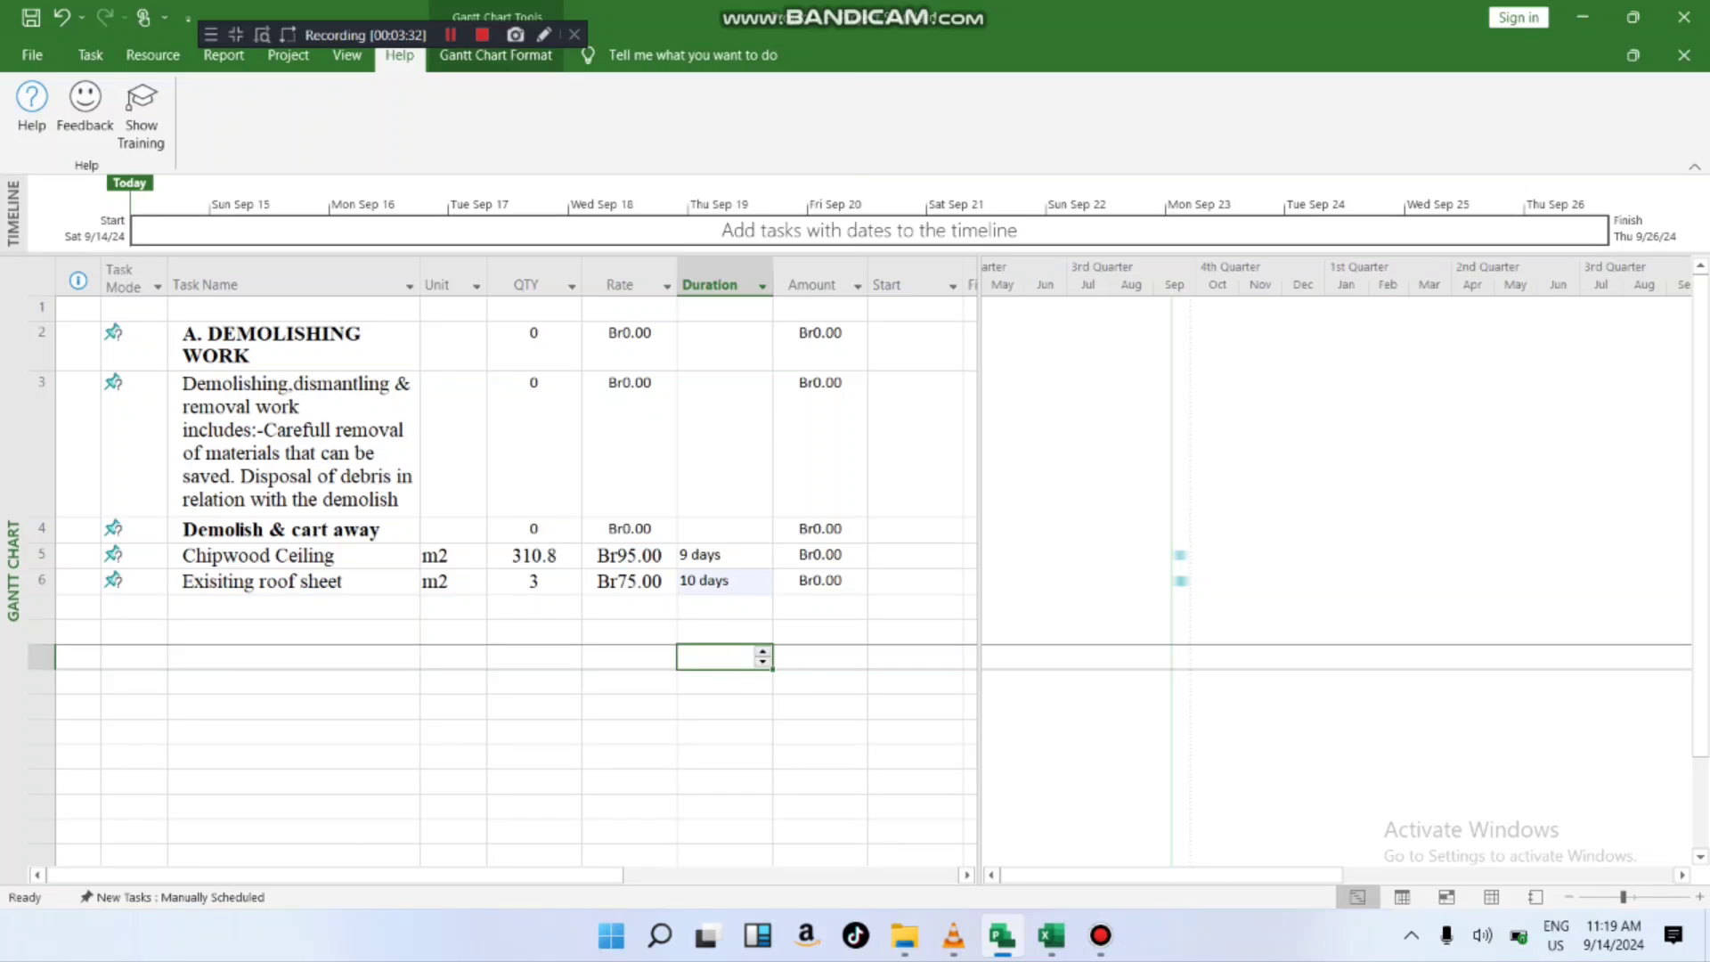
- Reduce the duration of the Exisiting roof sheet task to 1 day
click(718, 556)
click(718, 581)
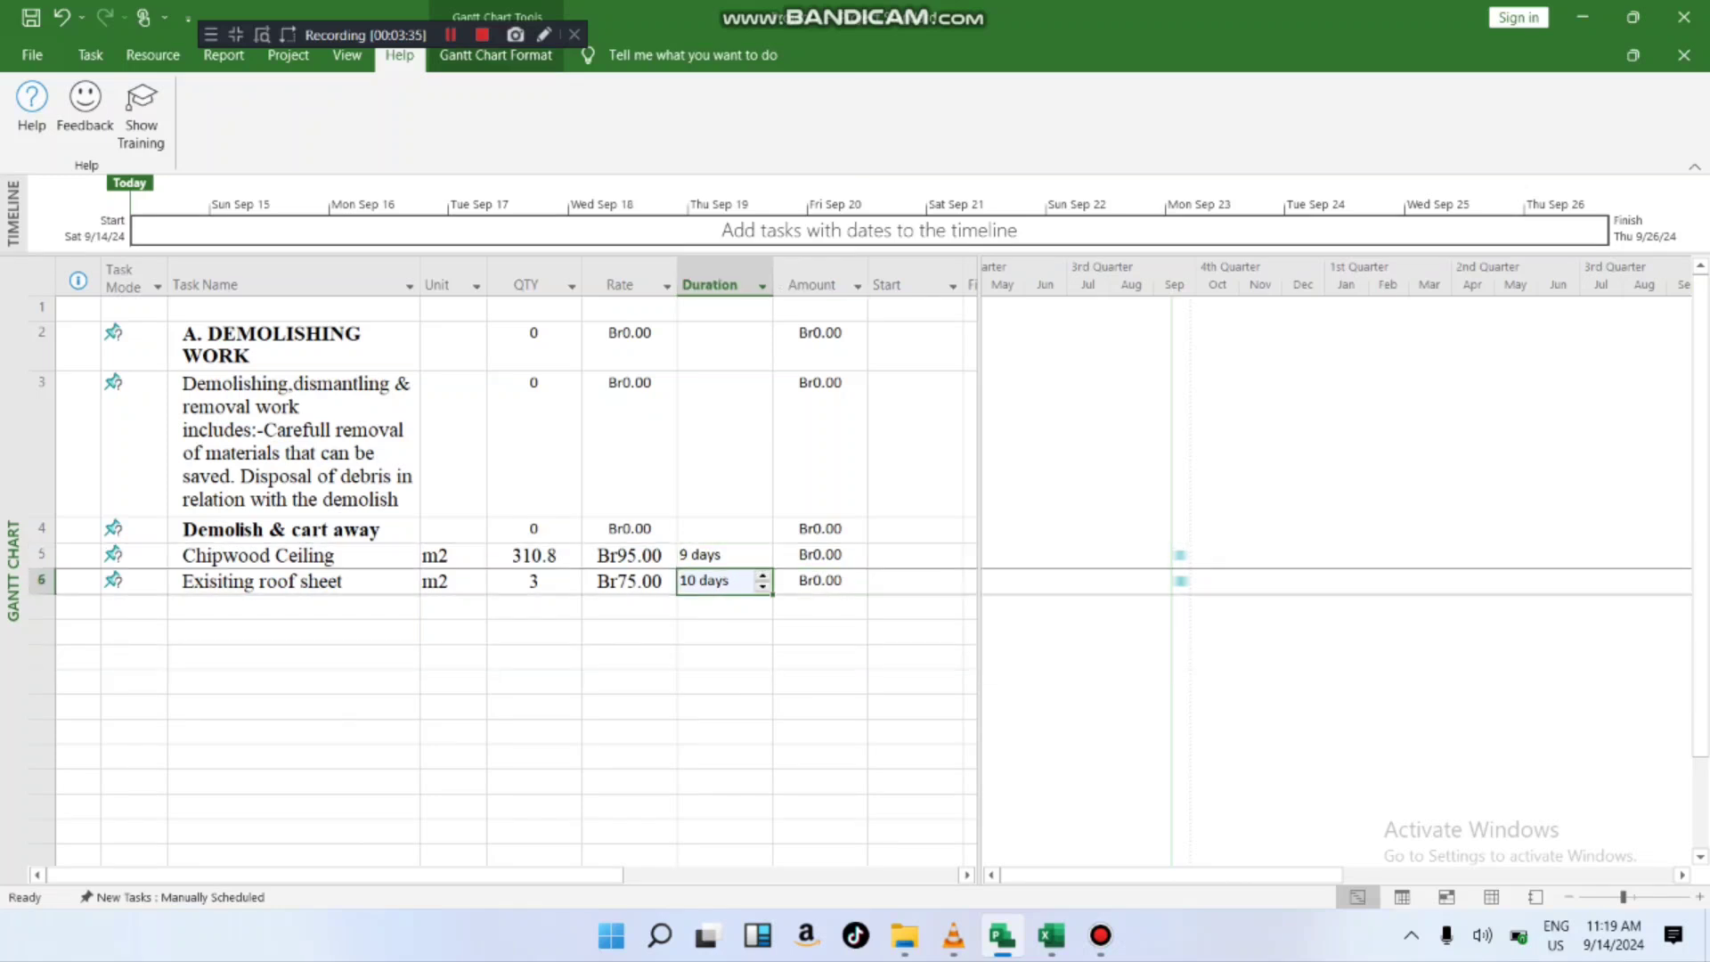
click(763, 587)
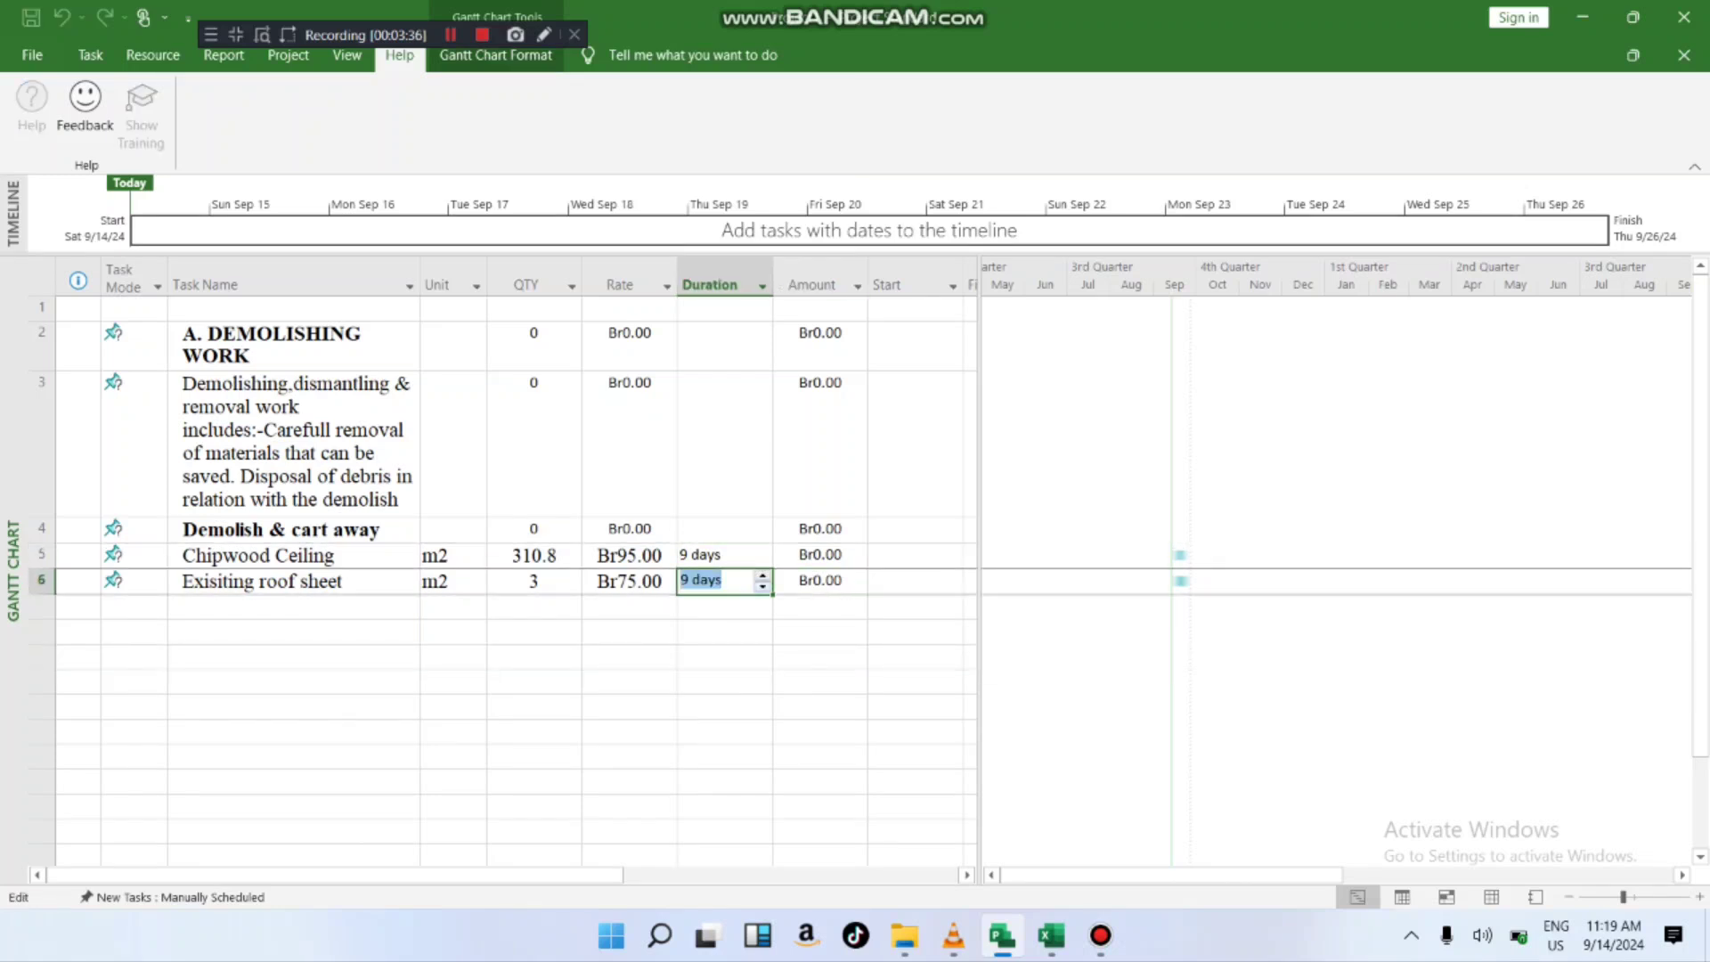
click(762, 587)
click(762, 587)
click(762, 587)
click(763, 587)
click(762, 587)
key(Return)
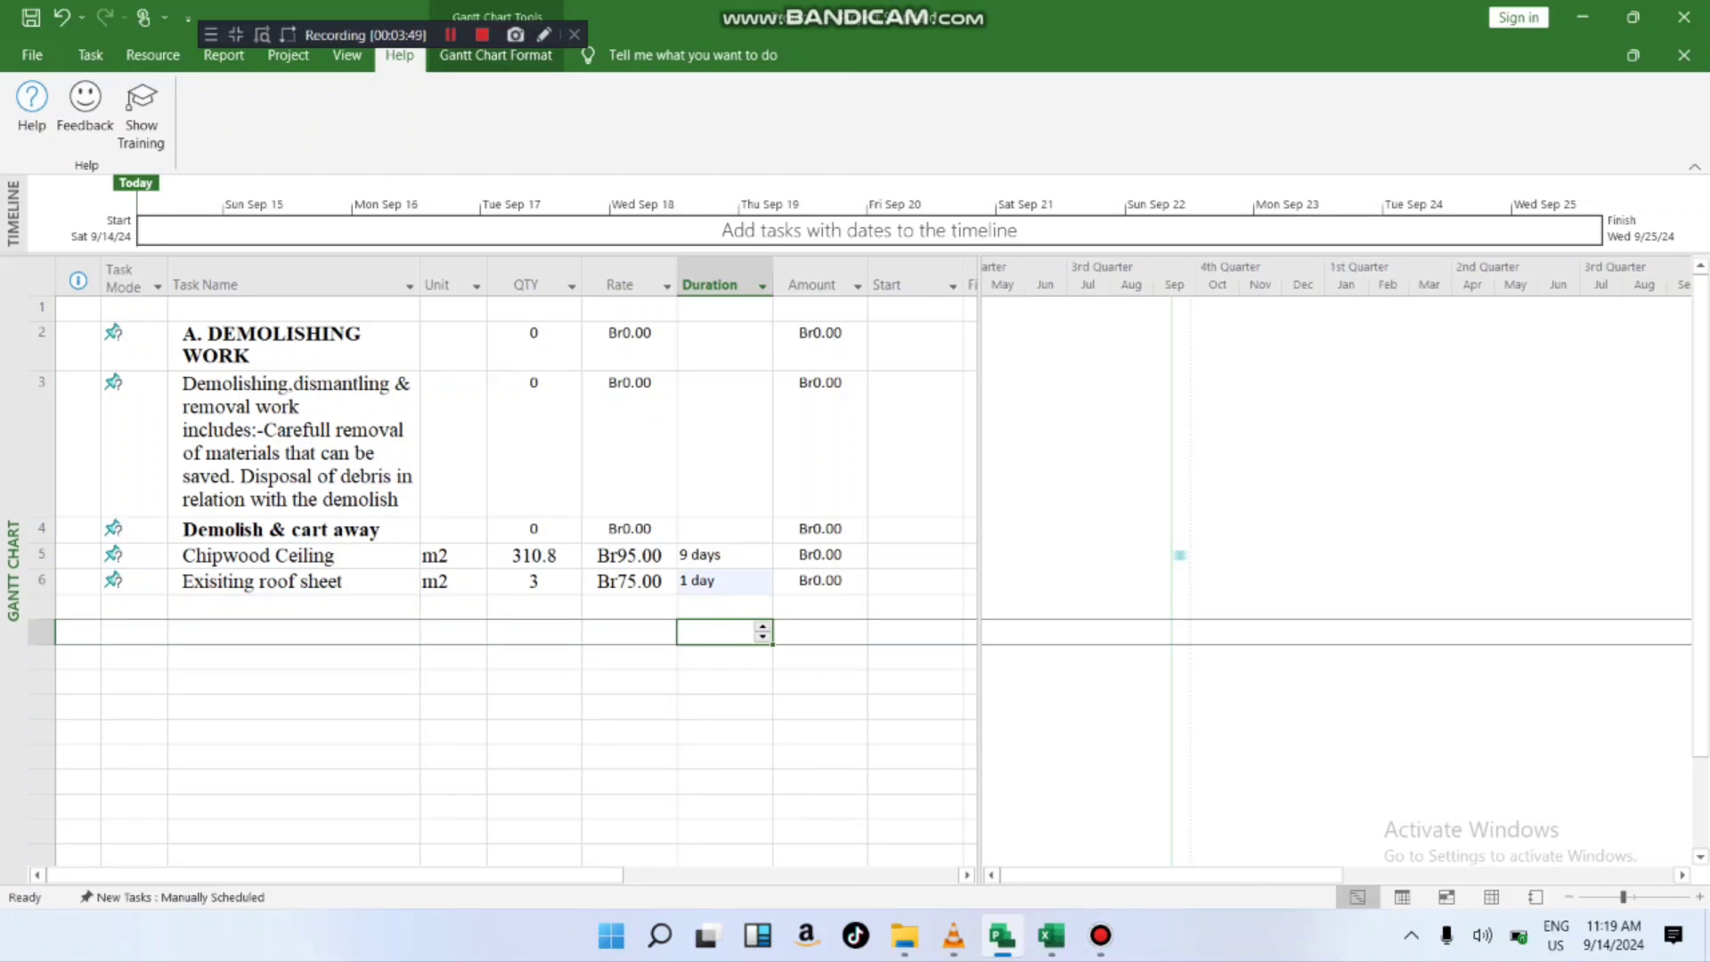
- Review the unit, quantity, rate and duration entries of the Chipwood Ceiling and Exisiting roof sheet tasks
scroll(517, 579, down, 3)
scroll(517, 579, up, 3)
click(716, 582)
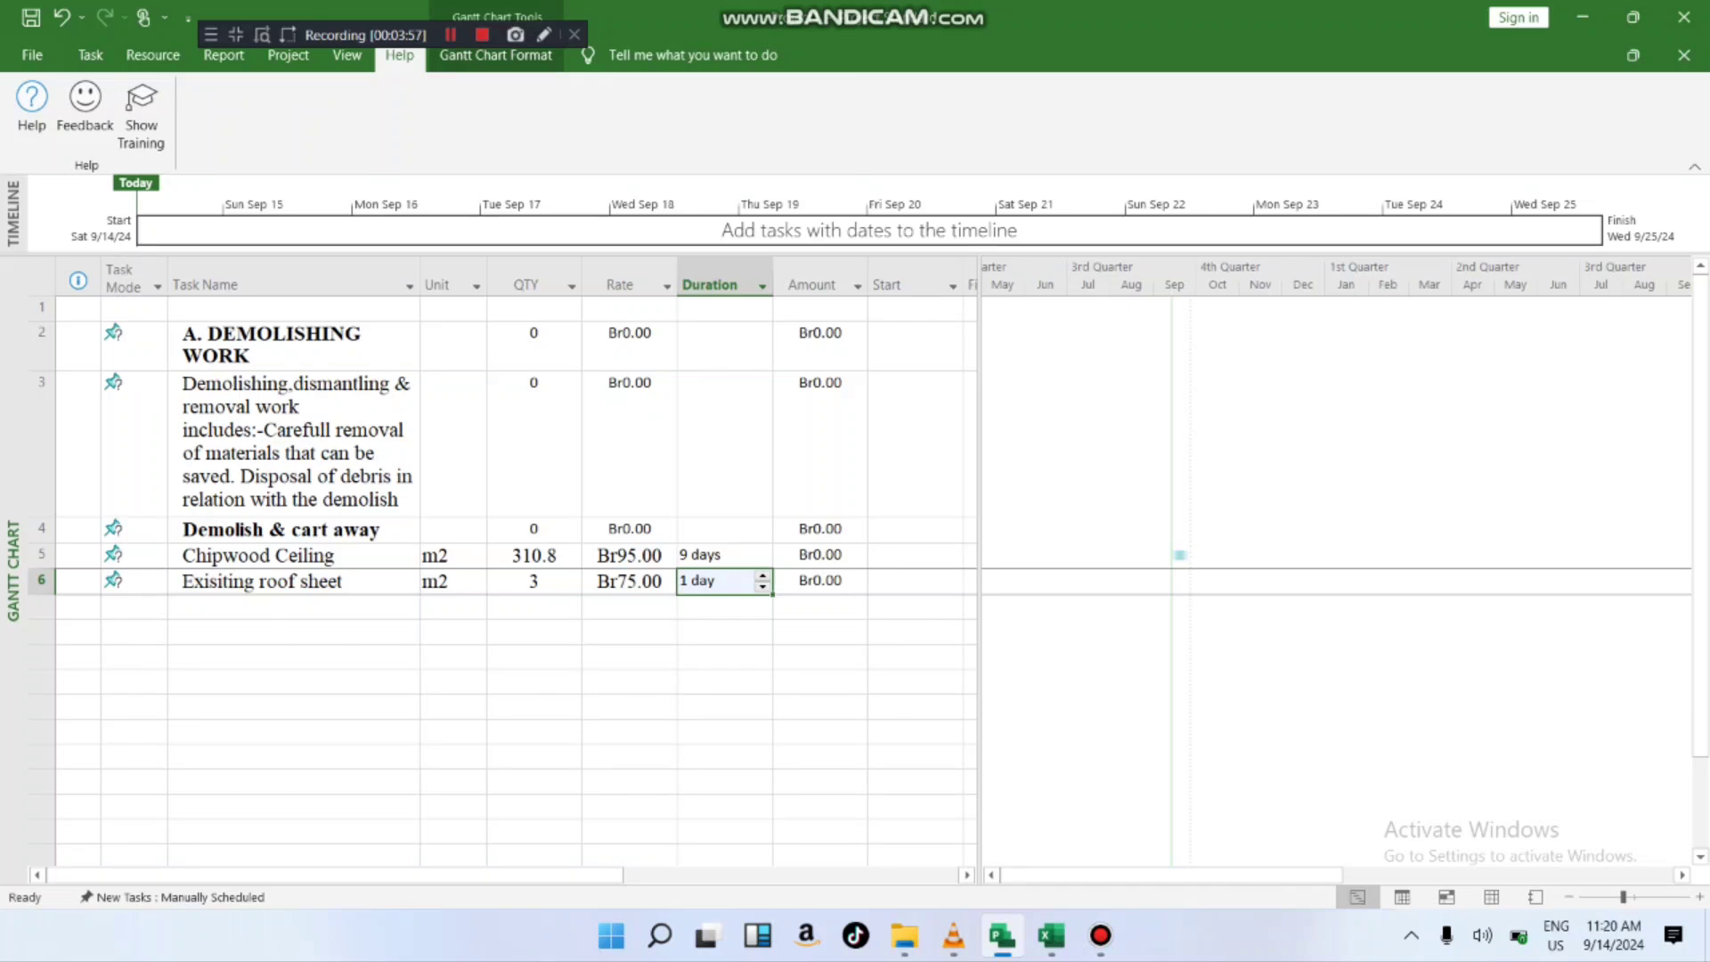
click(716, 555)
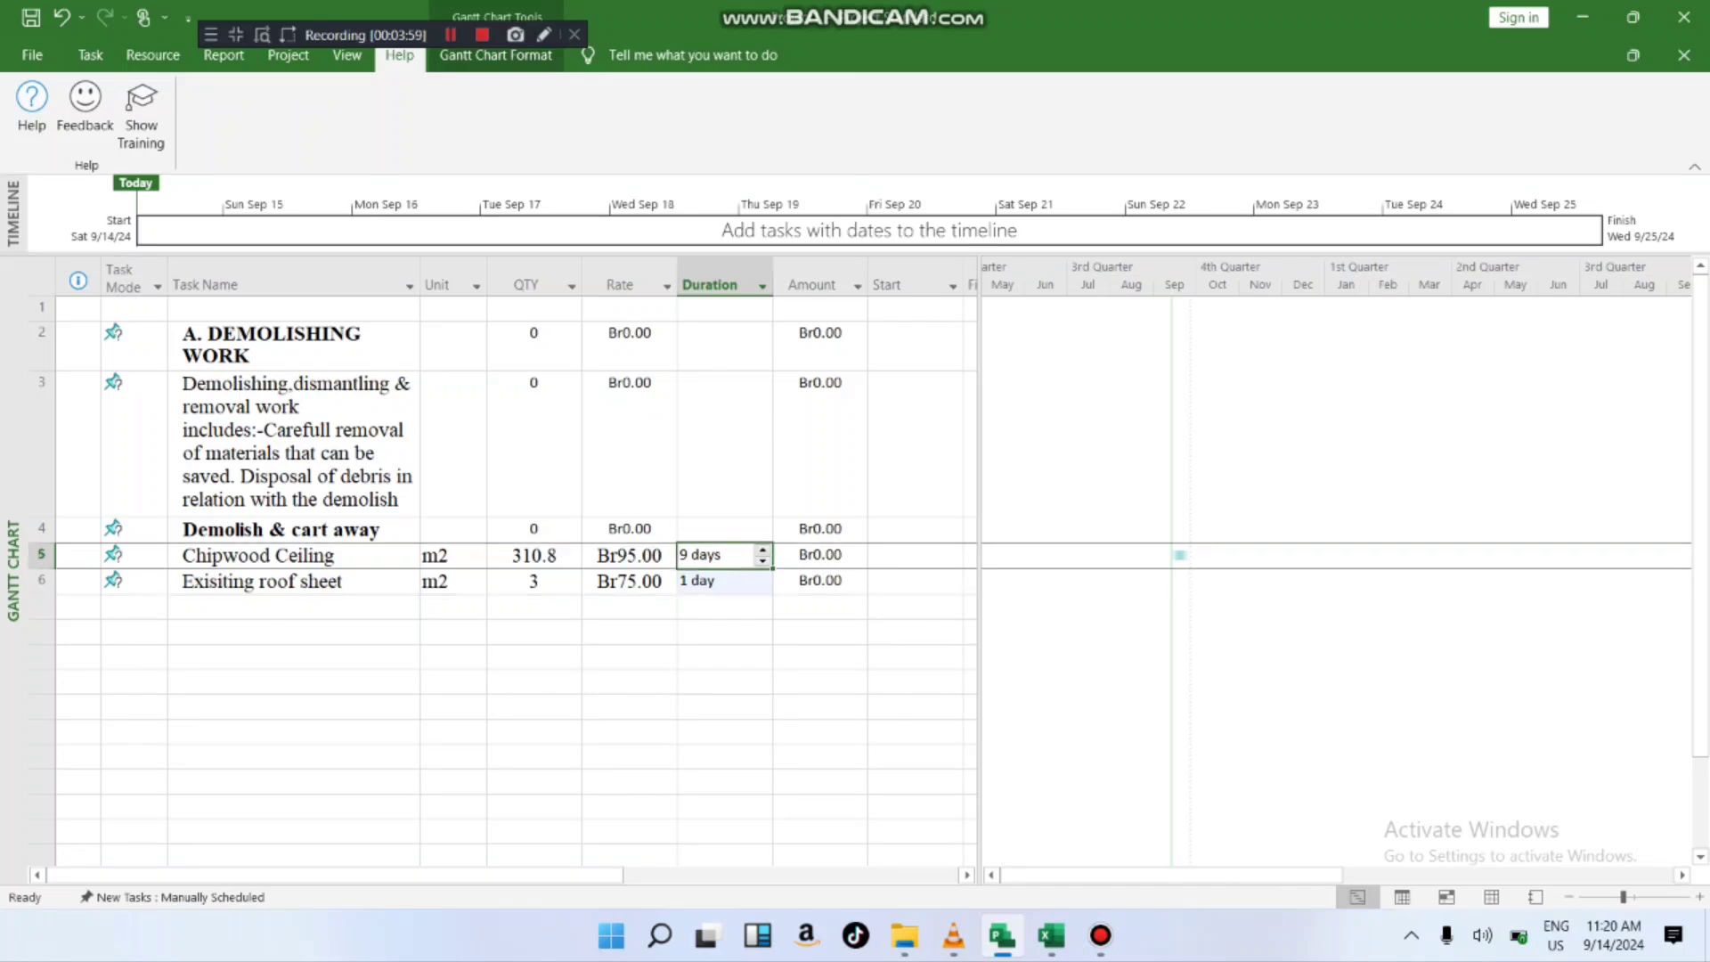
click(629, 556)
click(534, 555)
click(456, 556)
click(538, 633)
right_click(605, 660)
click(624, 682)
right_click(684, 587)
click(686, 586)
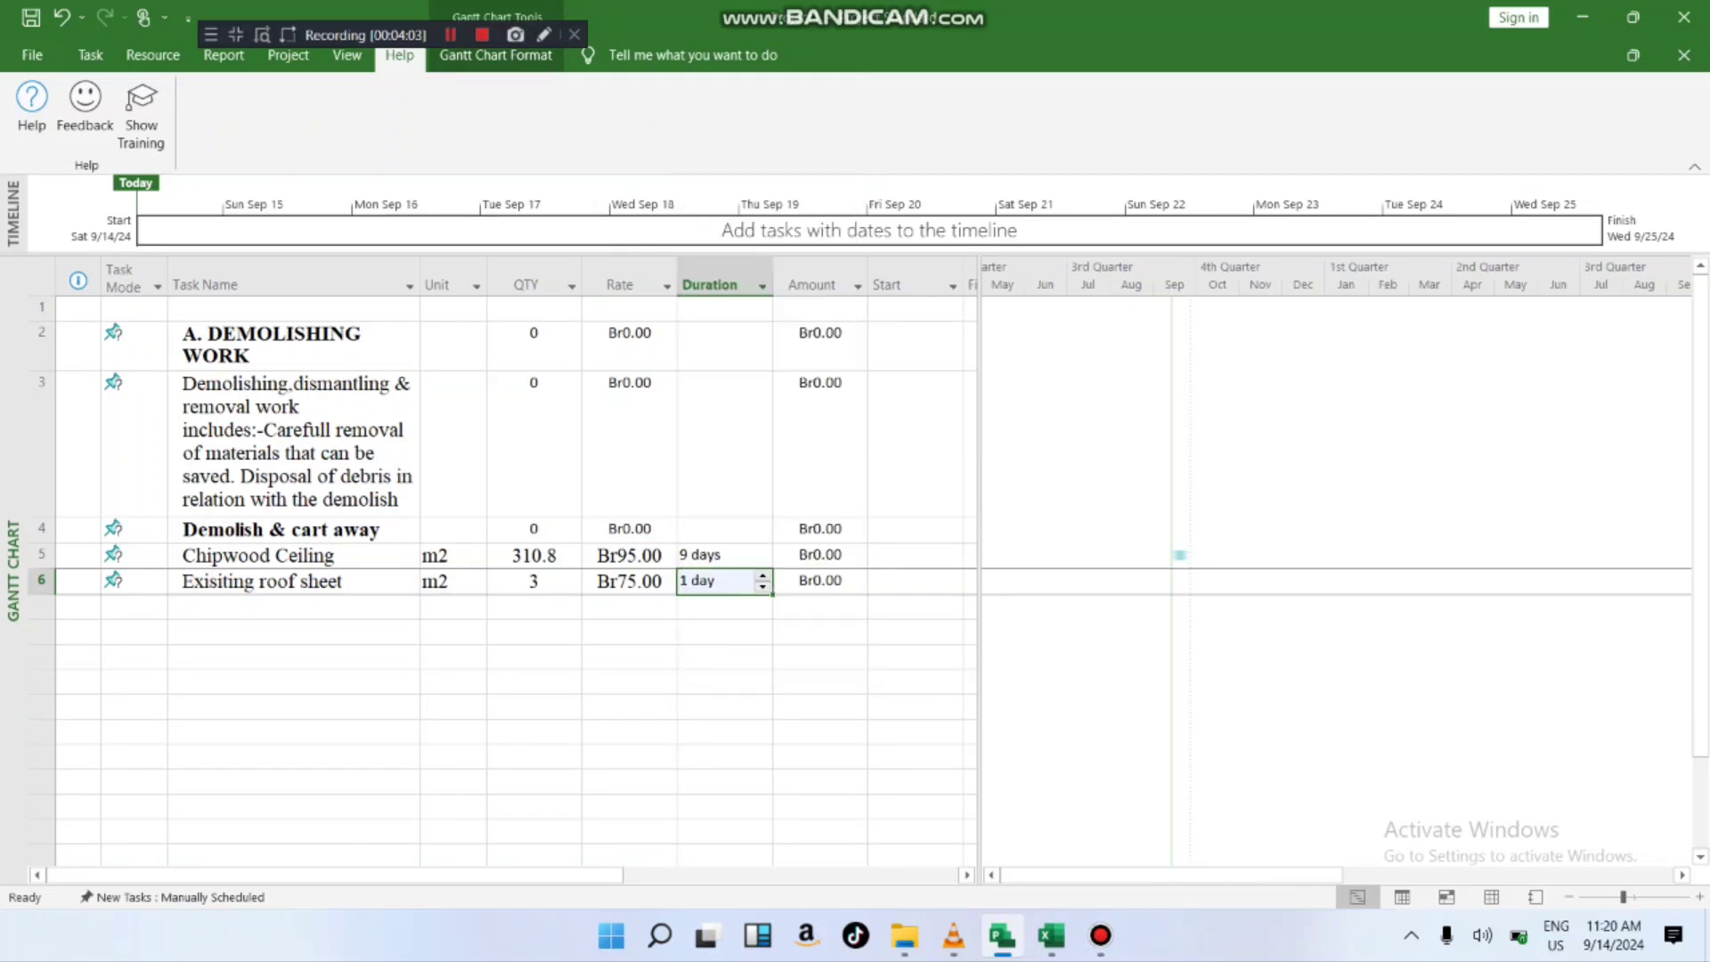
drag(450, 555, 629, 580)
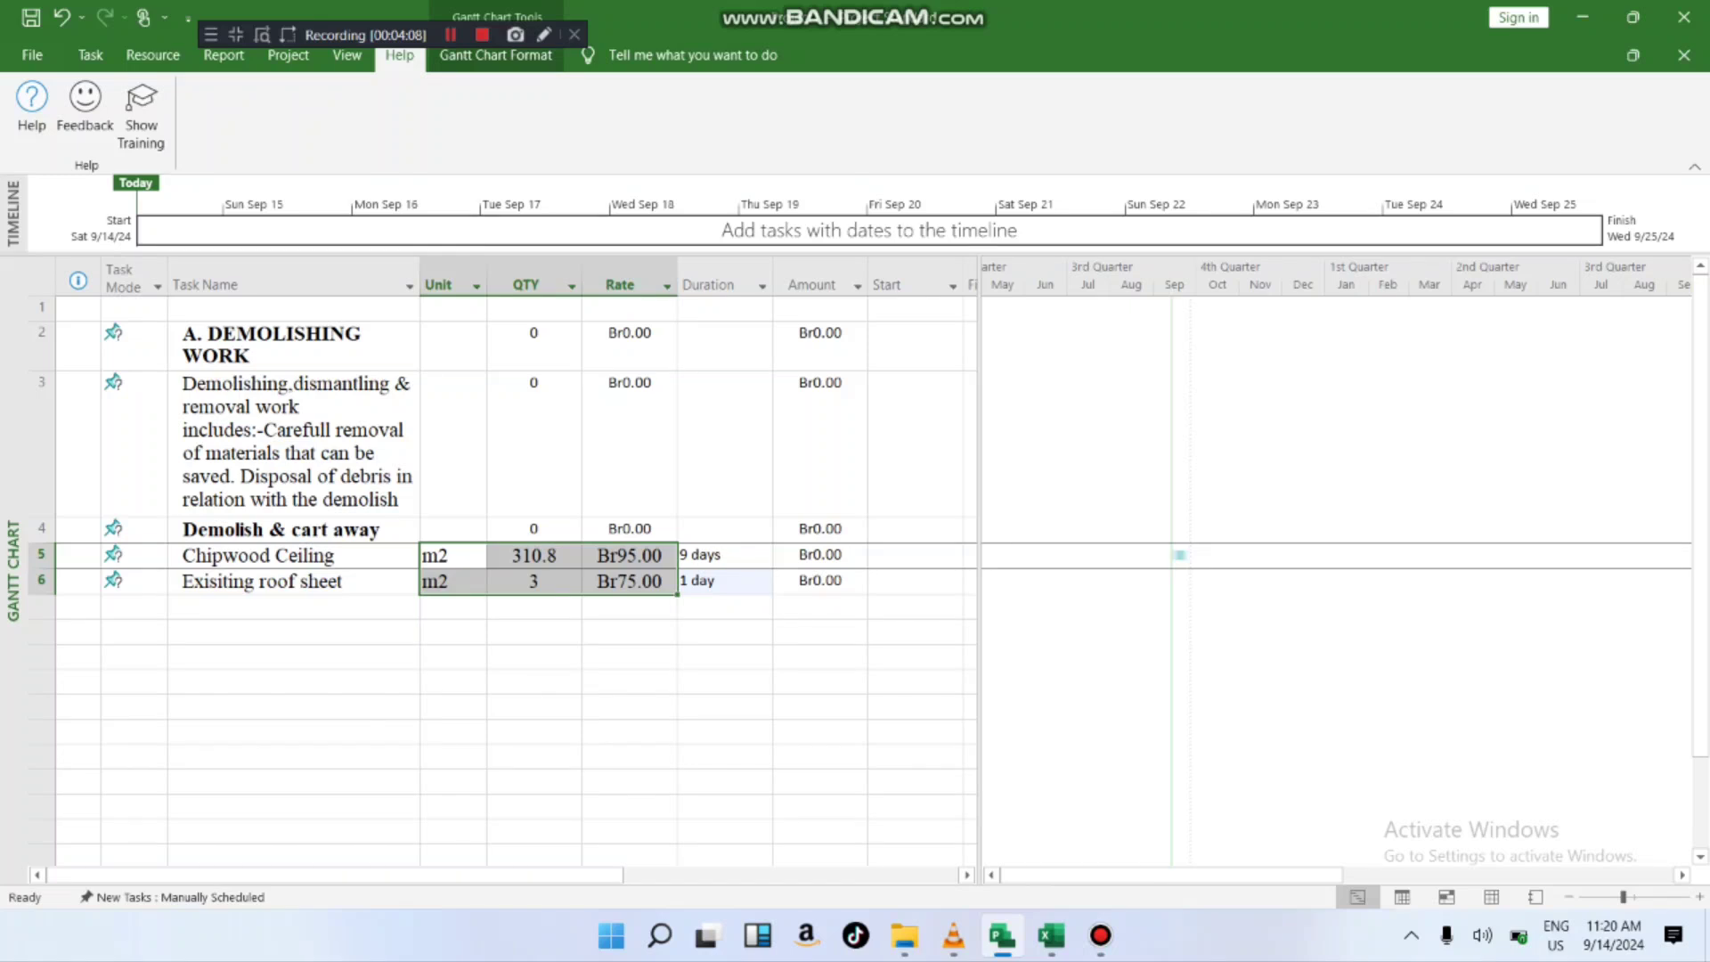
right_click(504, 213)
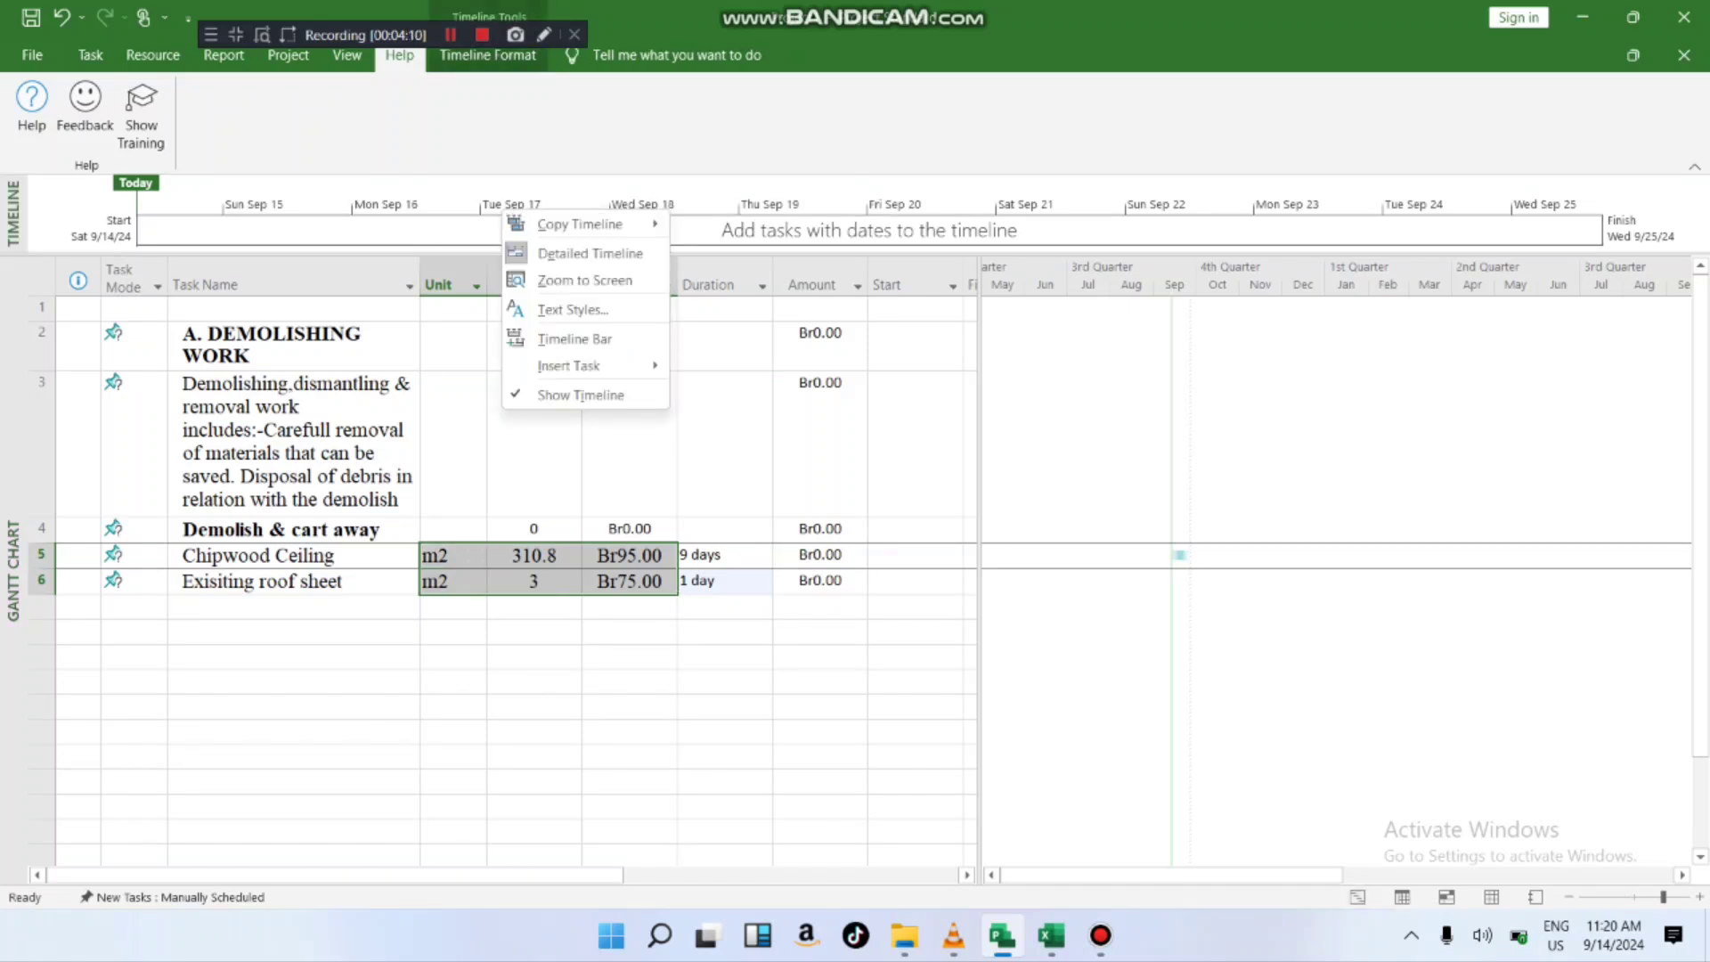
click(92, 56)
right_click(99, 60)
right_click(609, 210)
click(452, 283)
click(453, 283)
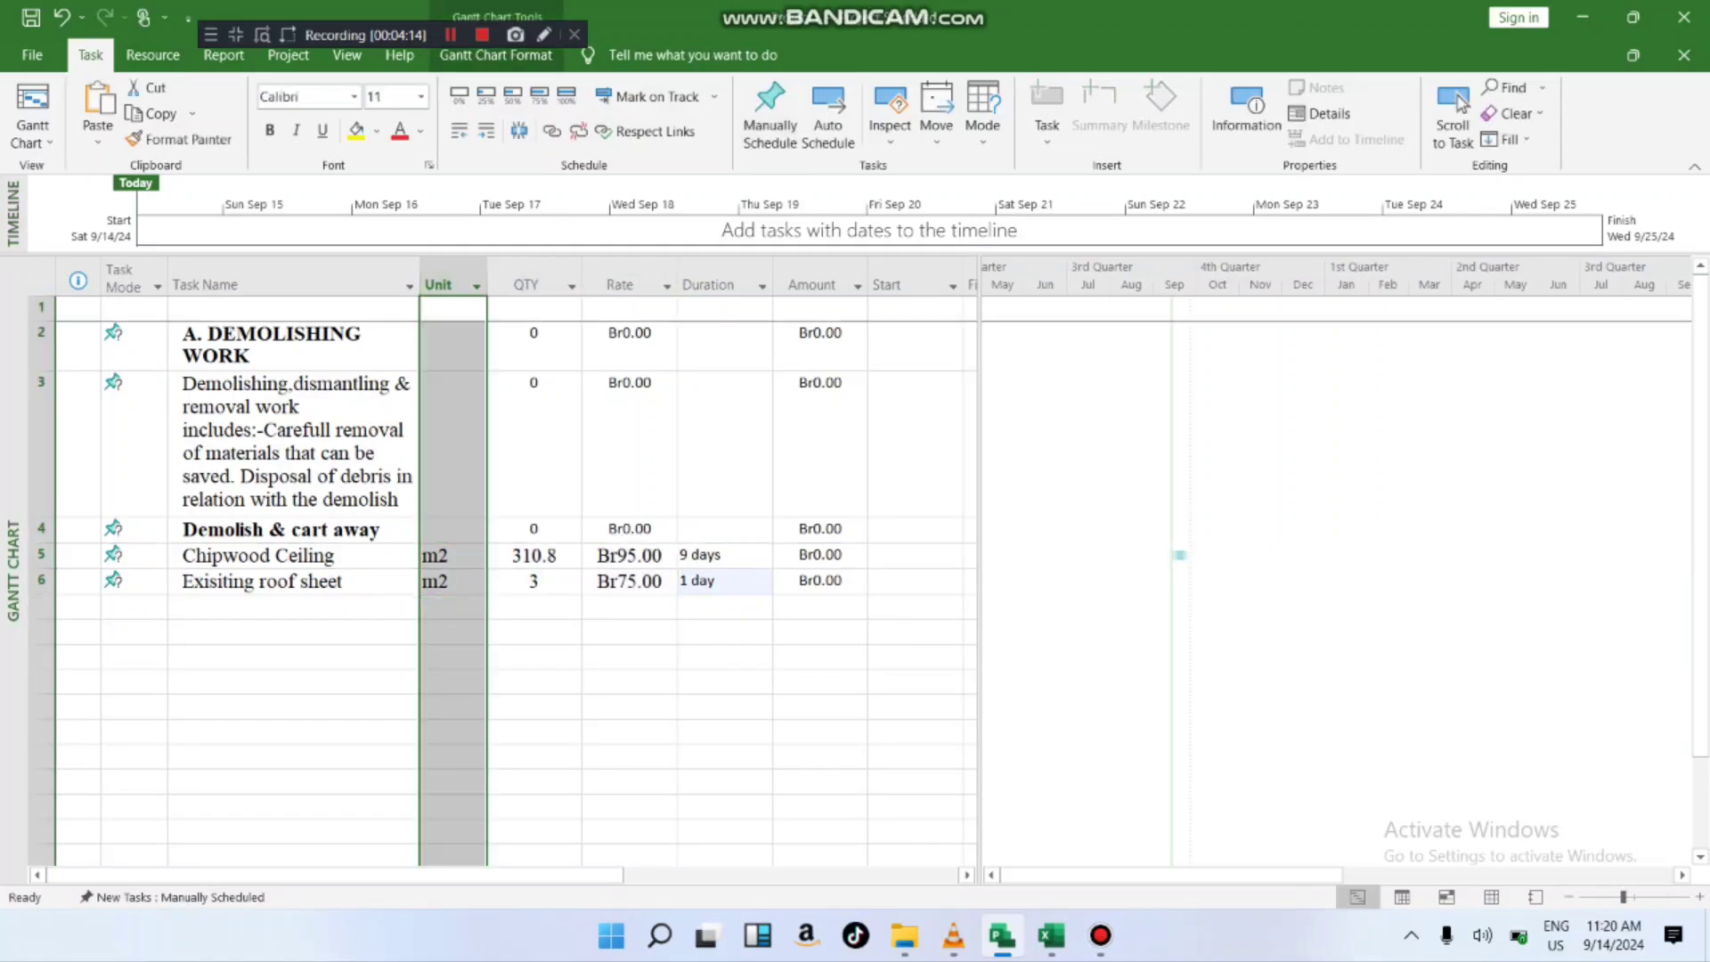
click(379, 333)
click(365, 309)
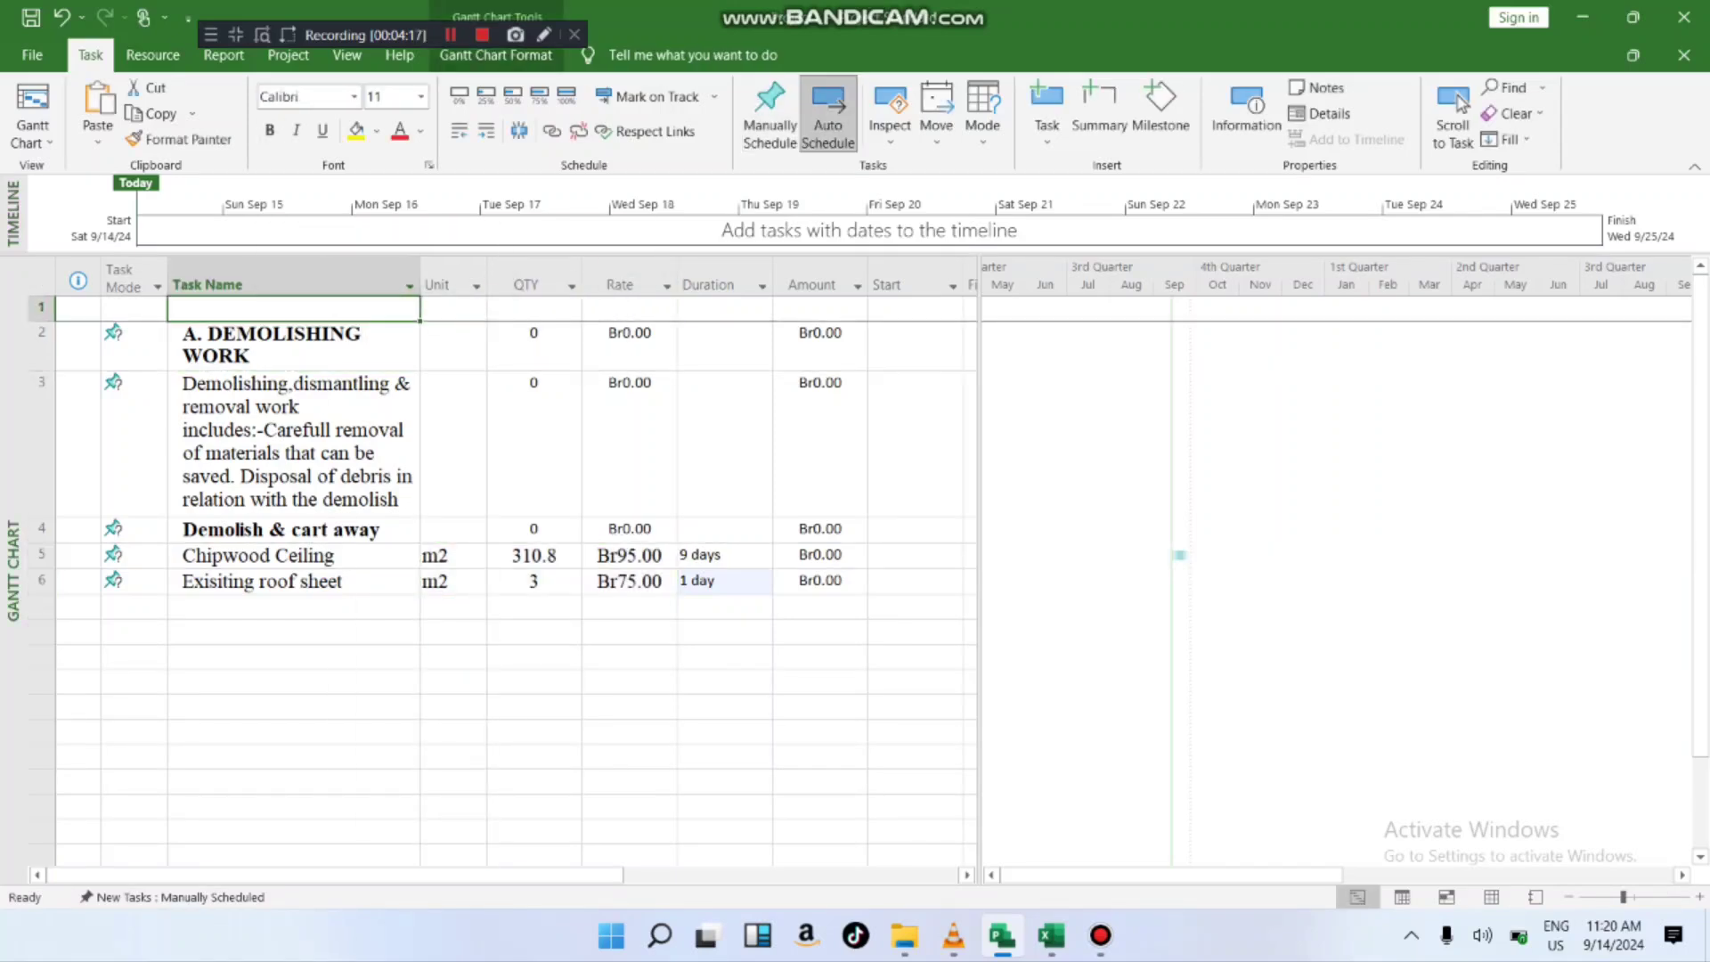
click(308, 284)
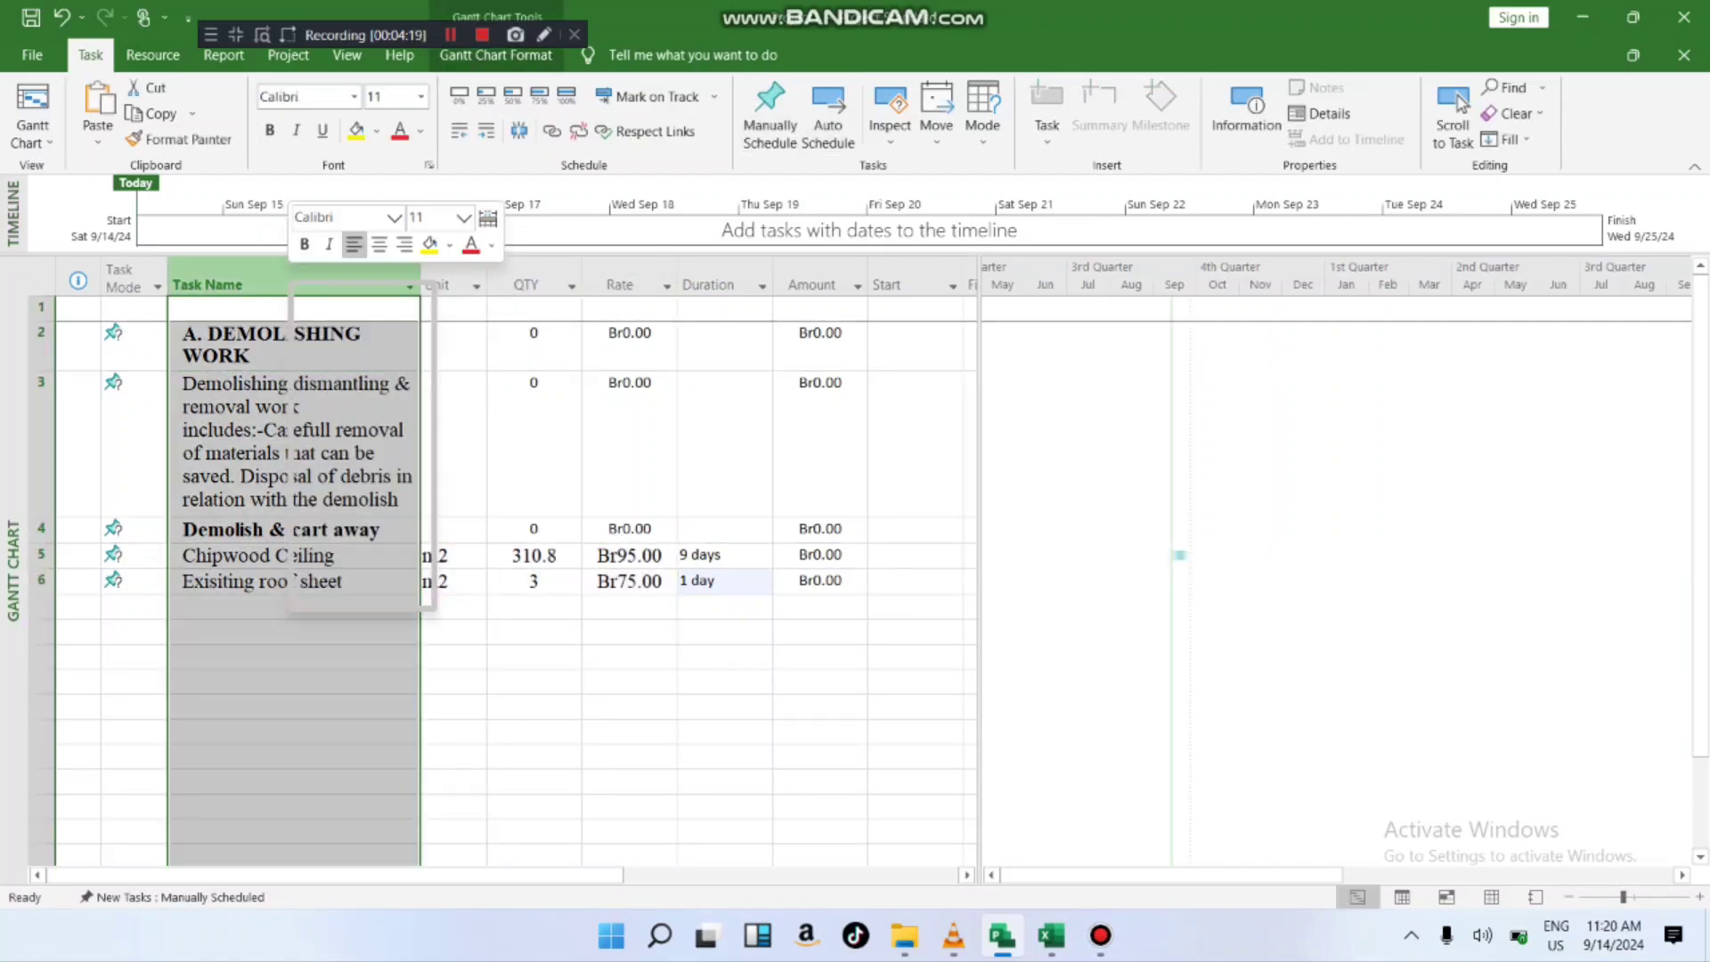
click(535, 339)
click(614, 530)
click(526, 283)
click(534, 656)
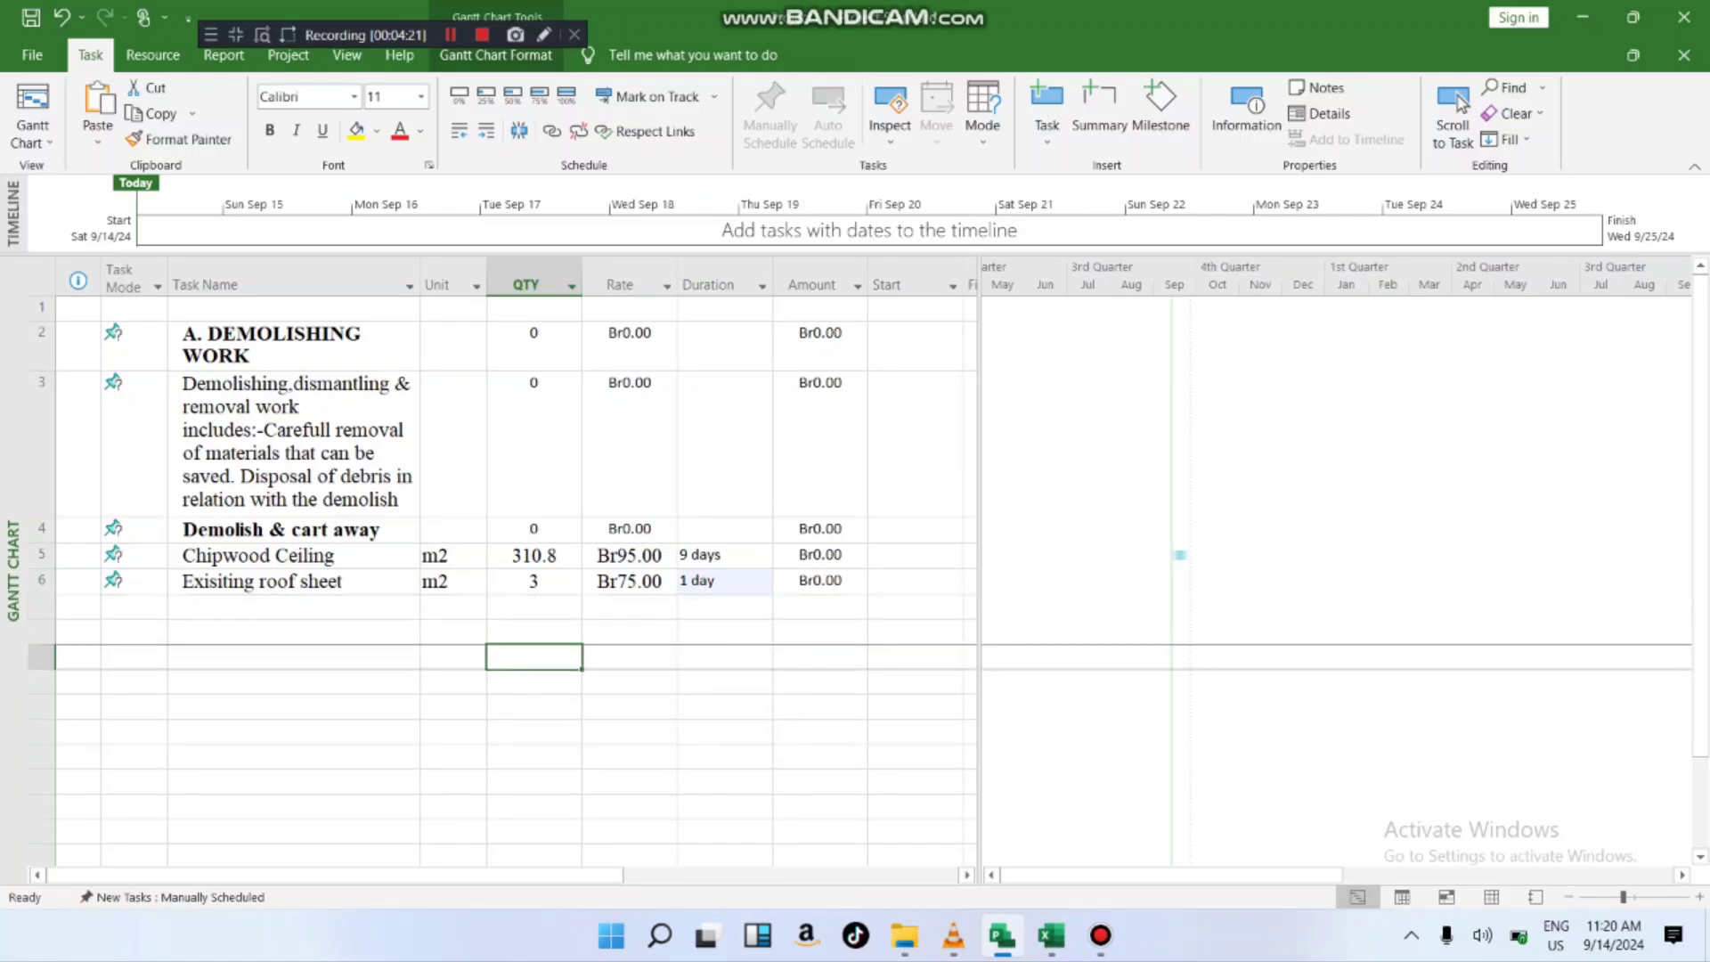
right_click(534, 659)
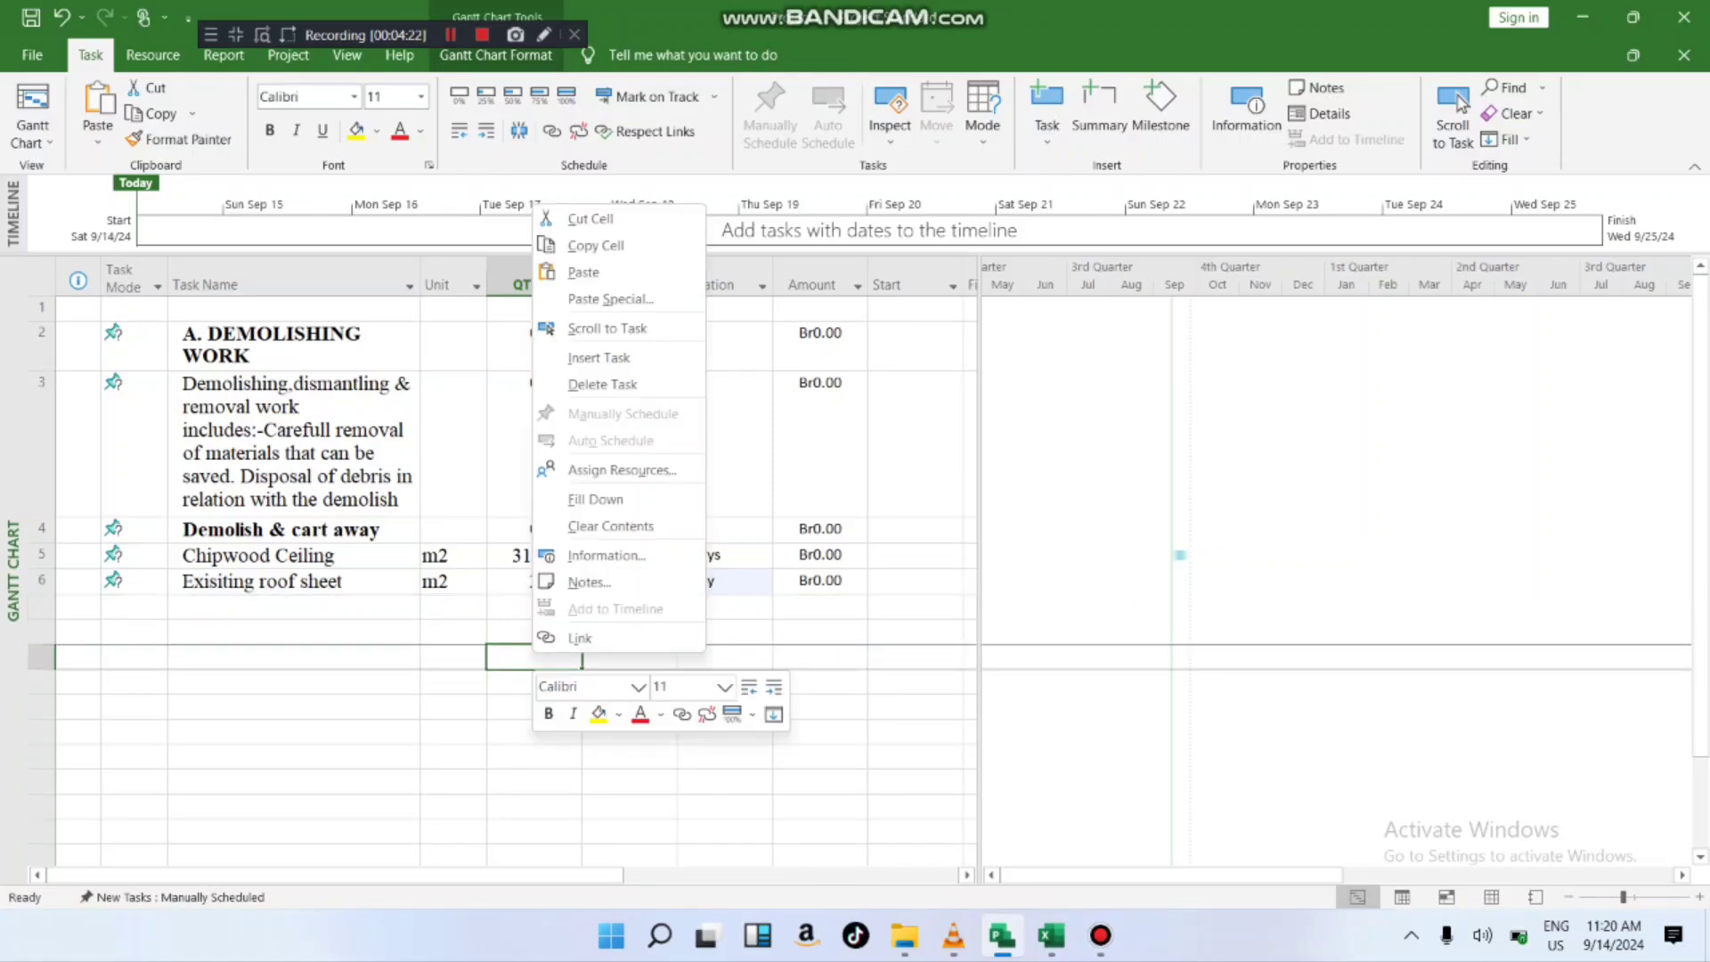
key(Escape)
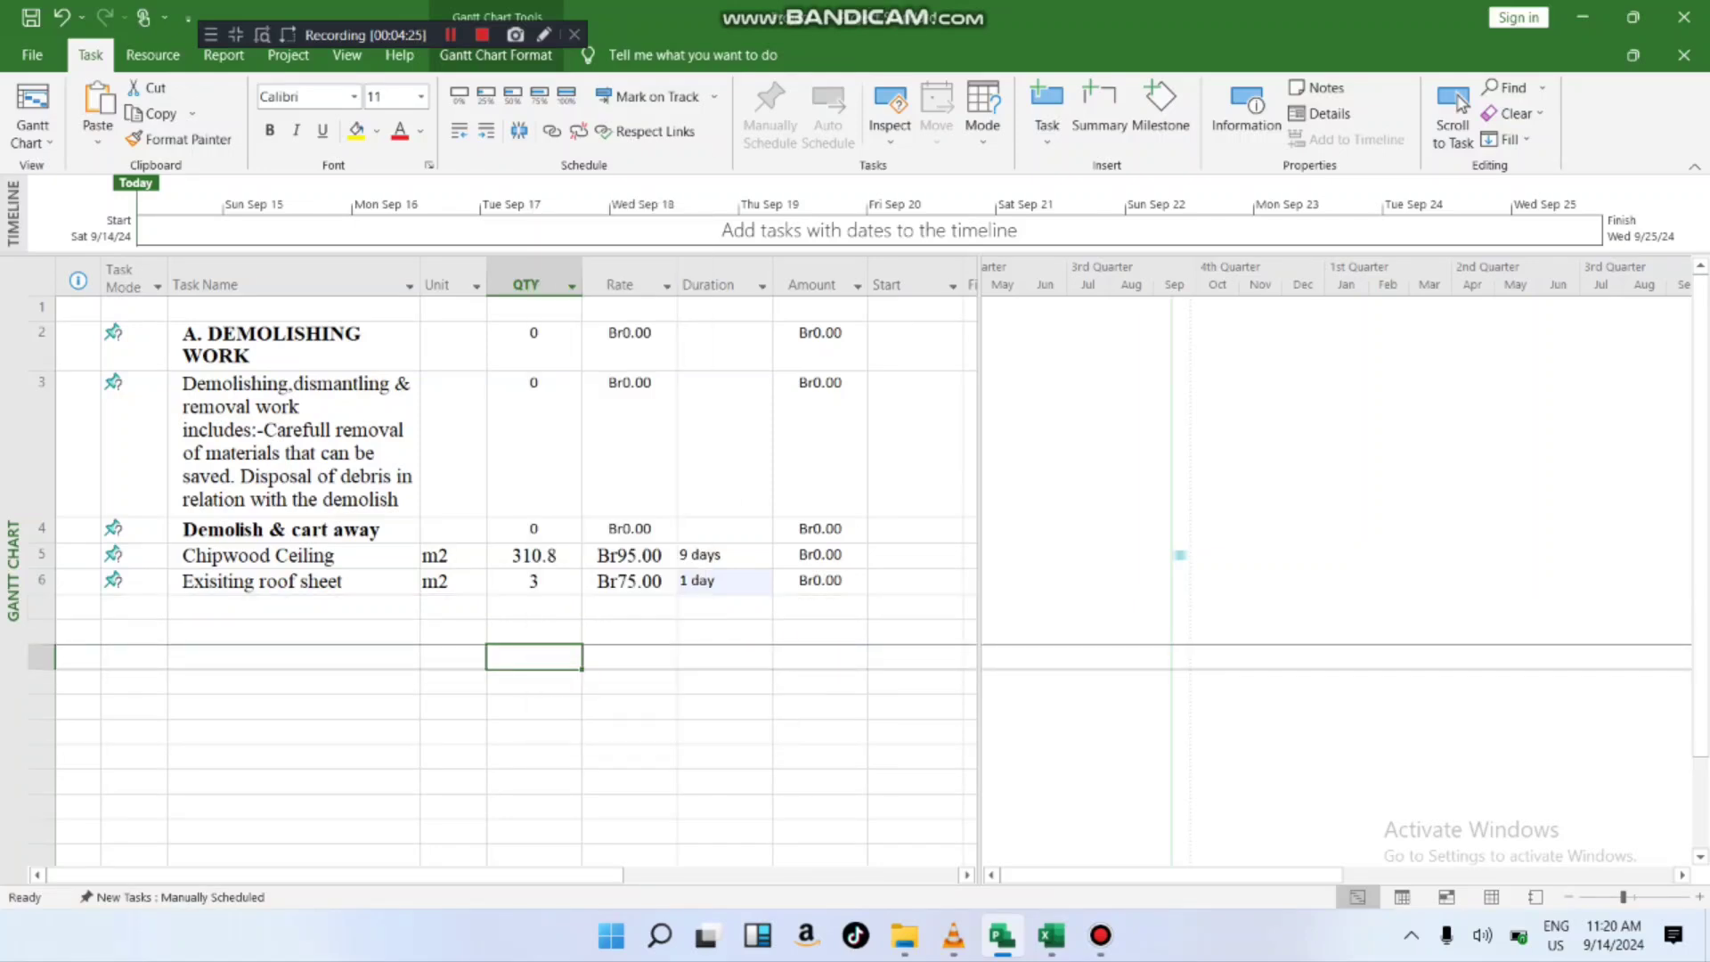
click(452, 556)
drag(453, 556, 629, 581)
click(339, 437)
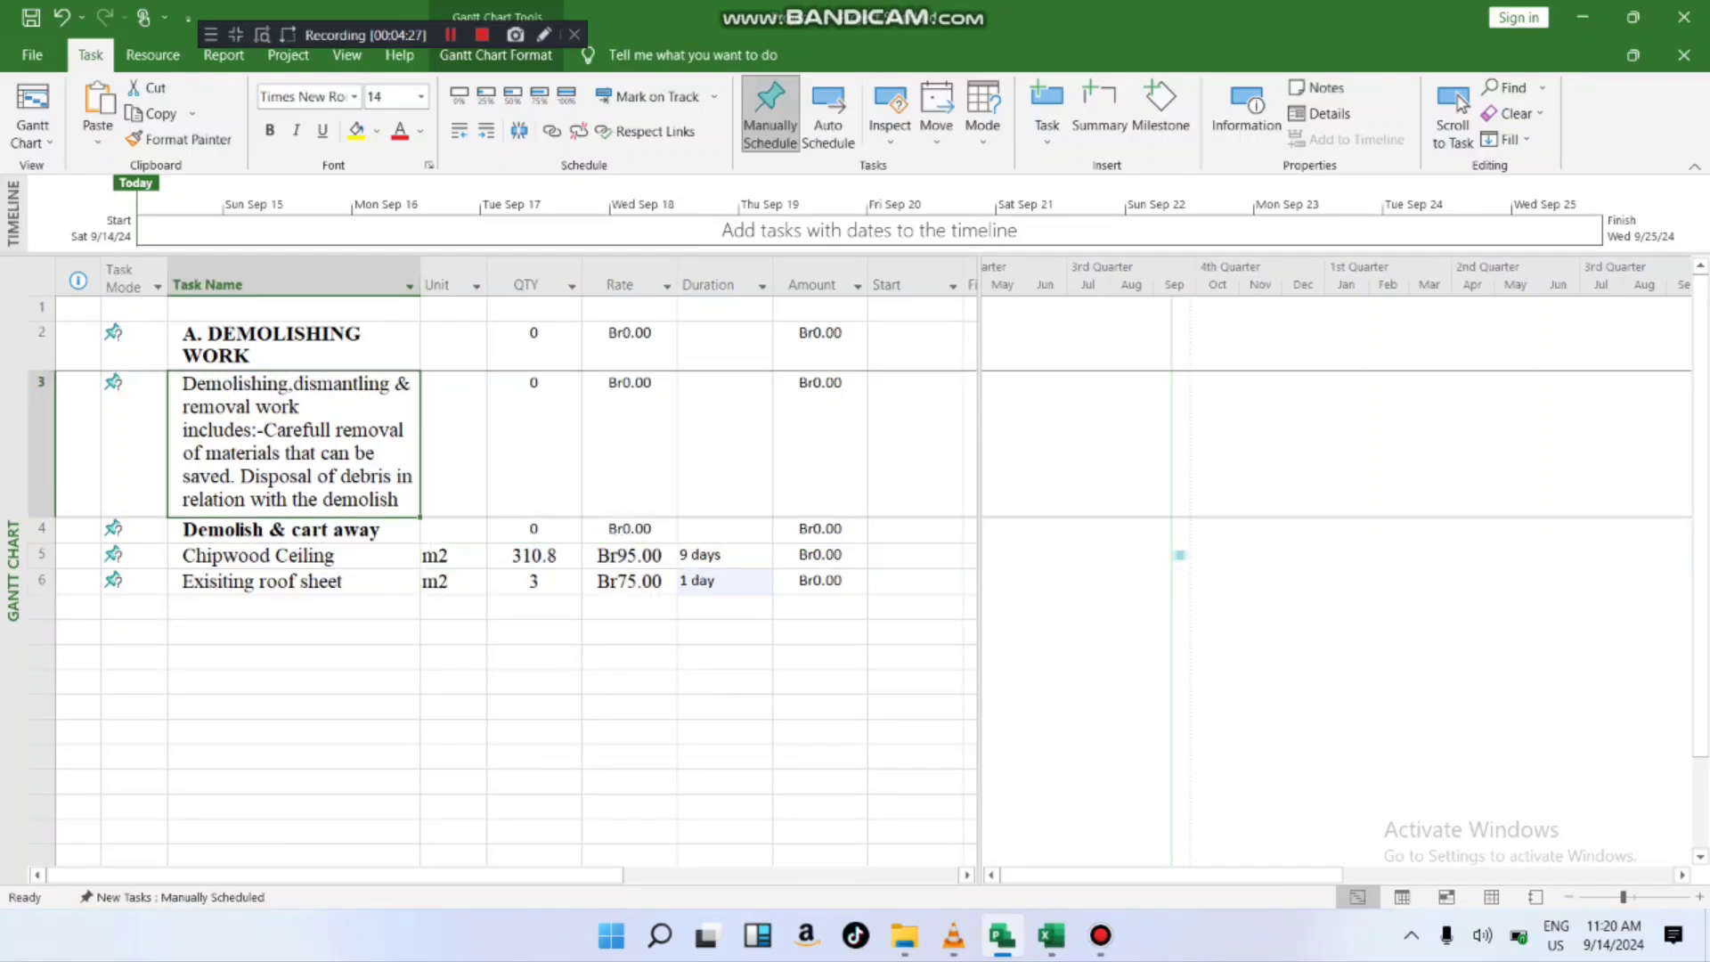
click(343, 309)
click(422, 96)
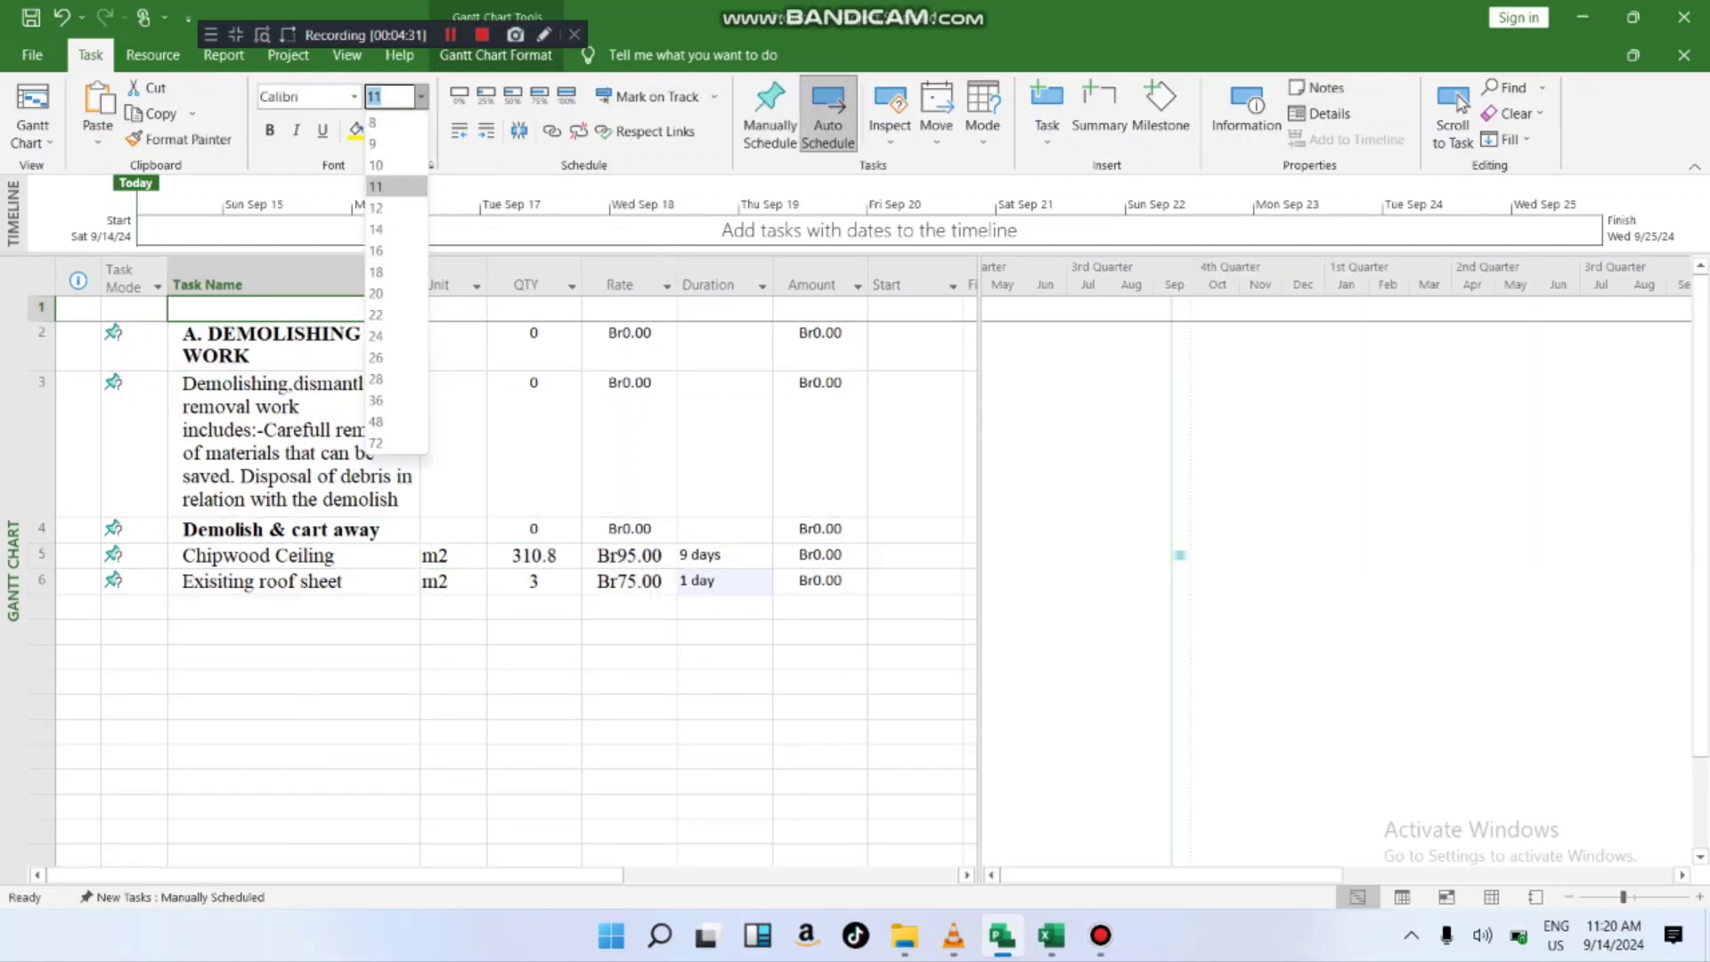
key(Escape)
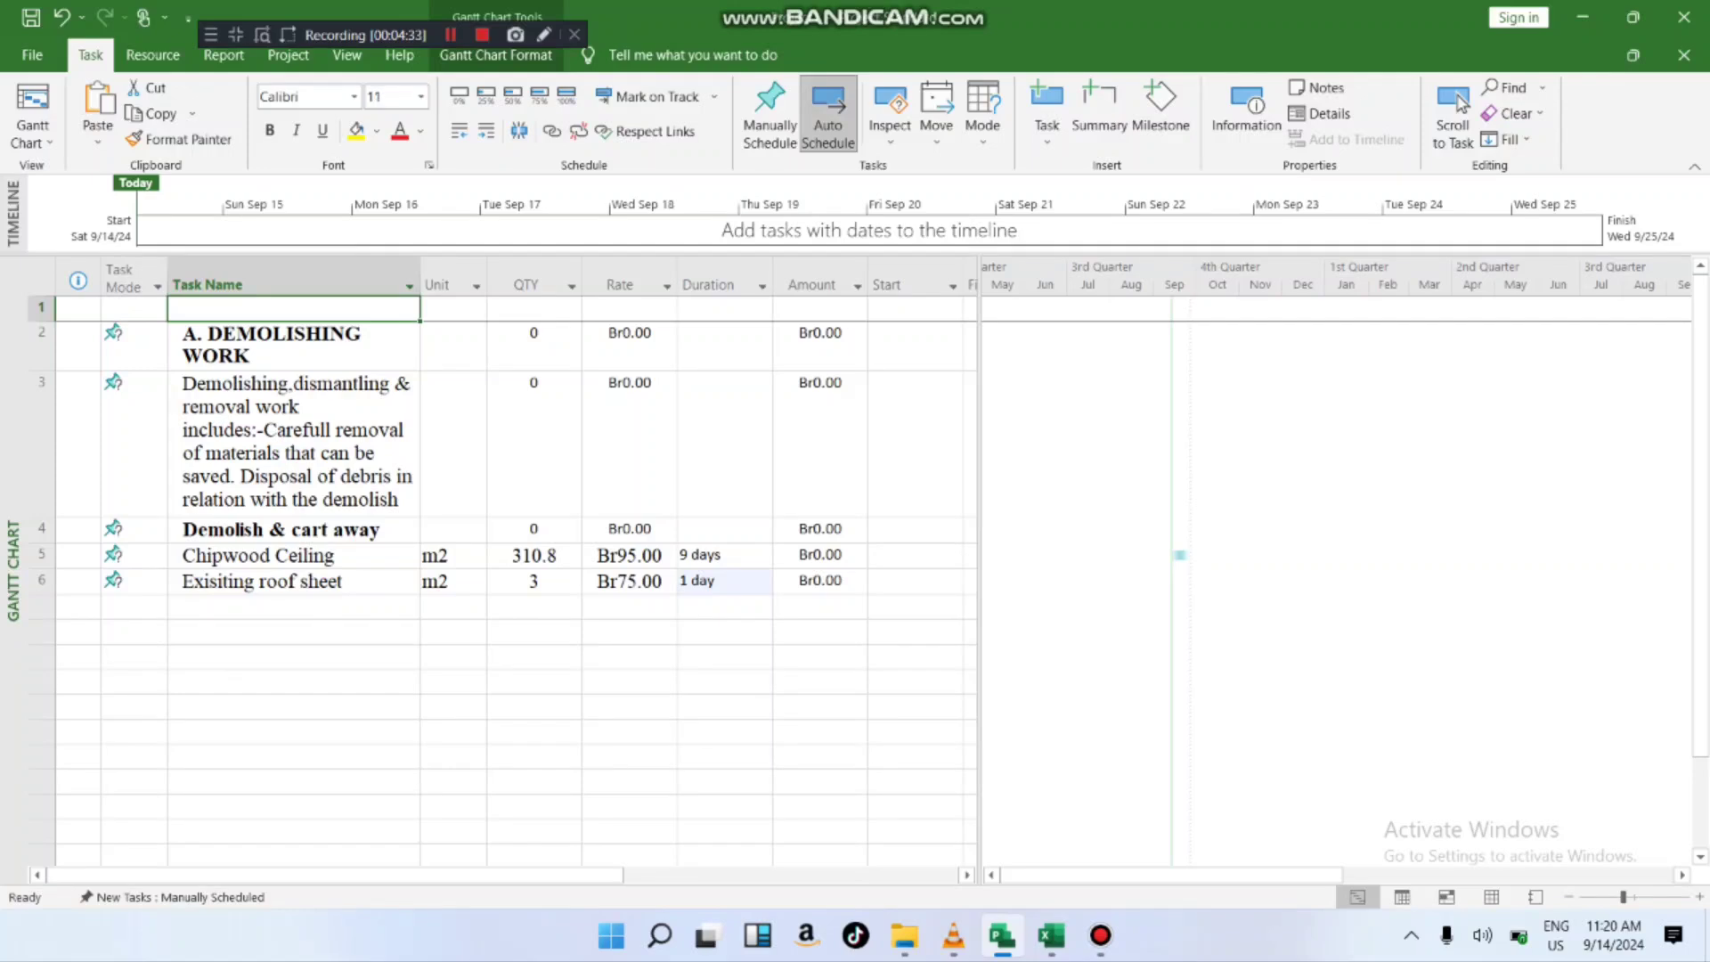
click(630, 682)
right_click(586, 636)
key(Escape)
- Apply the Times New Roman font to the Unit through Amount cells of the Chipwood Ceiling and Exisiting roof sheet tasks
drag(453, 555, 819, 581)
key(ctrl+shift+f)
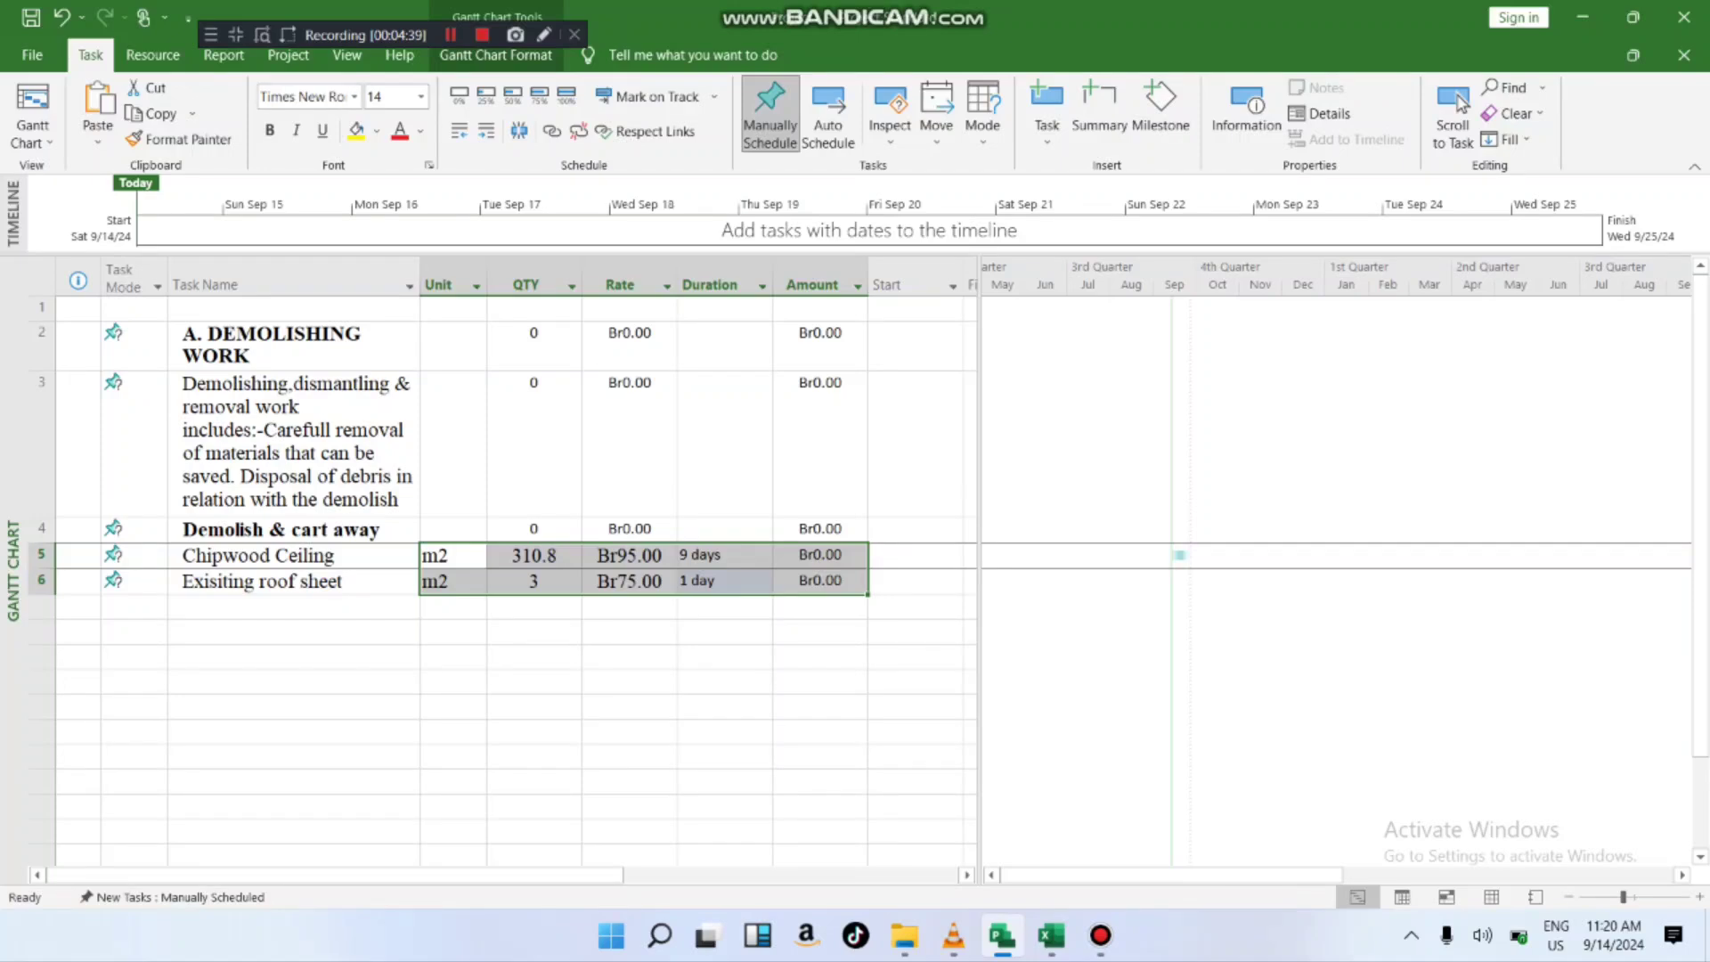
key(alt+Down)
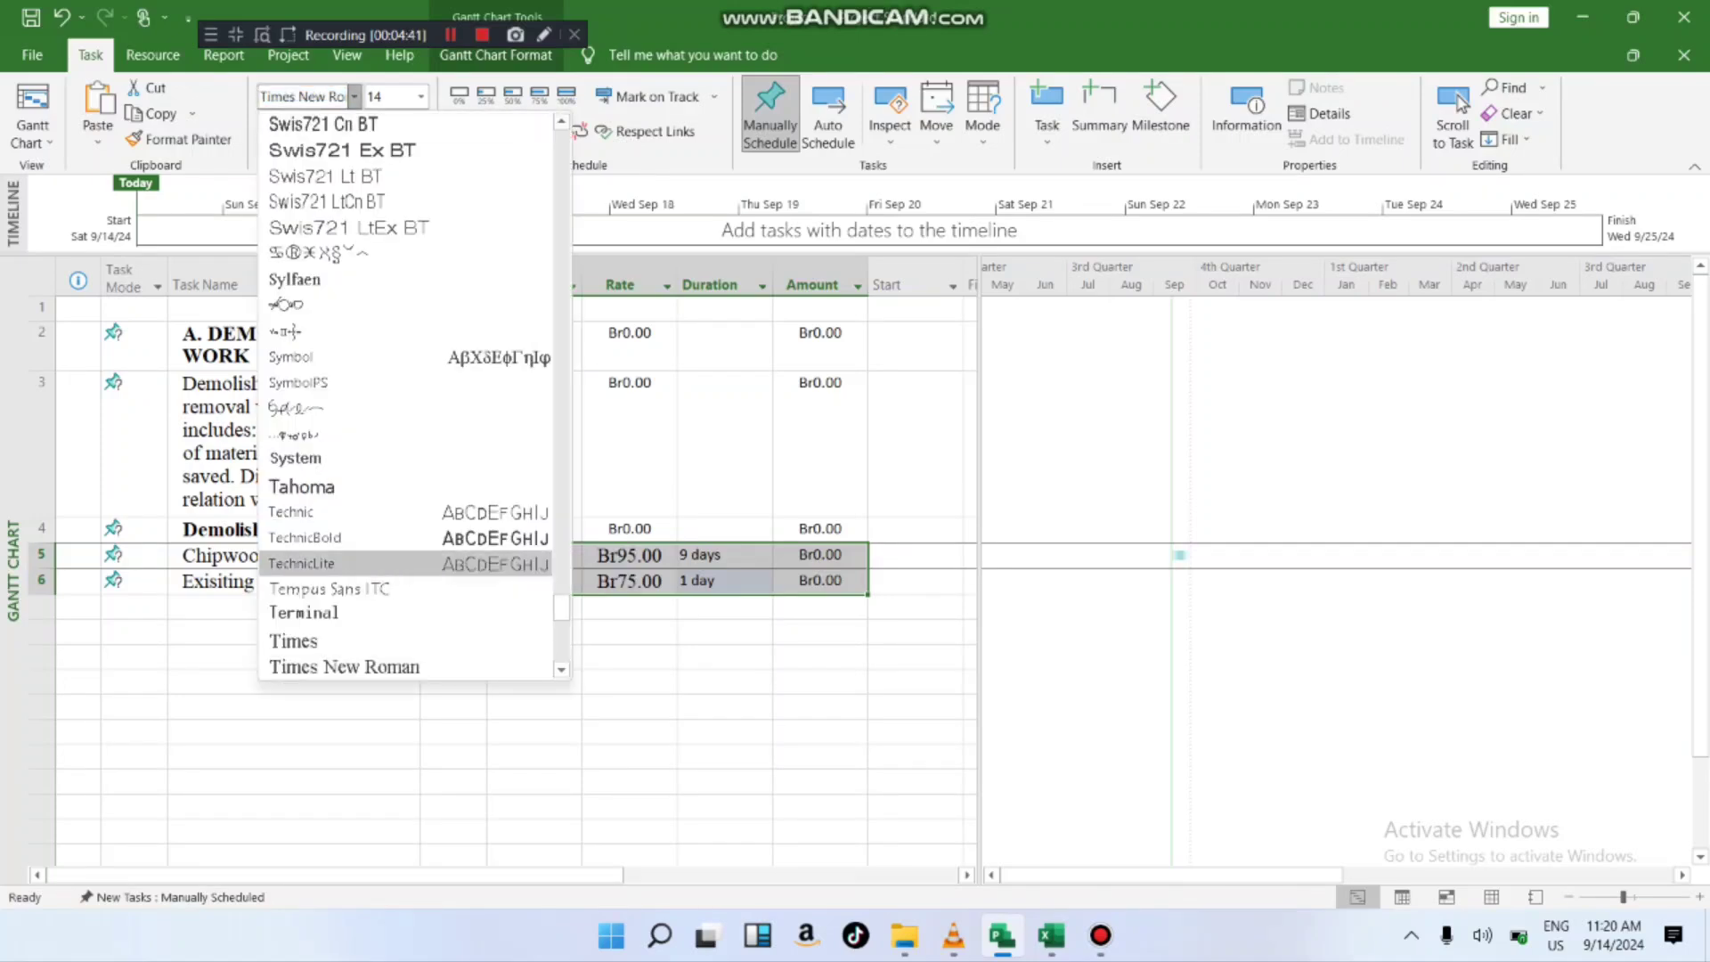
click(344, 667)
click(725, 657)
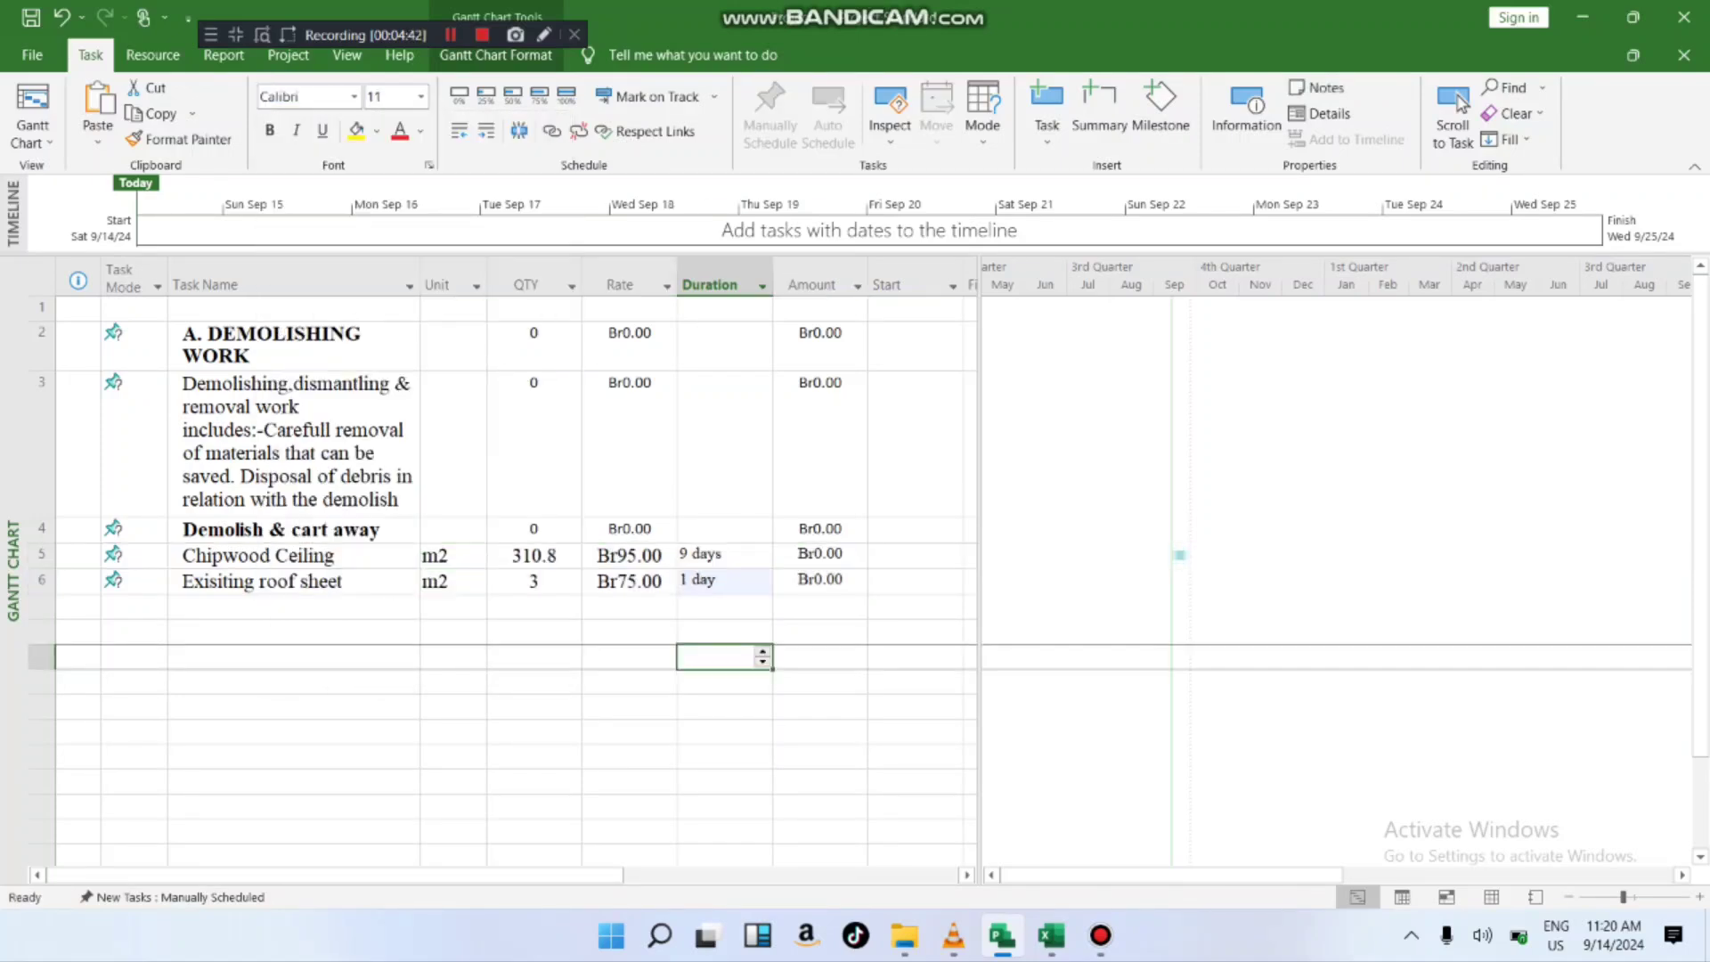
right_click(566, 581)
click(628, 443)
click(629, 707)
right_click(684, 732)
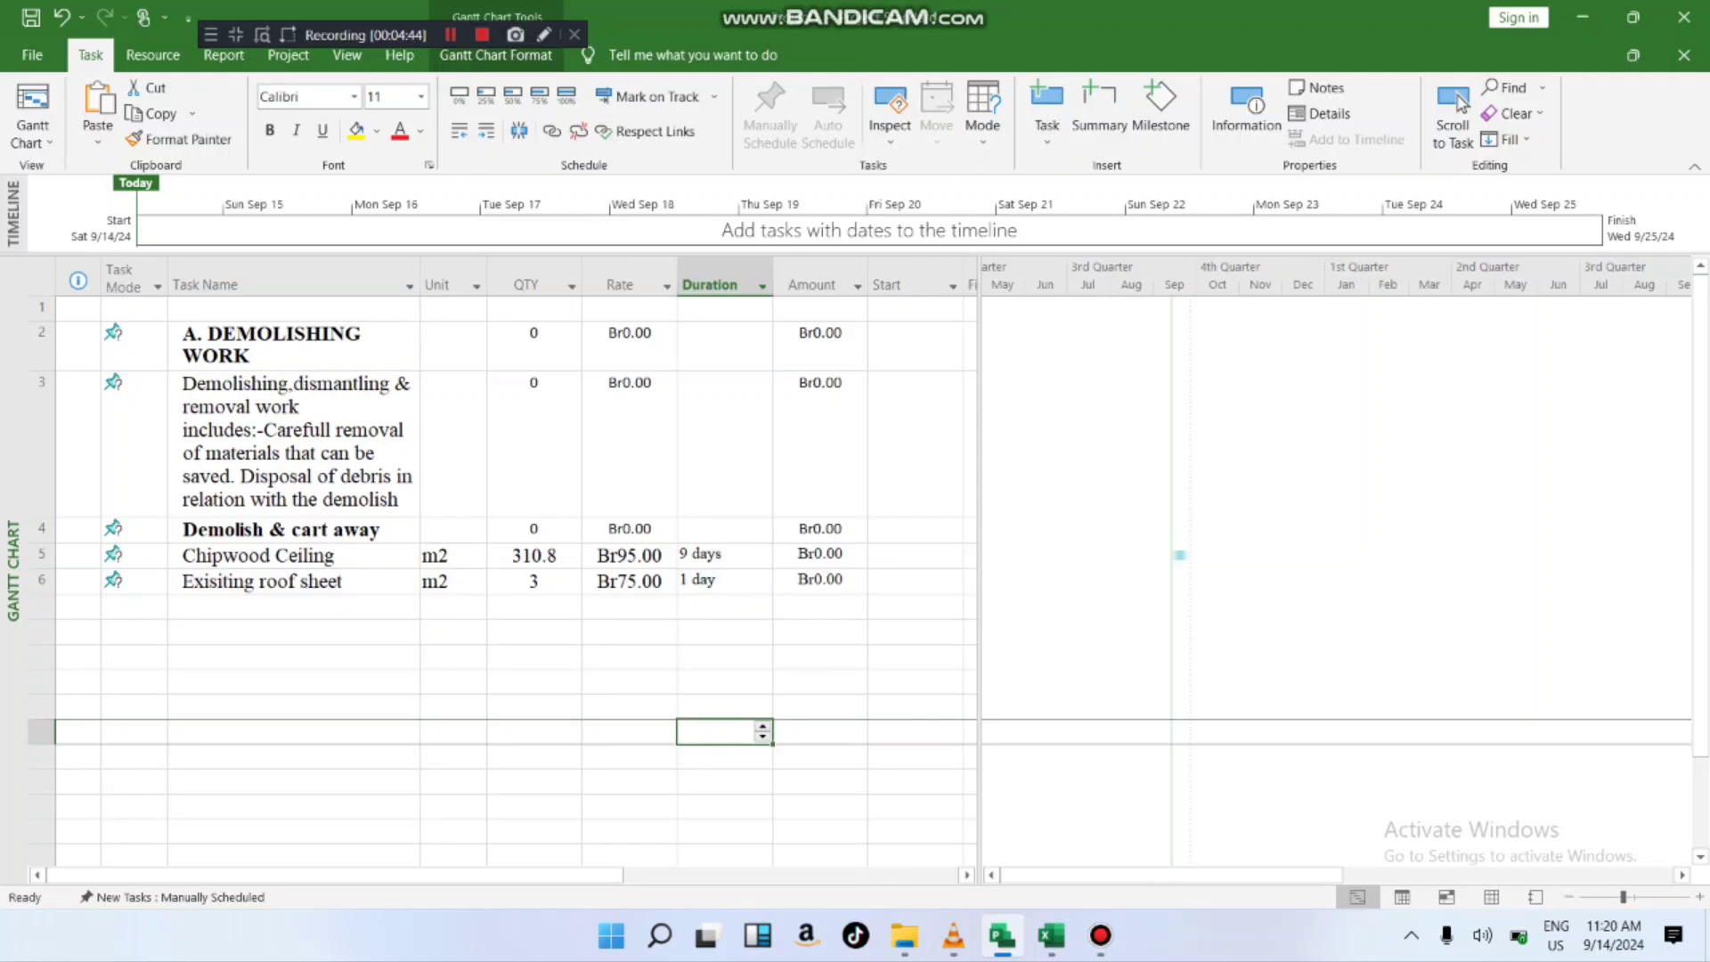
click(629, 658)
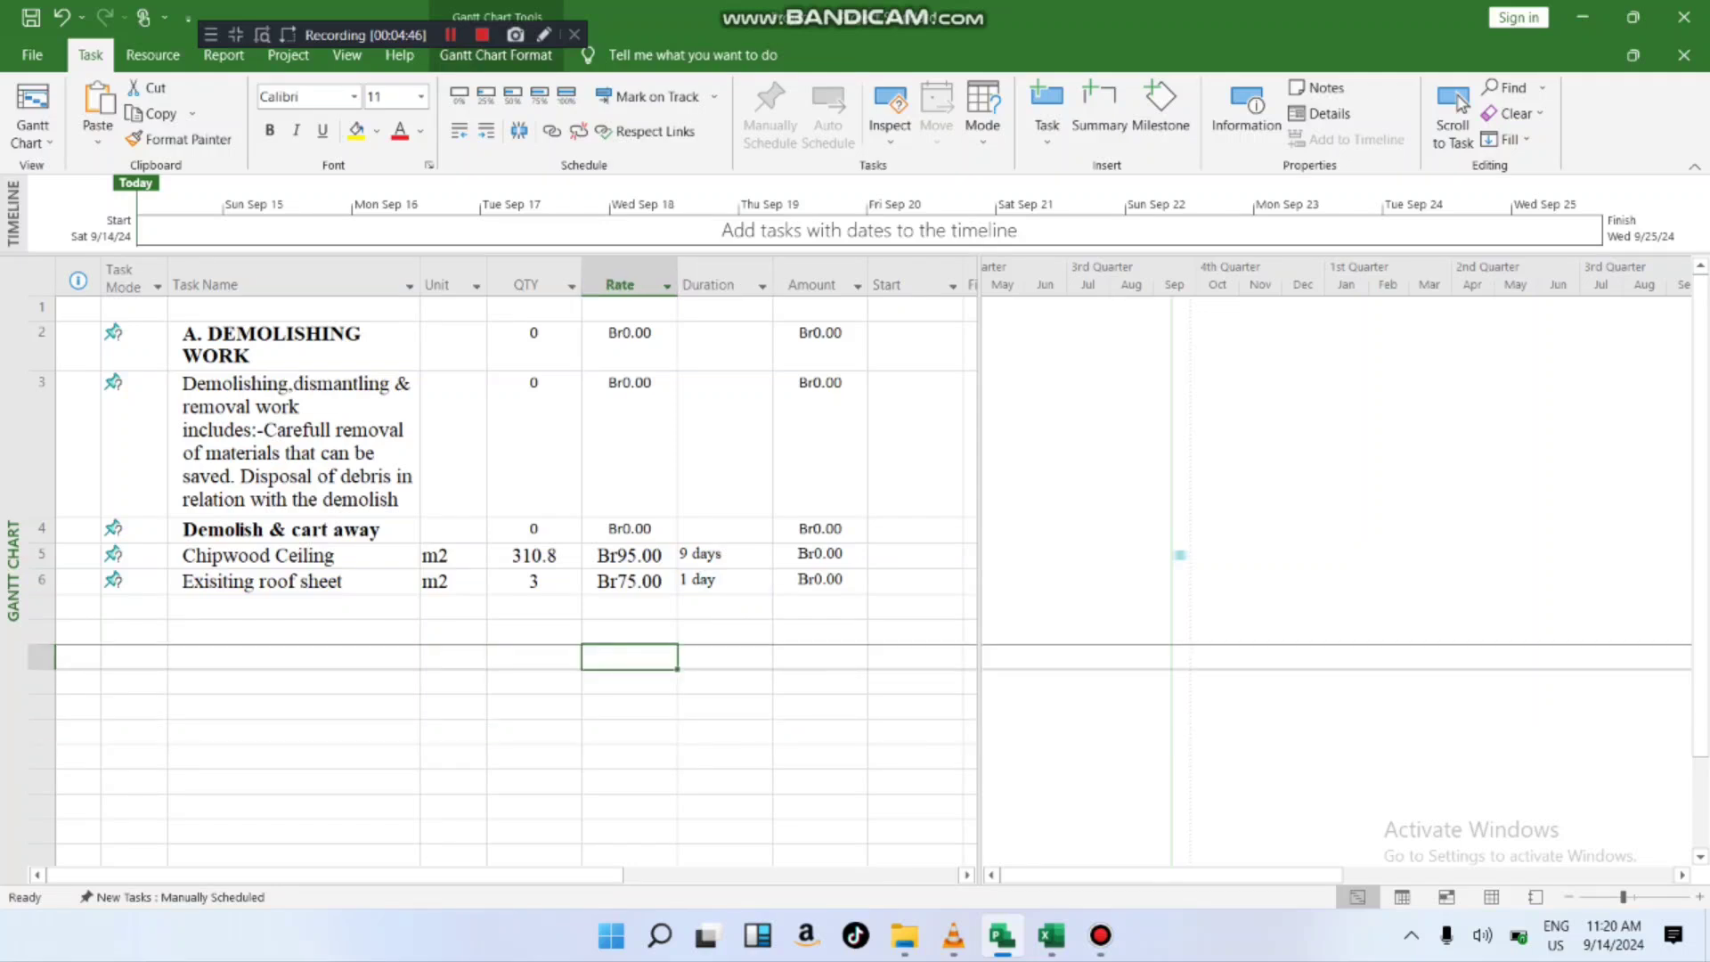
scroll(516, 535, down, 2)
scroll(516, 534, up, 2)
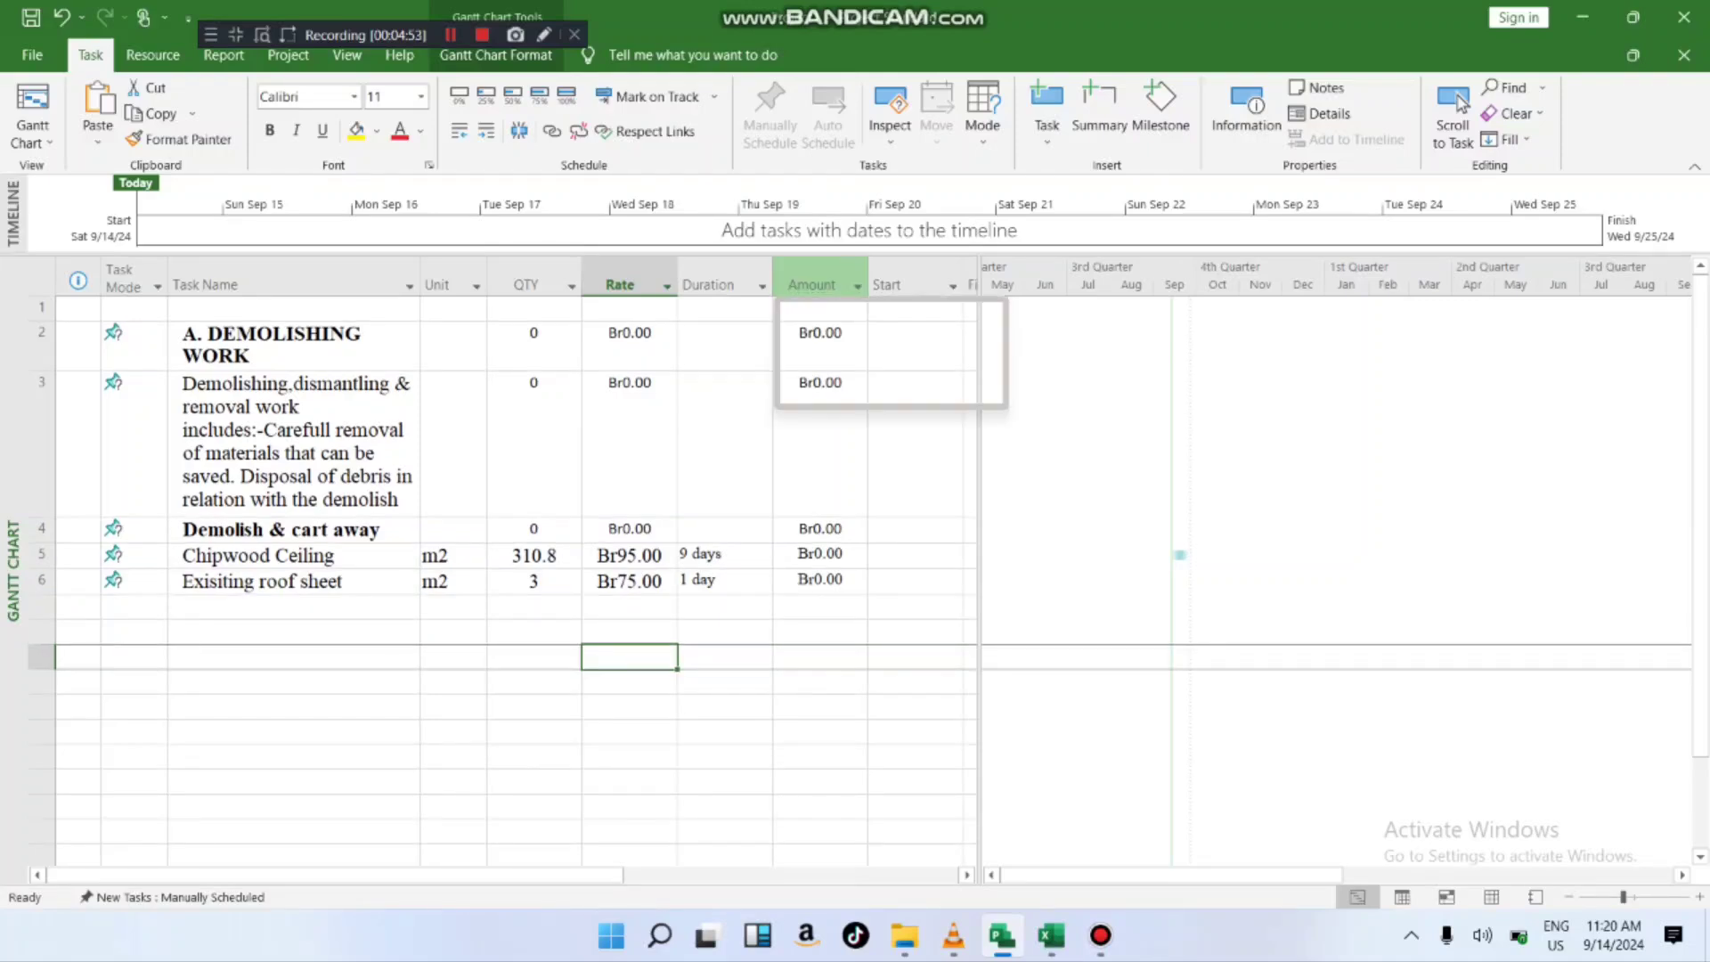
- Open the custom field settings for the Amount column and make the Cost2 field calculated by a formula
click(819, 284)
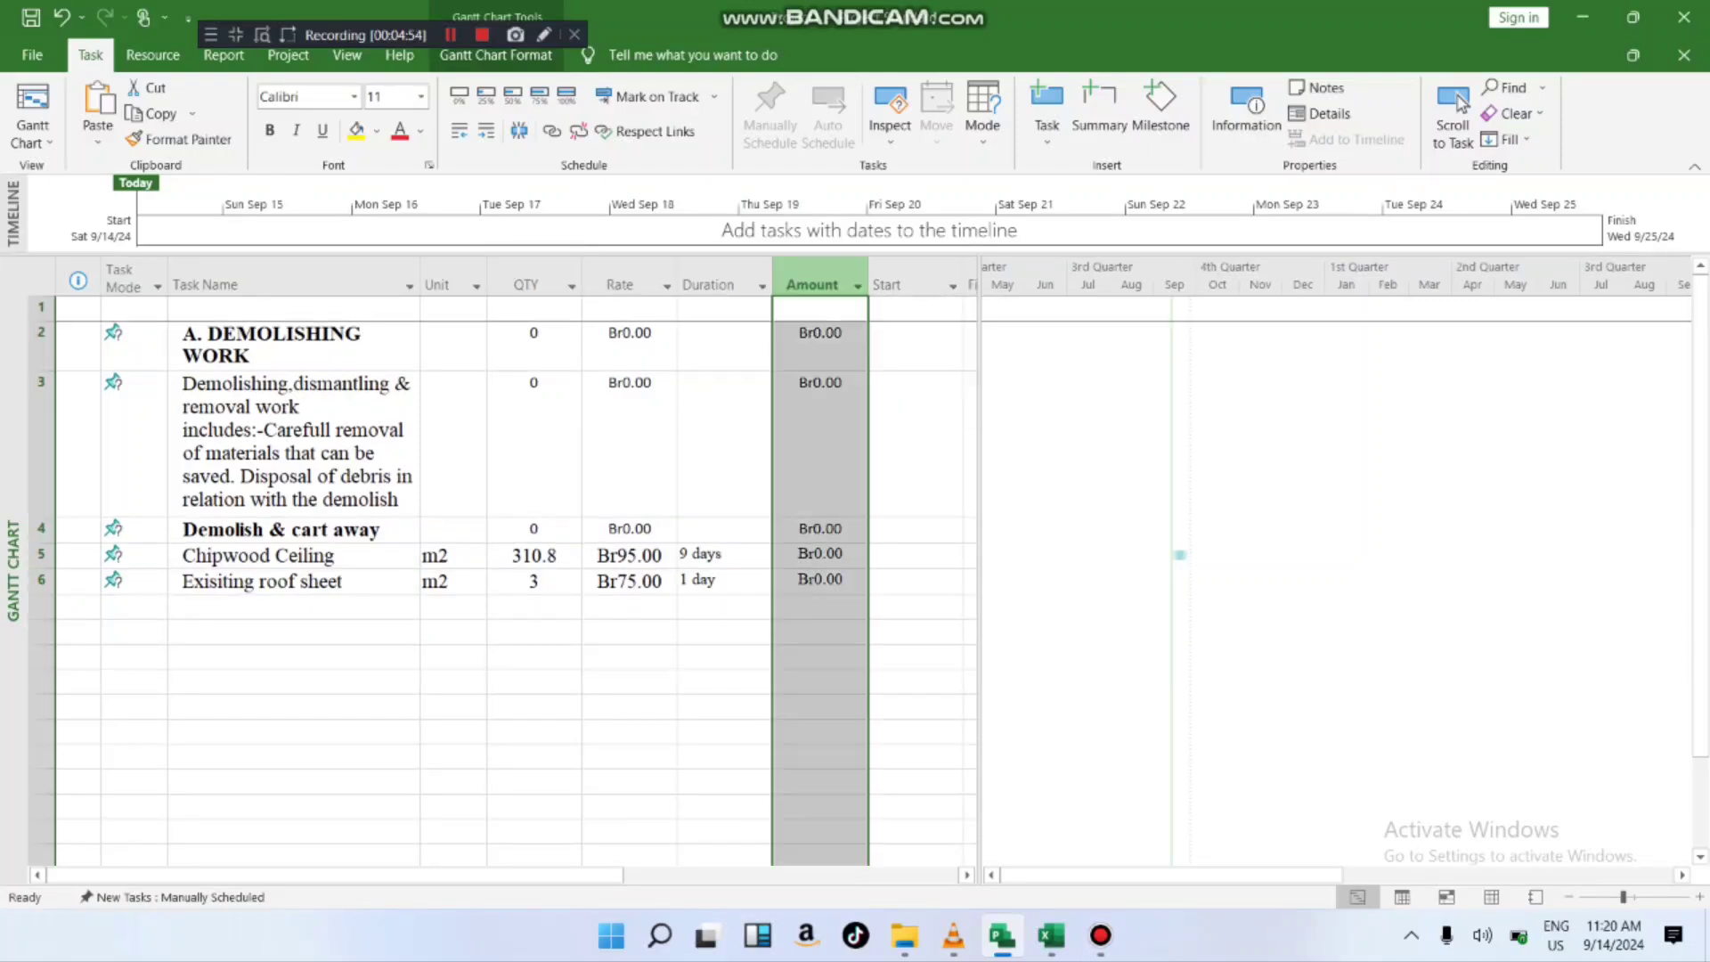
right_click(823, 283)
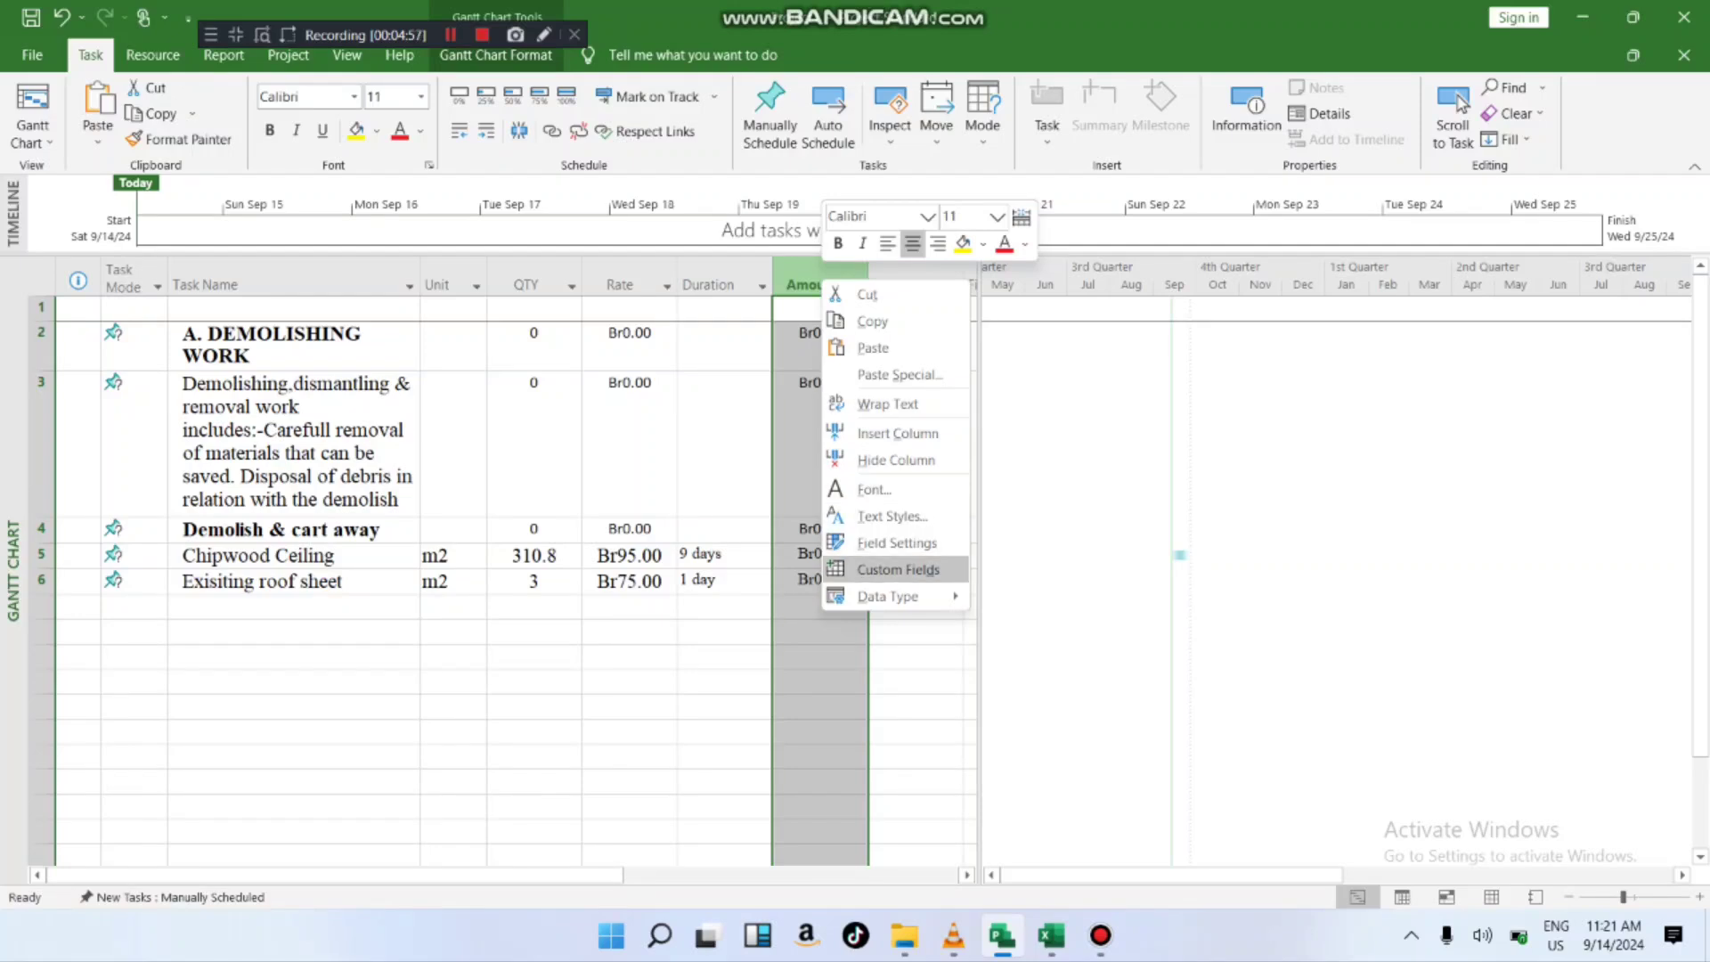
click(898, 569)
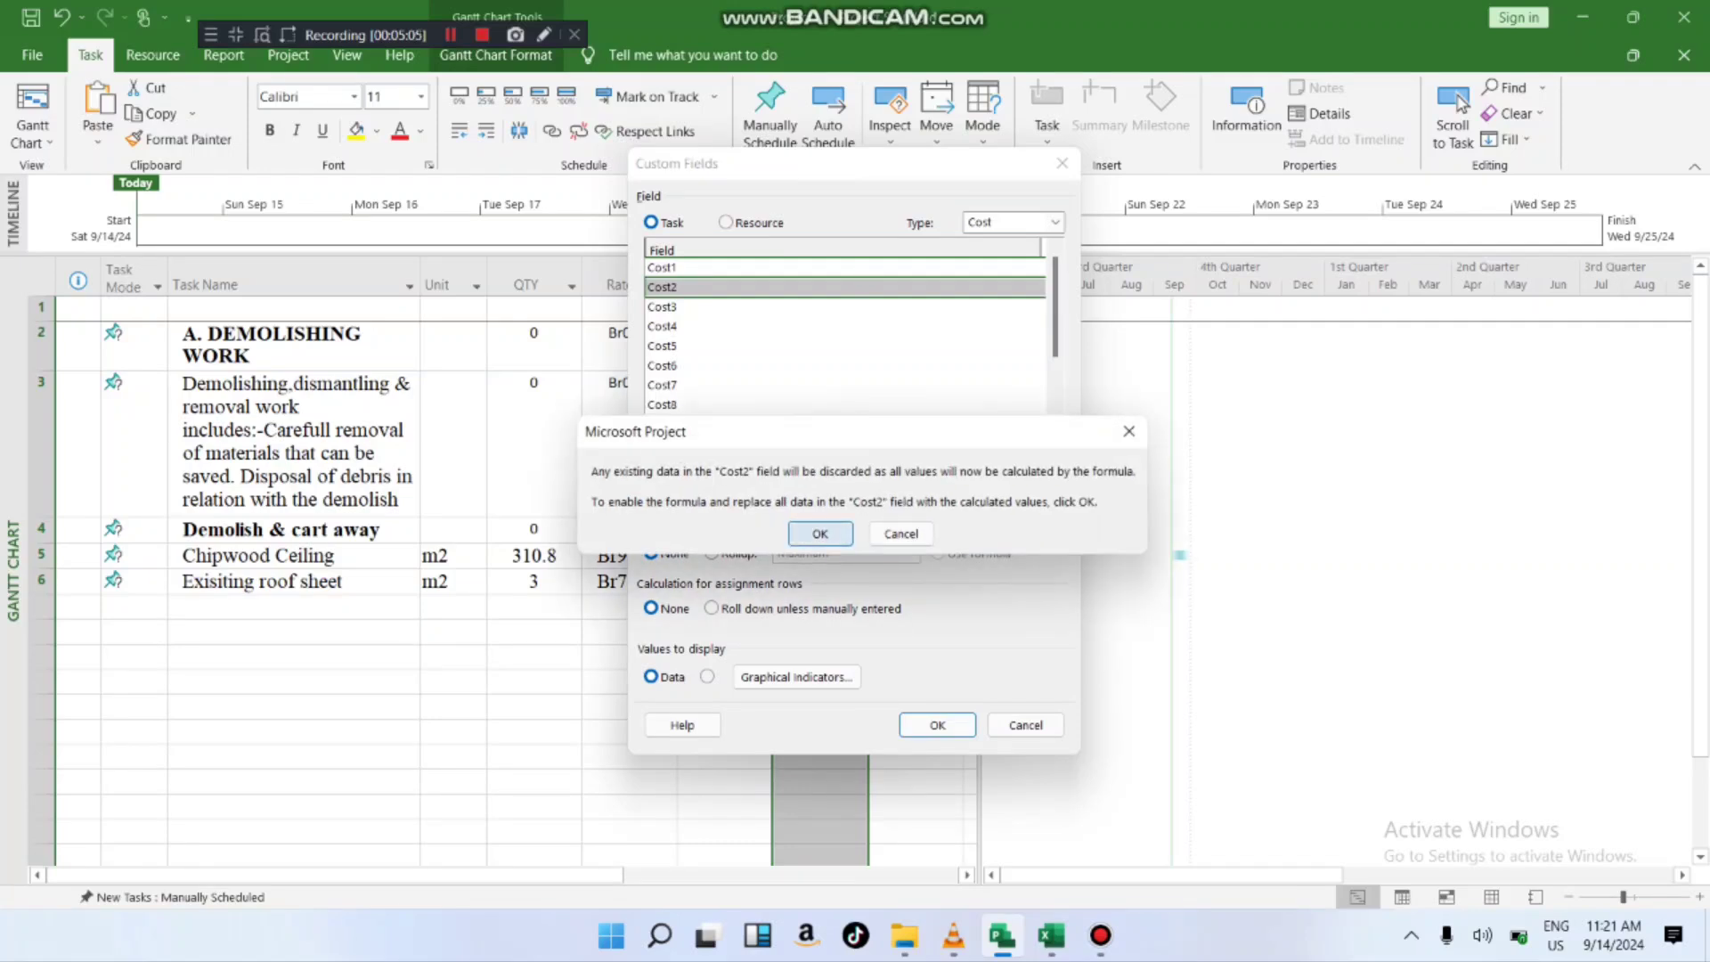
key(Return)
click(1055, 222)
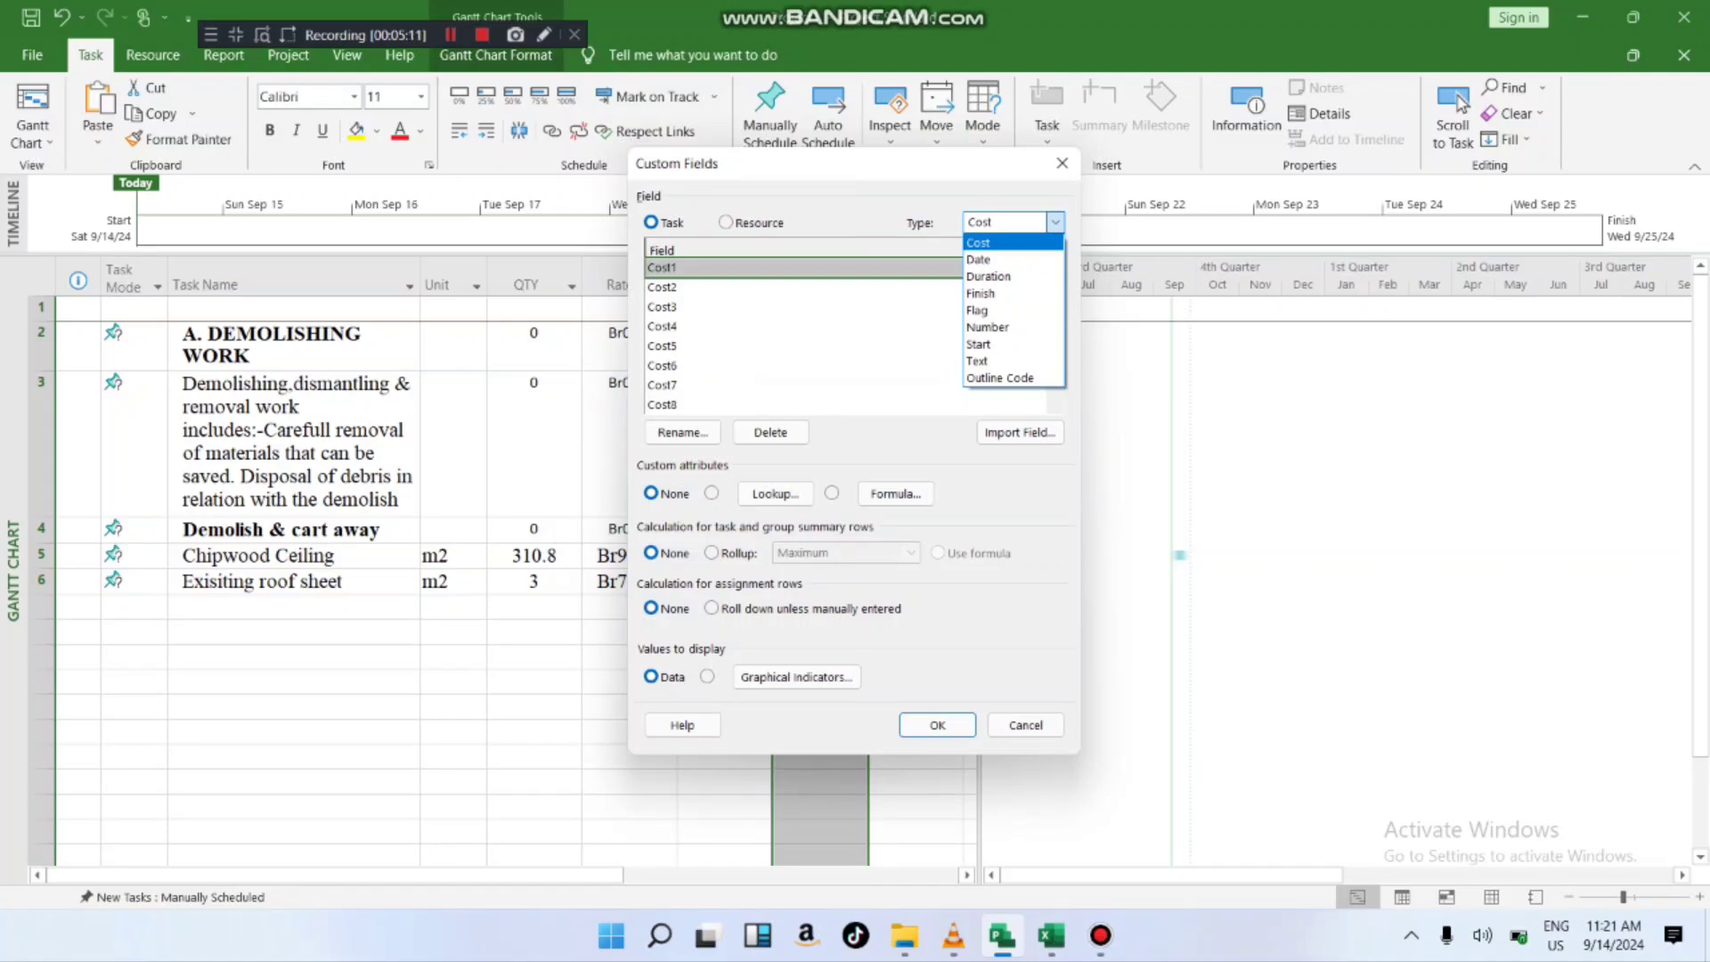
click(1055, 223)
click(694, 287)
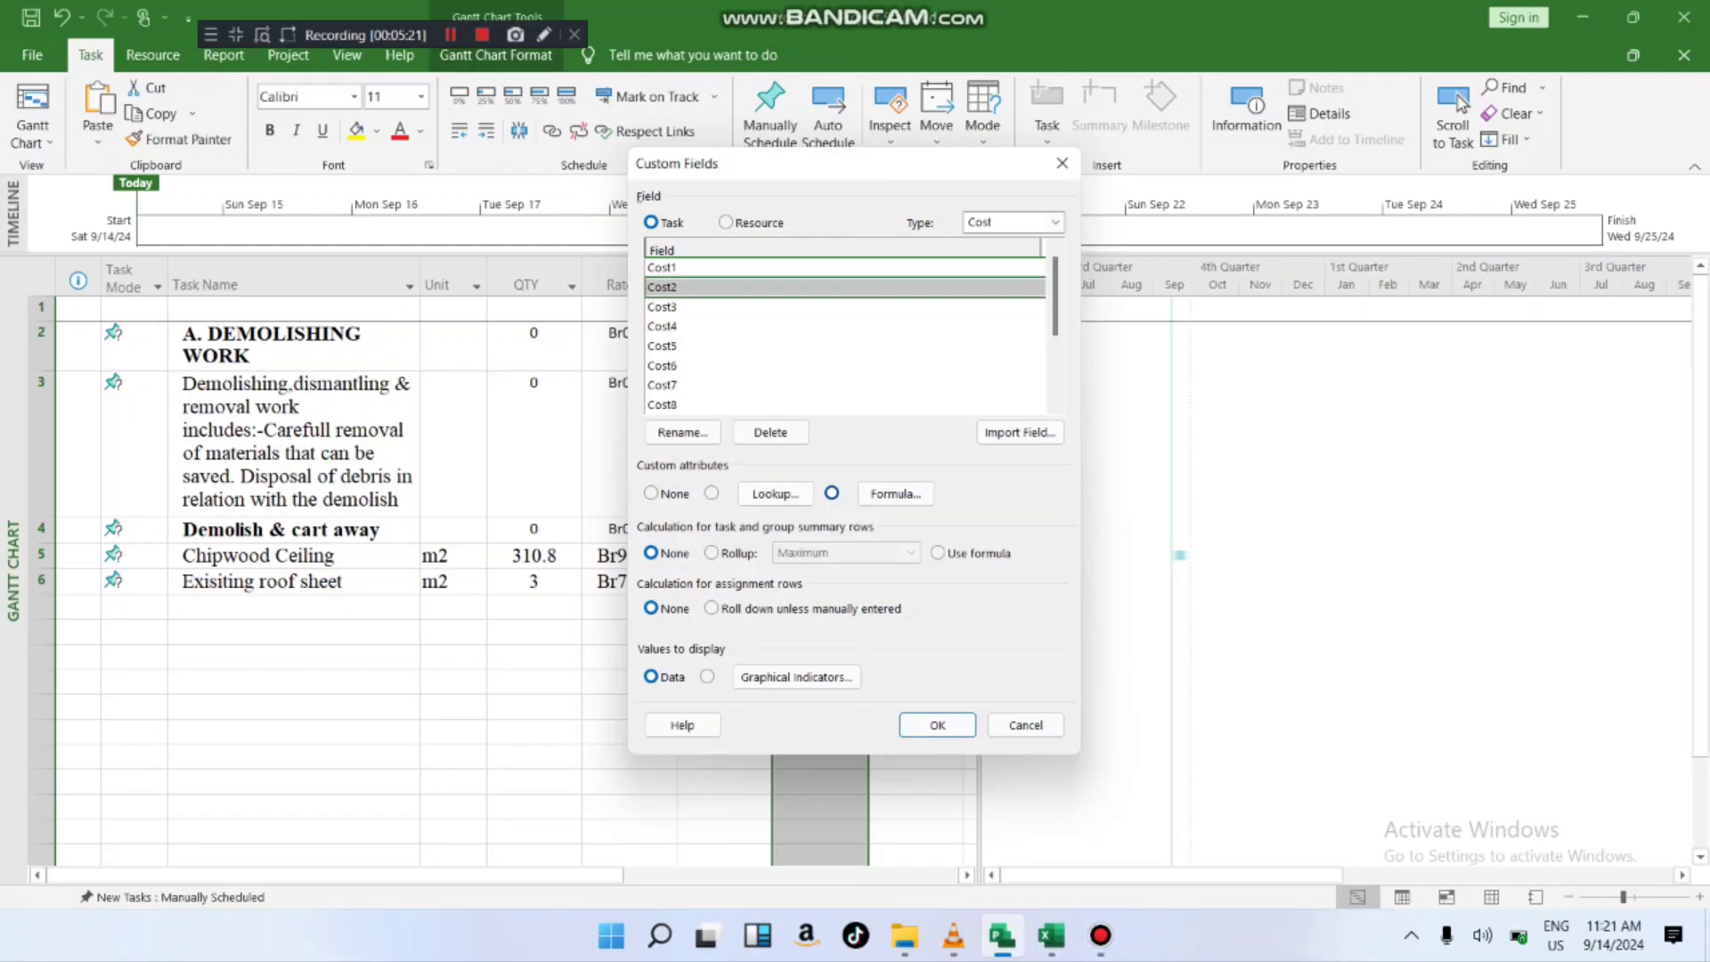
key(alt+r)
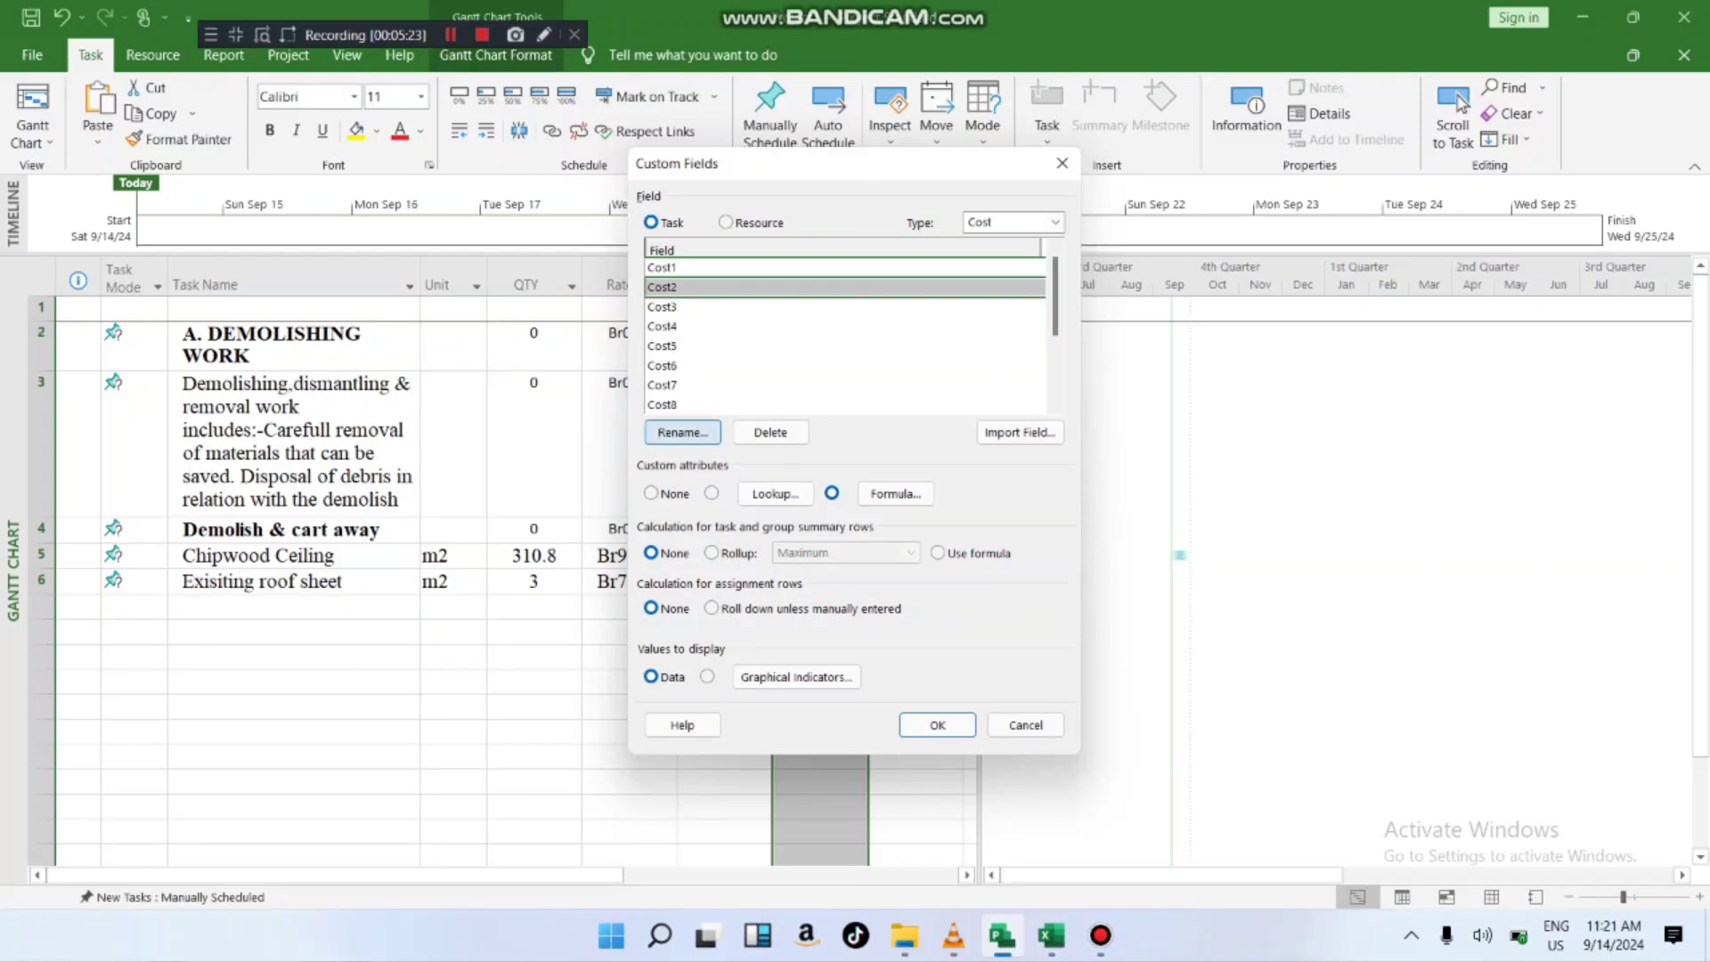
click(963, 400)
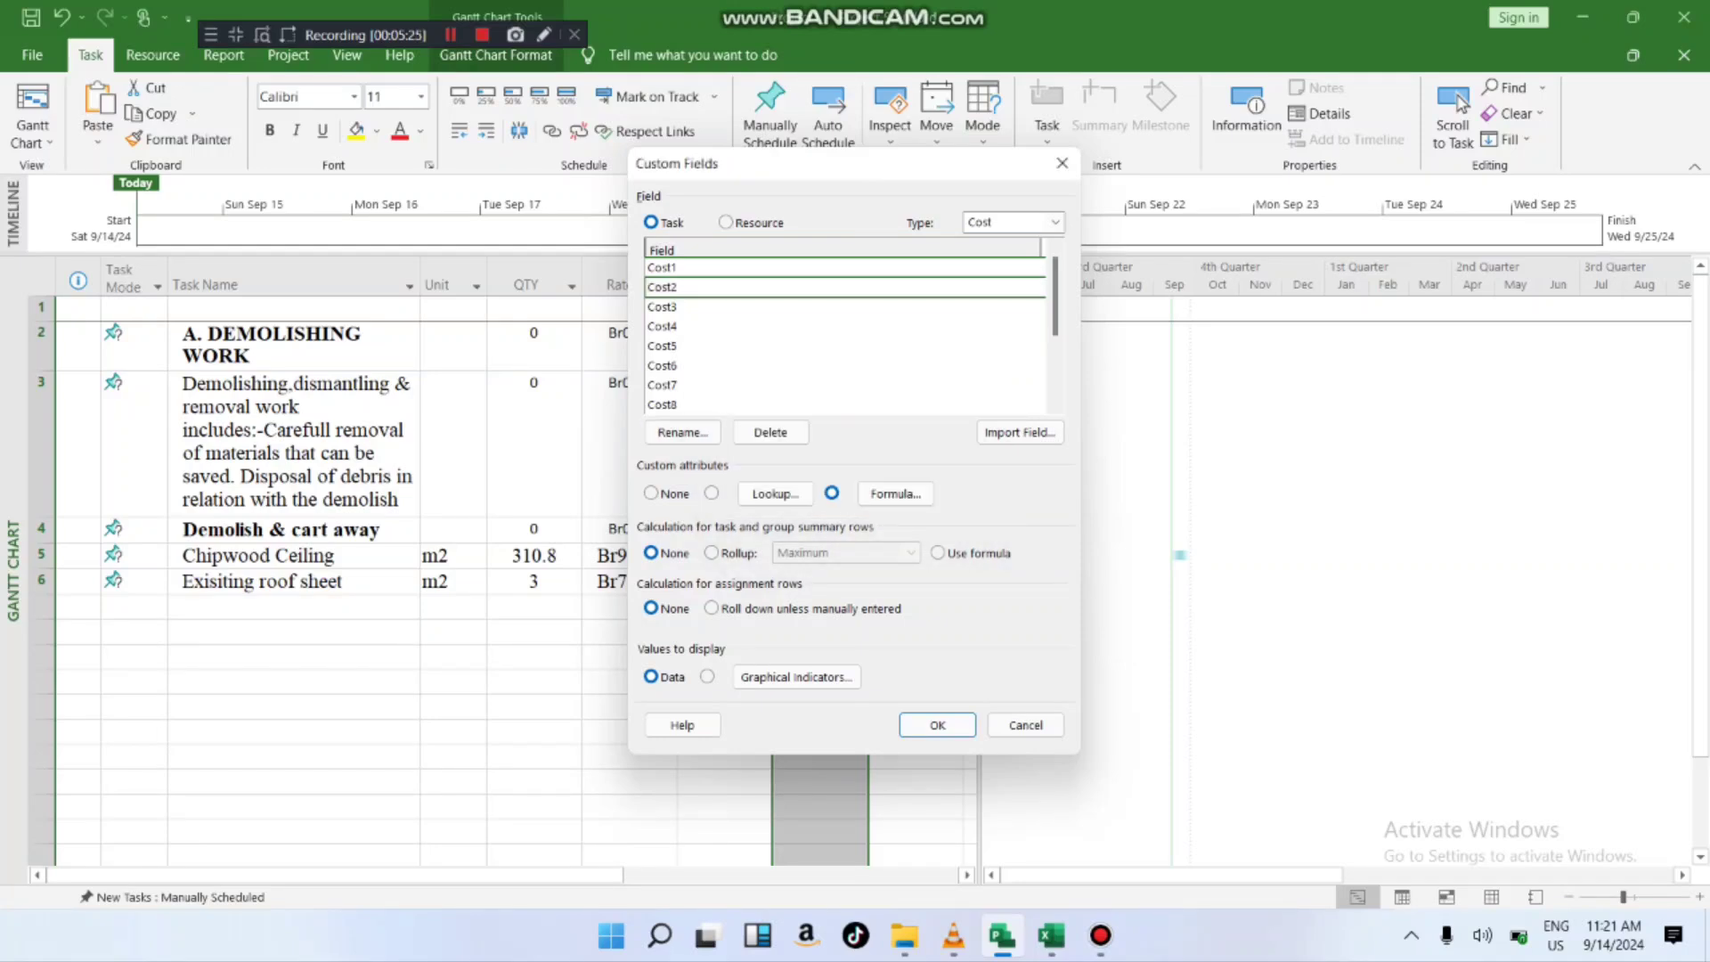
click(680, 287)
click(1019, 432)
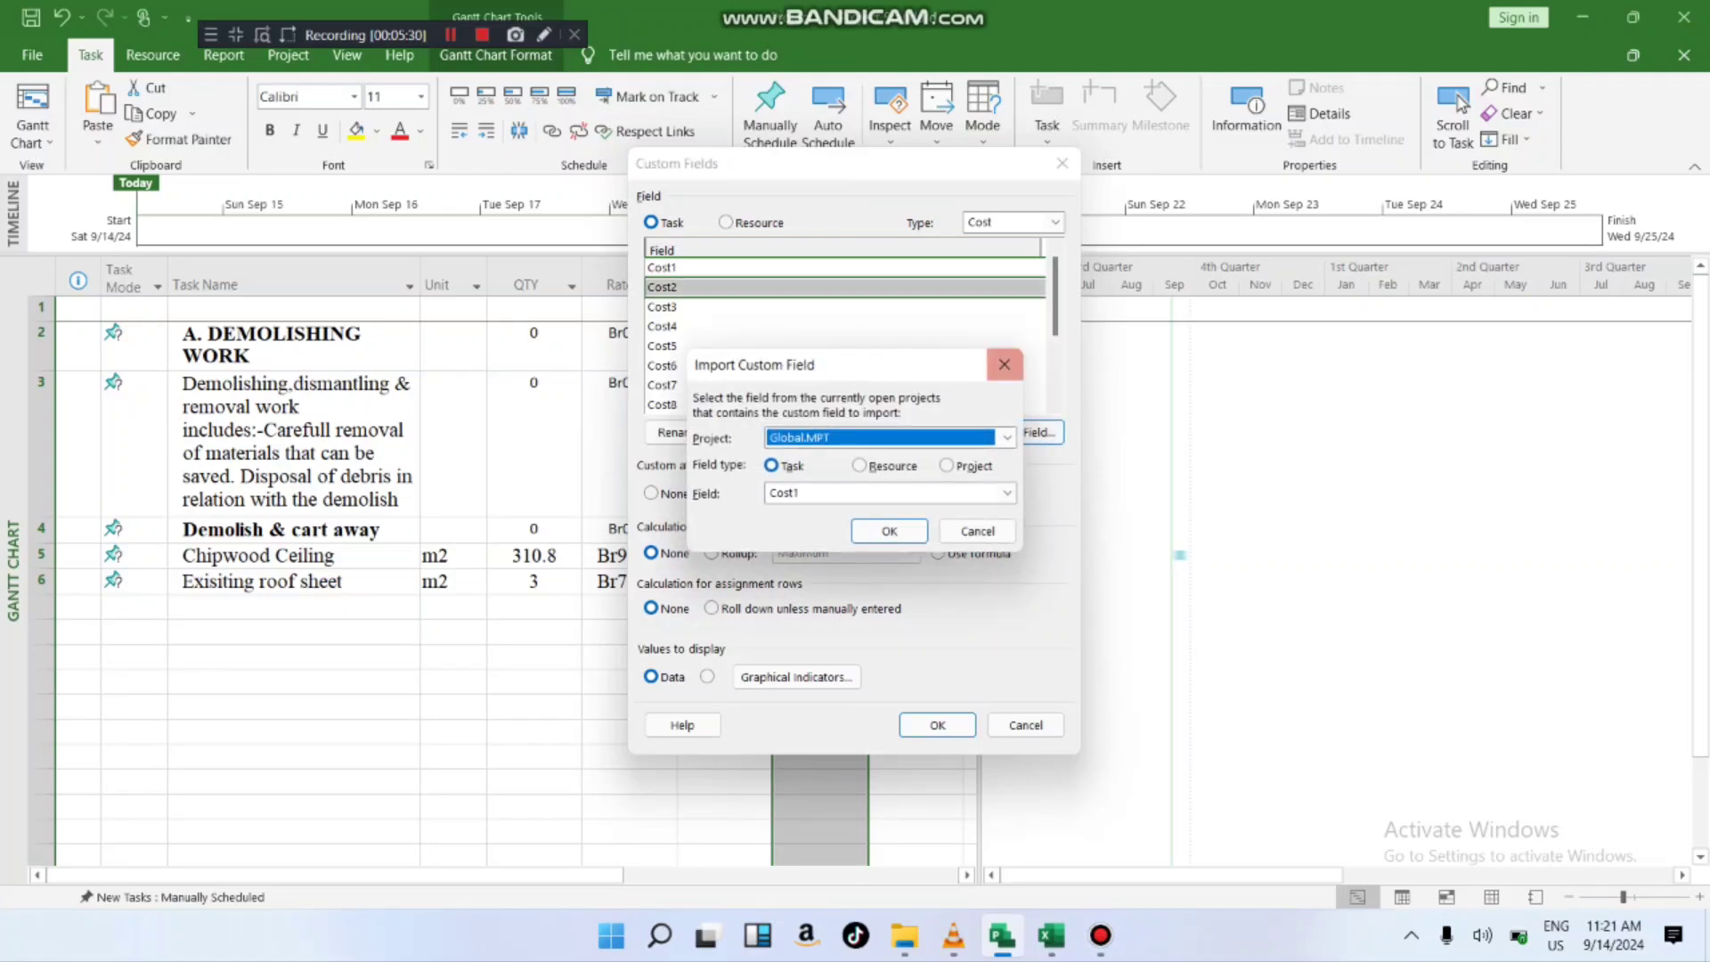
key(Return)
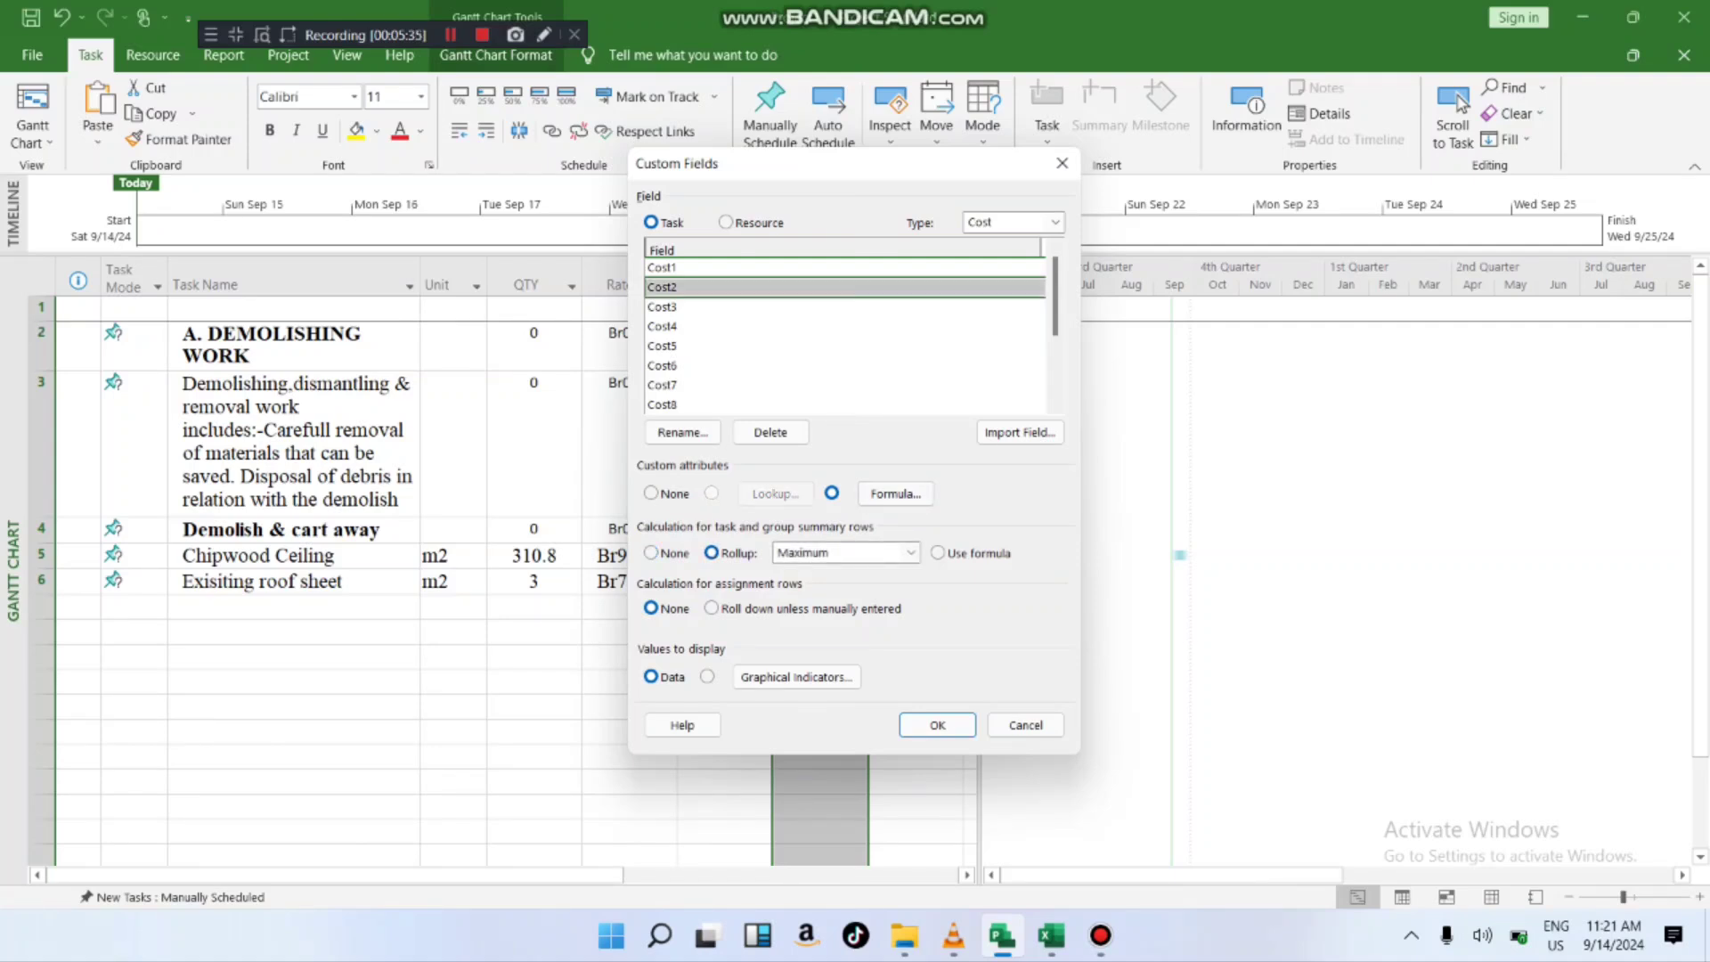
- Enter the formula Number1*Cost1 for the Cost2 field and accept replacing its existing data
click(861, 494)
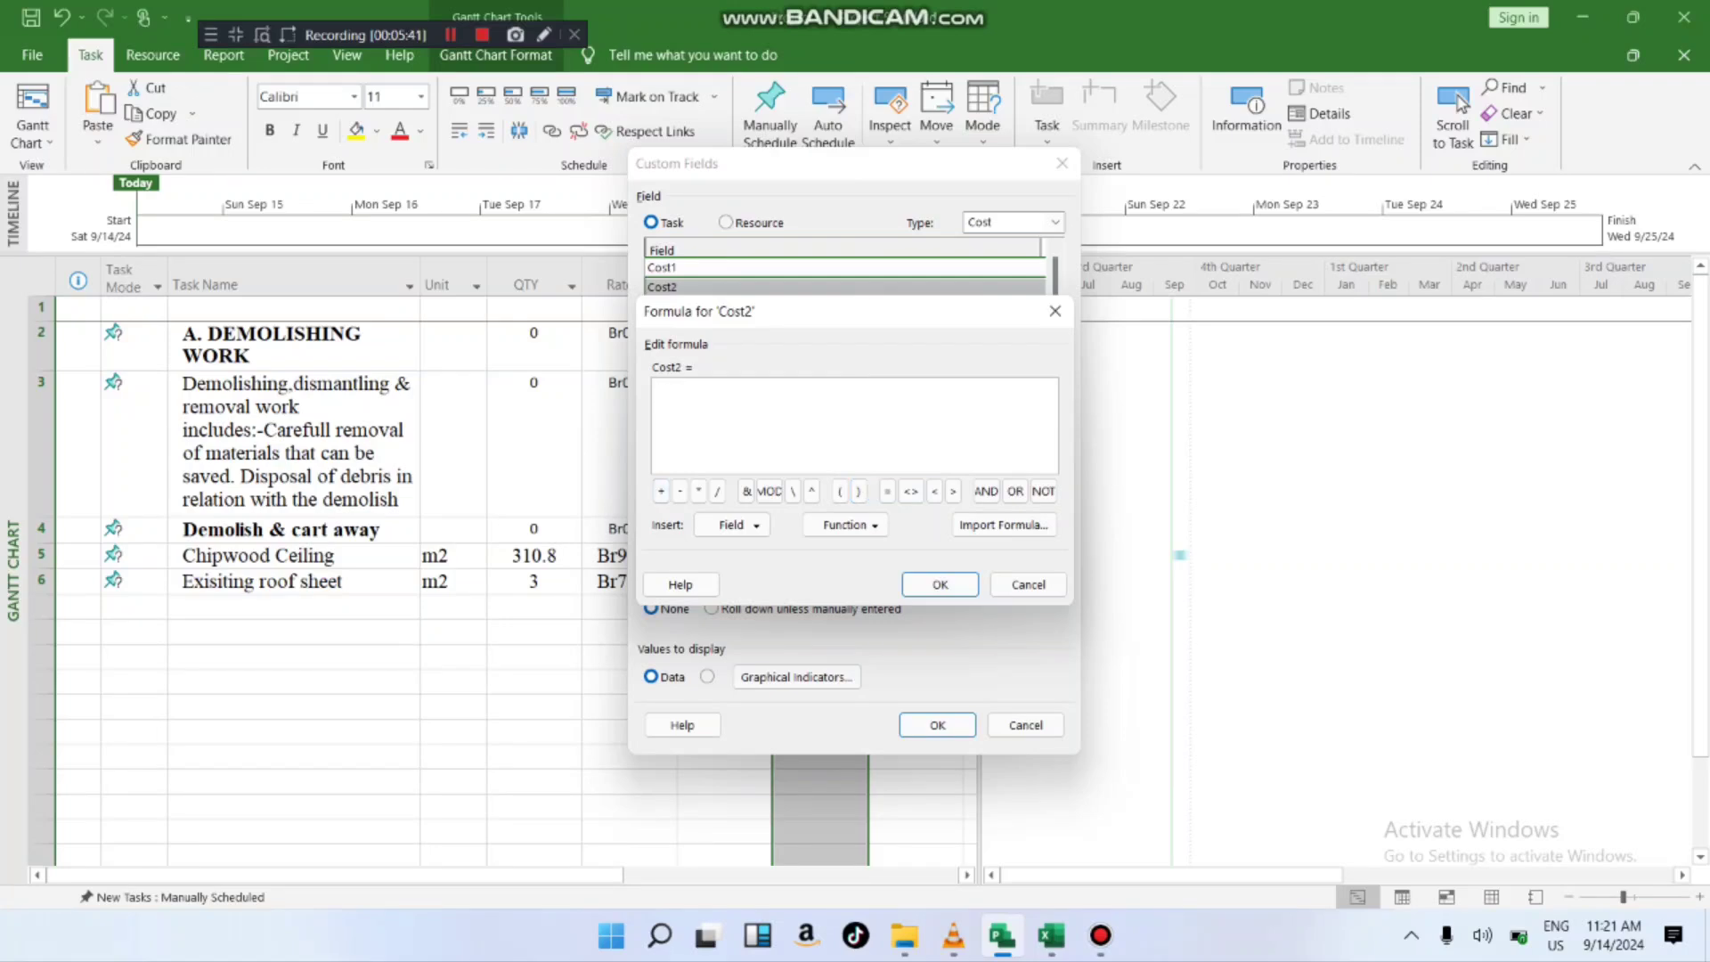
text(N)
key(BackSpace)
text(umber1*Cost1)
key(Return)
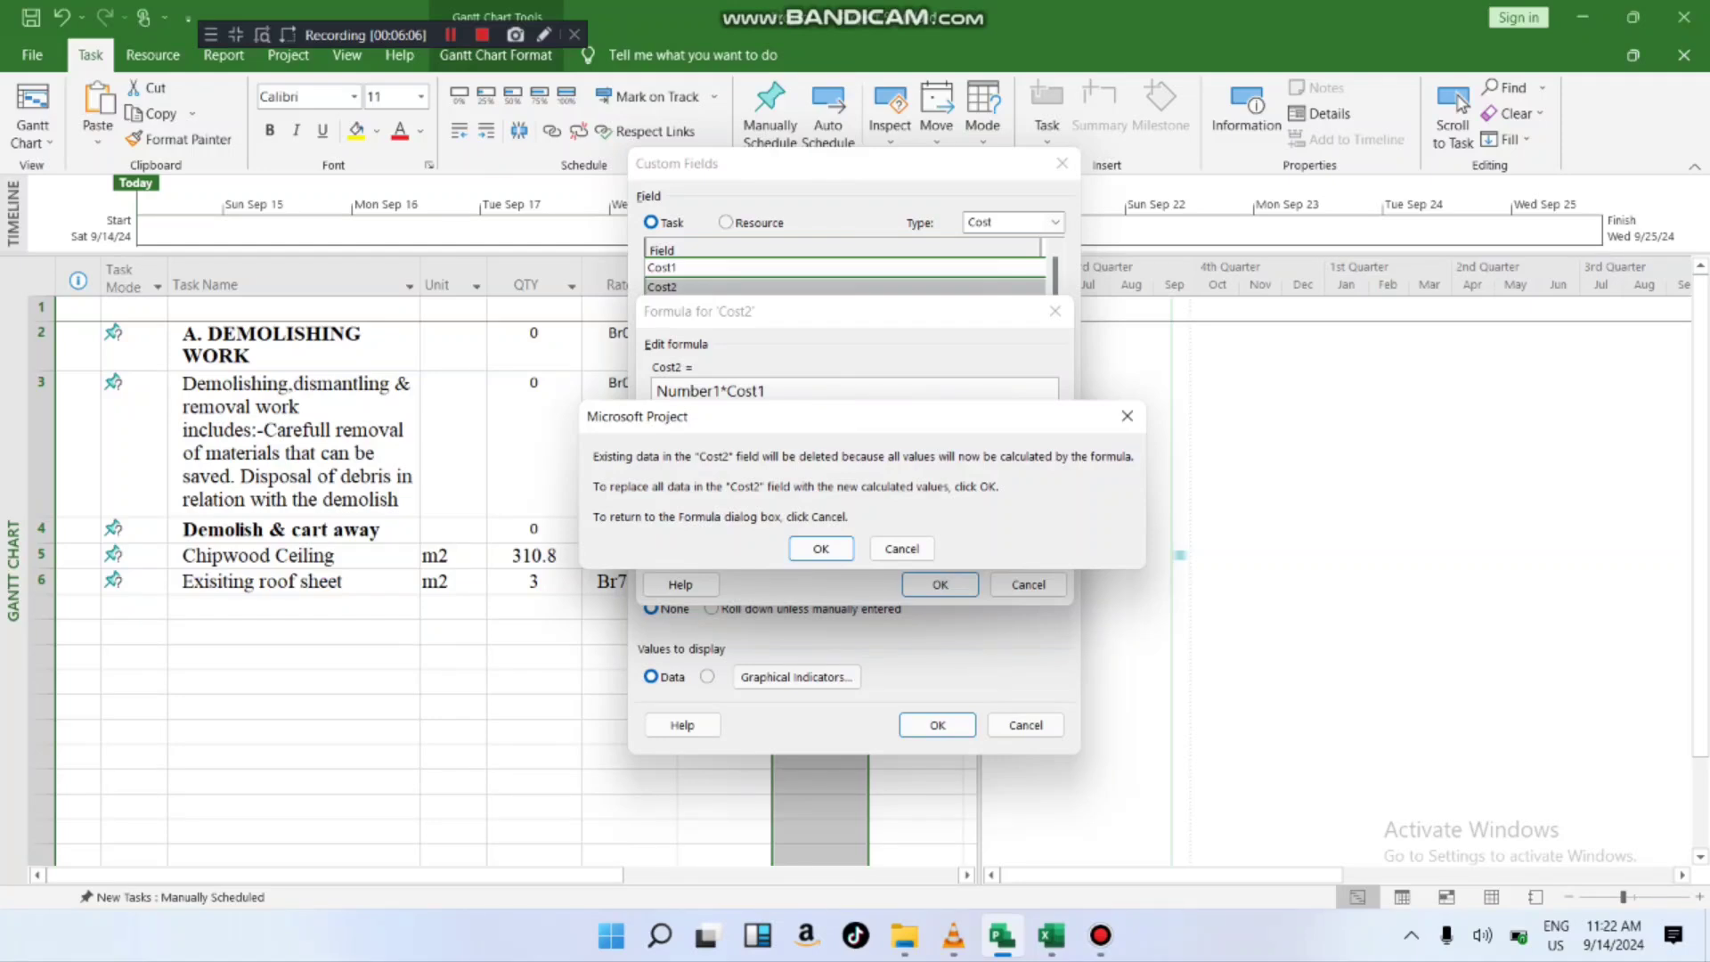
key(Return)
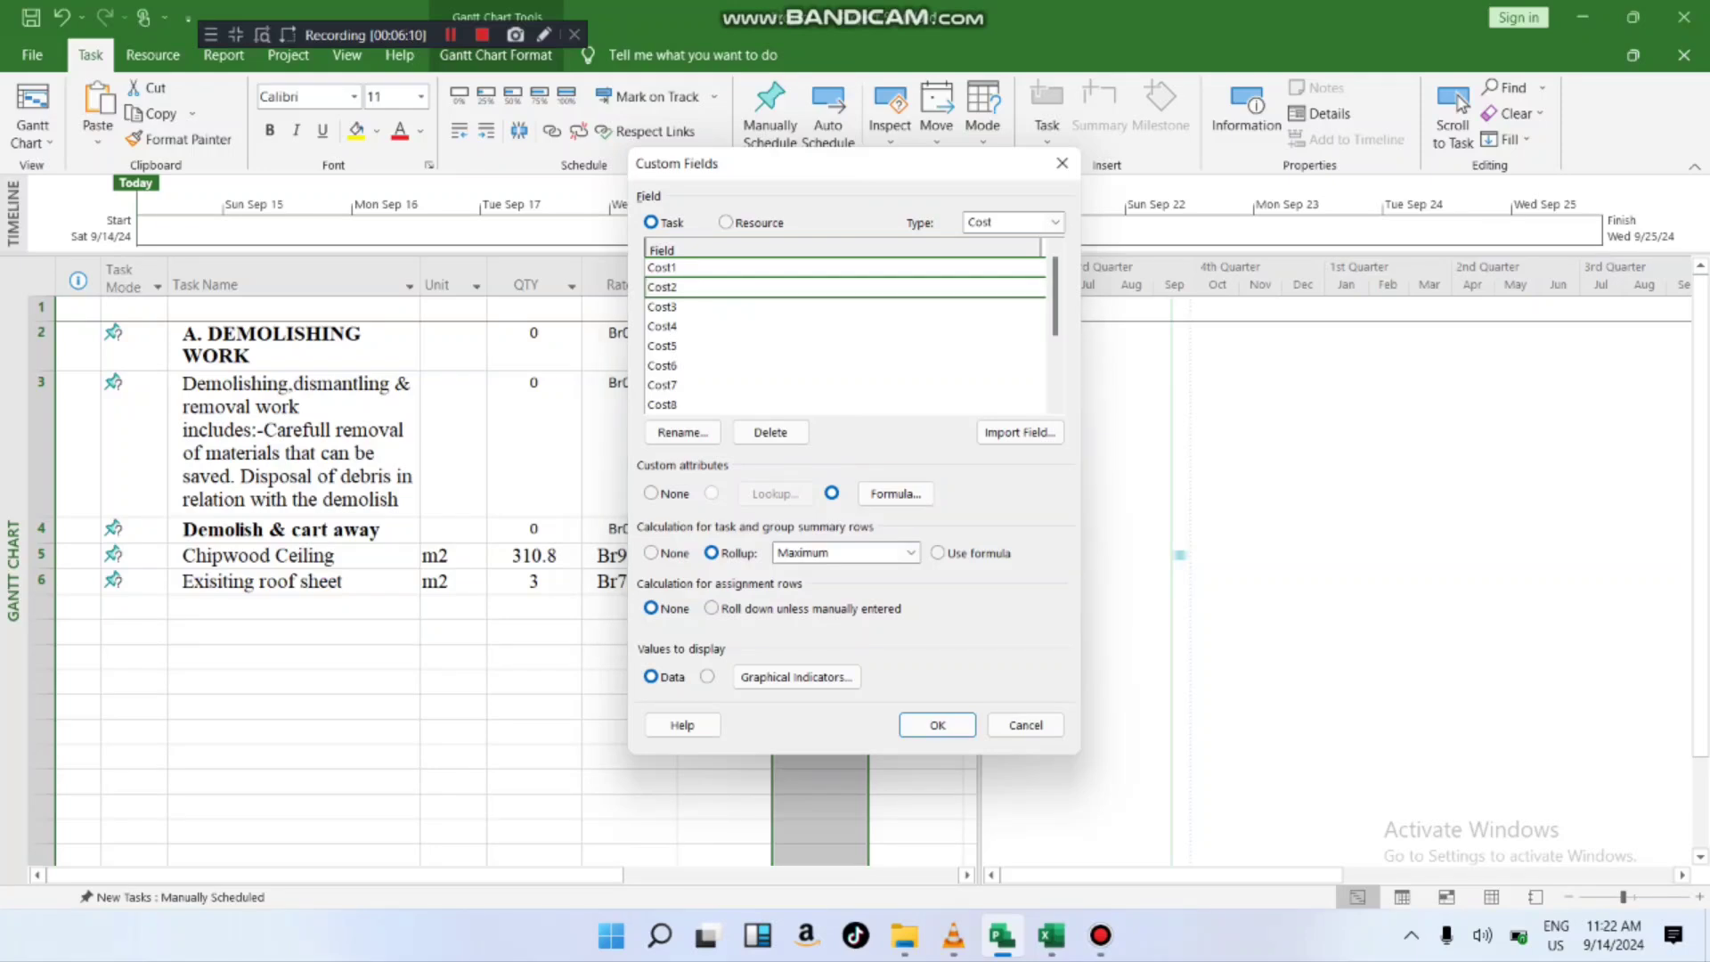
- Set the Cost2 rollup for task and group summary rows to Sum and apply the custom field settings
click(911, 554)
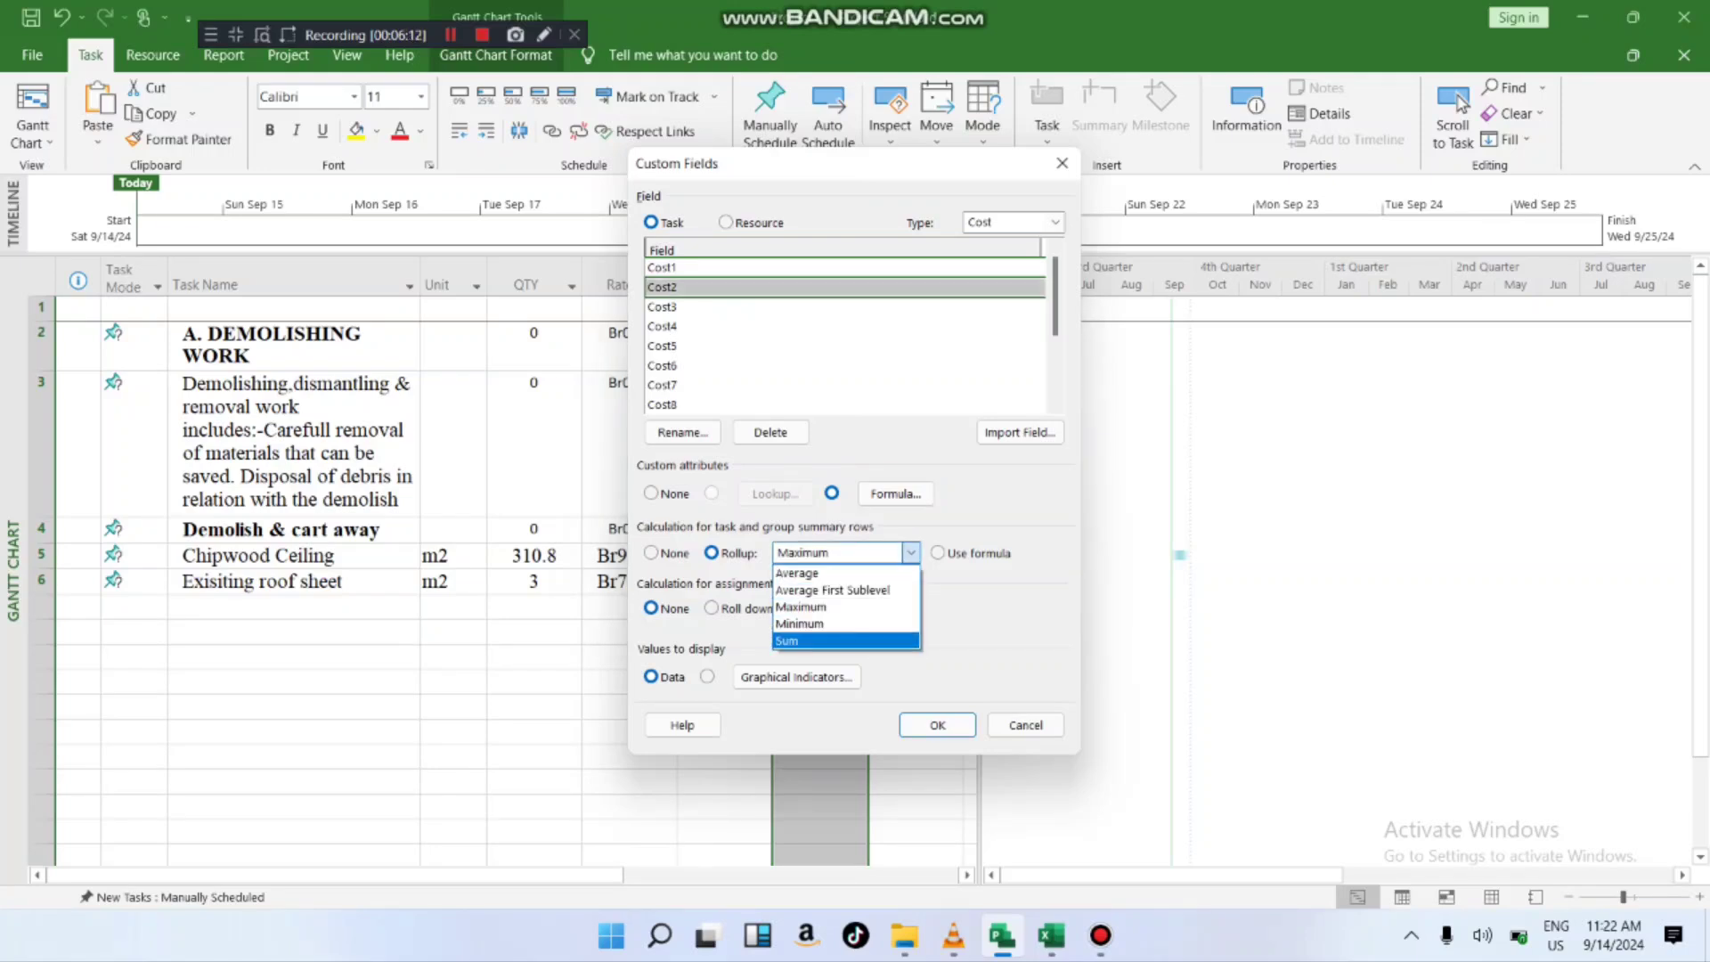
click(838, 640)
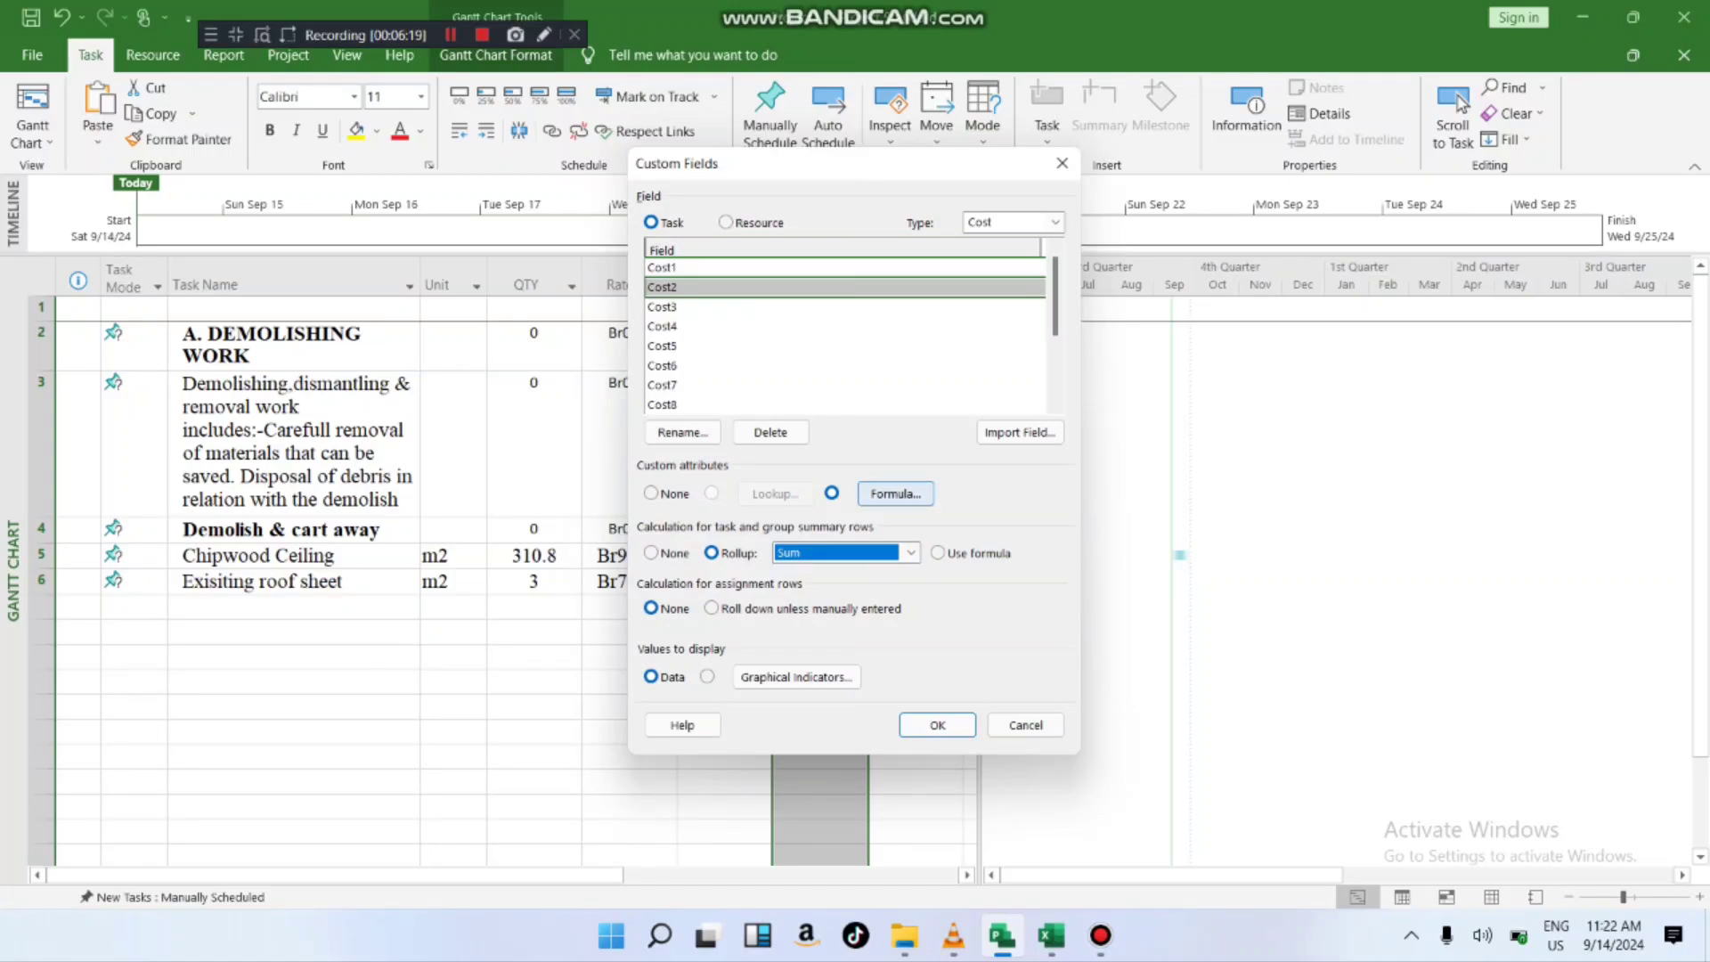
key(Return)
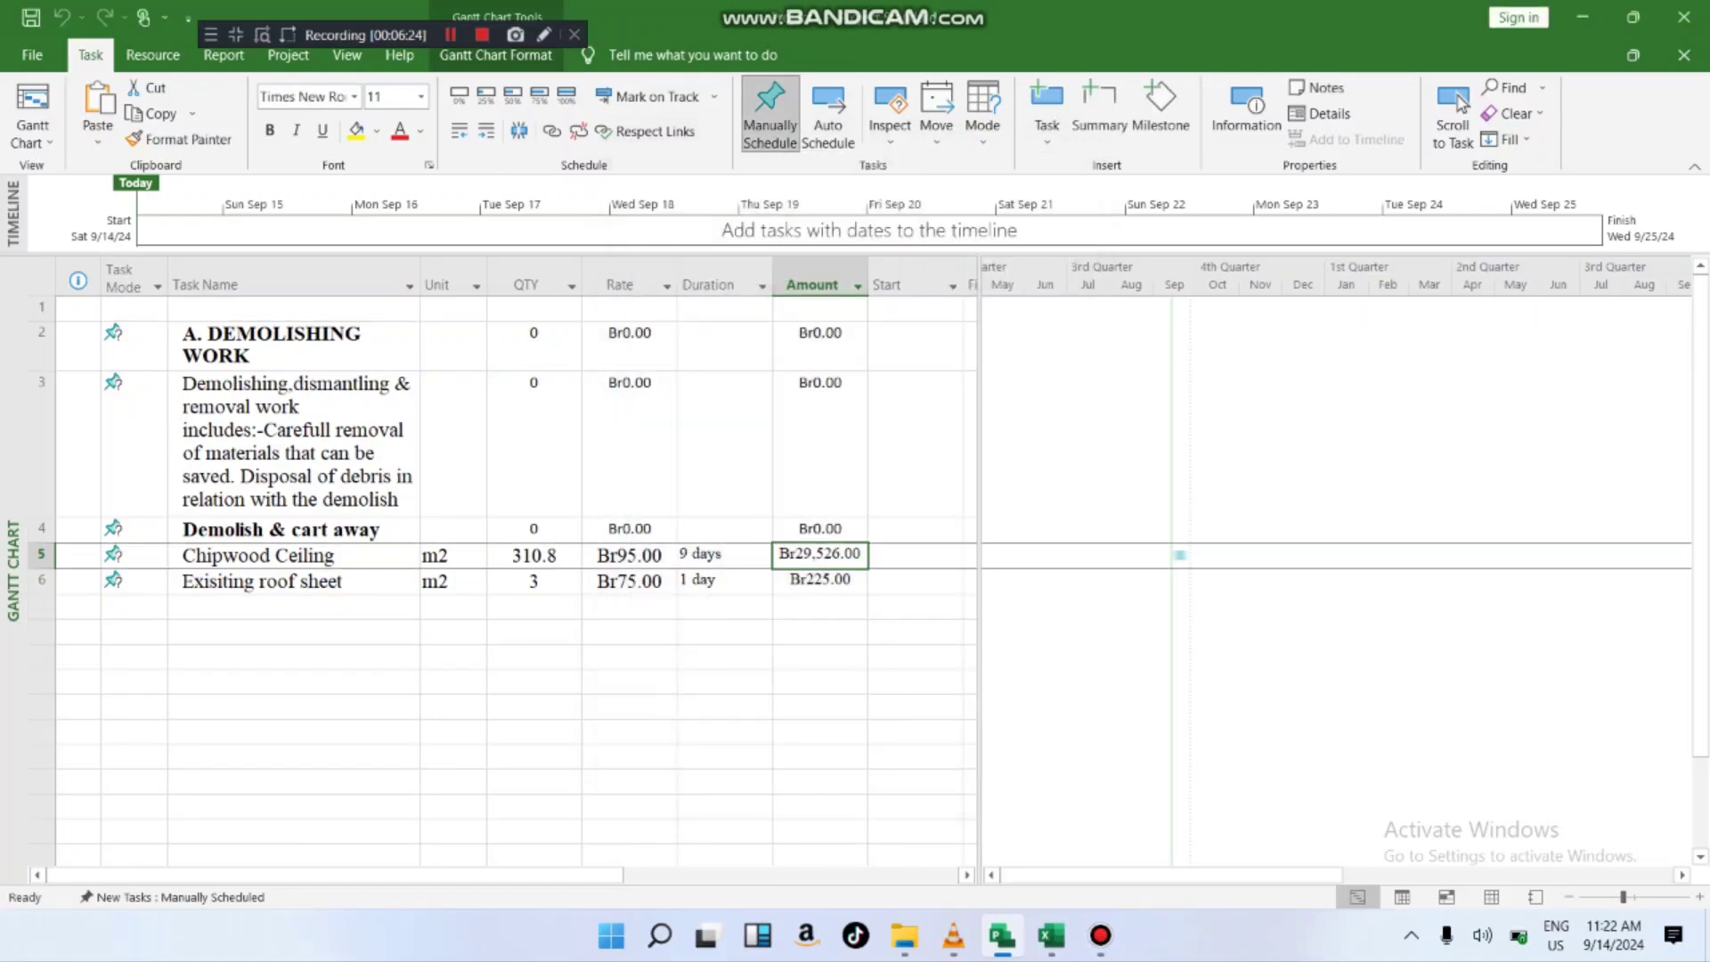
- Check the calculated amounts of the Chipwood Ceiling and Exisiting roof sheet tasks against their quantities and rates
key(Left)
key(Left)
key(Left)
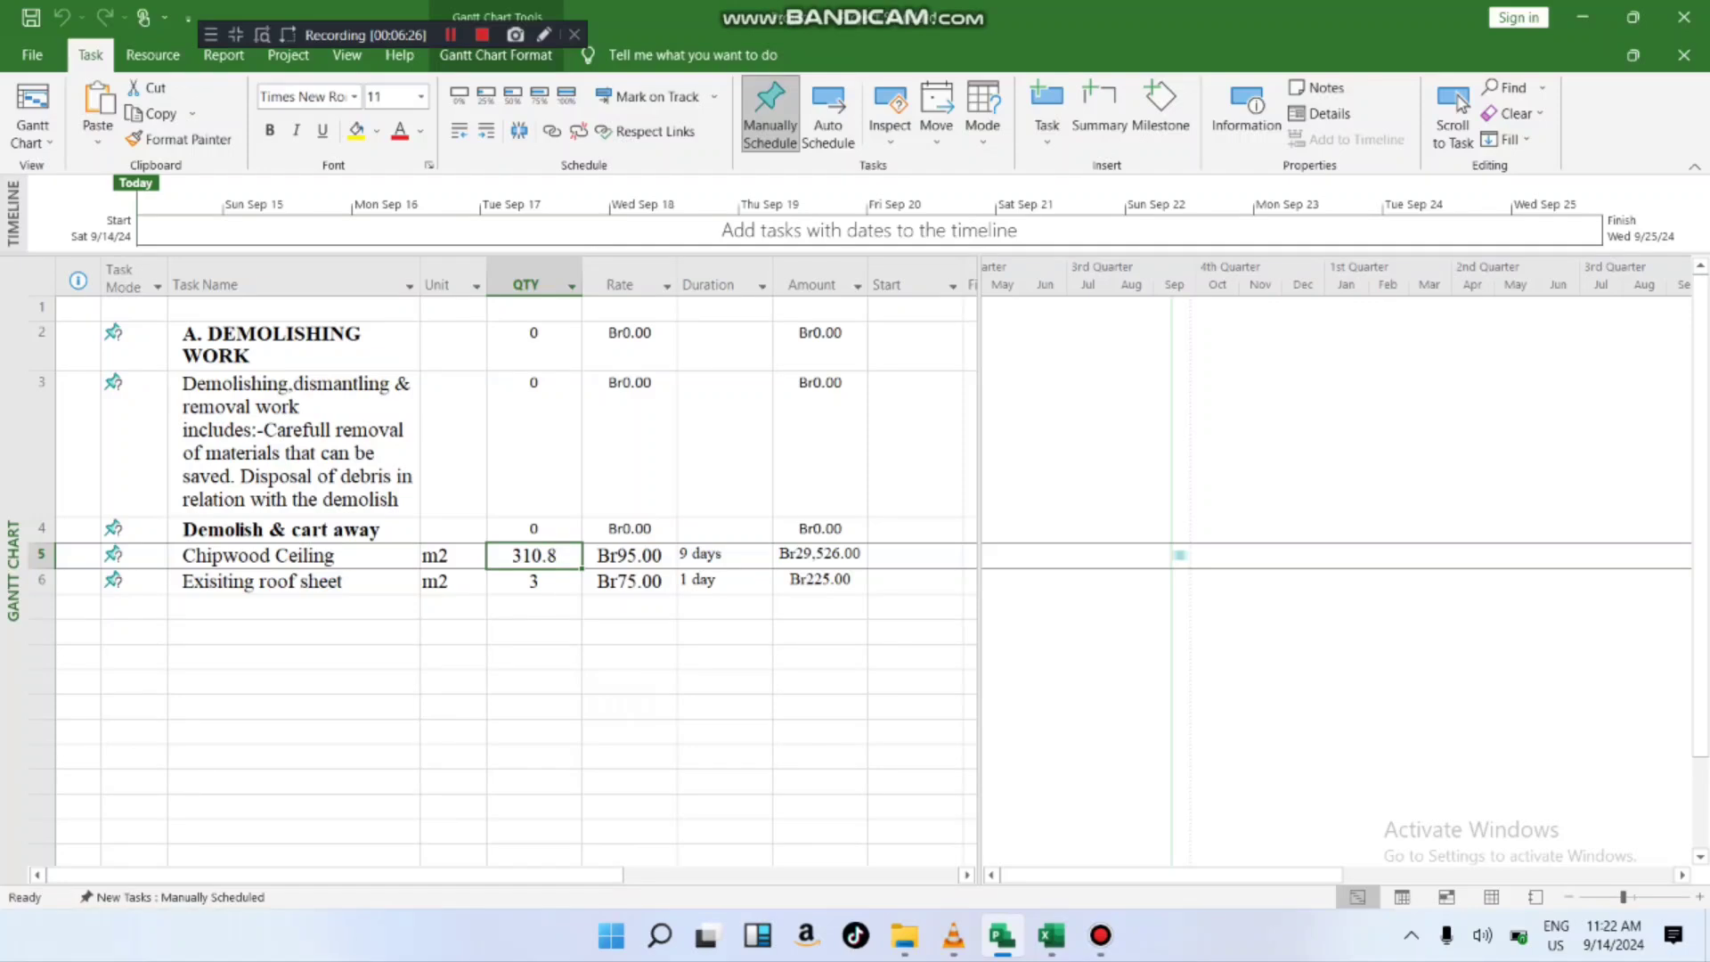
key(Right)
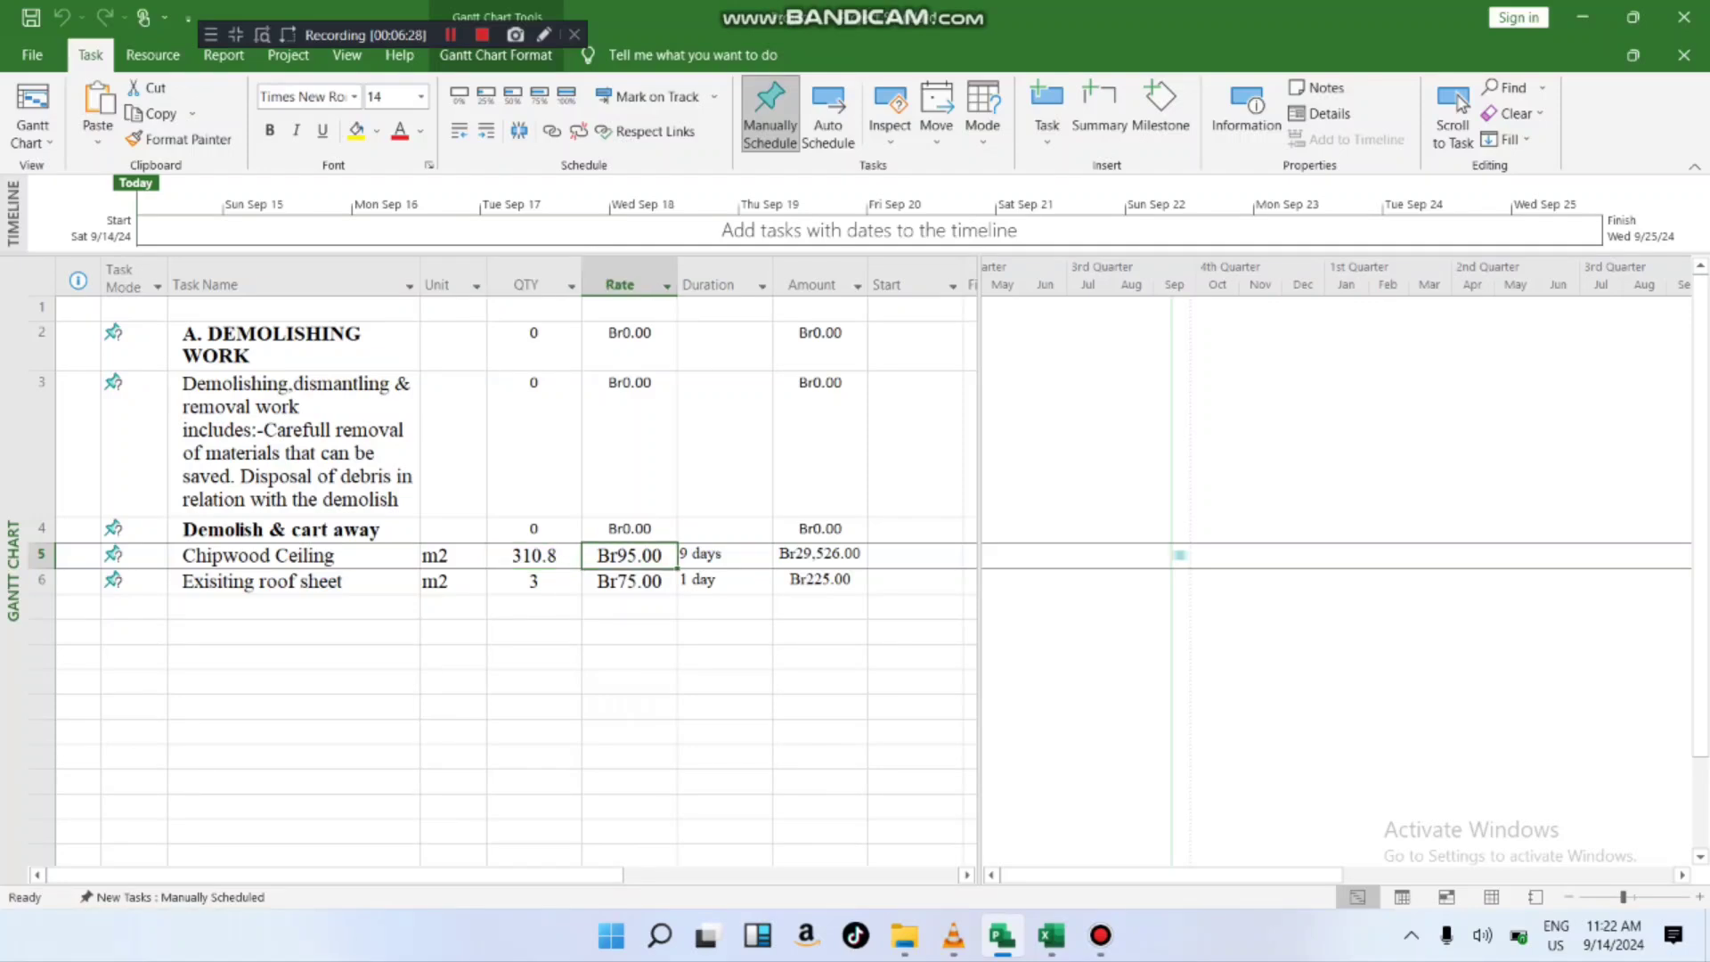
key(Right)
key(Right)
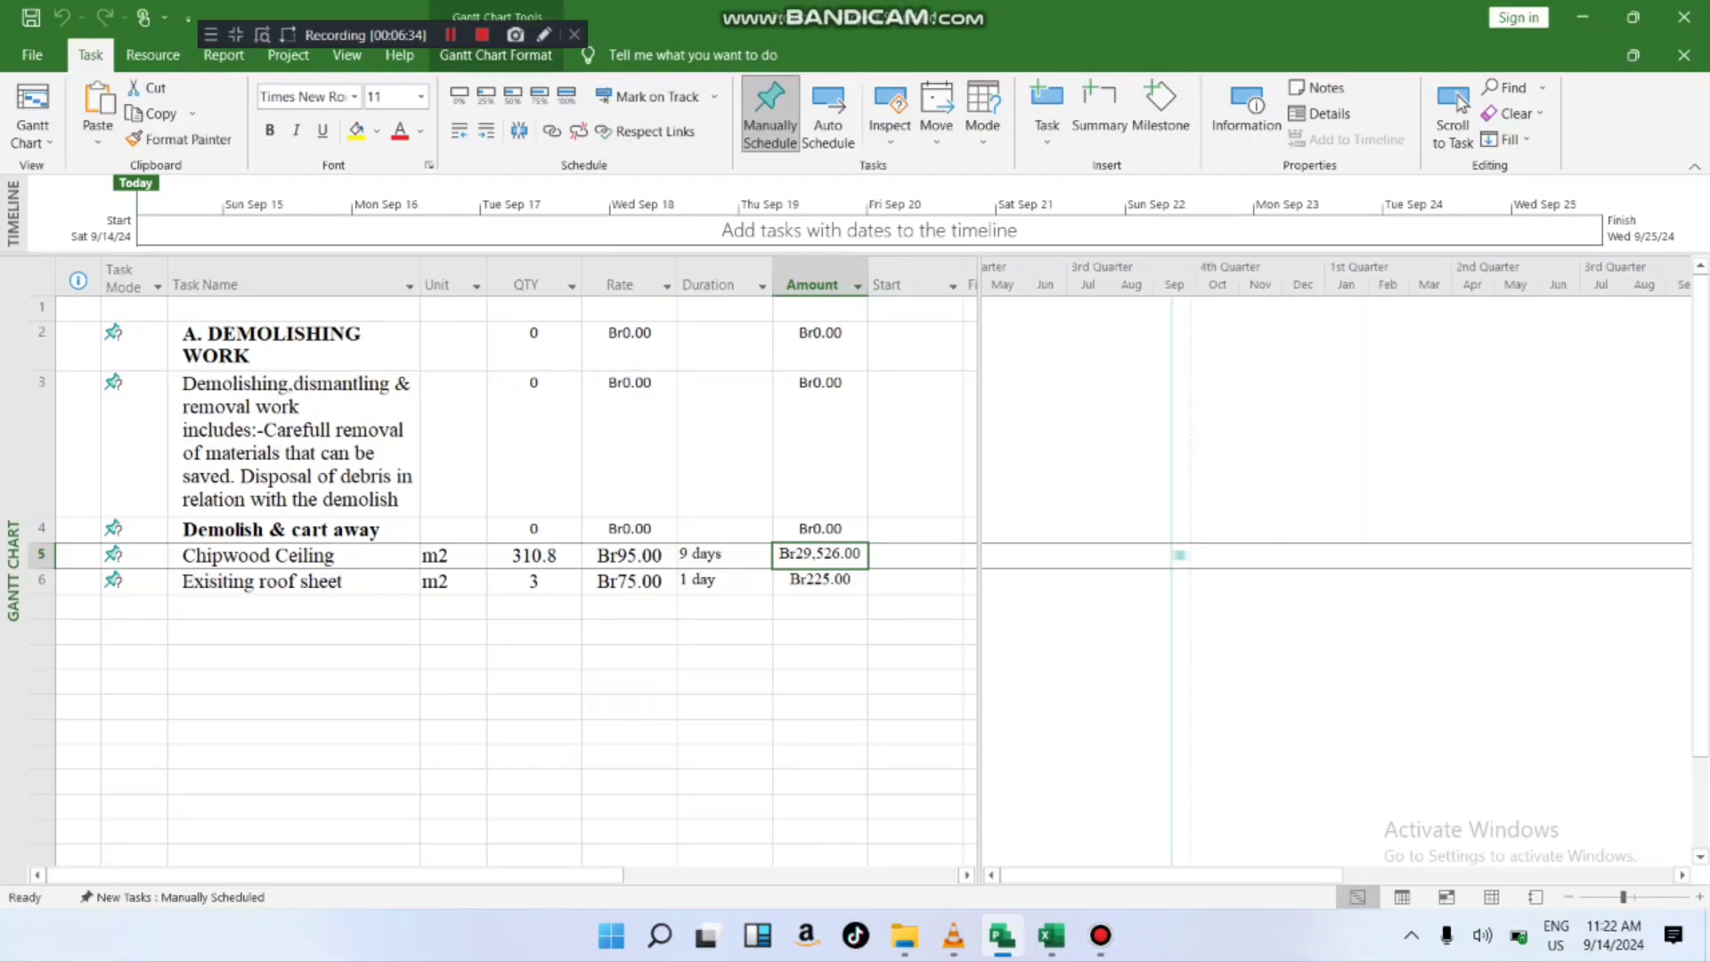
key(Down)
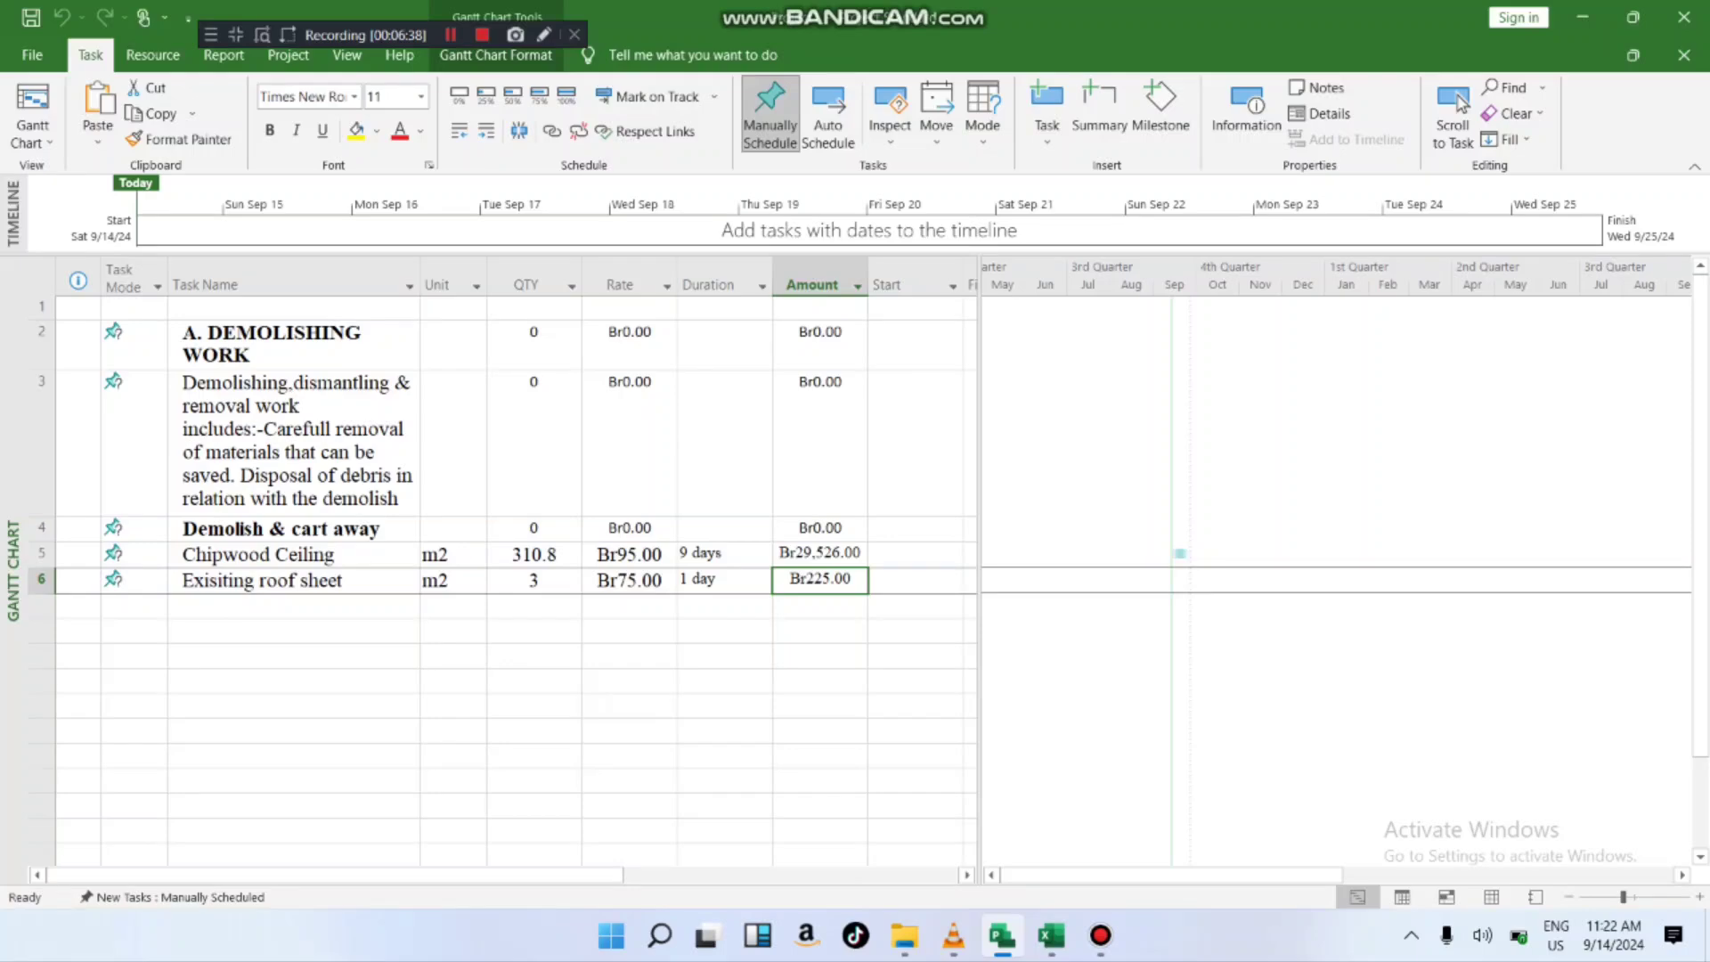
- Compare the calculated amounts of Chipwood Ceiling and Exisiting roof sheet with the Contract Amount column of the Excel bill of quantities
scroll(516, 579, down, 3)
scroll(516, 579, up, 3)
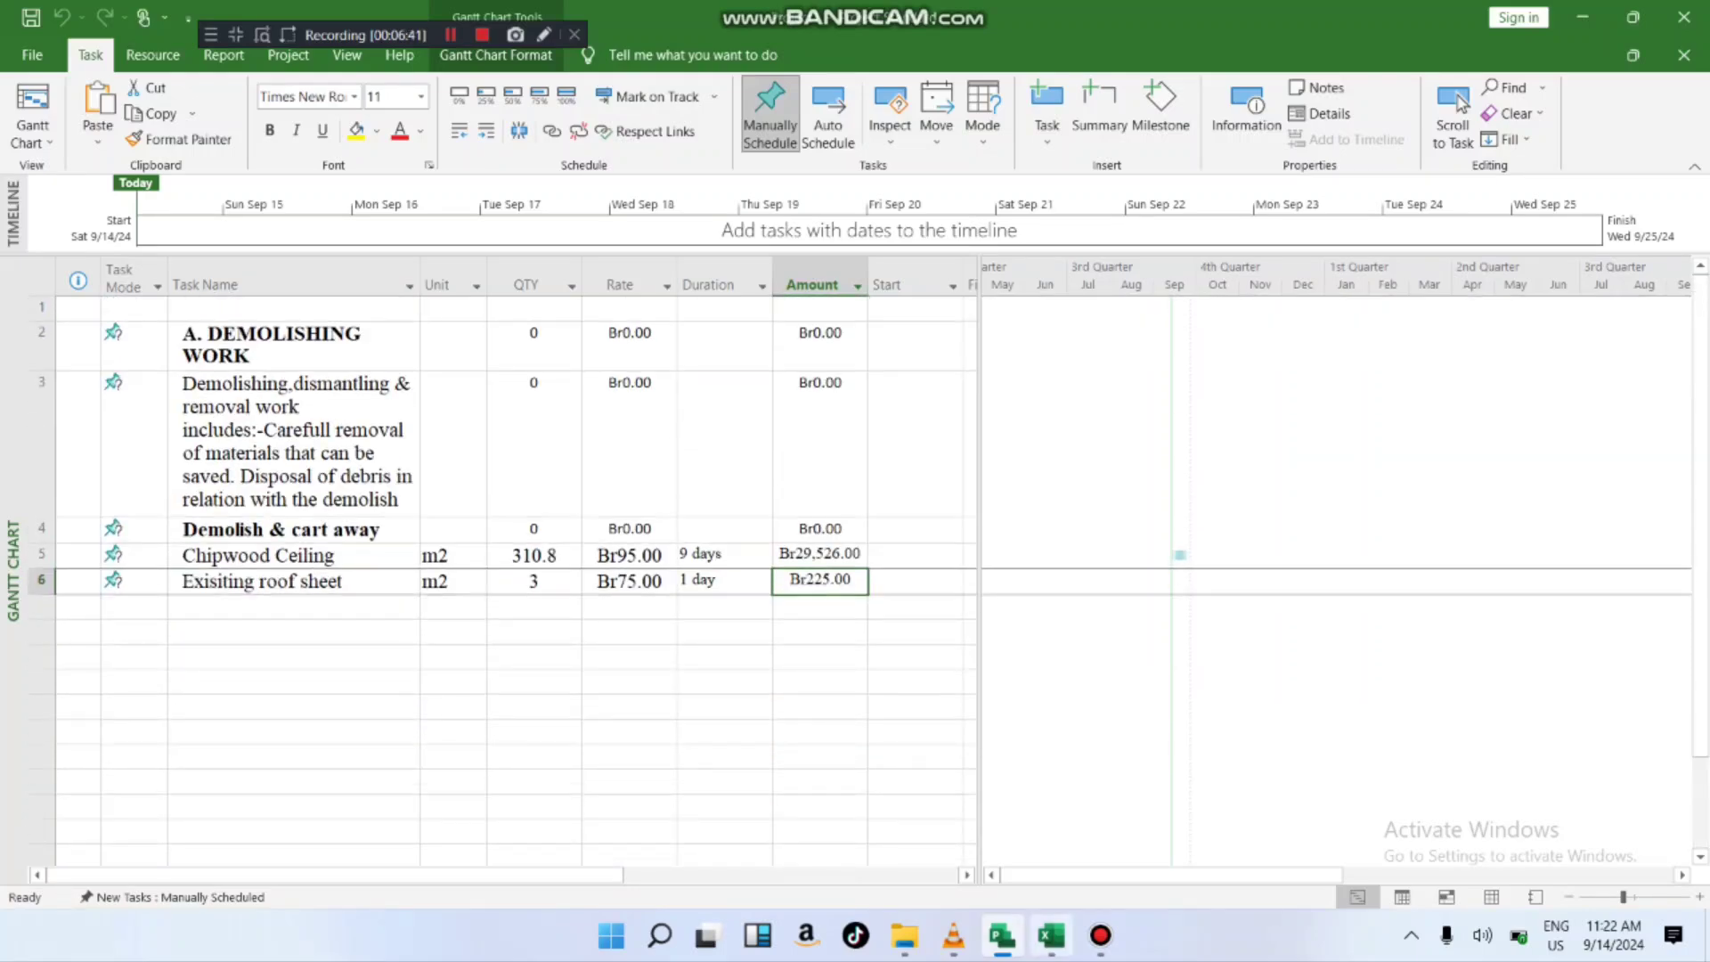
click(1052, 936)
key(ctrl+v)
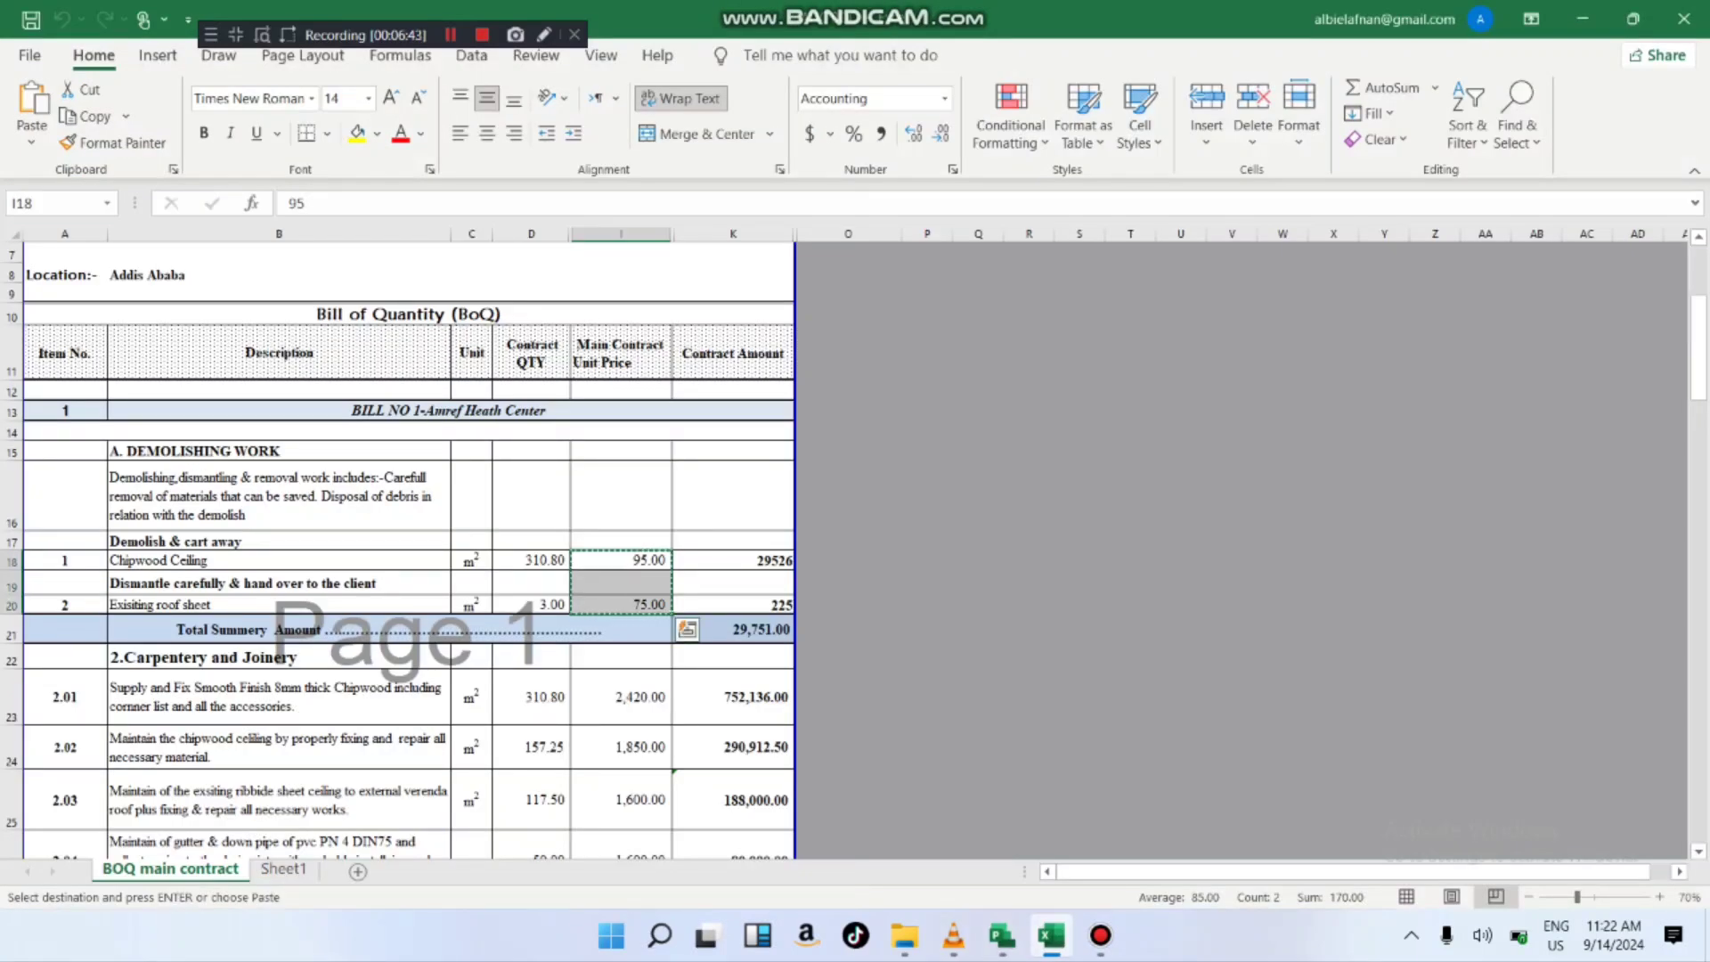
key(Escape)
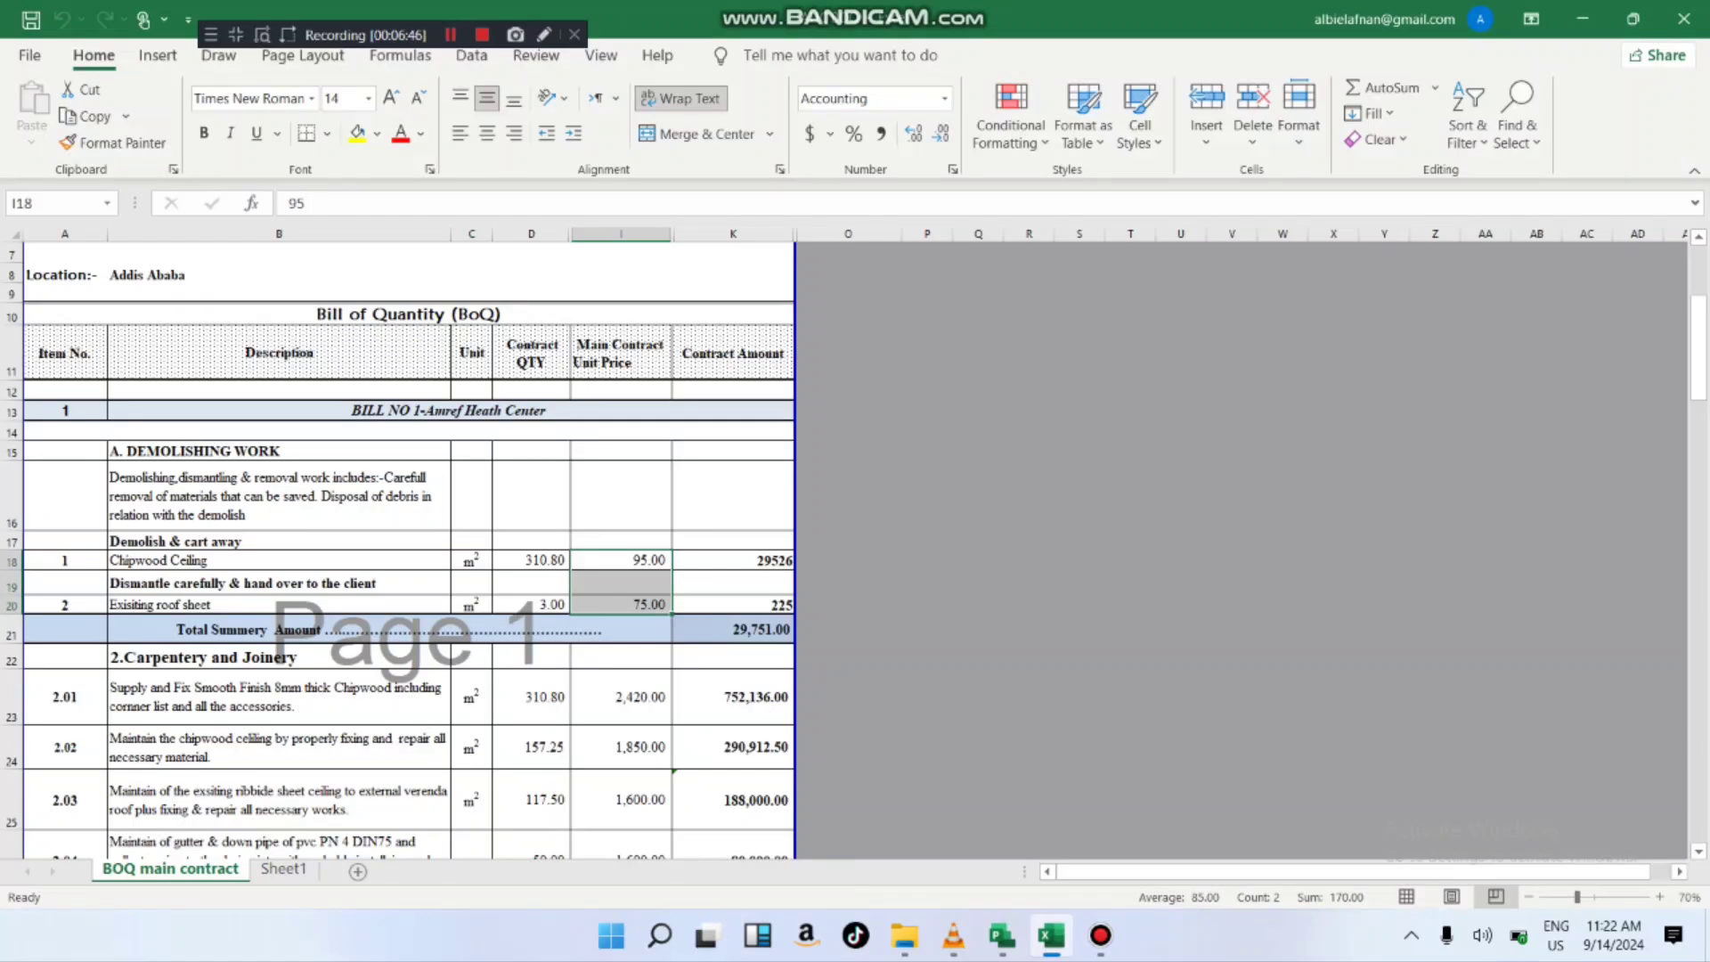
click(1002, 936)
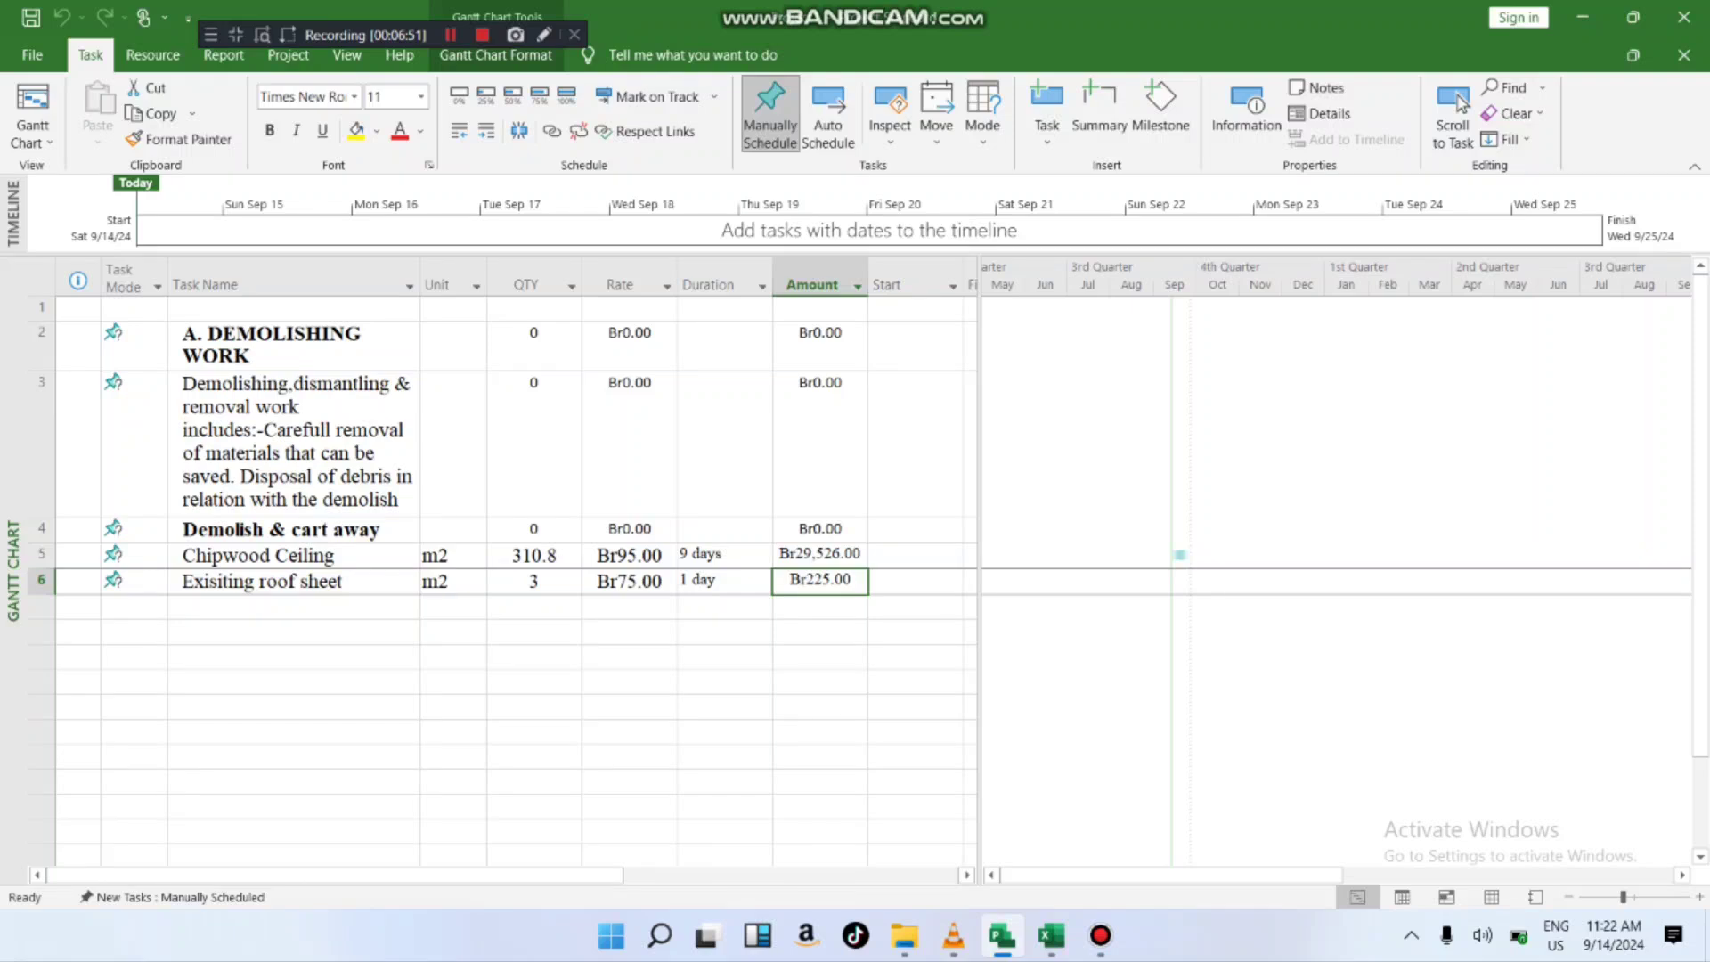
key(Up)
mouse_move(1051, 935)
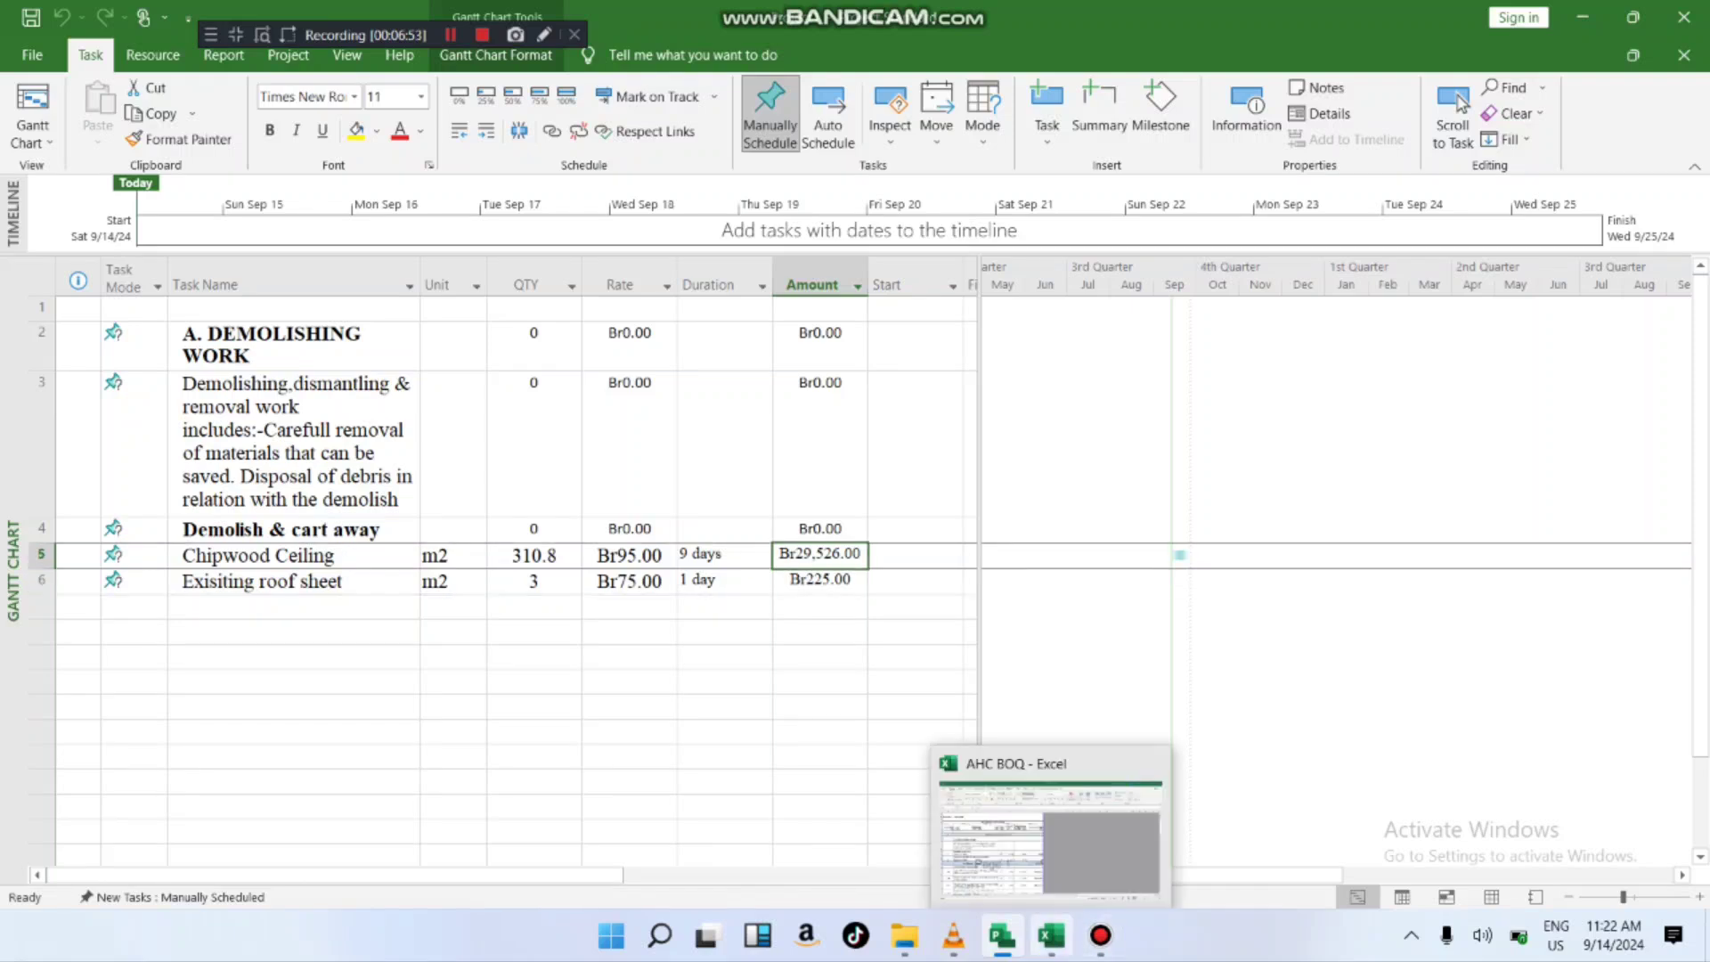
click(1051, 935)
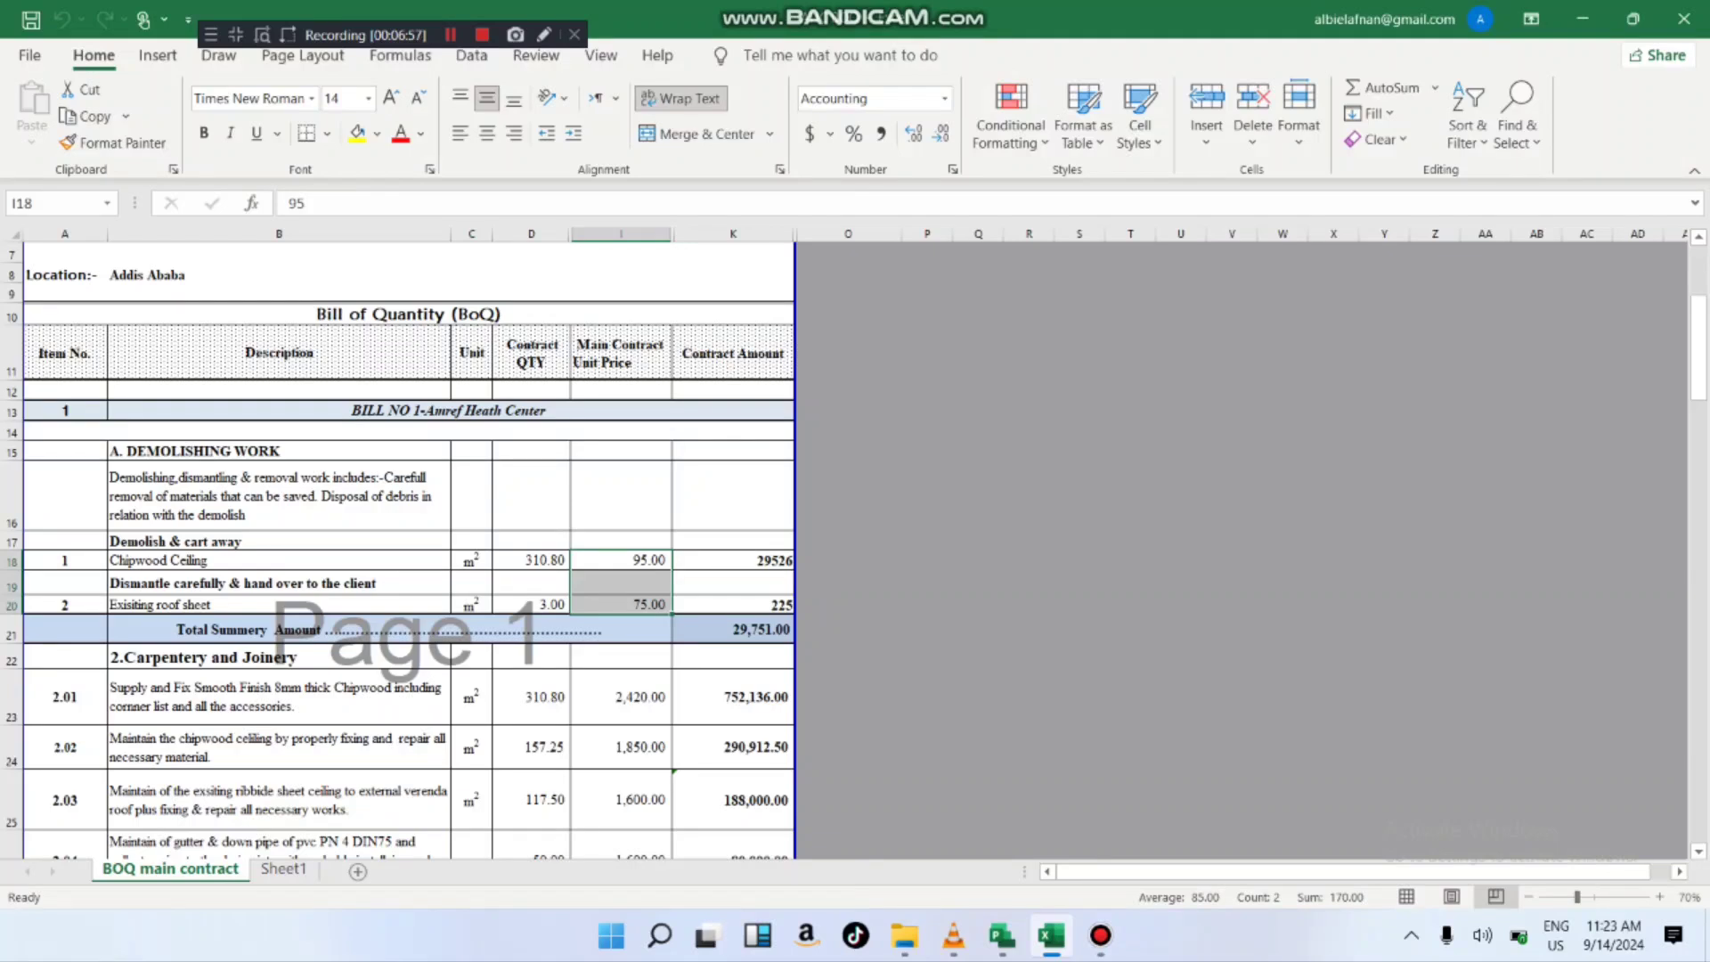
click(734, 560)
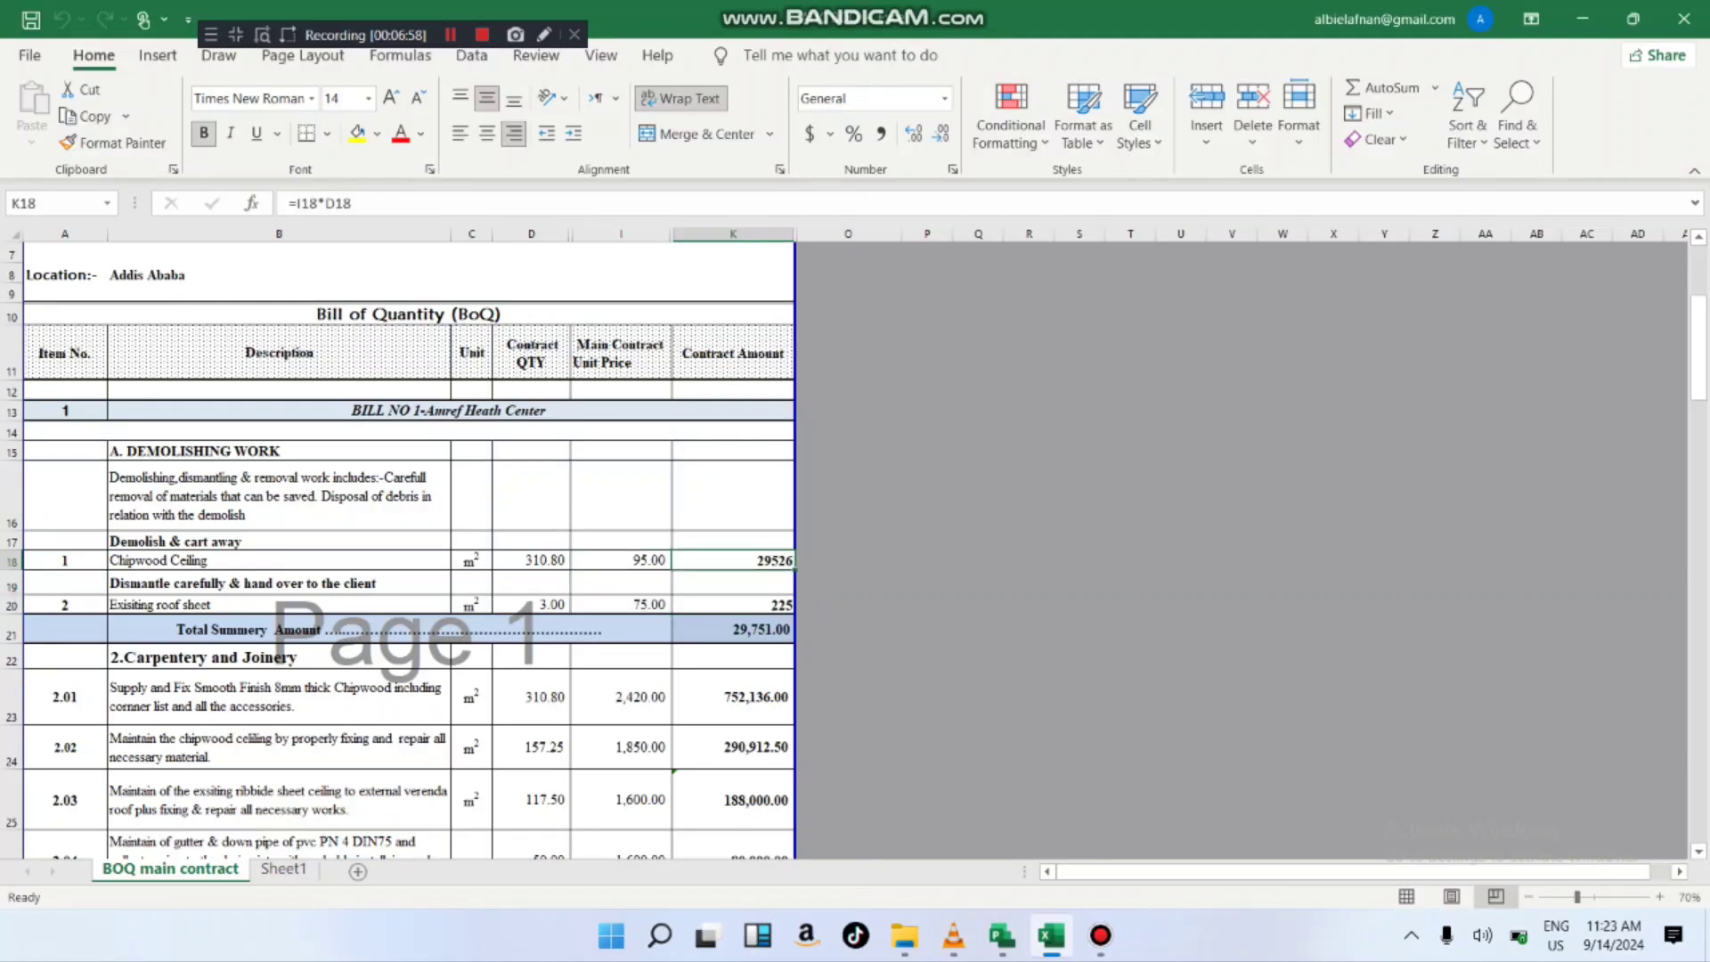
click(1002, 935)
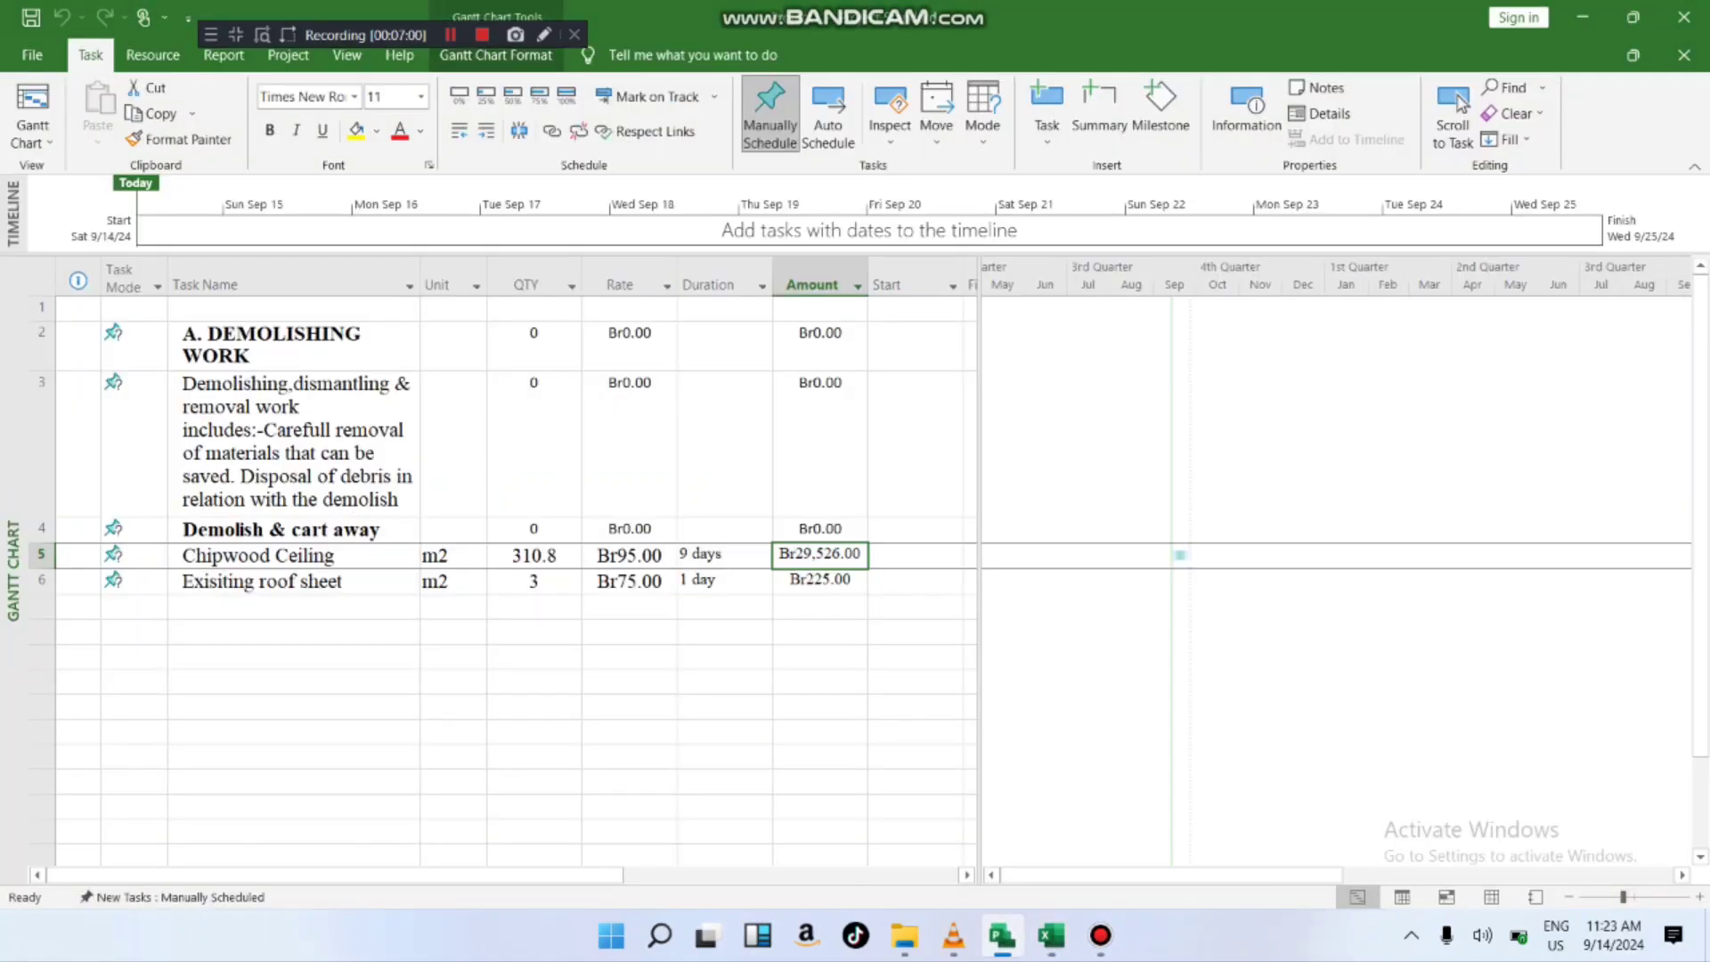
click(819, 581)
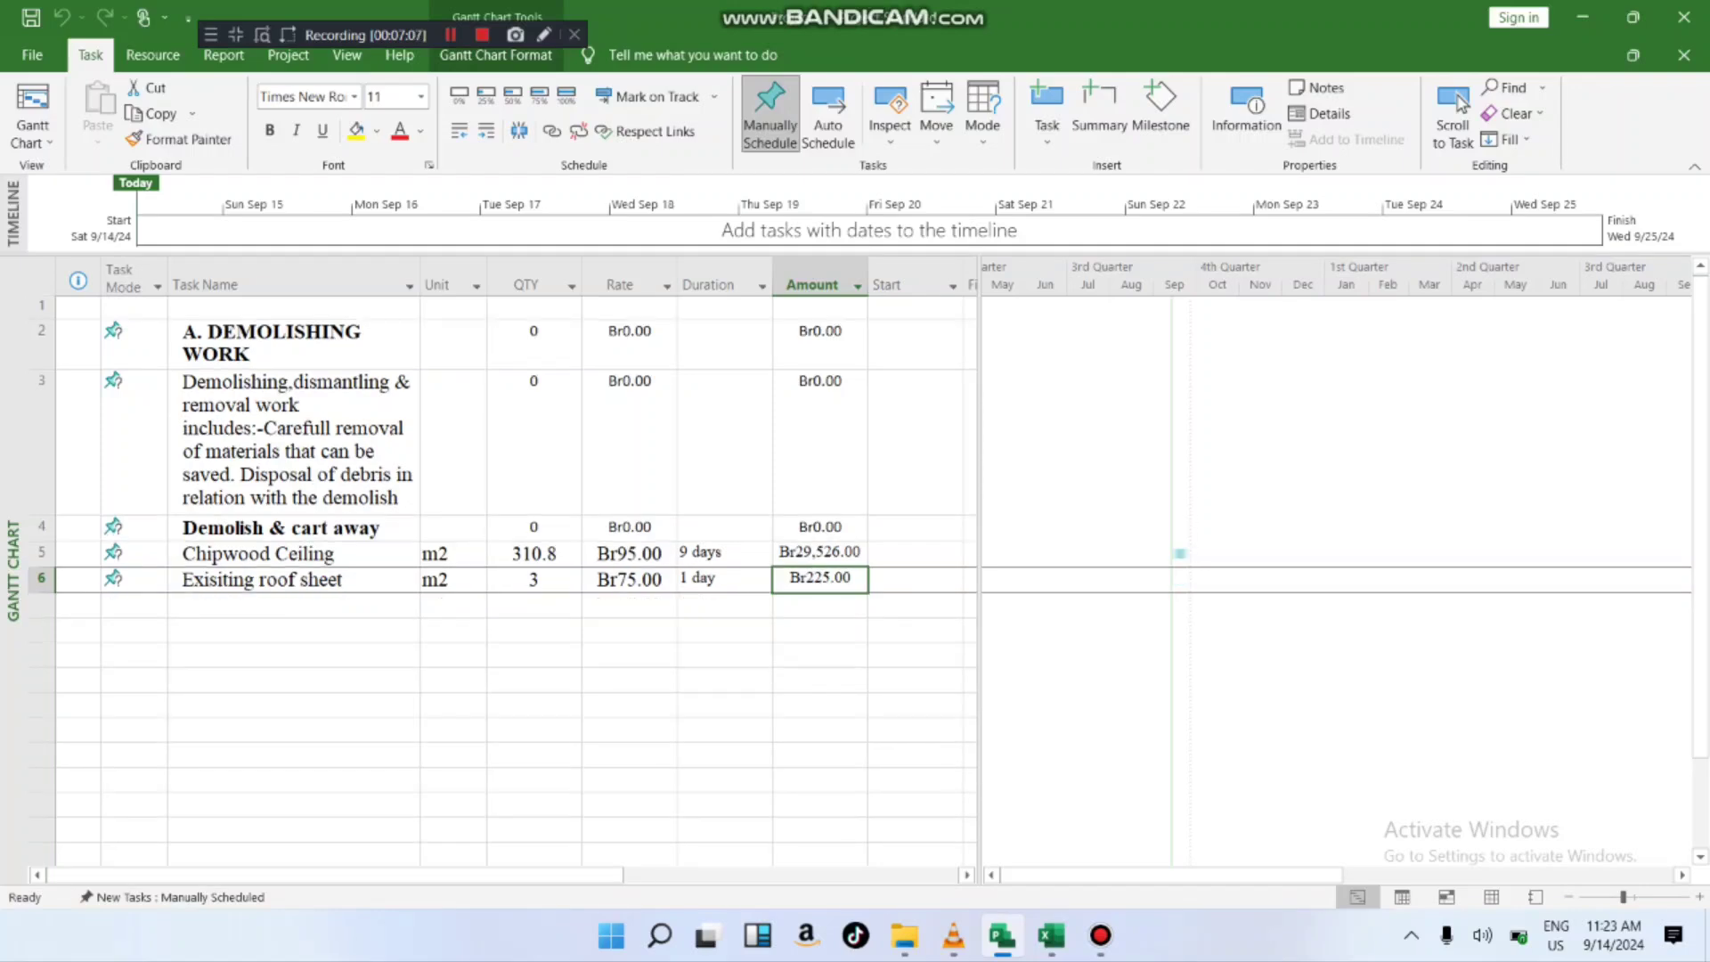
- Widen the task table over the Gantt chart to reveal the Finish and Predecessors columns
scroll(517, 579, down, 3)
scroll(517, 579, up, 3)
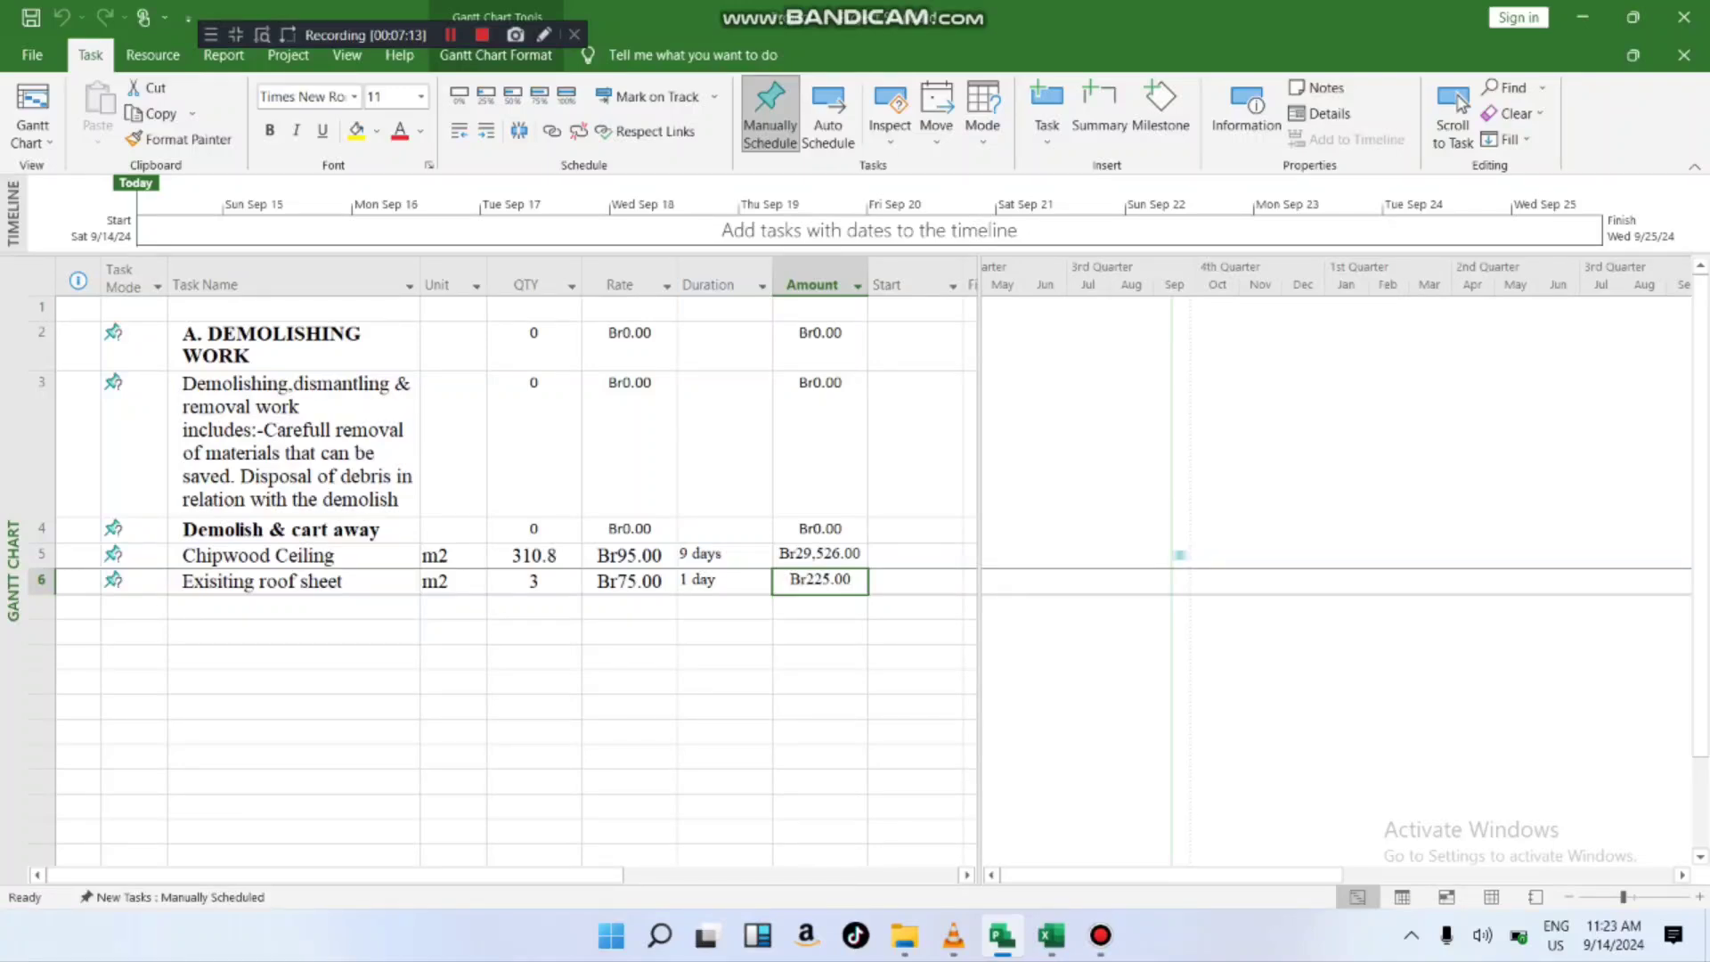
click(910, 283)
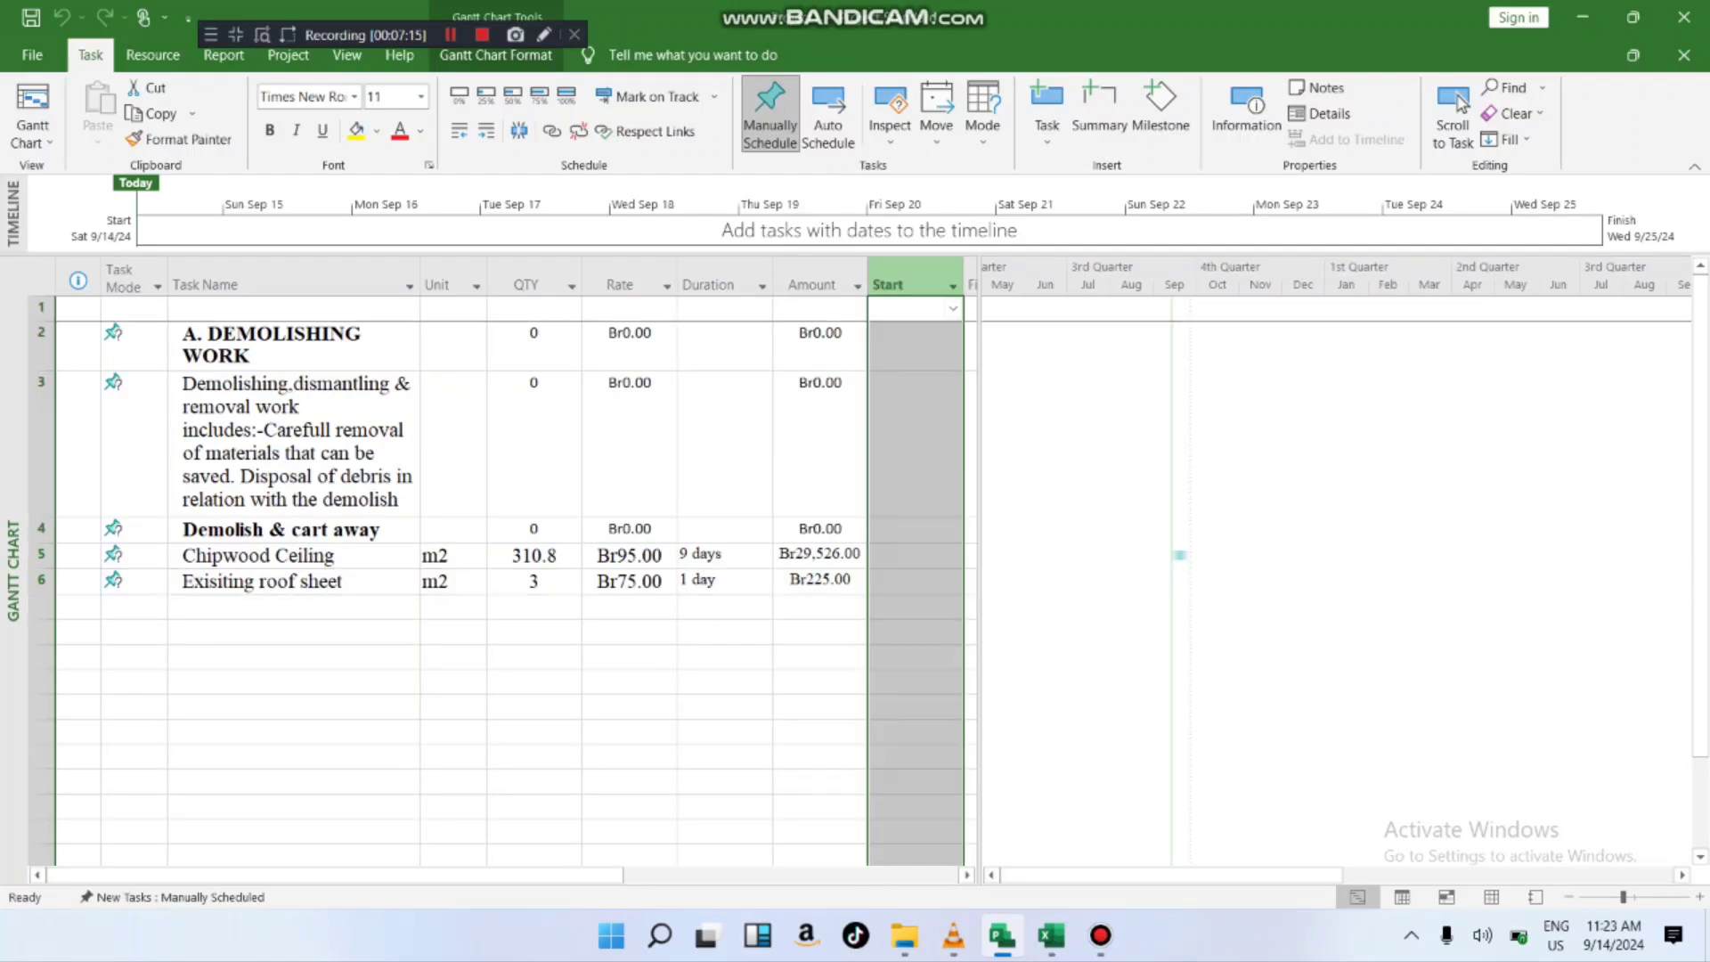
drag(979, 534, 1171, 534)
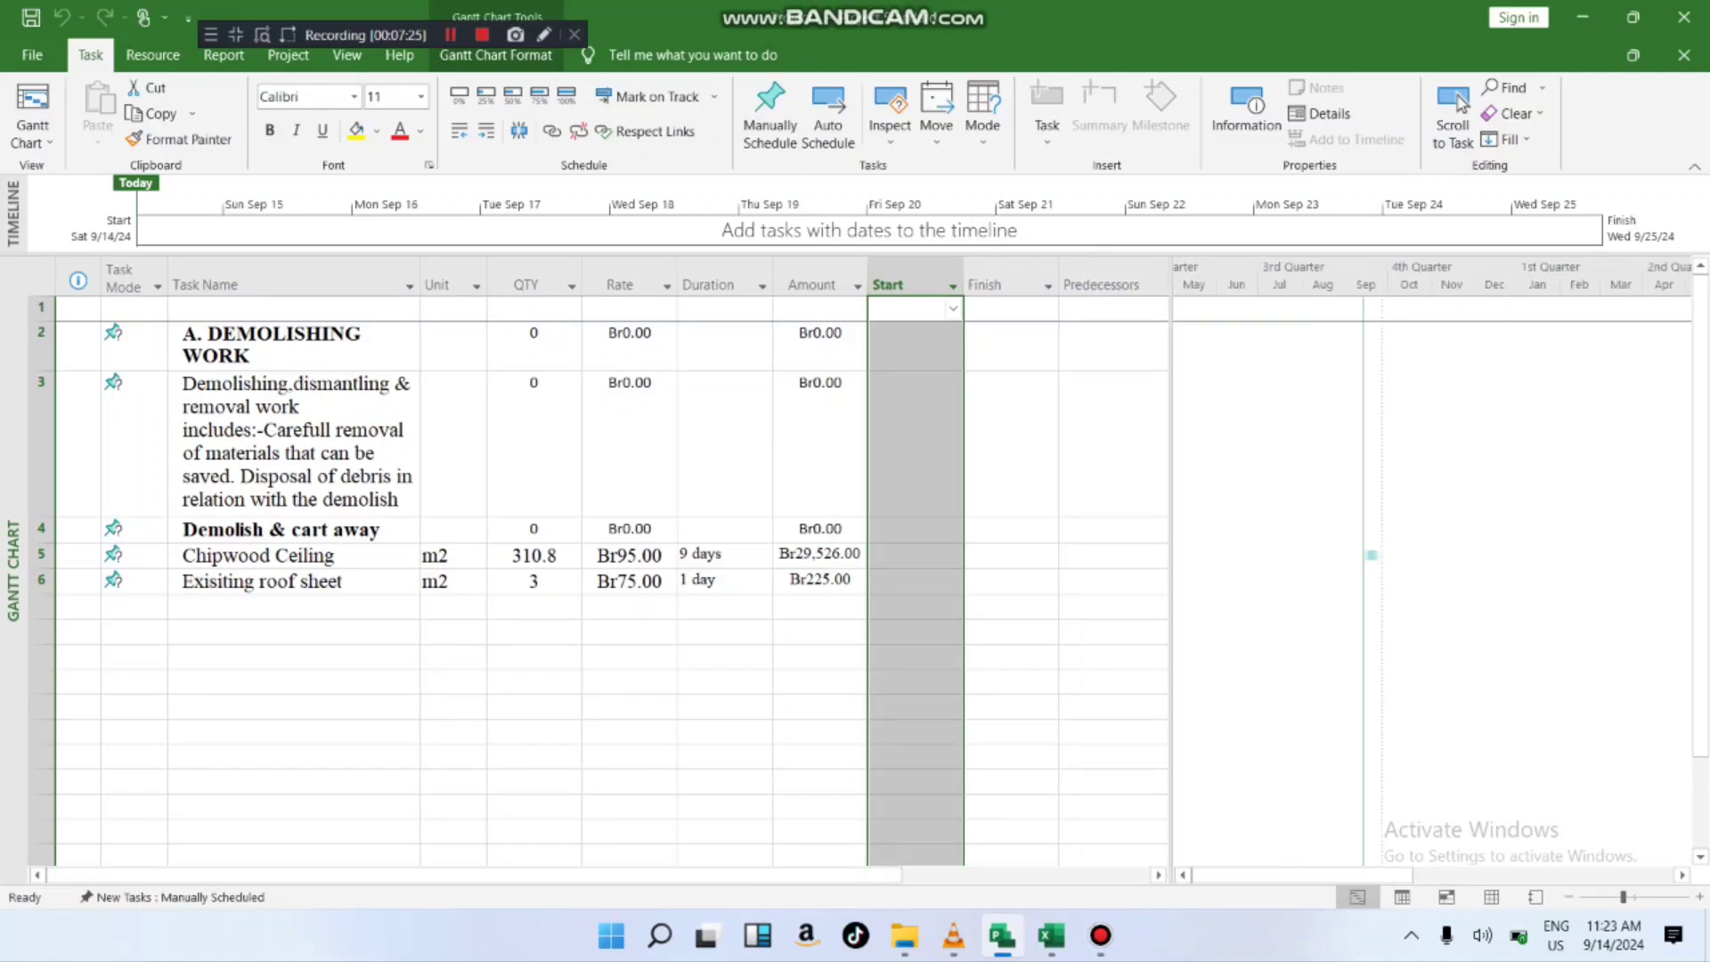
click(293, 556)
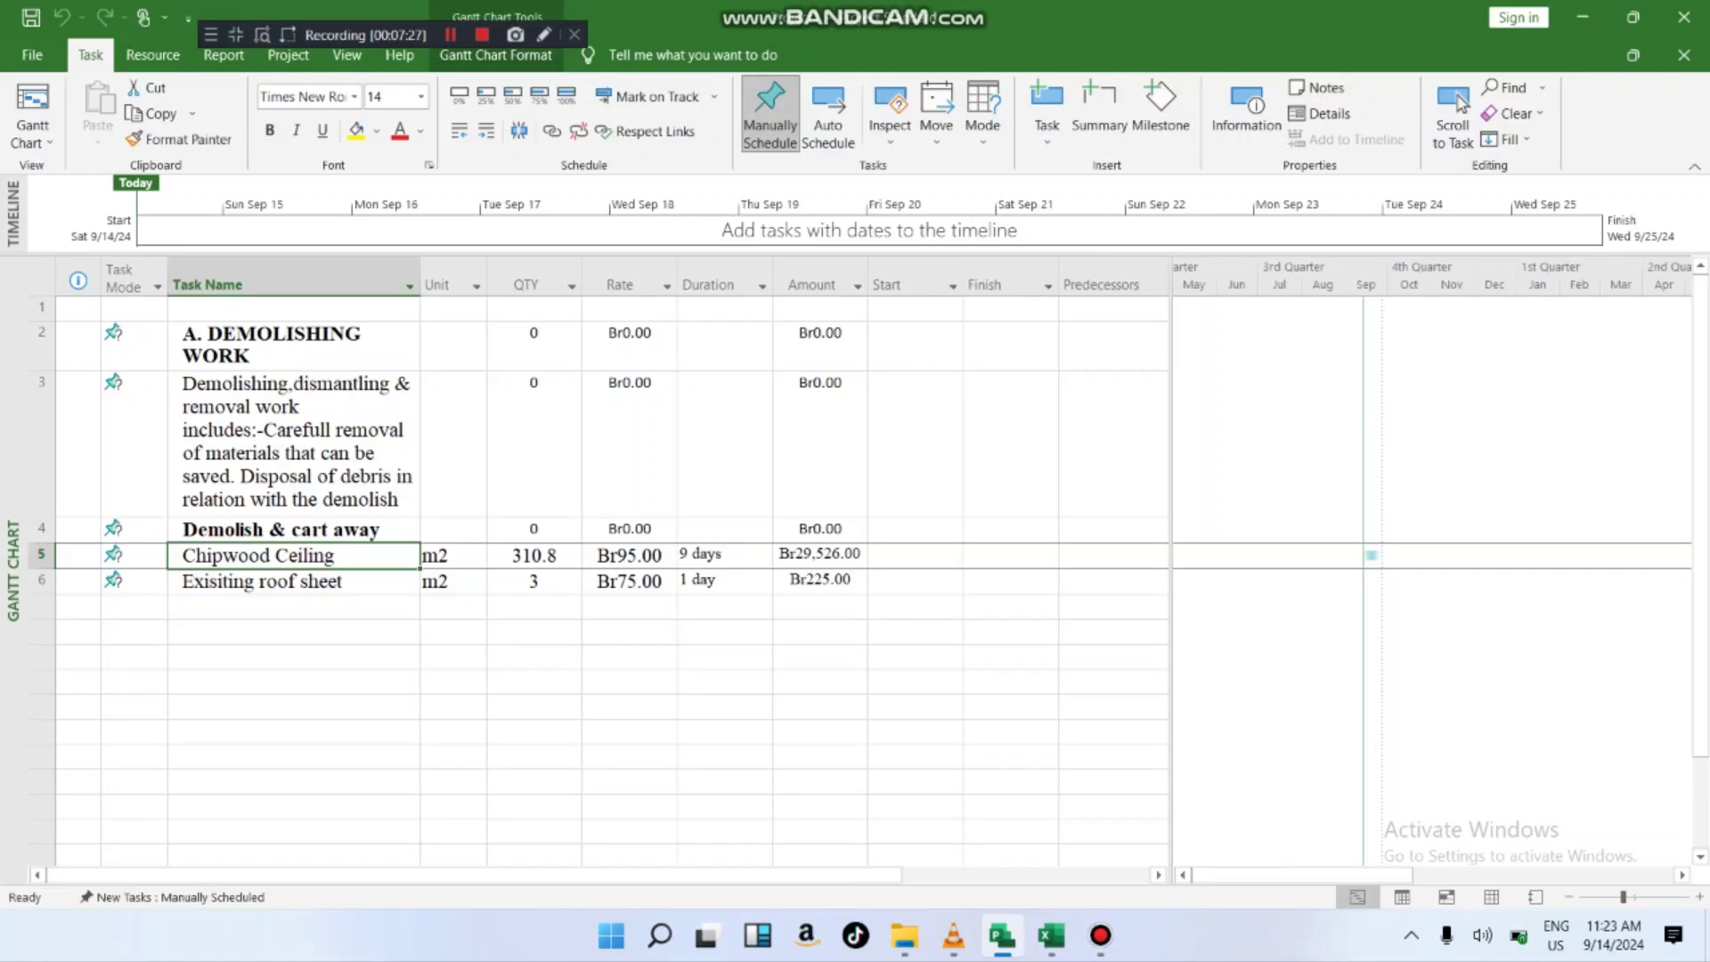
key(Down)
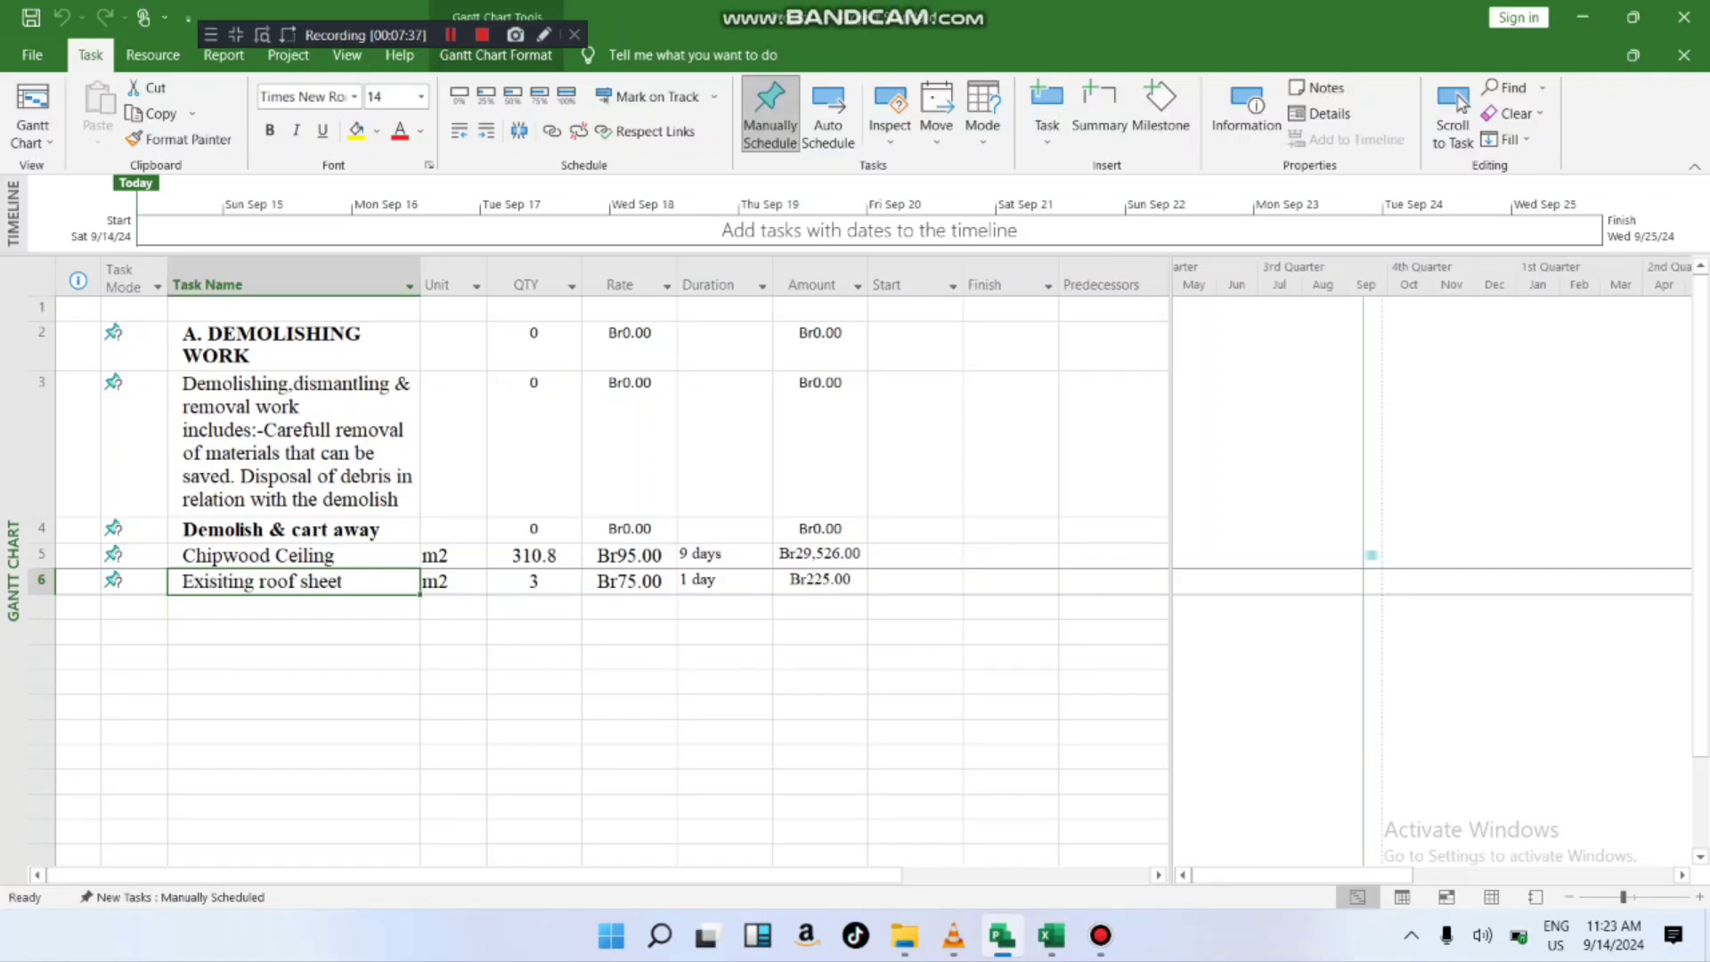
key(Up)
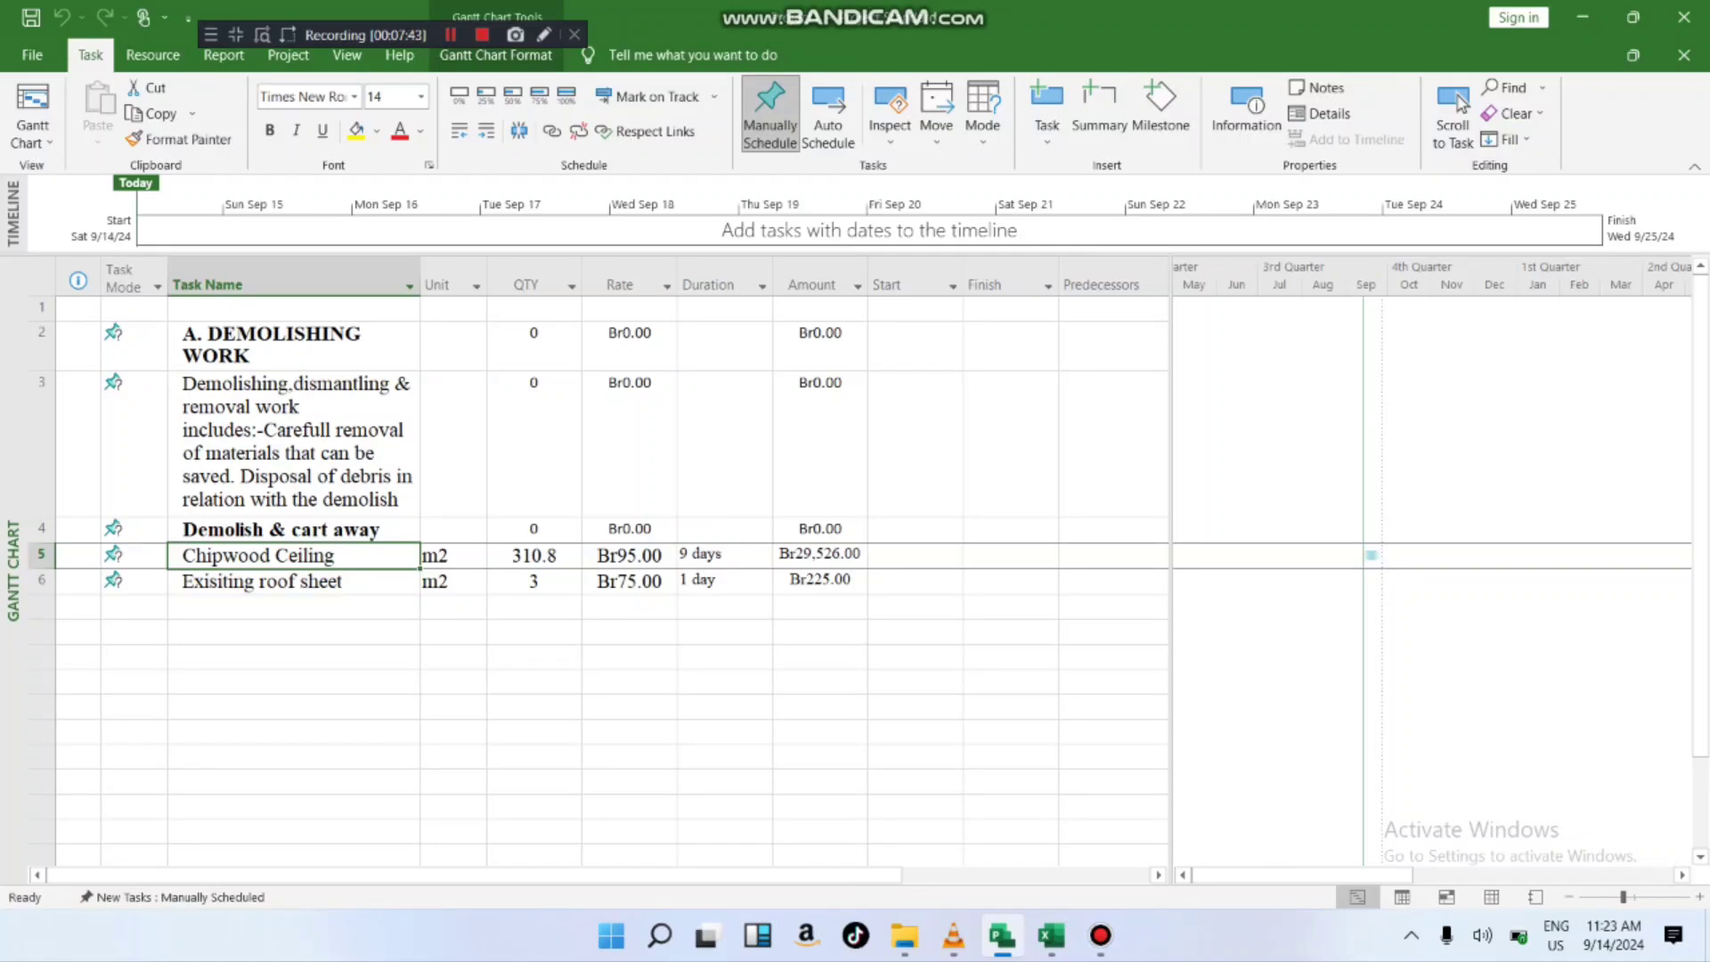
key(Down)
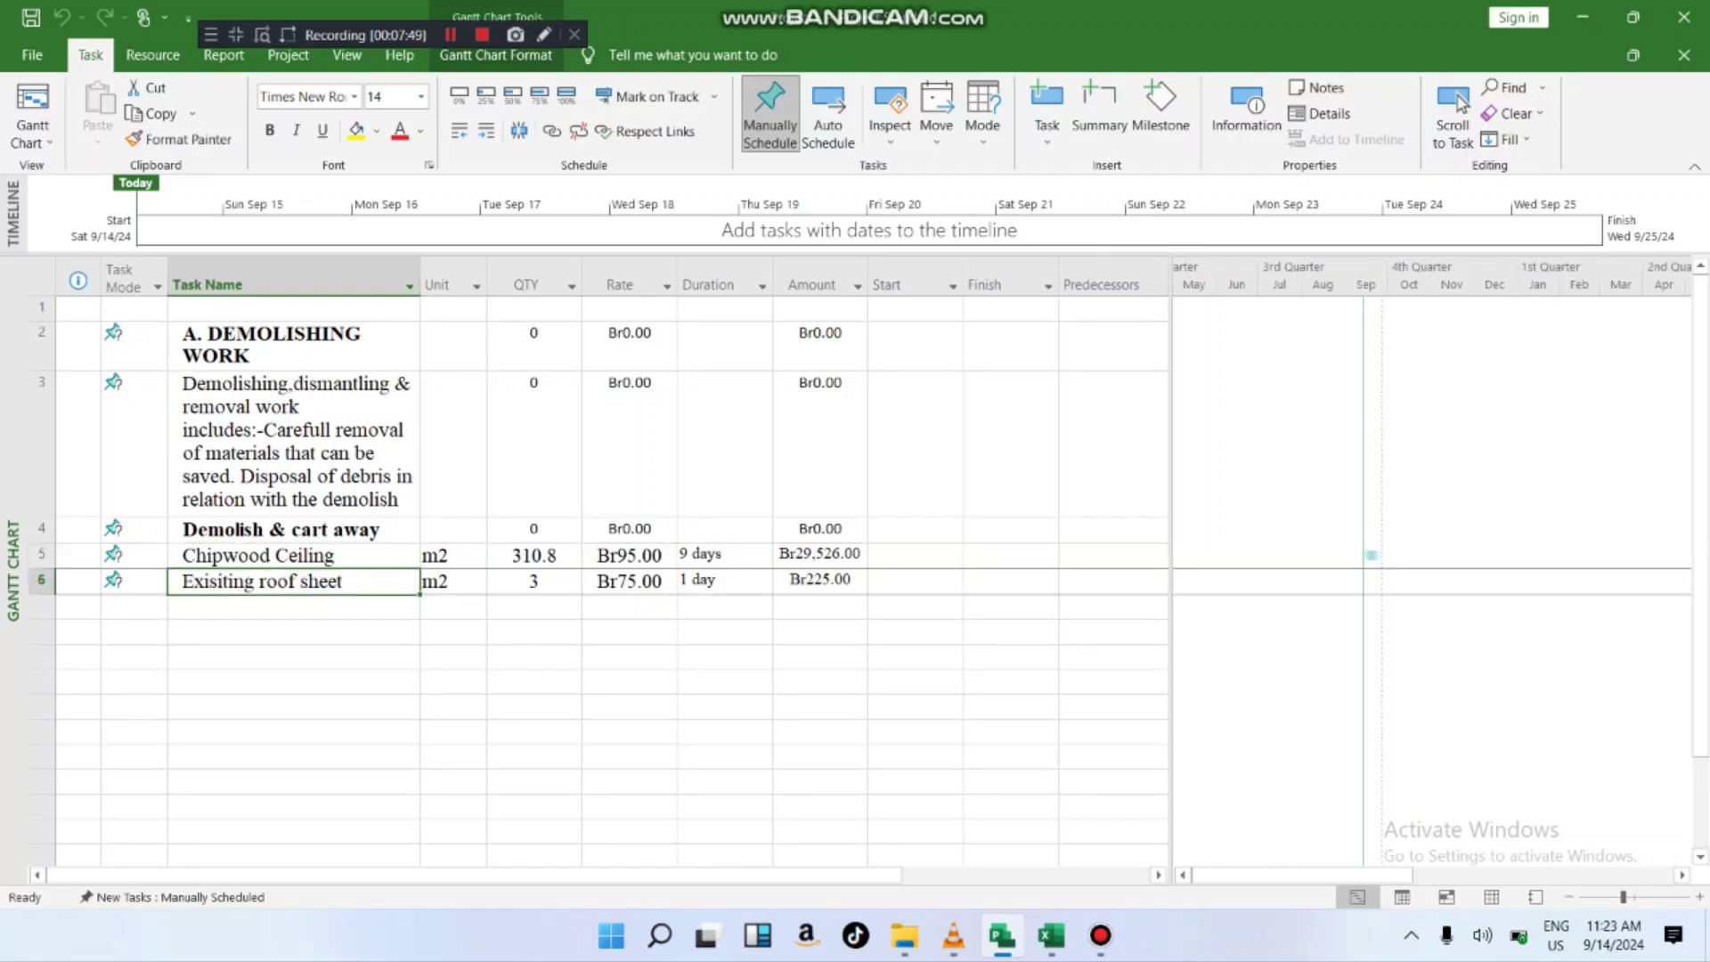
key(Up)
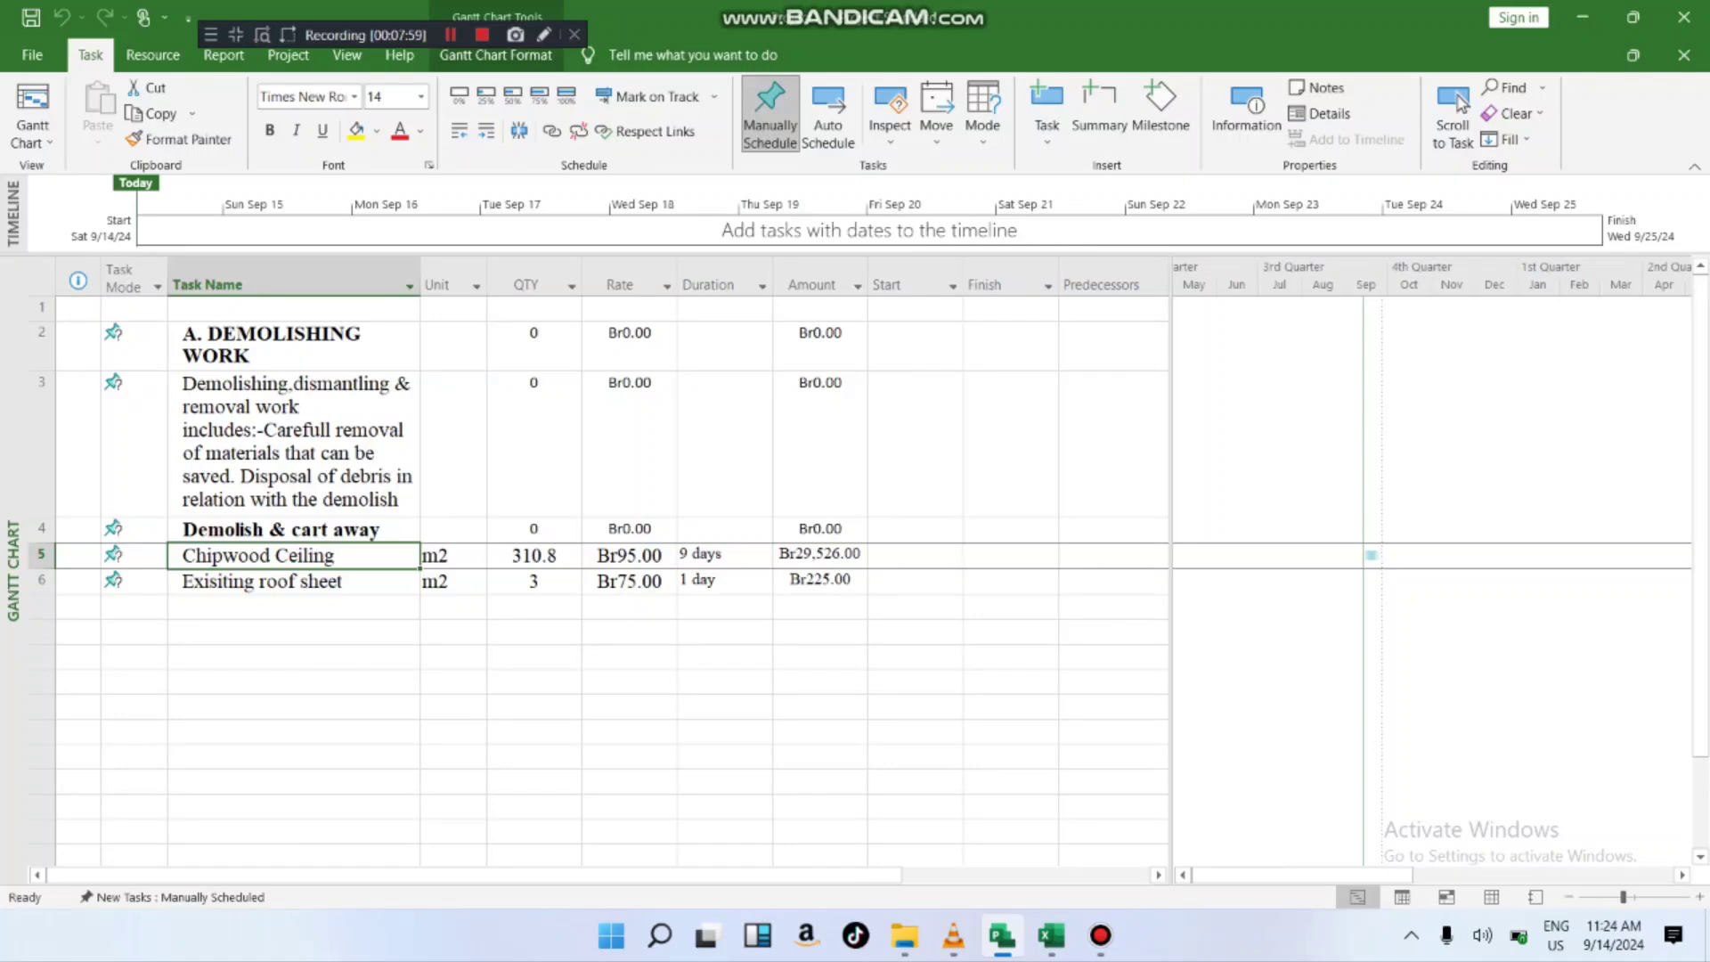
- Switch to the Excel bill of quantities and copy the 2.Carpentery and Joinery heading with its descriptions for items 2.01 to 2.06
click(1051, 935)
scroll(401, 534, down, 1)
scroll(401, 535, down, 3)
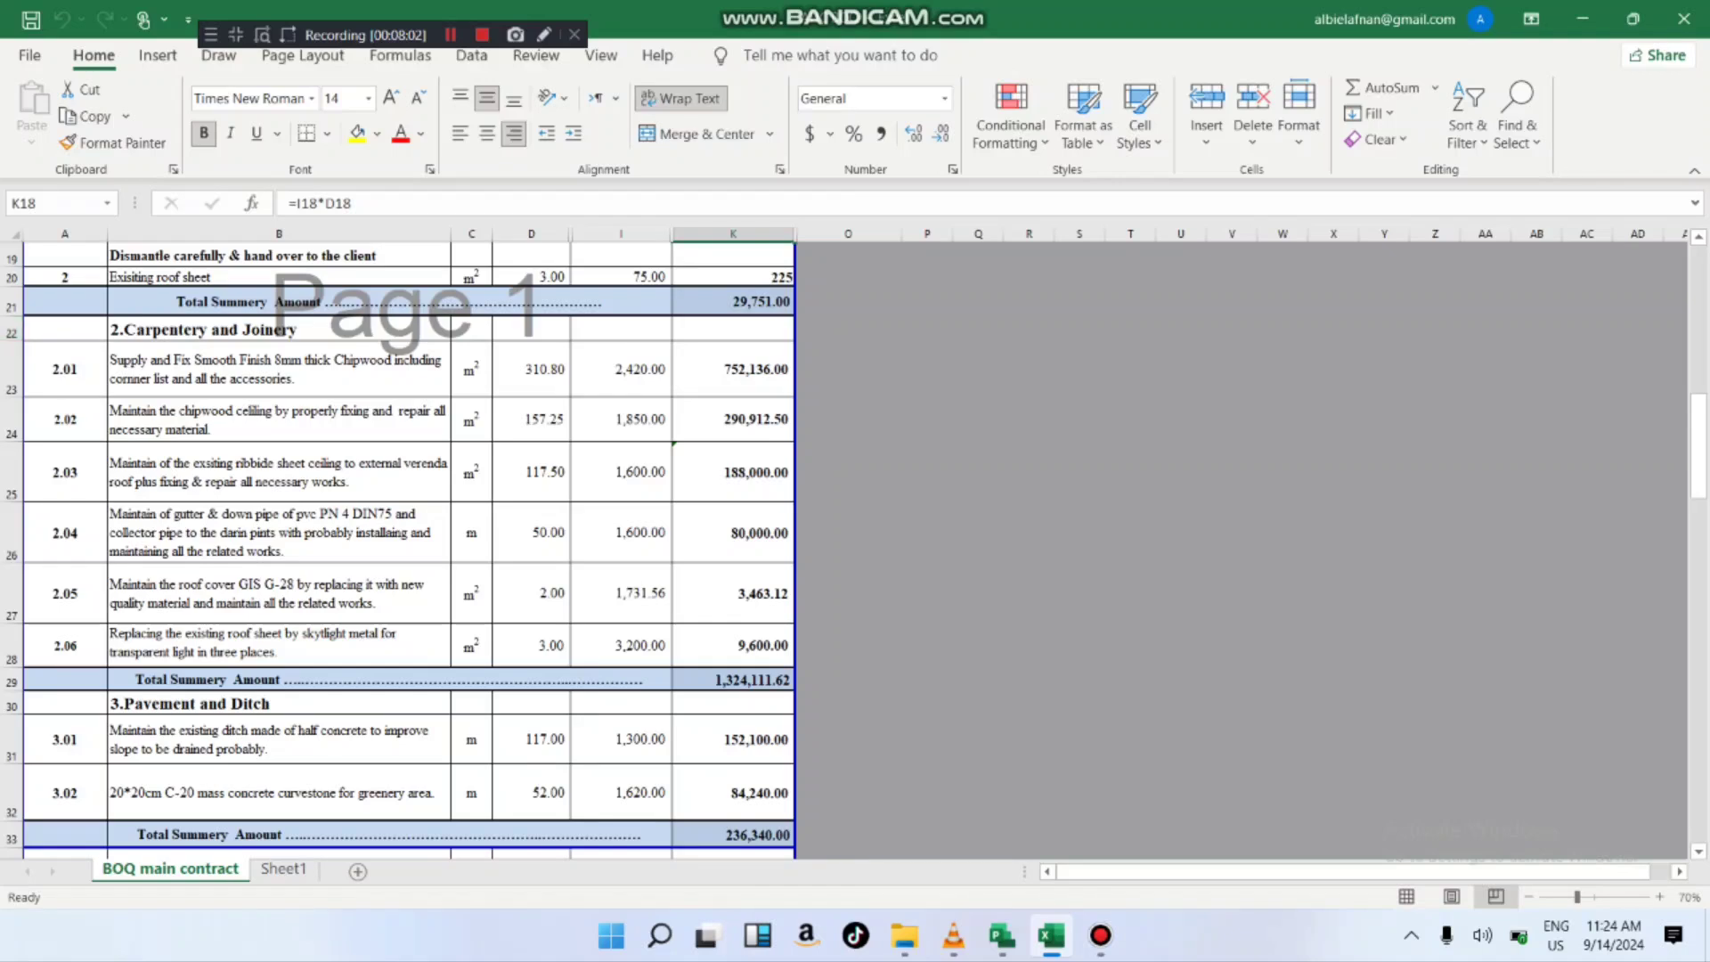
click(232, 330)
drag(232, 330, 240, 645)
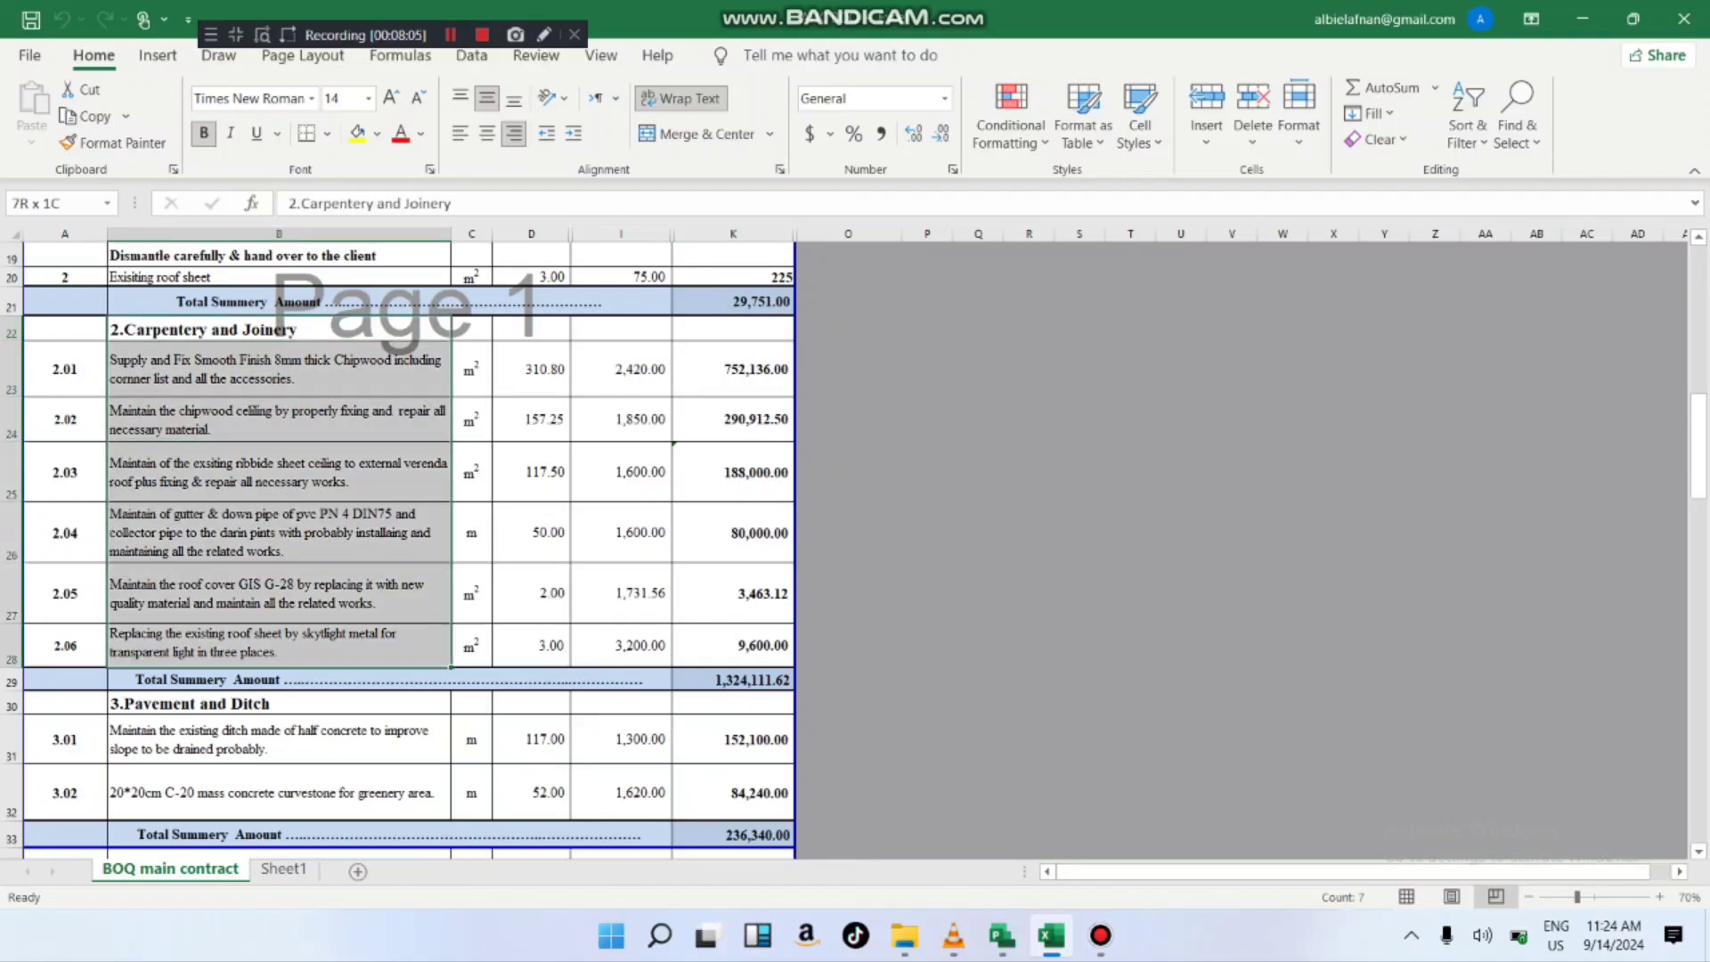
right_click(230, 333)
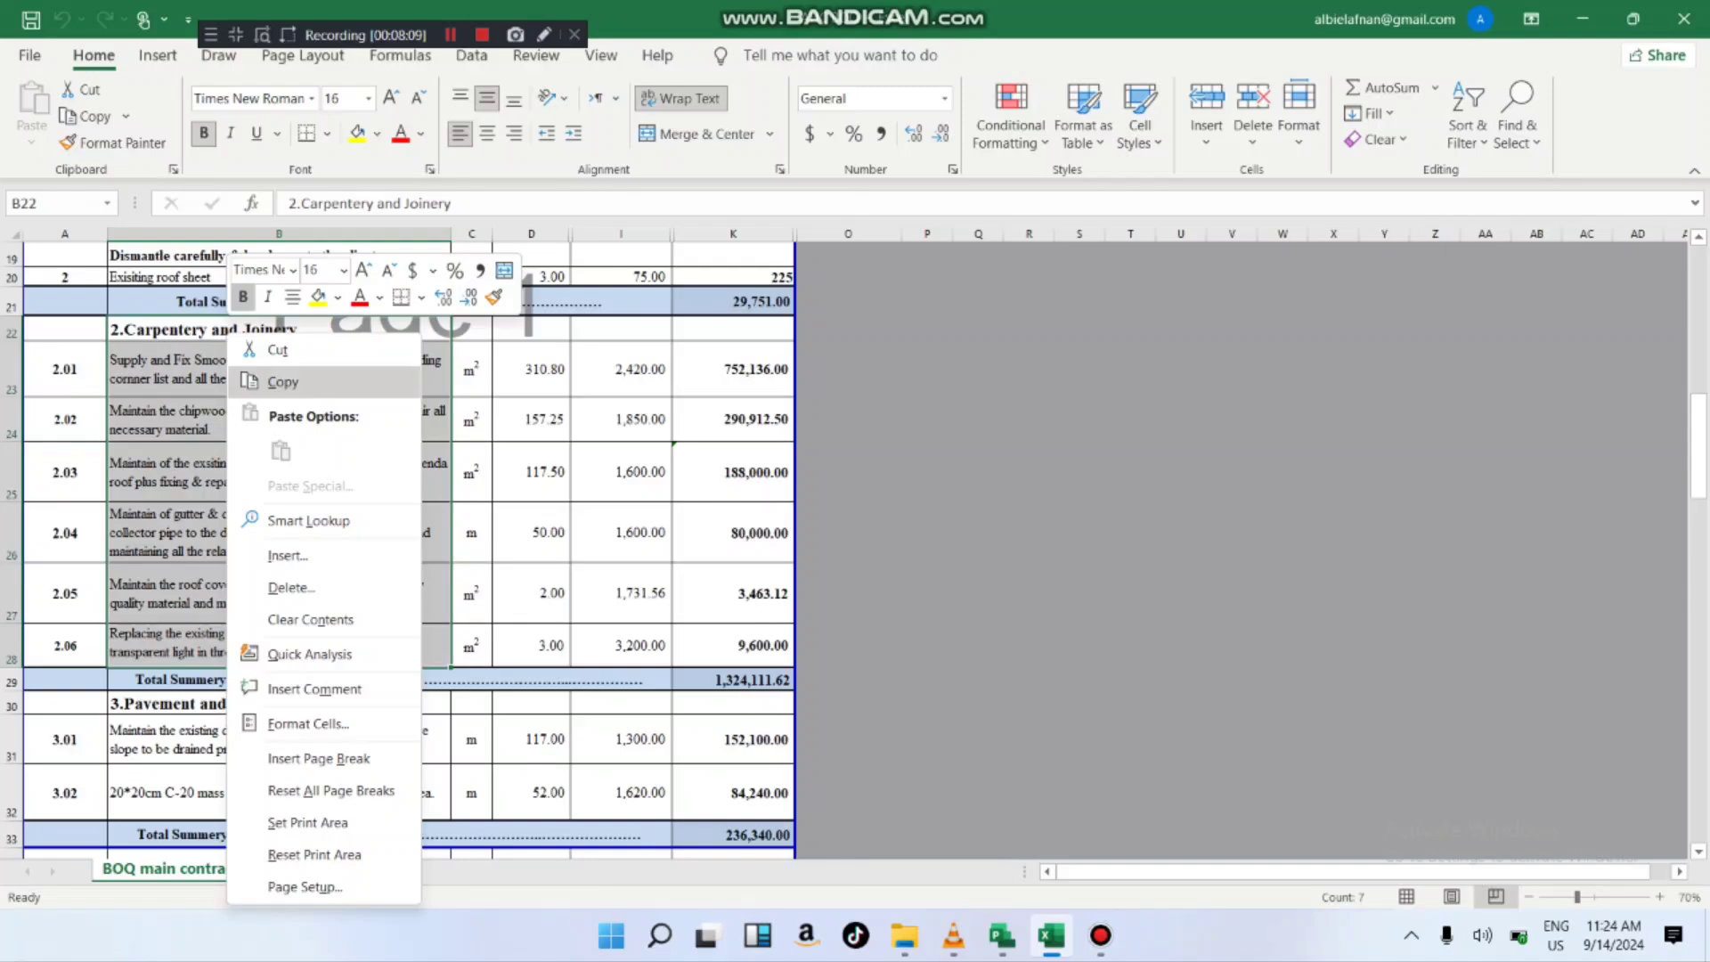
click(282, 381)
- Switch to Microsoft Project and paste the copied descriptions as task names below Exisiting roof sheet, leaving one blank row between them
click(1002, 935)
scroll(612, 579, down, 5)
click(294, 334)
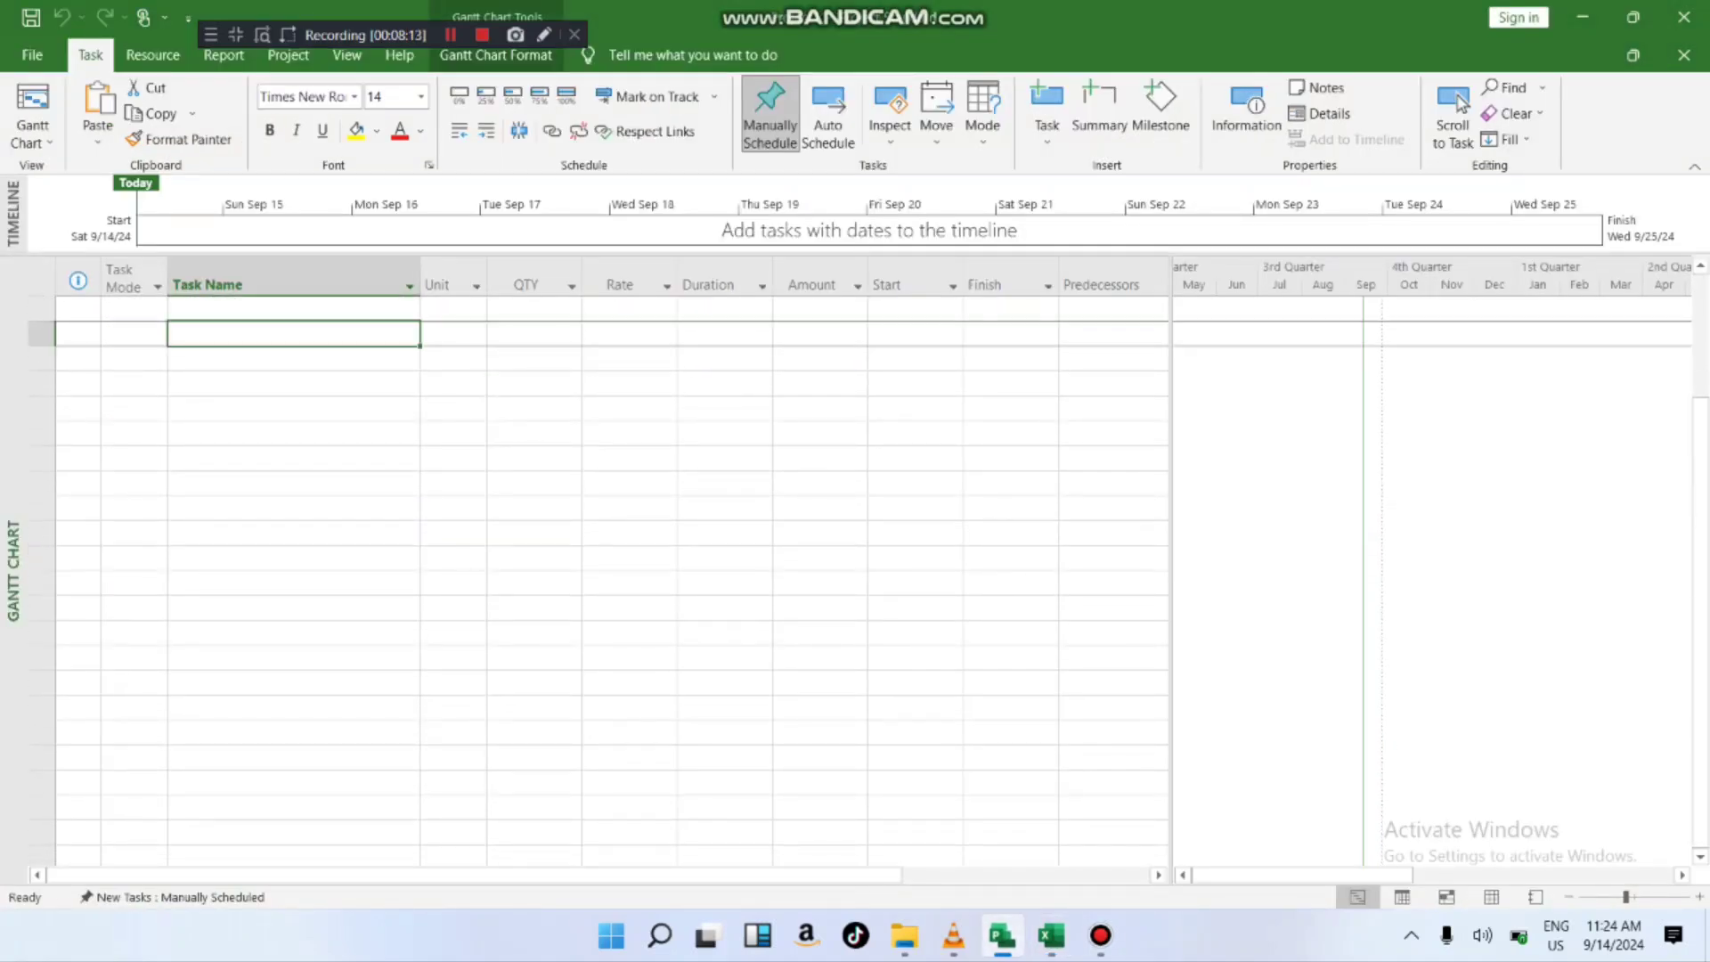
drag(294, 334, 302, 732)
right_click(308, 597)
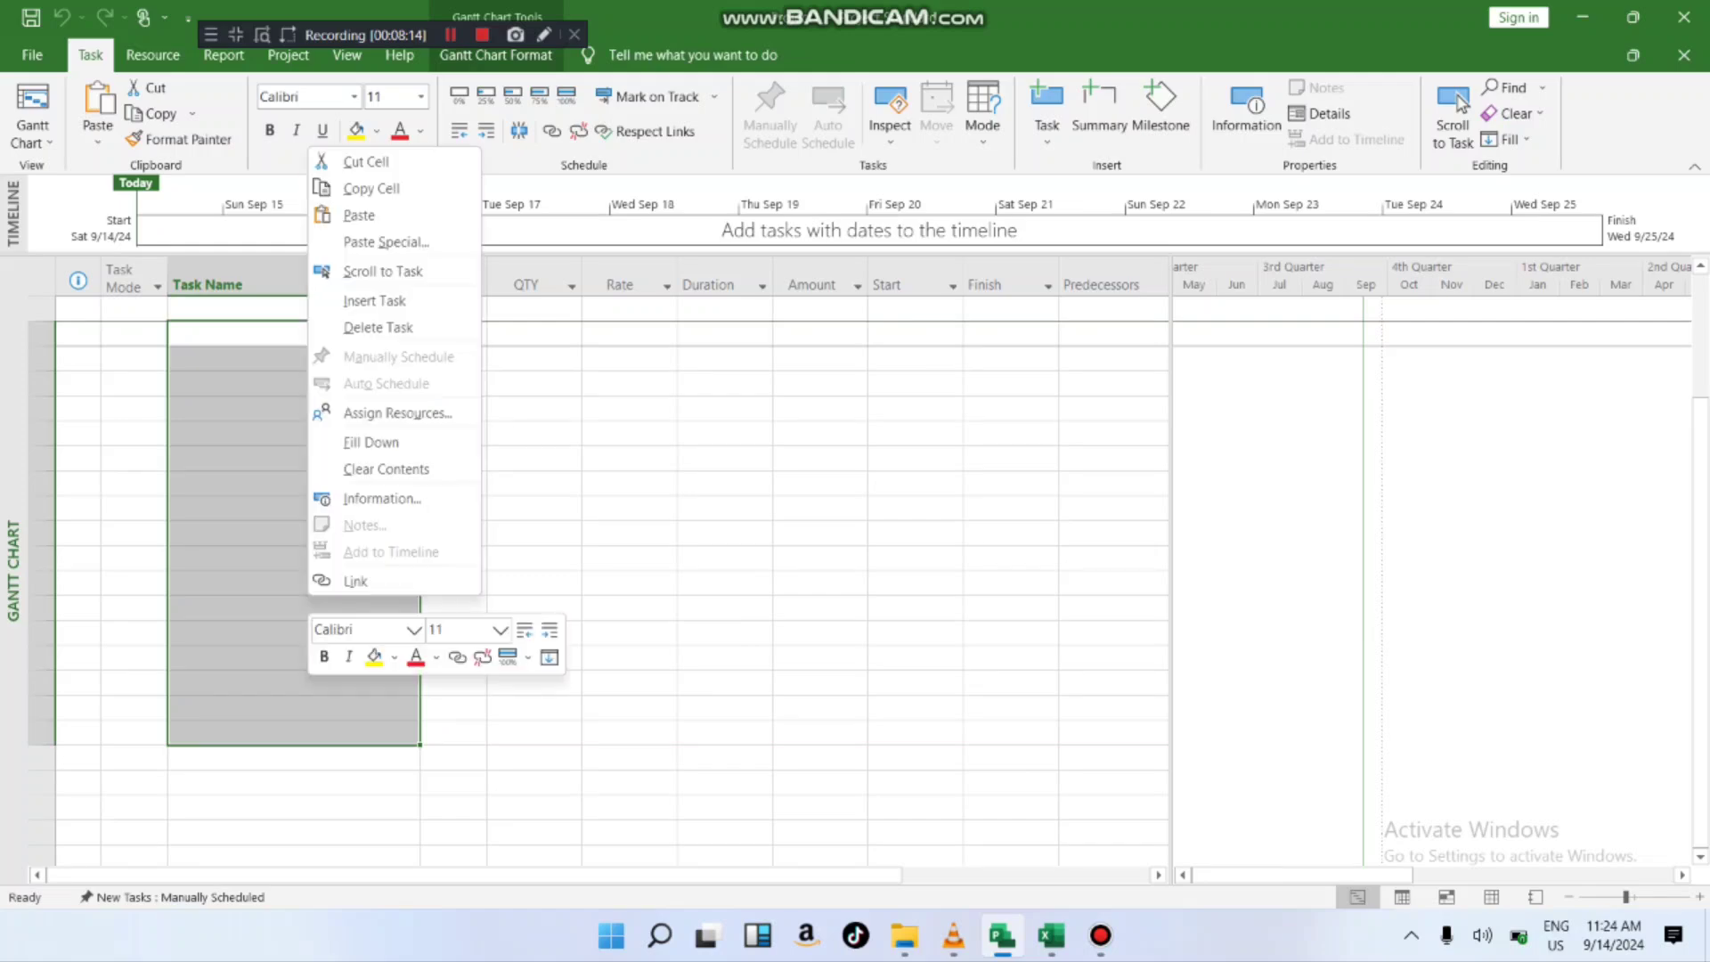
click(359, 215)
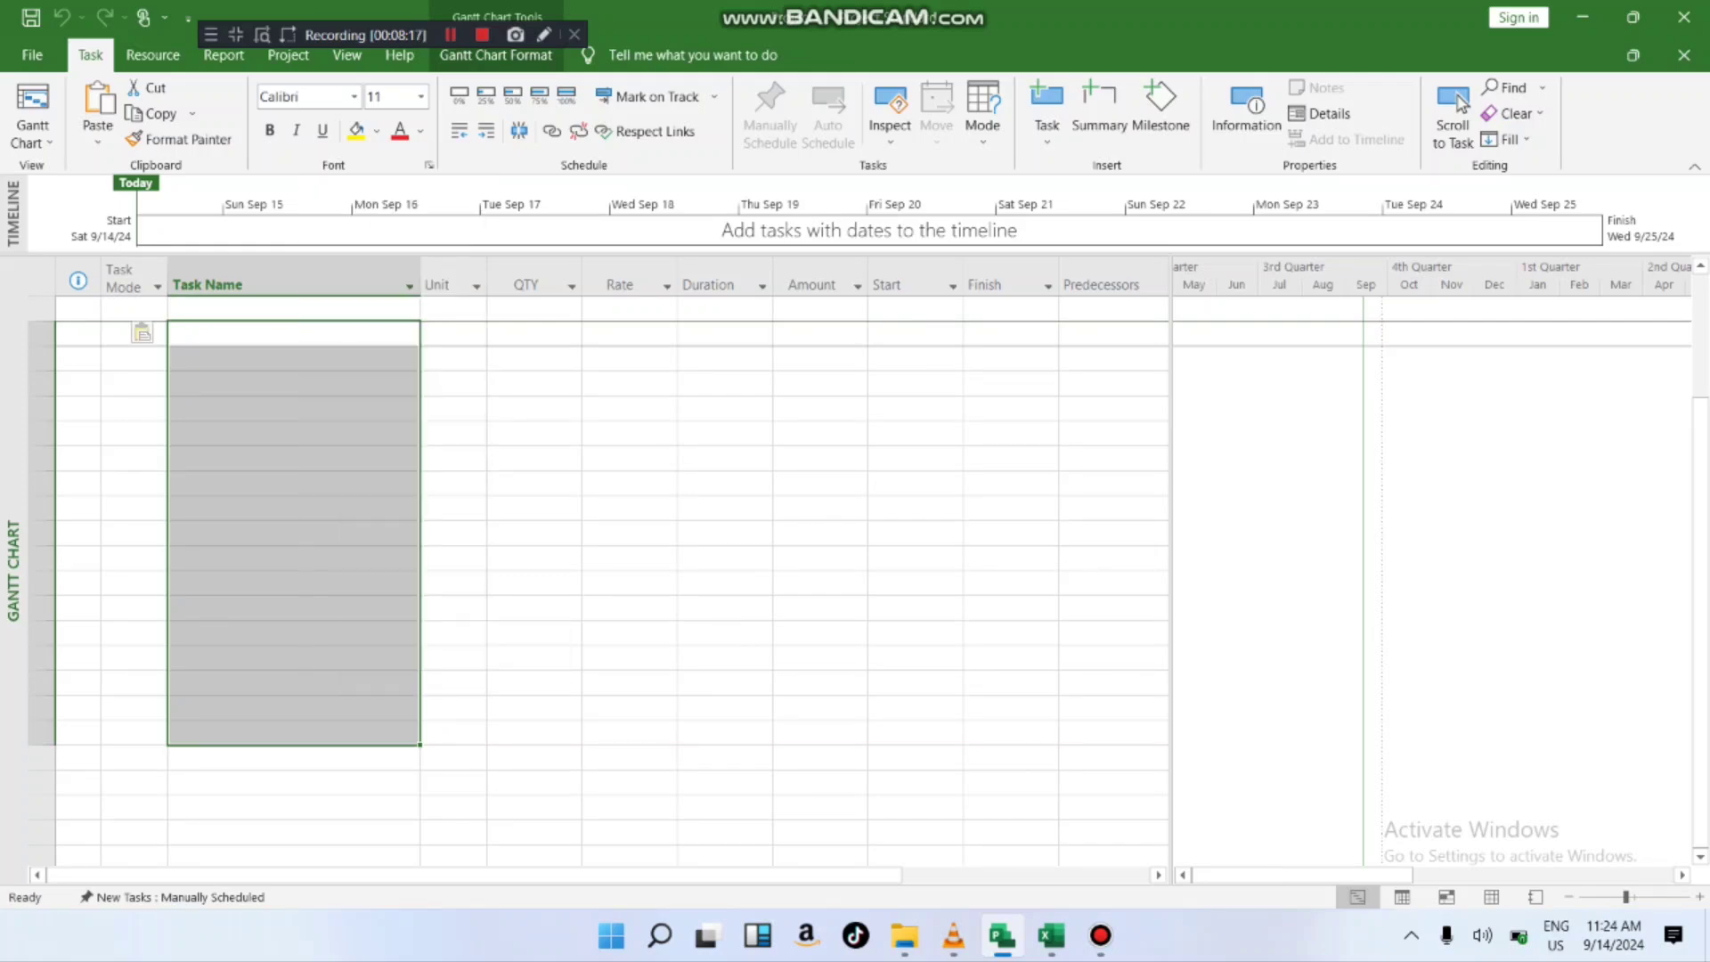
scroll(579, 570, up, 3)
scroll(579, 570, down, 2)
- Widen the Task Name column so the 2.Carpentery and Joinery heading fits on one line
click(453, 631)
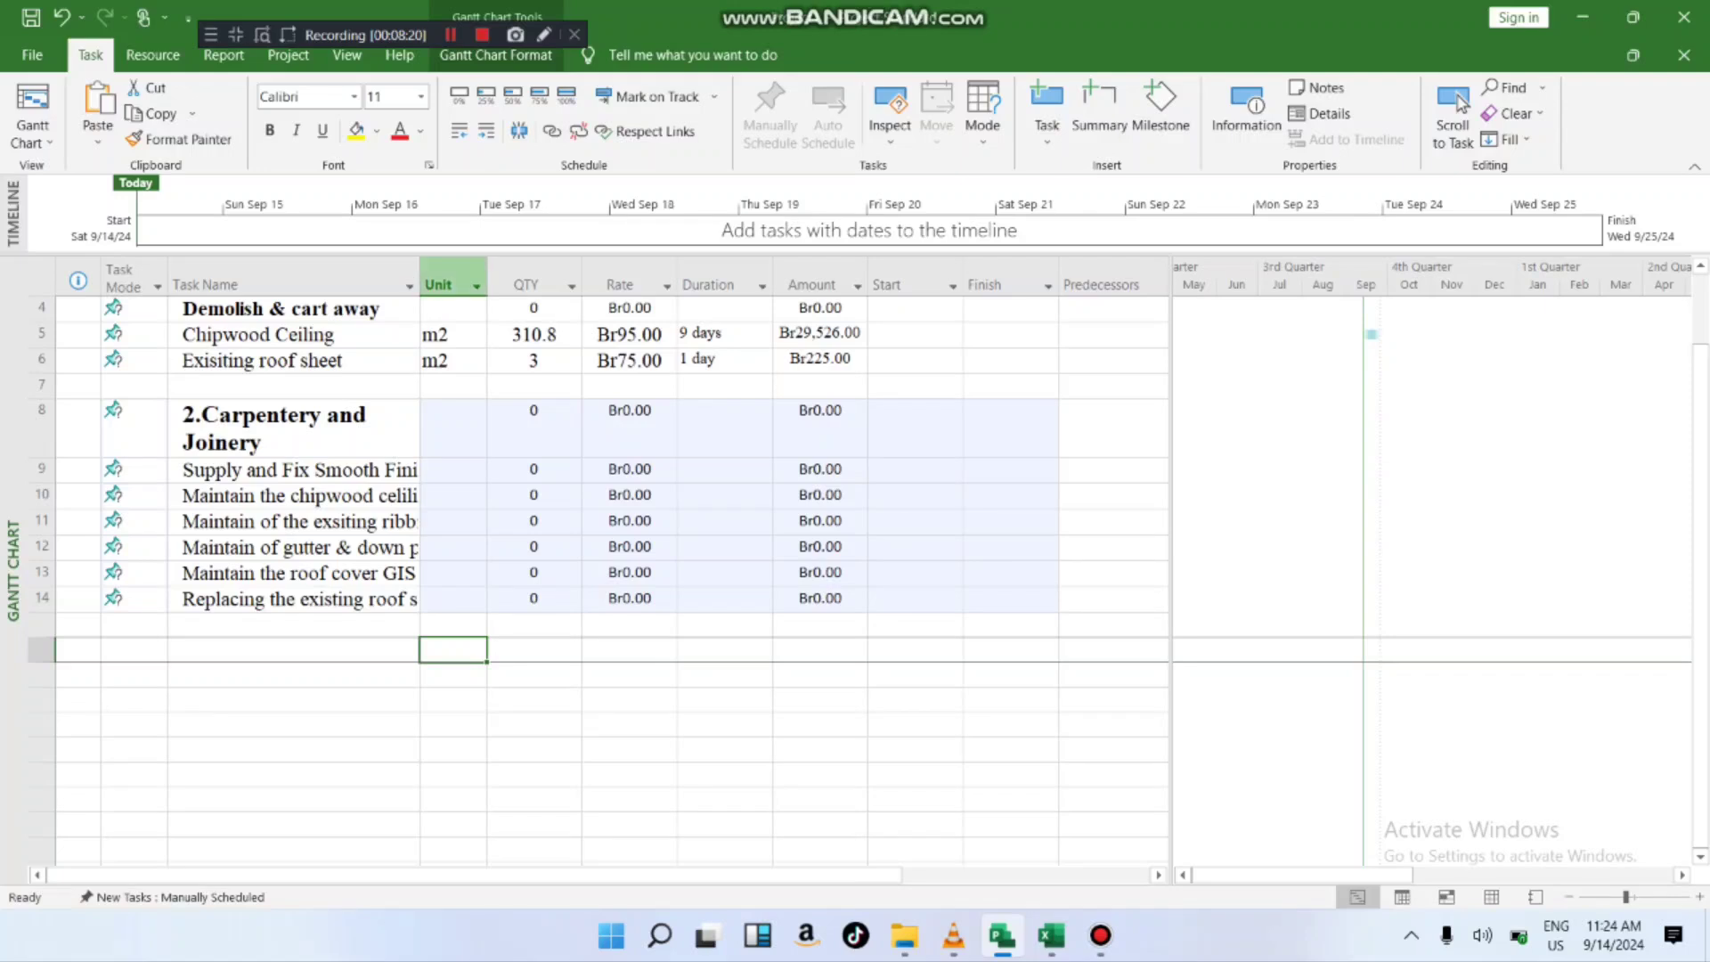
drag(420, 285, 424, 285)
drag(420, 284, 455, 284)
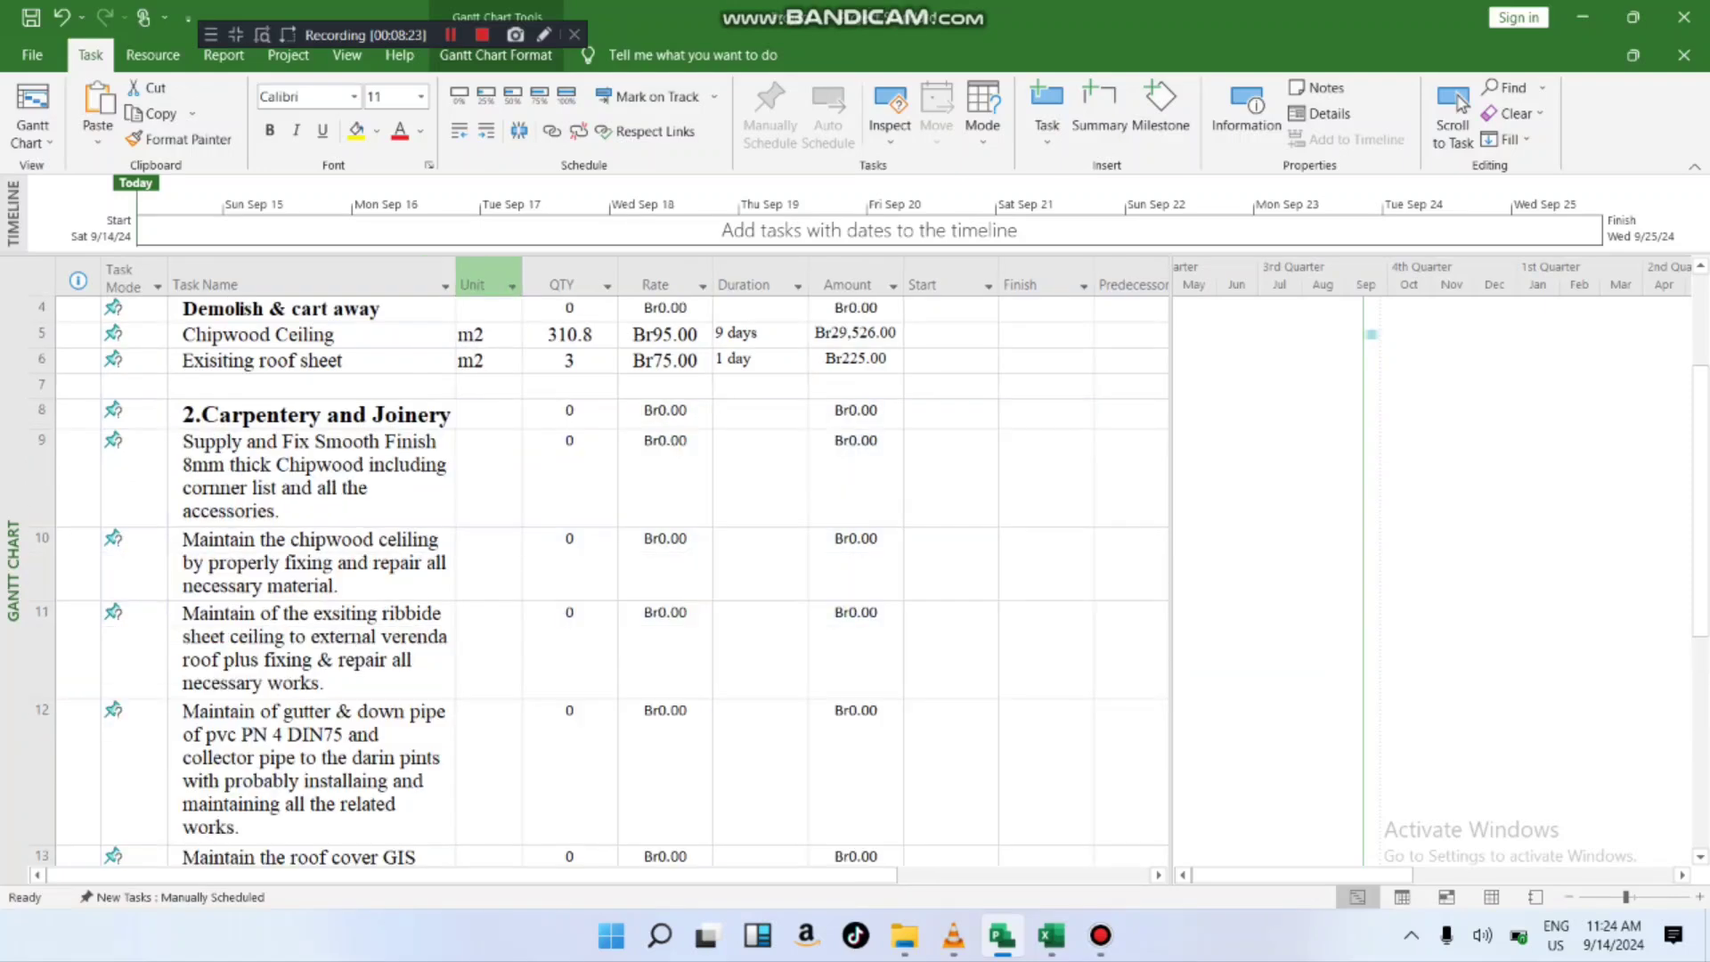
scroll(612, 579, down, 2)
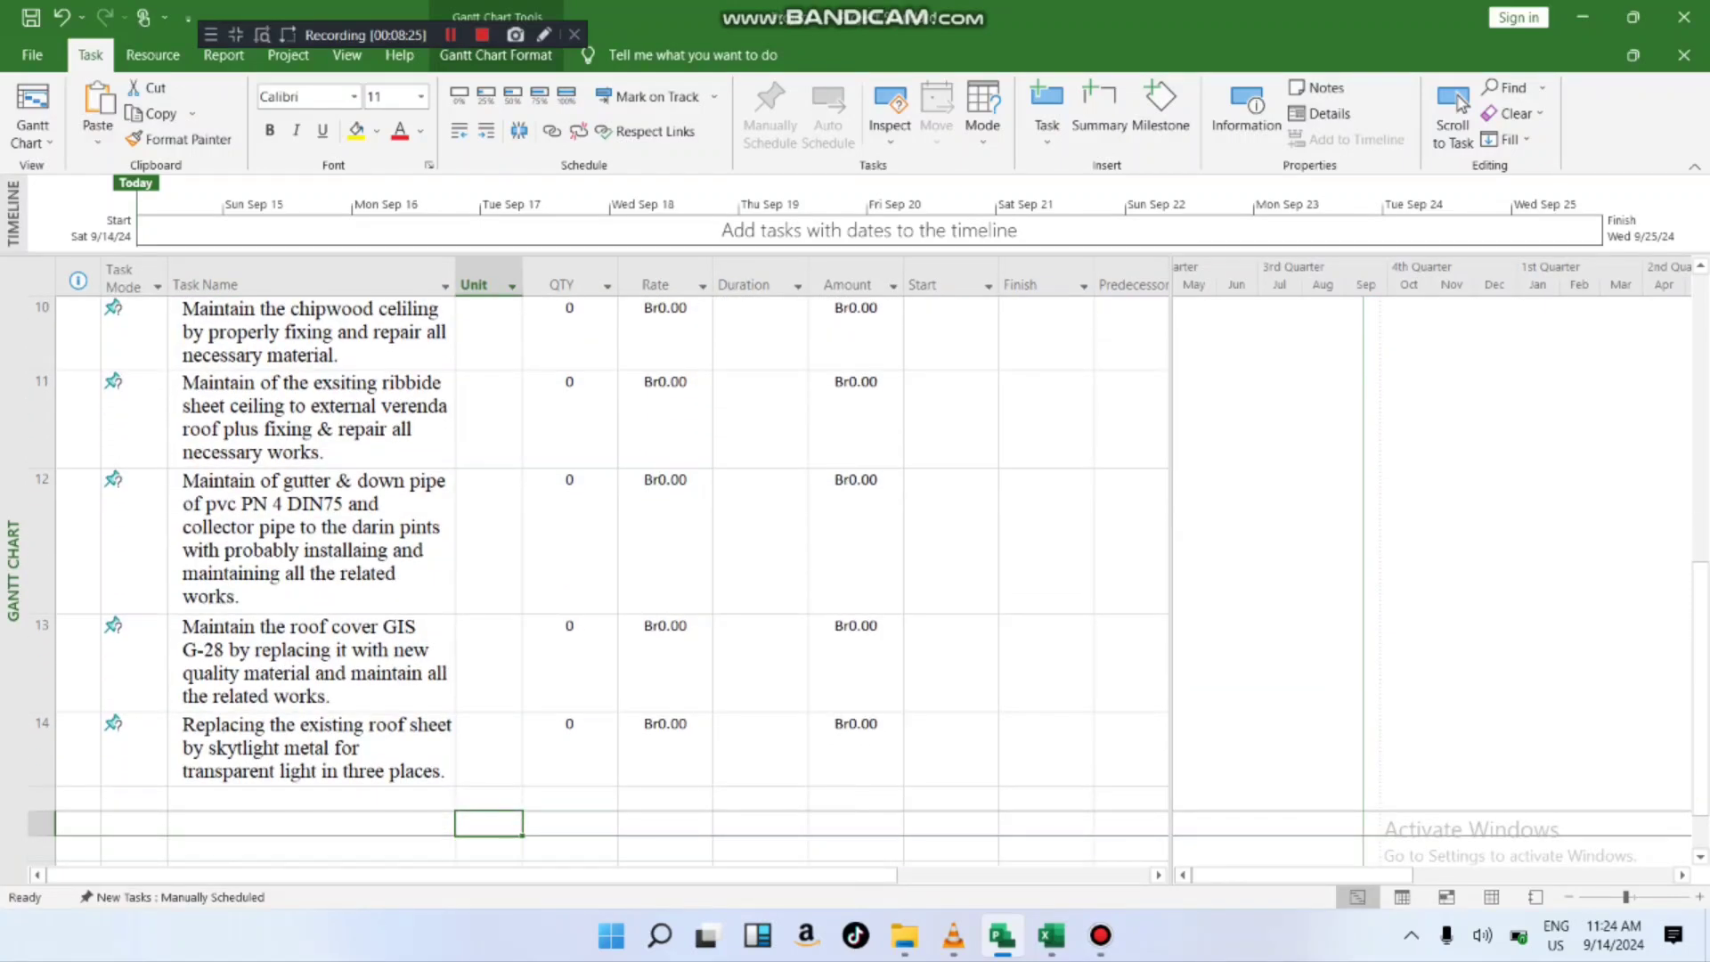
- Switch to the Excel bill of quantities and copy the units of items 2.01 to 2.06
click(1051, 935)
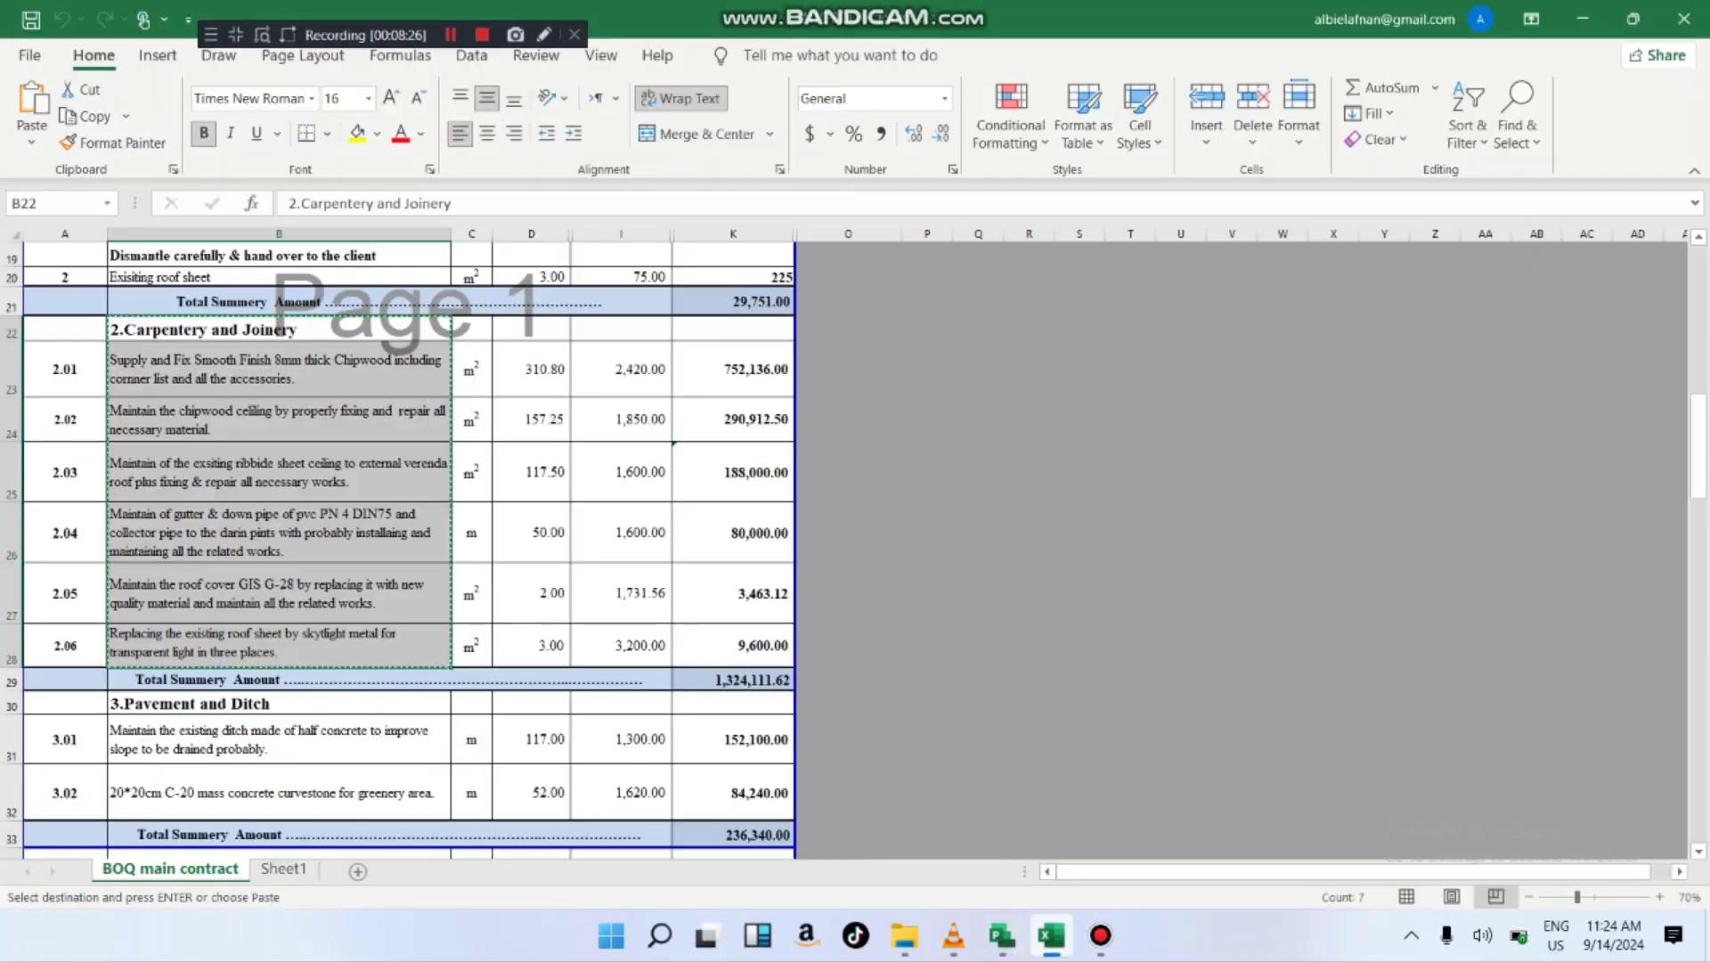
key(Escape)
click(472, 369)
drag(471, 368, 471, 654)
right_click(458, 584)
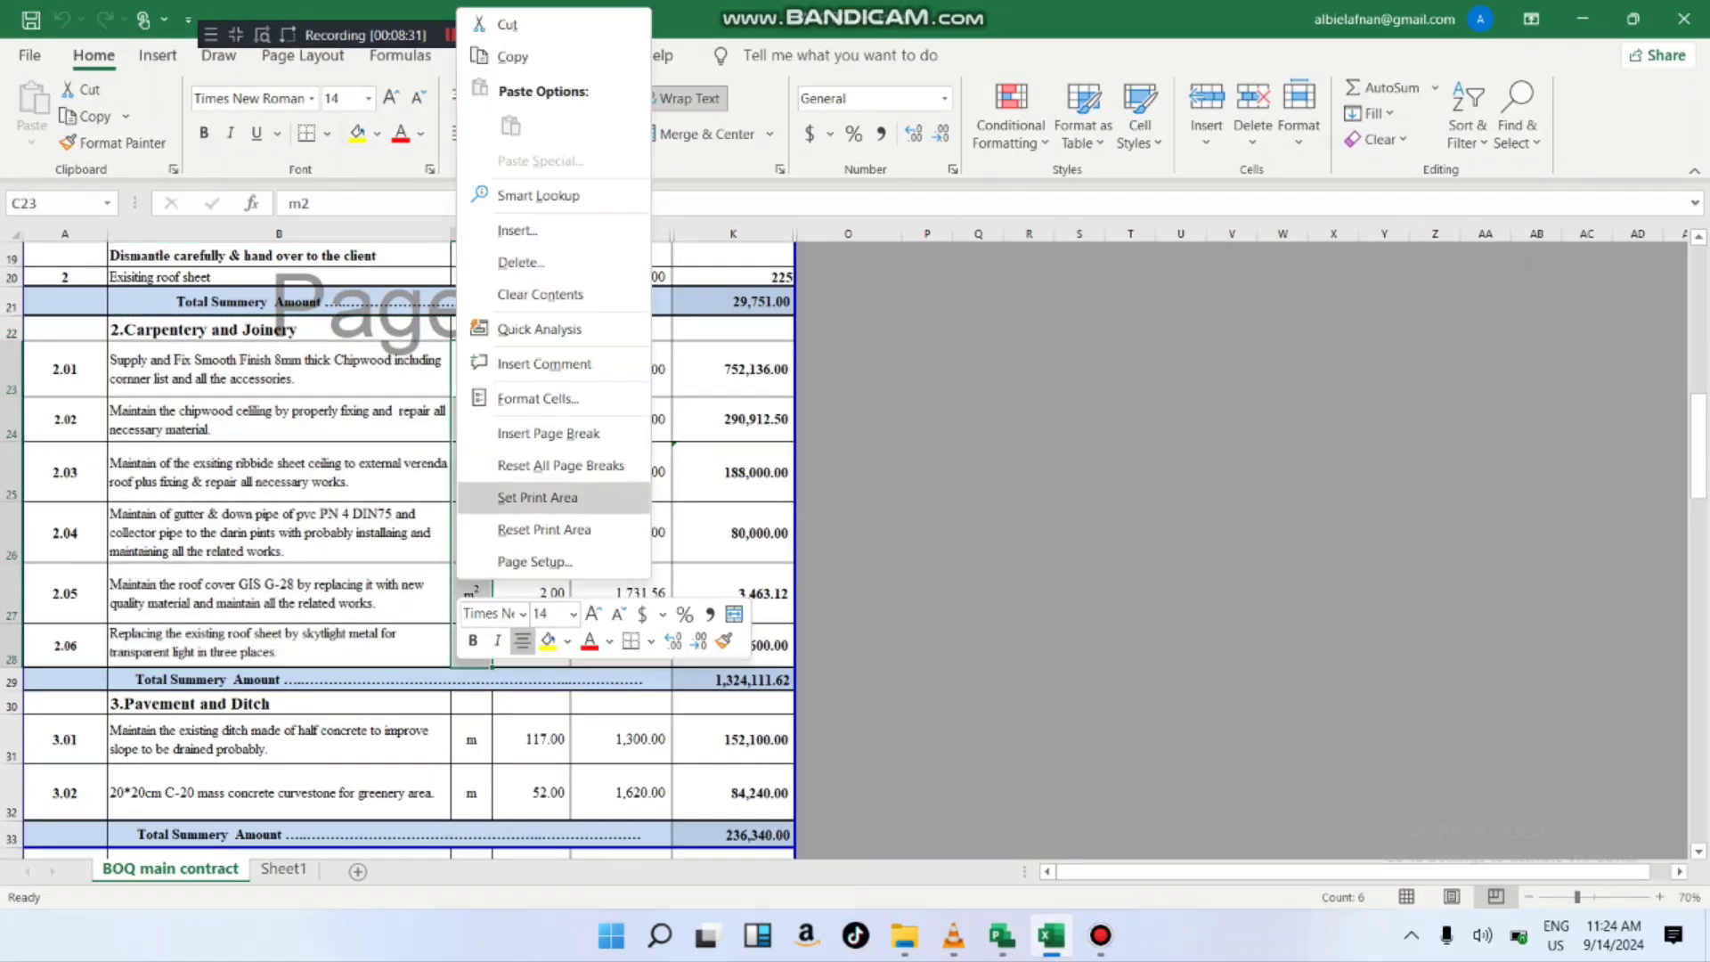
click(512, 56)
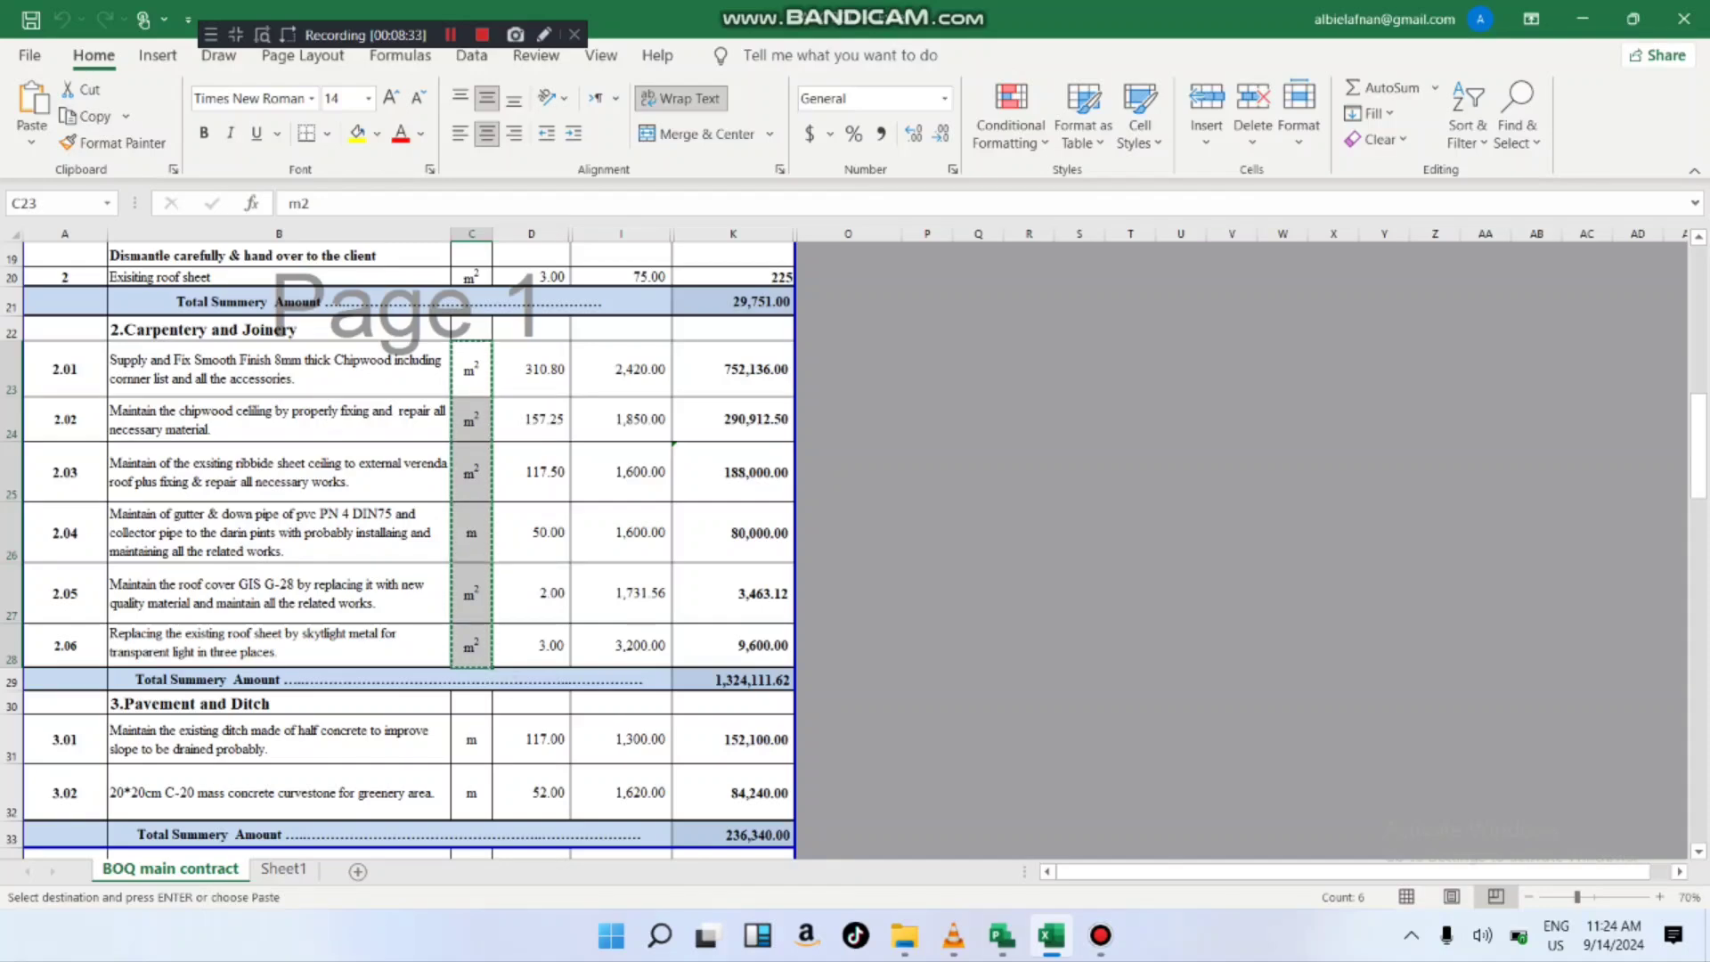
- Switch to Microsoft Project and paste the copied units into the Unit column, starting at the chipwood ceiling maintenance task in row 10
click(1002, 936)
click(488, 333)
drag(488, 333, 485, 735)
right_click(484, 710)
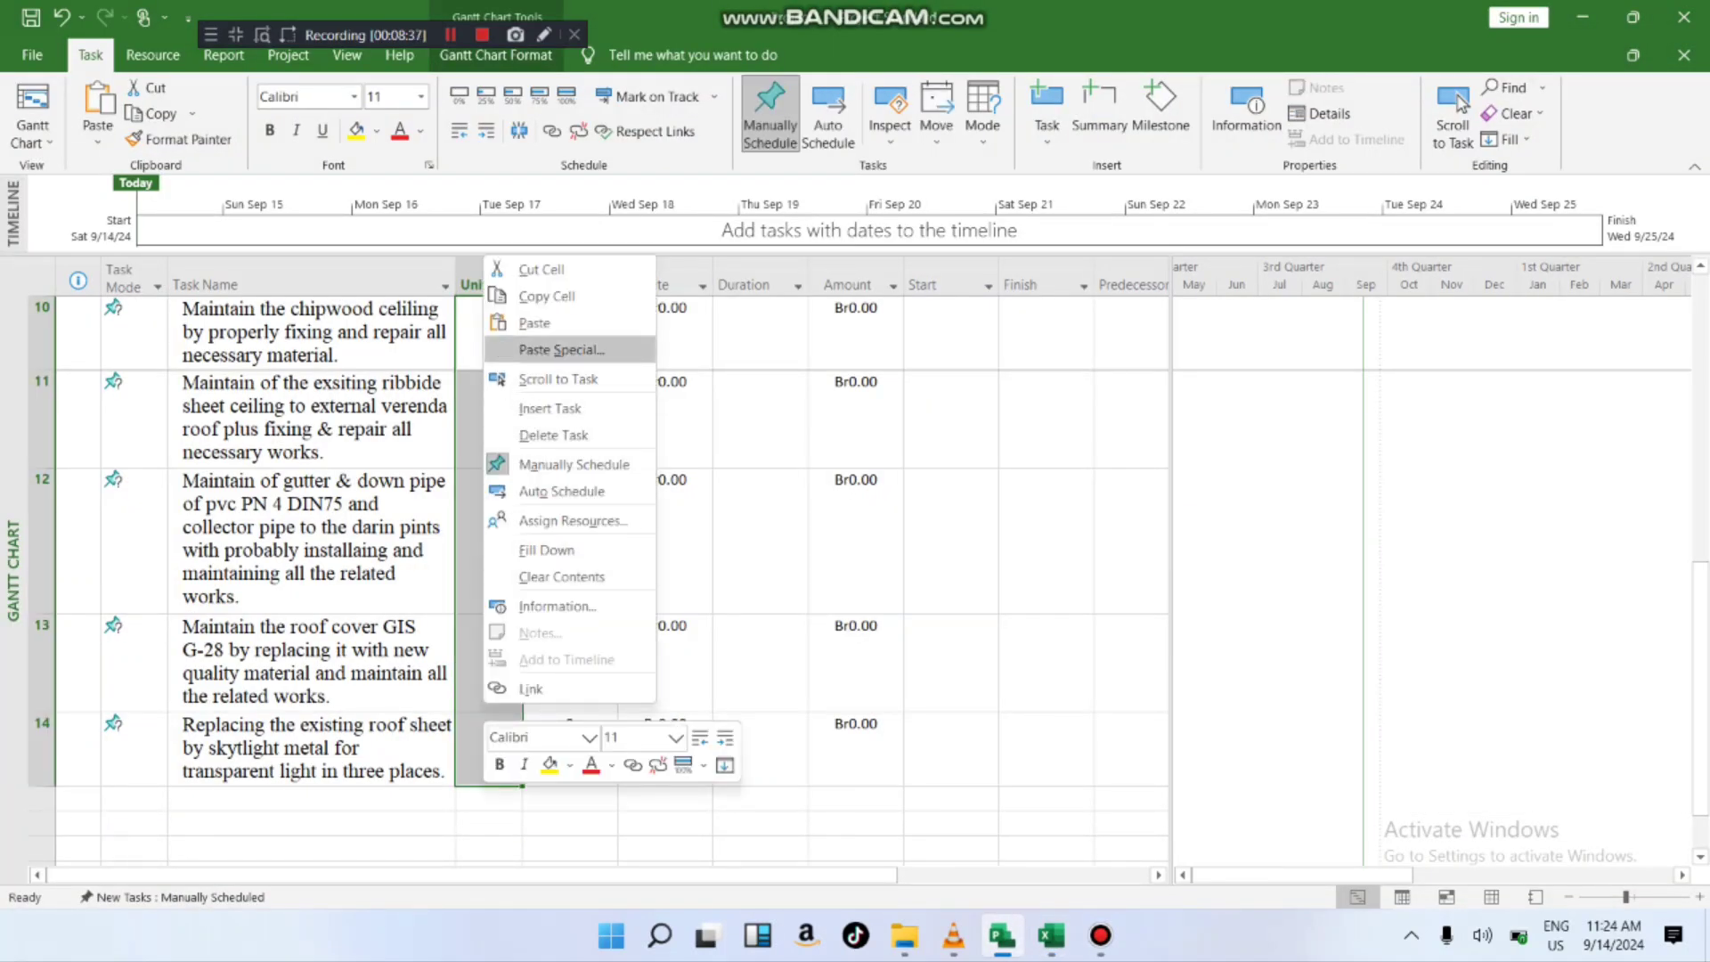
click(535, 323)
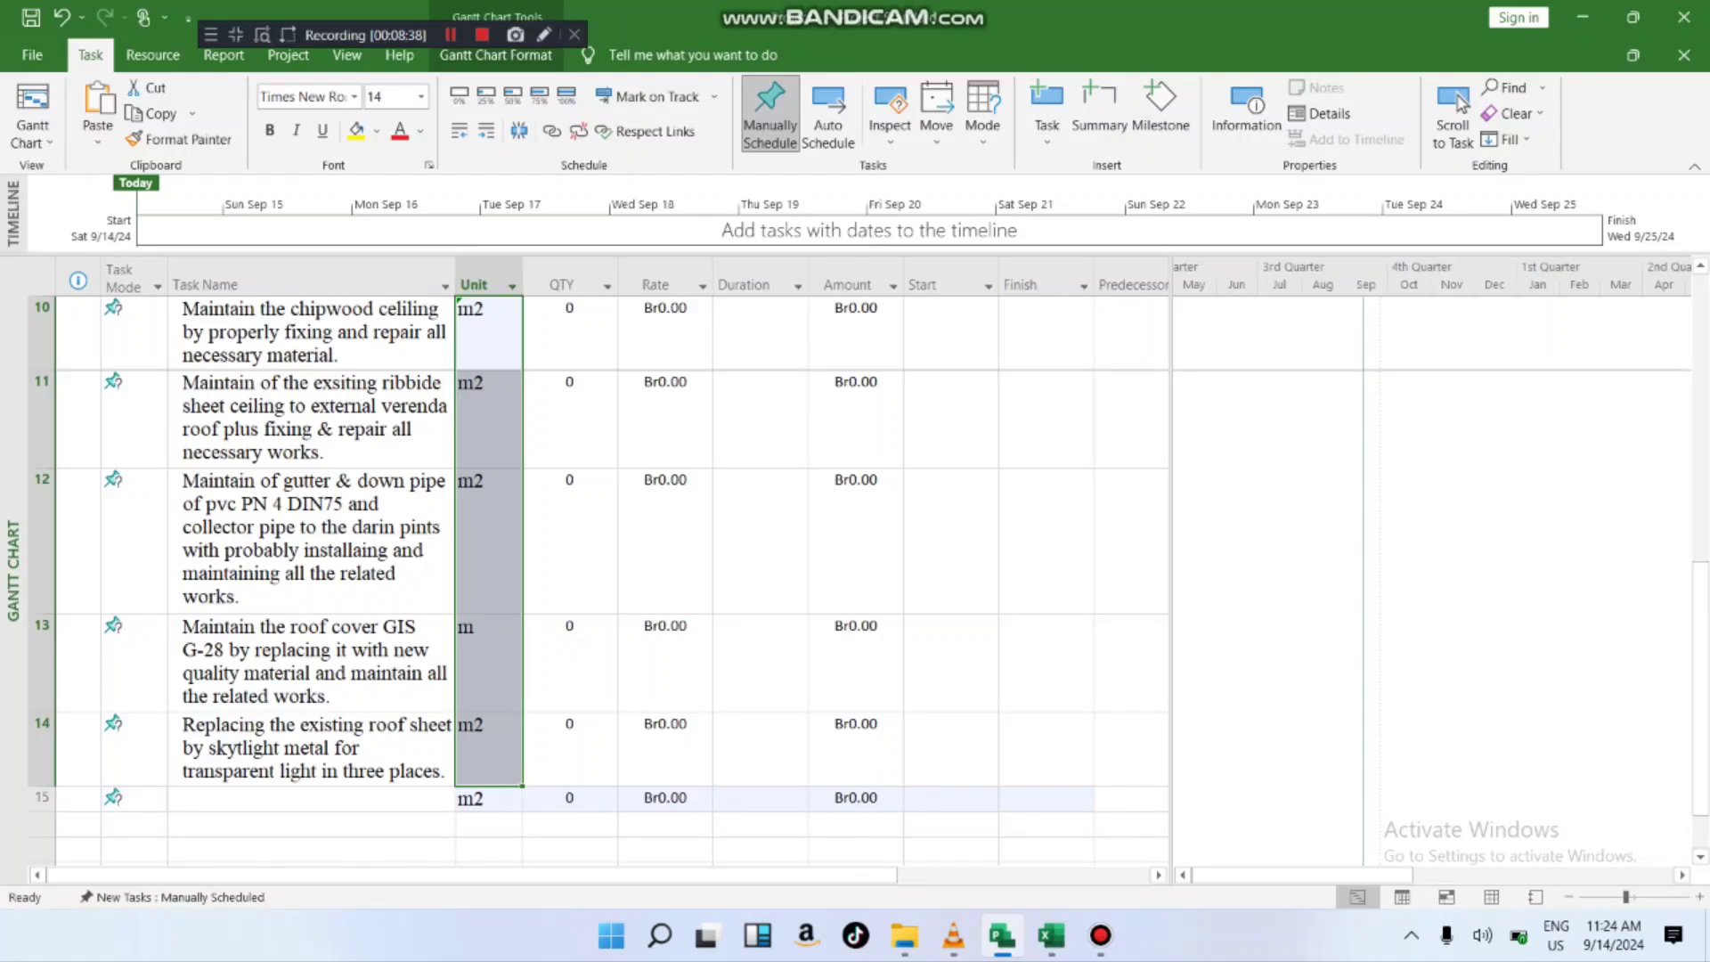
- Check the pasted units against the Carpentery and Joinery task rows and the Excel bill of quantities
click(570, 824)
scroll(570, 824, up, 4)
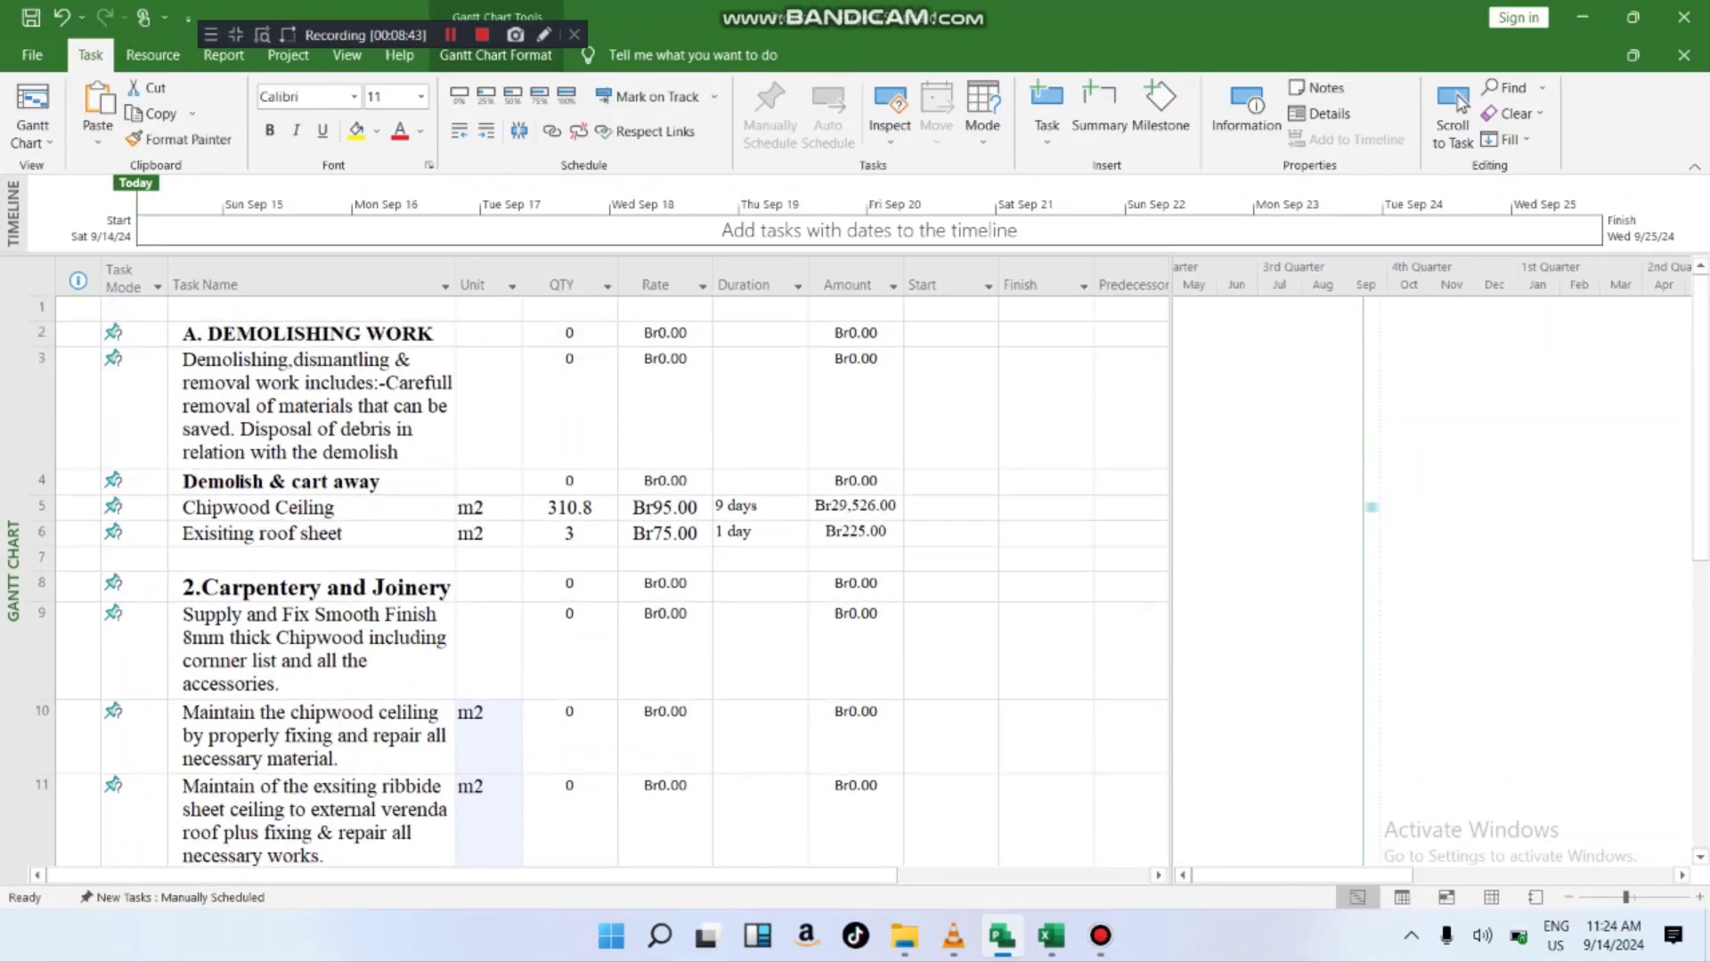
scroll(571, 579, down, 5)
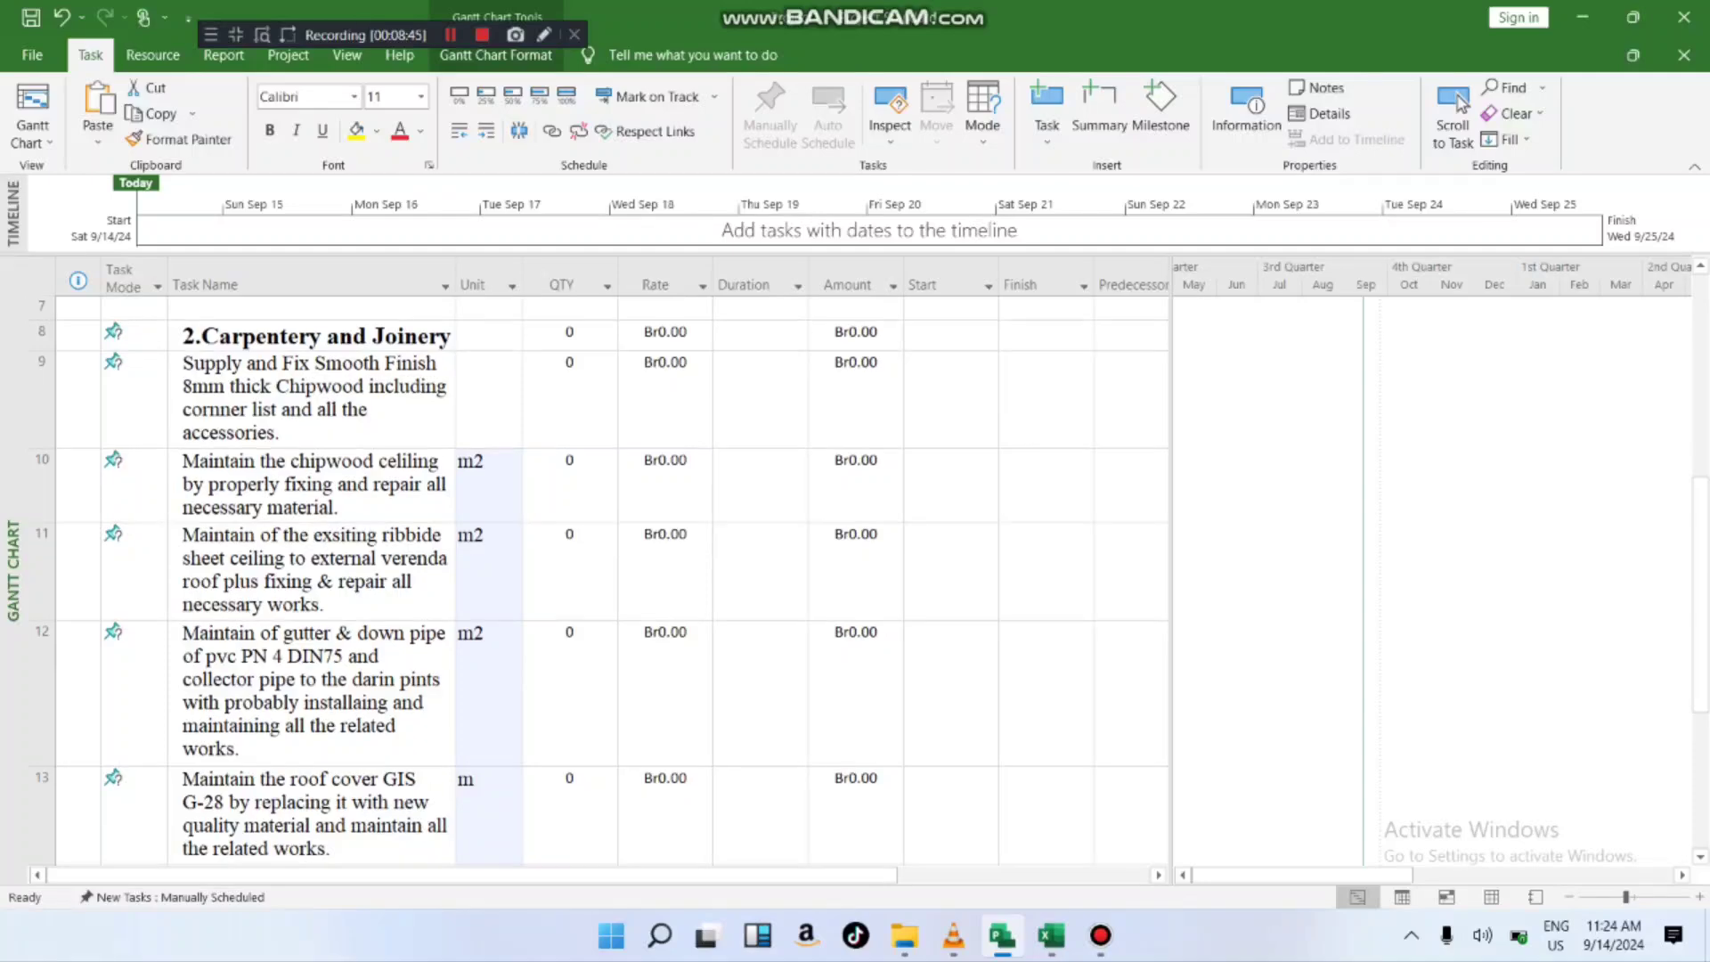
scroll(570, 579, up, 3)
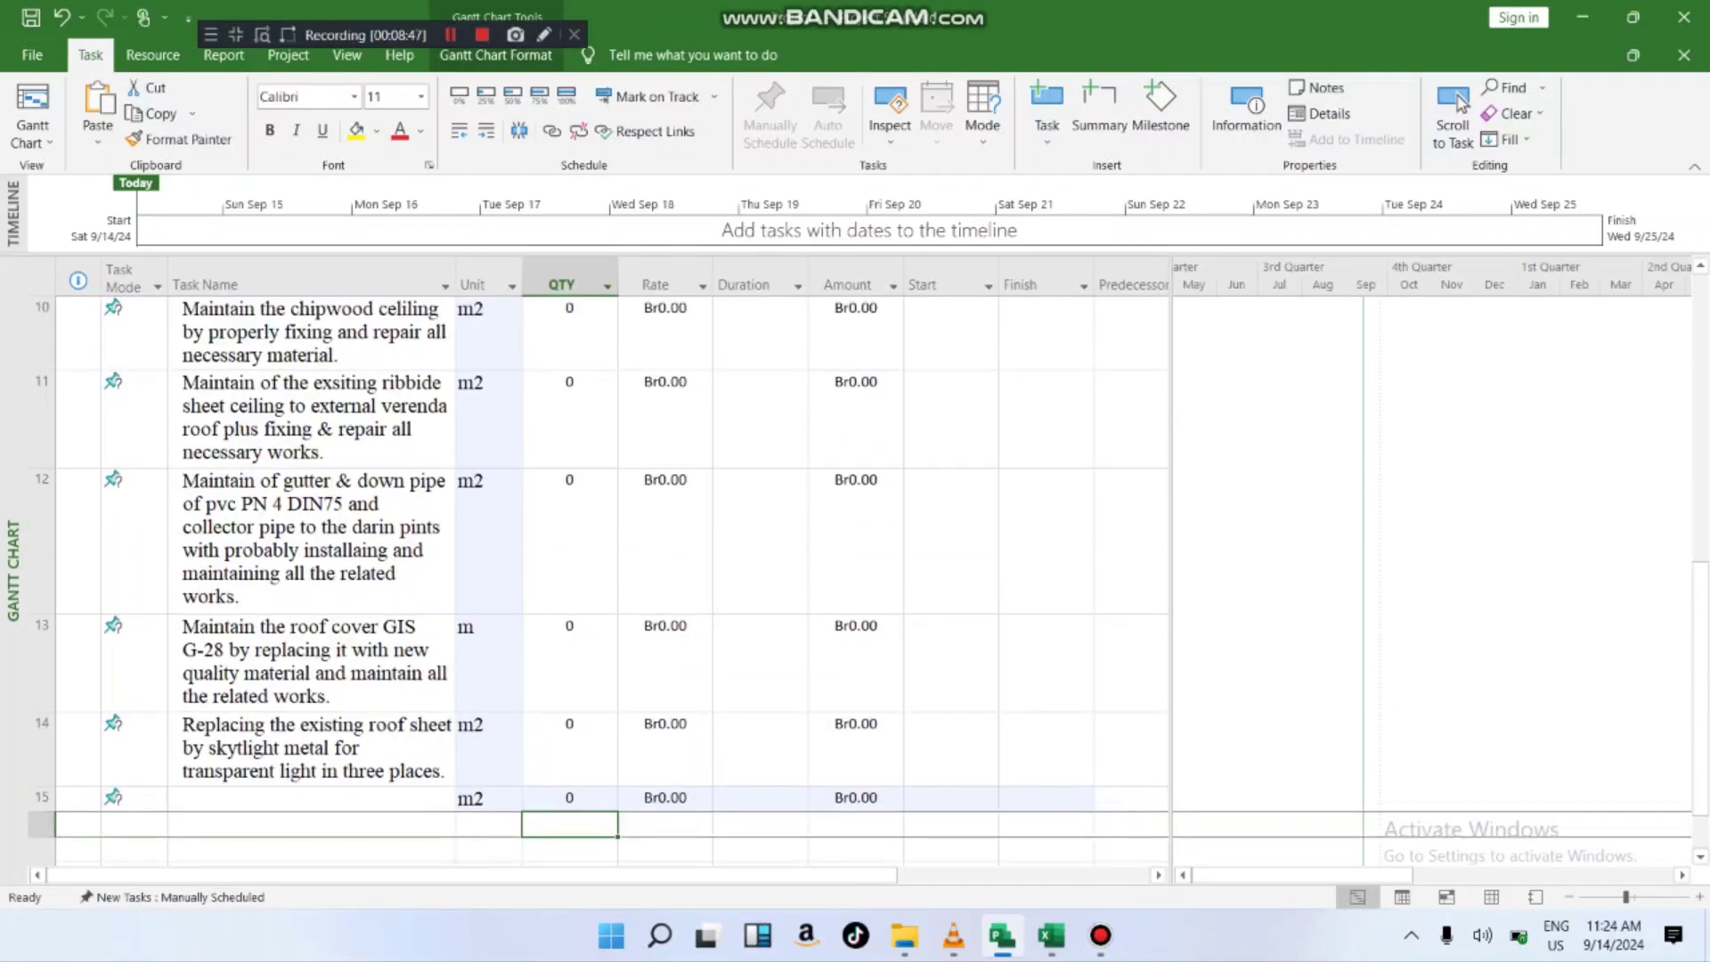
click(1051, 936)
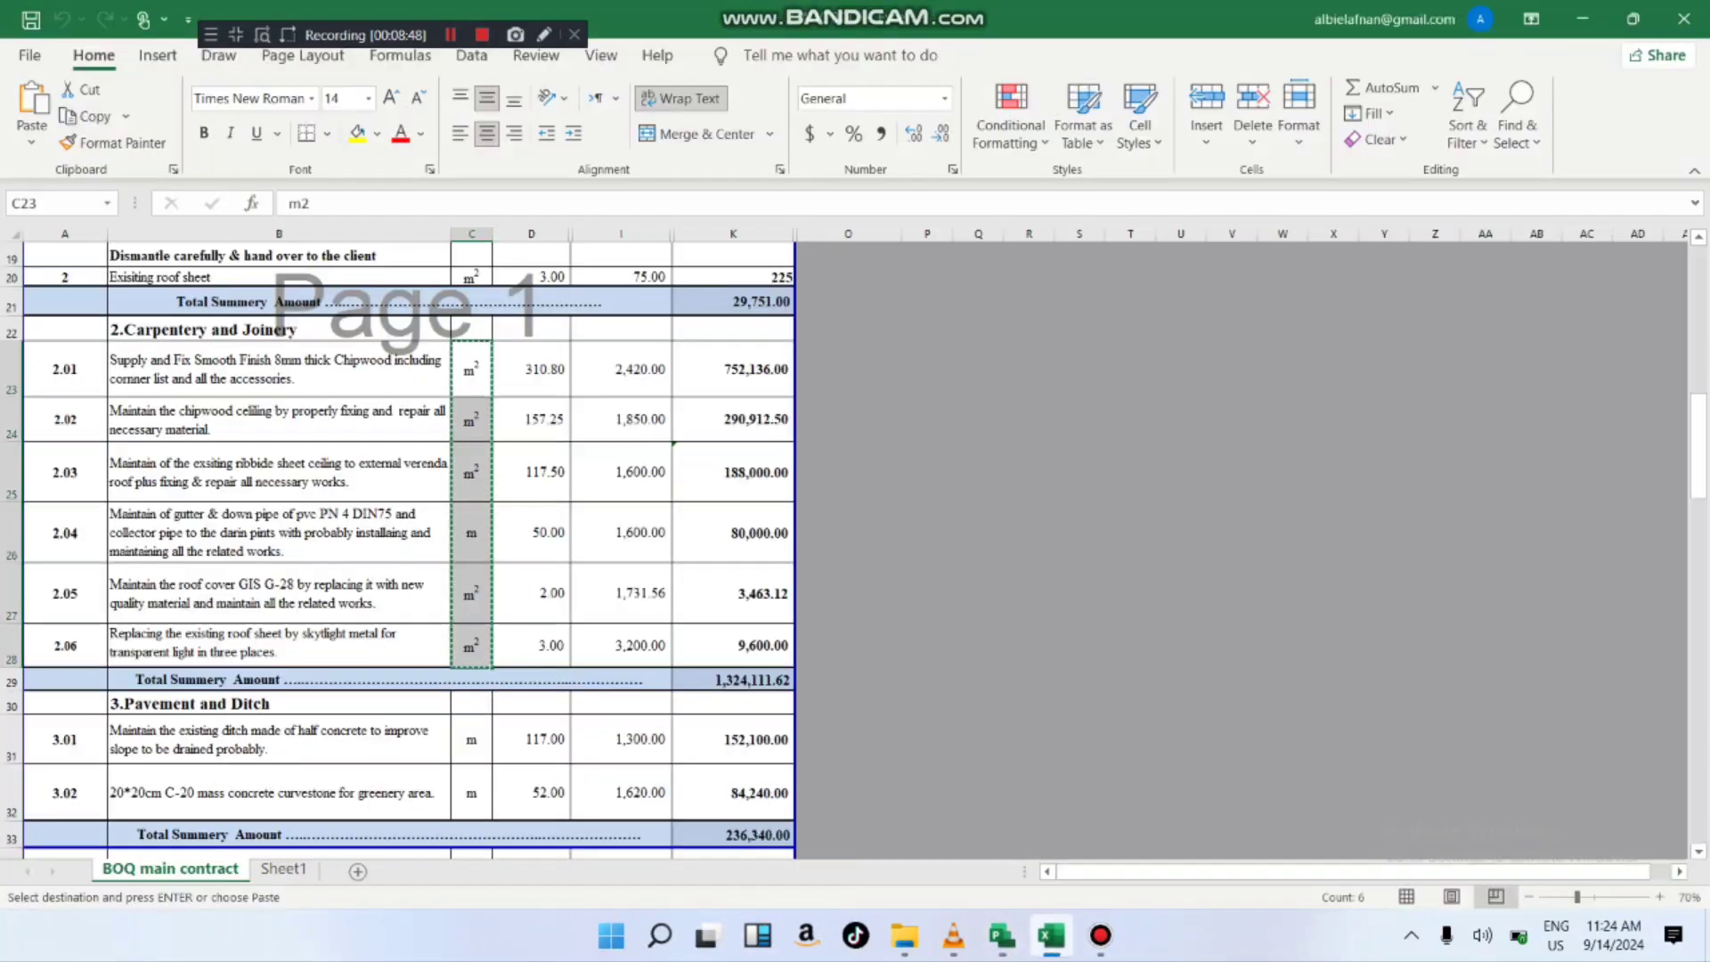
- Copy the quantities of items 2.01 to 2.06 from the bill of quantities
key(Escape)
click(532, 369)
drag(531, 368, 531, 646)
right_click(532, 593)
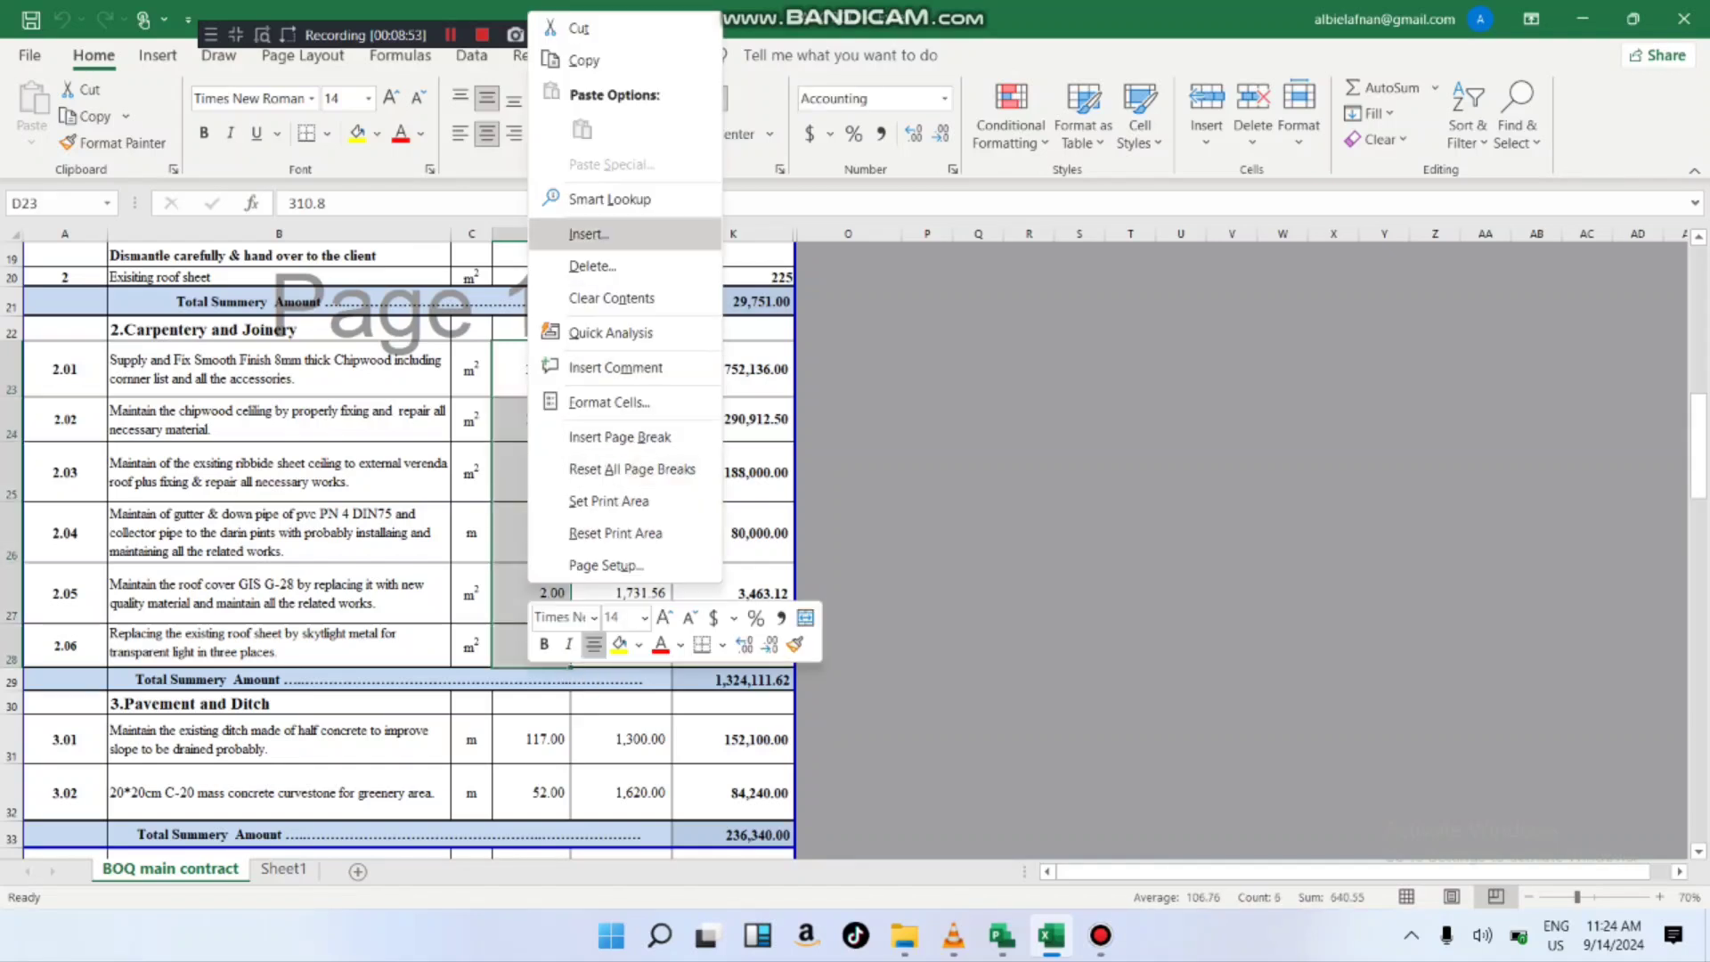
click(583, 60)
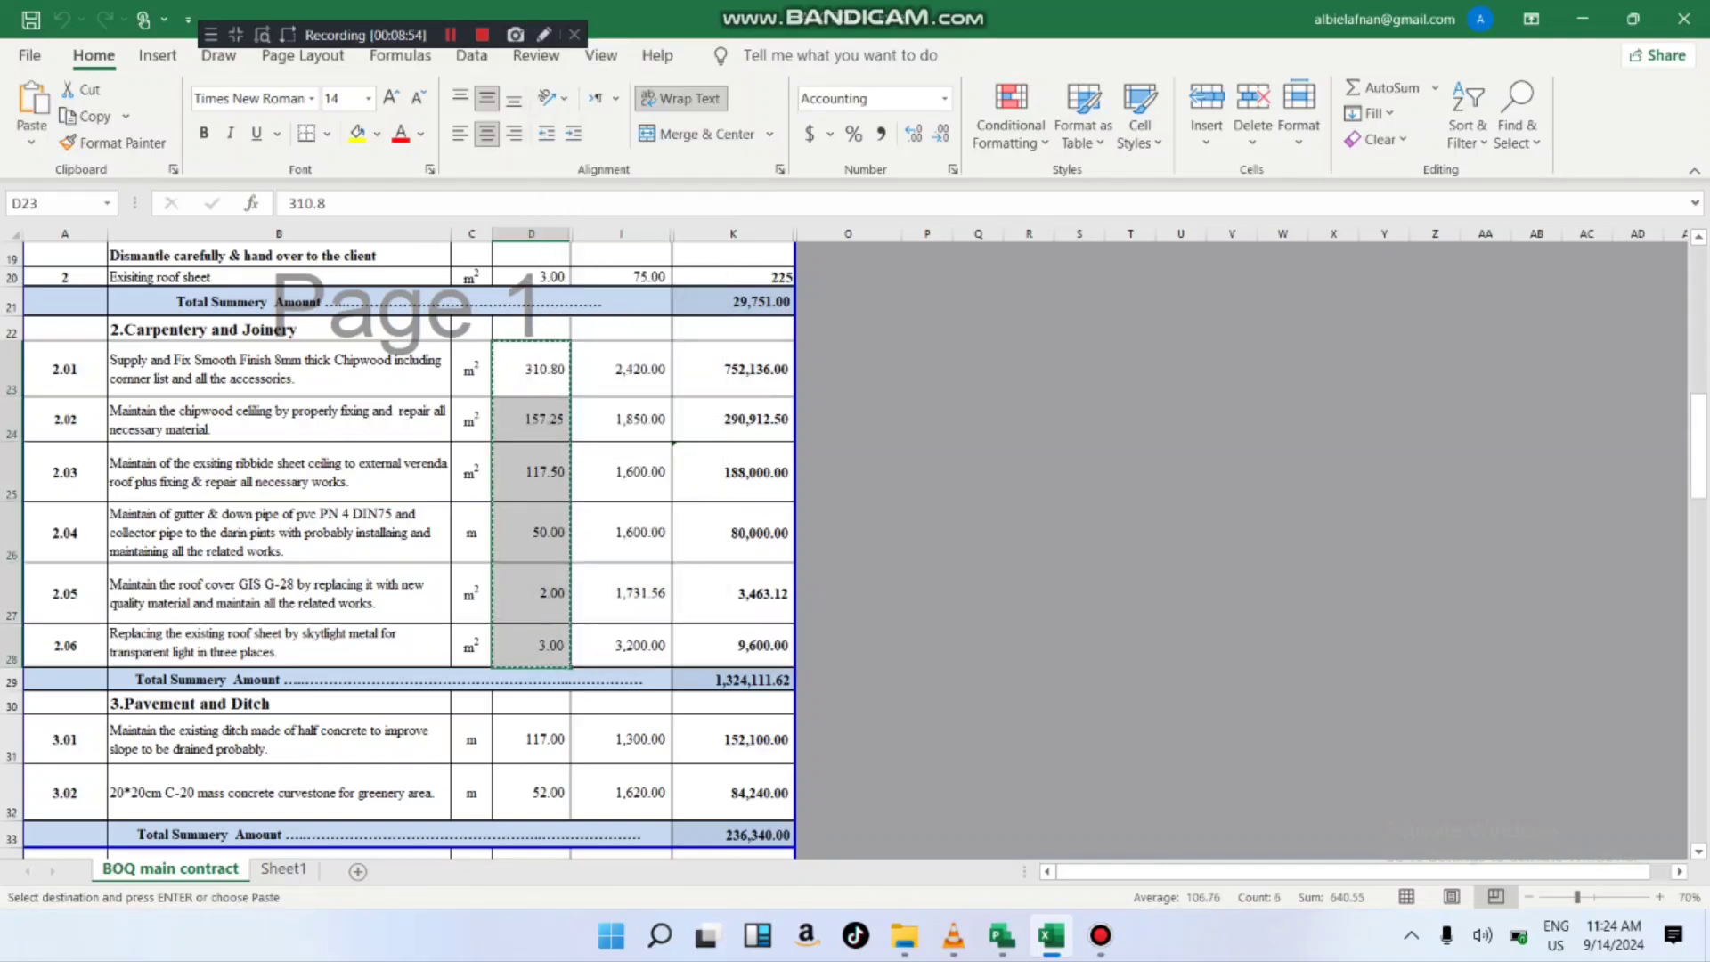
- Switch to Microsoft Project and paste the copied quantities into the QTY column, starting at the Supply and Fix Smooth Finish chipwood task in row 9
click(1002, 935)
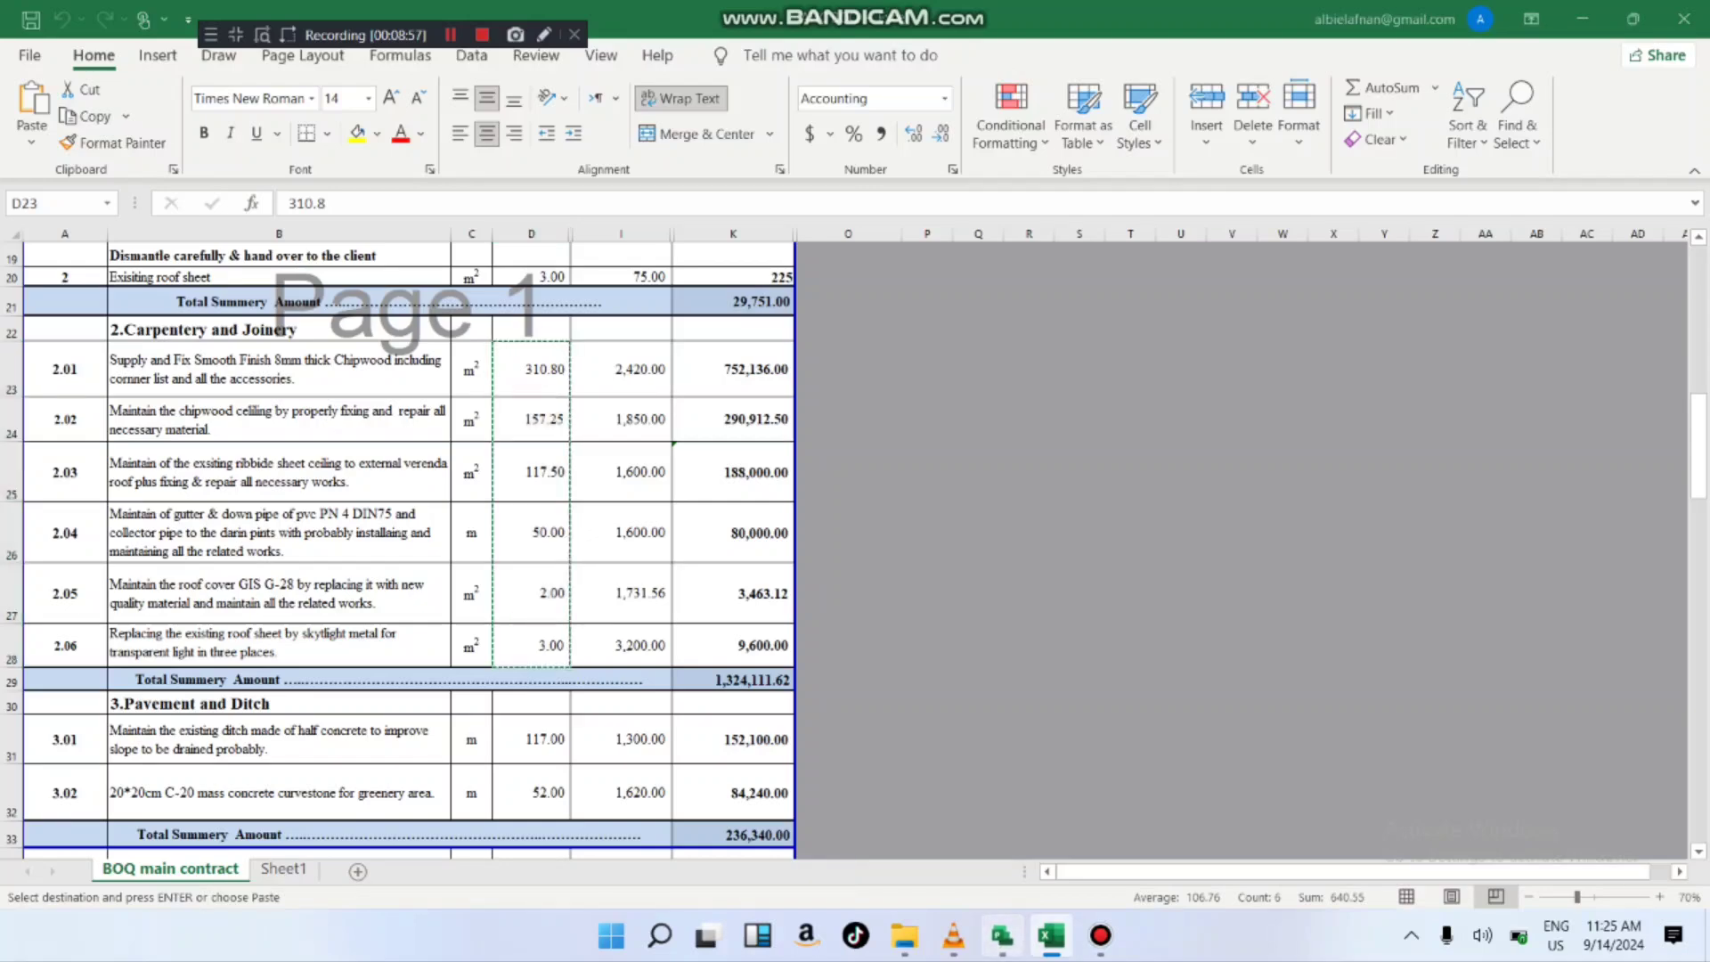
scroll(615, 579, up, 2)
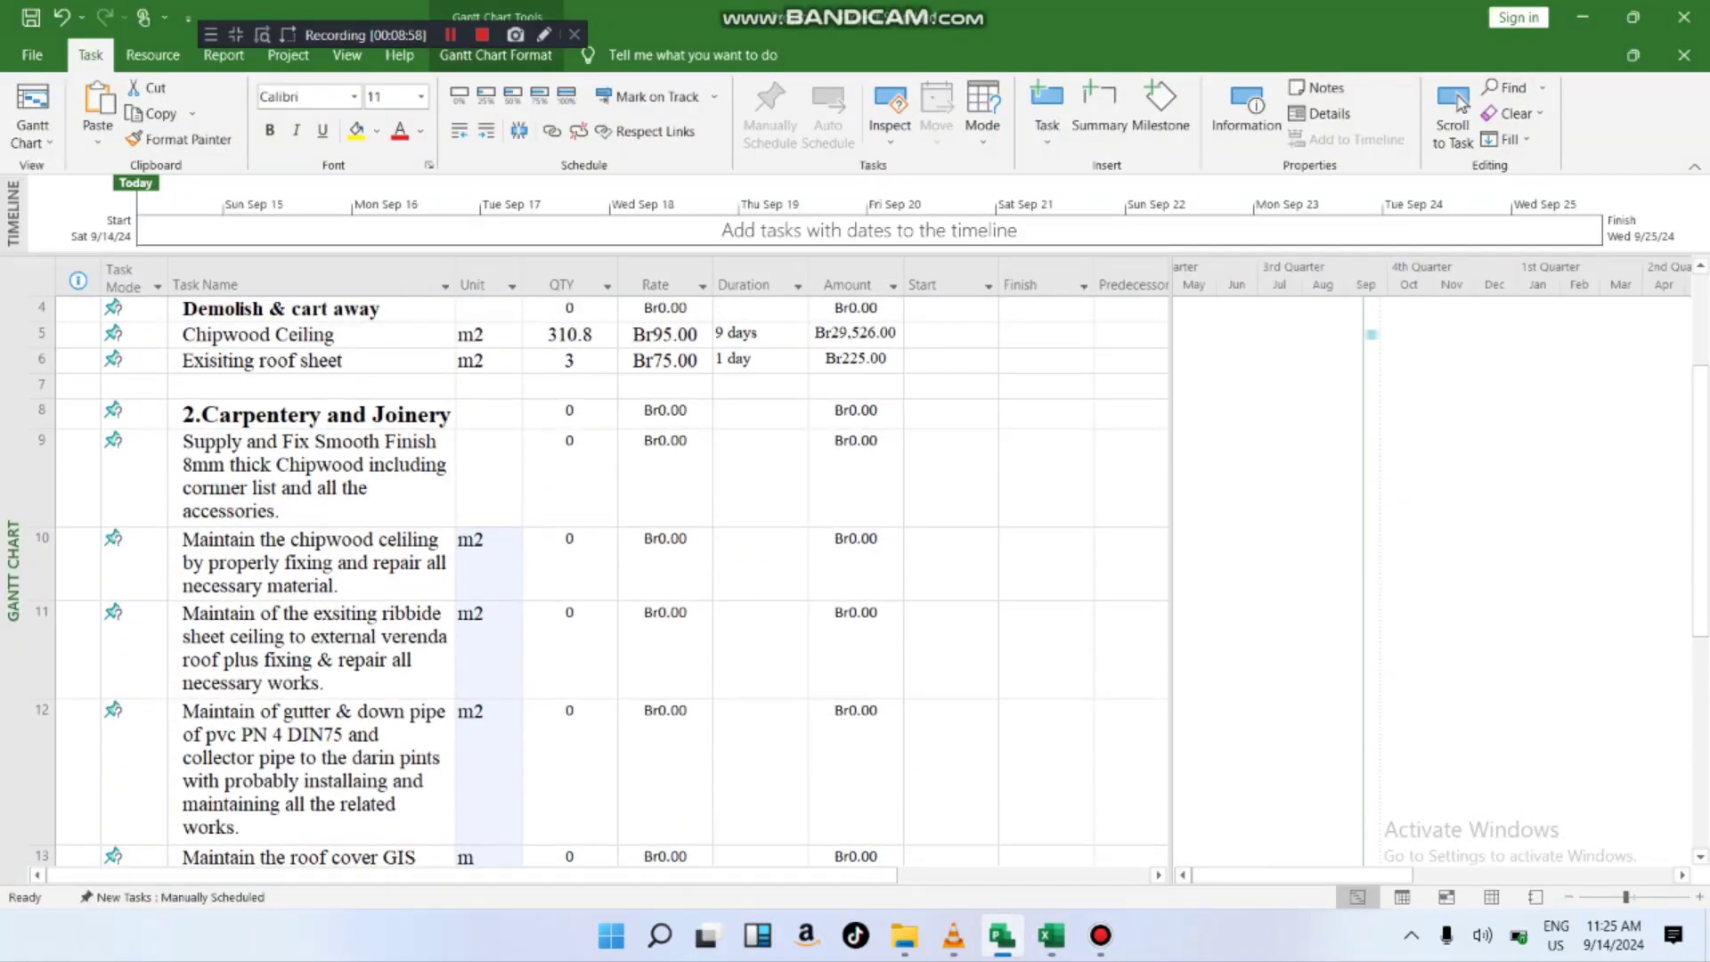
scroll(570, 534, down, 1)
click(570, 399)
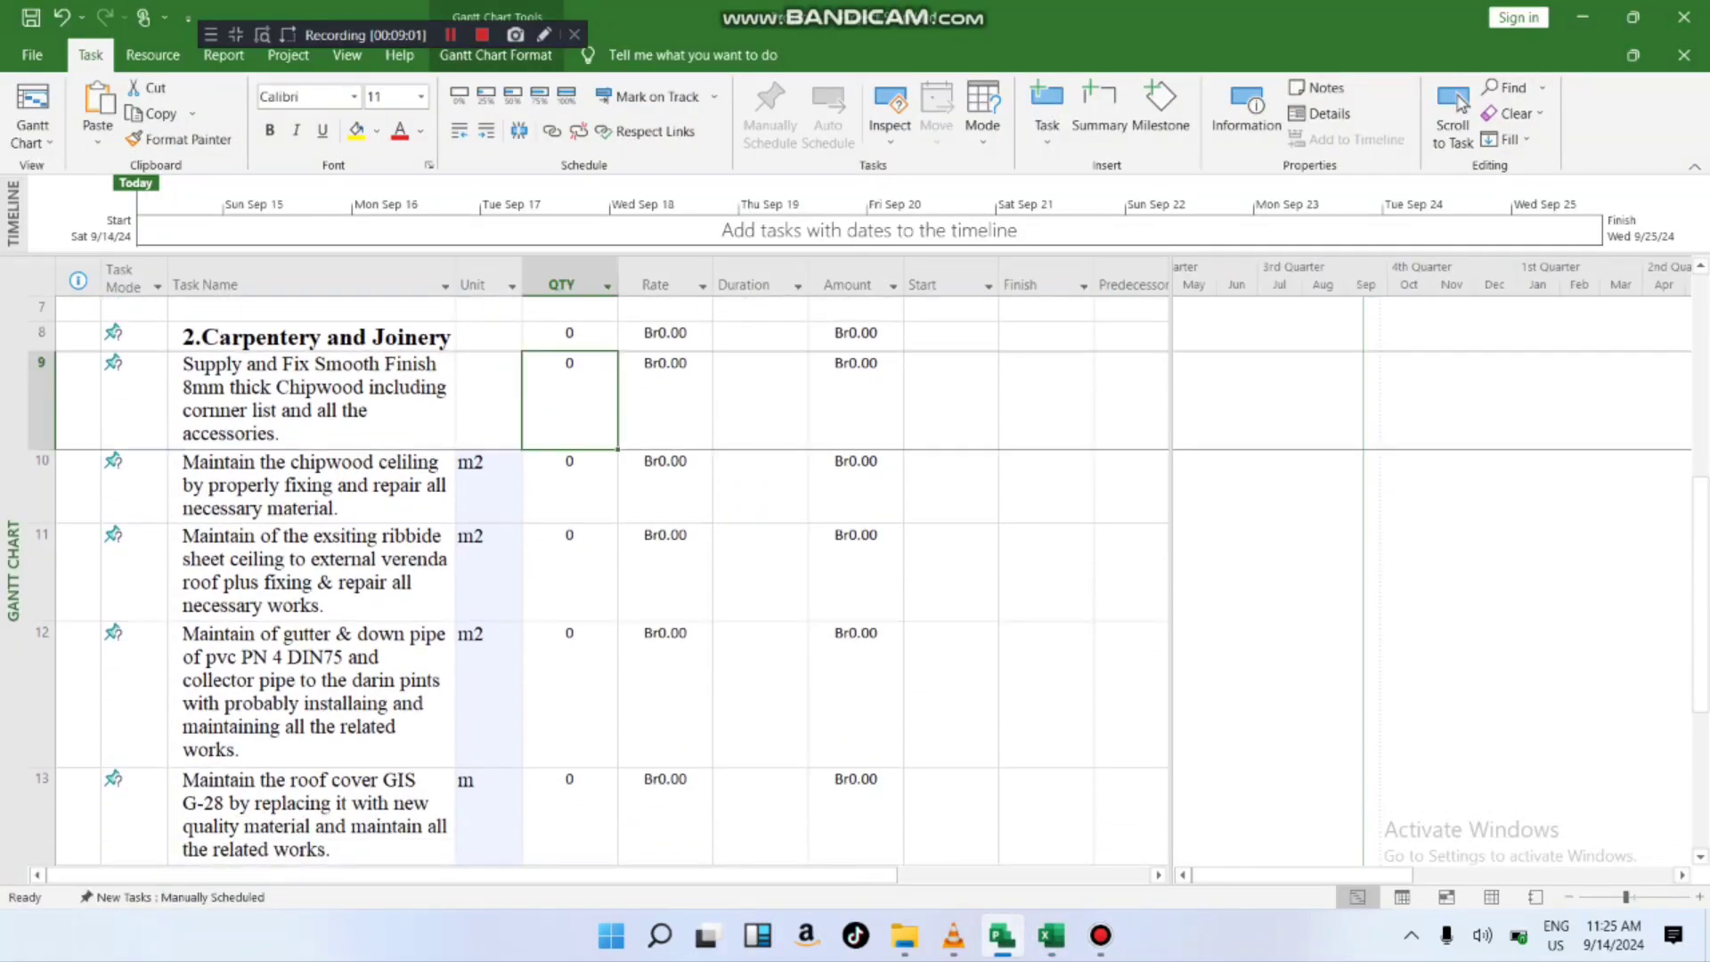
drag(570, 400, 570, 749)
right_click(590, 757)
click(659, 372)
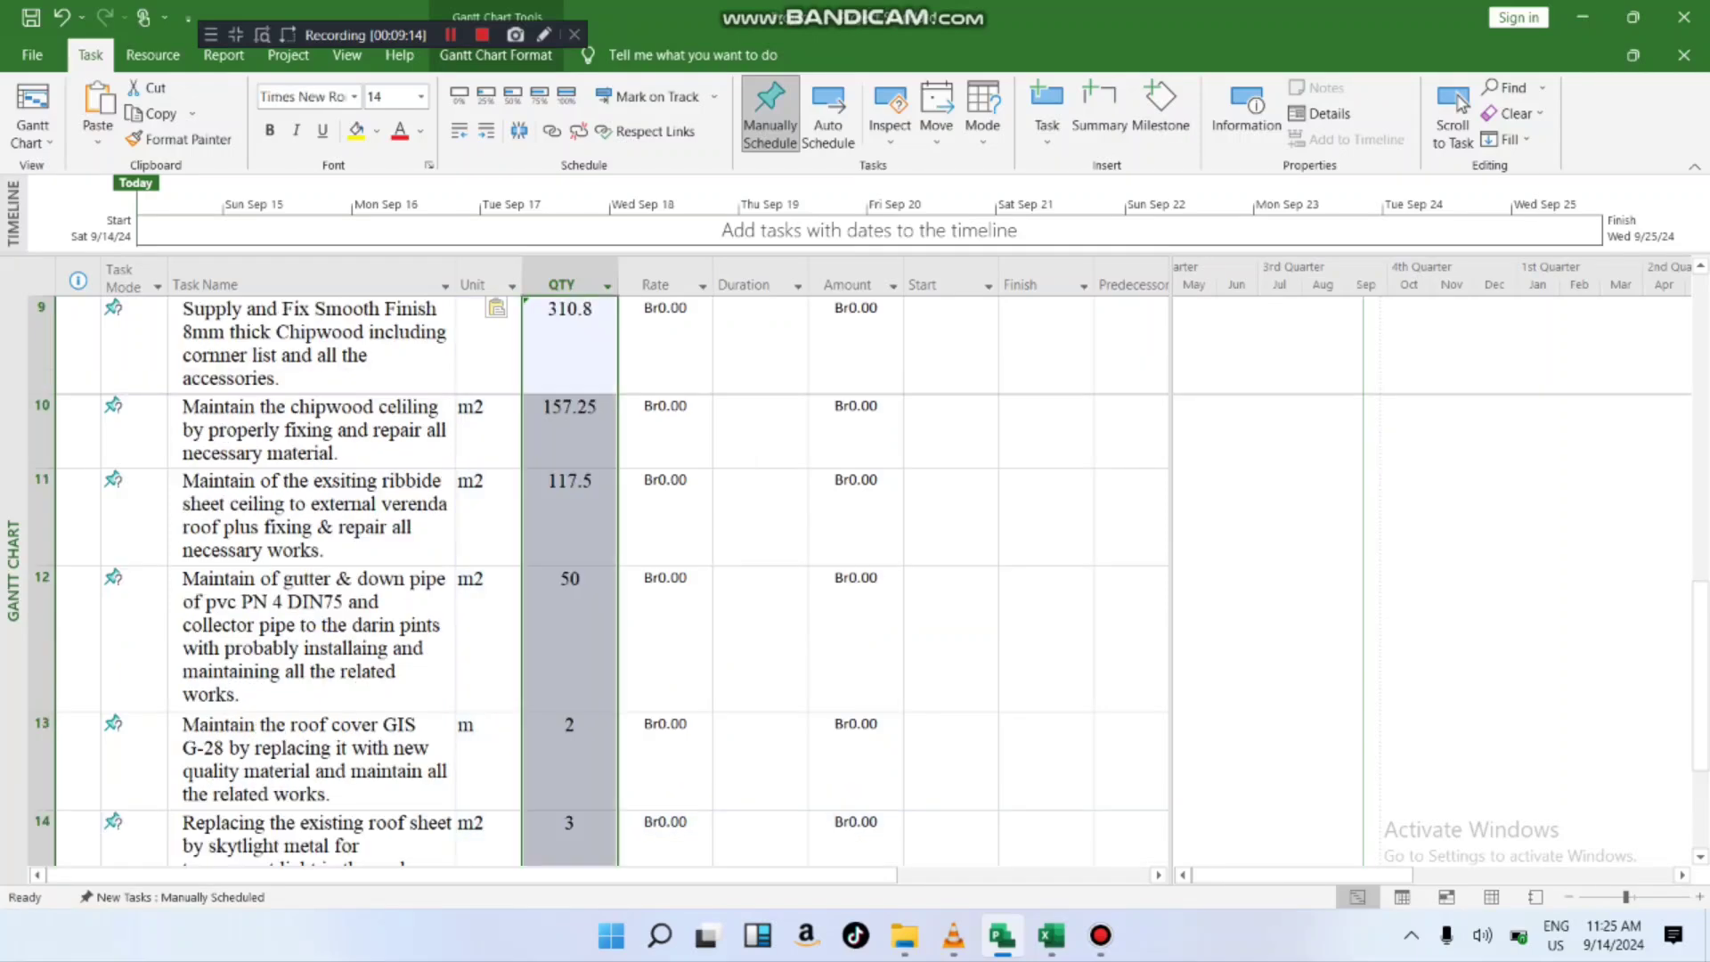
- Delete the surplus task in row 15, which has a unit but no task name
click(488, 498)
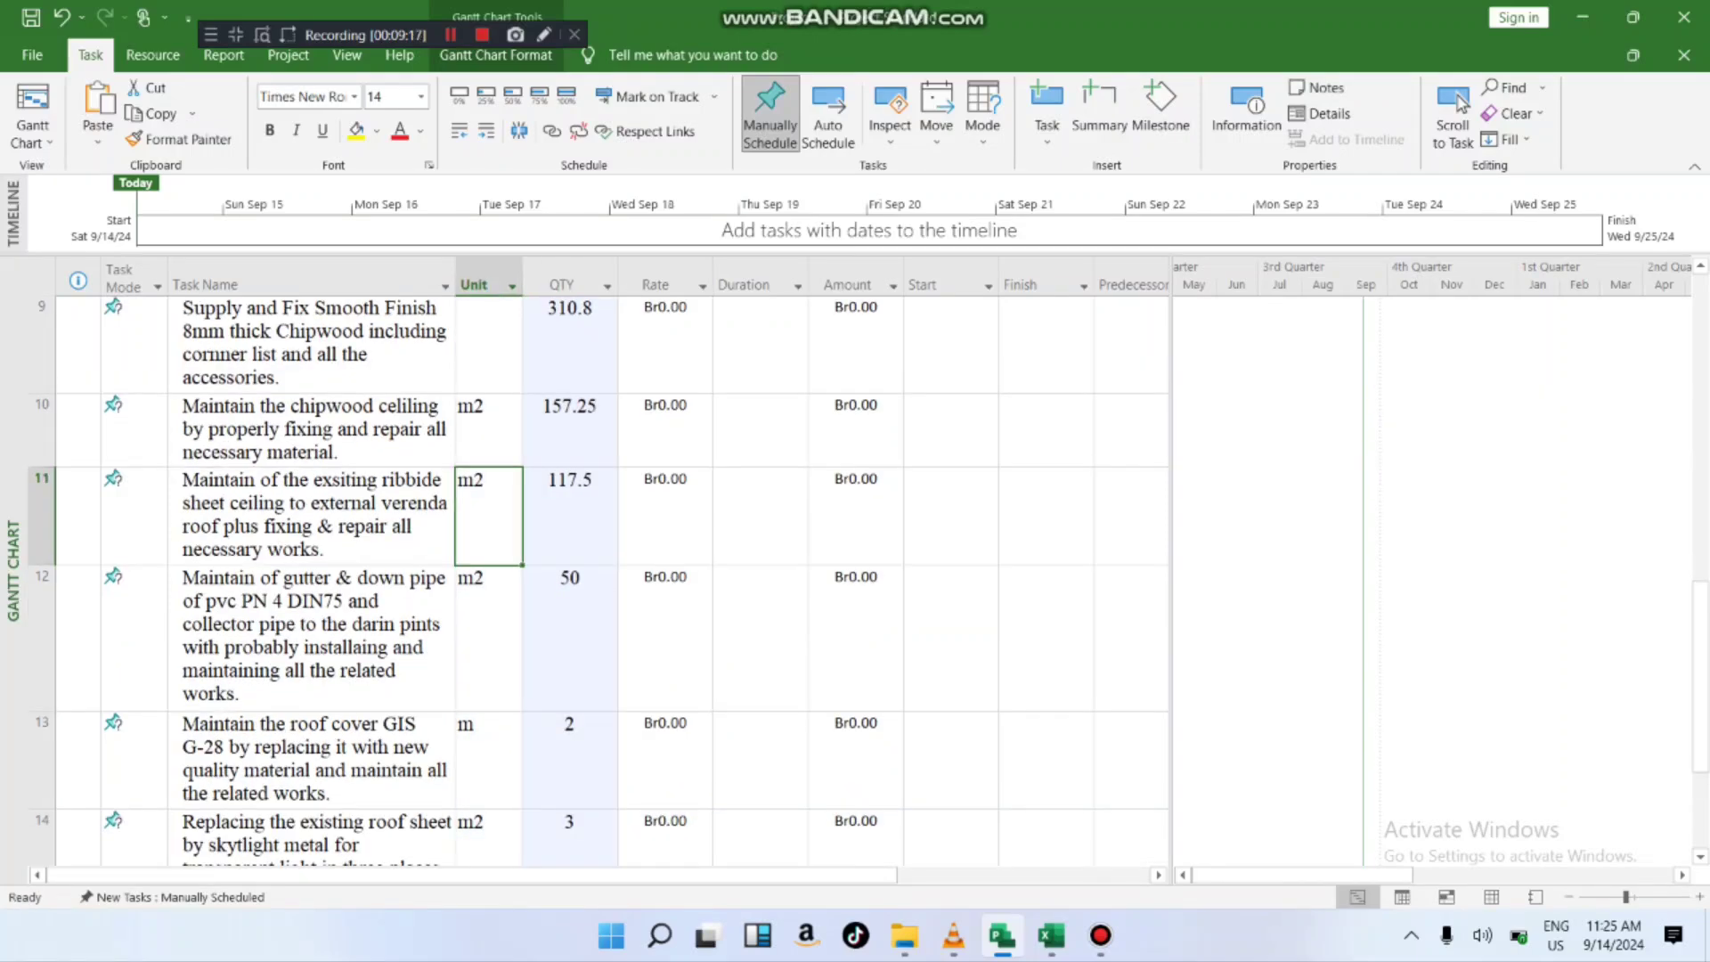
scroll(605, 579, down, 5)
scroll(606, 579, up, 4)
scroll(606, 579, down, 3)
click(488, 628)
right_click(488, 628)
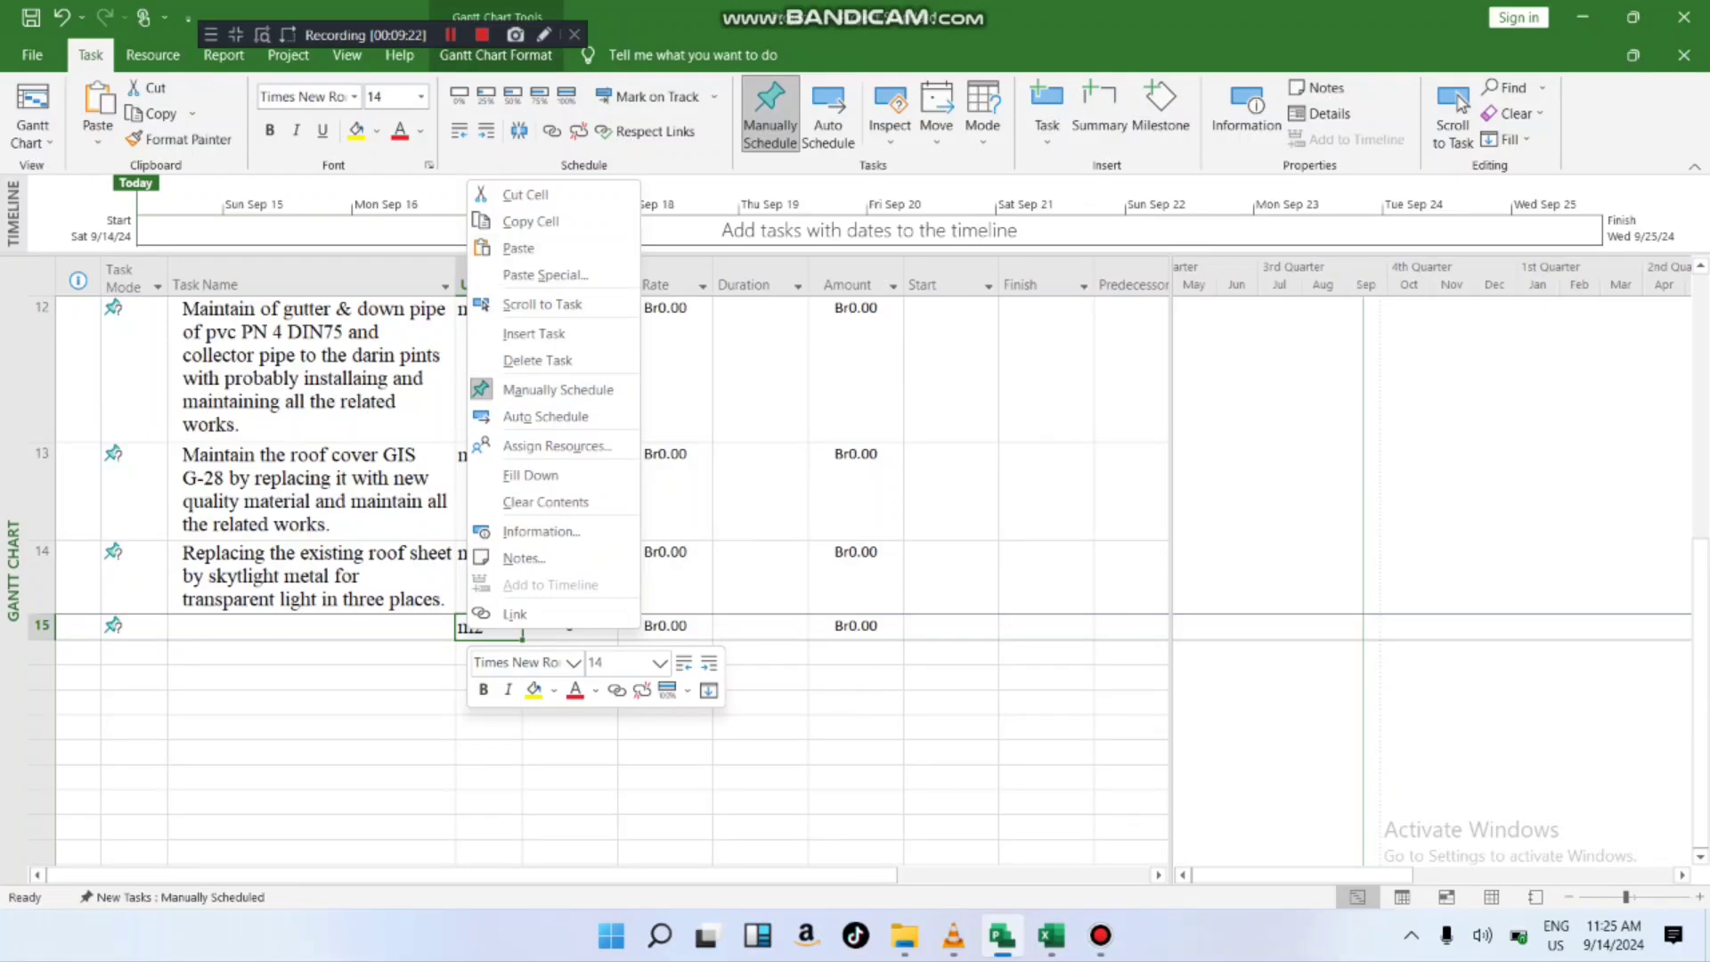
key(Escape)
right_click(475, 629)
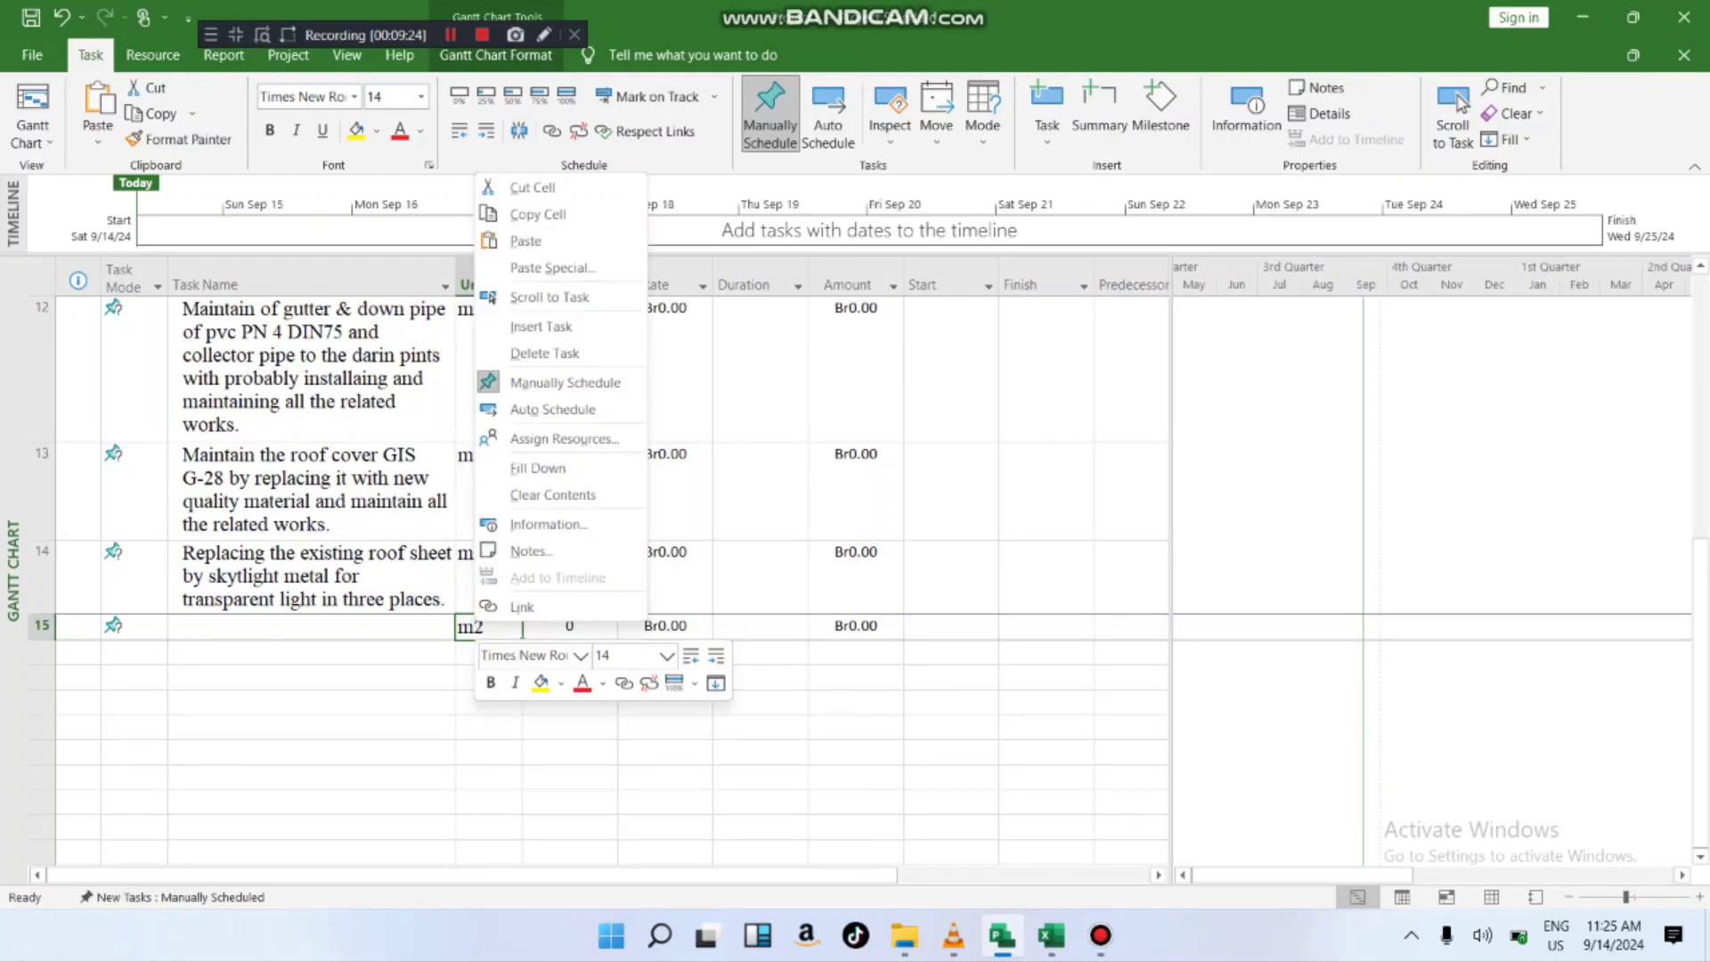
click(544, 355)
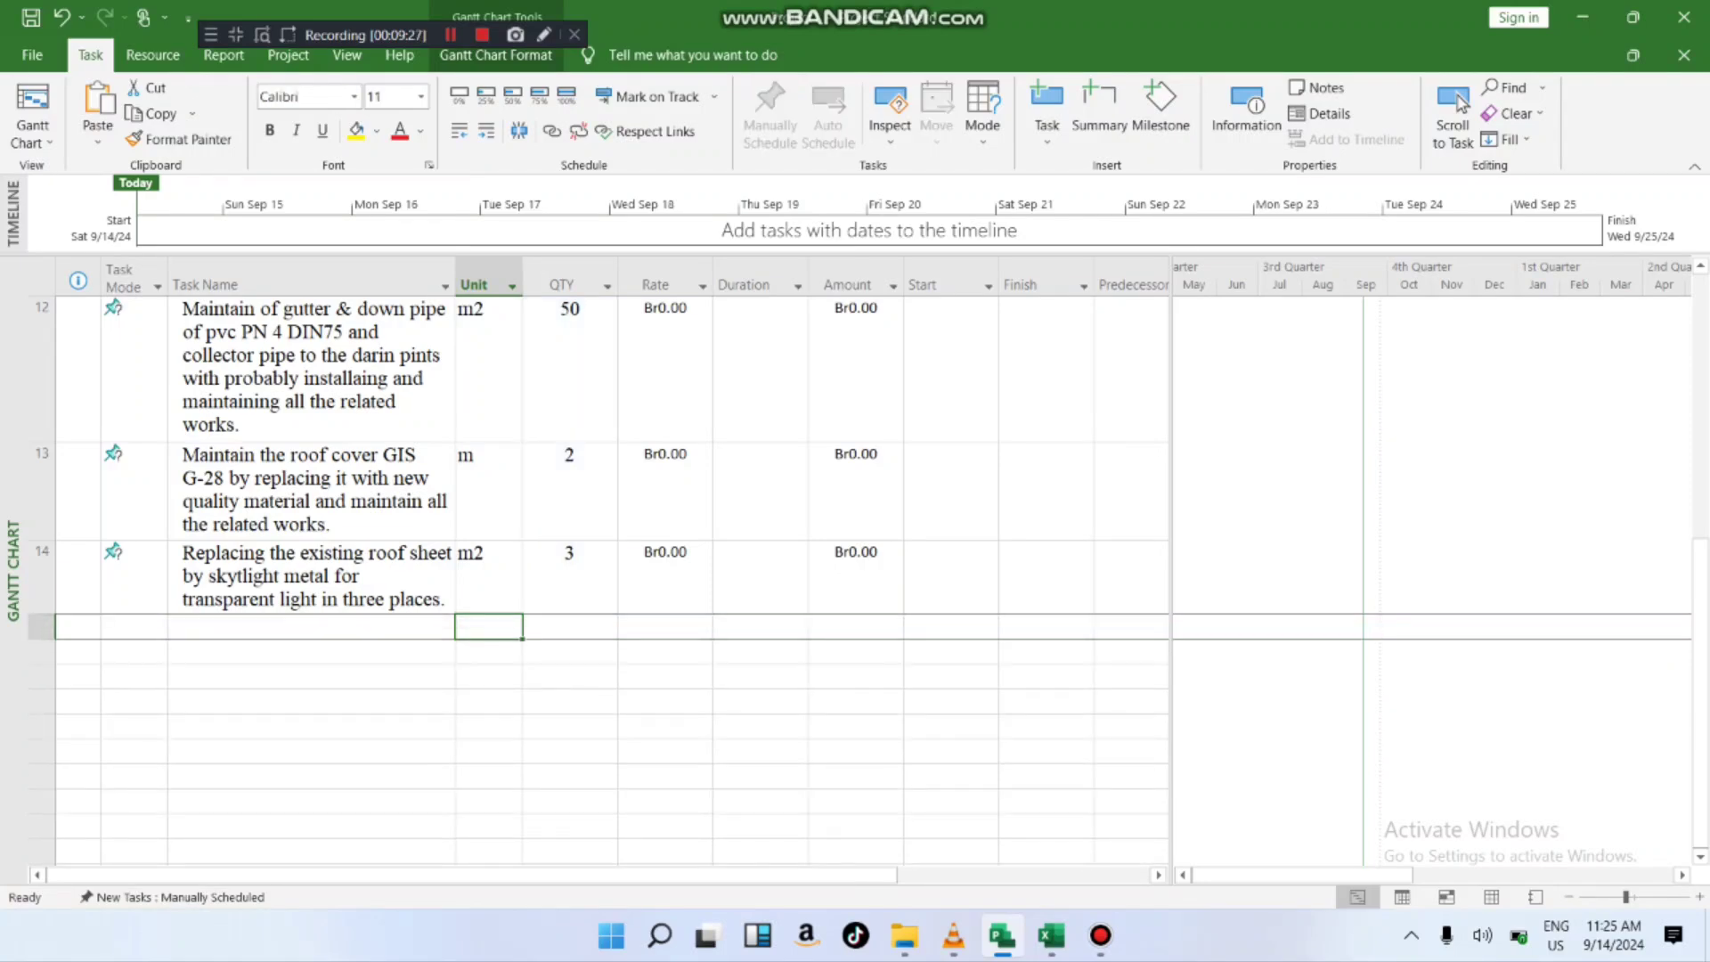
- Try to paste the copied cells into the Unit column at rows 10 and 9, and undo both pastes
scroll(489, 588, up, 3)
click(489, 599)
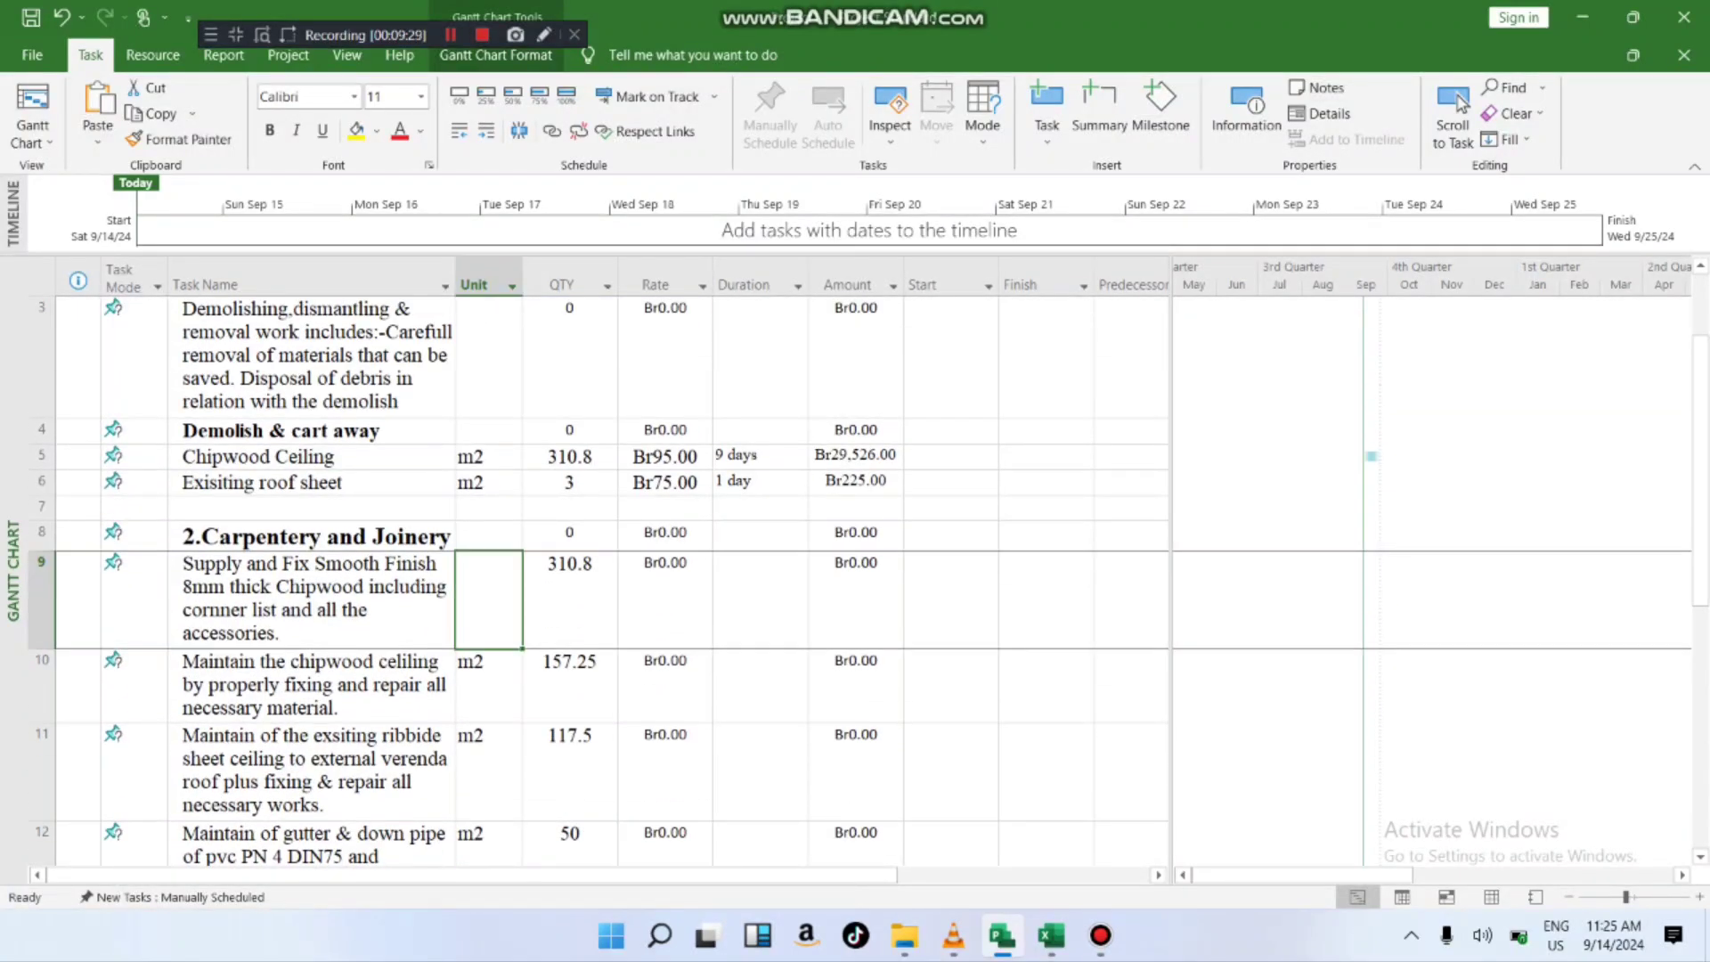
key(Down)
right_click(475, 679)
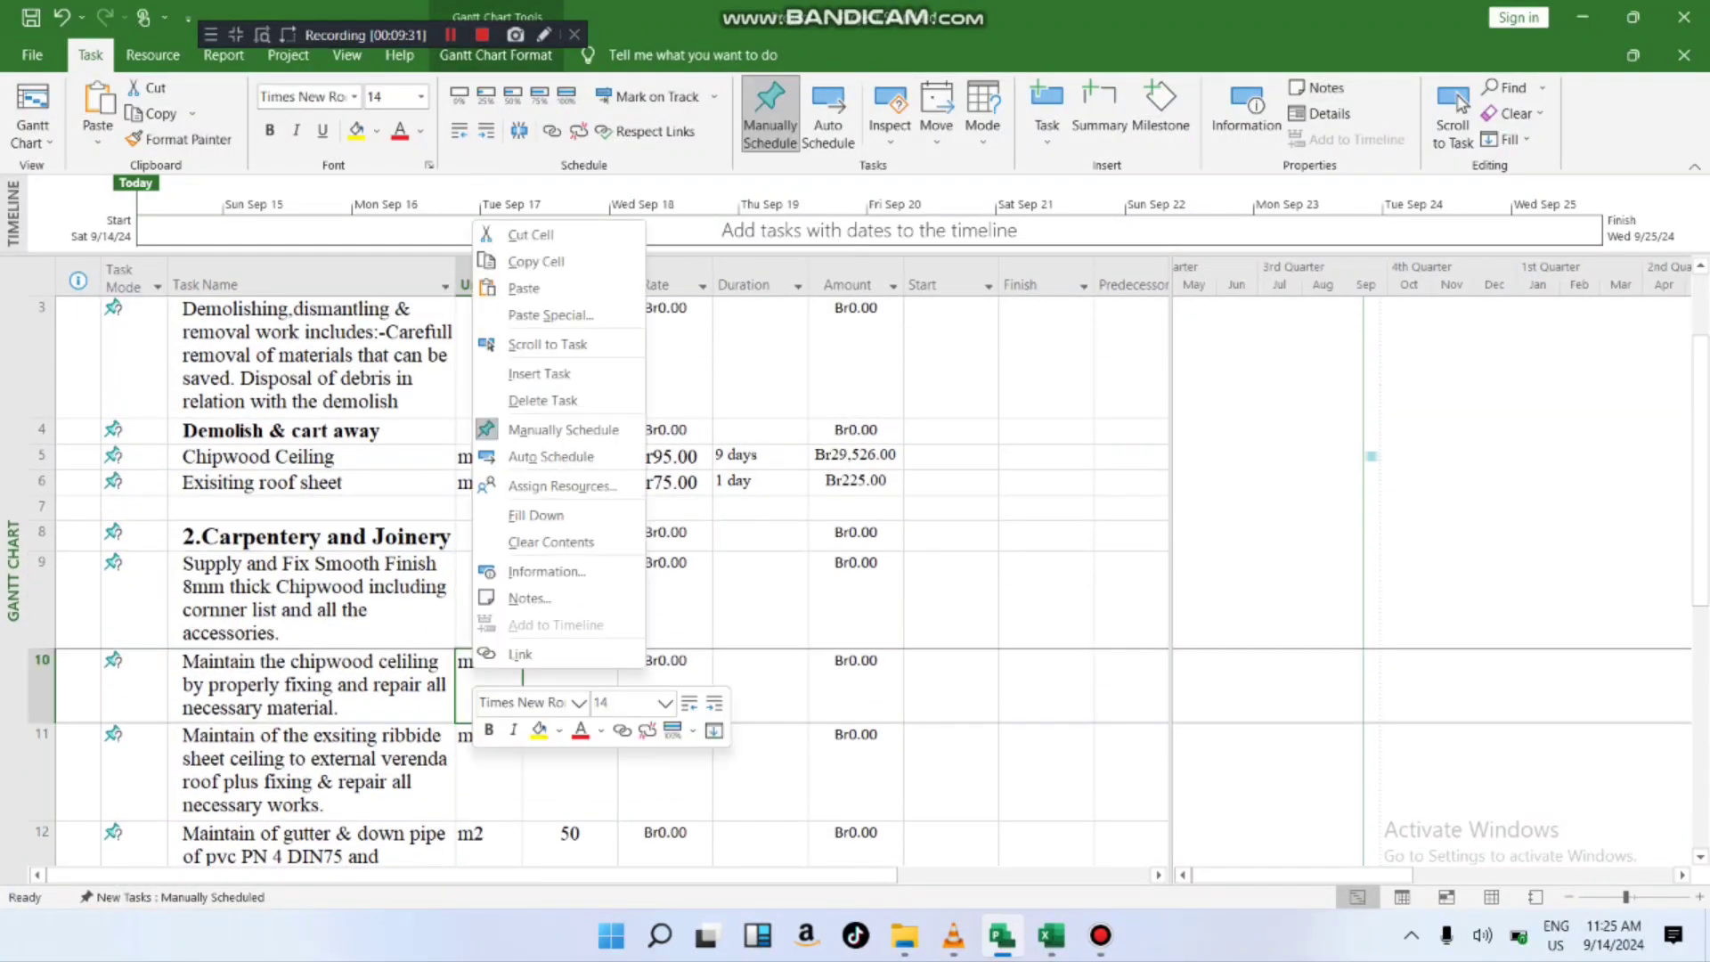
key(Return)
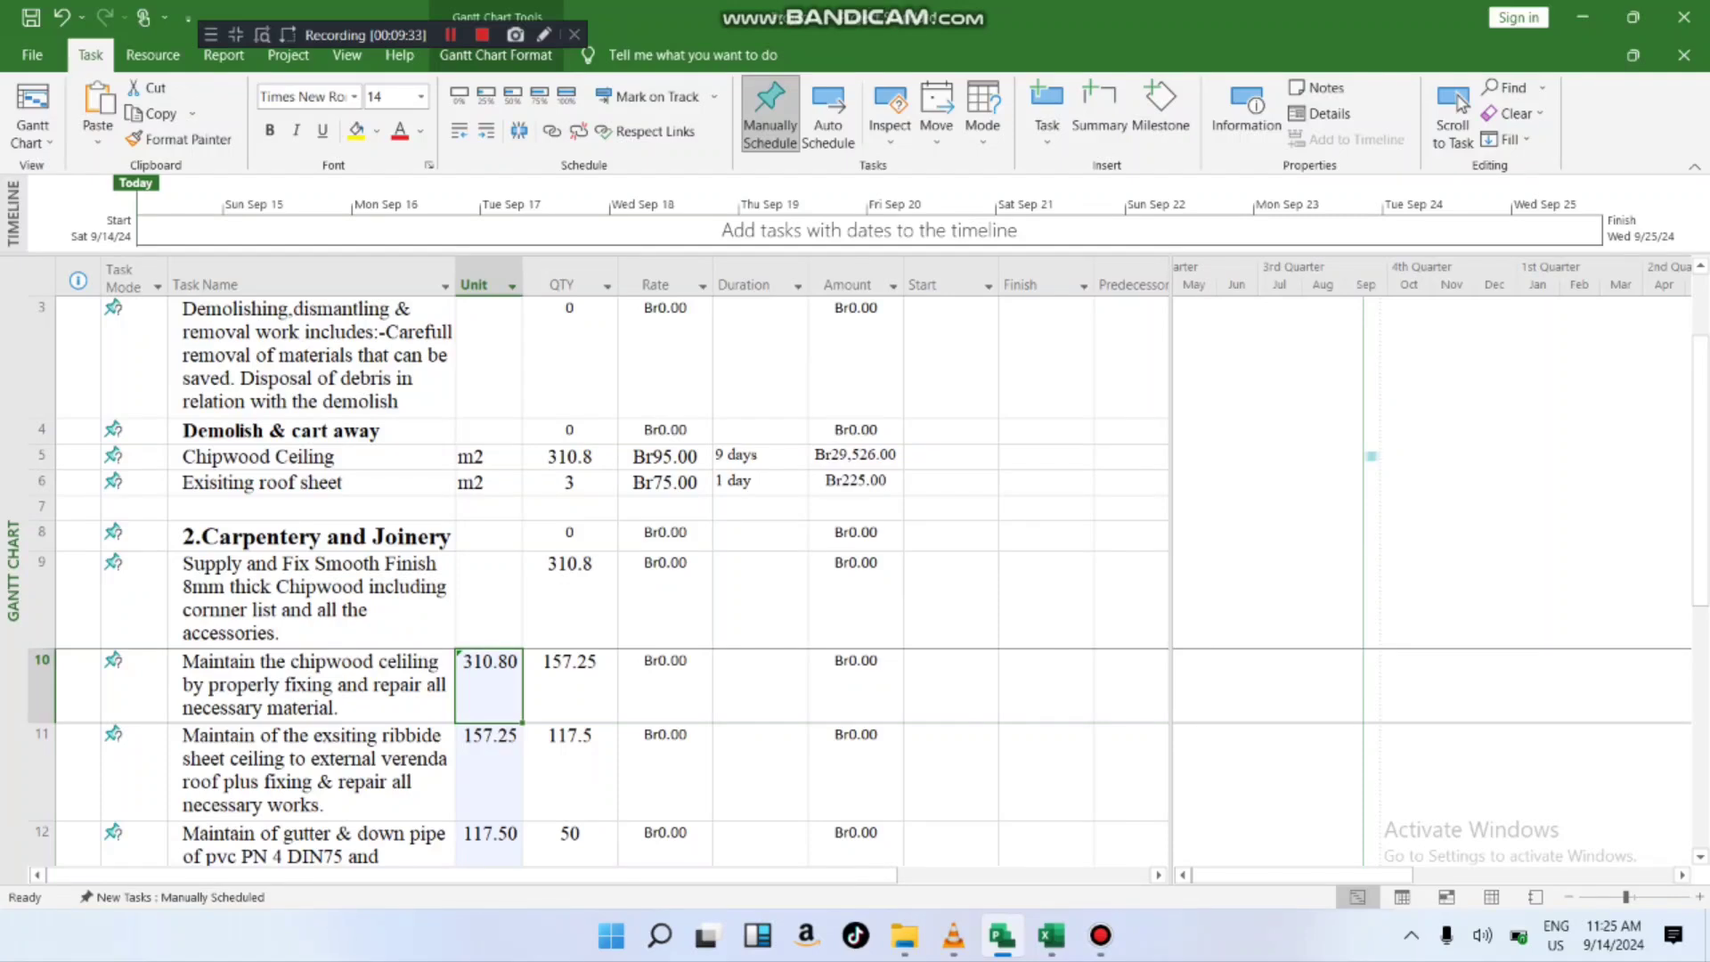
key(Up)
key(shift+F10)
key(Up)
key(Up)
key(Up)
key(Up)
key(Up)
key(Up)
key(Up)
key(Up)
key(Up)
key(Up)
key(Up)
key(Up)
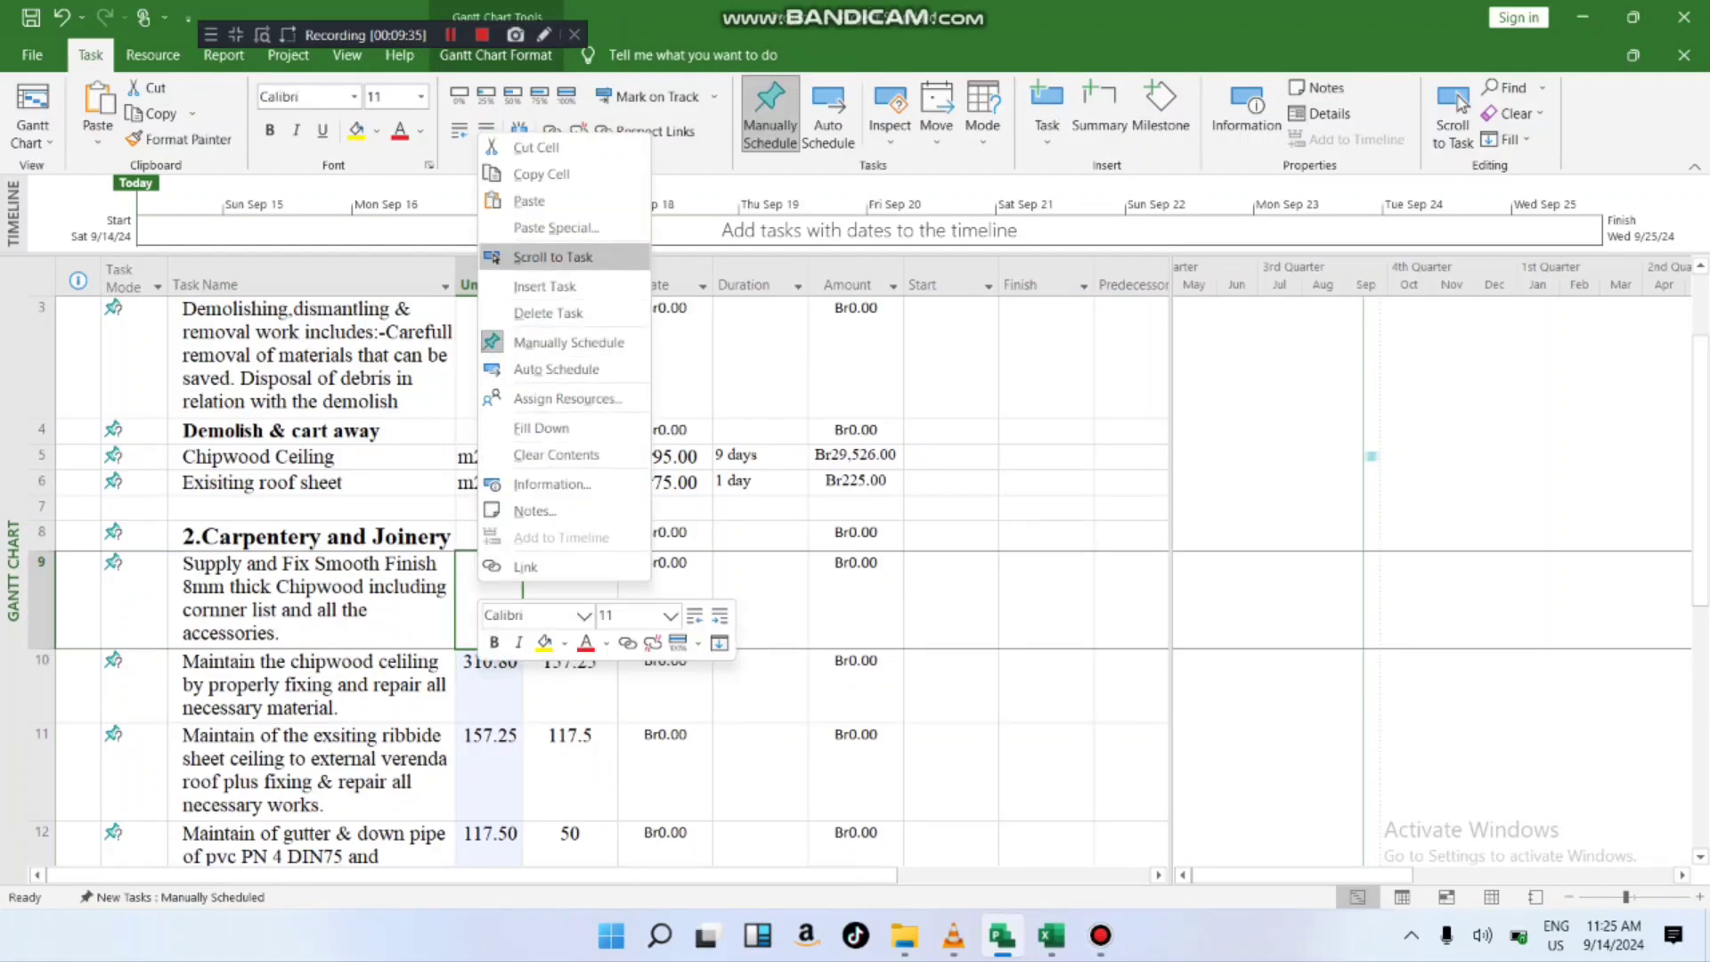
key(Return)
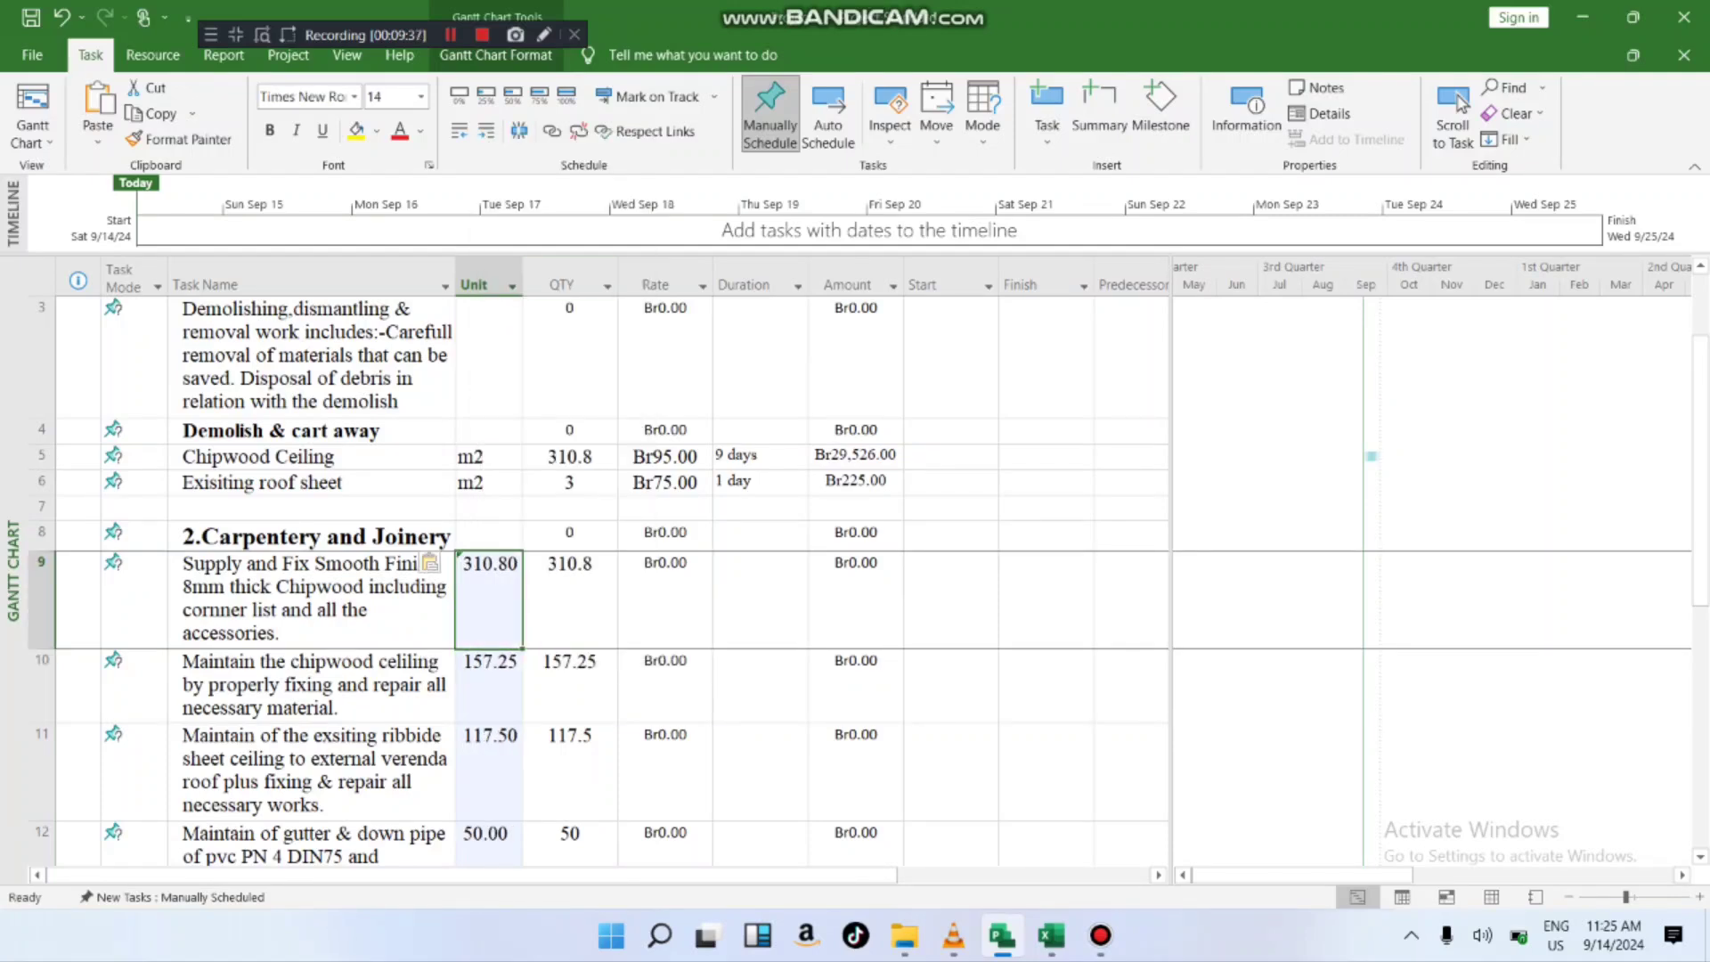
key(ctrl+z)
key(ctrl+z)
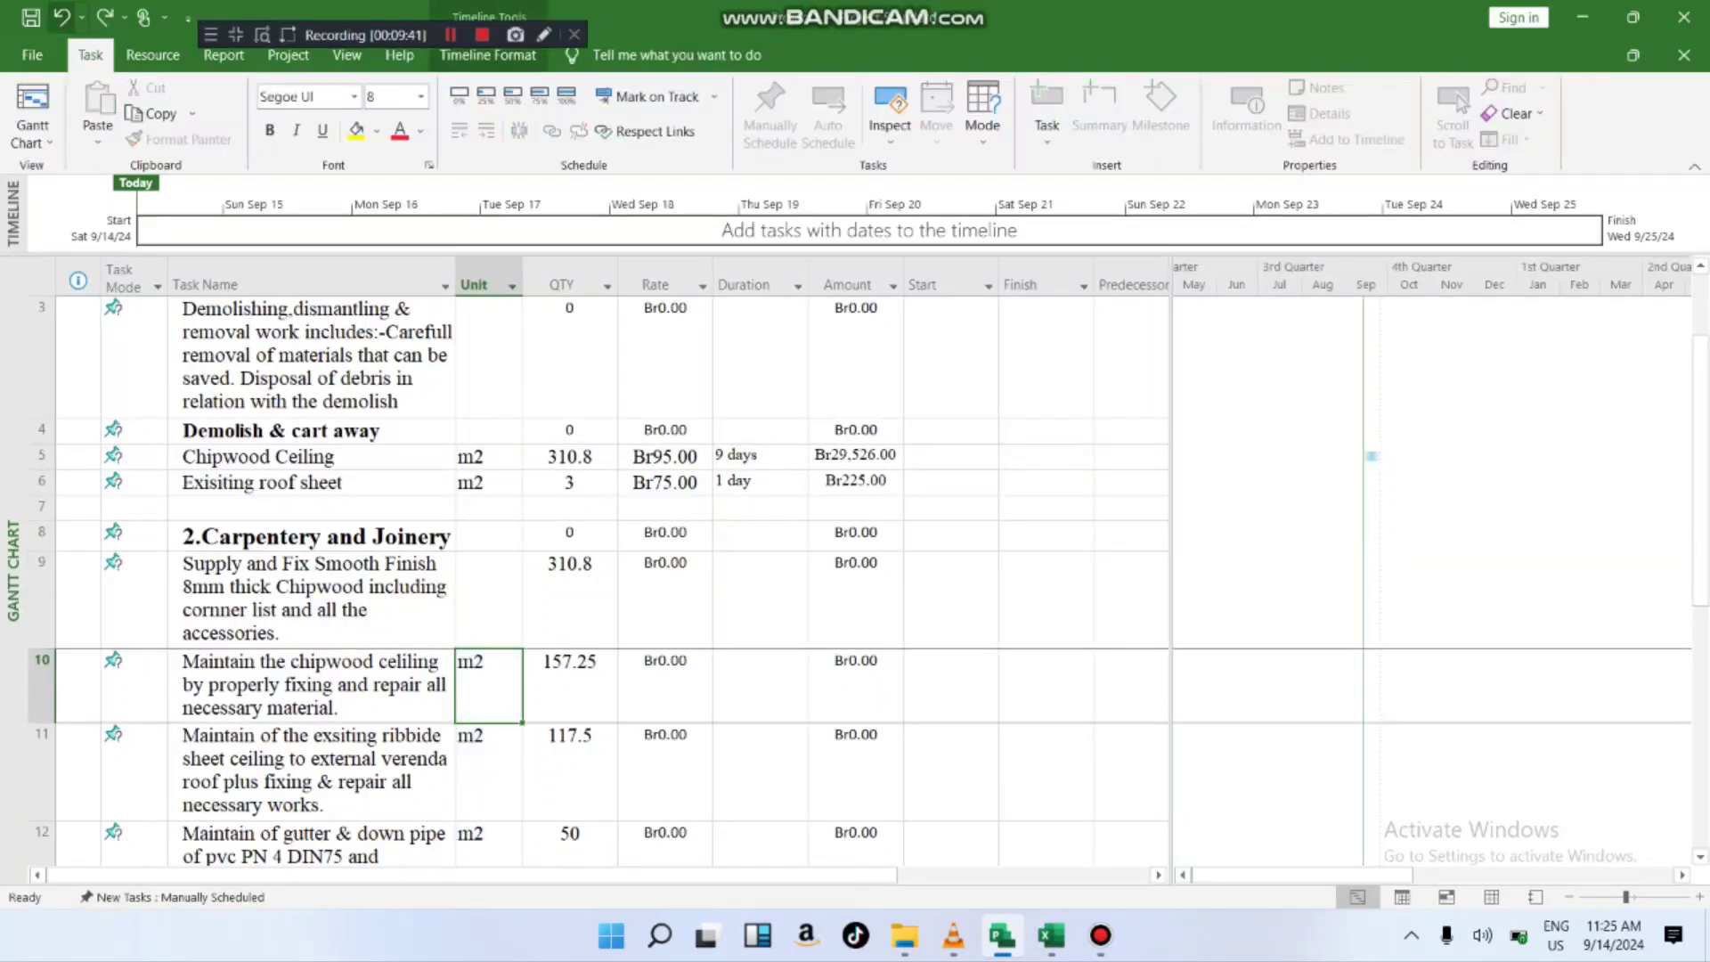
- Copy the unit of item 2.01 from the Excel bill of quantities and paste it into the Unit cell of row 9 in Microsoft Project
key(Up)
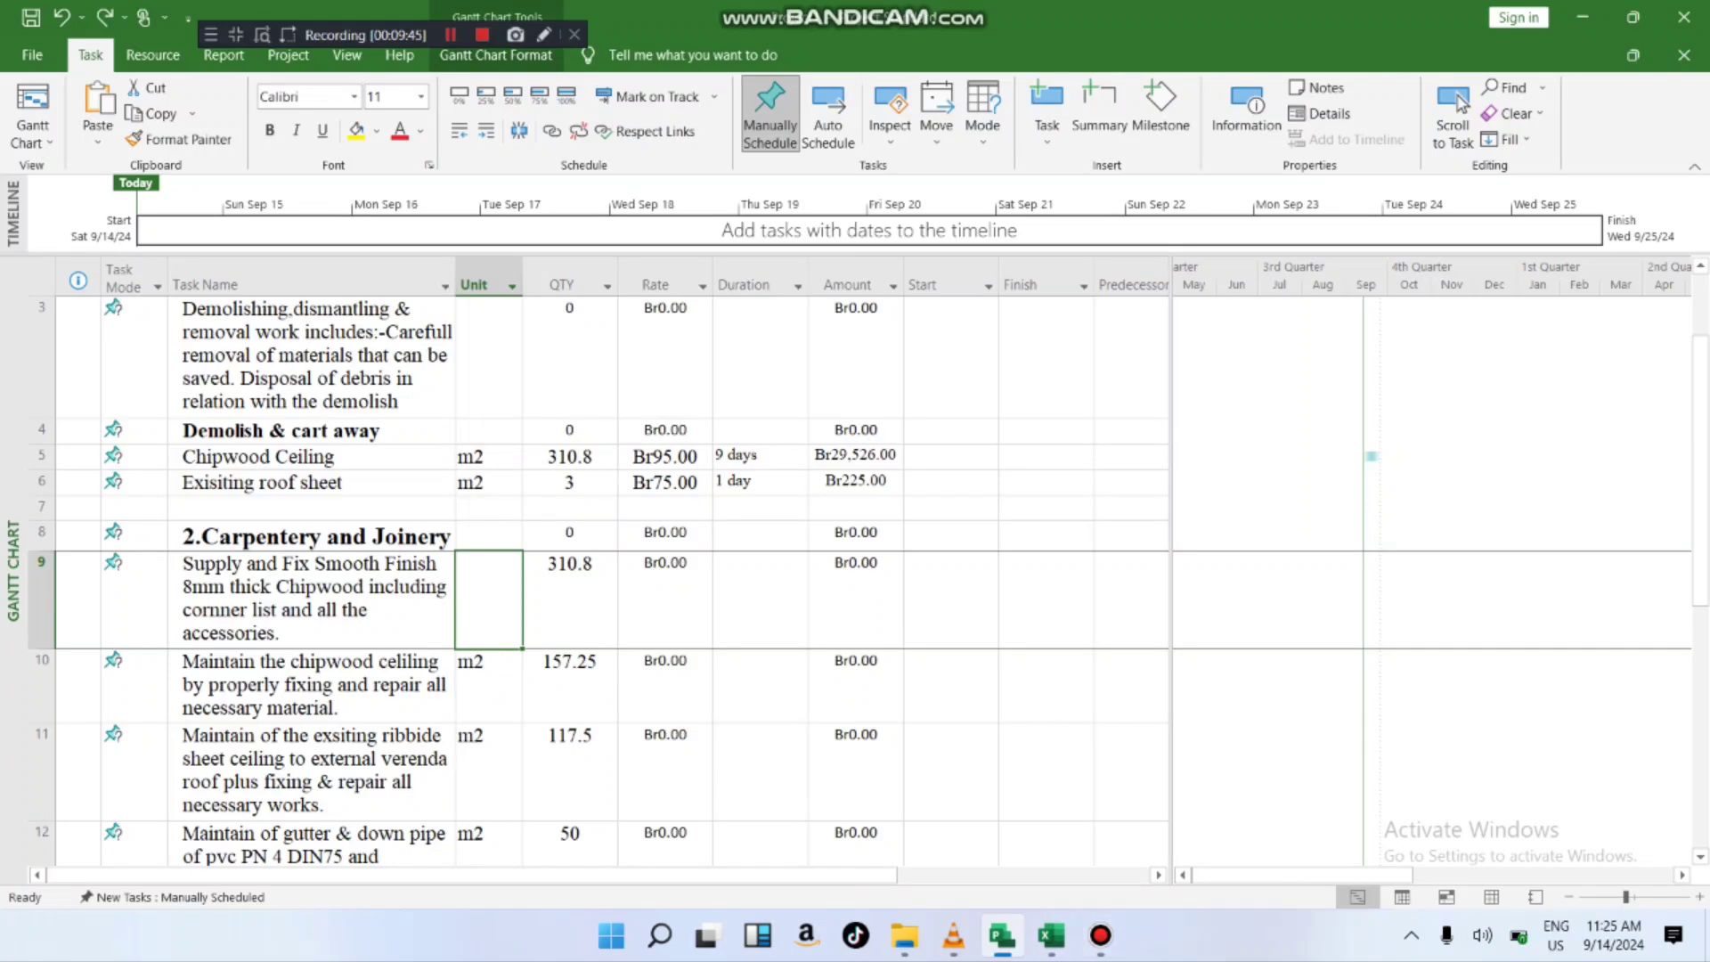
click(1051, 935)
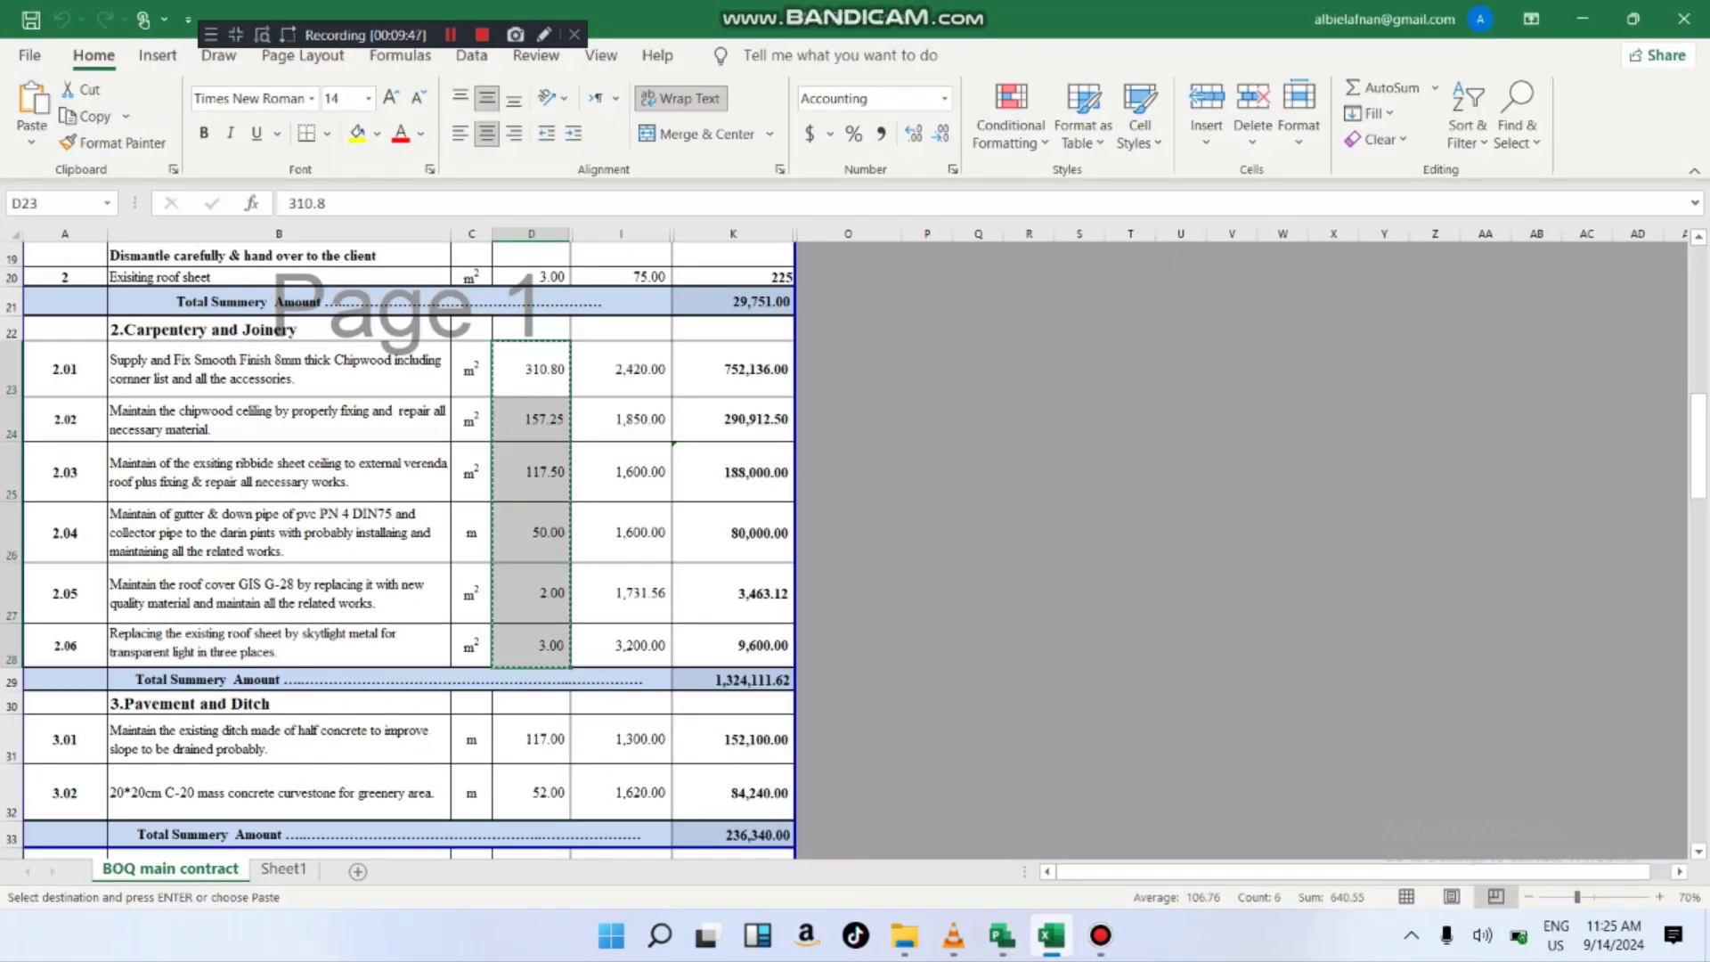
key(Escape)
click(472, 369)
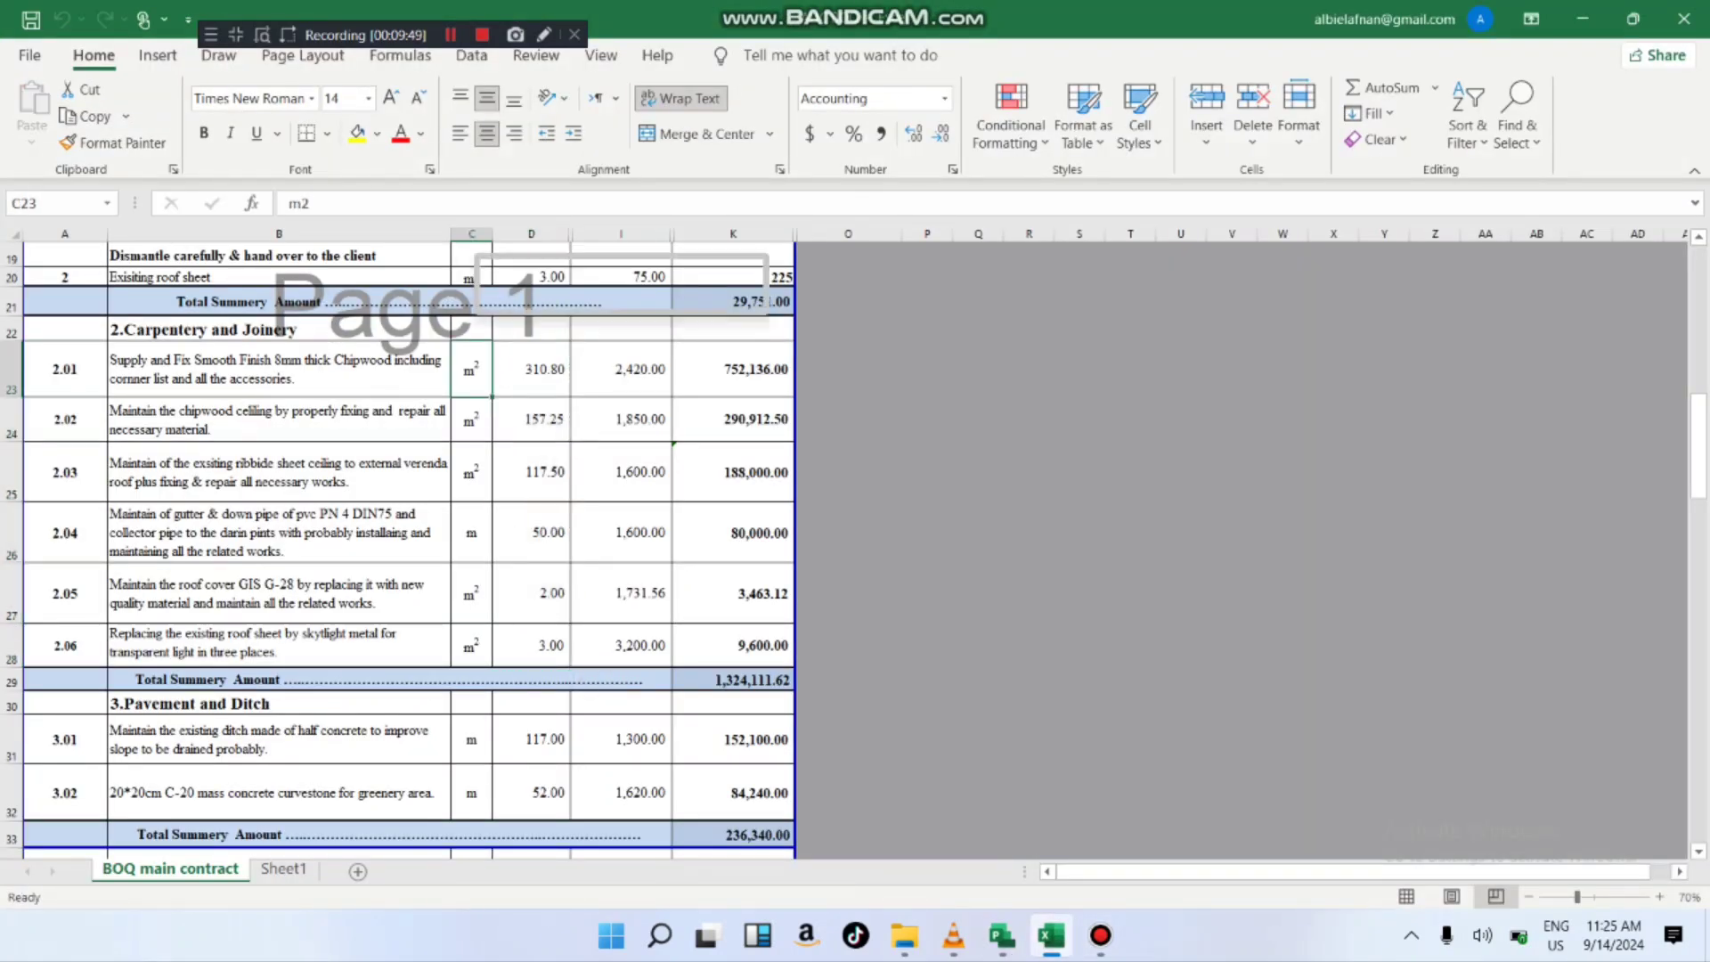
right_click(472, 356)
click(521, 381)
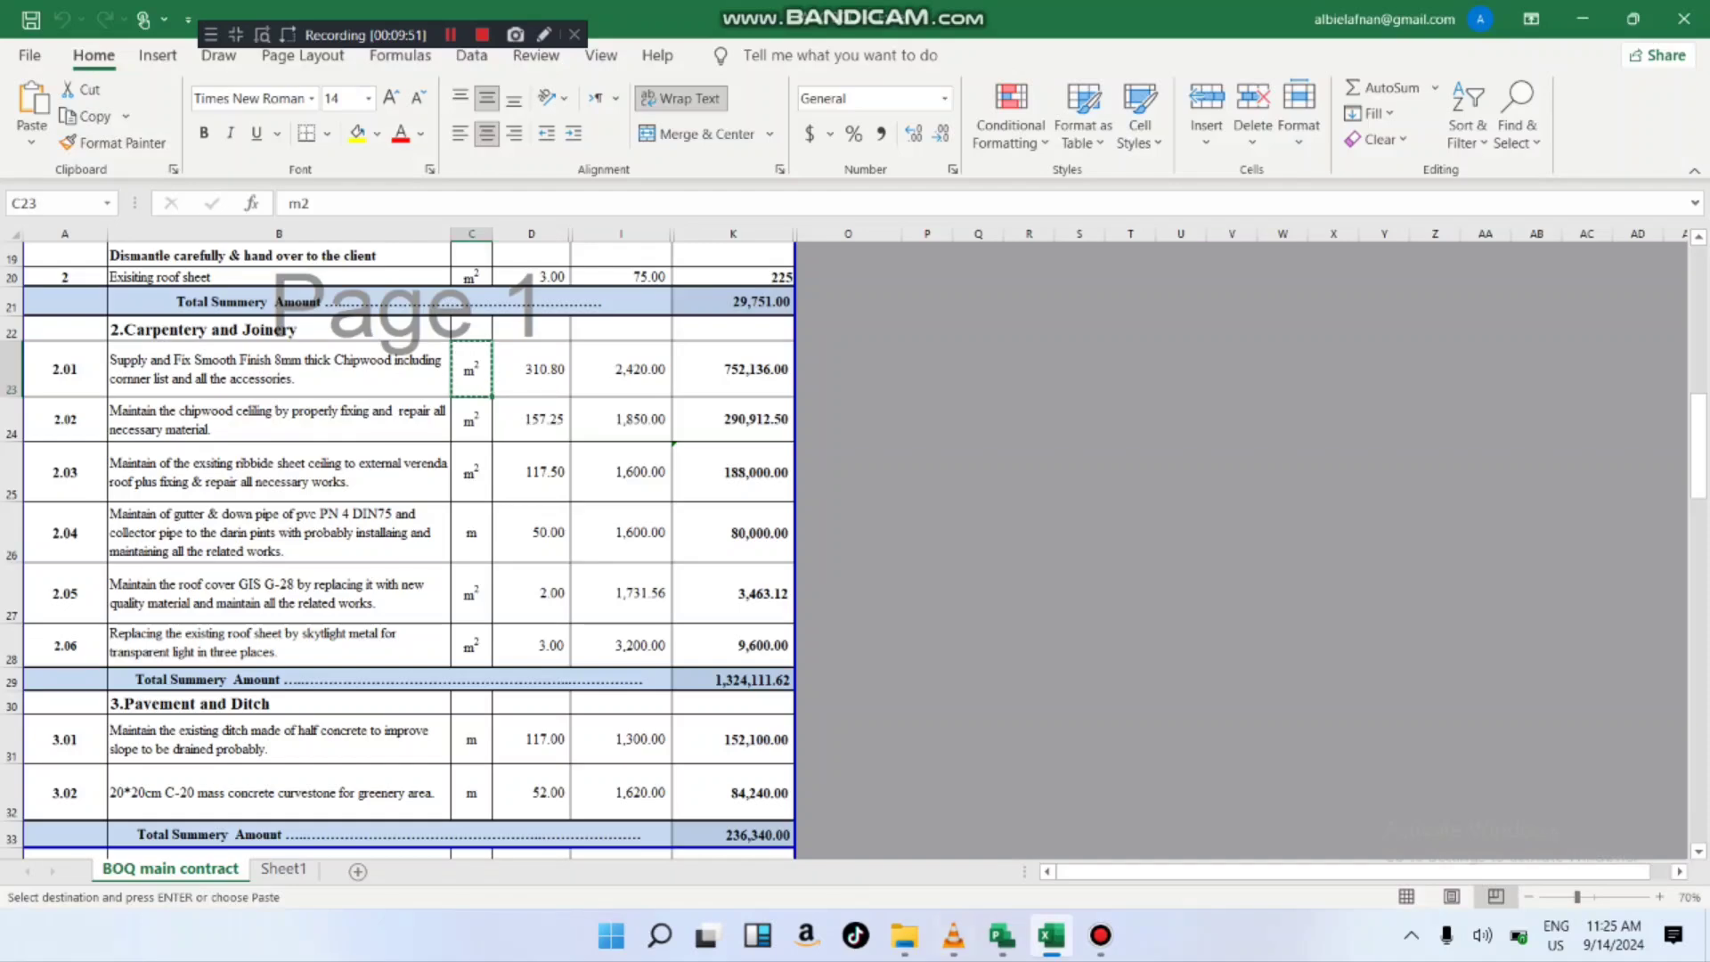
click(1002, 935)
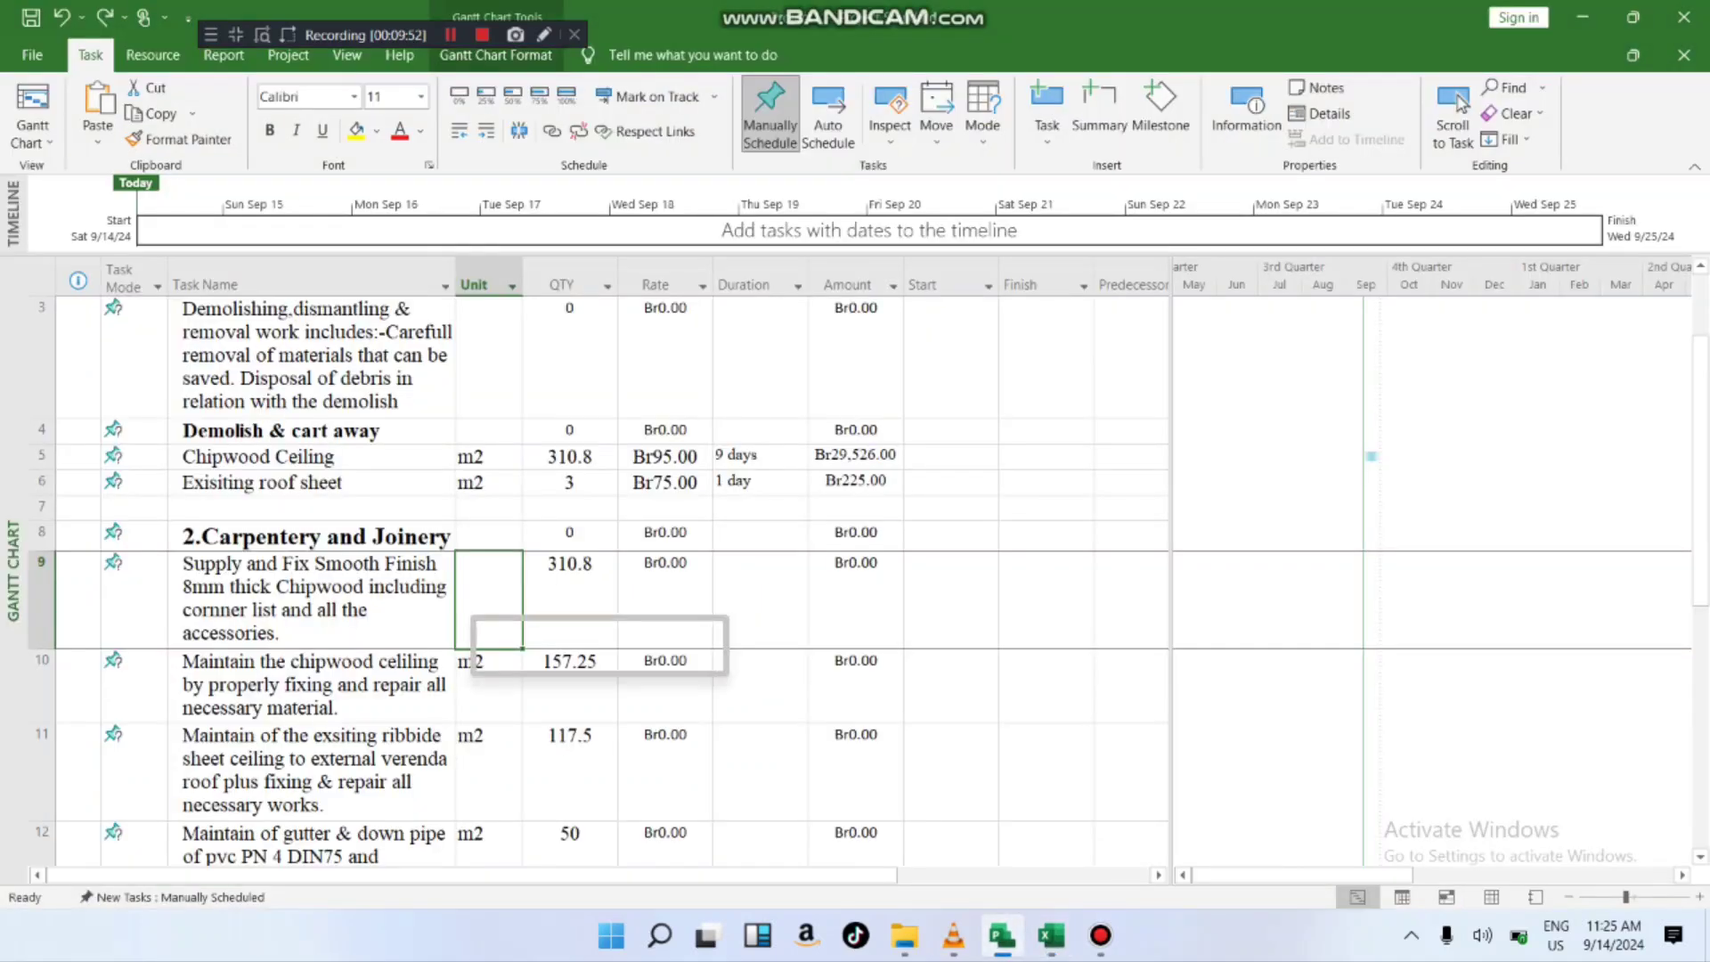
right_click(471, 606)
click(521, 218)
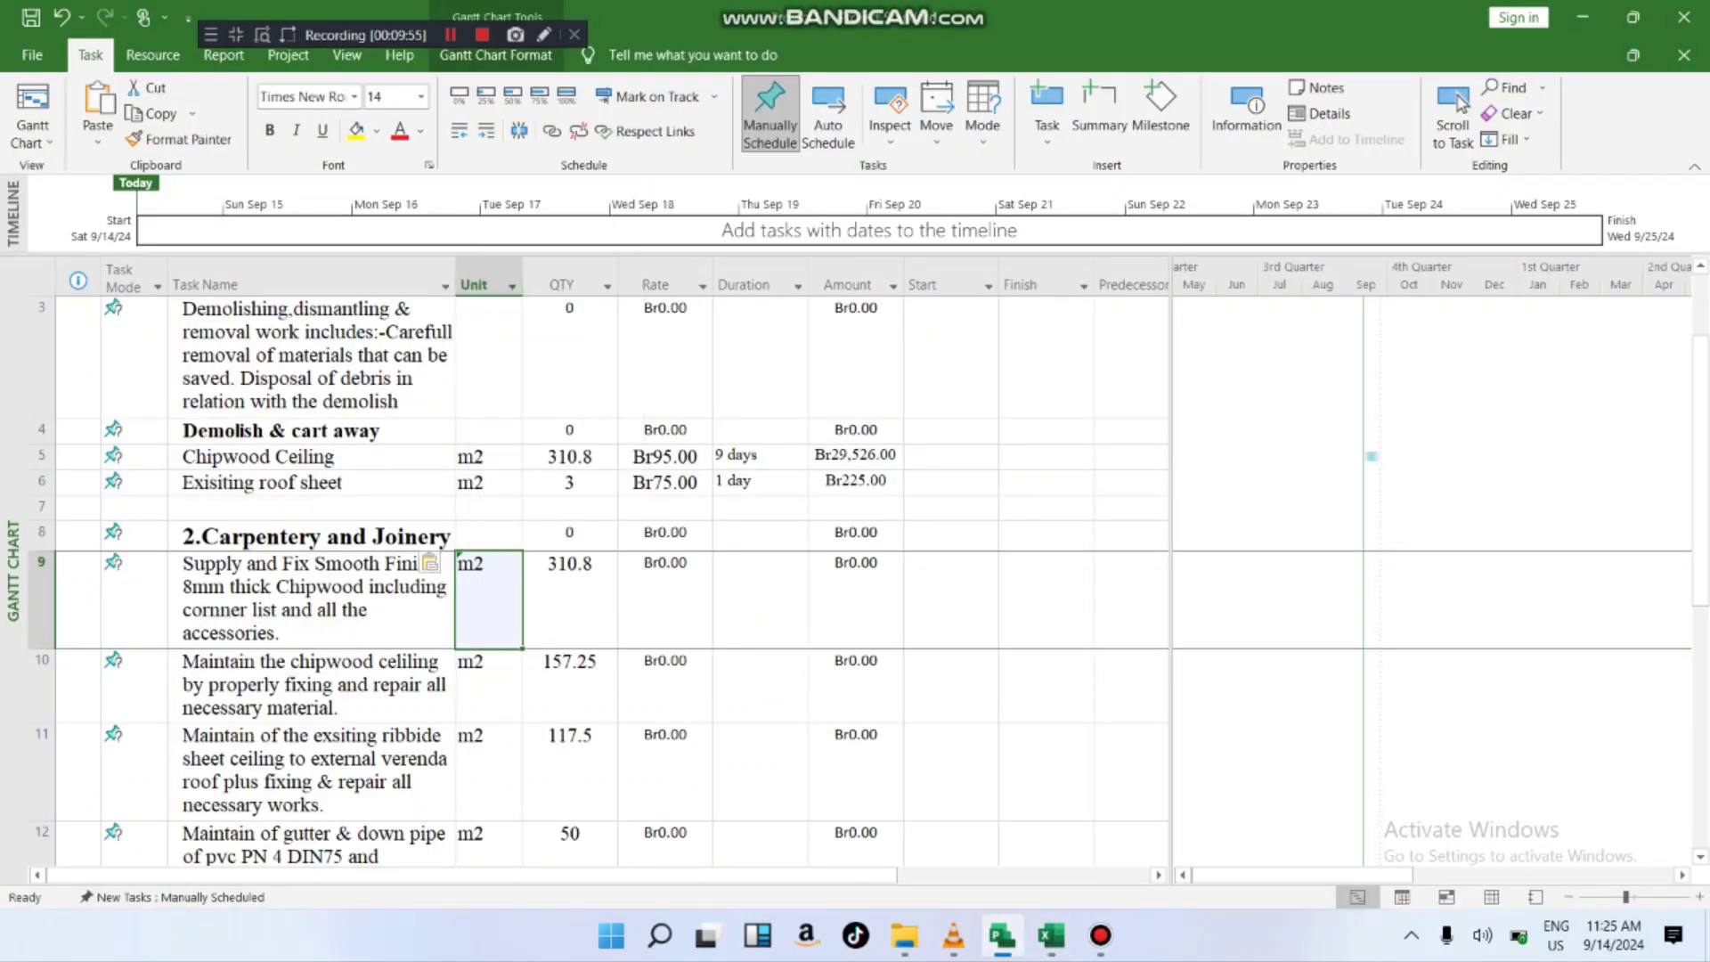
click(570, 772)
double_click(41, 599)
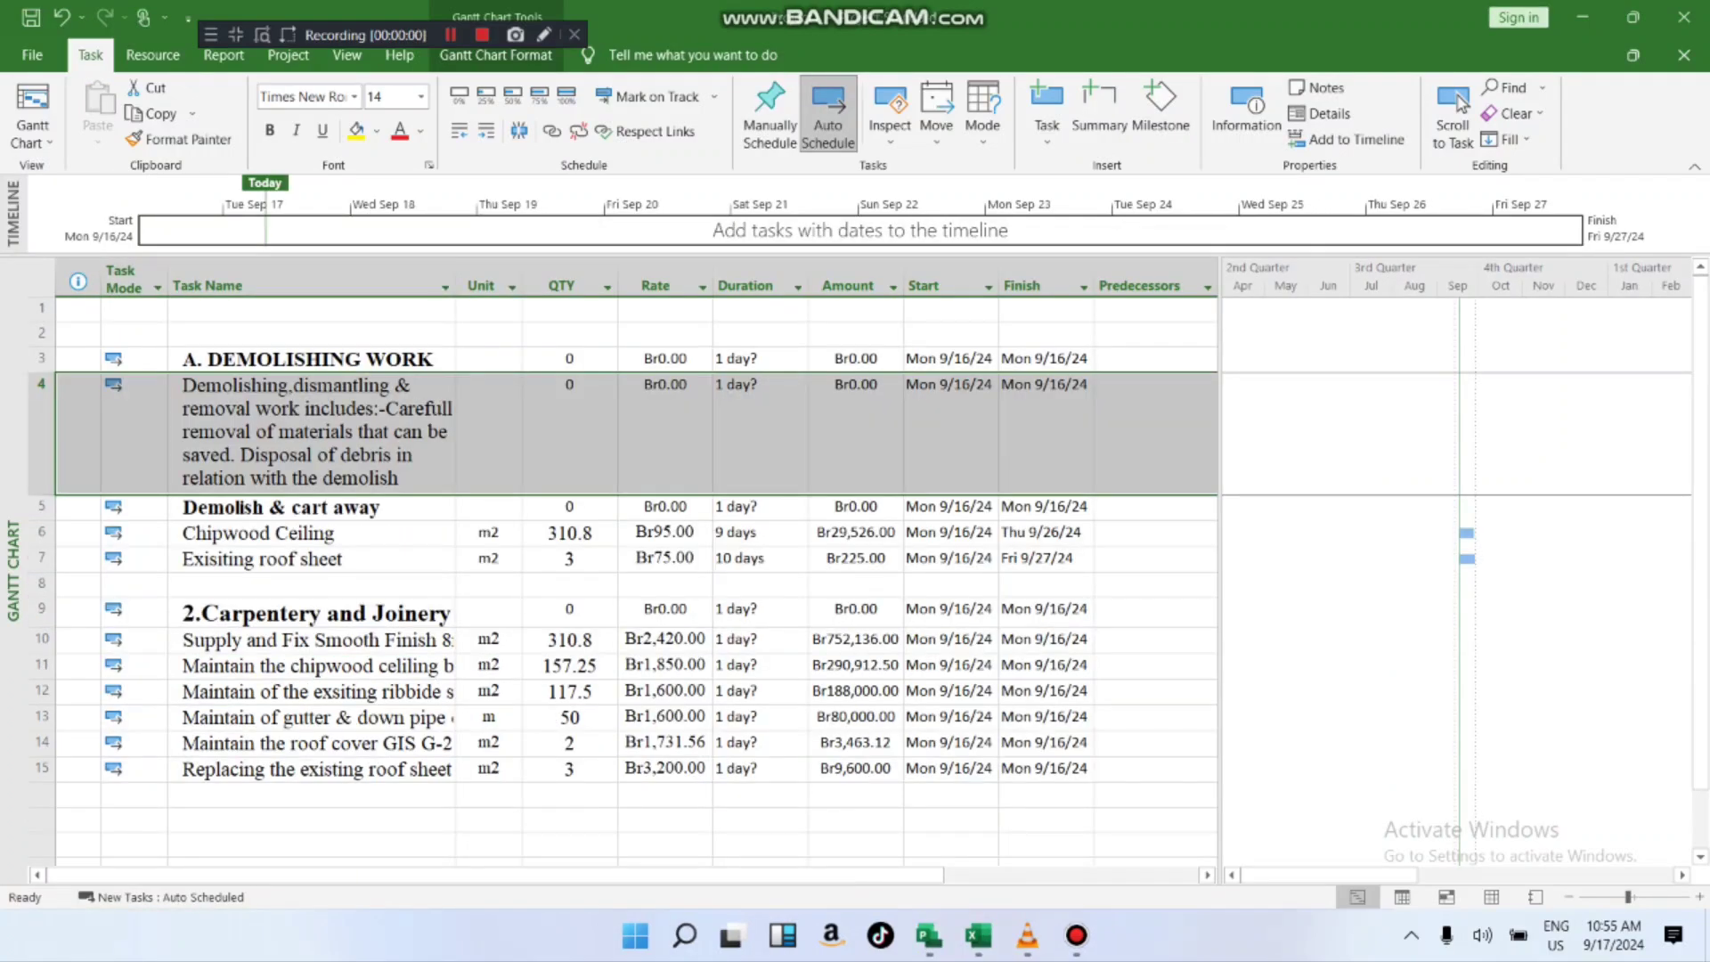
- Review the quantities, rates, amounts, durations and start and finish dates of the Chipwood Ceiling and Exisiting roof sheet tasks
scroll(637, 579, down, 1)
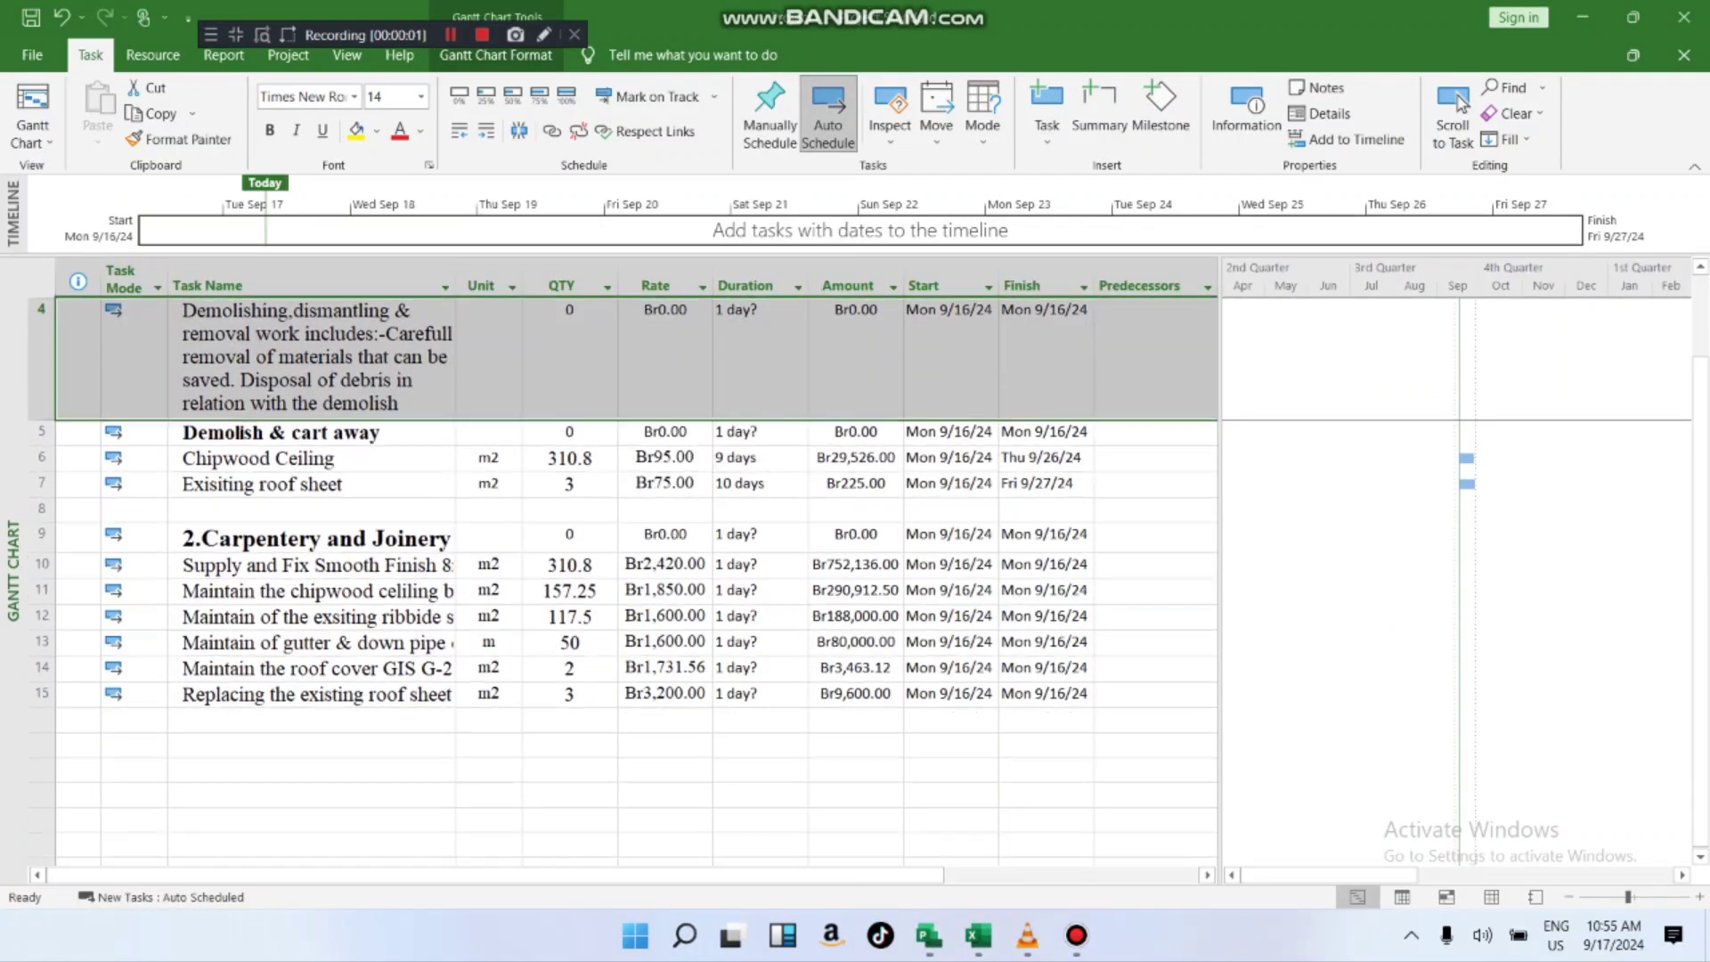
scroll(637, 579, up, 1)
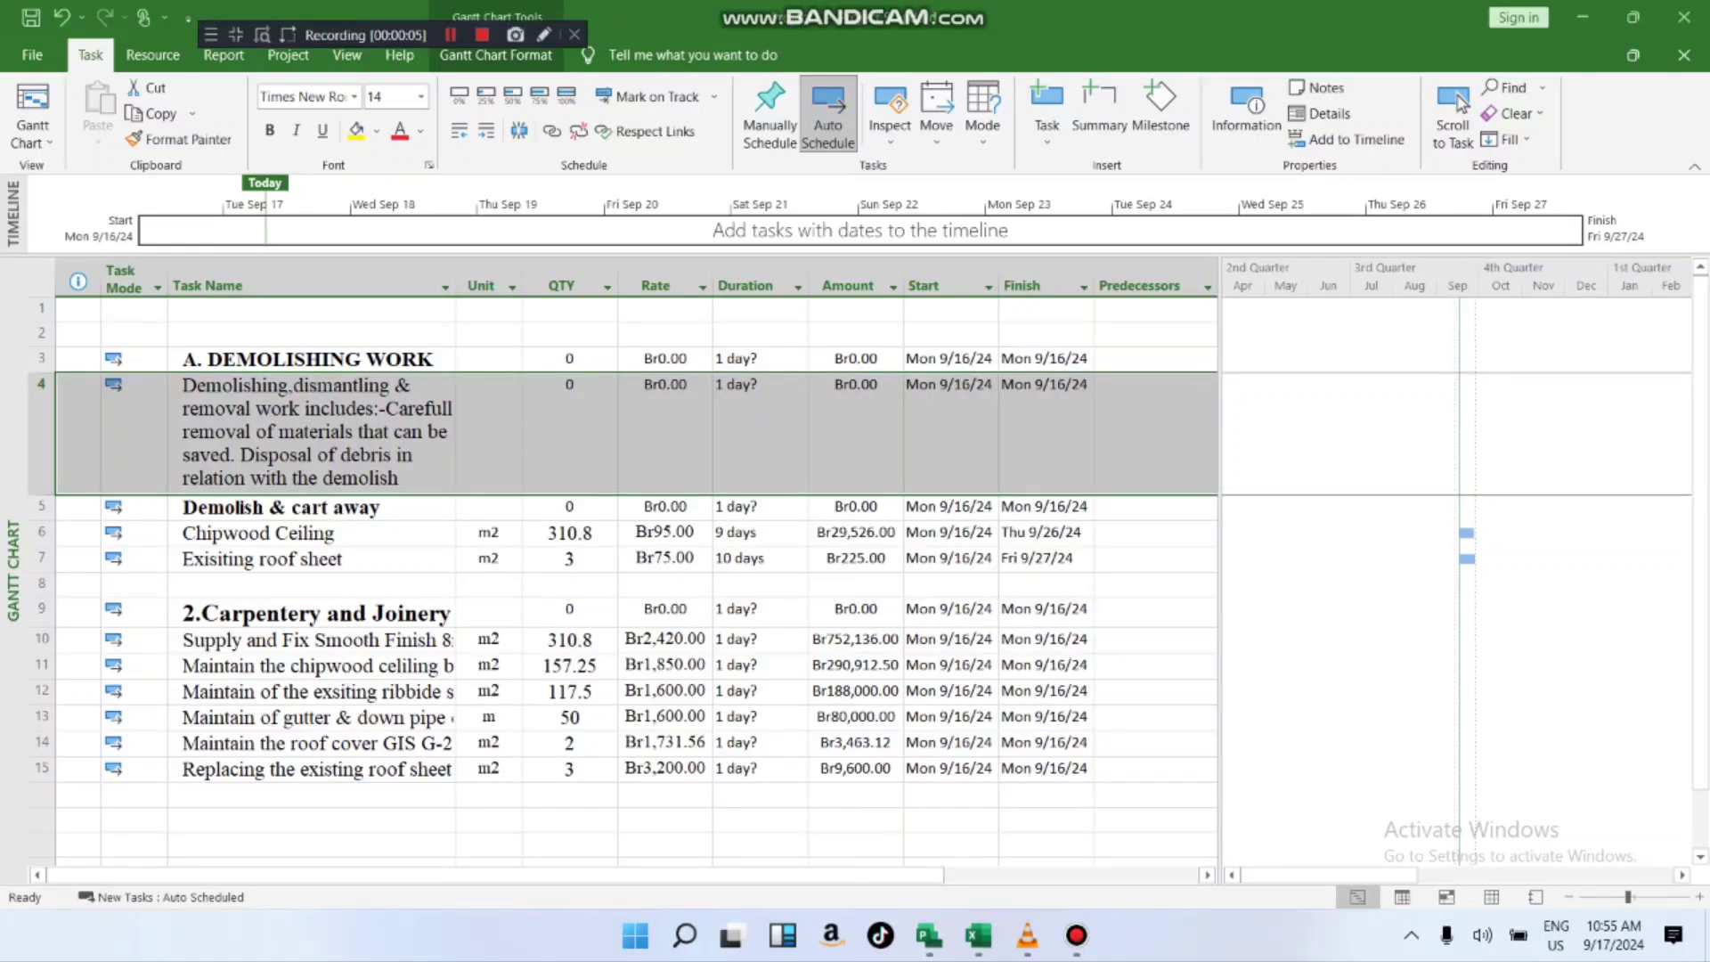
scroll(624, 579, down, 1)
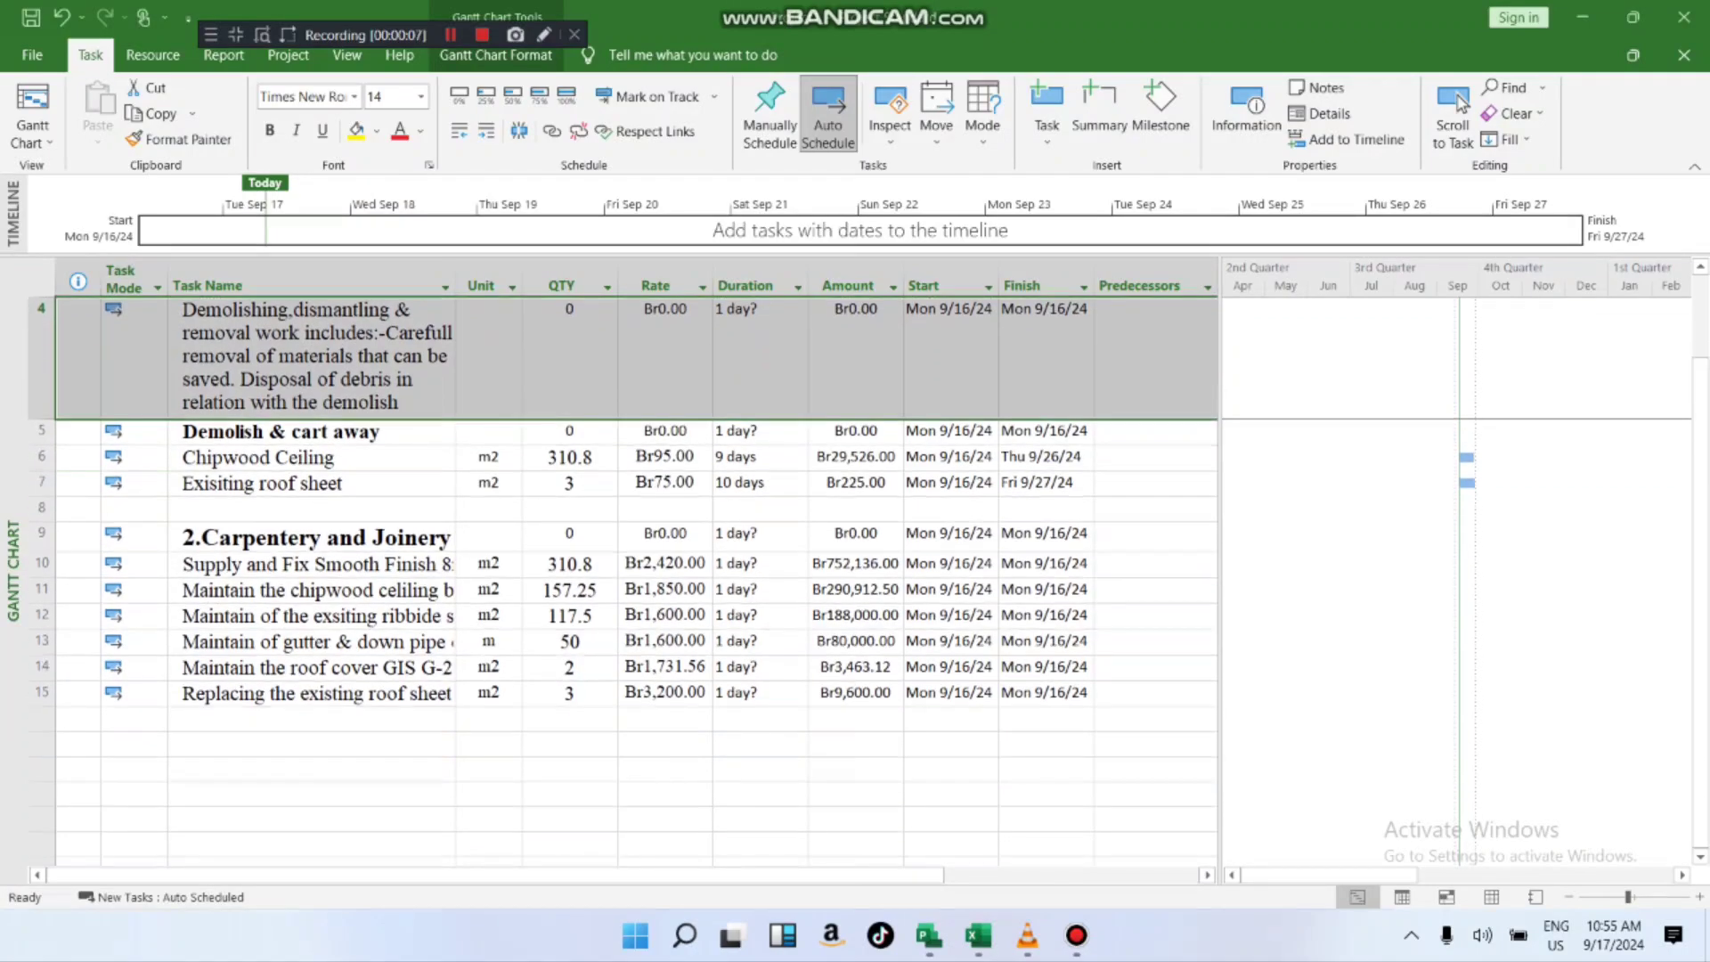
scroll(624, 579, up, 1)
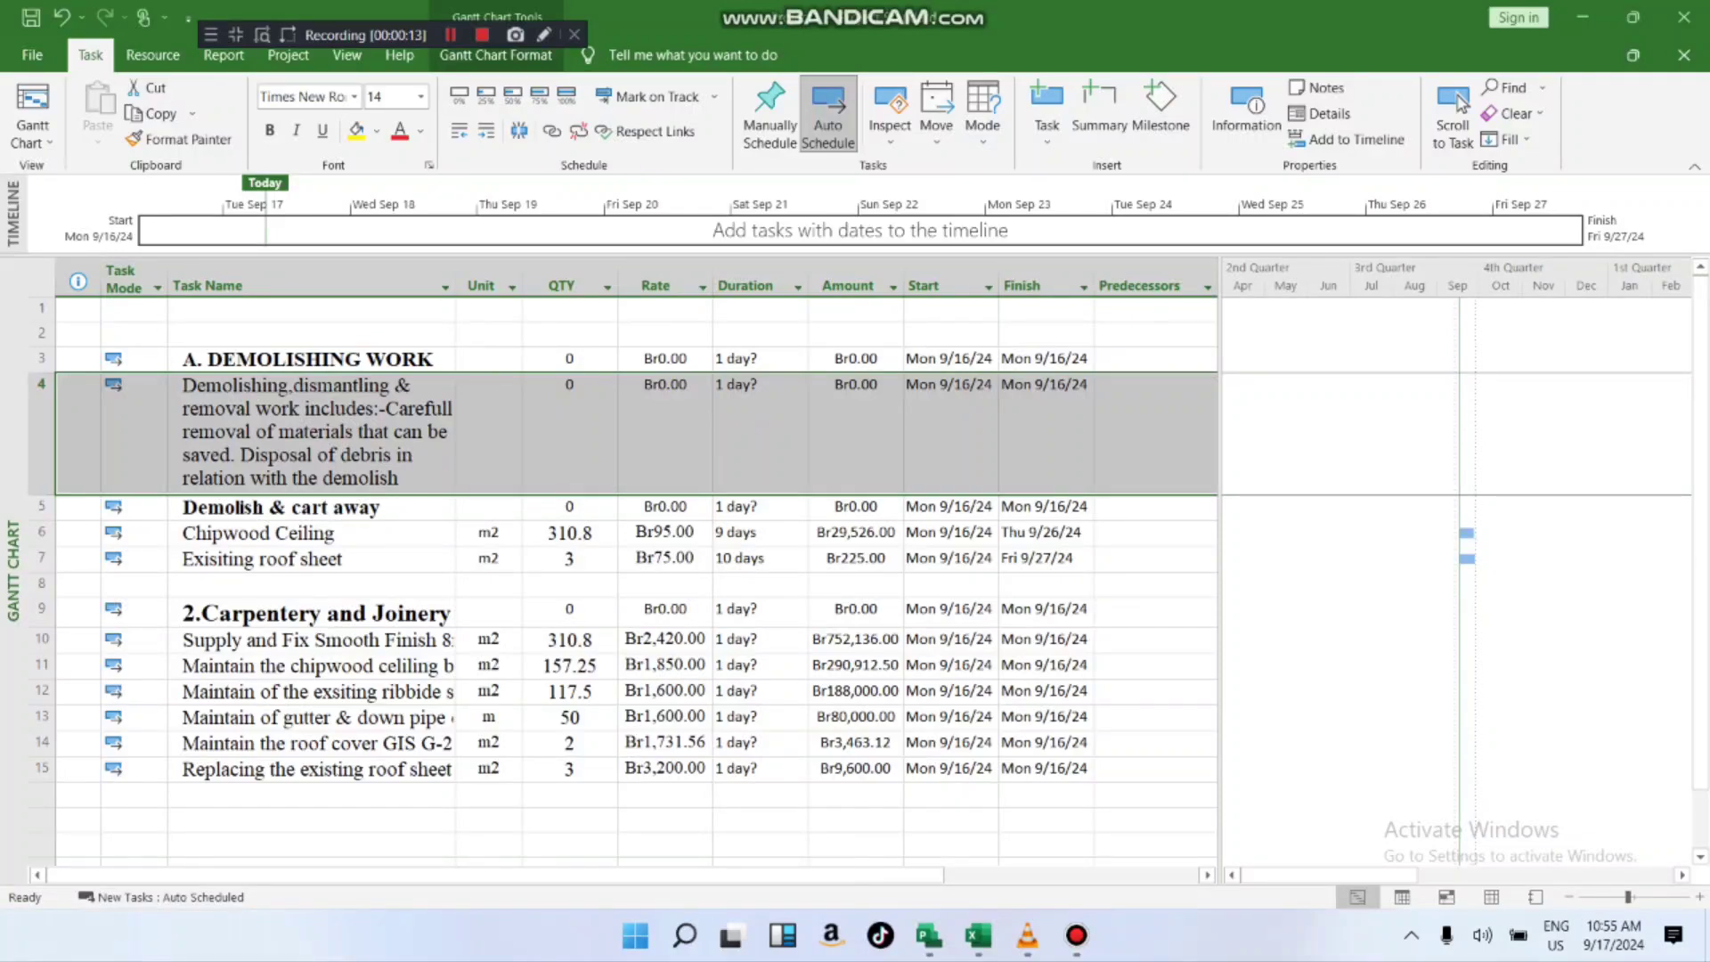
click(41, 418)
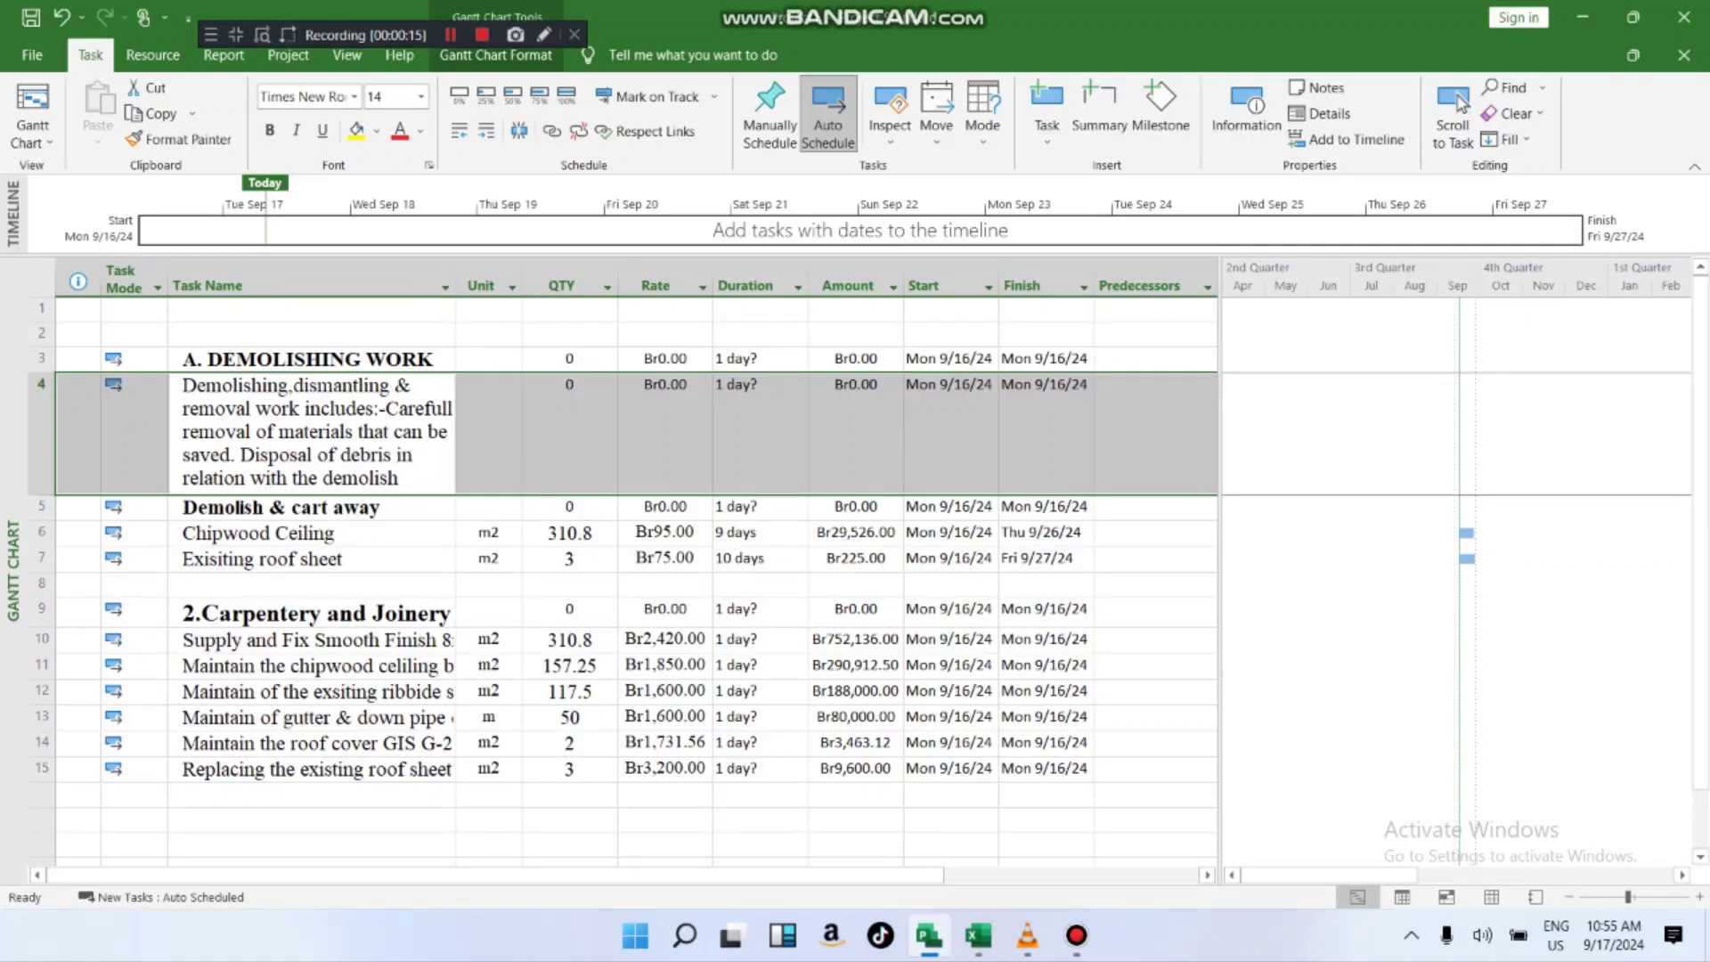
click(570, 534)
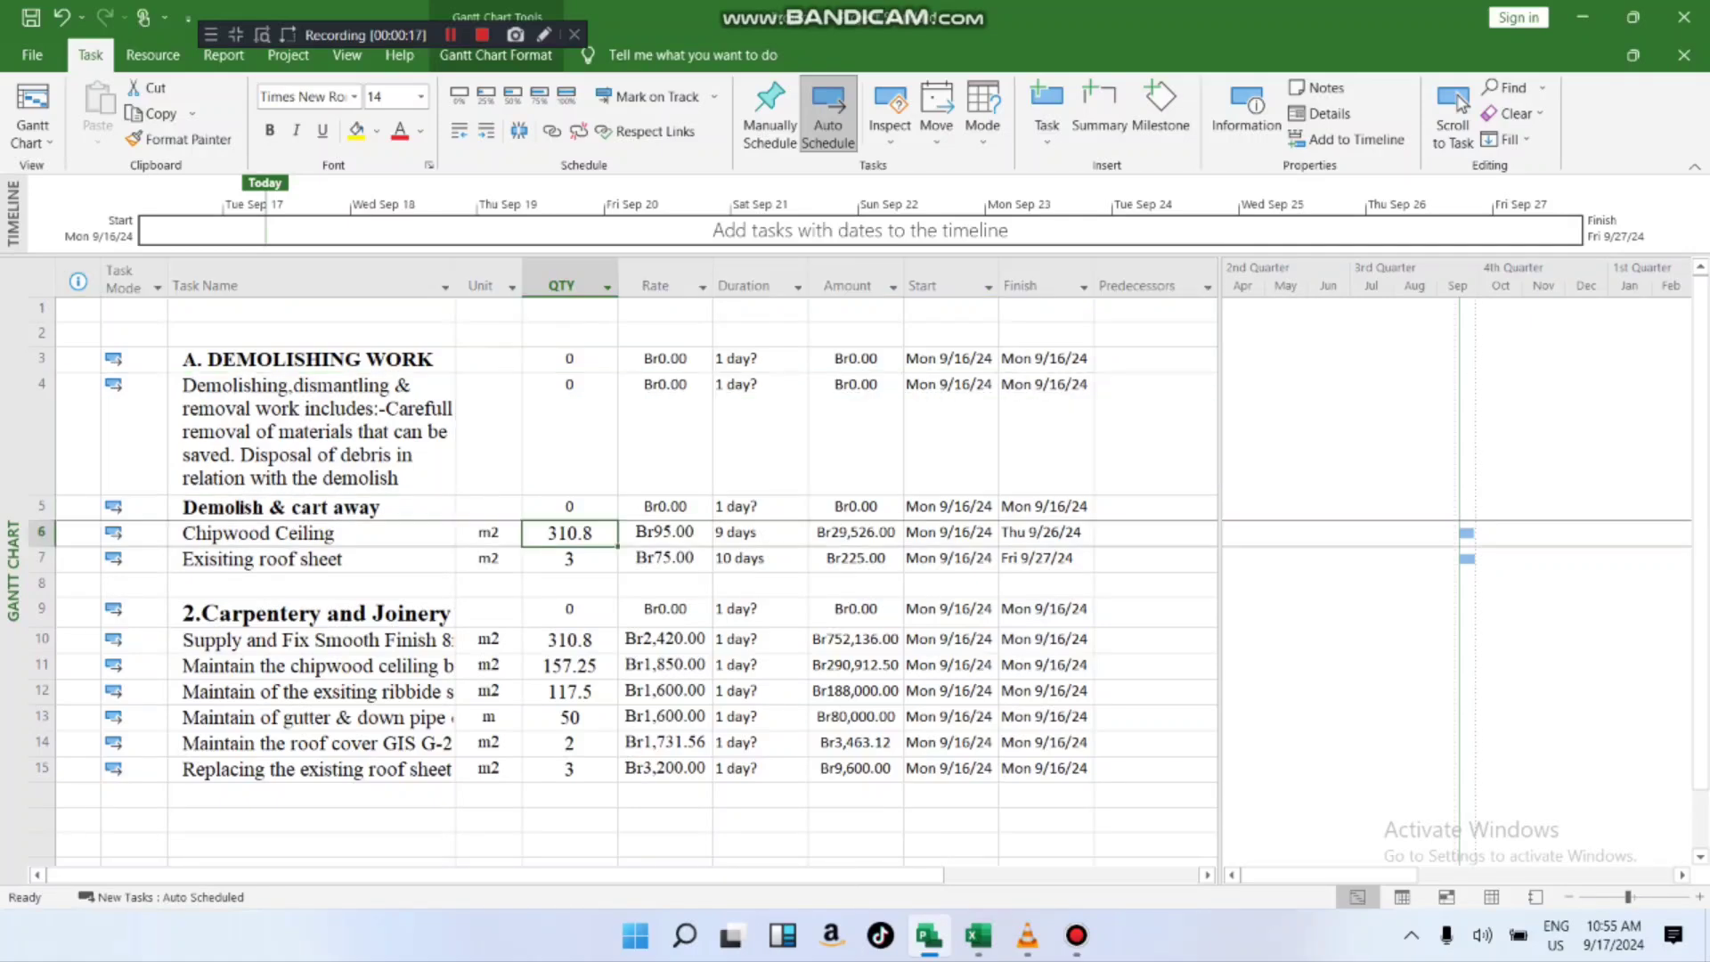
click(570, 560)
click(664, 533)
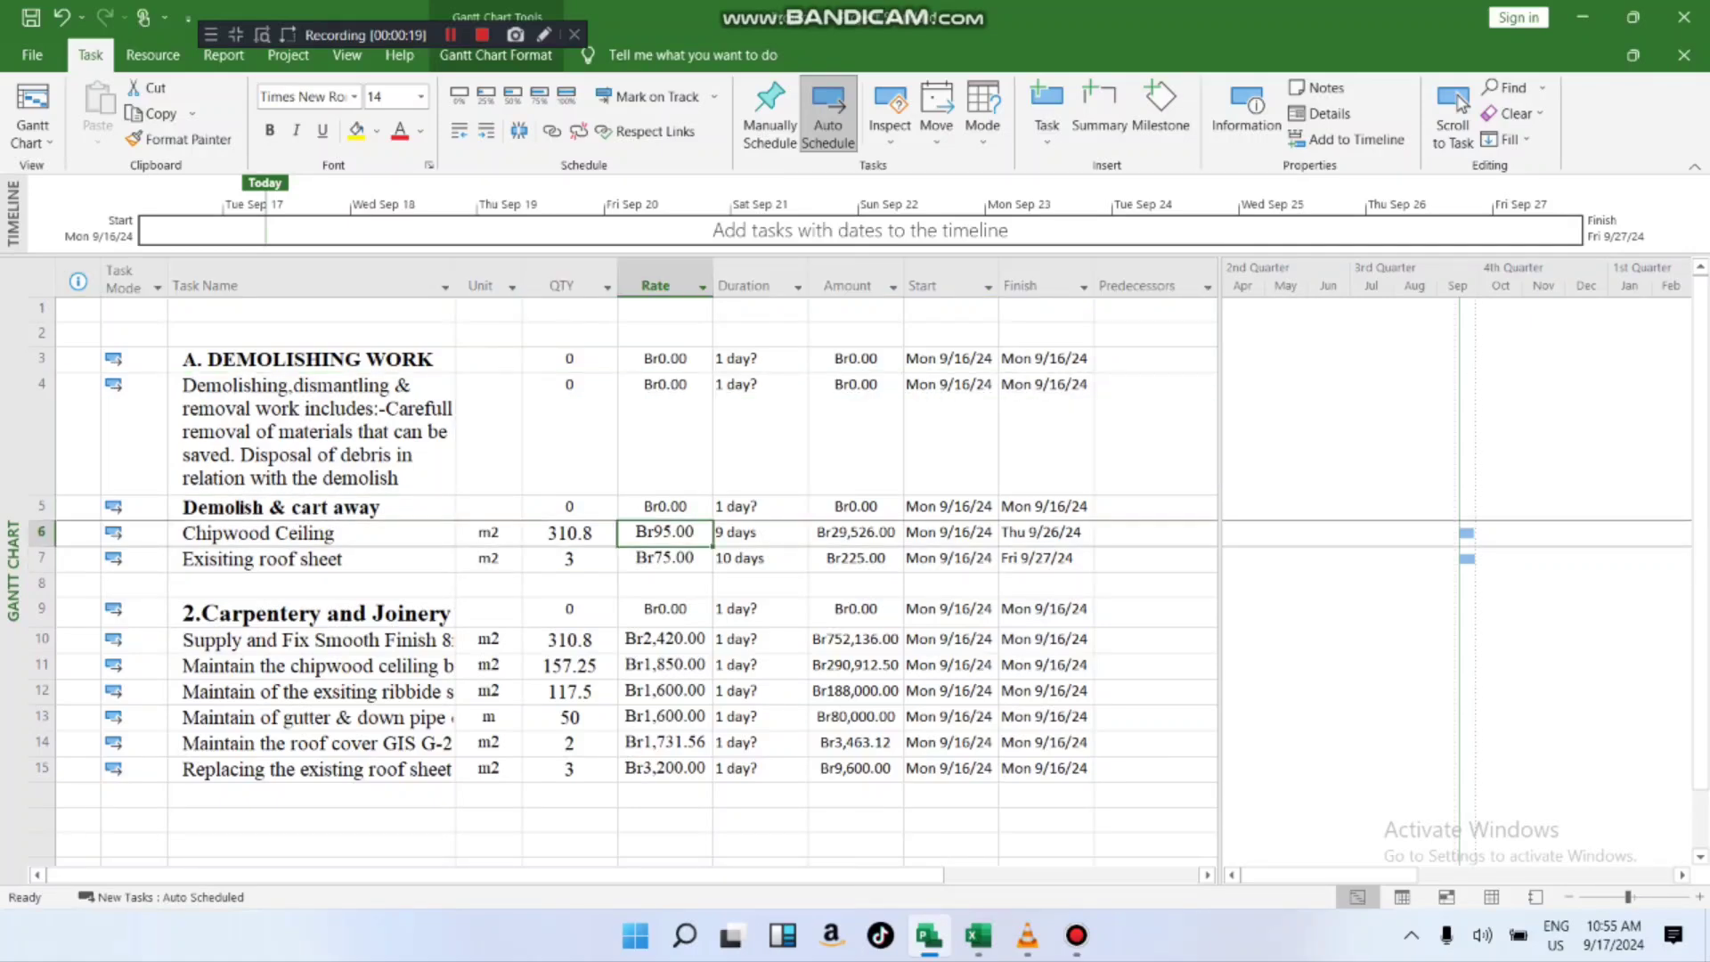
click(665, 559)
click(855, 558)
click(855, 533)
click(753, 533)
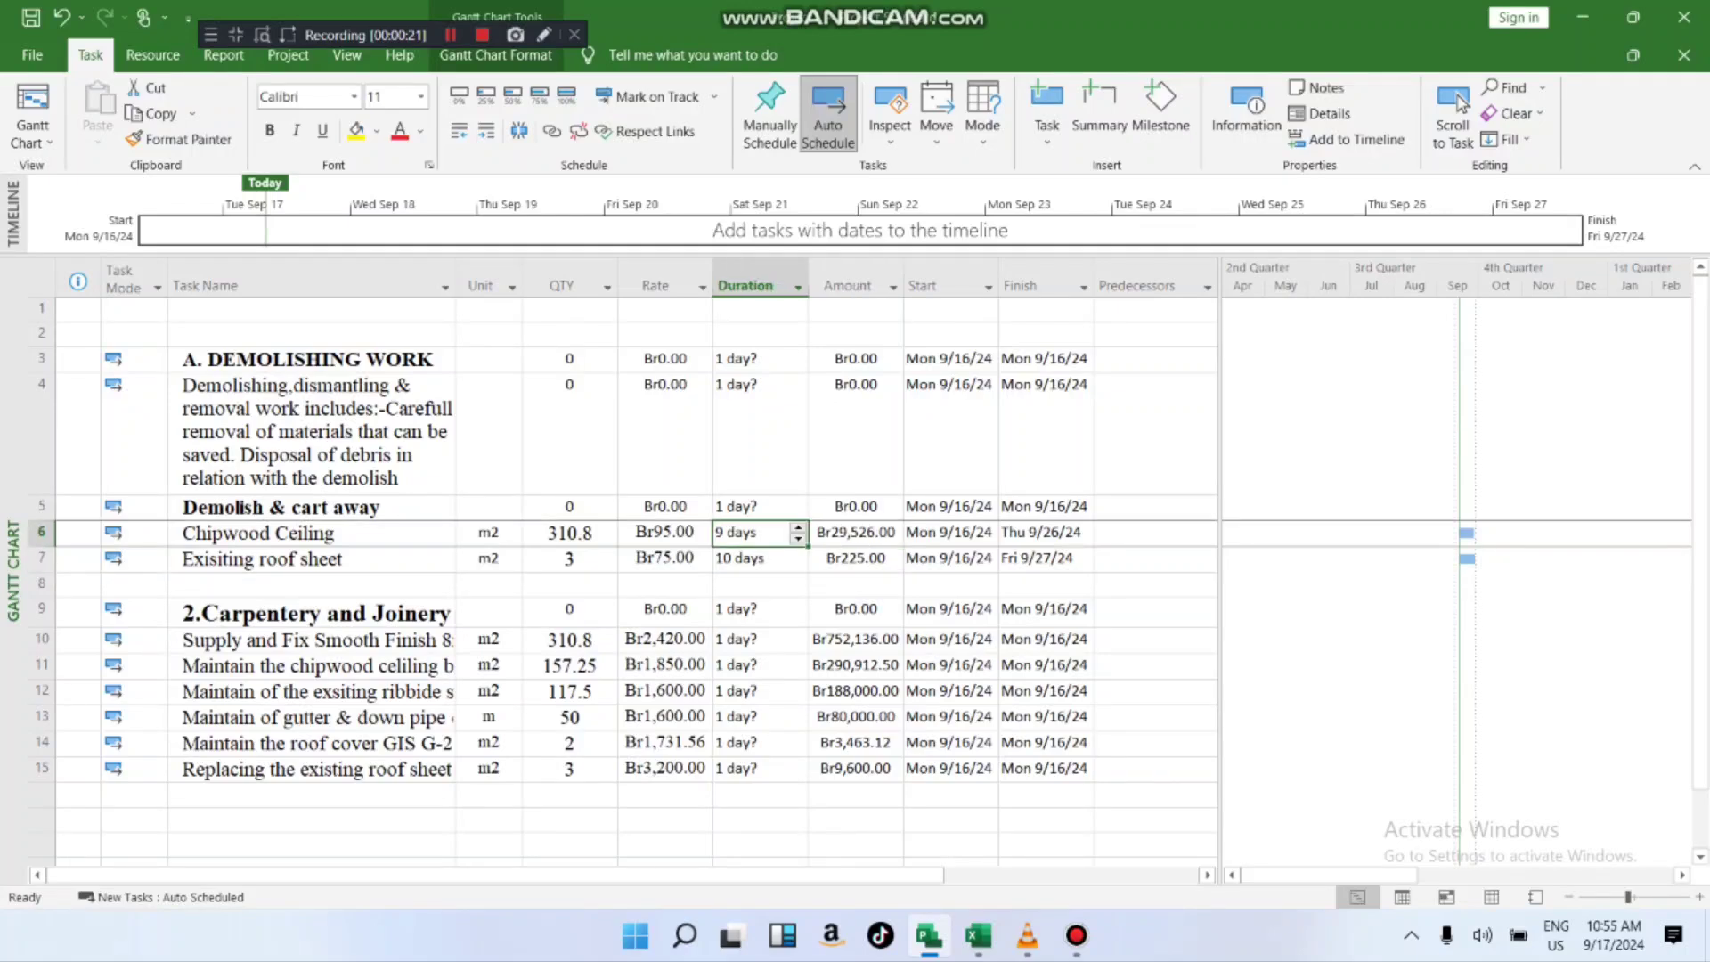
click(754, 559)
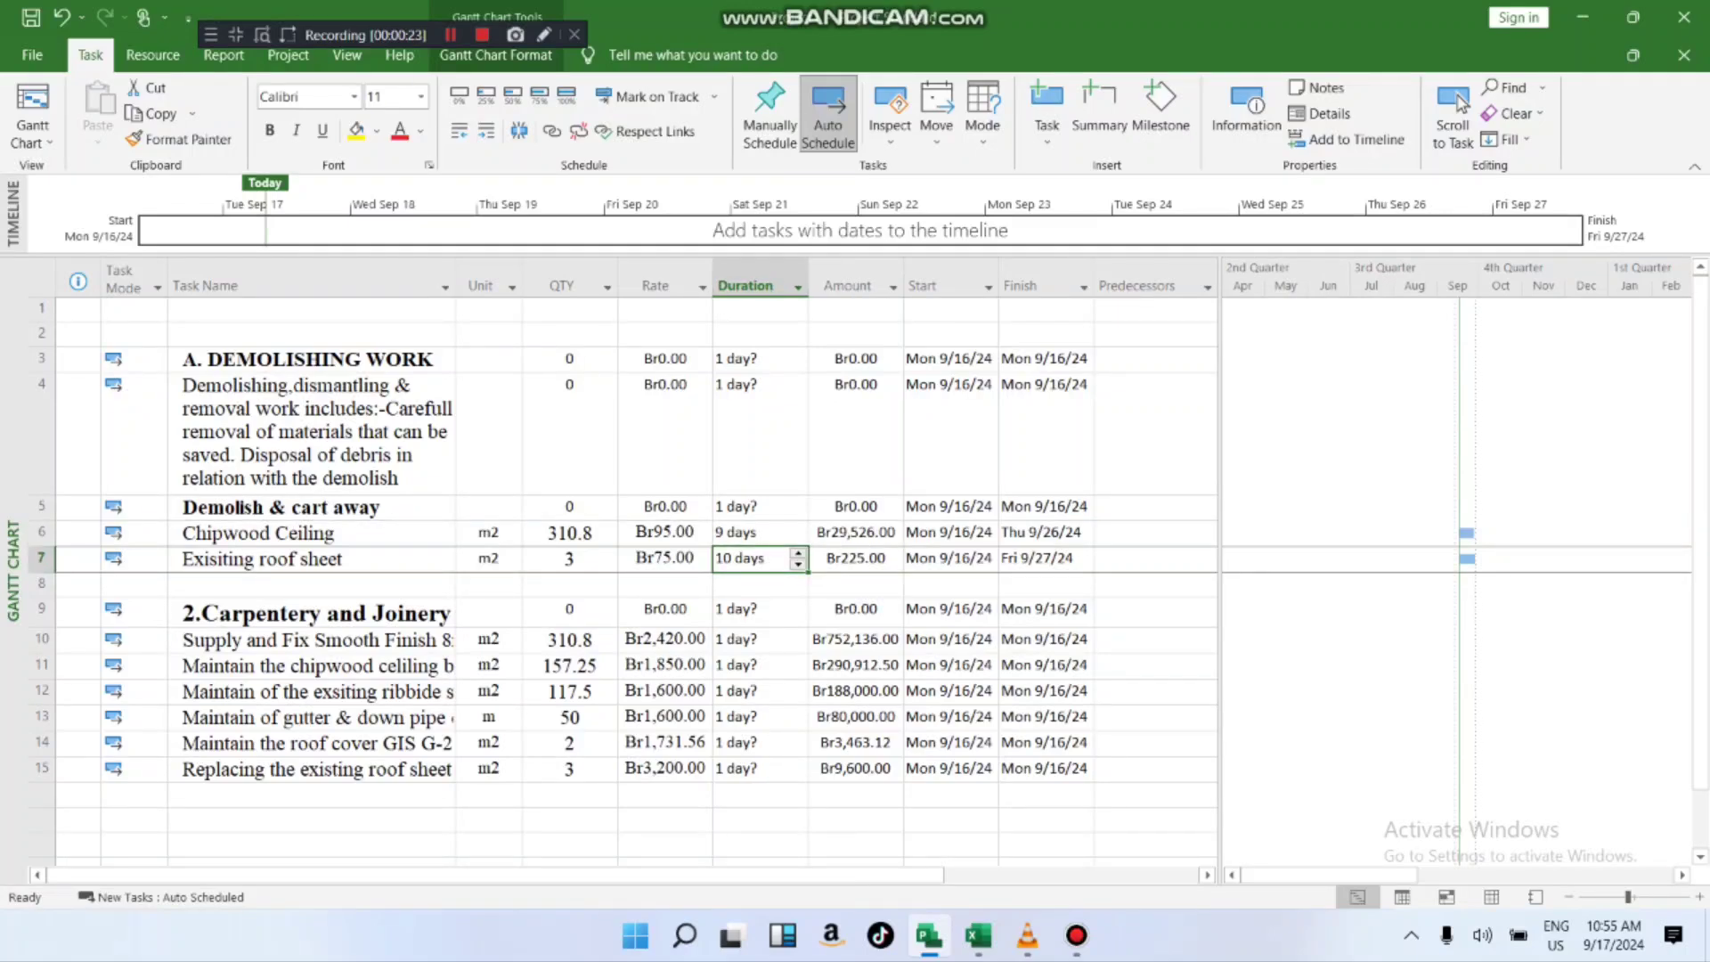
click(944, 533)
click(1040, 533)
click(944, 559)
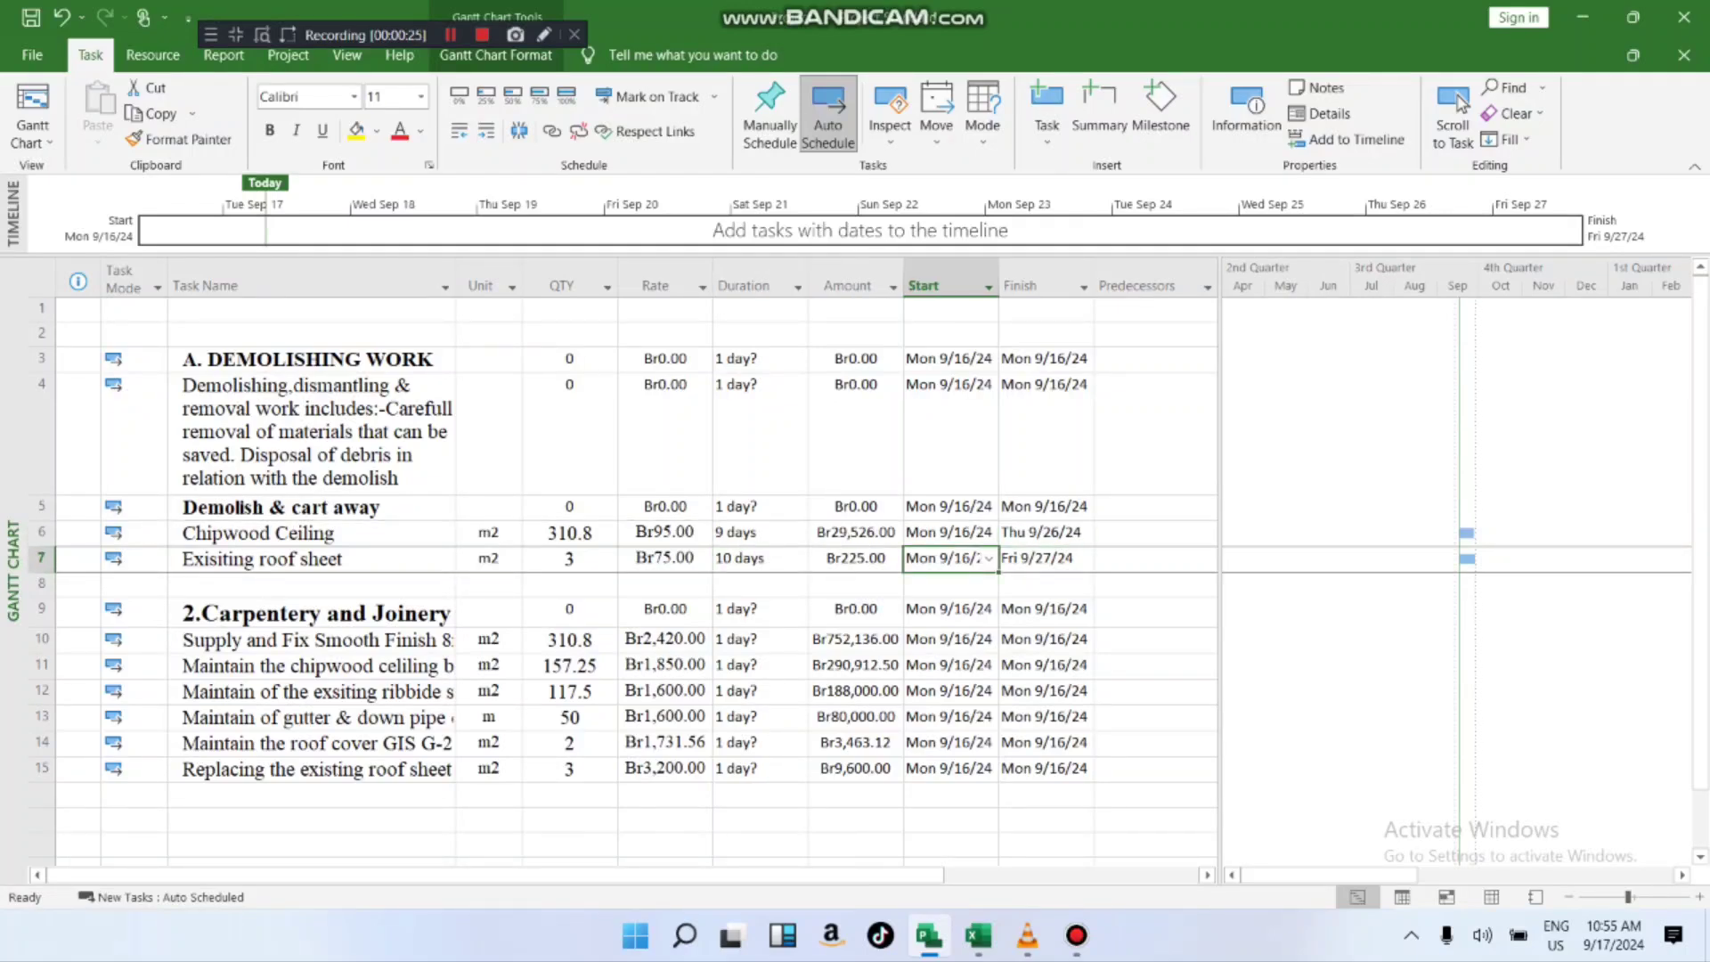
click(1041, 558)
scroll(624, 535, down, 1)
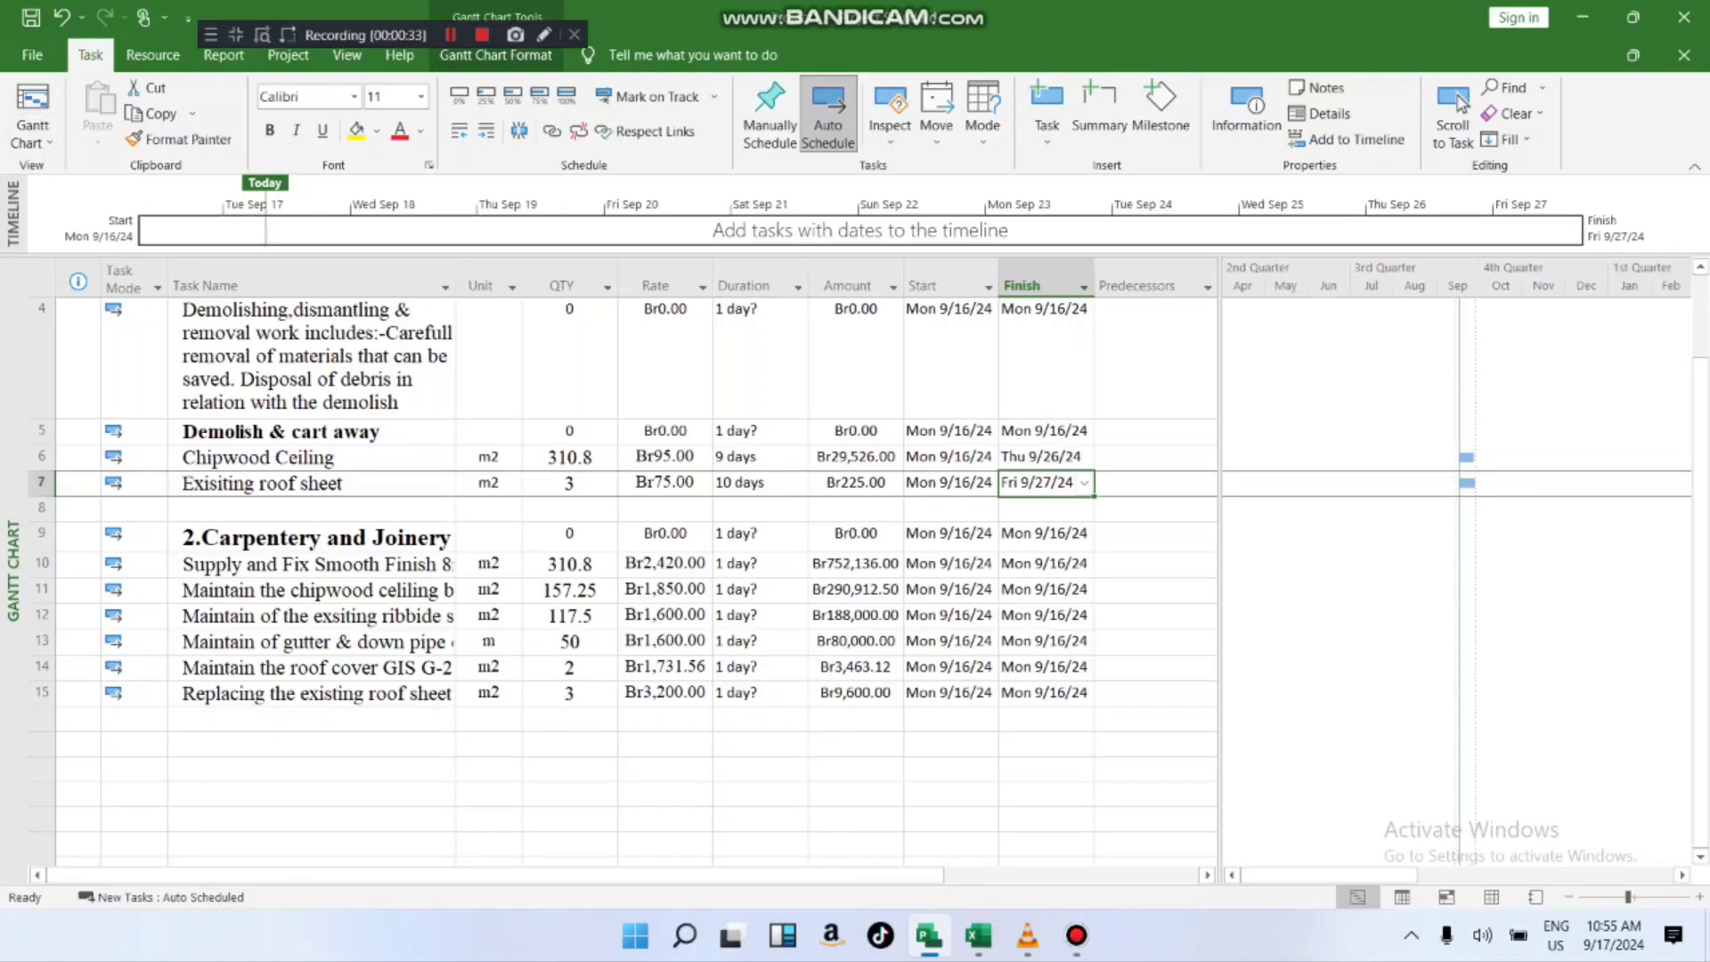
- Open the project options and examine the Schedule settings, including the calendar, new task mode and calculation options
click(32, 54)
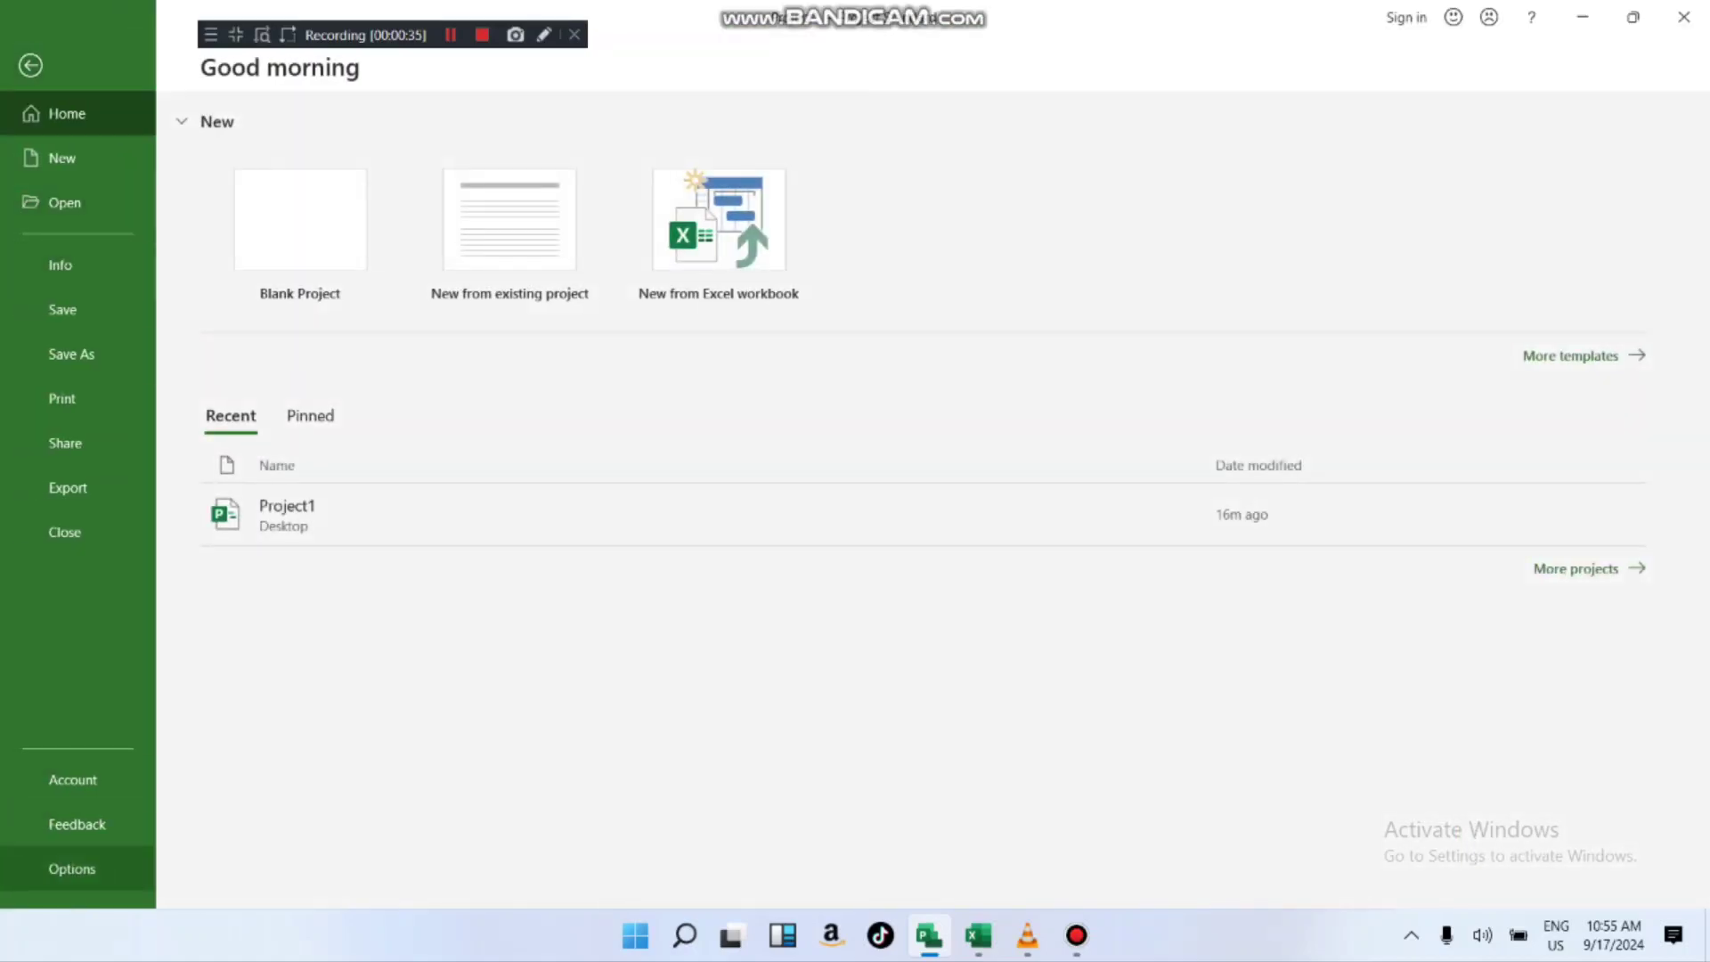
click(71, 869)
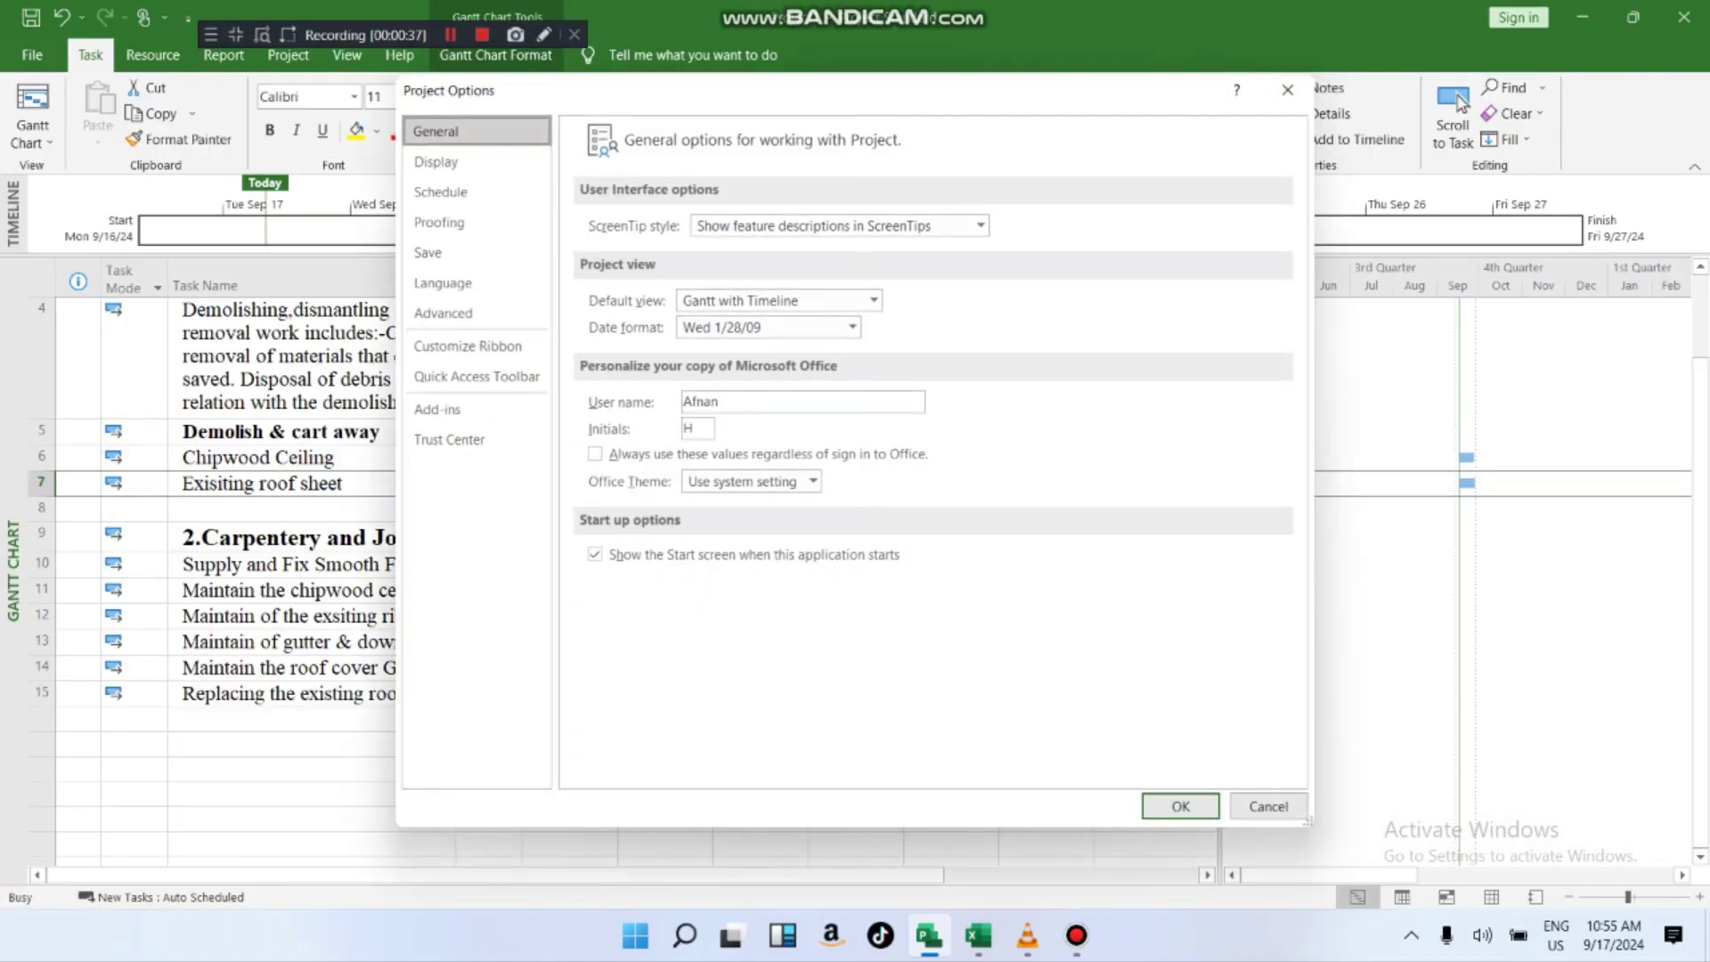
click(477, 162)
click(476, 193)
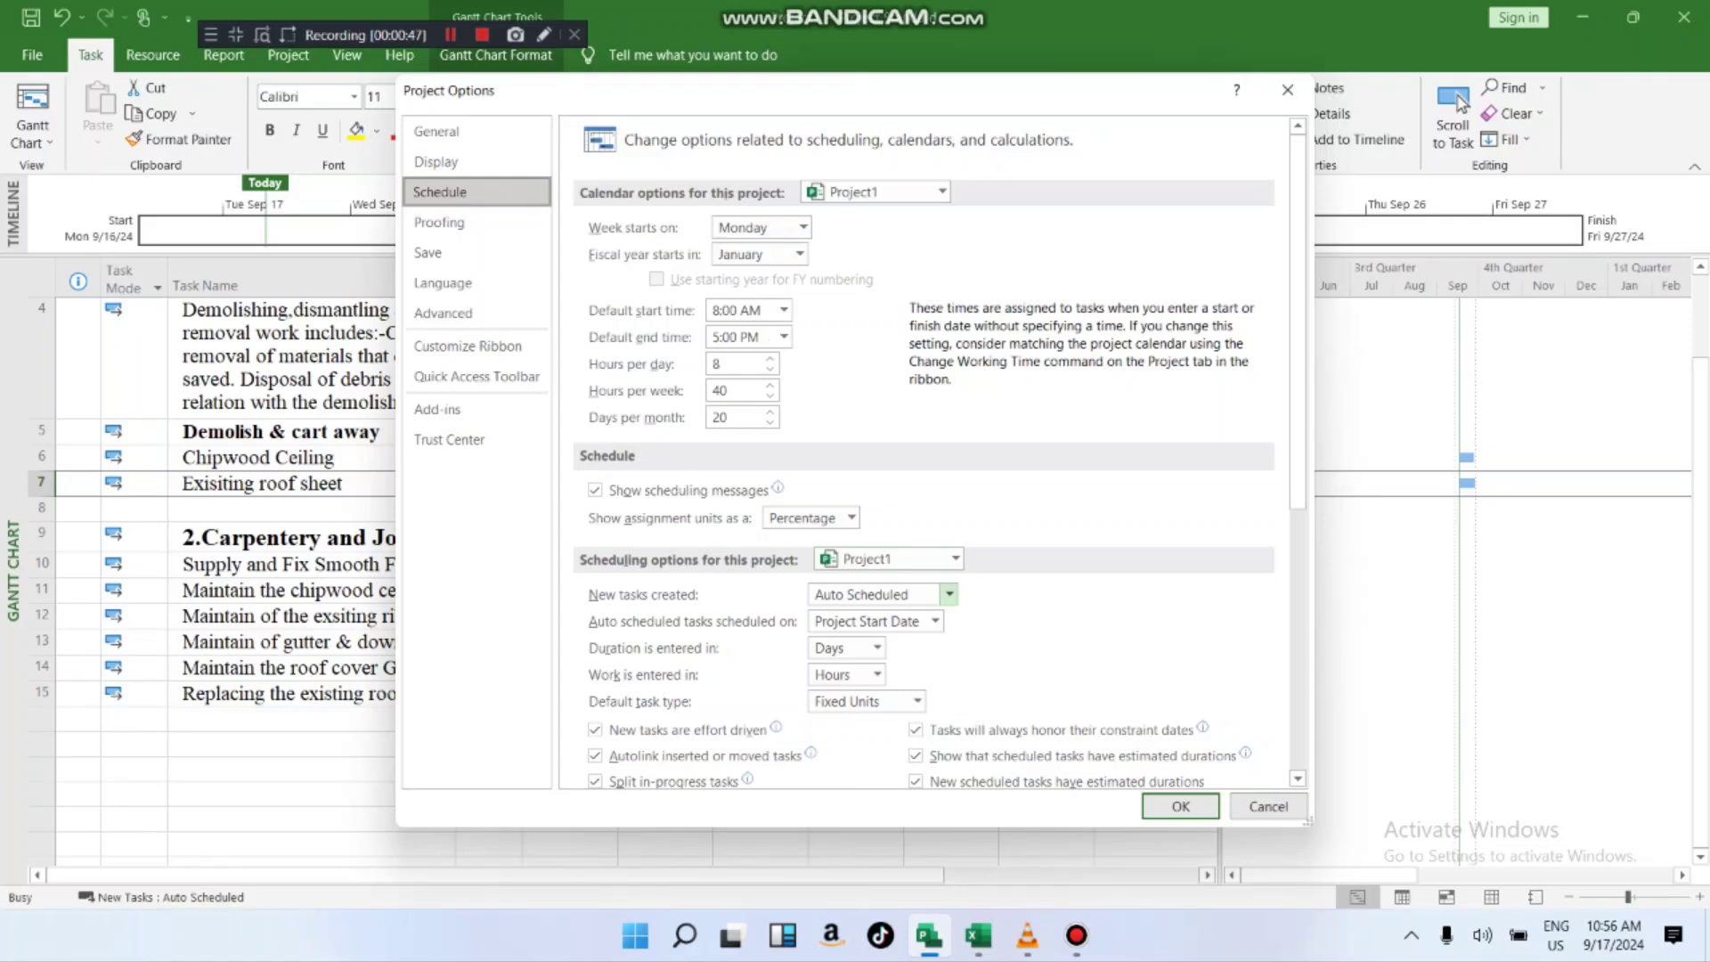
click(950, 594)
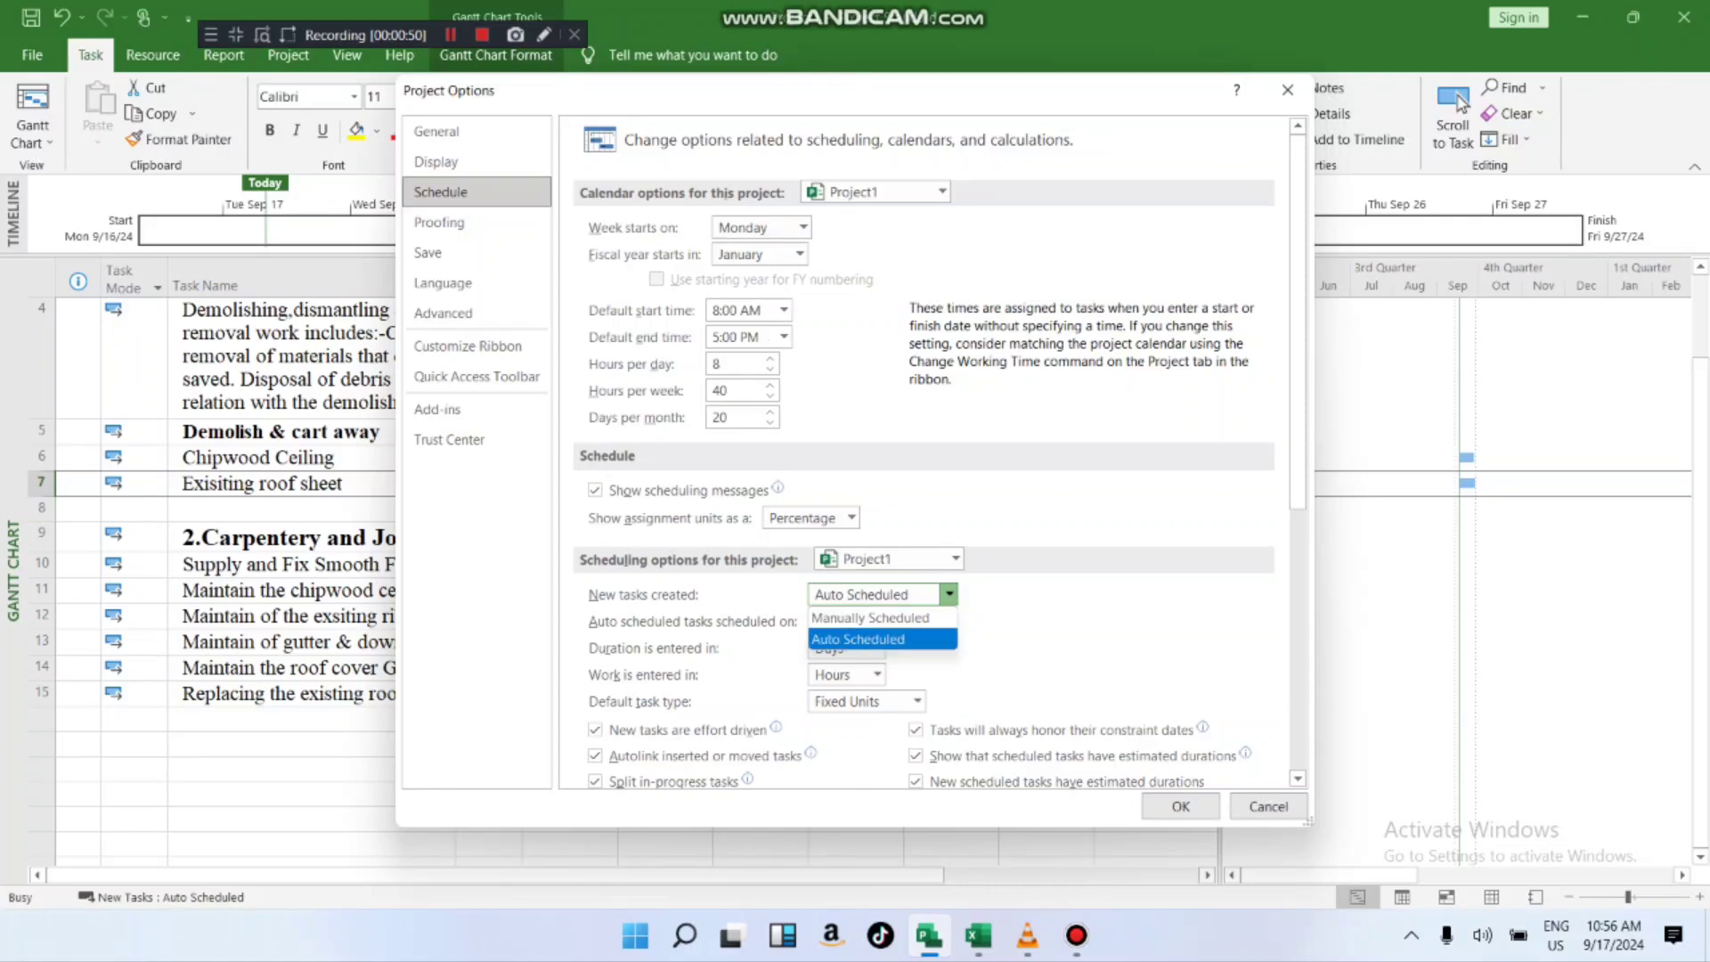
key(Down)
key(Return)
scroll(873, 635, down, 4)
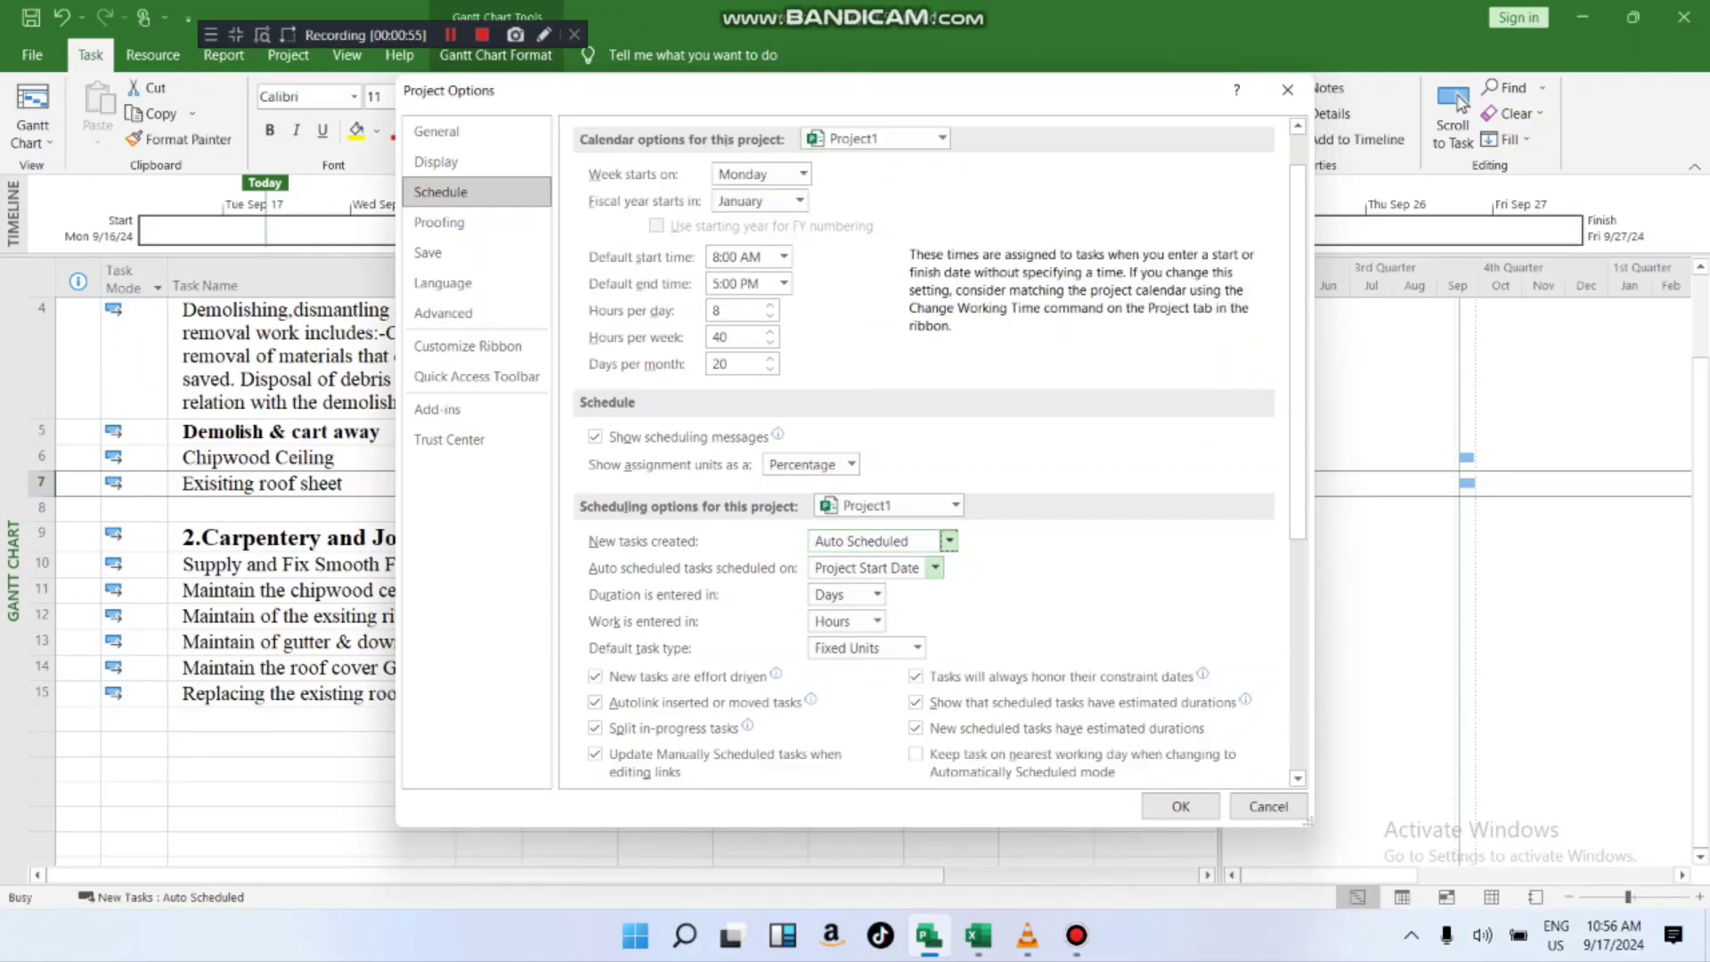
scroll(926, 453, down, 4)
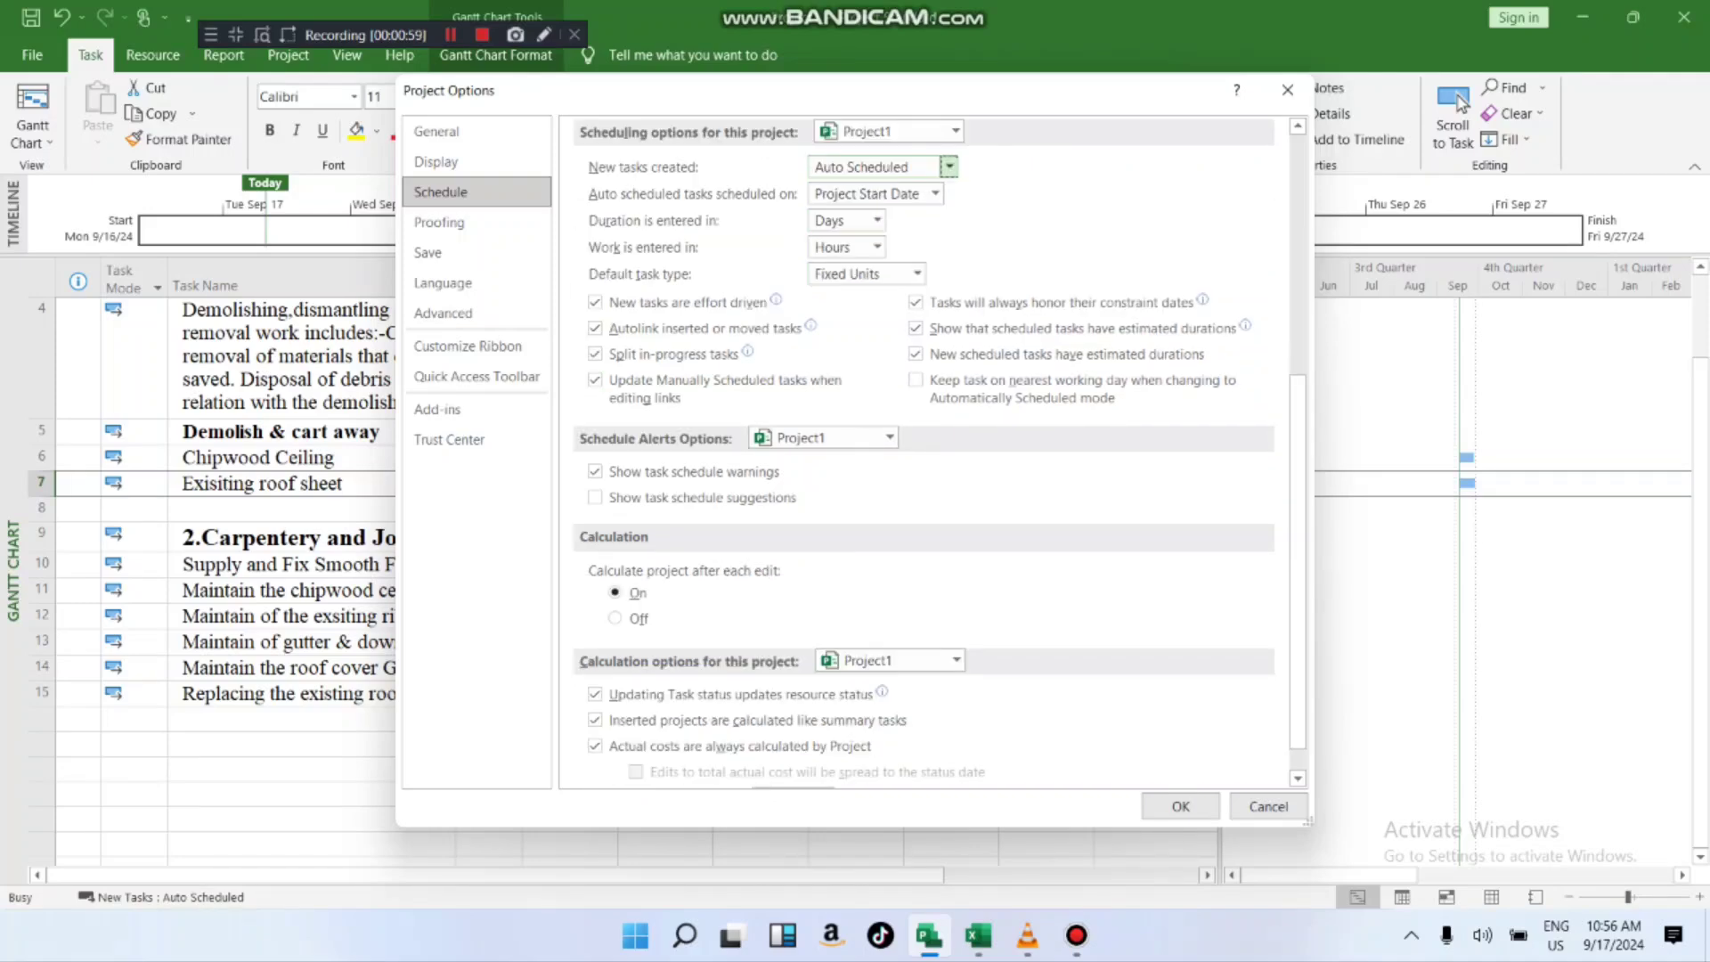
scroll(926, 452, up, 2)
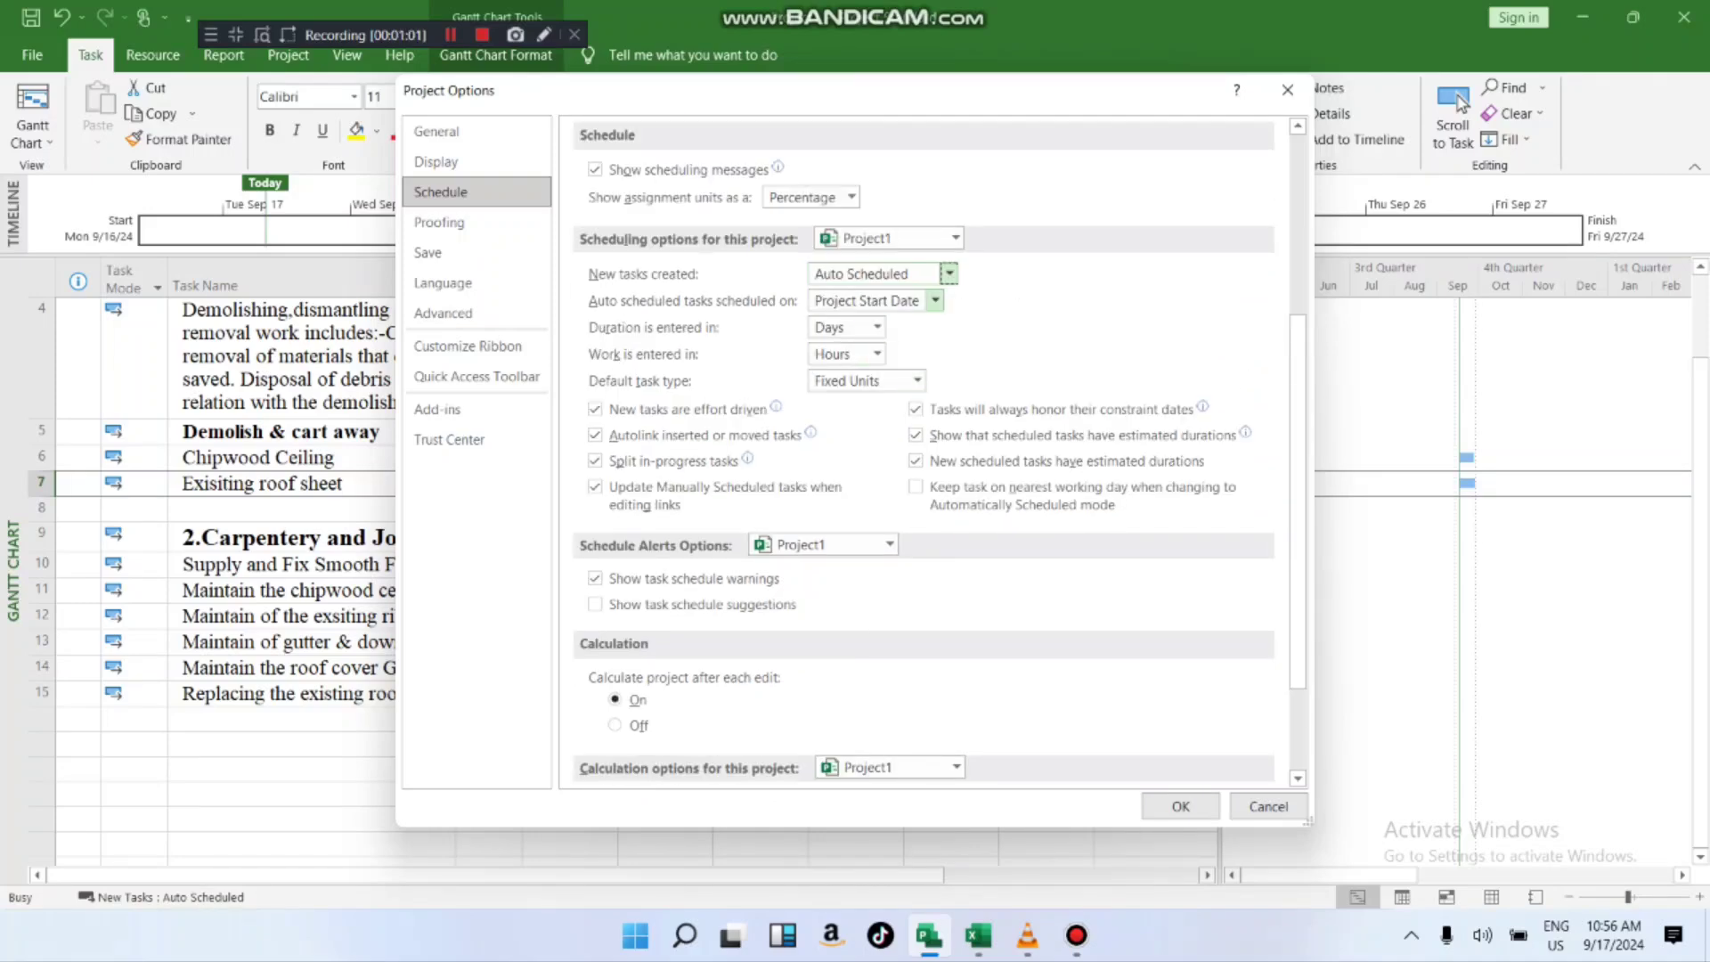
scroll(927, 453, up, 4)
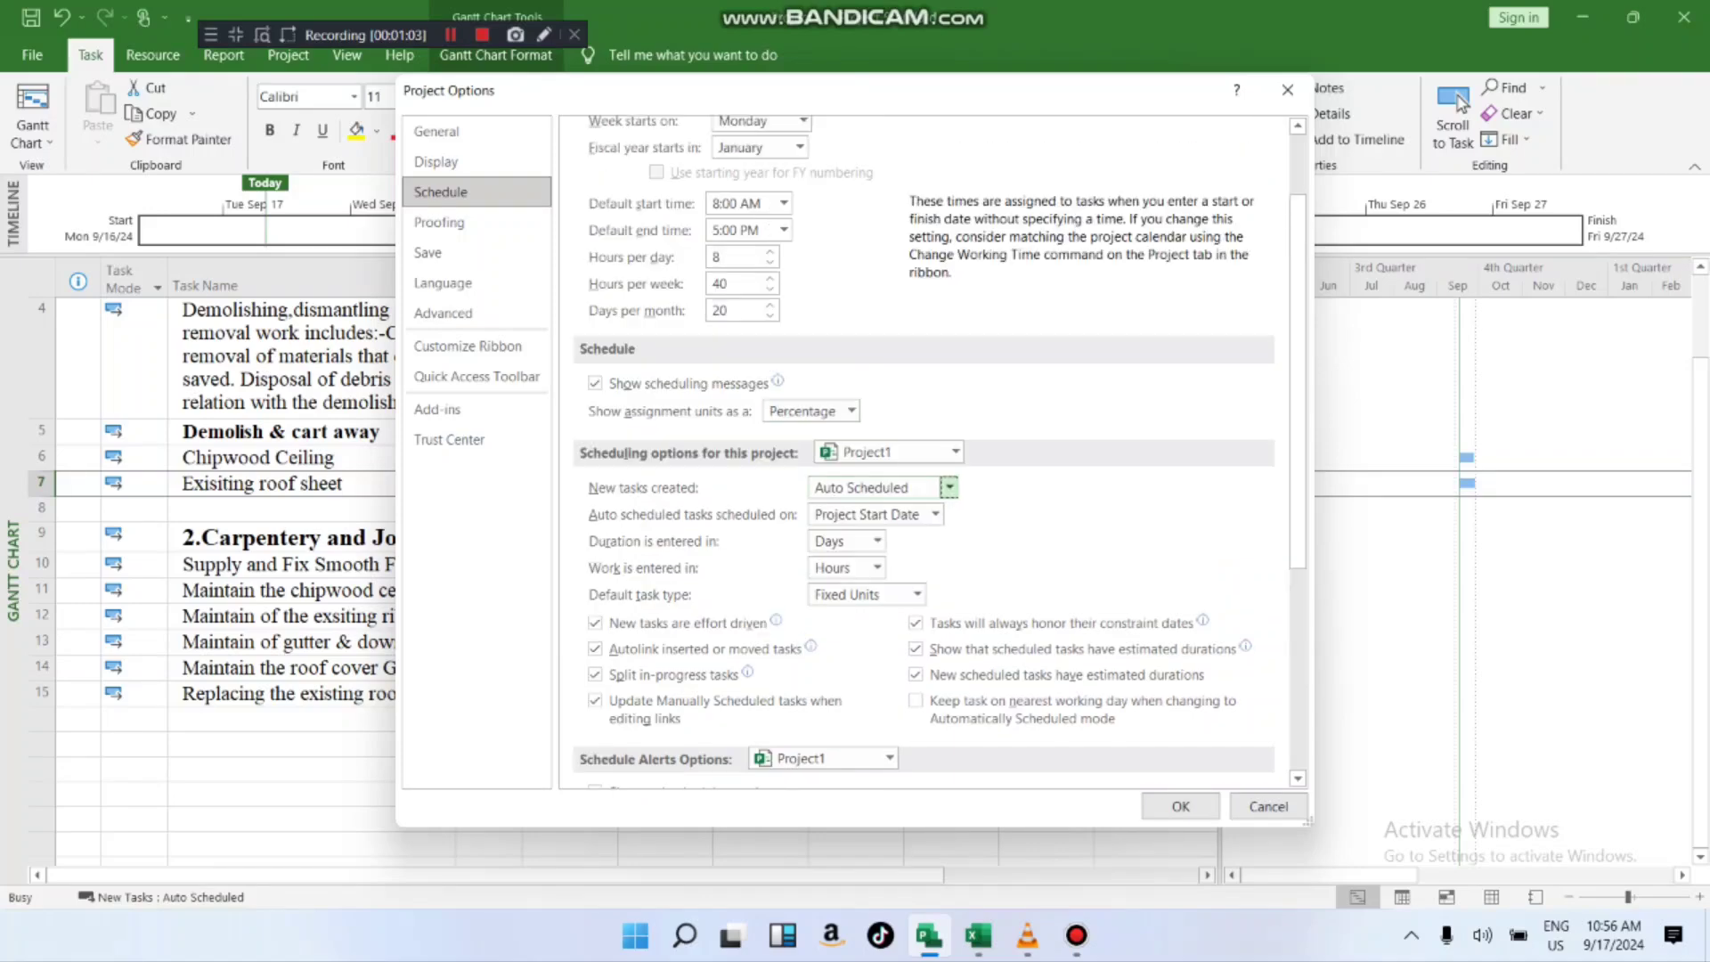
scroll(949, 487, up, 2)
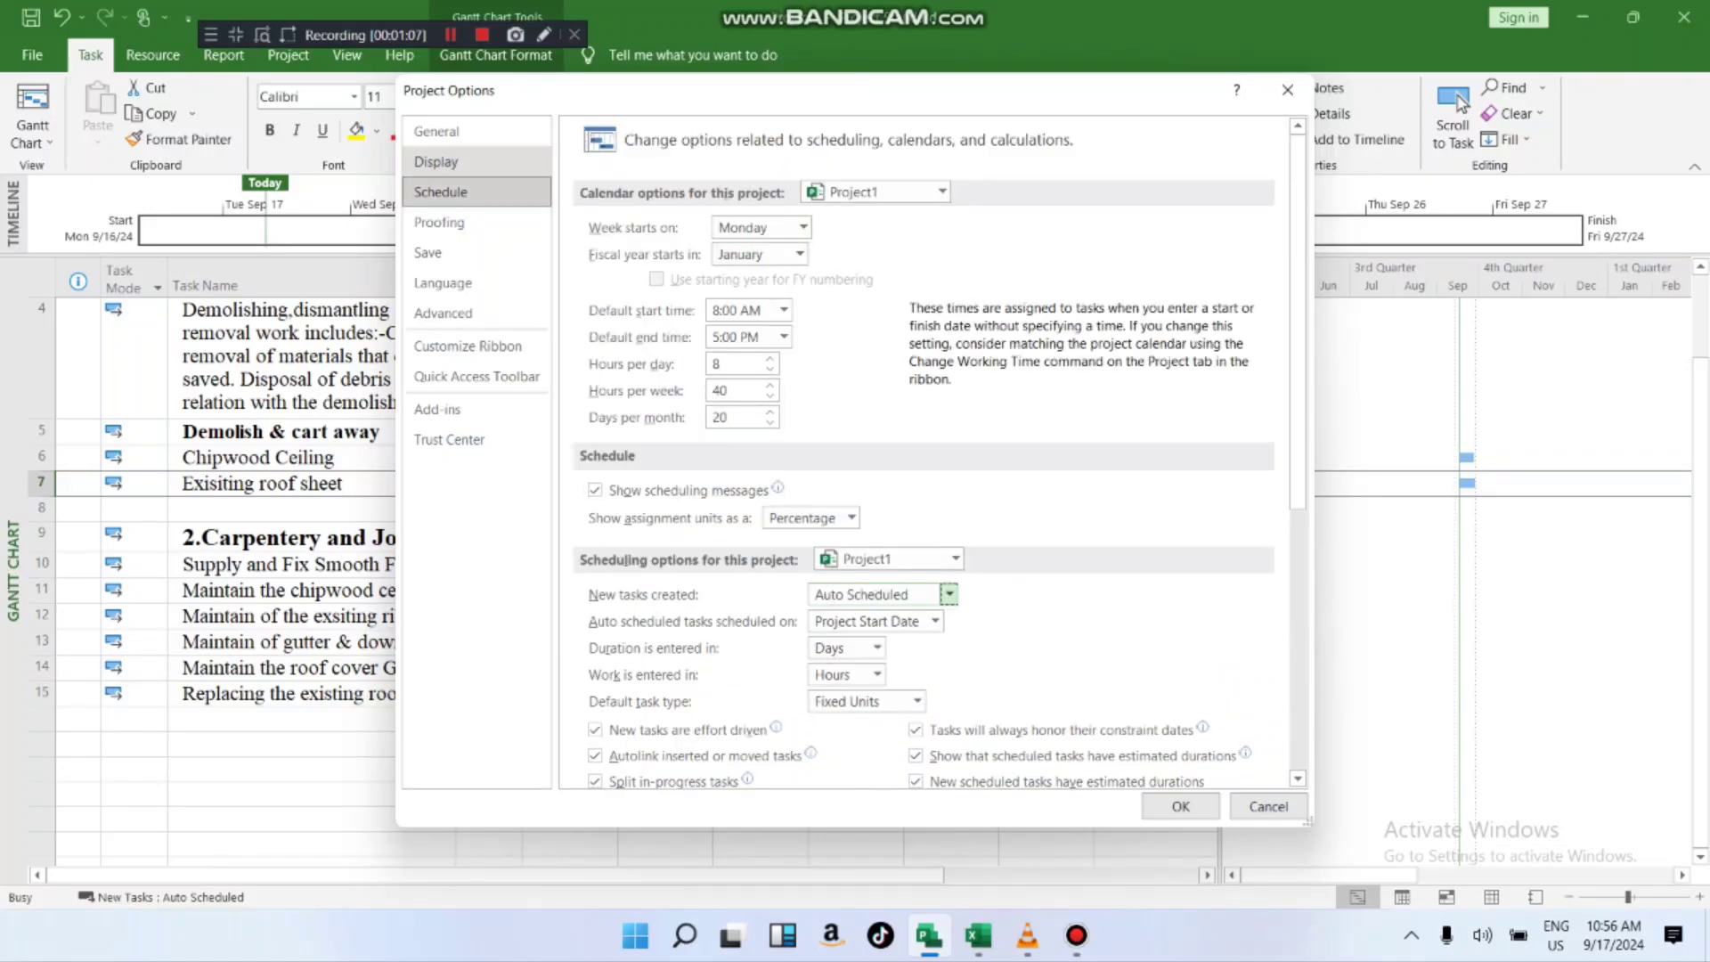
- Review the General and Display options and the choices for the week's starting day, and close the project options without applying anything
click(477, 162)
click(477, 131)
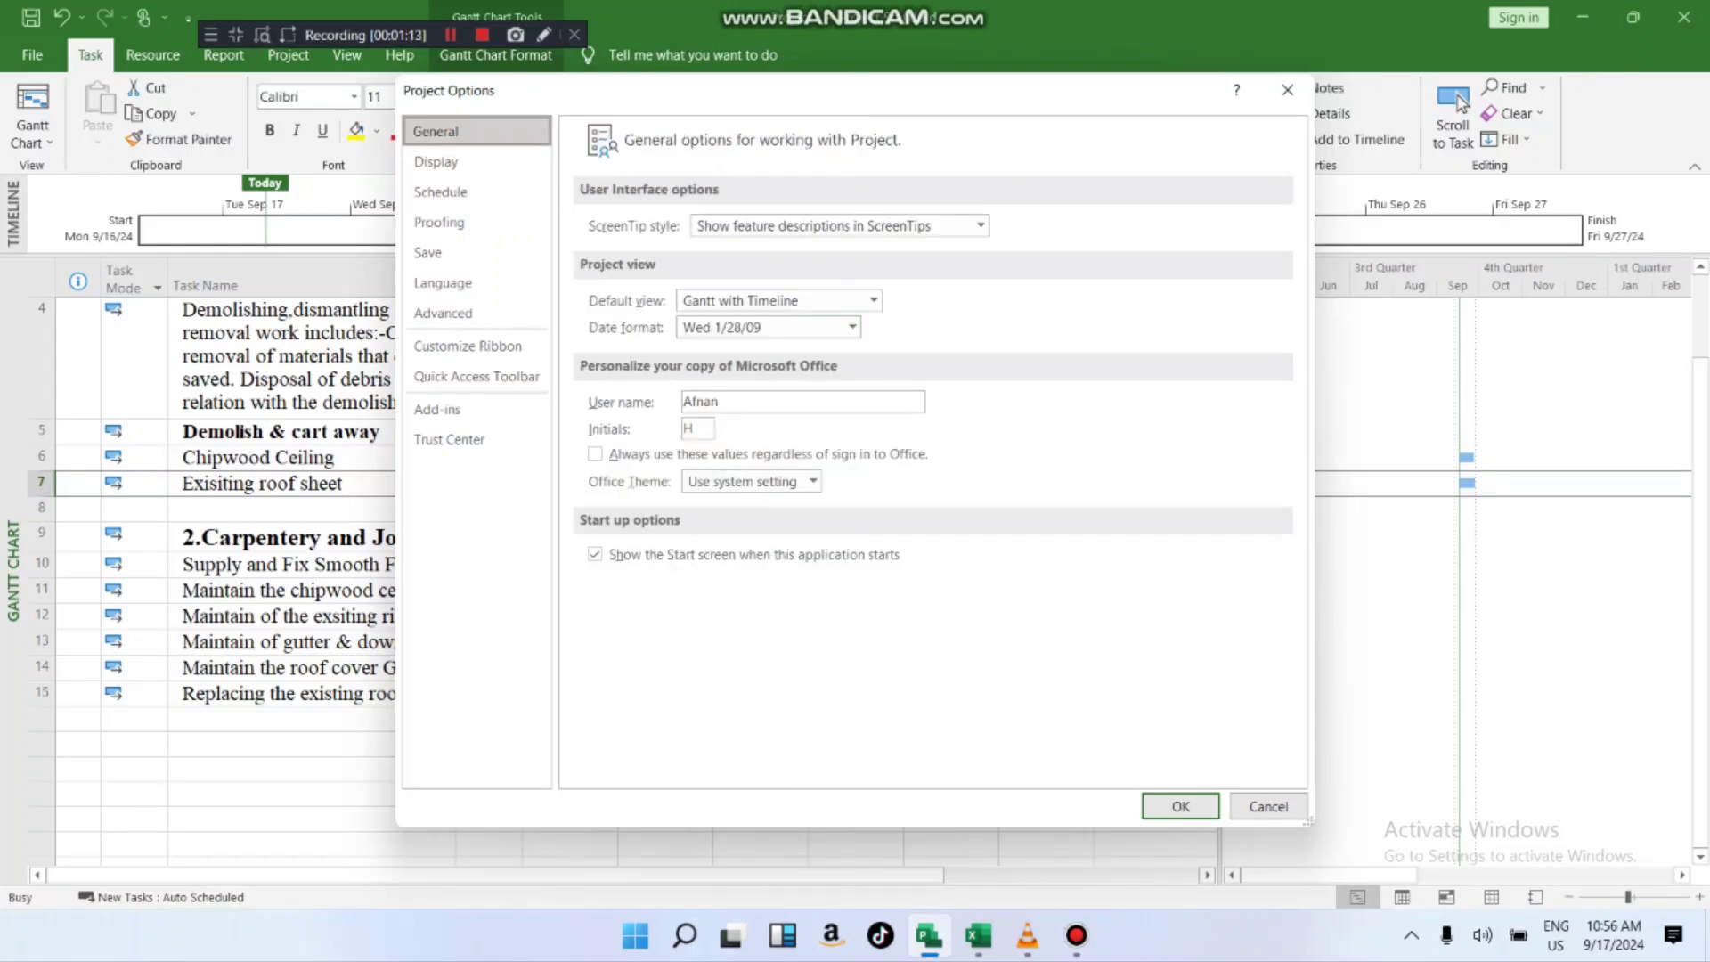
click(476, 162)
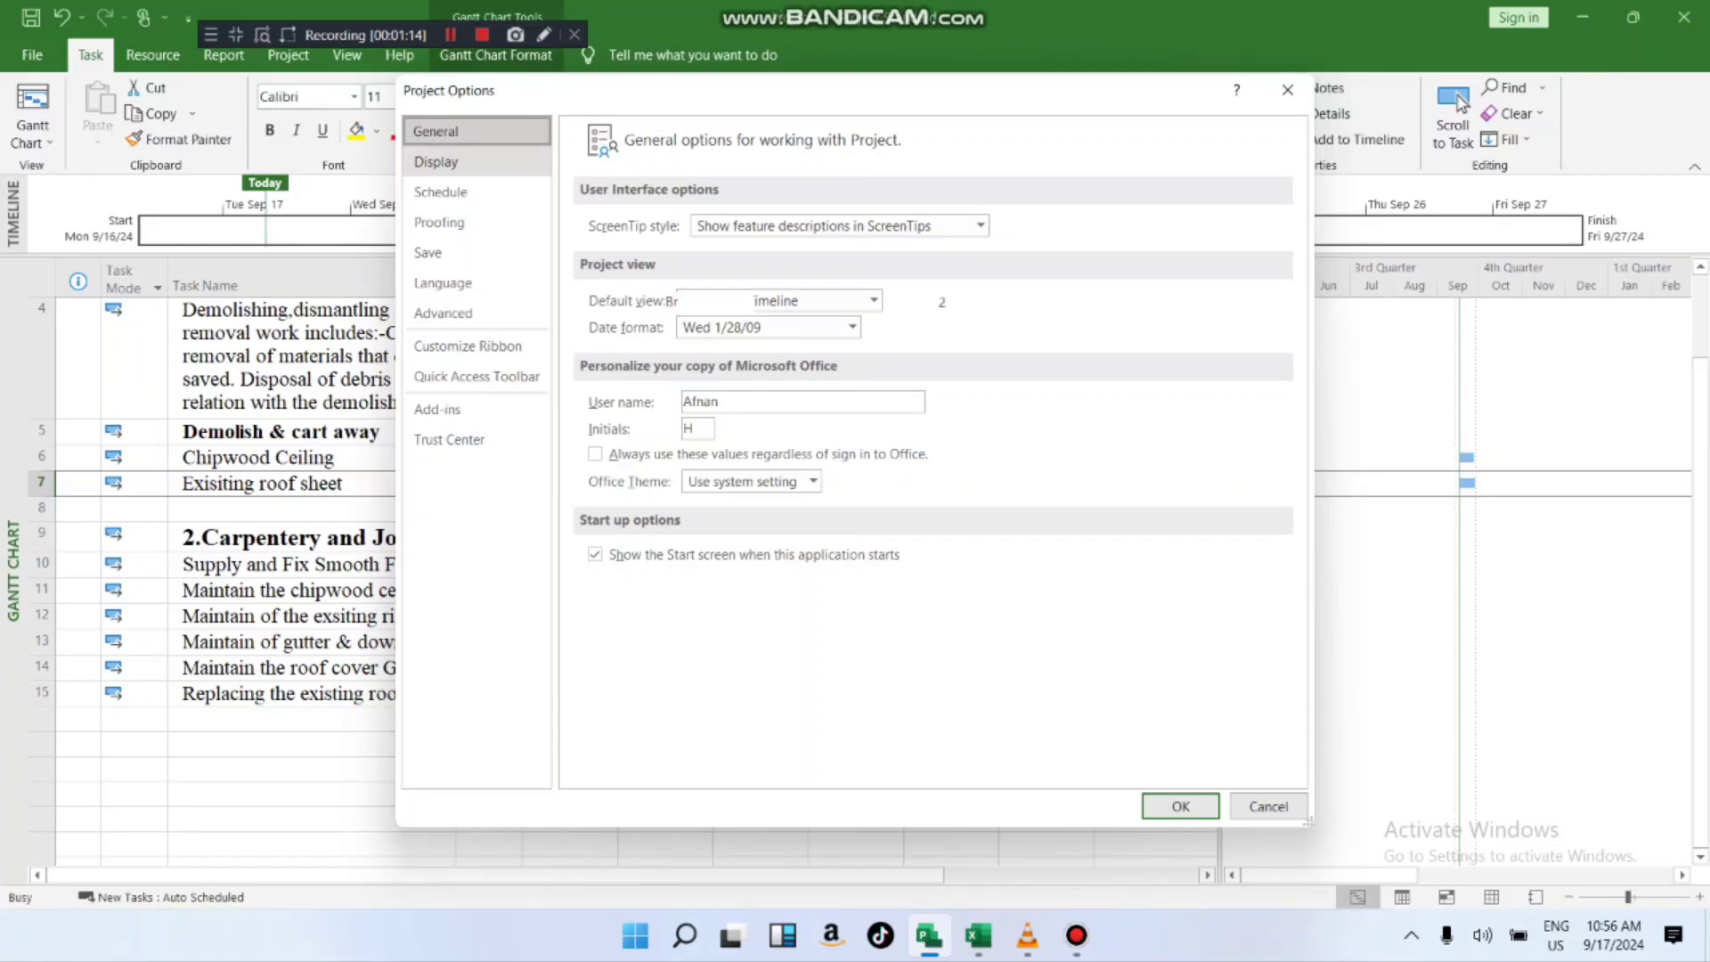
click(476, 192)
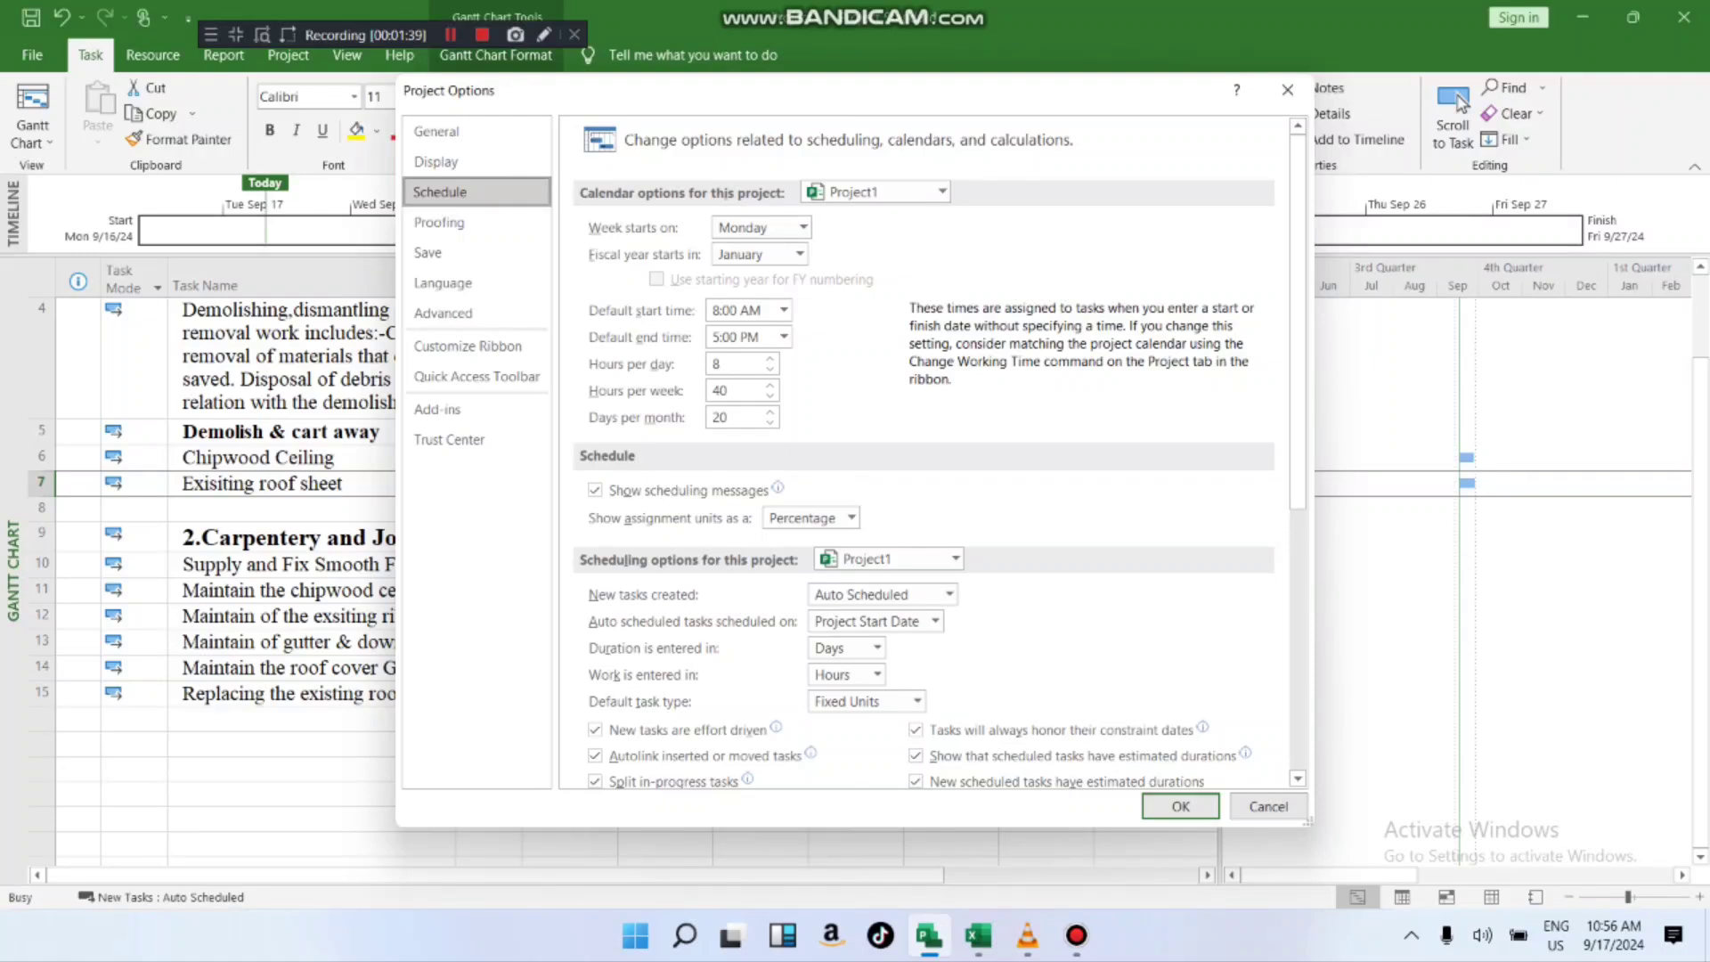
click(804, 227)
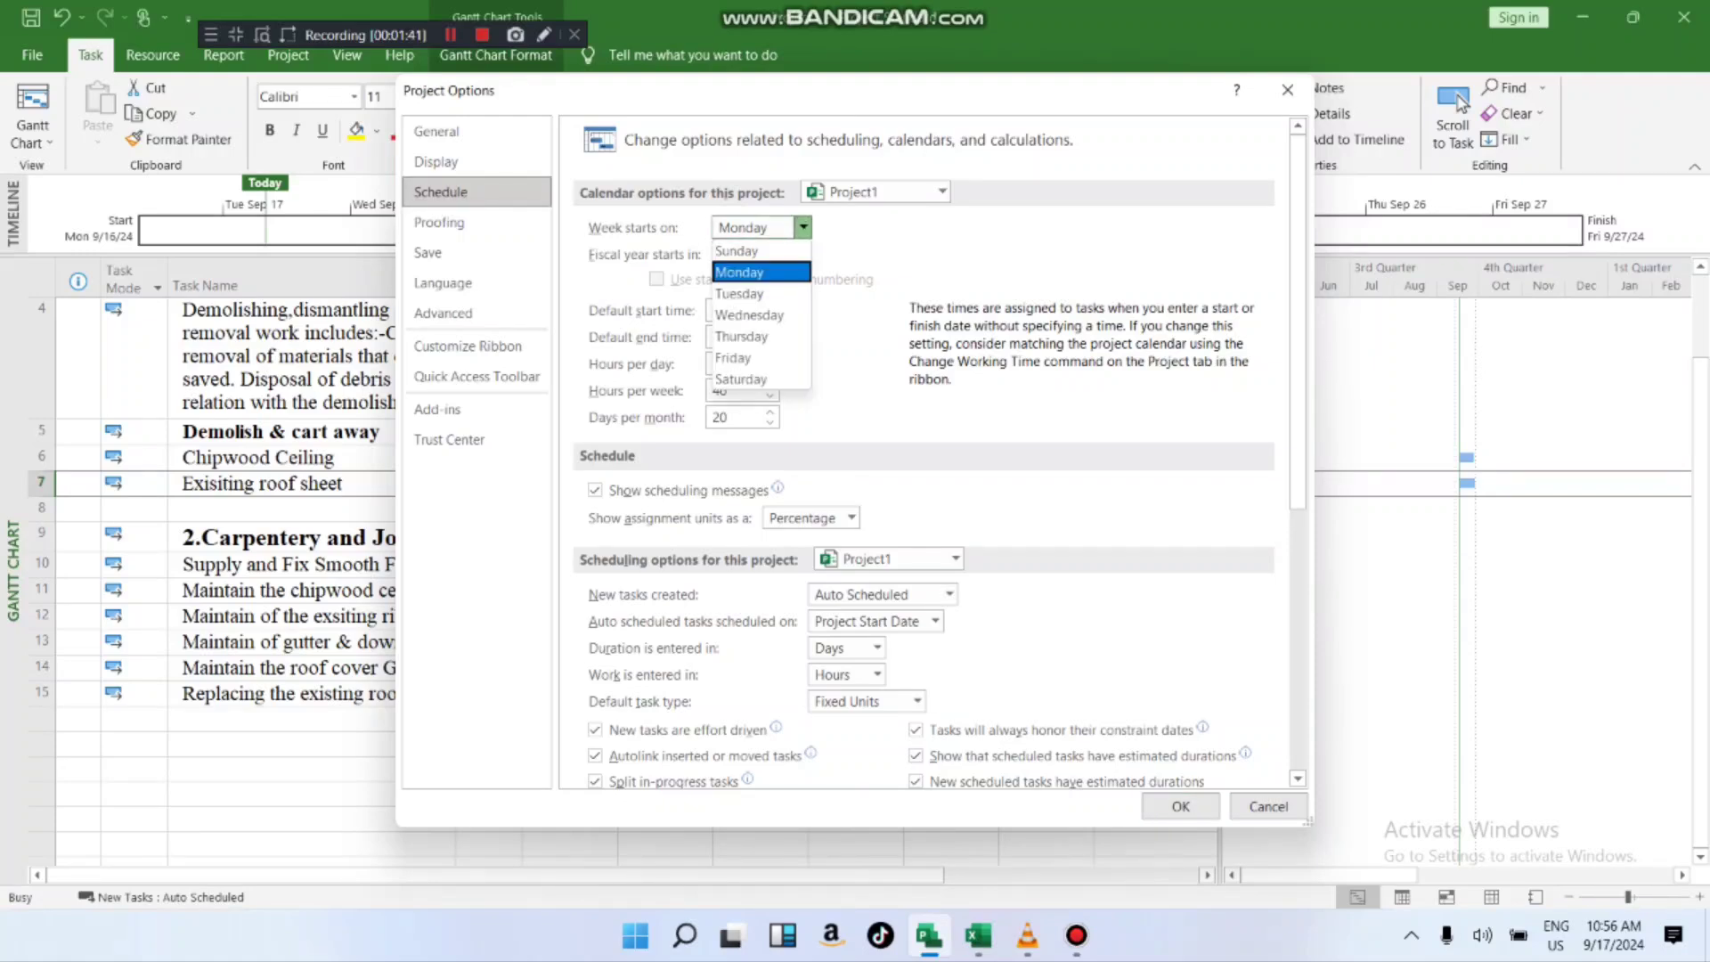
key(Up)
key(Return)
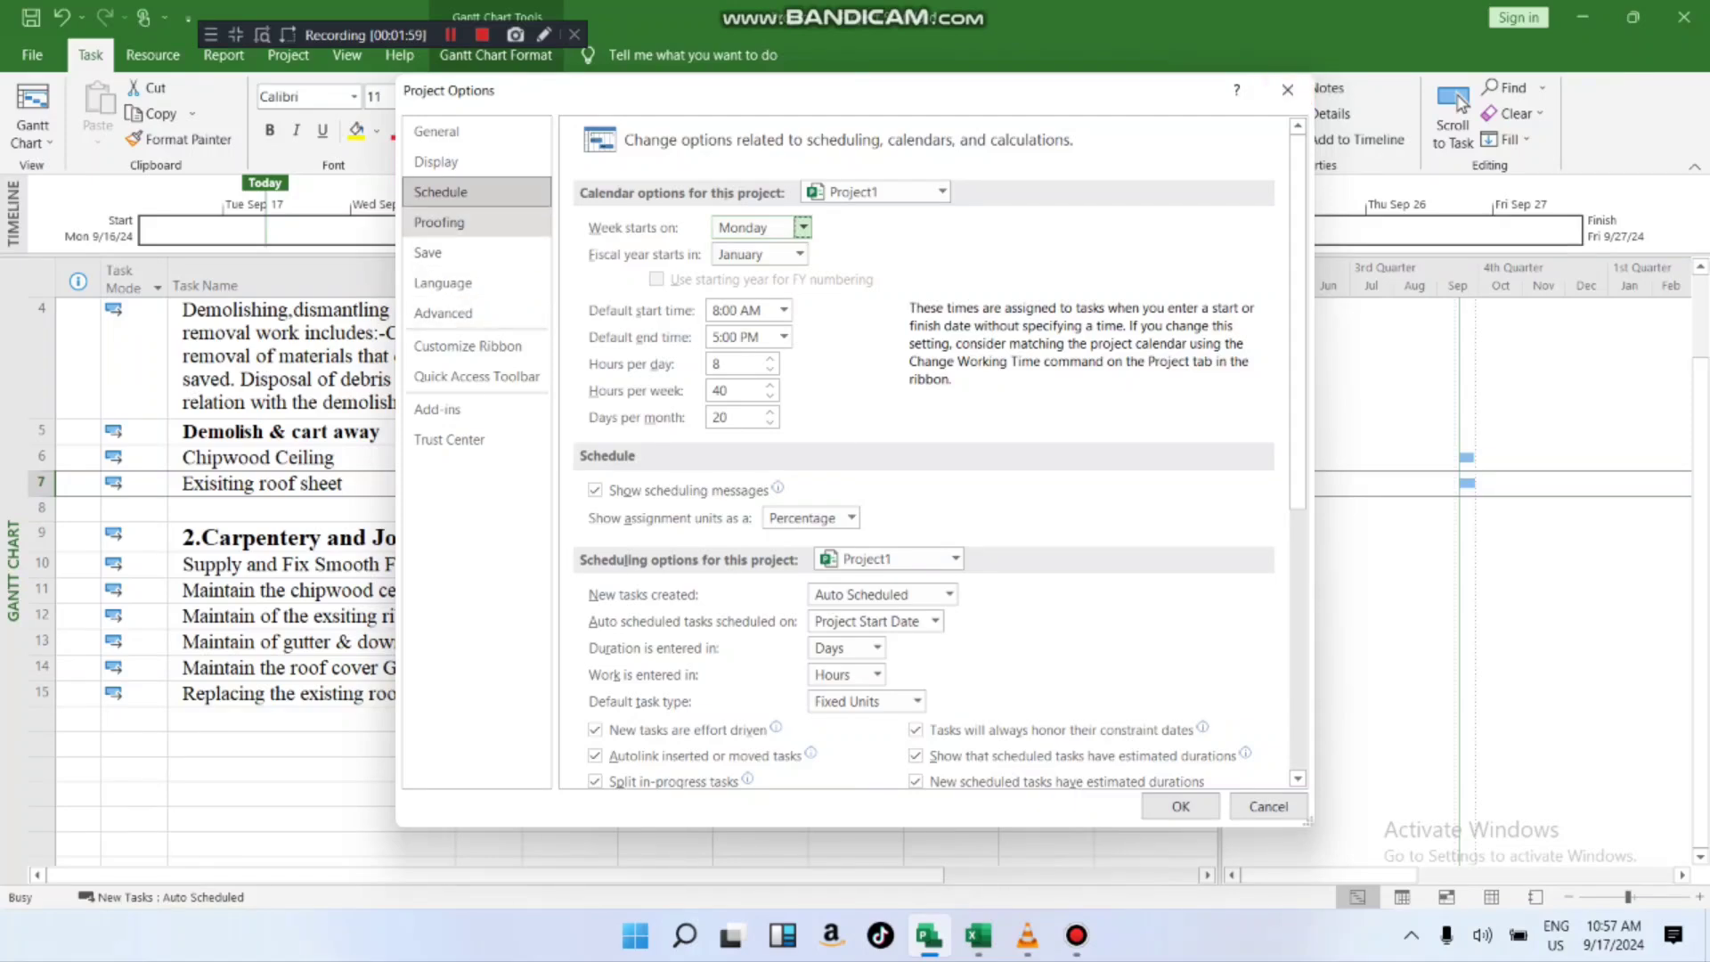
click(436, 161)
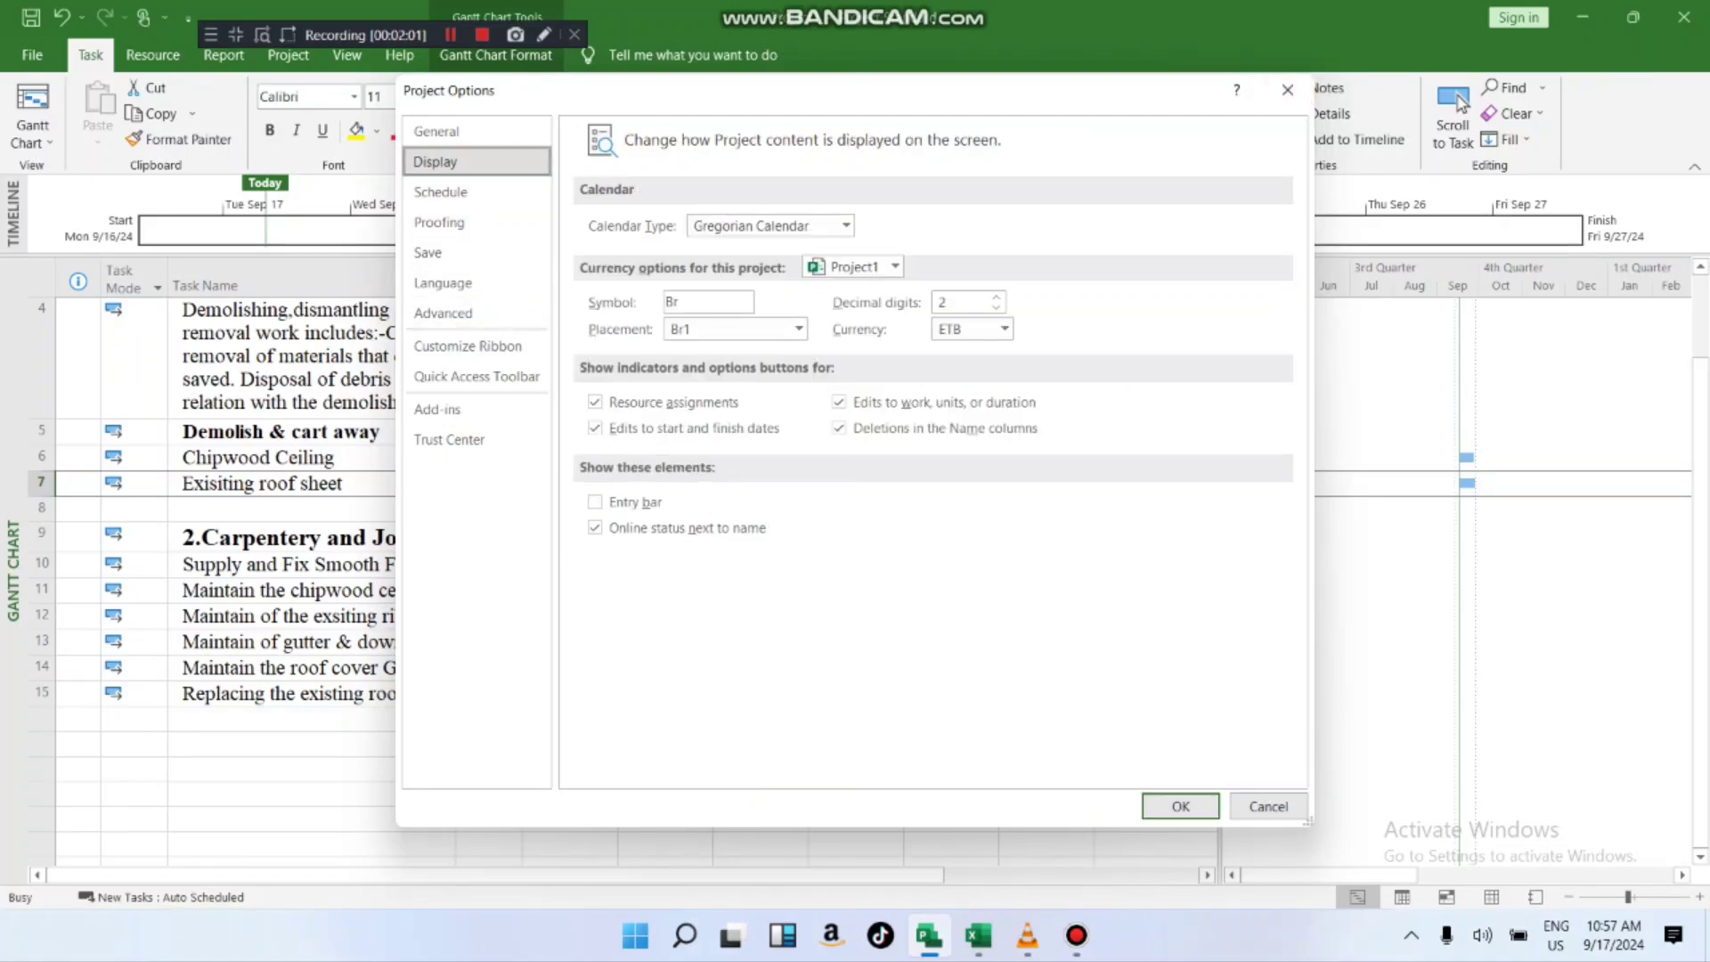
click(436, 132)
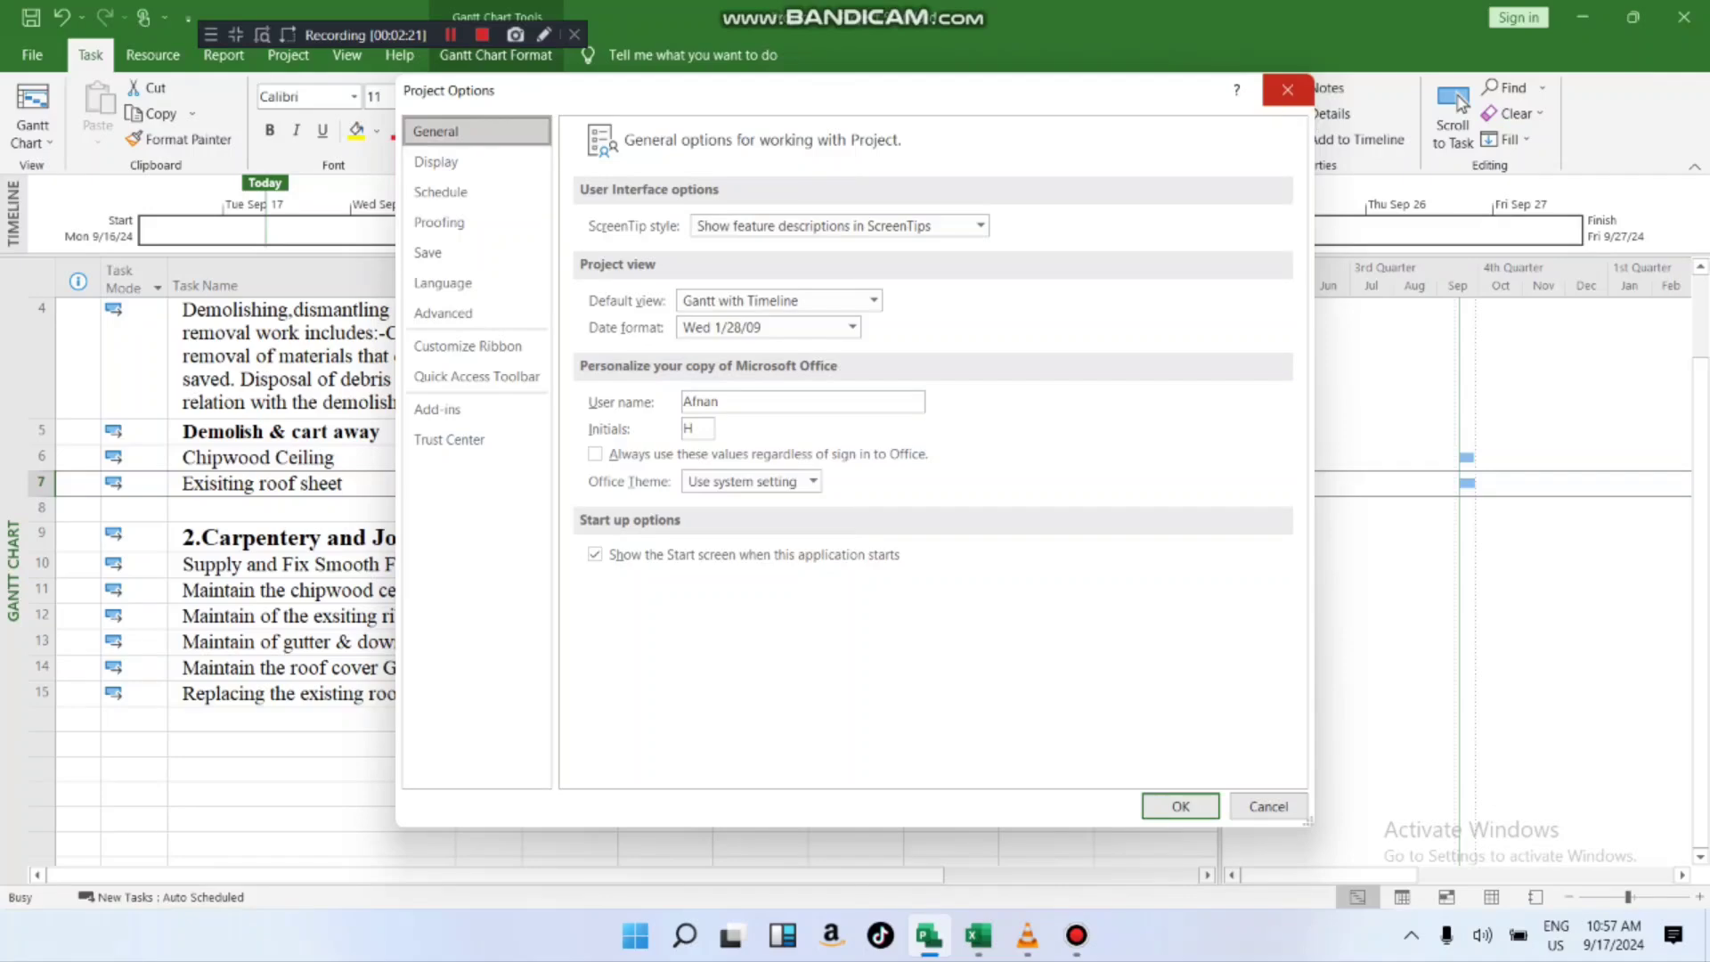
click(1289, 90)
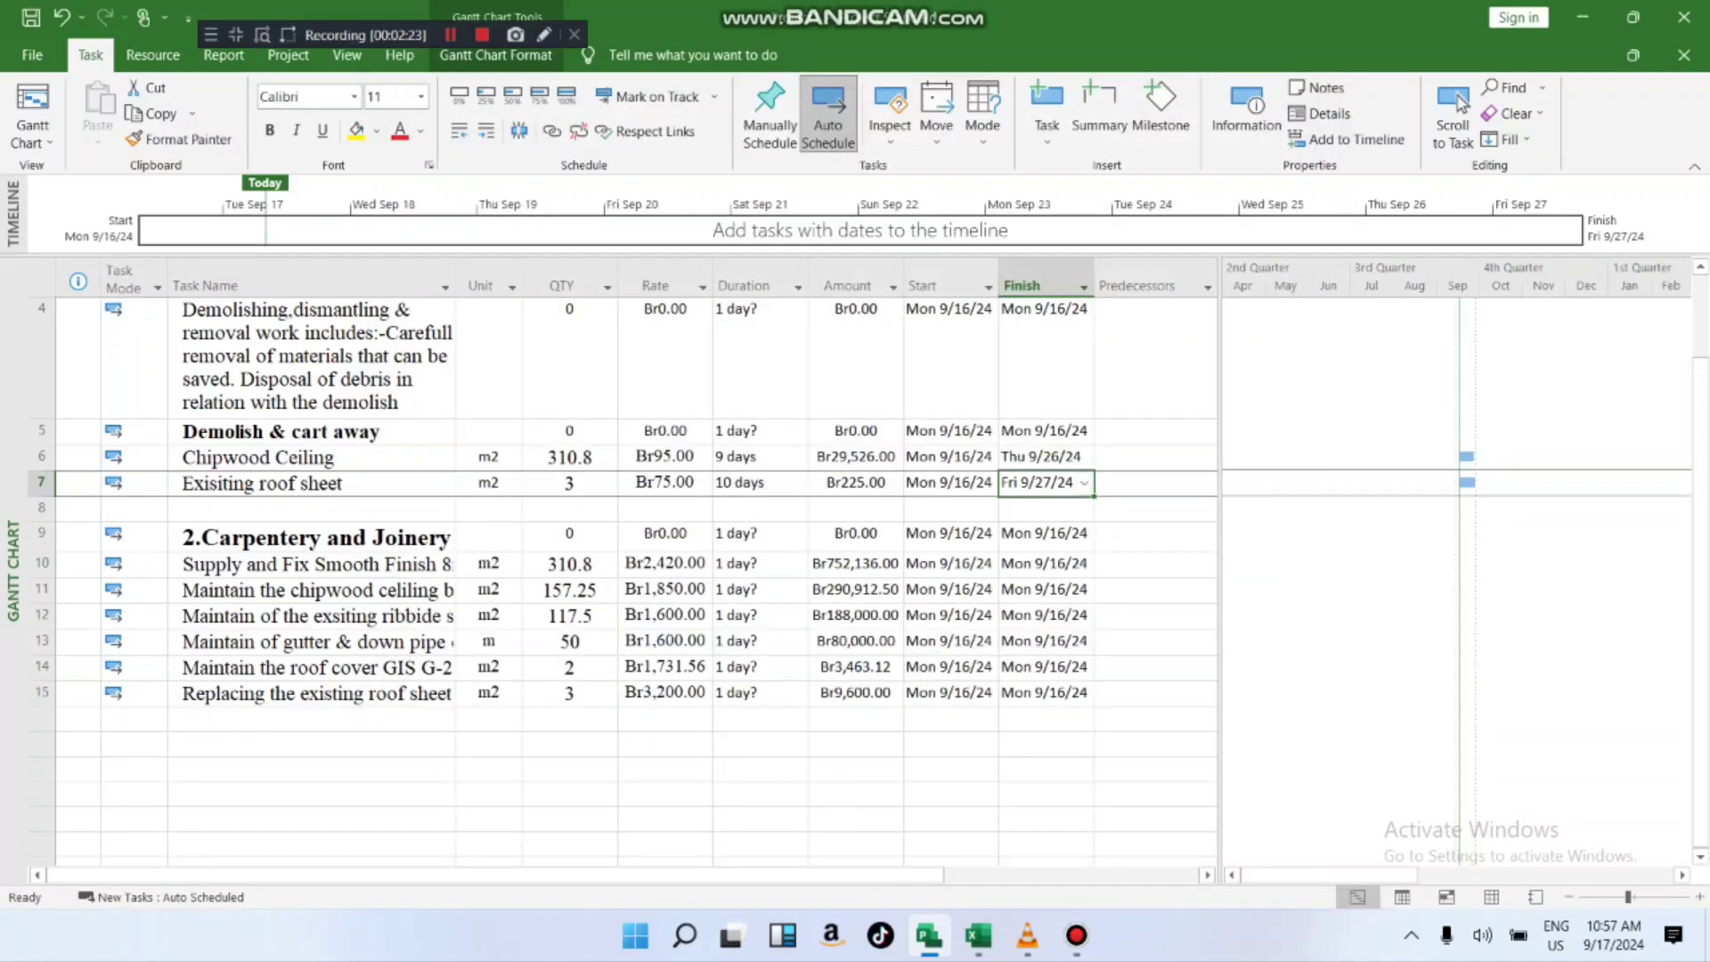
- Widen the Start column slightly so that the full start dates fit in its cells
scroll(638, 579, down, 1)
scroll(637, 579, up, 2)
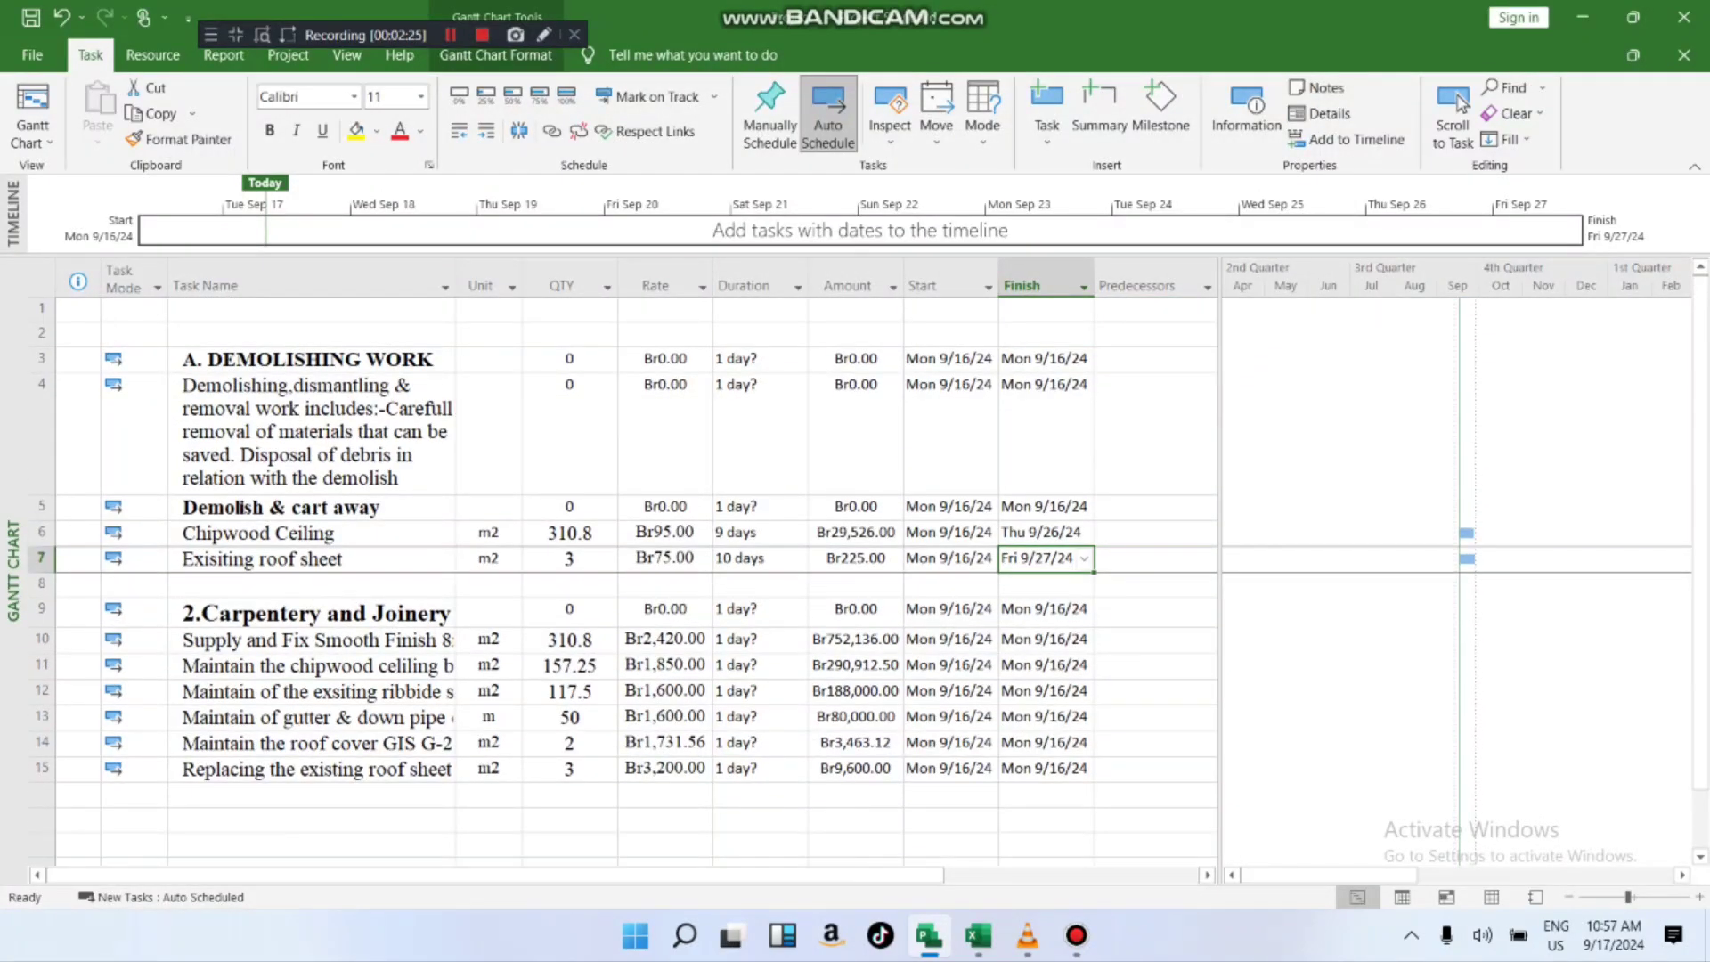
click(950, 507)
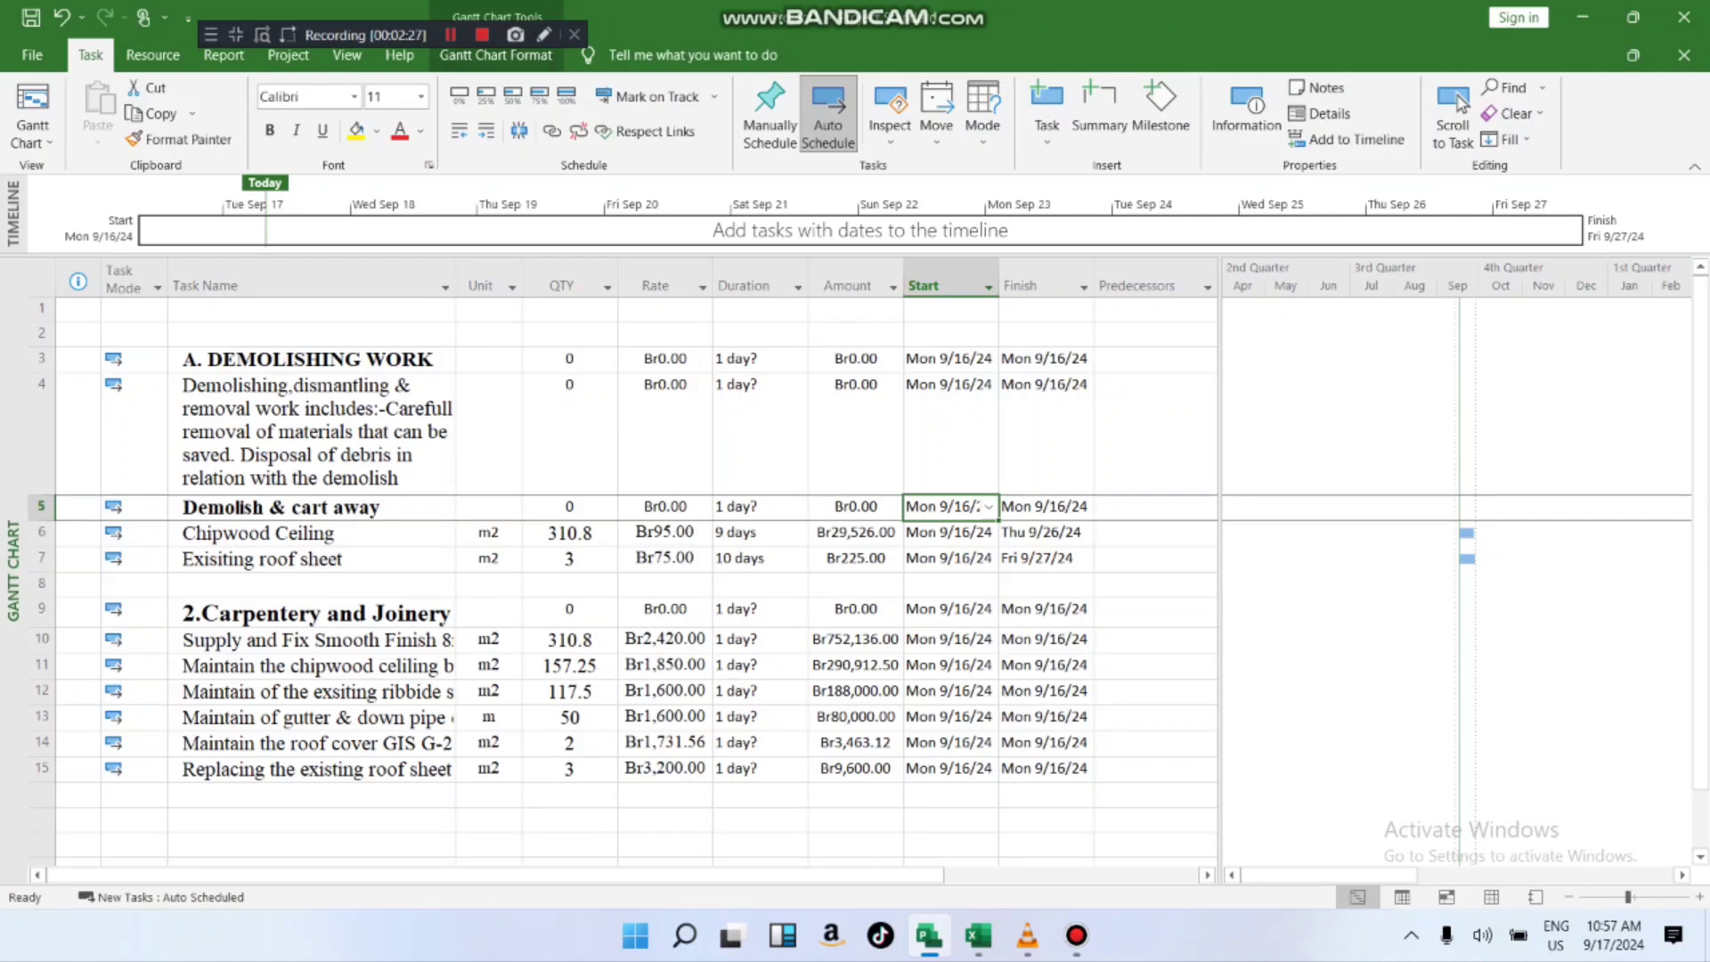
drag(1000, 282, 1013, 281)
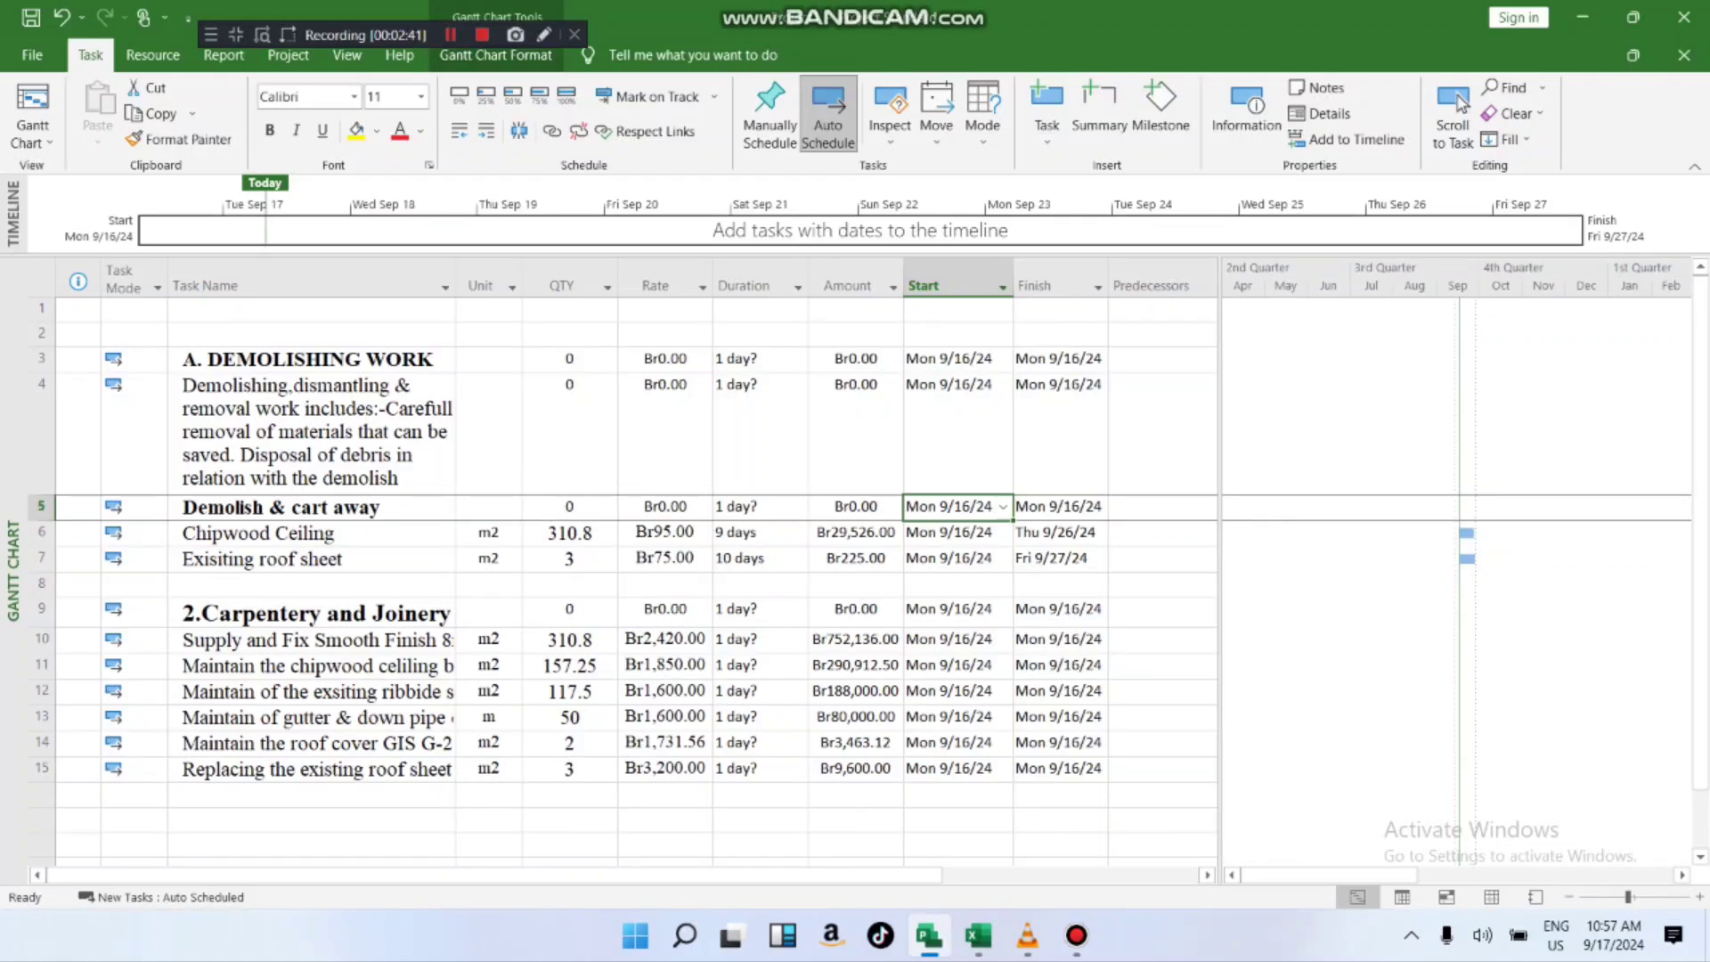
- Check today's date in the Windows calendar and look at the system notifications, closing both
click(1614, 935)
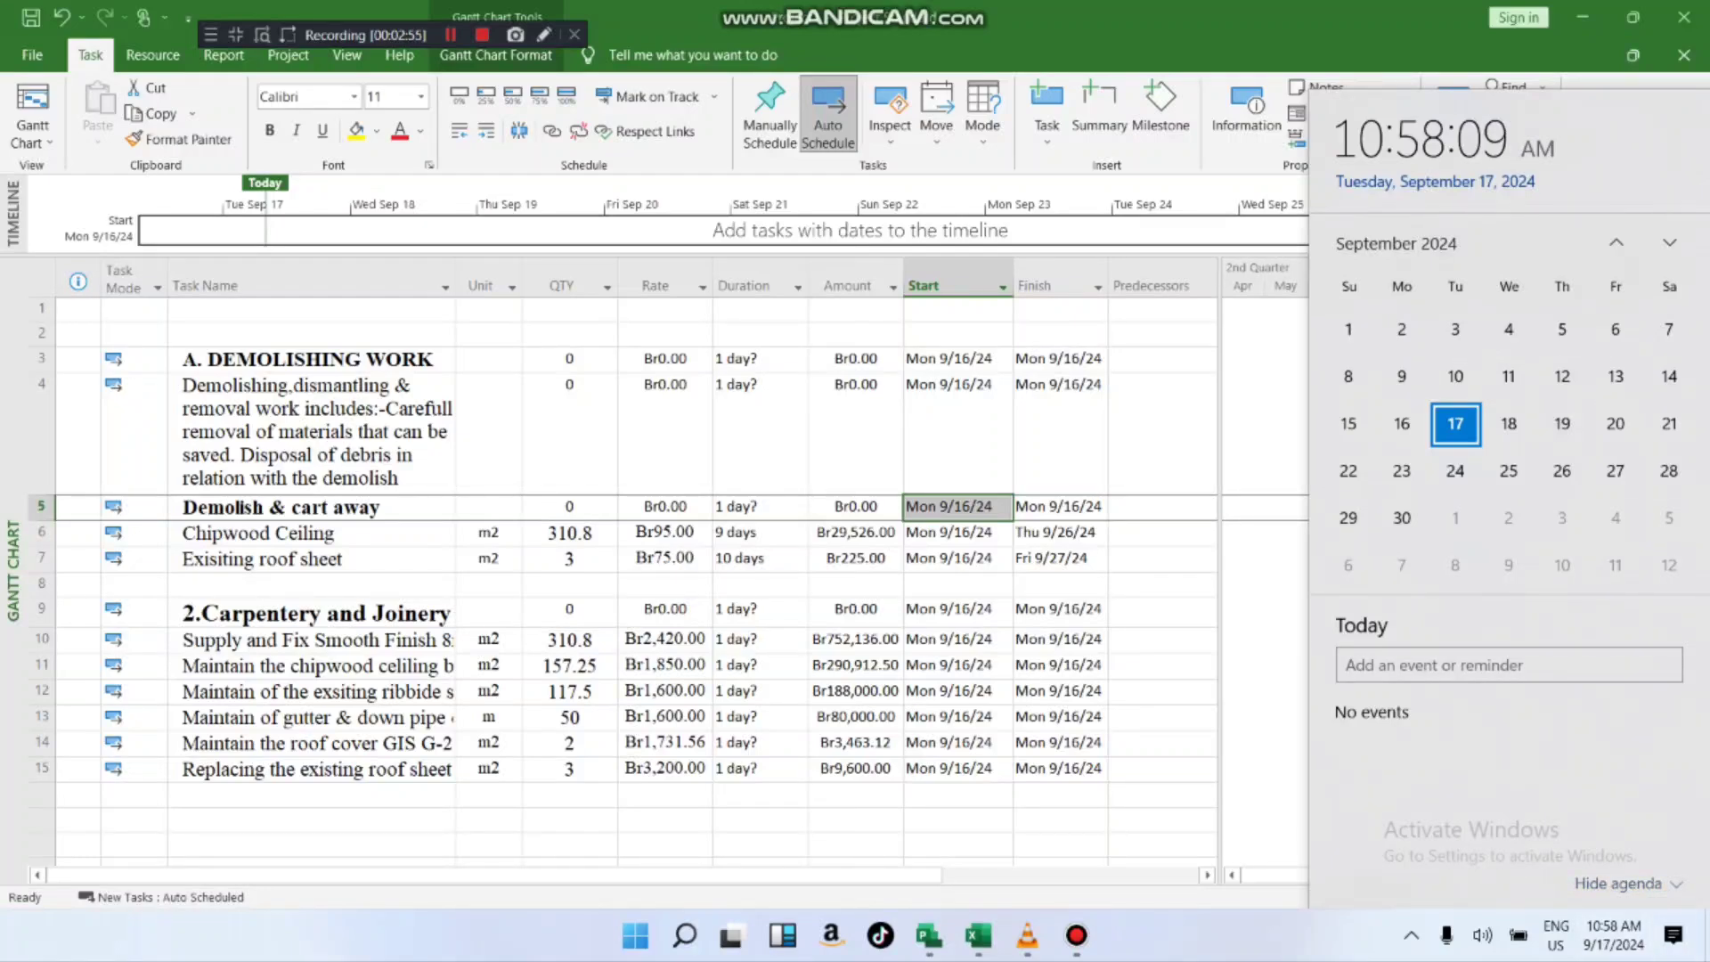
click(1614, 935)
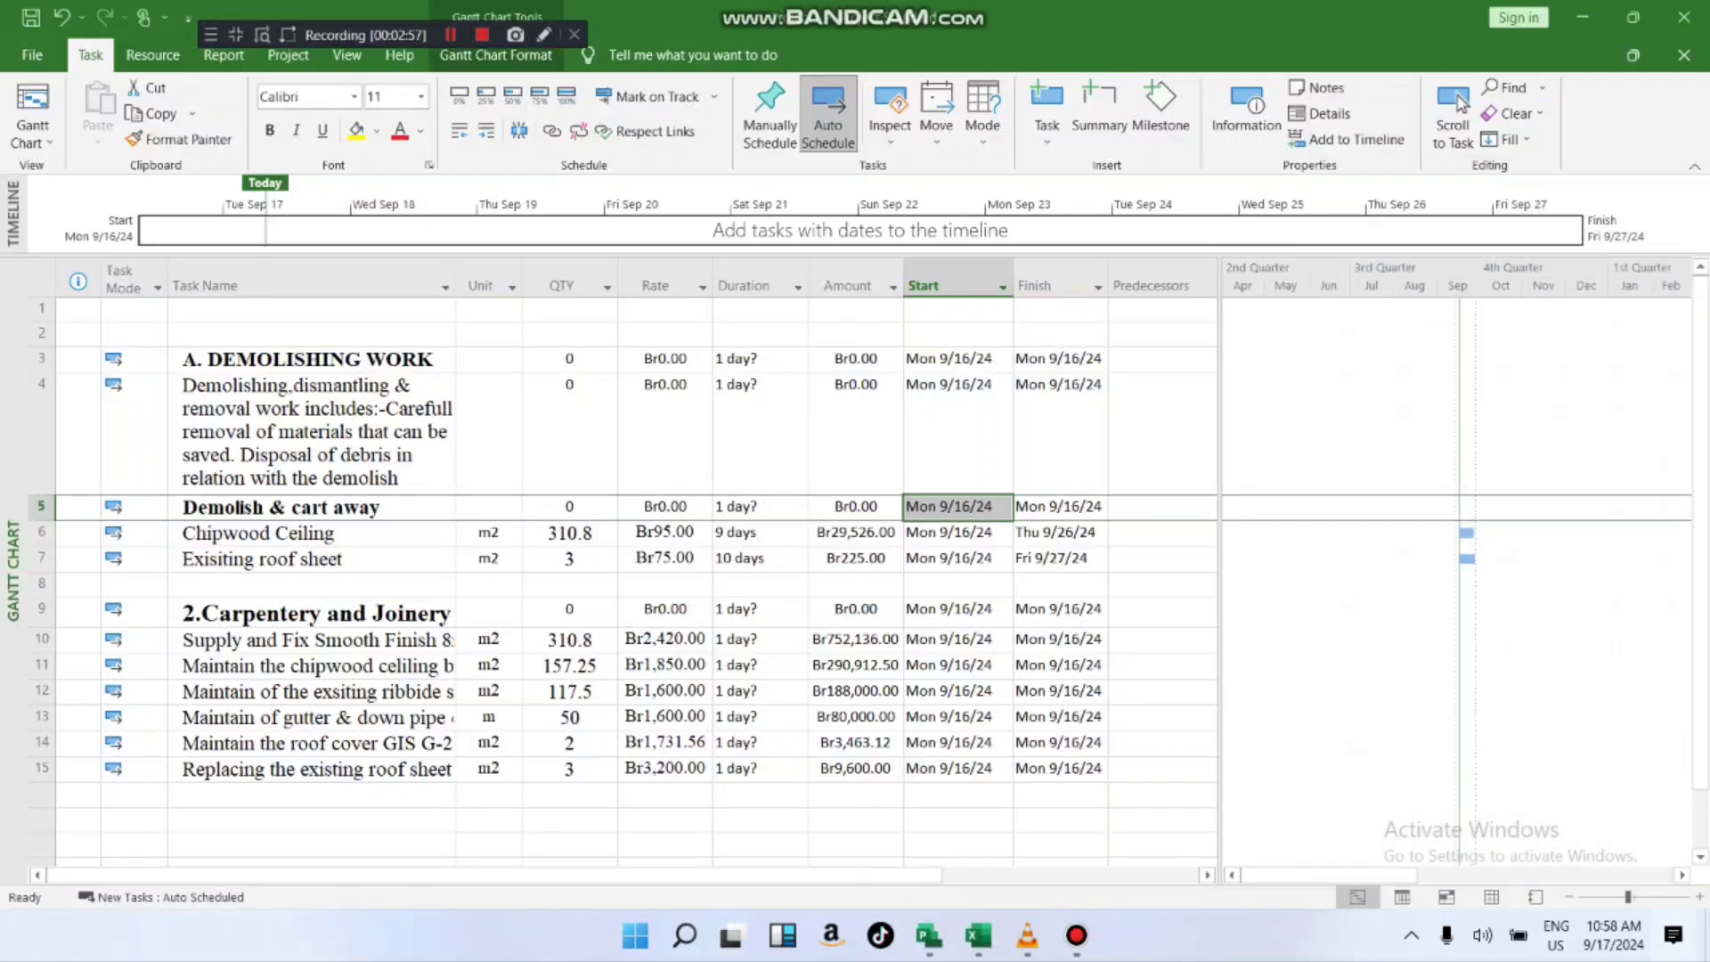
click(1674, 935)
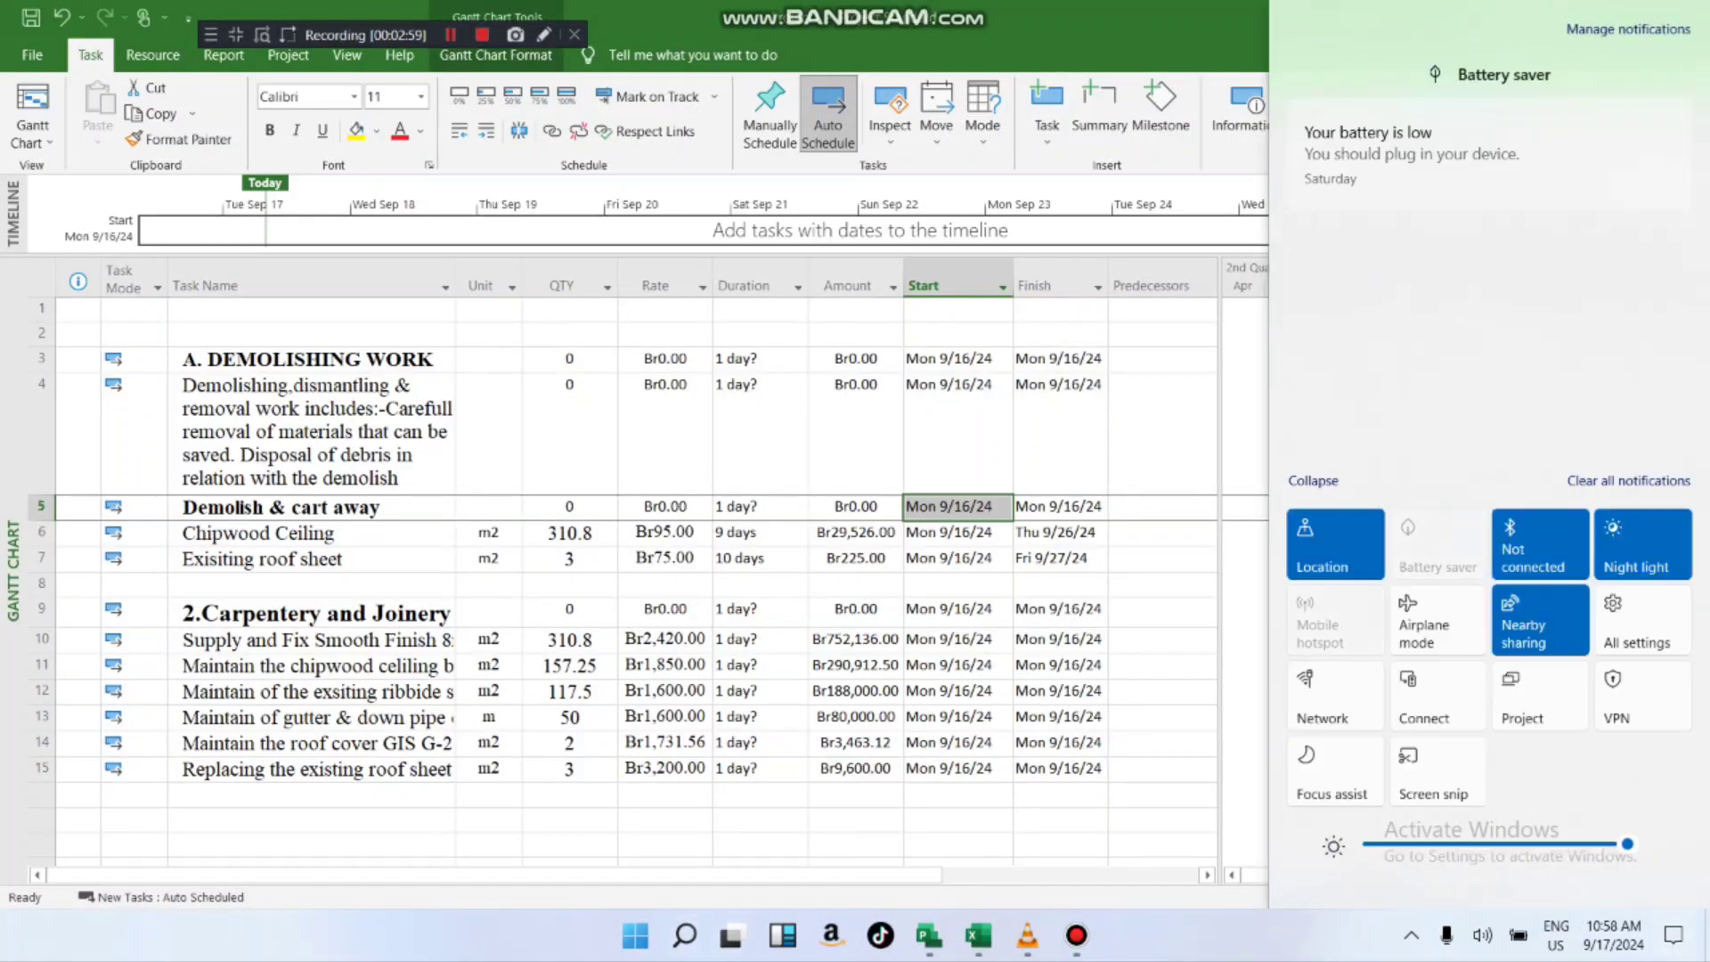
click(1674, 935)
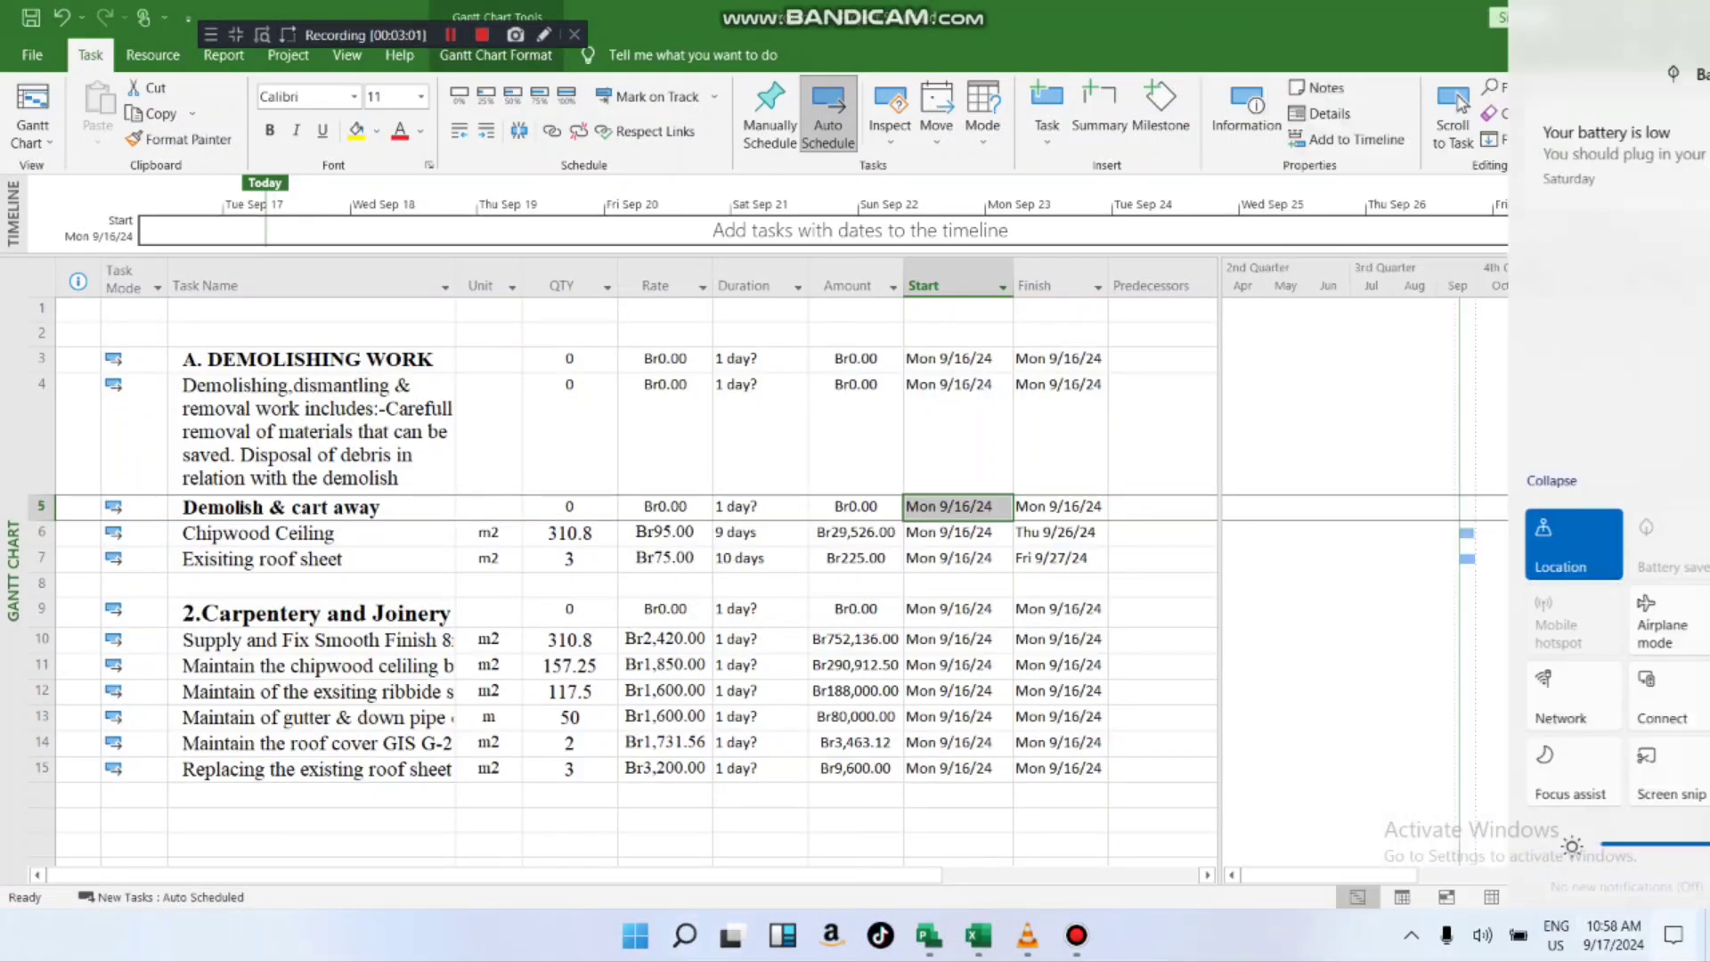
click(1462, 102)
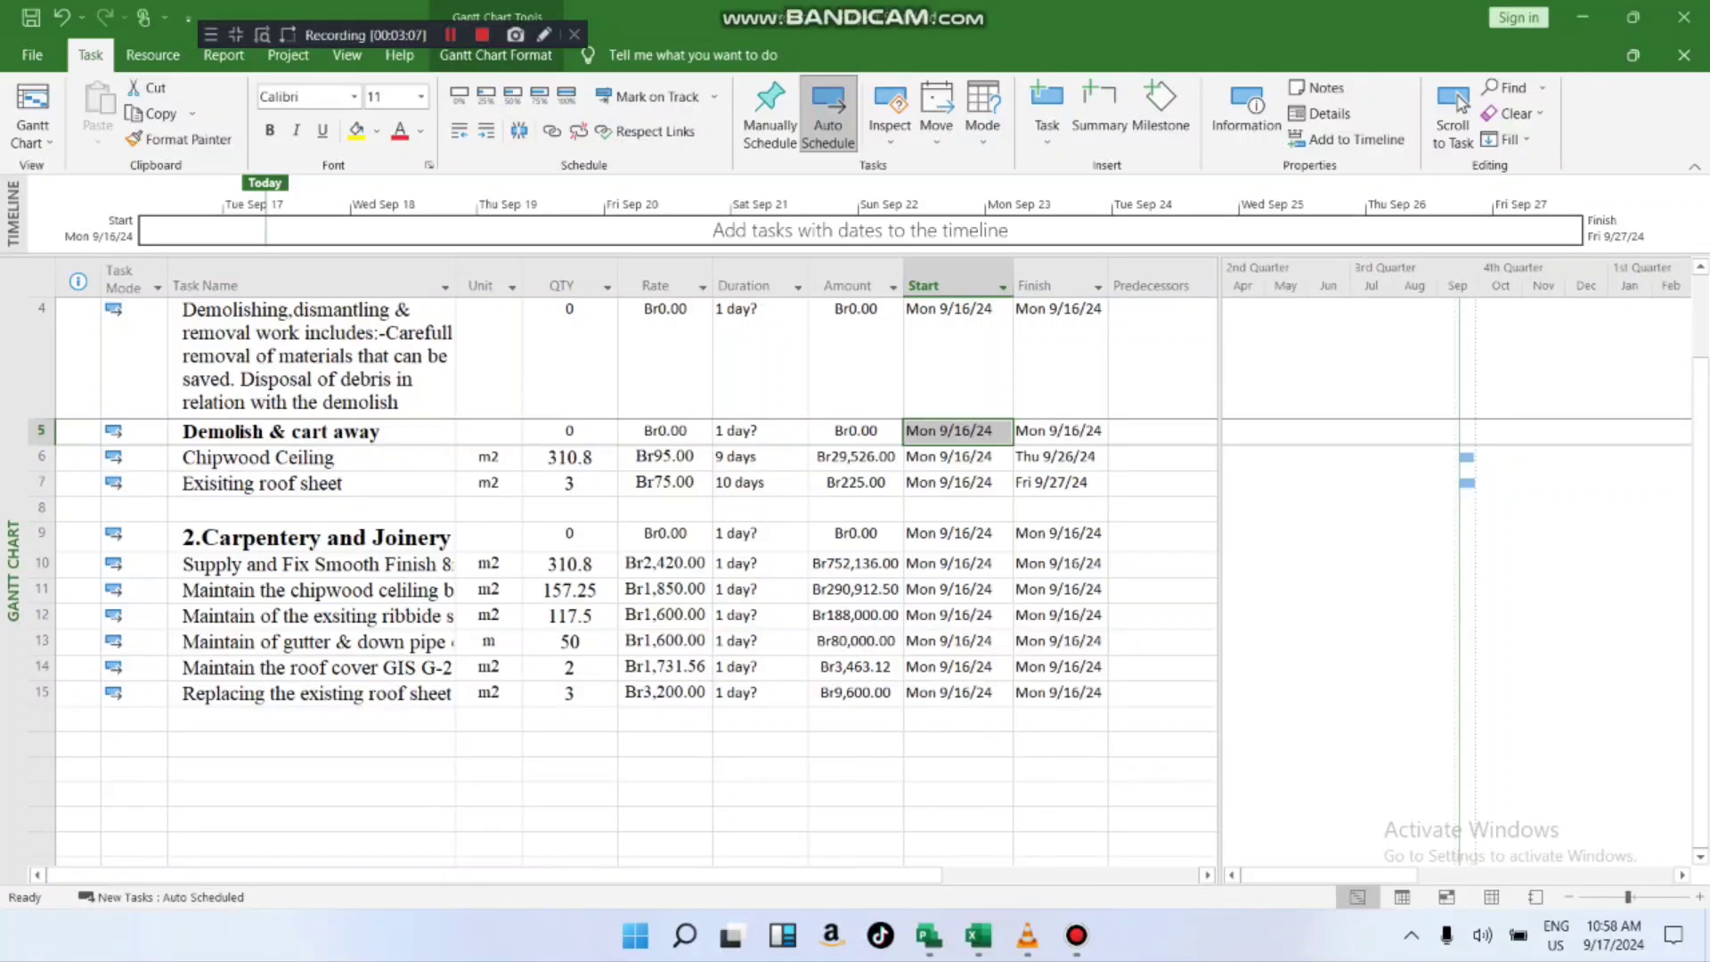
- Widen the Finish column so that the Chipwood Ceiling task's full finish date fits in its cell
scroll(624, 579, down, 2)
scroll(624, 579, up, 2)
click(756, 457)
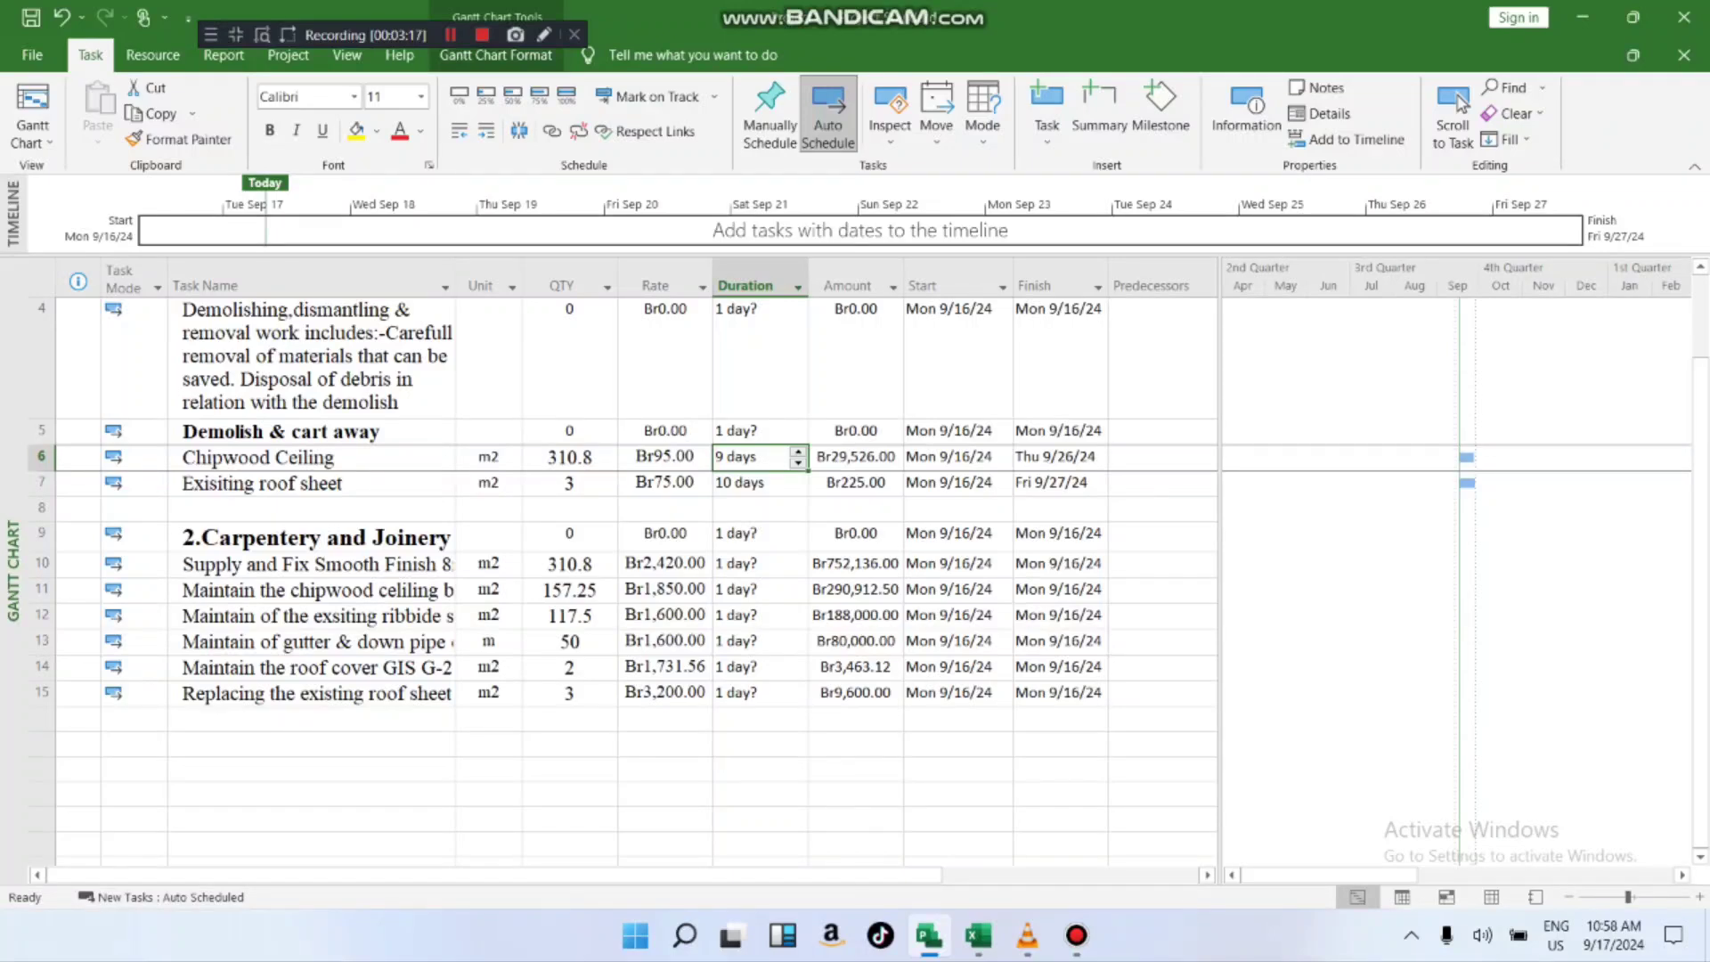
key(Right)
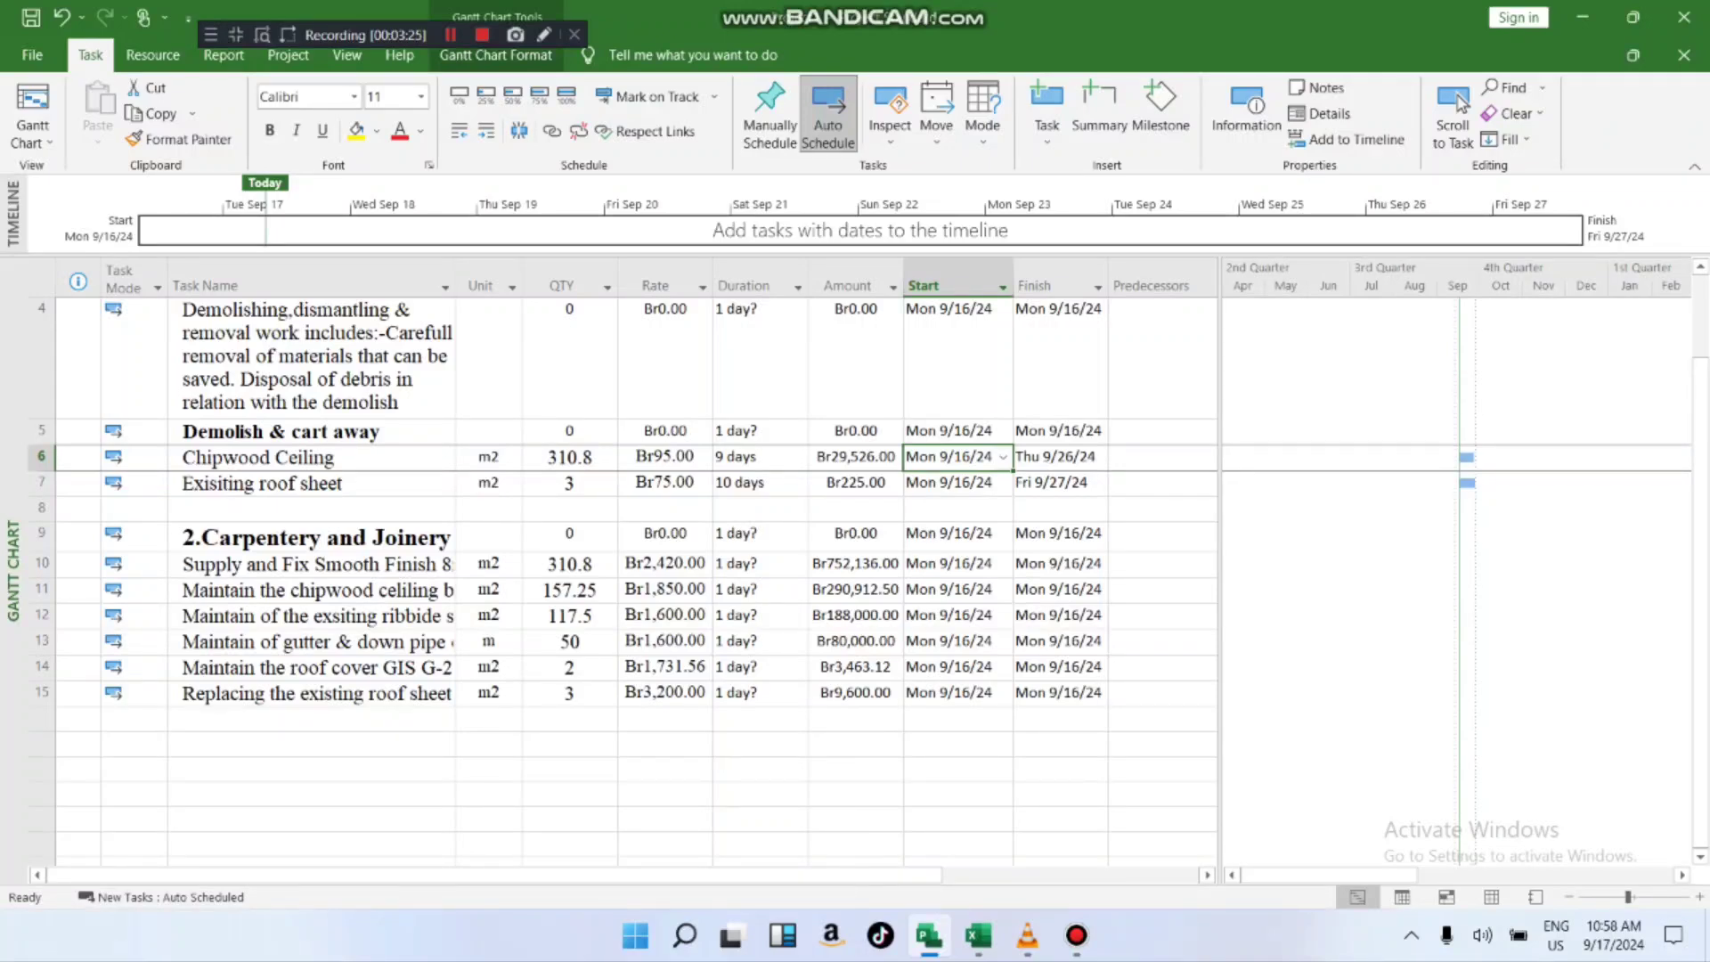
key(Right)
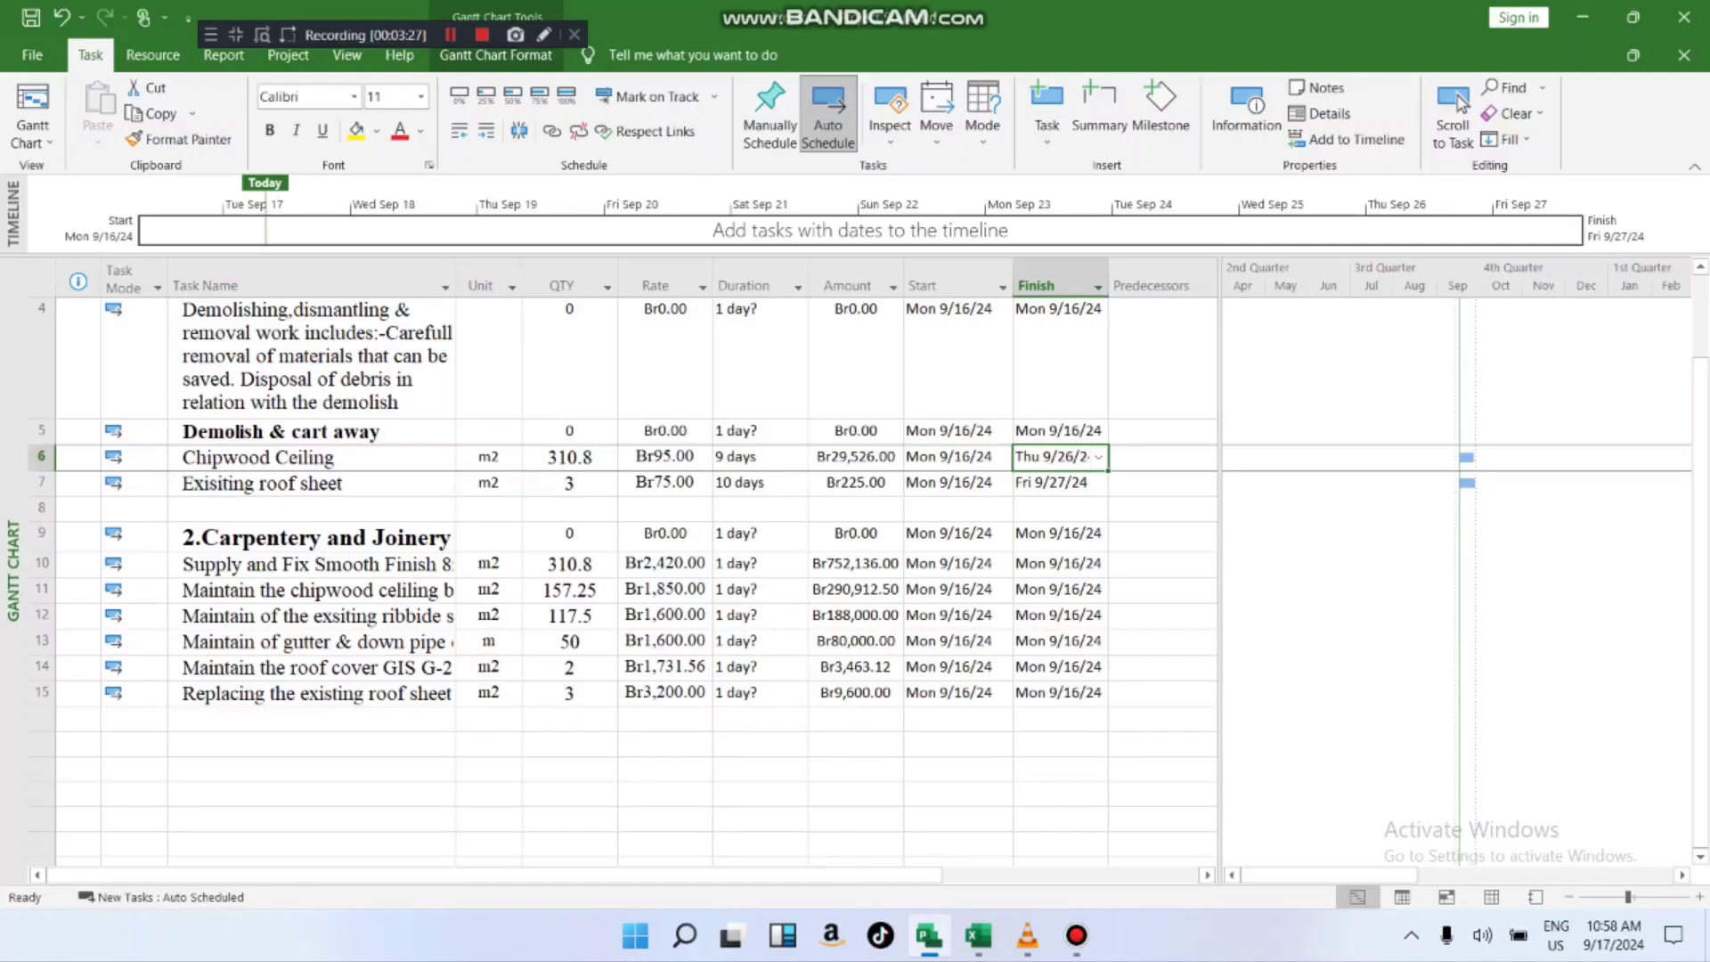
drag(1110, 285, 1144, 285)
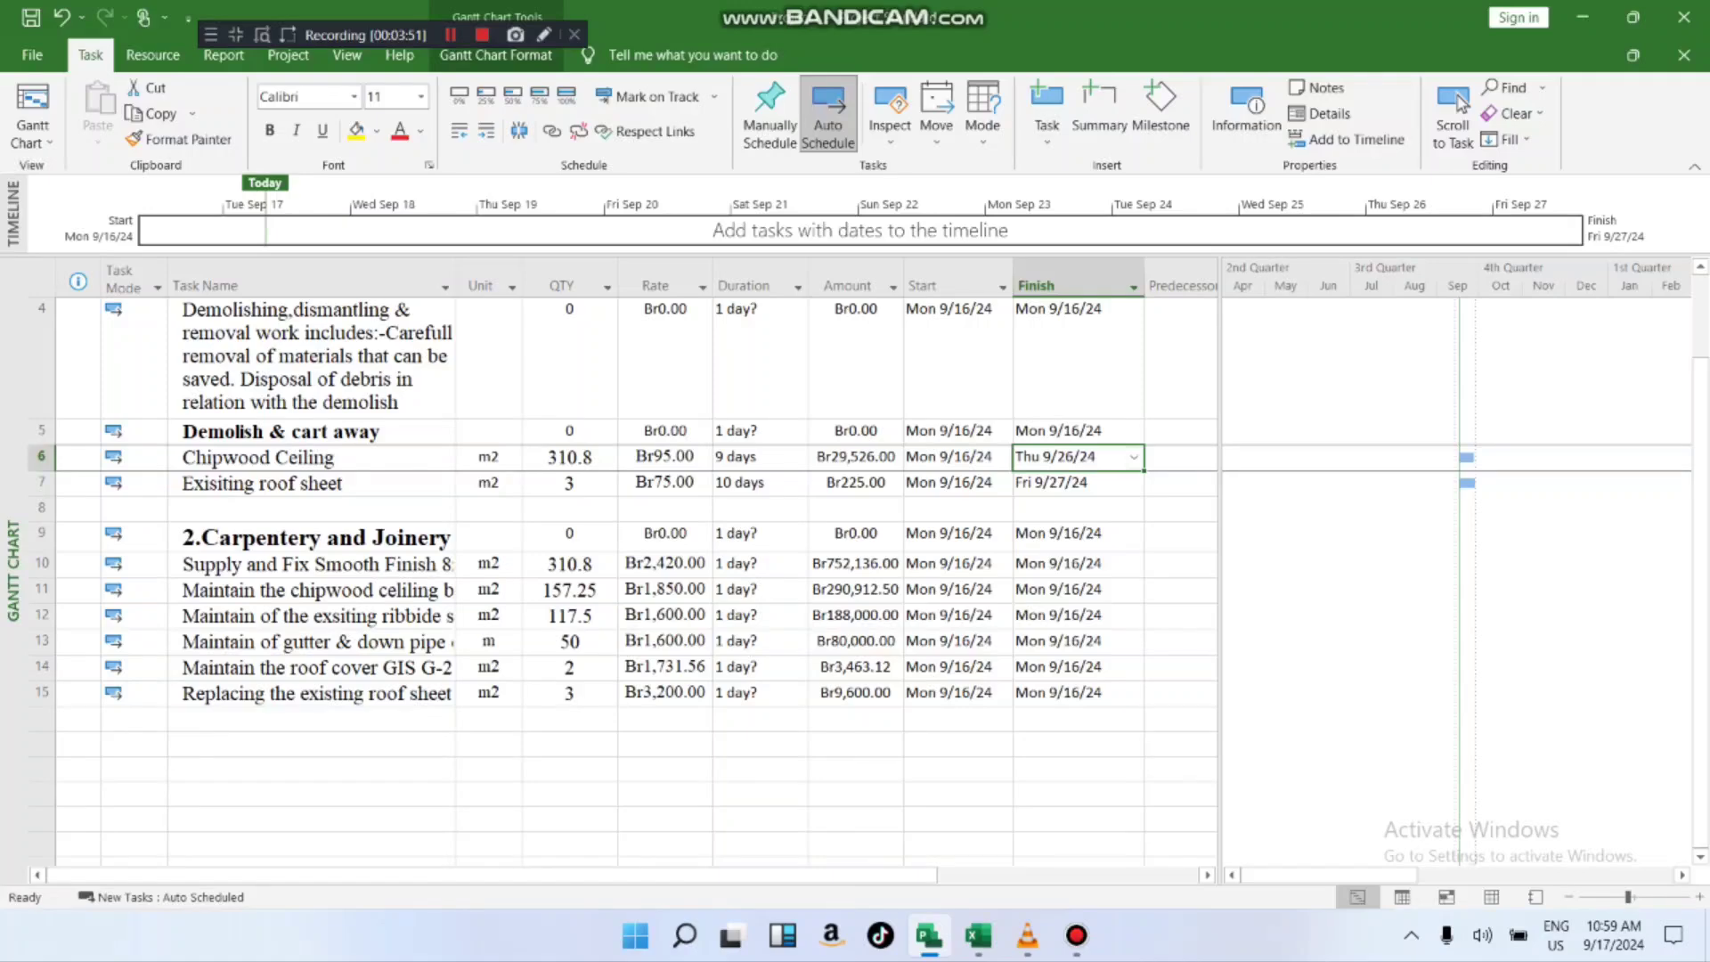
- Examine the duration, start and finish dates of the Exisiting roof sheet task and compare its duration with that of Chipwood Ceiling
scroll(637, 579, down, 3)
scroll(636, 579, up, 3)
click(665, 483)
click(753, 483)
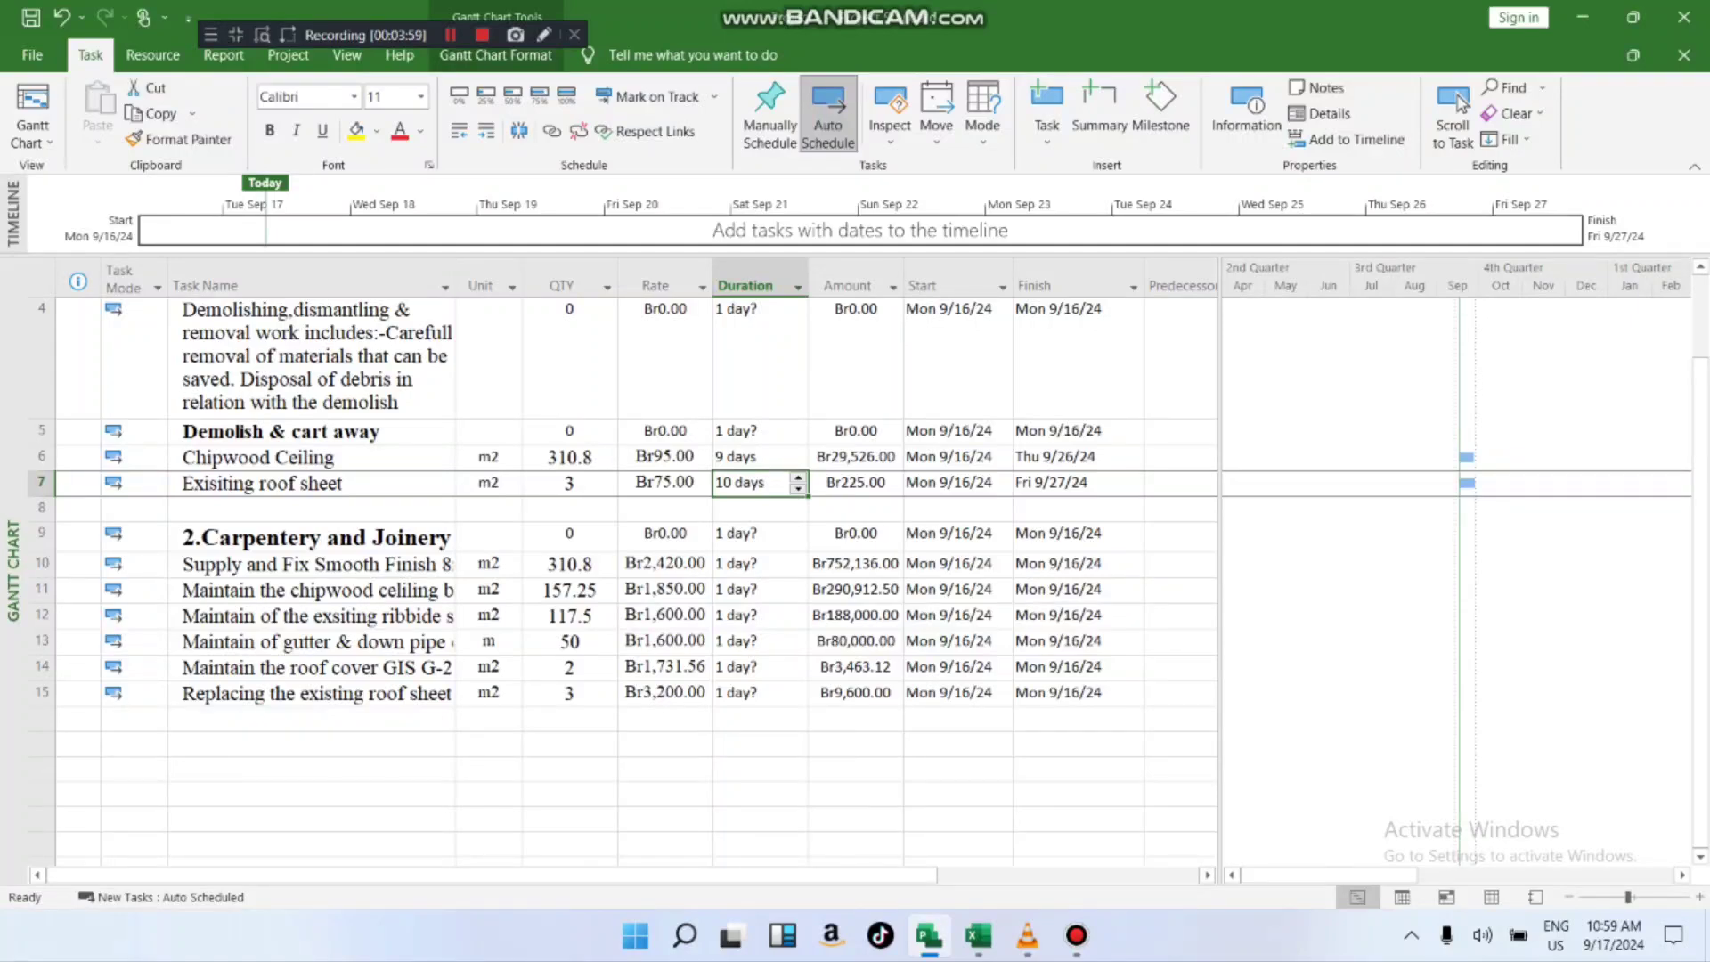
click(950, 483)
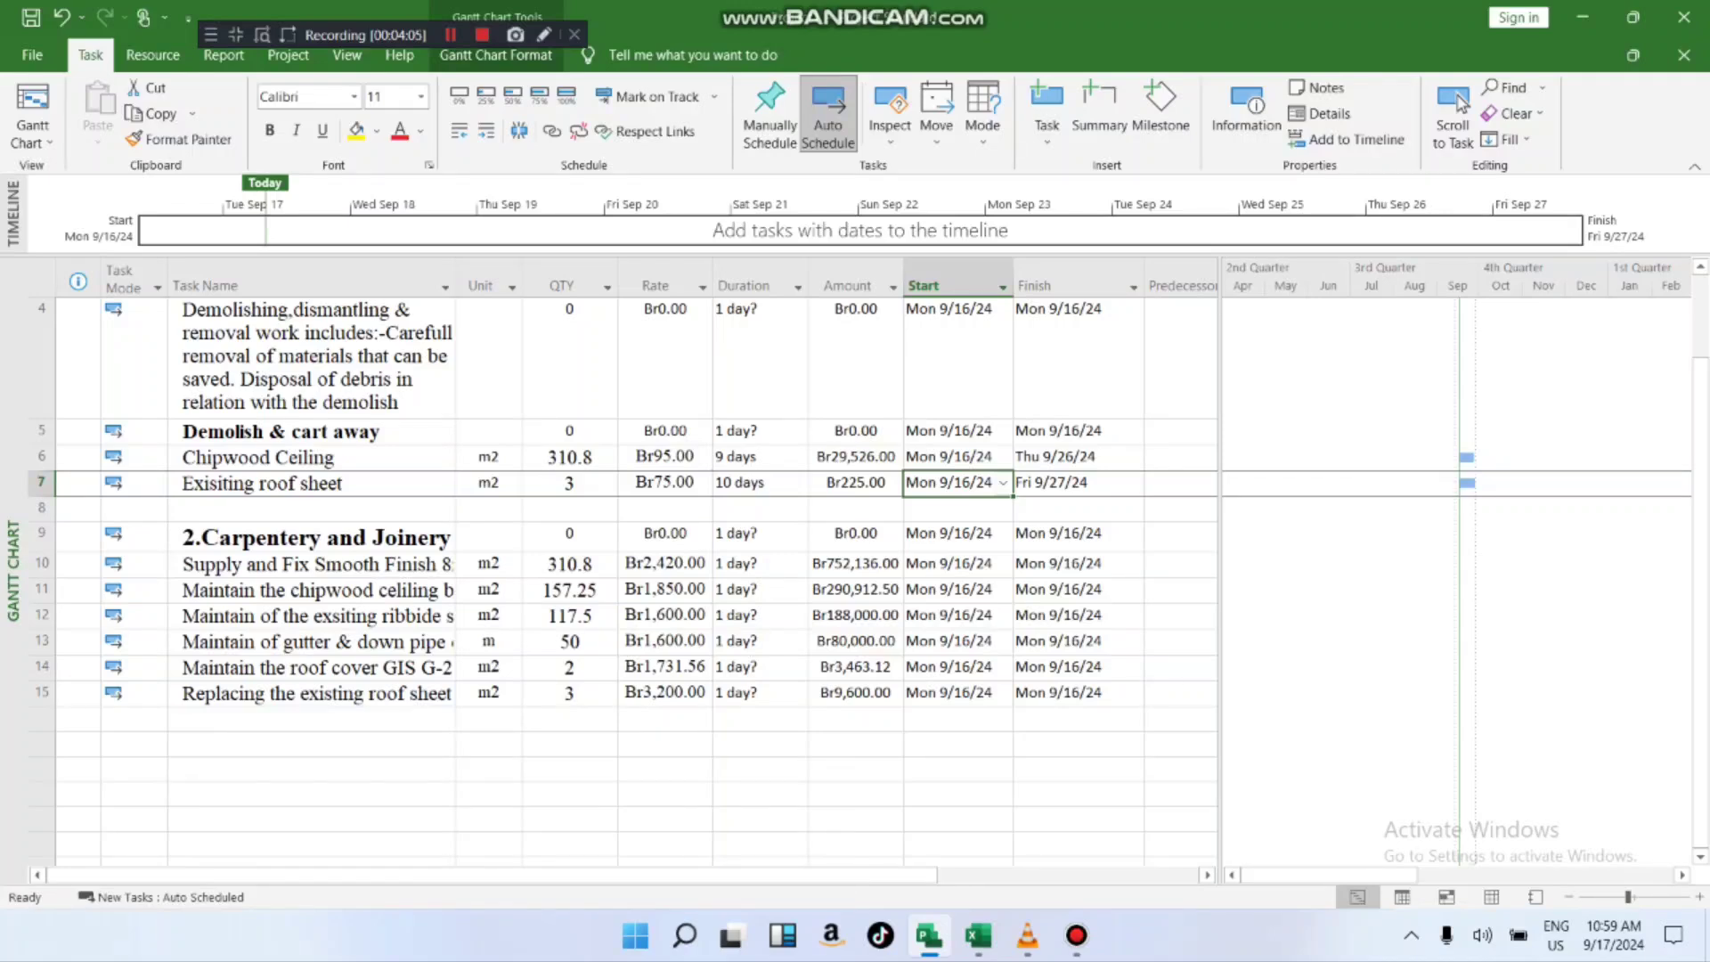
click(191, 232)
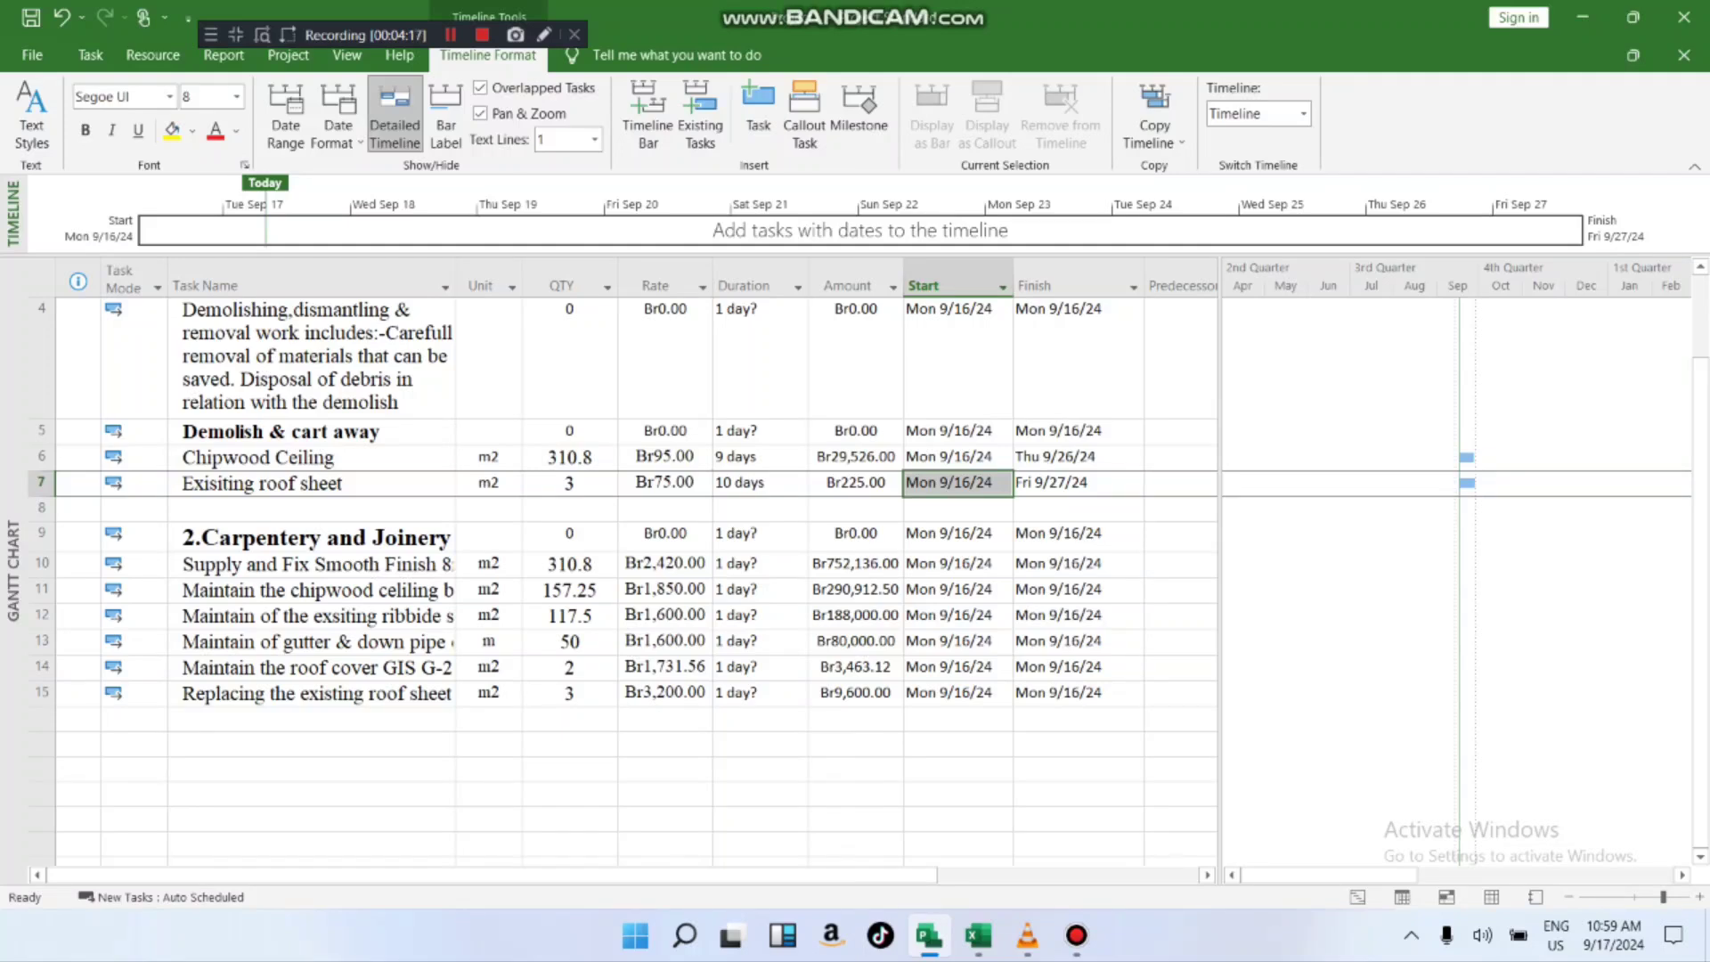
click(1077, 484)
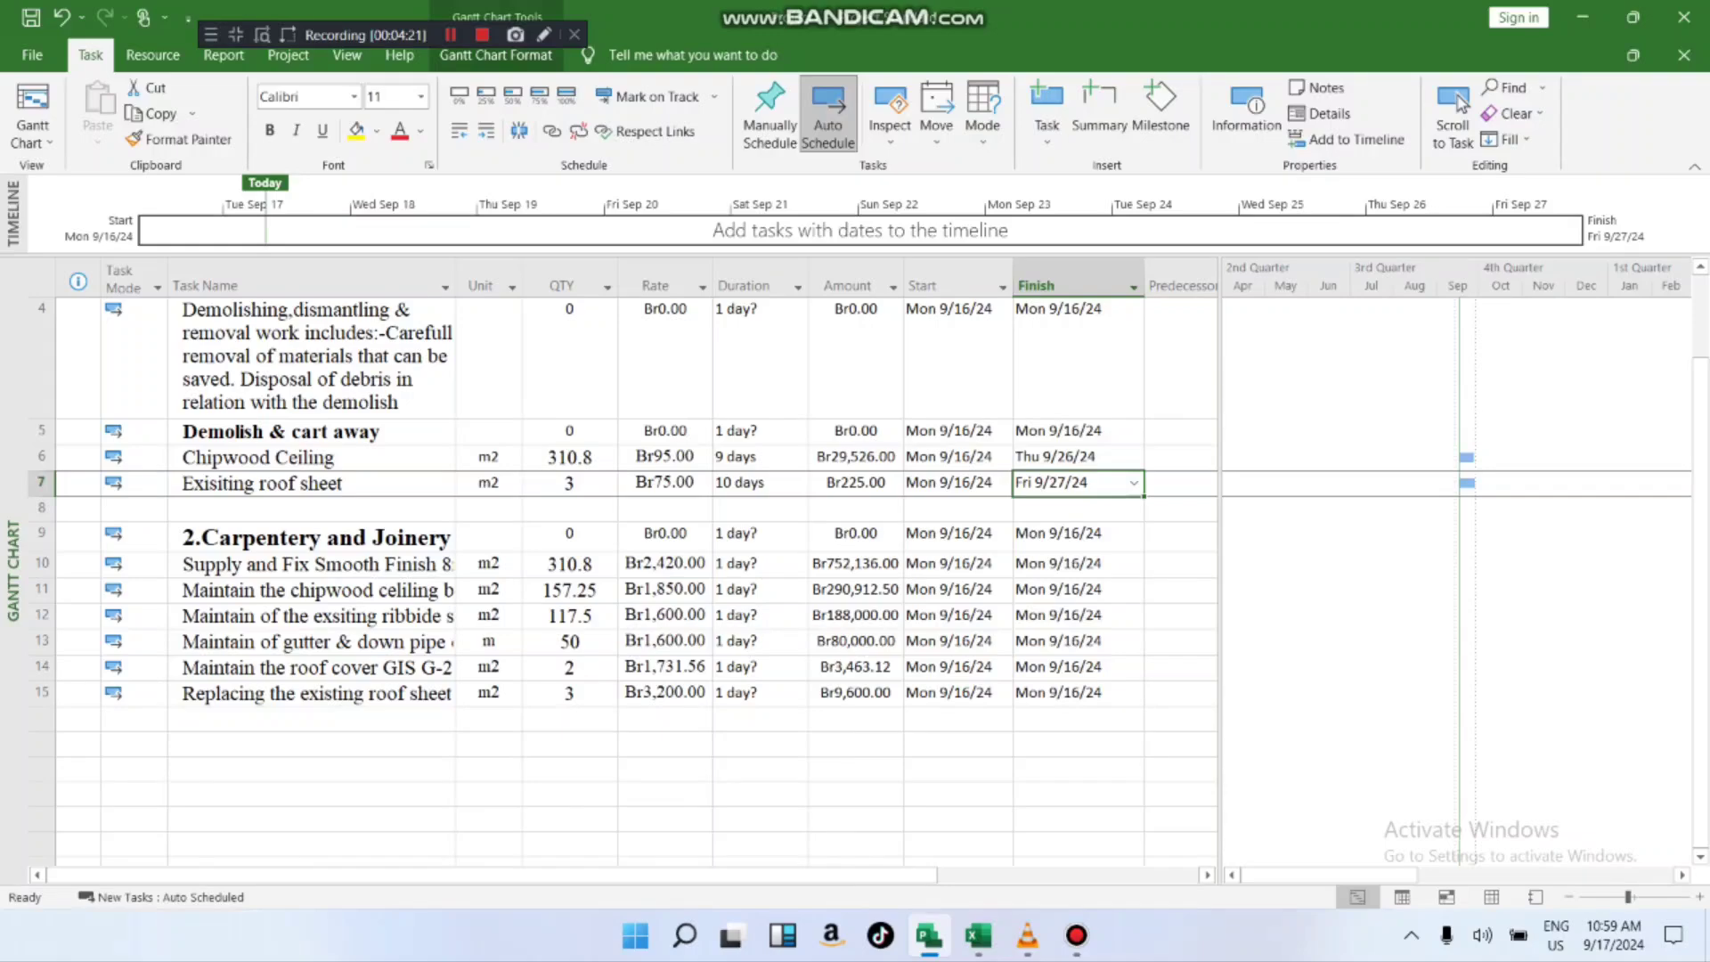
scroll(624, 579, down, 1)
scroll(624, 579, up, 1)
click(753, 483)
click(752, 457)
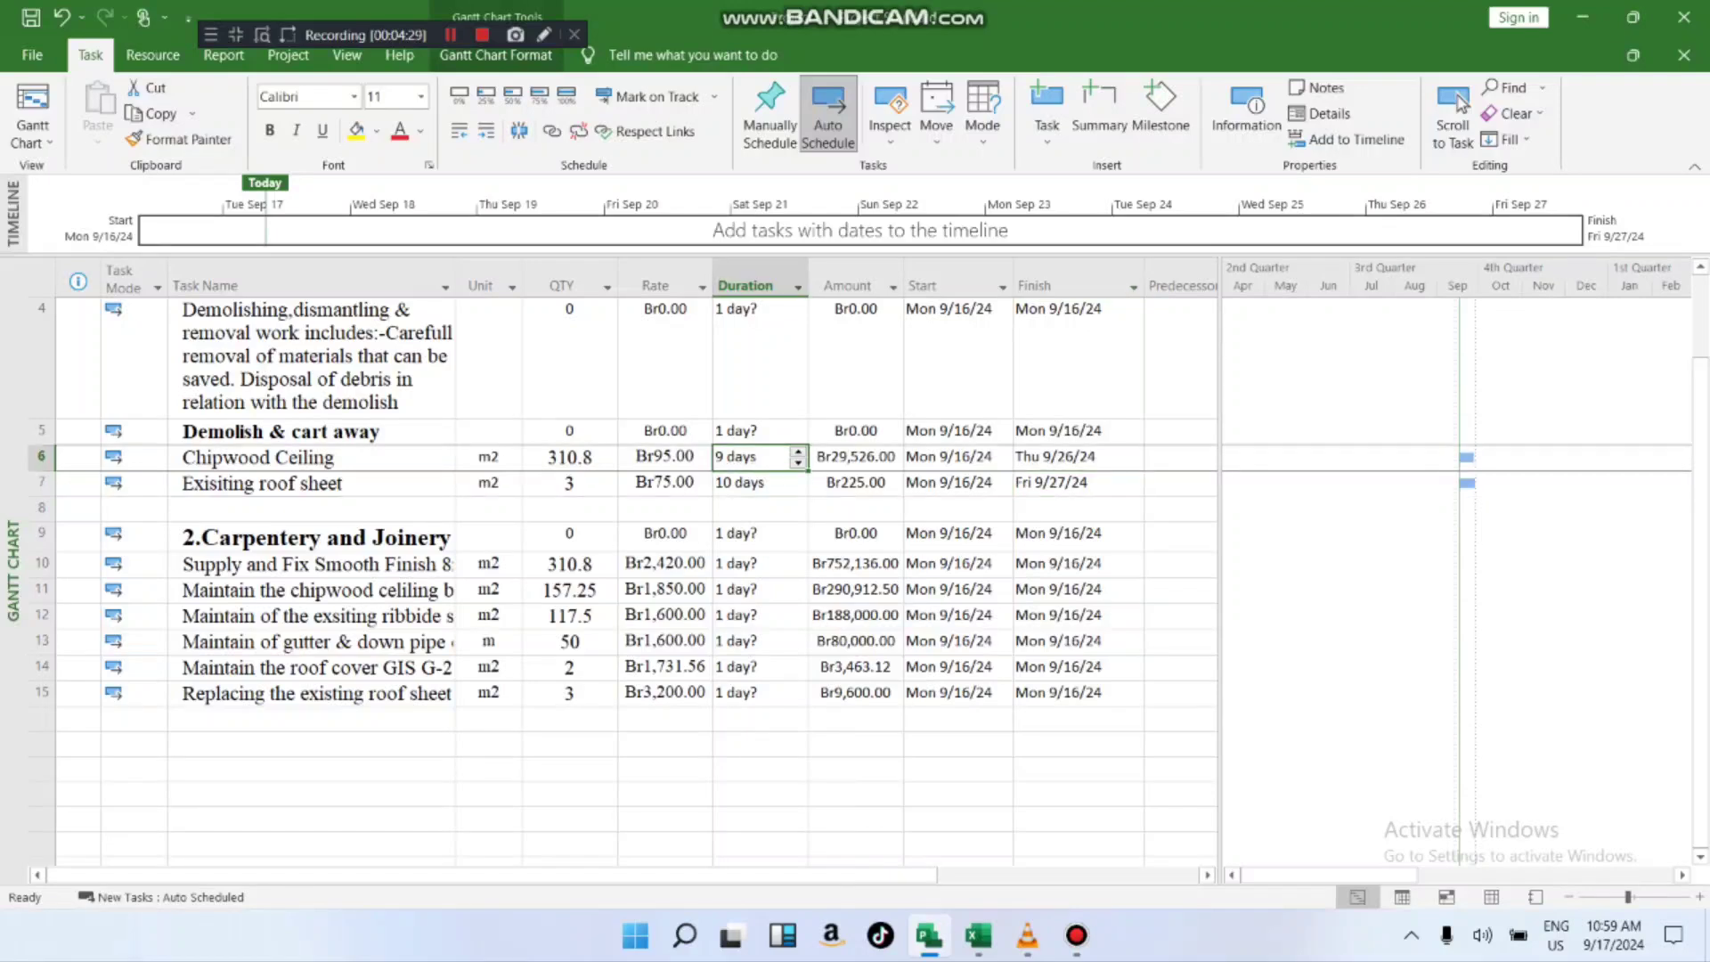
click(753, 482)
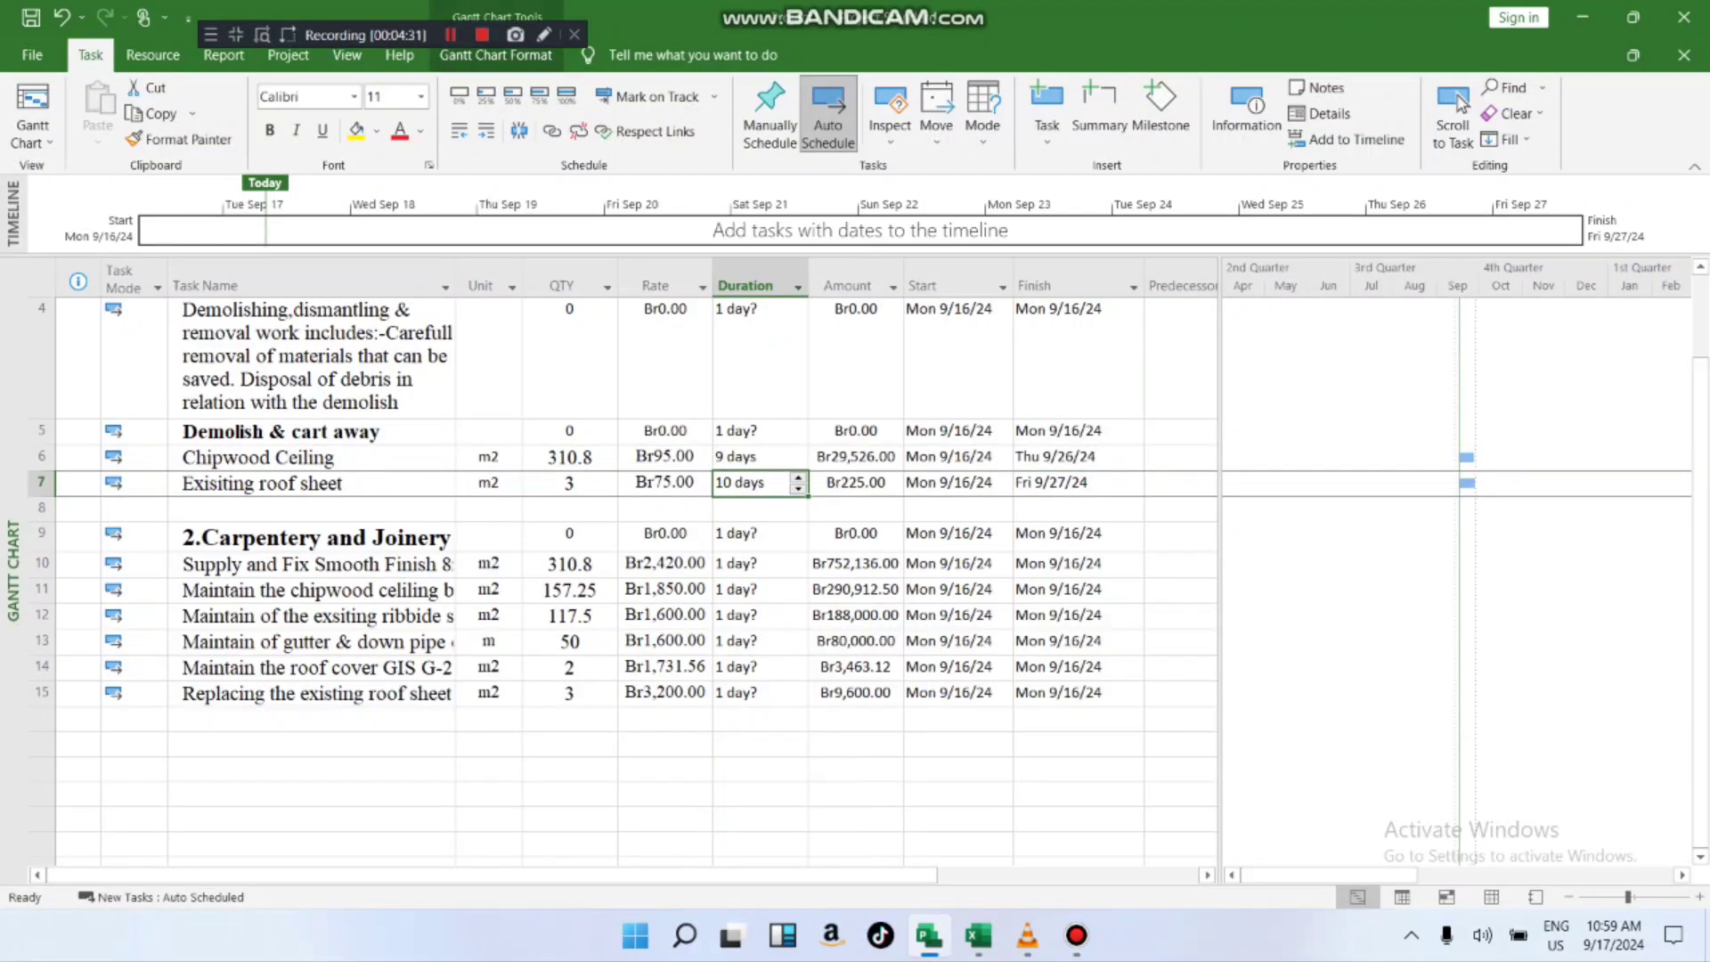
- Compare the Chipwood Ceiling and Exisiting roof sheet tasks by going through their names and rates
click(312, 458)
click(312, 484)
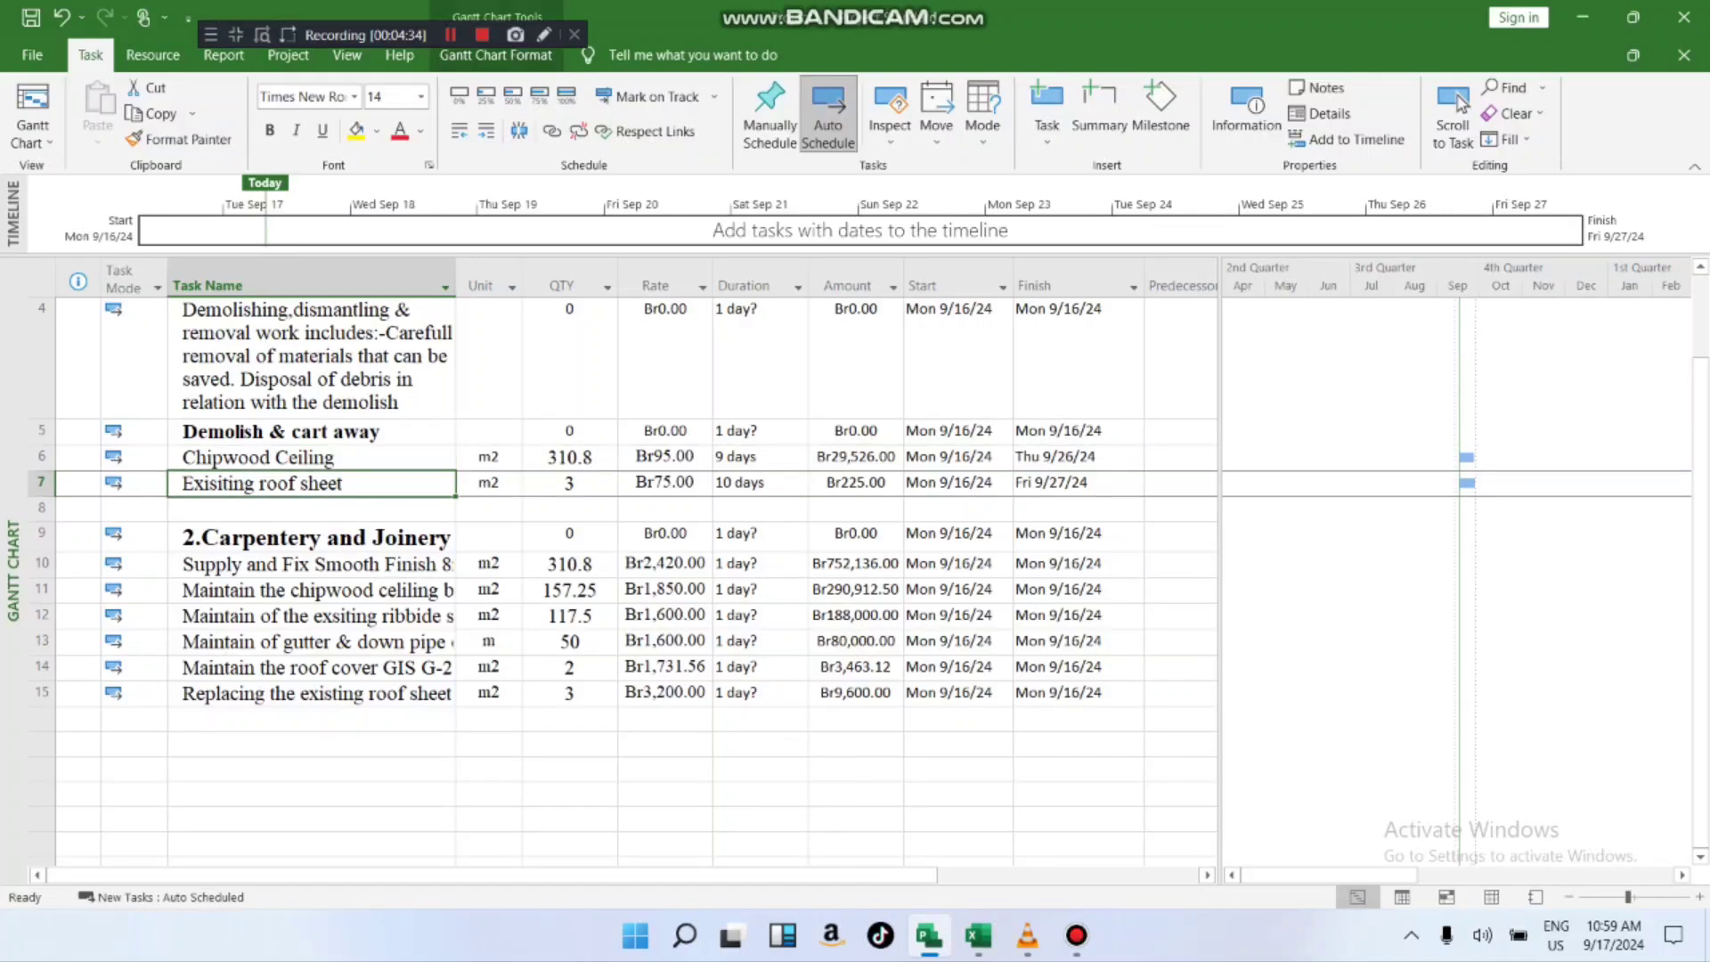
click(665, 458)
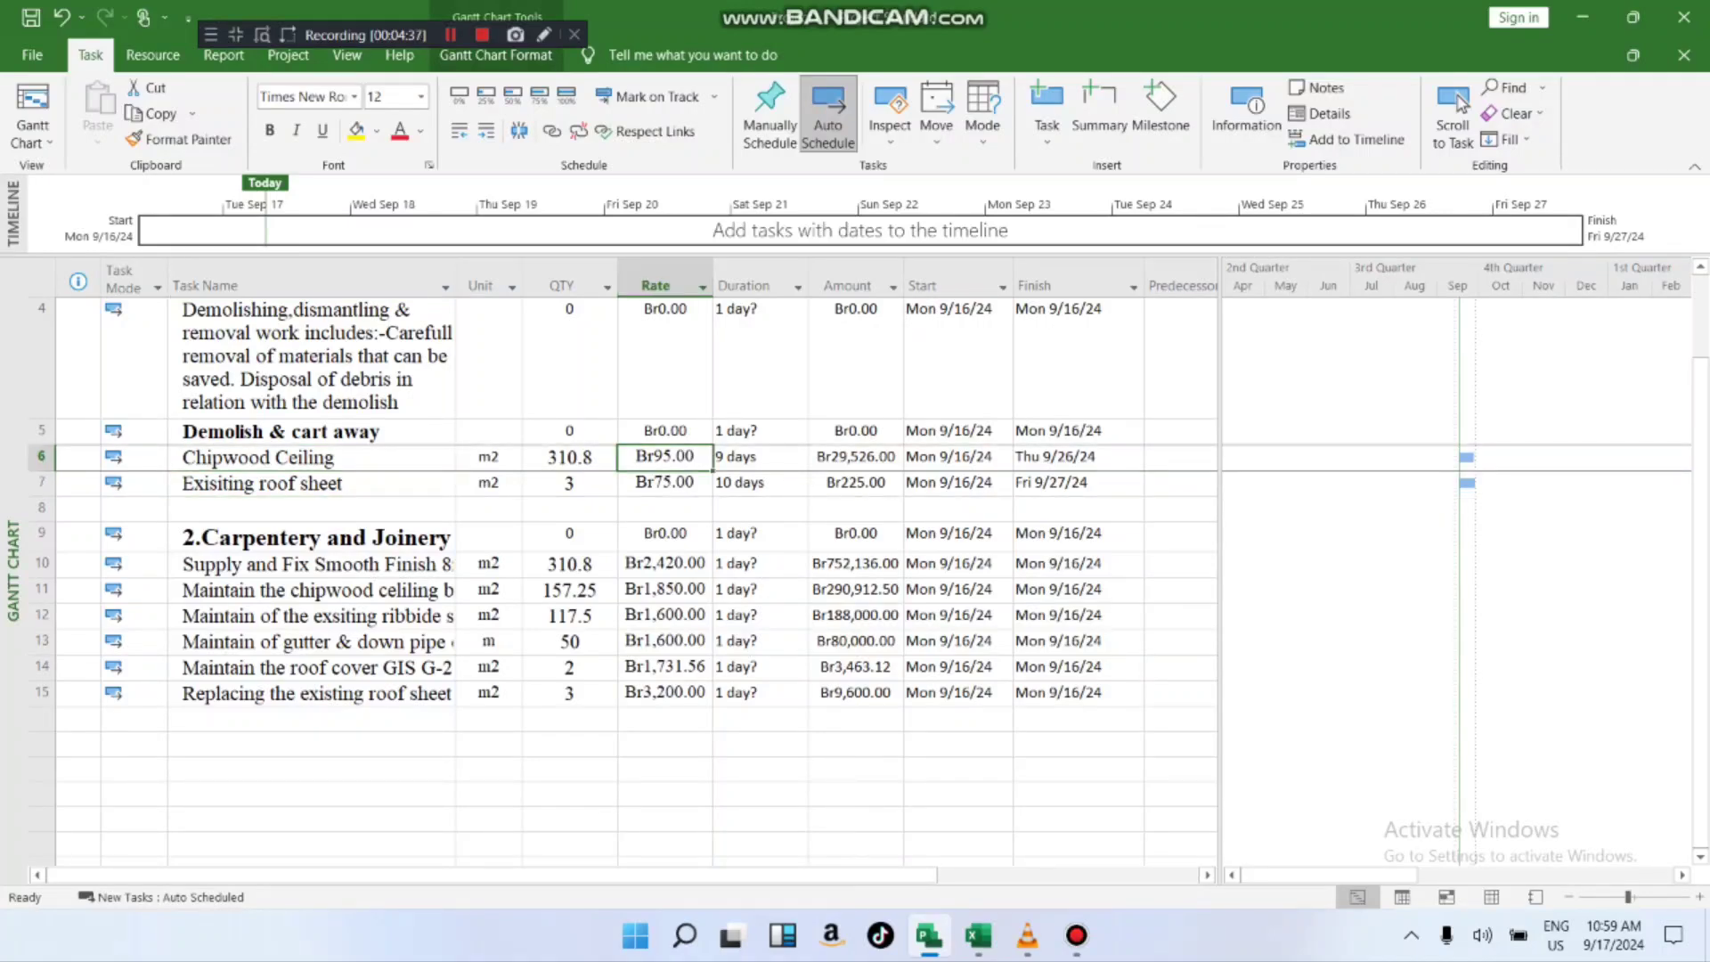
click(664, 482)
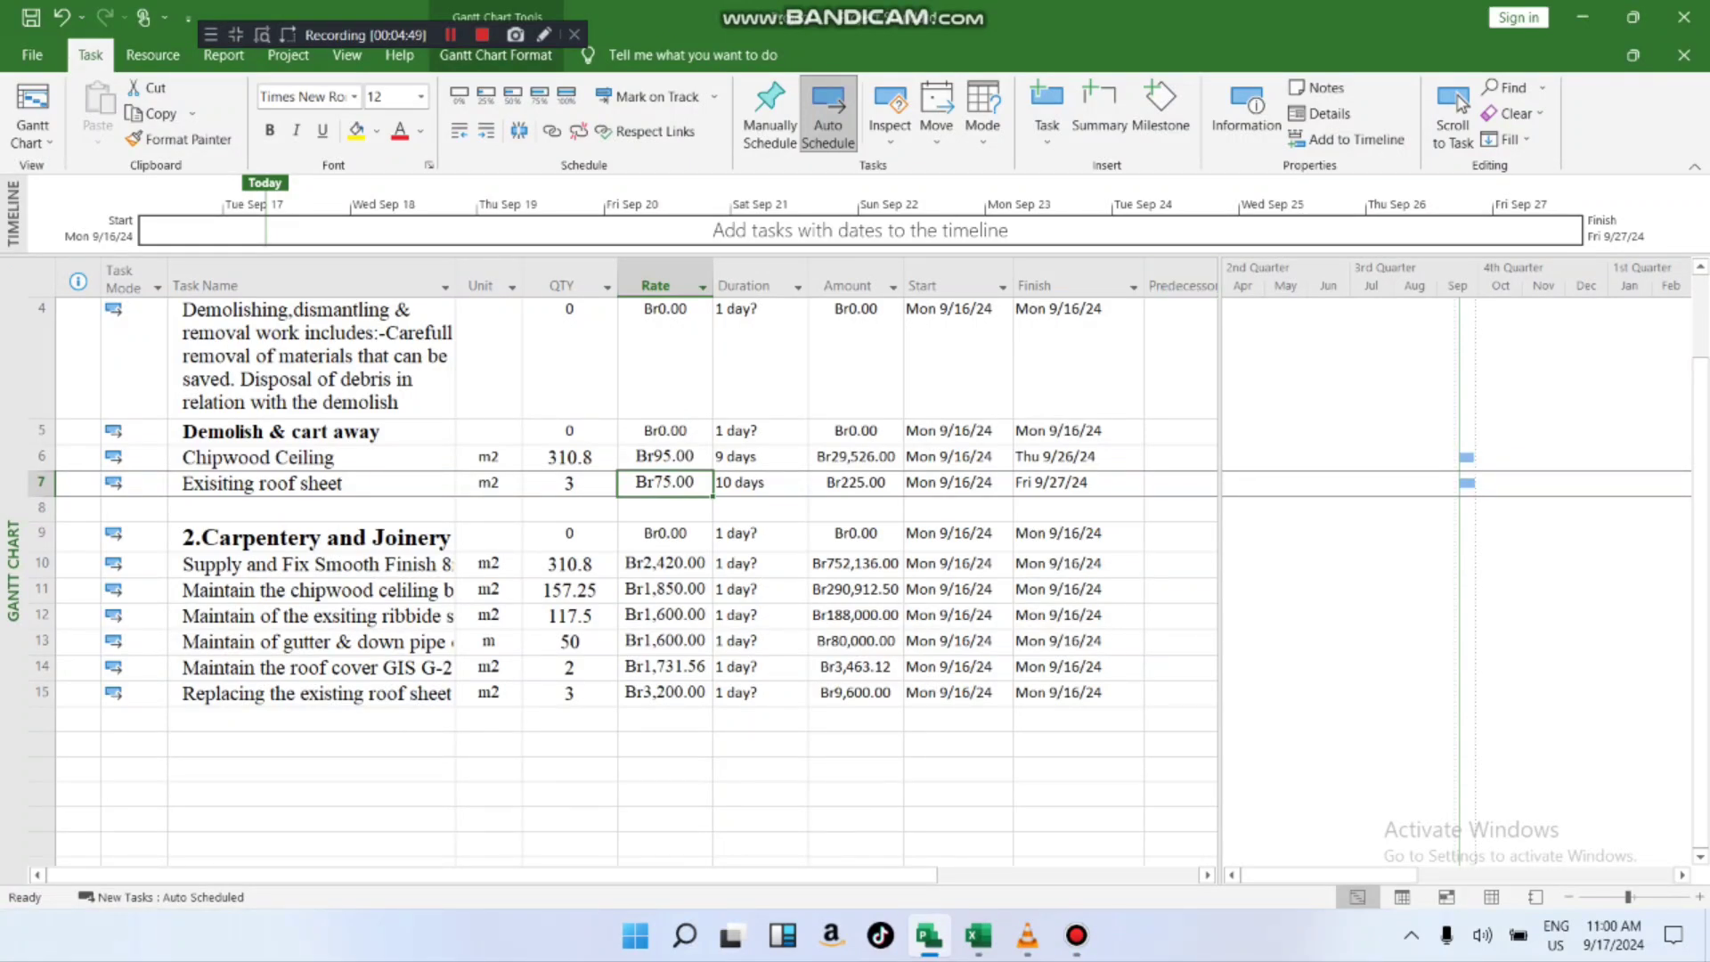
click(312, 458)
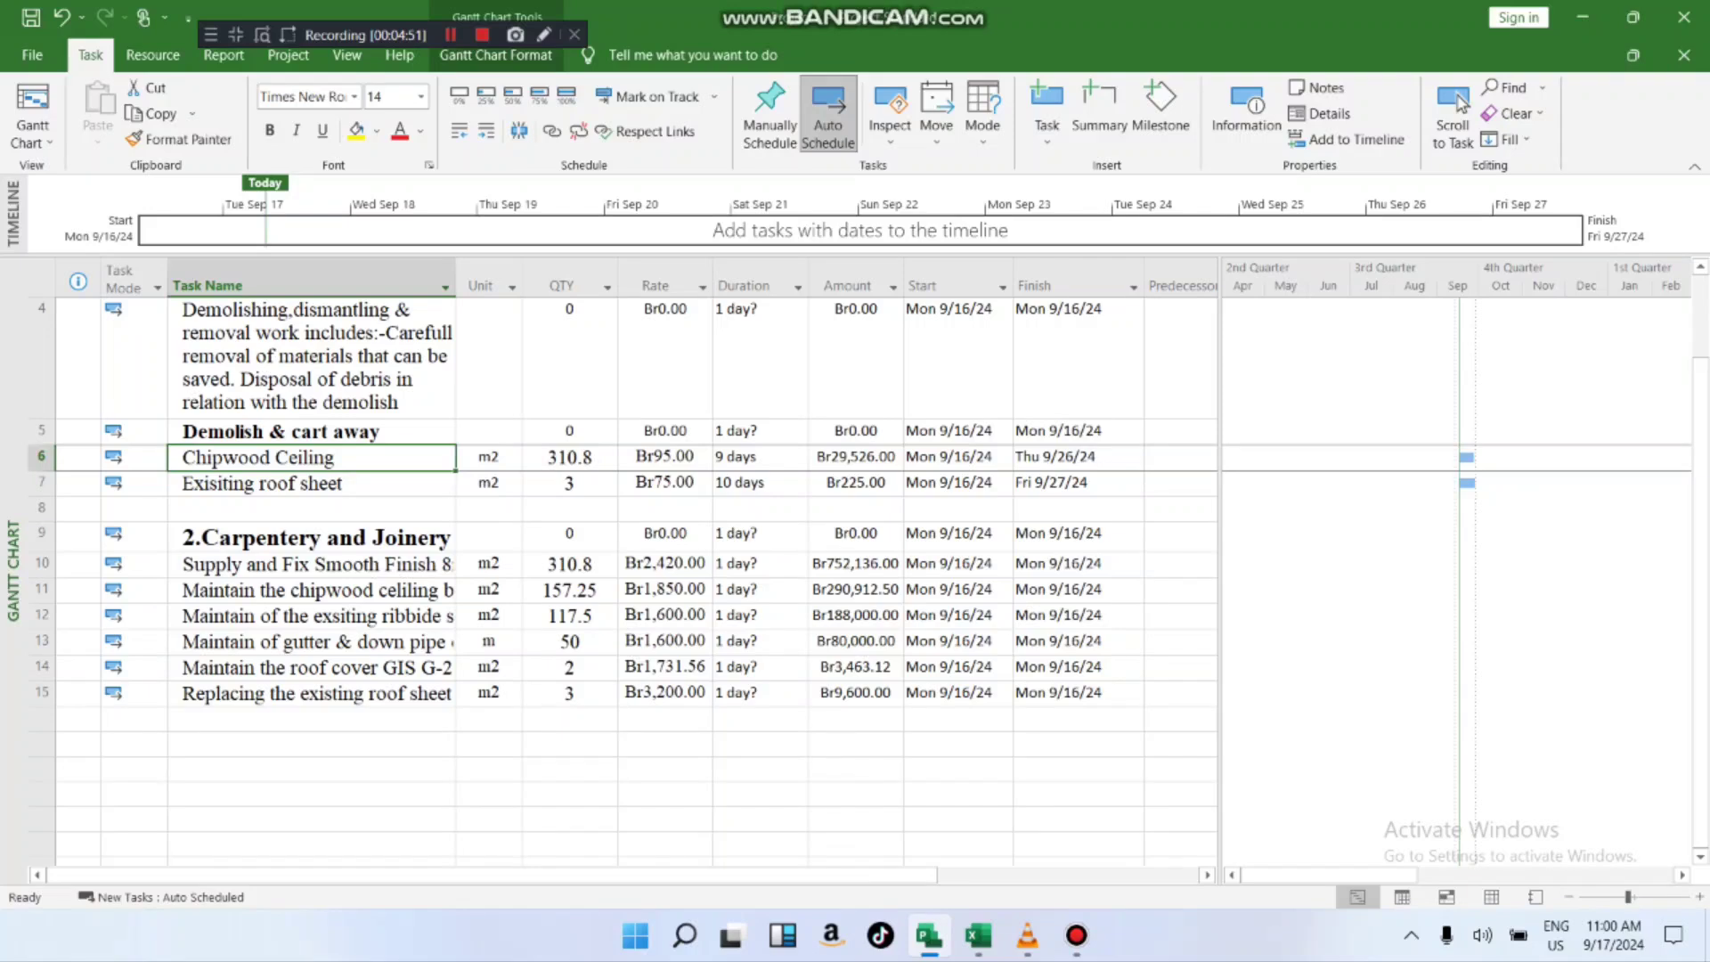
key(Down)
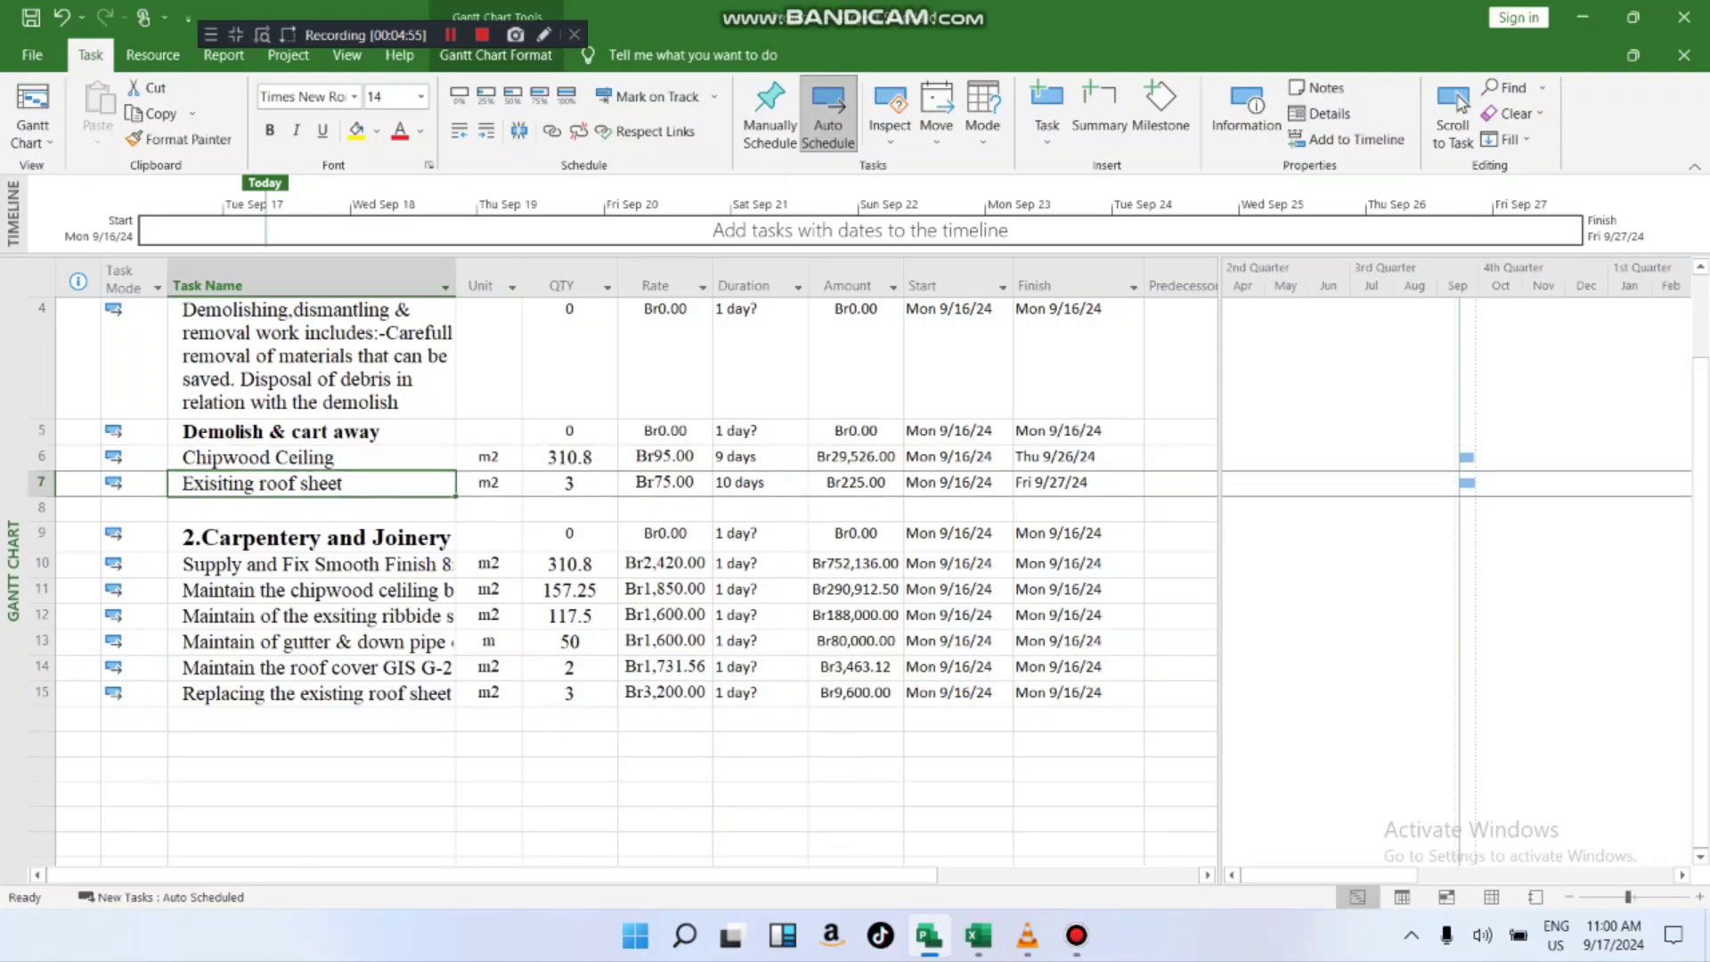
key(Up)
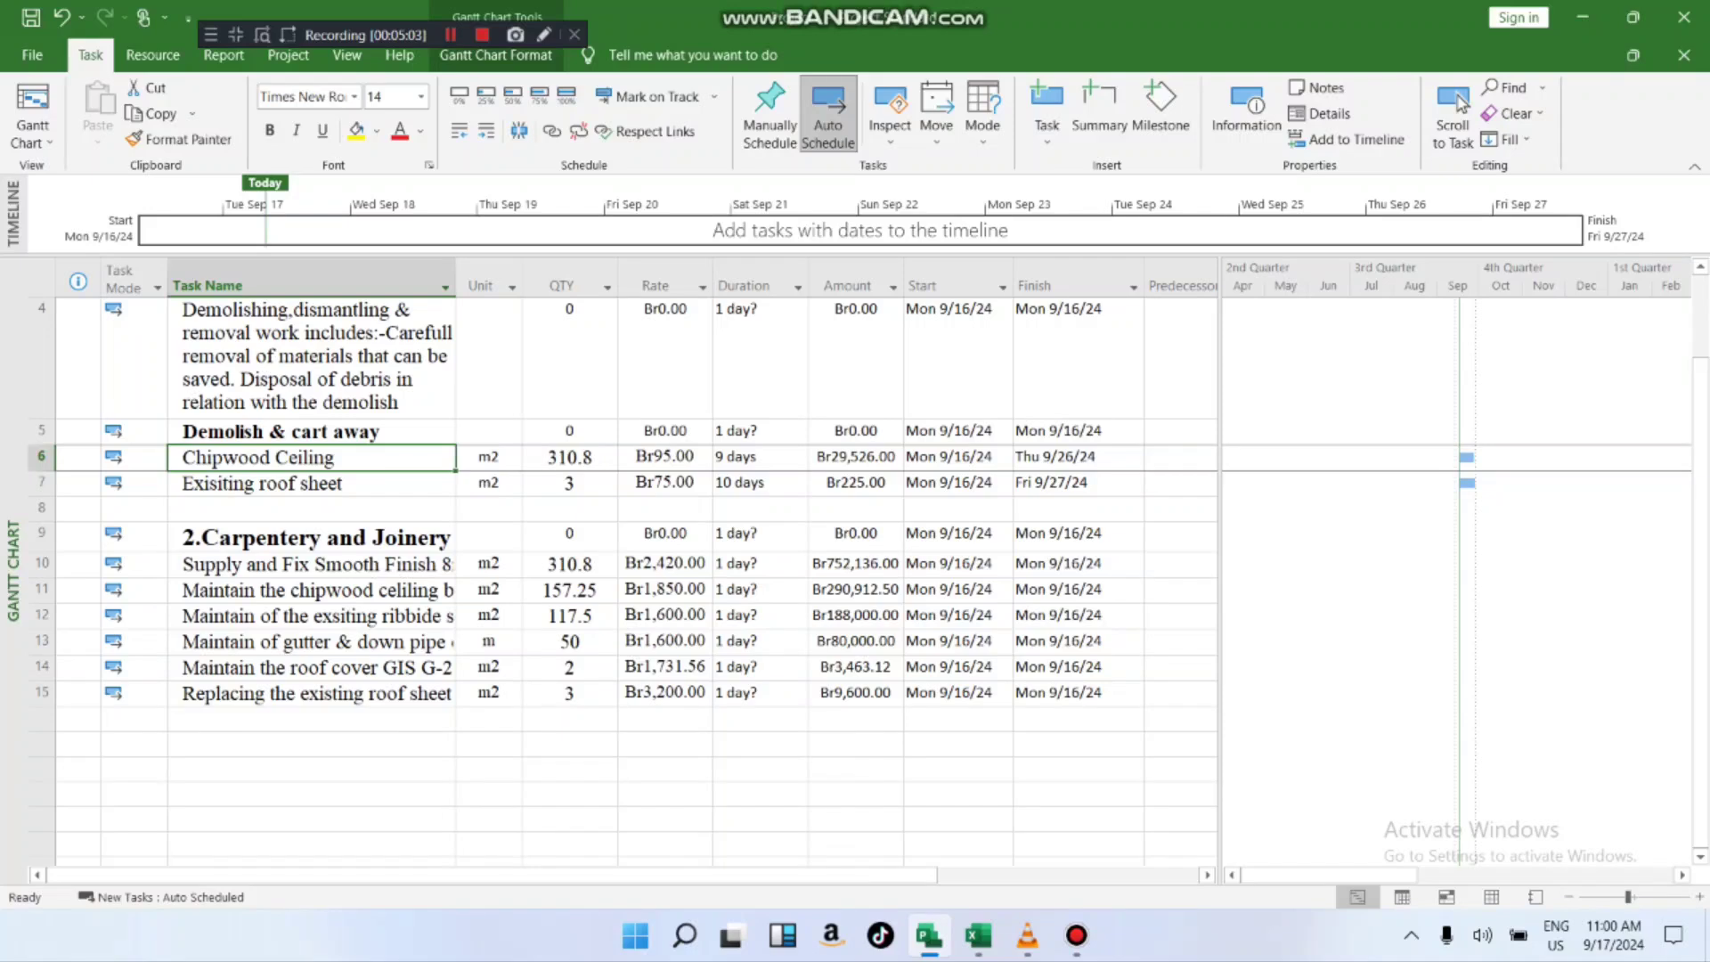
key(Down)
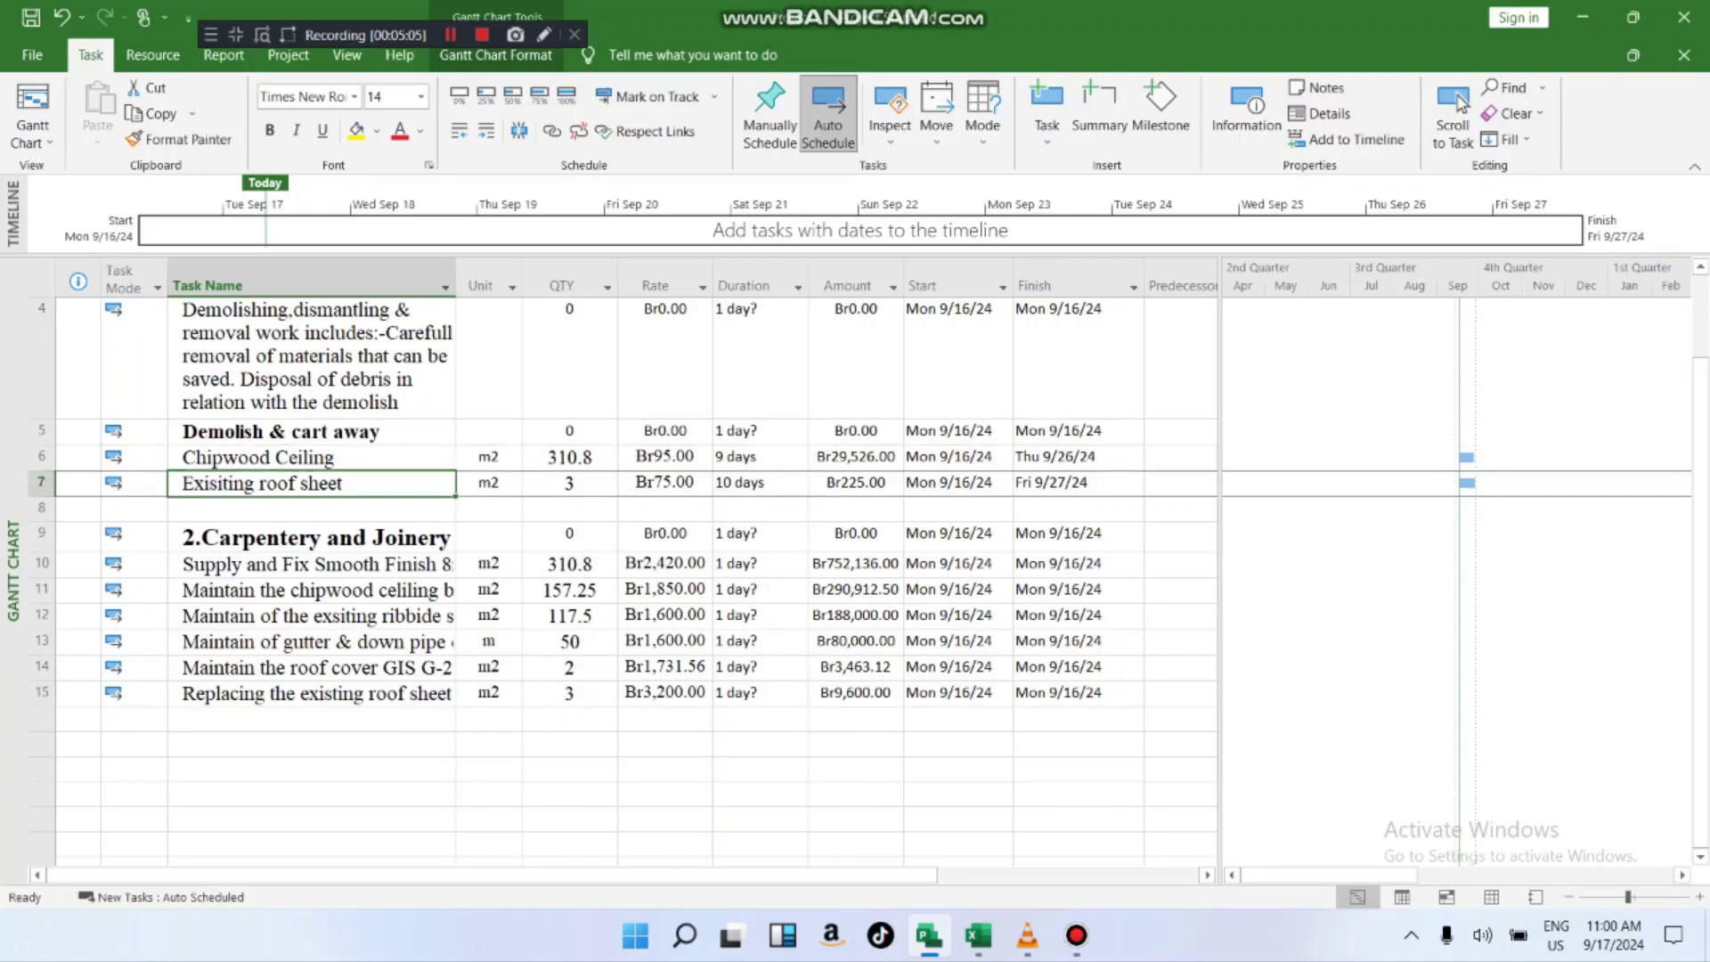
key(Up)
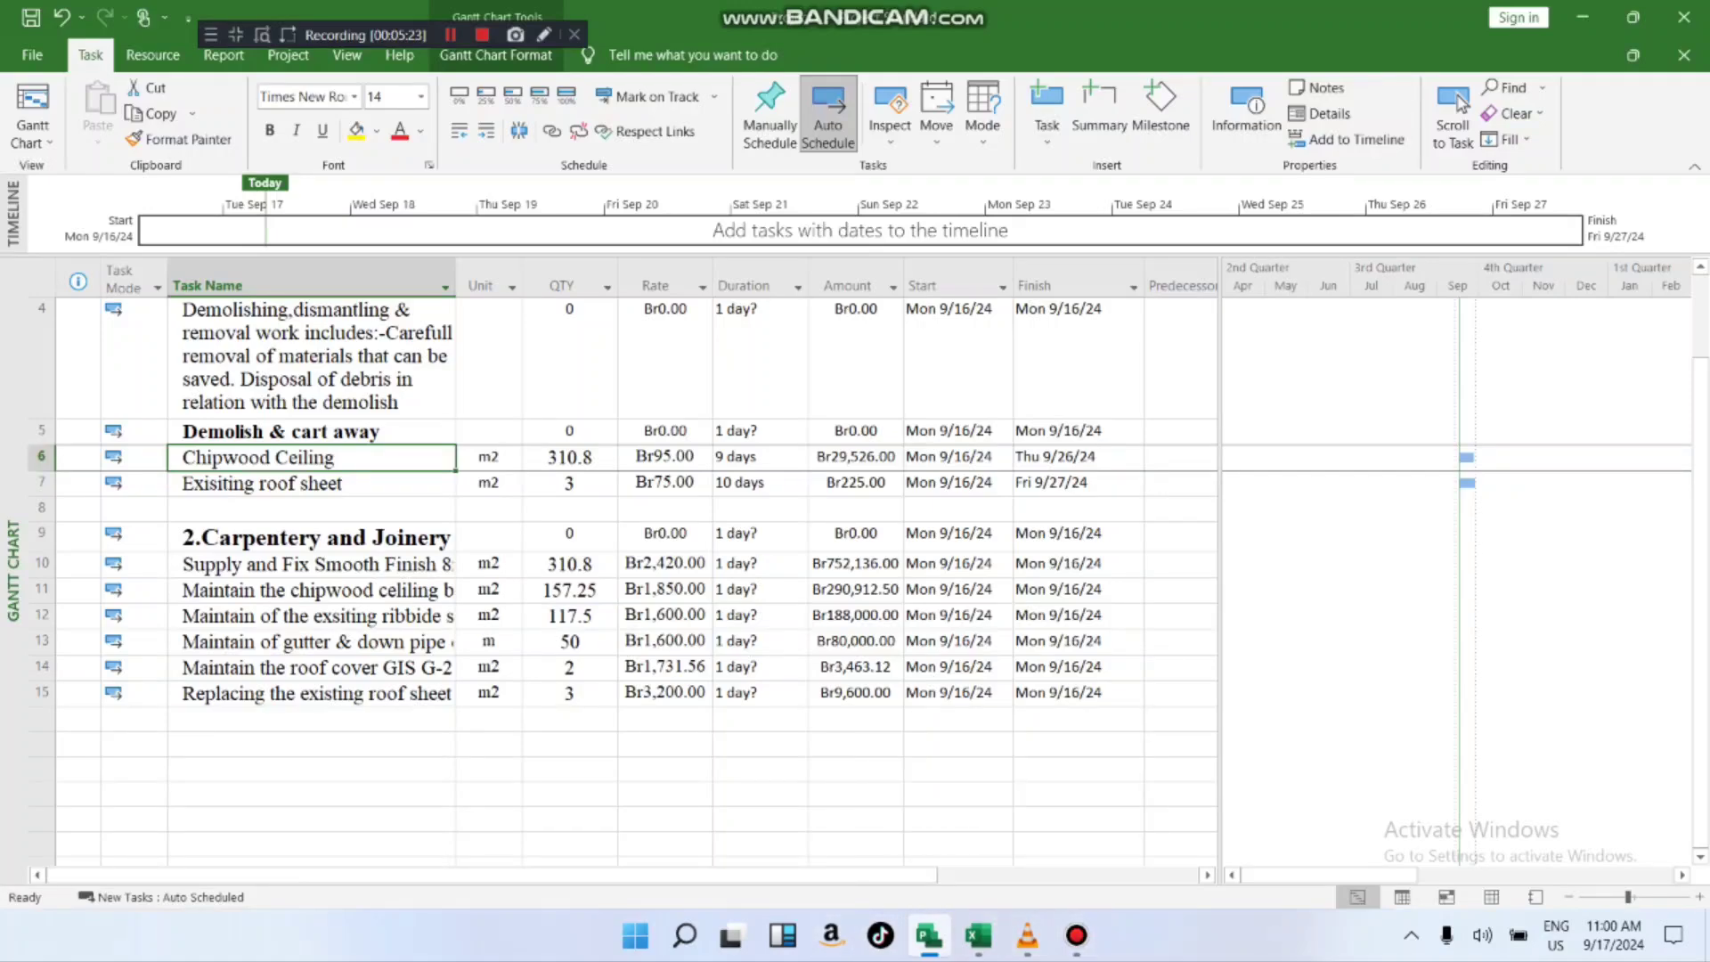
- Minimize the project and the workbook, switch to the MS Project 2003 Training Manual PDF in Edge, and read the Finish to Start and Start to Start sections
click(1582, 18)
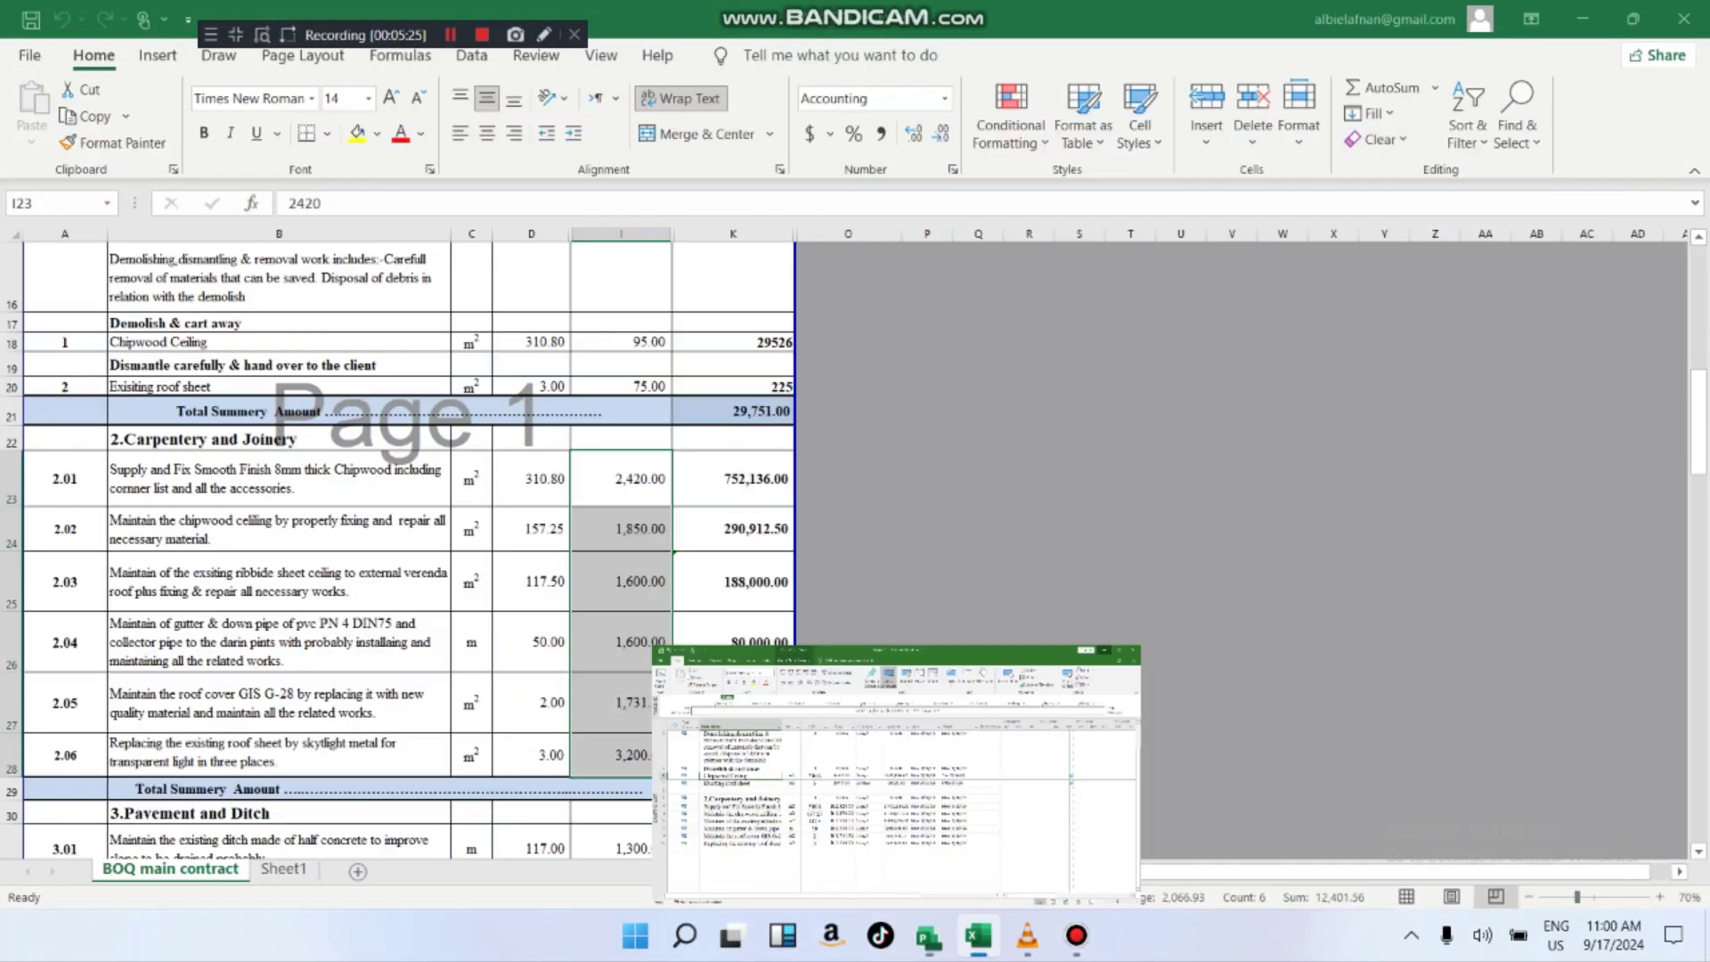
click(1582, 18)
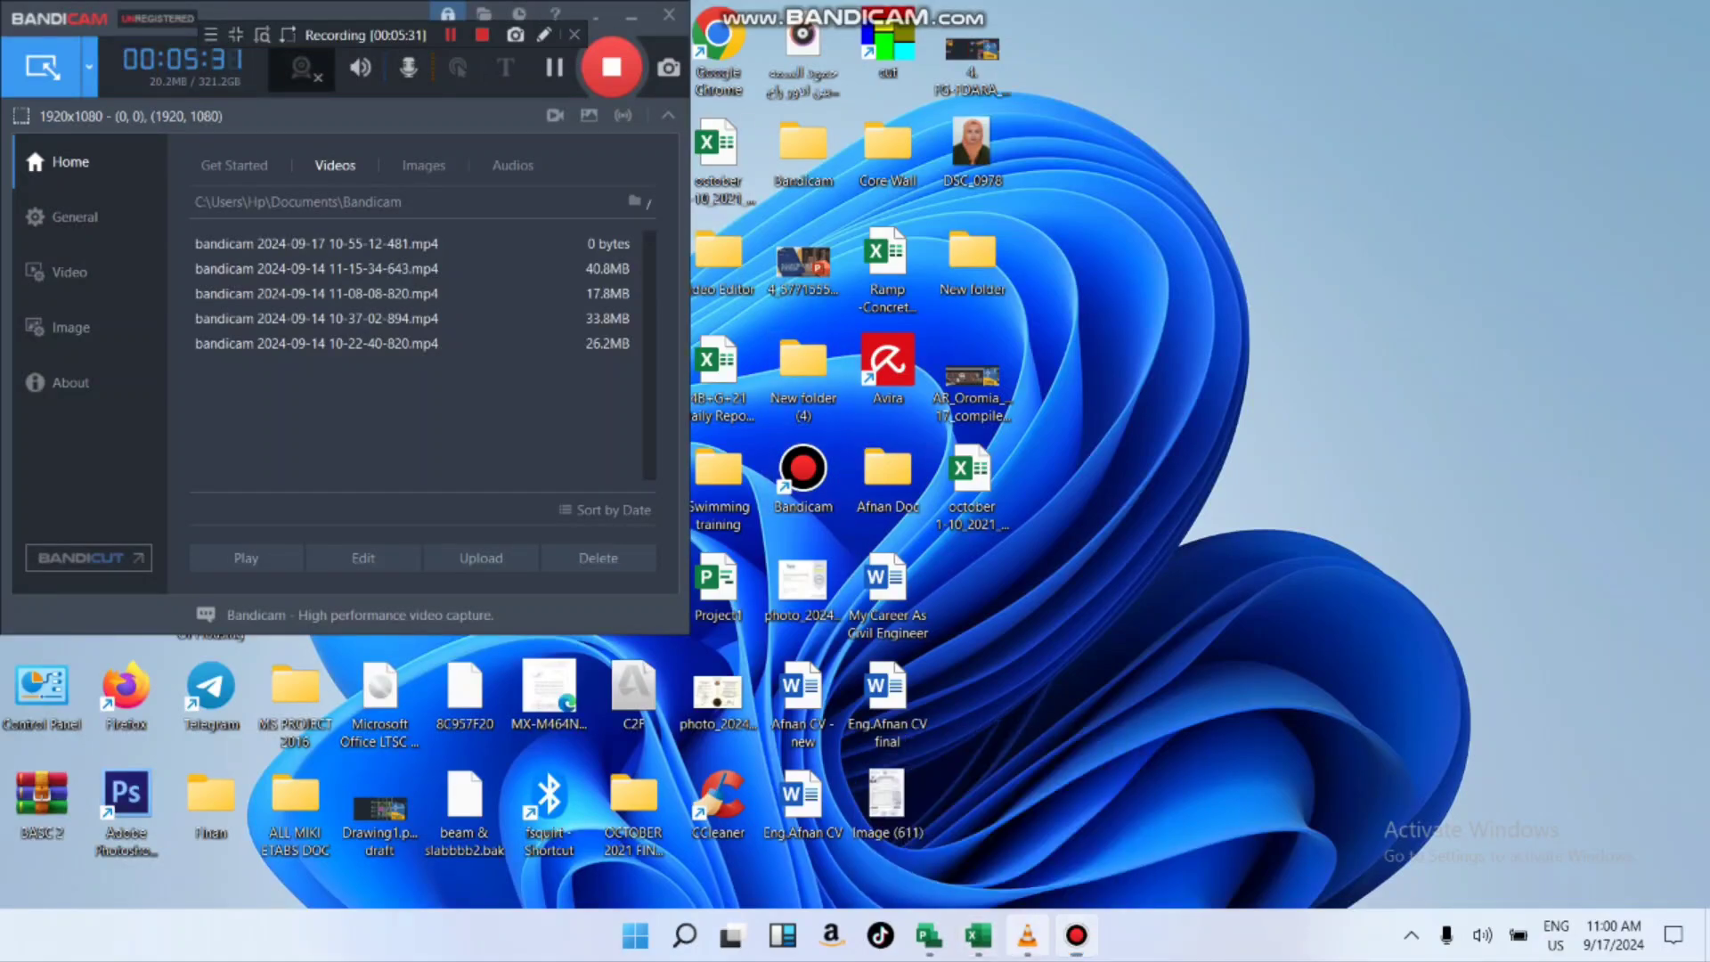
click(1028, 936)
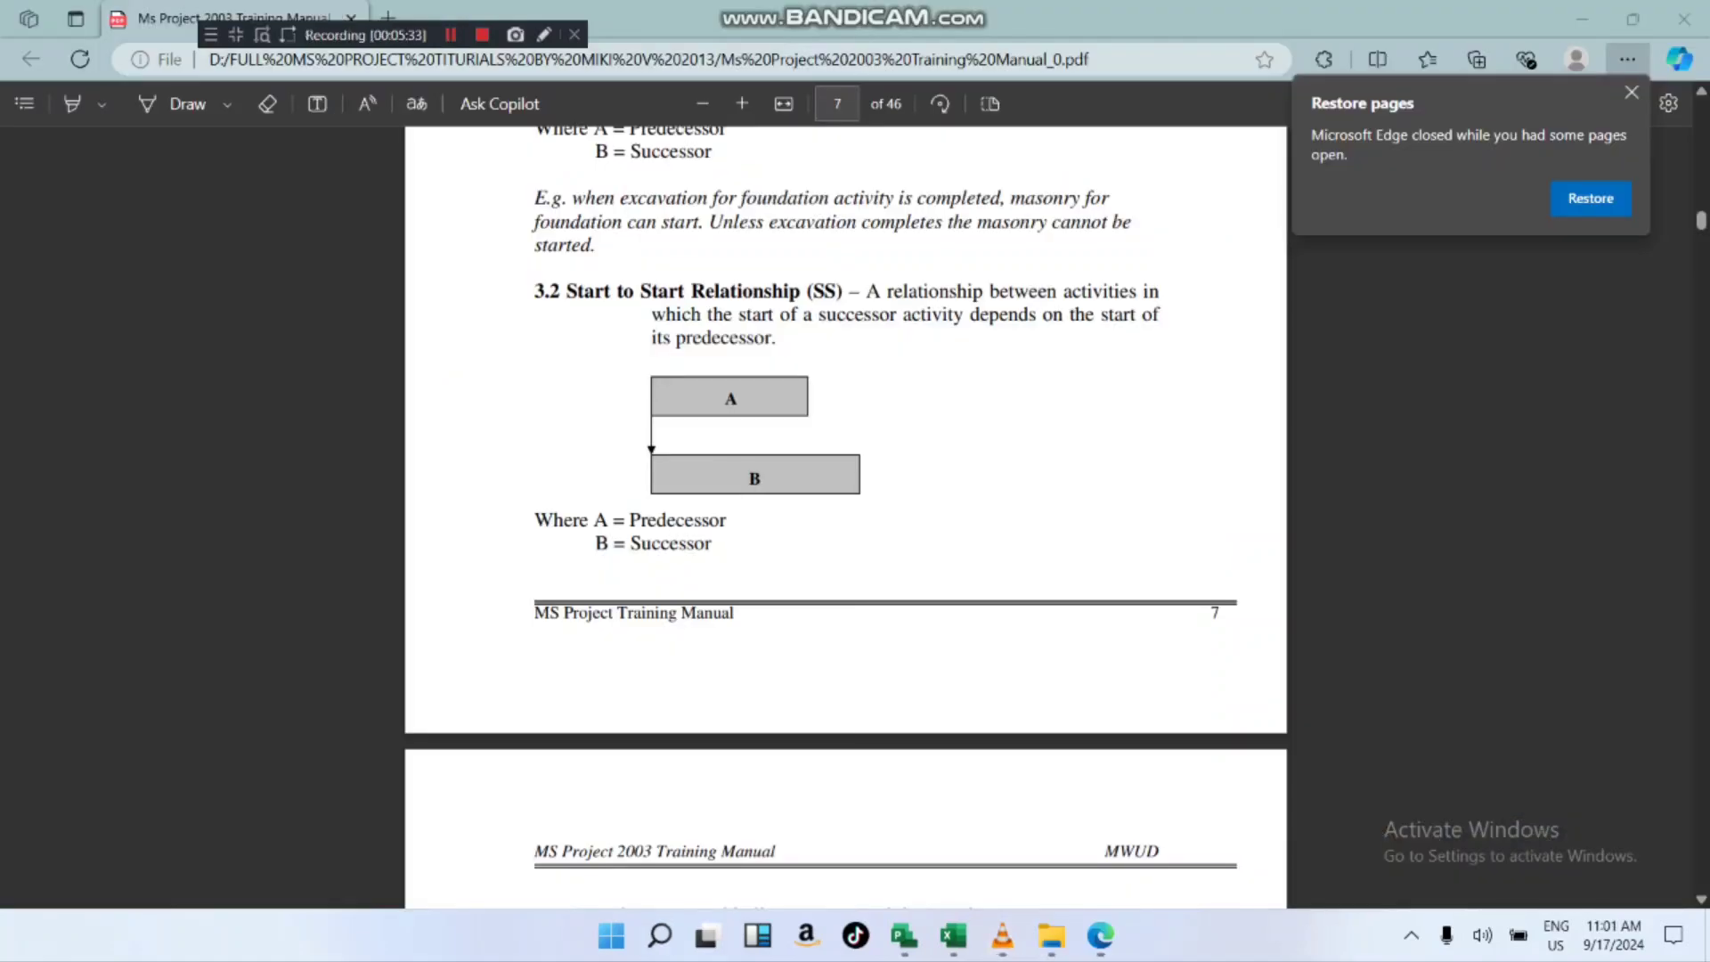
scroll(847, 517, up, 6)
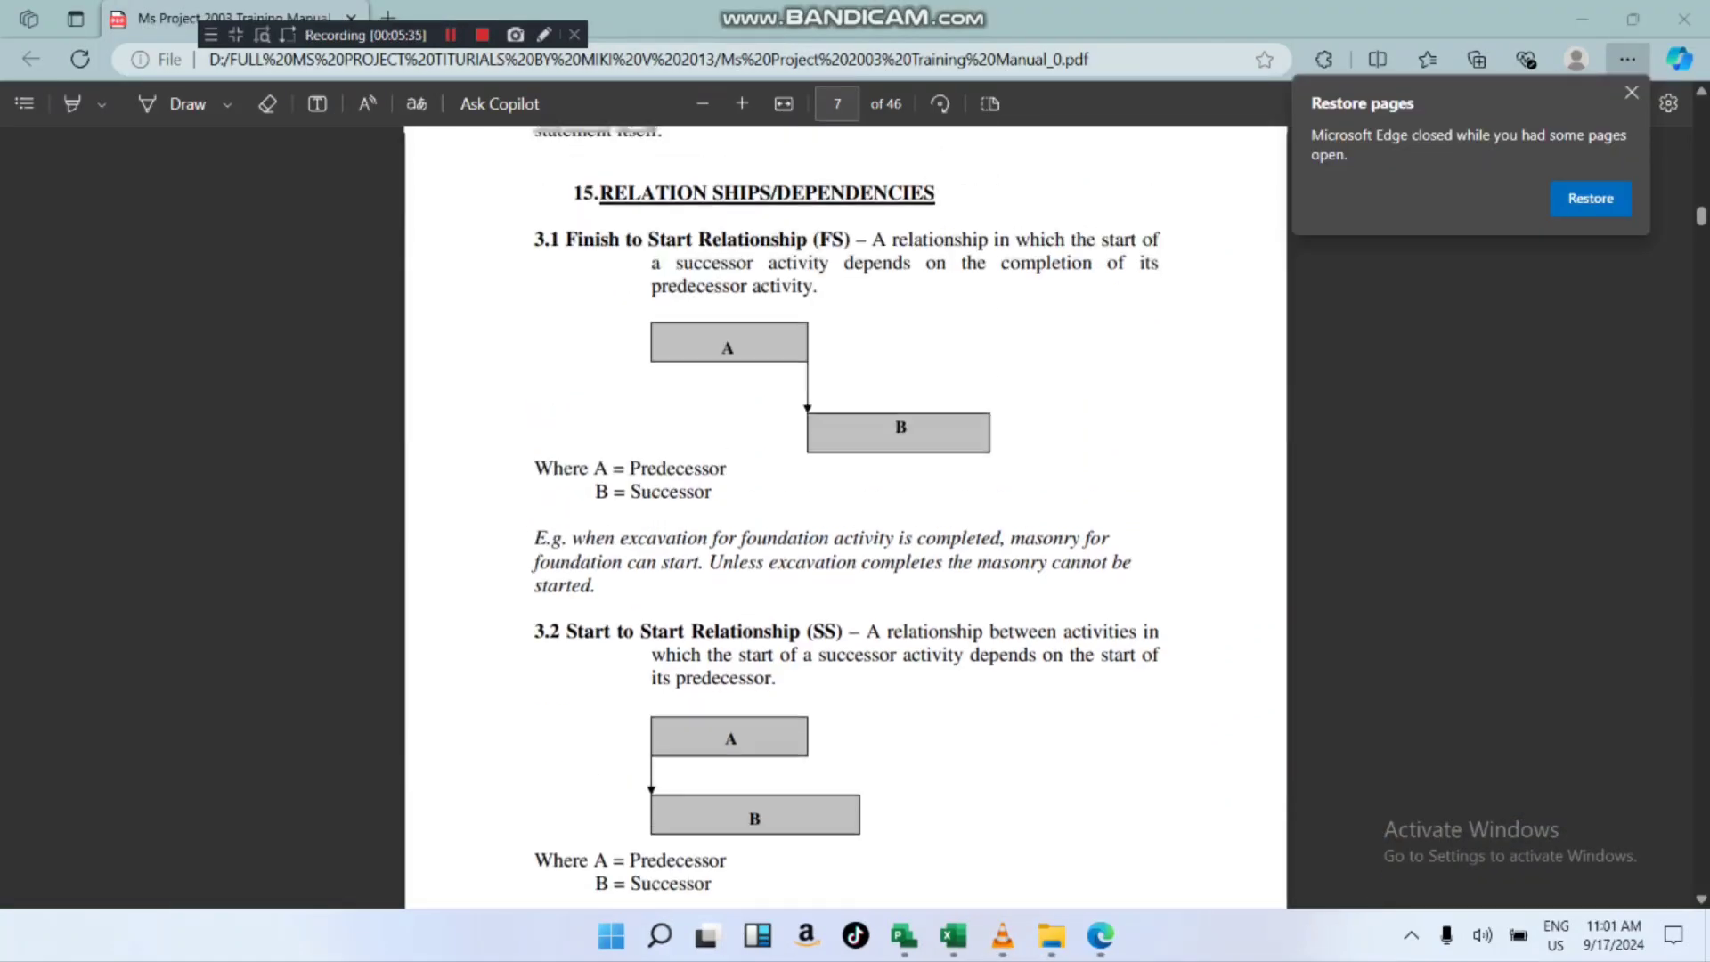
scroll(846, 516, down, 1)
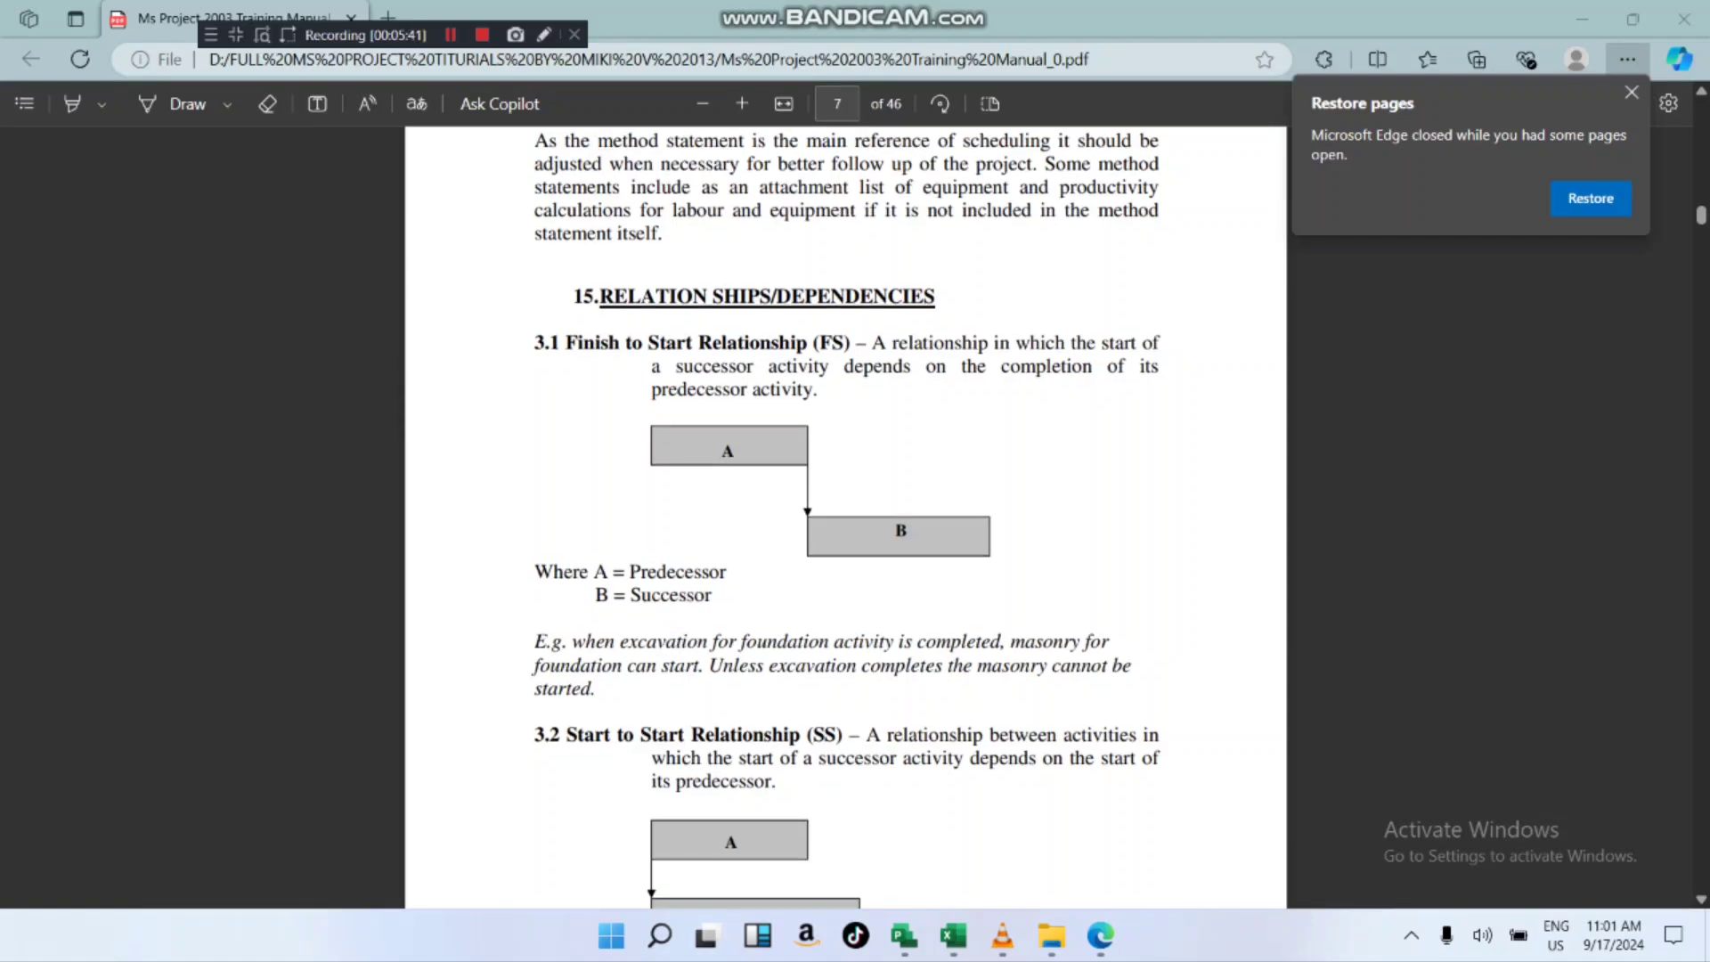
scroll(846, 517, down, 1)
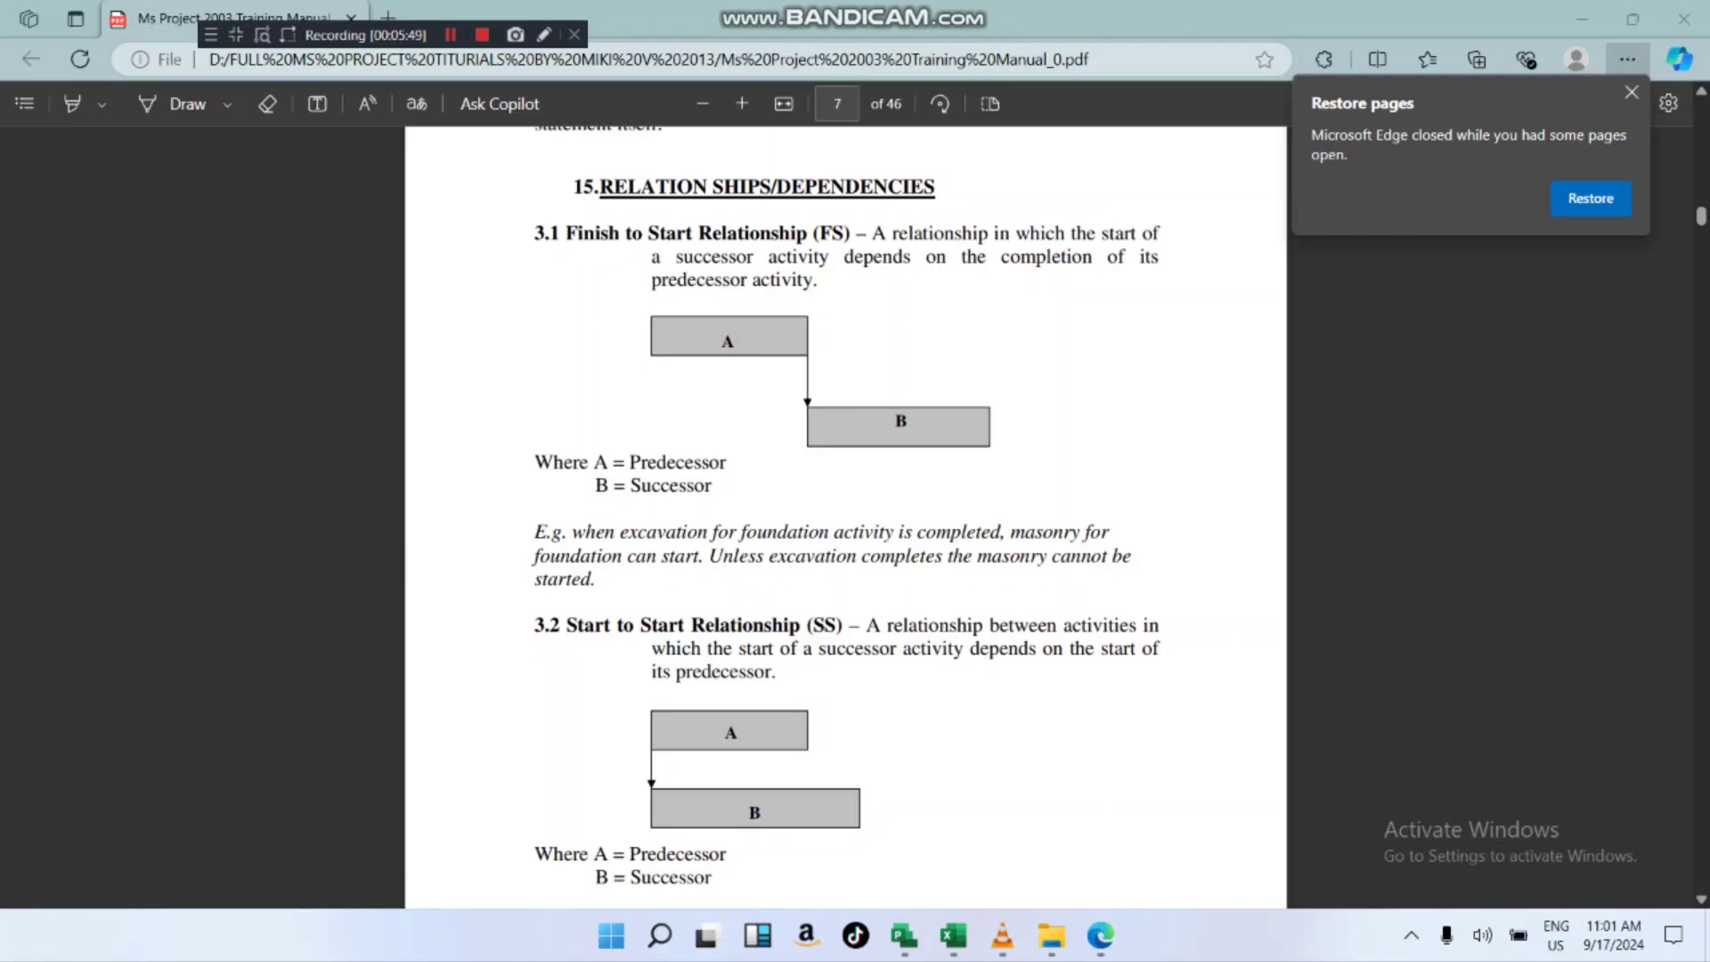
scroll(846, 517, down, 1)
scroll(846, 517, down, 1)
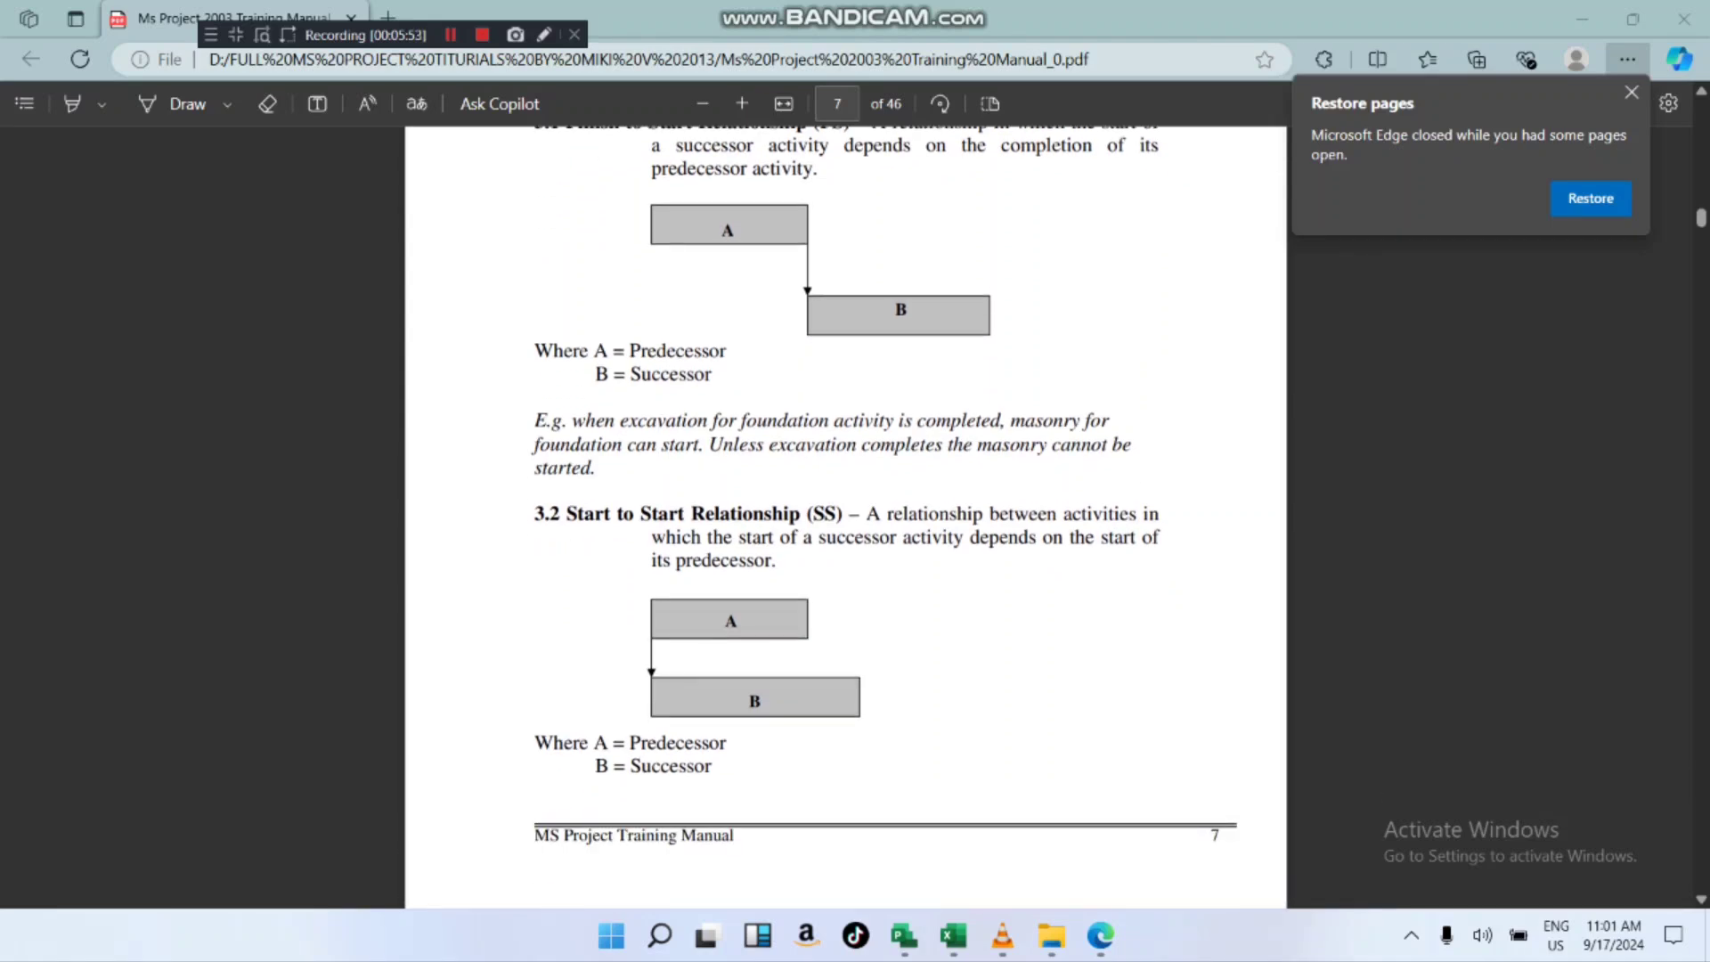
scroll(847, 517, up, 2)
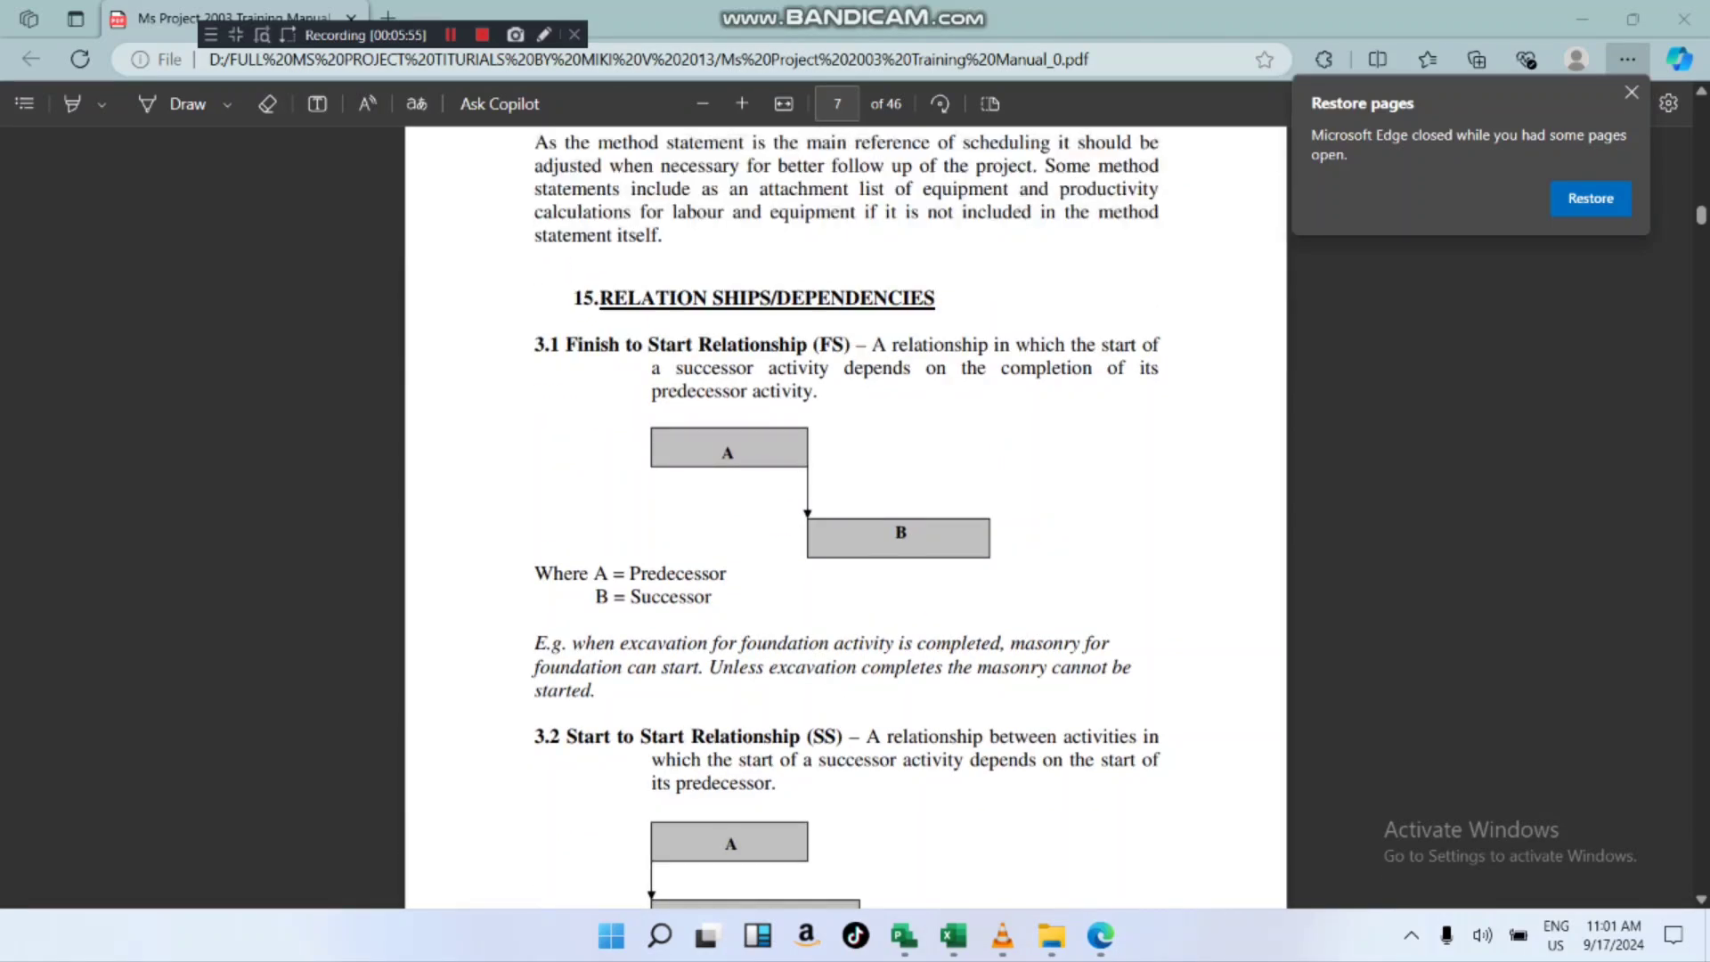
scroll(847, 517, down, 4)
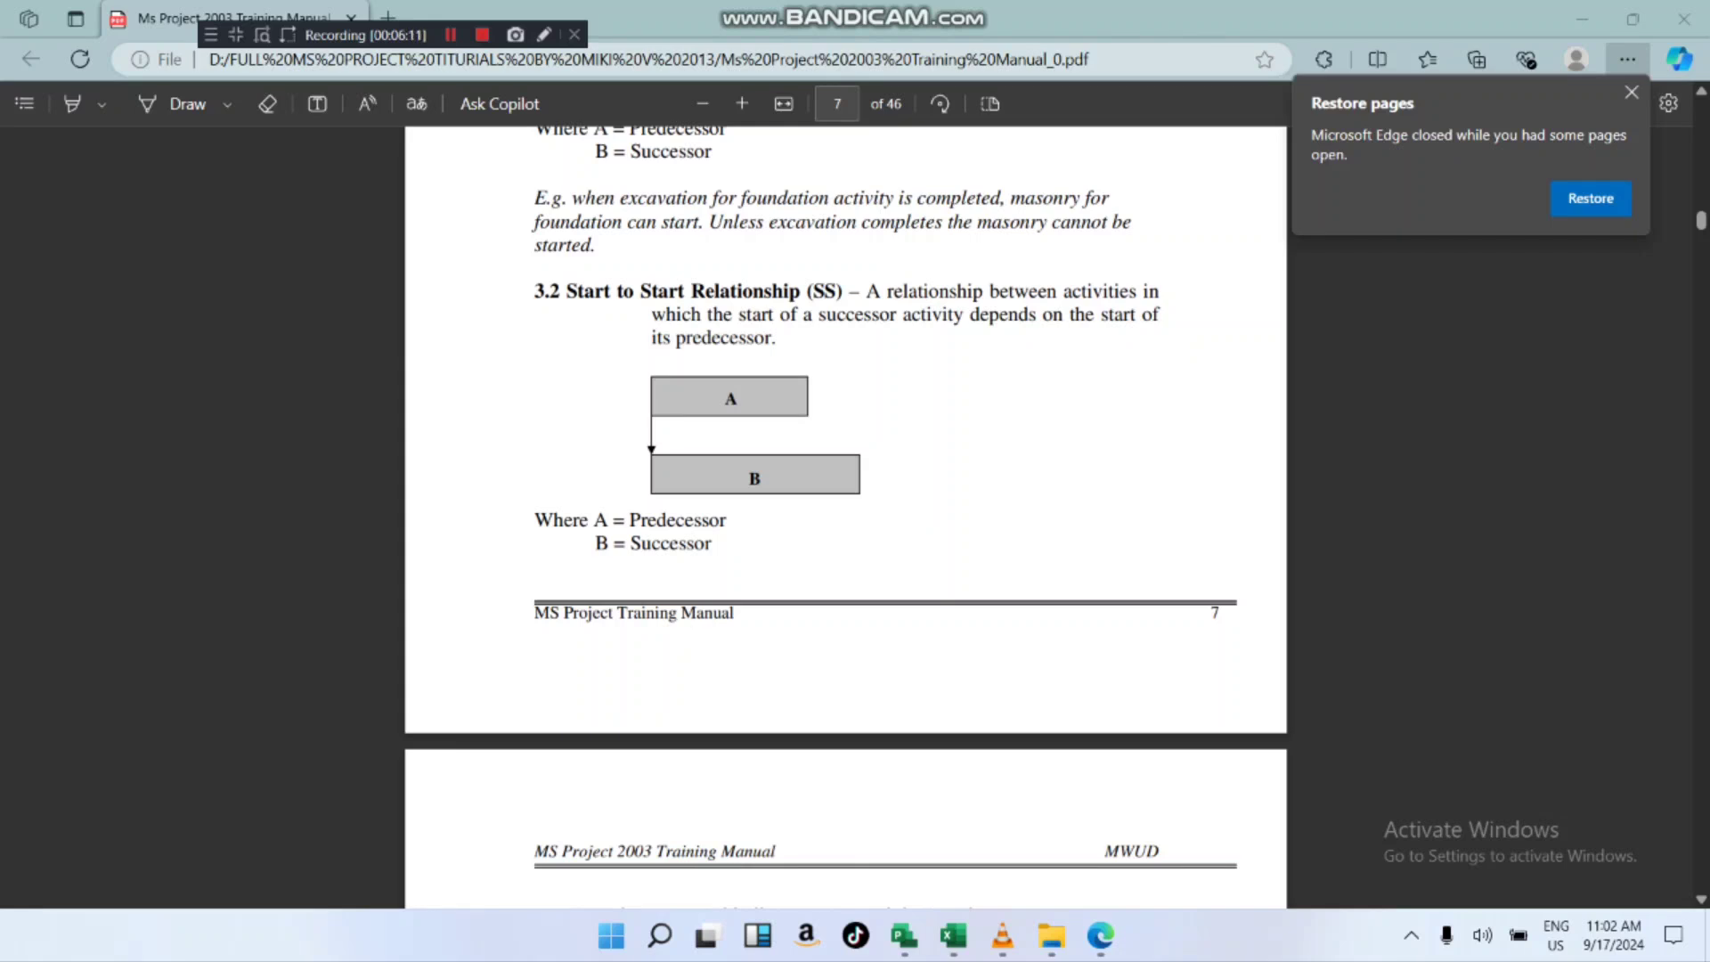
- Read the manual's sections on Finish to Finish and Start to Finish relationships, continuing to the LAG on Finish to Start section
scroll(846, 517, down, 7)
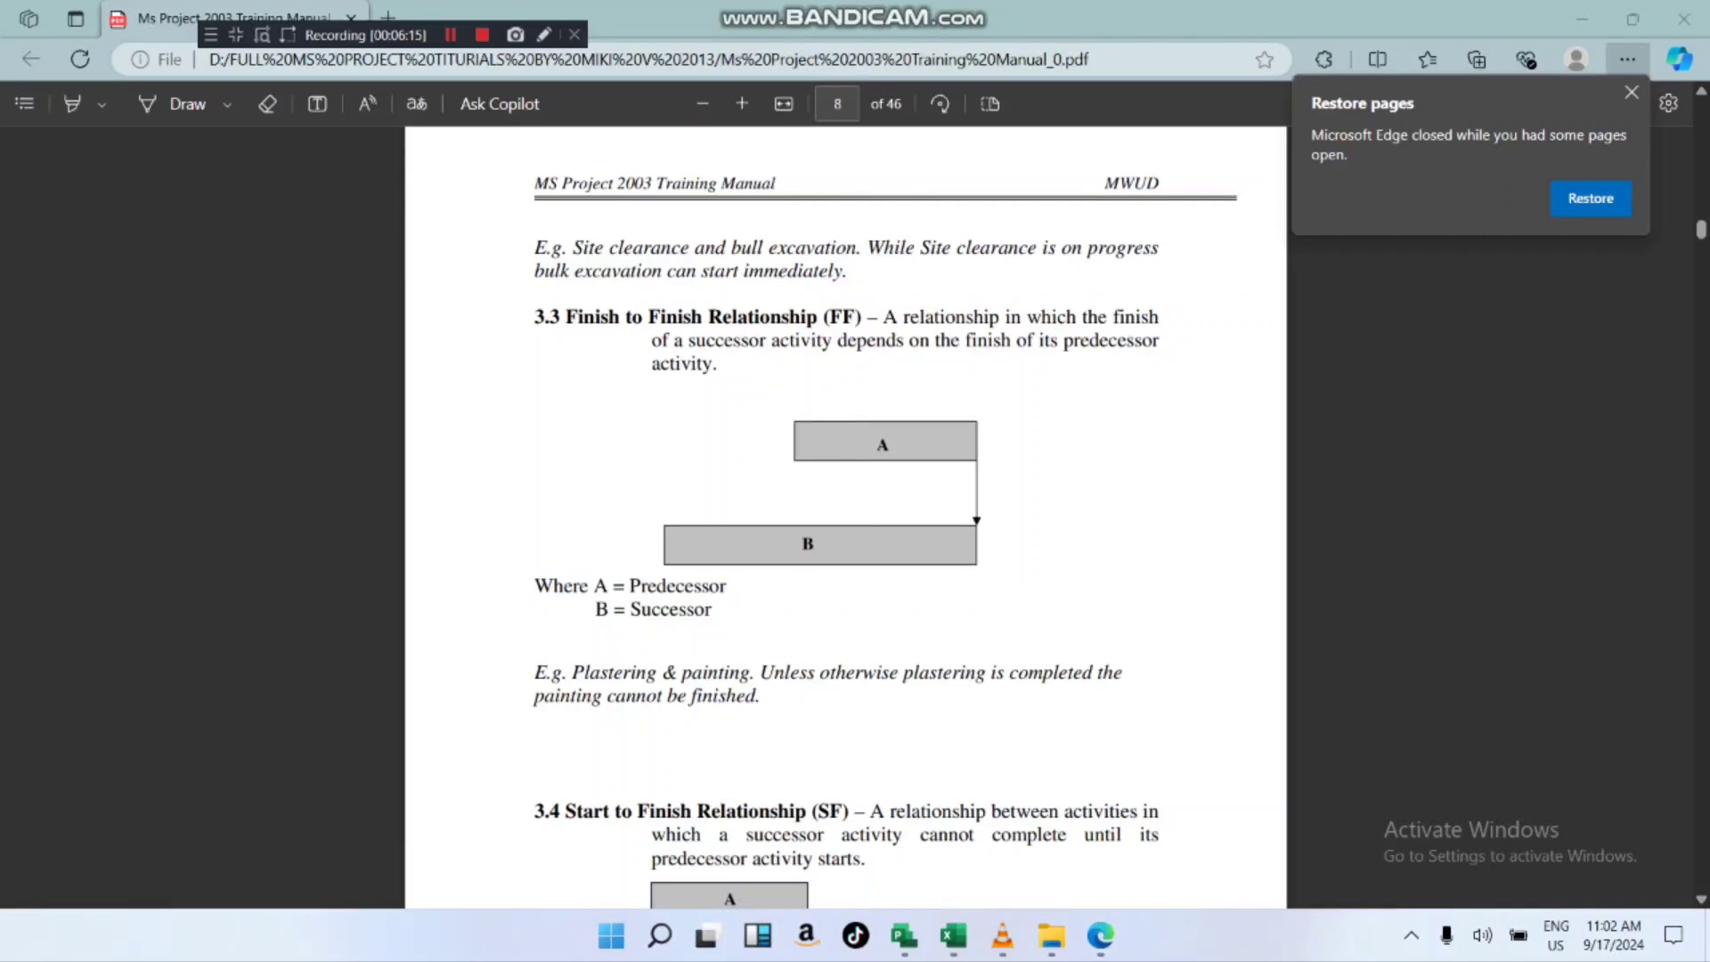
scroll(846, 516, down, 1)
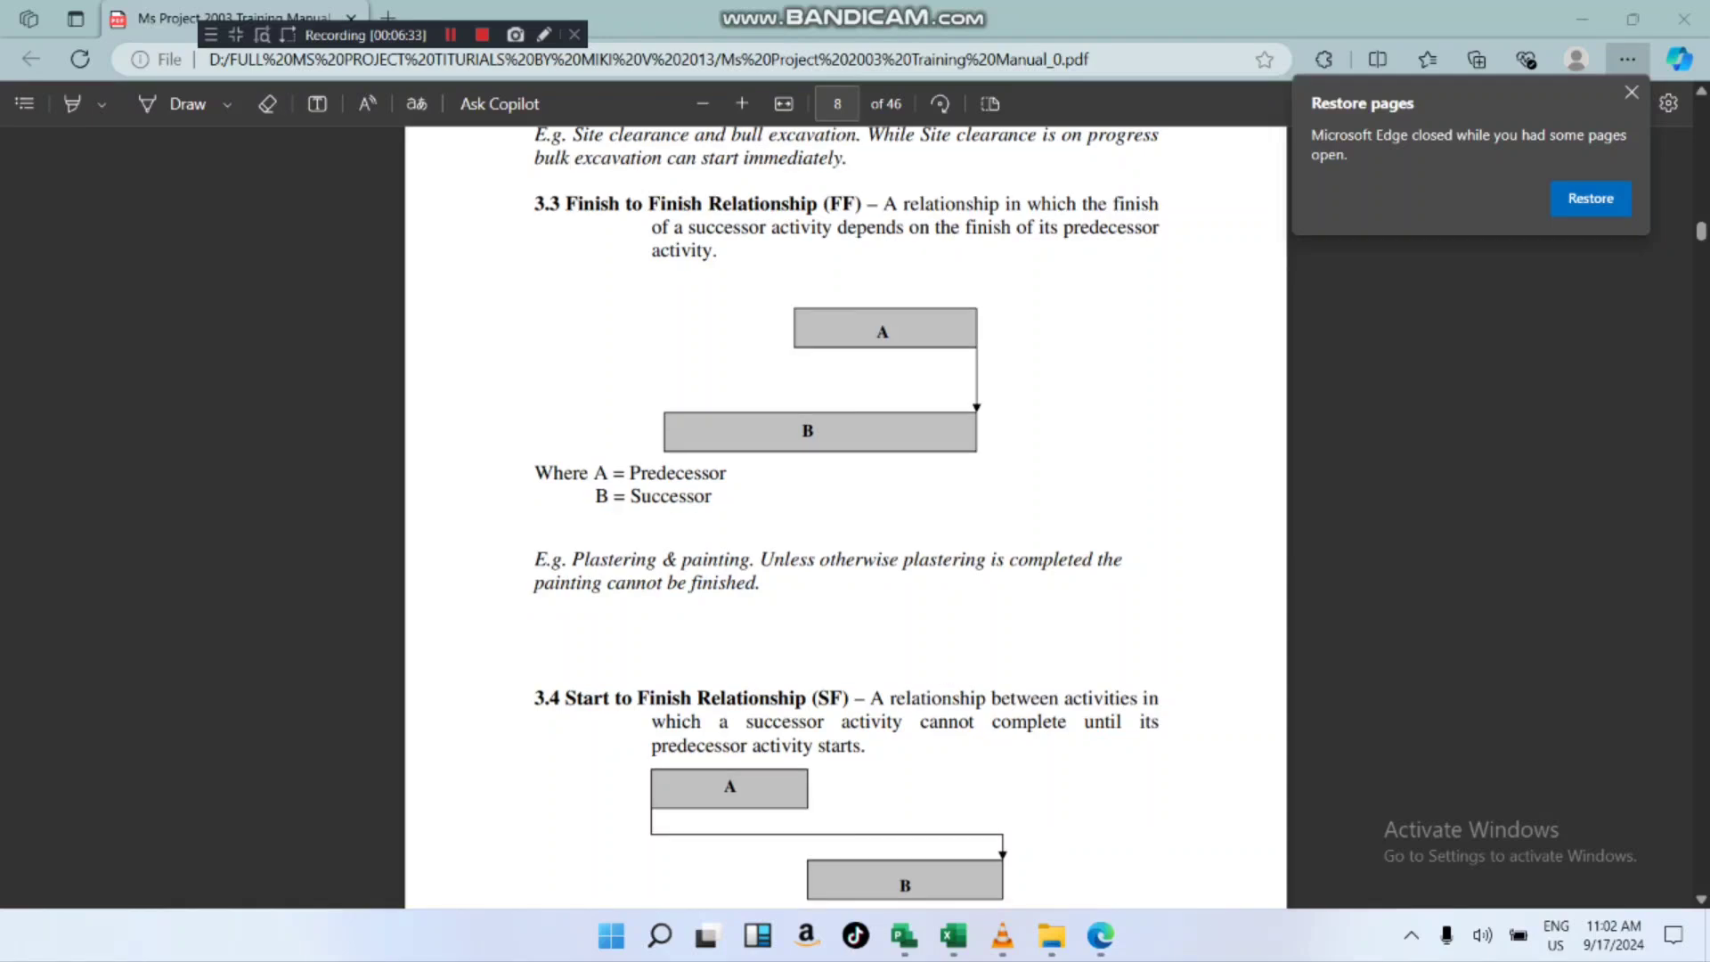
scroll(847, 516, down, 4)
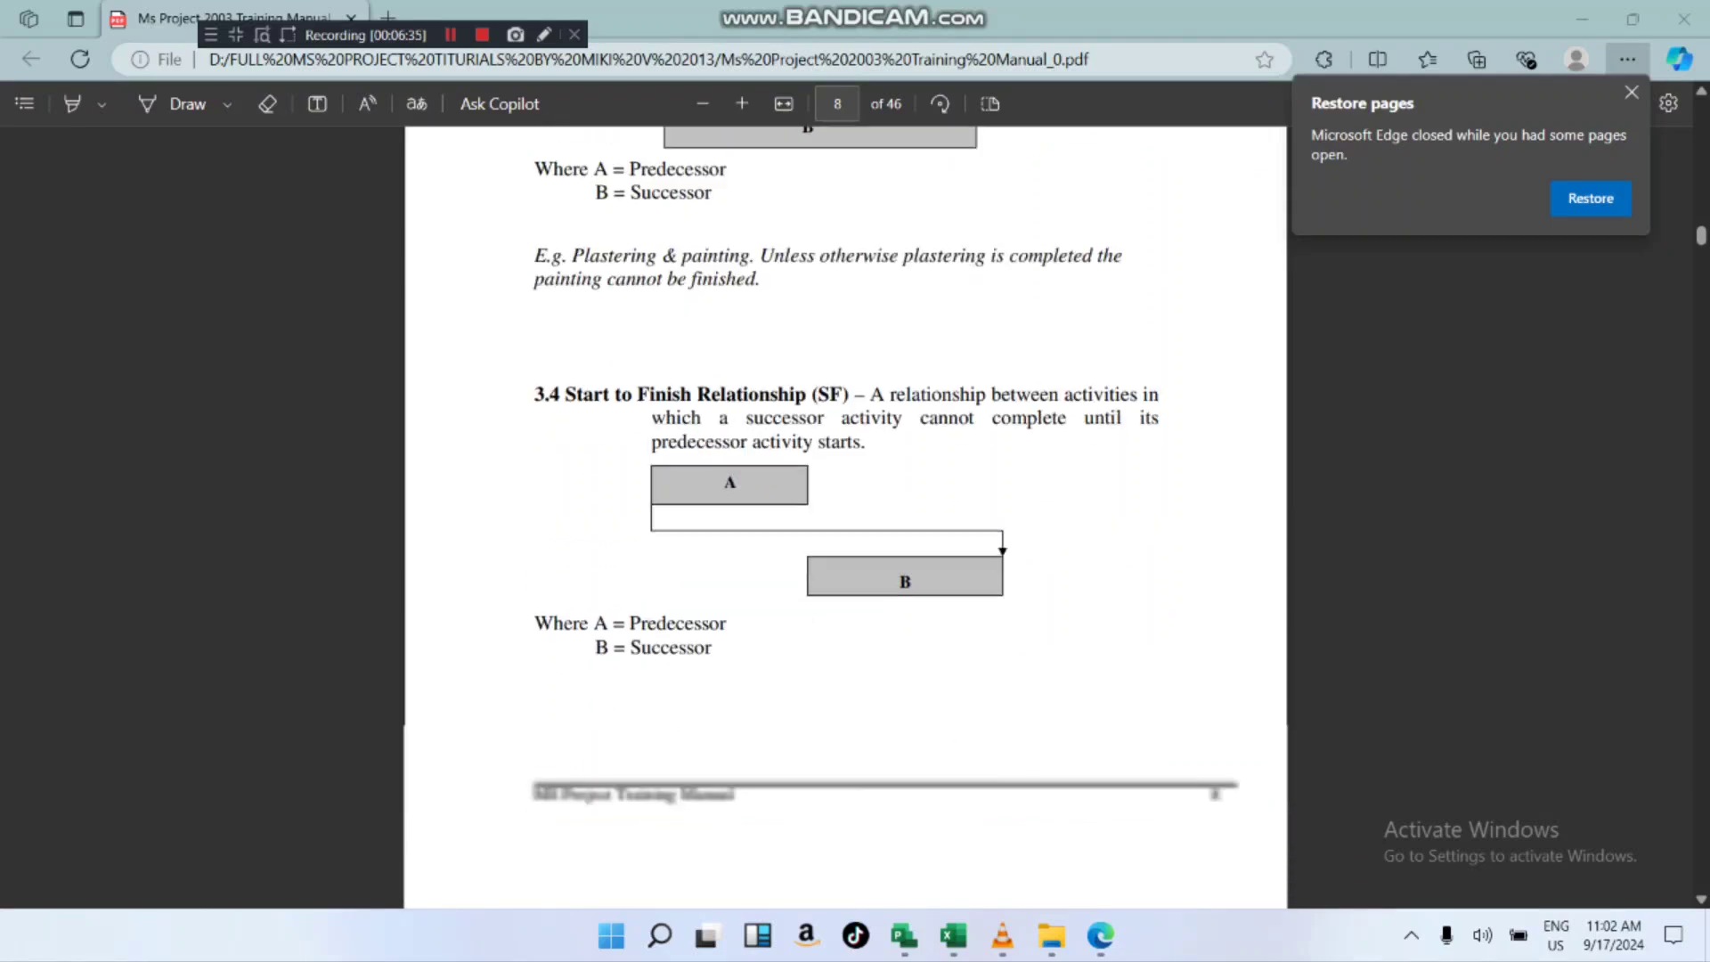
scroll(847, 517, down, 2)
scroll(846, 516, up, 1)
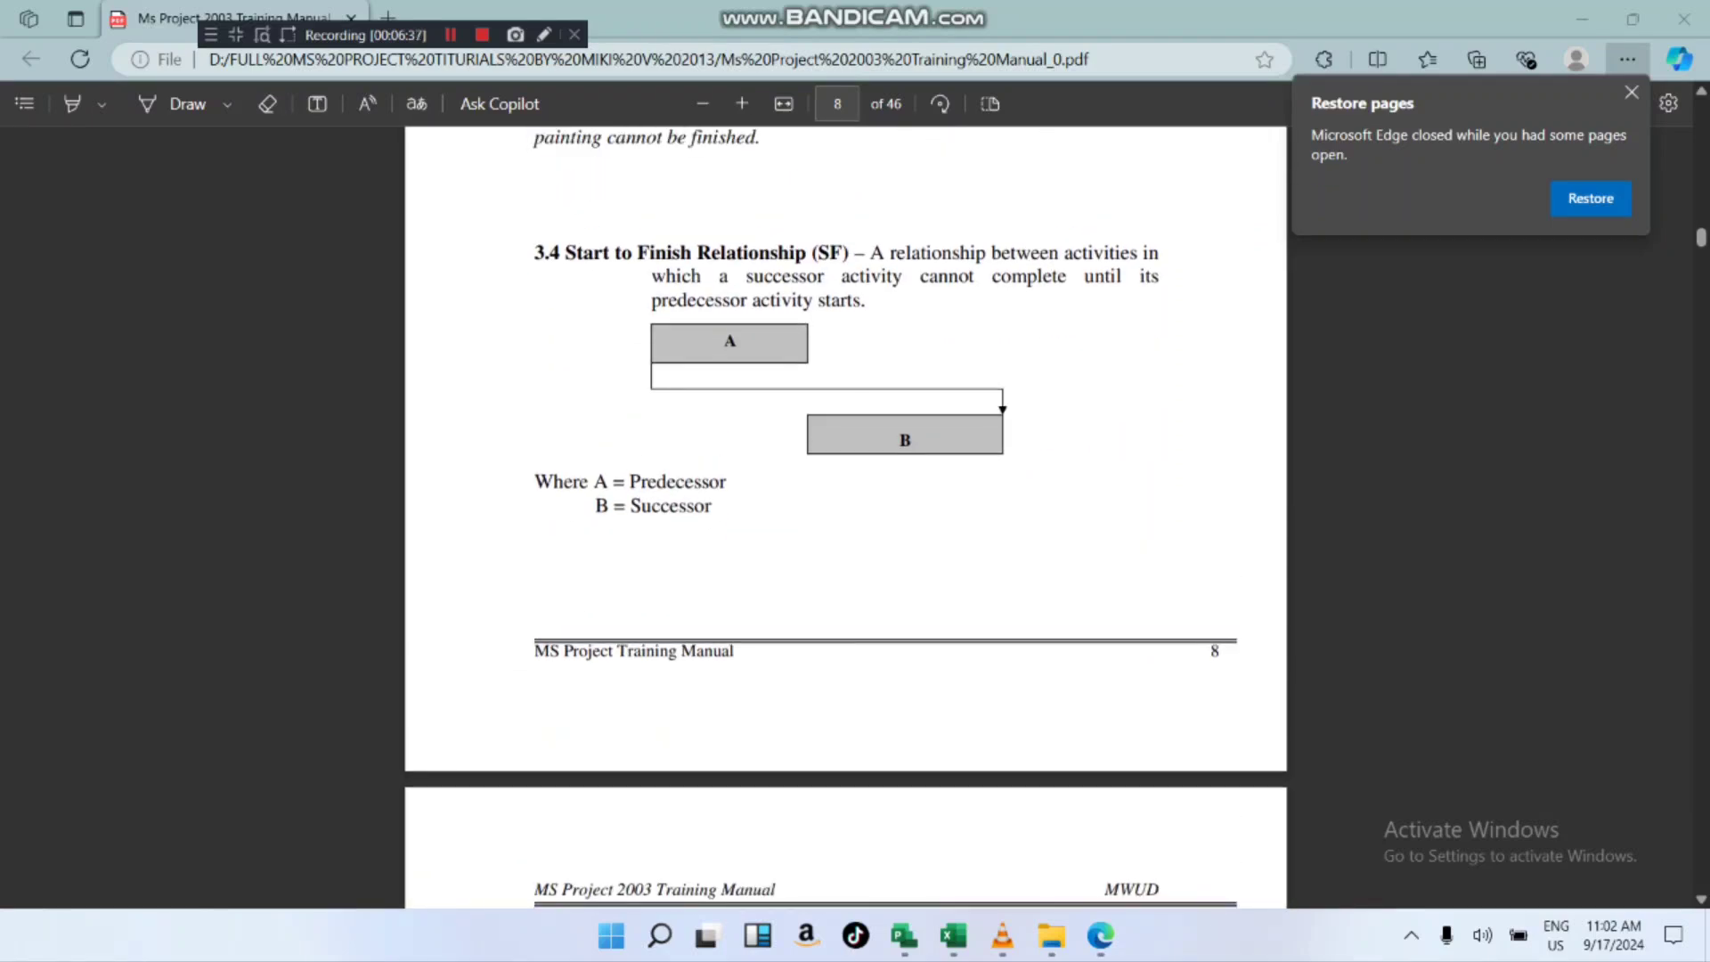
scroll(846, 517, down, 1)
scroll(846, 516, down, 1)
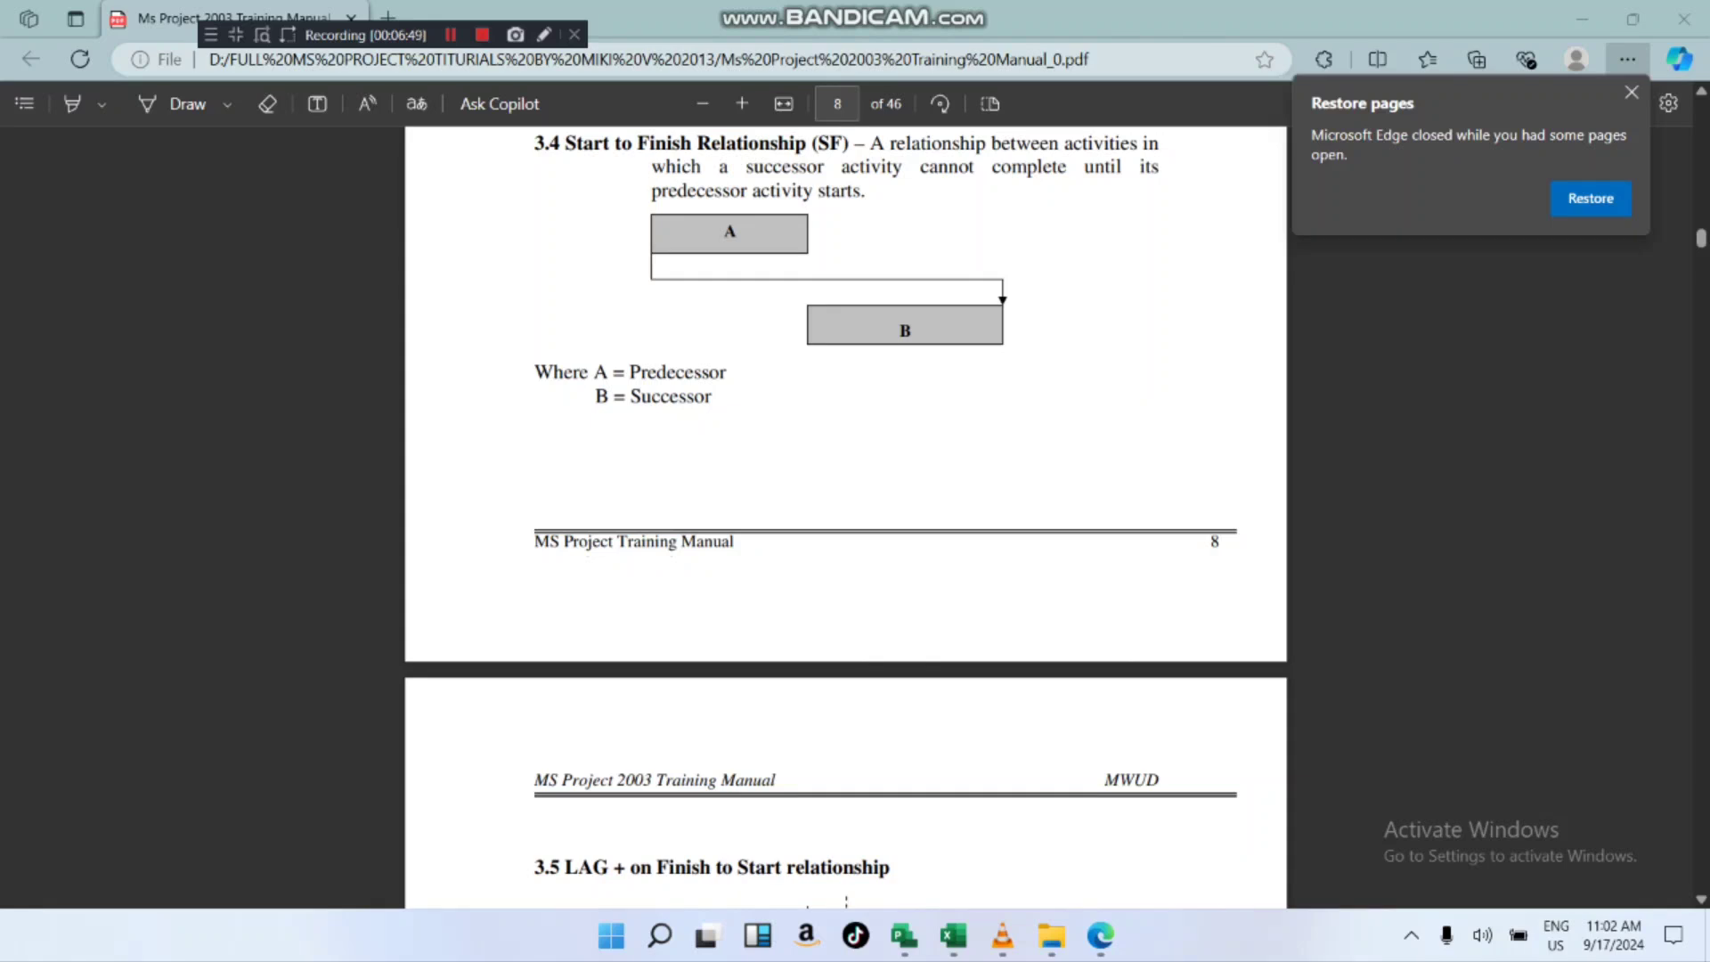
scroll(847, 517, up, 1)
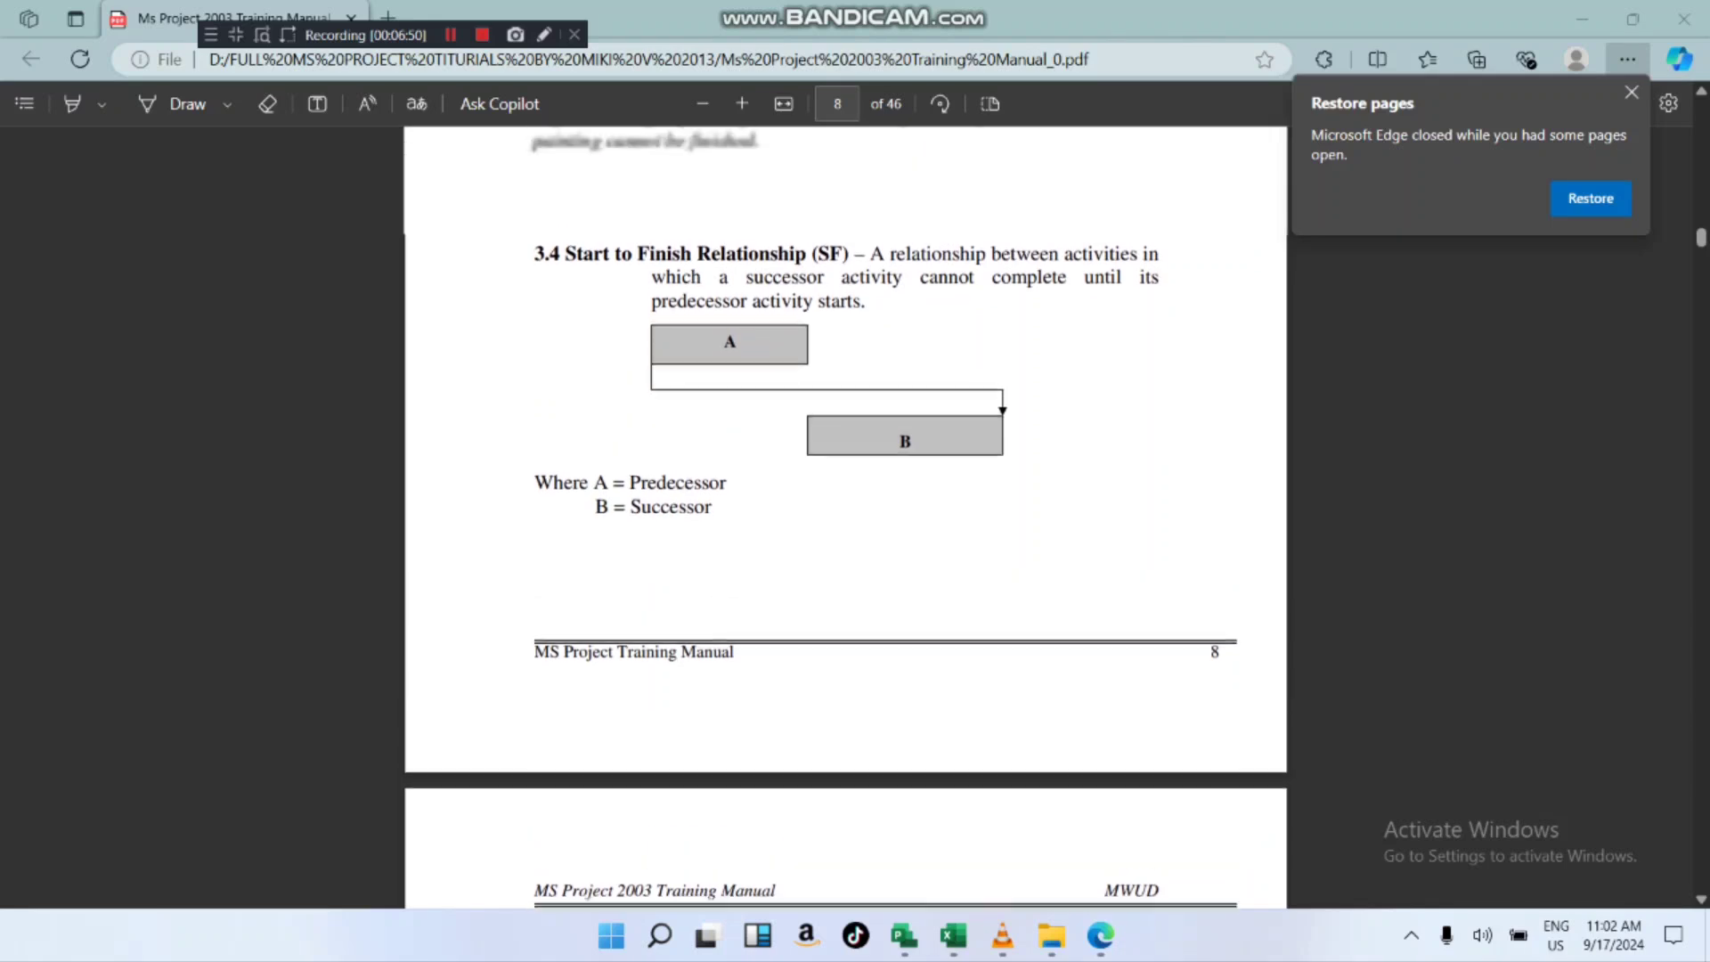
scroll(846, 517, down, 2)
scroll(846, 517, down, 5)
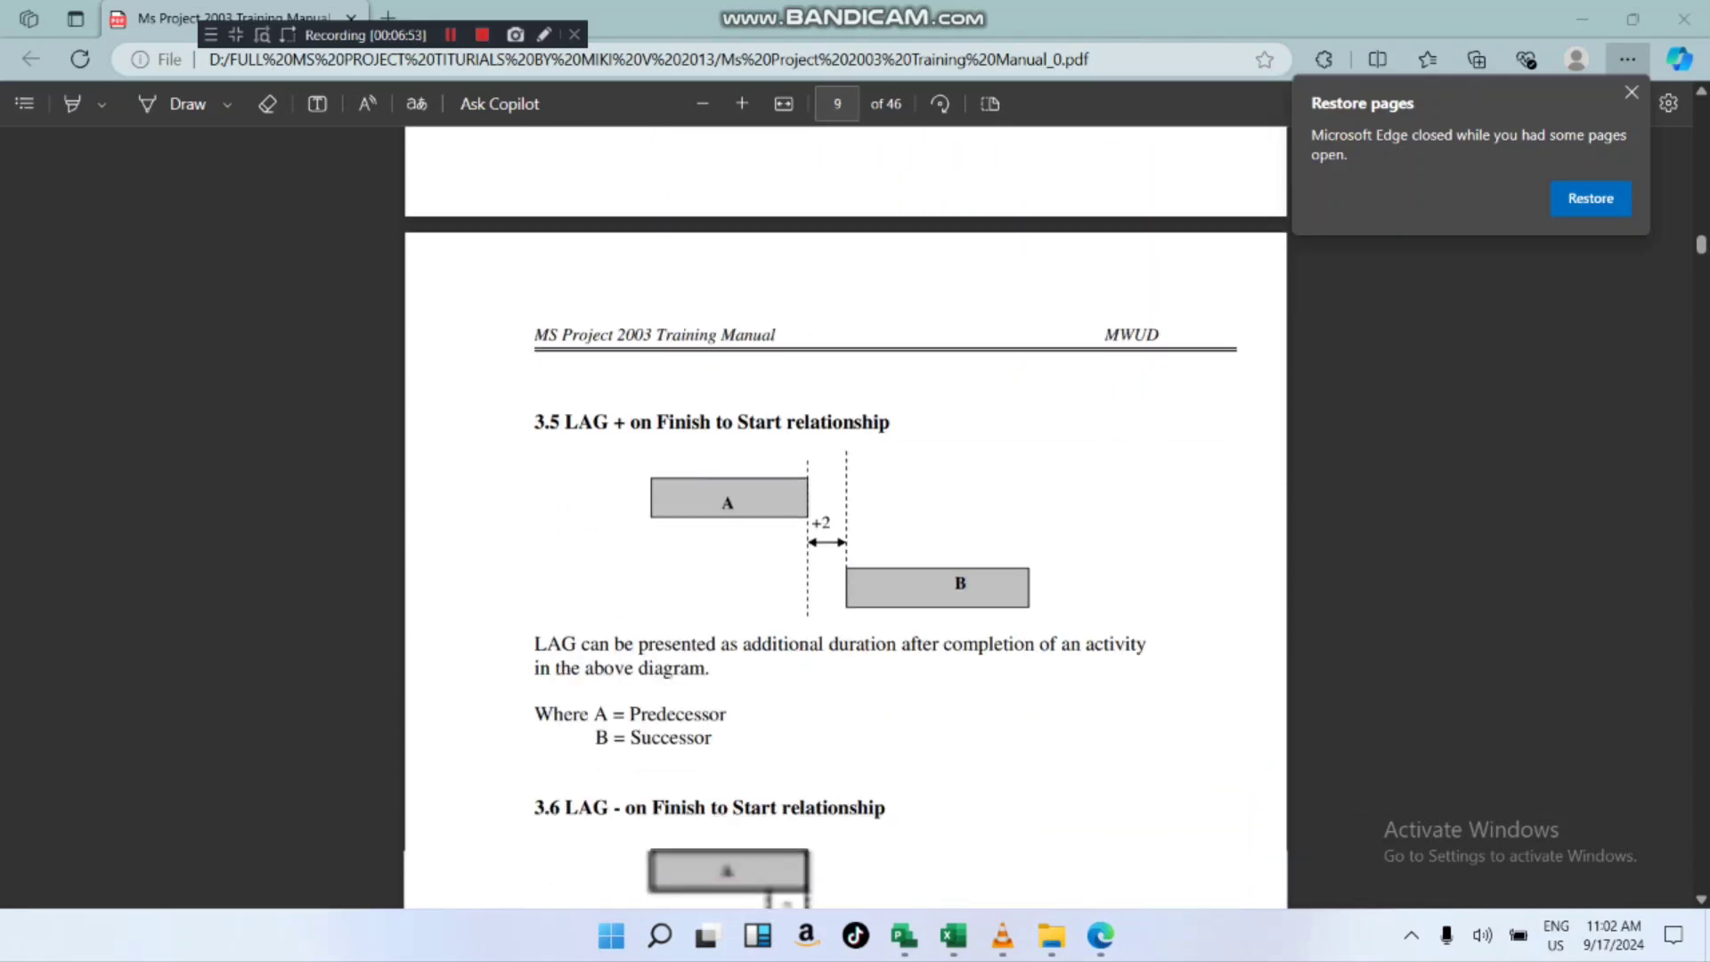
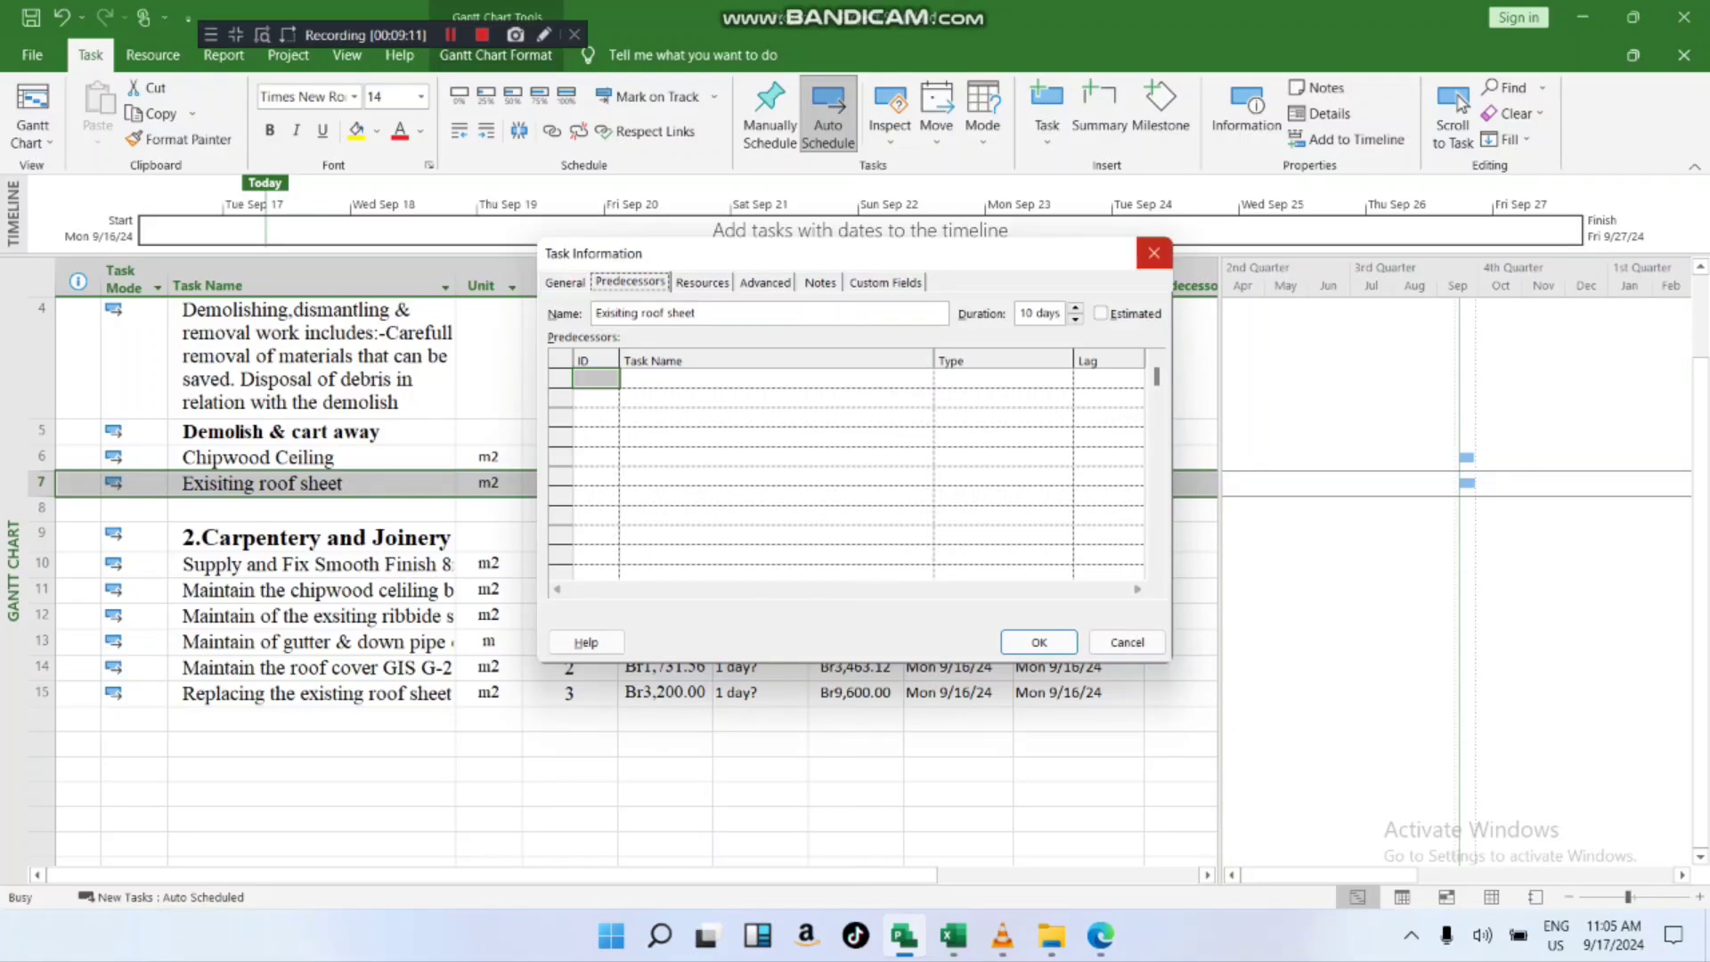
- Close the Task Information dialog without changes and set the Exisiting roof sheet task's duration to 2 days
click(1153, 253)
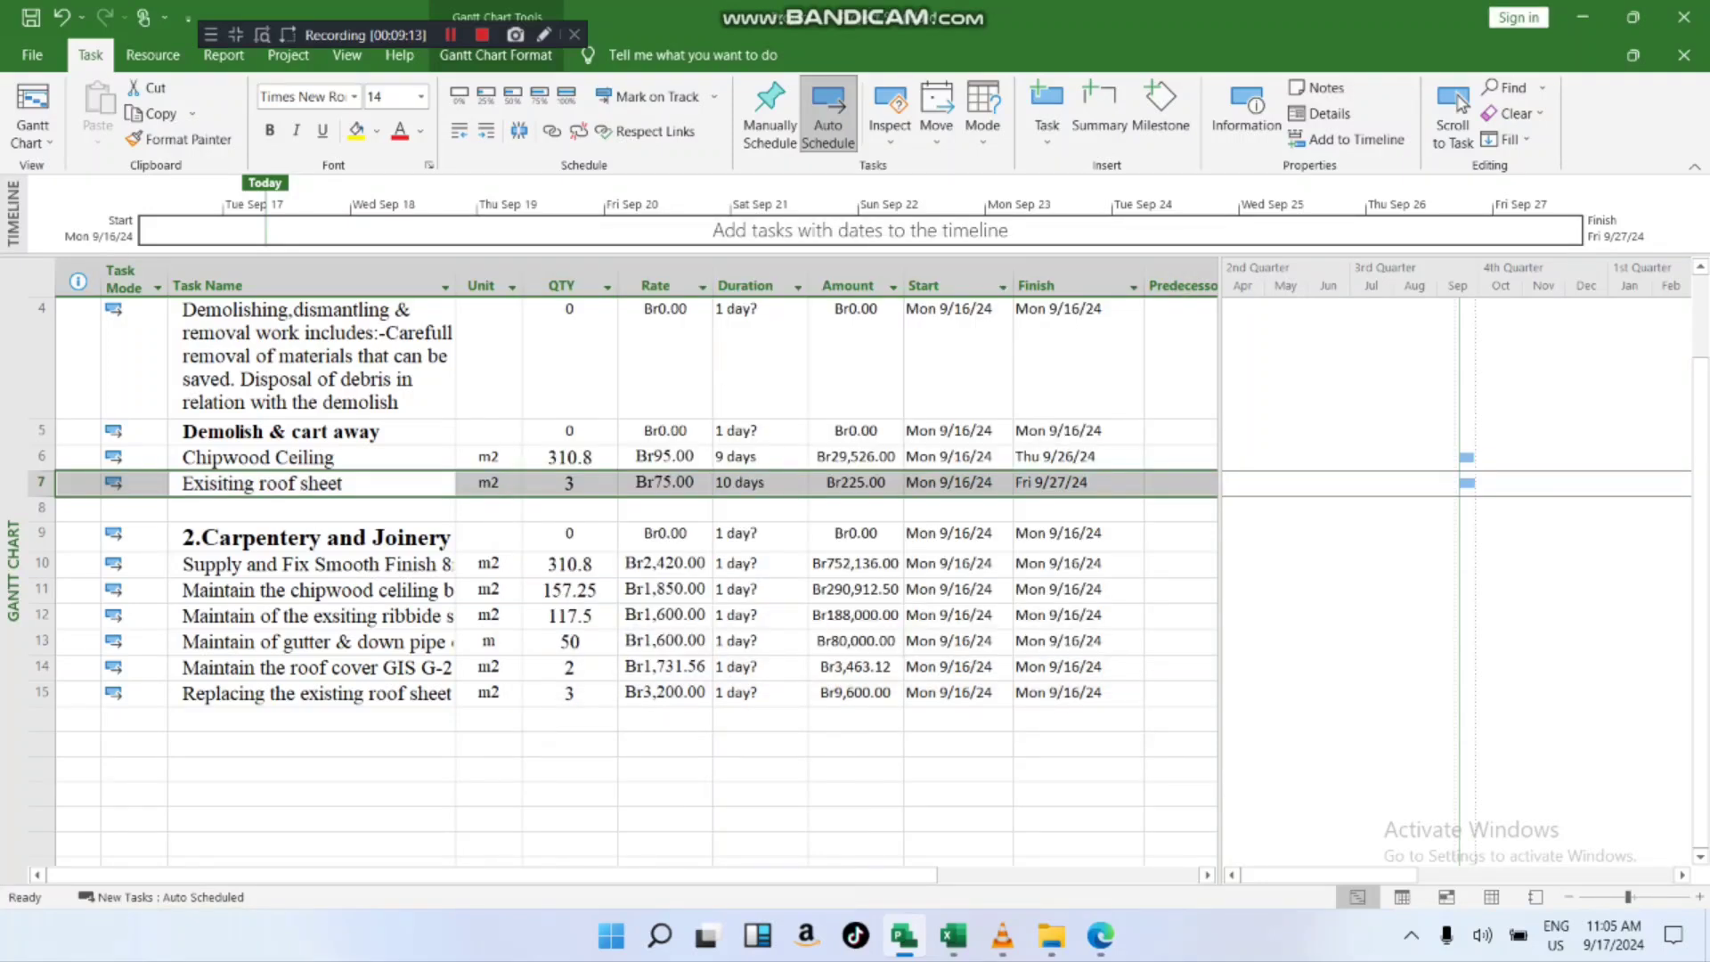
click(311, 458)
click(311, 484)
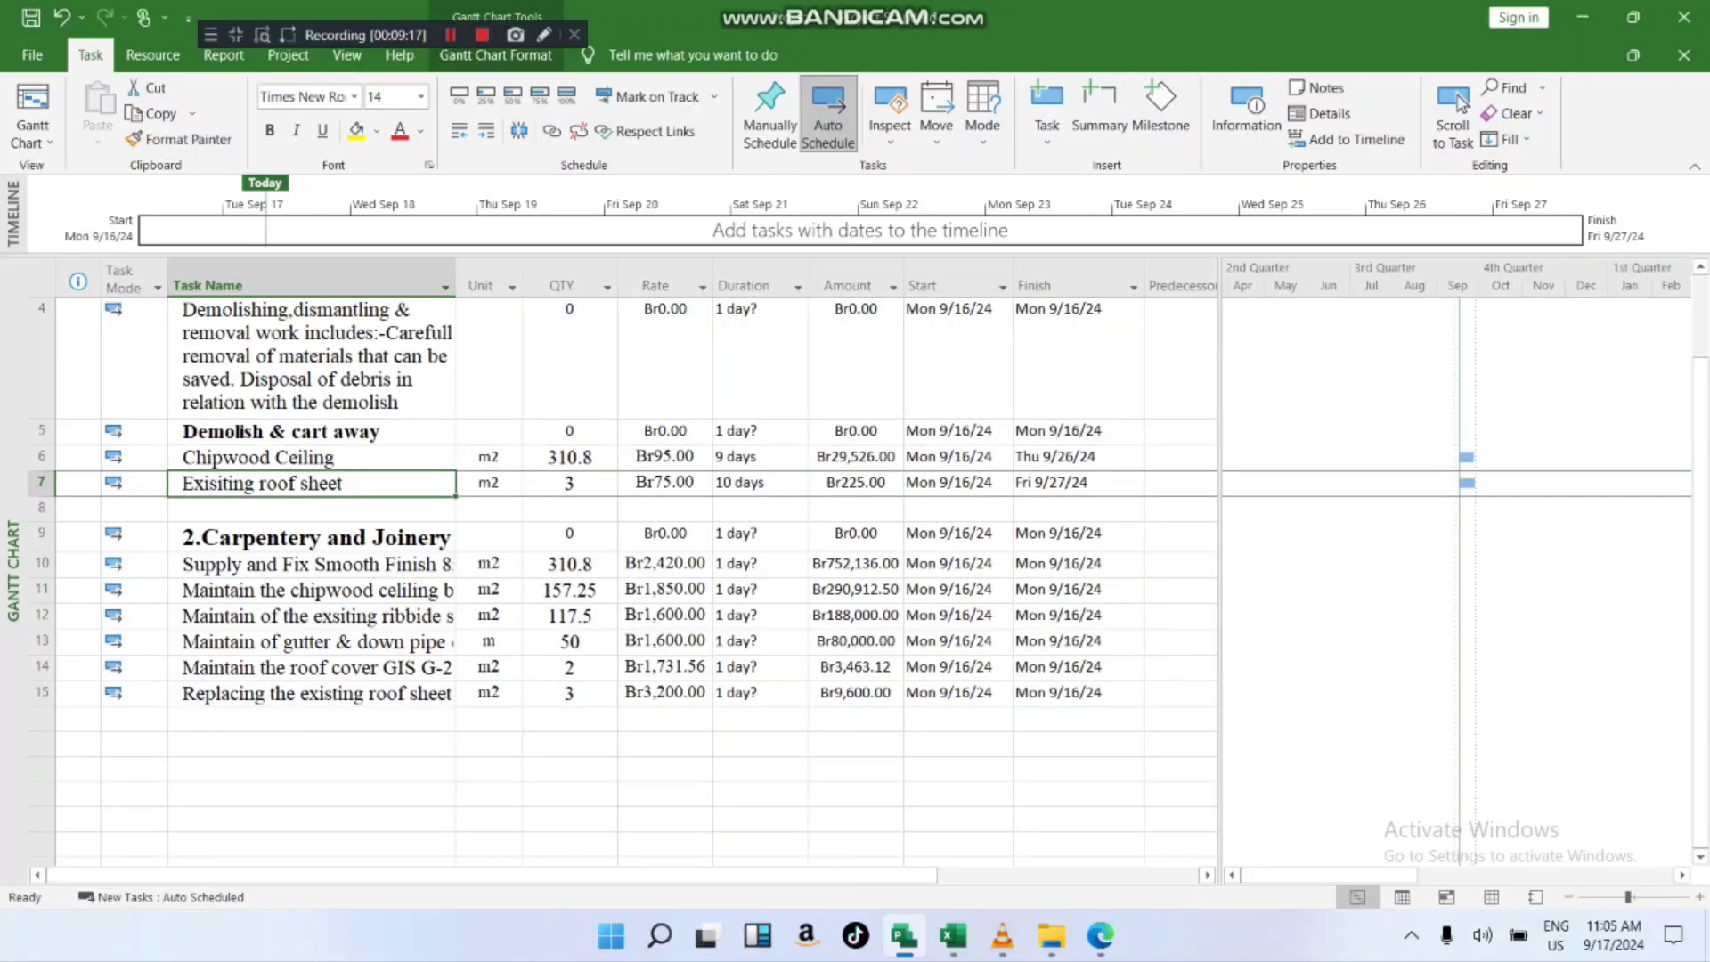
key(Right)
key(Right)
key(Right)
key(Right)
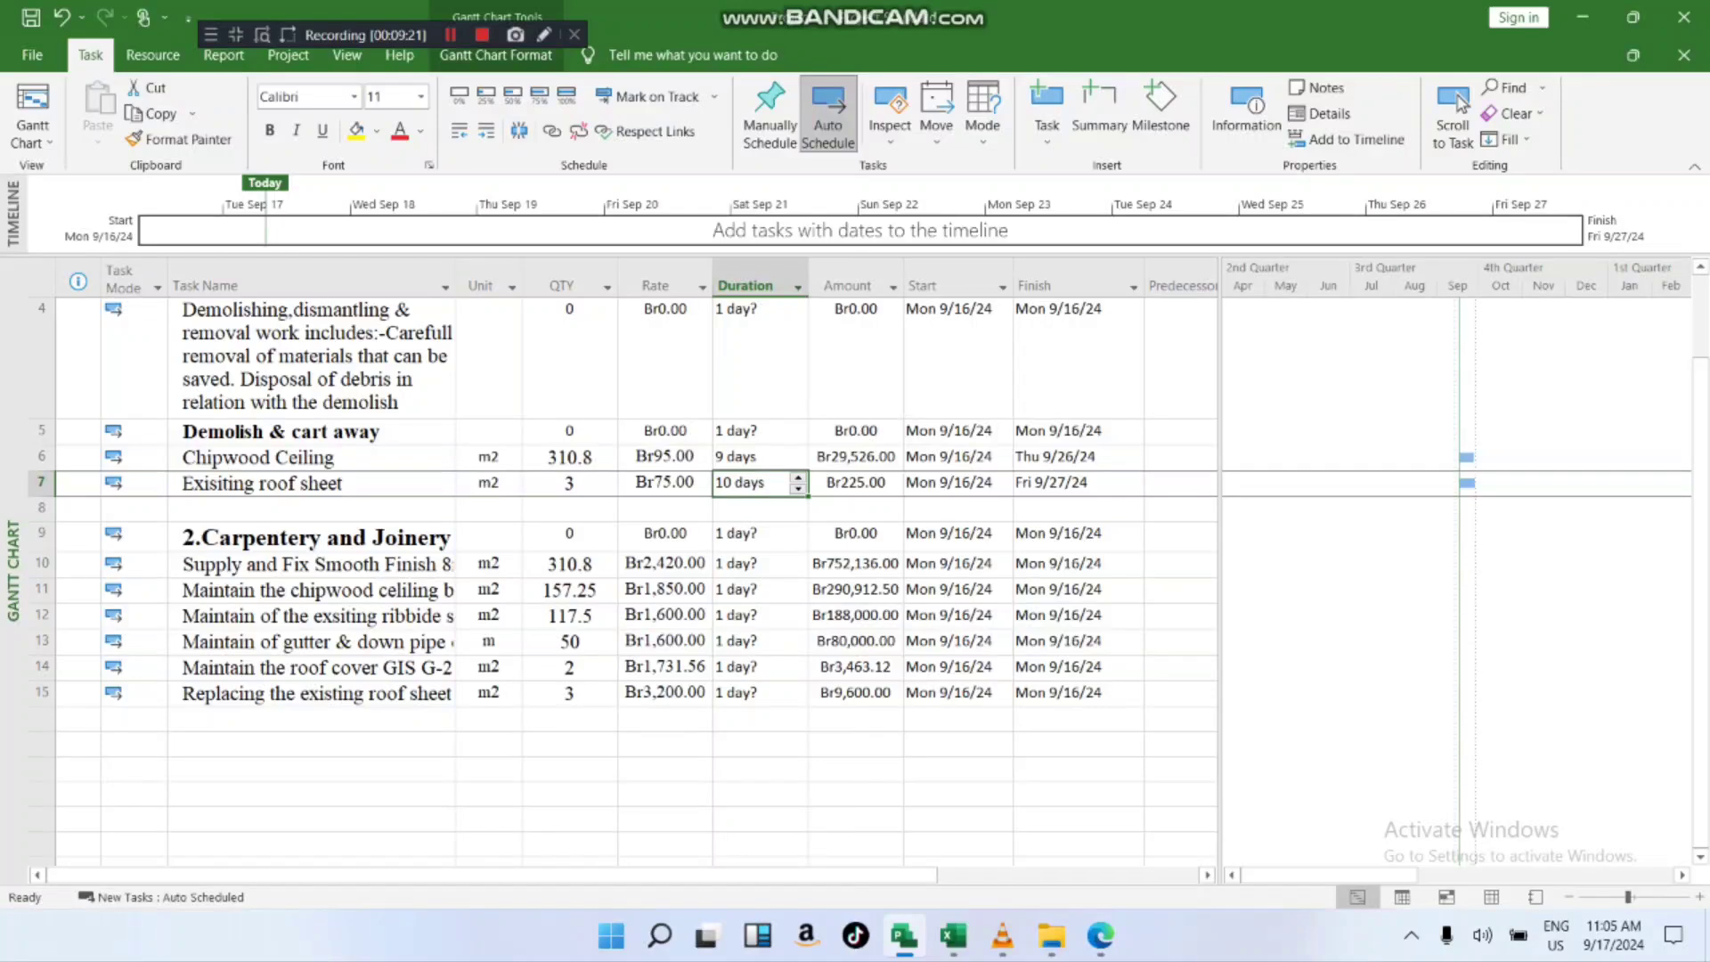
text(2)
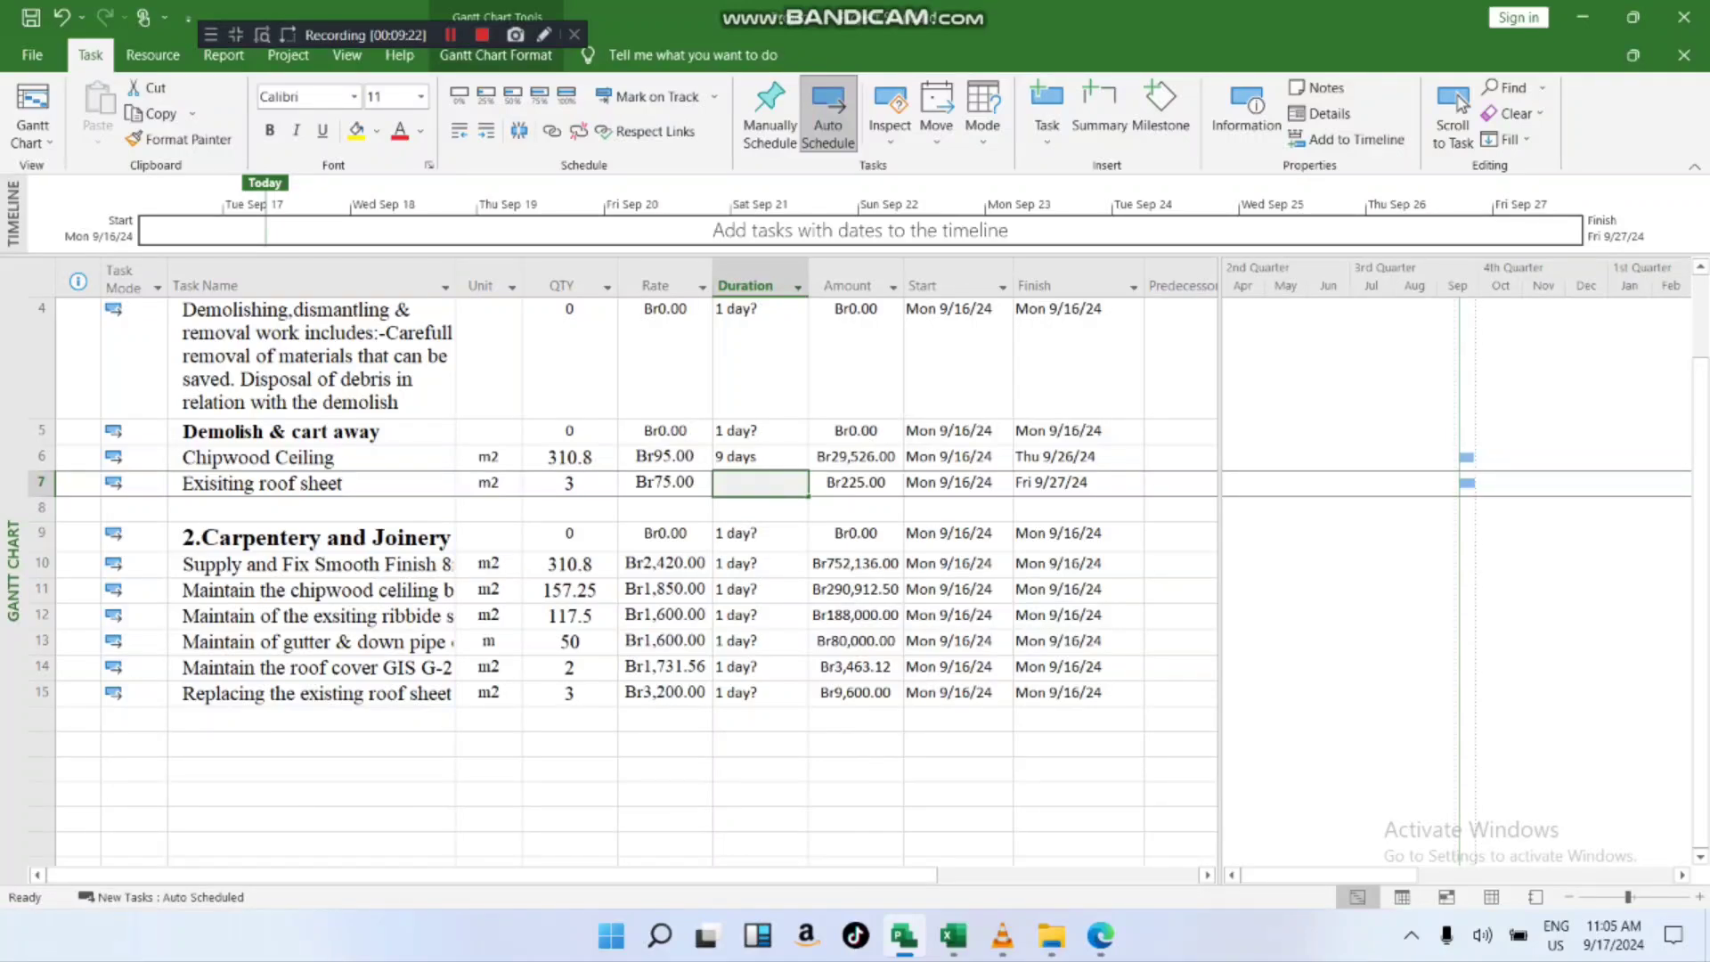
key(Return)
key(Left)
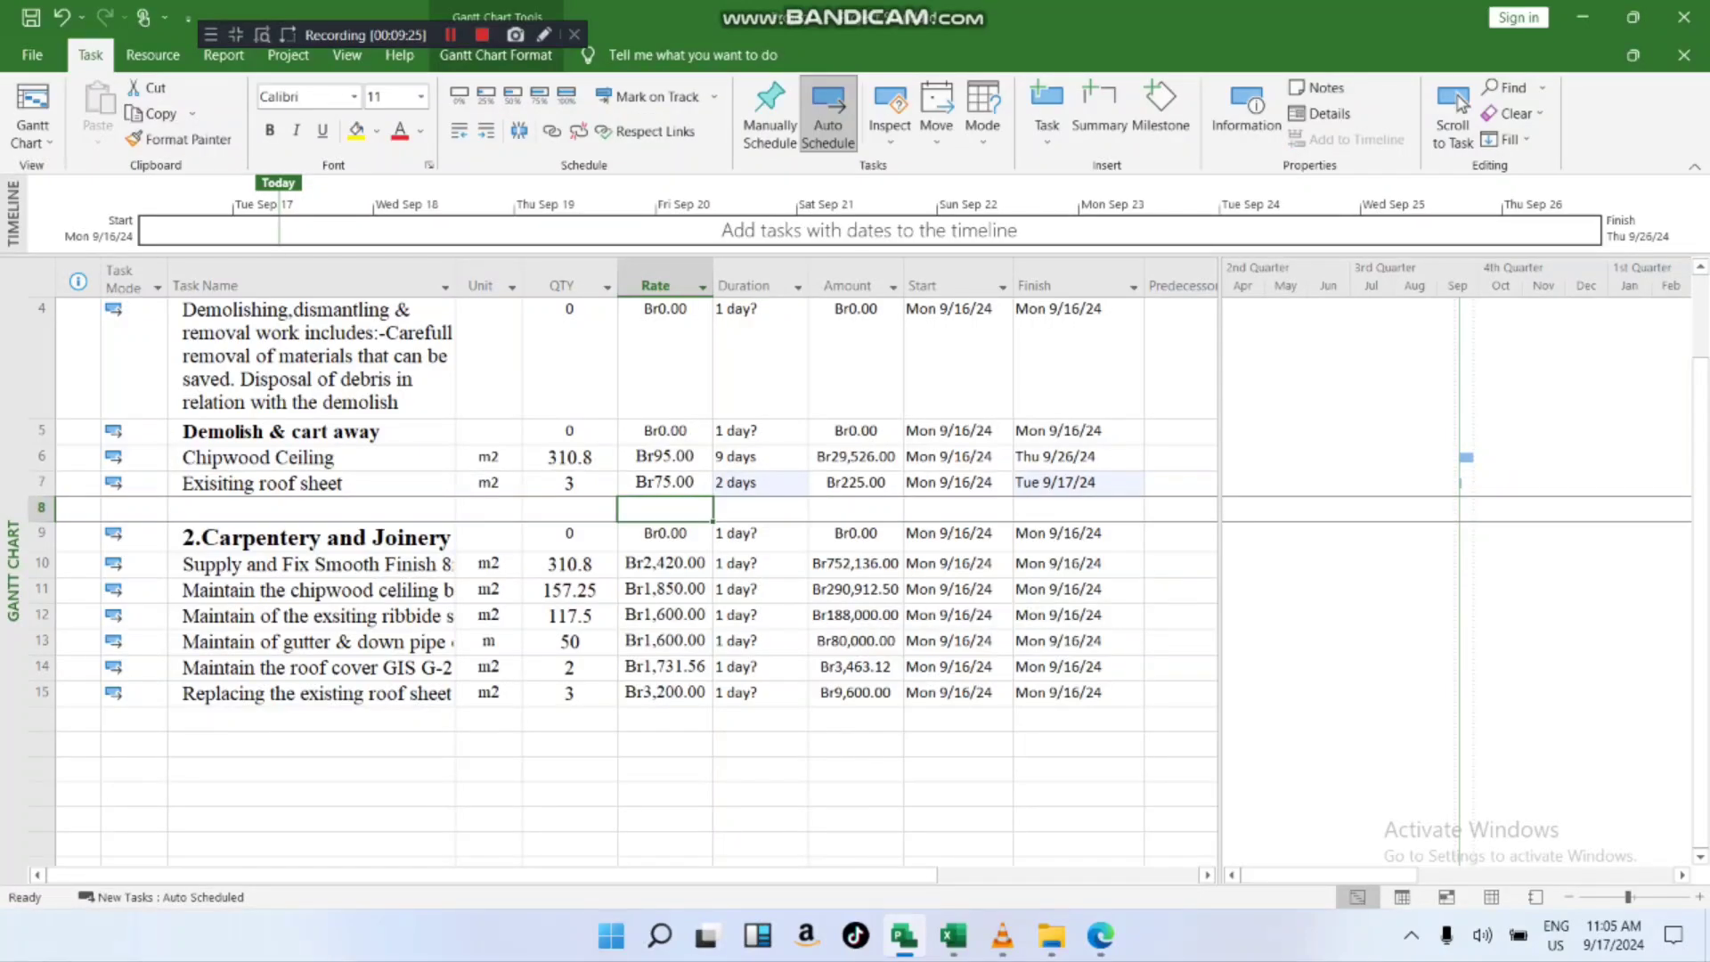
- Set the Chipwood Ceiling task's duration to 4 days
click(757, 457)
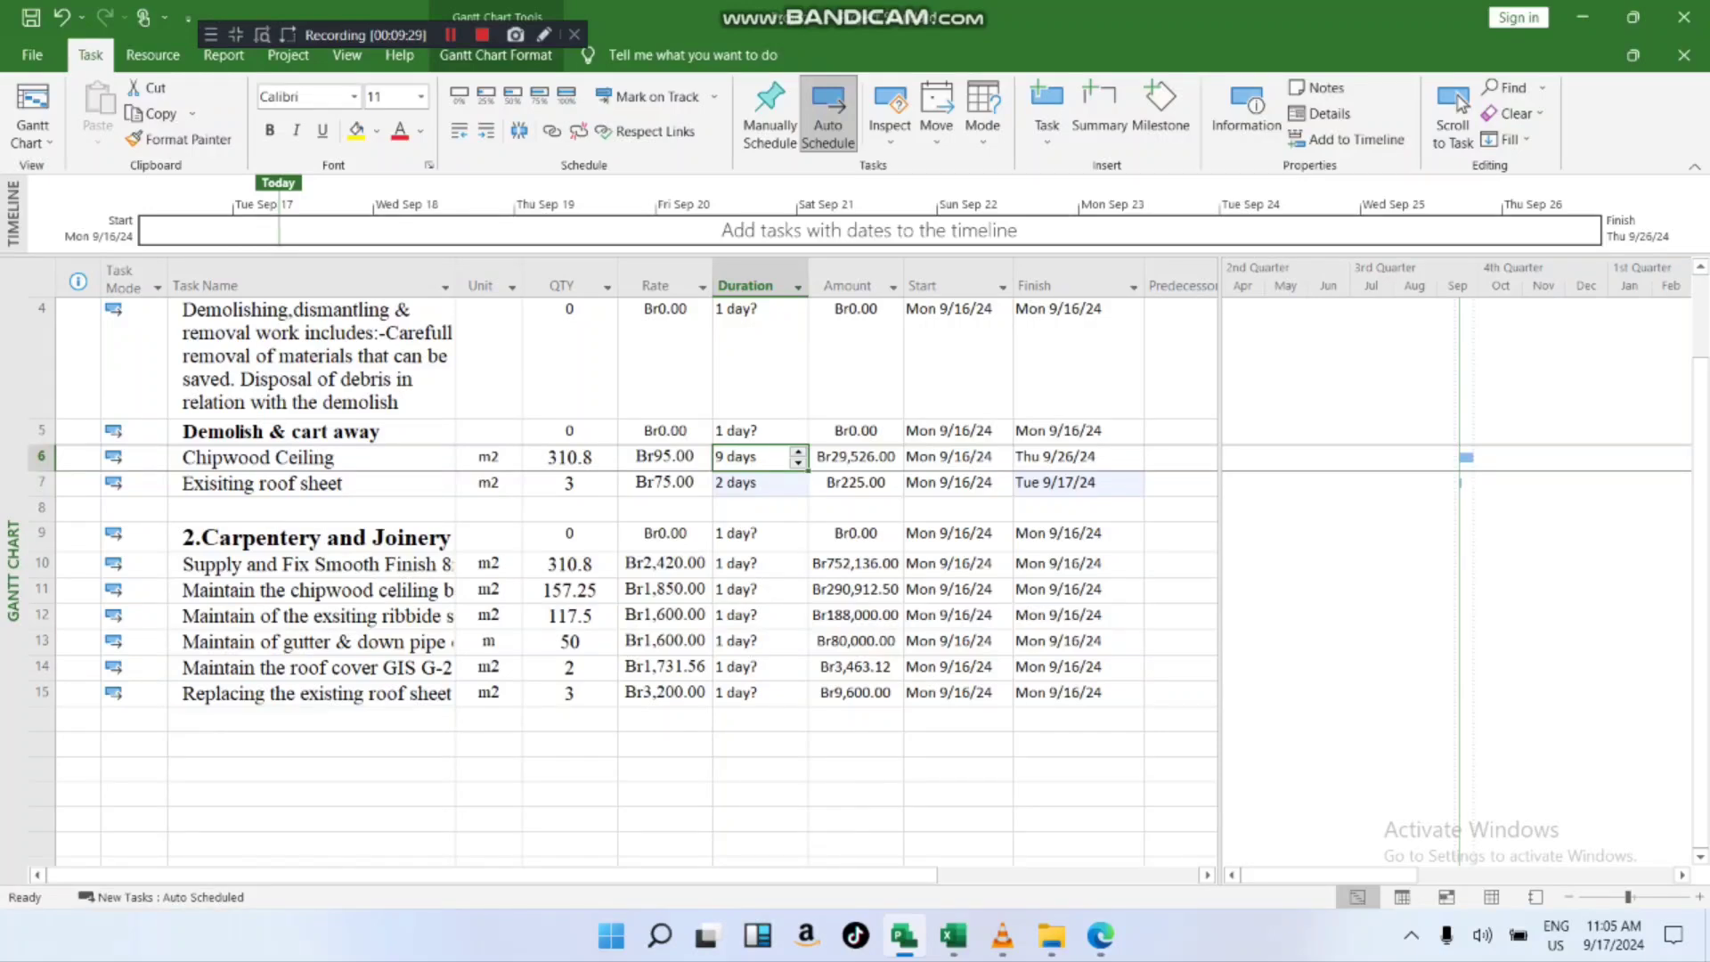
text(5)
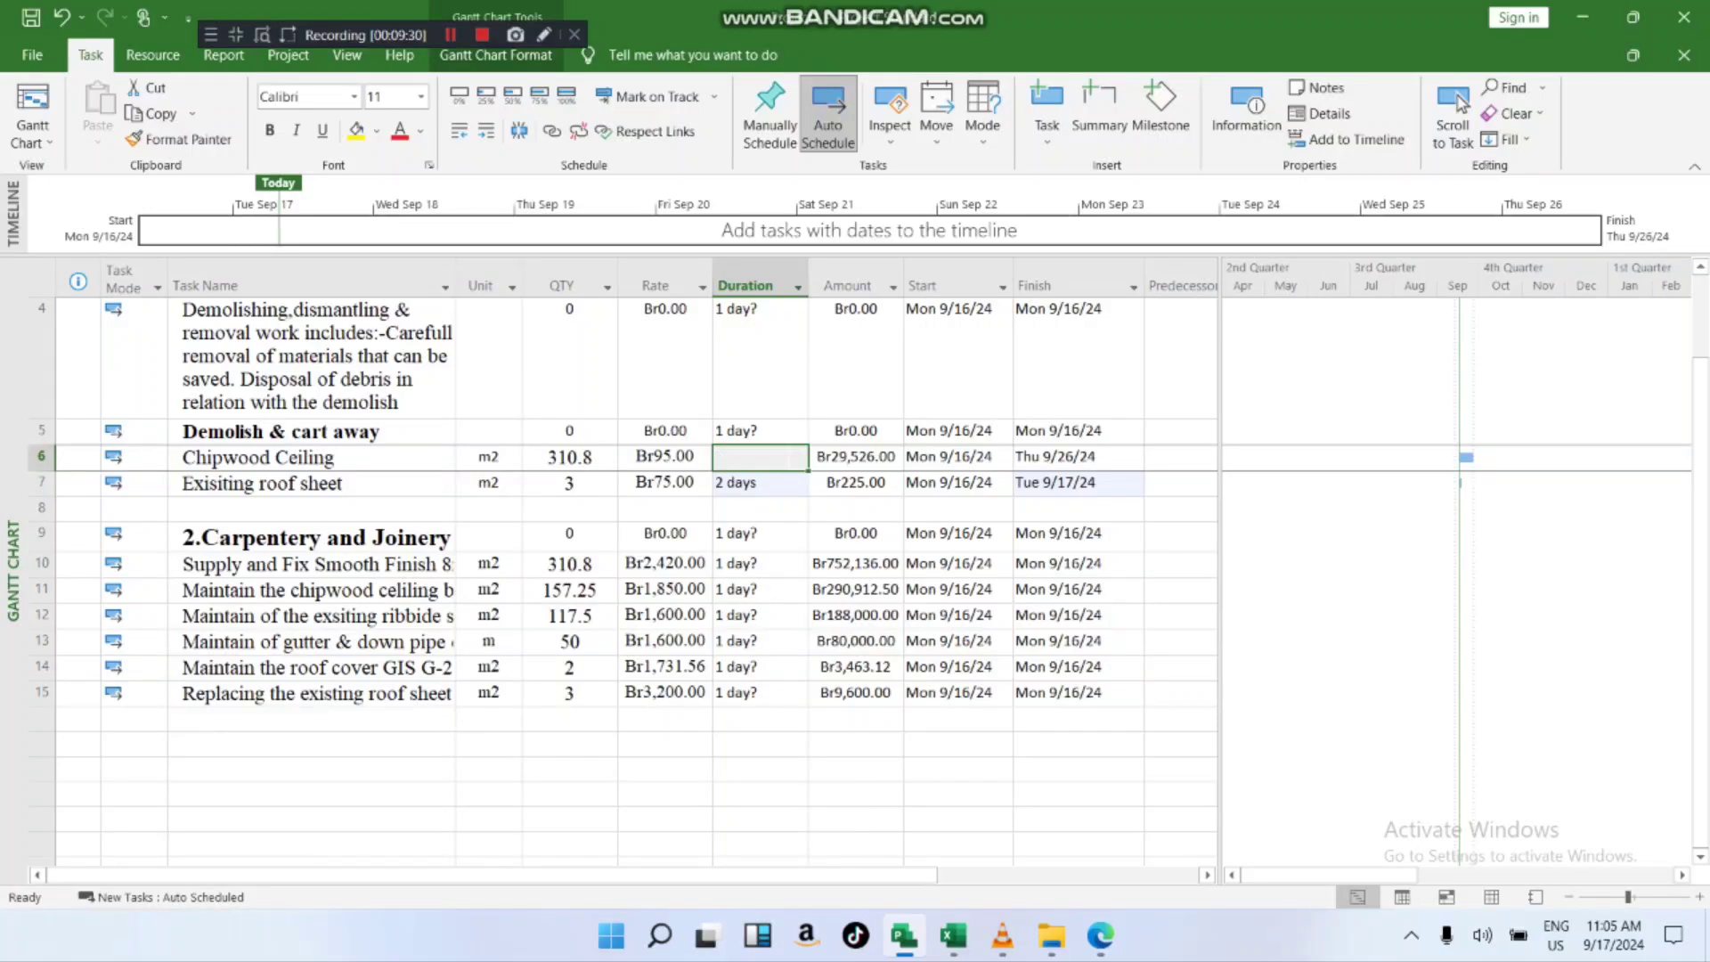
key(BackSpace)
text(4)
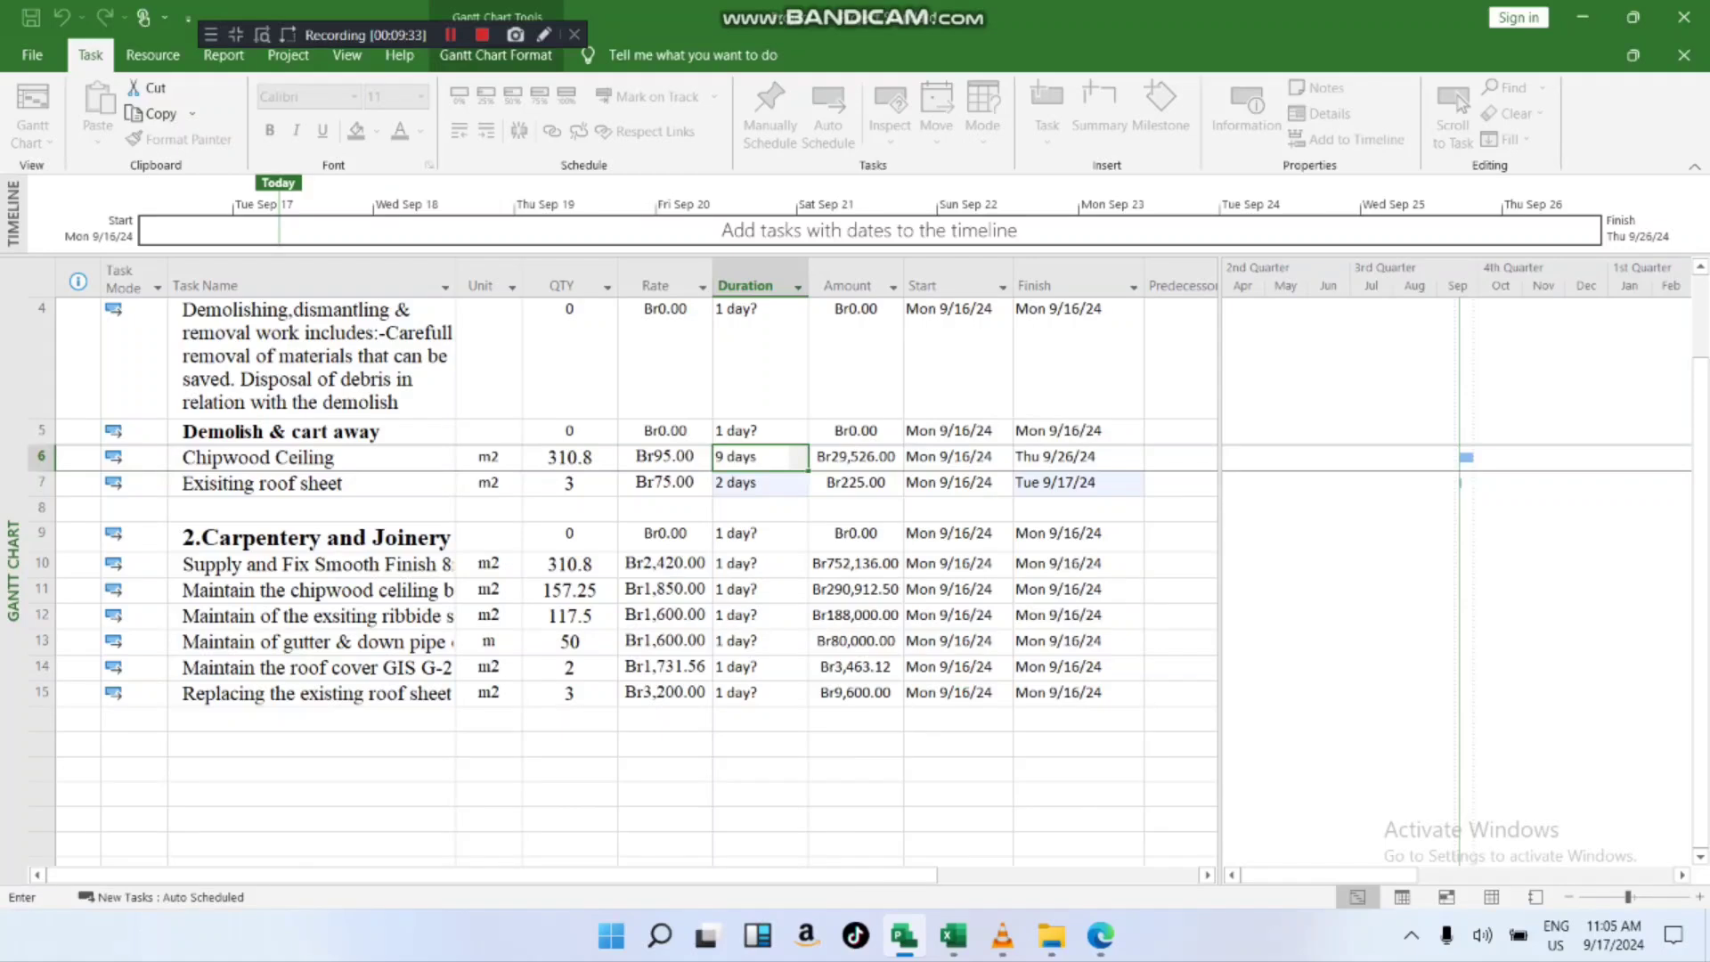
key(Return)
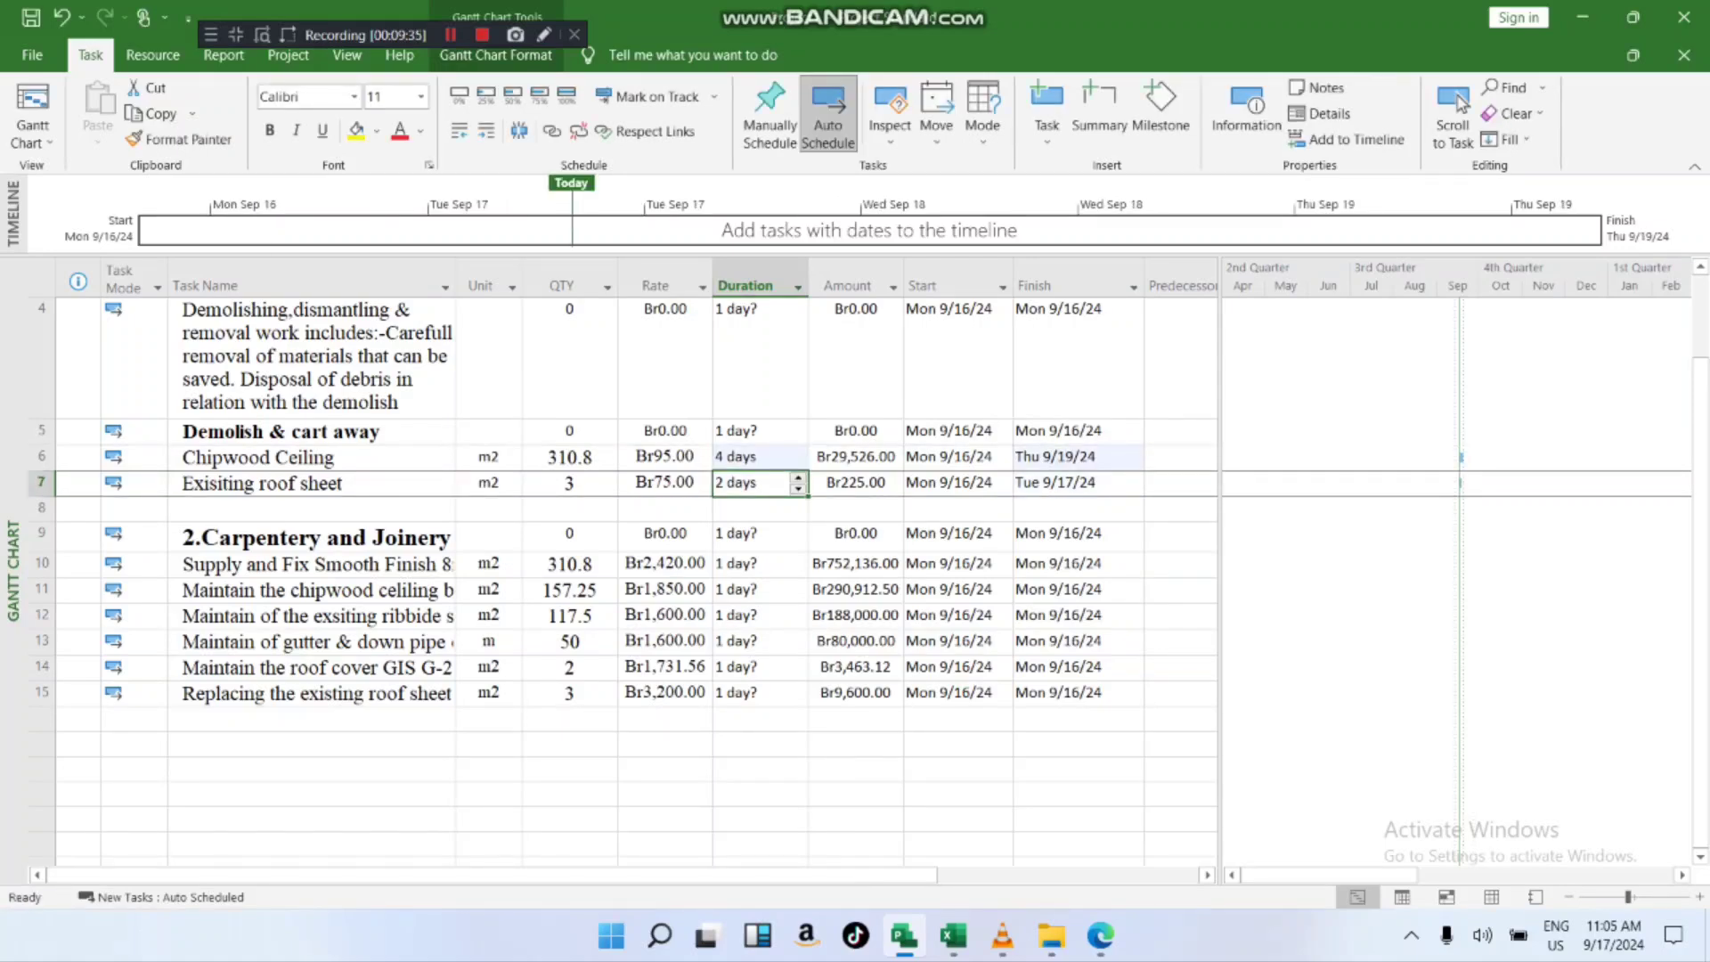
double_click(276, 484)
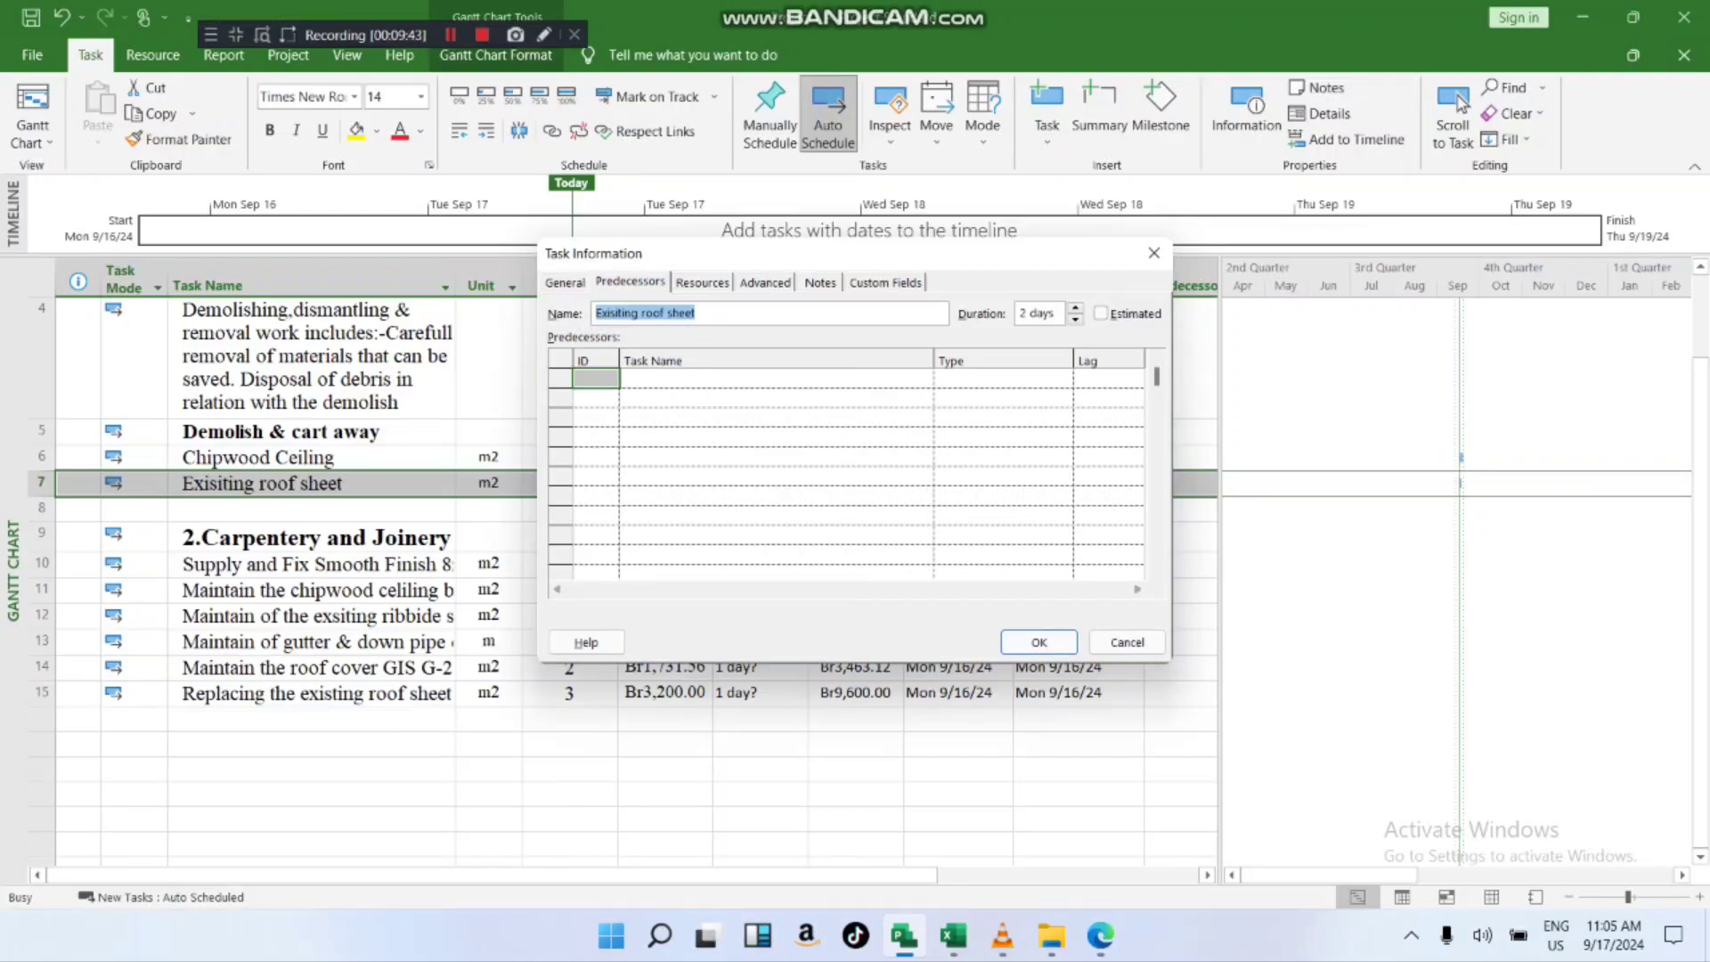
text(6)
key(BackSpace)
click(1154, 253)
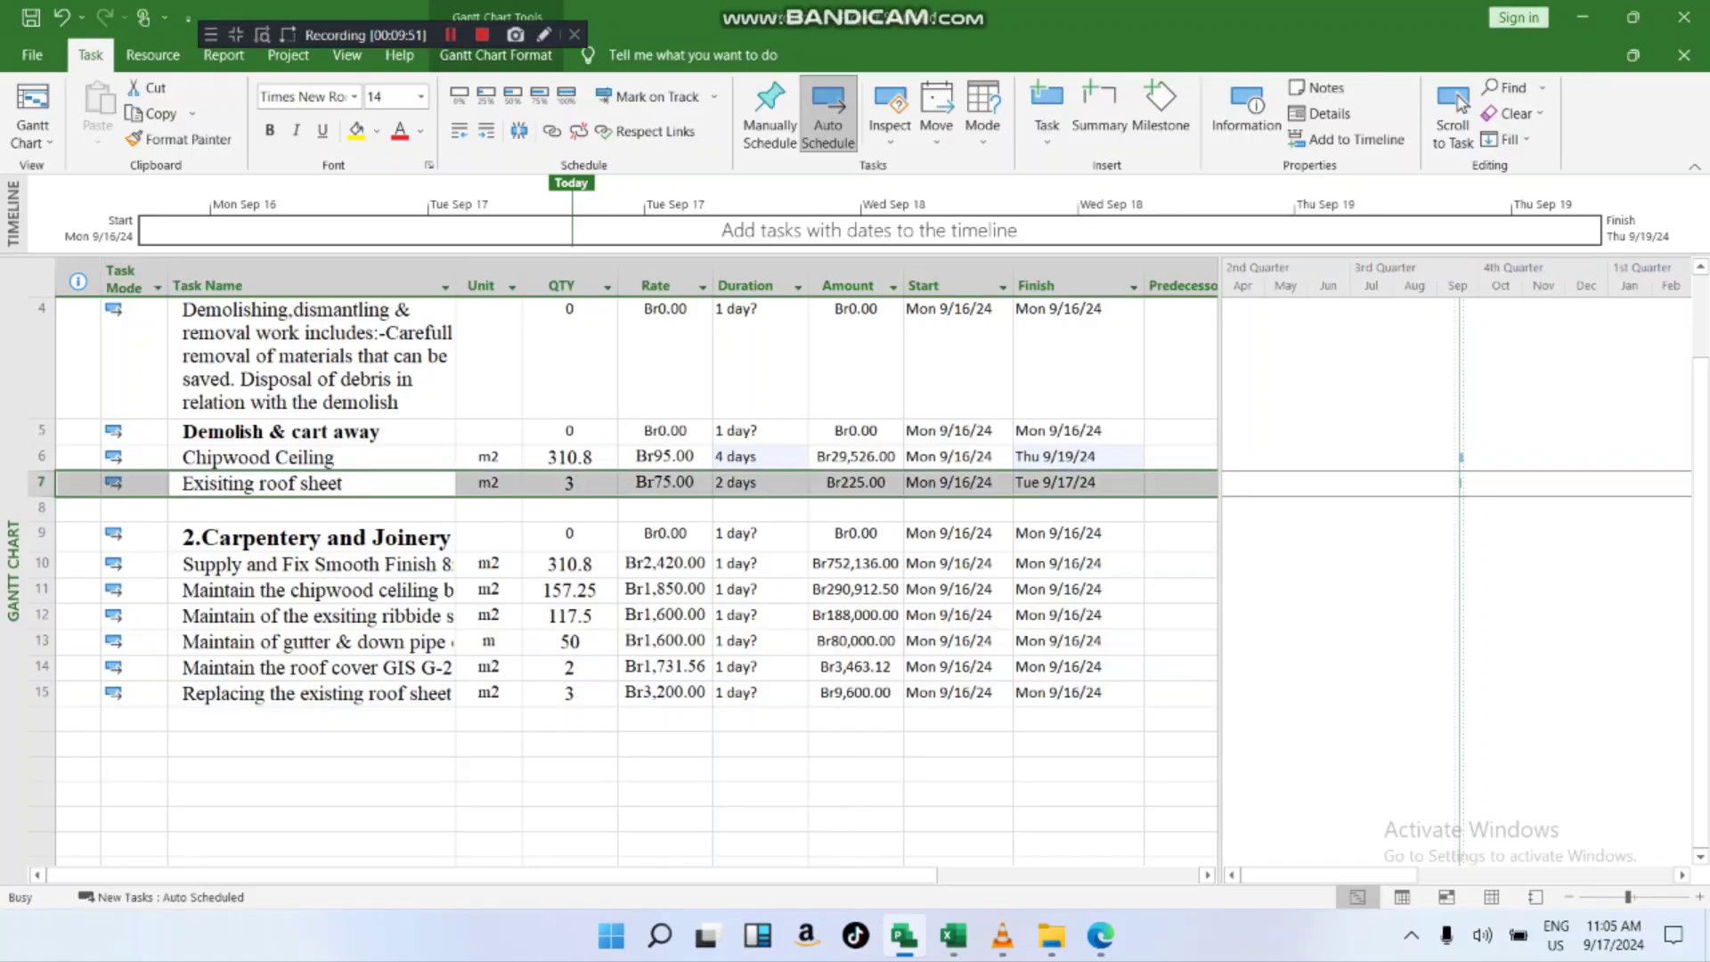
- Add task 6, Chipwood Ceiling, as a predecessor of the Exisiting roof sheet task
key(shift+F2)
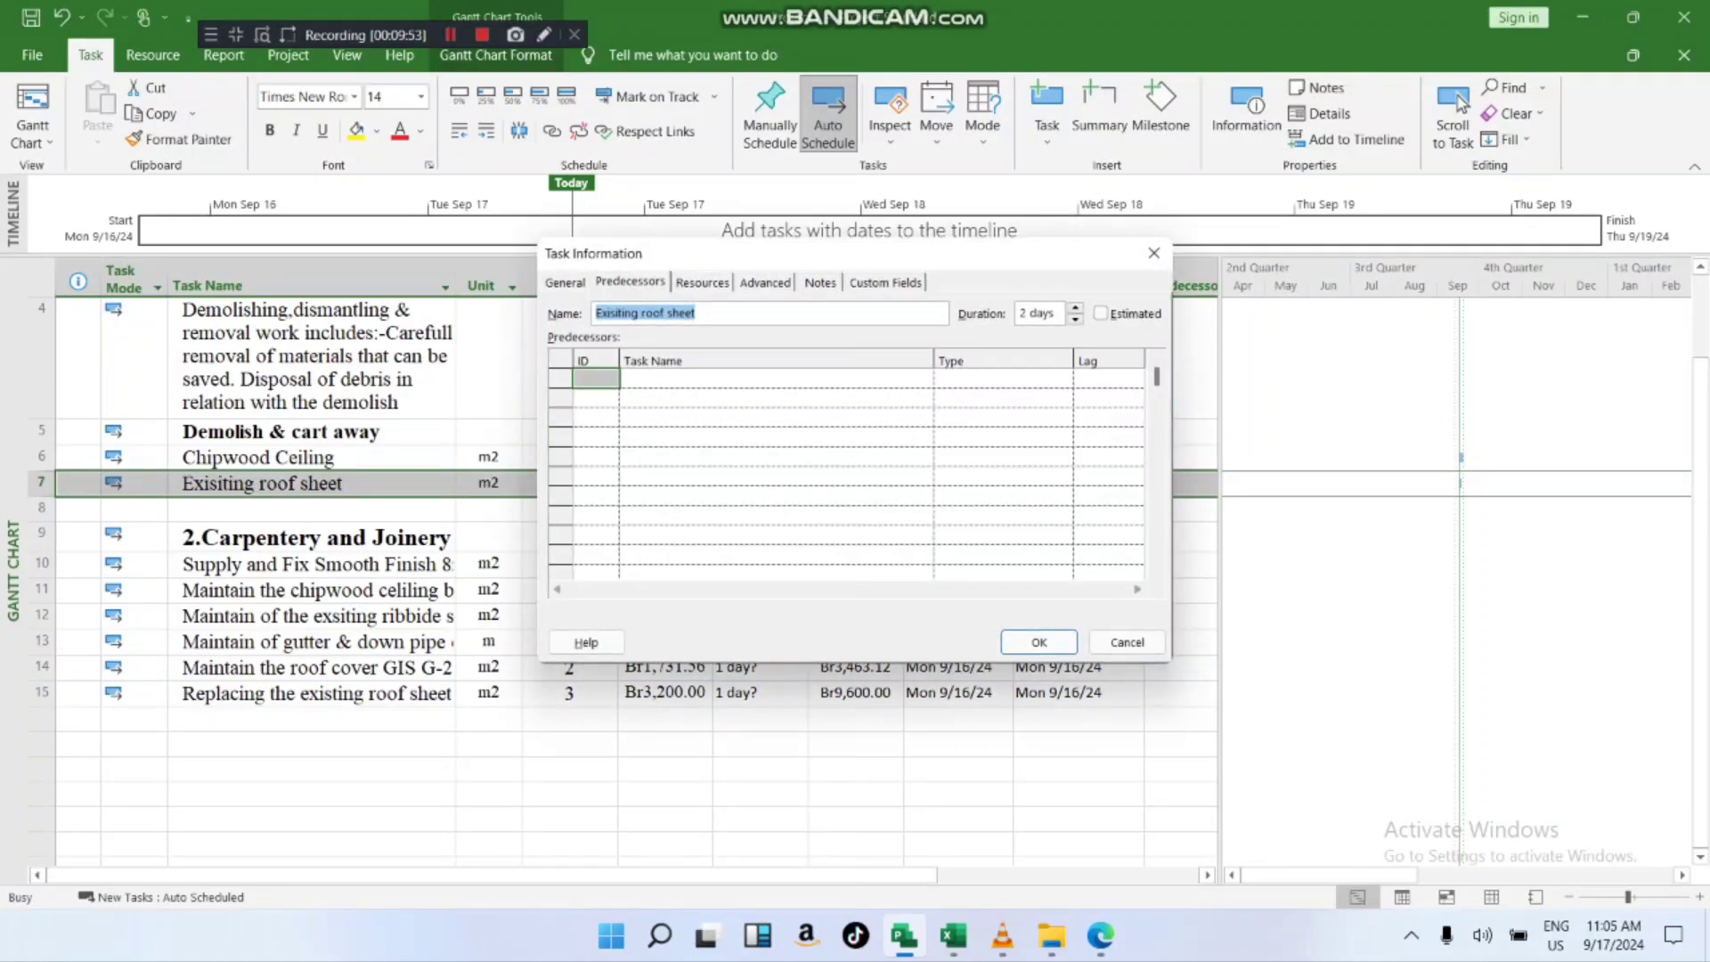
text(6)
click(596, 379)
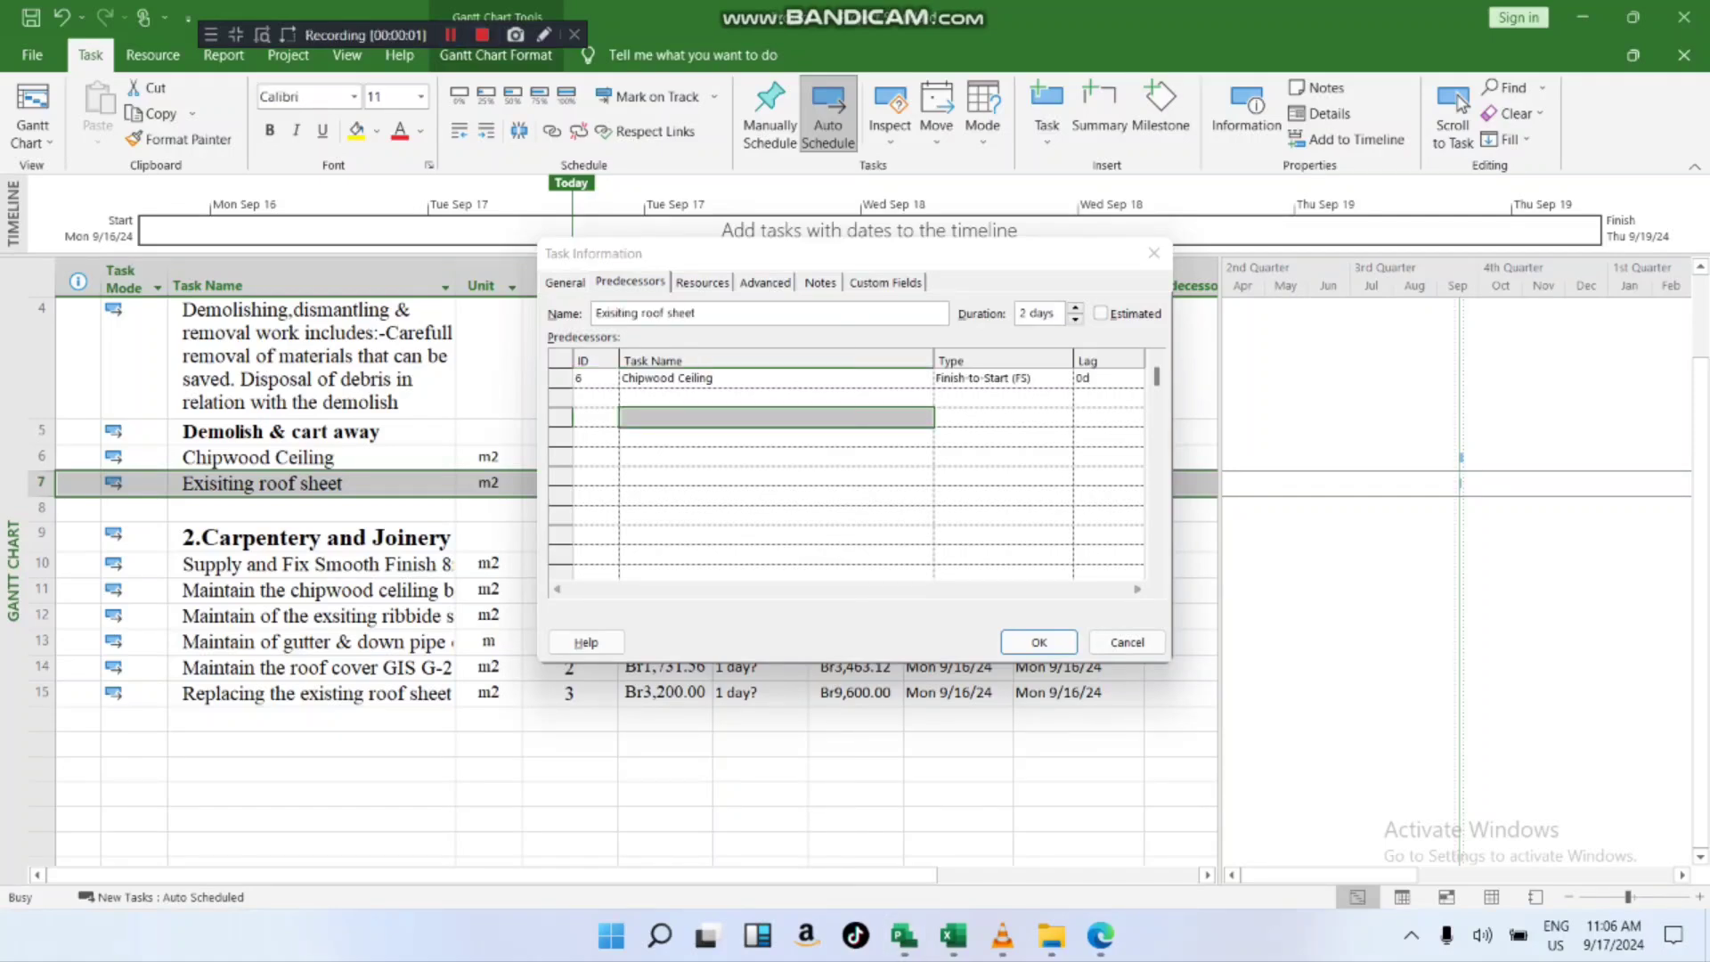
click(775, 378)
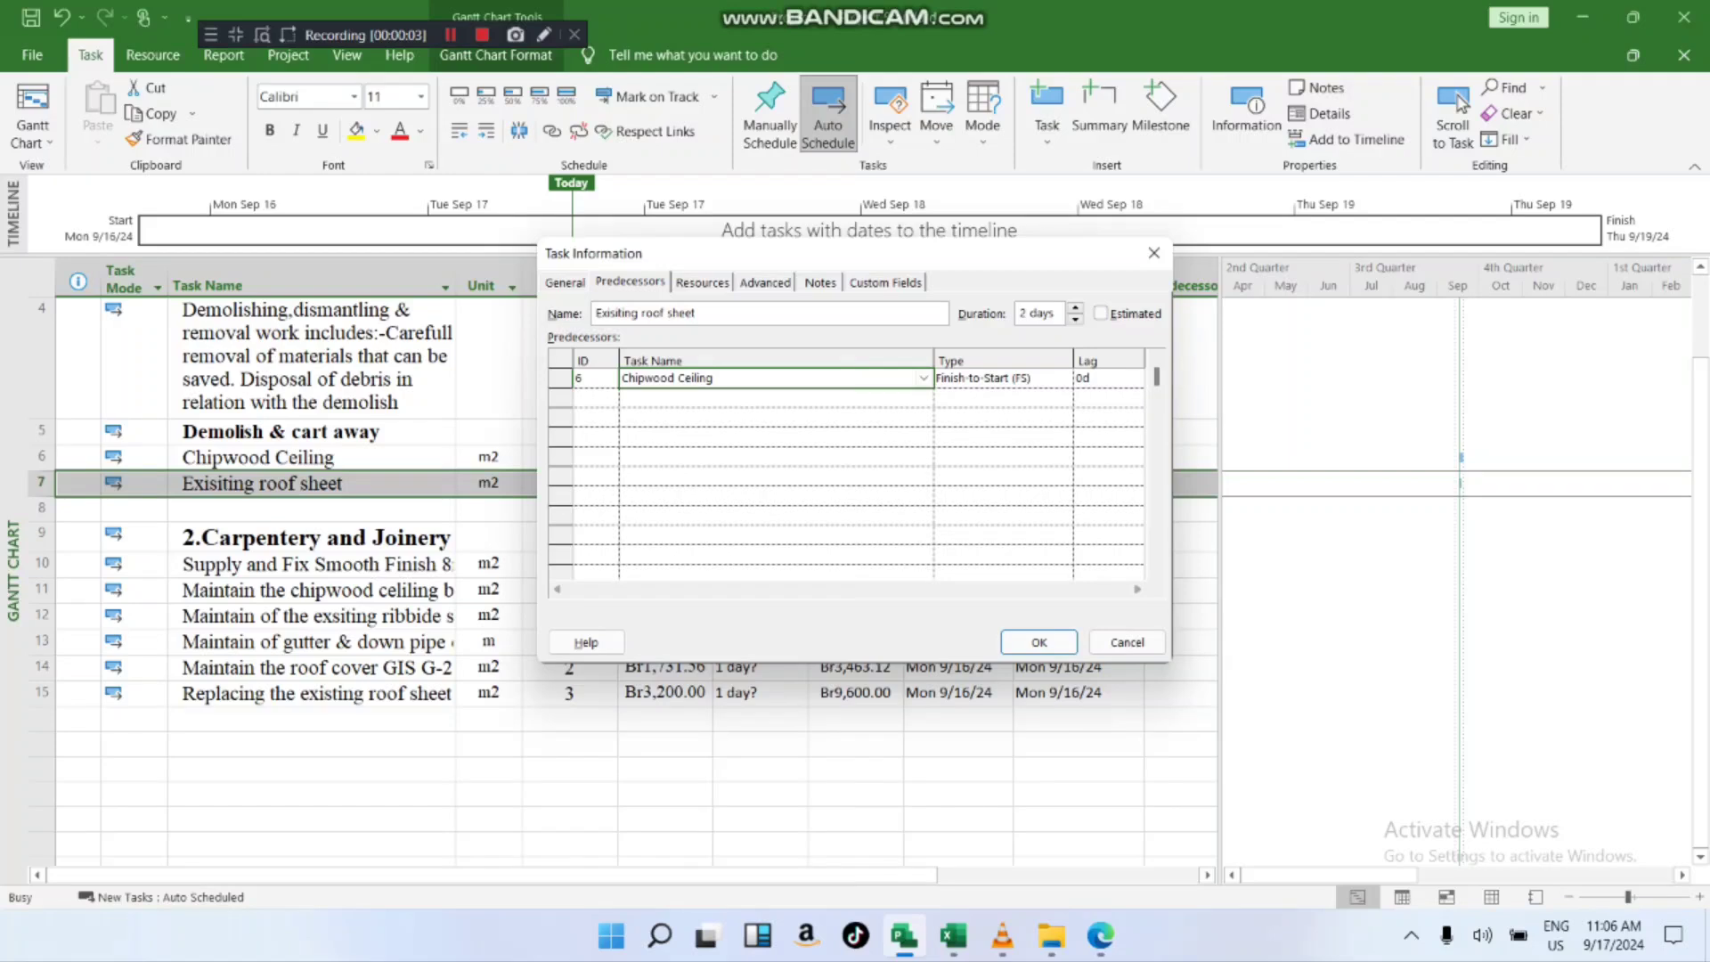
click(595, 379)
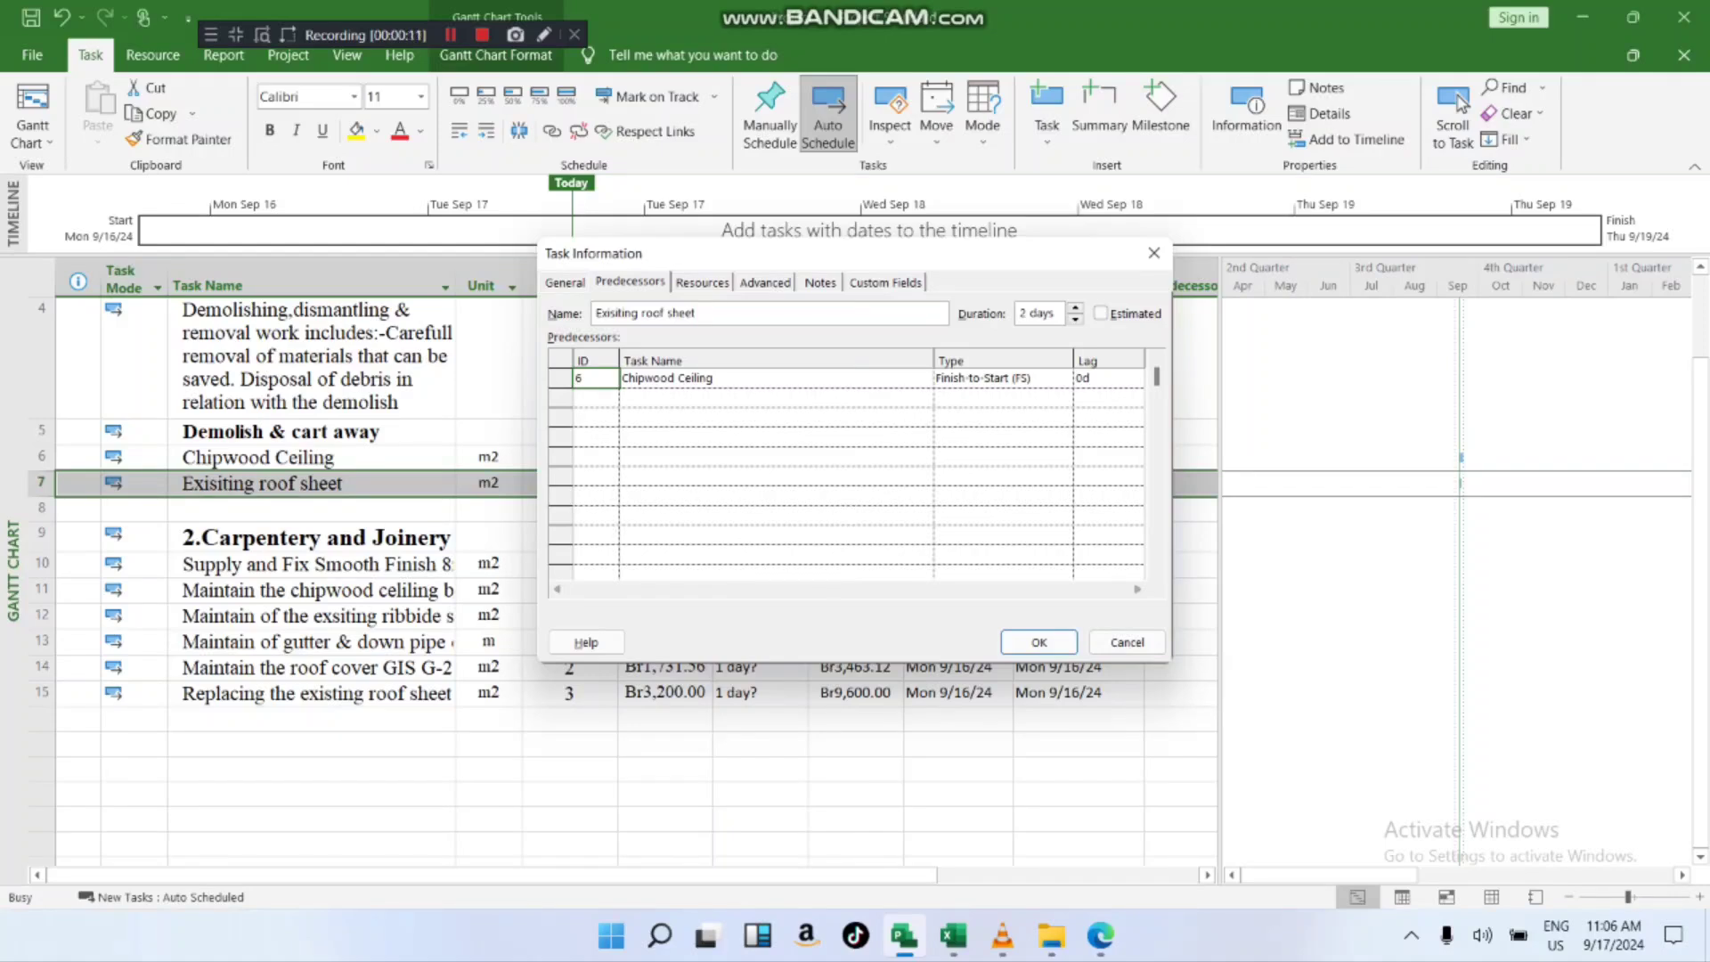
- Set the Chipwood Ceiling predecessor's link type to Start-to-Start (SS), keep the lag at 0d, and apply the task changes
click(1003, 379)
click(1064, 379)
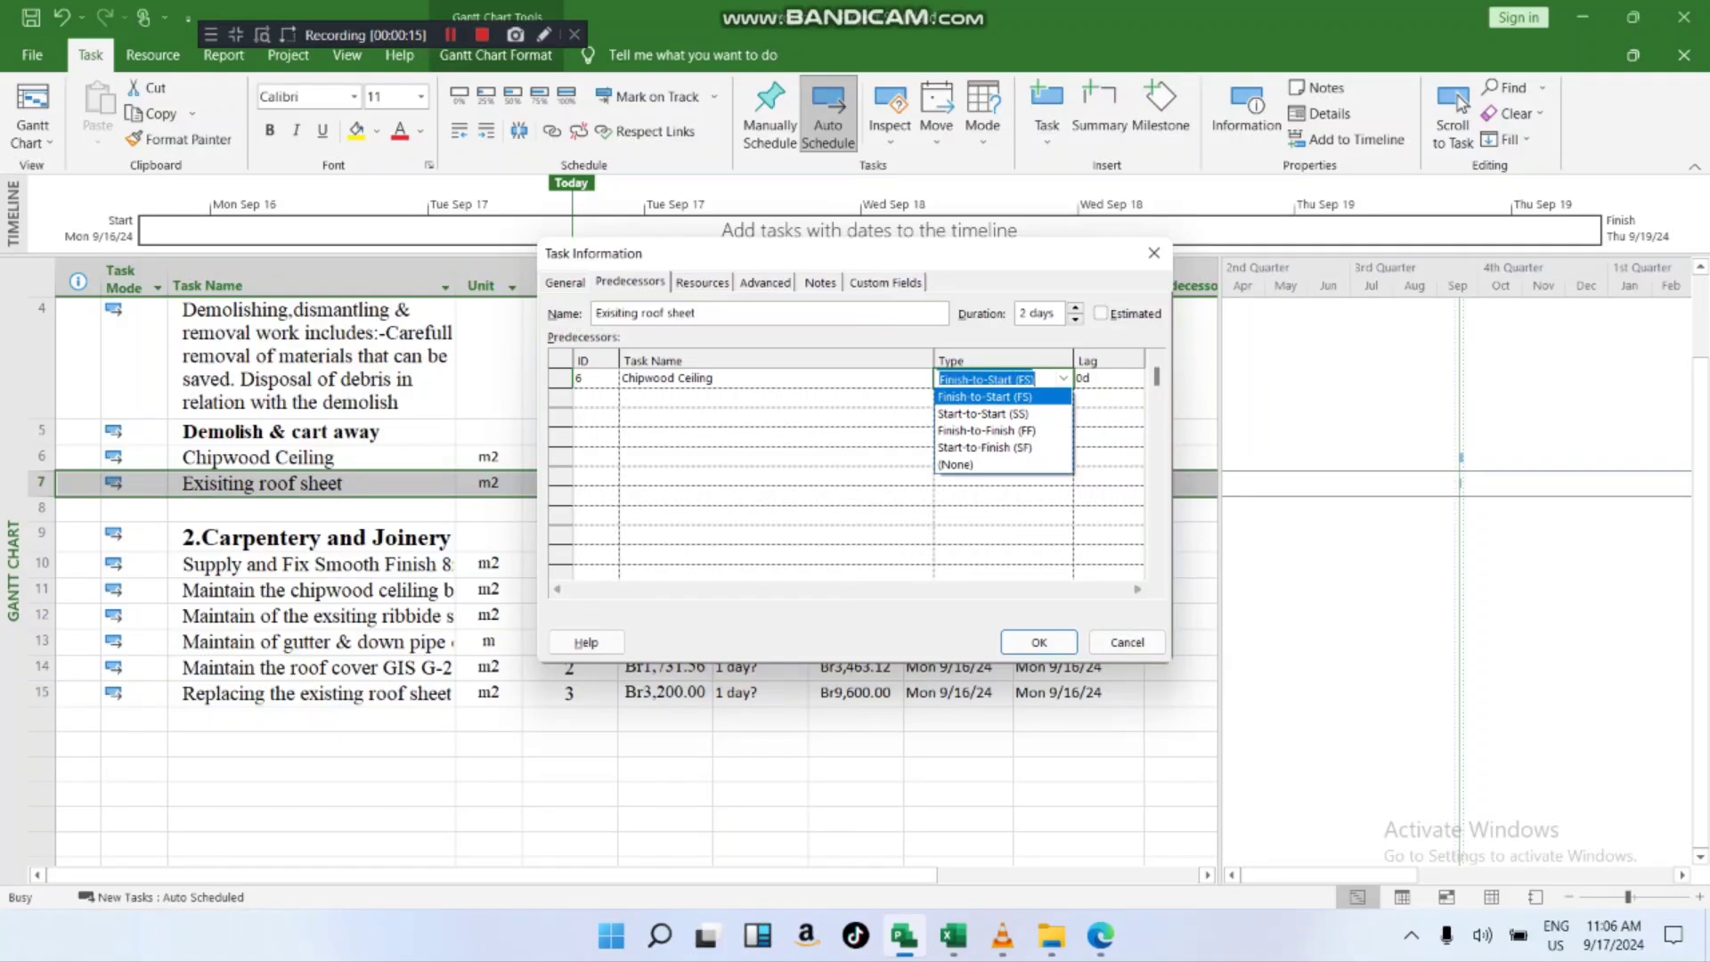
key(Down)
key(Down)
key(Up)
key(Return)
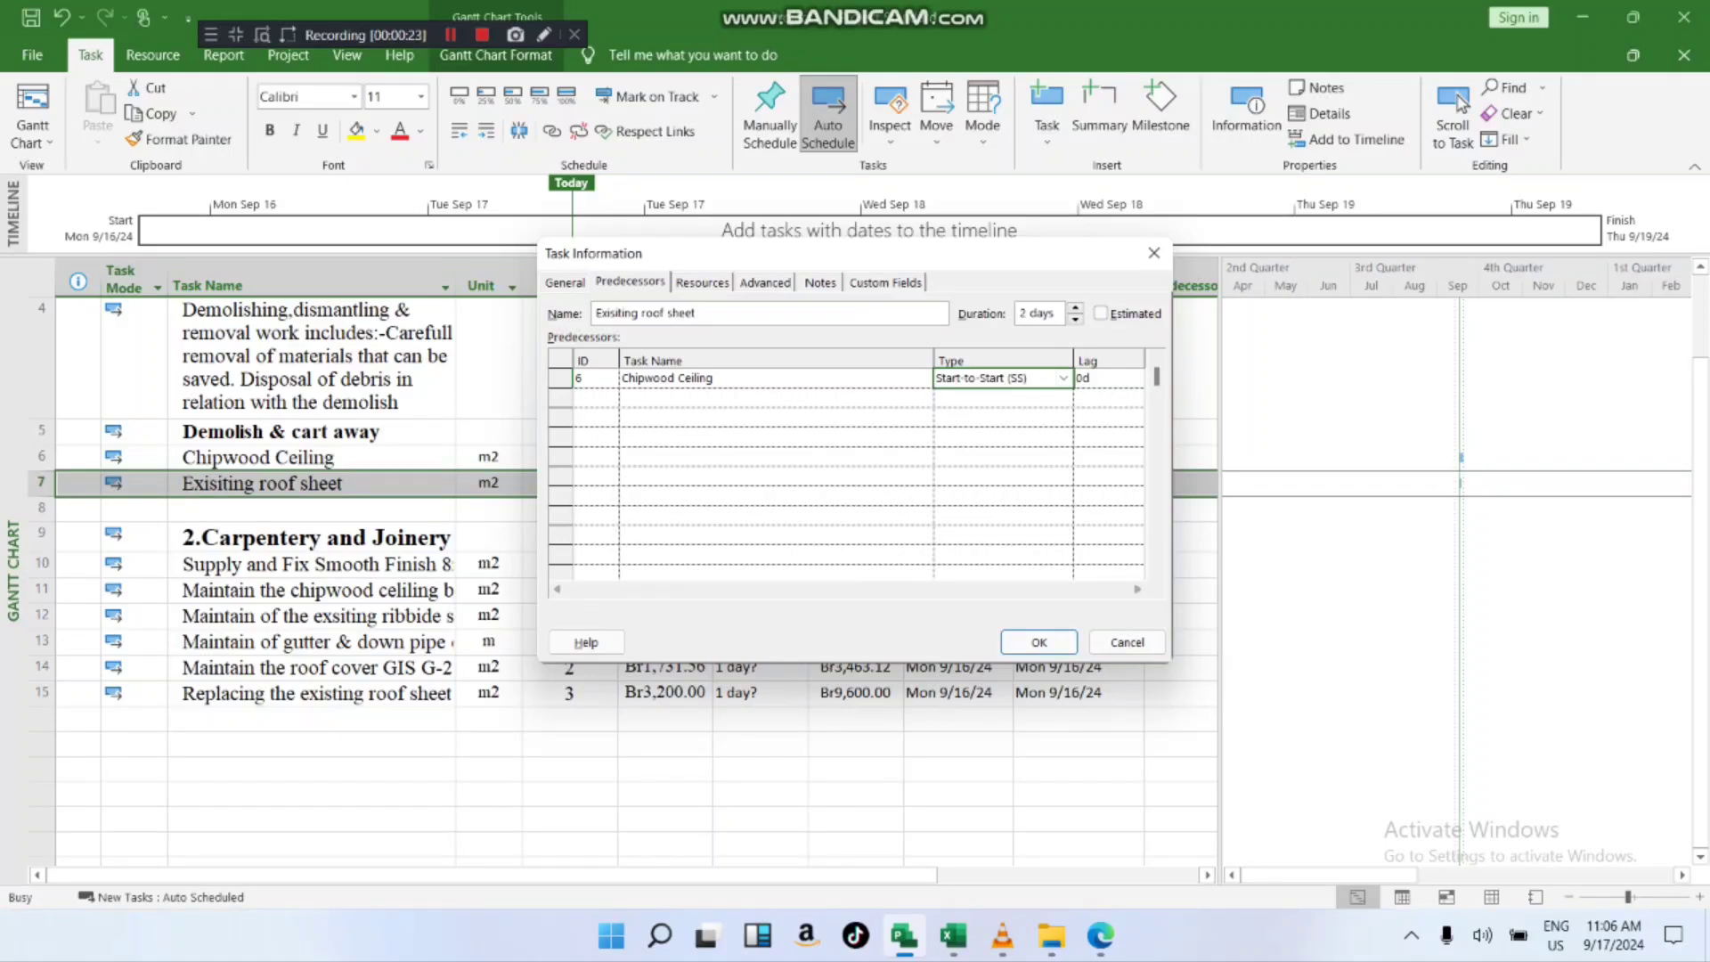
click(1114, 379)
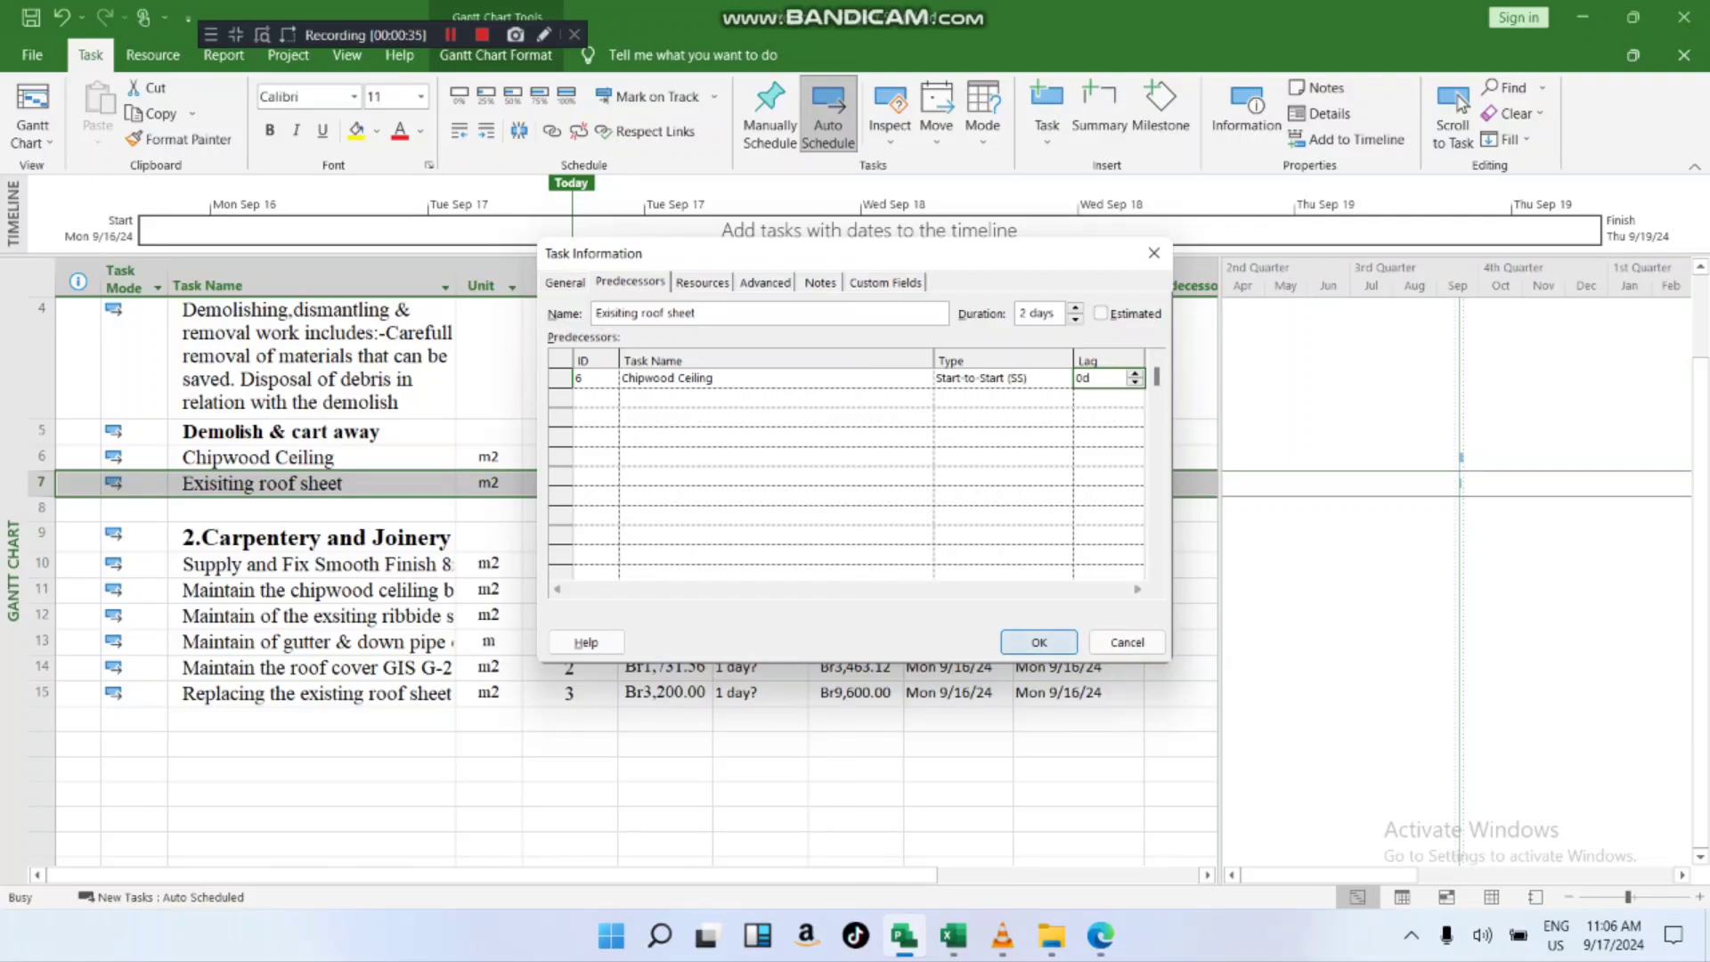
key(Return)
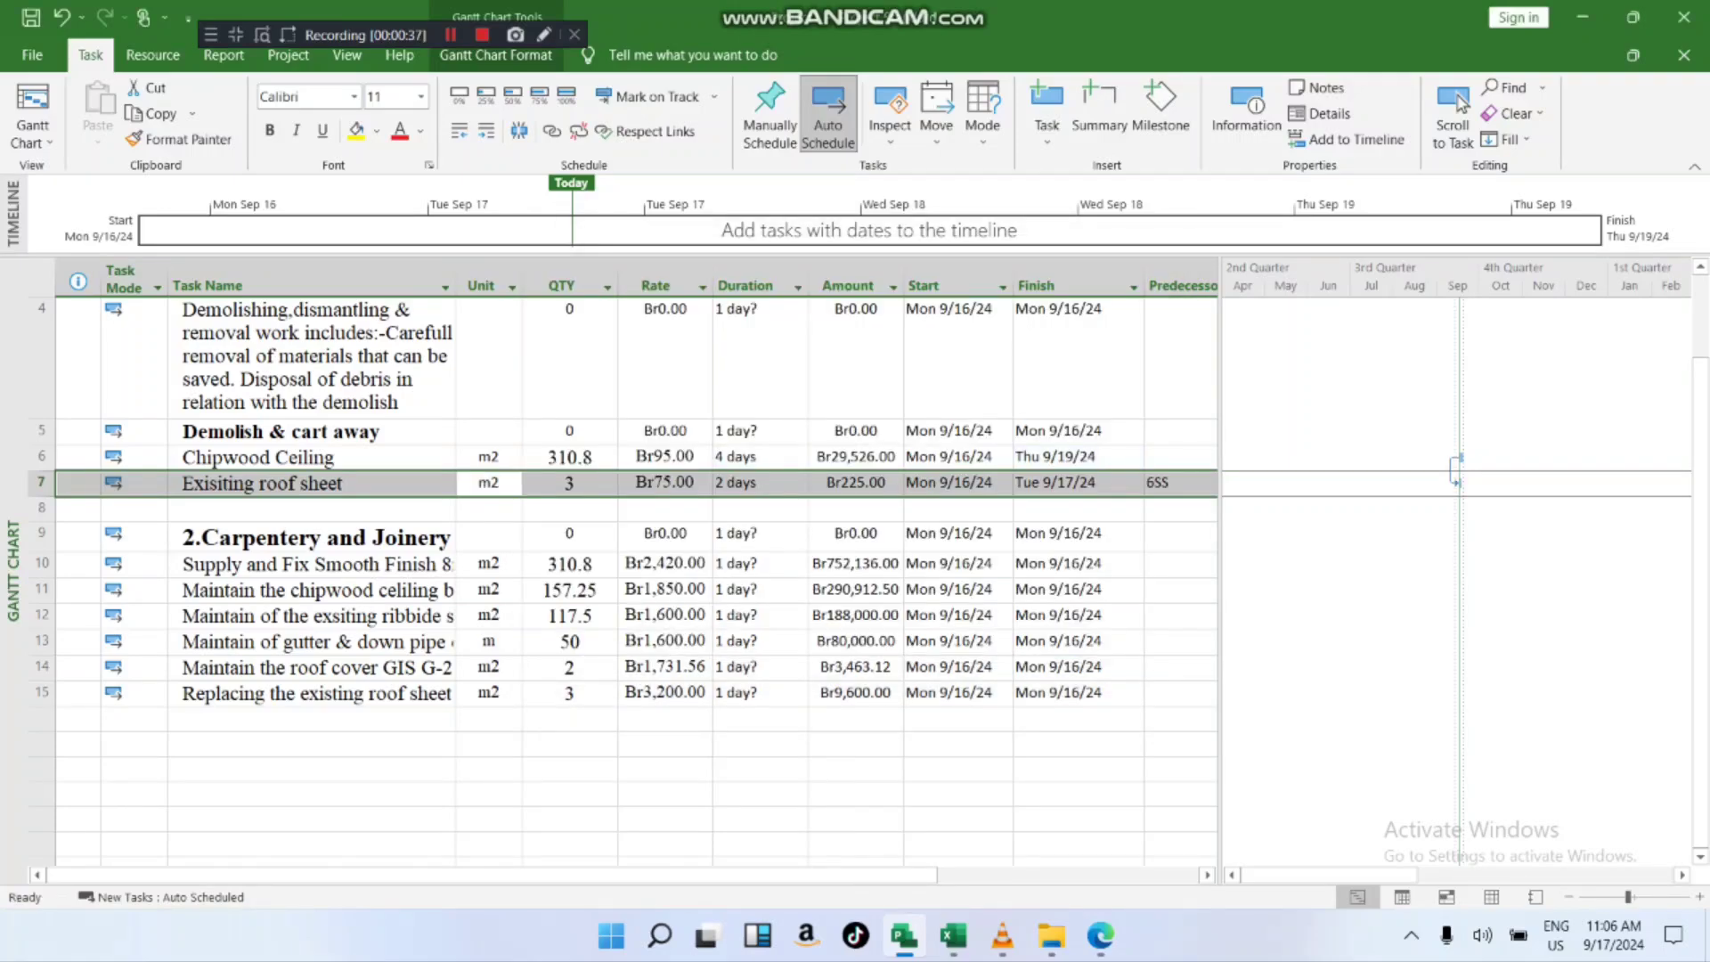
- Examine the Exisiting roof sheet task's predecessor entry against the Chipwood Ceiling row and look over the remaining table columns
scroll(624, 535, up, 2)
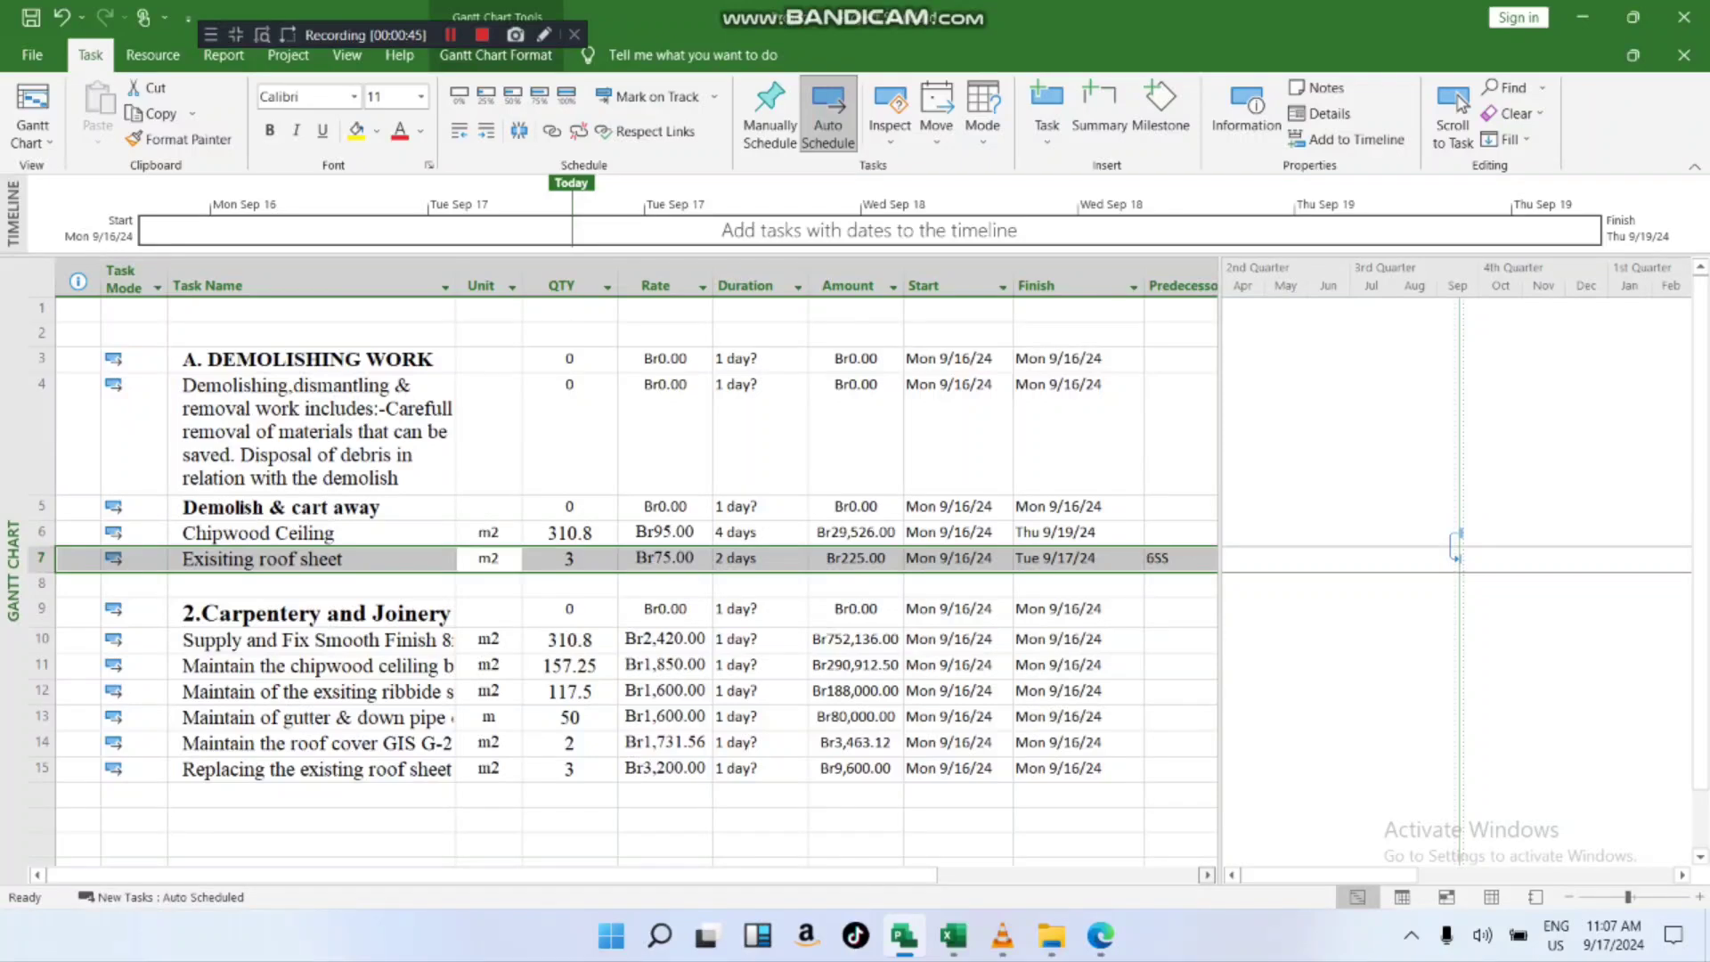
click(1207, 875)
click(1207, 876)
click(1205, 863)
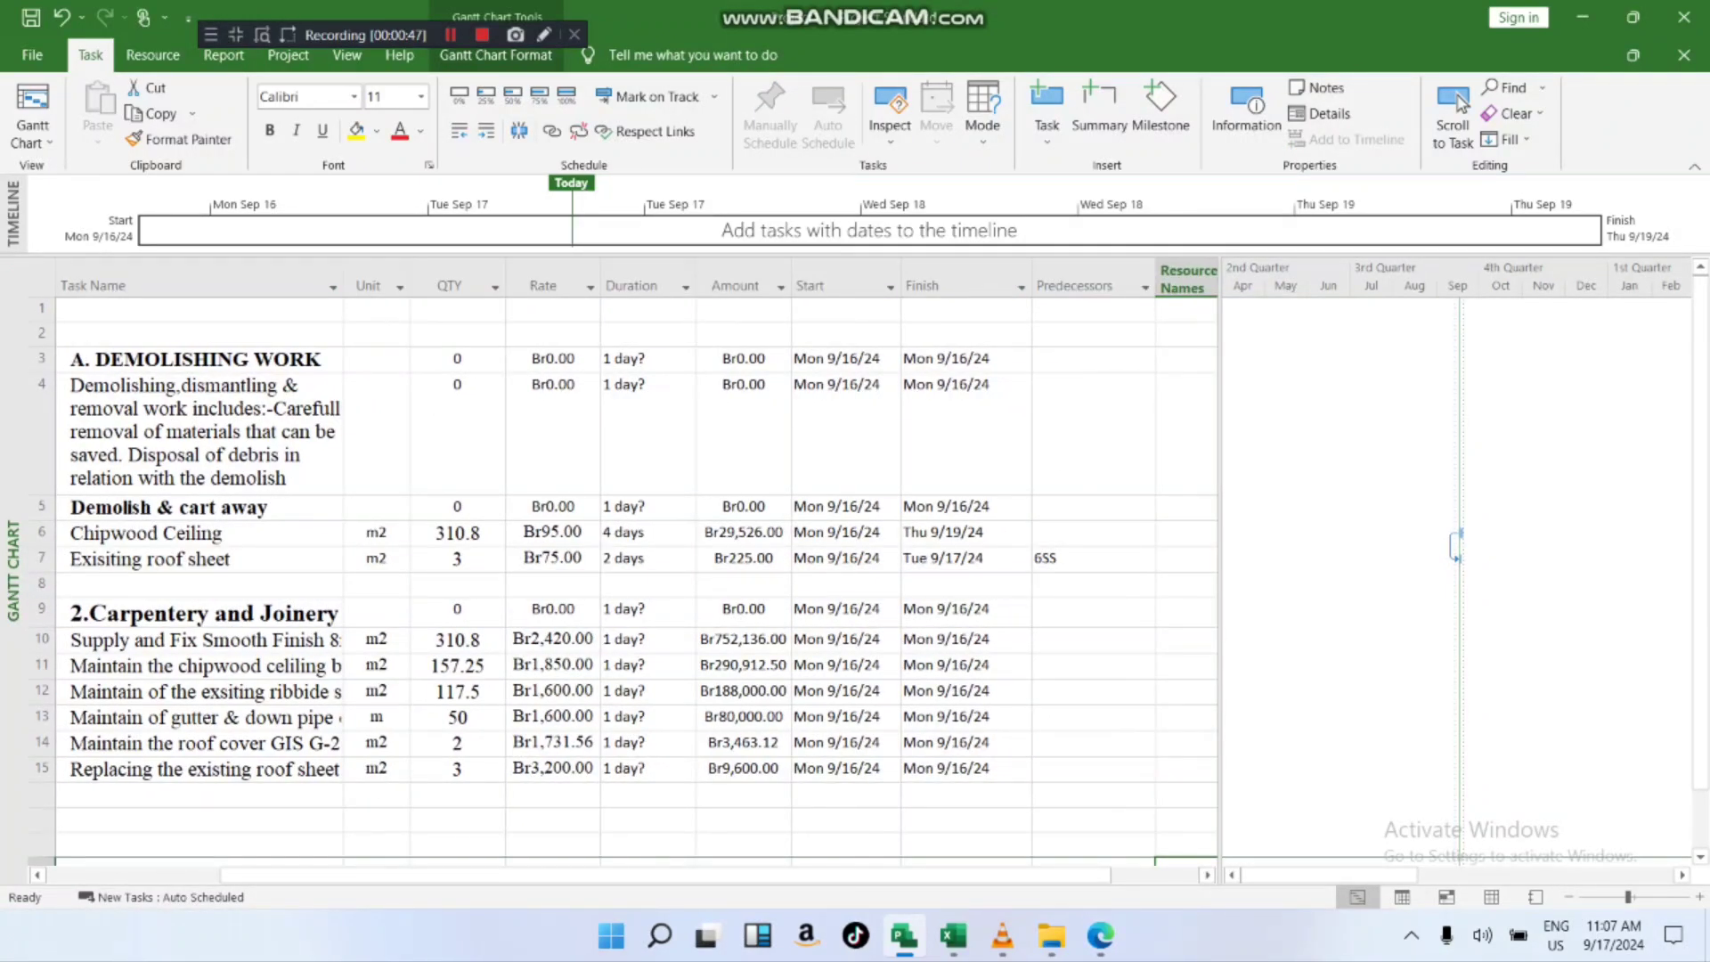
click(1089, 559)
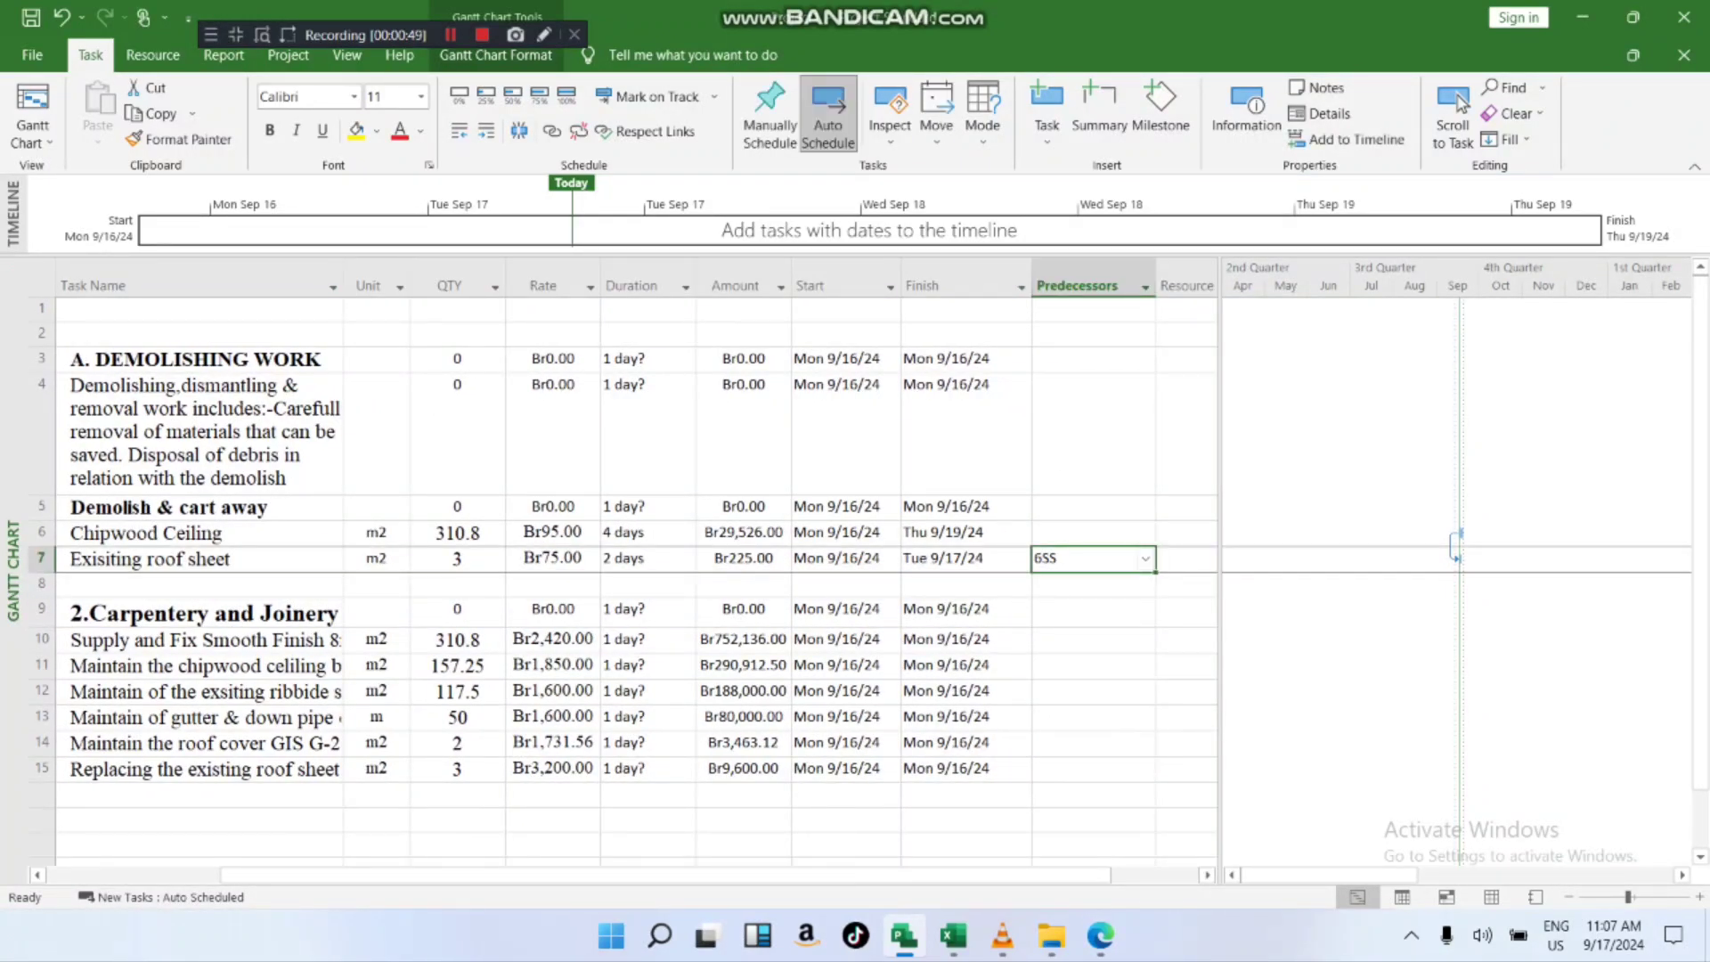
click(41, 533)
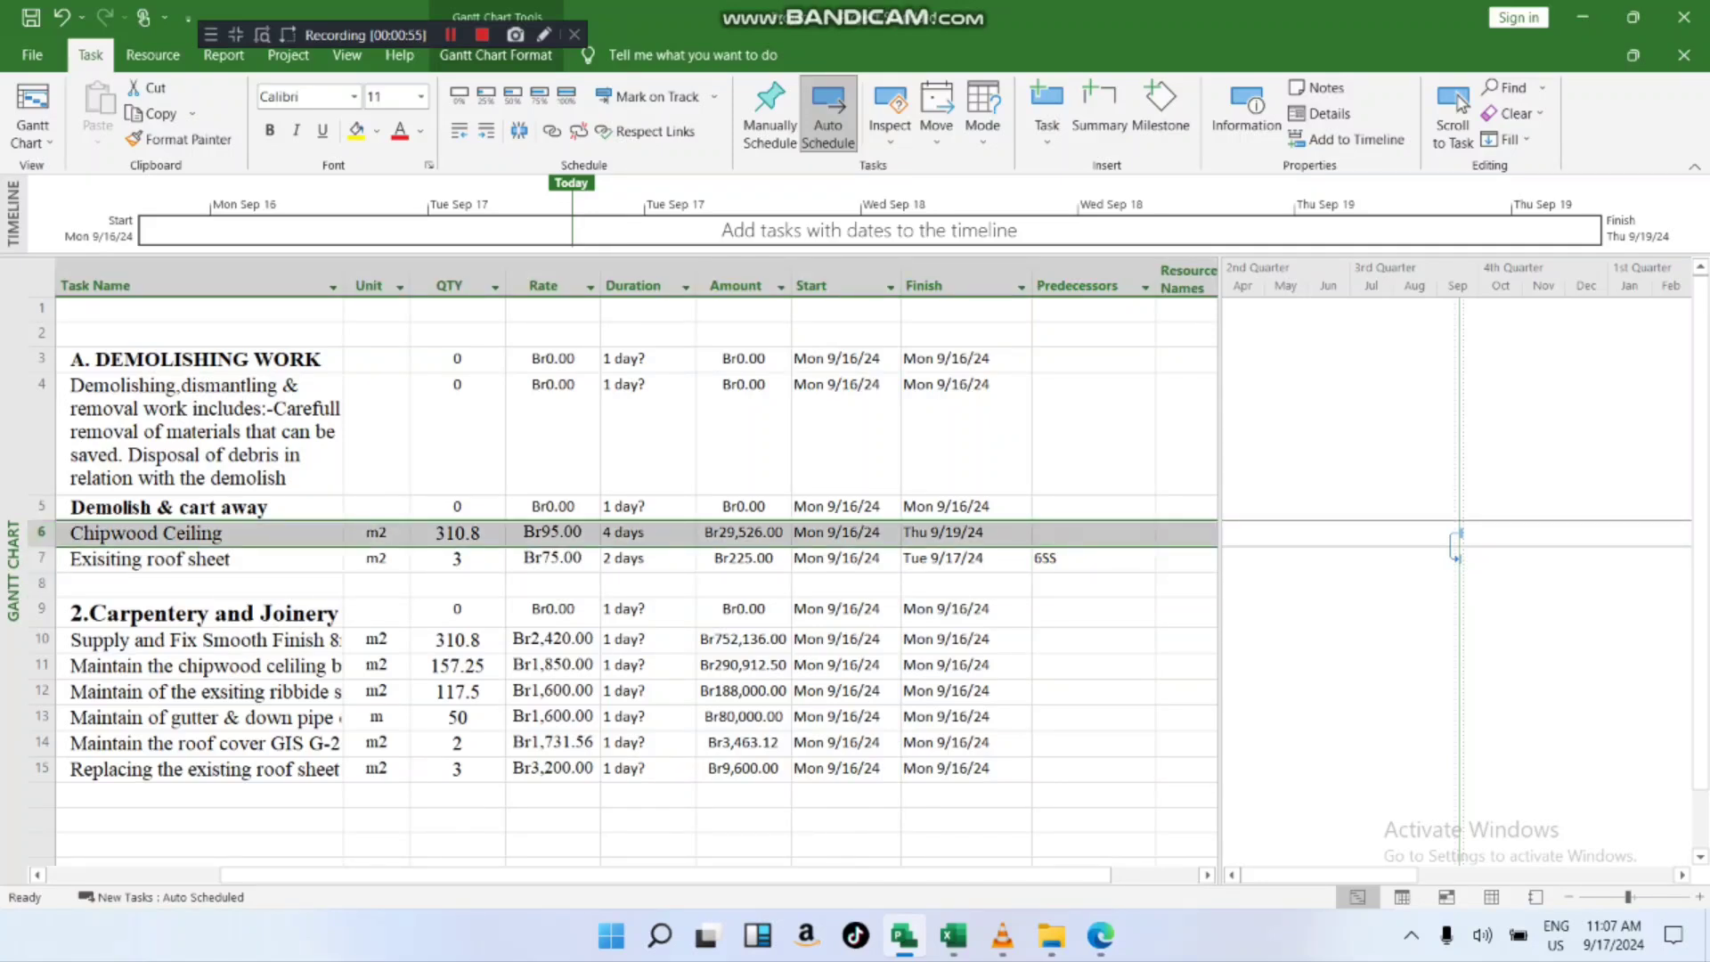
click(1092, 560)
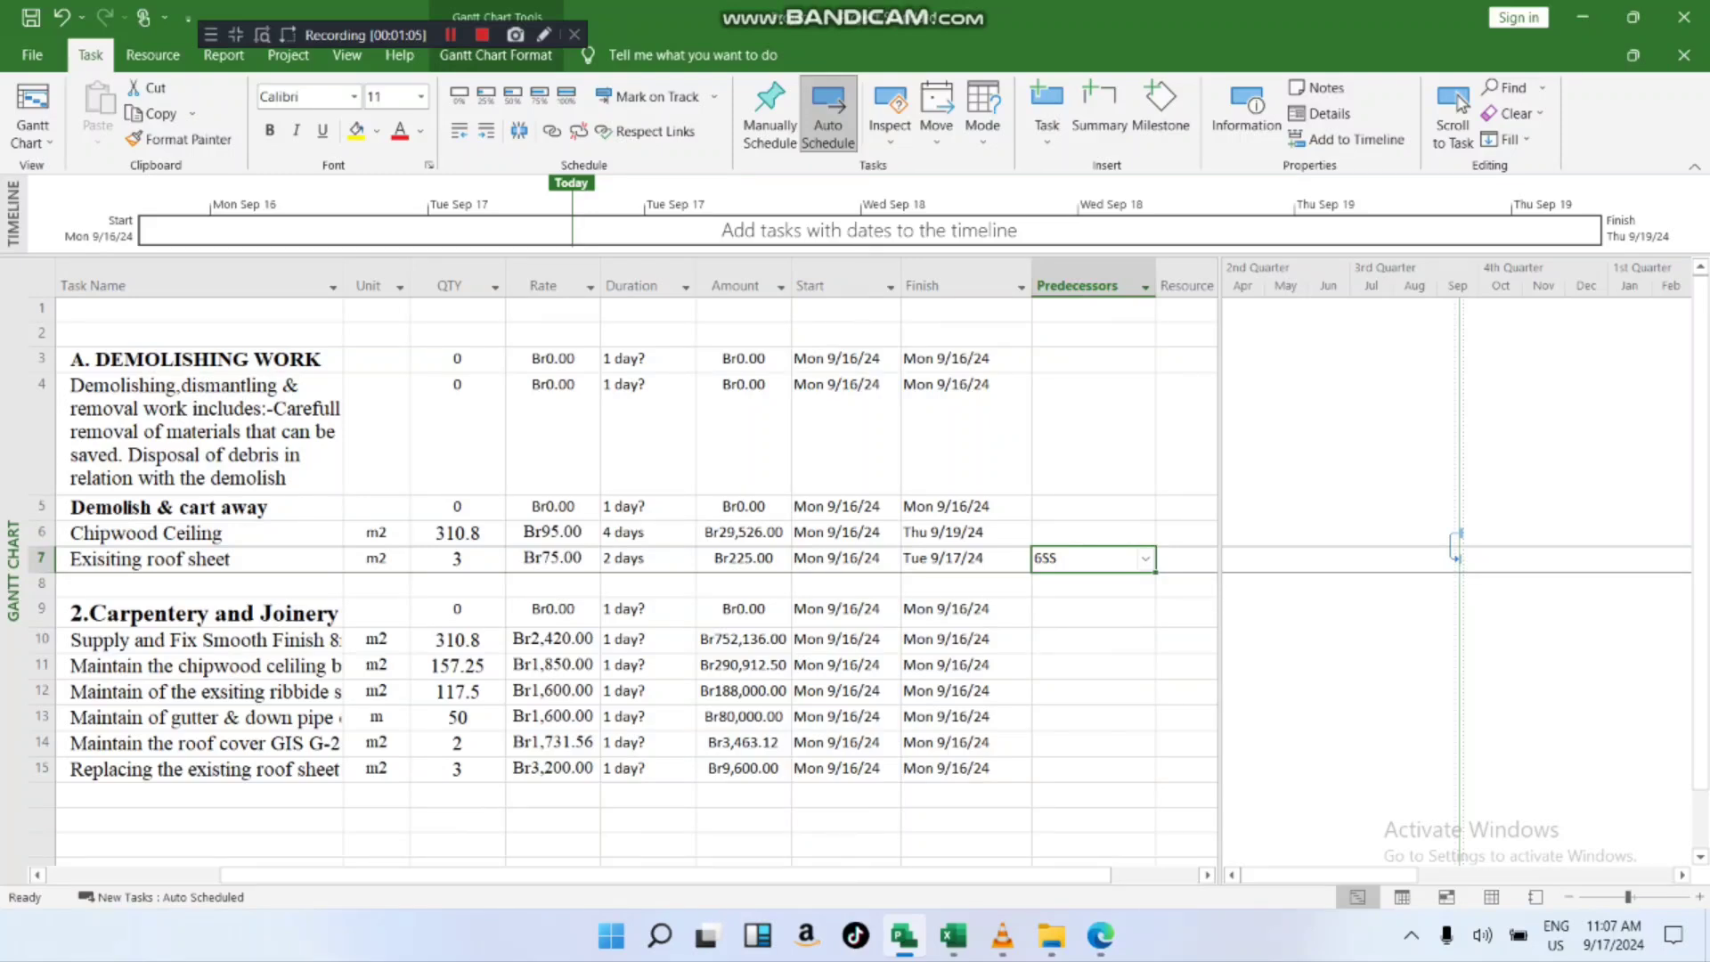
click(1207, 875)
click(1207, 875)
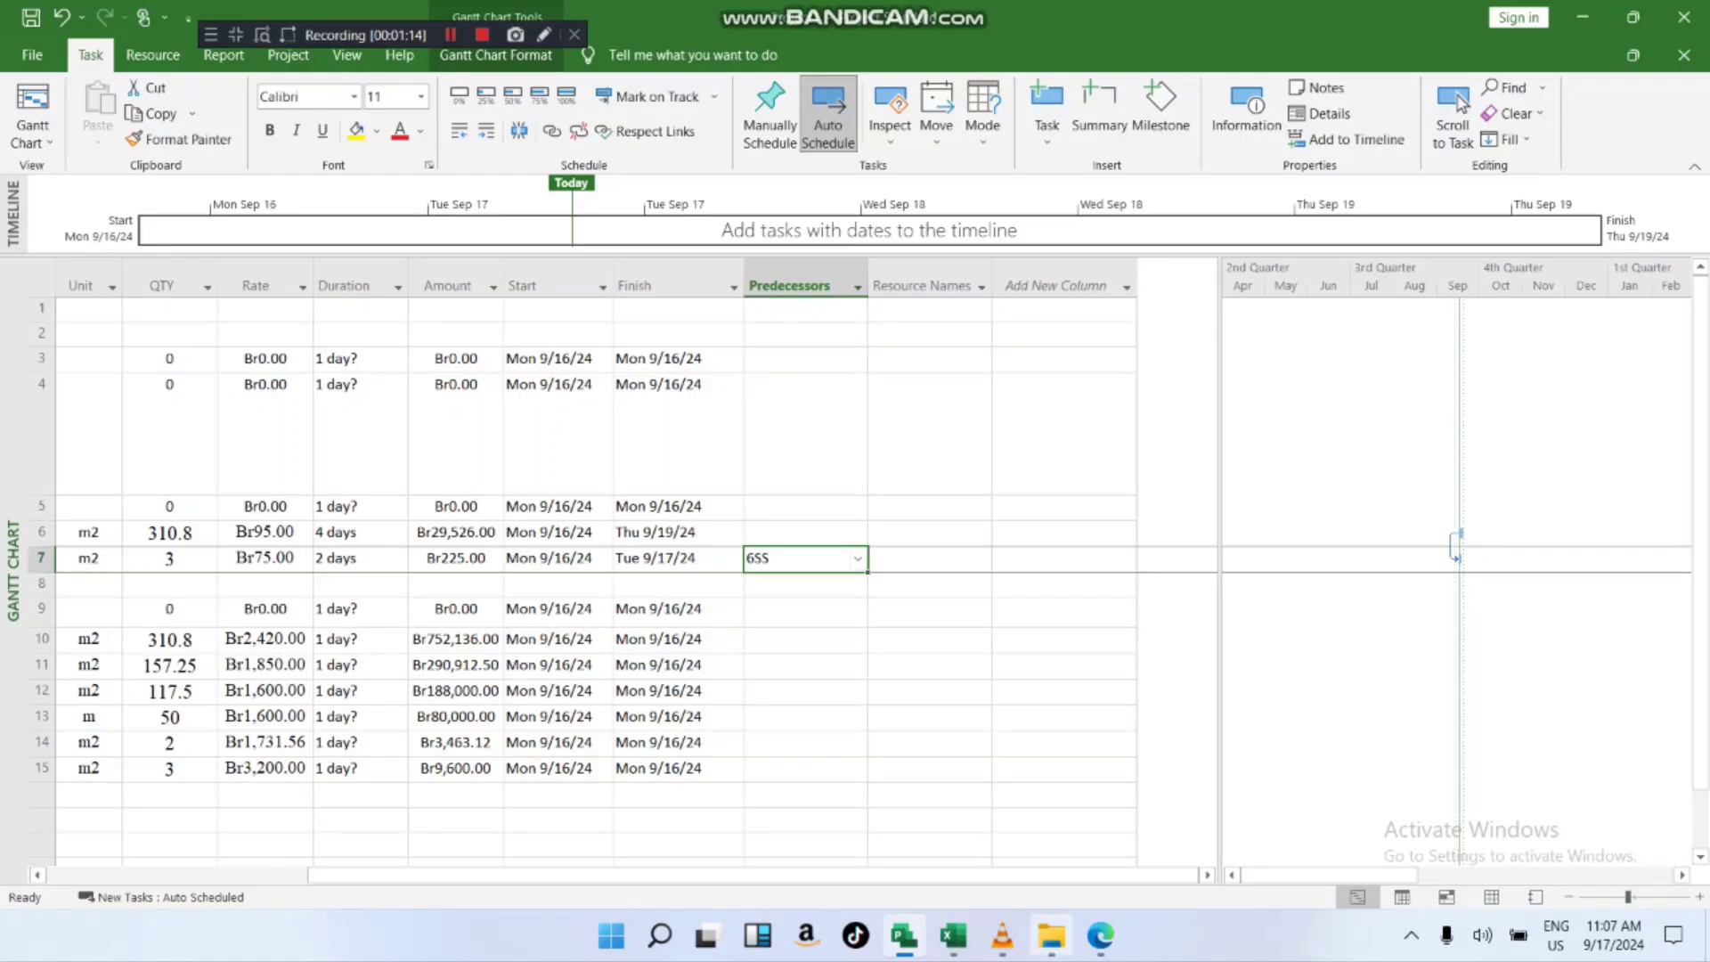
scroll(637, 570, left, 5)
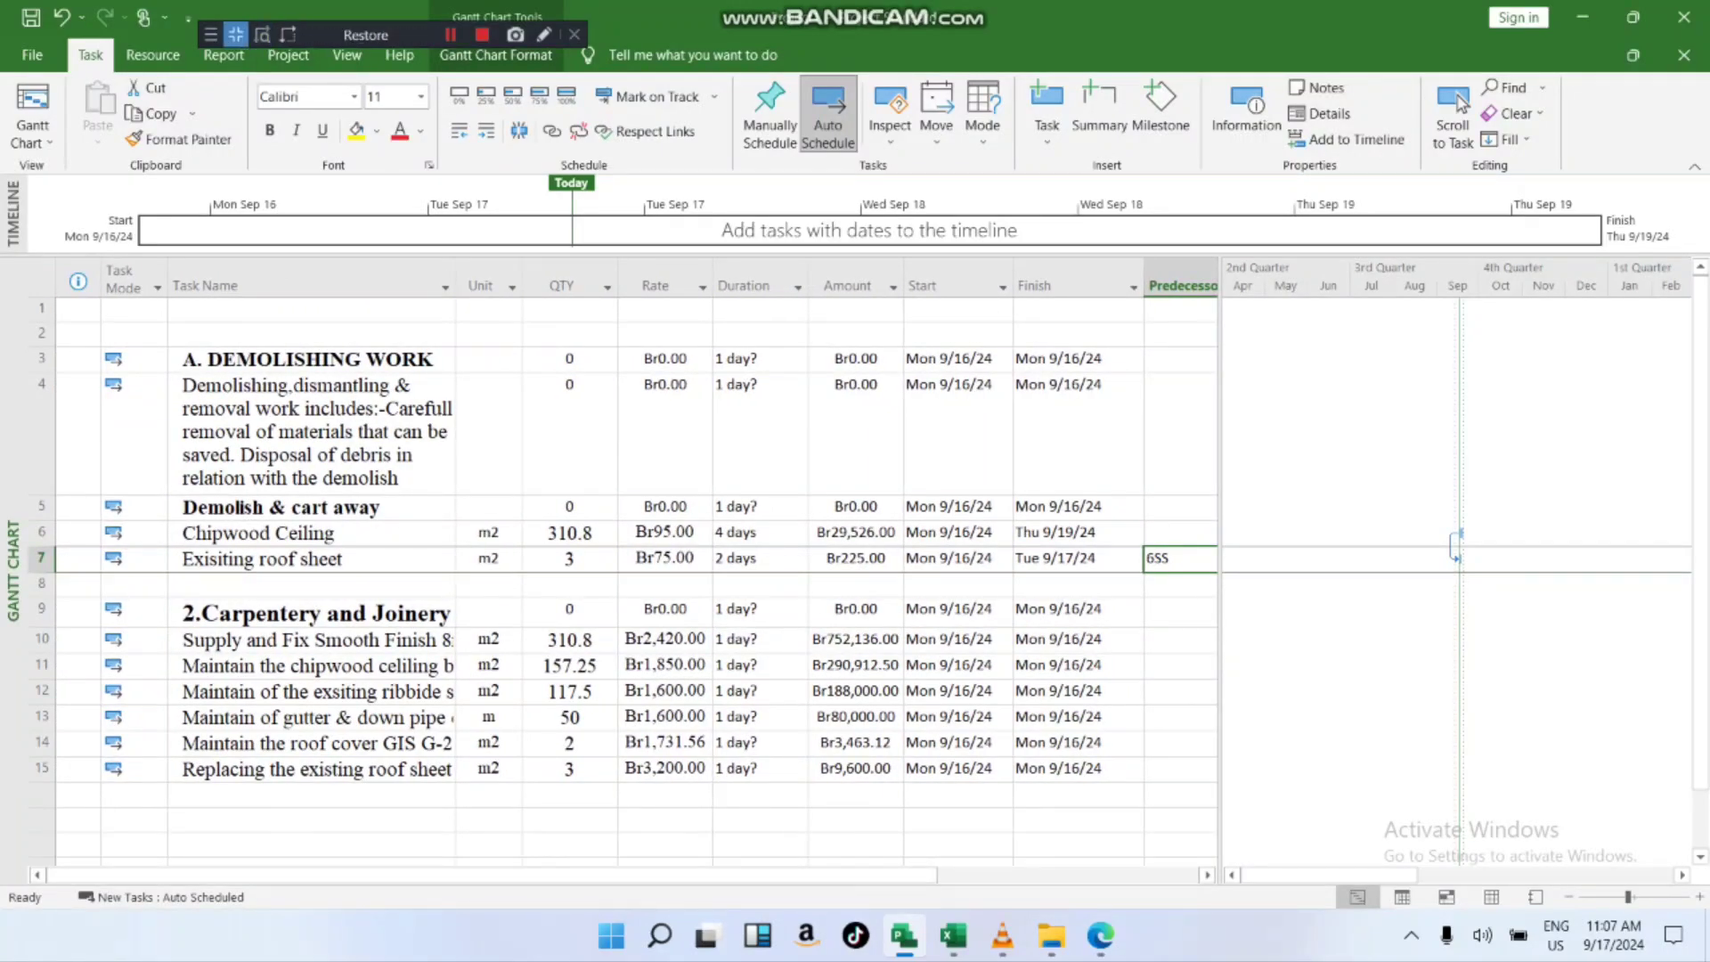
click(224, 55)
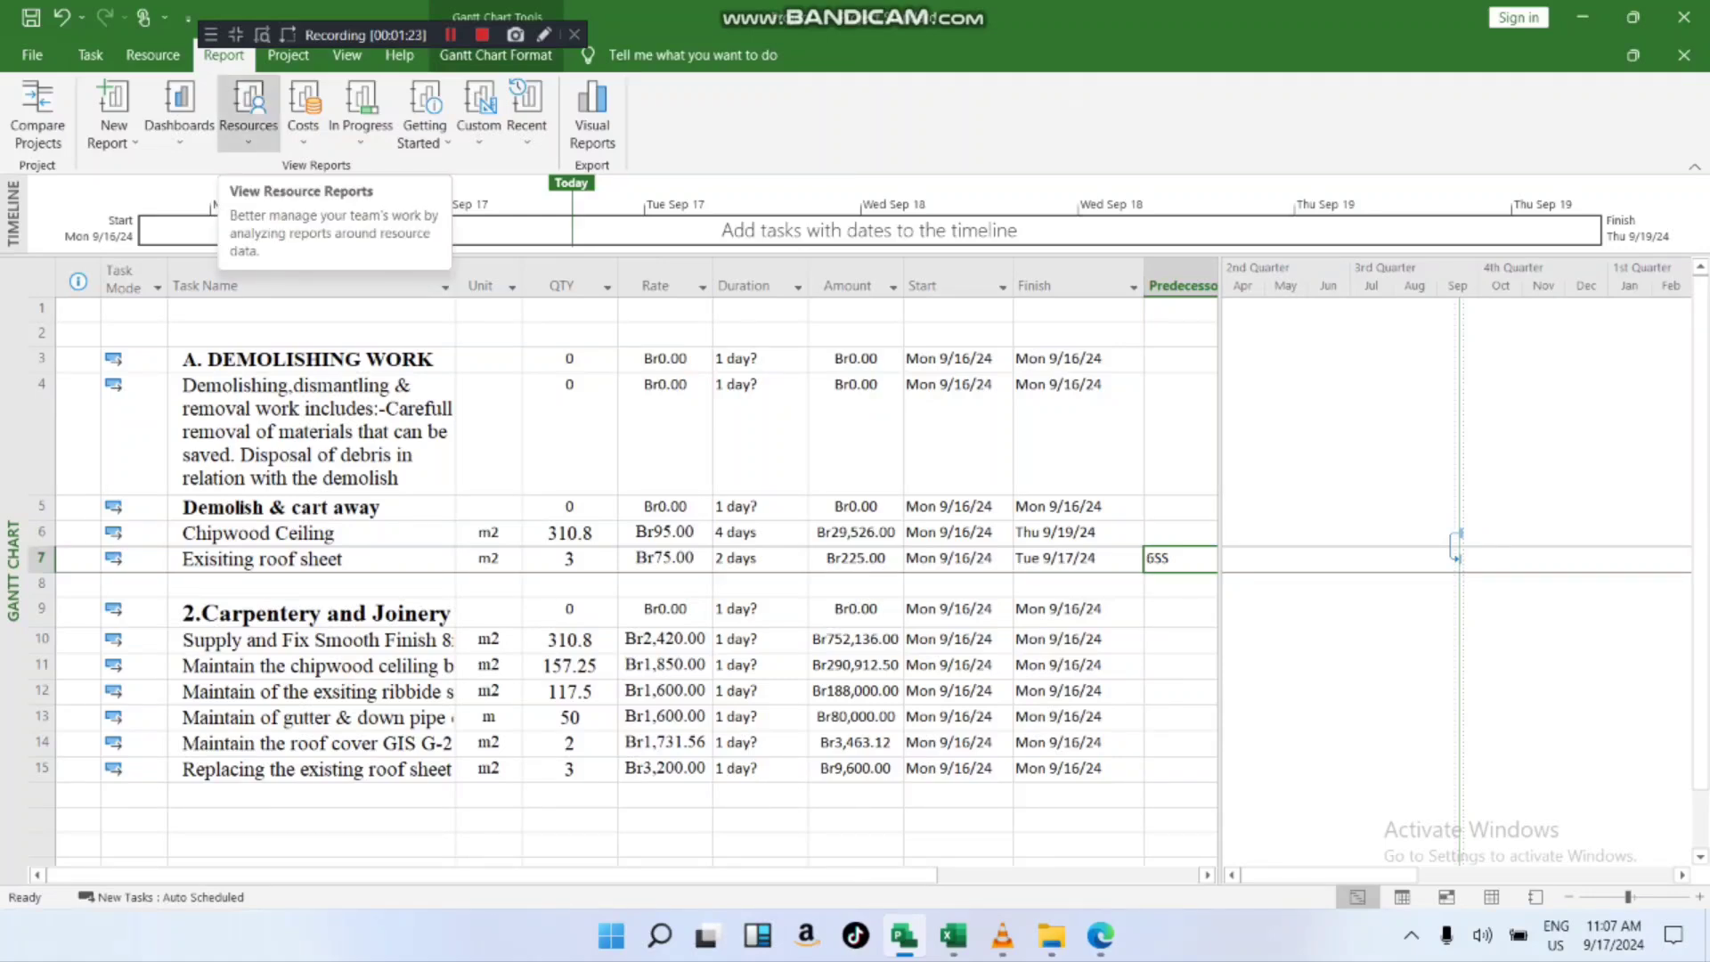
click(249, 116)
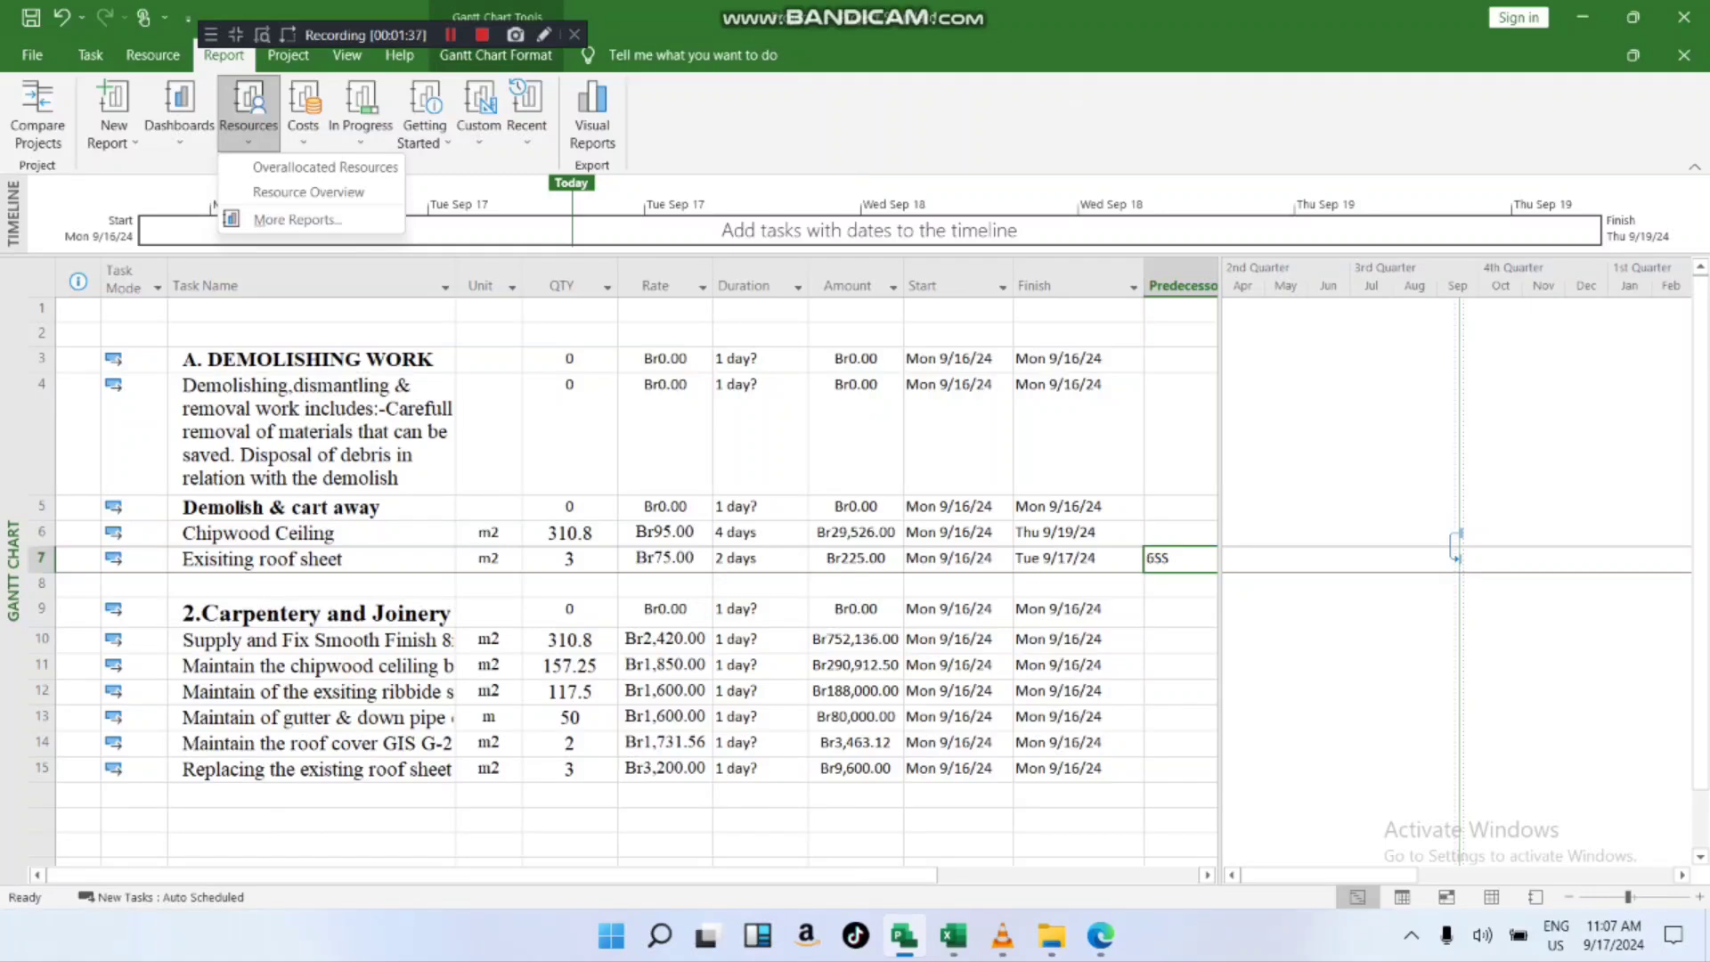
click(32, 54)
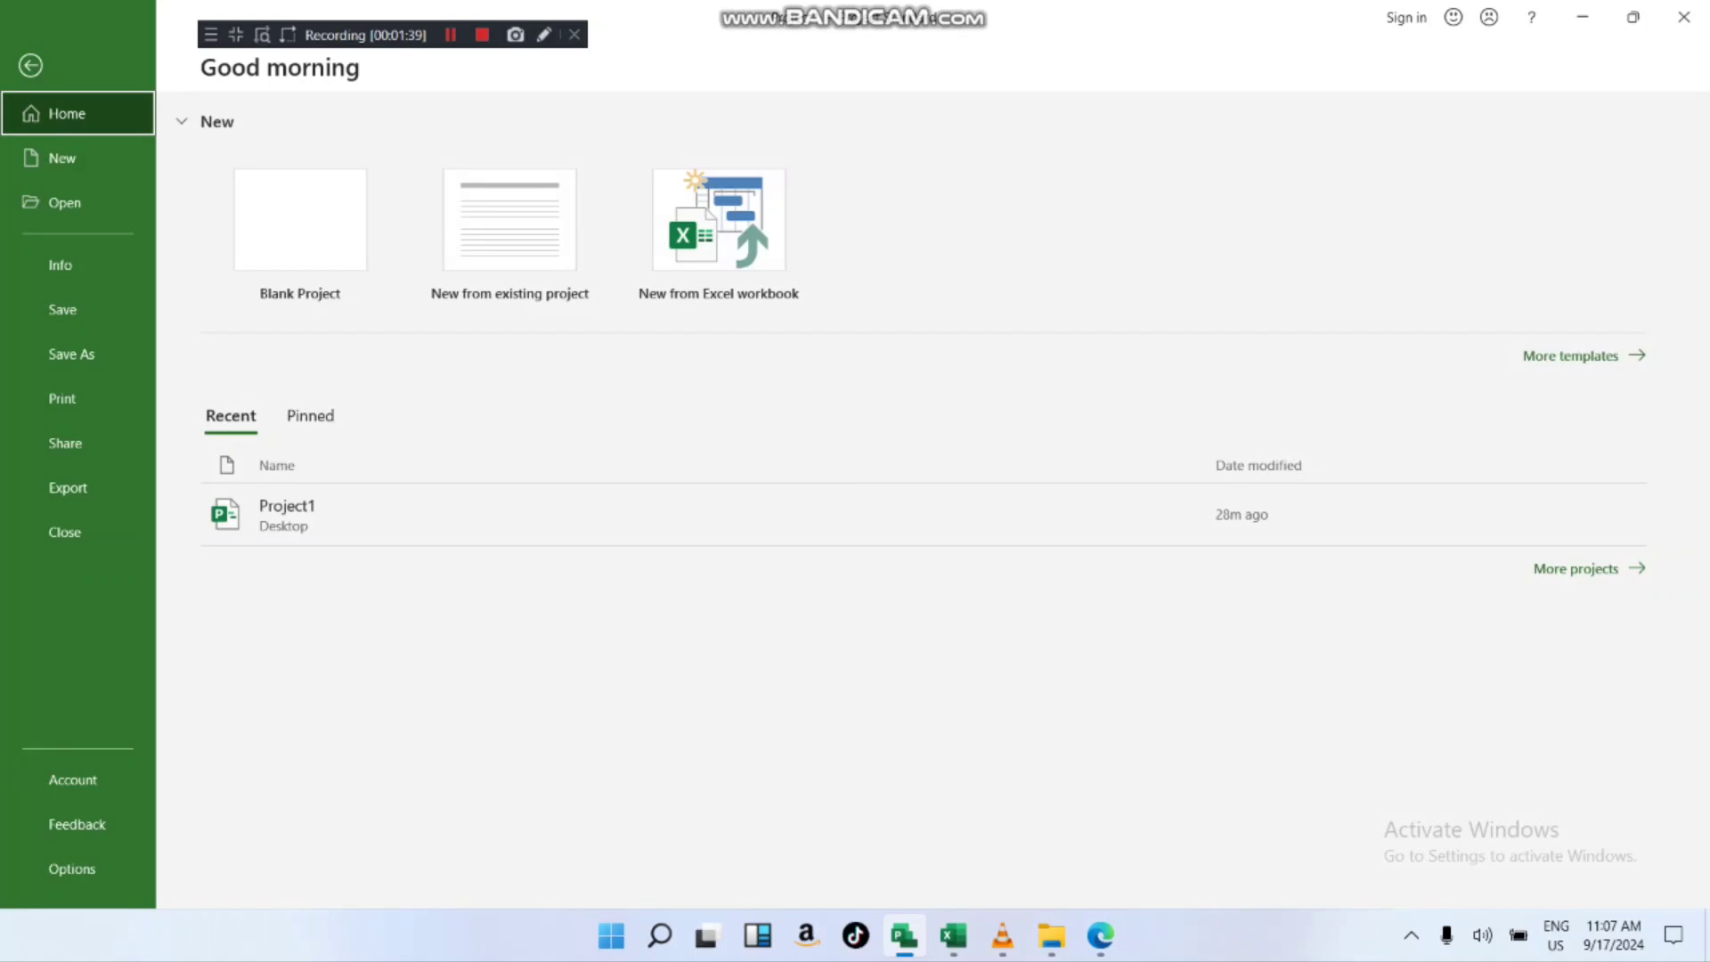
key(Escape)
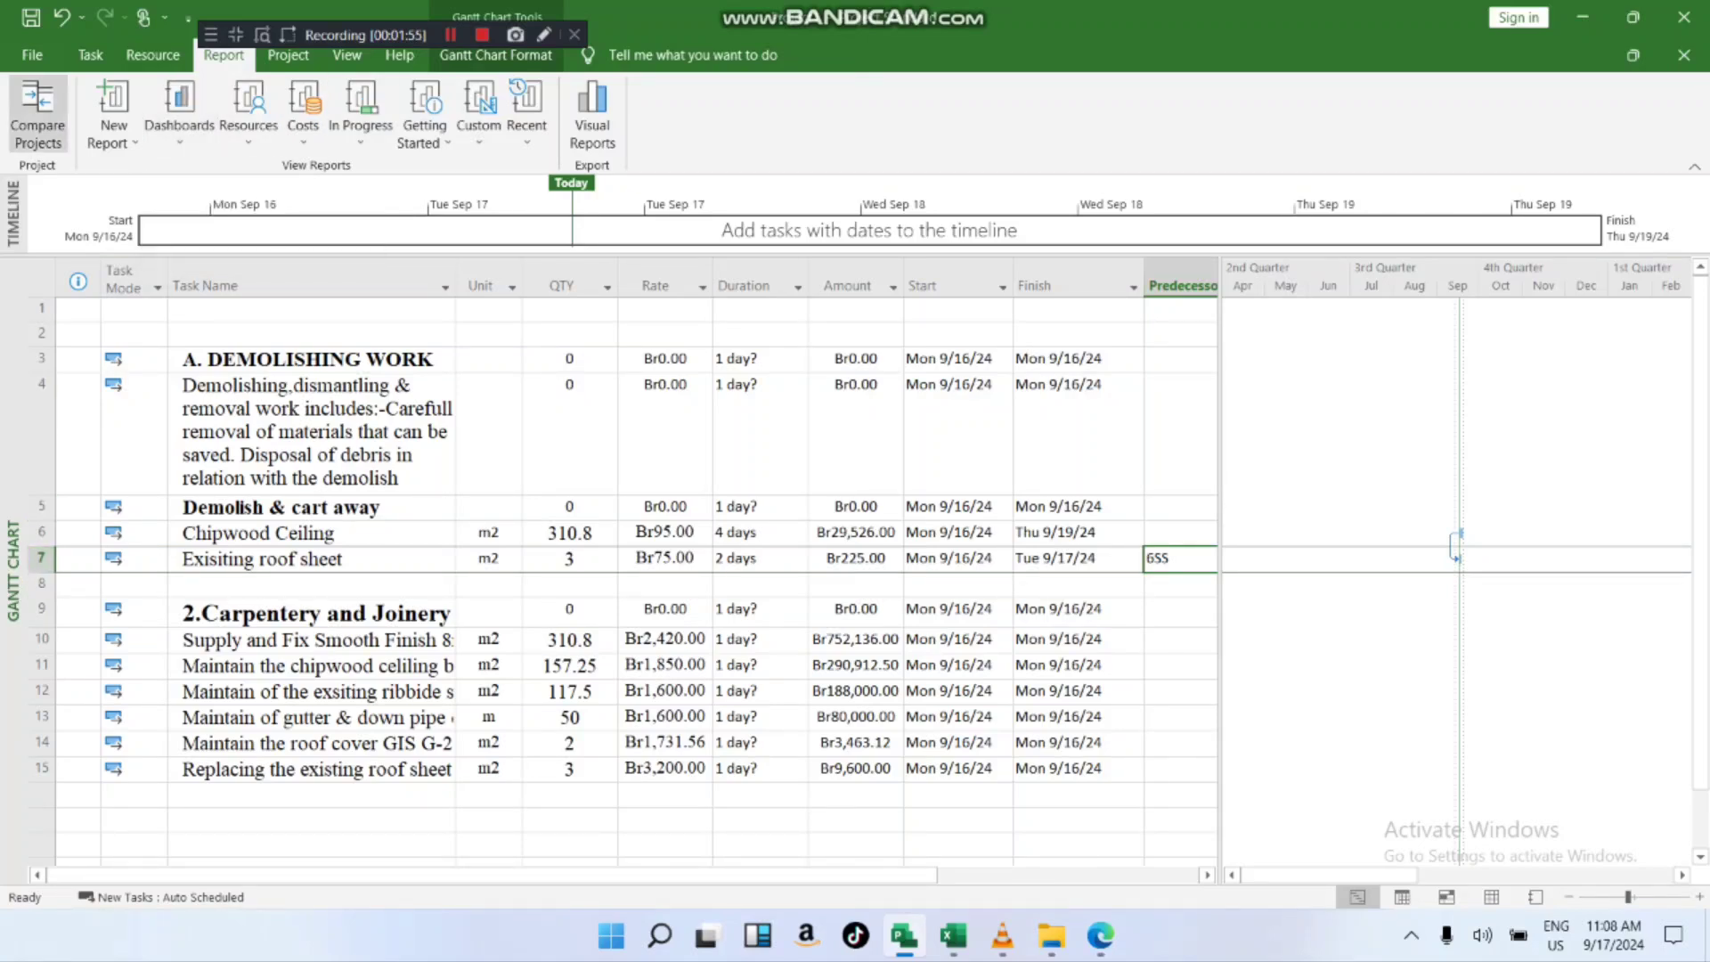
- Review the built-in view choices, including the resource, task and timeline views, while staying in the Gantt Chart
click(90, 55)
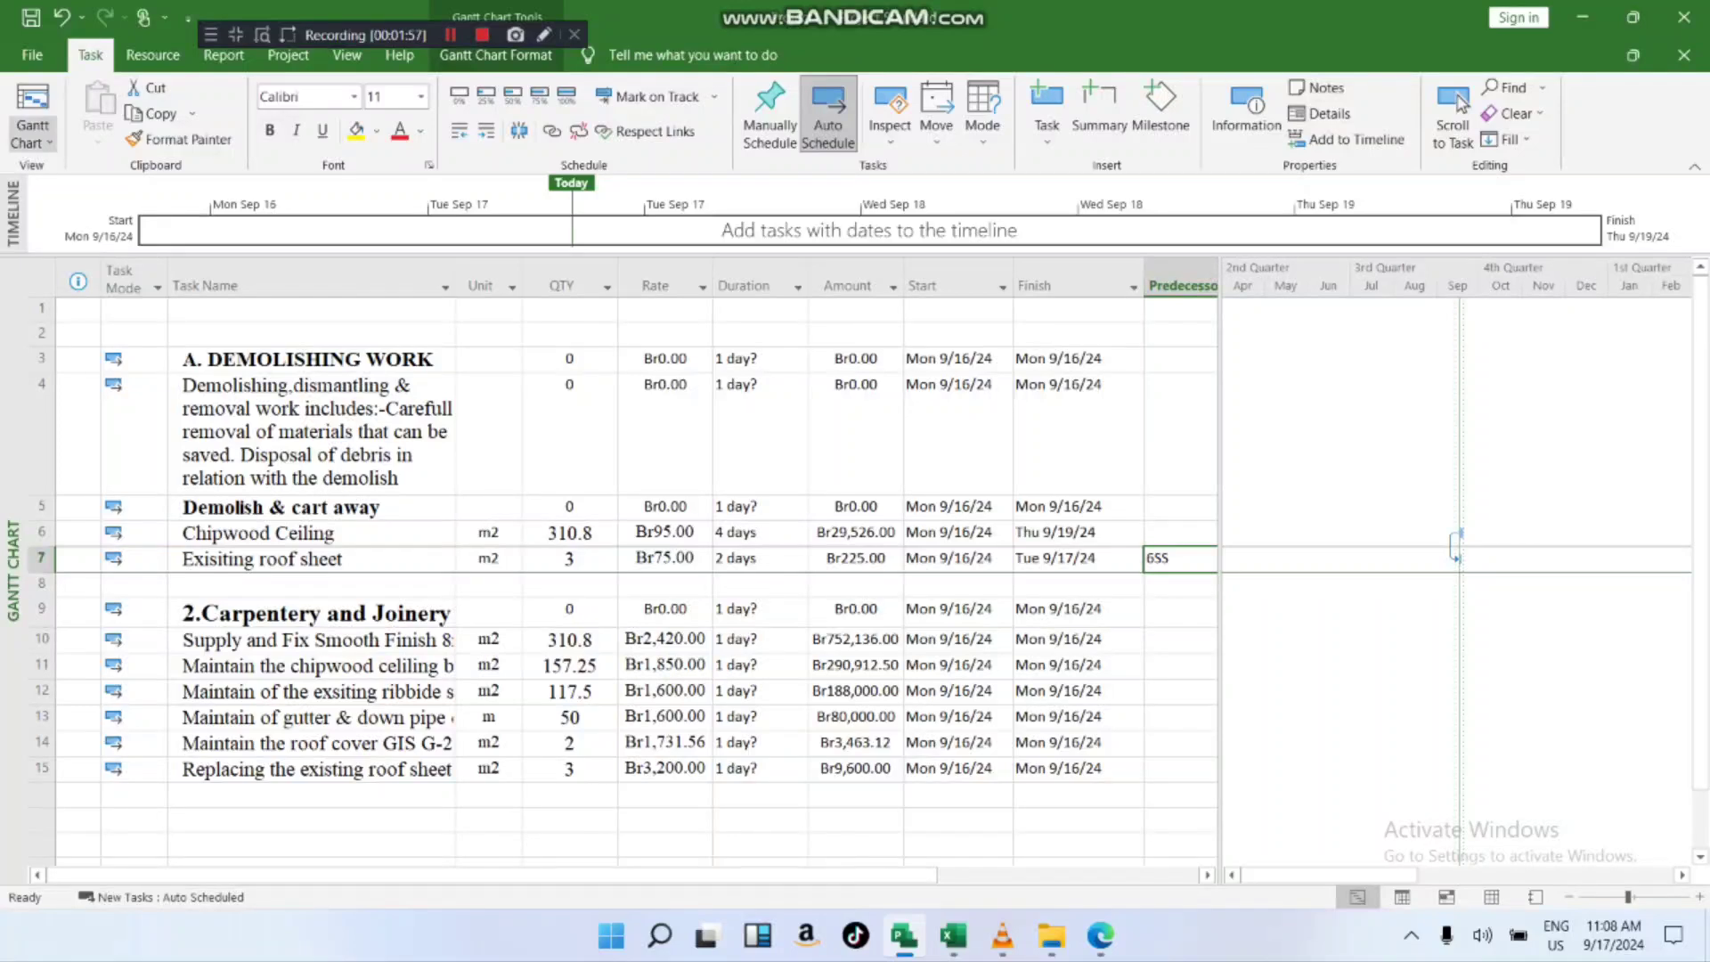
click(32, 135)
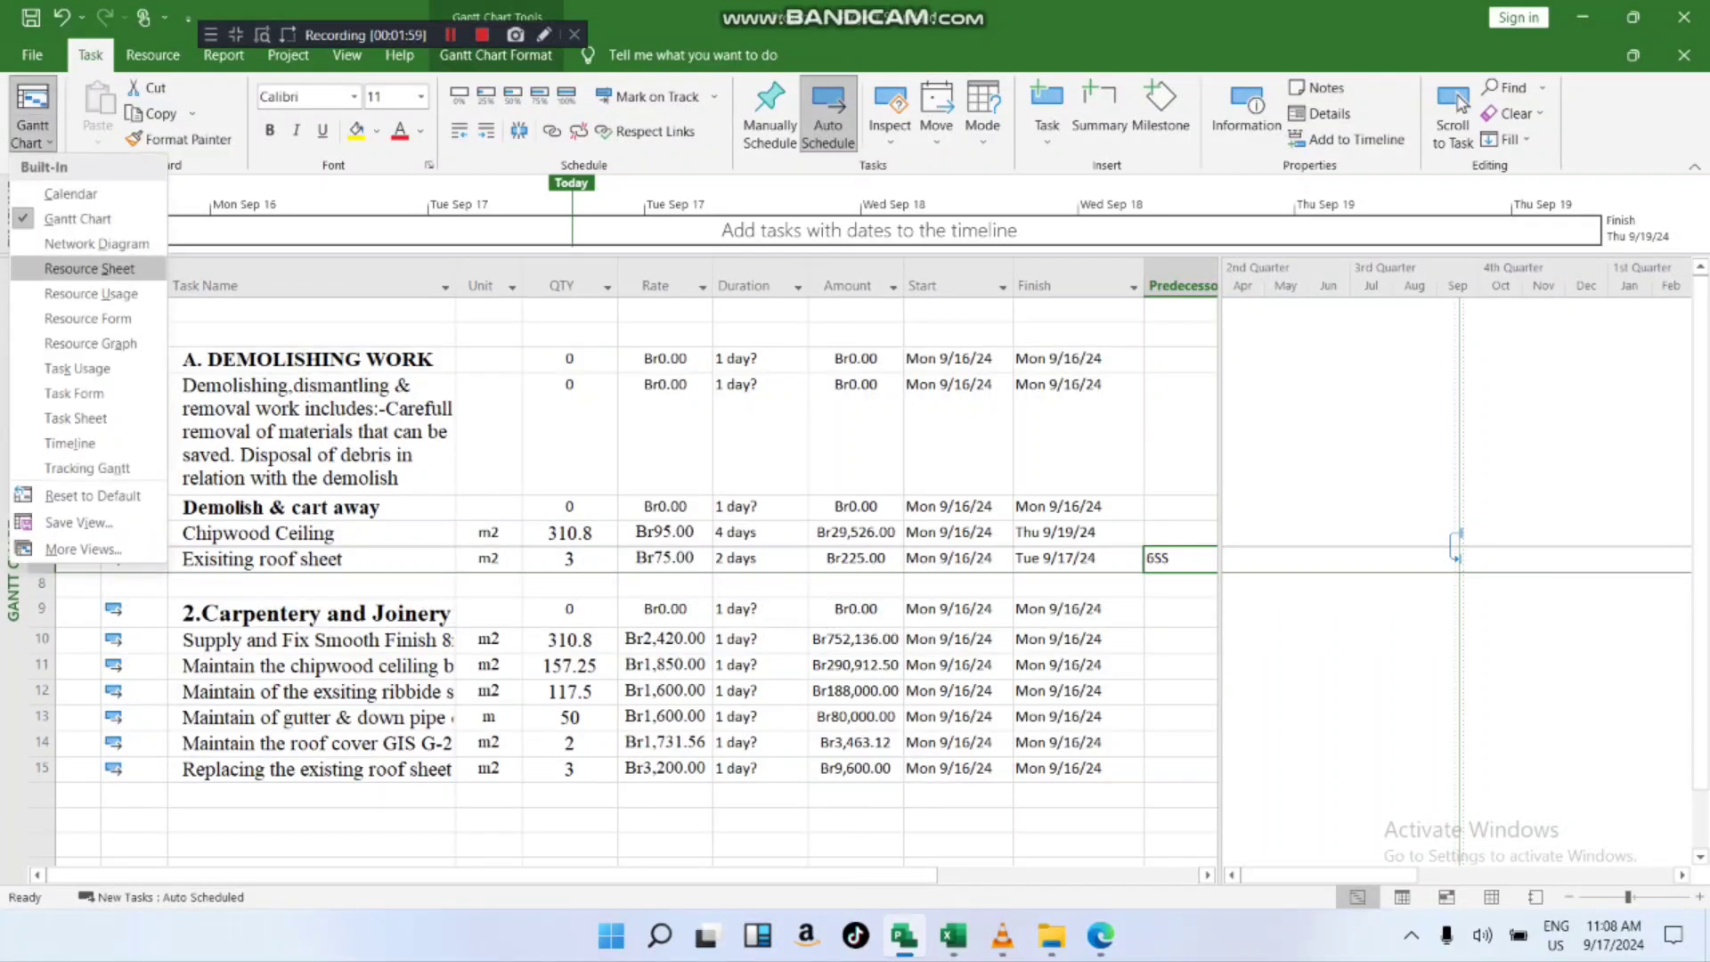
key(Down)
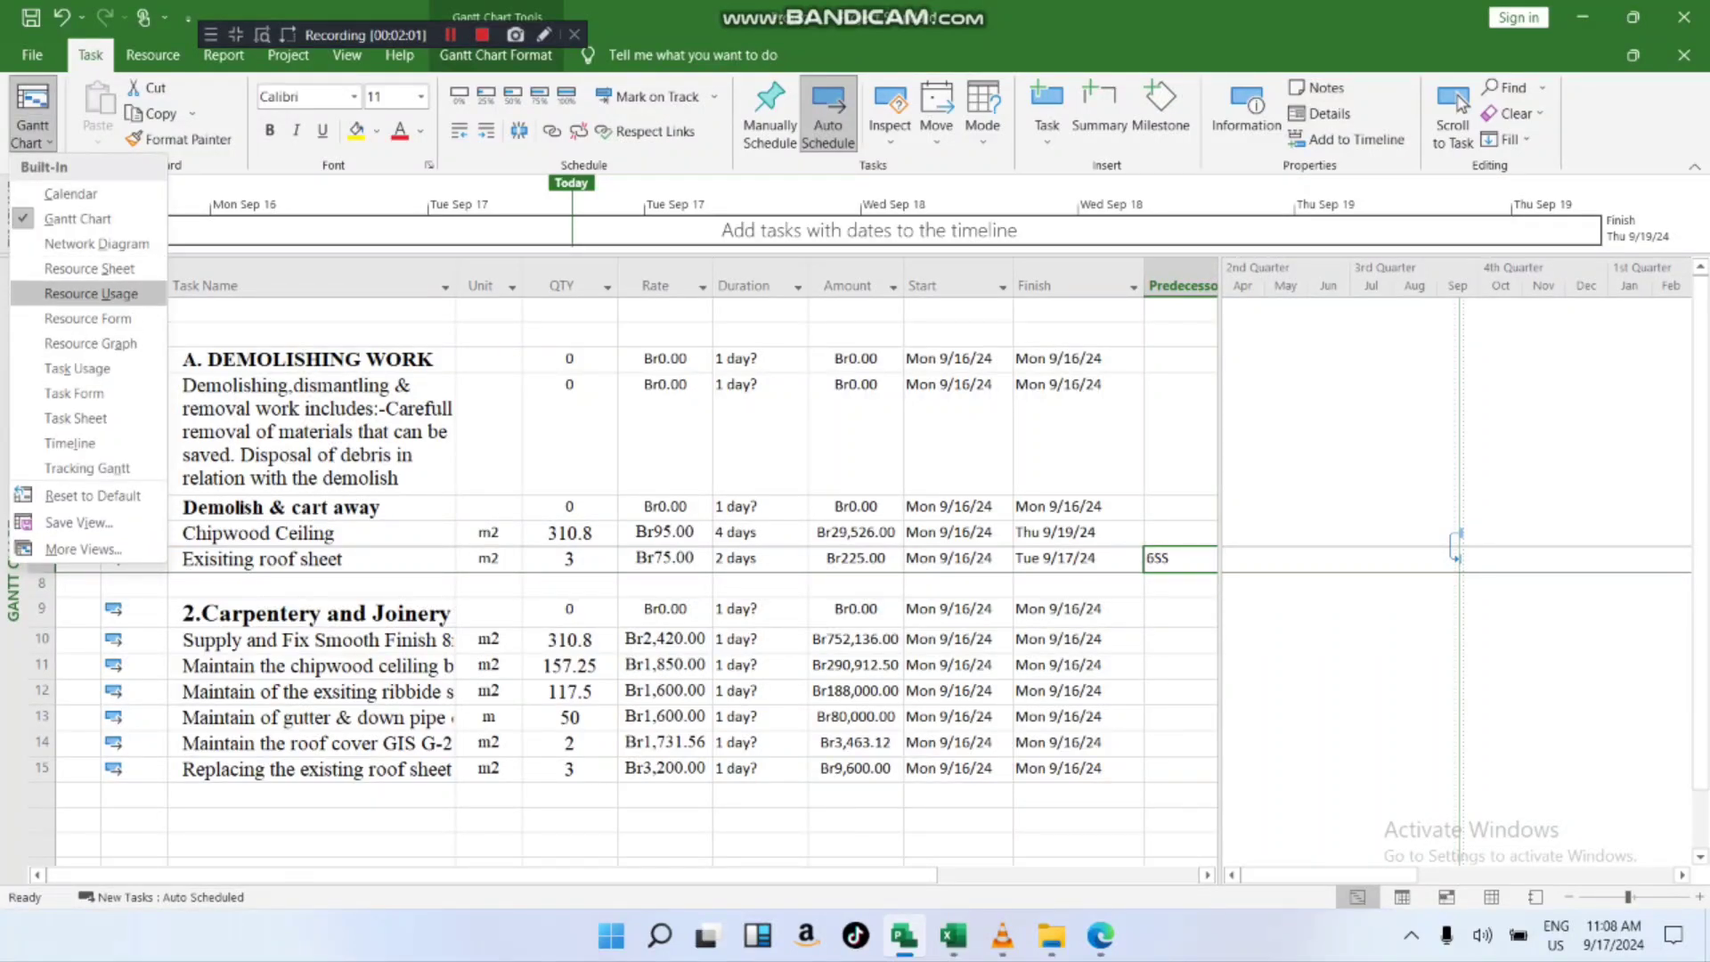
key(Down)
key(Down)
key(Down)
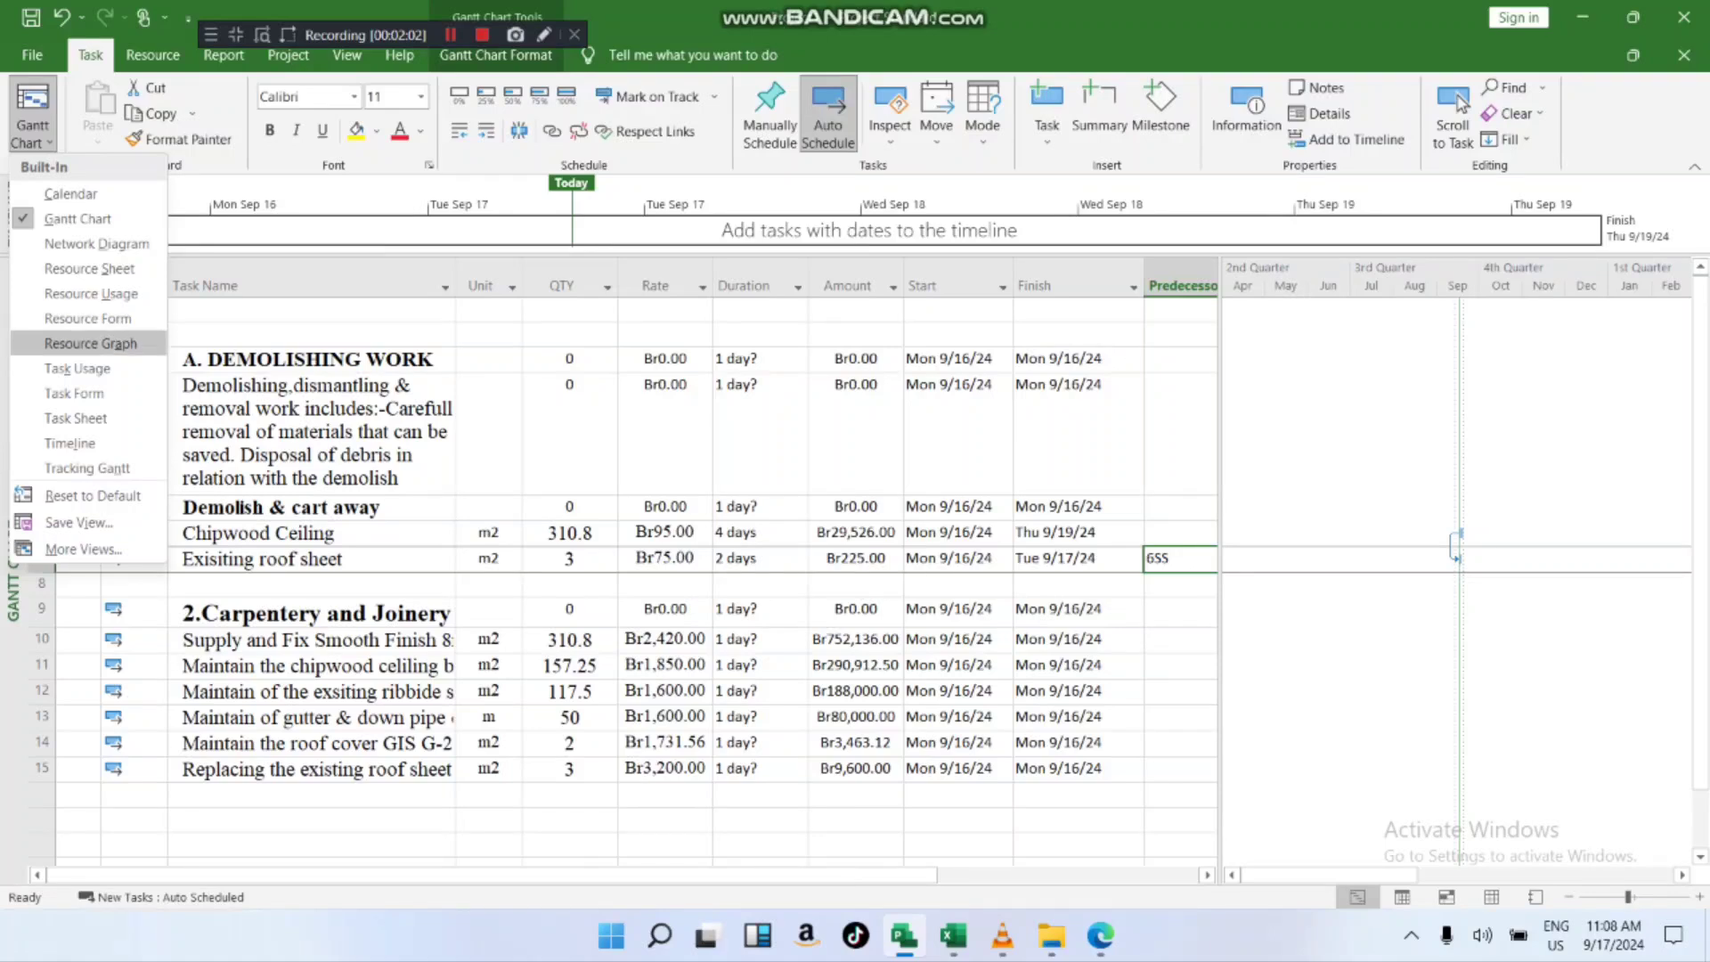
key(Up)
key(Down)
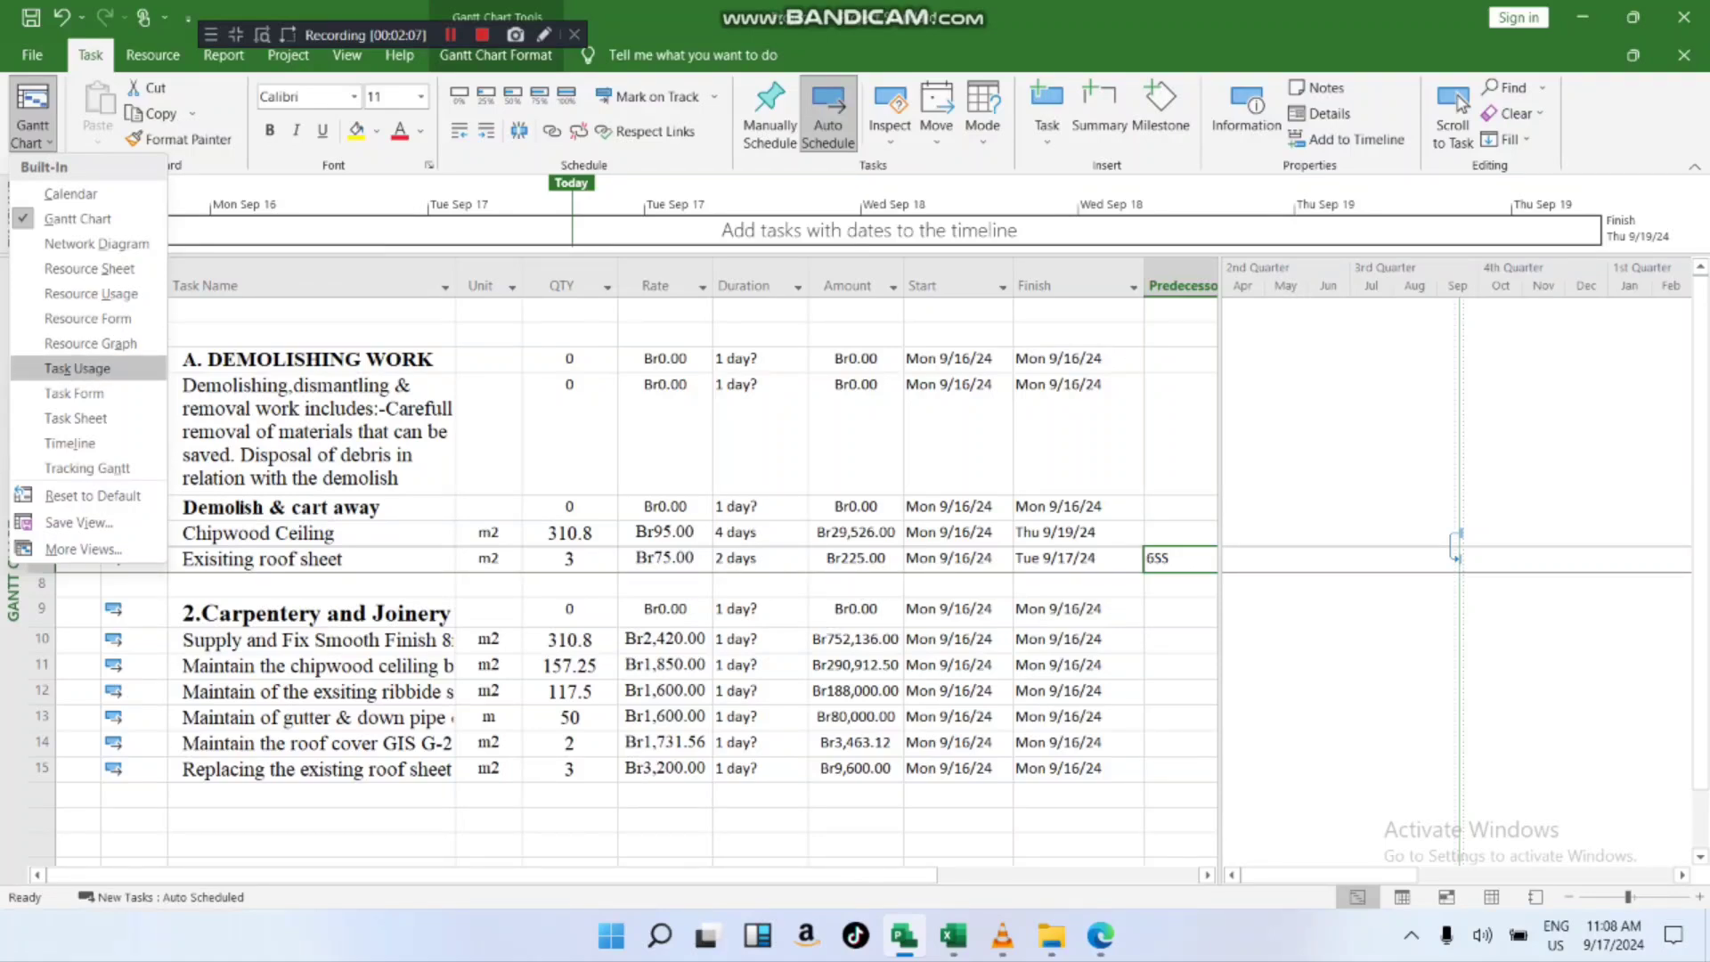
key(Down)
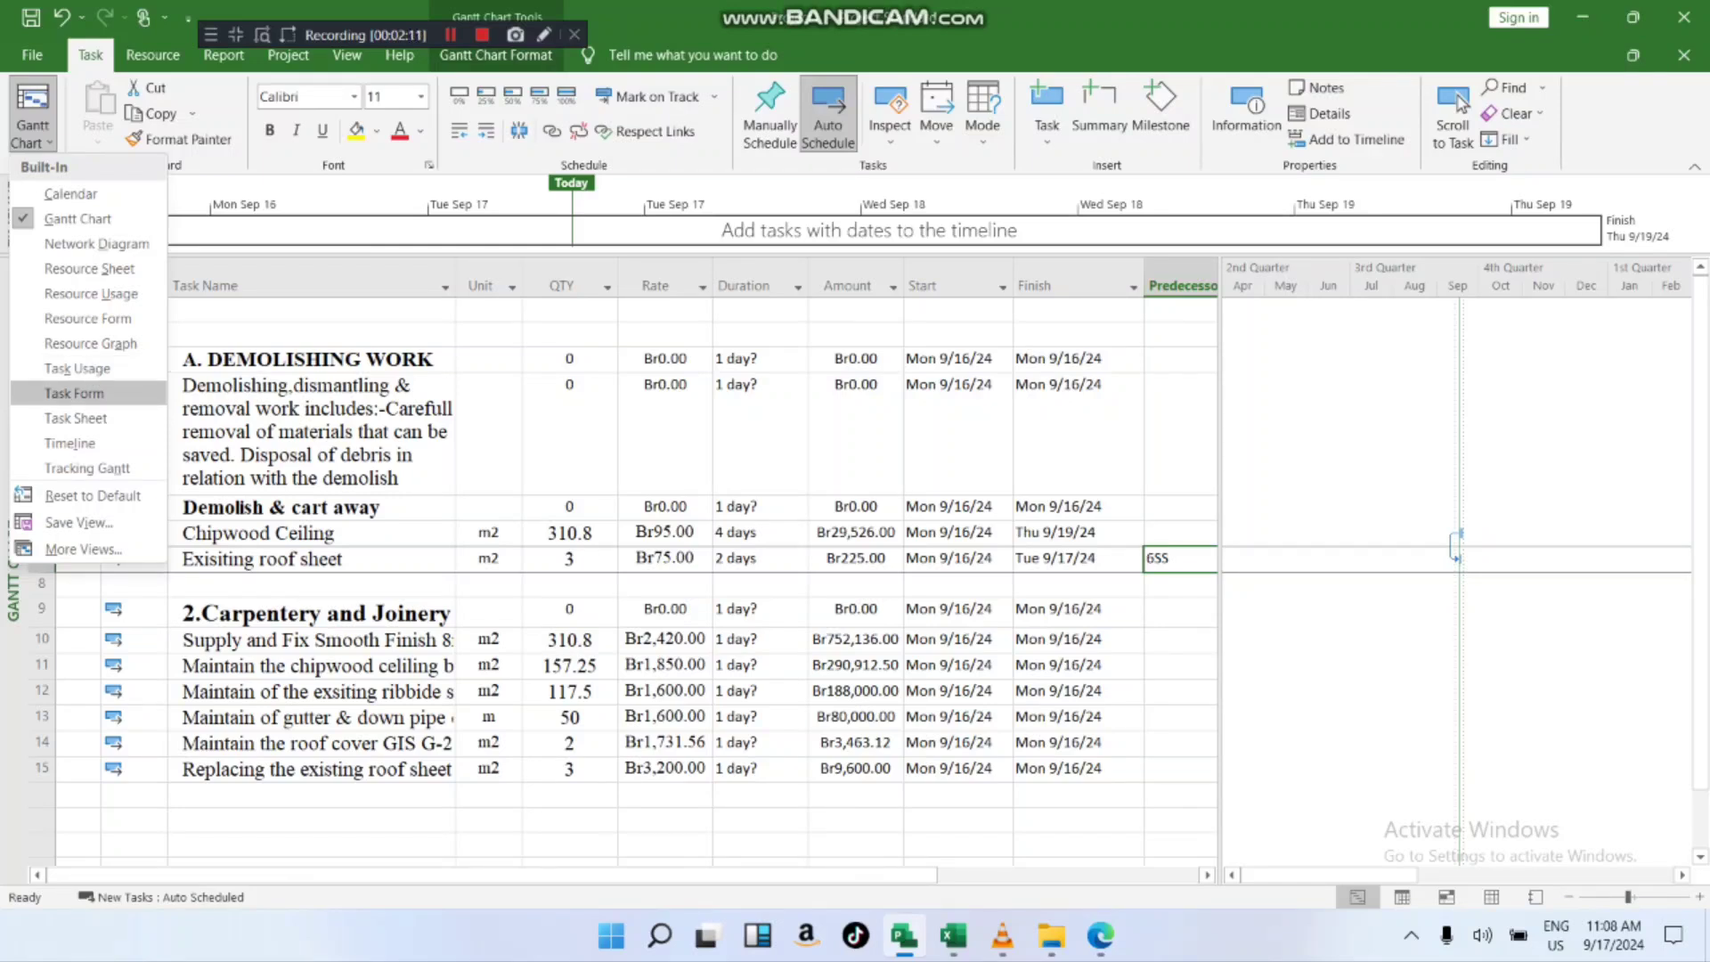
key(Down)
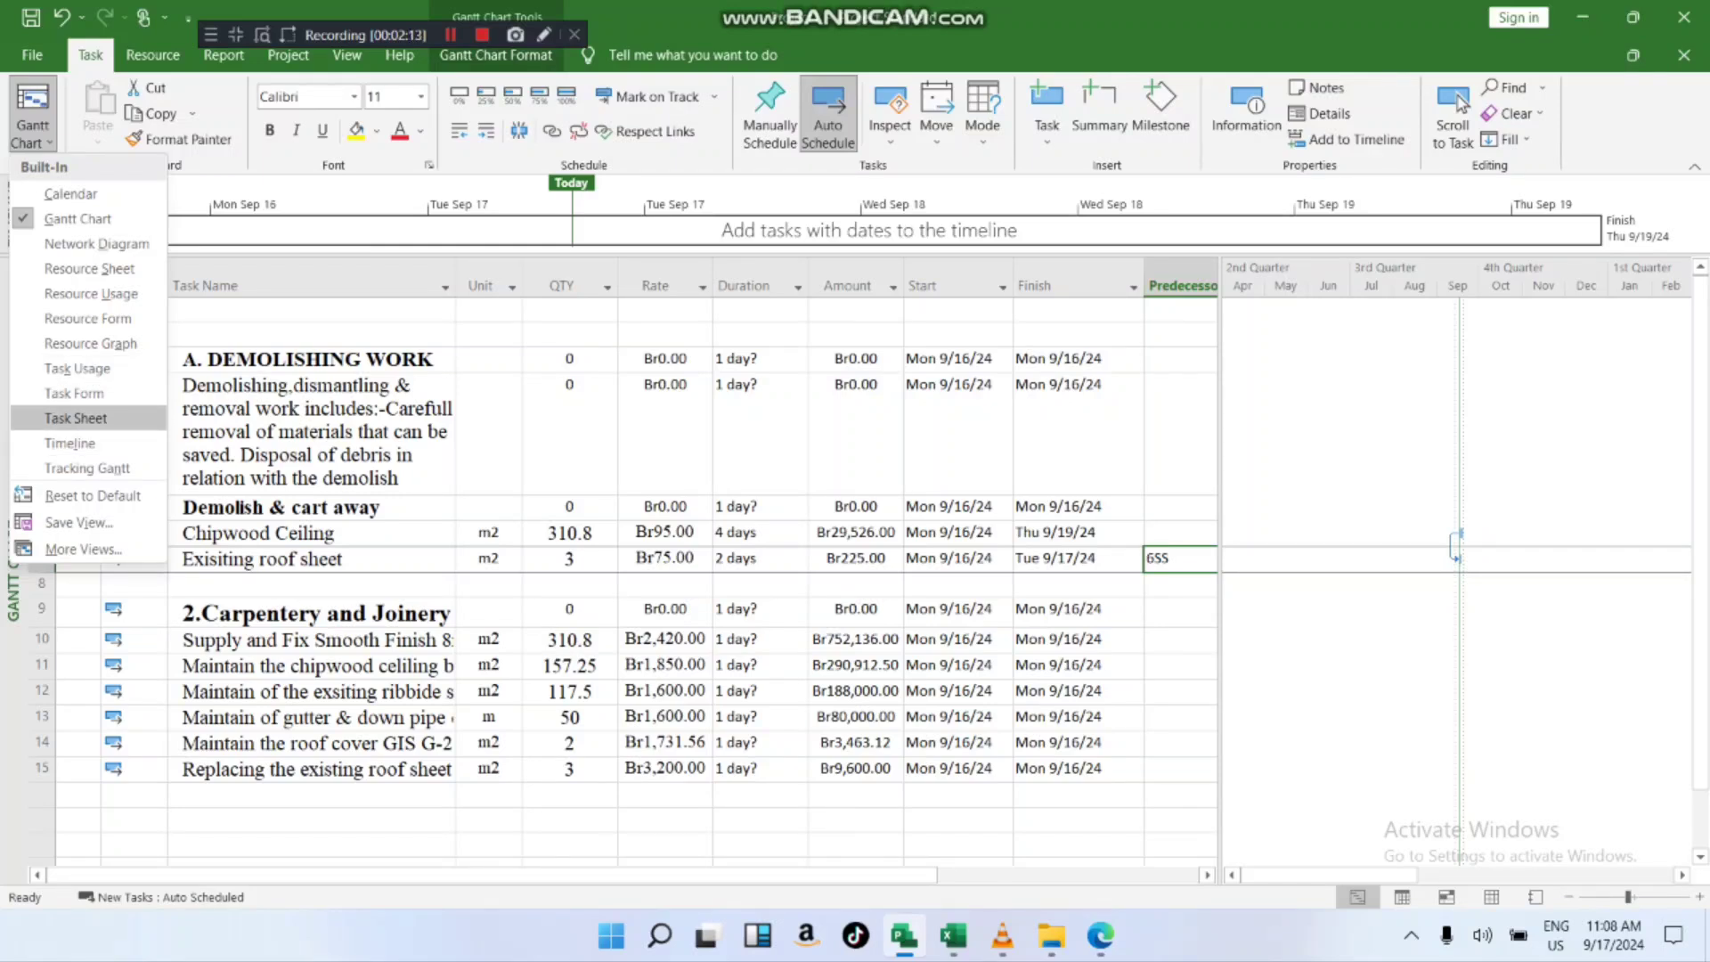
key(Down)
key(Up)
key(Down)
key(Down)
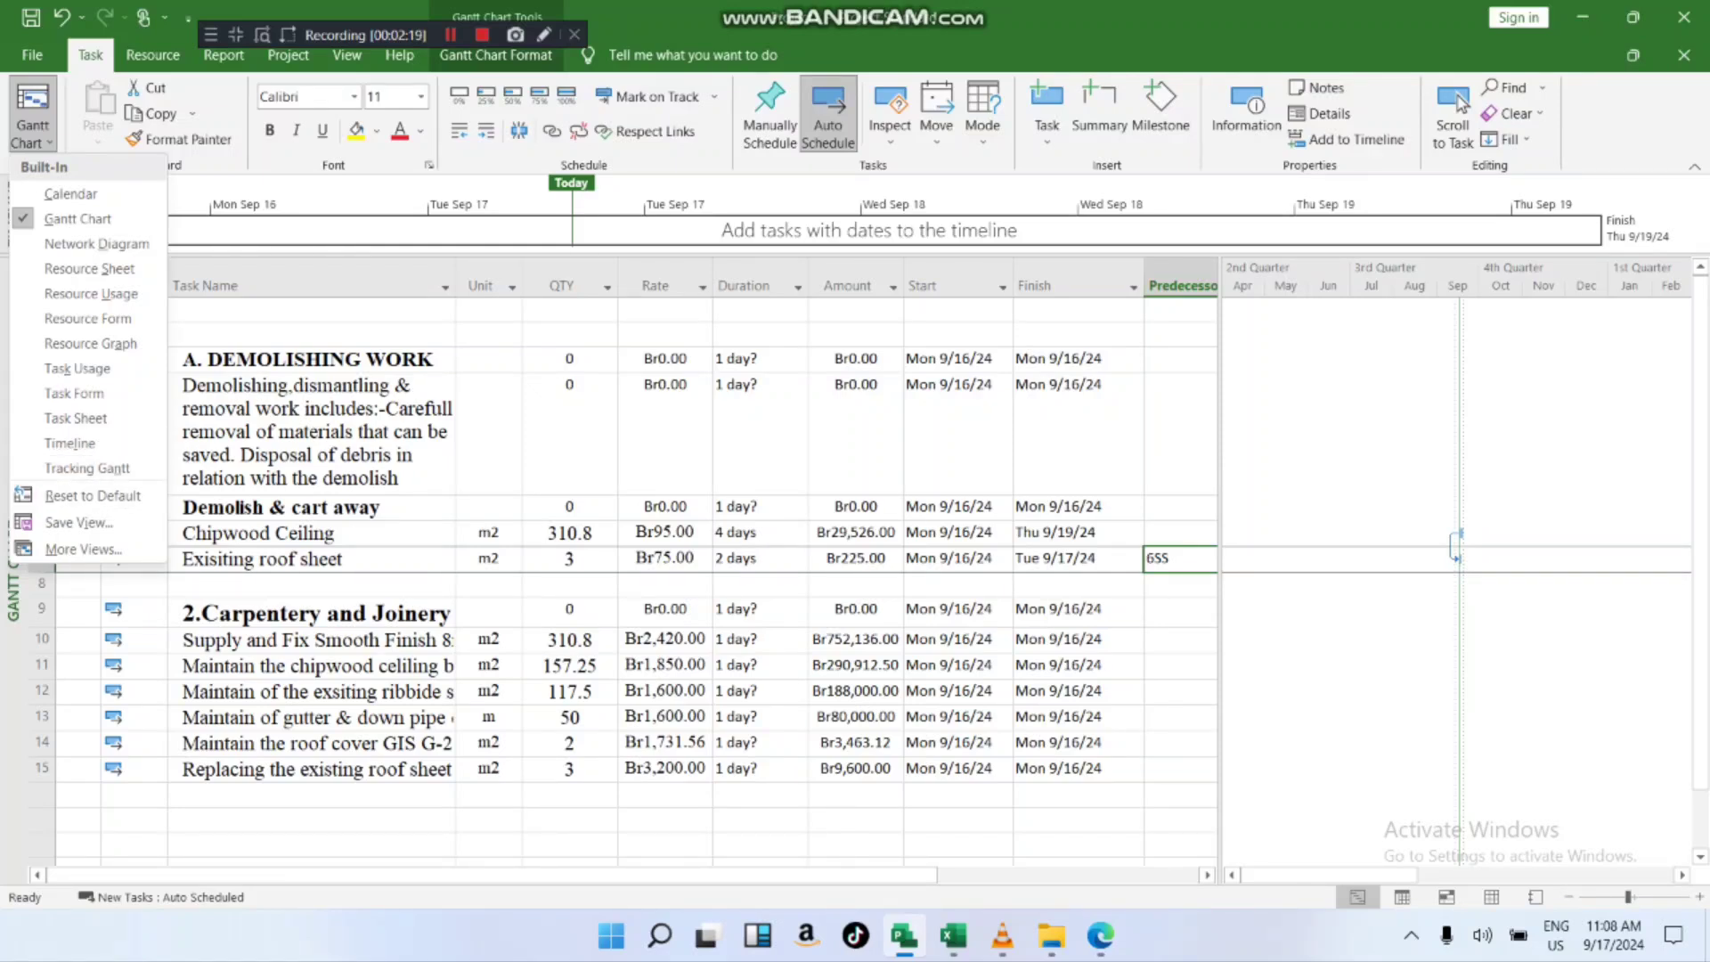
key(Escape)
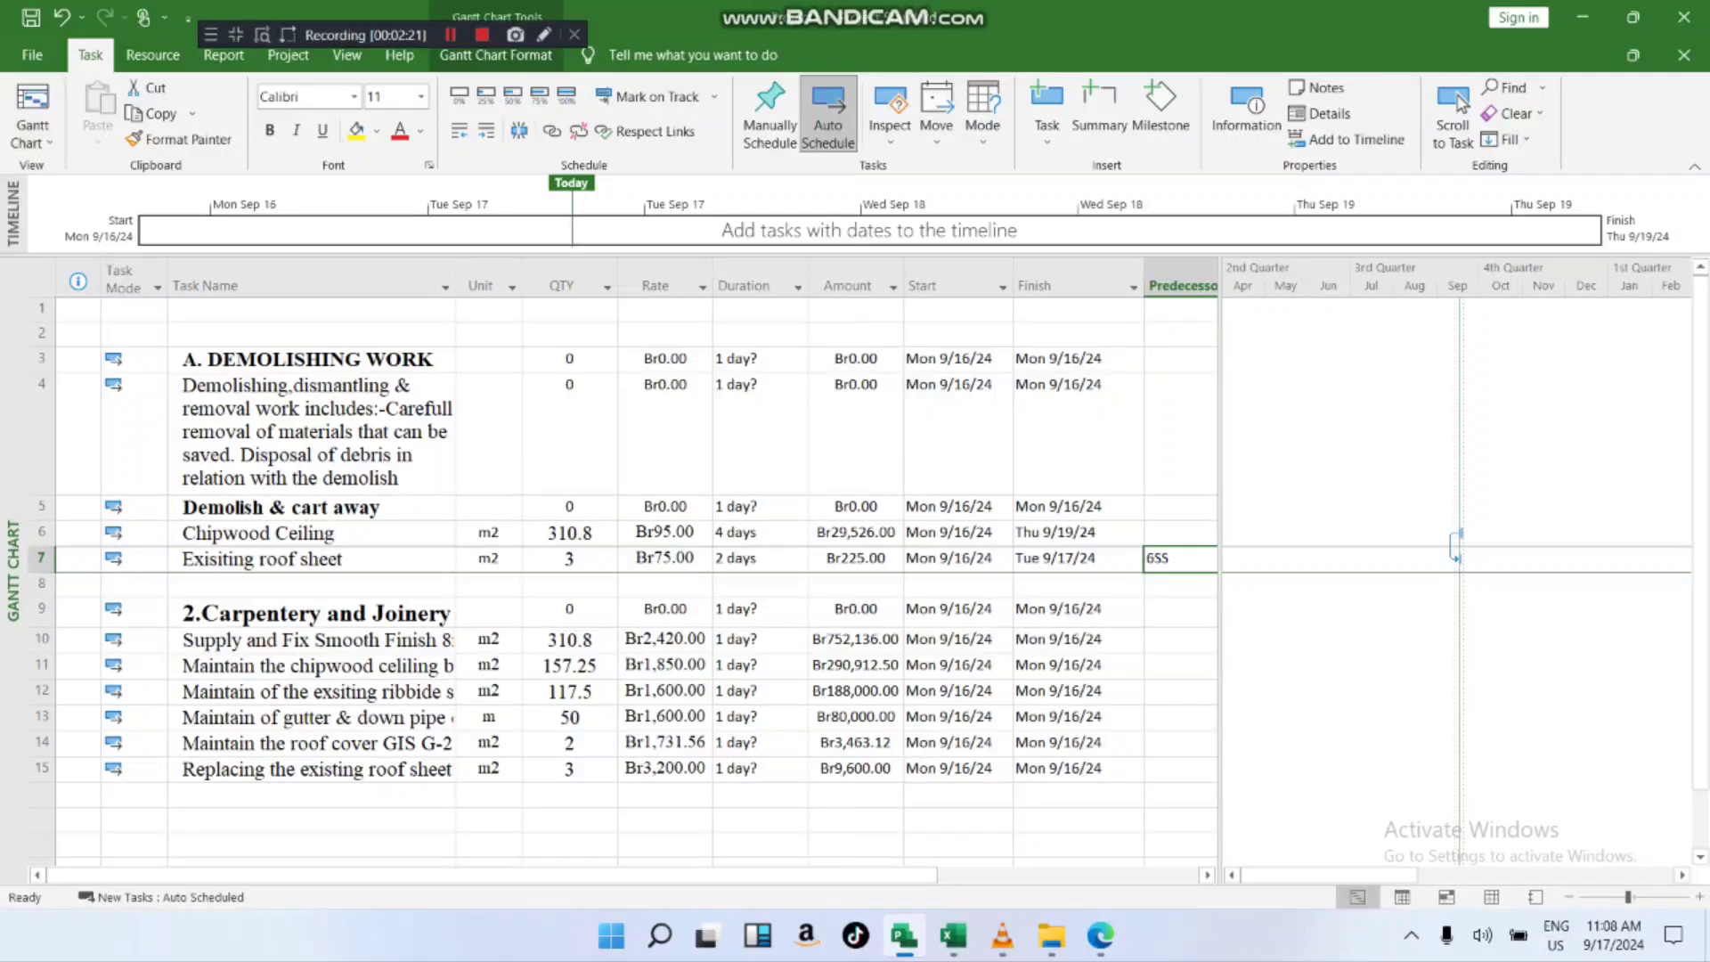
click(1462, 103)
scroll(624, 534, up, 3)
scroll(624, 570, down, 3)
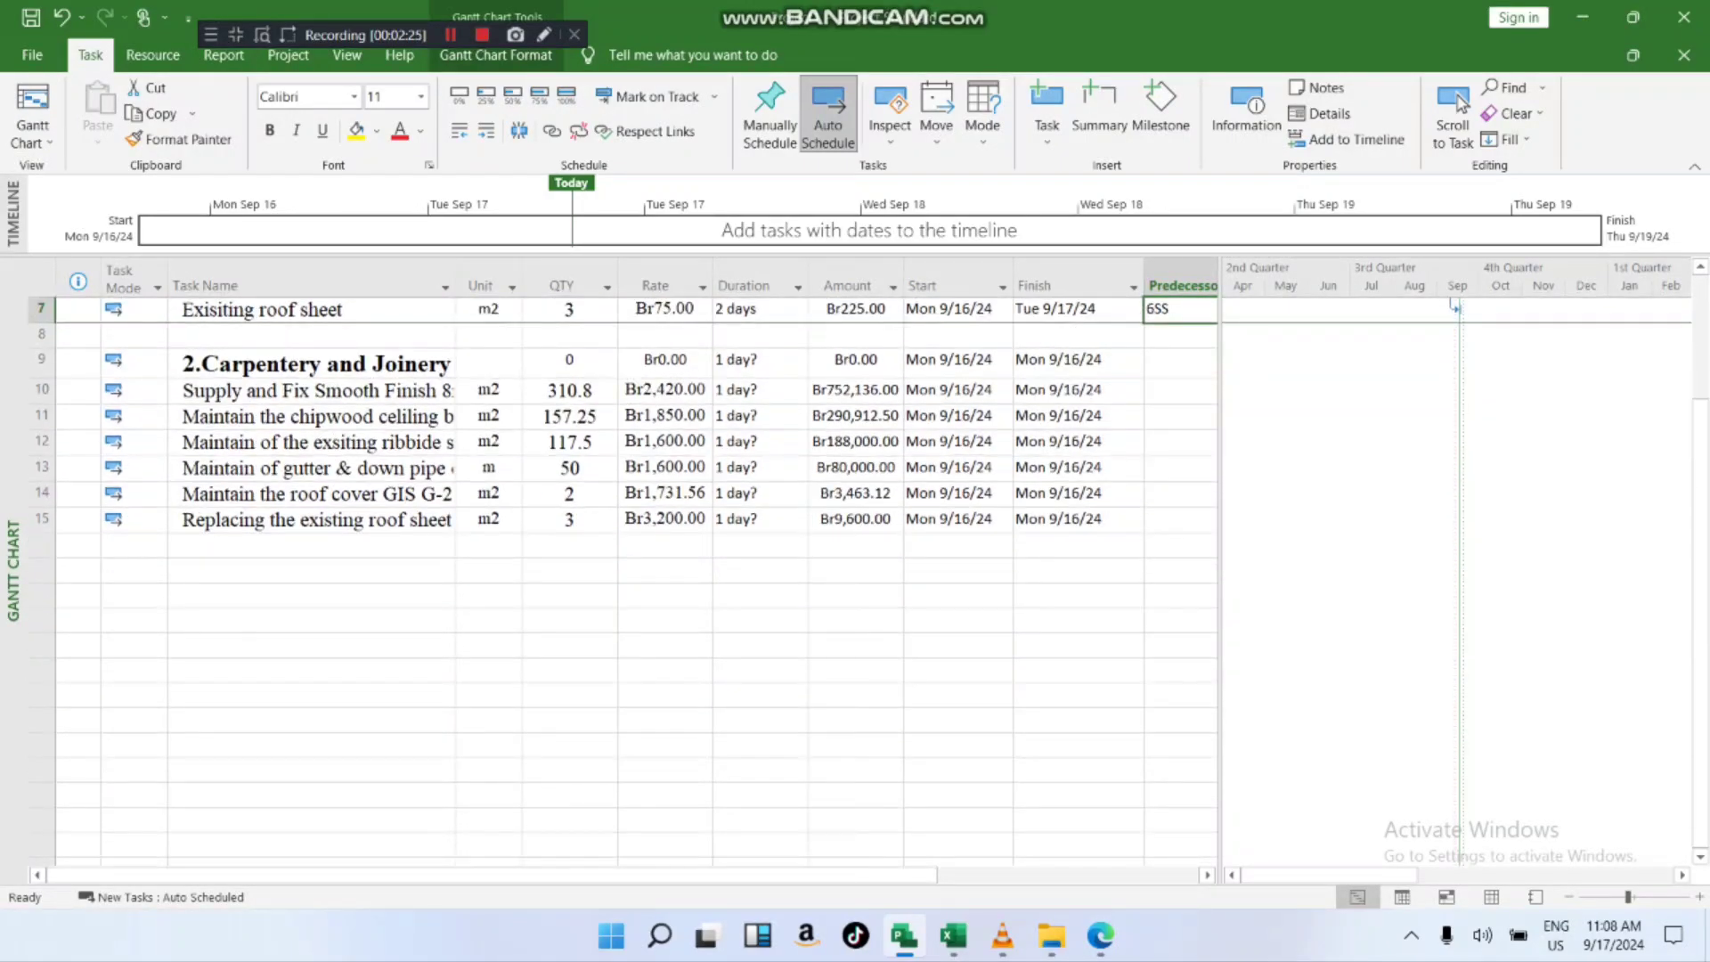
scroll(624, 535, up, 3)
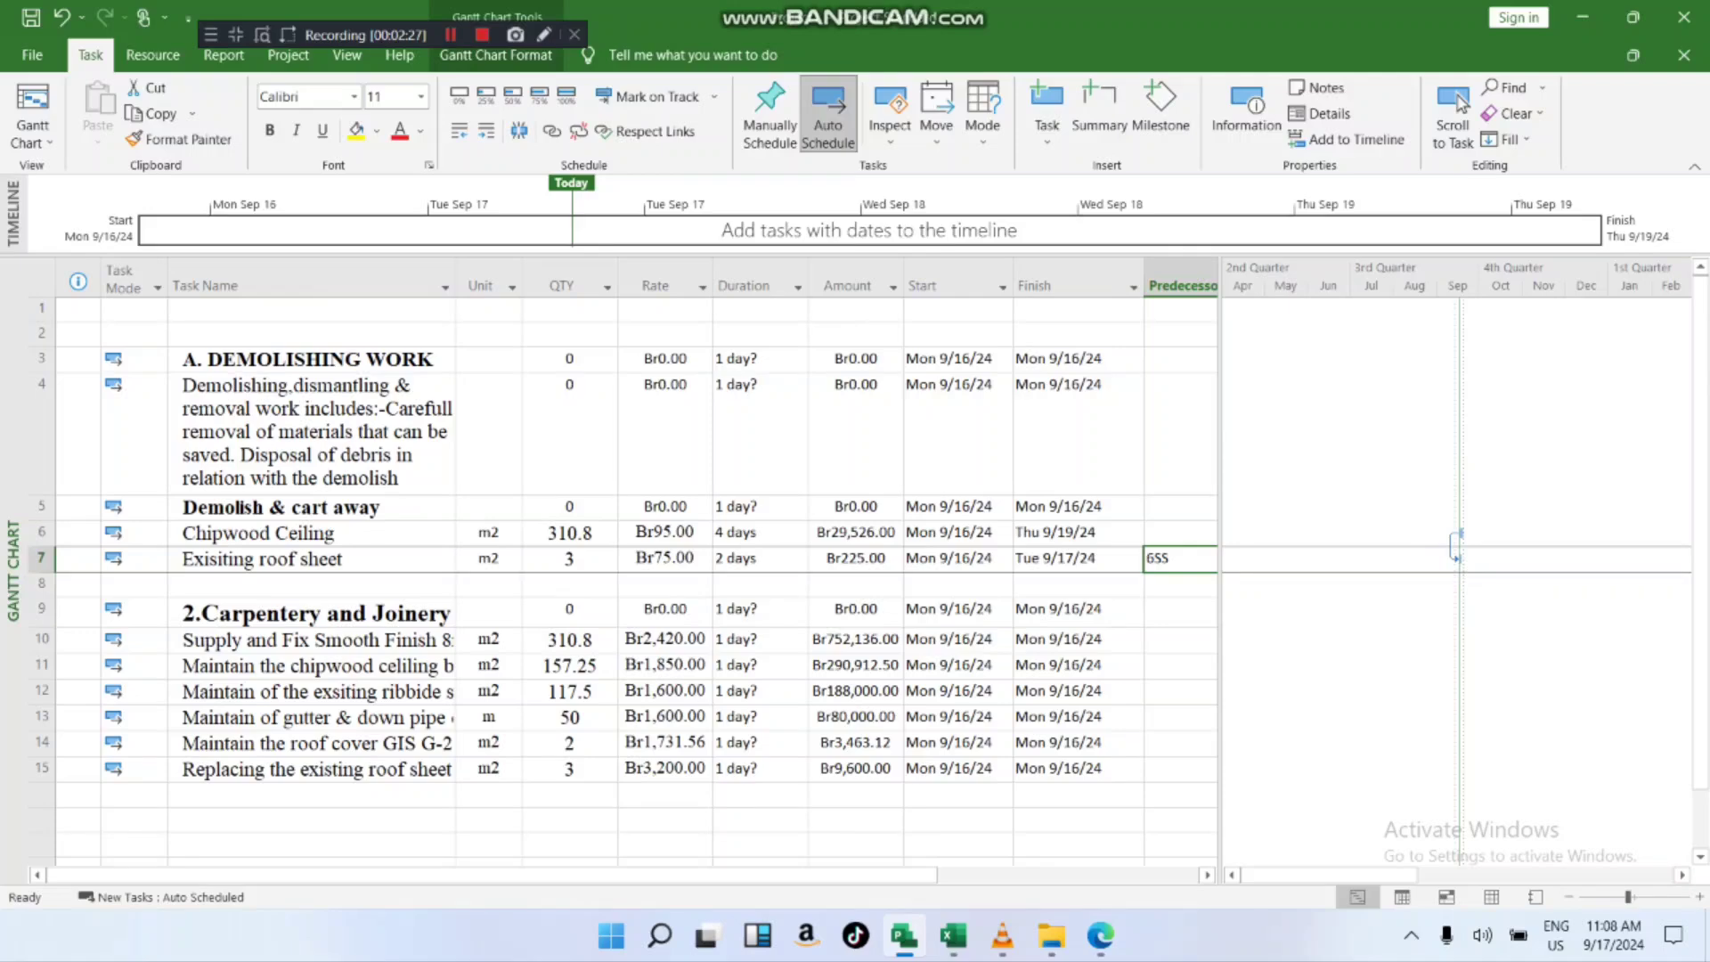
scroll(624, 534, down, 3)
scroll(624, 535, down, 2)
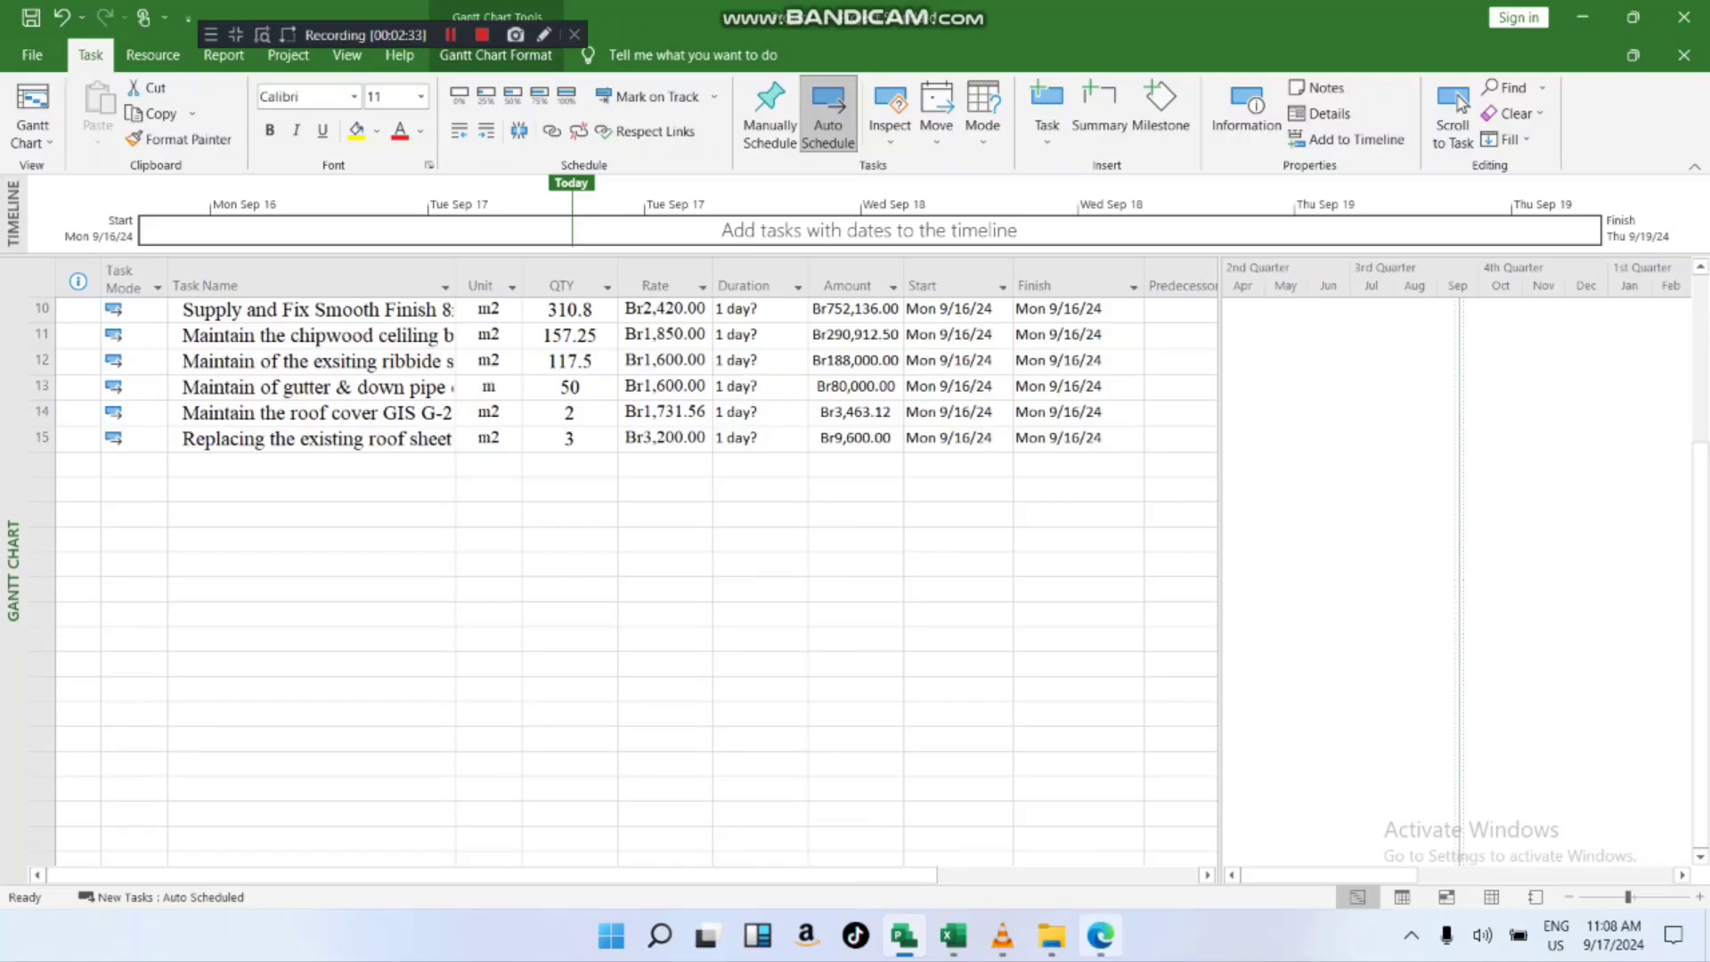
mouse_move(1101, 936)
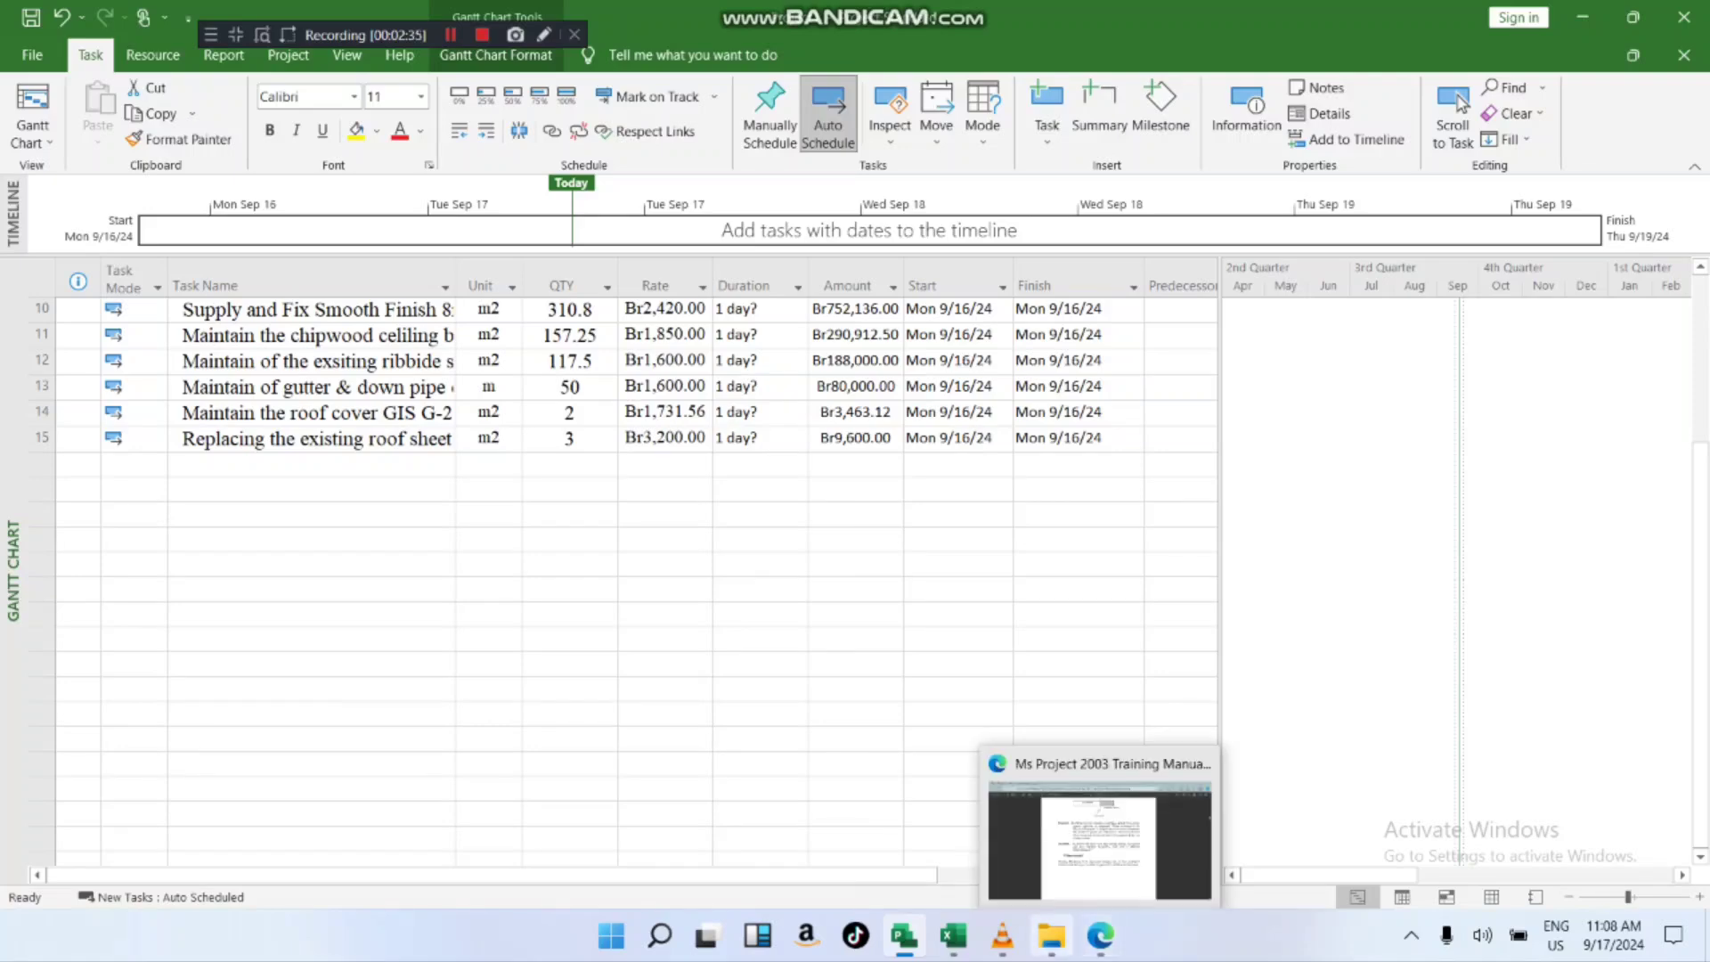
mouse_move(1002, 935)
click(855, 639)
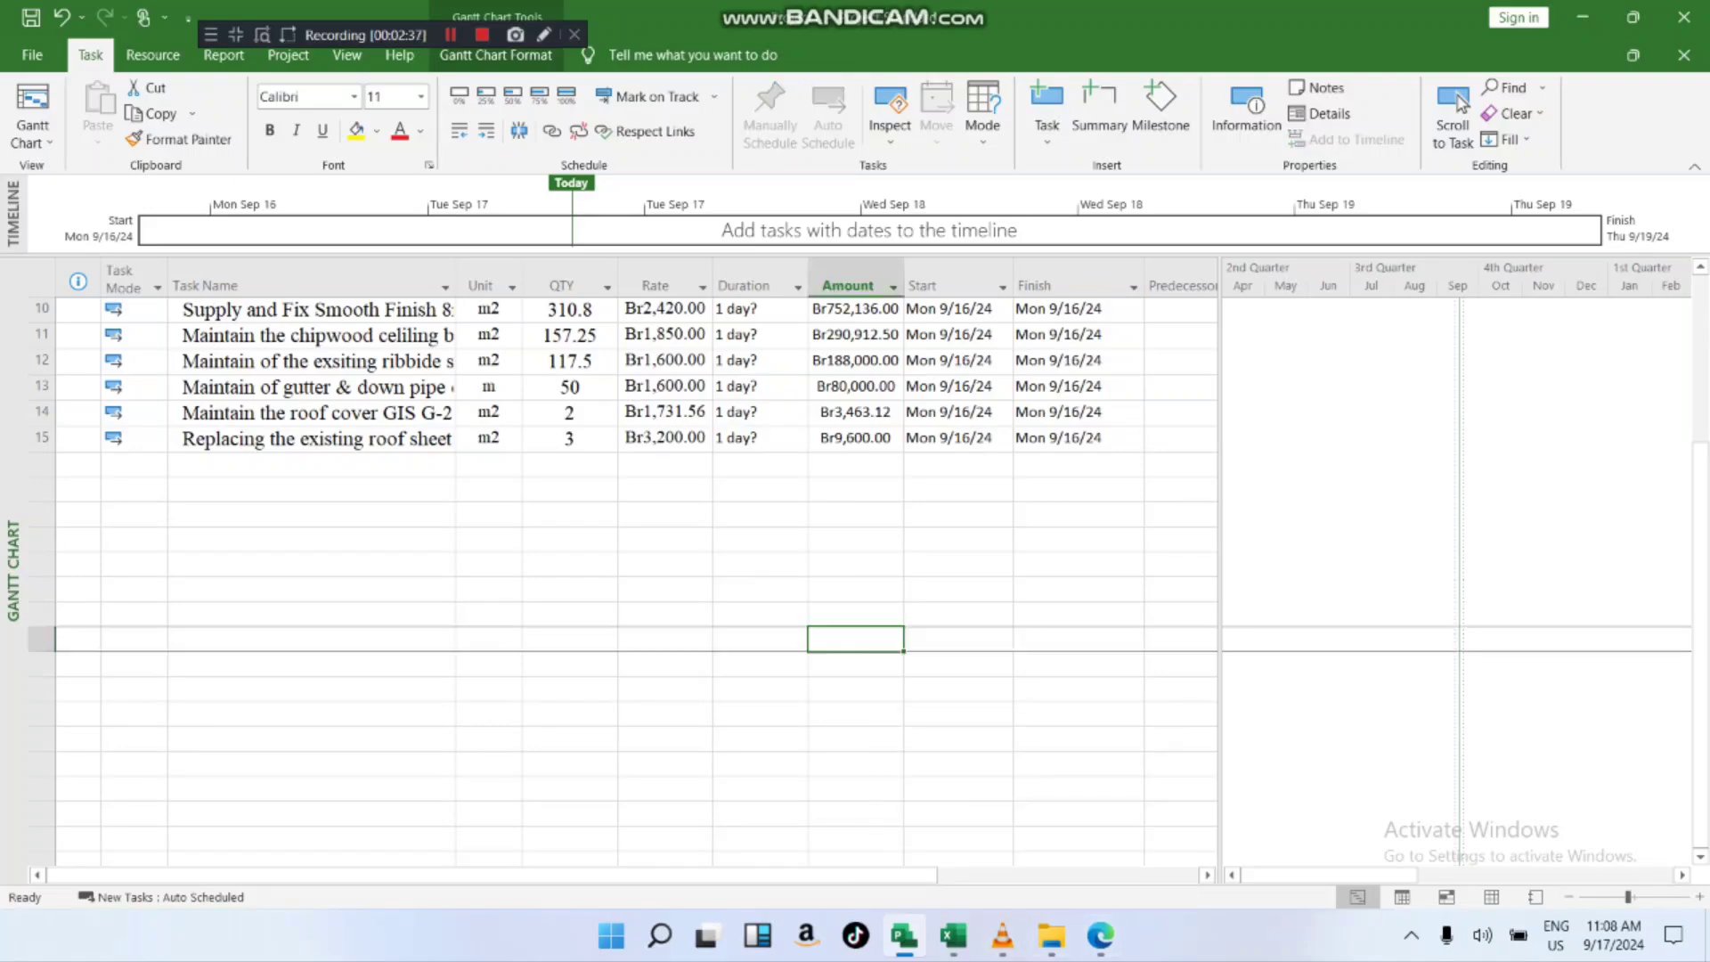
- Review the demolishing and Carpentery and Joinery rows, and read the full name of the Supply and Fix Smooth Finish chipwood task
scroll(1456, 481, up, 3)
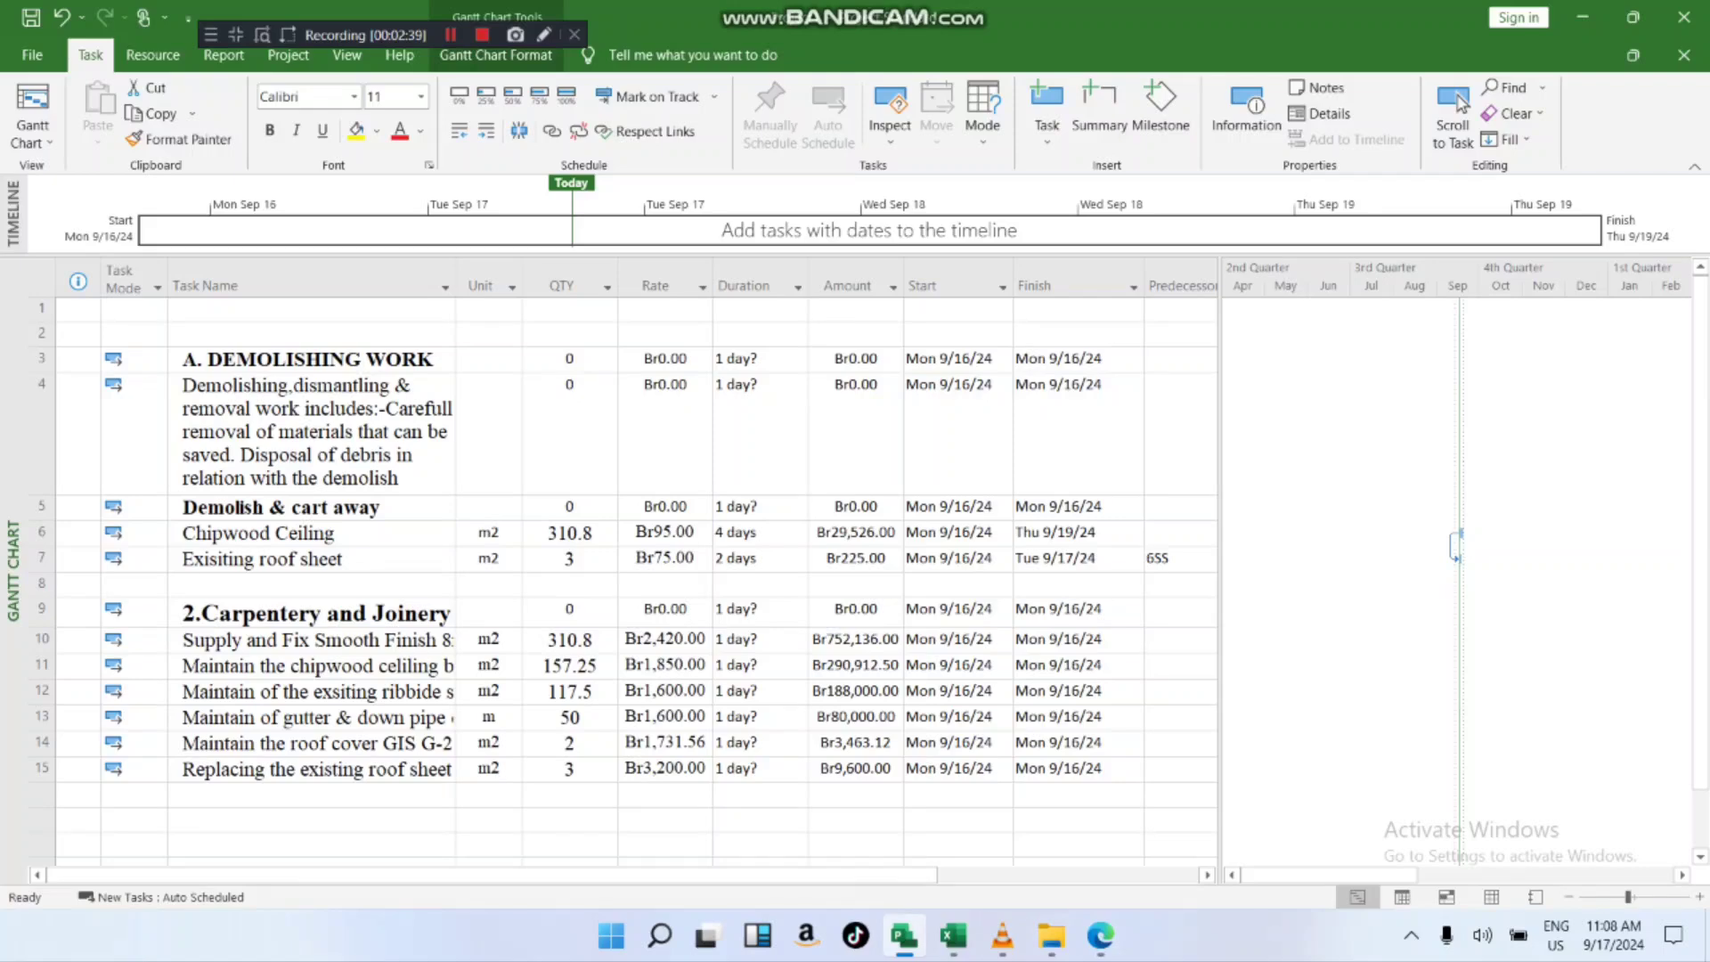
scroll(570, 535, down, 1)
click(312, 391)
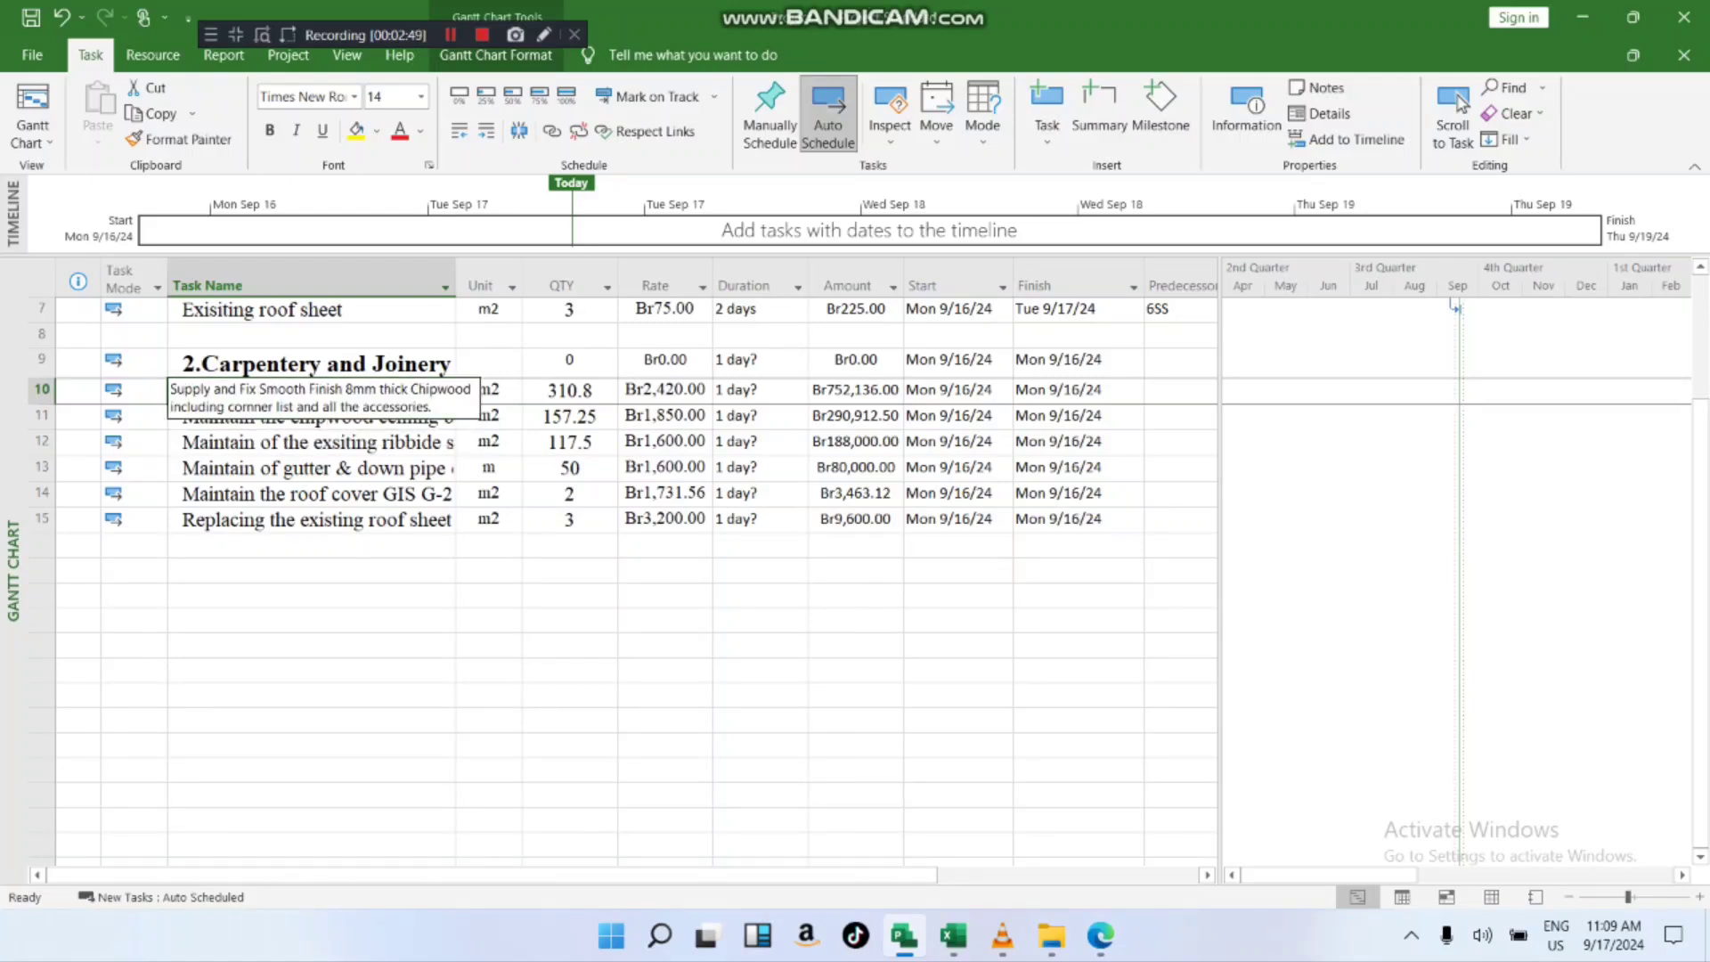
scroll(1456, 308, up, 4)
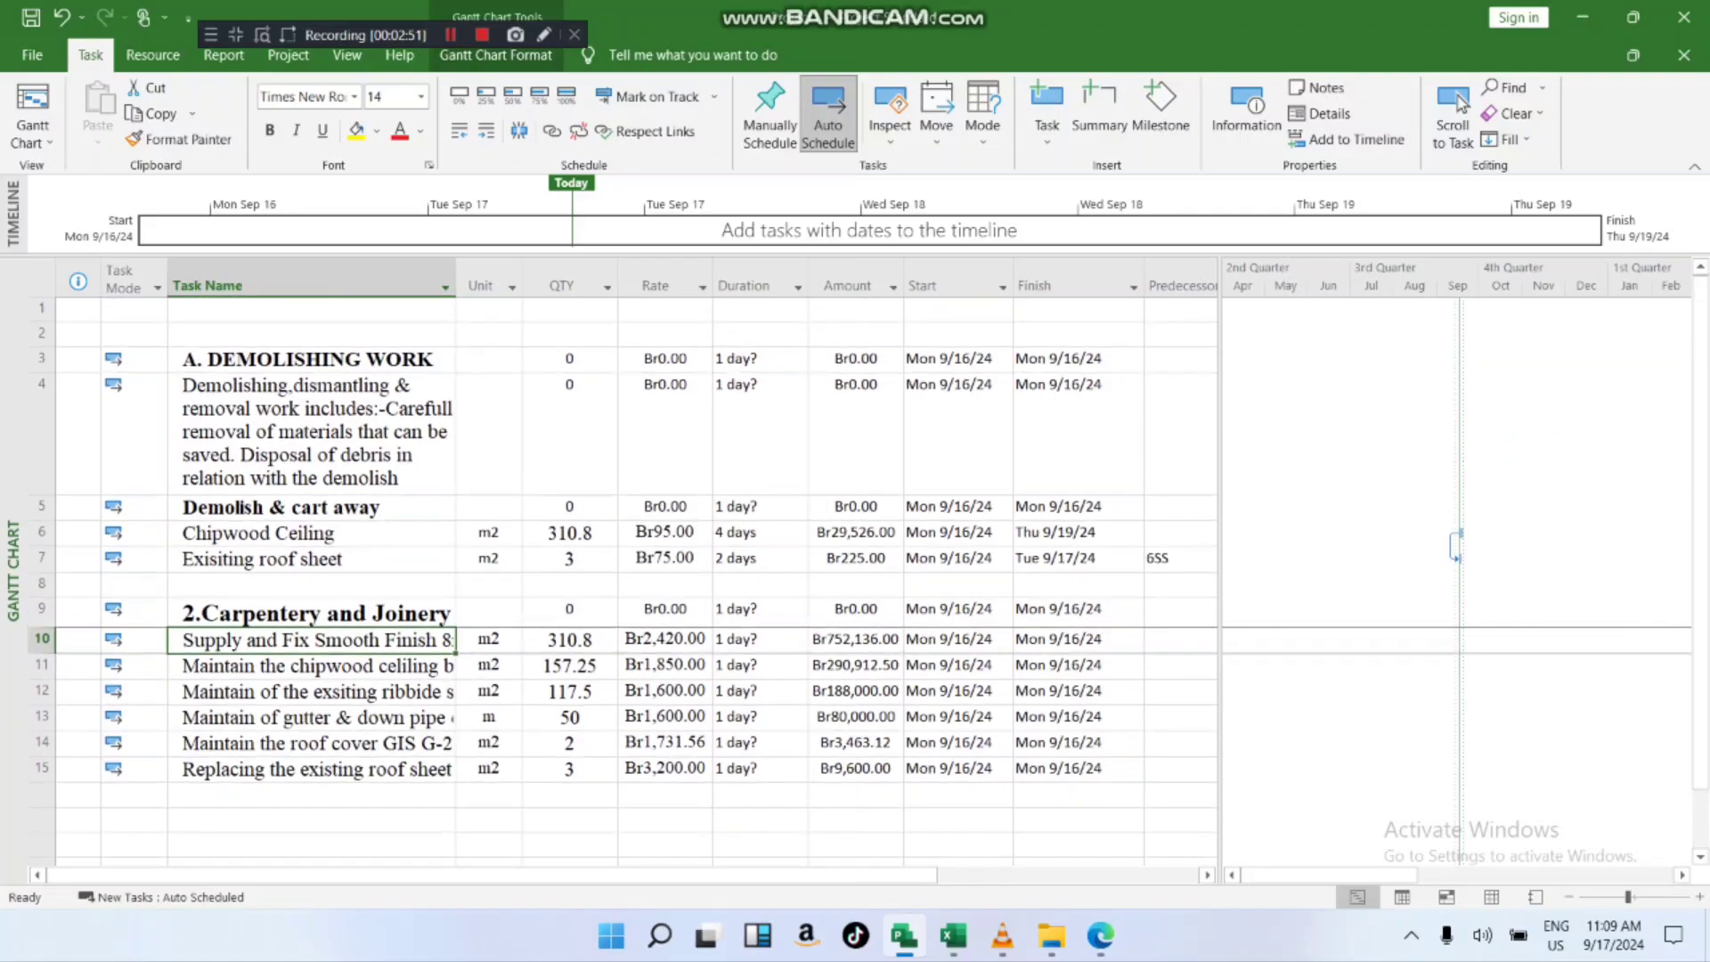
scroll(1455, 307, down, 3)
scroll(1455, 329, down, 1)
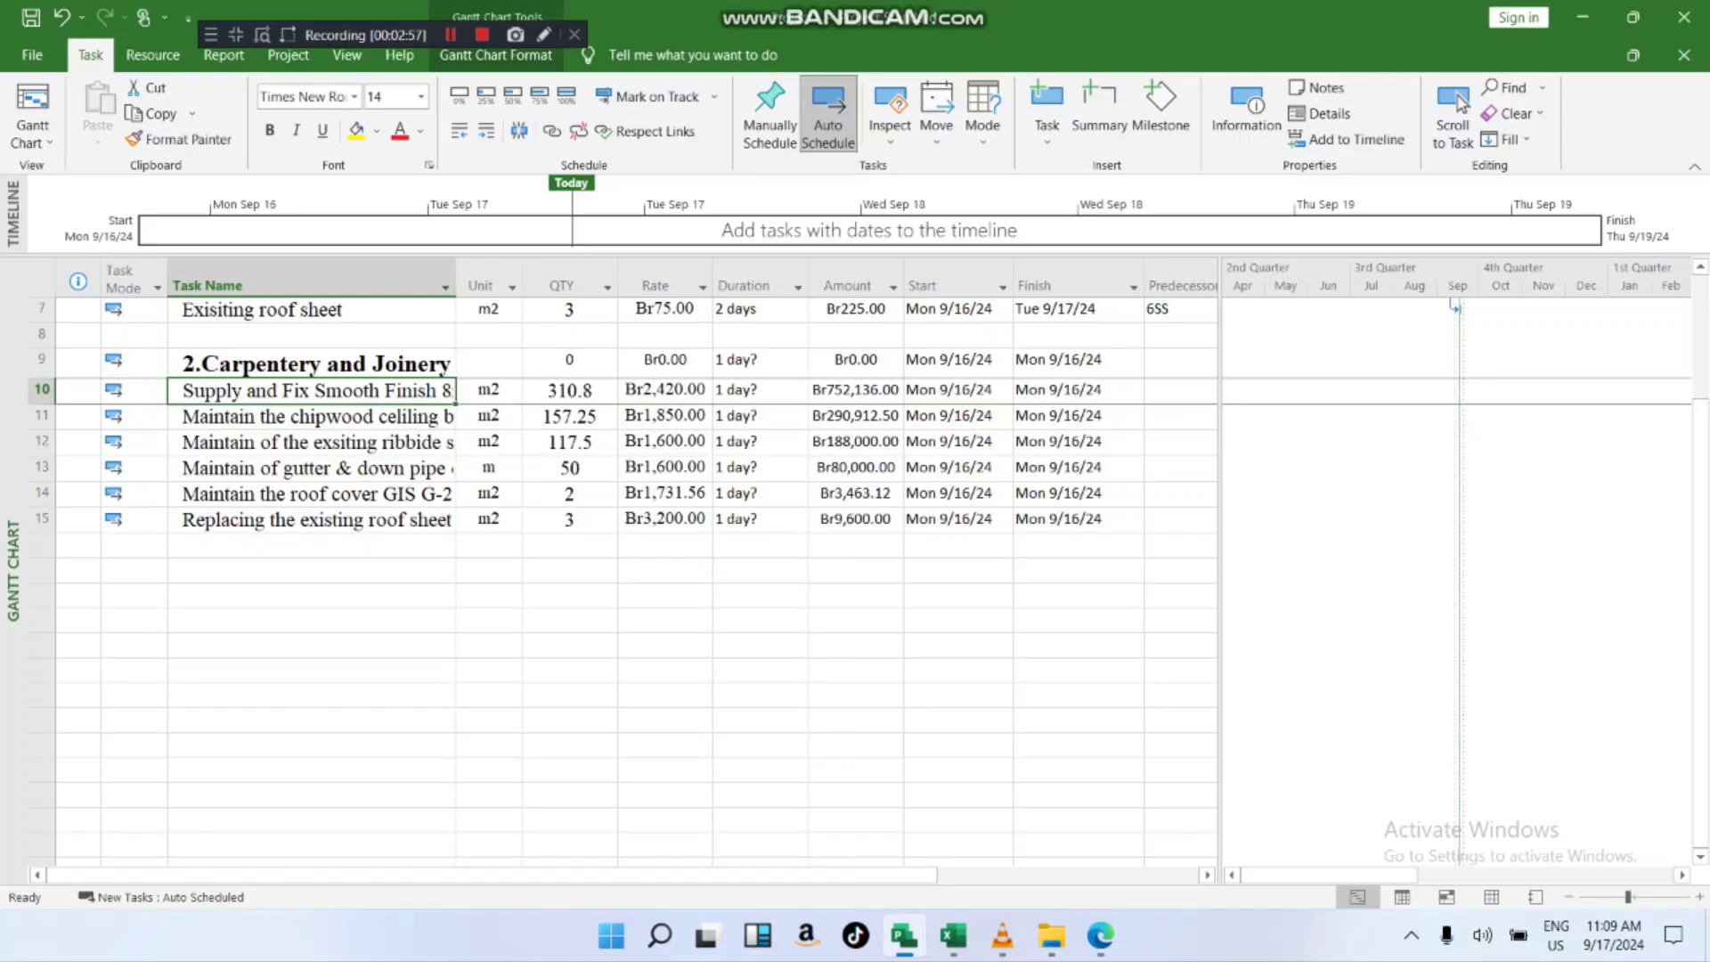
key(F2)
double_click(253, 391)
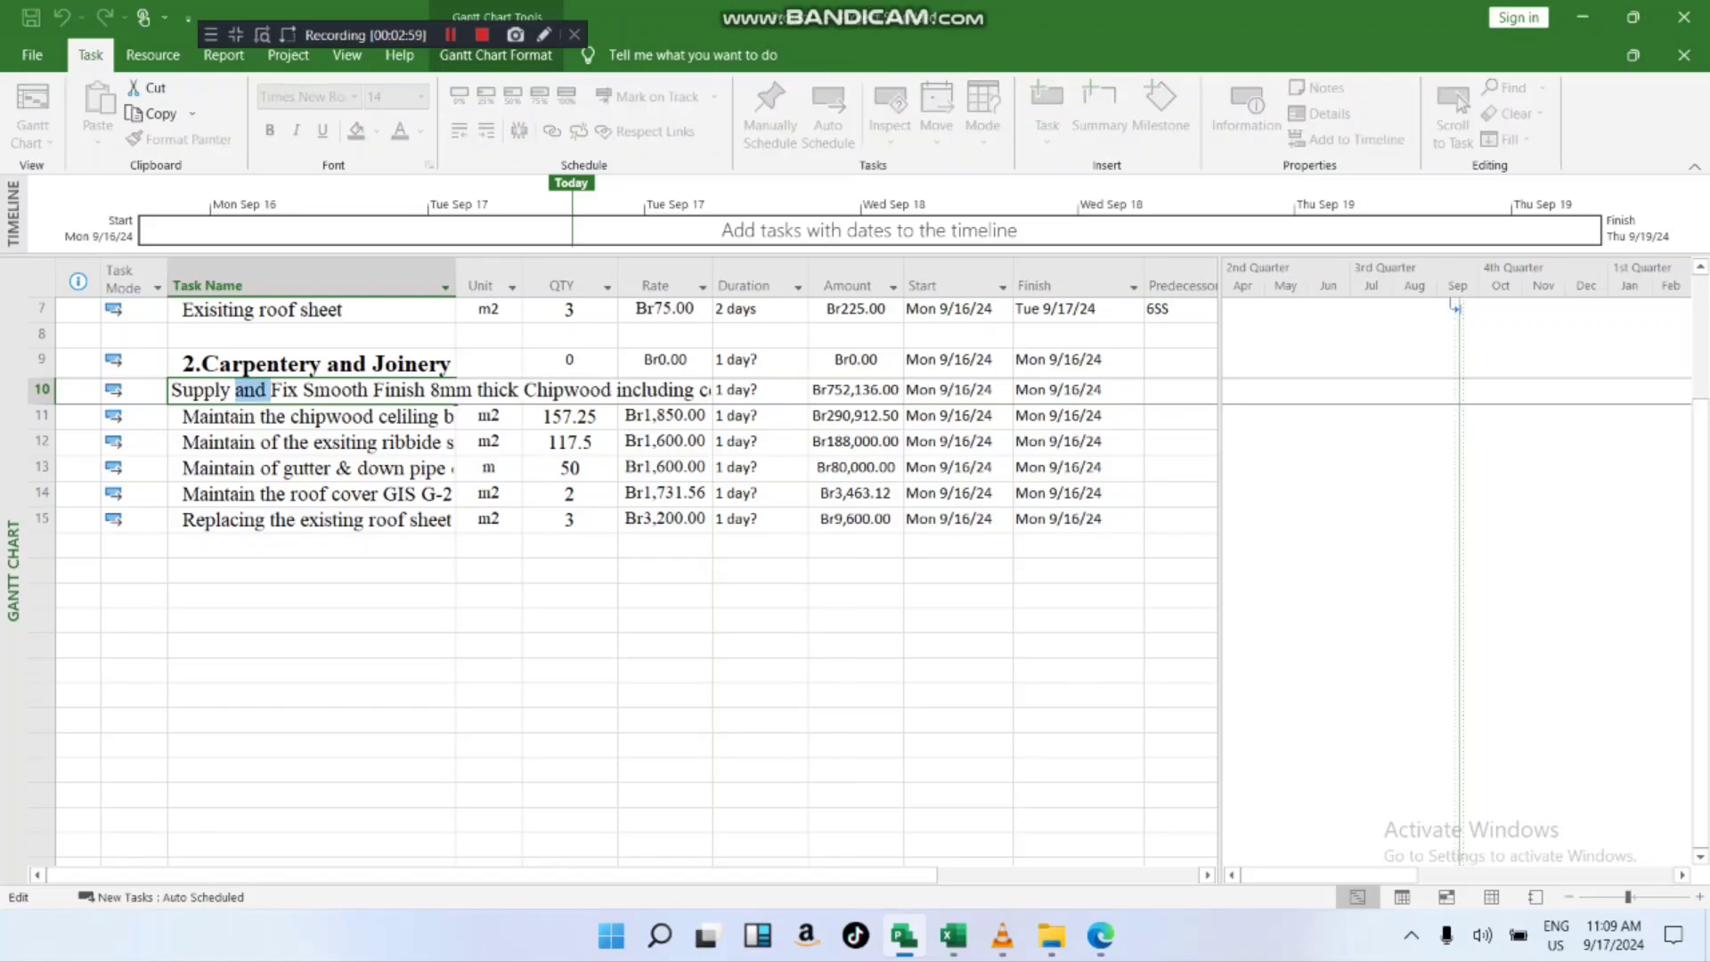
key(Escape)
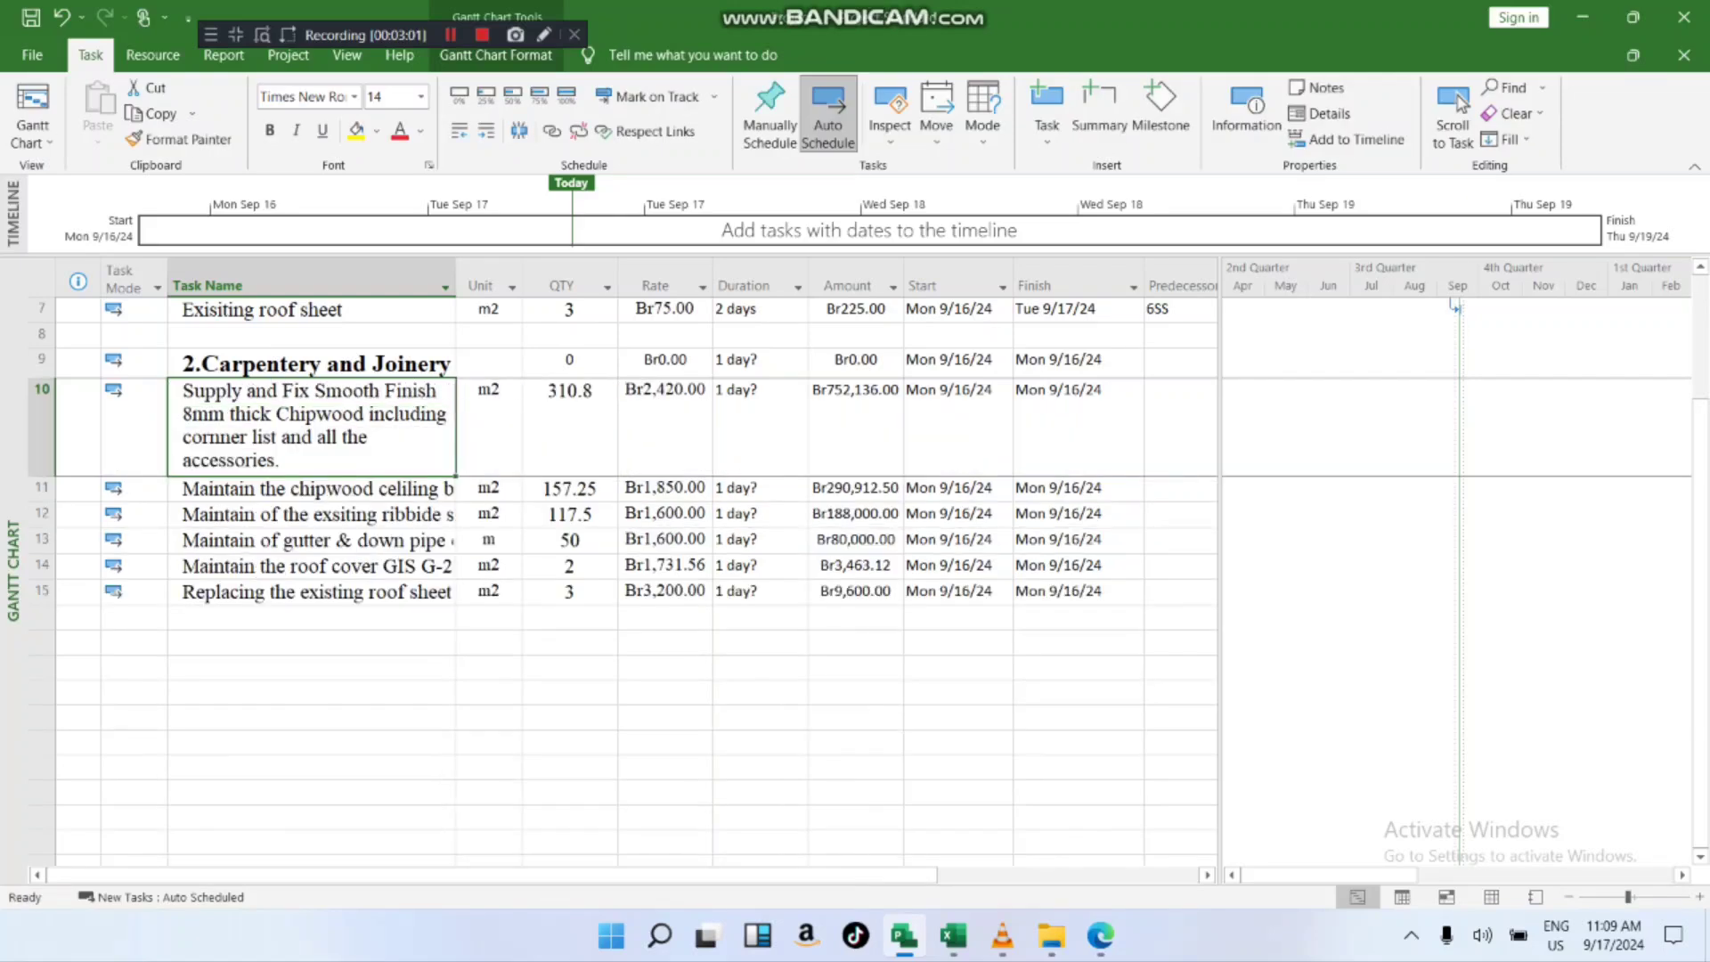
key(F2)
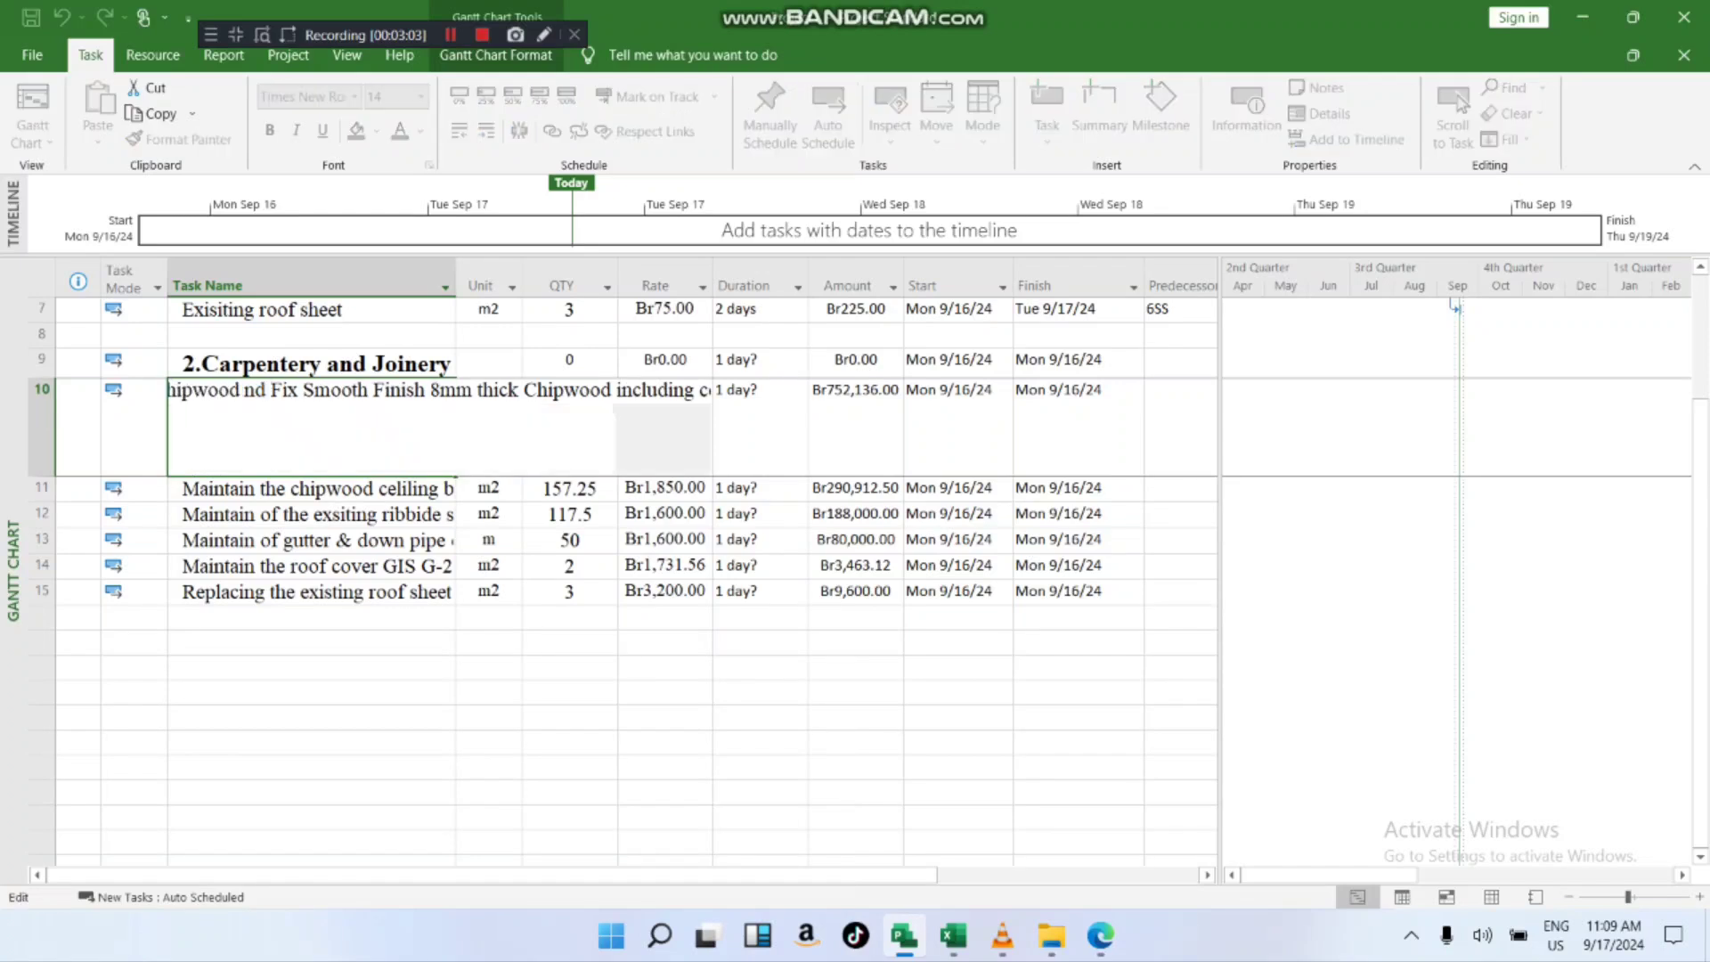
key(Escape)
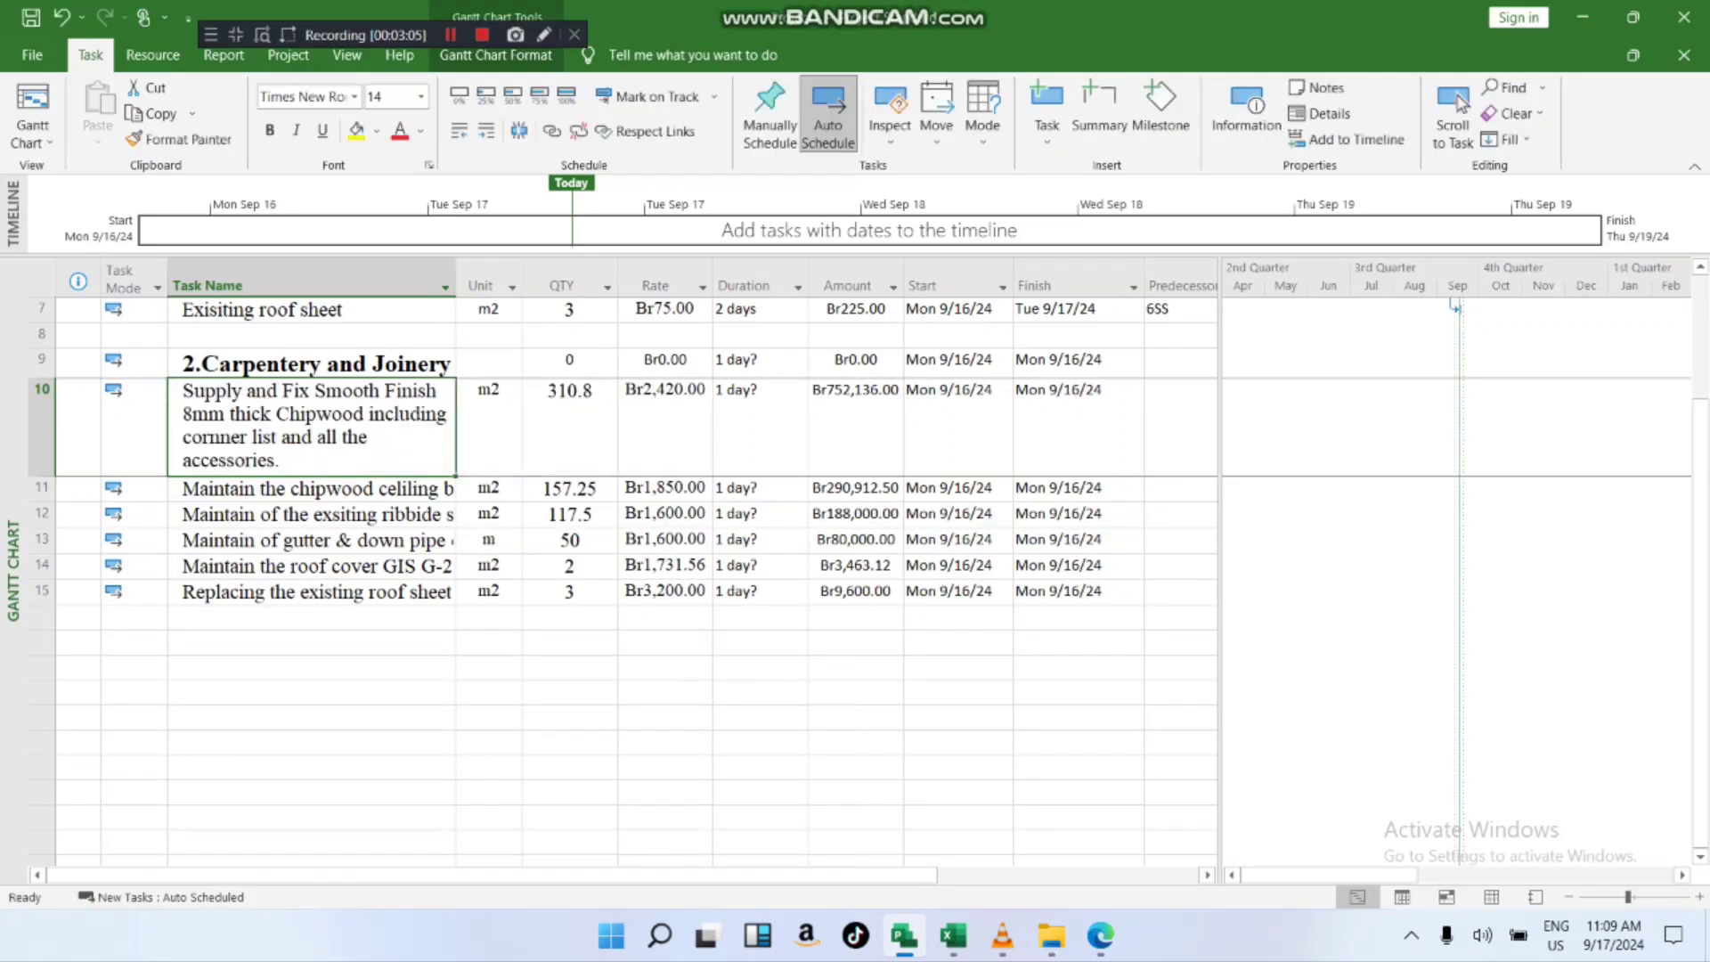
- Add task 7, Exisiting roof sheet, as a Finish-to-Start (FS) predecessor with 0d lag of the Supply and Fix Smooth Finish chipwood task
key(shift+F2)
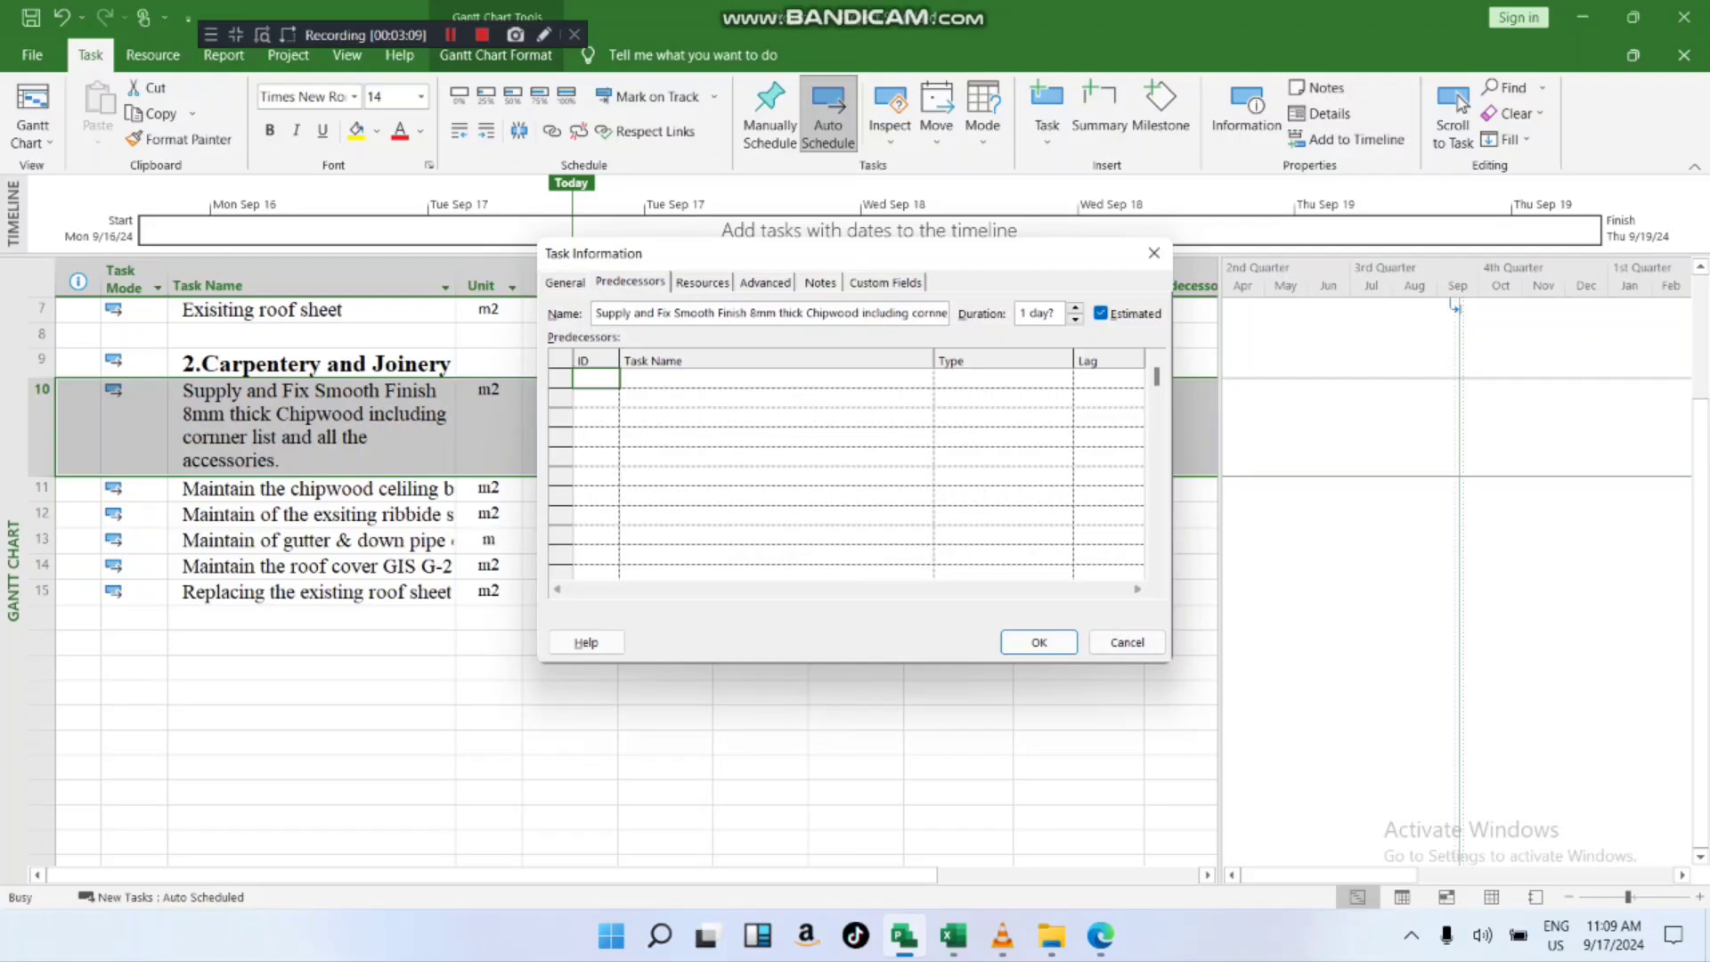
text(7)
key(Return)
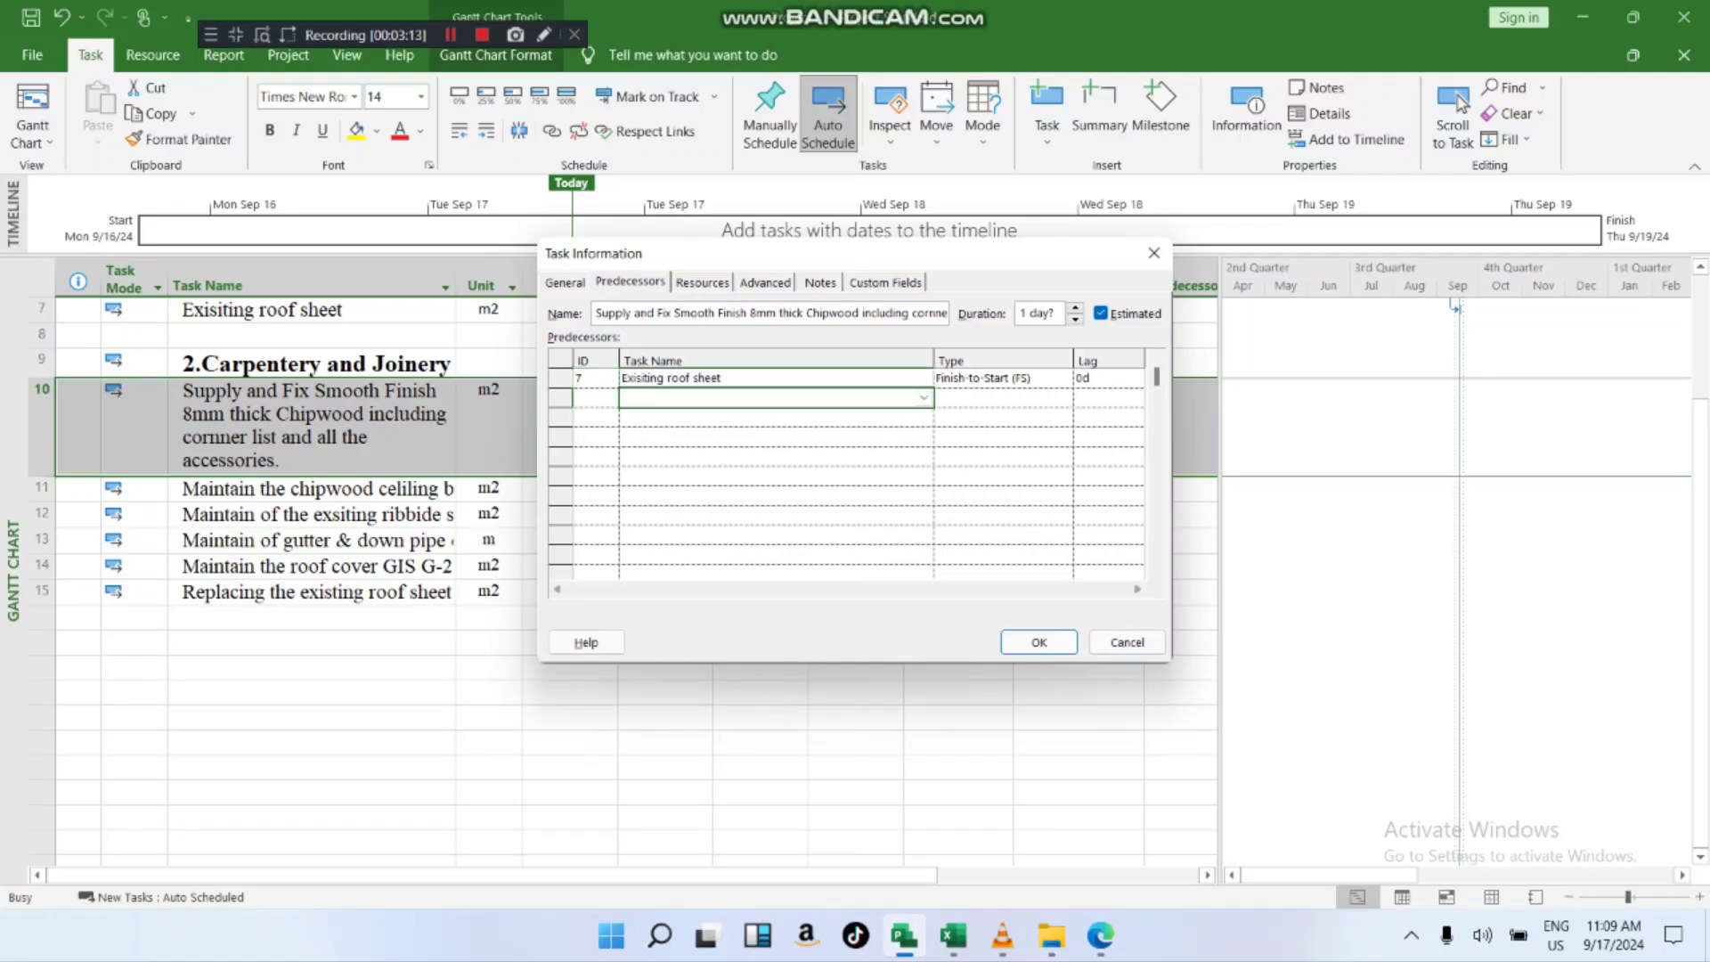
click(1003, 379)
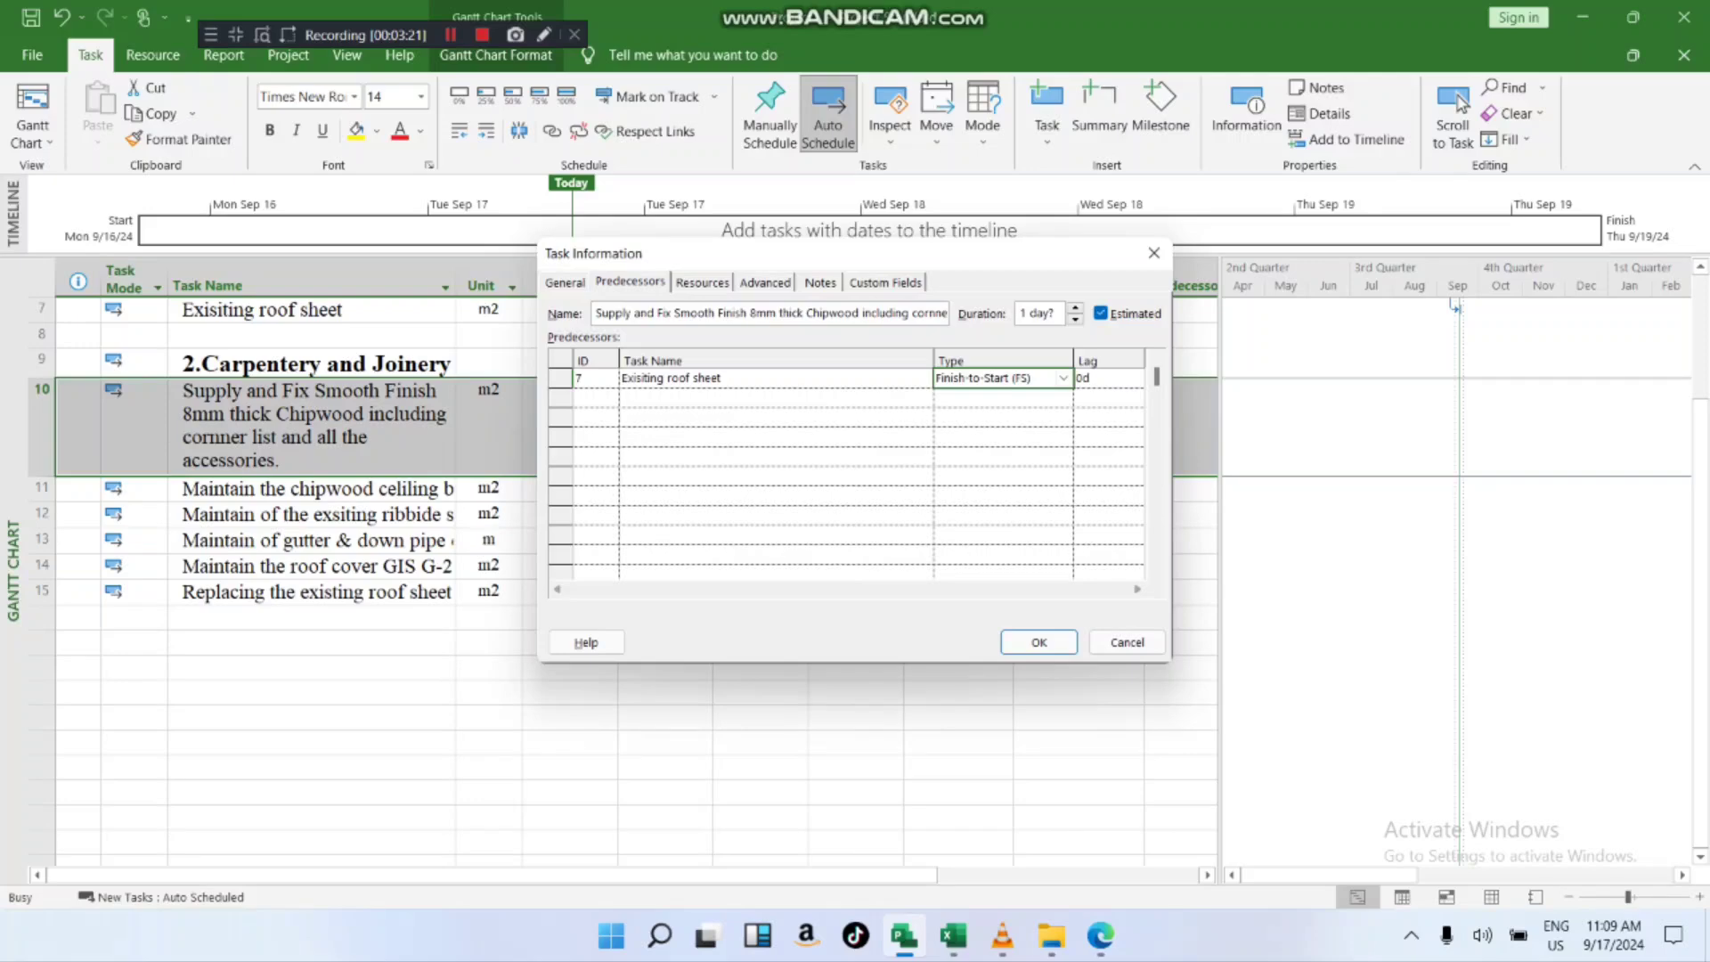
key(Return)
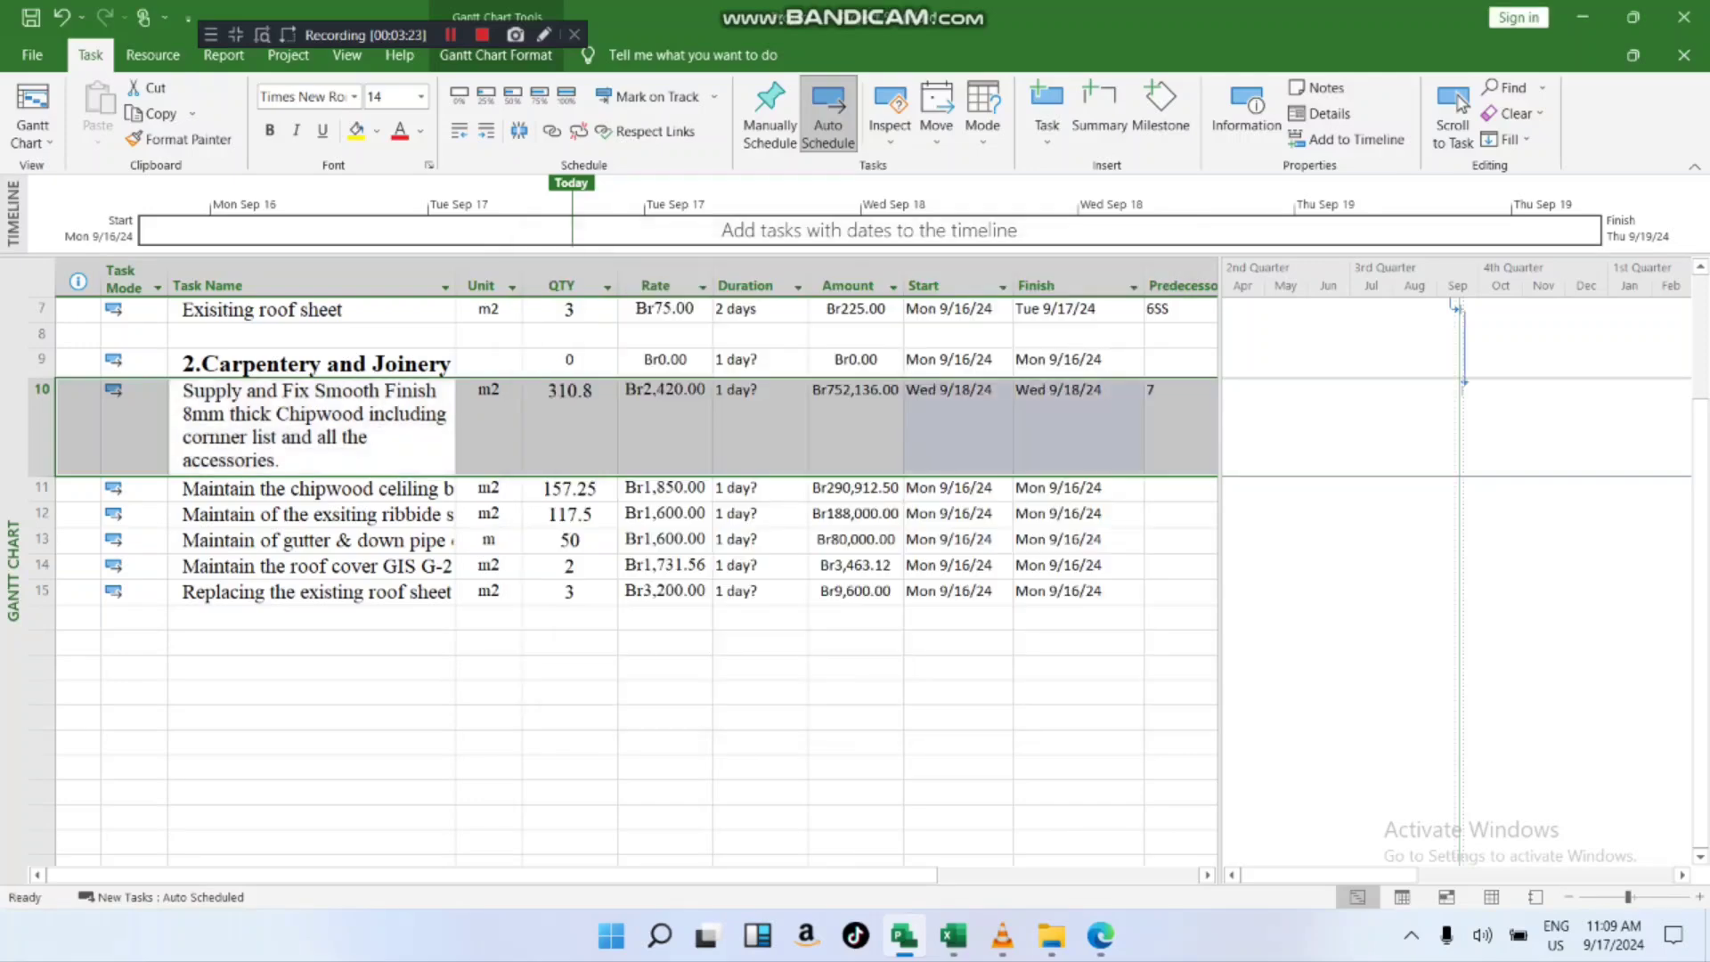
scroll(623, 535, up, 1)
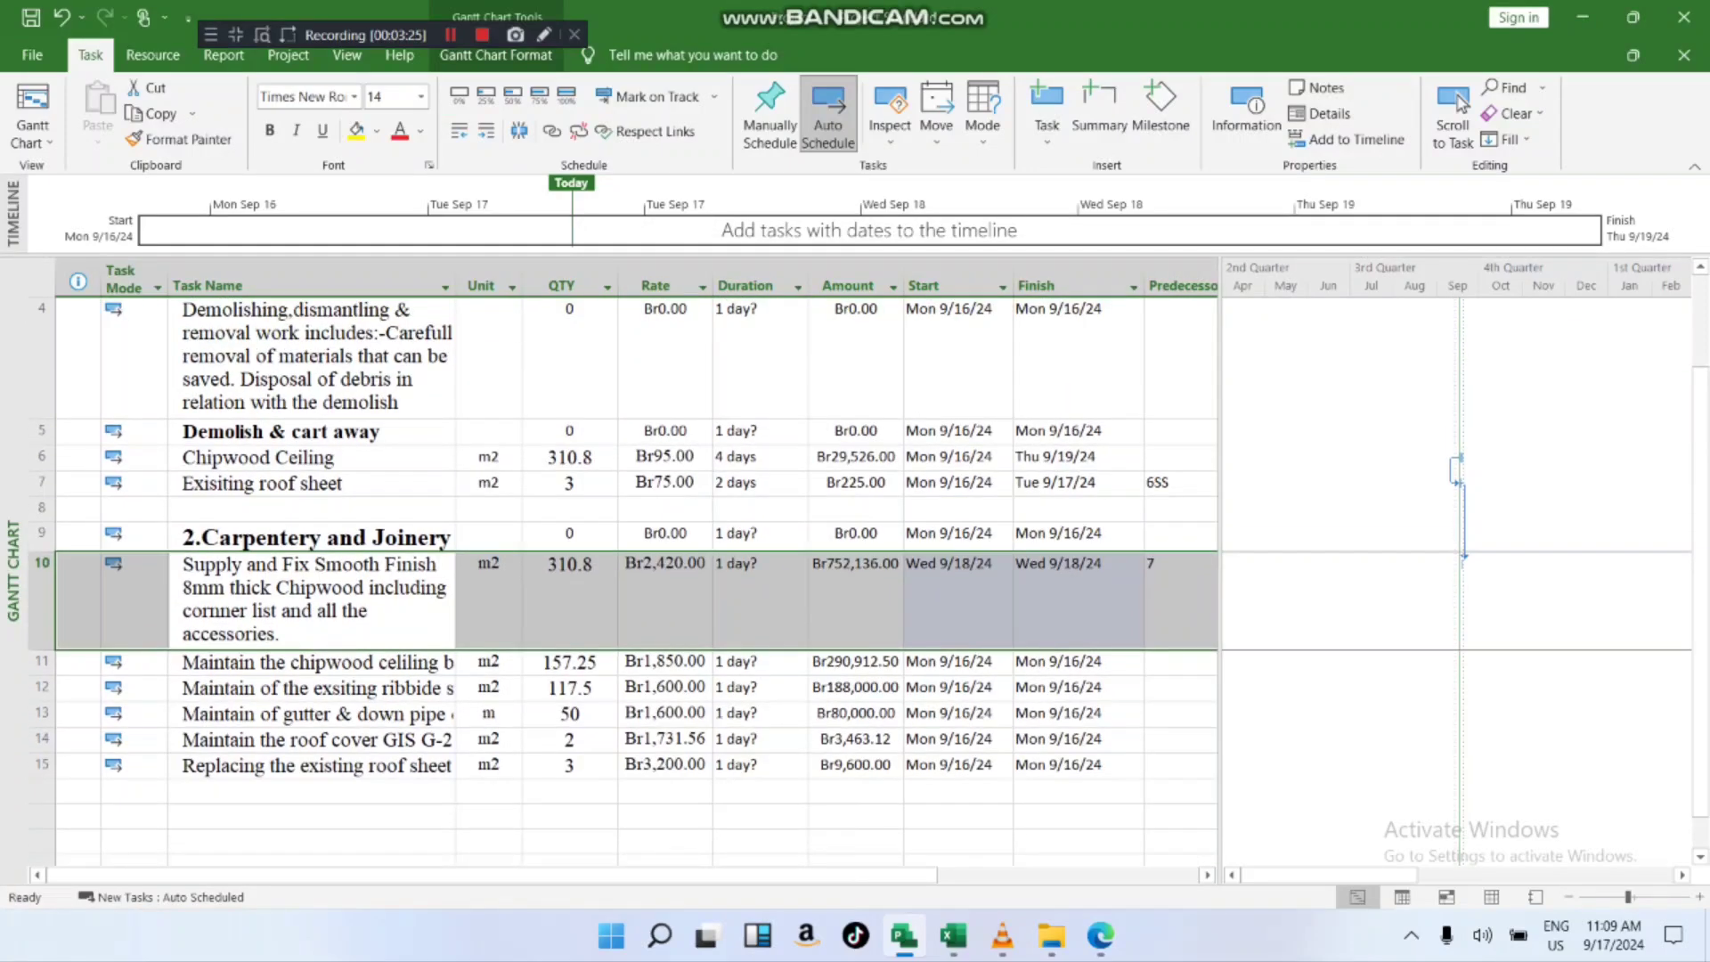
scroll(623, 534, down, 1)
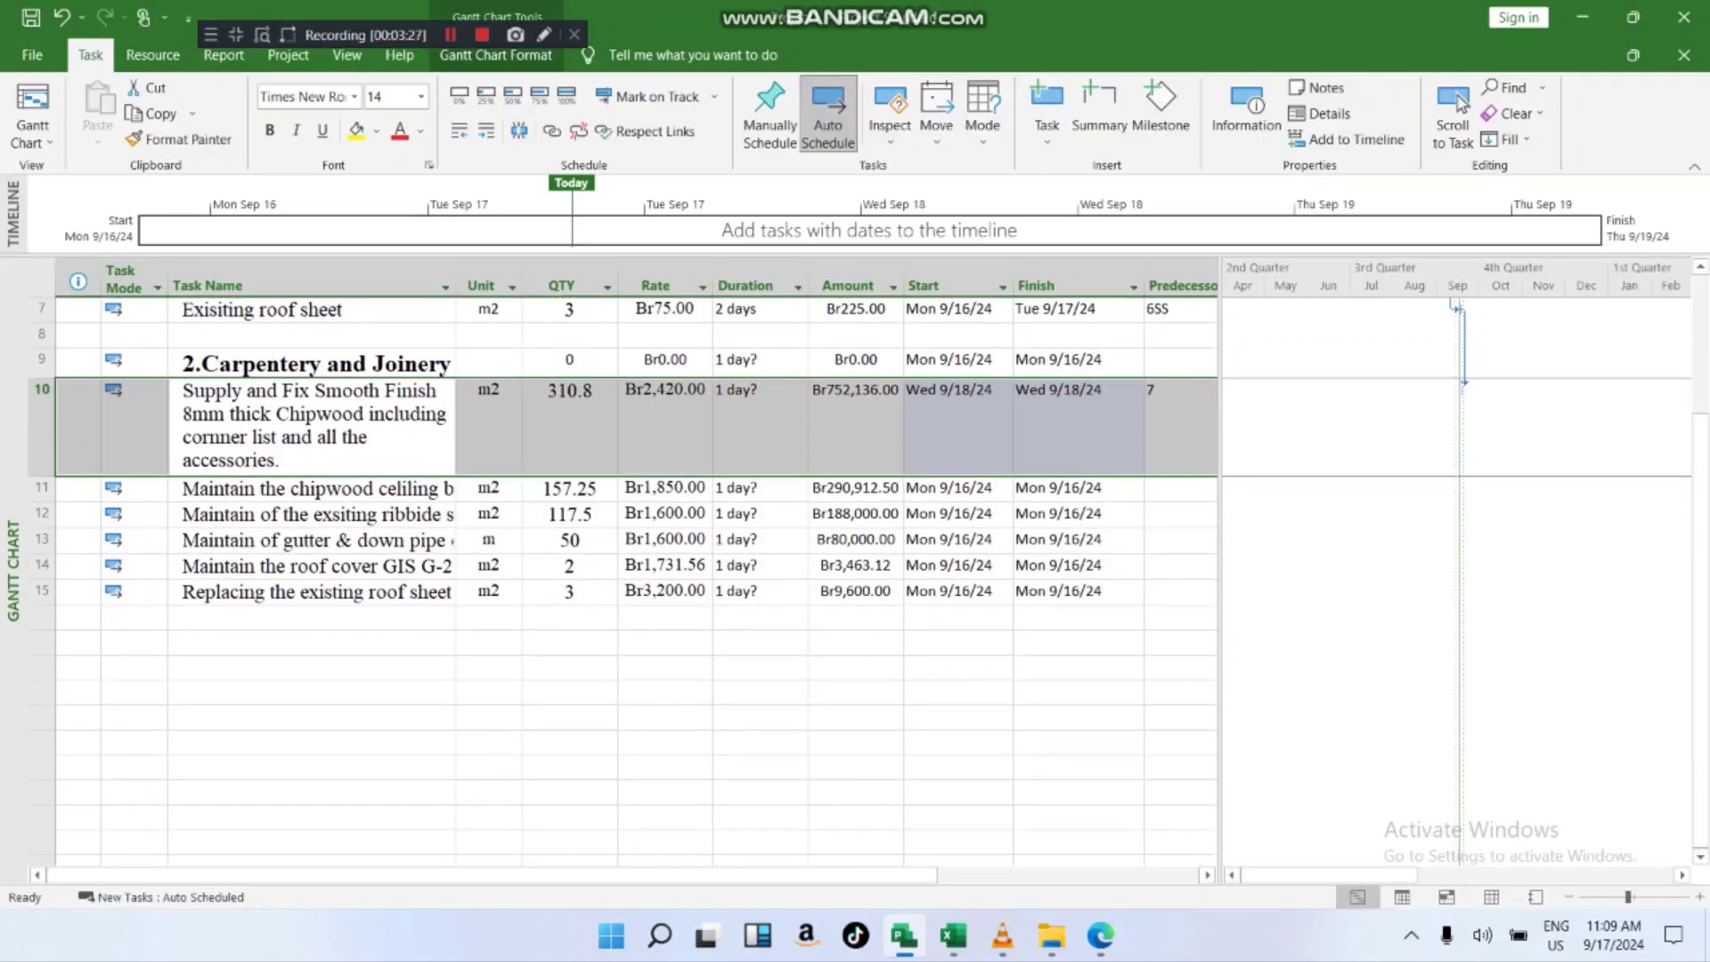
- Check the predecessor link in the Supply and Fix Smooth Finish chipwood task's details and leave them without changes
click(312, 427)
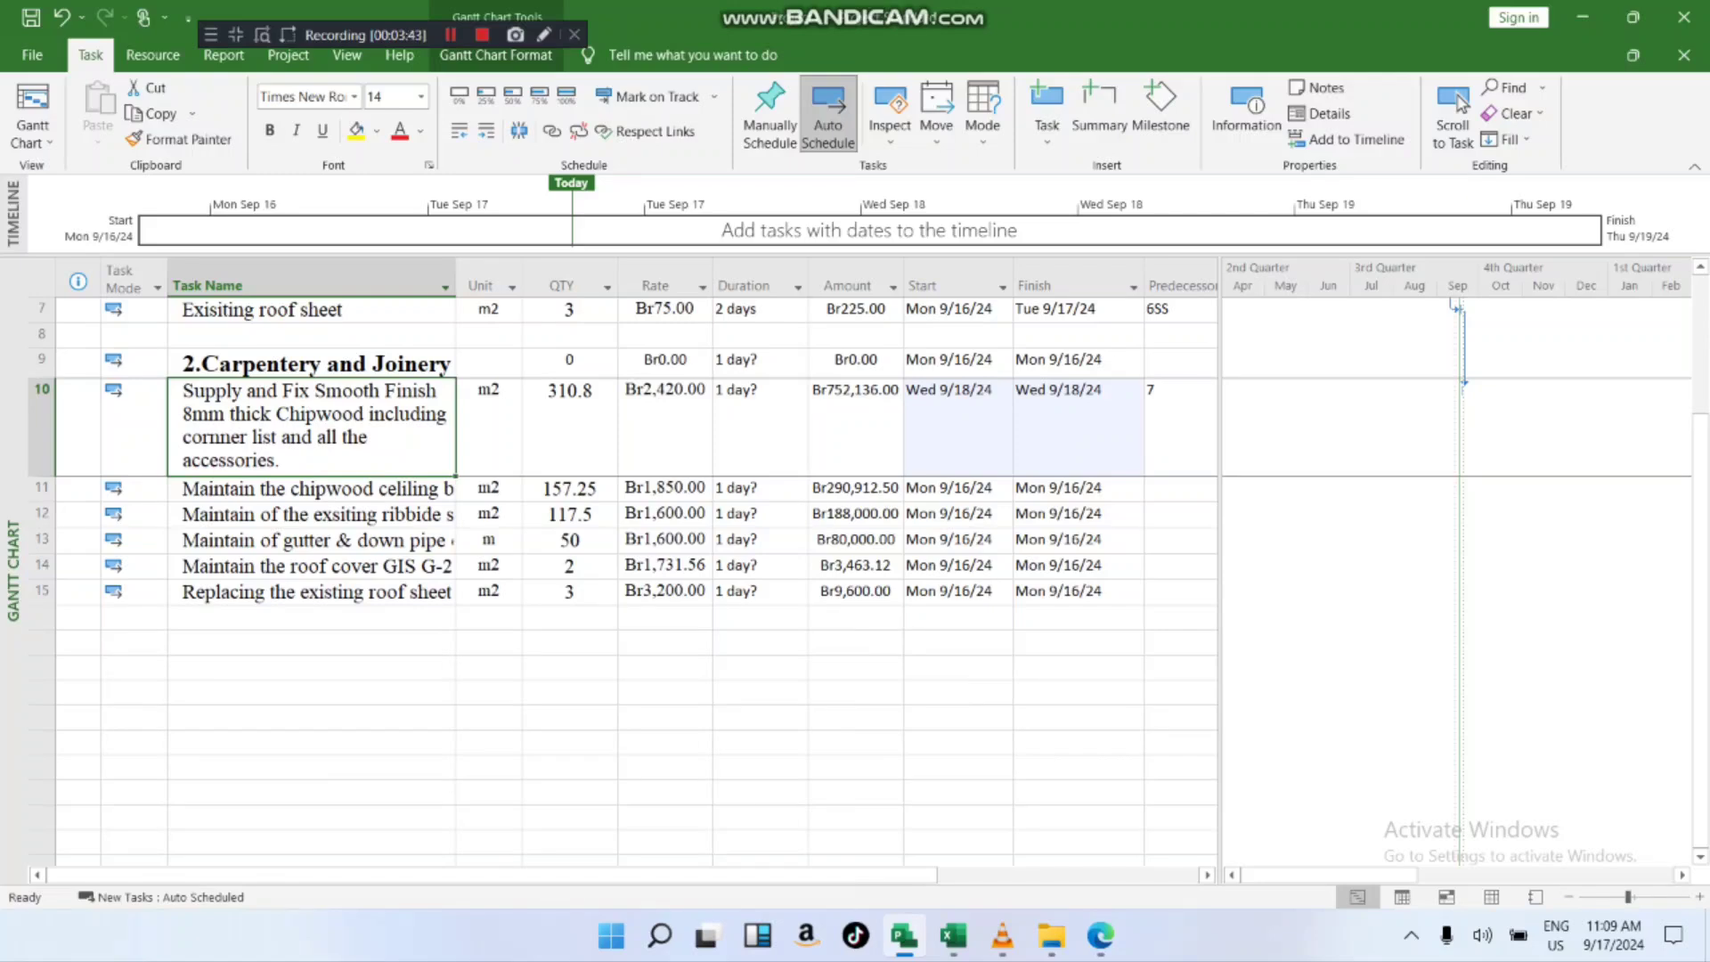
click(753, 419)
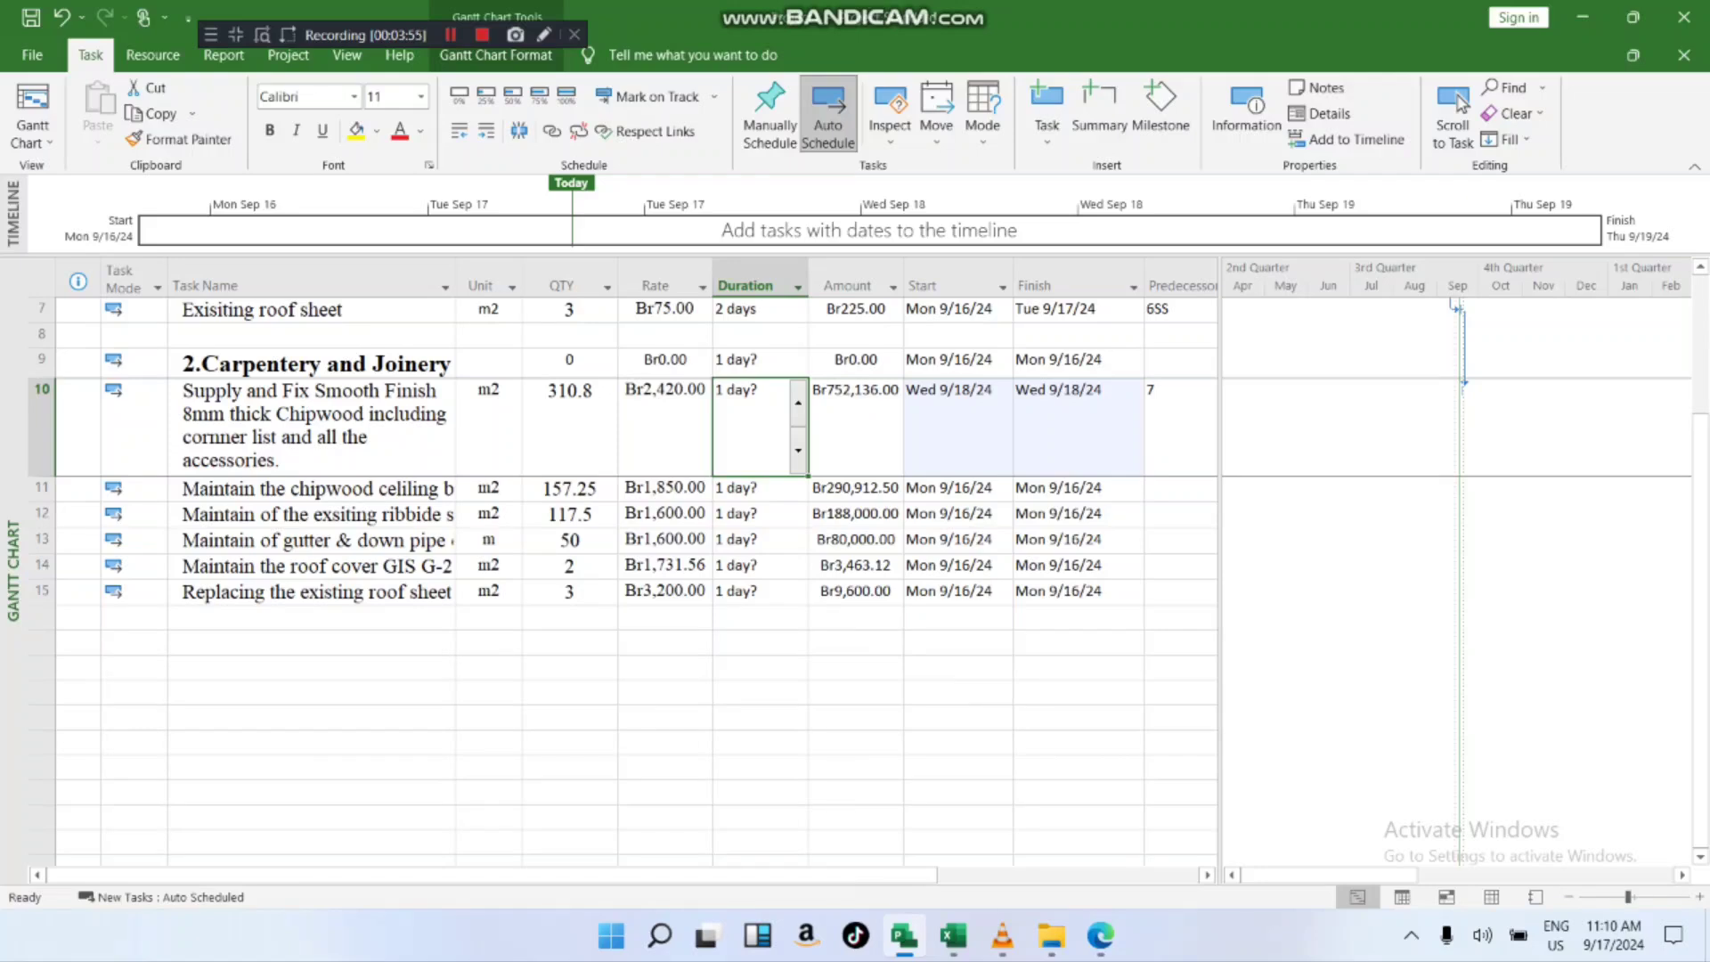
double_click(42, 426)
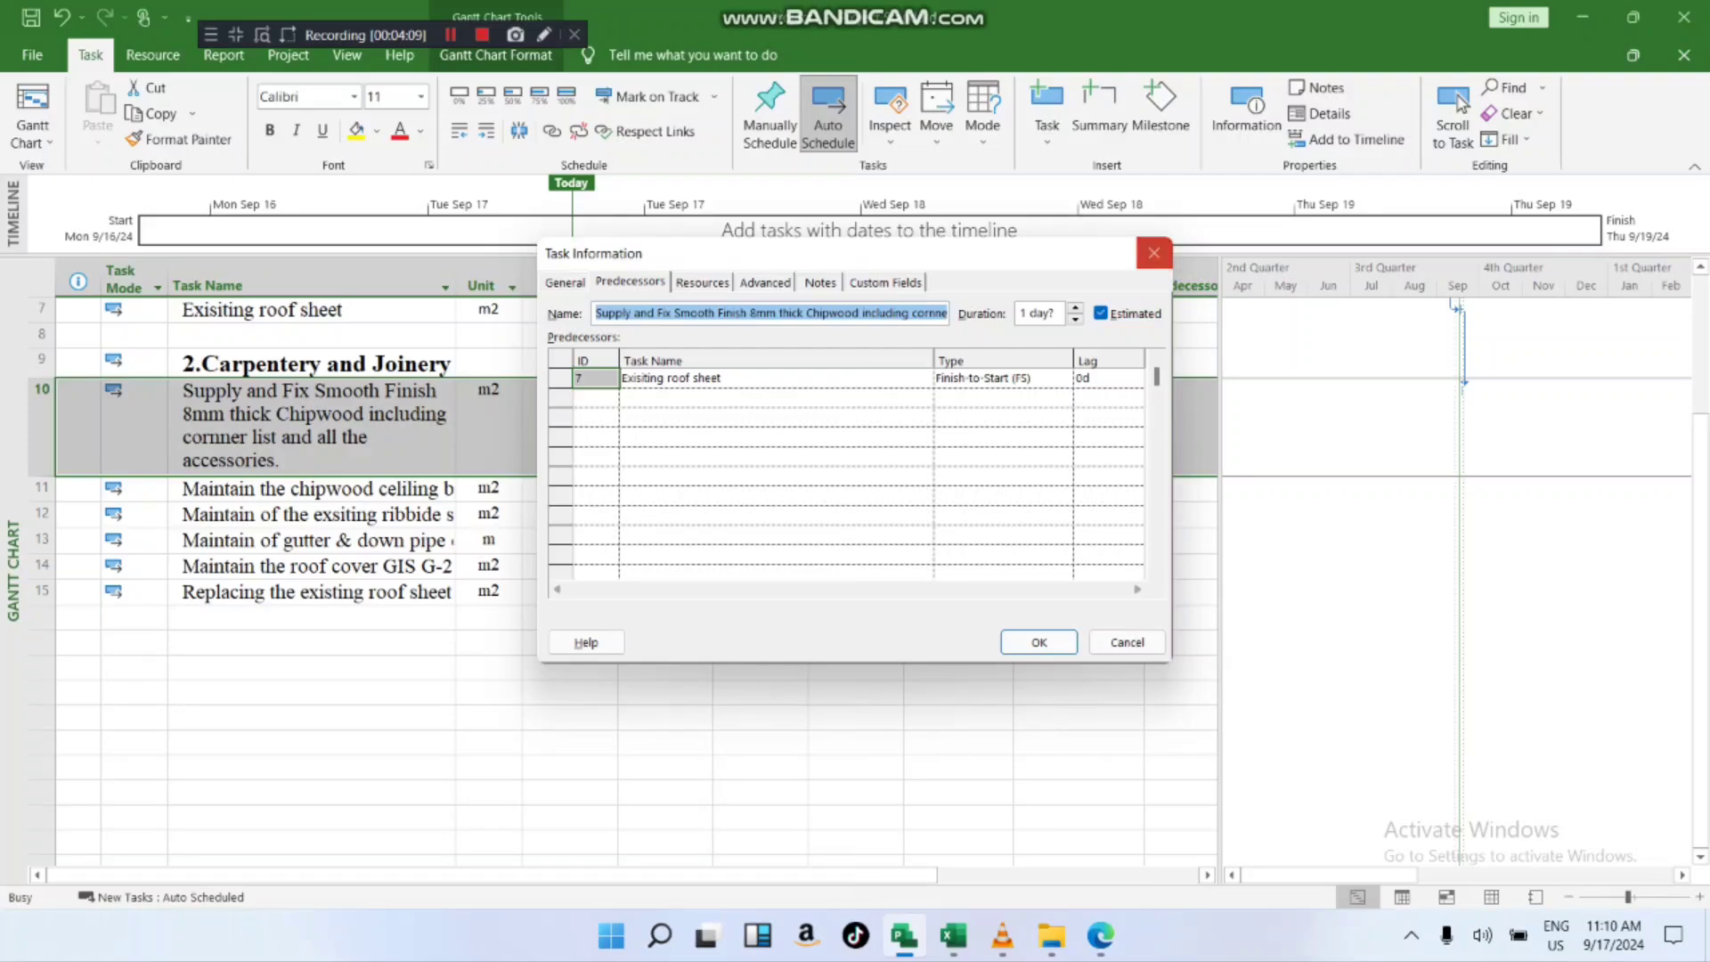
click(1153, 253)
double_click(42, 426)
click(1154, 253)
- Set the duration of the Supply and Fix Smooth Finish chipwood task to 30 days
click(798, 449)
double_click(798, 403)
click(725, 391)
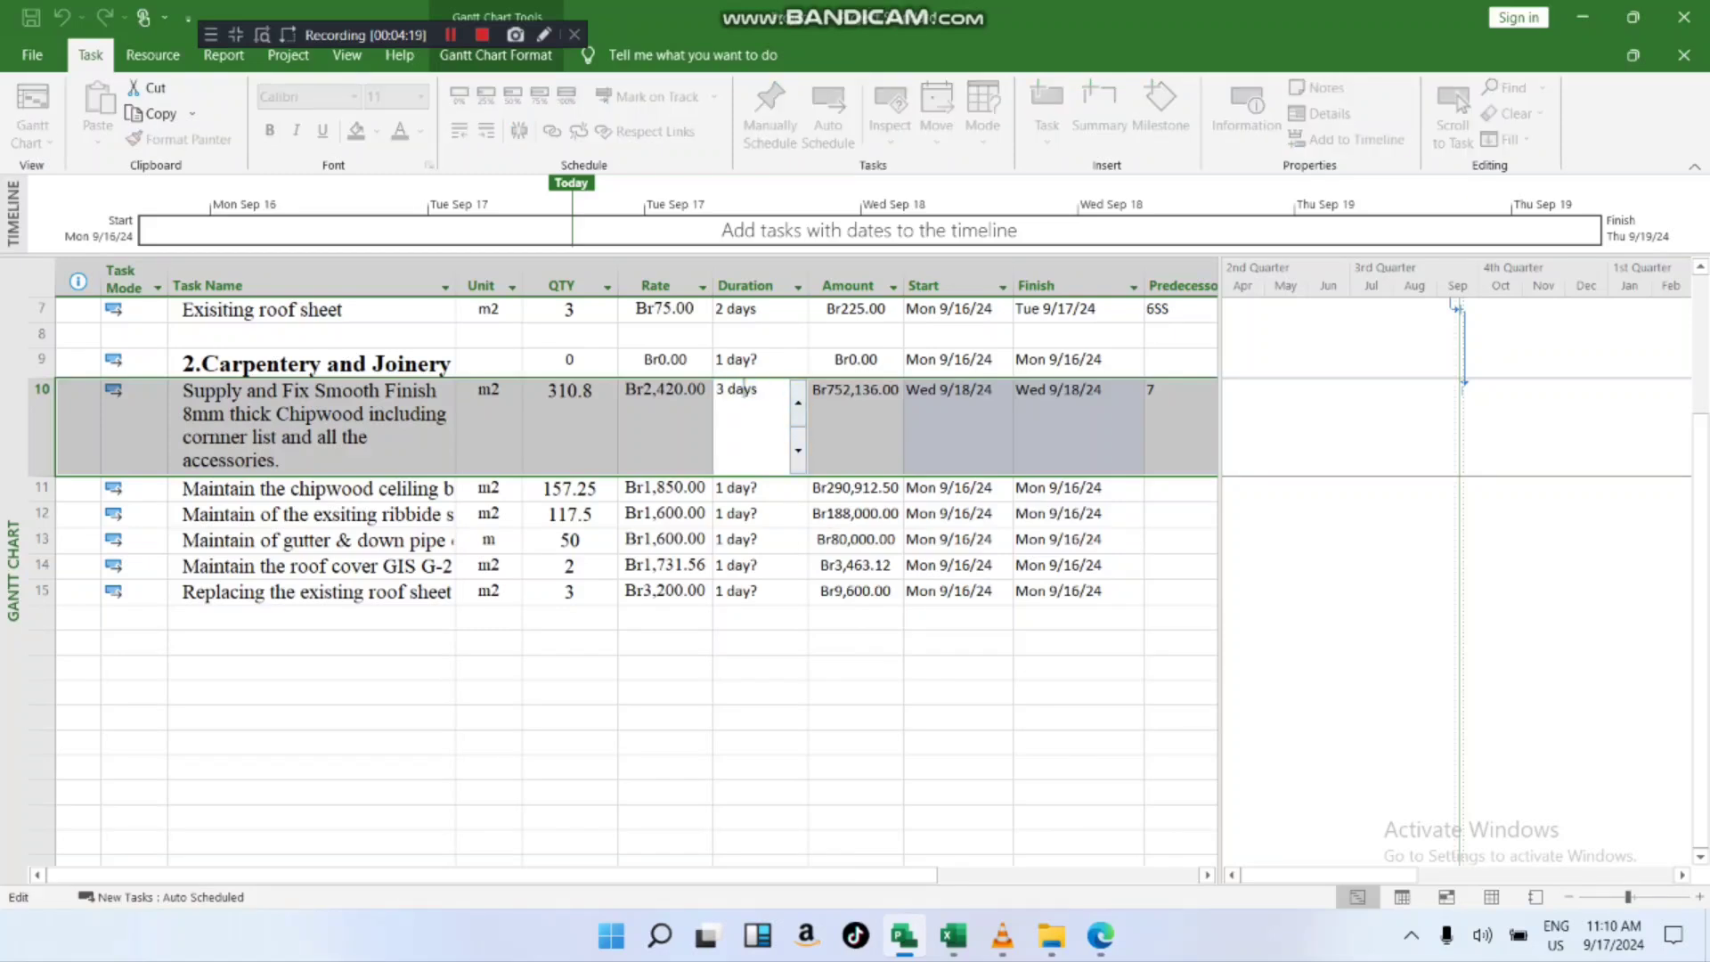
text(0)
key(Tab)
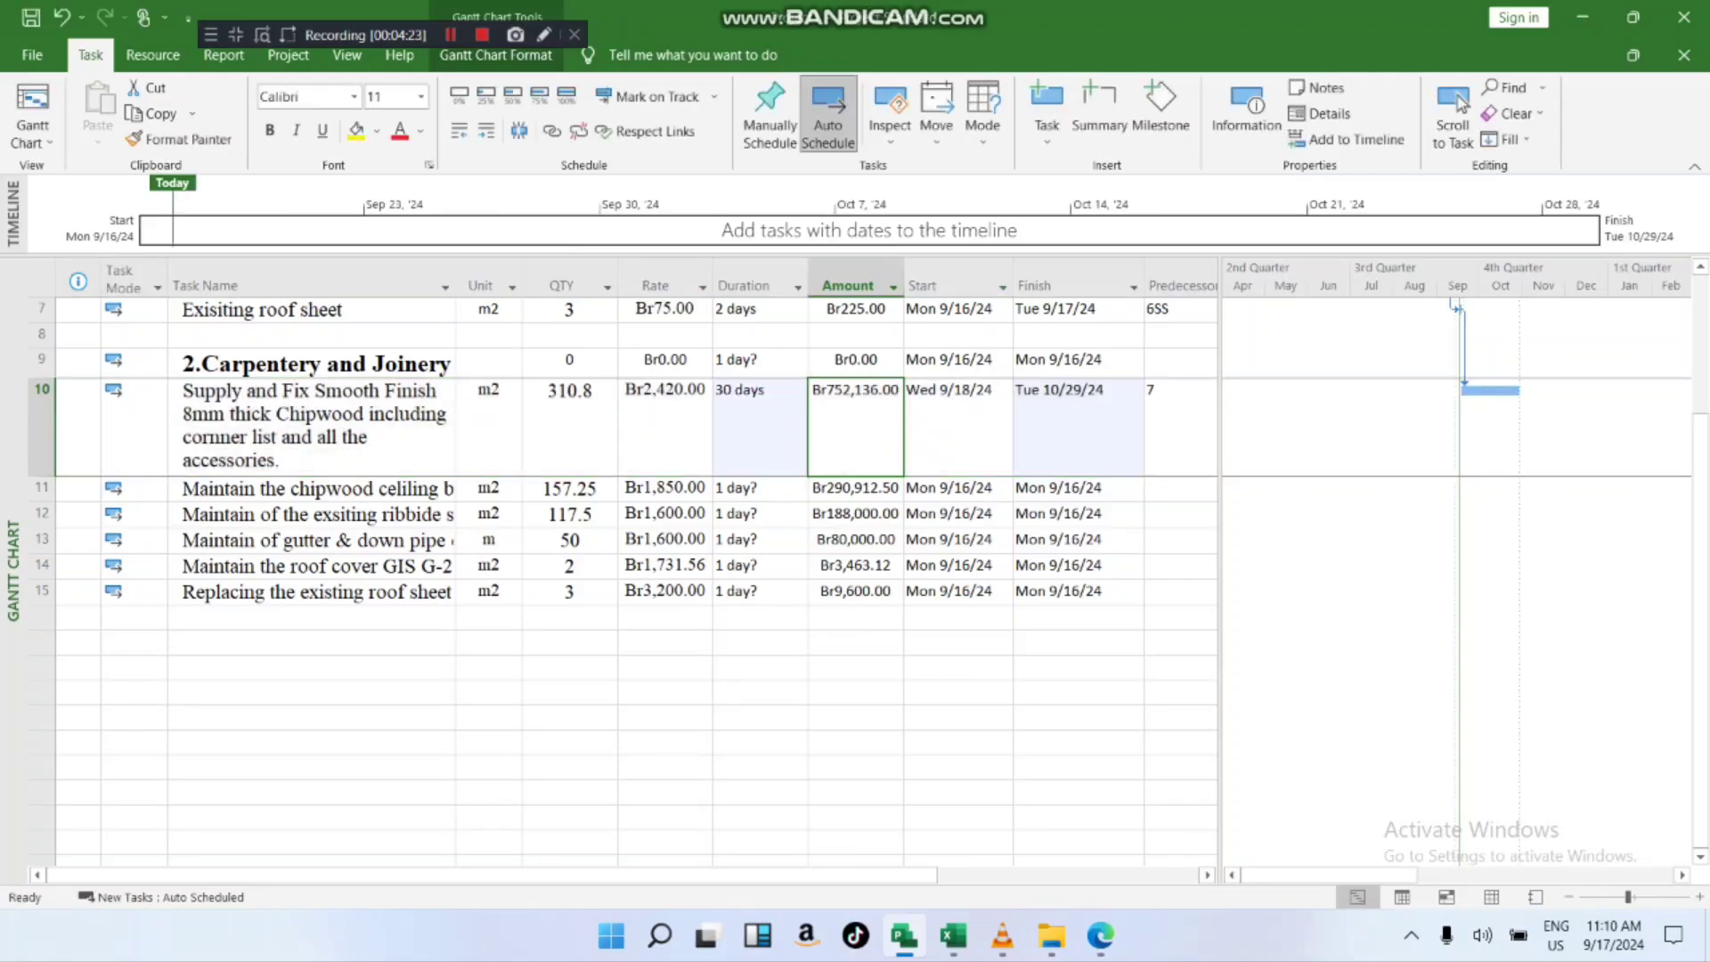
- Compare the Supply and Fix Smooth Finish chipwood task's start and finish dates and Gantt bar with its predecessor, Exisiting roof sheet
scroll(623, 571, up, 3)
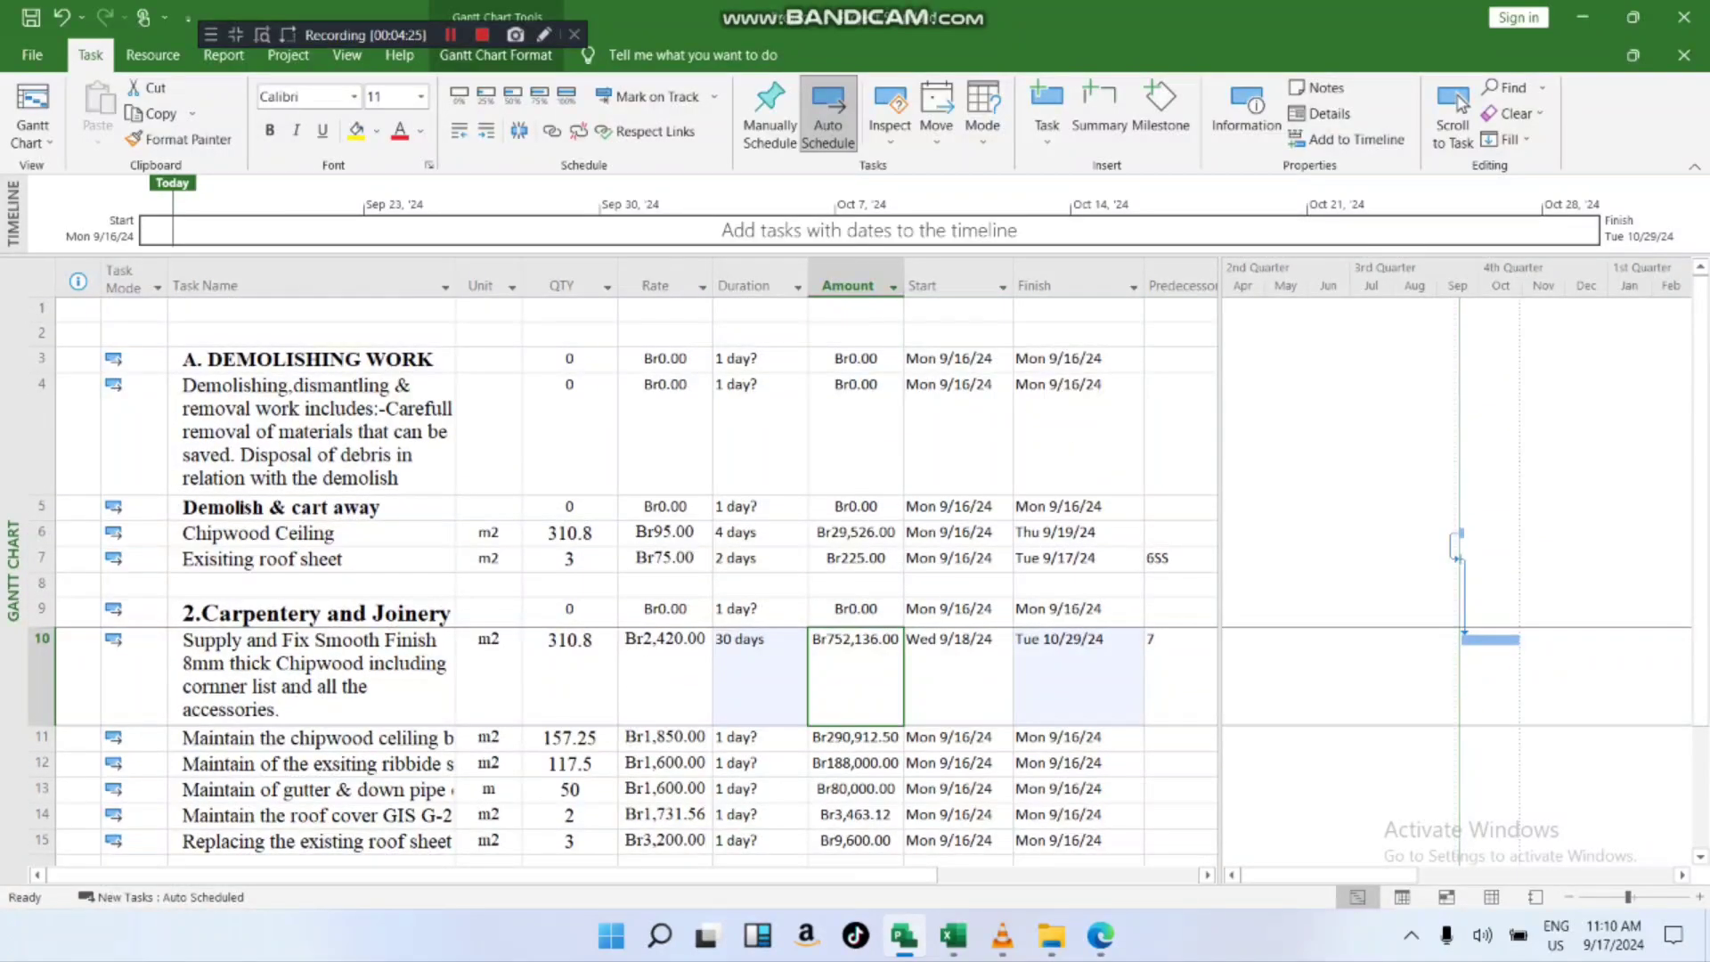
scroll(623, 570, down, 3)
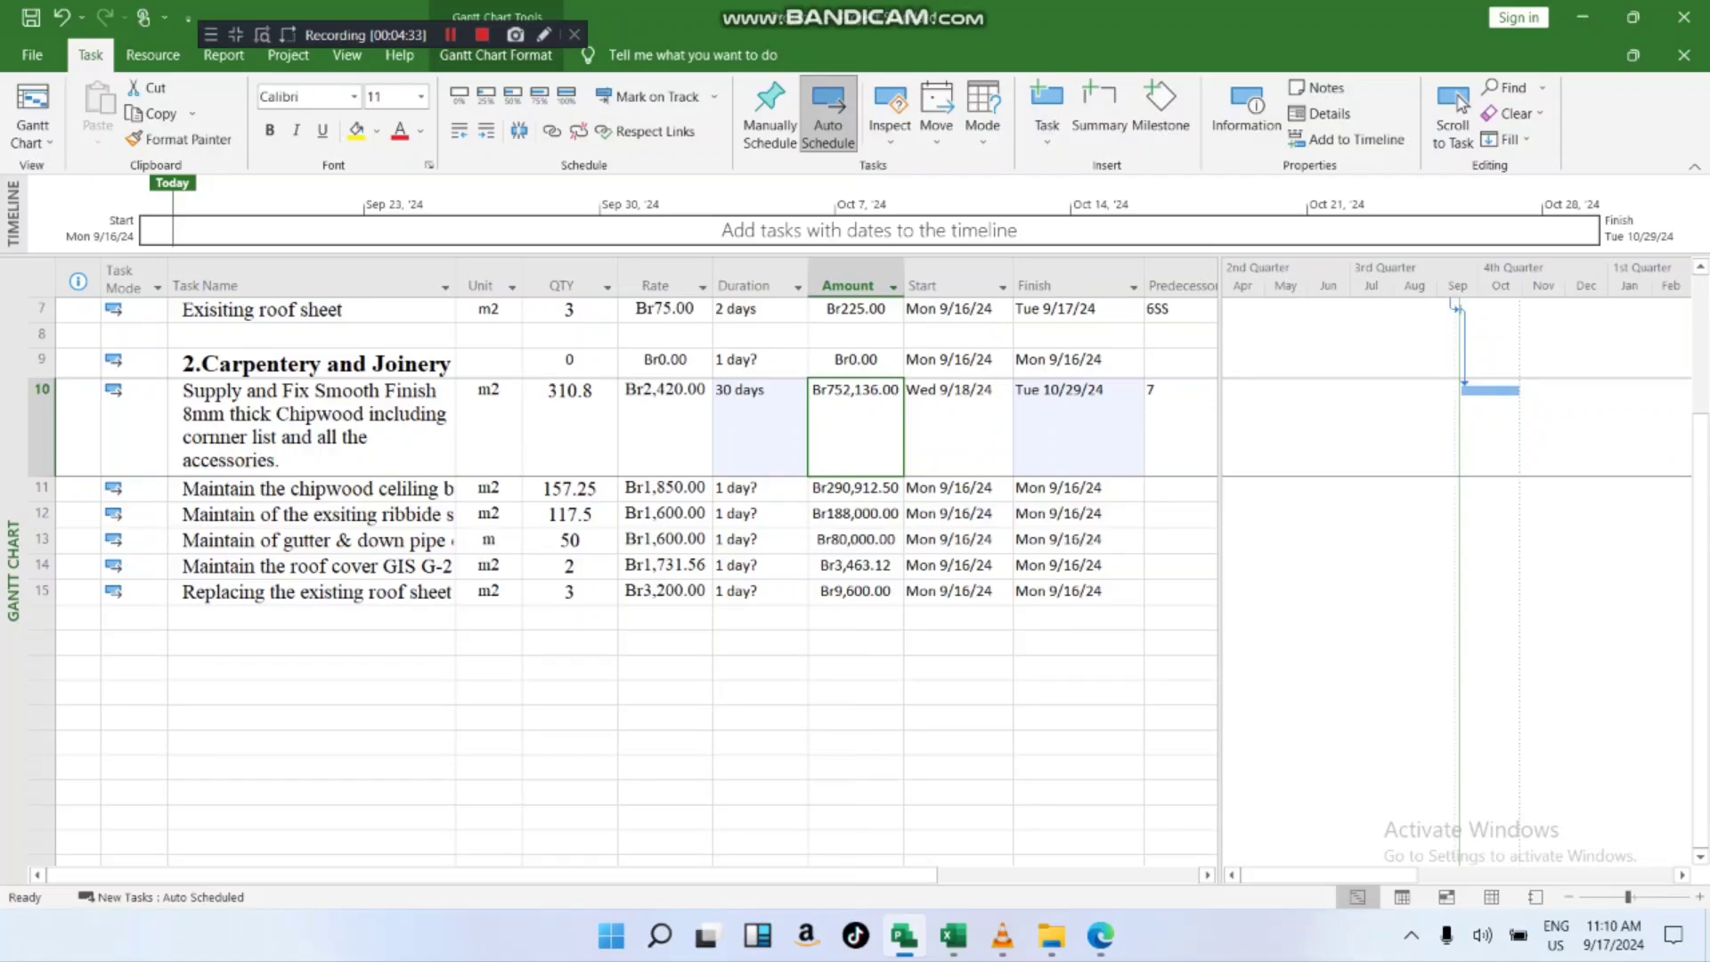
scroll(623, 535, up, 2)
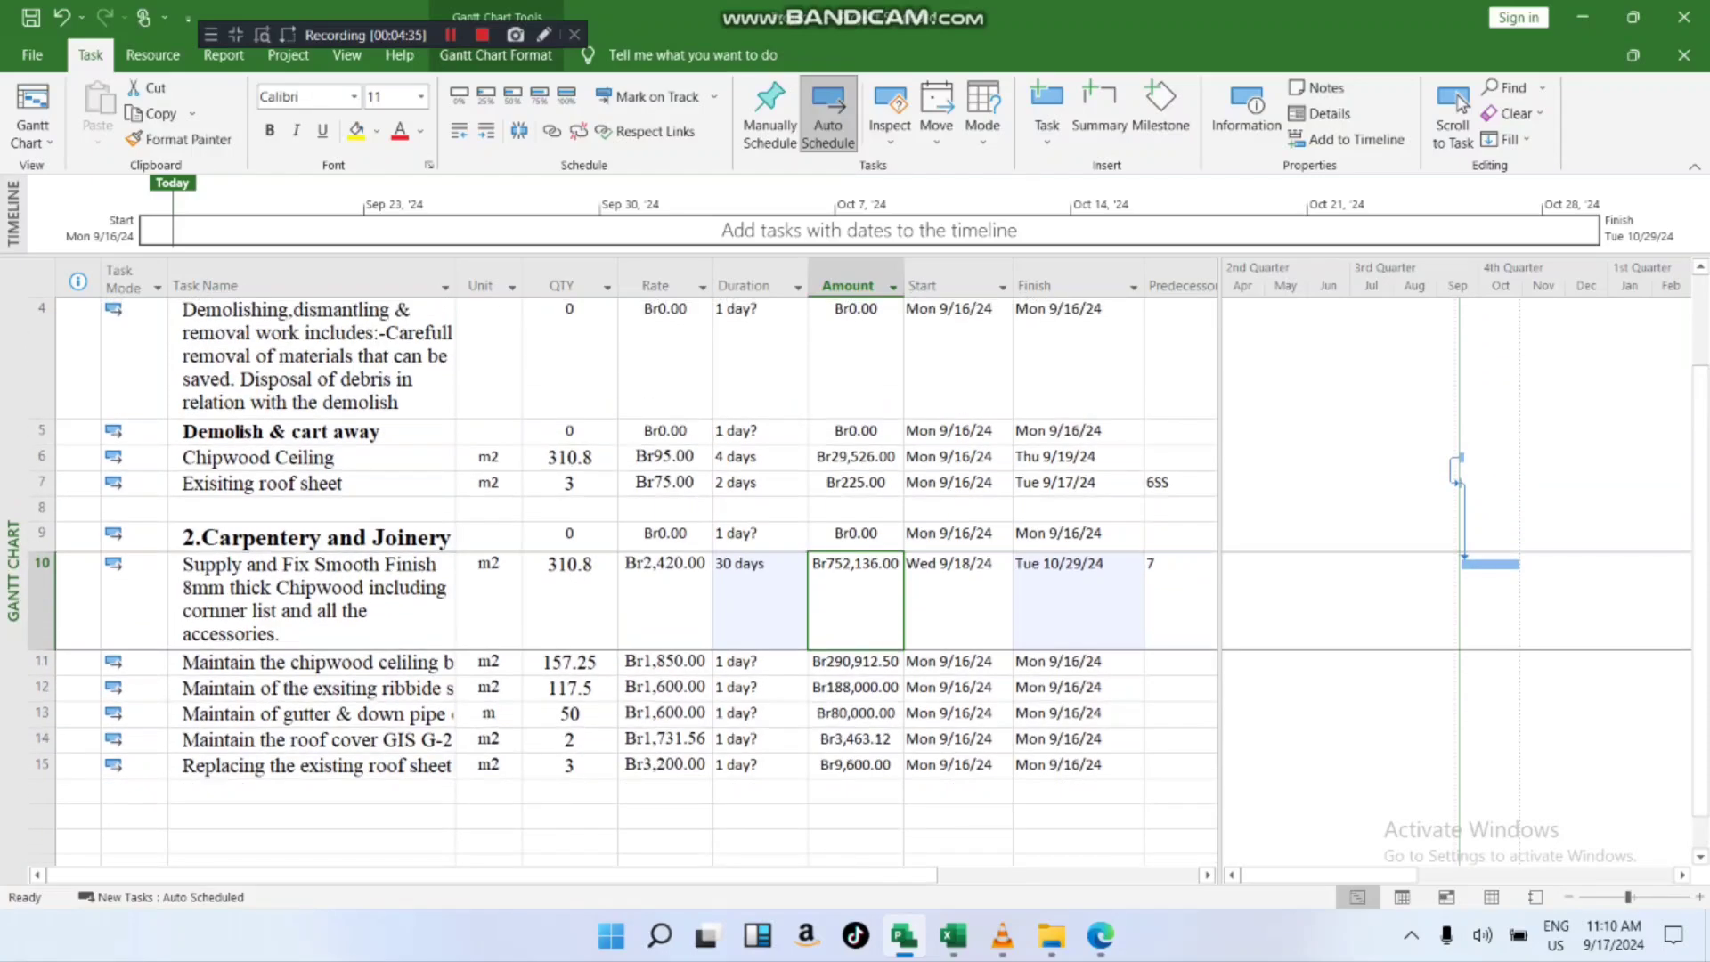
scroll(624, 534, down, 2)
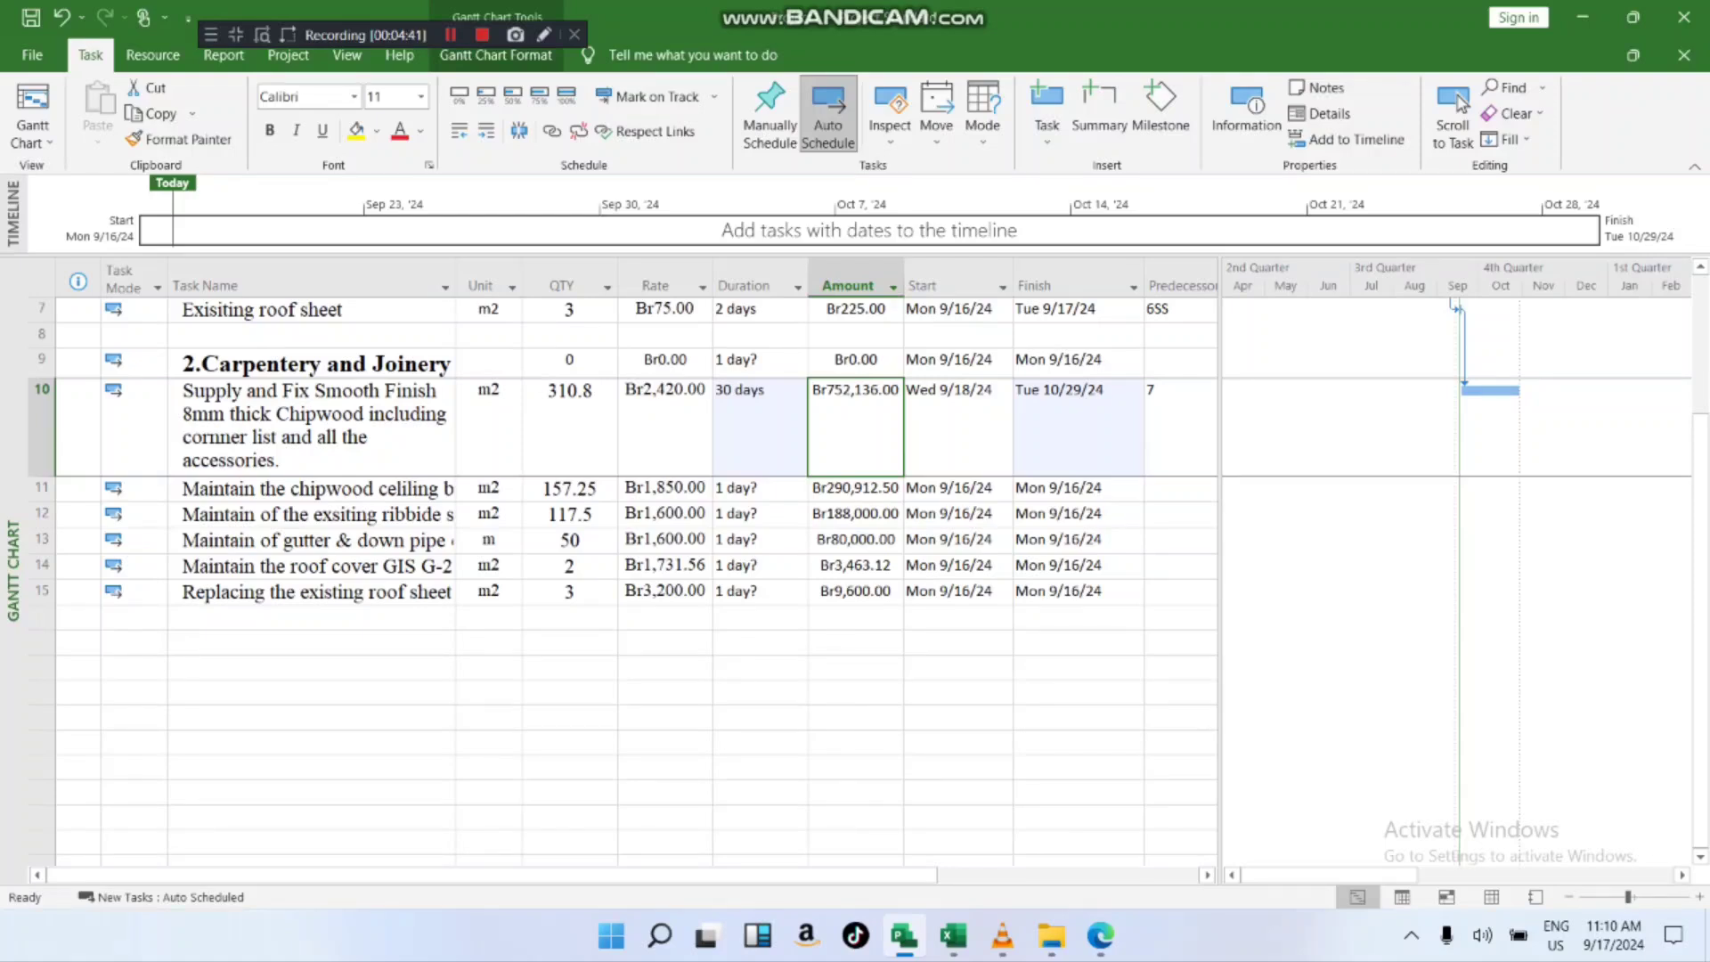
key(Right)
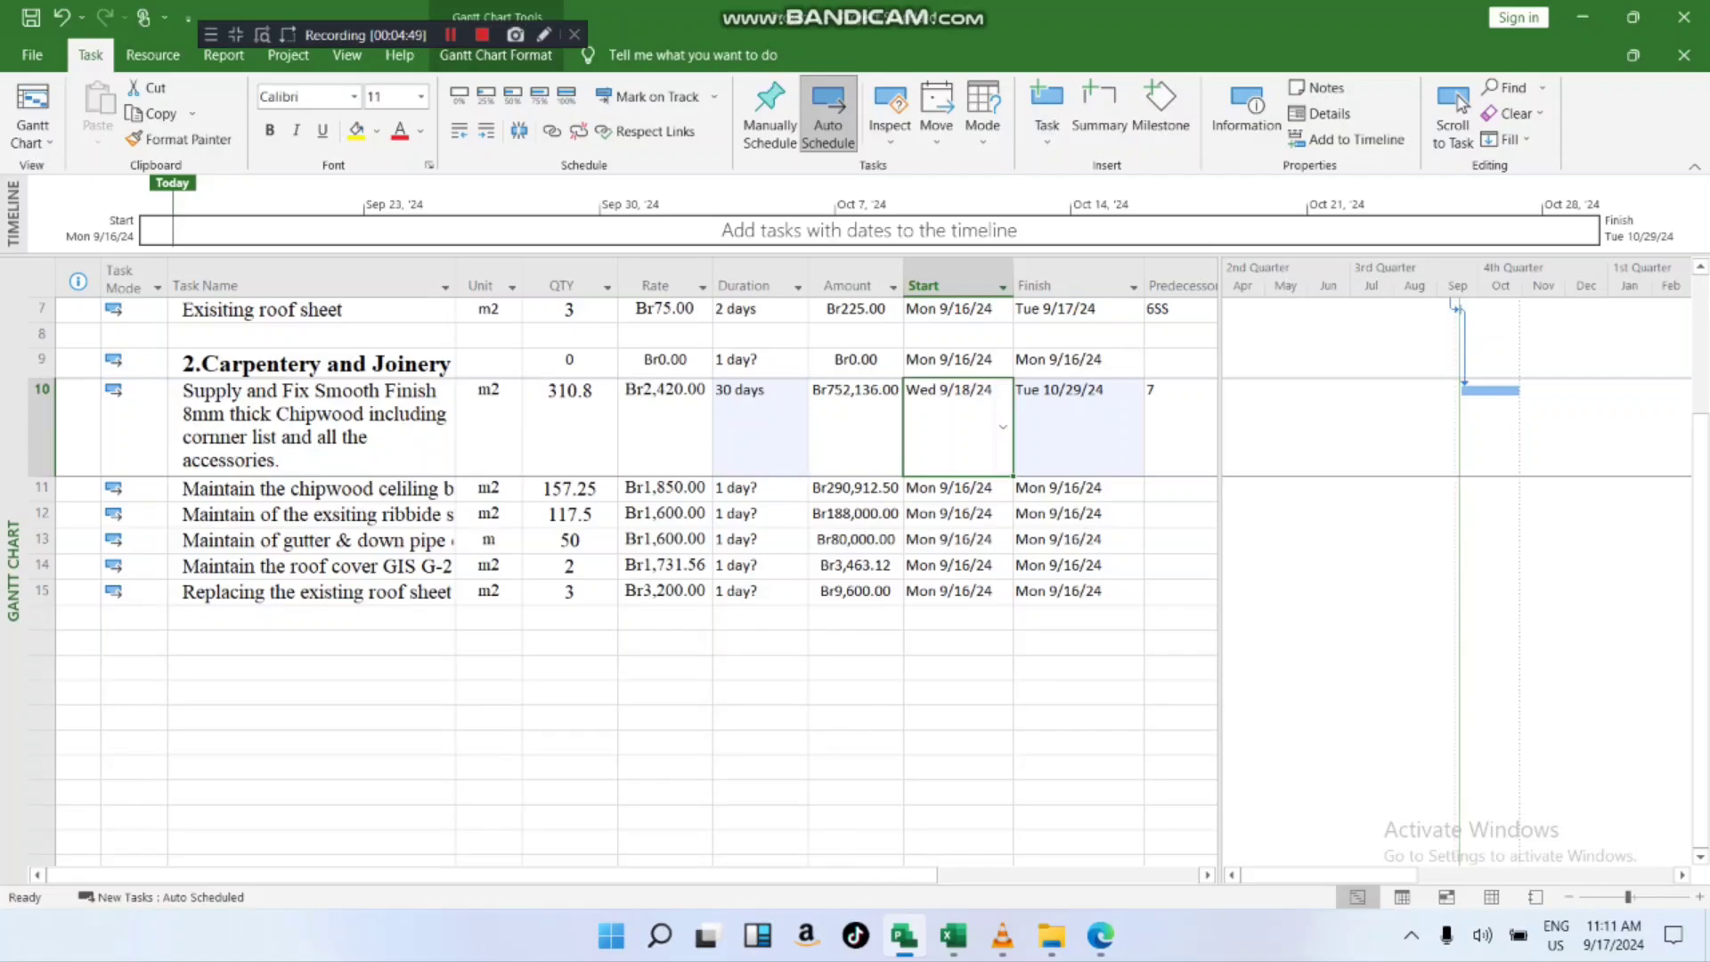
scroll(623, 579, up, 3)
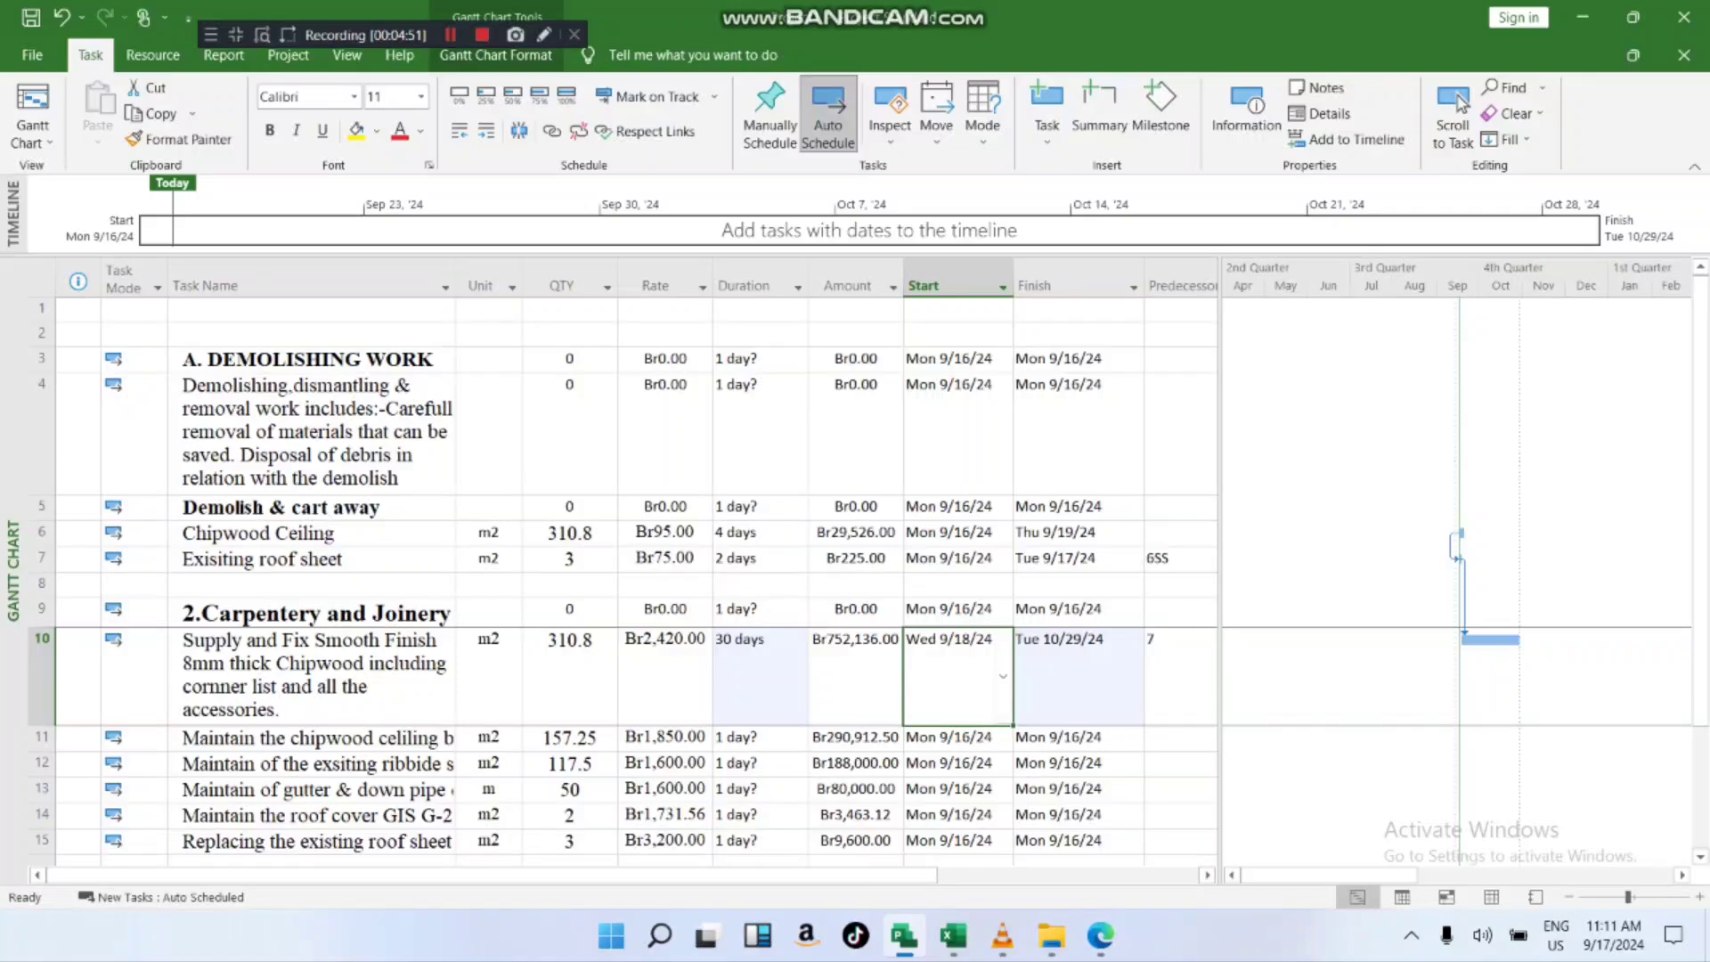
click(312, 559)
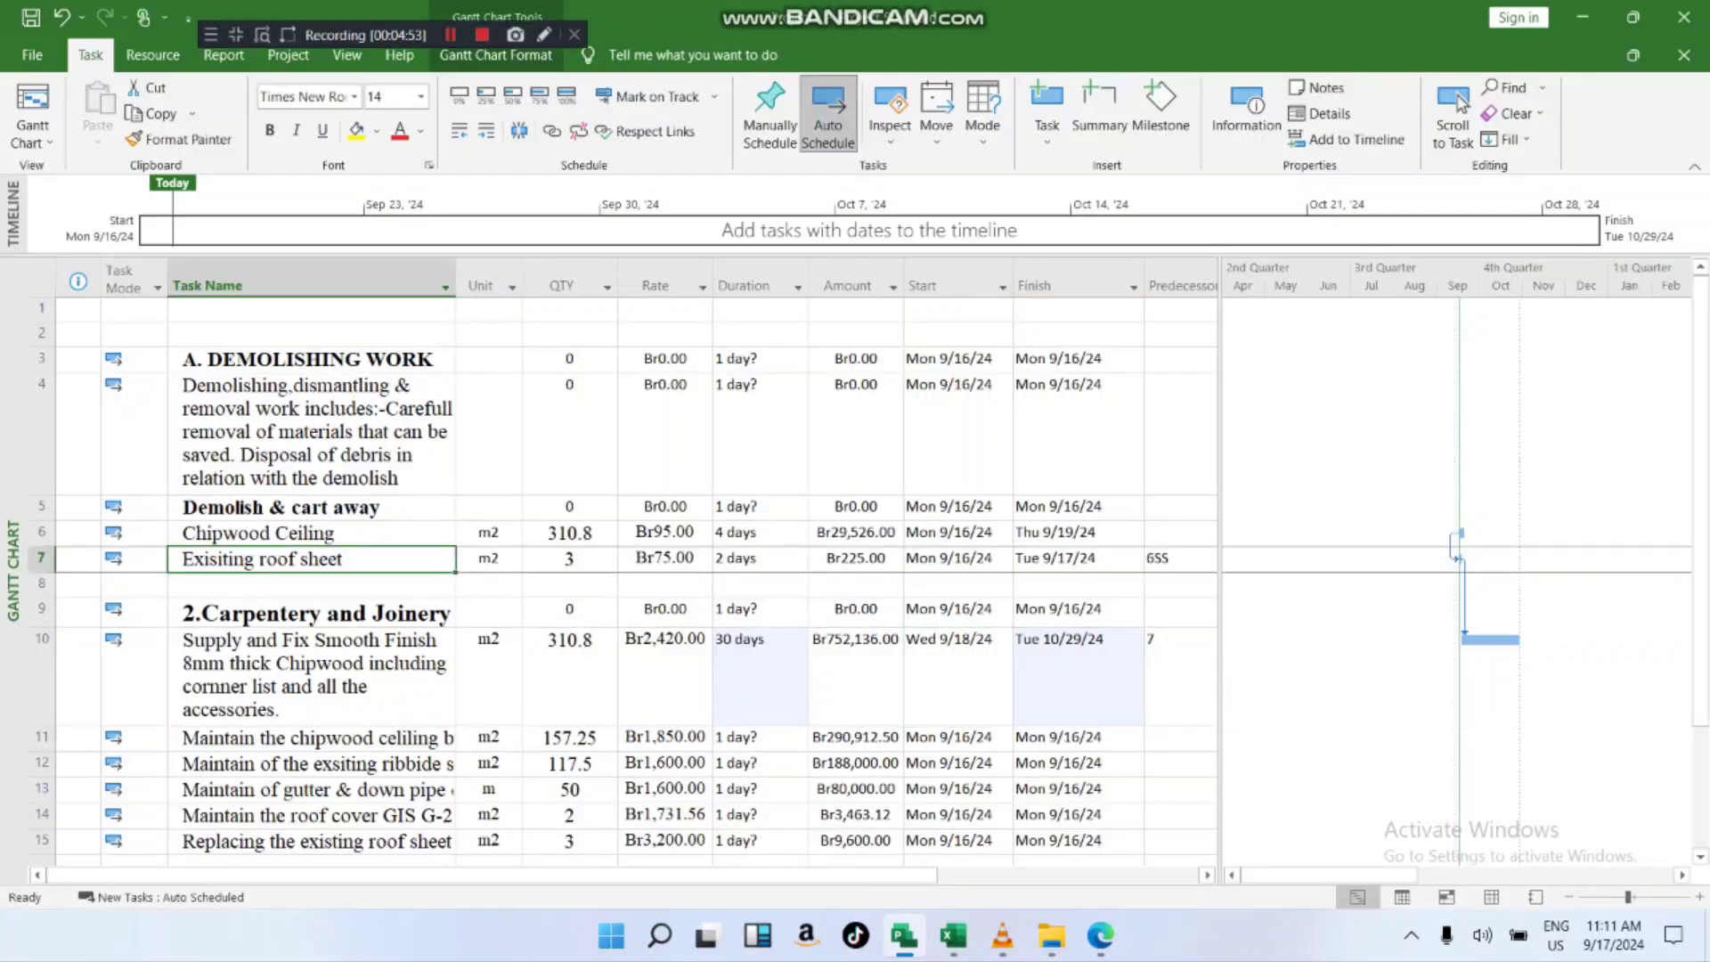
click(949, 559)
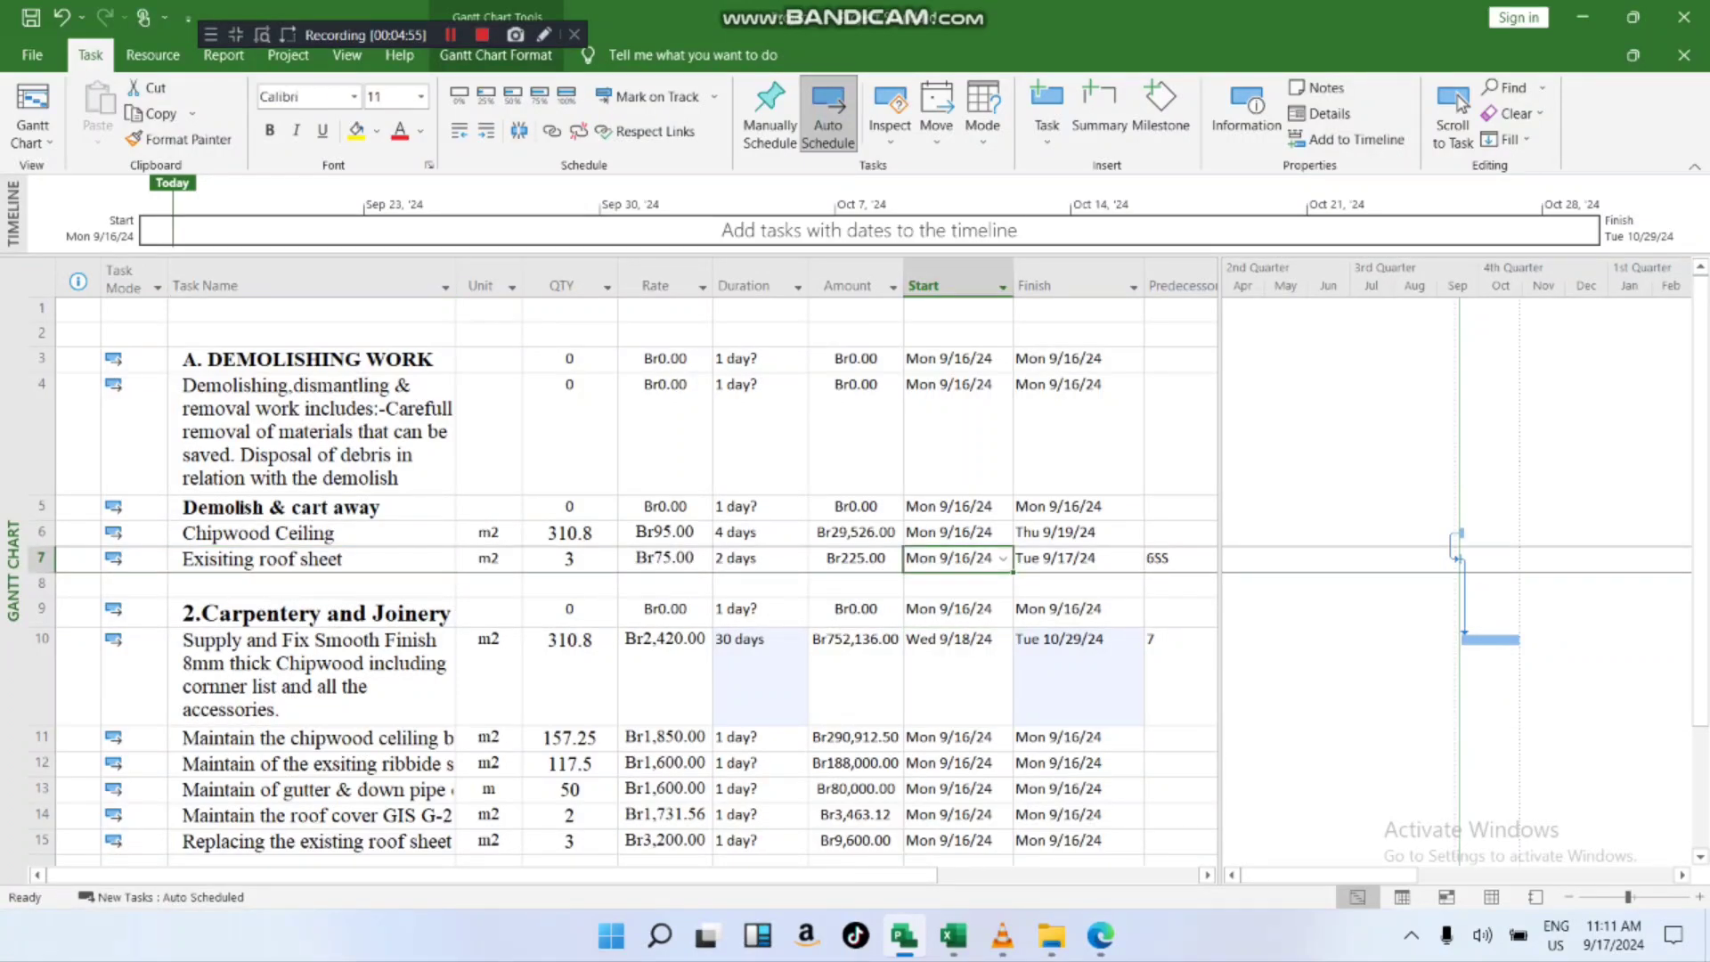
scroll(950, 558, down, 1)
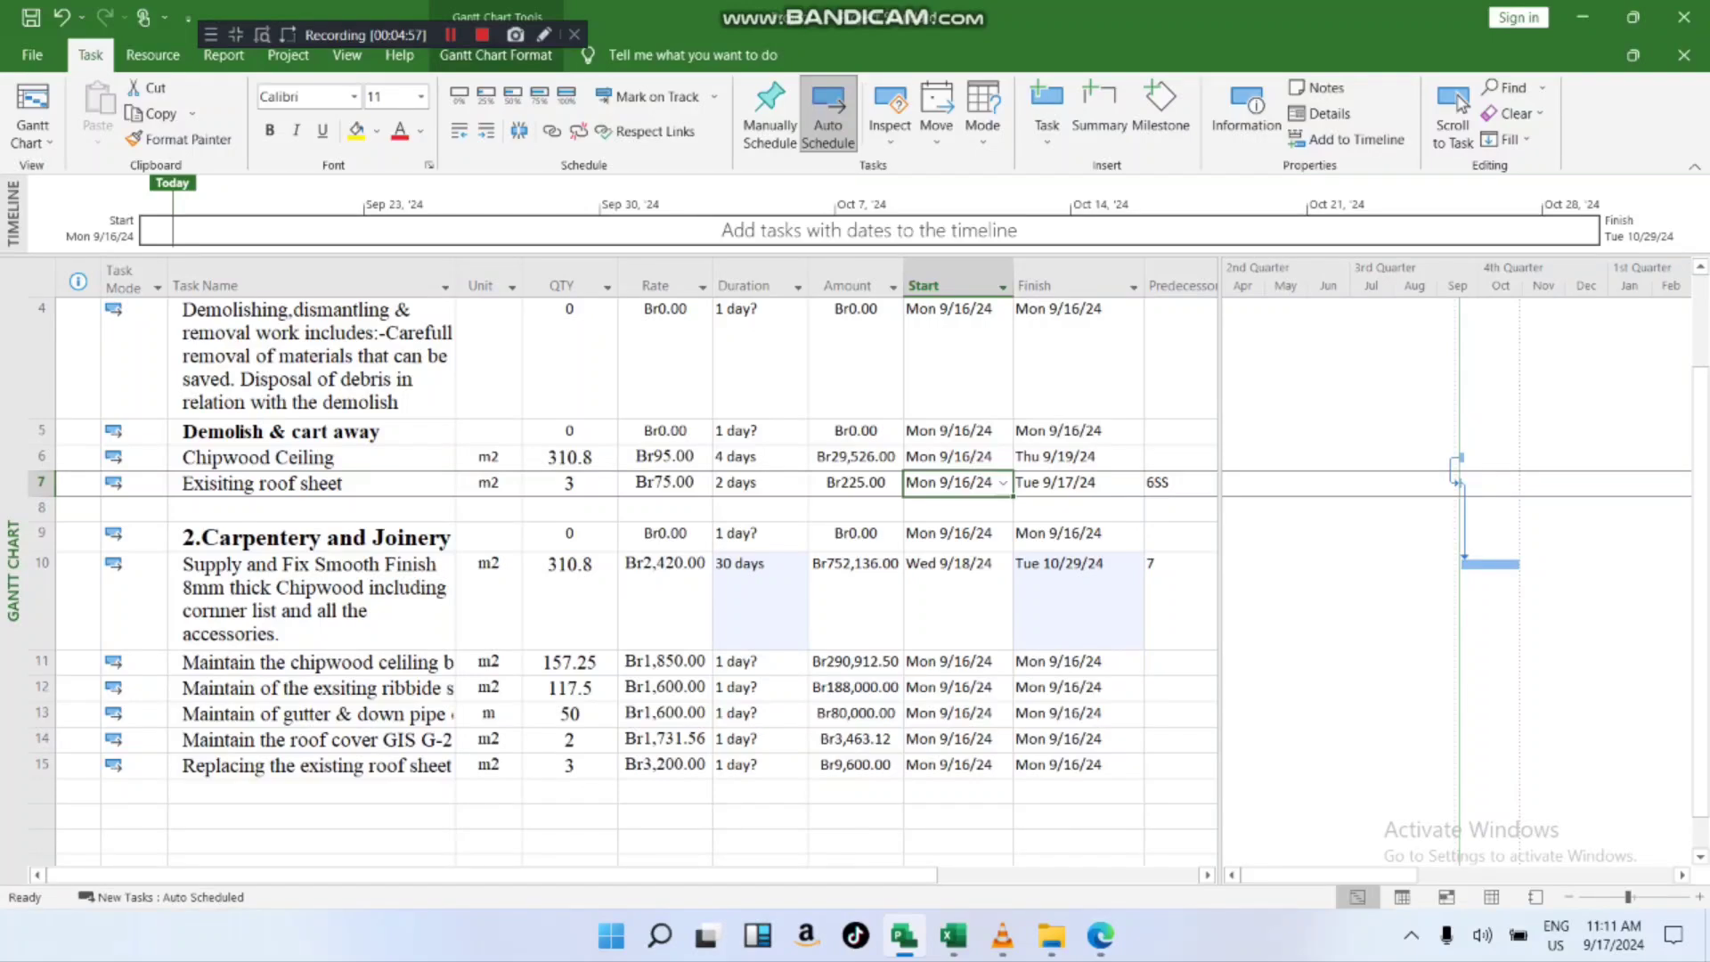
click(955, 592)
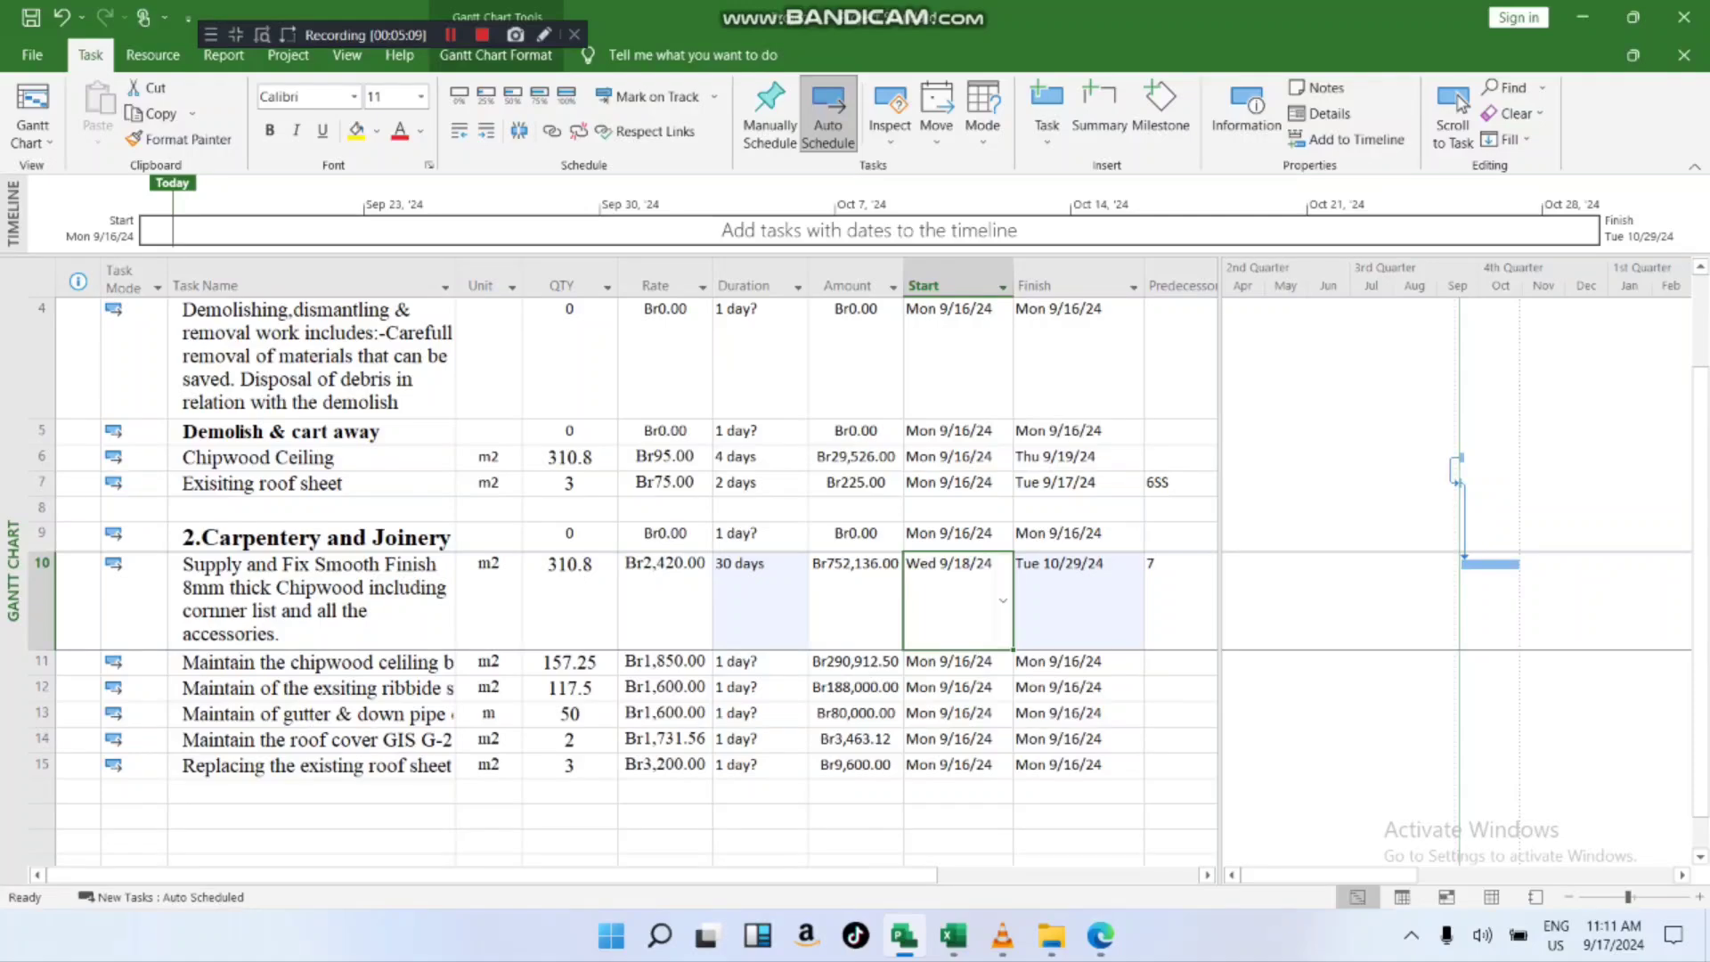
scroll(624, 579, down, 2)
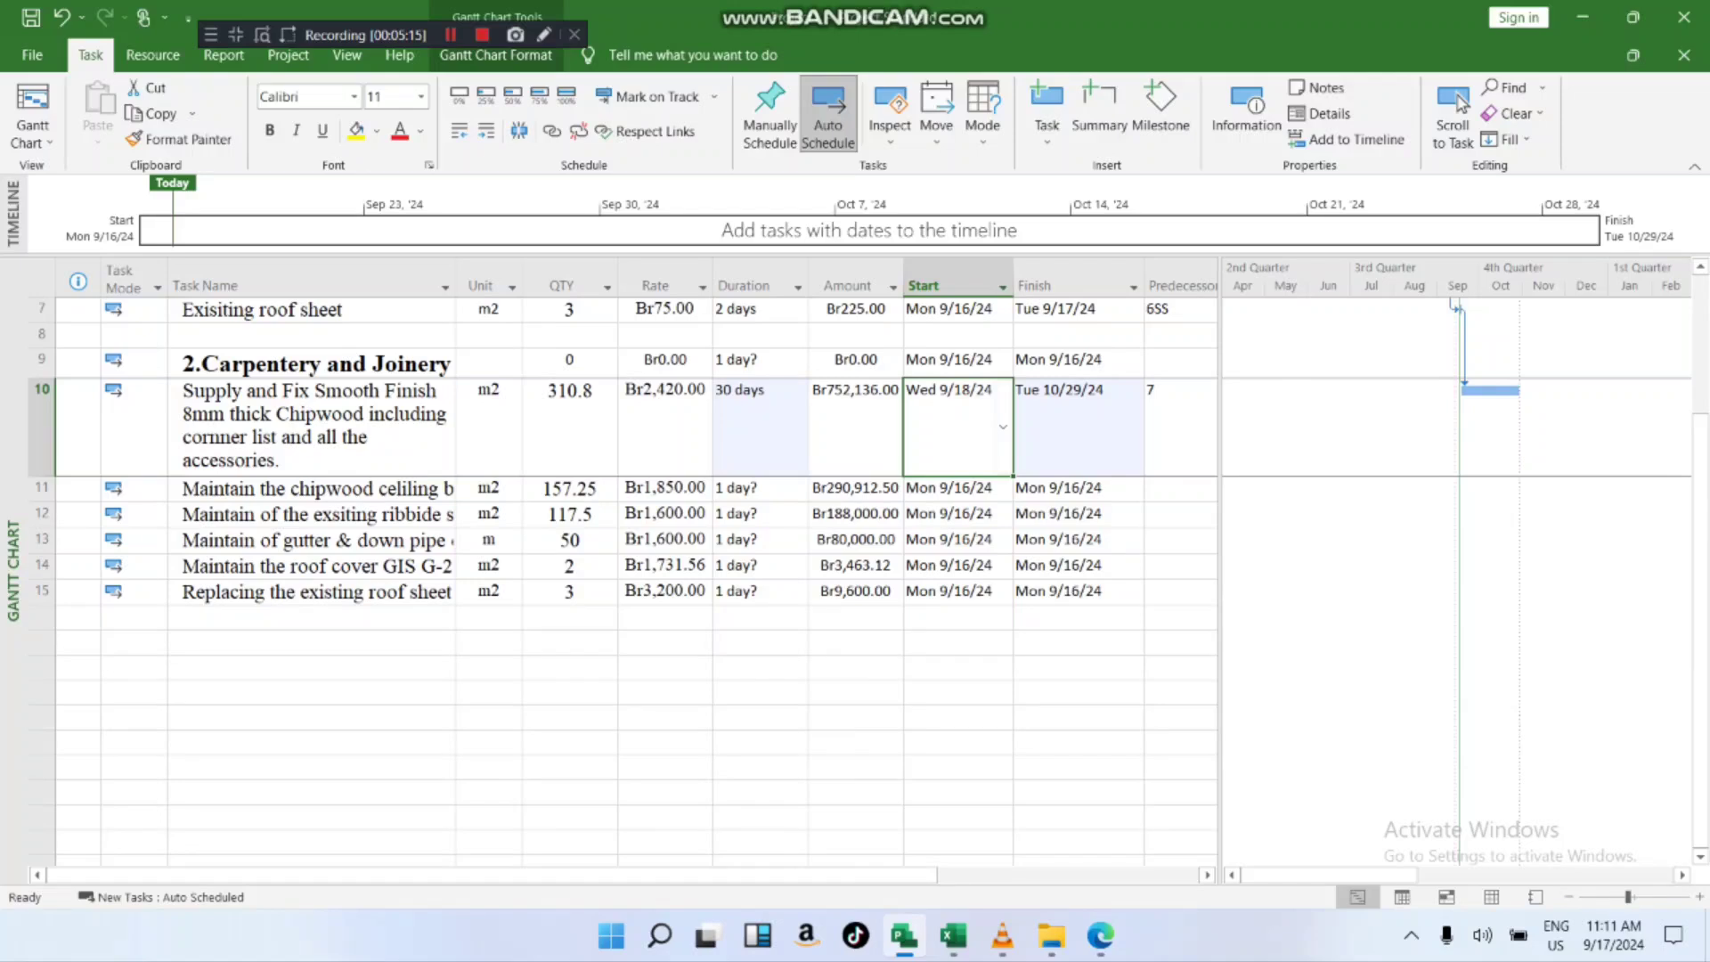
click(1074, 427)
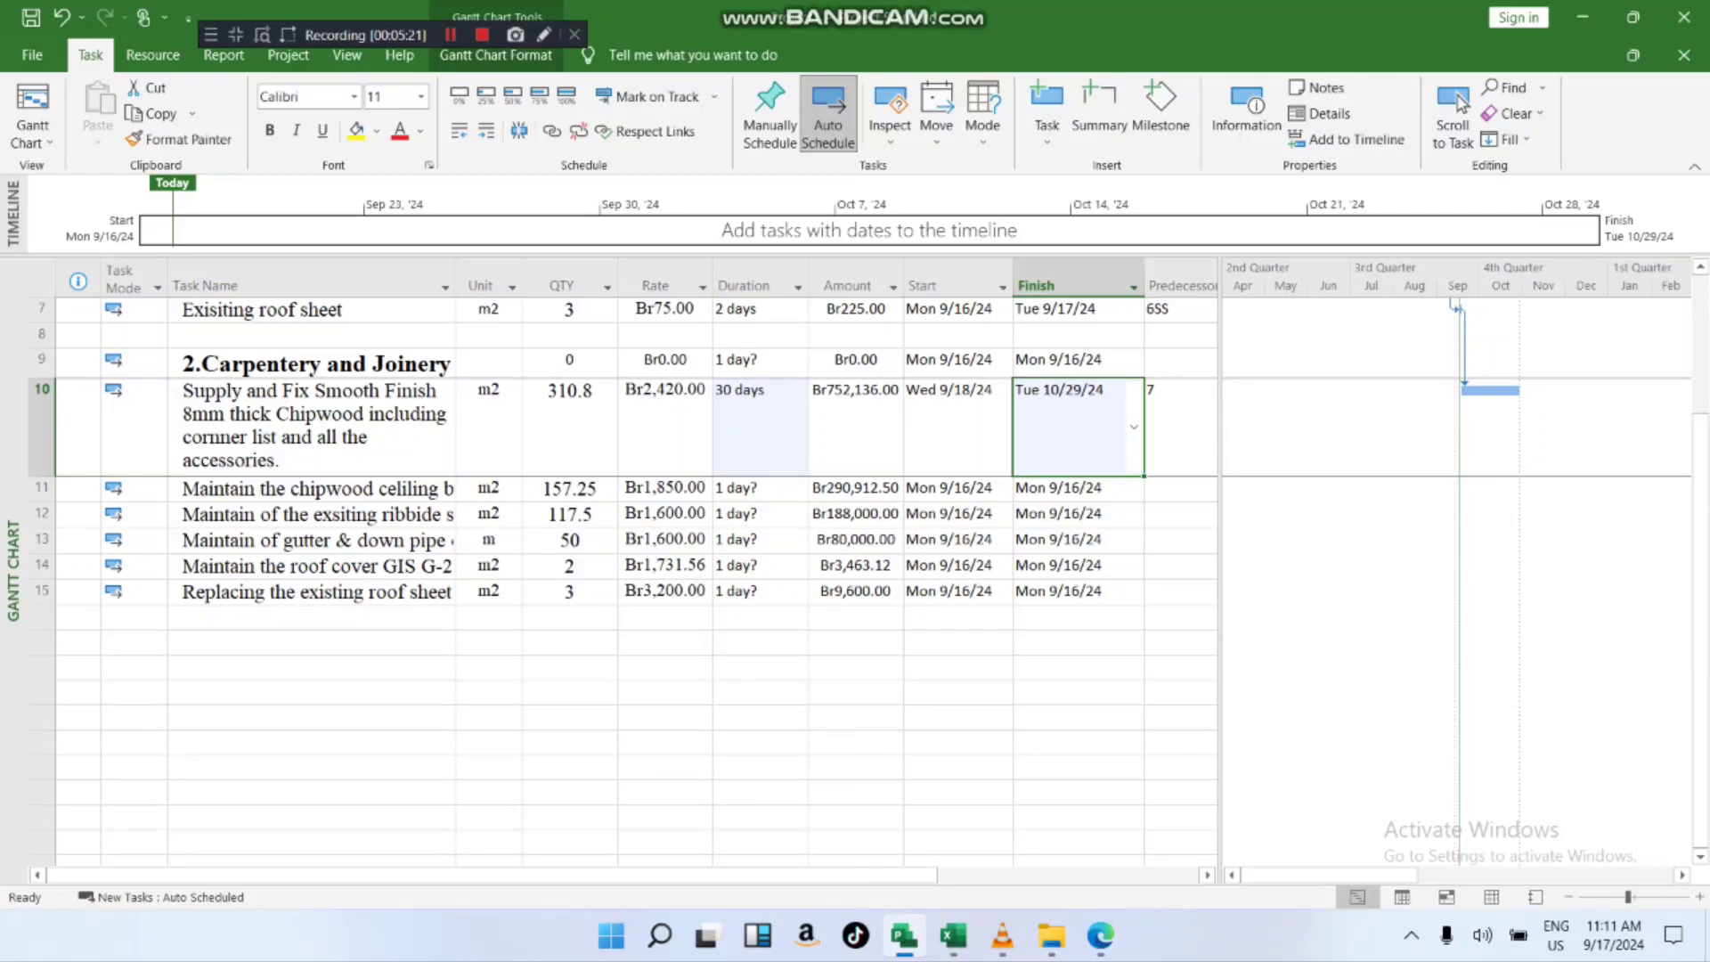
scroll(624, 535, up, 1)
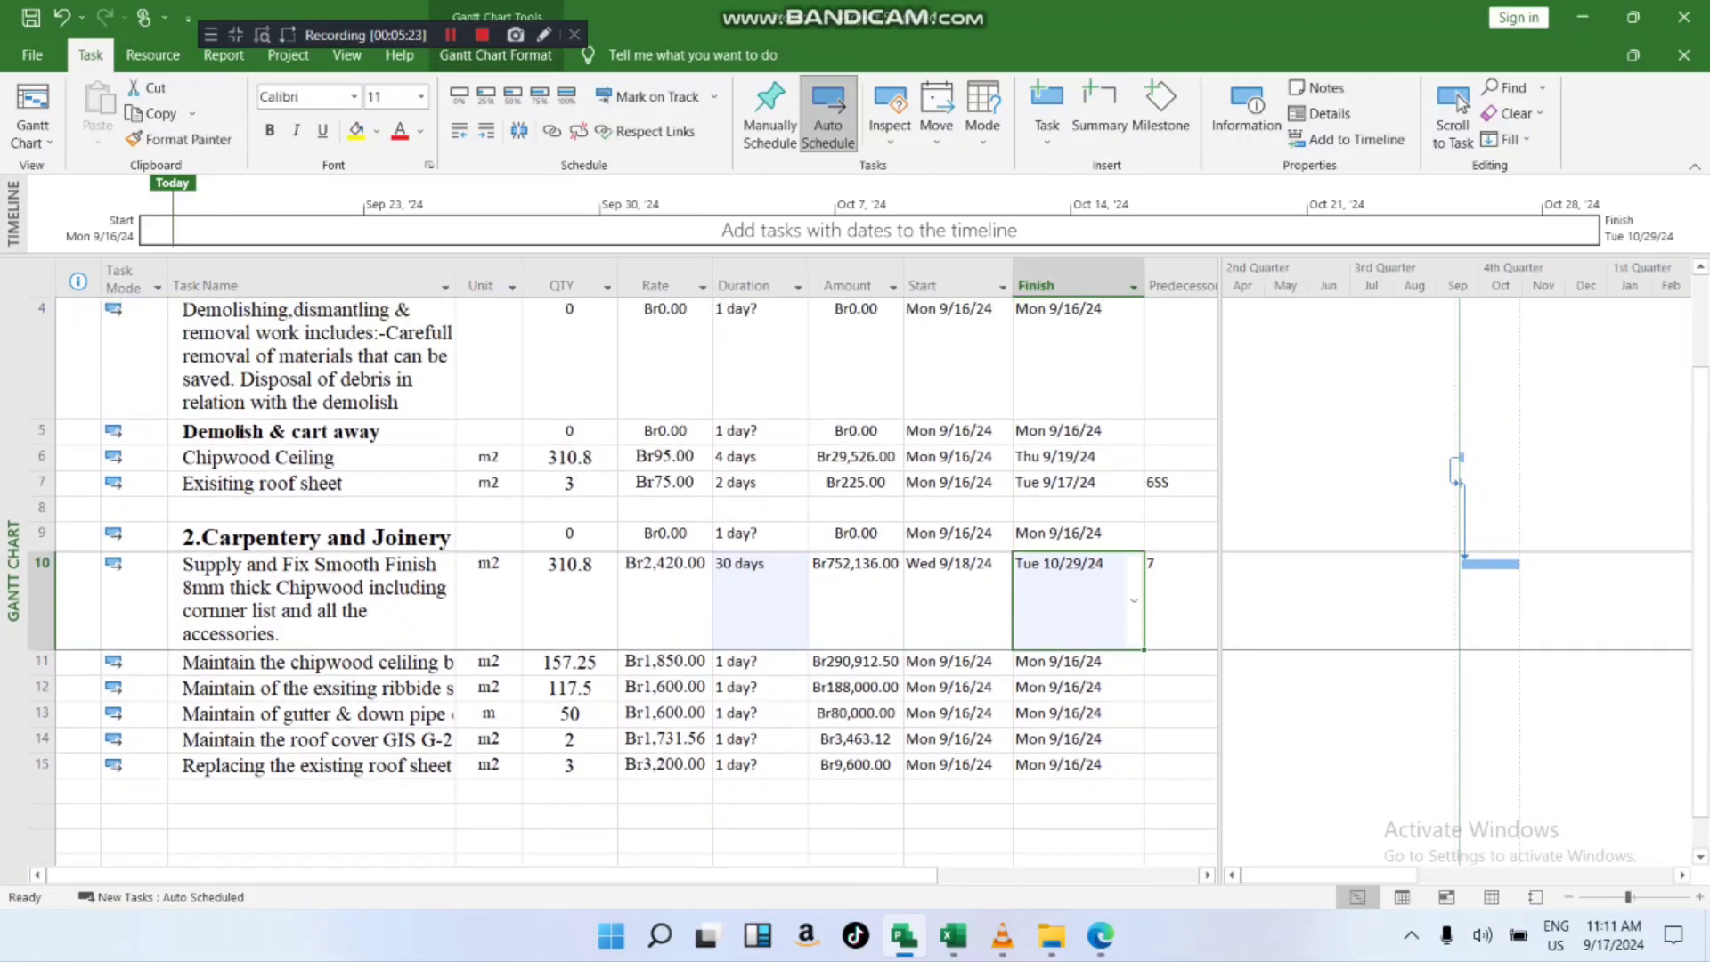
scroll(623, 534, down, 1)
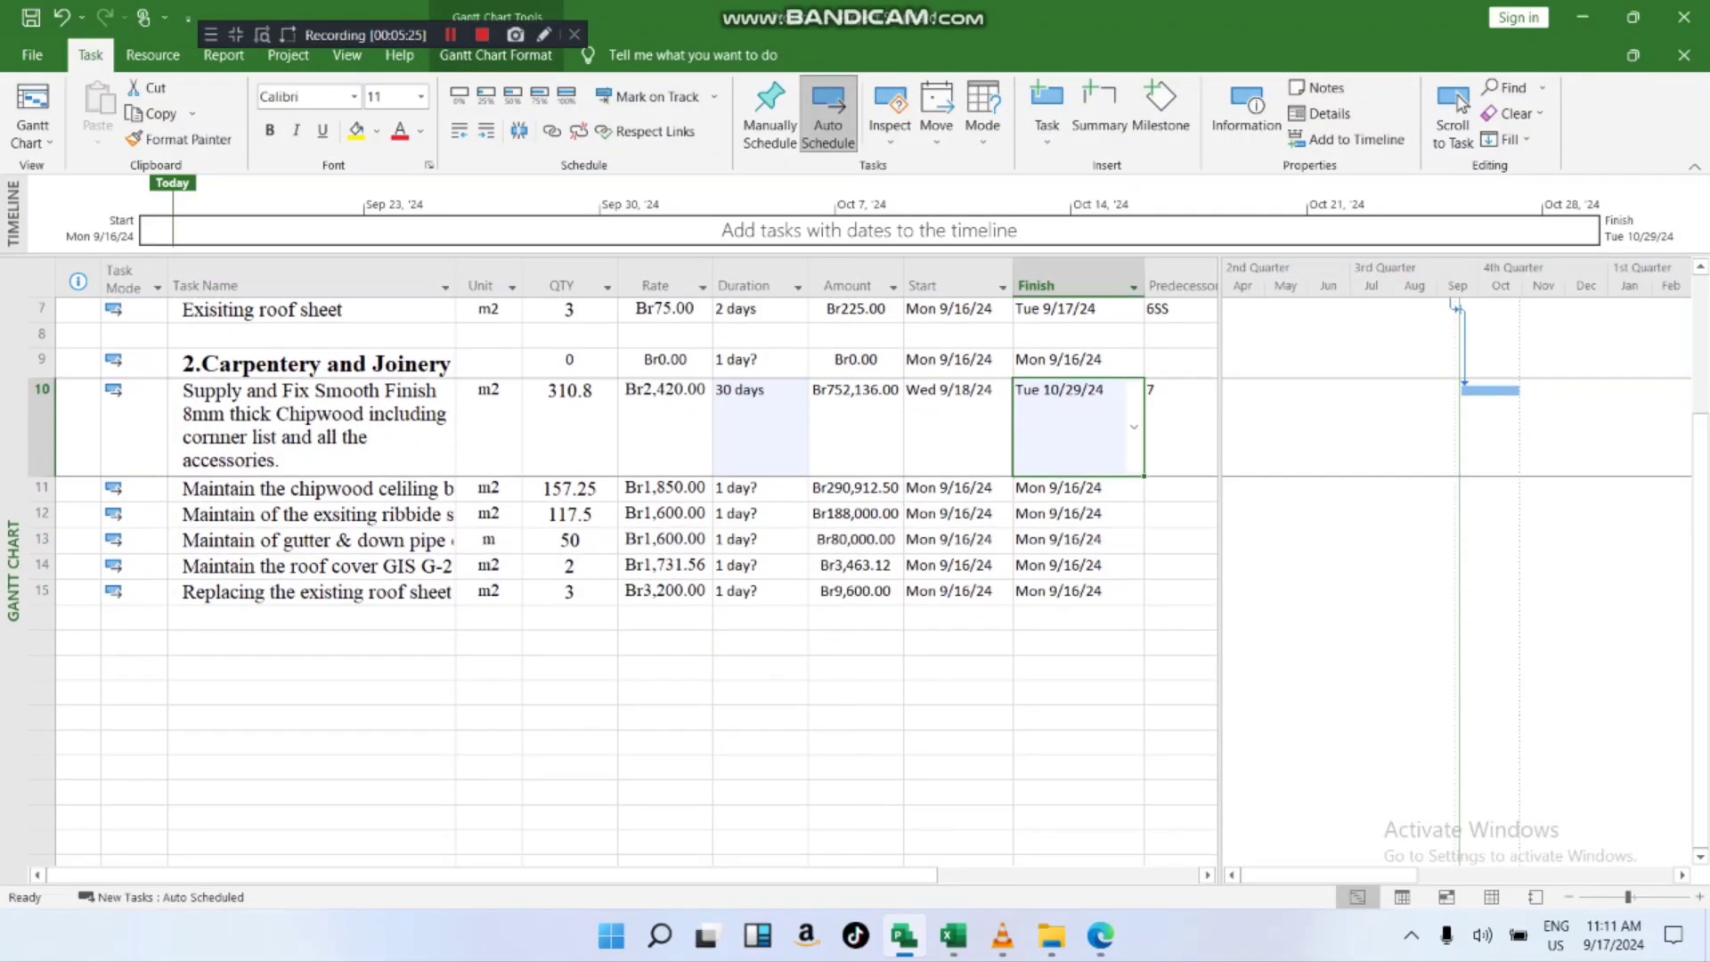
- Review the predecessor entry in the Supply and Fix Smooth Finish chipwood task's details and leave it without changes
click(311, 426)
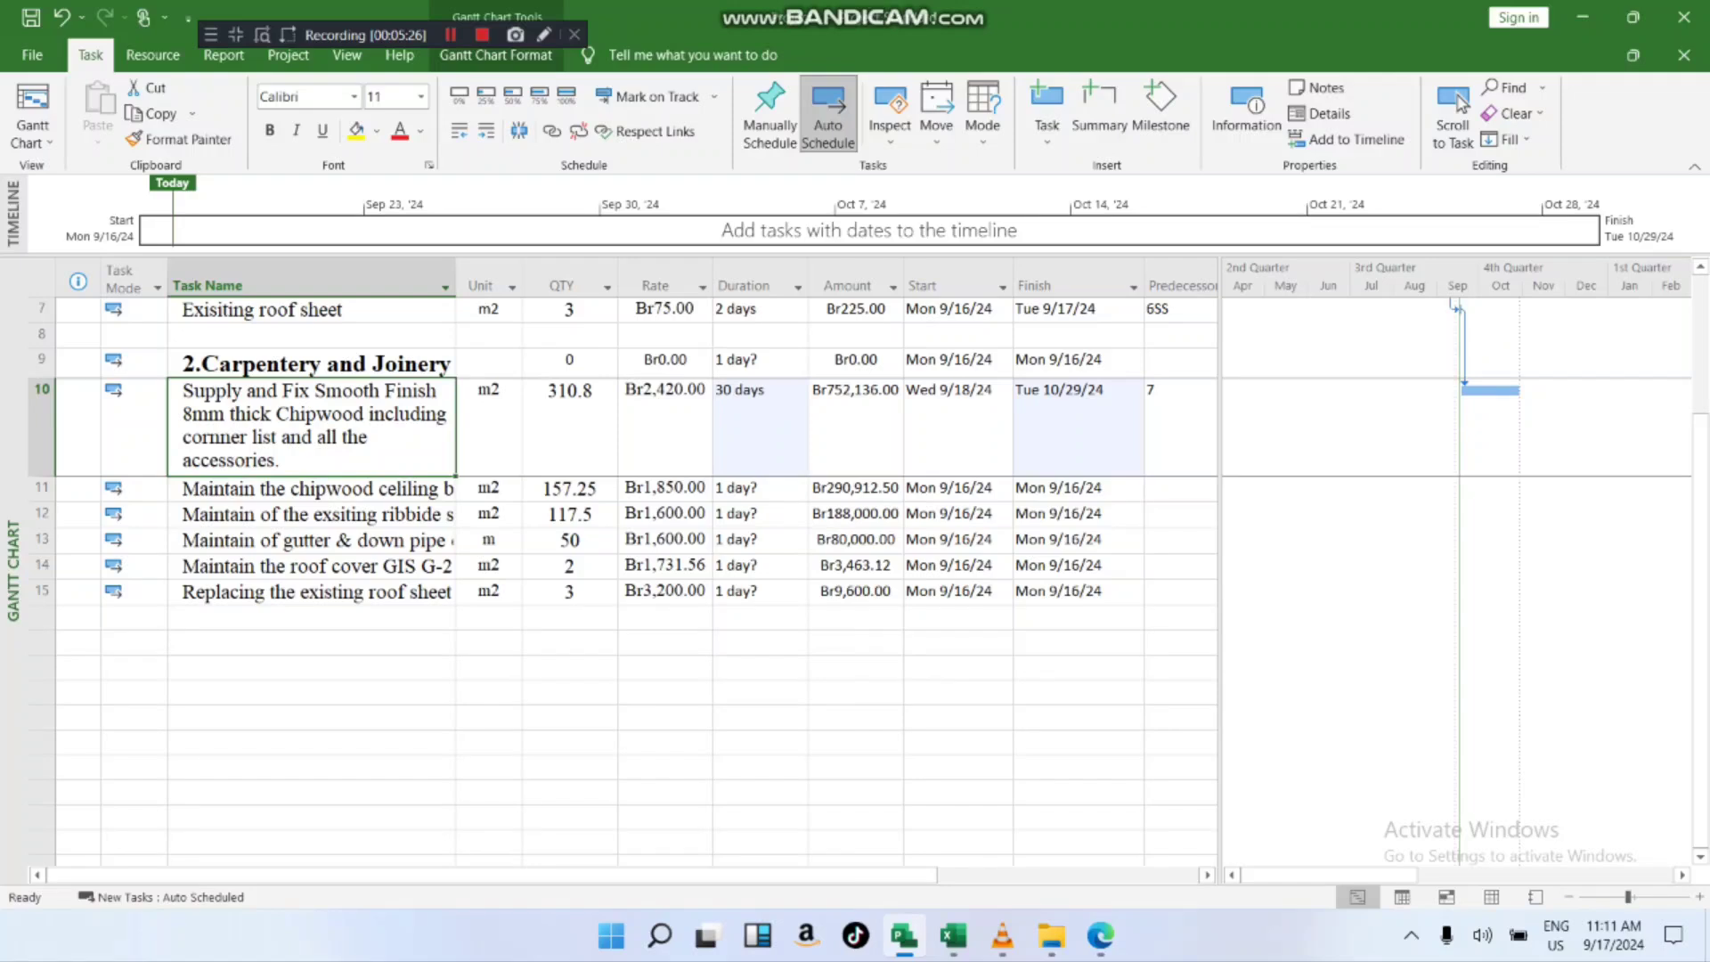
click(316, 392)
click(759, 540)
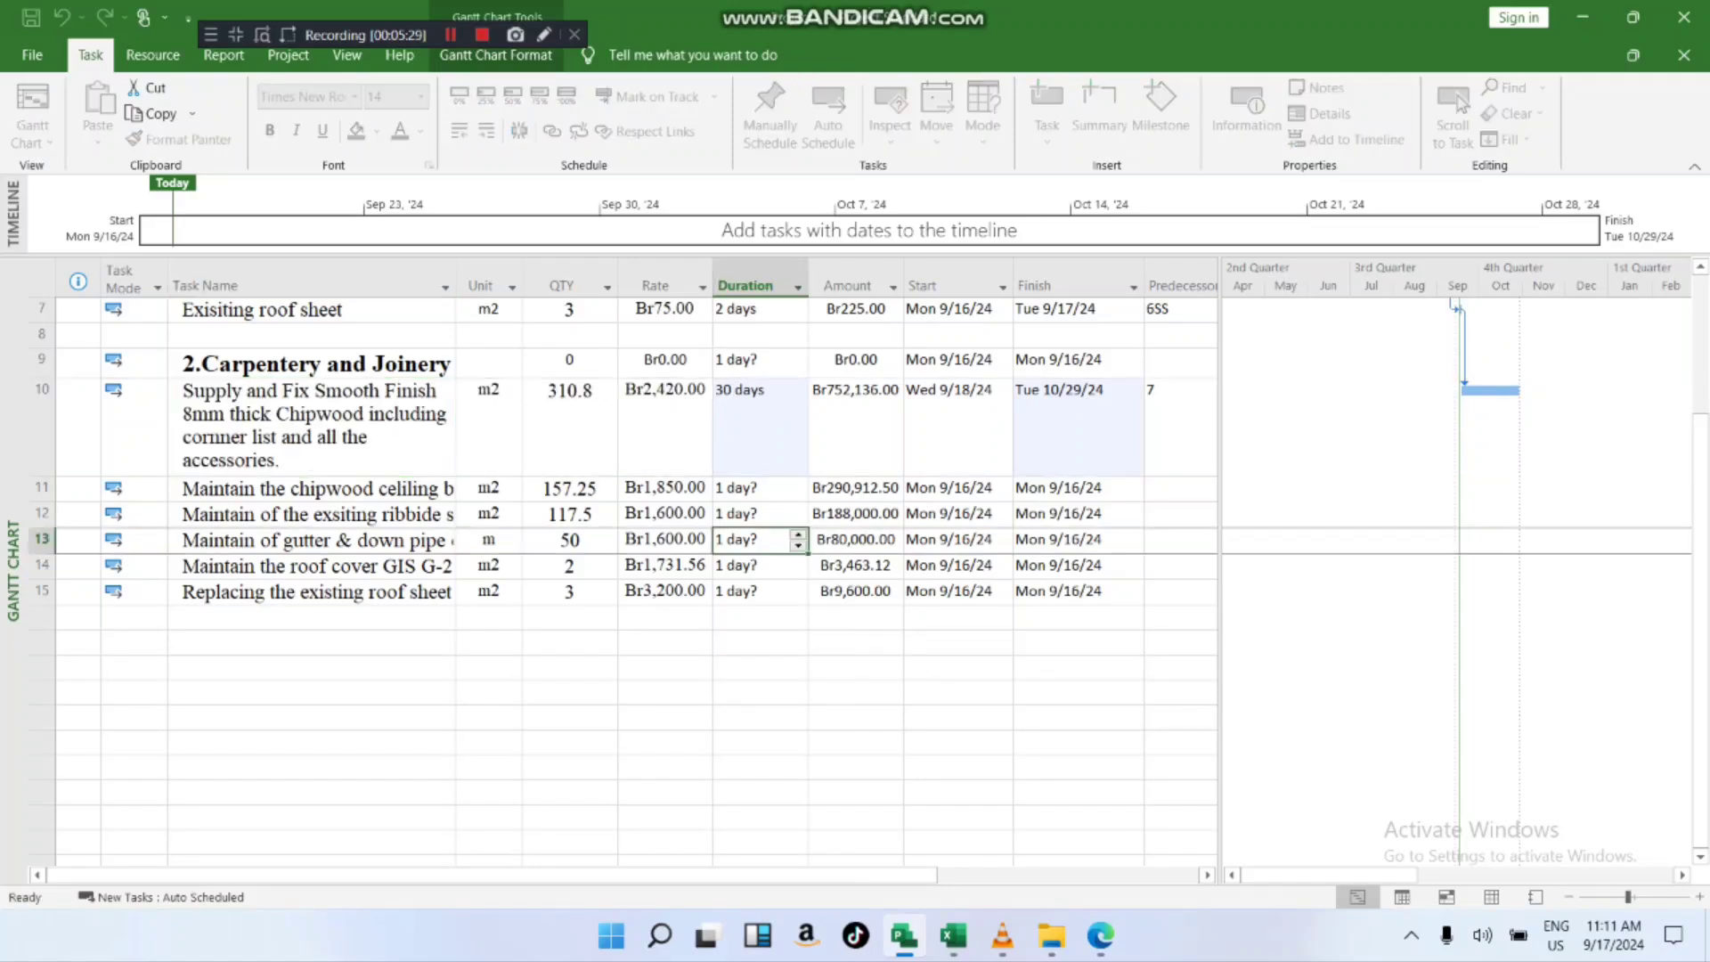
double_click(311, 426)
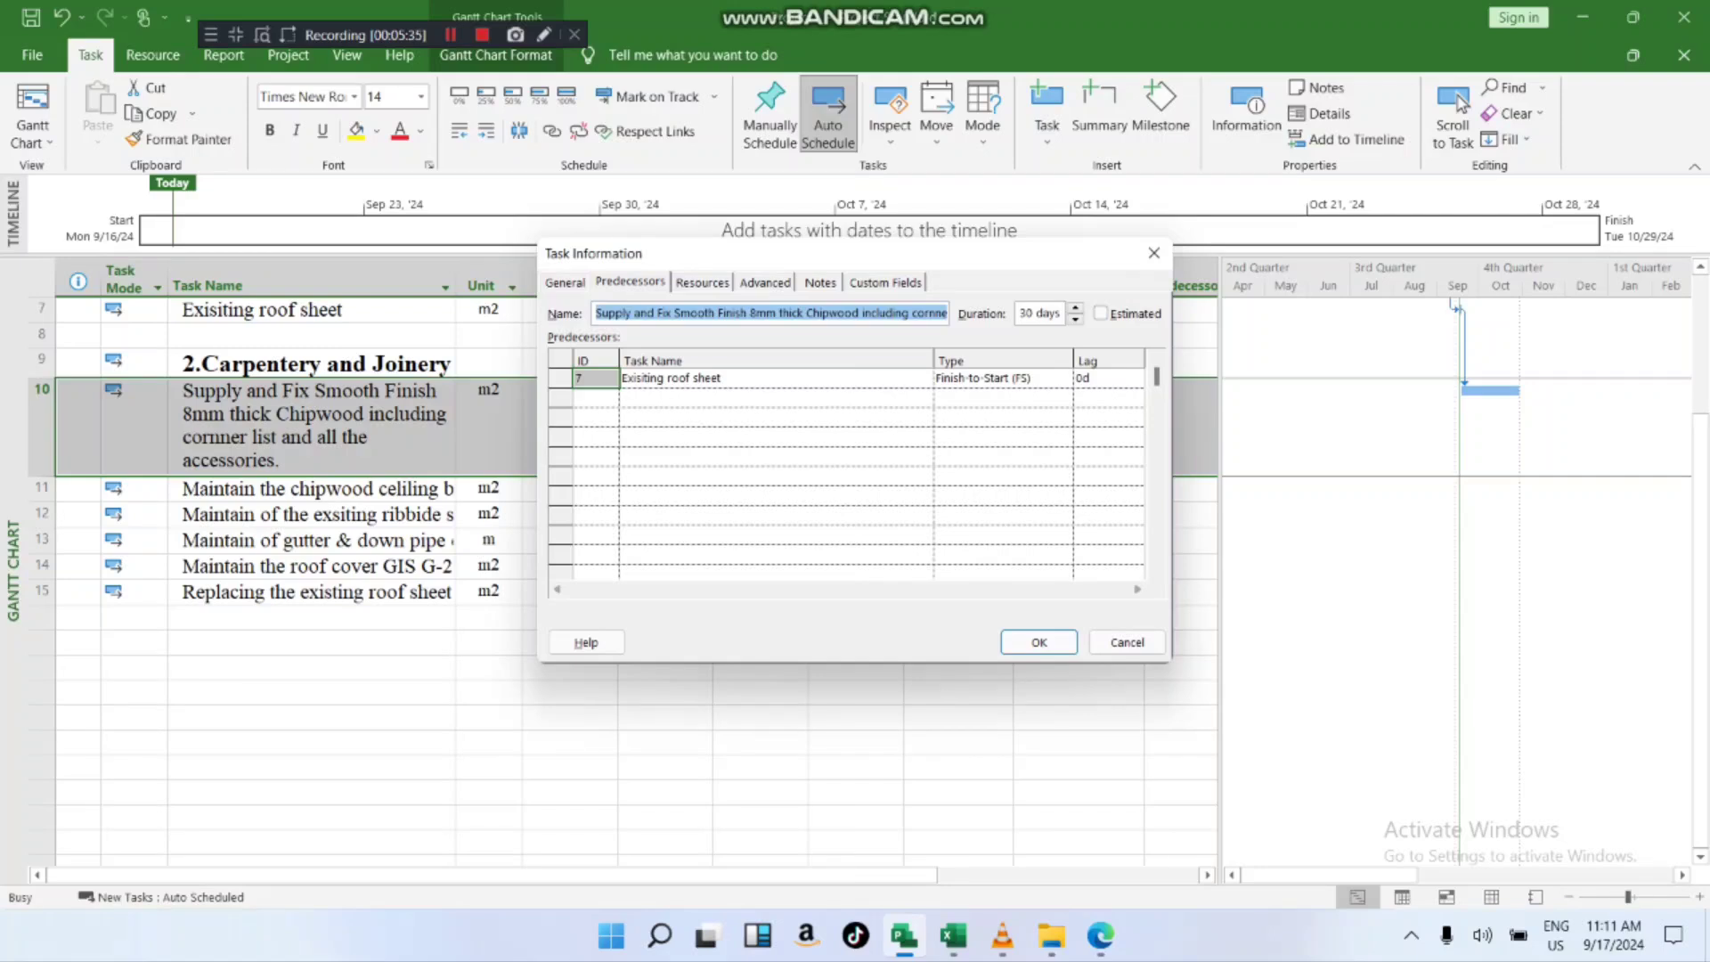
click(1039, 642)
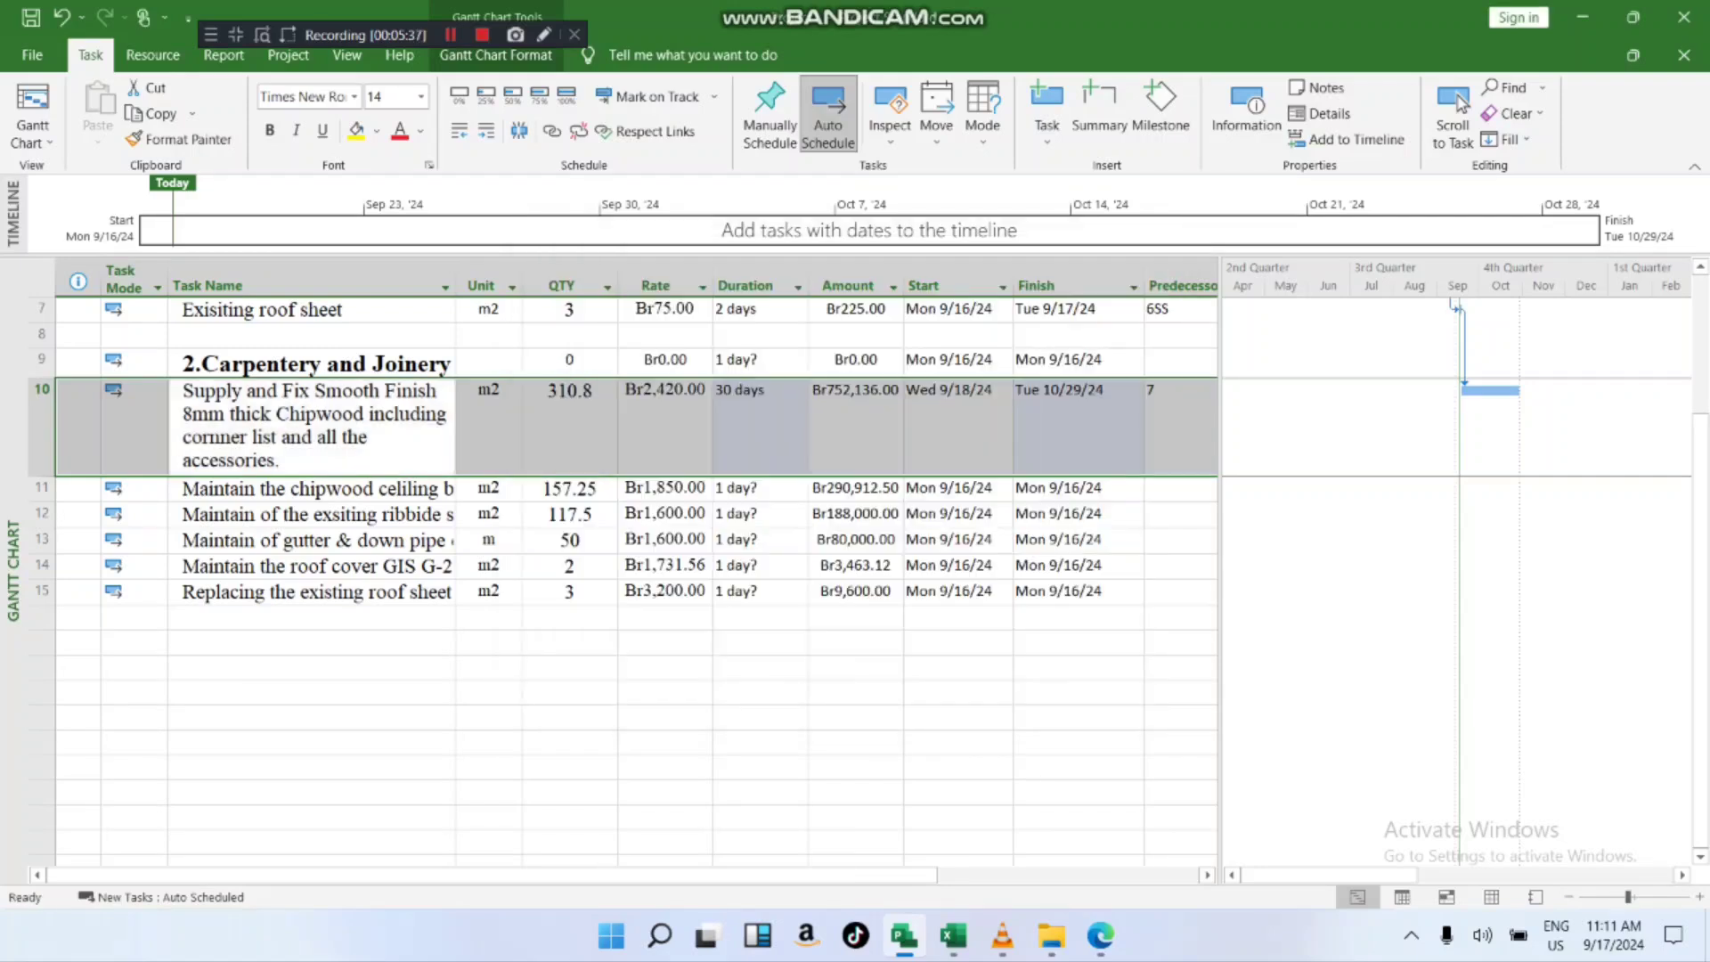
click(949, 539)
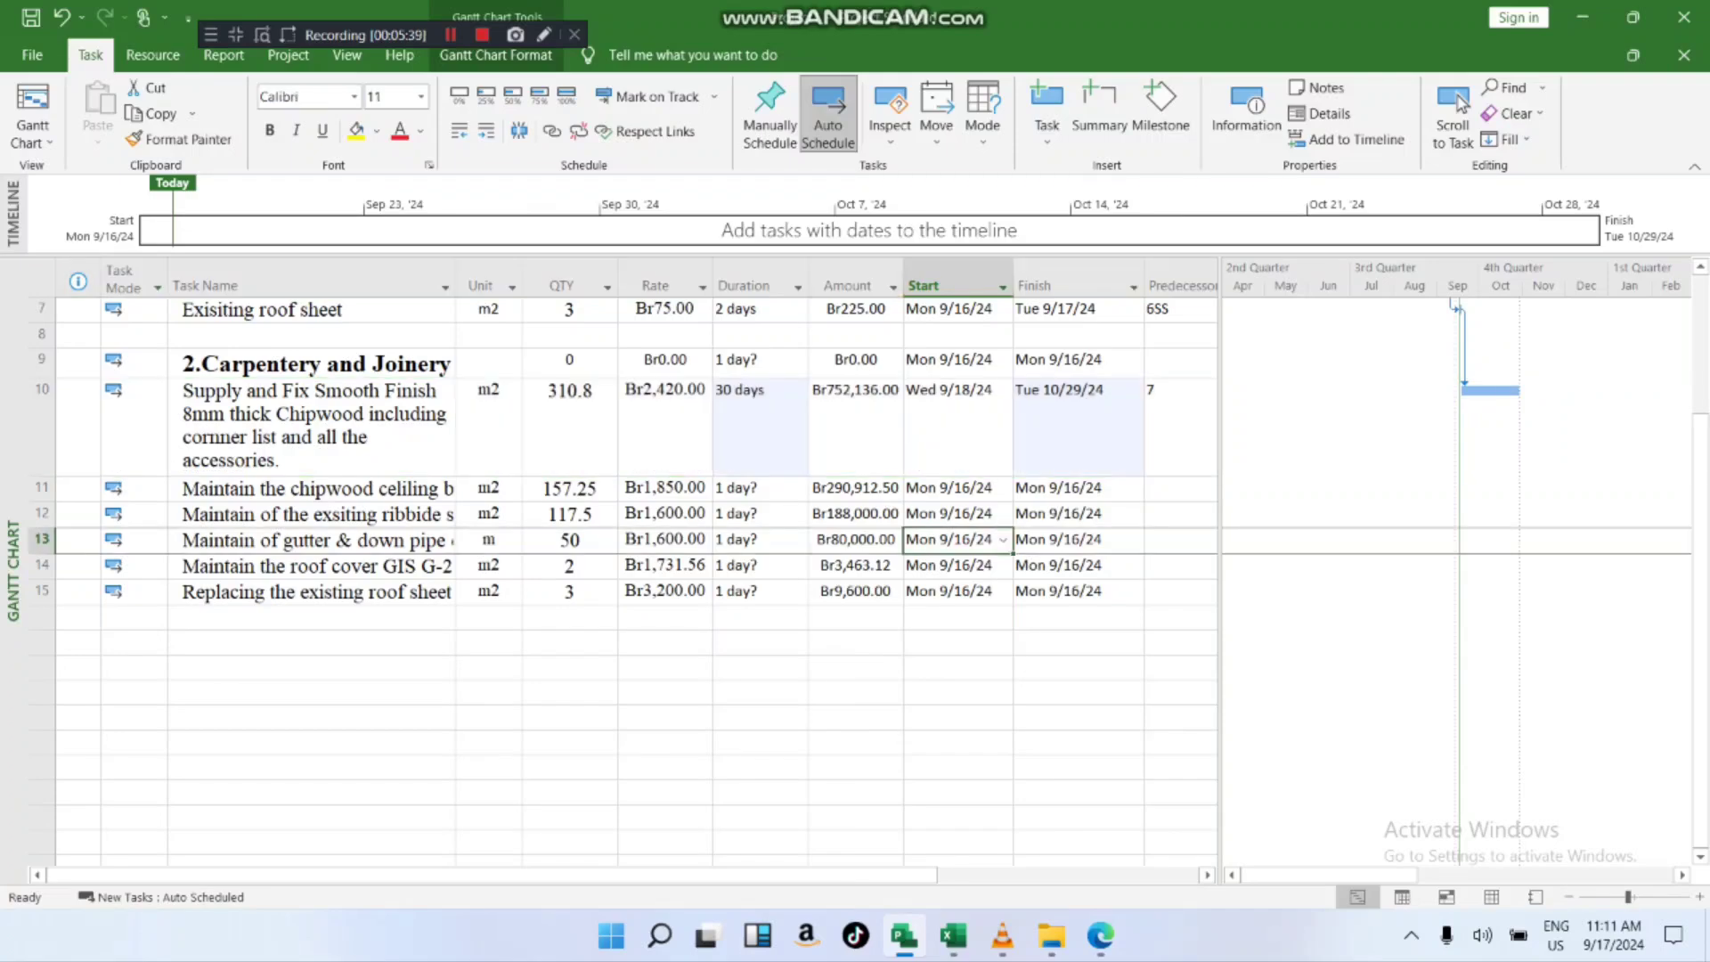
- Widen the Task Name column so the carpentry and joinery task descriptions wrap in full
scroll(950, 539, up, 2)
scroll(949, 540, down, 2)
mouse_move(1455, 306)
scroll(1160, 575, up, 1)
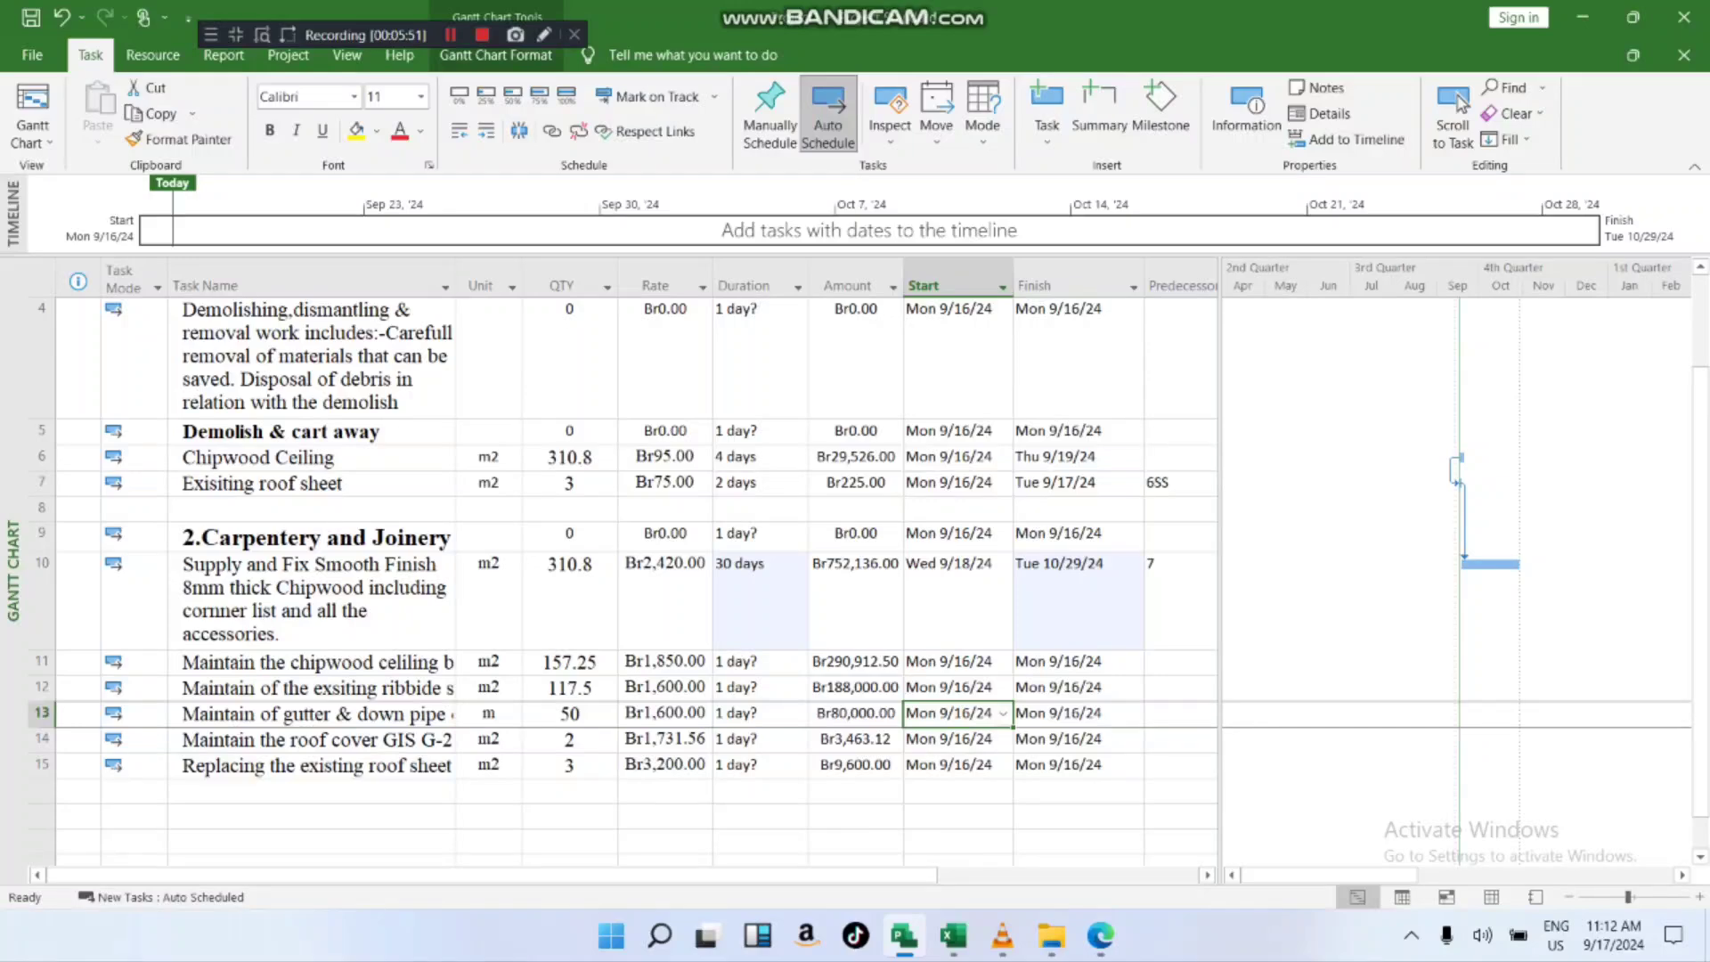
scroll(623, 535, down, 1)
scroll(624, 535, down, 1)
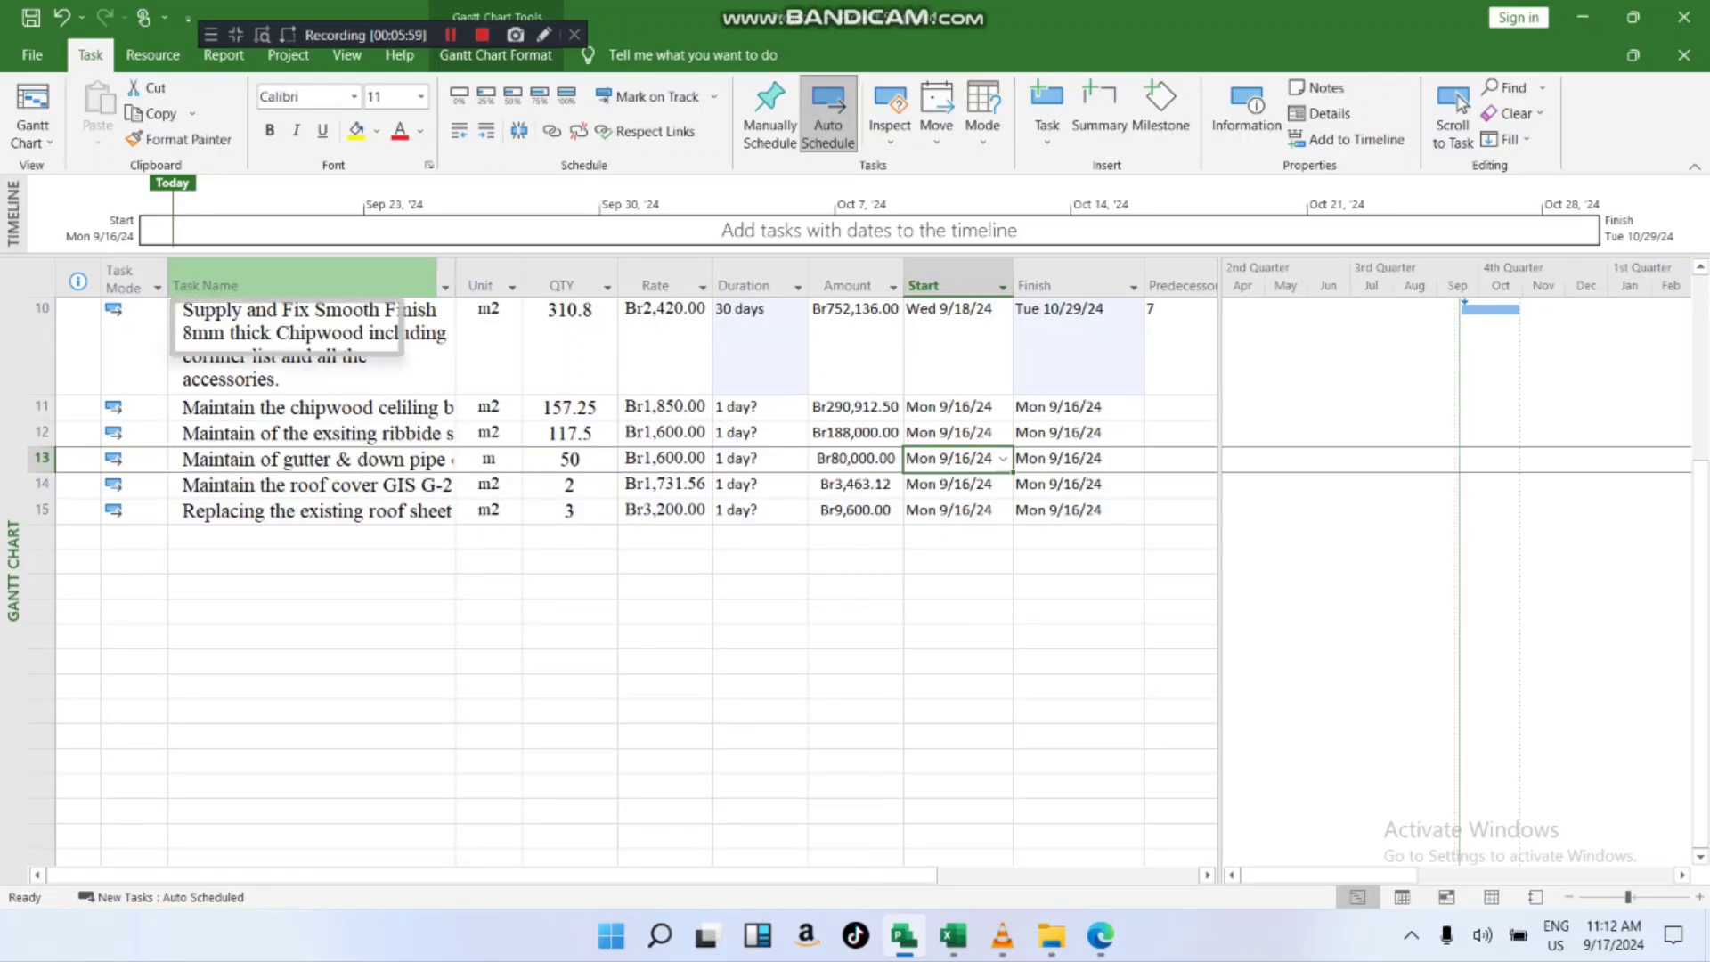
drag(455, 285, 505, 285)
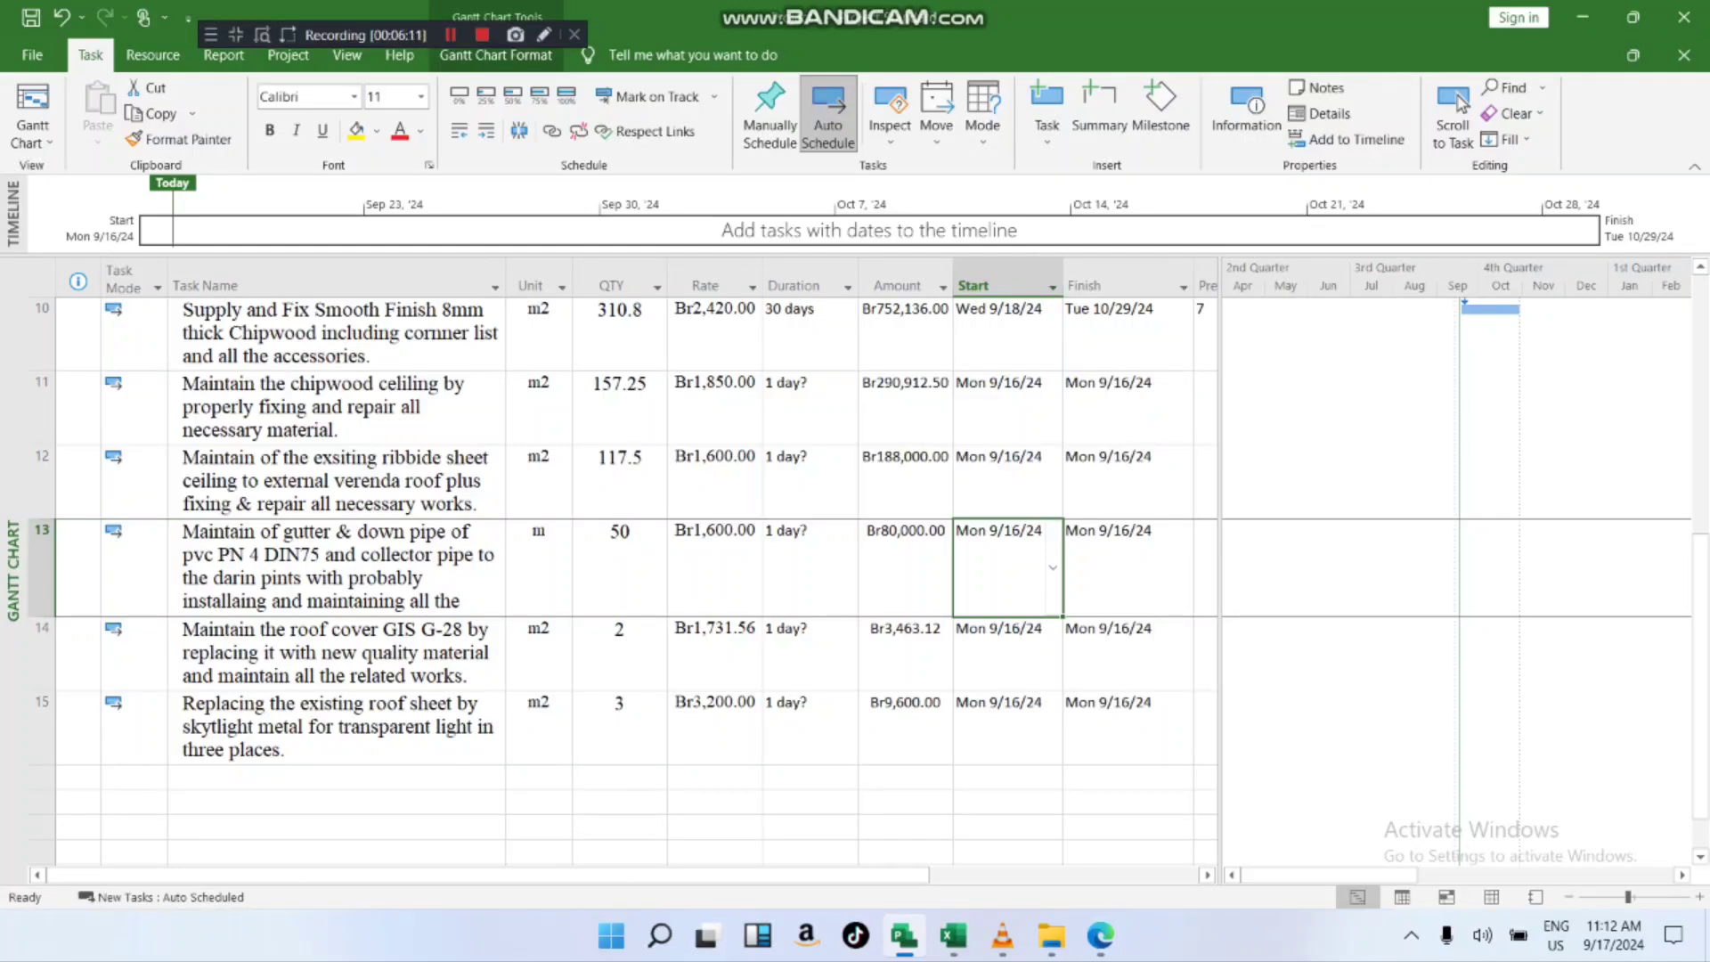
- Set the duration of task 11, Maintain the chipwood celiling, to 20 days
click(337, 482)
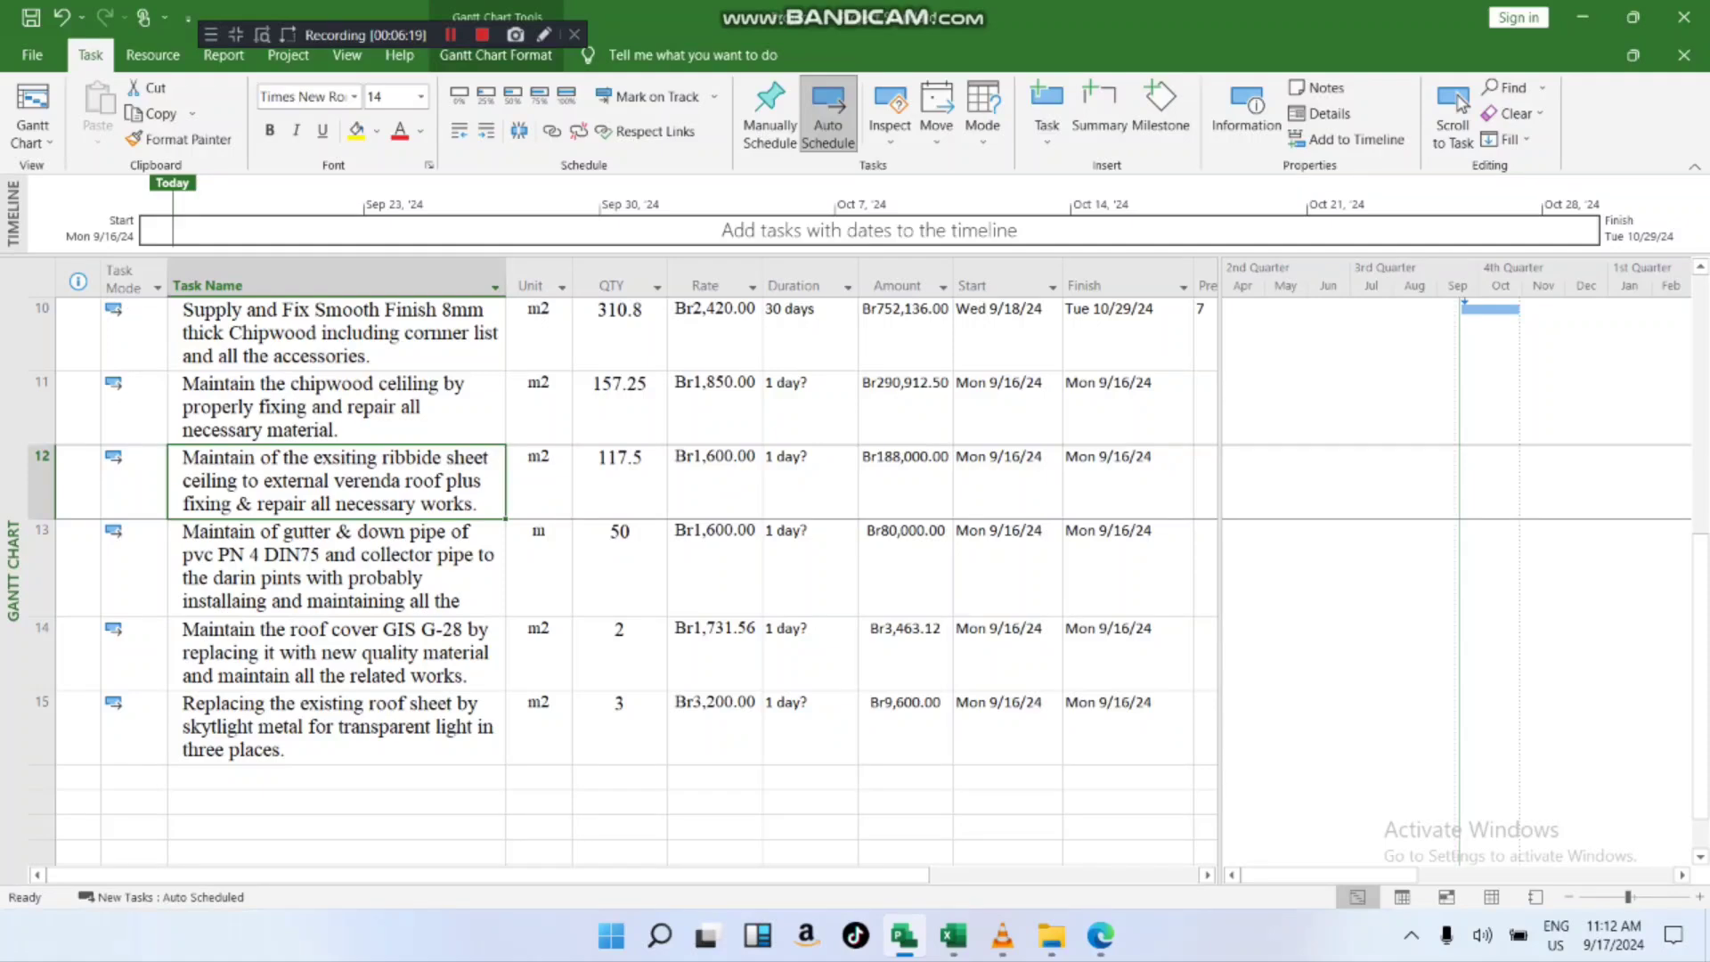
key(Up)
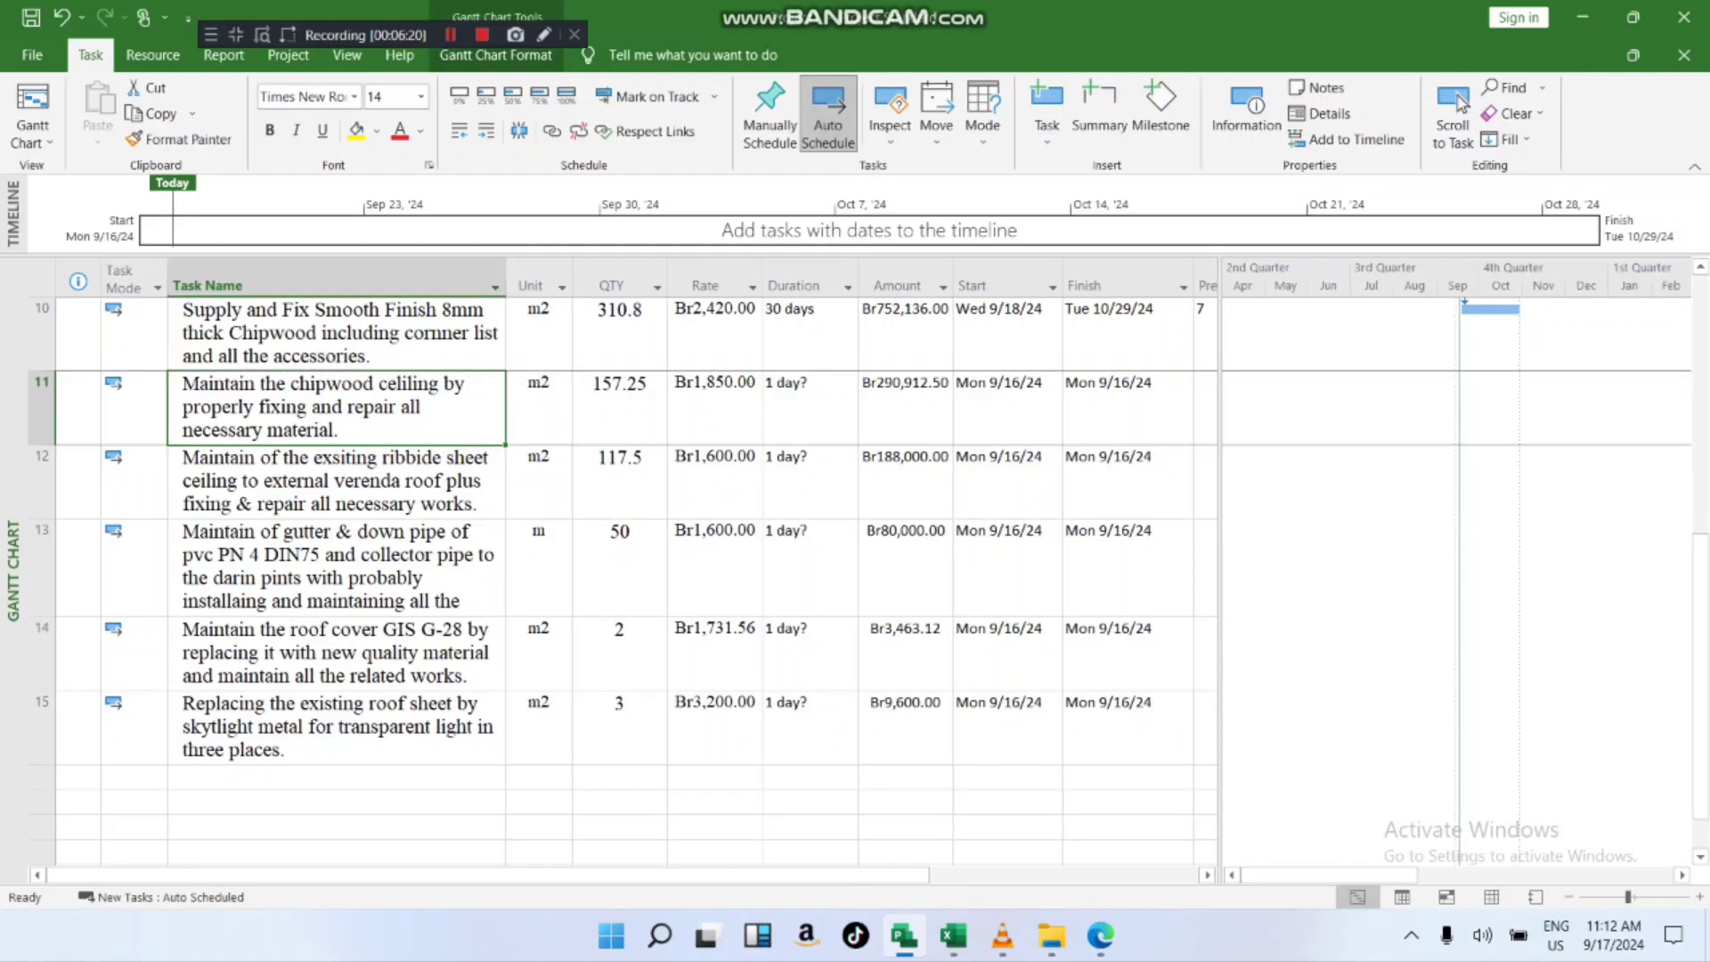
scroll(623, 534, up, 1)
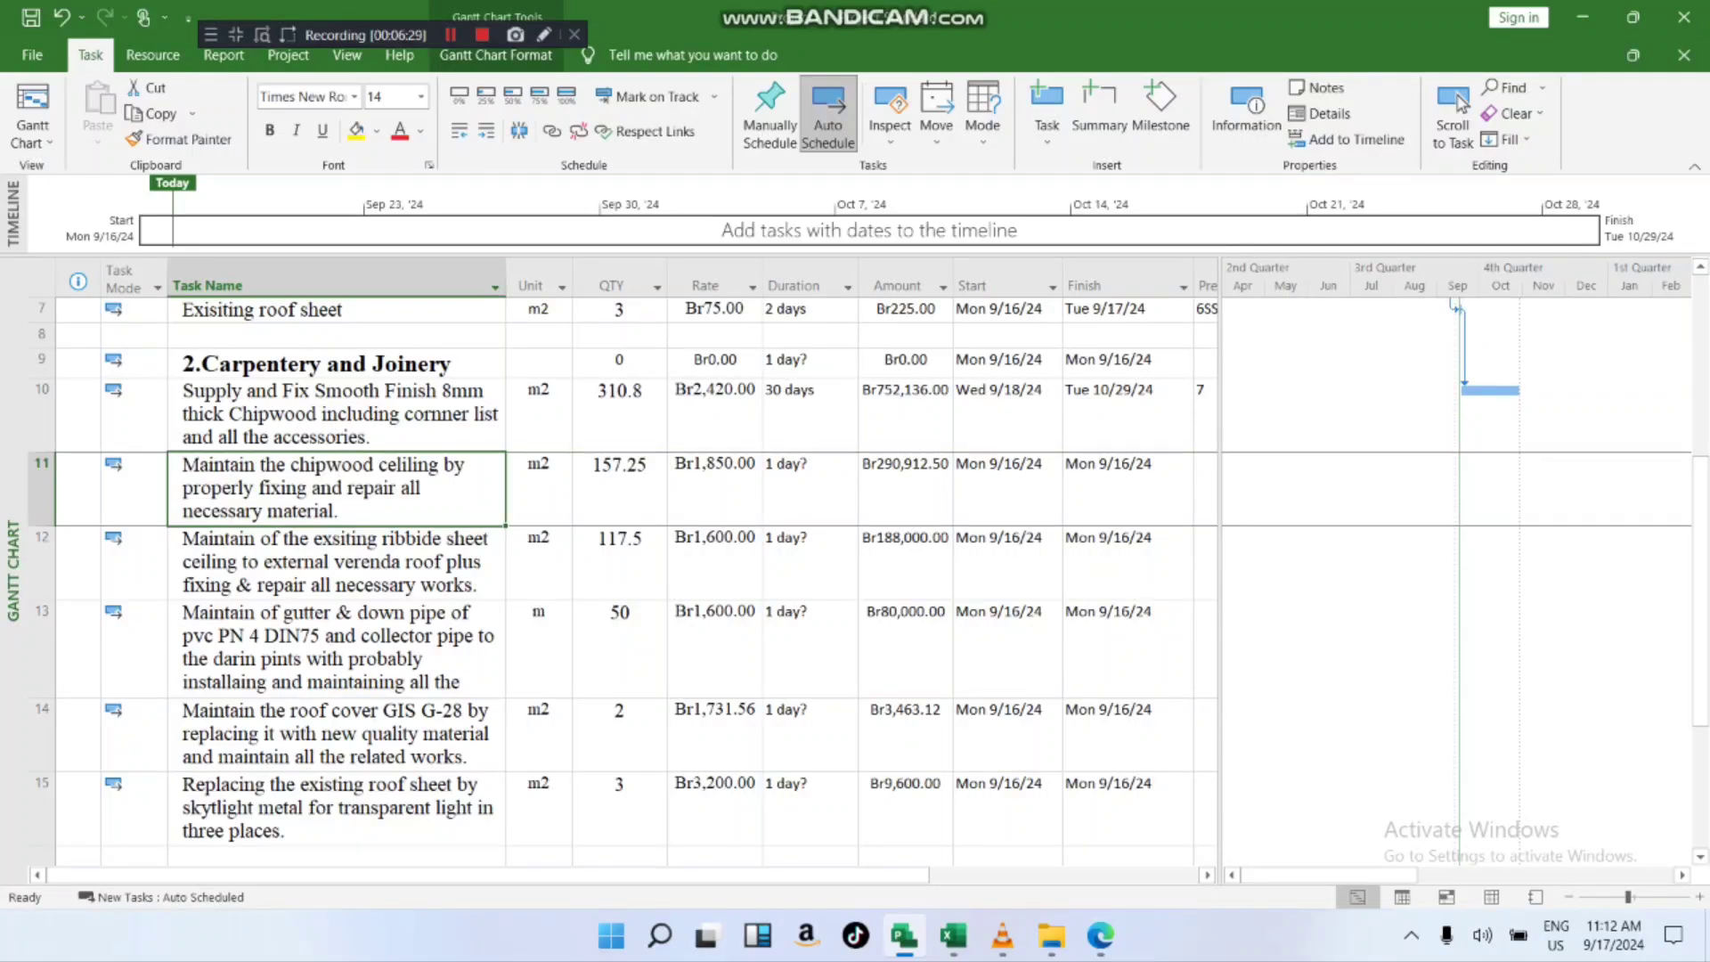
click(802, 489)
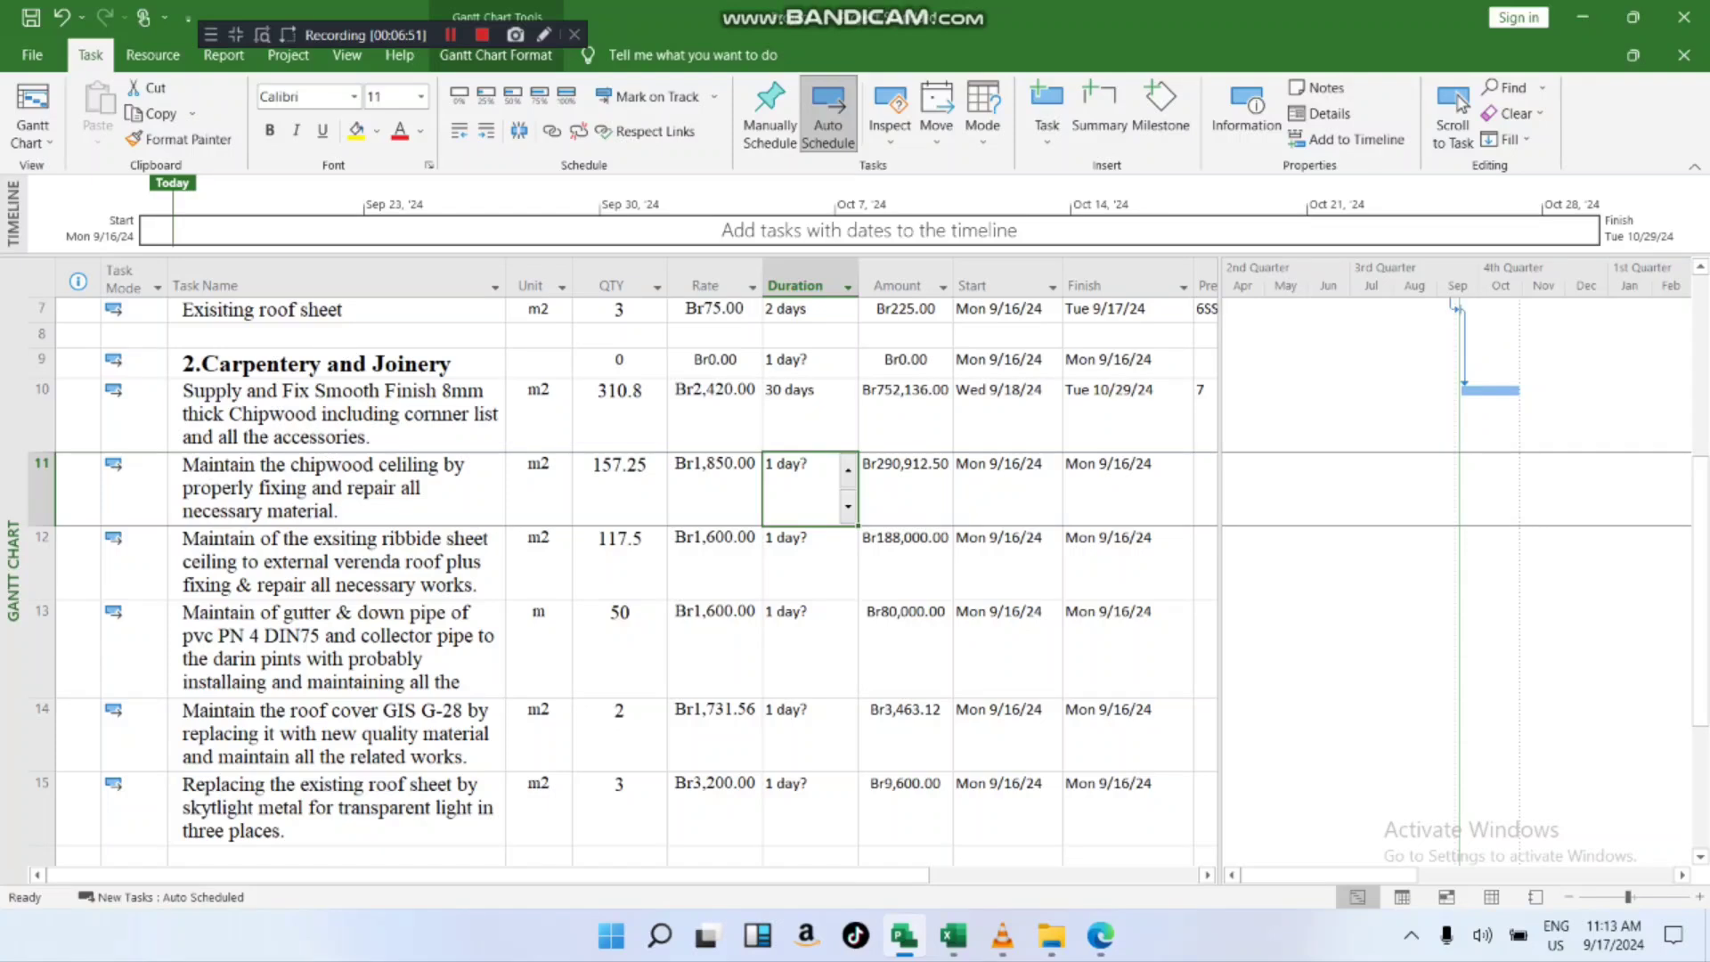
text(1)
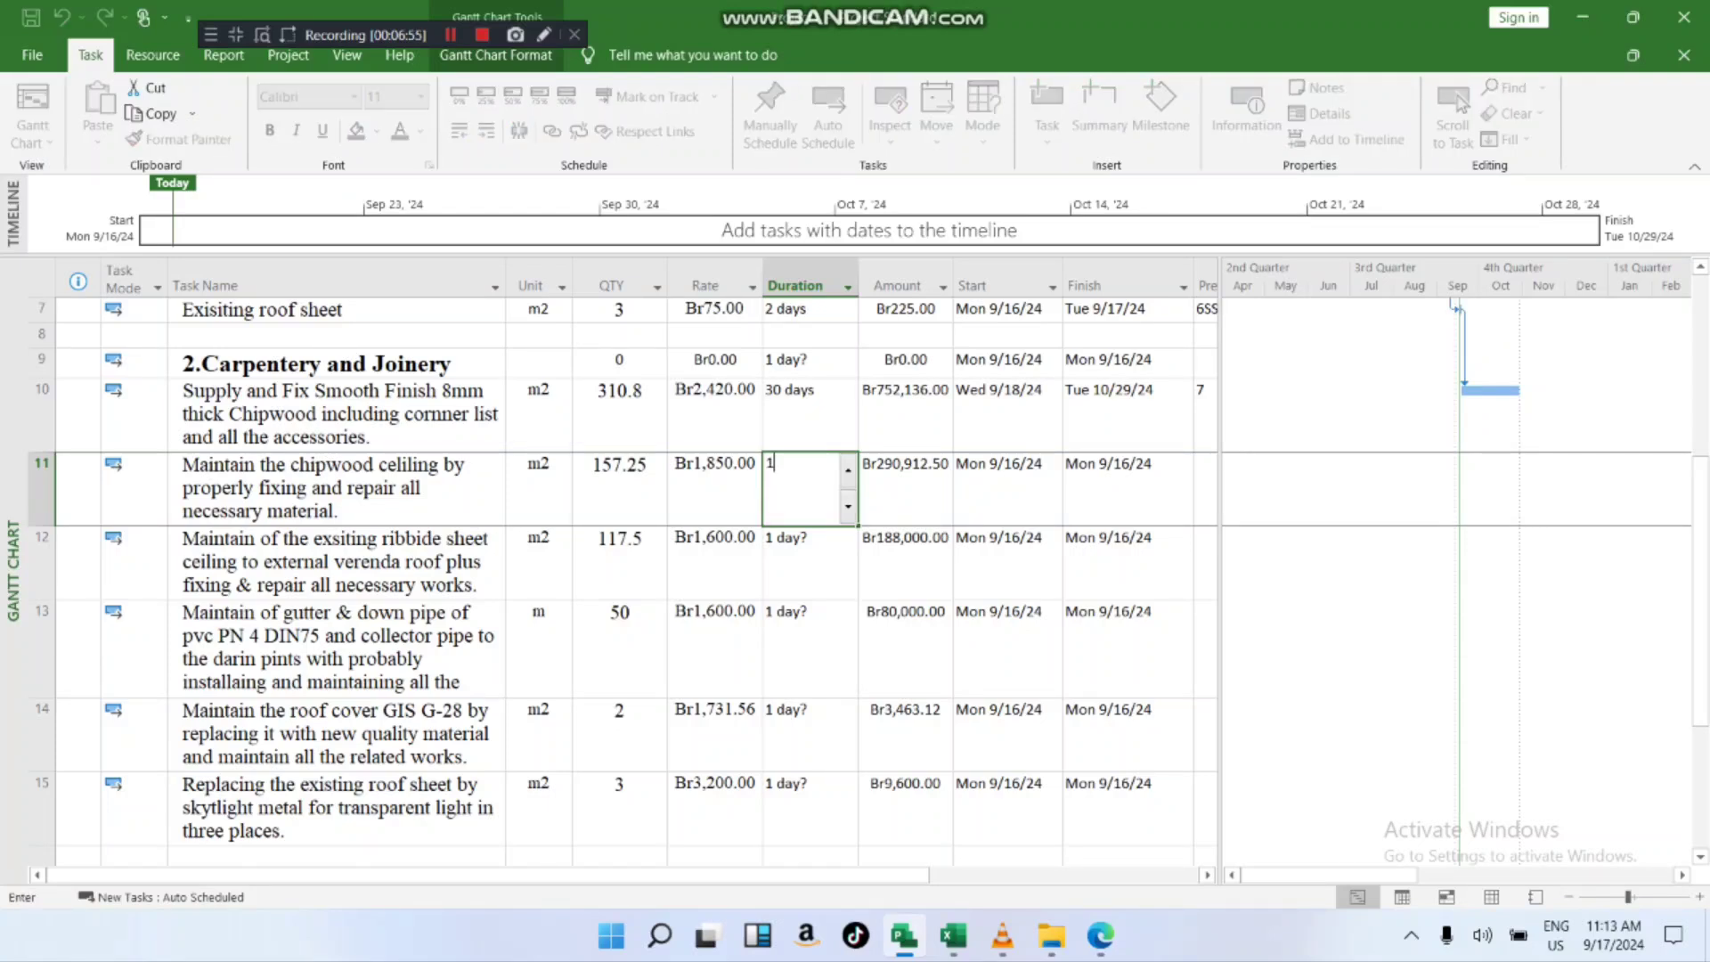
text(20)
key(Tab)
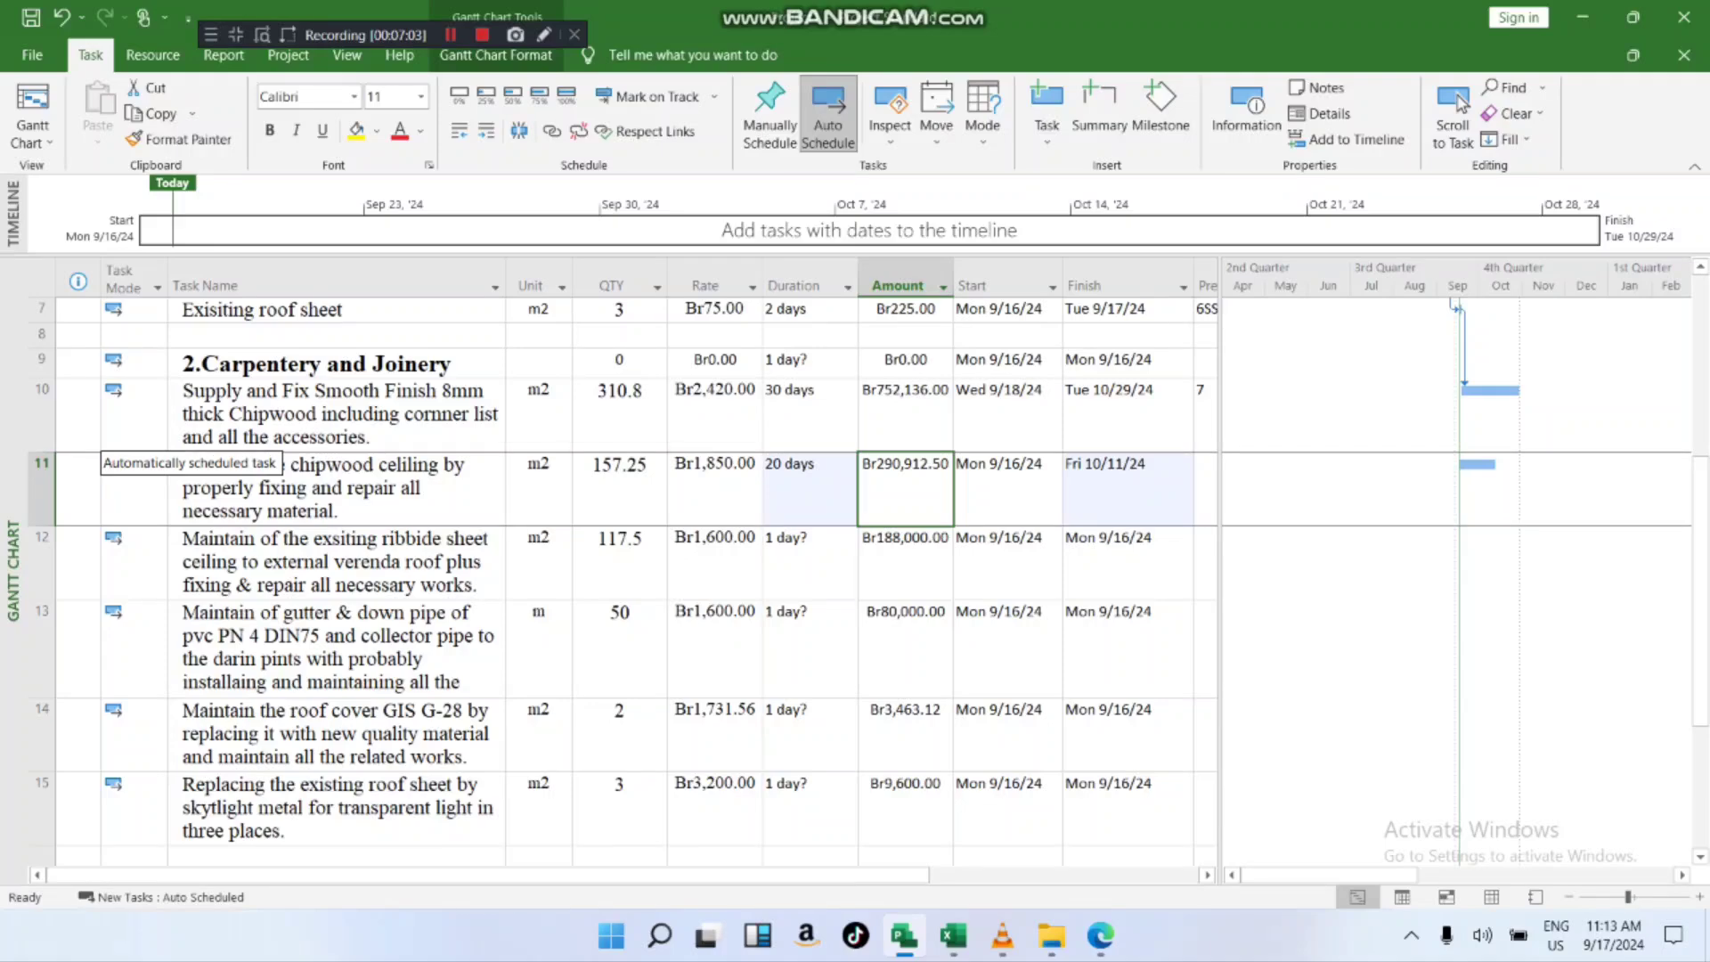
scroll(624, 579, down, 1)
scroll(624, 579, up, 1)
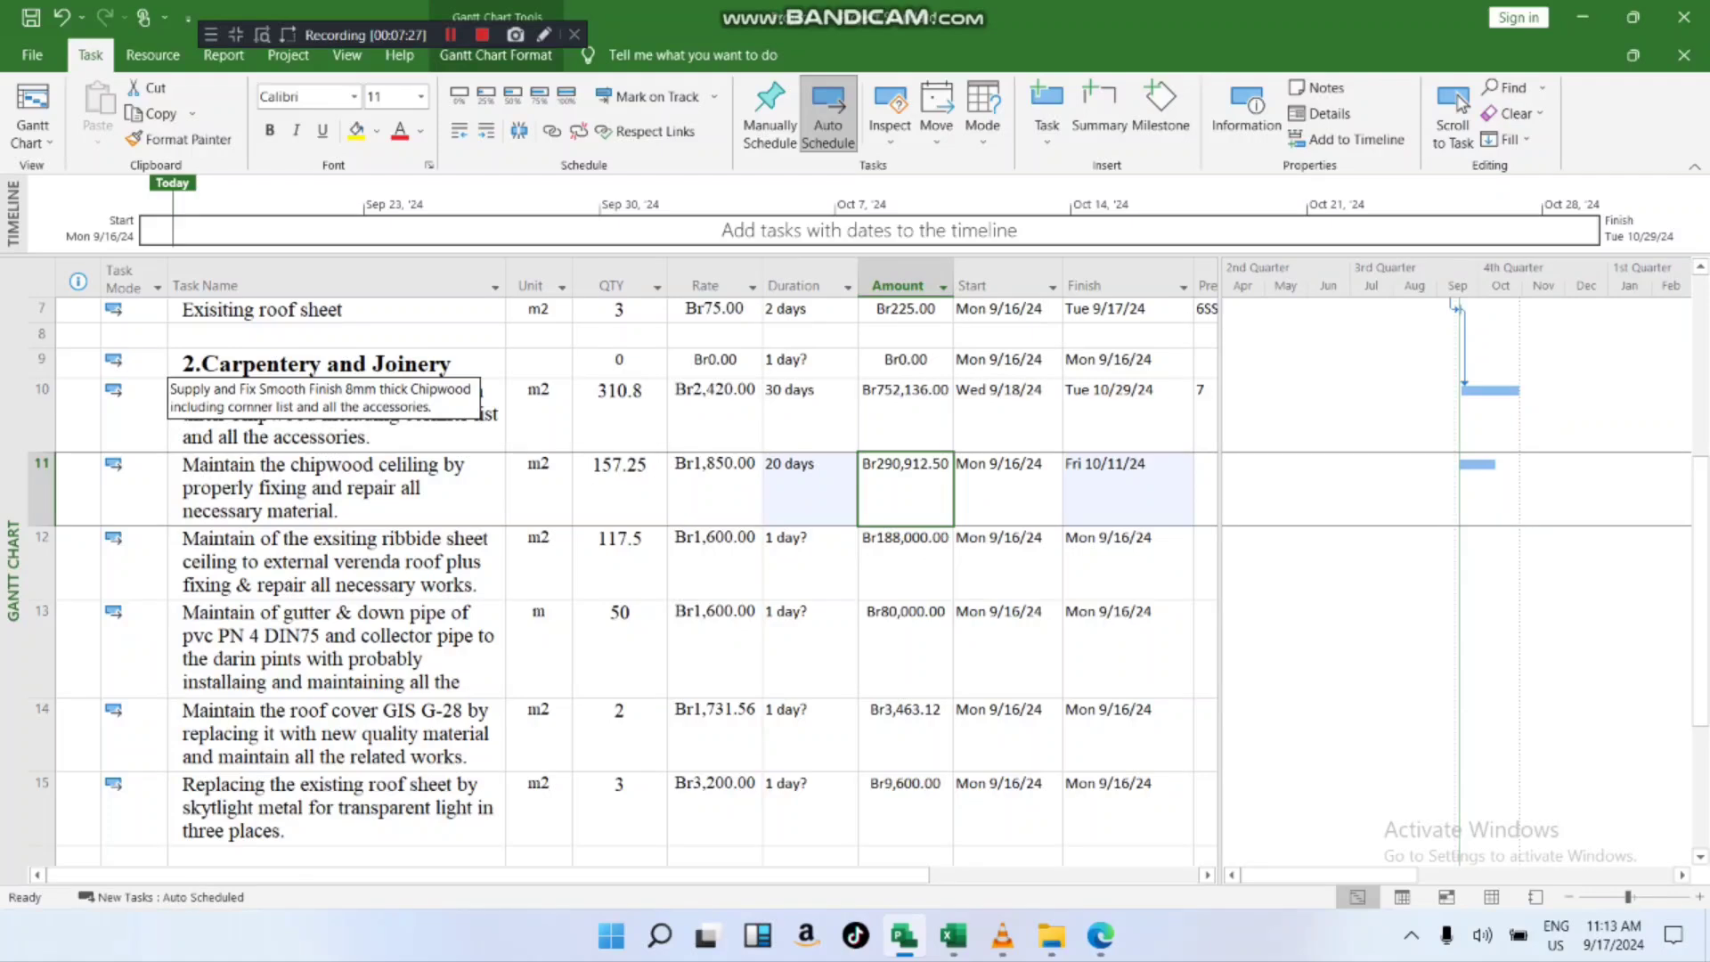
scroll(337, 408, down, 1)
click(337, 408)
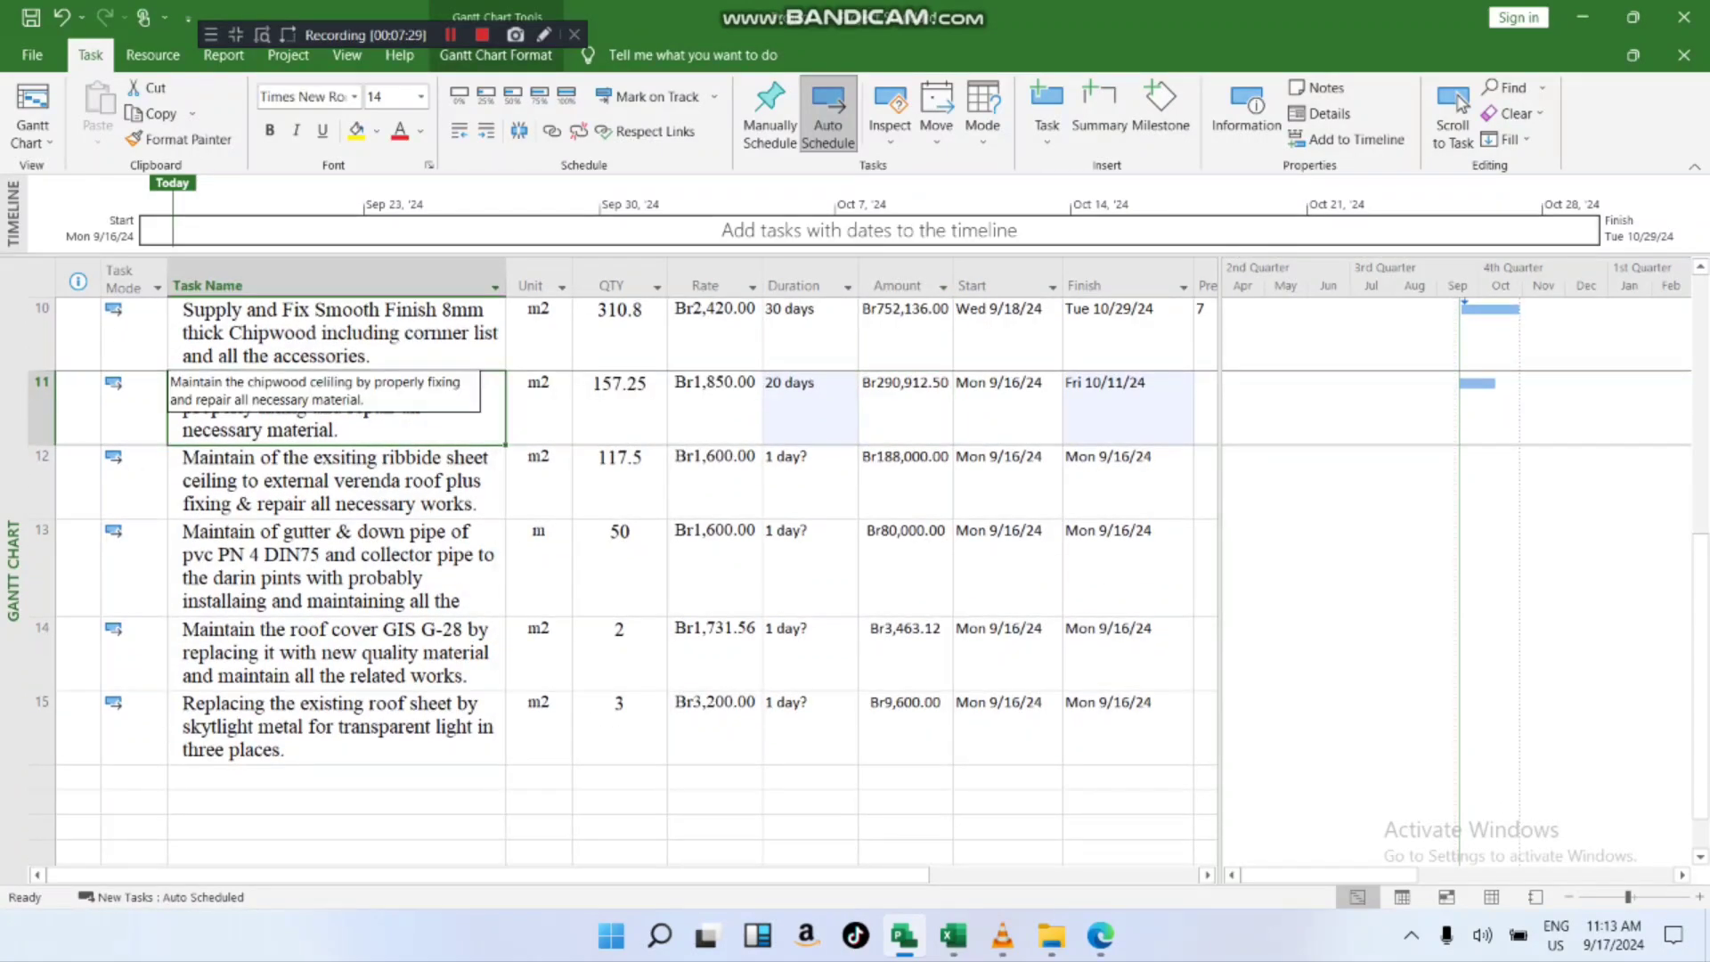
right_click(437, 410)
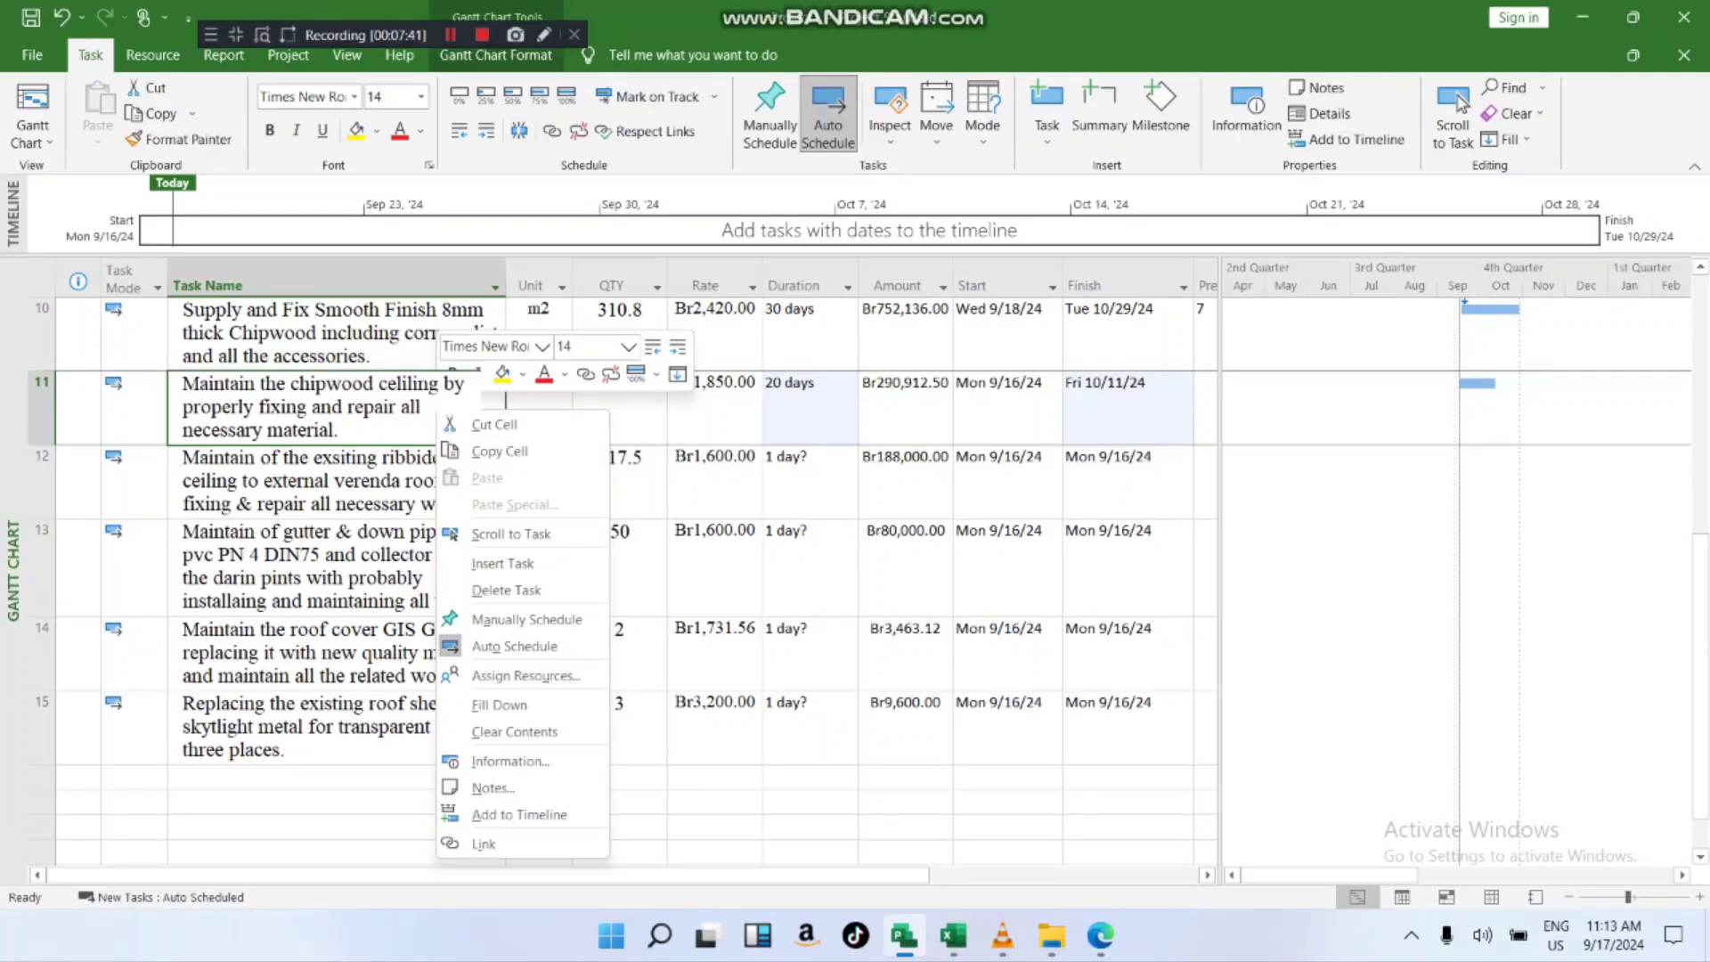
key(Escape)
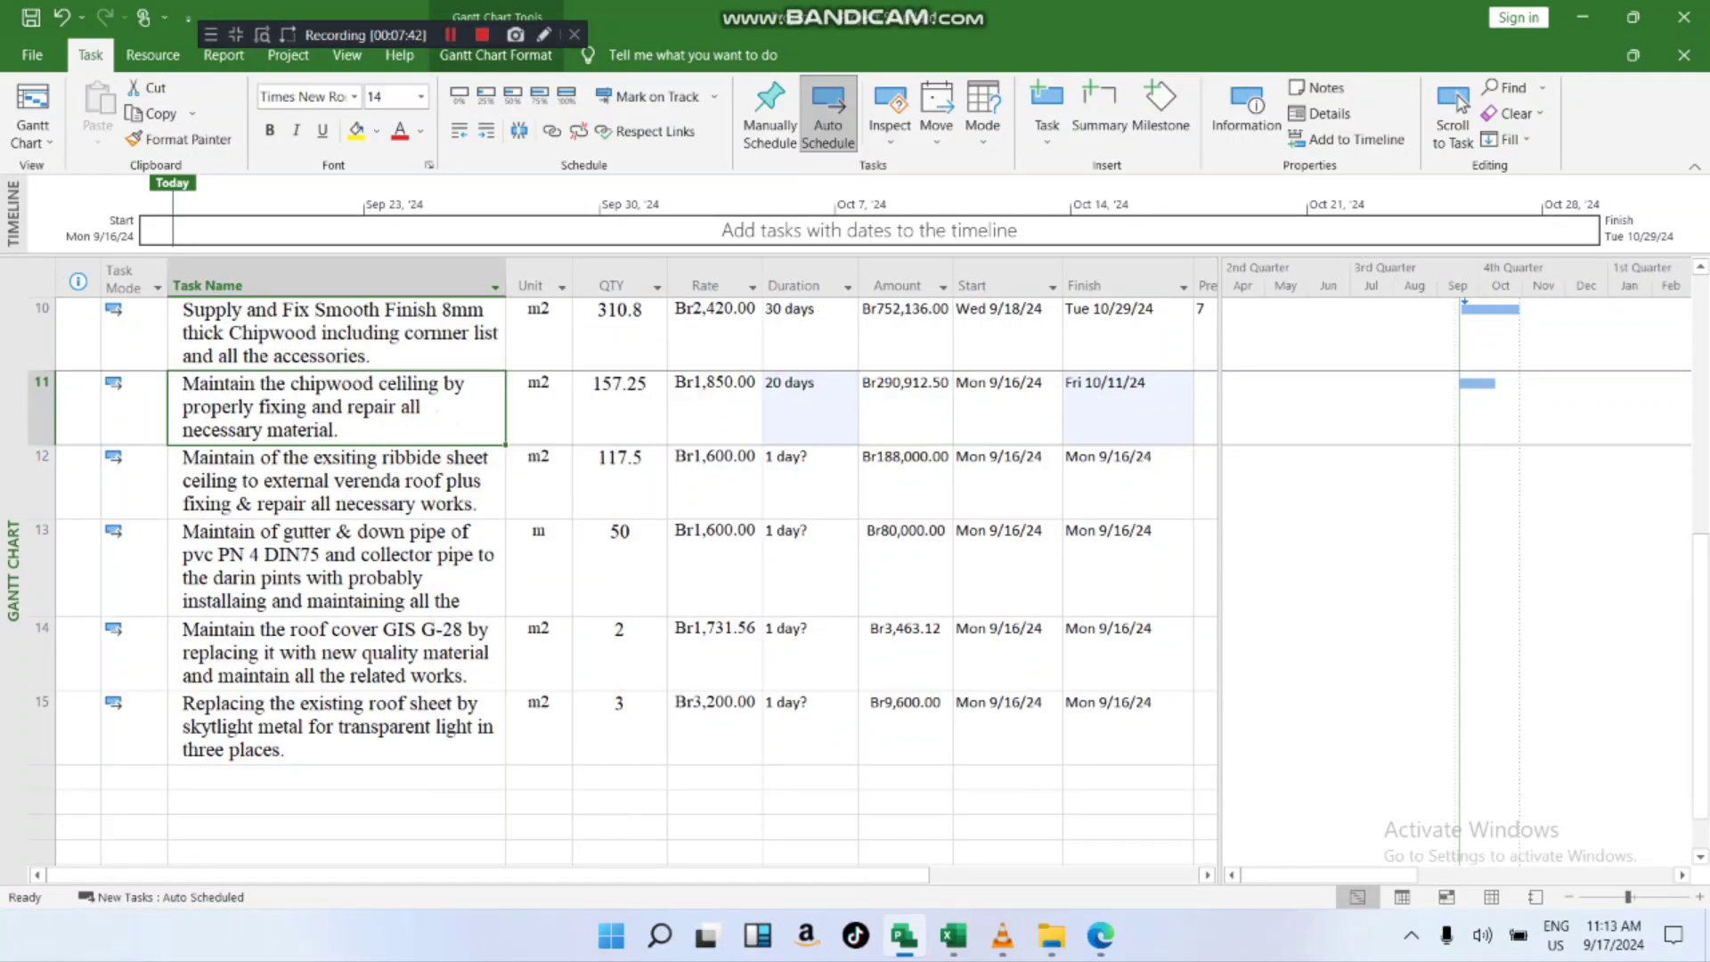
key(F2)
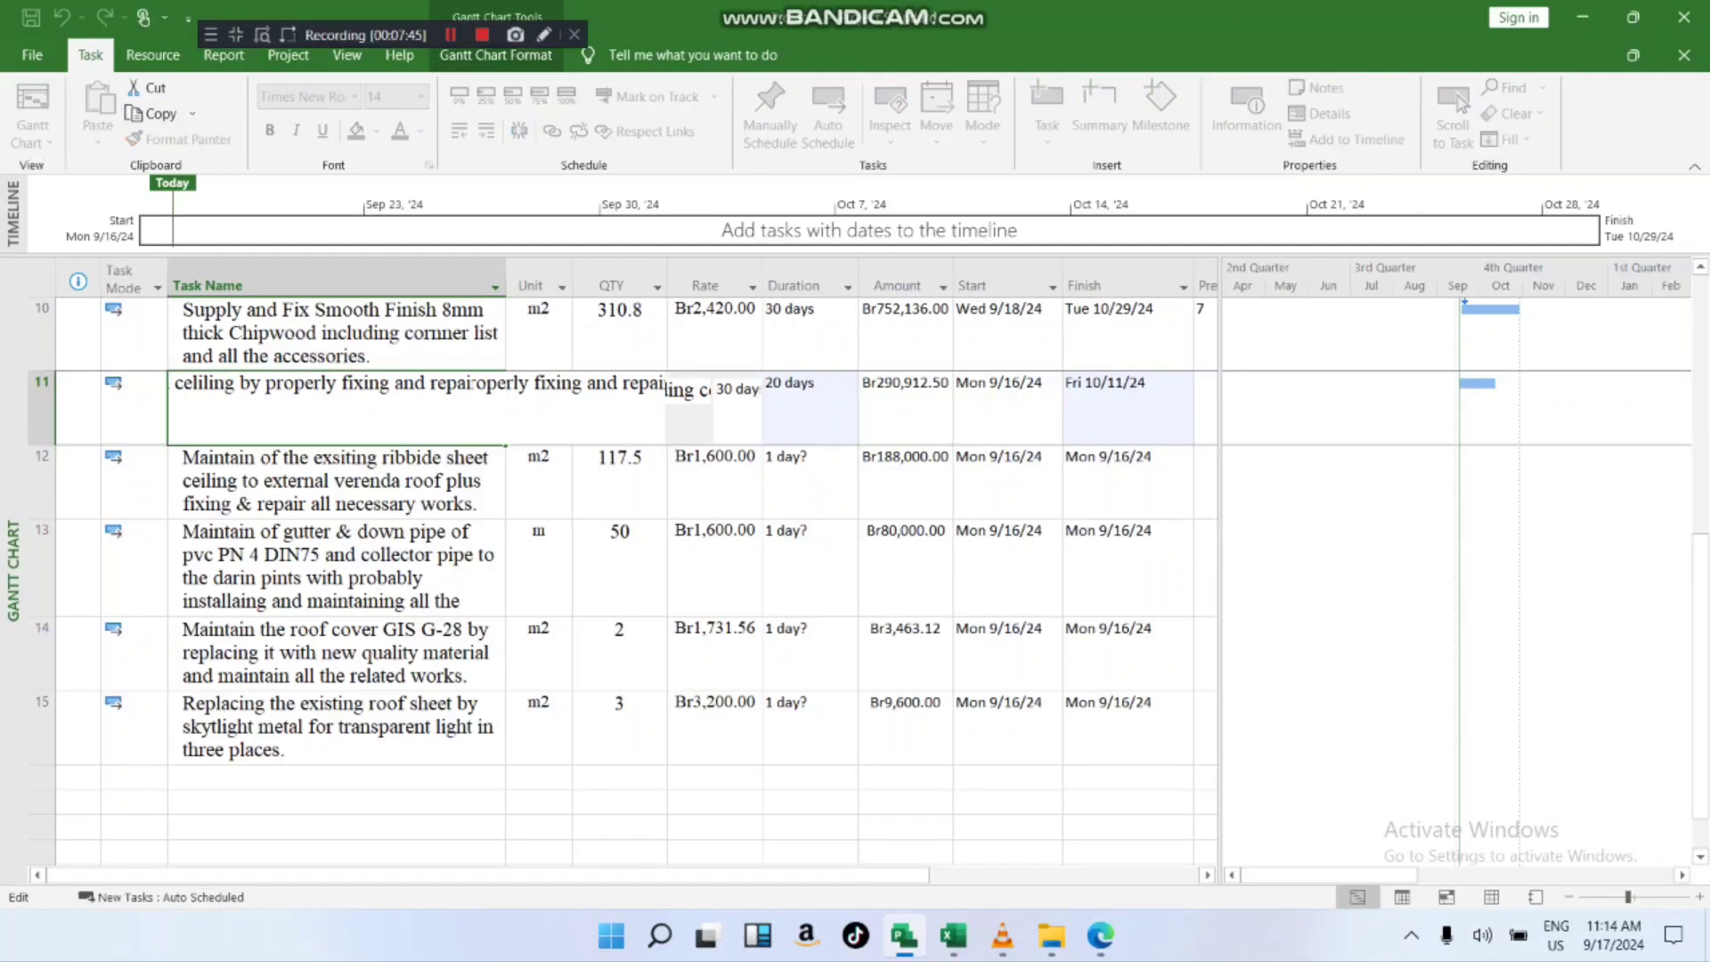
key(Return)
- Add task 10, Supply and Fix Smooth Finish chipwood, as a Finish-to-Finish (FF) predecessor with 0d lag of the Maintain the chipwood celiling task
key(Up)
key(shift+F2)
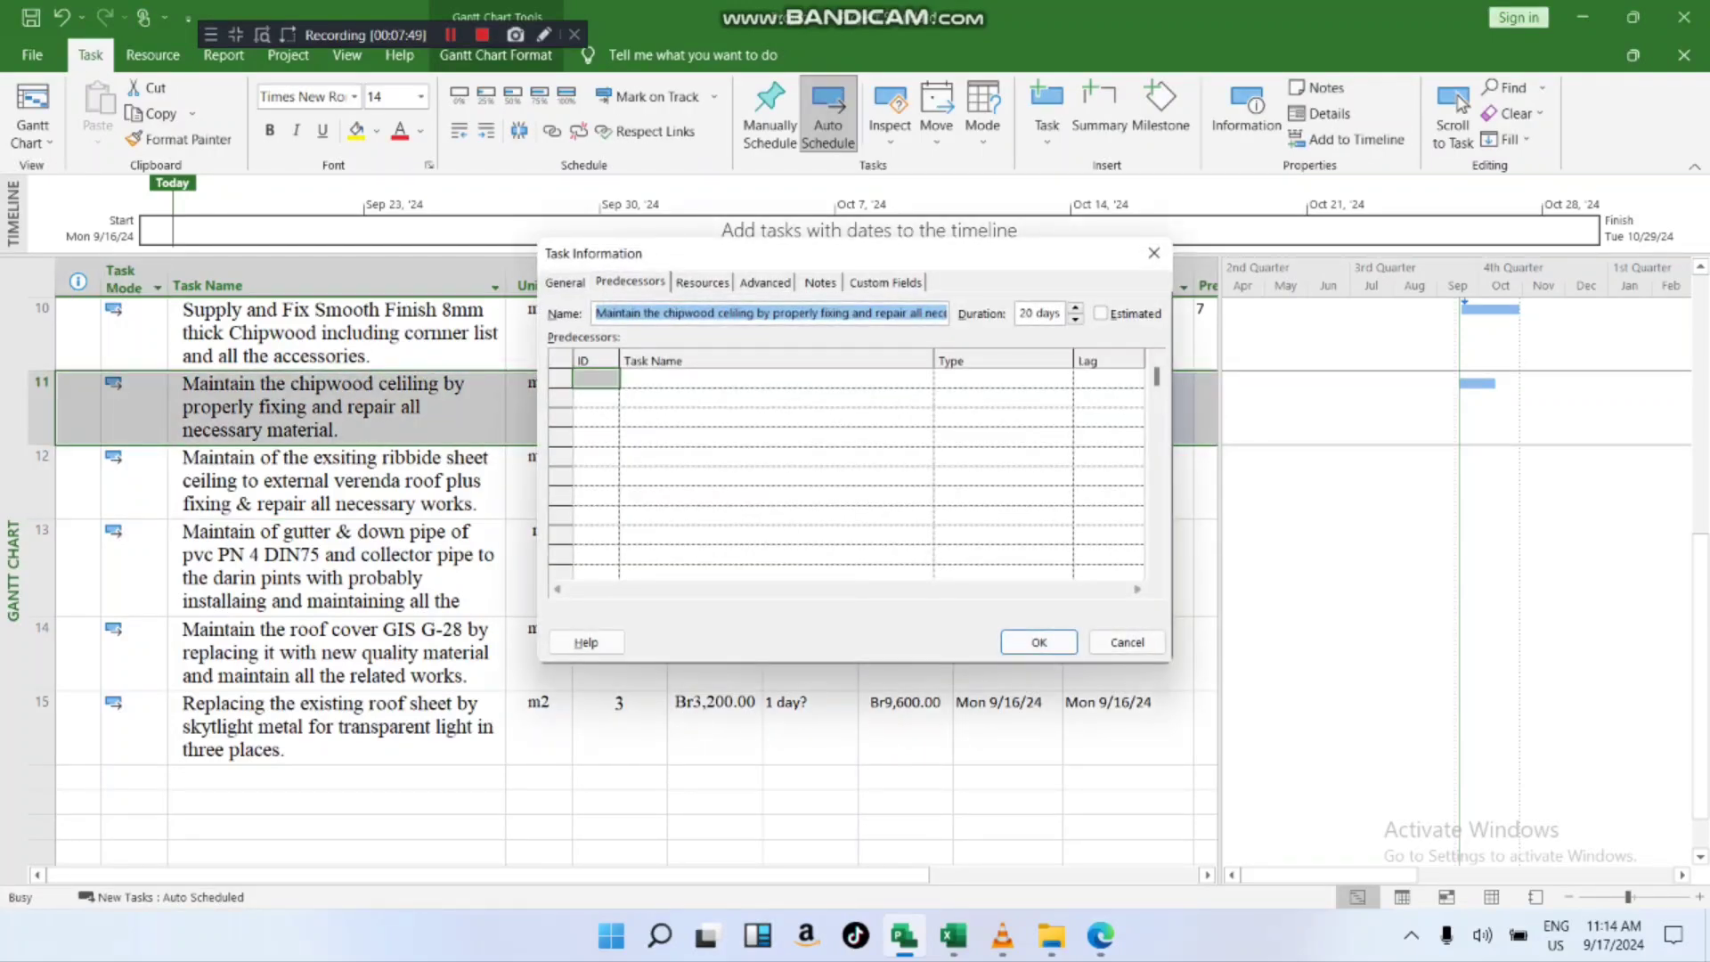
click(596, 379)
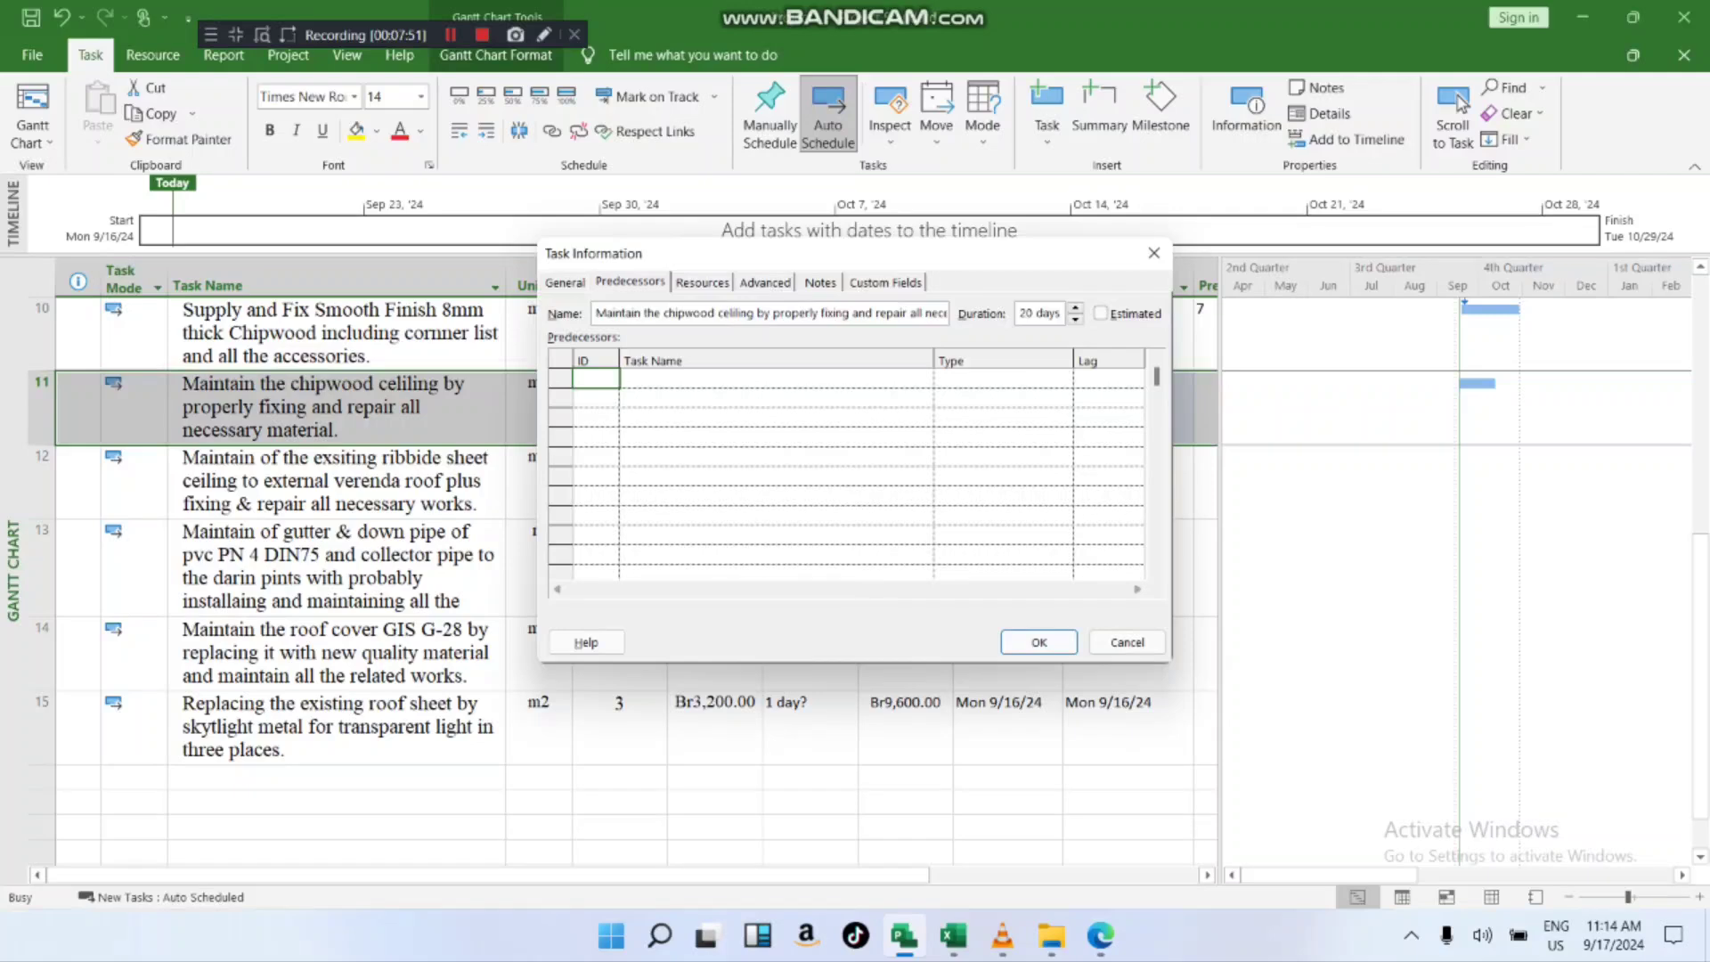
text(10)
key(Tab)
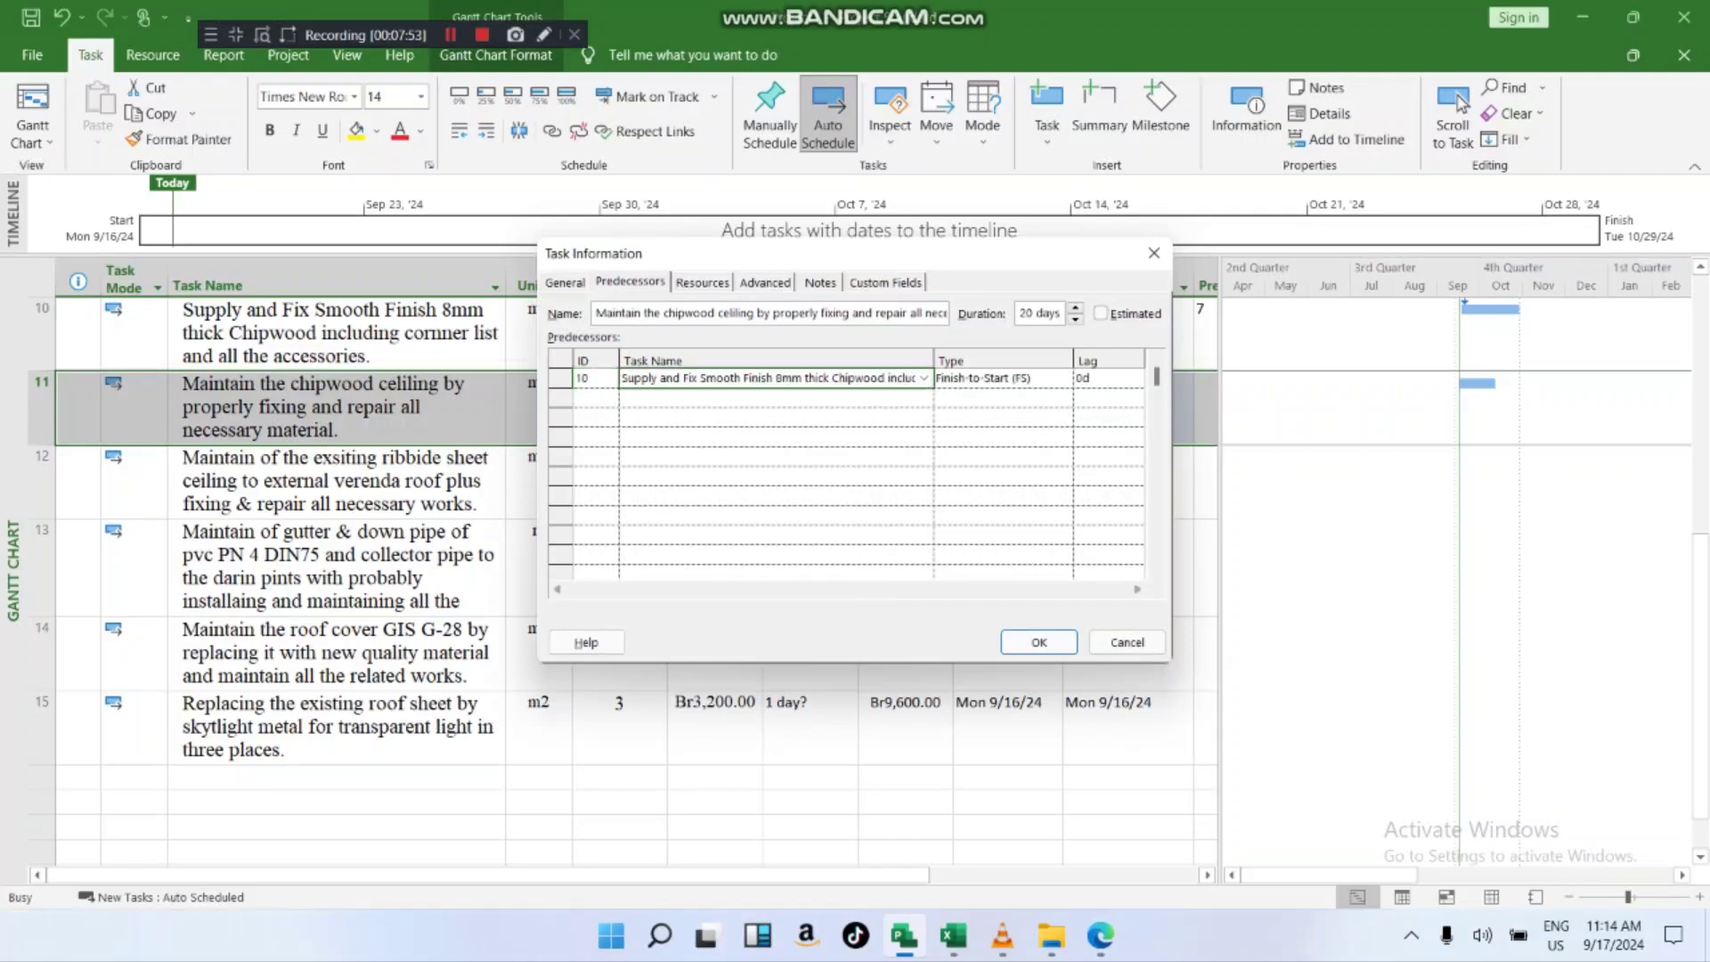
key(Tab)
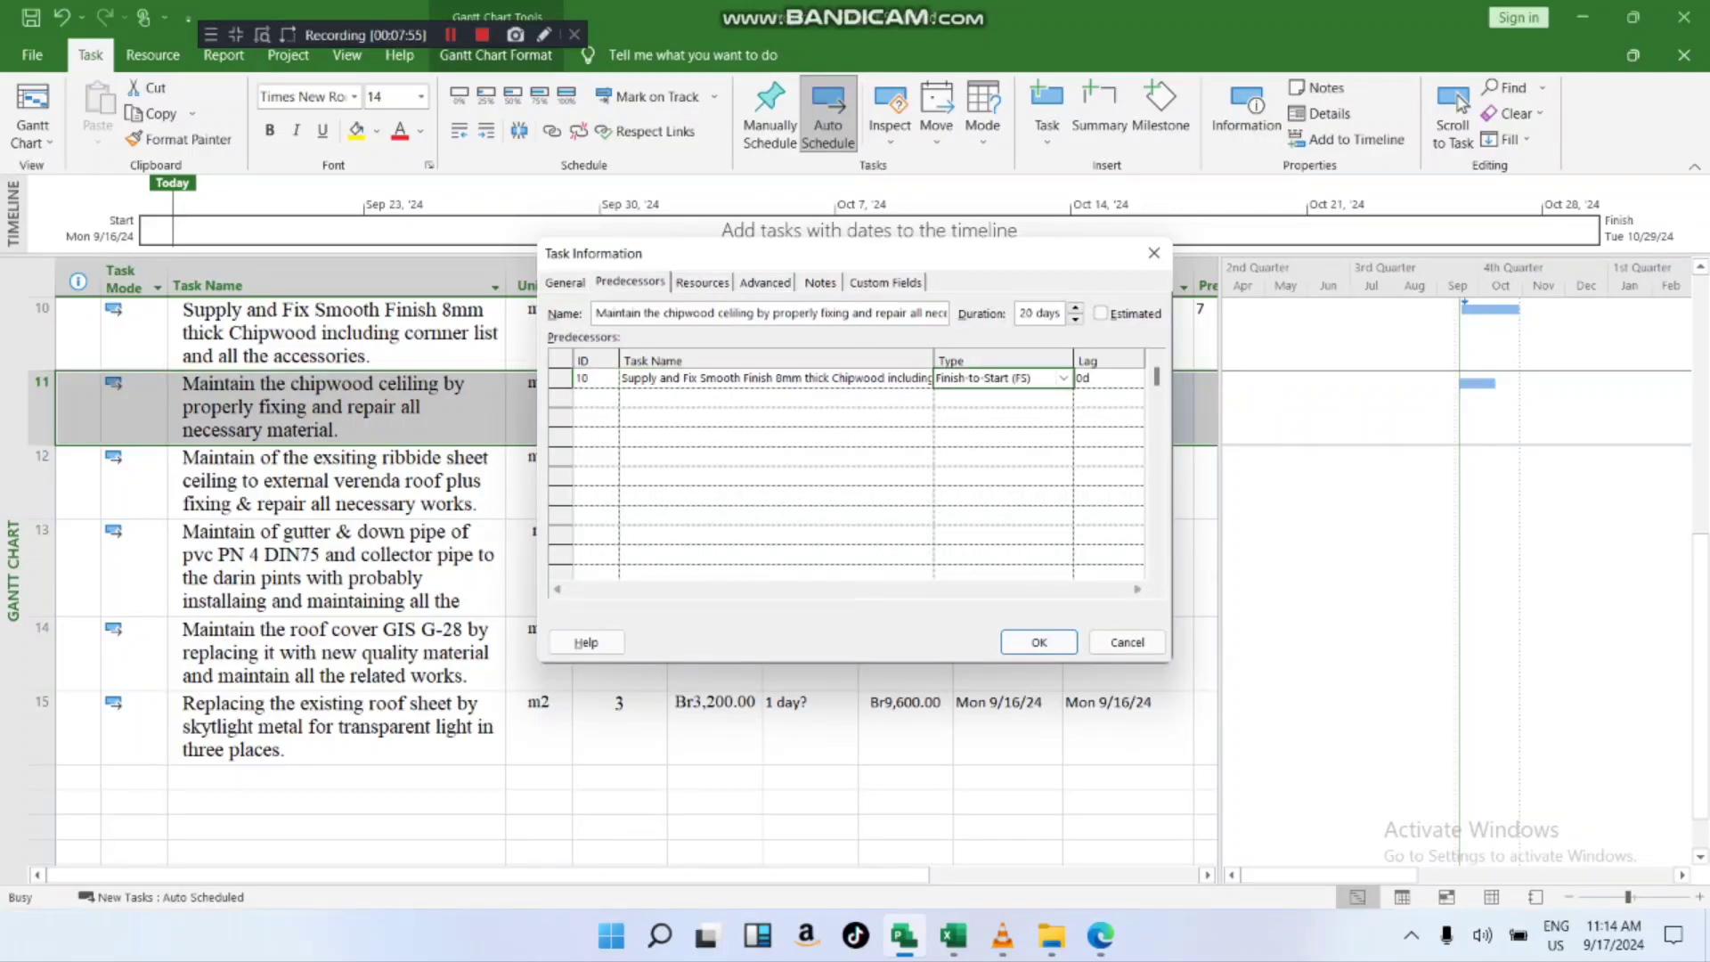
key(alt+Down)
key(Down)
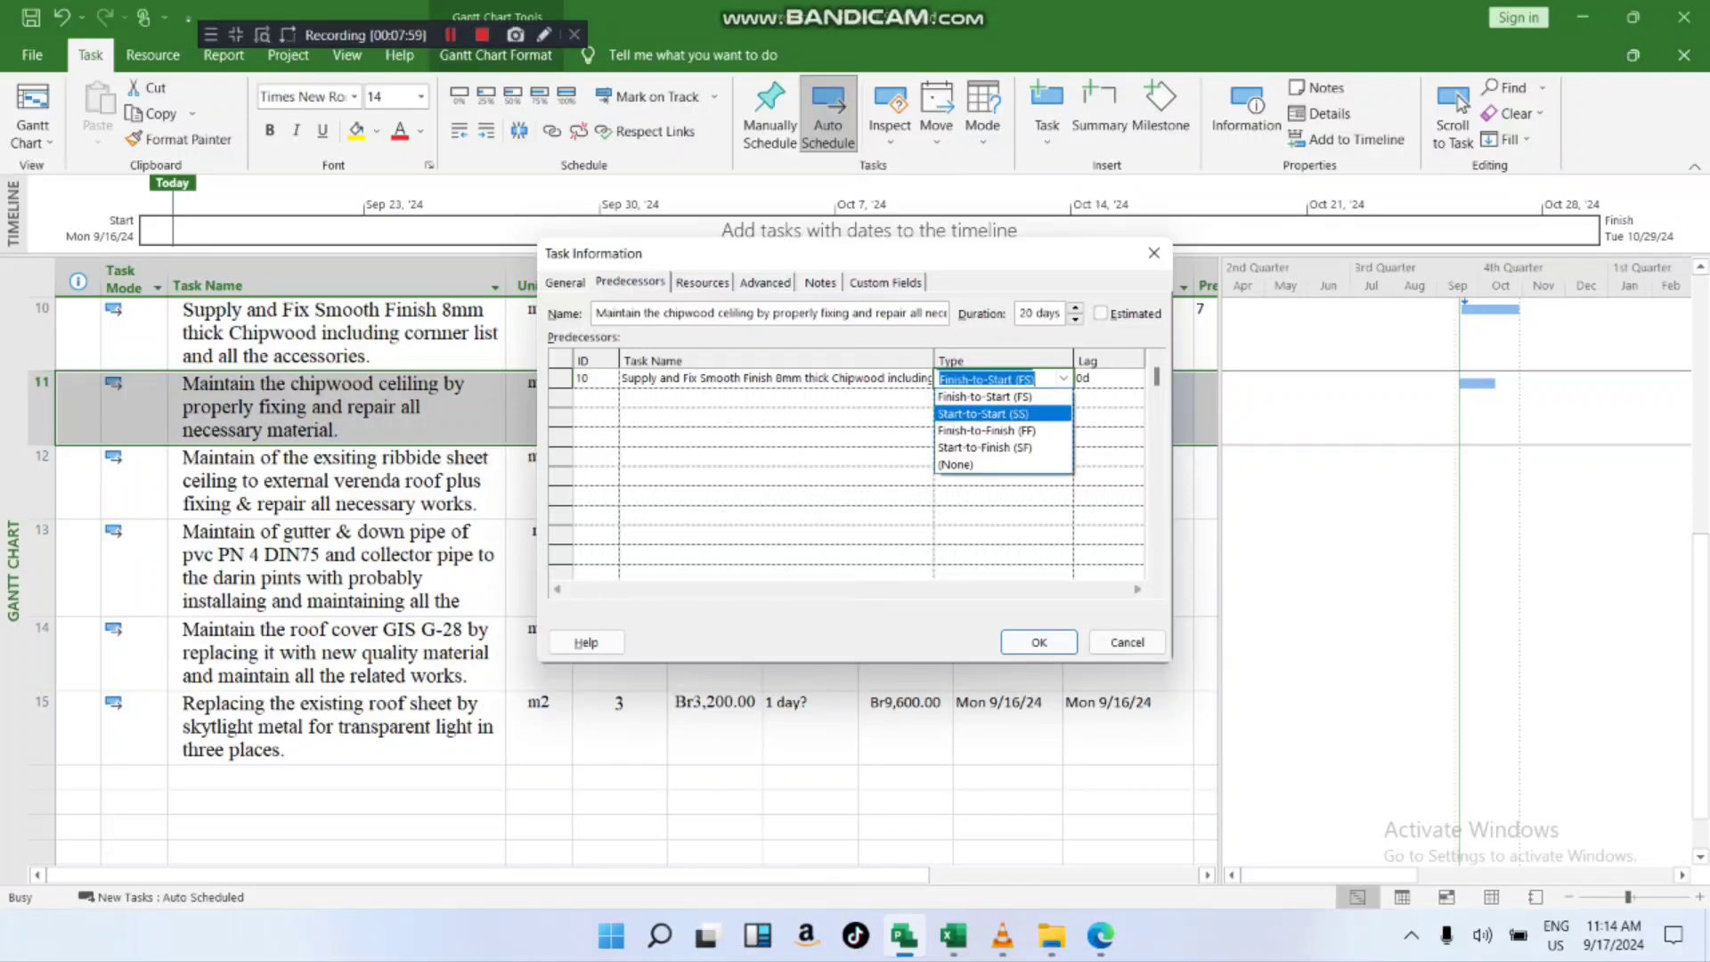
key(Down)
key(Down)
key(Up)
key(Return)
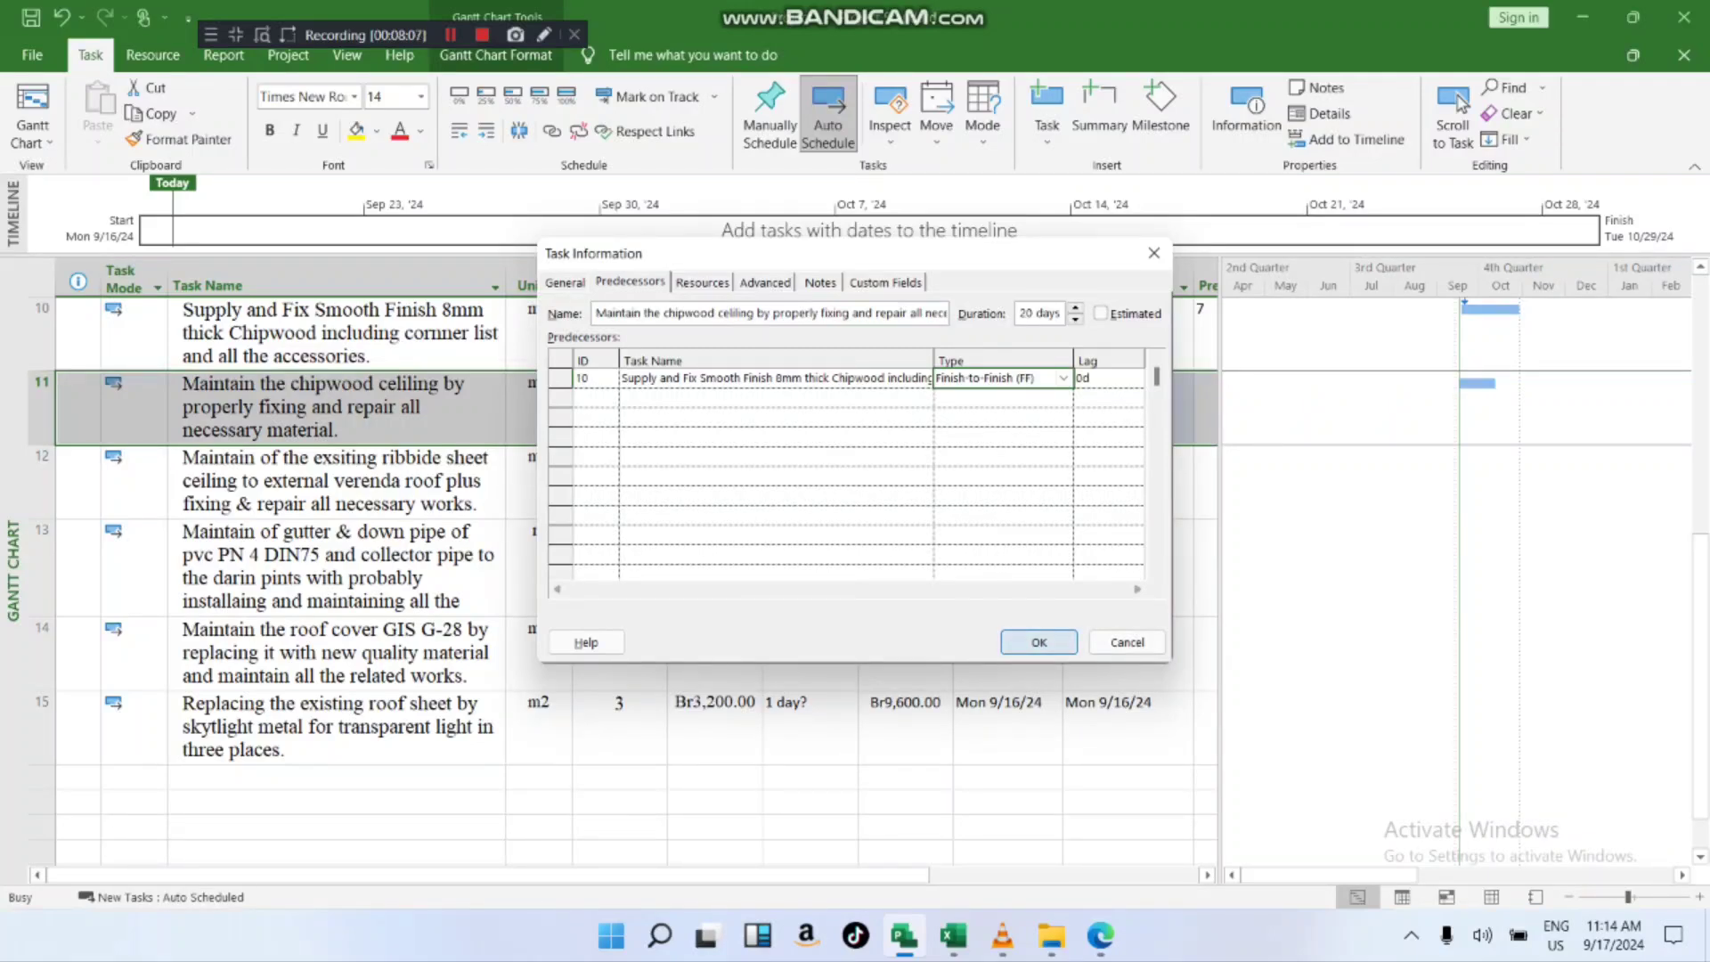
key(Return)
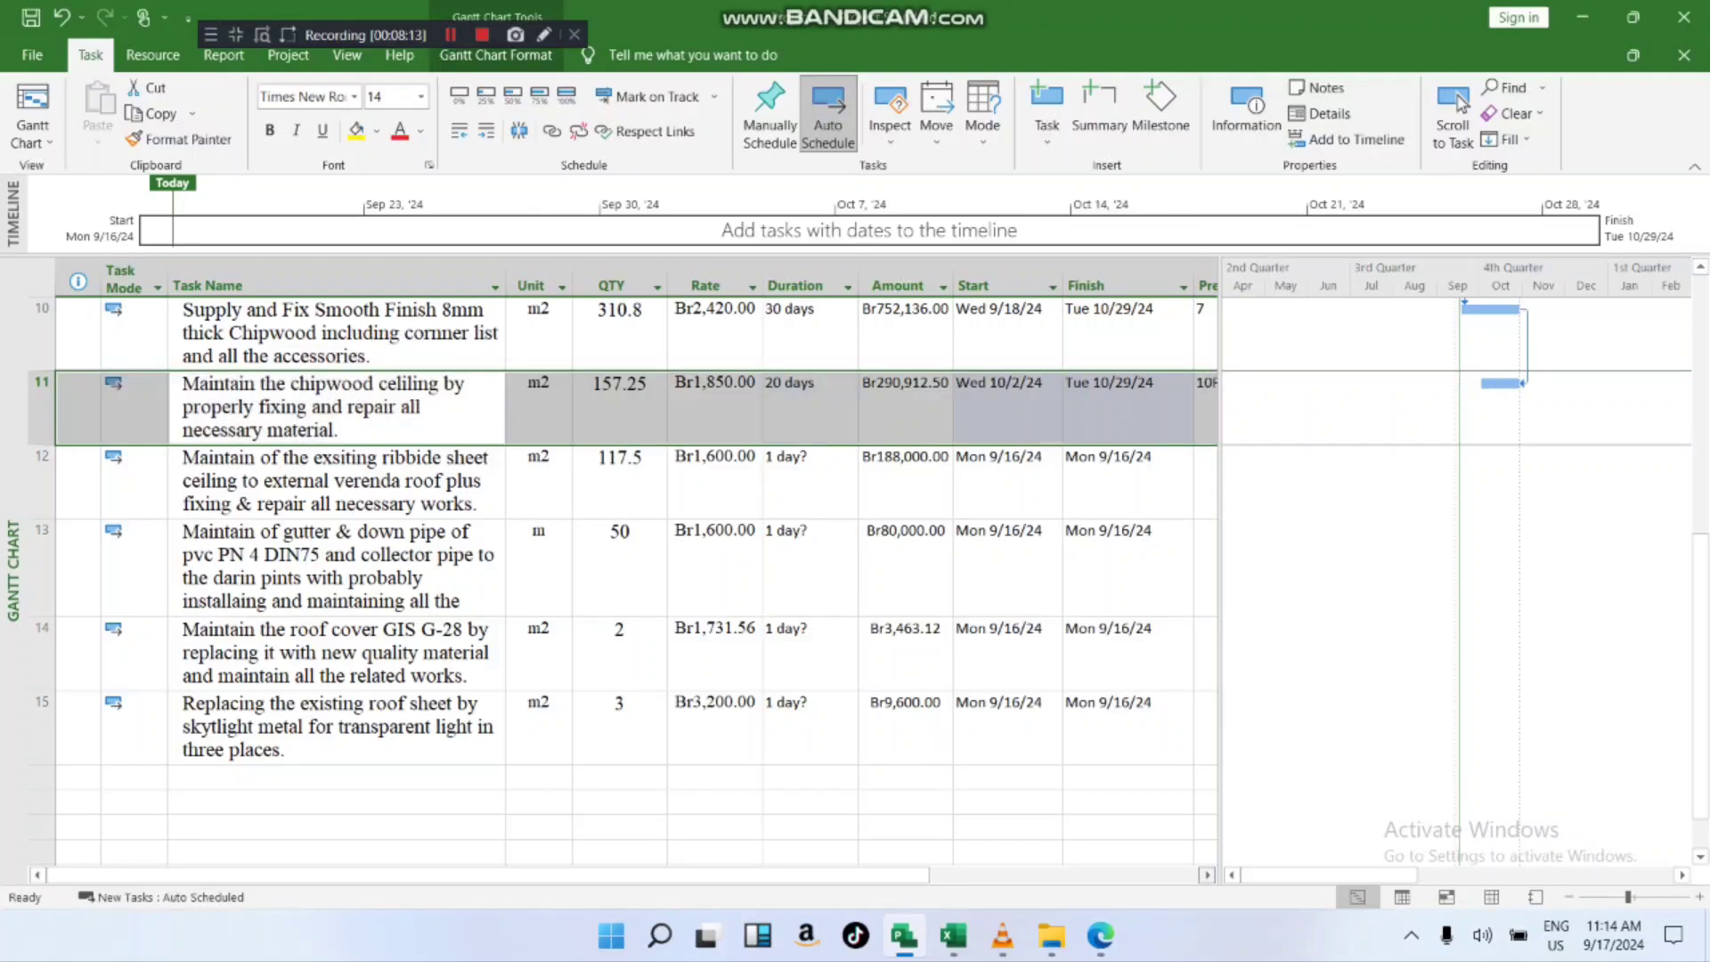
- Examine the Maintain the chipwood celiling task's predecessor entry, dates and Gantt link against the Supply and Fix Smooth Finish chipwood task
click(1208, 874)
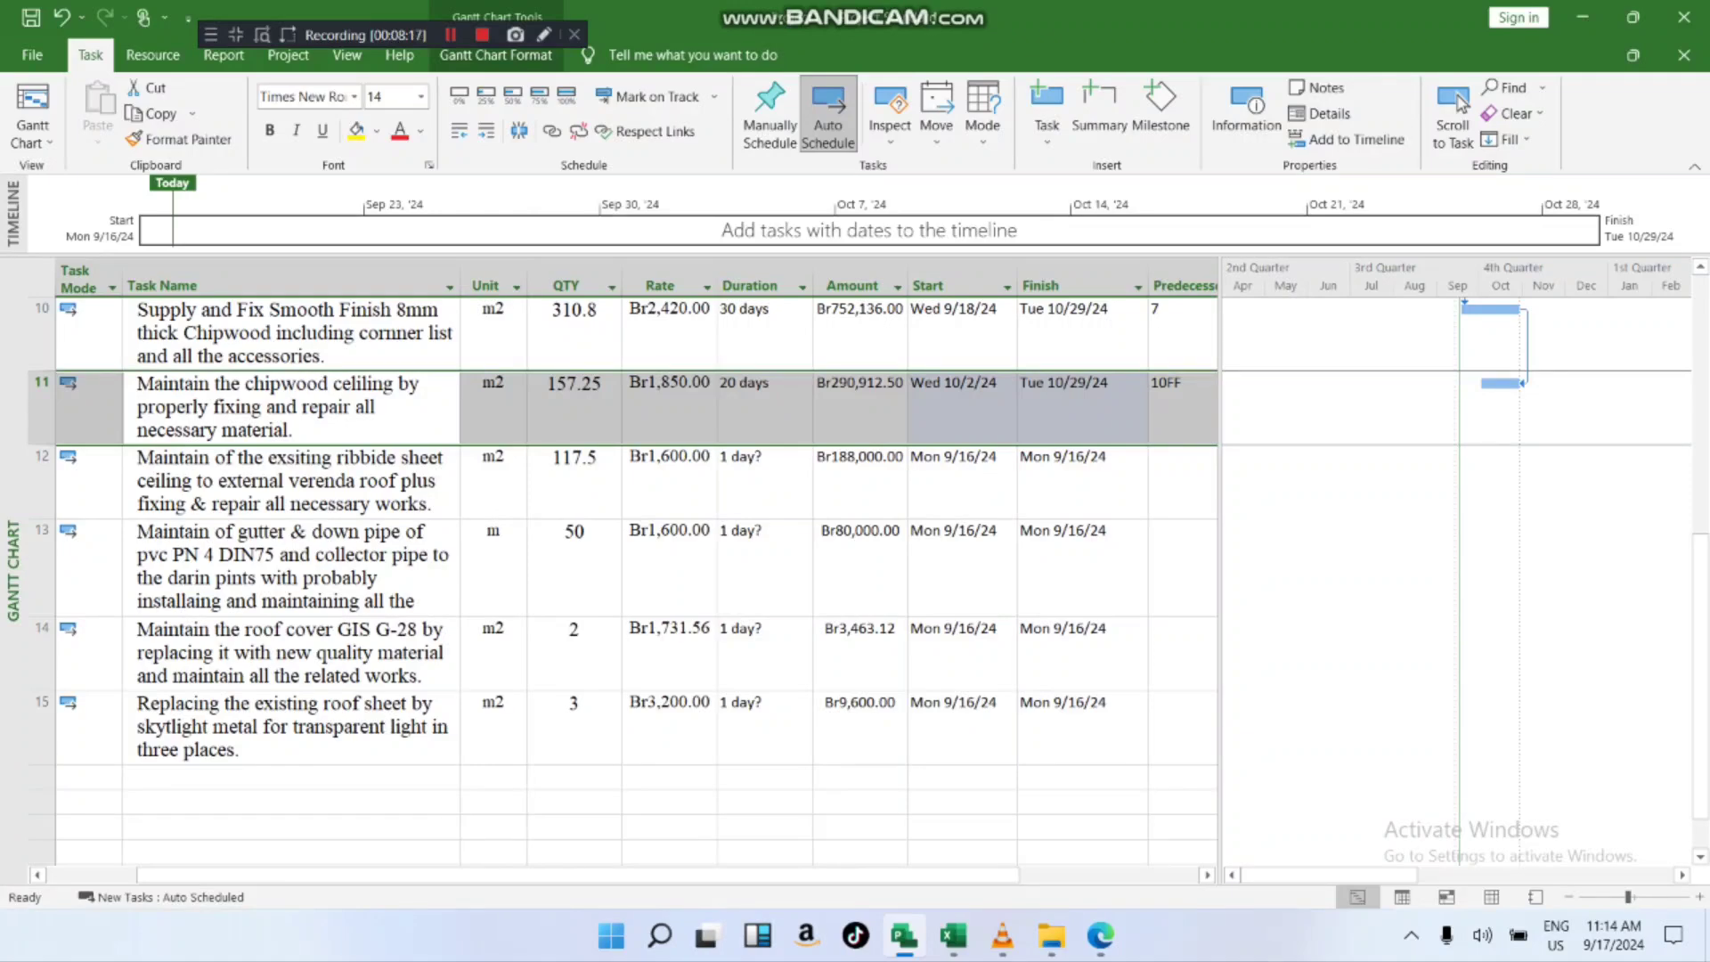
scroll(623, 579, down, 1)
scroll(623, 579, up, 3)
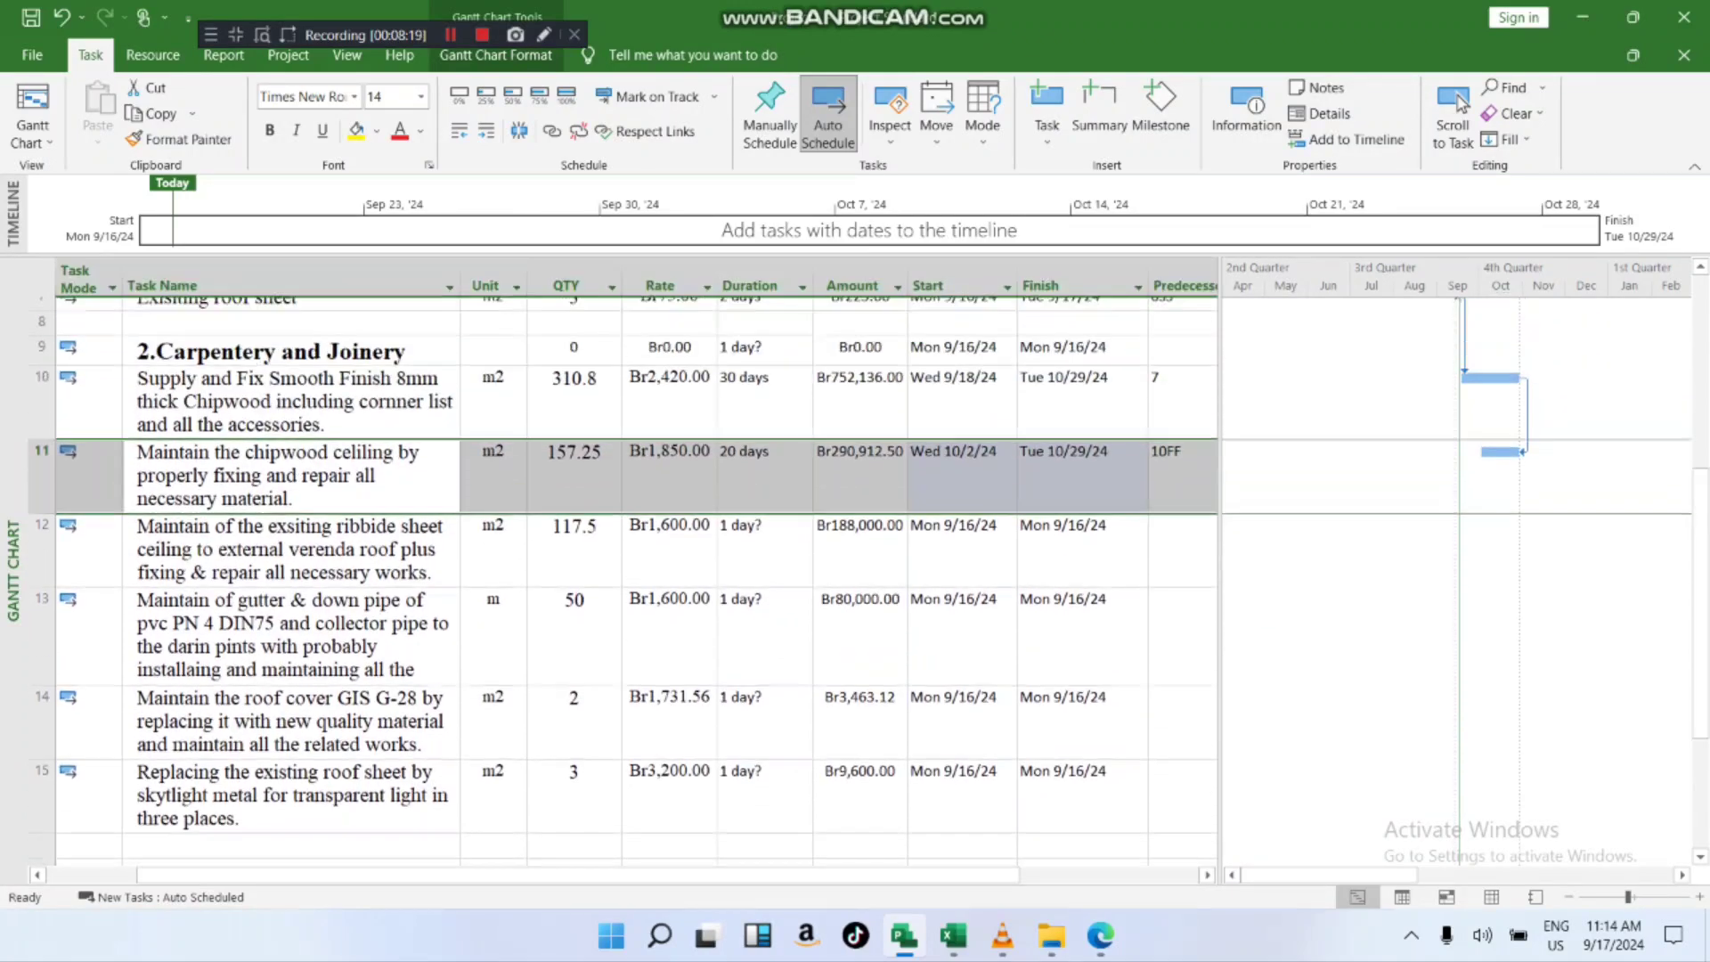
scroll(624, 579, up, 2)
scroll(623, 579, down, 3)
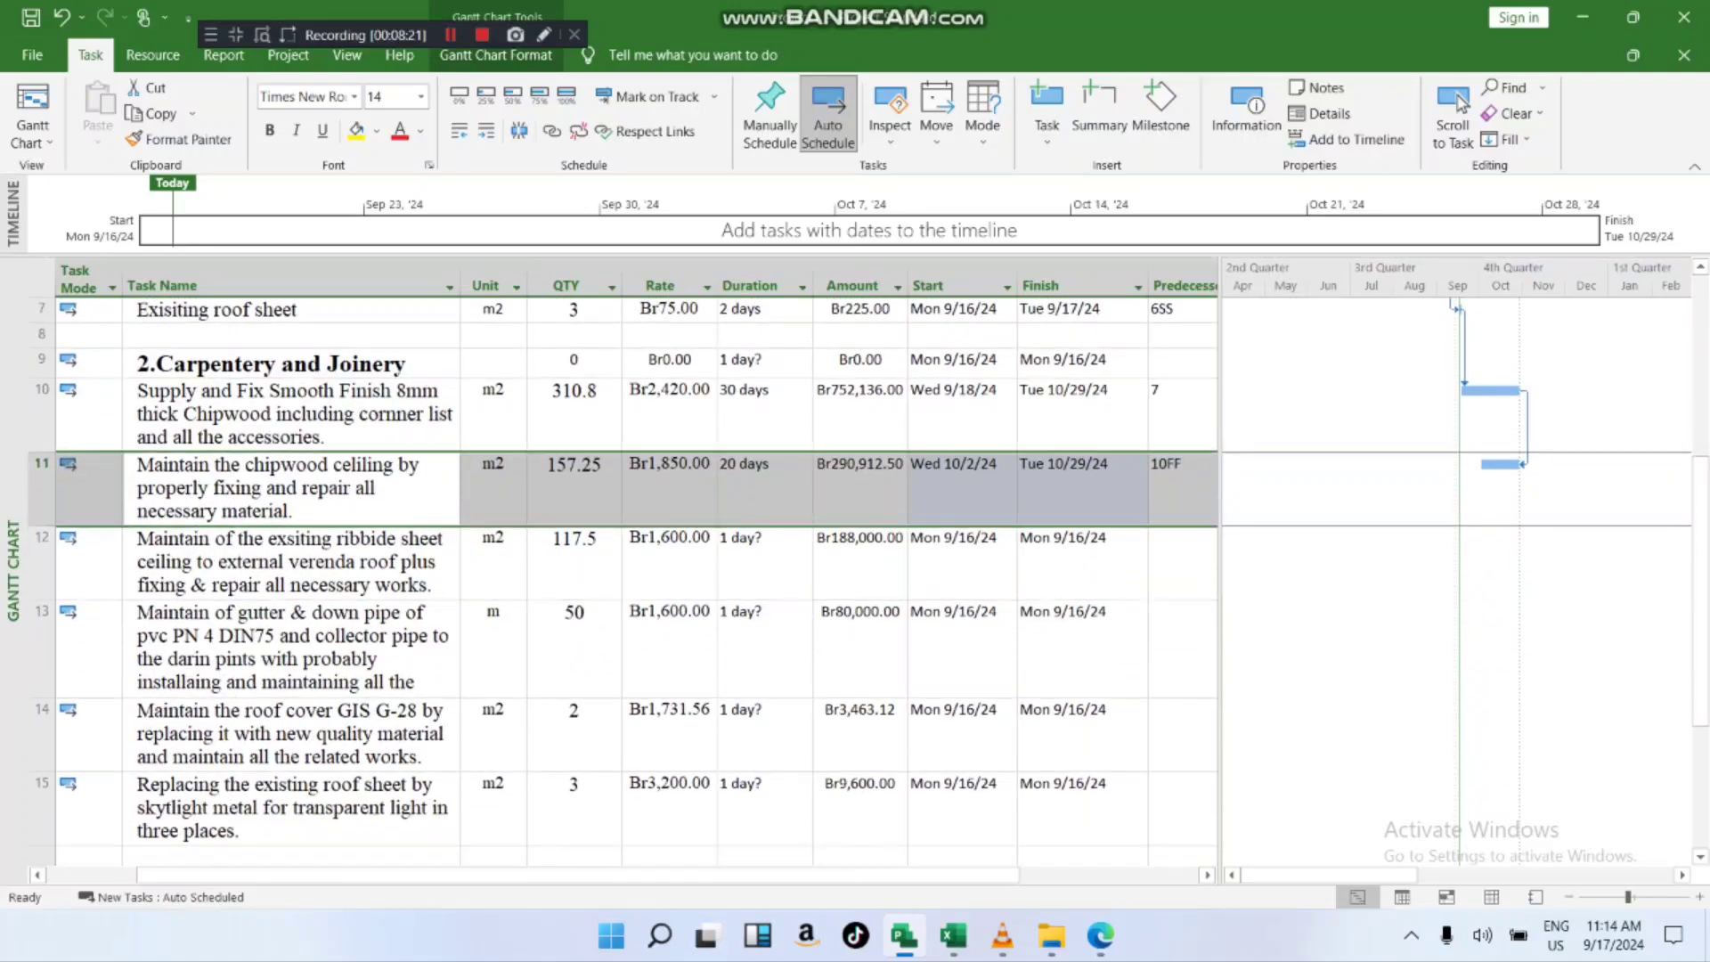
scroll(623, 579, down, 3)
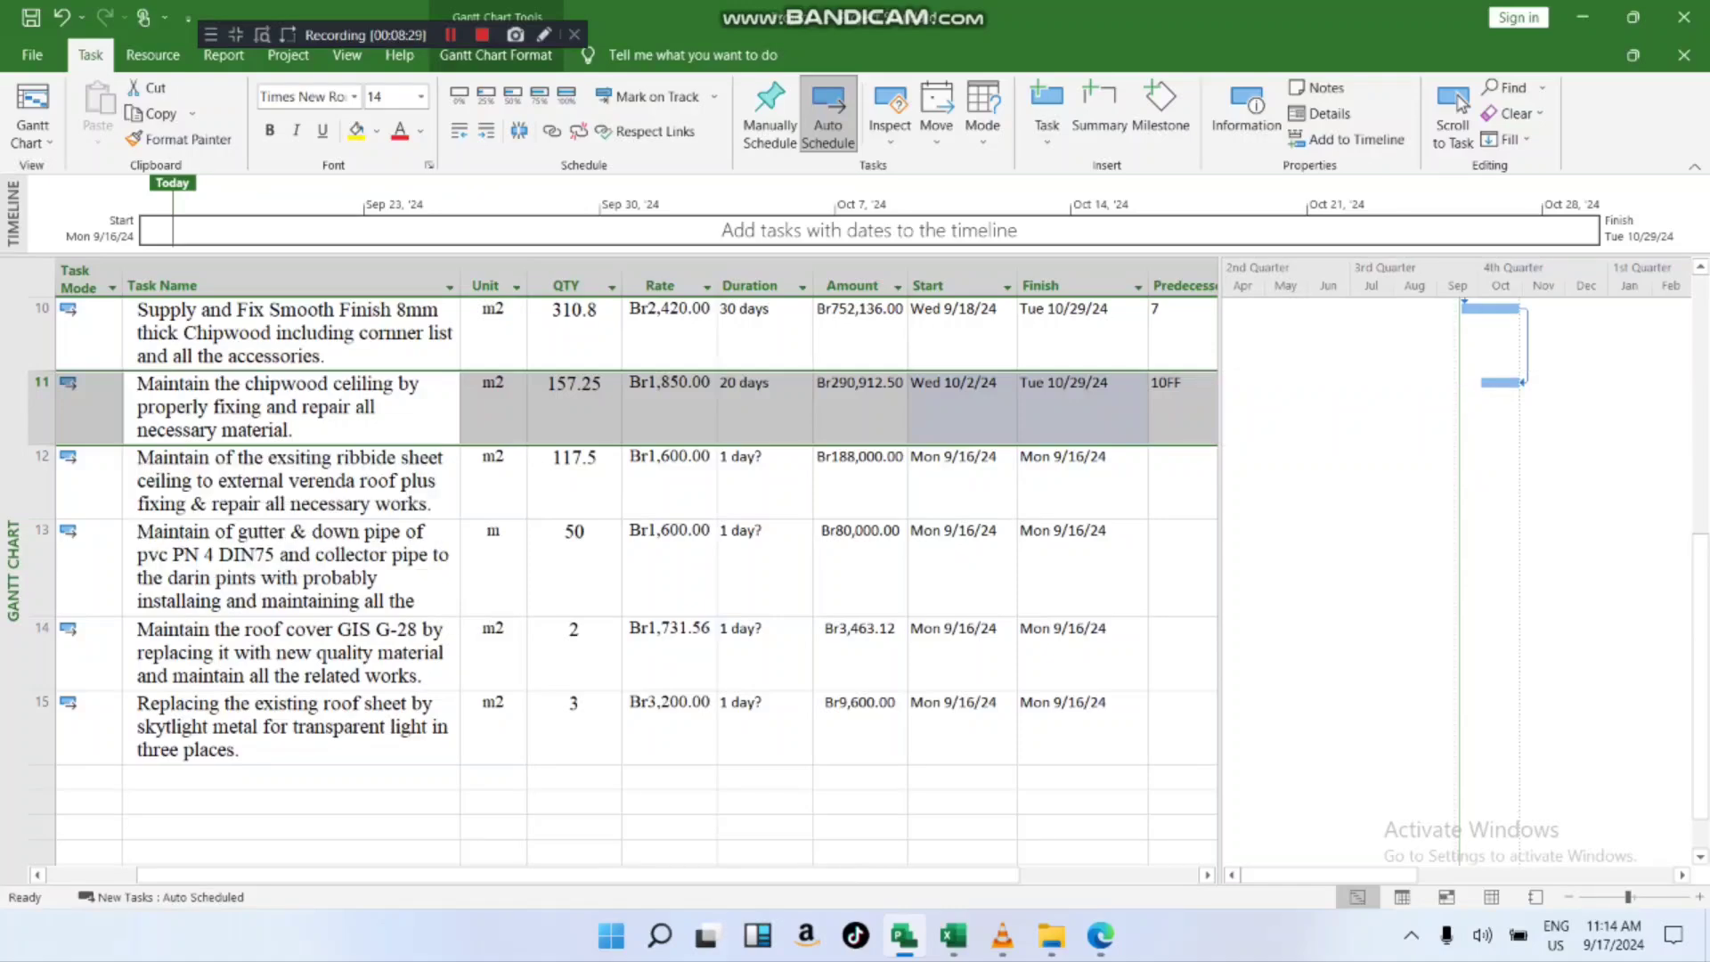
scroll(623, 579, down, 1)
scroll(623, 579, up, 1)
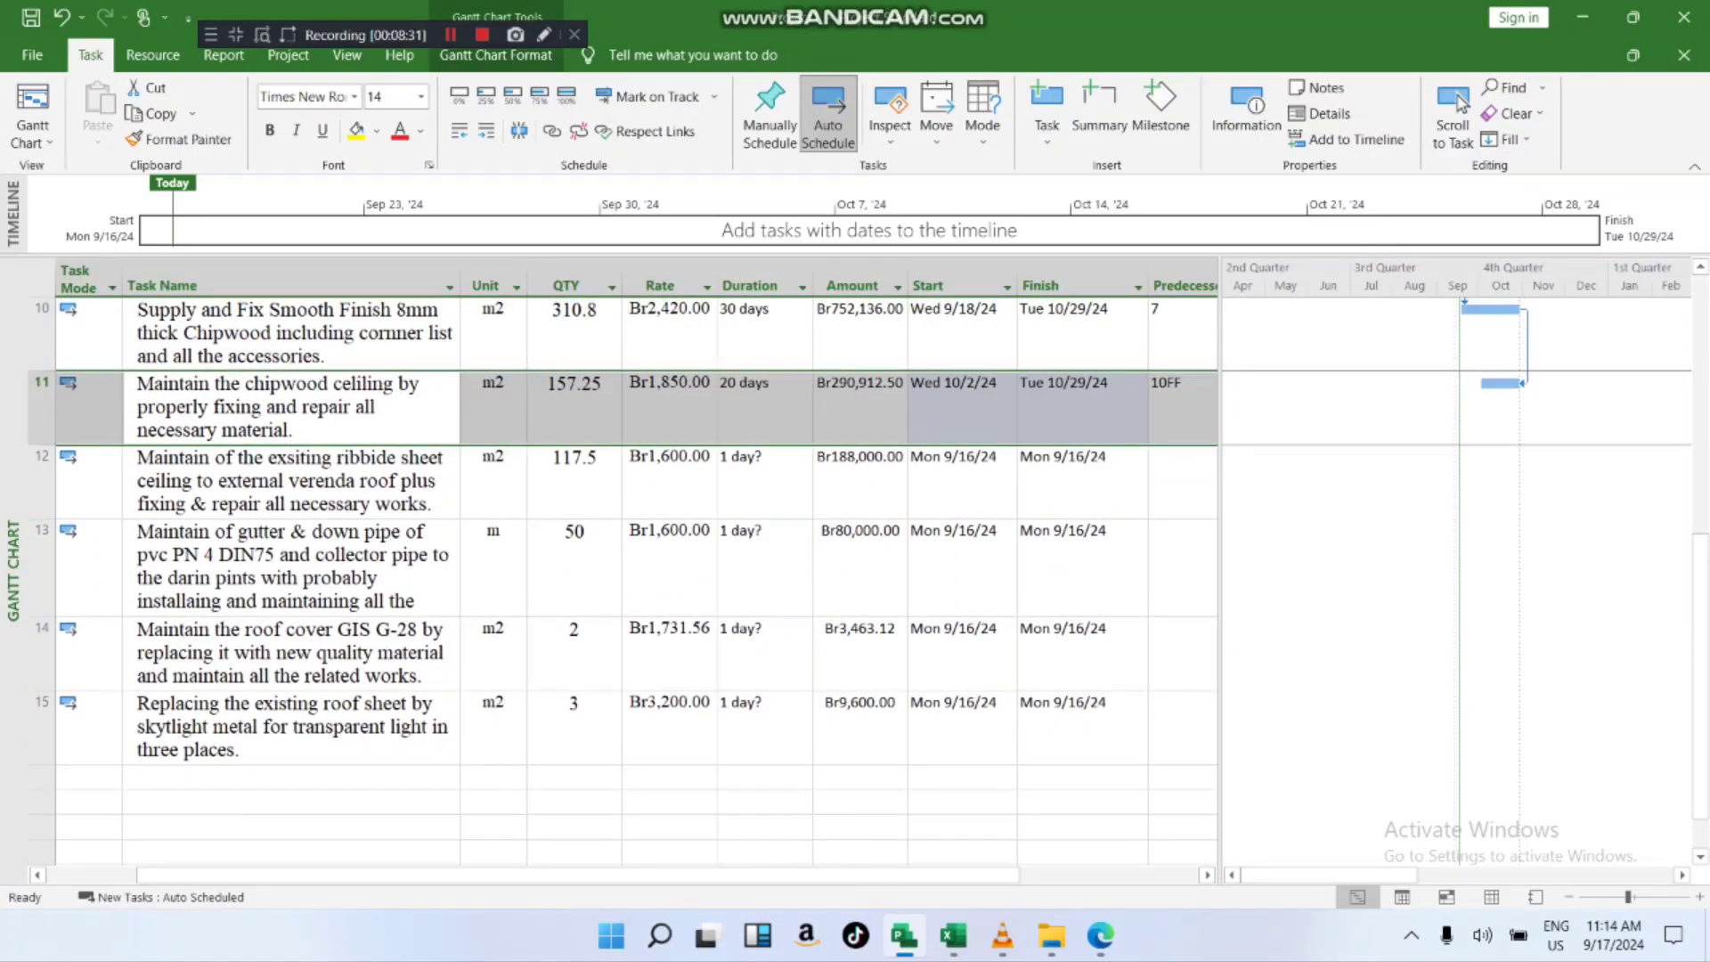
- Set the duration of task 12, Maintain of the exsiting ribbide sheet ceiling, to 15 days
click(574, 482)
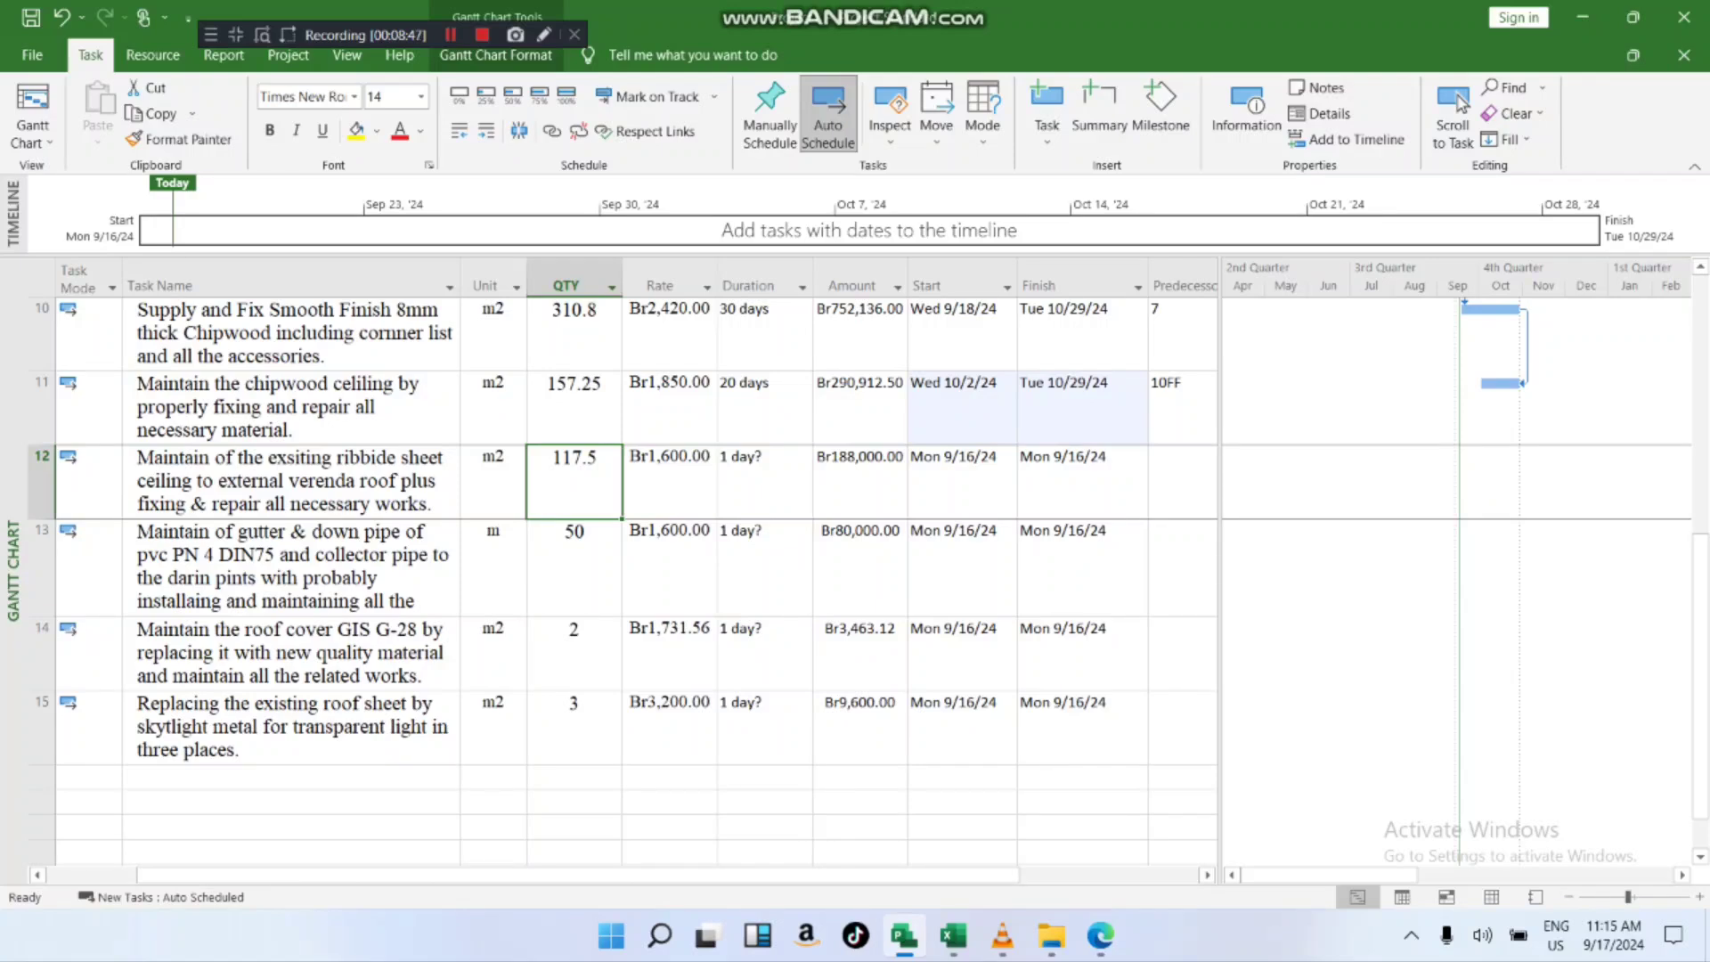
click(757, 482)
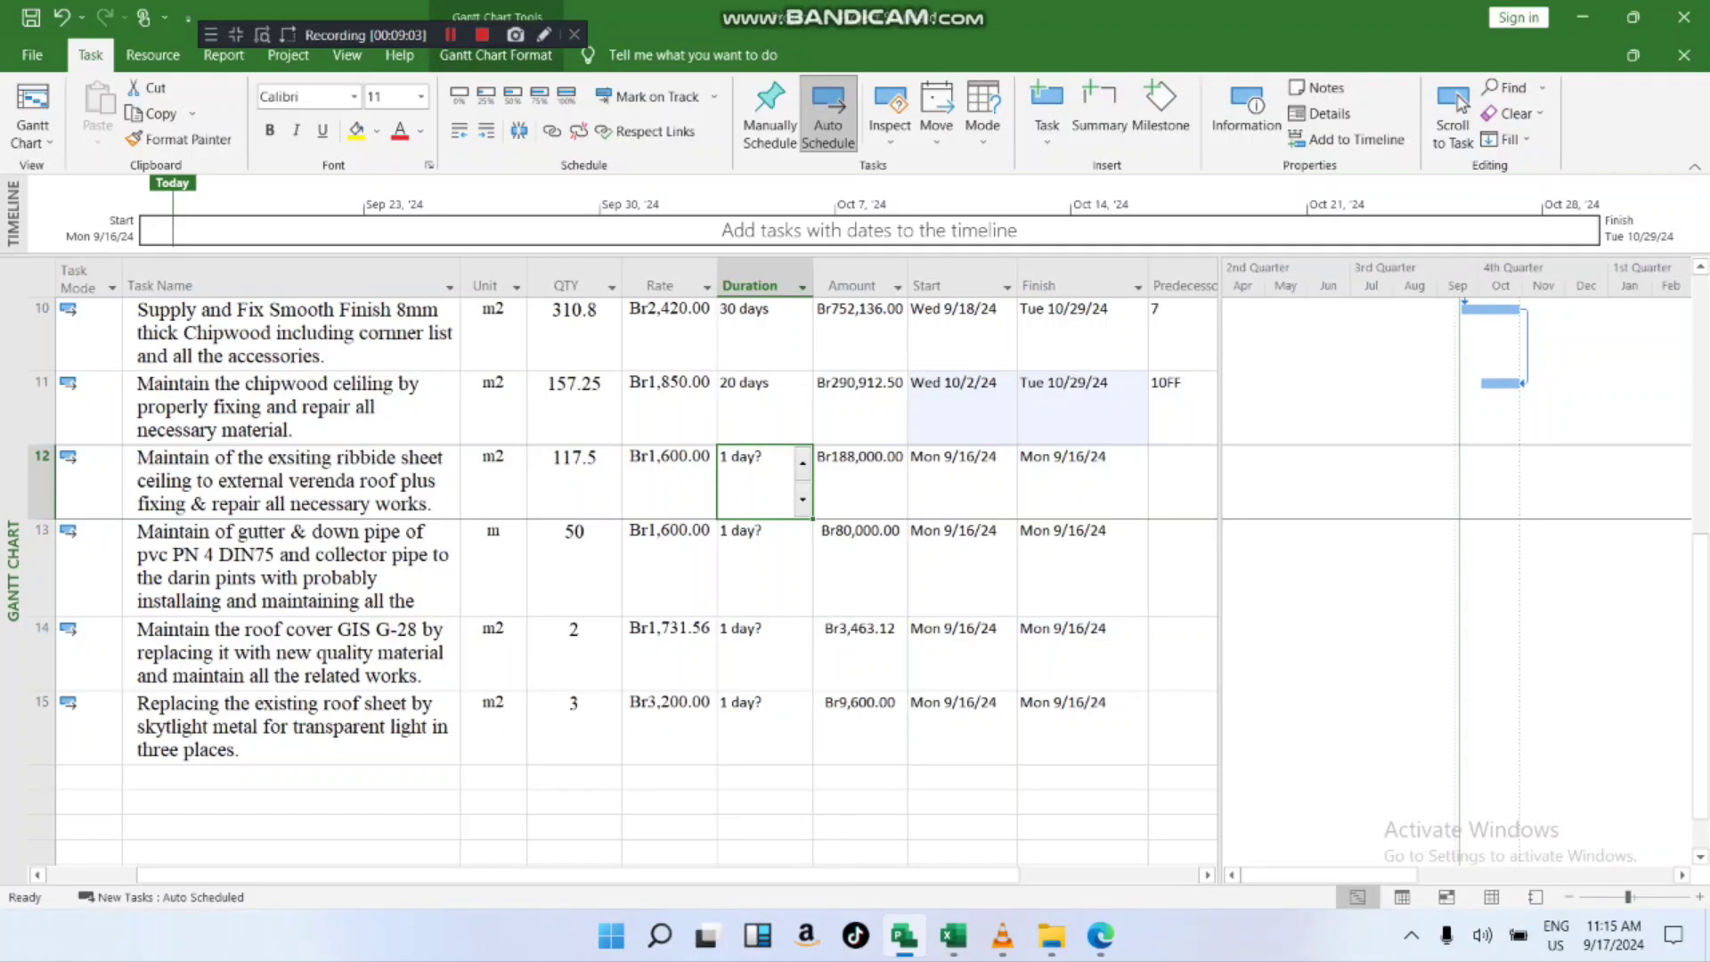
text(15)
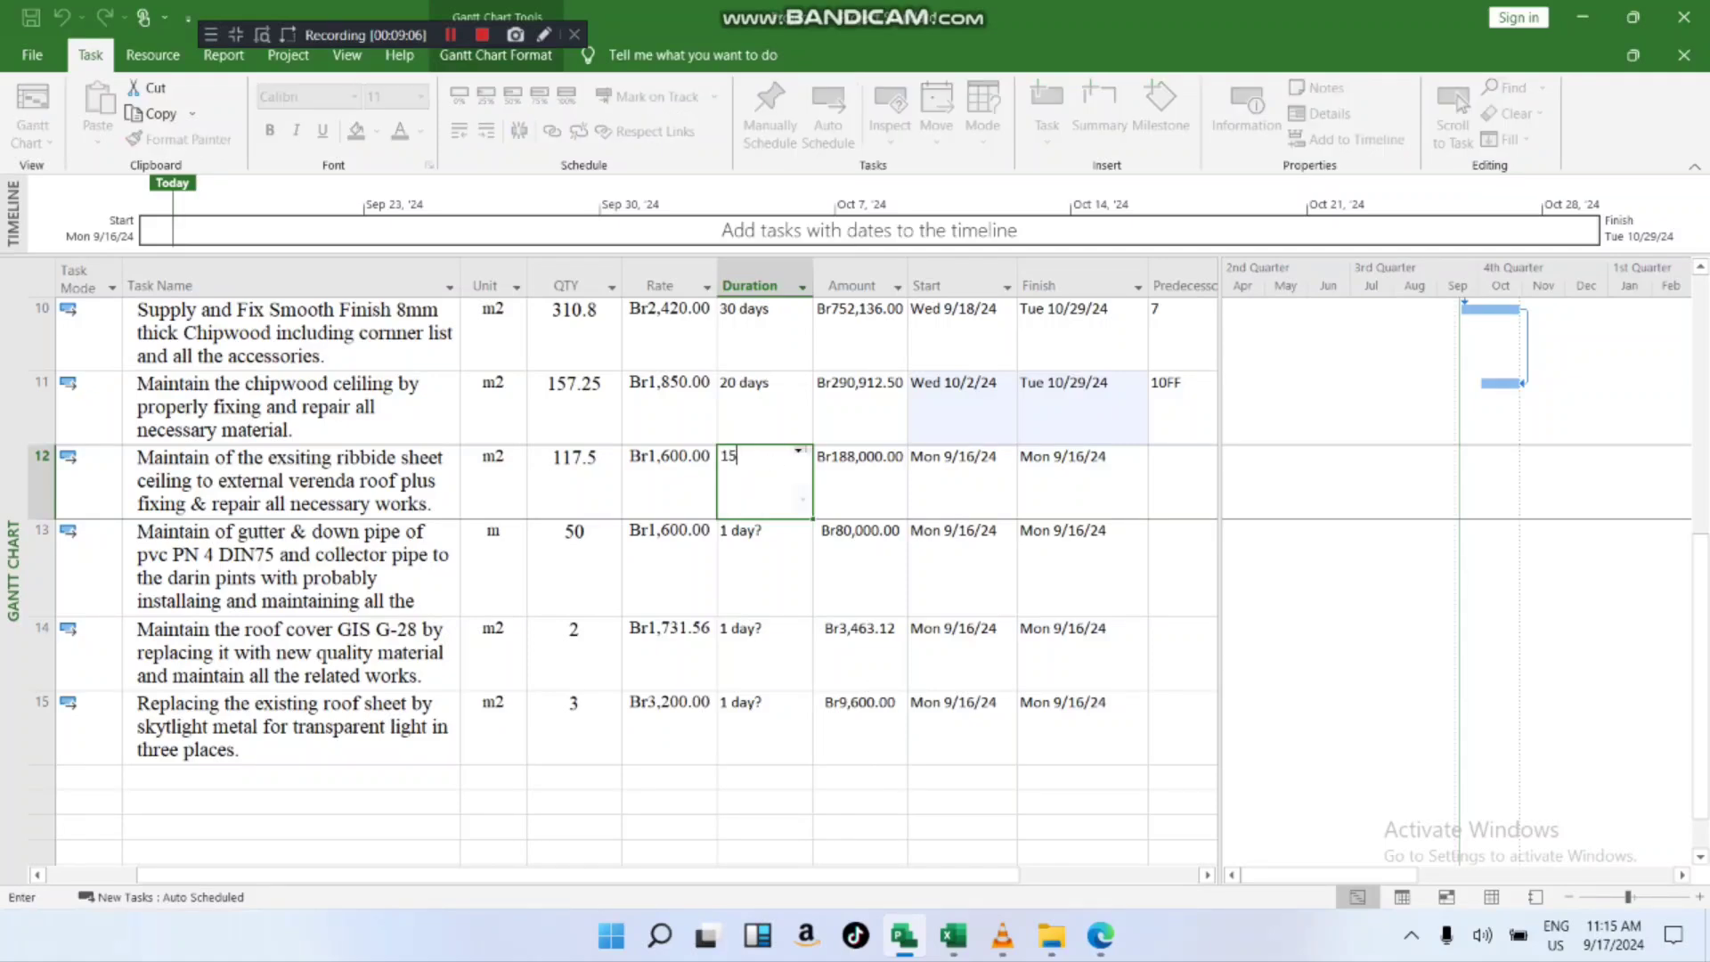
key(Tab)
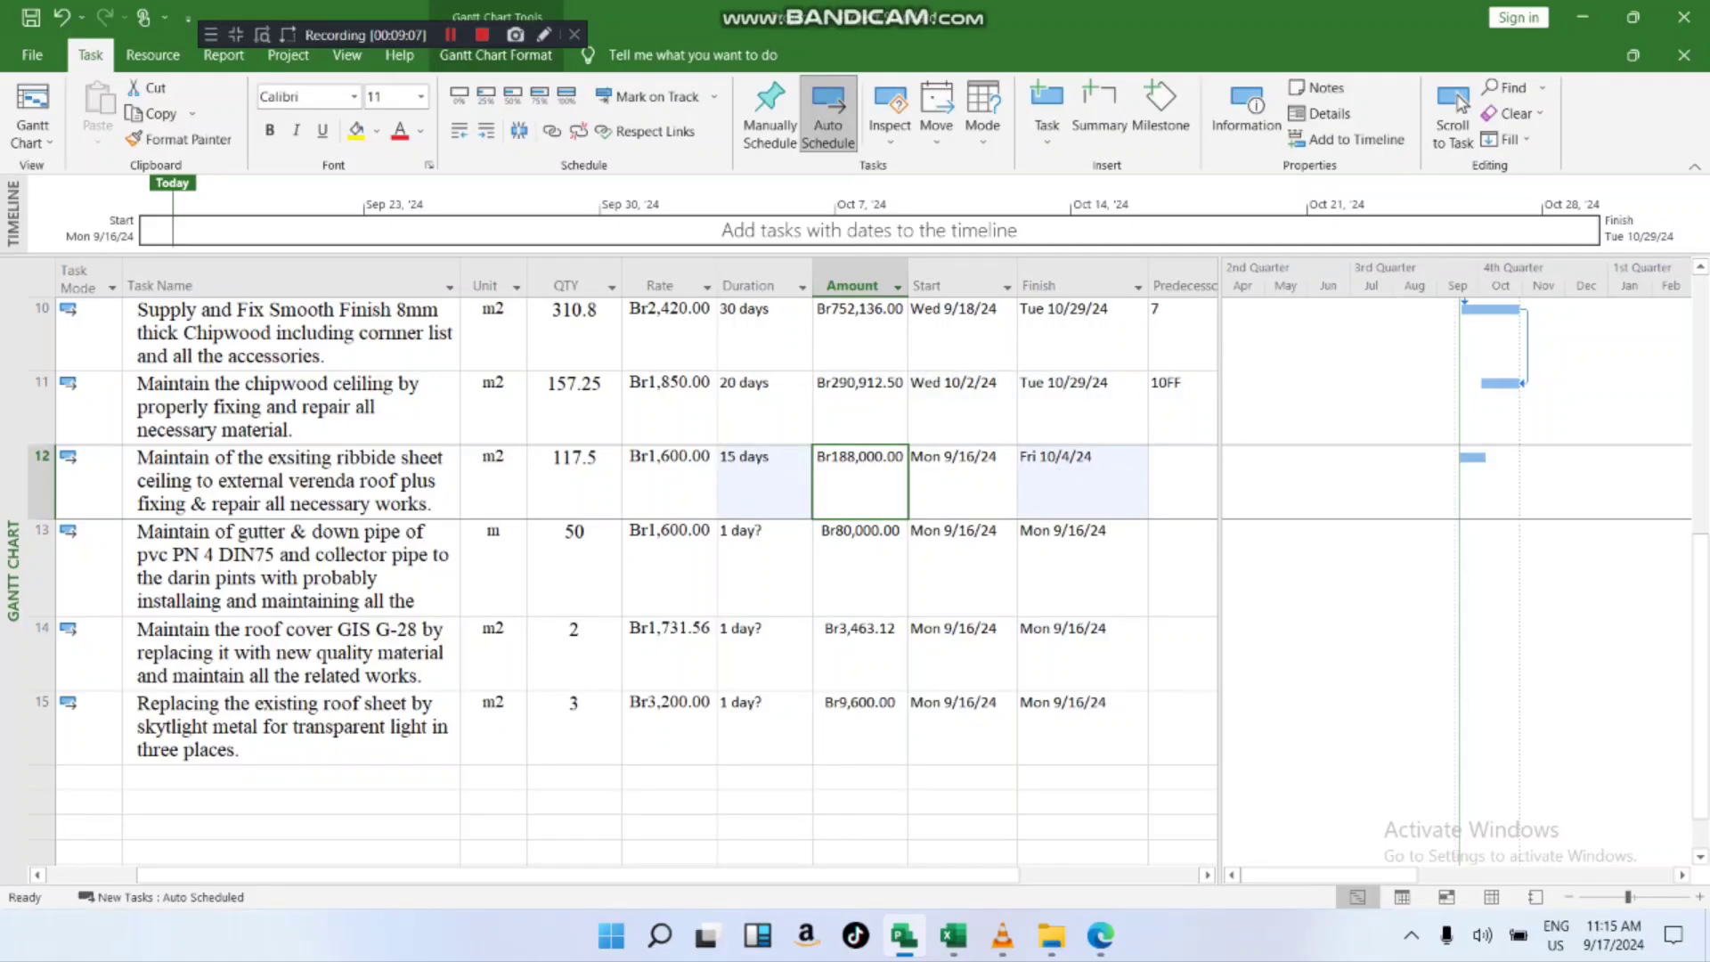
- Add task 11, Maintain the chipwood celiling, as a Finish-to-Start (FS) predecessor with 0d lag of task 12, Maintain of the exsiting ribbide sheet ceiling
key(Tab)
key(Tab)
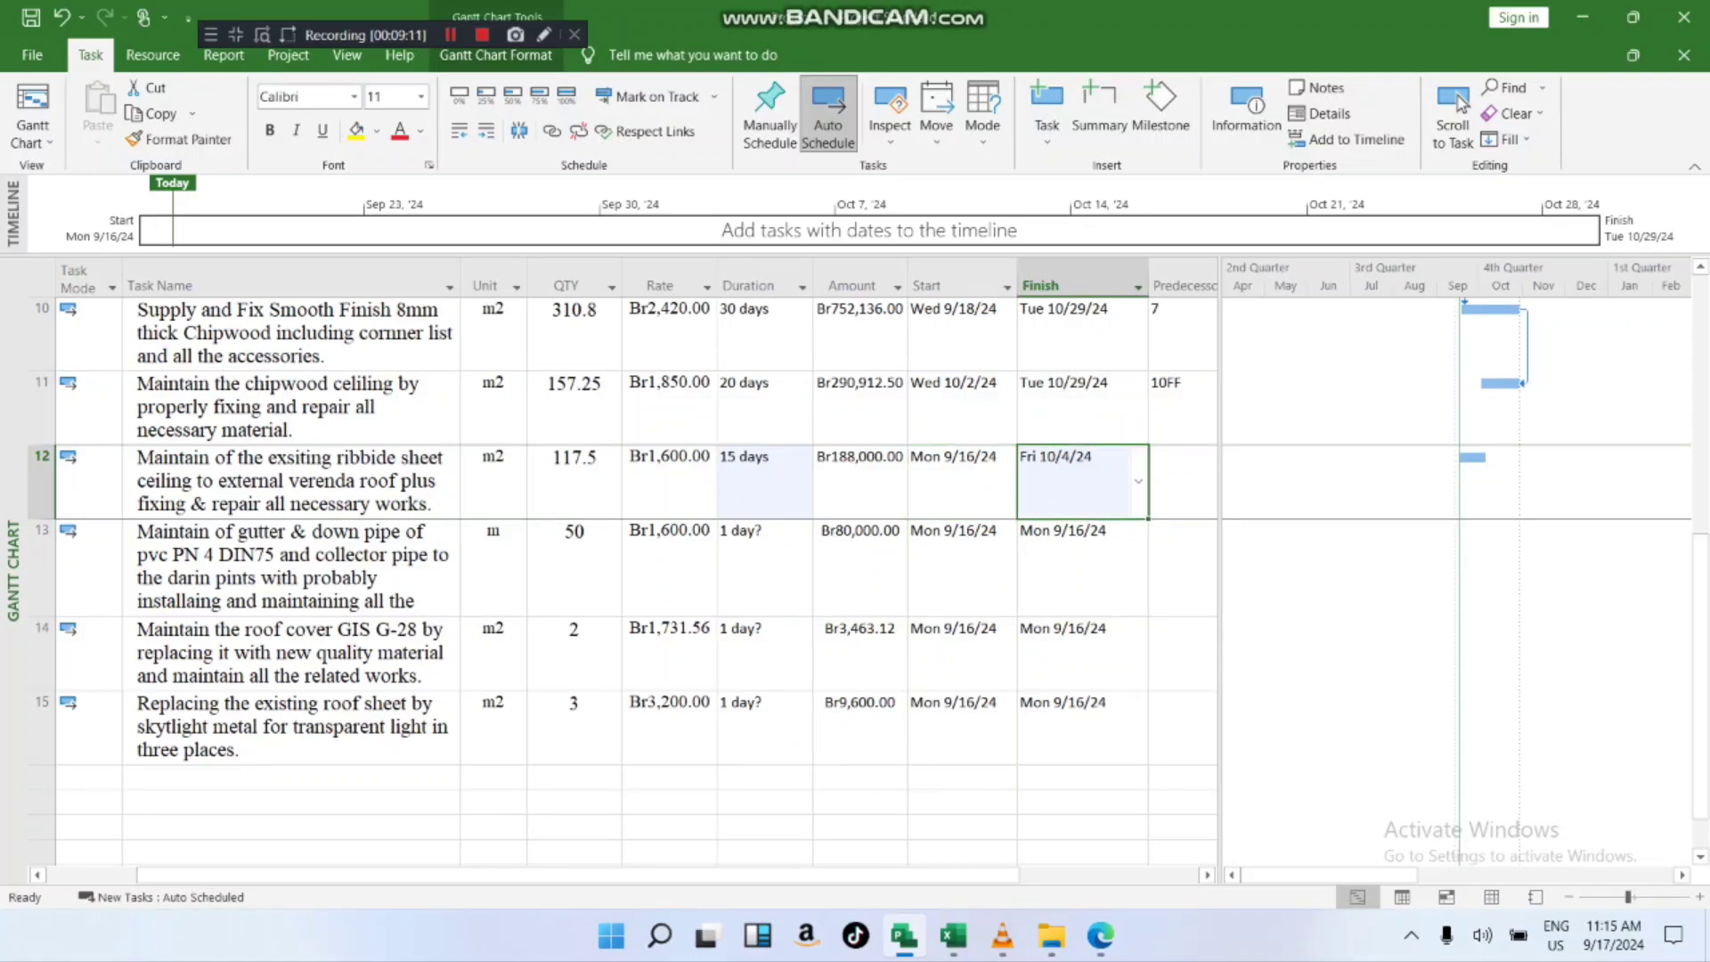
click(89, 481)
click(114, 481)
click(98, 543)
click(292, 481)
double_click(42, 481)
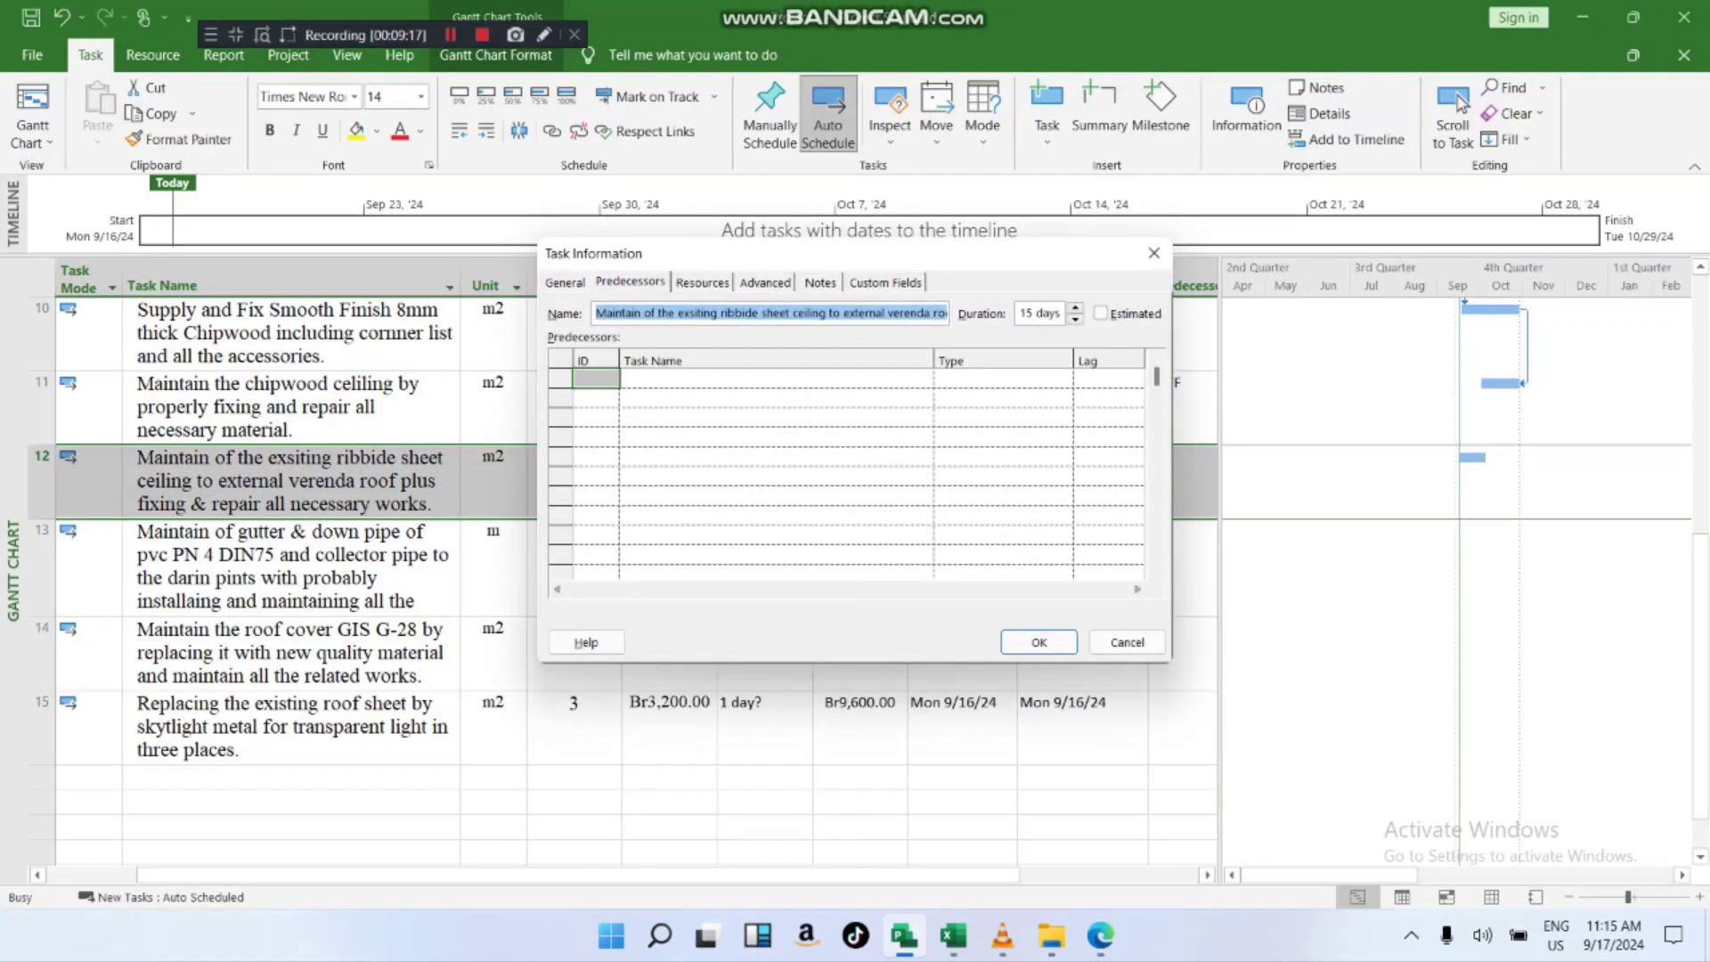
text(11)
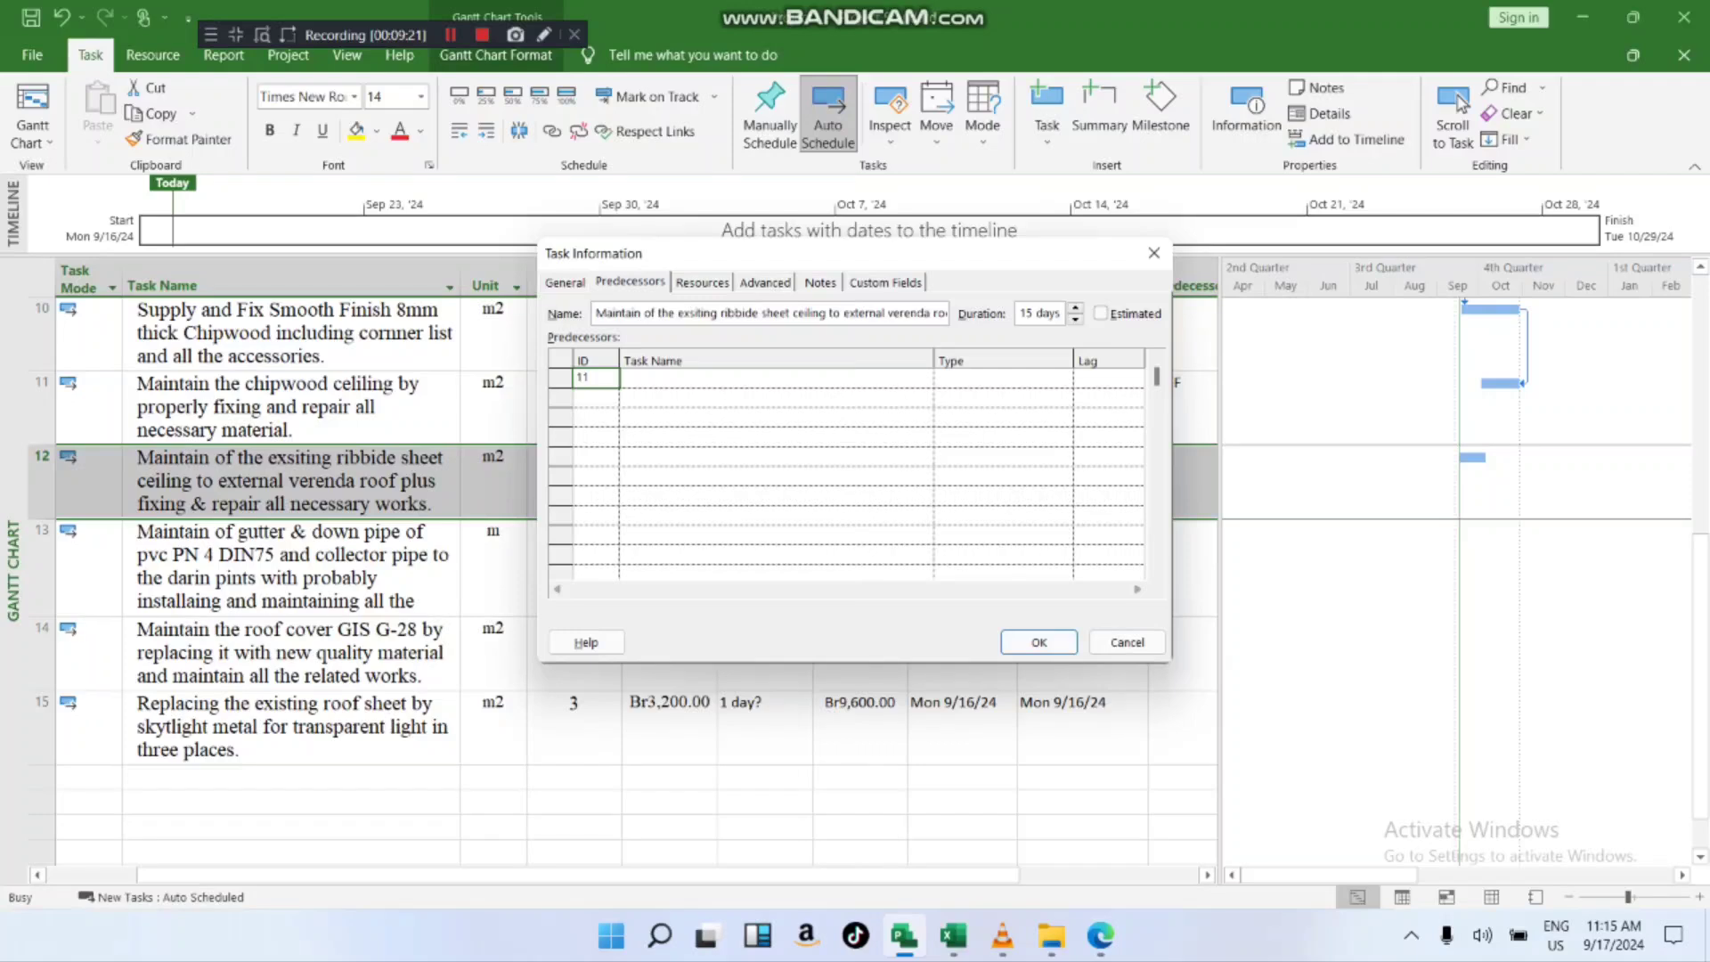
key(Return)
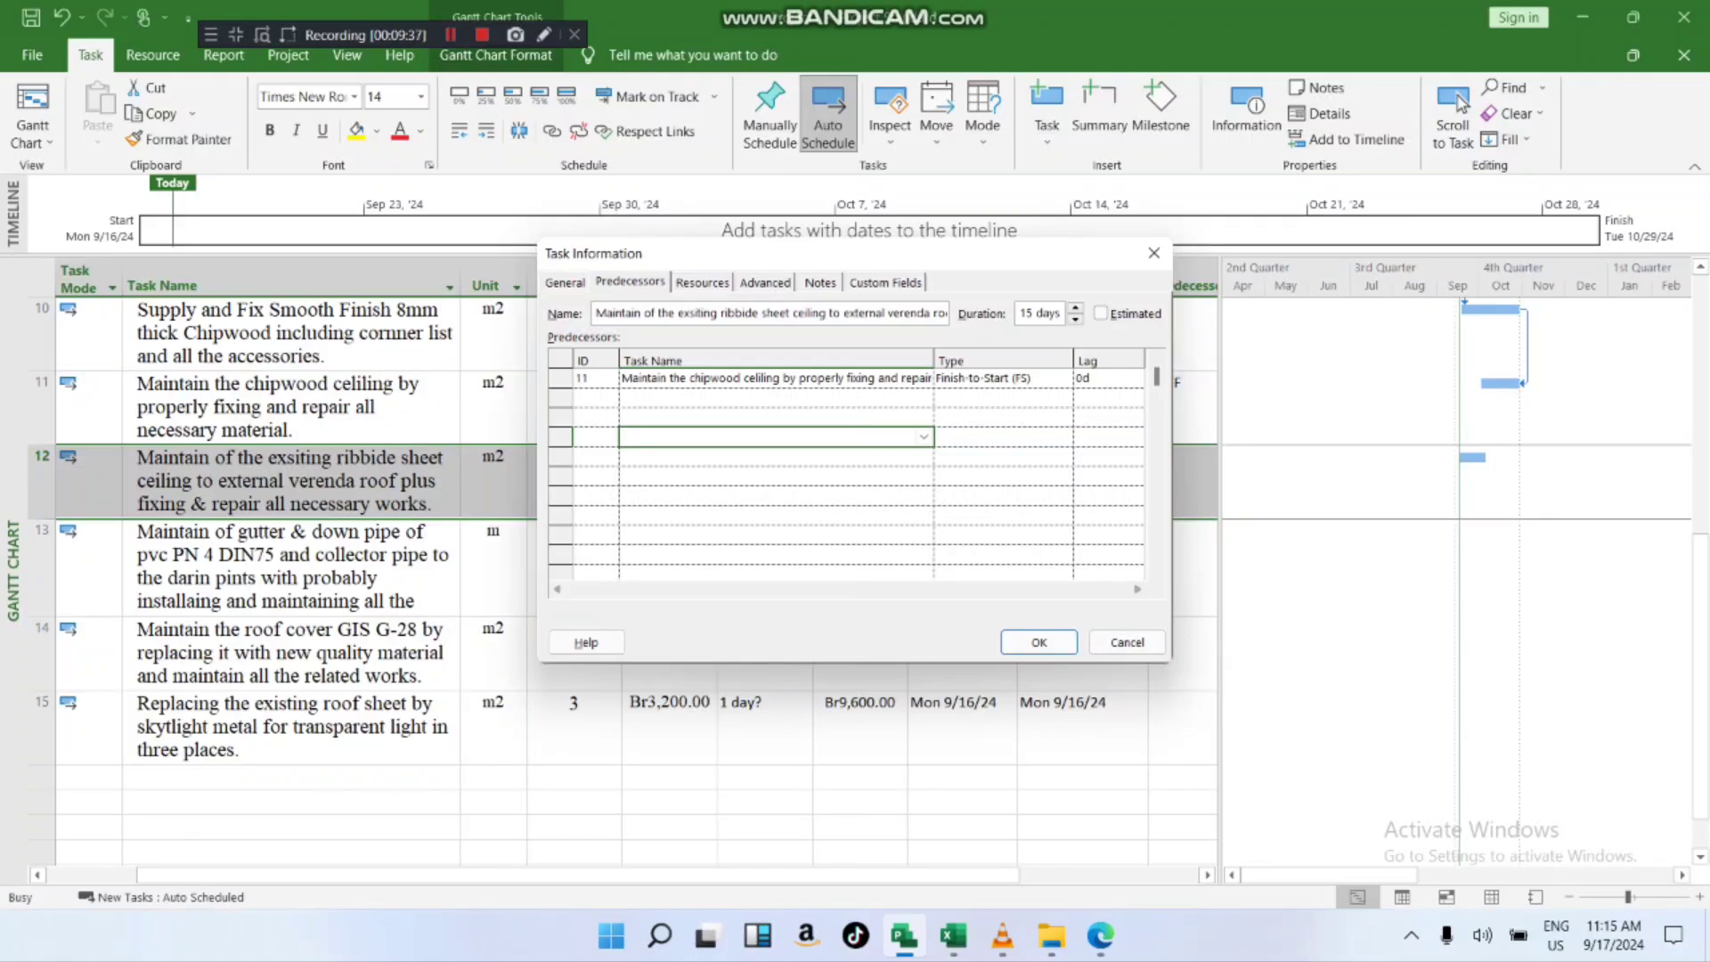
click(1039, 643)
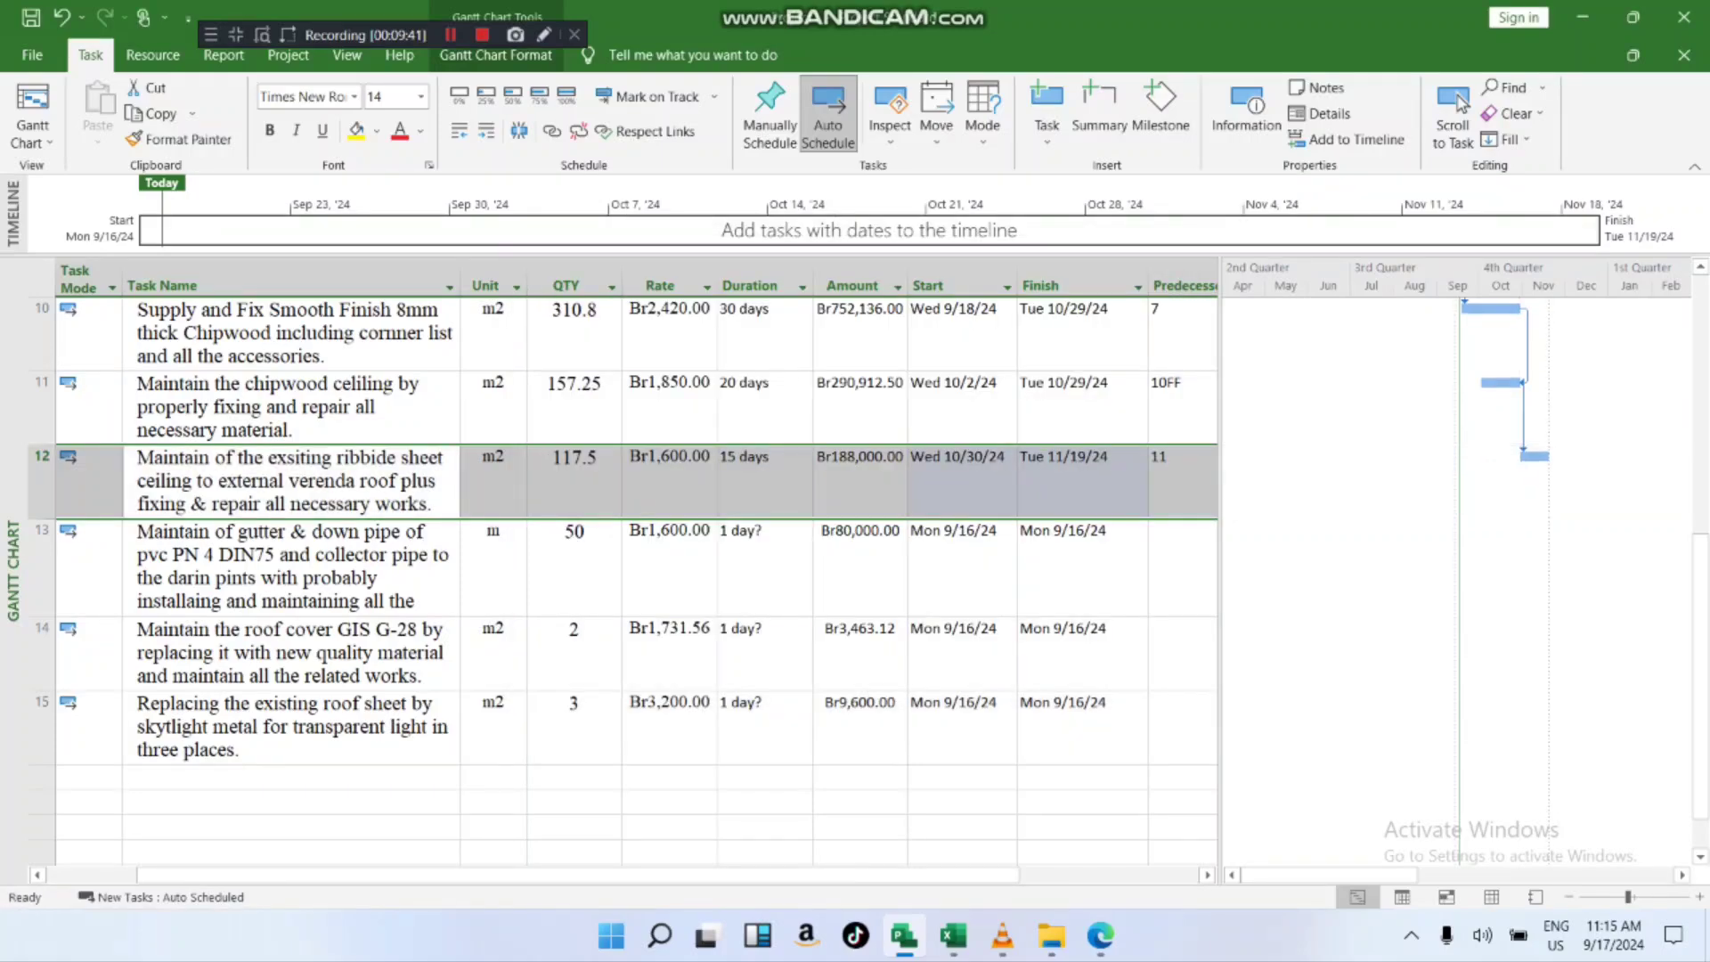
- Review the Carpentry and Joinery tasks, checking the ribbide sheet ceiling task's link and the gutter and roof tasks that follow it
scroll(624, 534, down, 3)
scroll(623, 534, up, 3)
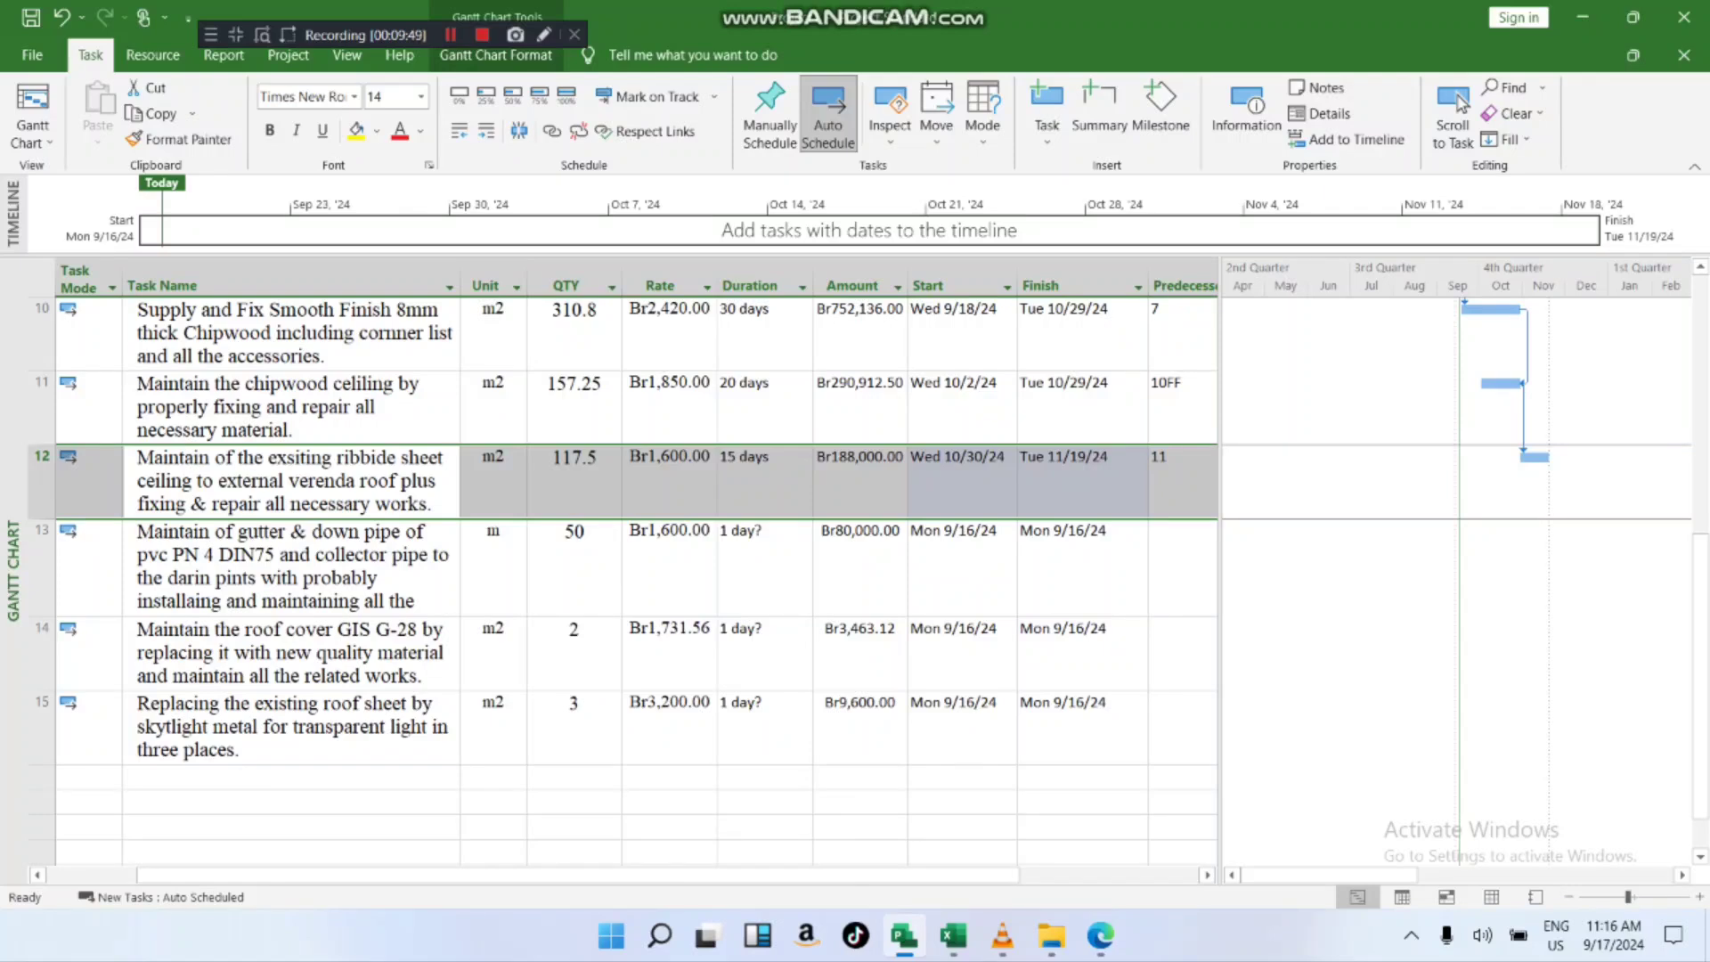
scroll(624, 535, up, 3)
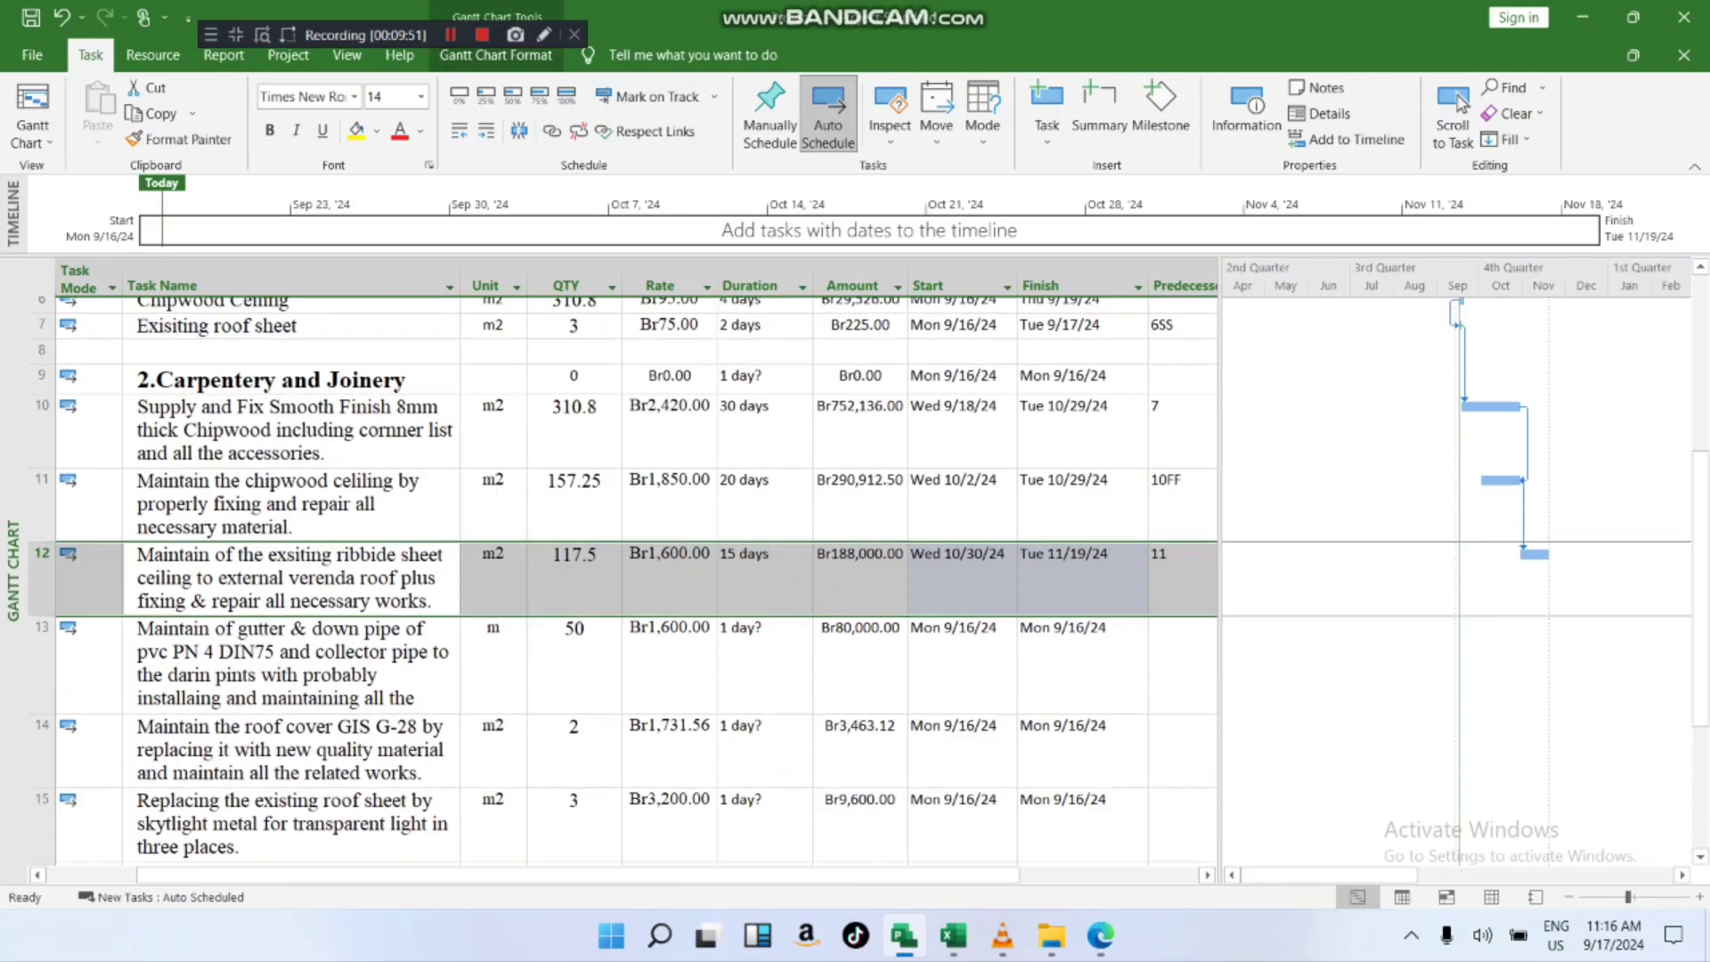
scroll(623, 535, down, 5)
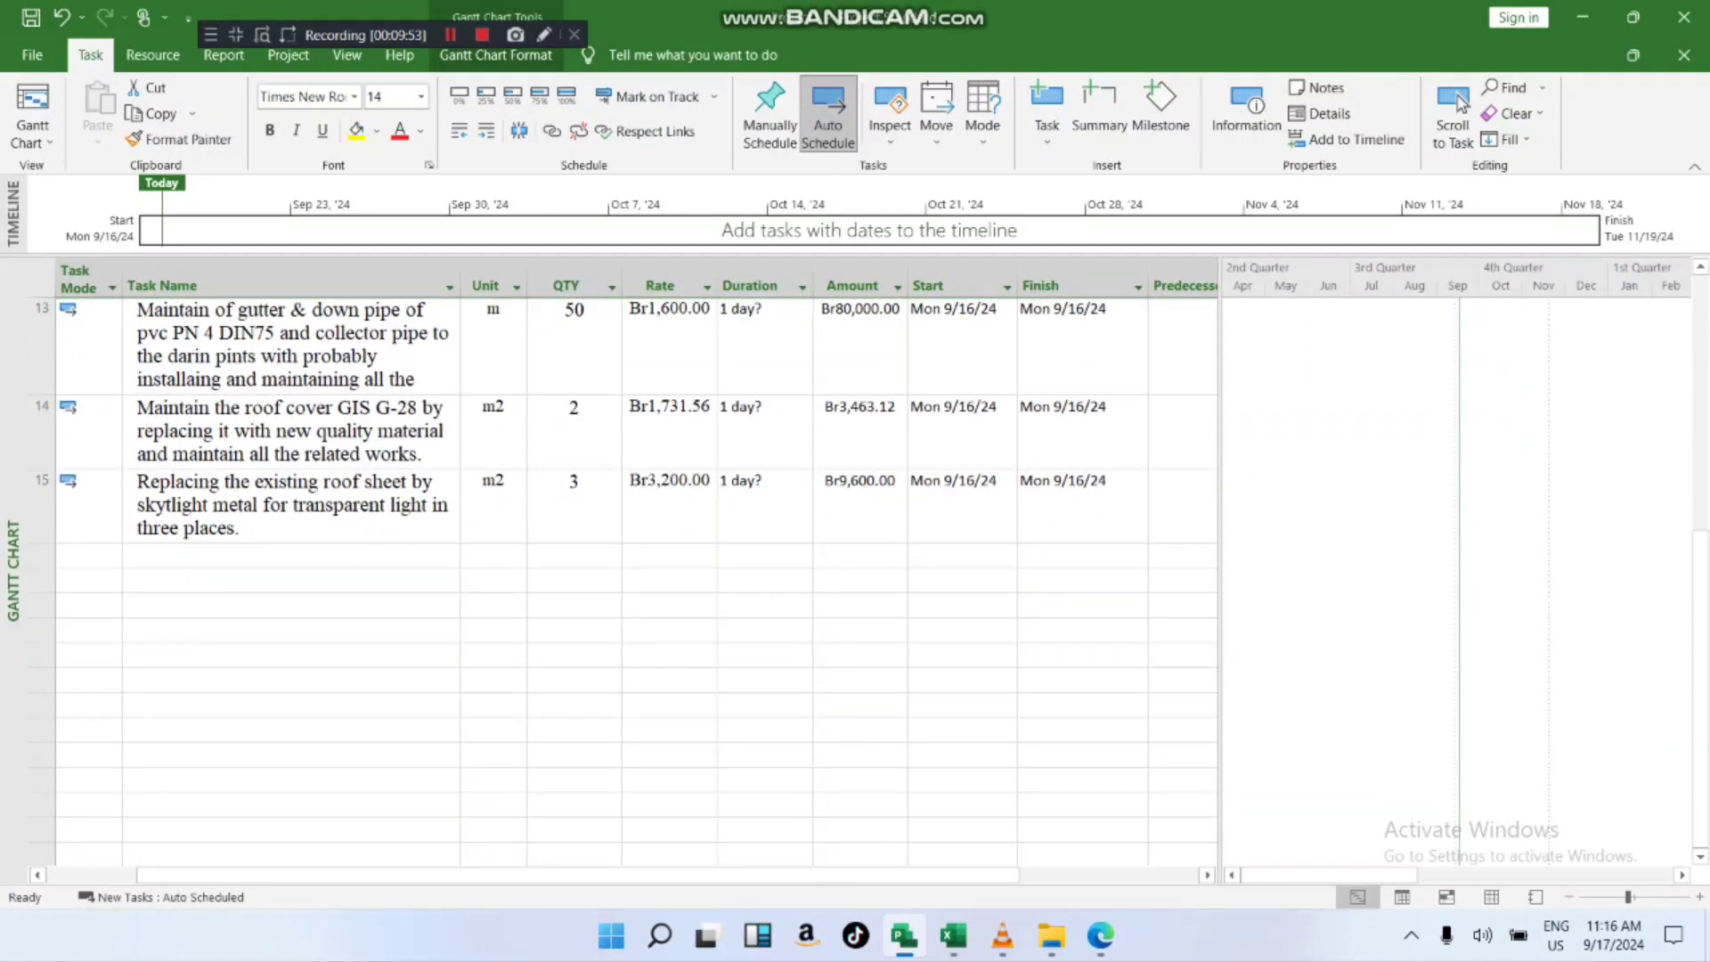
scroll(624, 535, up, 3)
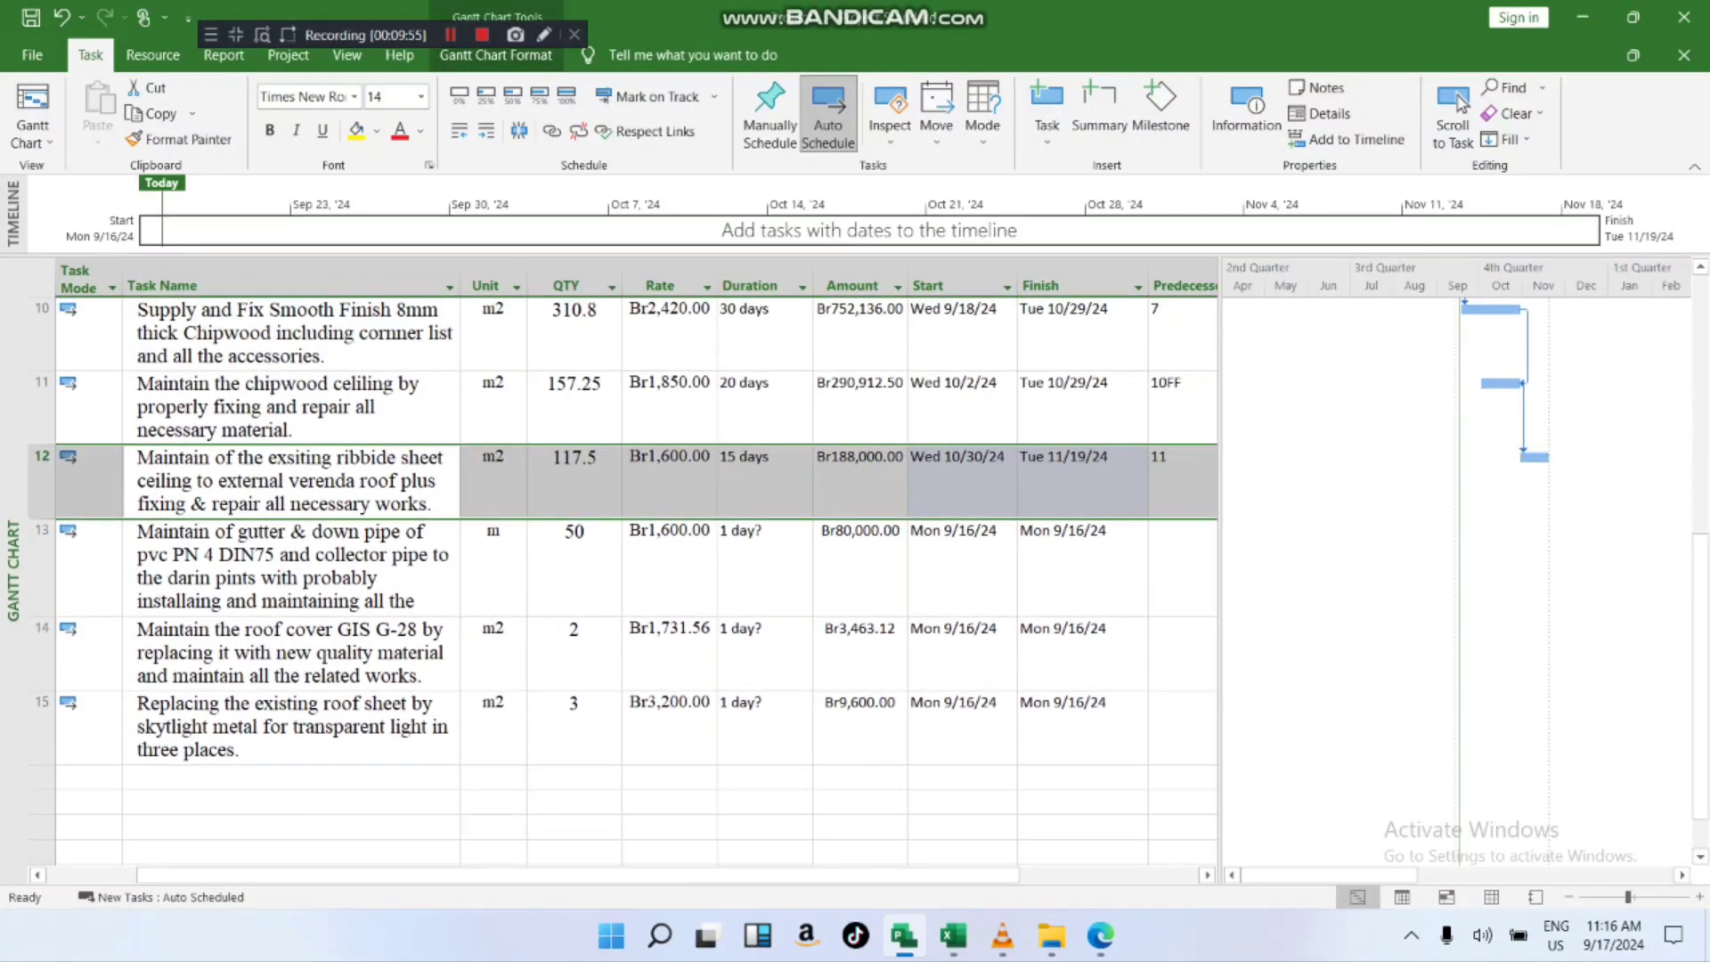
scroll(623, 534, down, 3)
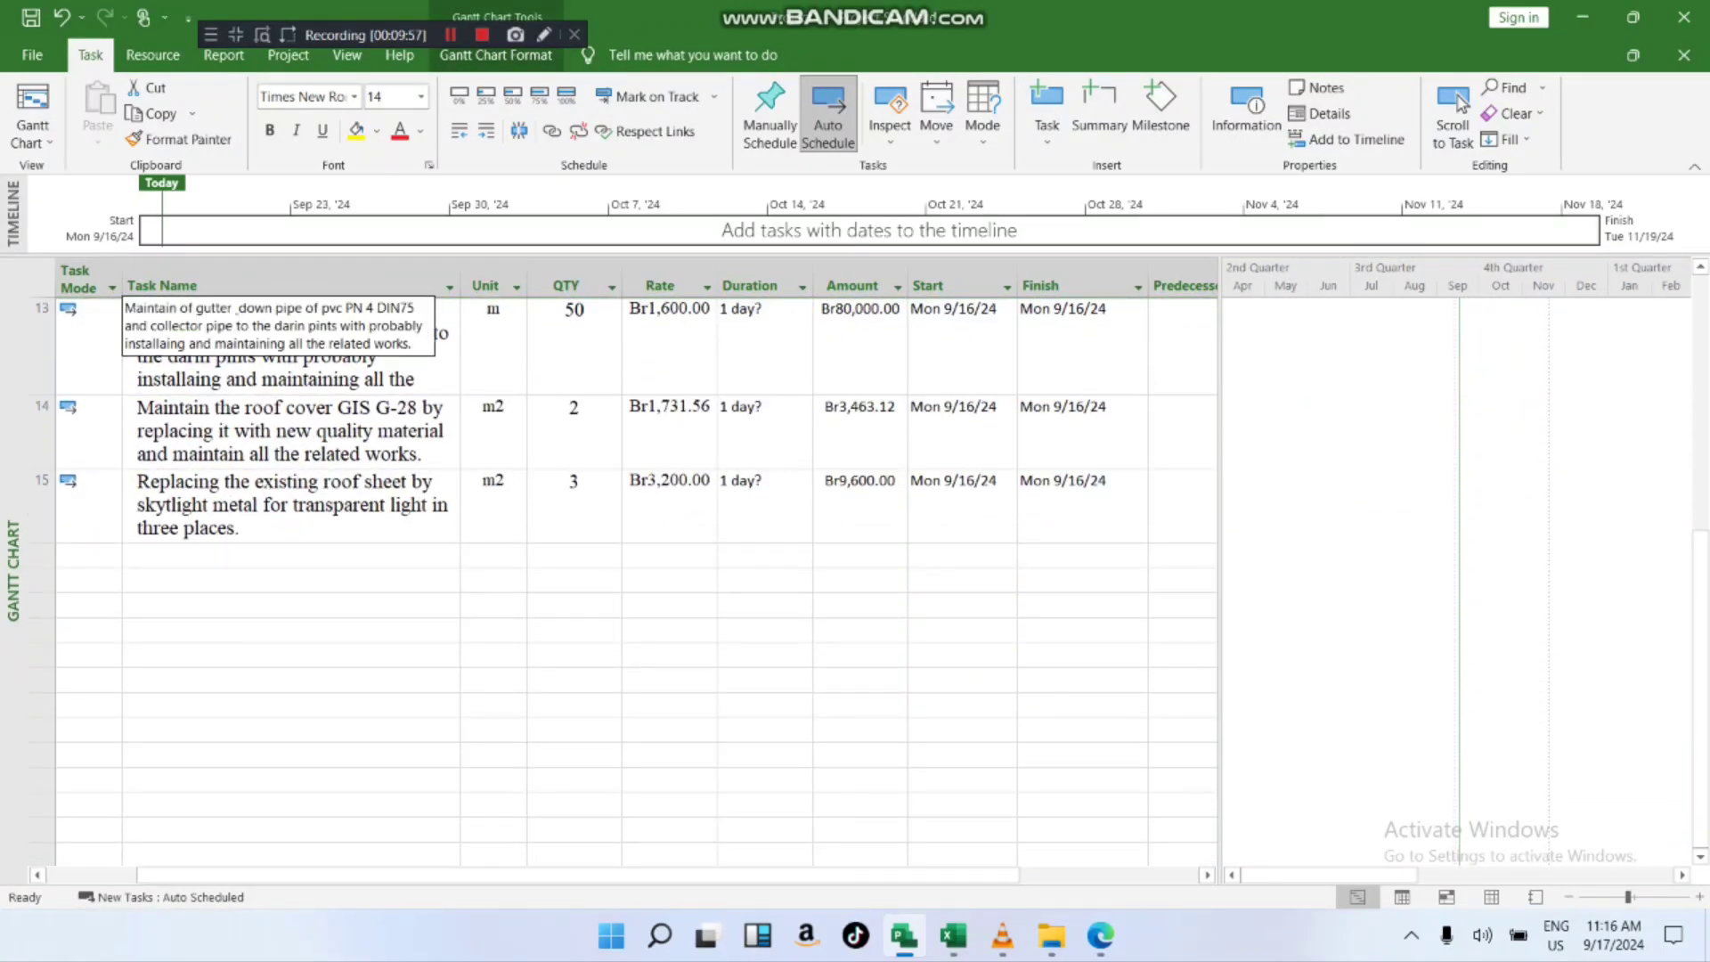